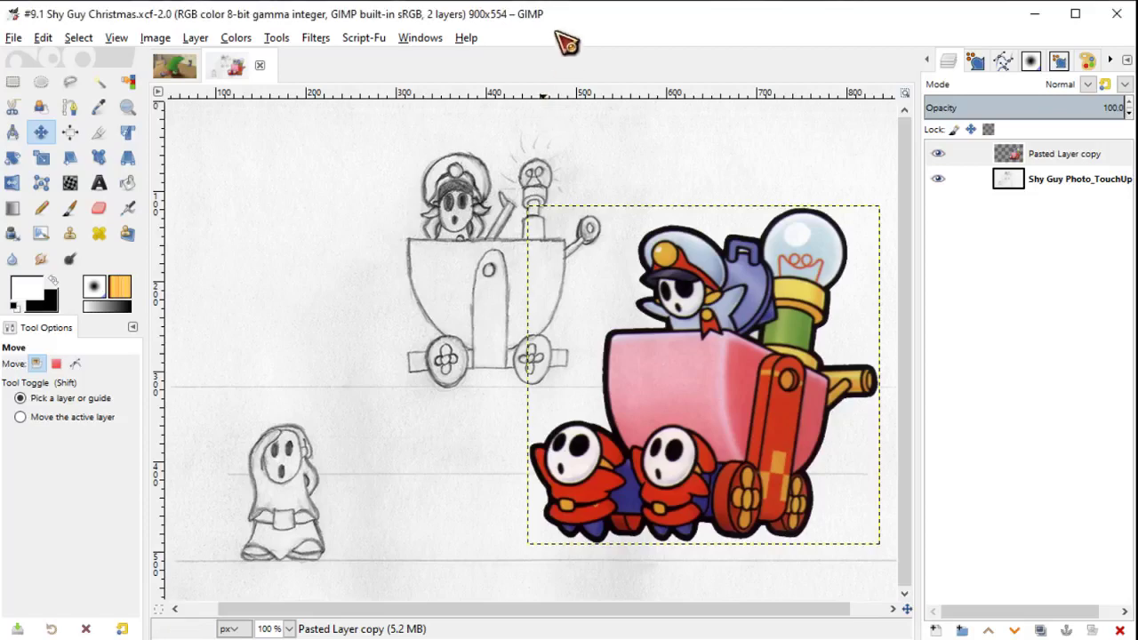
Step: Zoom the sketch to 200% and pick the Shy Guy's dark blue as the foreground colour
key("2")
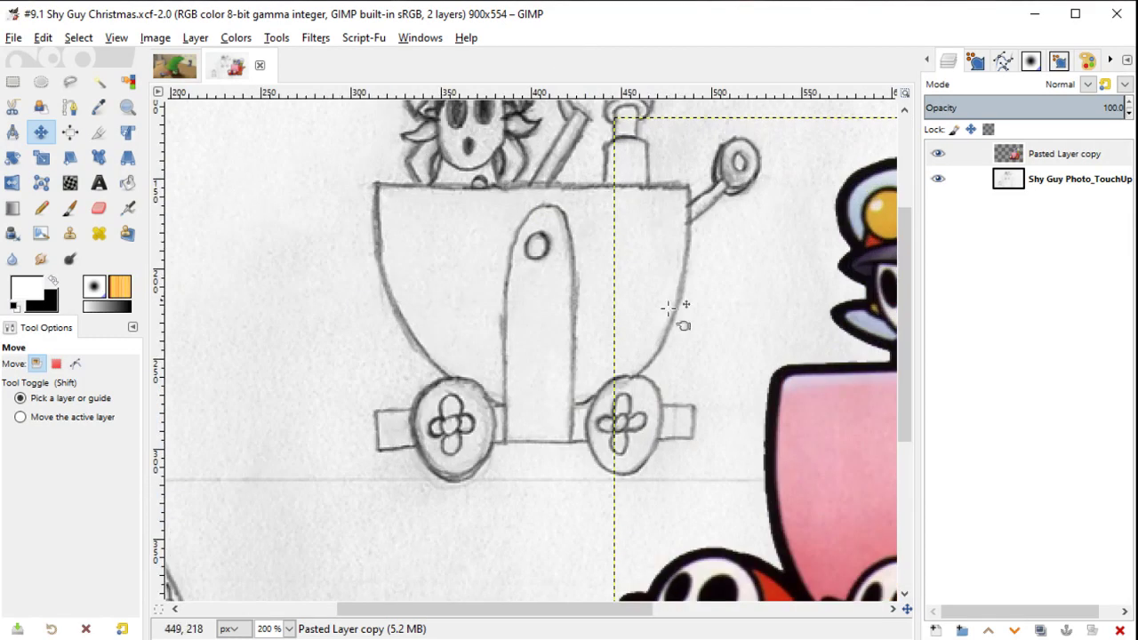
scroll(755, 312, "right", 3)
scroll(755, 312, "down", 2)
scroll(524, 193, "right", 2)
scroll(523, 193, "down", 3)
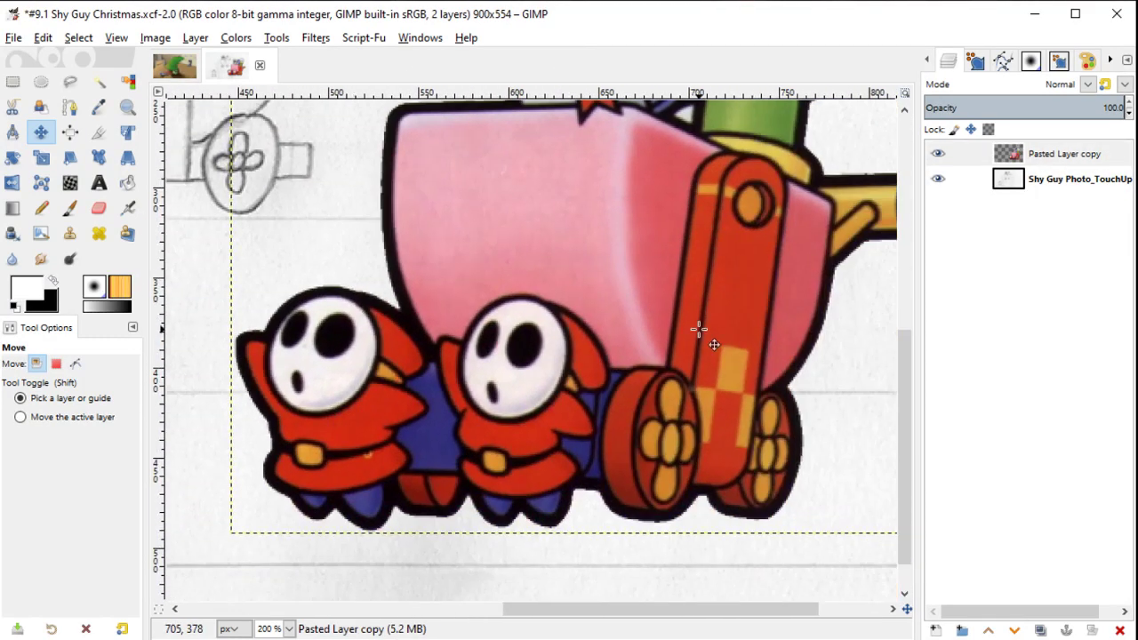
key("o")
left_click(438, 413)
Step: At 300% zoom, select the sketched axle bar and round the selection's corners at 50%
scroll(326, 233, "up", 1)
scroll(326, 233, "left", 1)
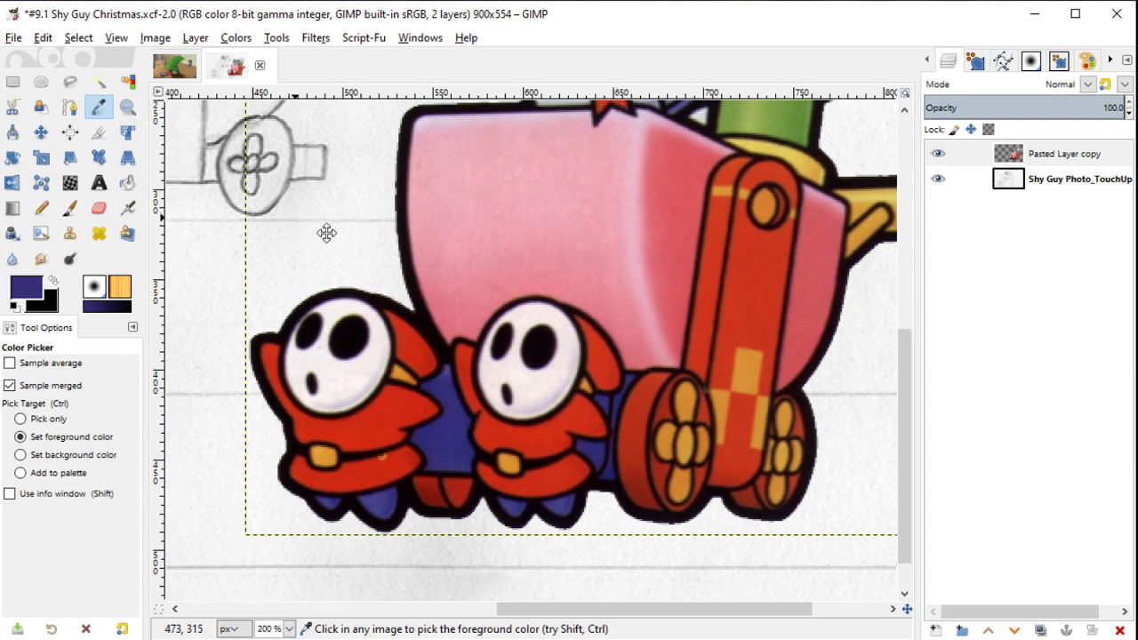
scroll(326, 233, "up", 3)
scroll(326, 233, "left", 3)
key("plus")
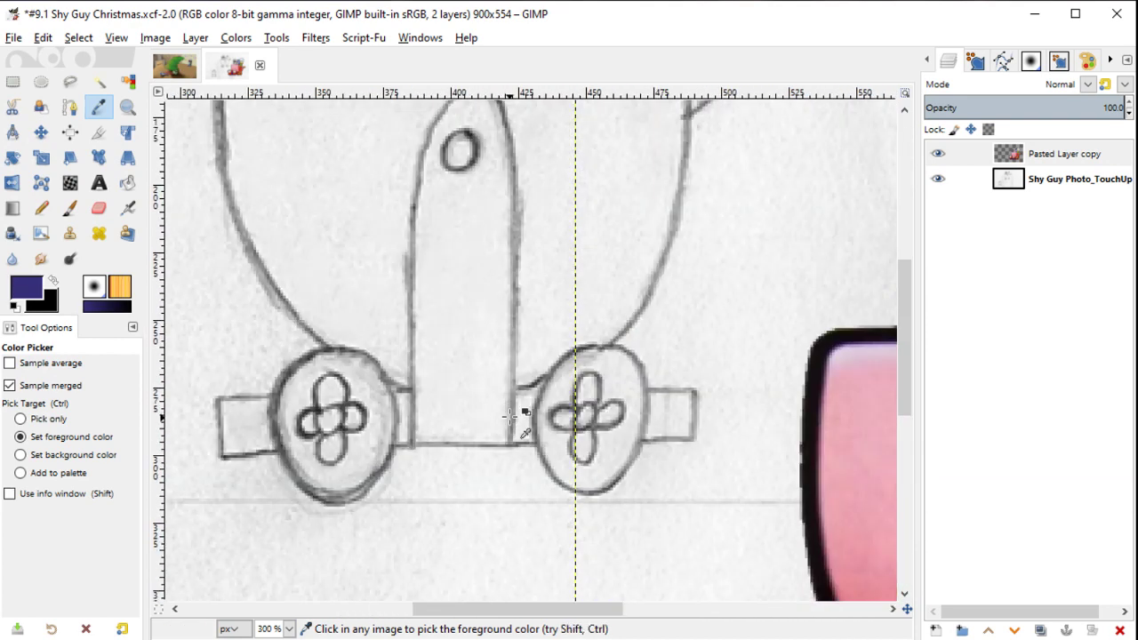
key("r")
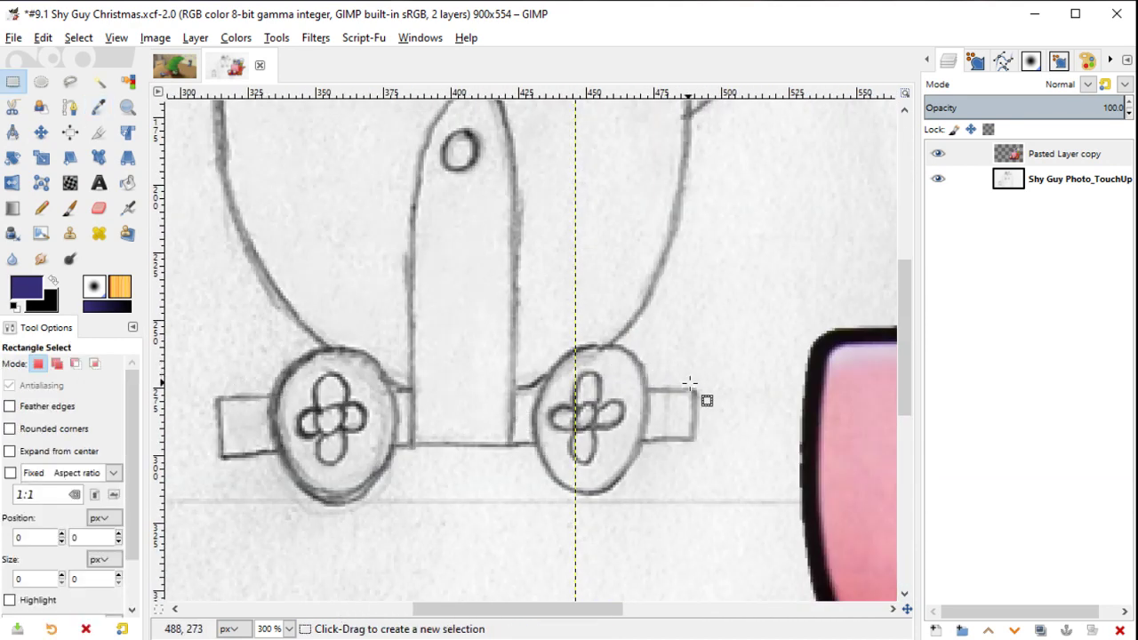
mouse_move(694, 387)
left_mouse_down()
mouse_move(204, 443)
mouse_move(220, 436)
left_mouse_up()
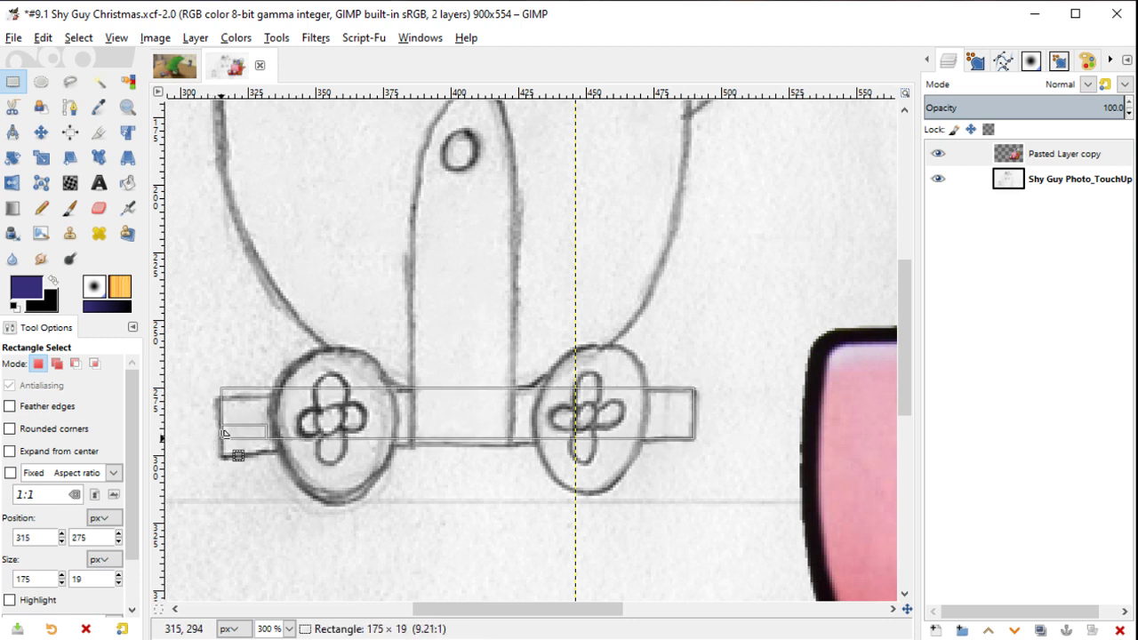
right_click(224, 436)
mouse_move(262, 494)
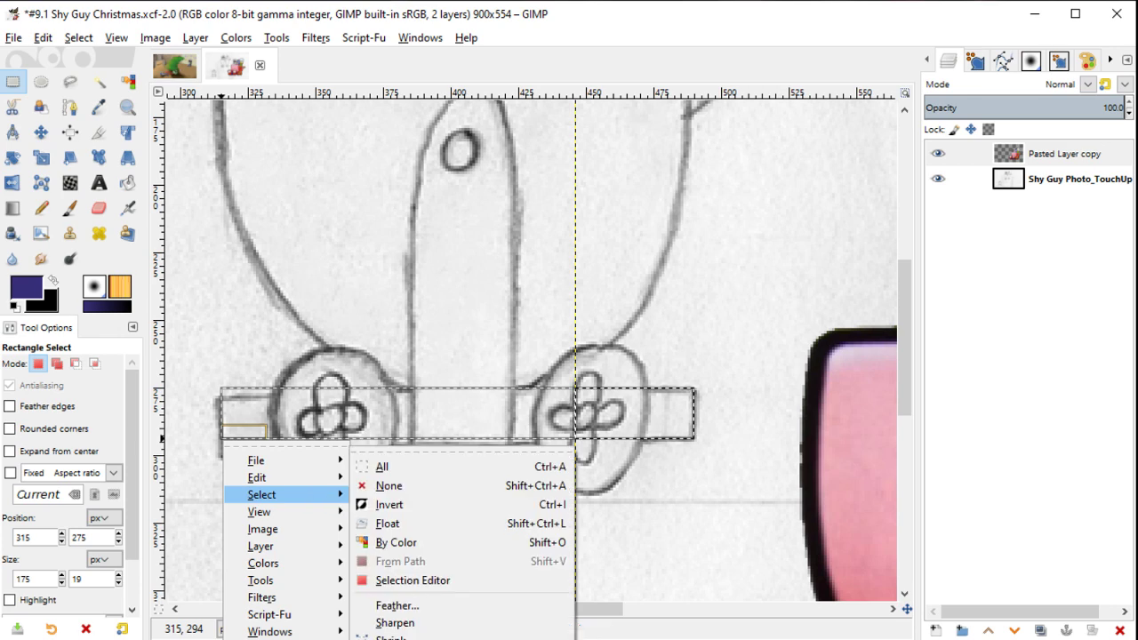
left_click(401, 637)
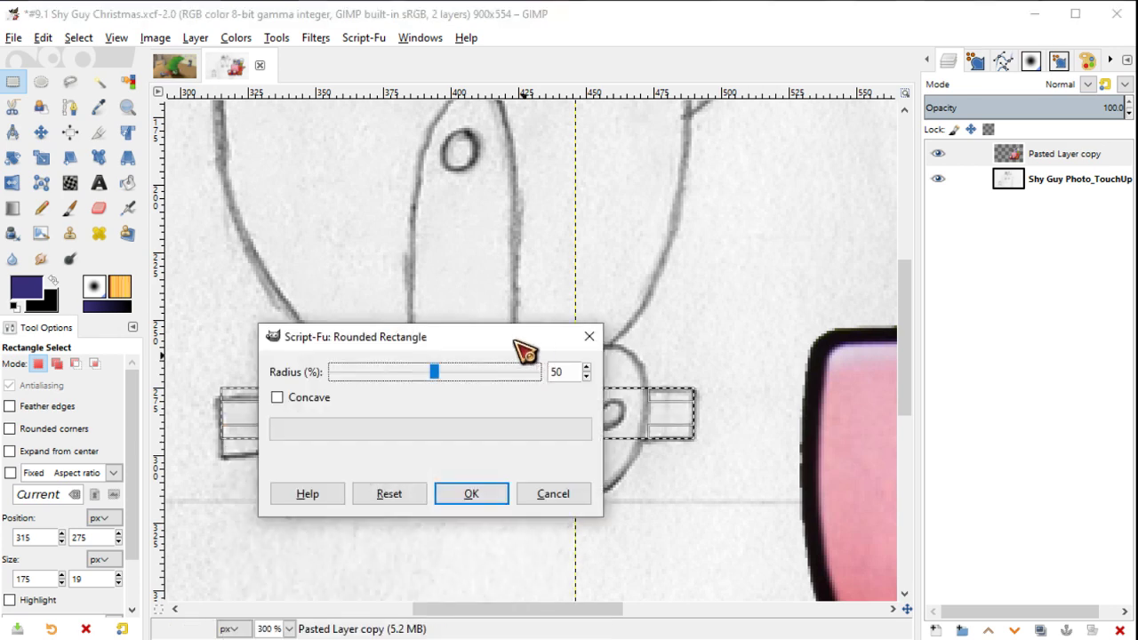
left_click(540, 292)
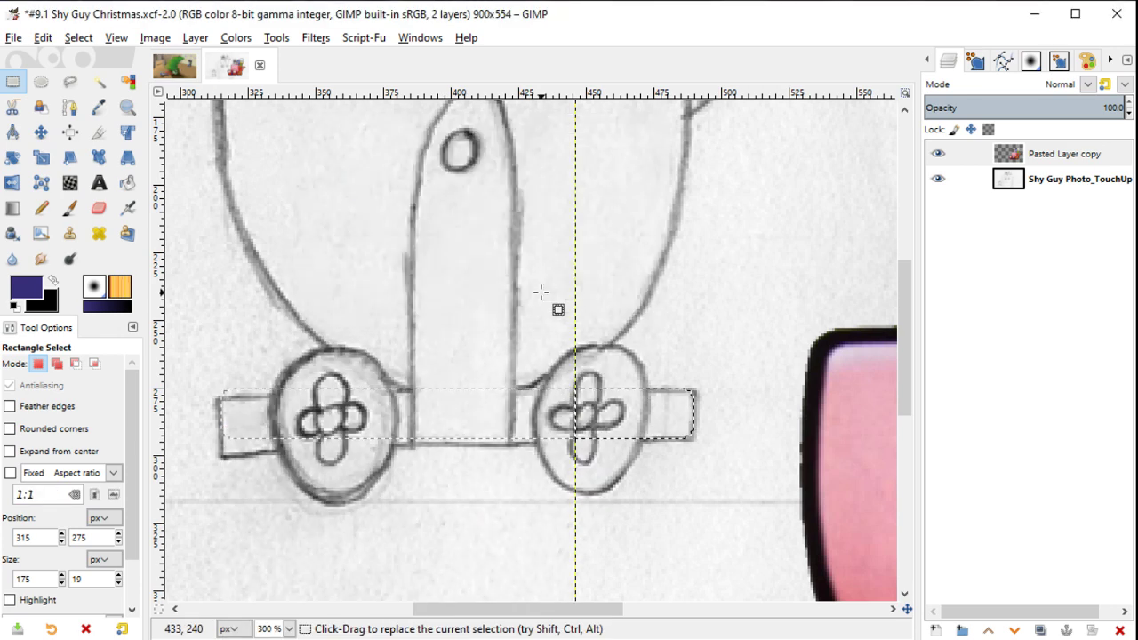
Step: Ready Bucket Fill with black as foreground and add a new layer group
key("shift+b")
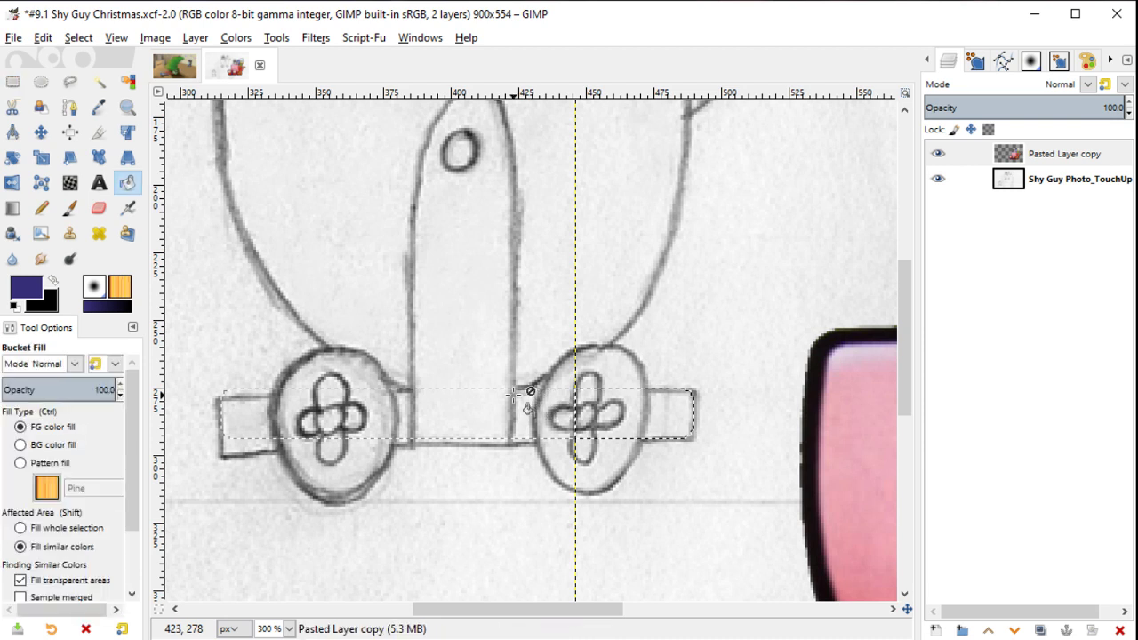
key("x")
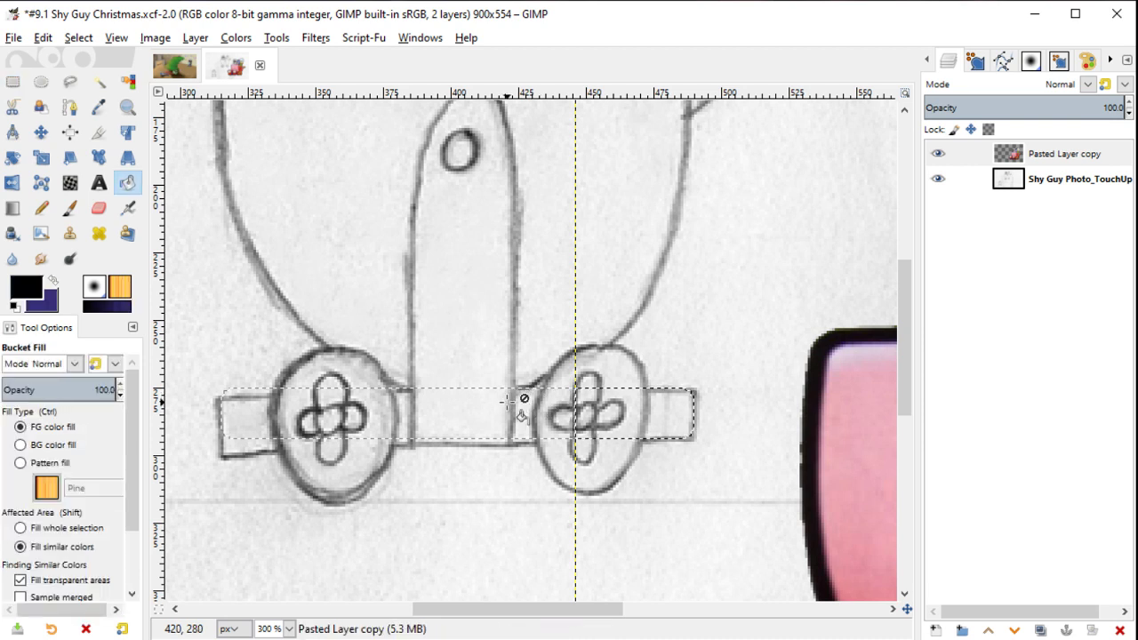
left_click(962, 630)
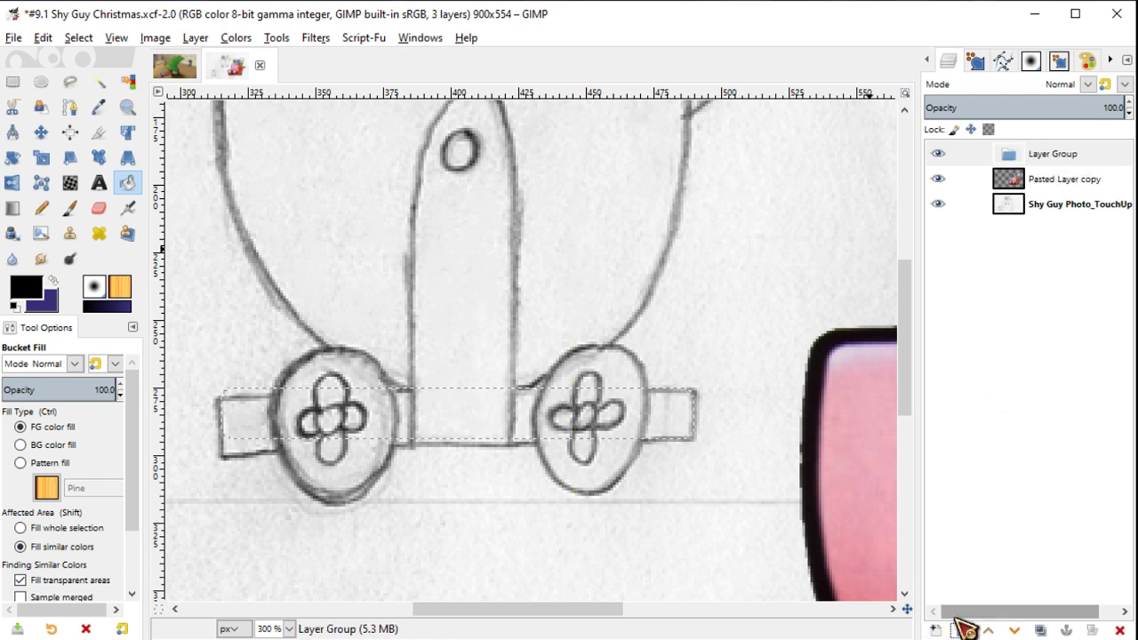
Step: Rename the layer group to Vehicle and add a new layer named Bottom inside it
double_click(1056, 153)
type("Vehicle")
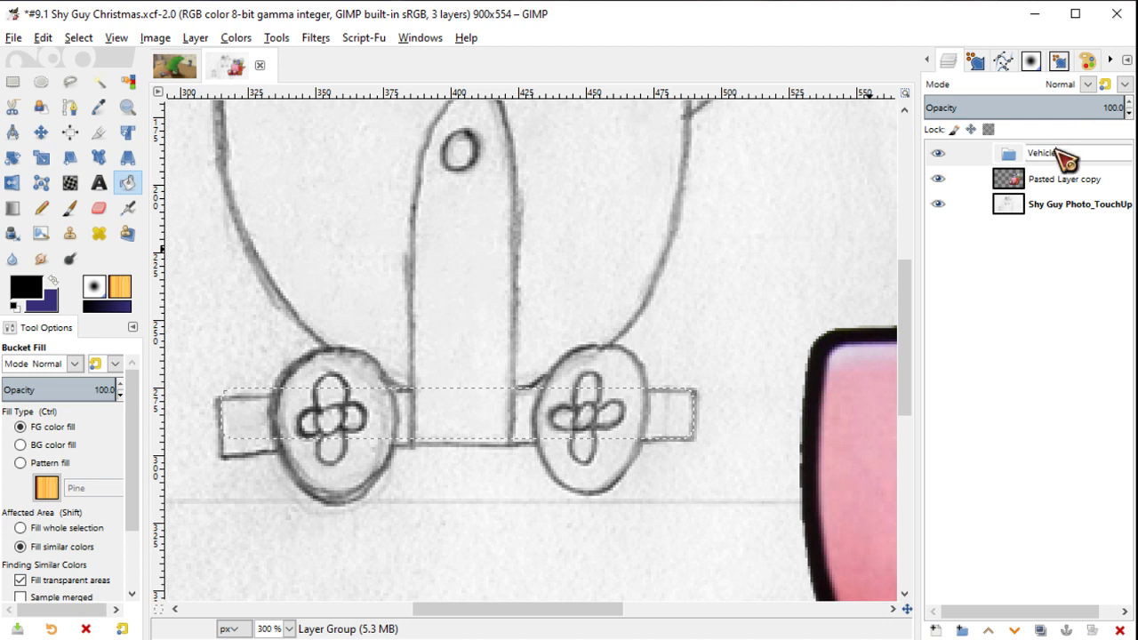
key("Return")
left_click(936, 630)
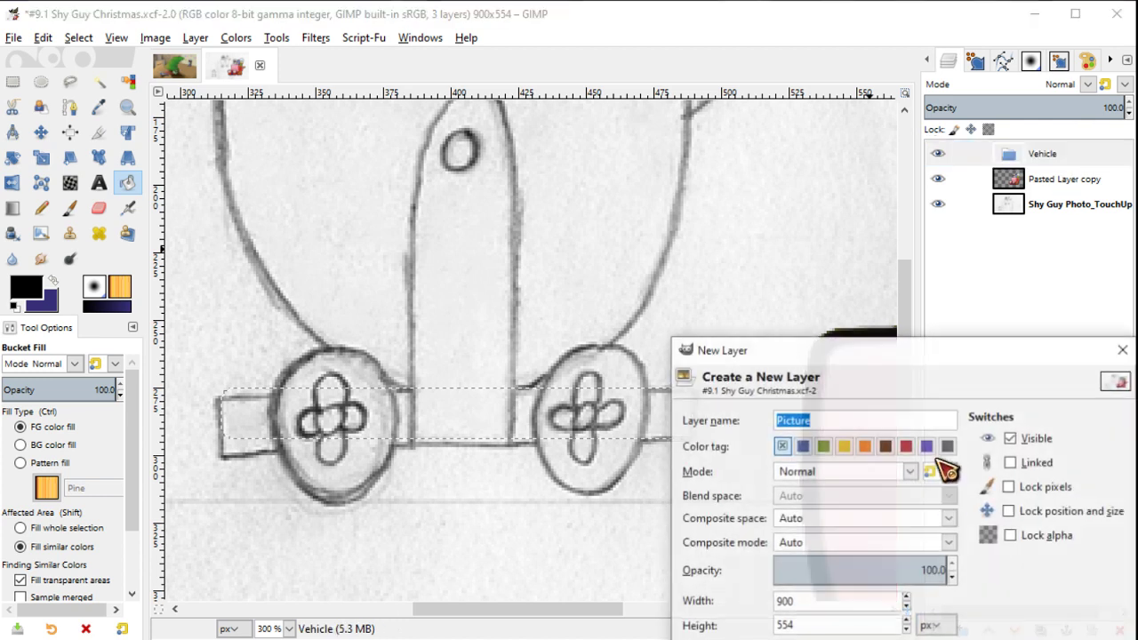
type("Bottom")
key("Return")
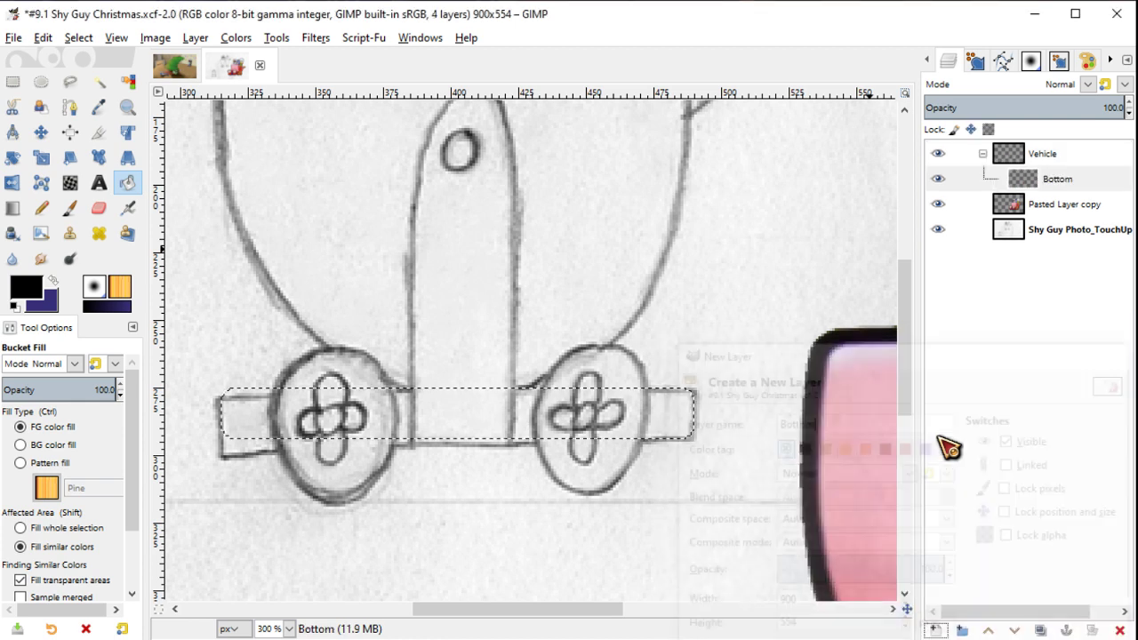
Step: Fill the axle selection black, try a 2 px shrink with blue fill, then undo it
left_click(636, 400)
right_click(636, 400)
mouse_move(667, 453)
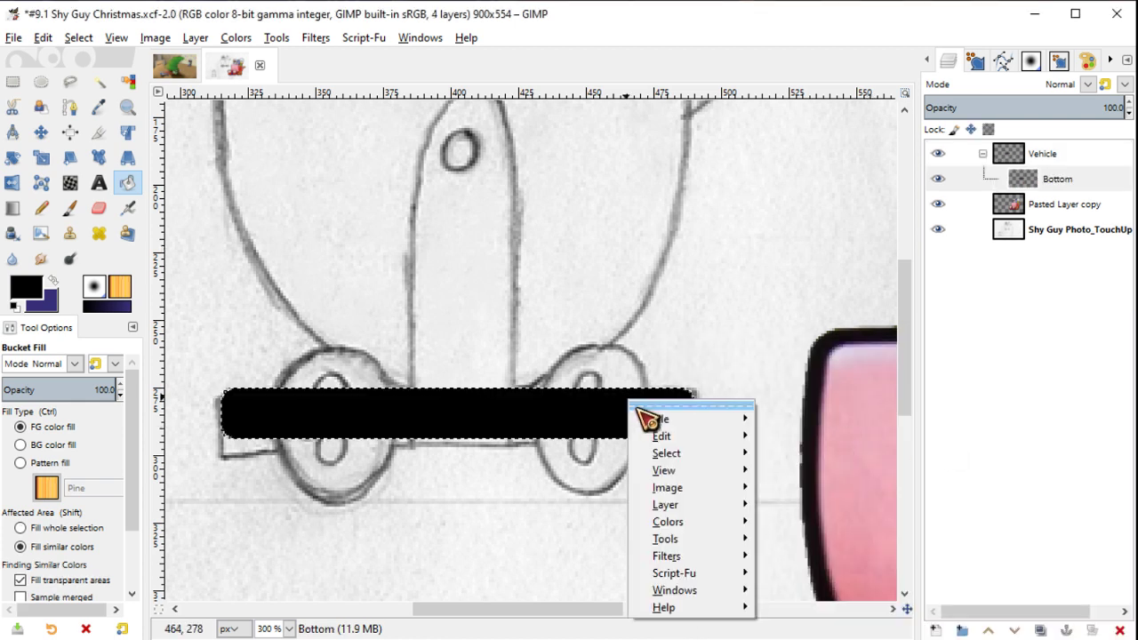
left_click(799, 636)
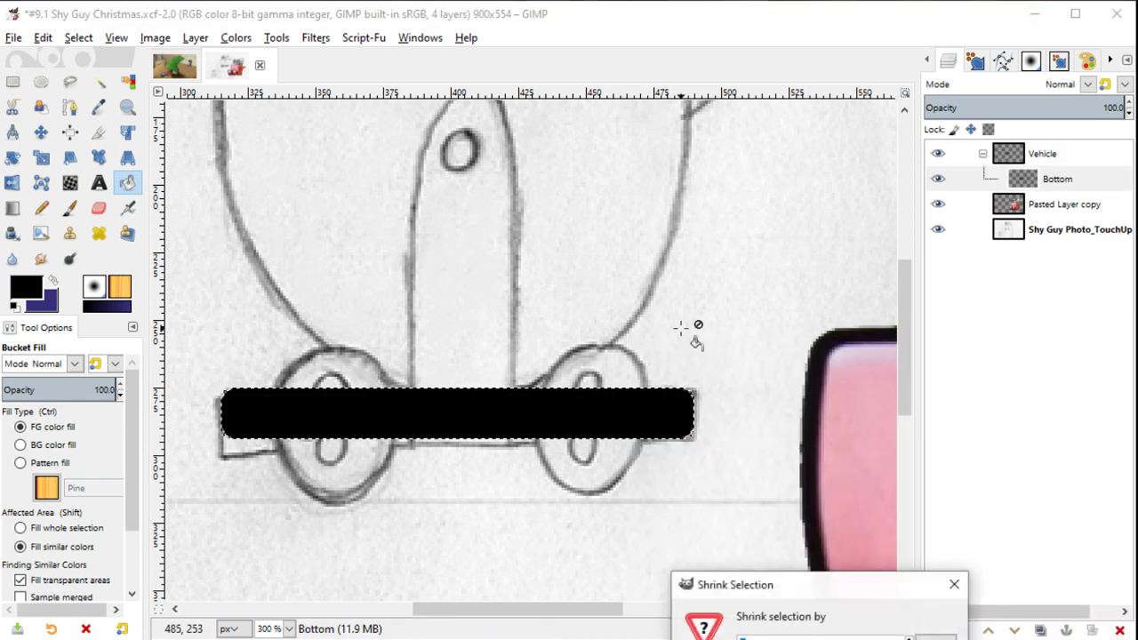
left_click_drag(800, 585, 751, 178)
type("2")
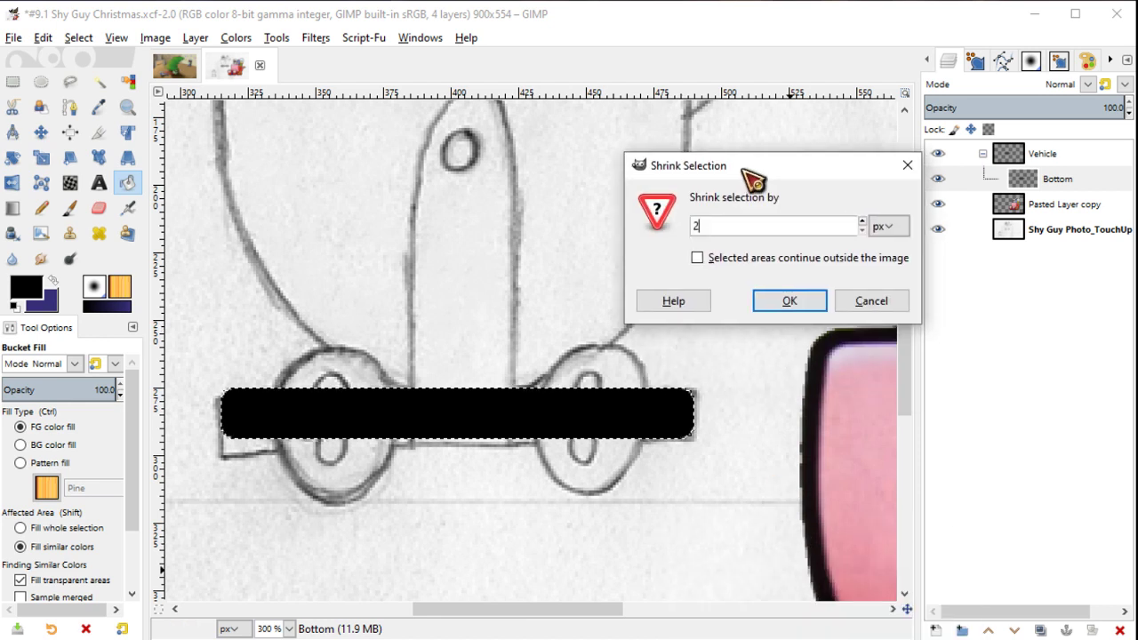
key("Return")
key("x")
left_click(504, 407)
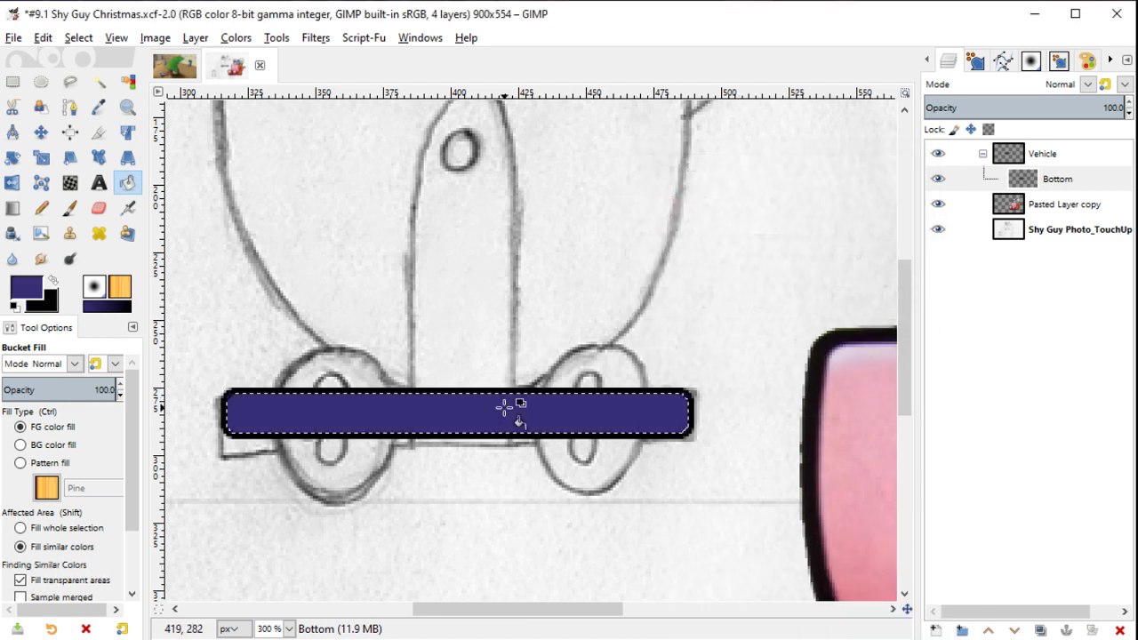
key("ctrl+shift+a")
scroll(573, 271, "down", 1)
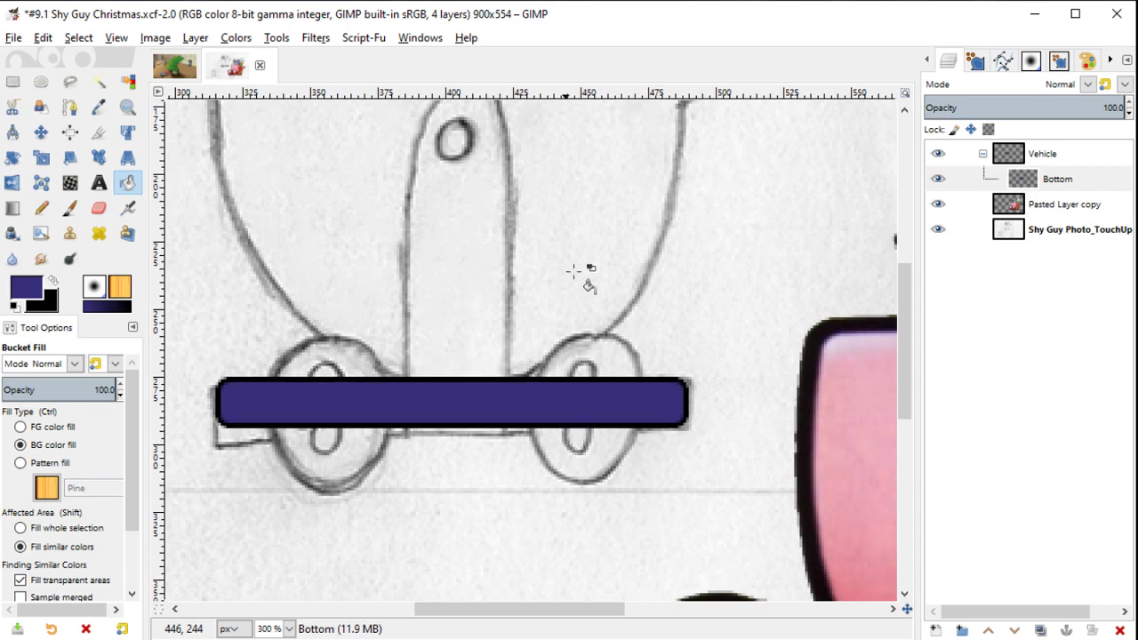
key("ctrl+z")
key("ctrl+z")
Step: Shrink the selection by 1 px, fill it dark blue, and hide the Bottom layer
left_click(120, 40)
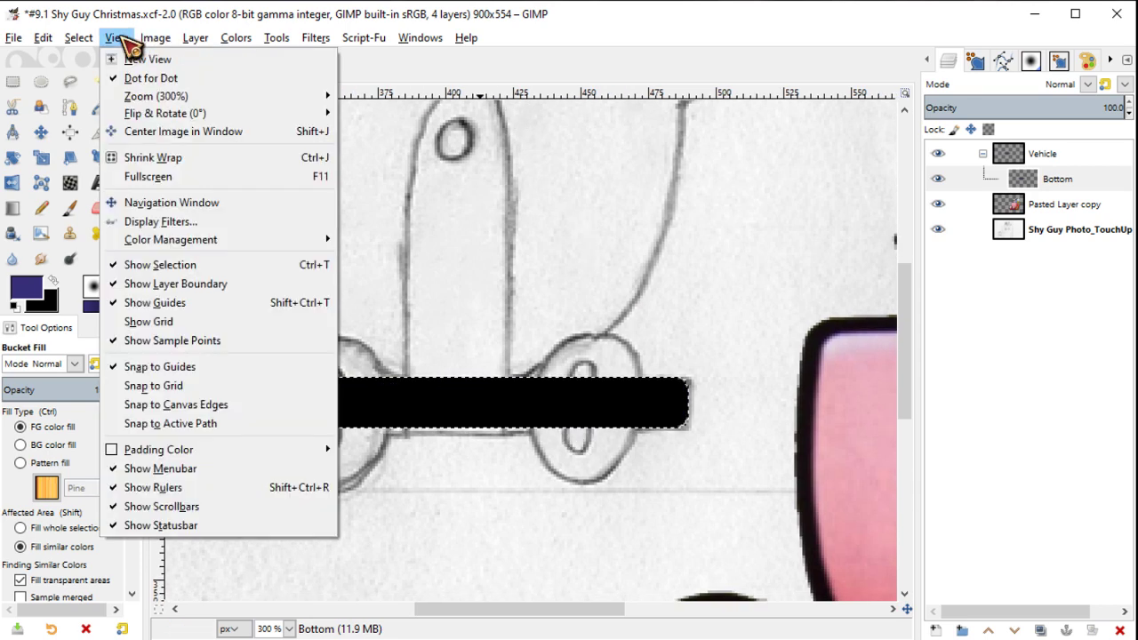
left_click(169, 233)
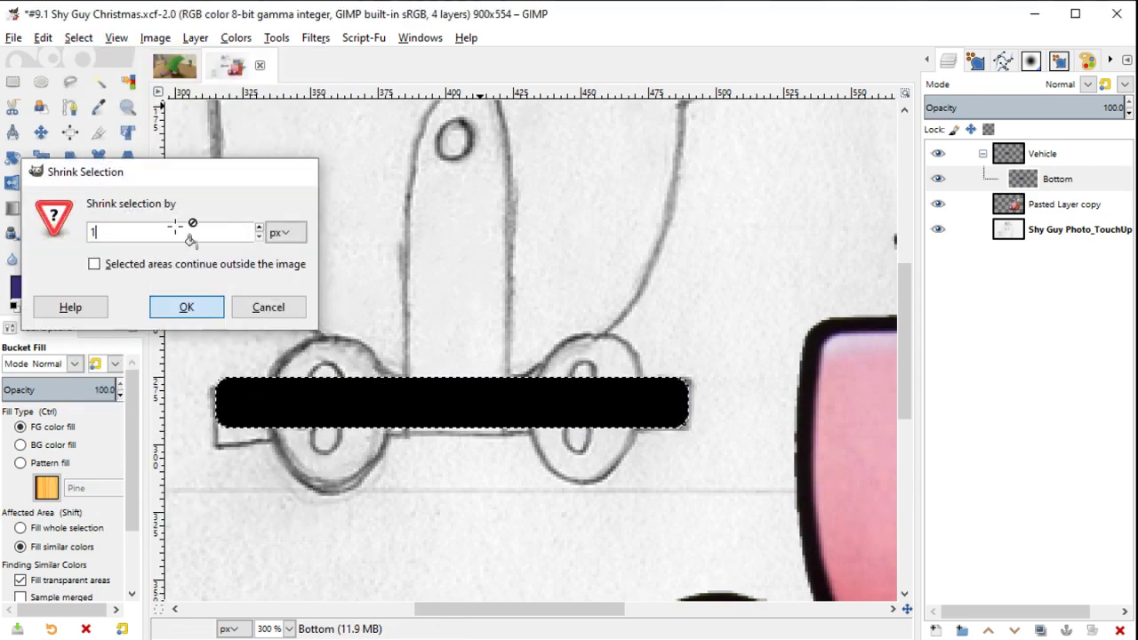
key("Return")
left_click(386, 400)
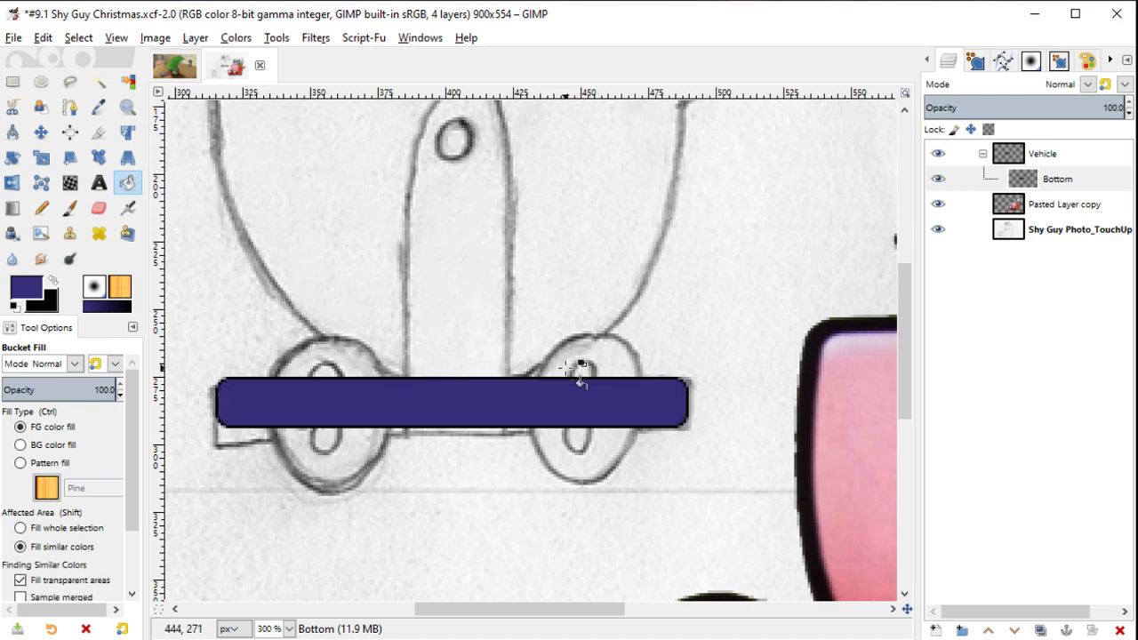
scroll(579, 375, "down", 2, "ctrl")
scroll(579, 375, "up", 1, "ctrl")
scroll(583, 375, "up", 2, "ctrl")
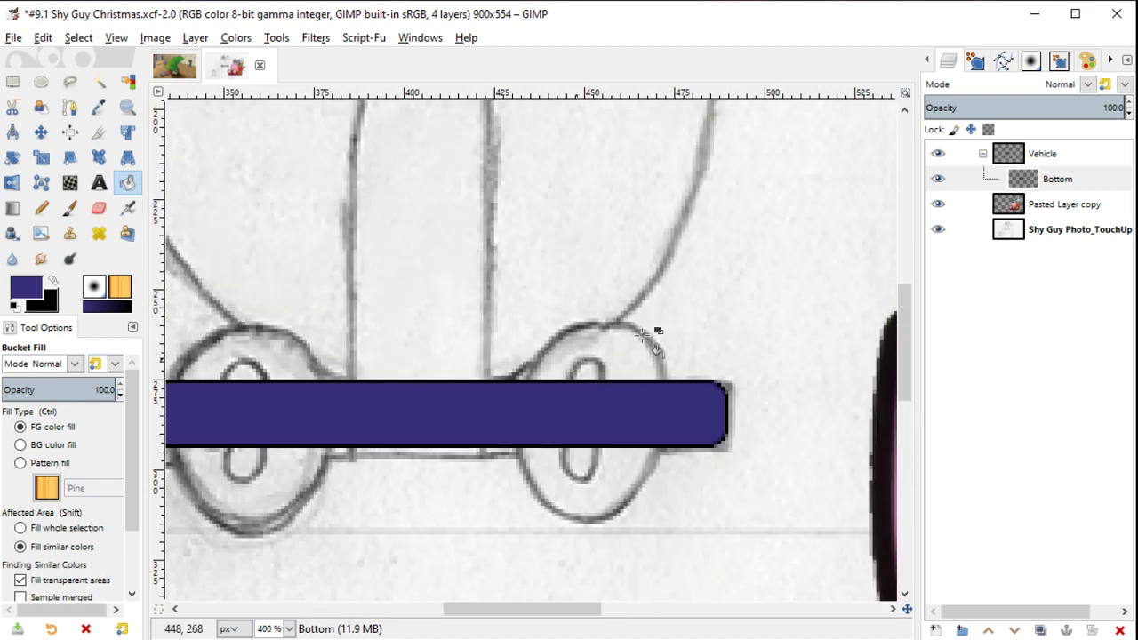
left_click(937, 178)
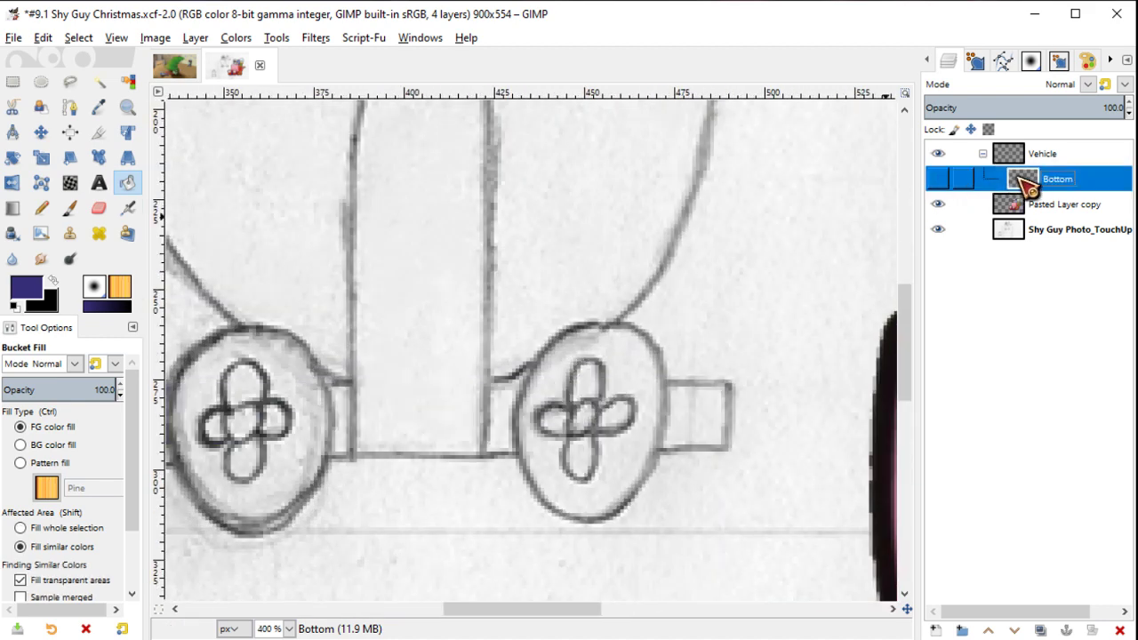
Step: Add a Wheels layer and place a circular selection over the right wheel
left_click(936, 631)
type("Wheels")
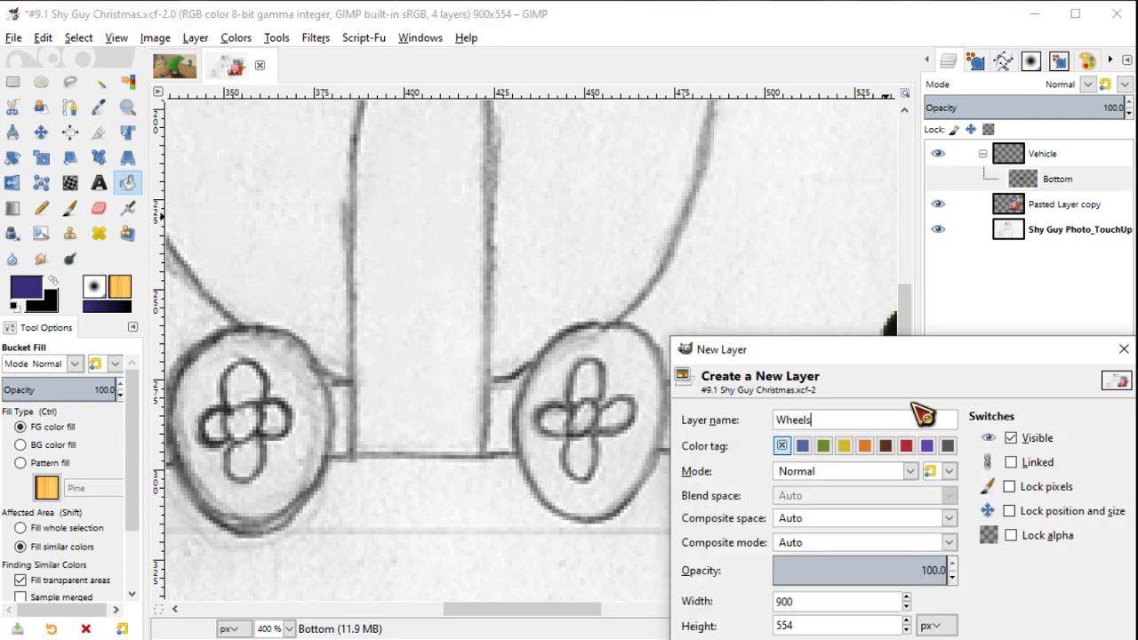
key("Return")
key("e")
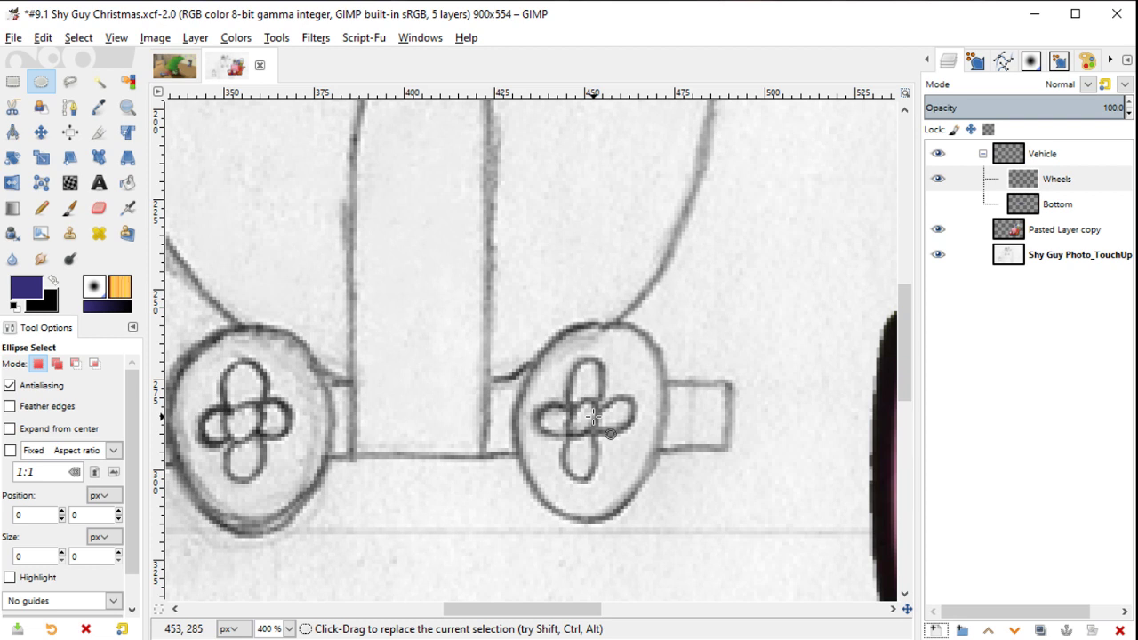
left_click_drag(593, 417, 689, 512)
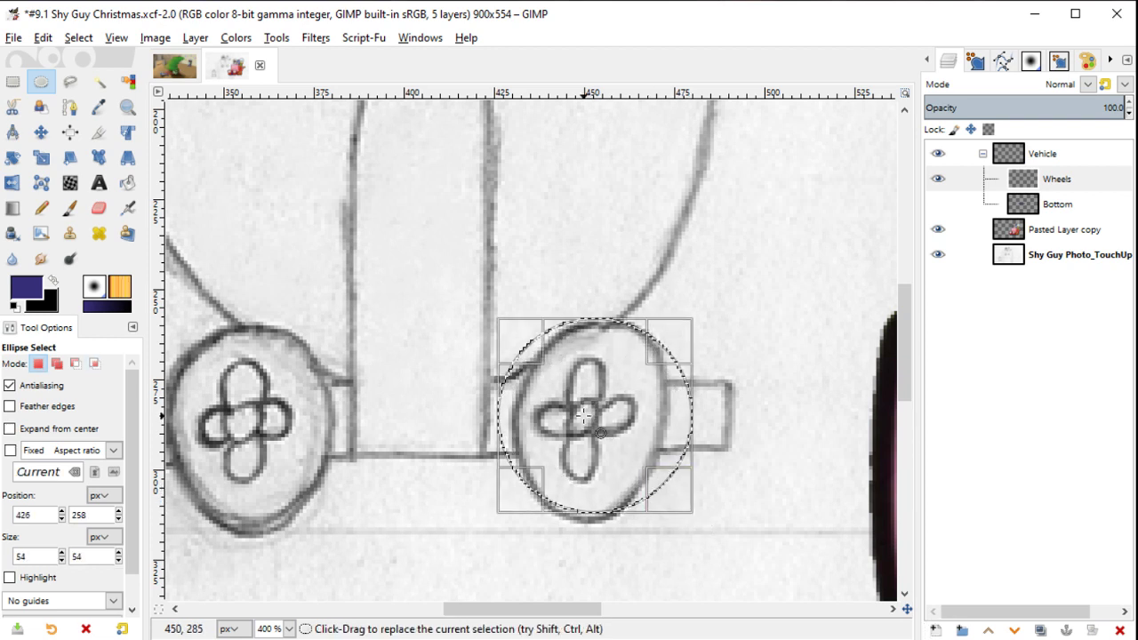
left_click_drag(582, 415, 604, 422)
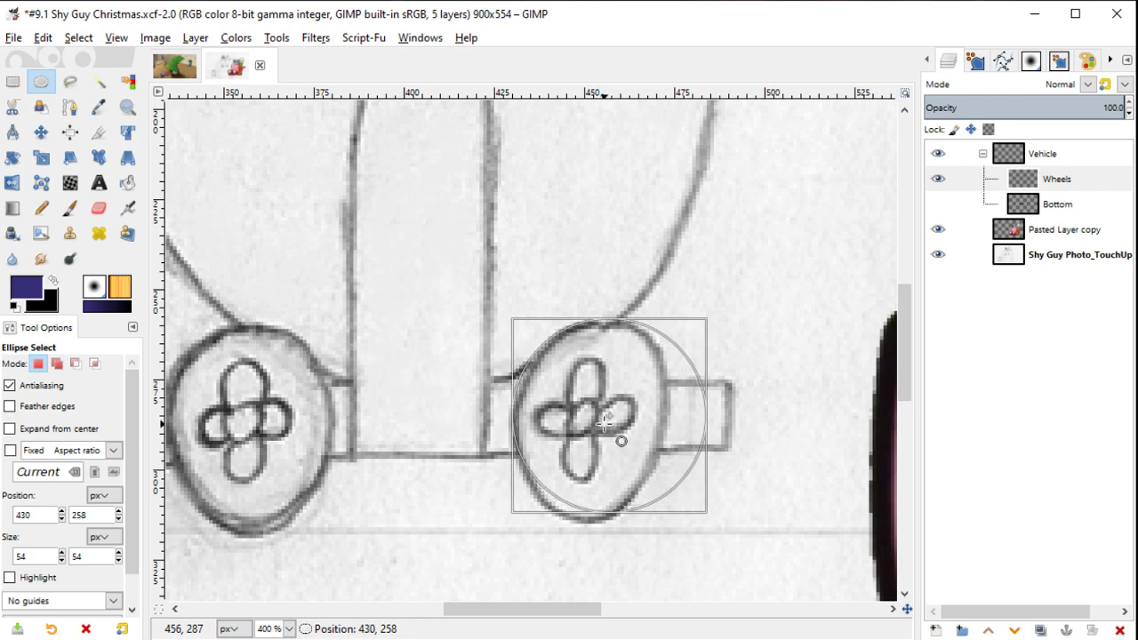
scroll(604, 423, "down", 5)
scroll(483, 234, "right", 10)
scroll(685, 376, "up", 2)
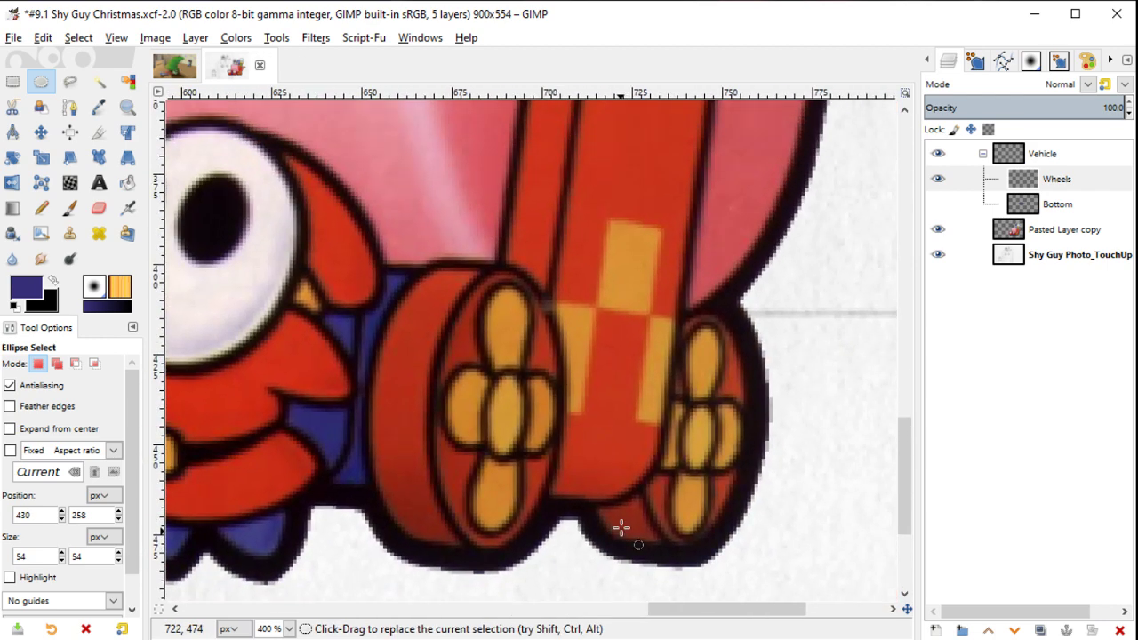
Step: Sample the wheel's dark red, then fill the wheel circle with black
key("o")
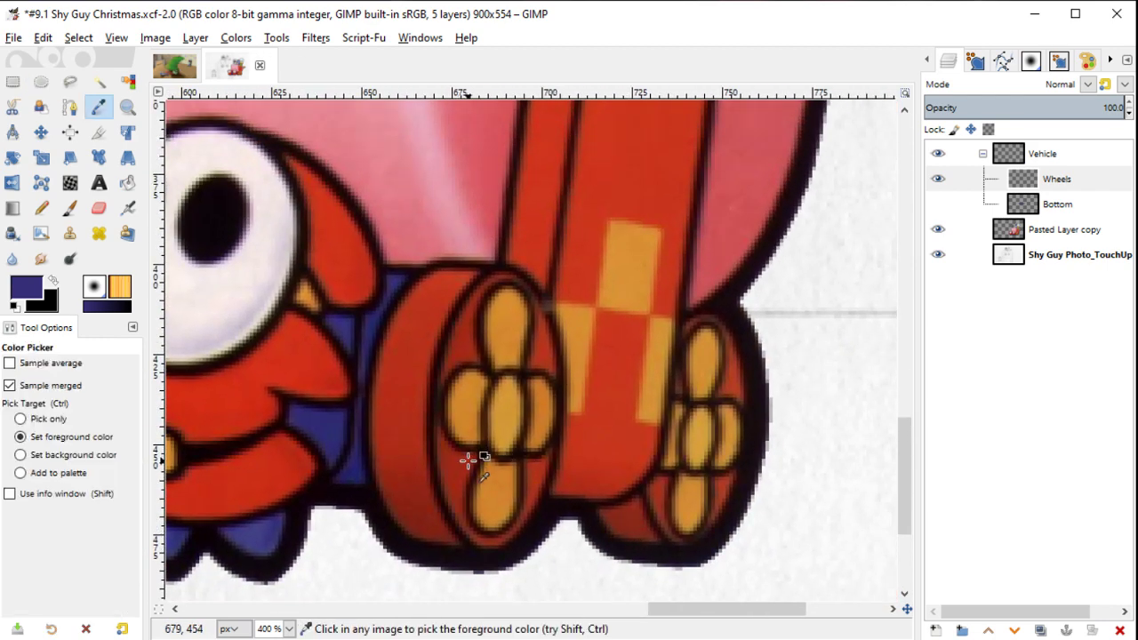
left_click(457, 459)
scroll(533, 462, "up", 5)
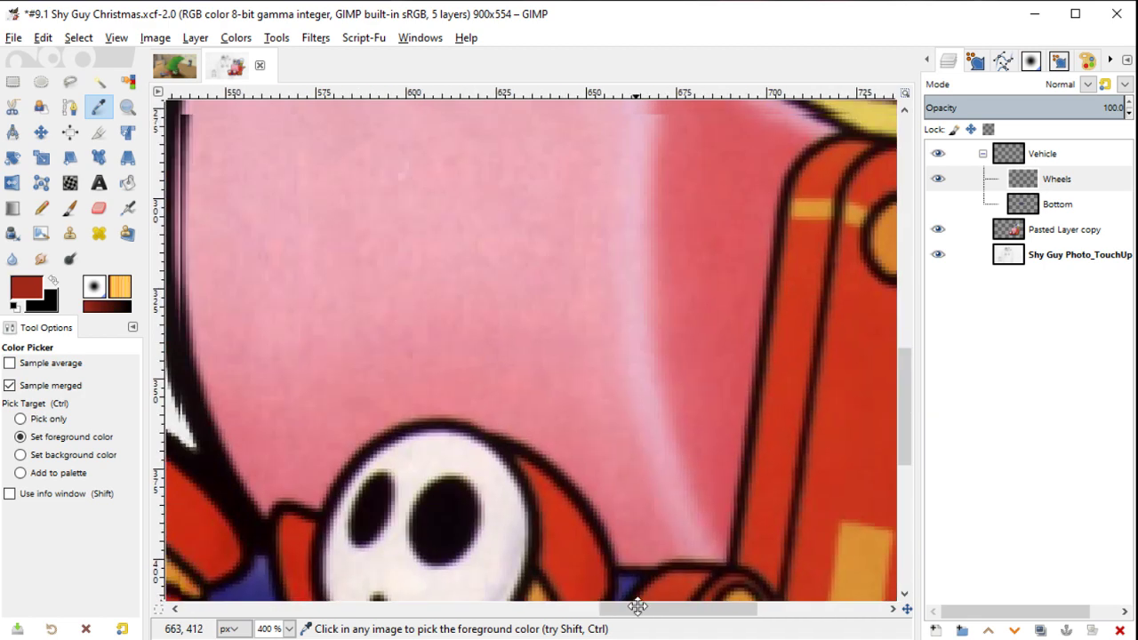
scroll(635, 569, "left", 6)
scroll(686, 539, "up", 5)
scroll(685, 538, "left", 5)
scroll(533, 241, "down", 5)
scroll(534, 241, "right", 3)
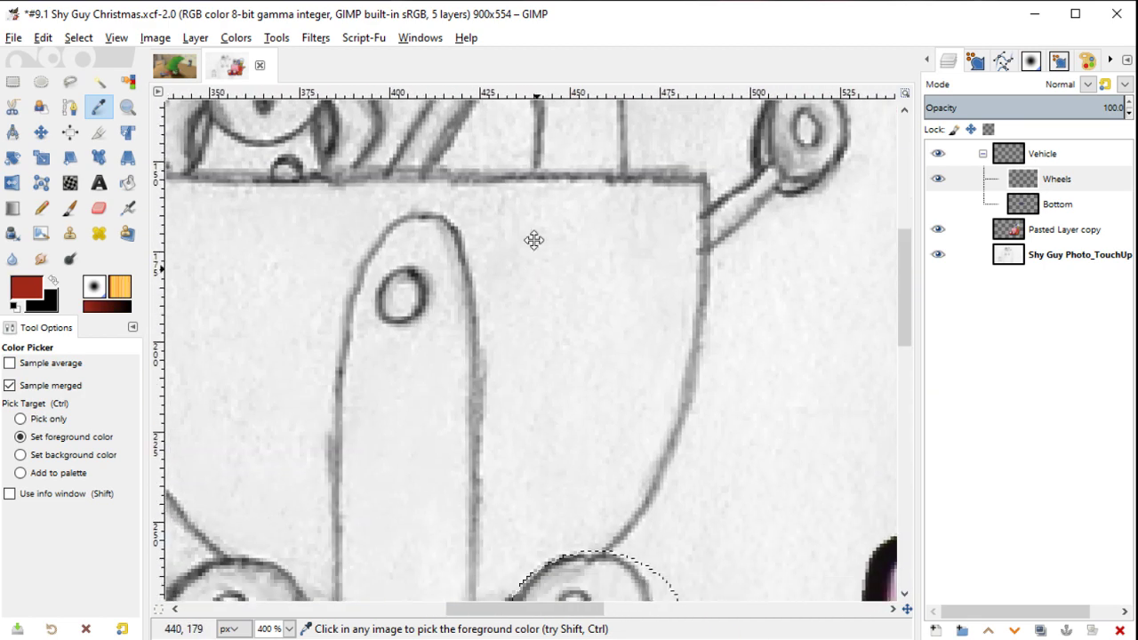
scroll(569, 338, "down", 4)
scroll(587, 373, "down", 1)
key("shift+b")
key("x")
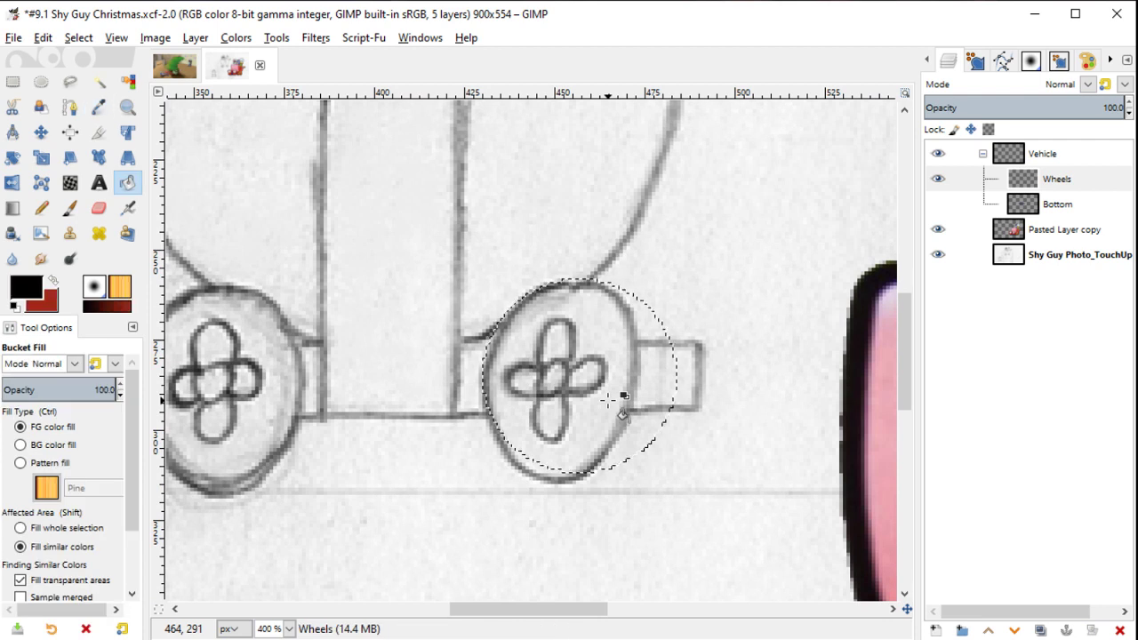
left_click(610, 399)
Step: Shrink the wheel selection slightly and fill it with the dark red
right_click(523, 154)
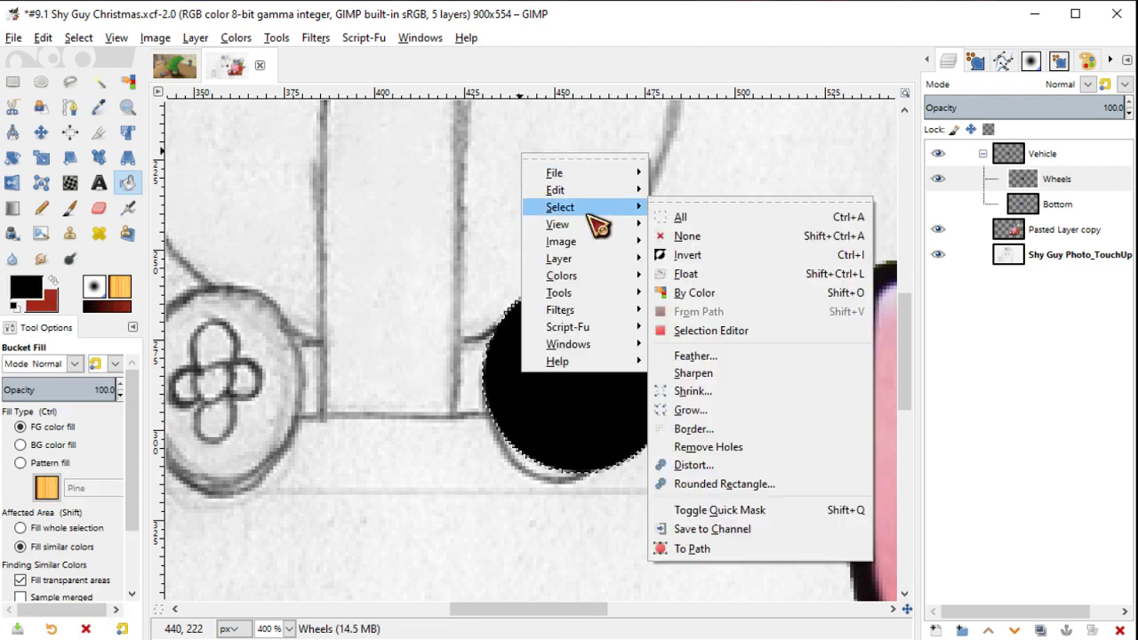
left_click(711, 391)
key("Return")
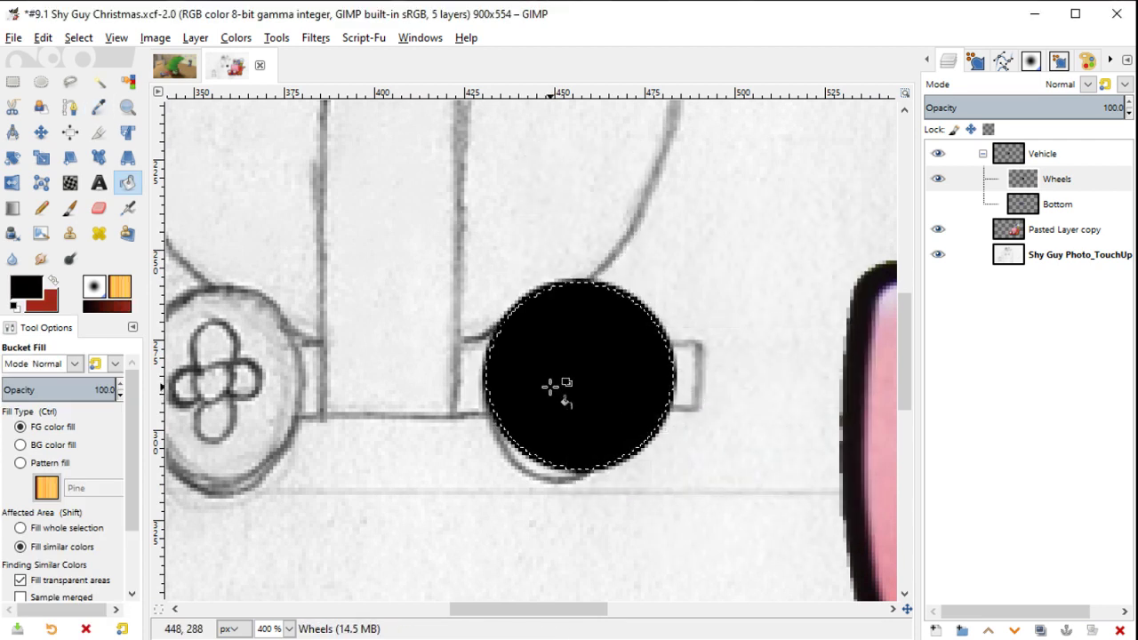
key("x")
left_click(551, 385)
mouse_move(565, 383)
left_mouse_down()
mouse_move(625, 392)
mouse_move(602, 419)
left_mouse_up()
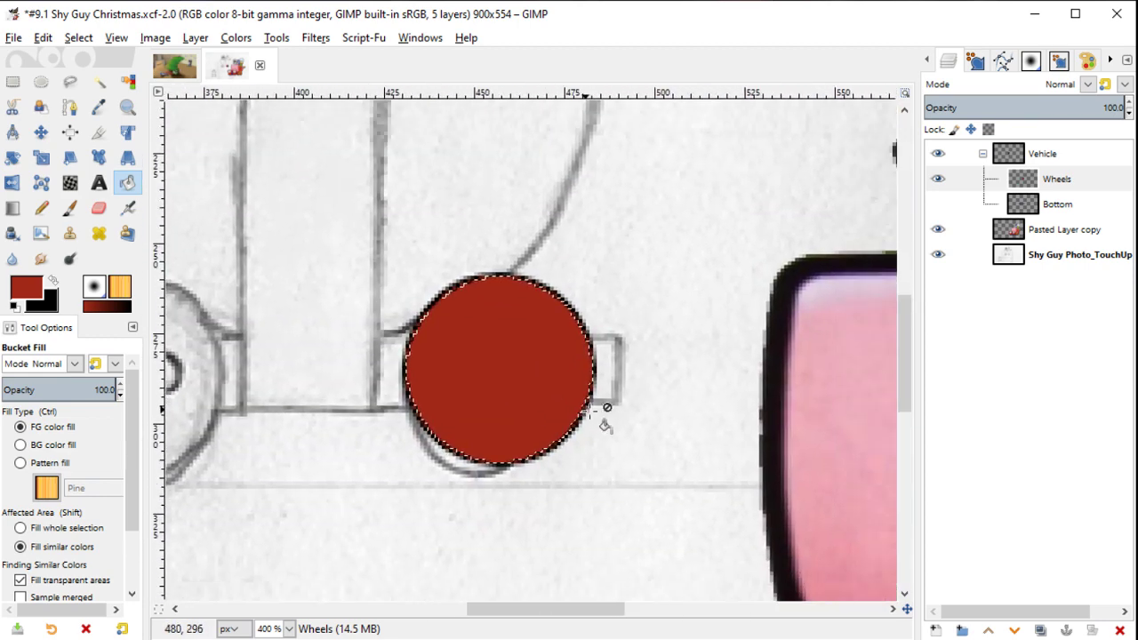
Step: Hide the Wheels layer to reveal the sketched wheel underneath
left_click(938, 179)
key("ctrl+shift+a")
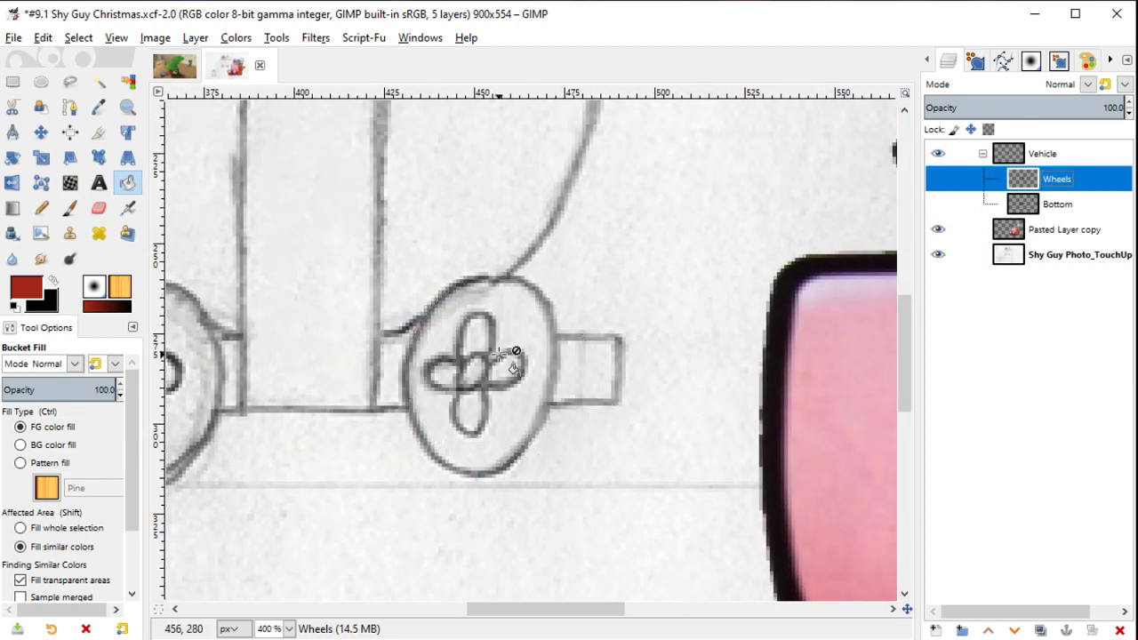
scroll(500, 355, "up", 1, "ctrl")
key("ctrl+z")
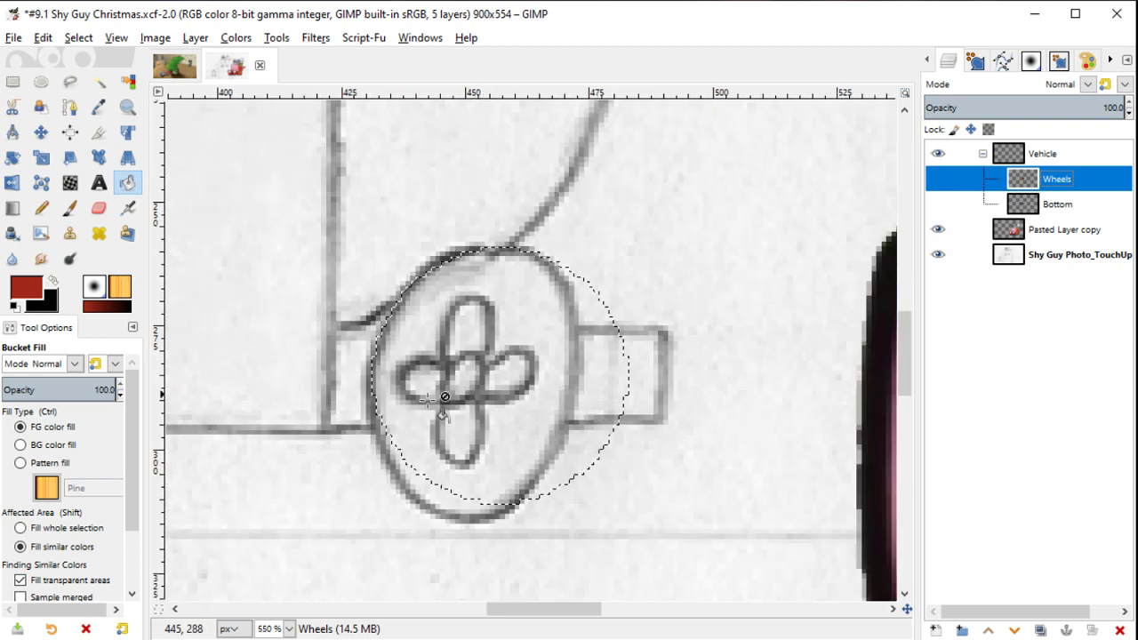
key("e")
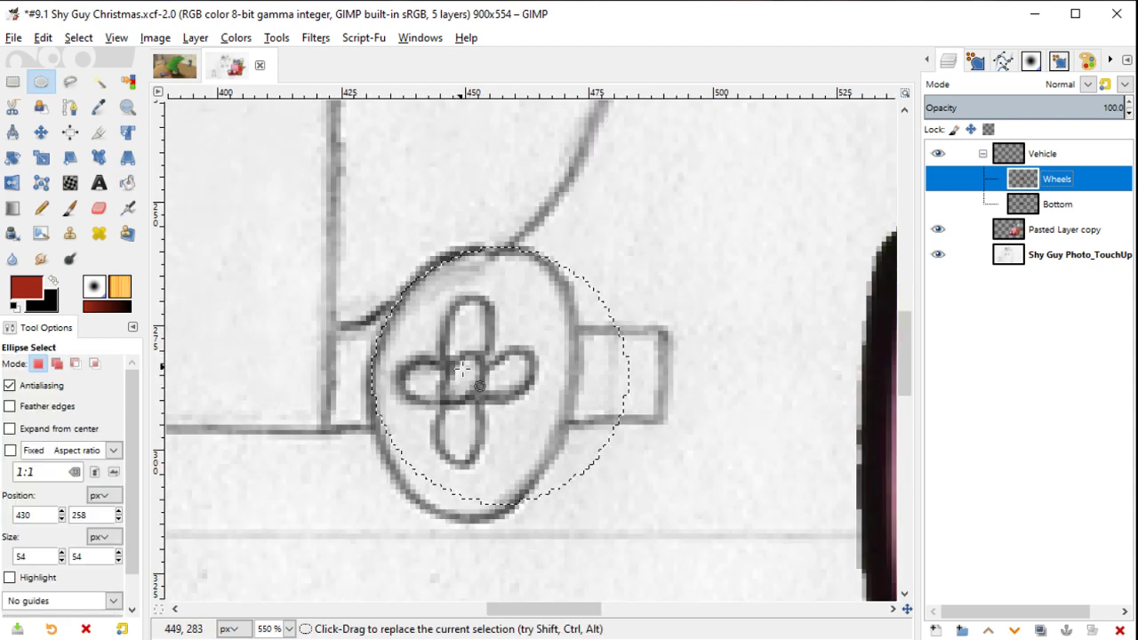
Step: Select a small circle at the flower centre and add a tall petal ellipse
left_click_drag(466, 375, 502, 417)
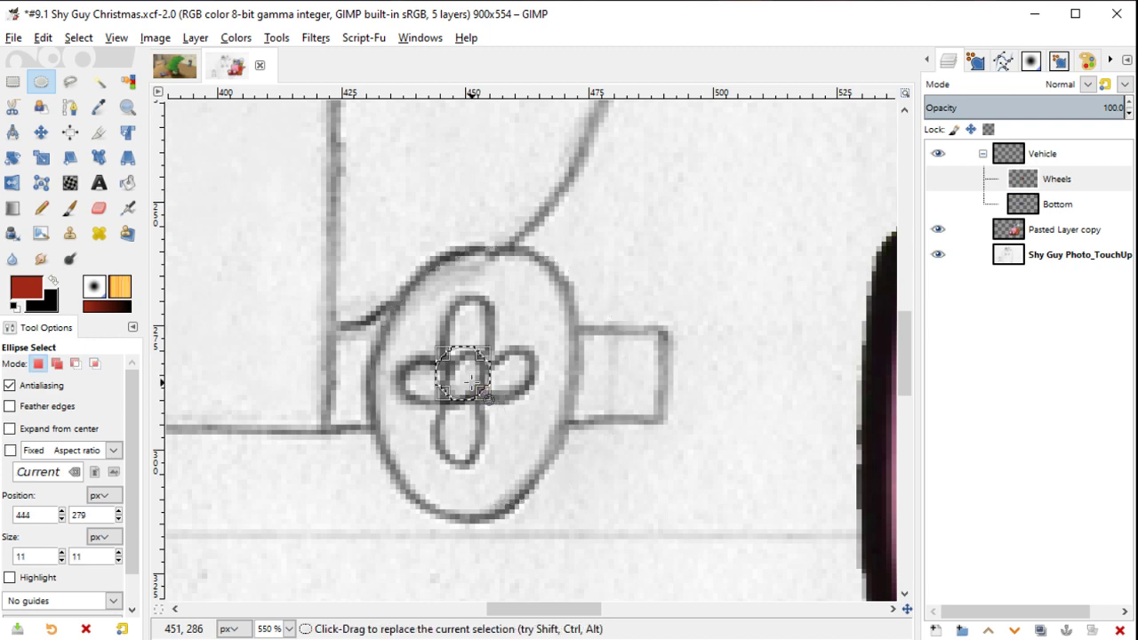
scroll(471, 381, "up", 1, "ctrl")
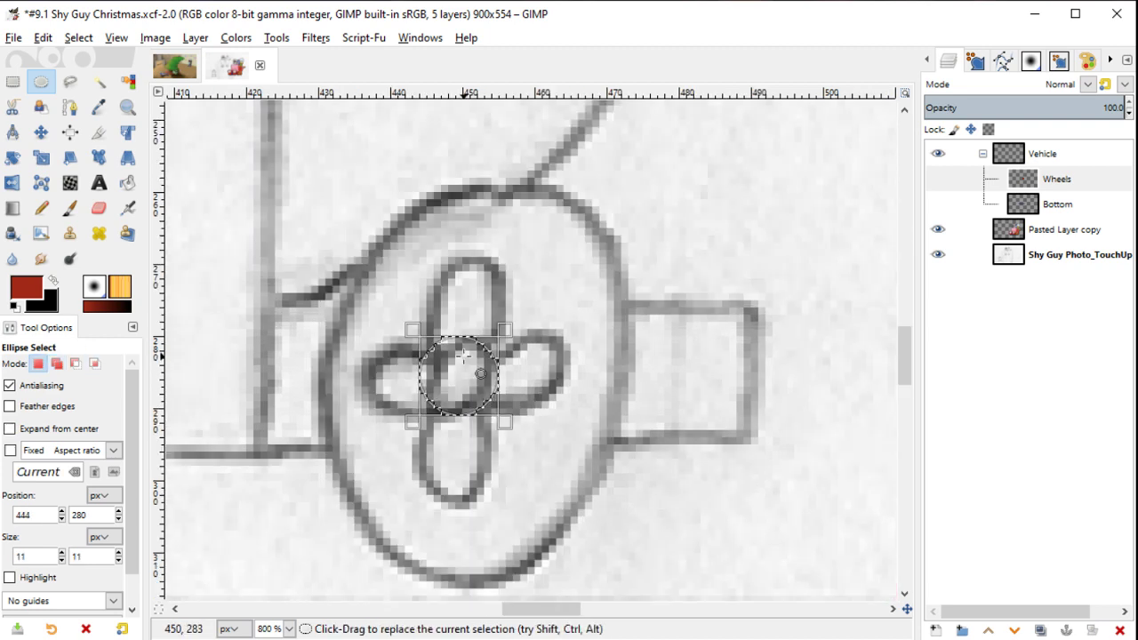
key("shift")
left_click_drag(463, 341, 493, 401)
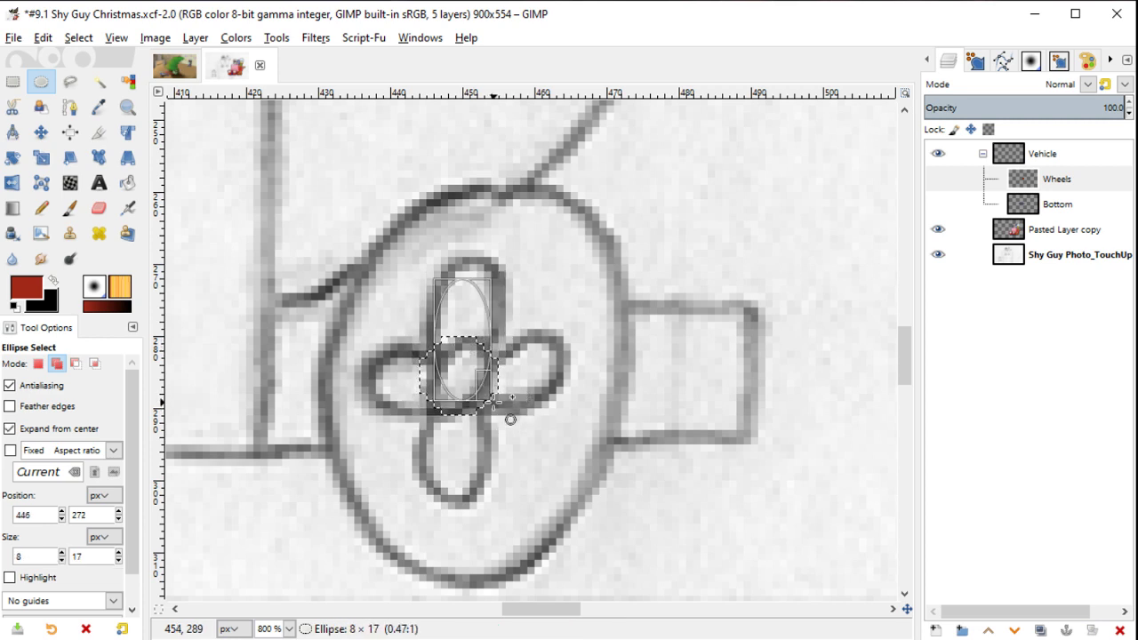
left_click_drag(494, 400, 494, 400)
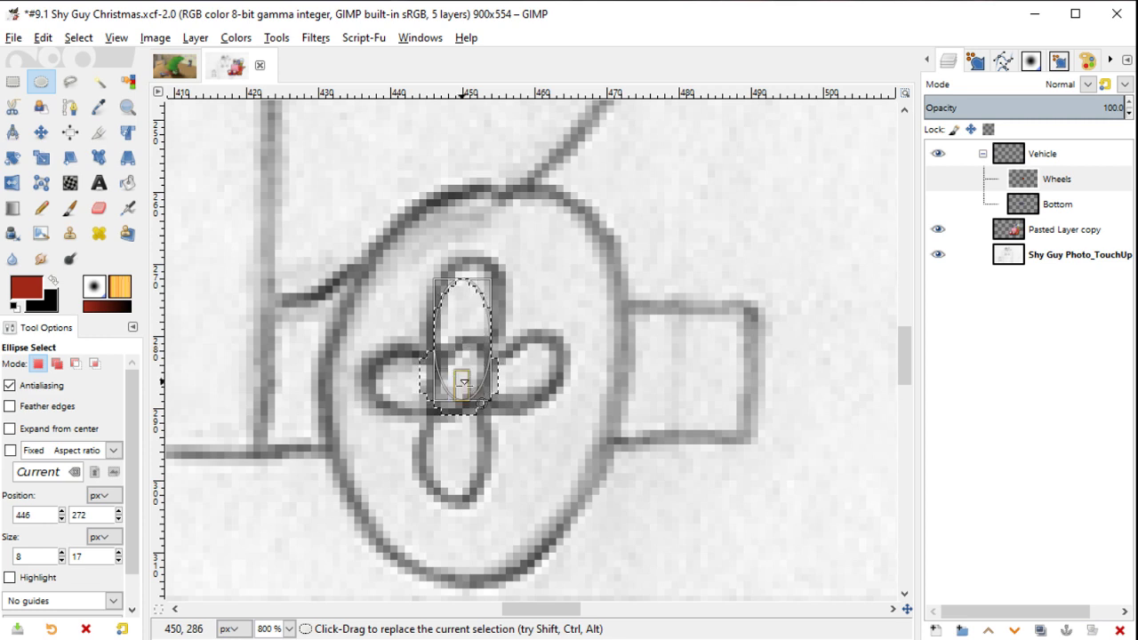
left_click_drag(462, 390, 462, 409)
left_click_drag(464, 281, 462, 292)
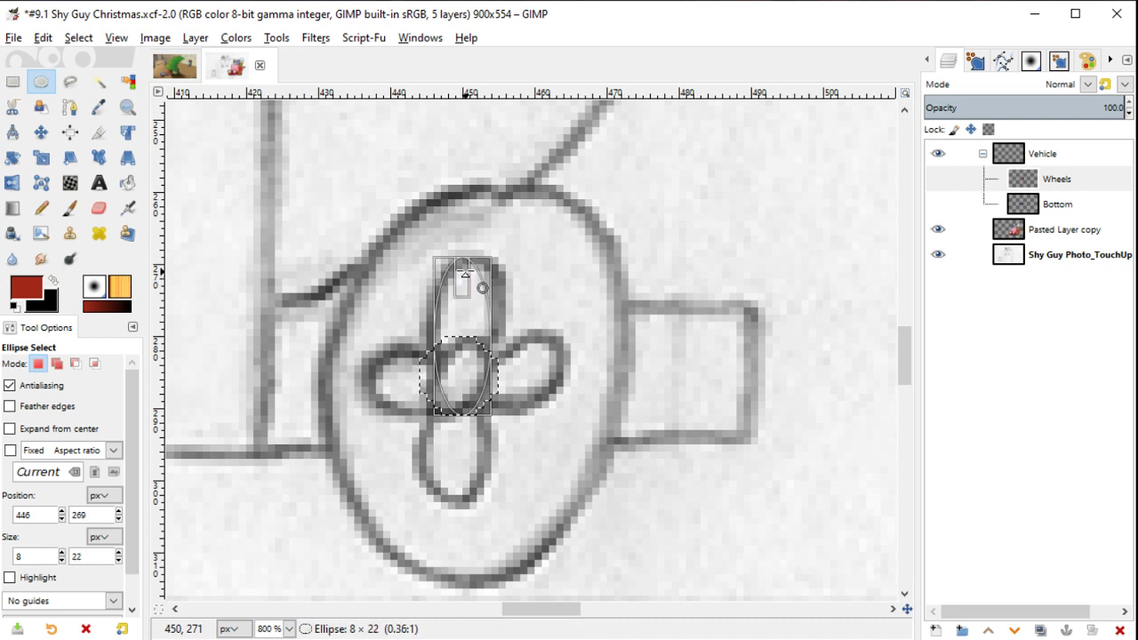
left_click_drag(463, 283, 463, 297)
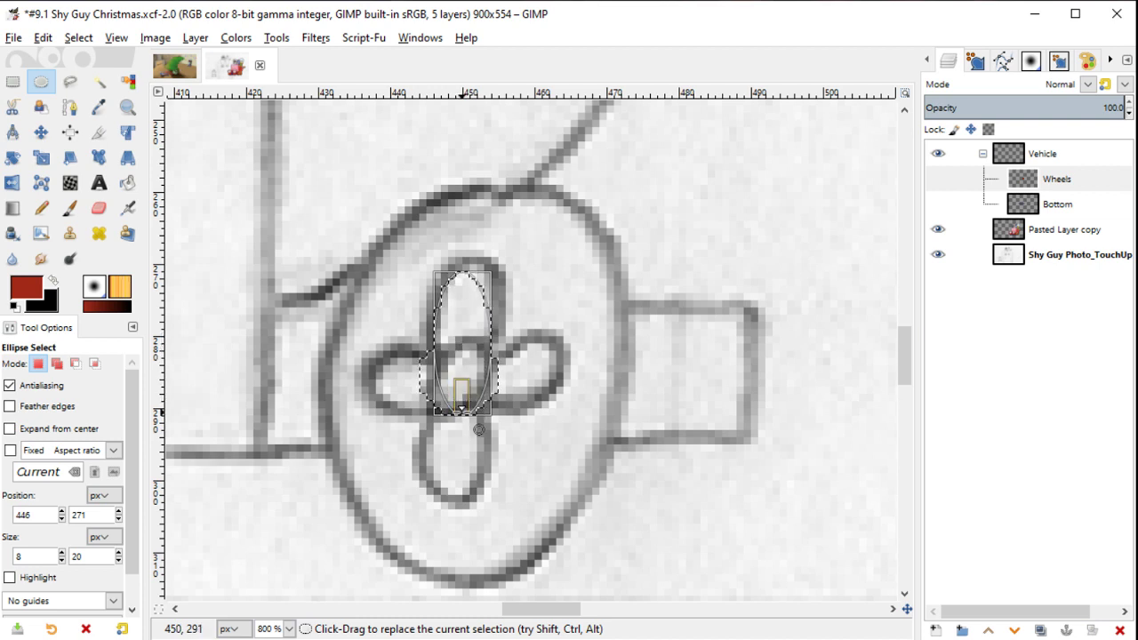
key("shift")
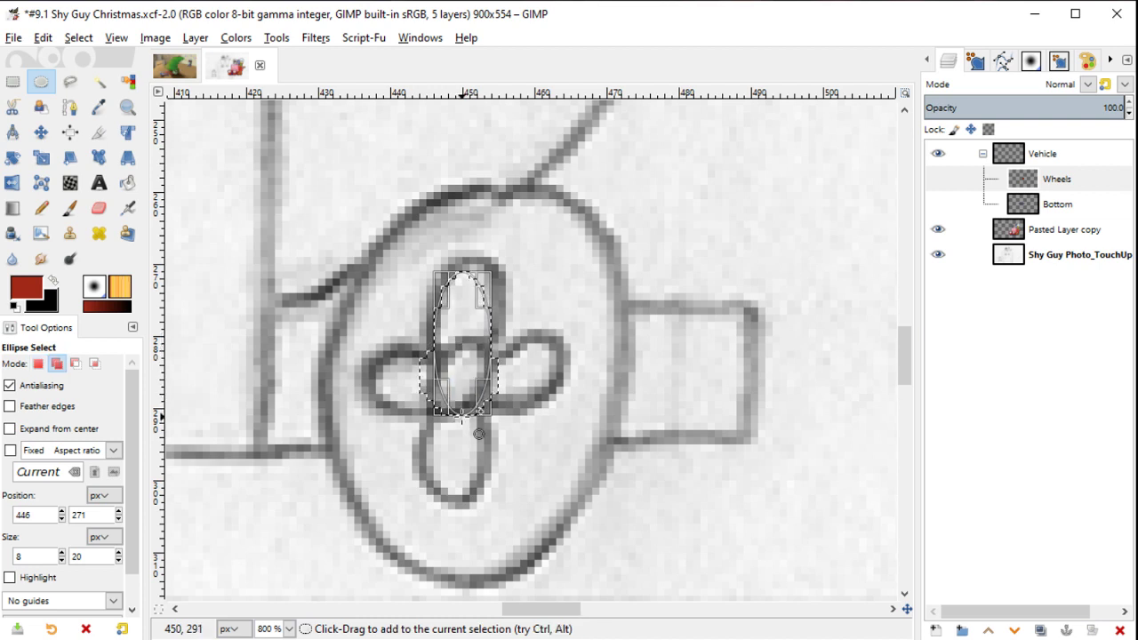
left_click_drag(461, 278, 462, 360)
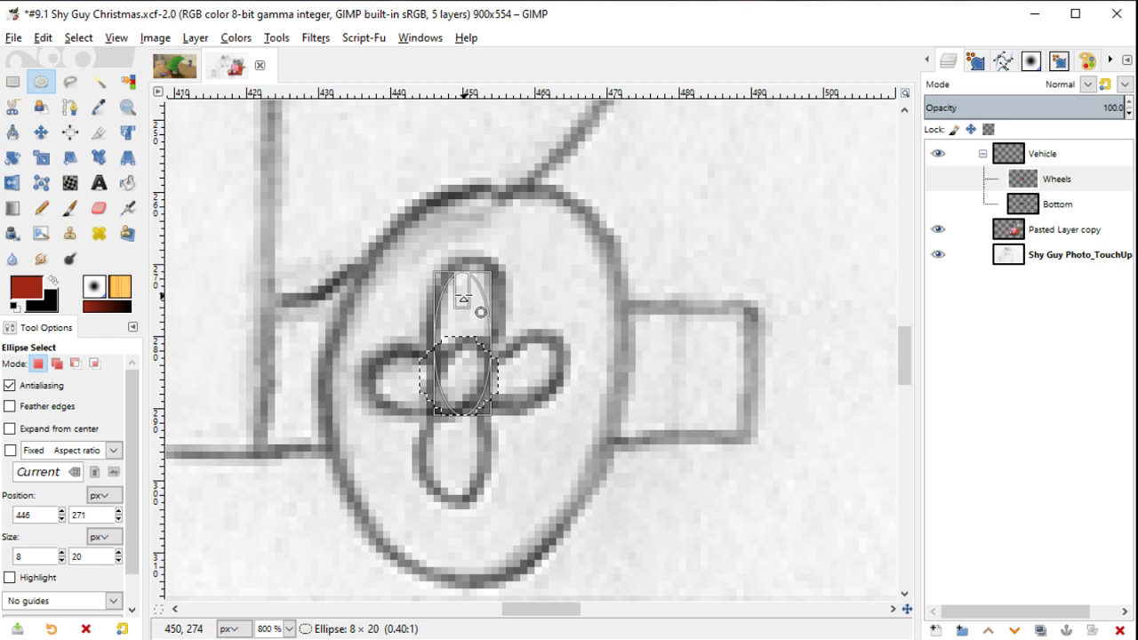
left_click_drag(464, 292, 464, 293)
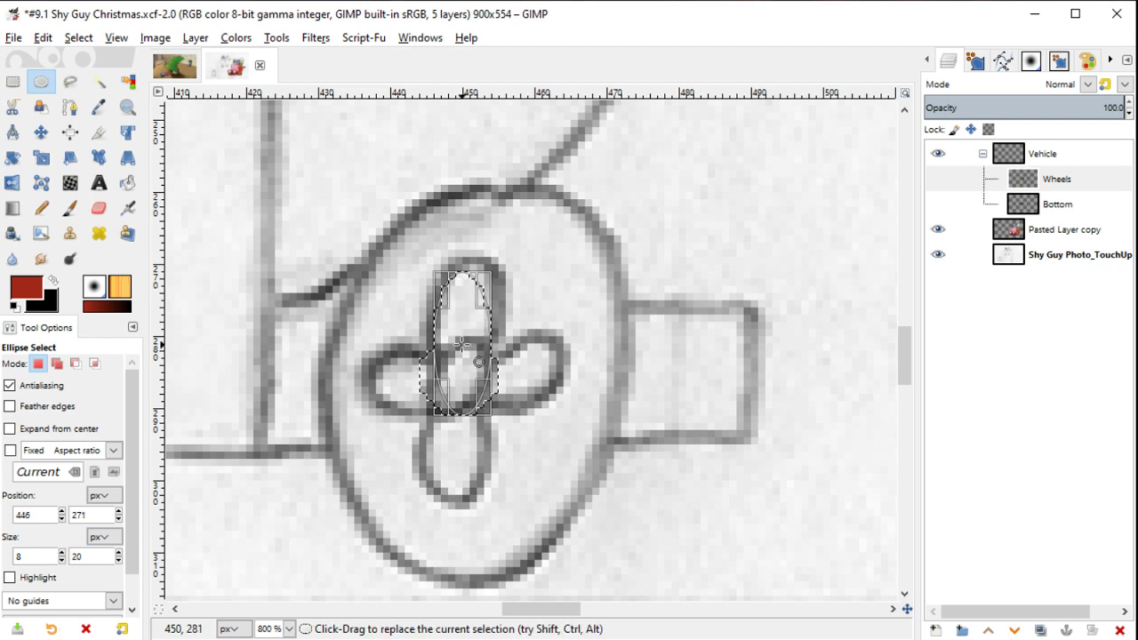
Step: Try reshaping a petal ellipse over the top and bottom petals, then undo it
mouse_move(461, 343)
left_mouse_down()
mouse_move(477, 437)
mouse_move(498, 430)
left_mouse_up()
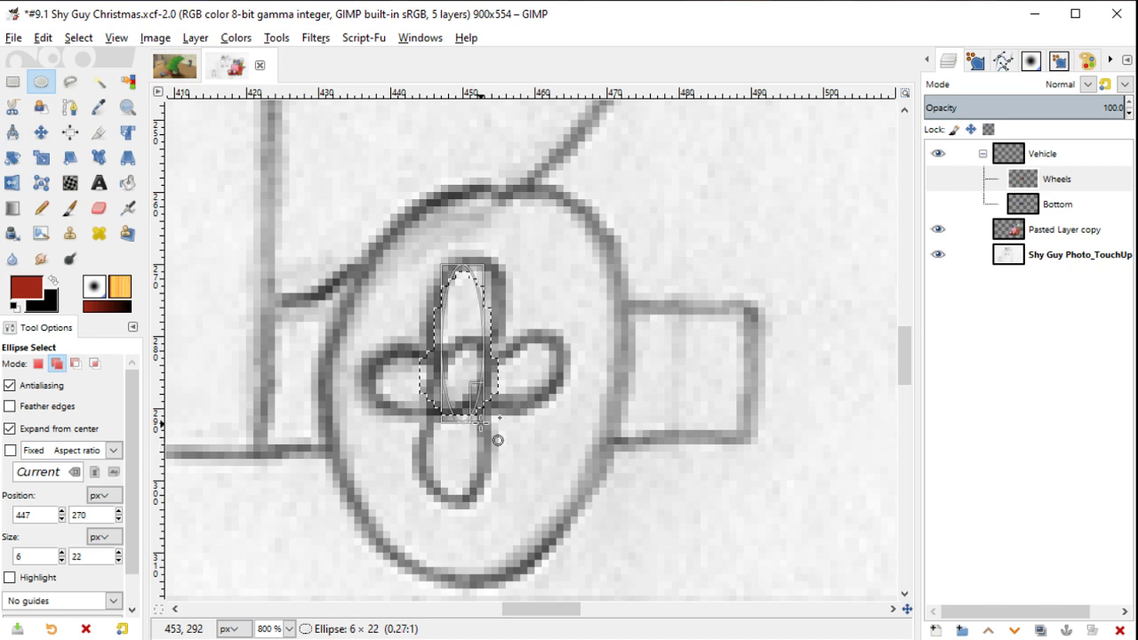
left_click_drag(497, 427, 496, 427)
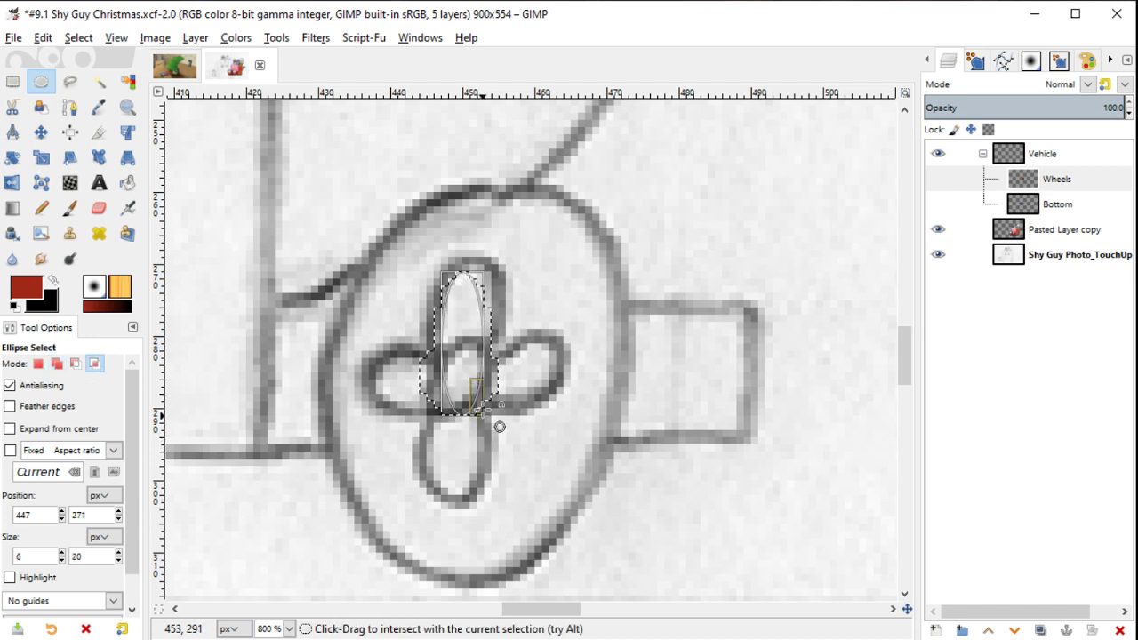
left_click_drag(466, 298, 466, 365)
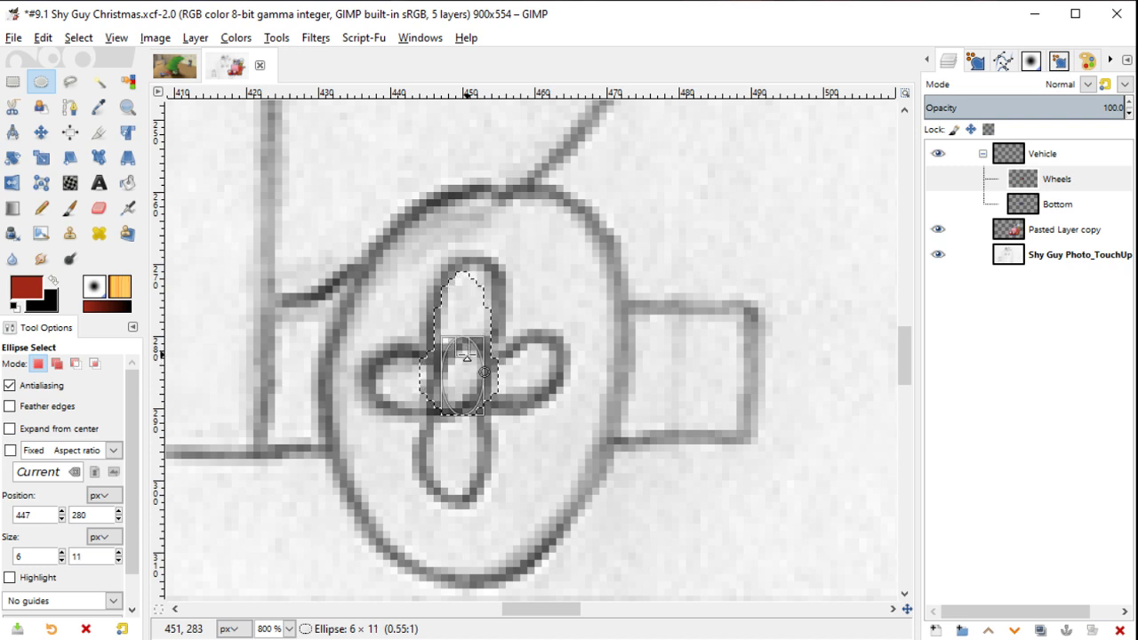
left_click_drag(466, 354, 467, 353)
left_click_drag(463, 402, 463, 427)
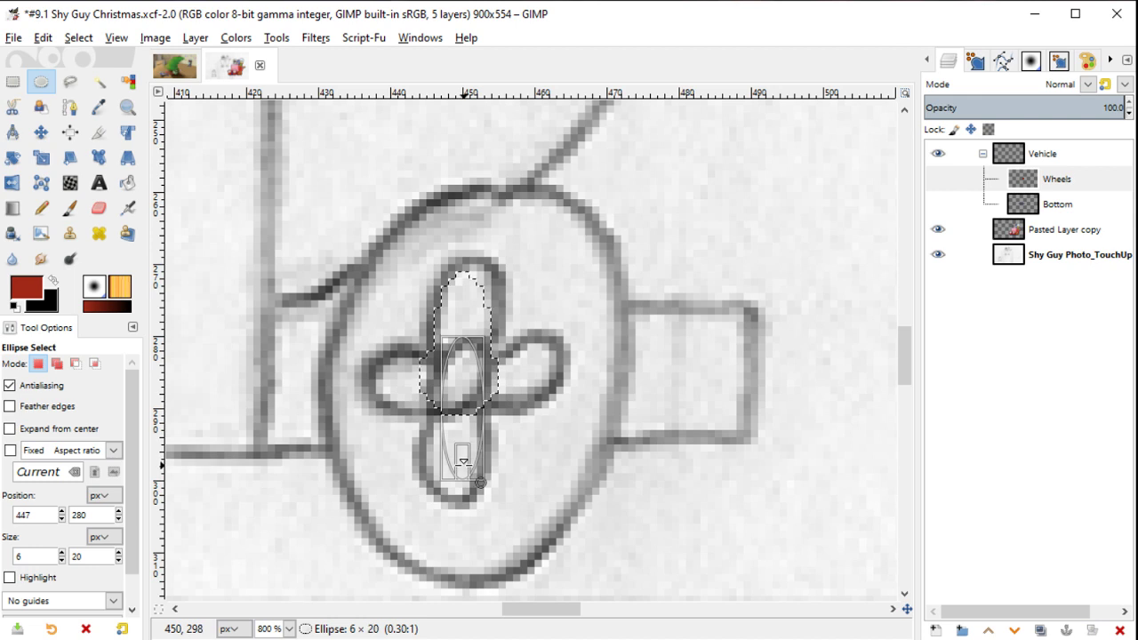
left_click_drag(464, 427, 463, 462)
left_click_drag(476, 418, 438, 410)
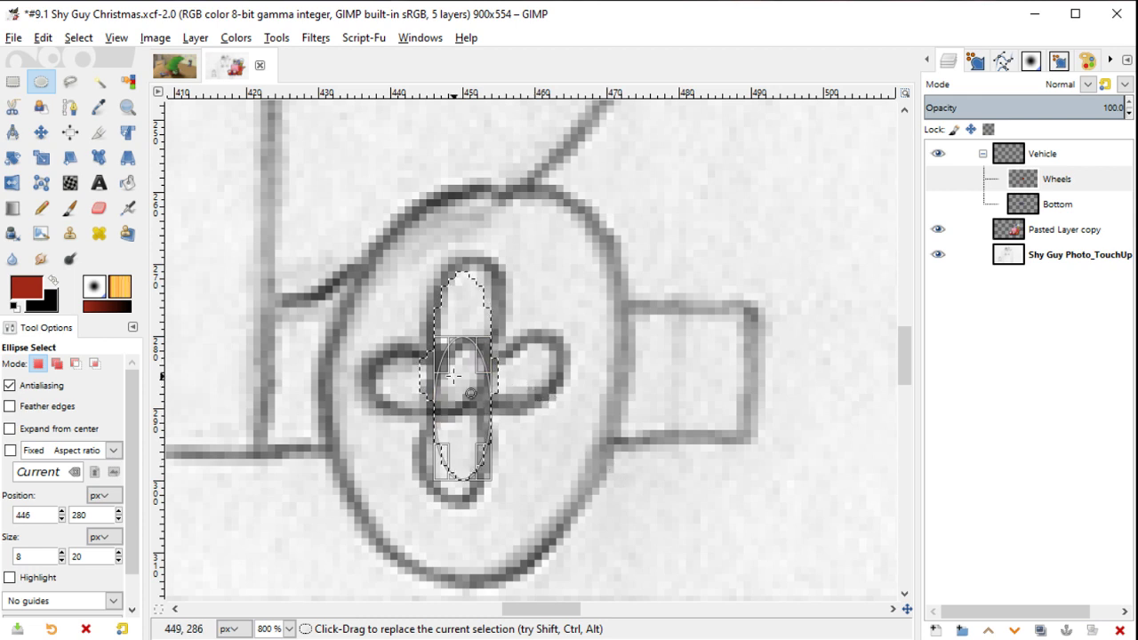
key("ctrl+z")
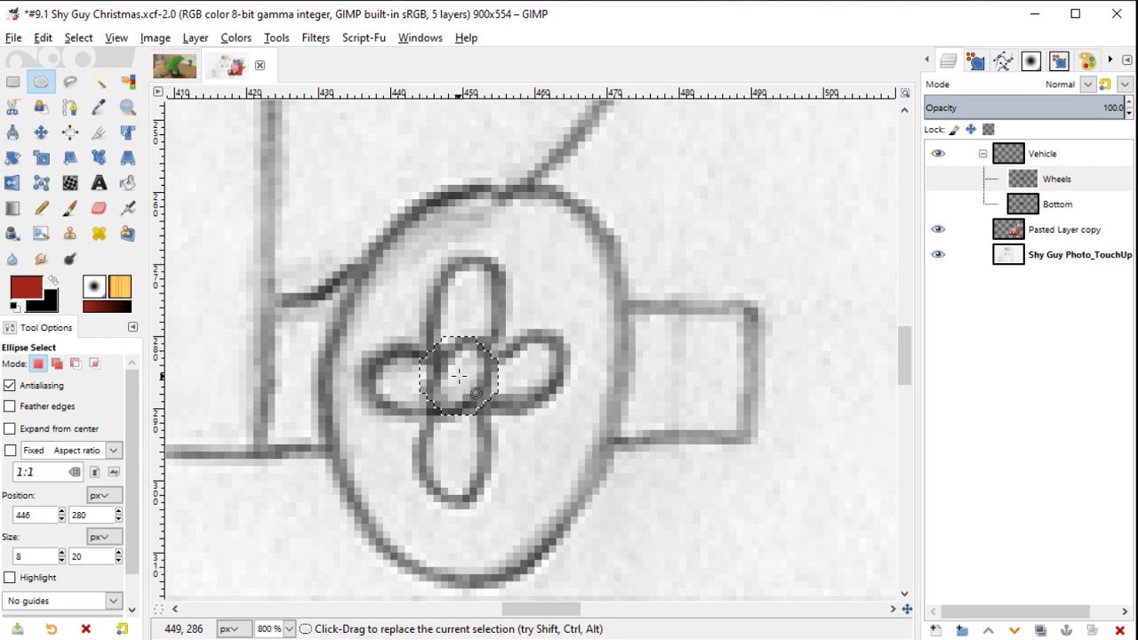
Step: Draw a tall 9×25 ellipse through the flower's centre over the vertical petals
left_click_drag(458, 375, 488, 463)
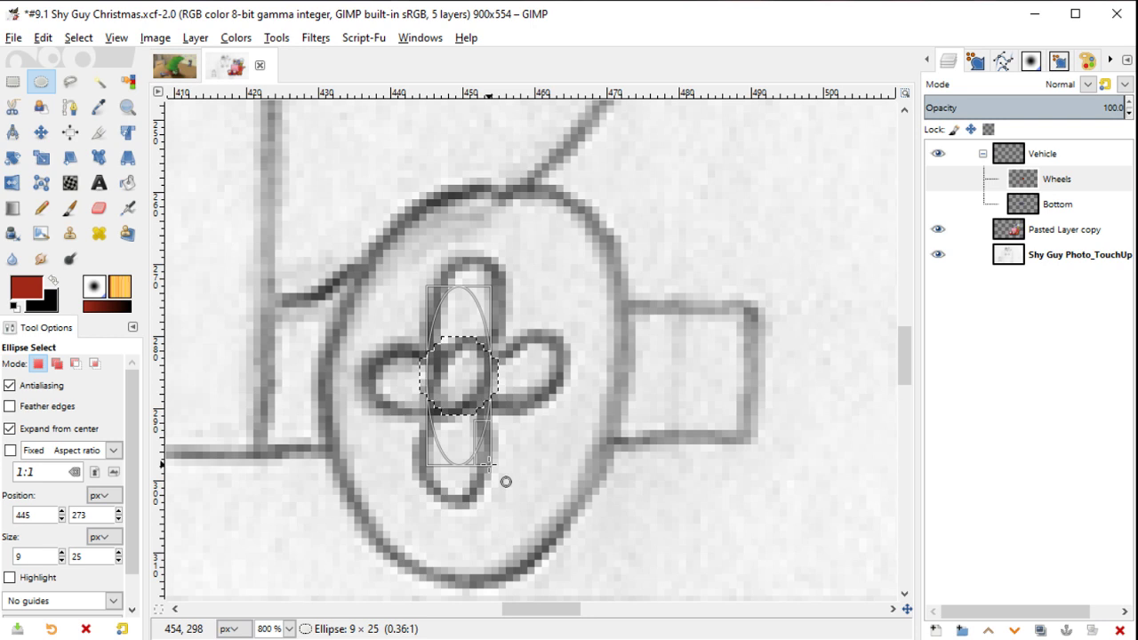
left_click_drag(488, 463, 488, 463)
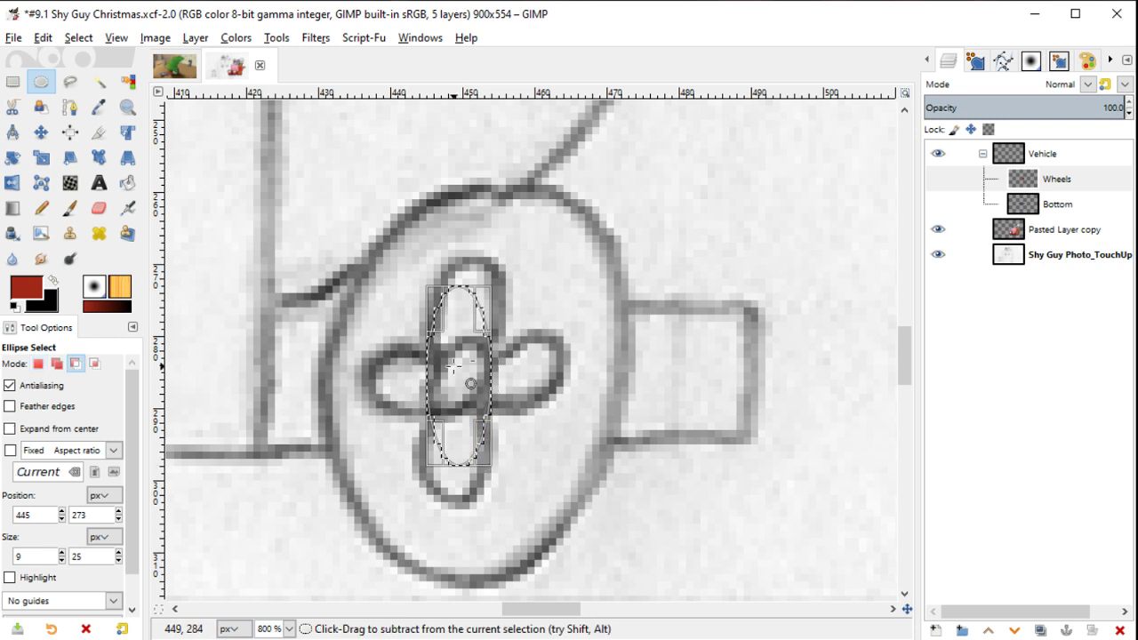
key("ctrl+z")
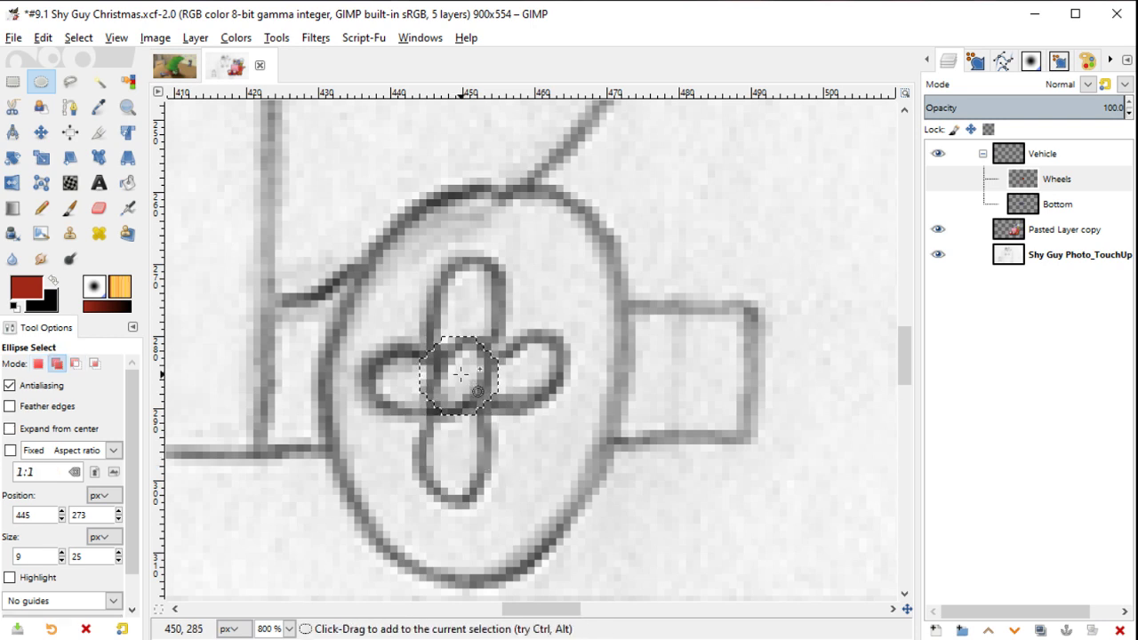
left_click(467, 381, "shift")
left_click_drag(466, 380, 492, 460)
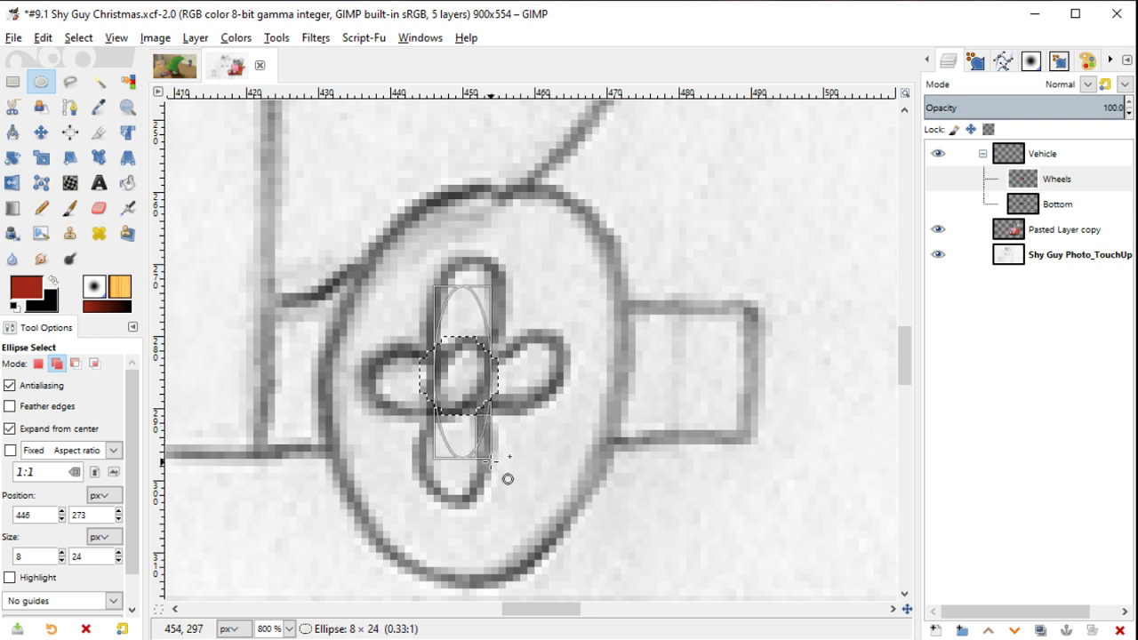
left_click_drag(492, 460, 494, 462)
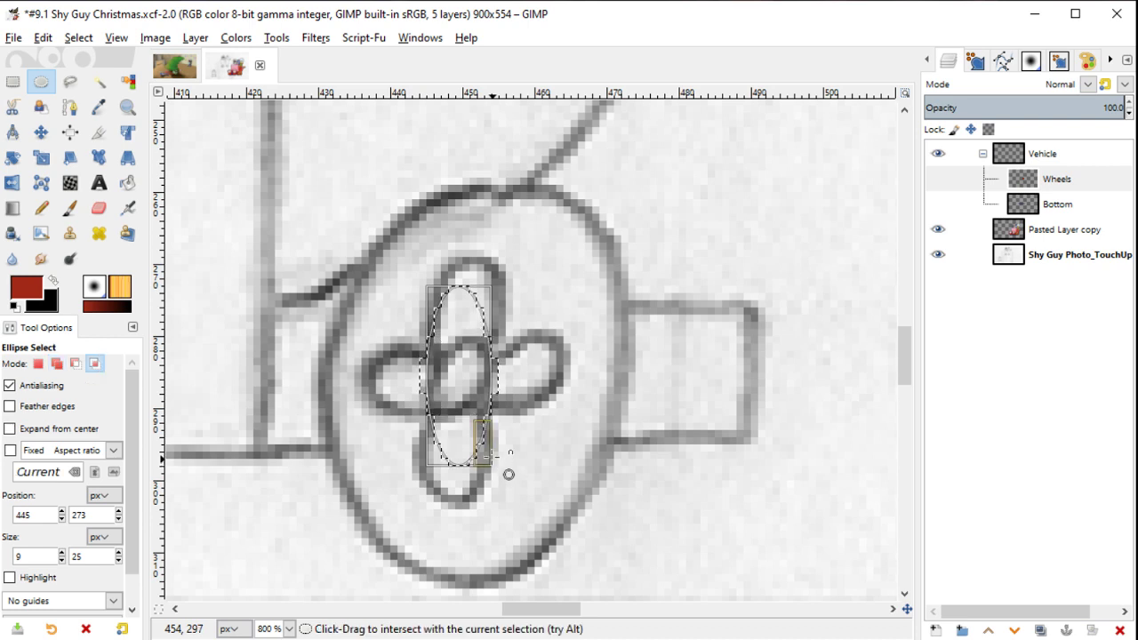
Step: Add a horizontal 25×9 ellipse across the side petals to complete the cross
key("shift")
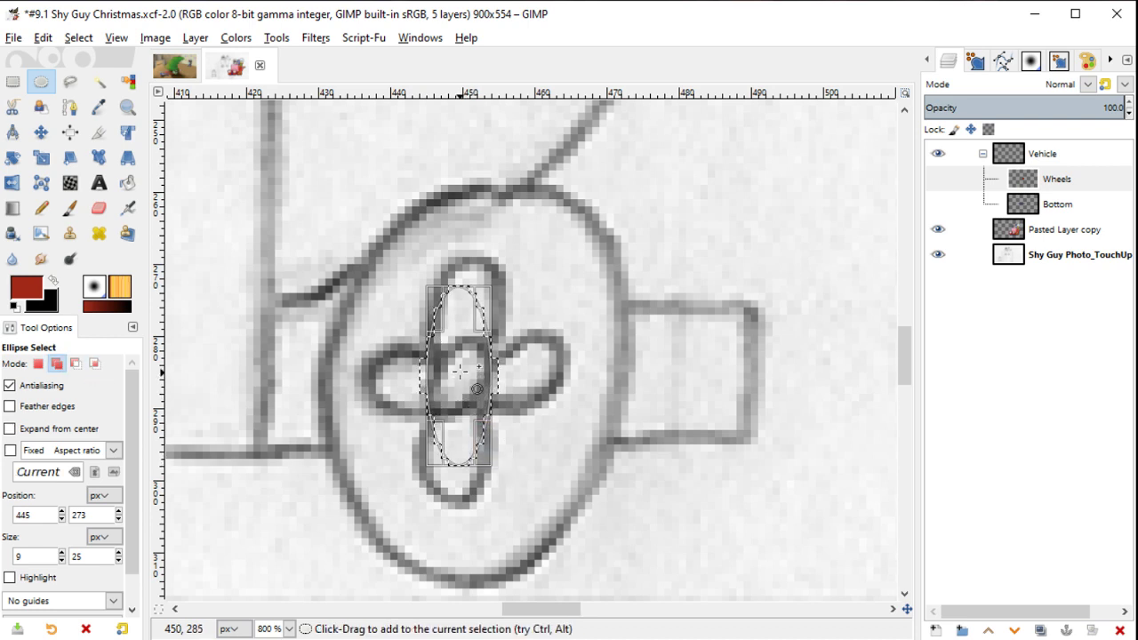
mouse_move(459, 371)
left_mouse_down()
mouse_move(587, 352)
mouse_move(564, 353)
left_mouse_up()
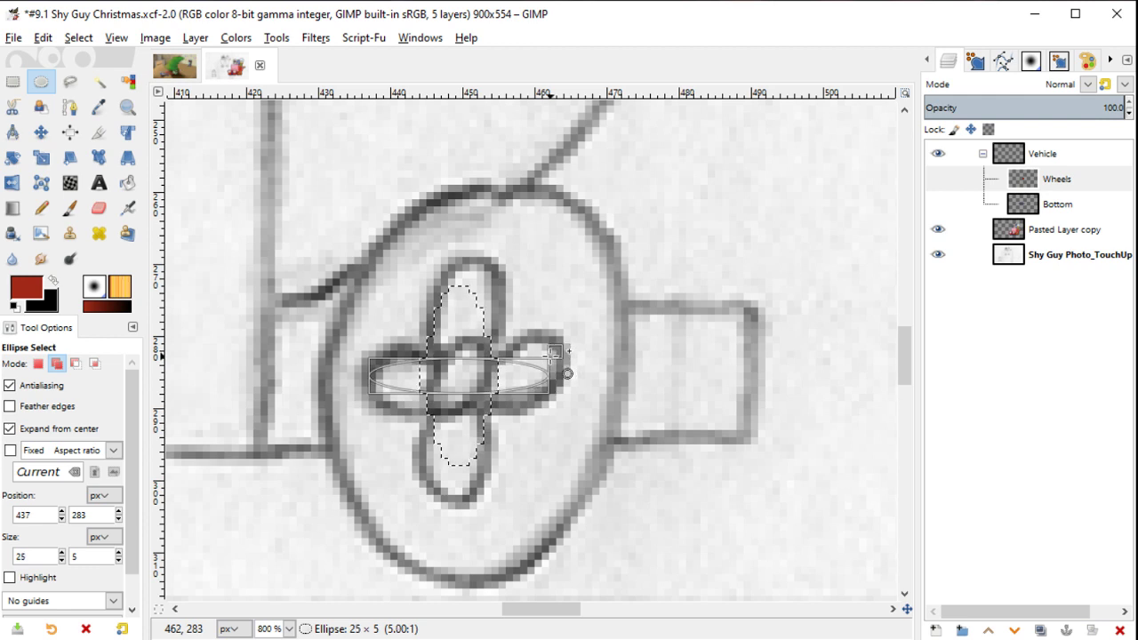
left_click_drag(549, 347, 551, 342)
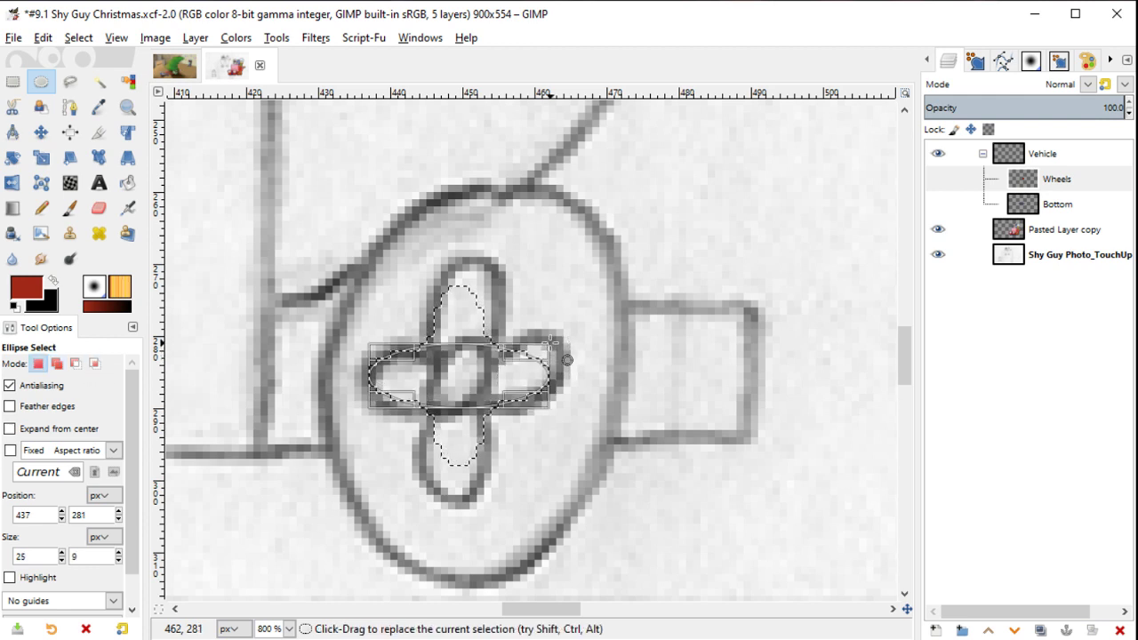
key("shift+b")
key("x")
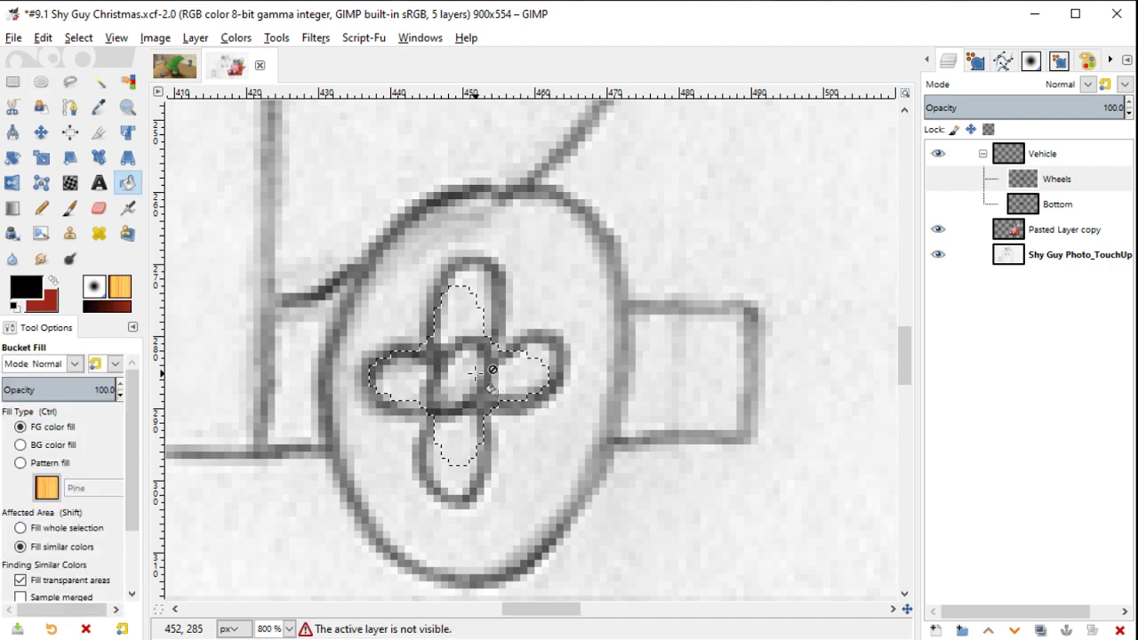
Step: Show the Wheels layer and scale the cross selection to 37×37 px, centred on the wheel
left_click(938, 178)
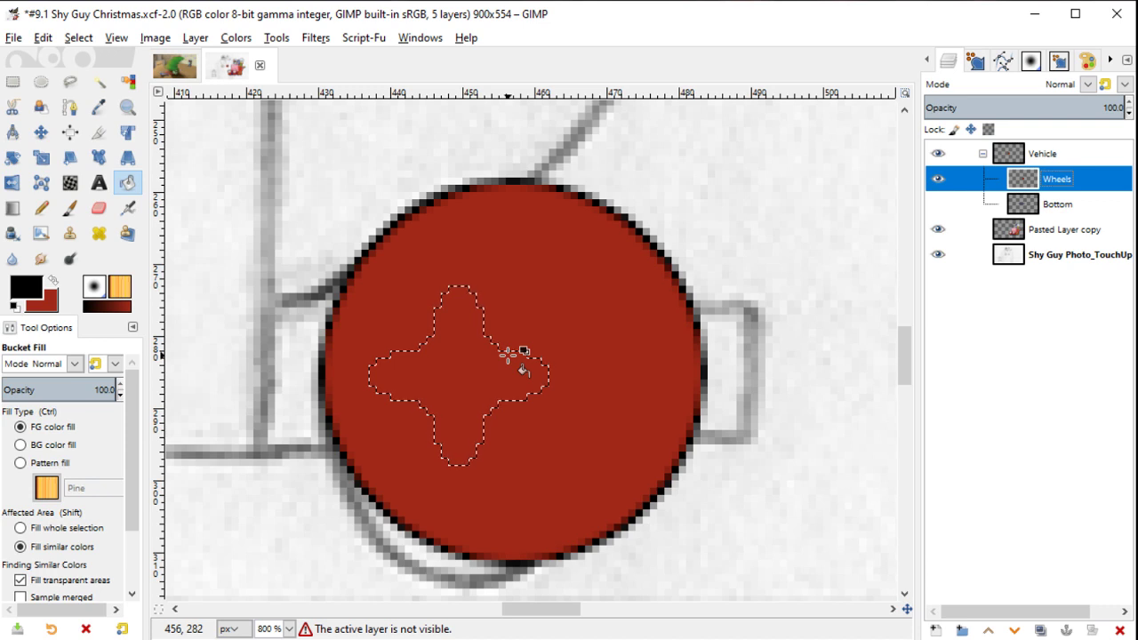
key("m")
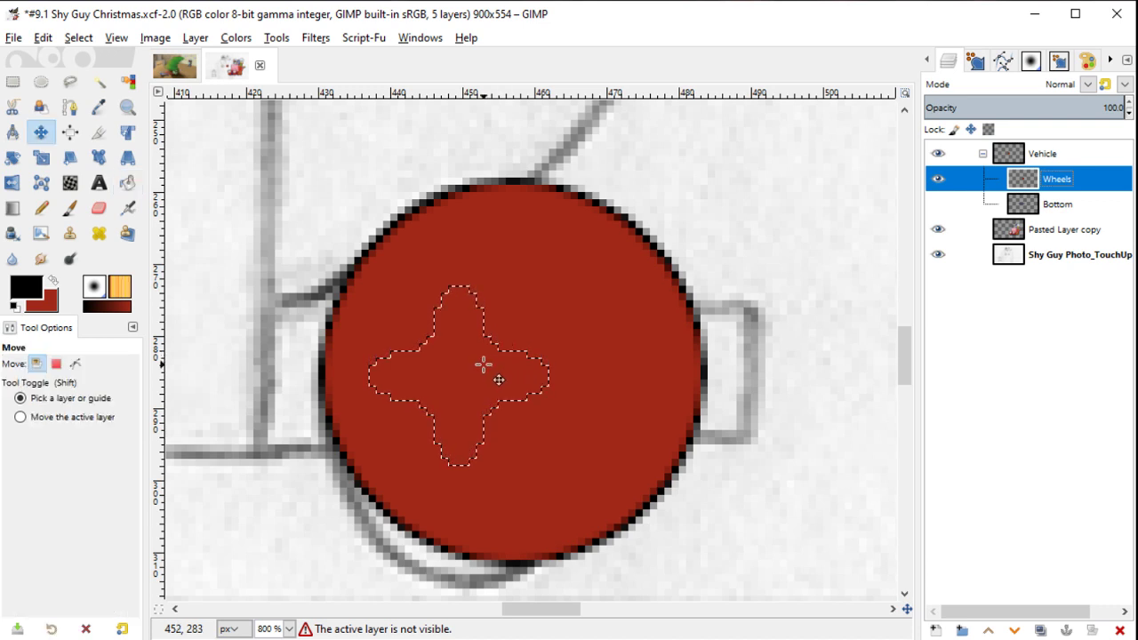
key("shift+s")
left_click(483, 366)
key("Escape")
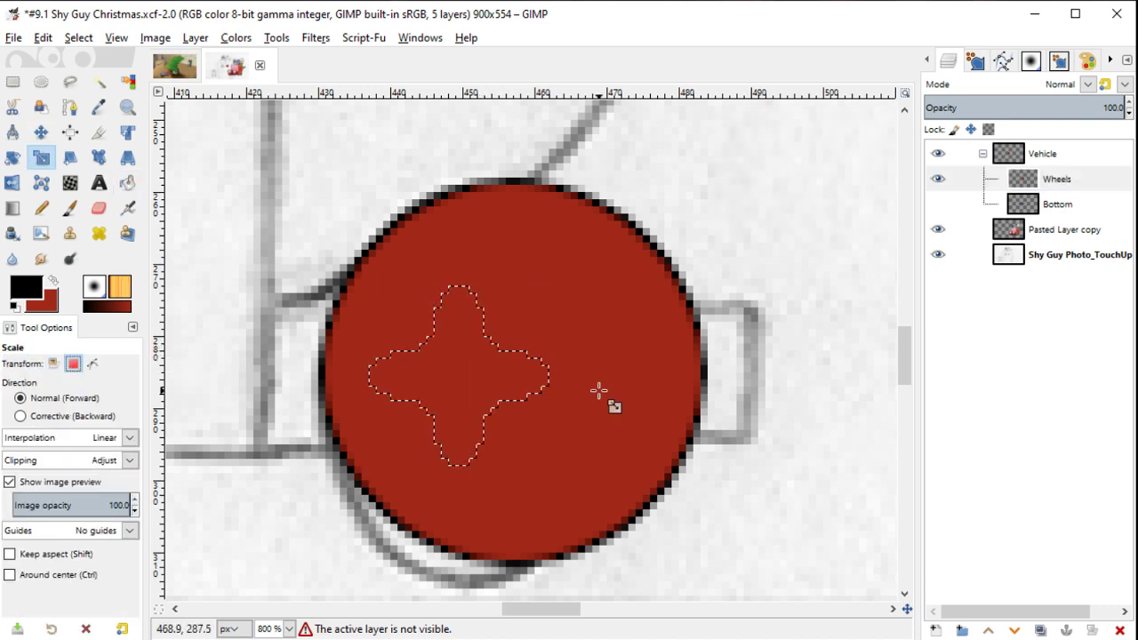
left_click(510, 381)
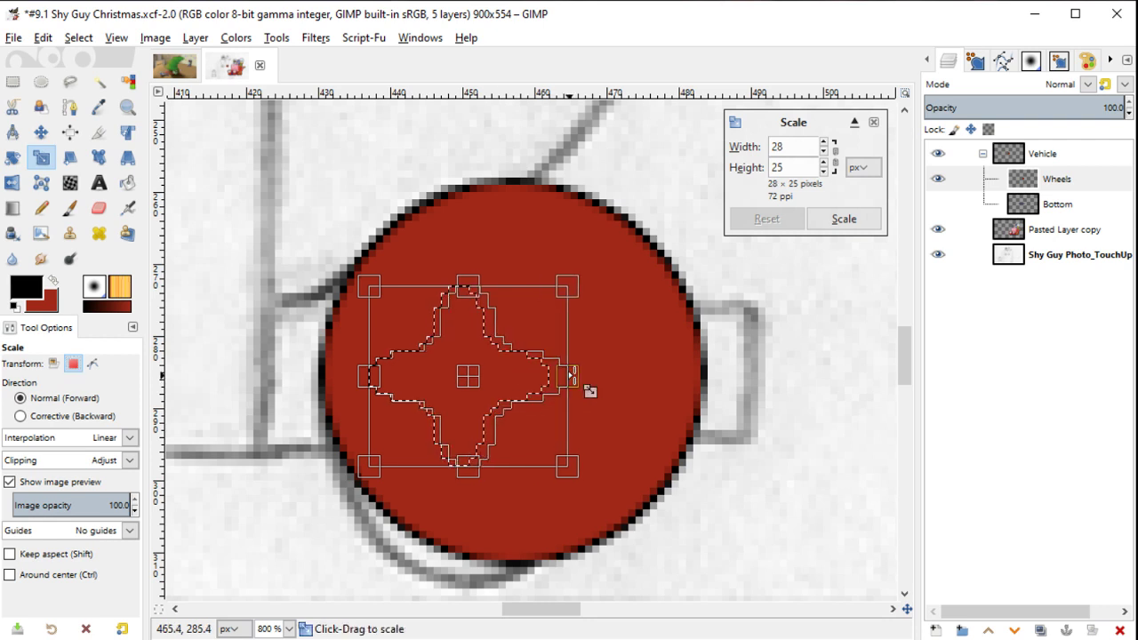
left_click_drag(572, 375, 586, 374)
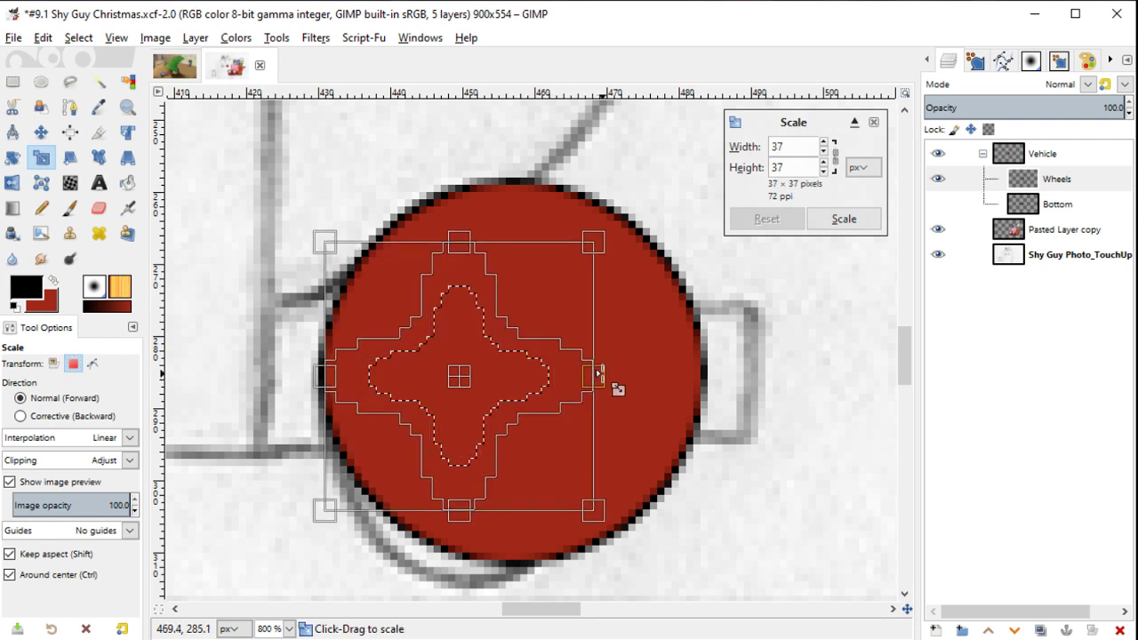
left_click_drag(468, 385, 523, 378)
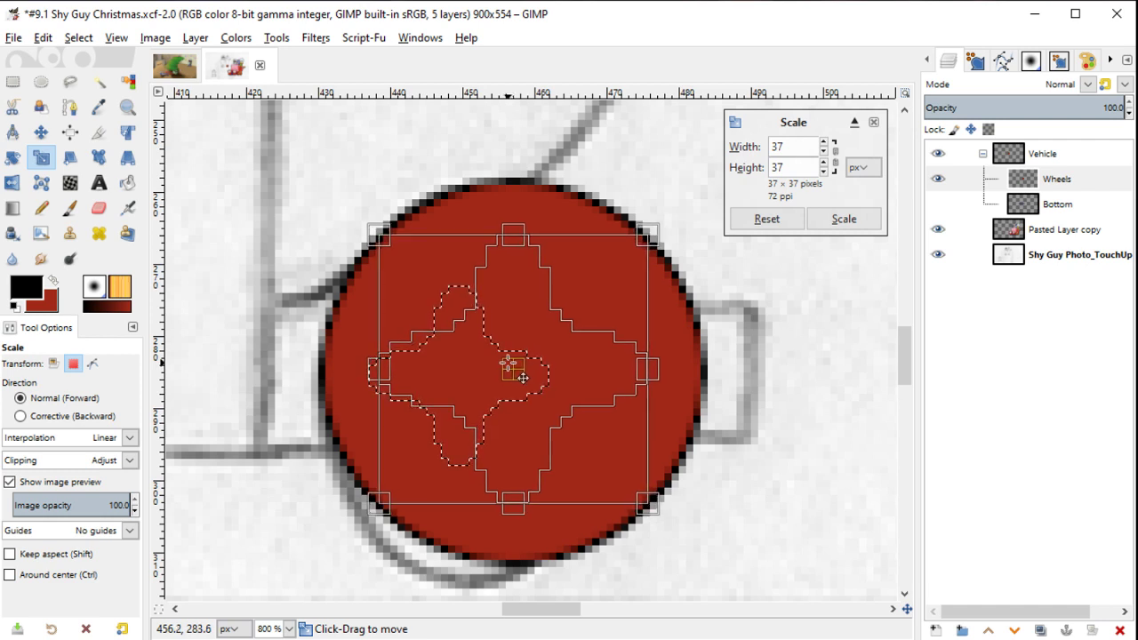
left_click_drag(524, 378, 526, 378)
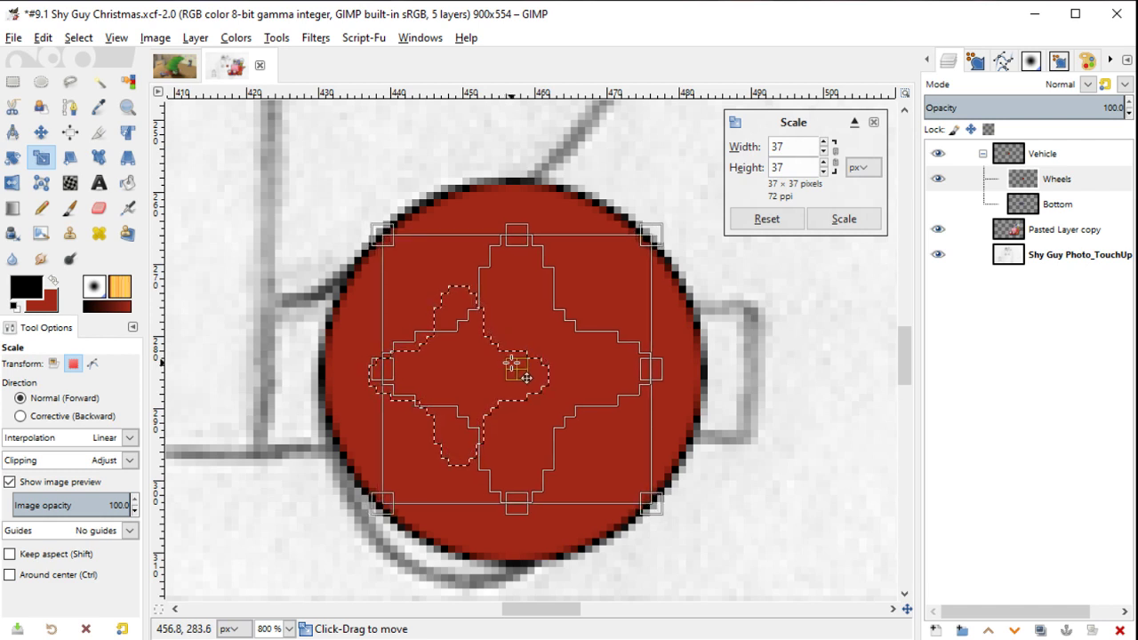
key("Return")
Step: Pick gold from the reference photo and trial-fill the wheel's star with it
scroll(498, 400, "down", 2)
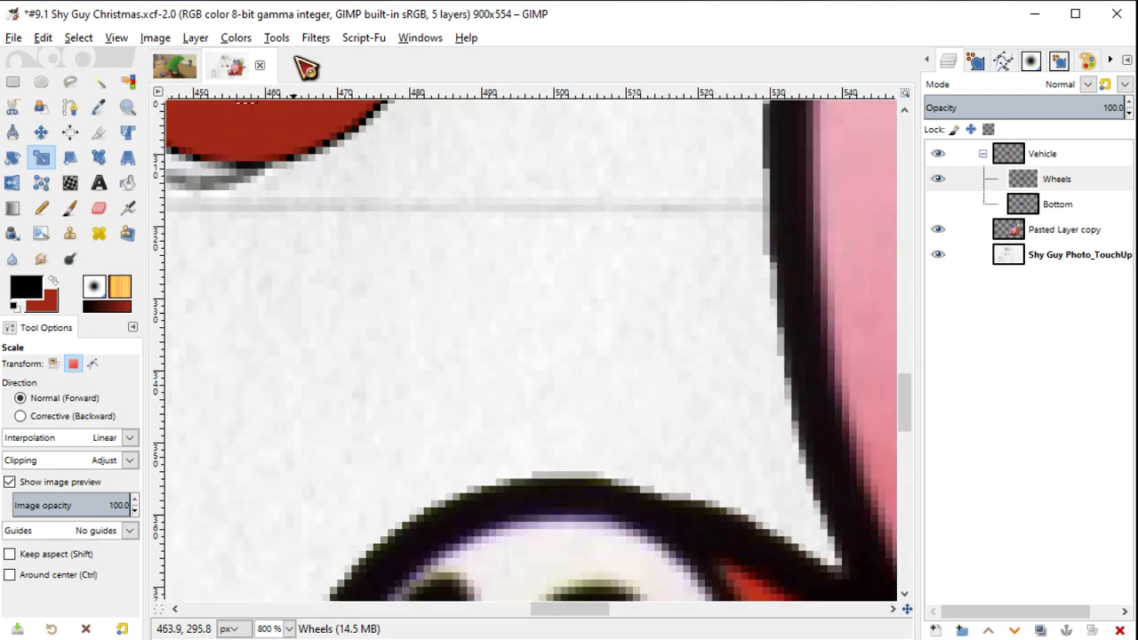
scroll(439, 330, "down", 1)
scroll(419, 234, "down", 1)
scroll(406, 217, "down", 1)
key("o")
key("x")
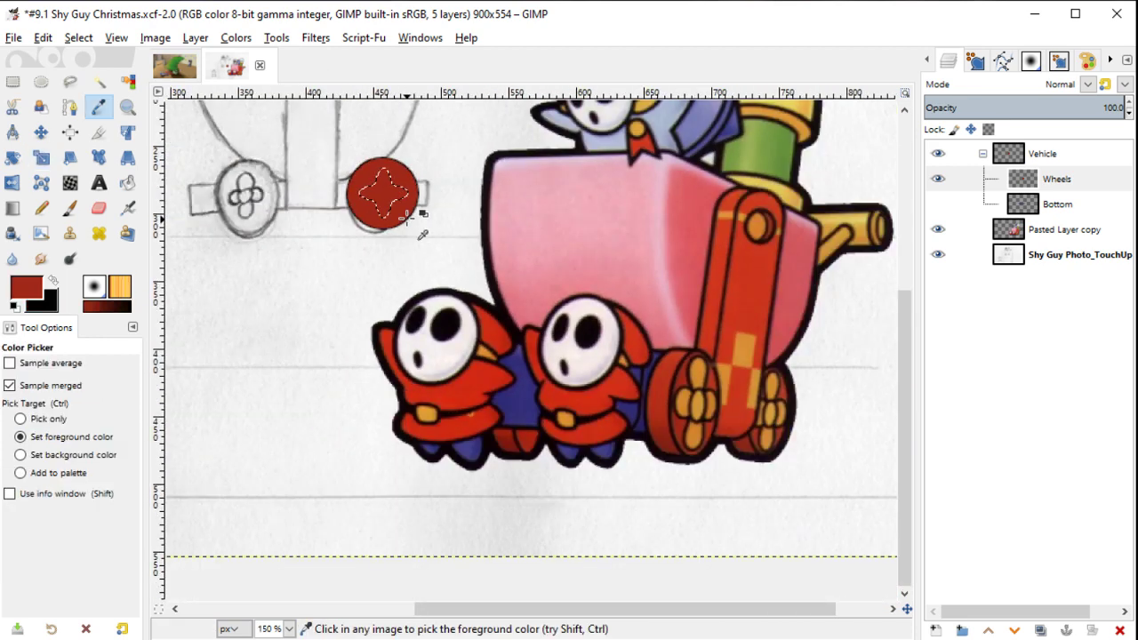
scroll(483, 349, "up", 1)
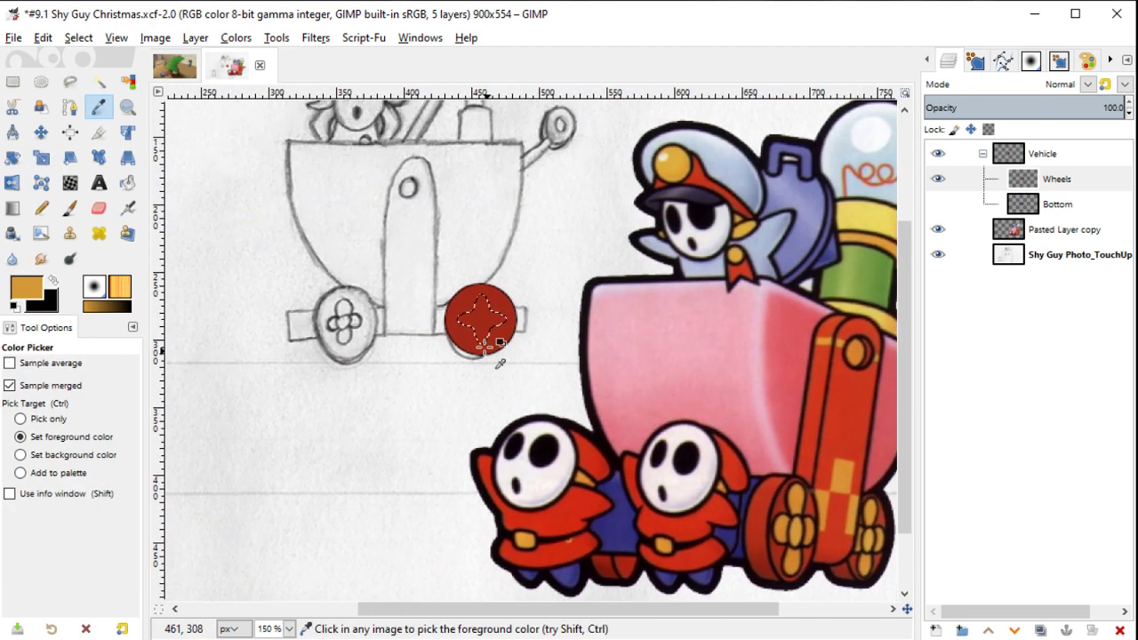
scroll(483, 349, "up", 1)
scroll(485, 347, "up", 2)
key("shift+b")
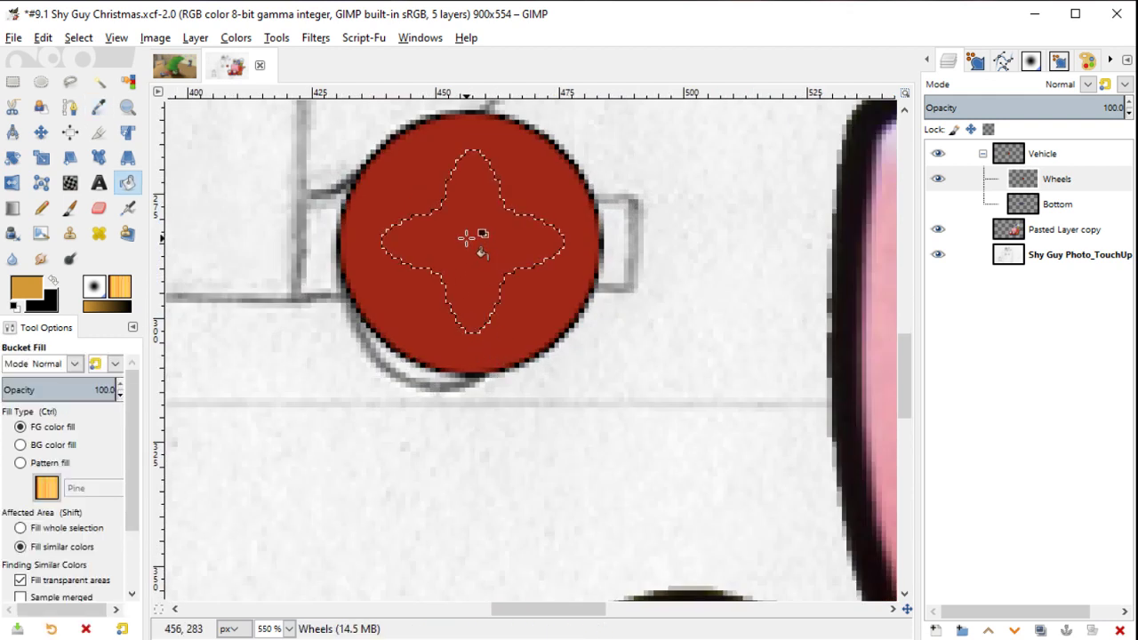
left_click(467, 237)
left_click_drag(467, 238, 478, 327)
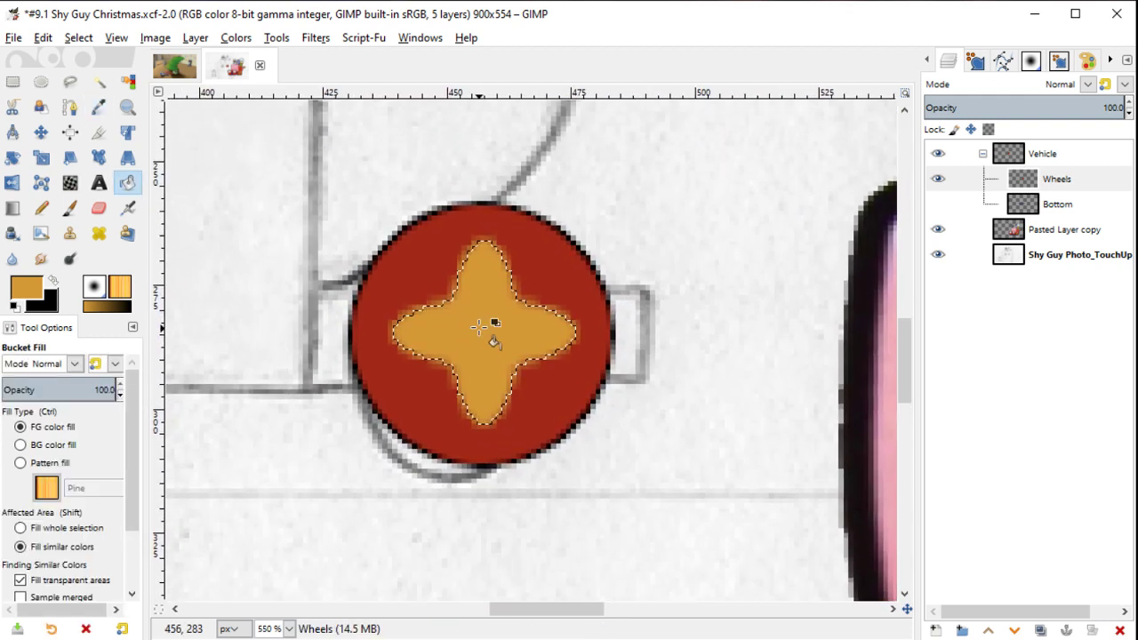
Step: Fill the star black, shrink the selection by 1 px, and fill the inner star gold
key("ctrl+z")
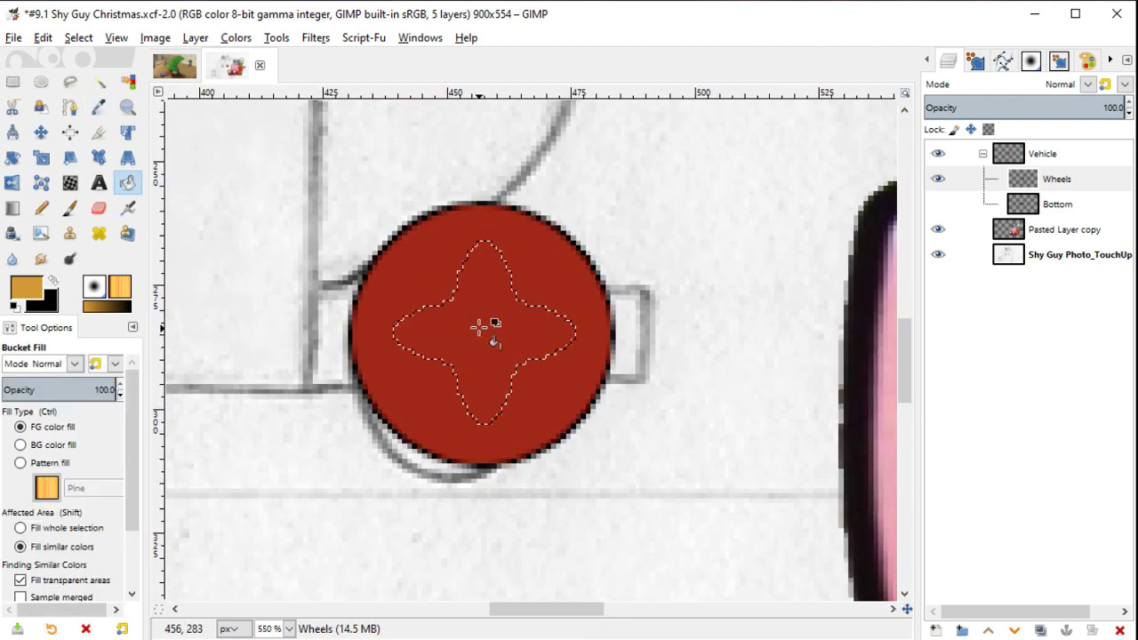
key("x")
left_click(479, 328)
right_click(481, 330)
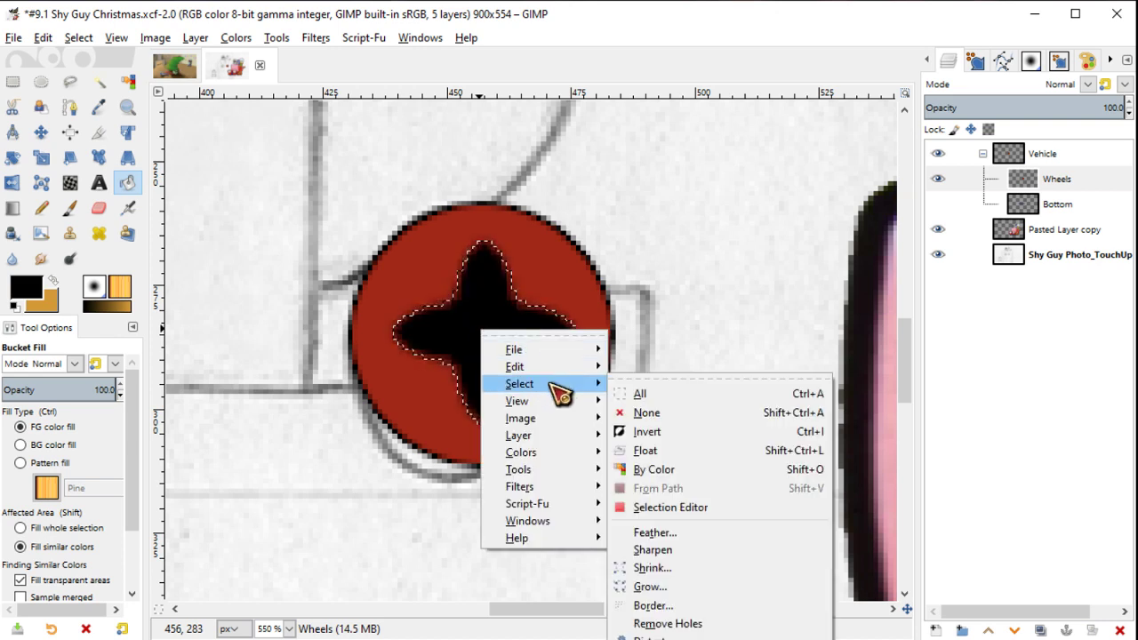
left_click(653, 568)
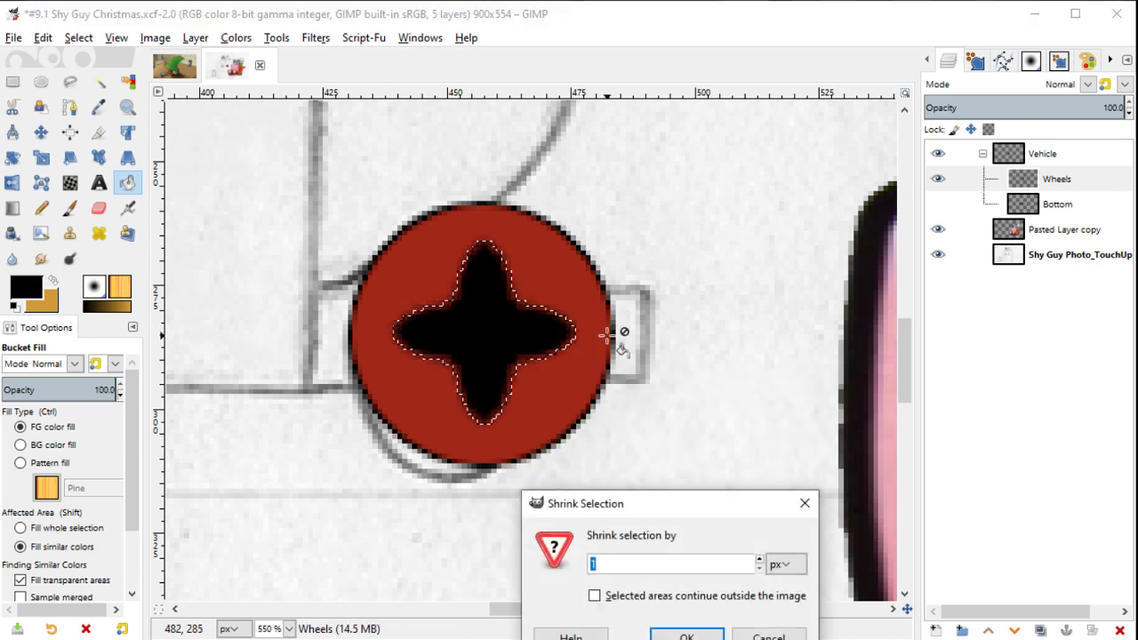
key("Return")
key("x")
left_click(475, 333)
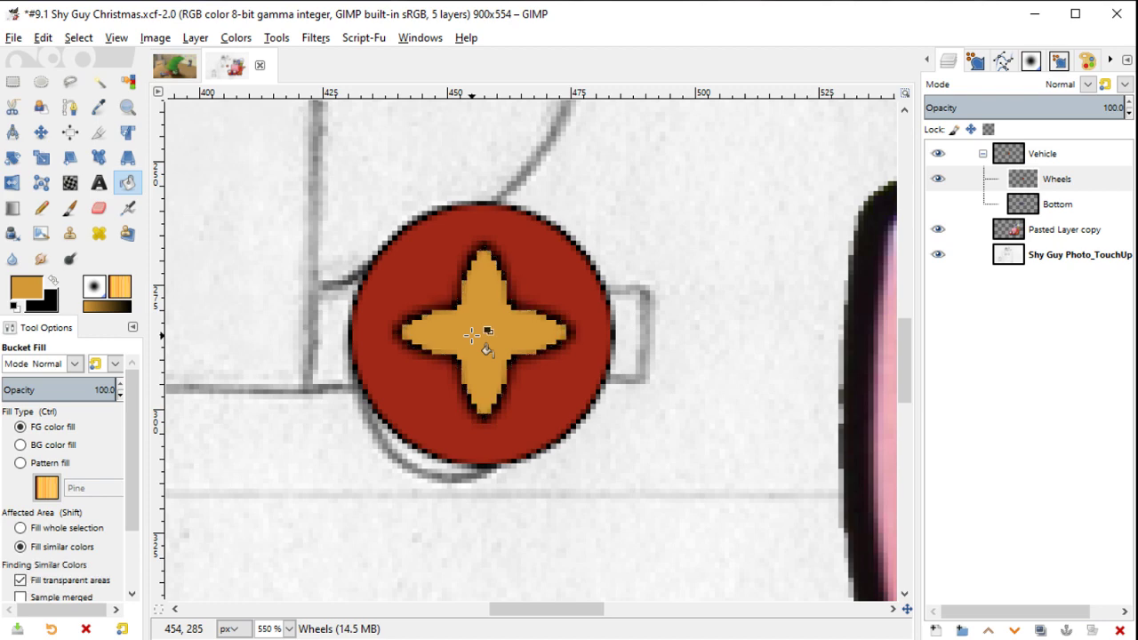
Step: Review the wheel, undo both star fills back to a plain red disc, and start a 'Wheels Symb' layer
key("2")
key("3")
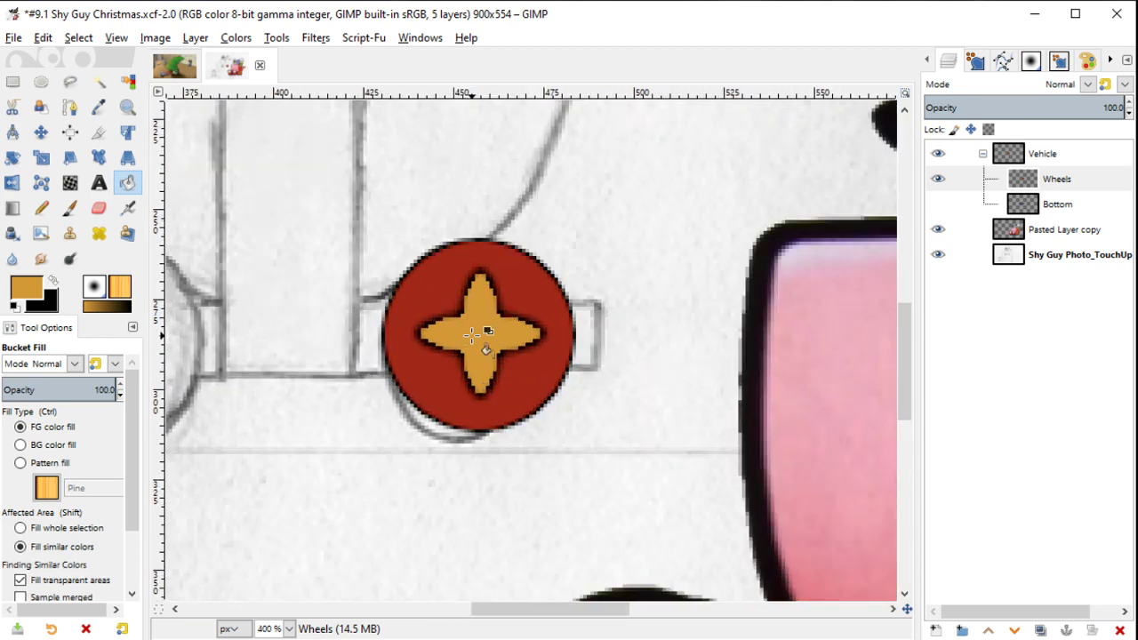
key("1")
key("plus")
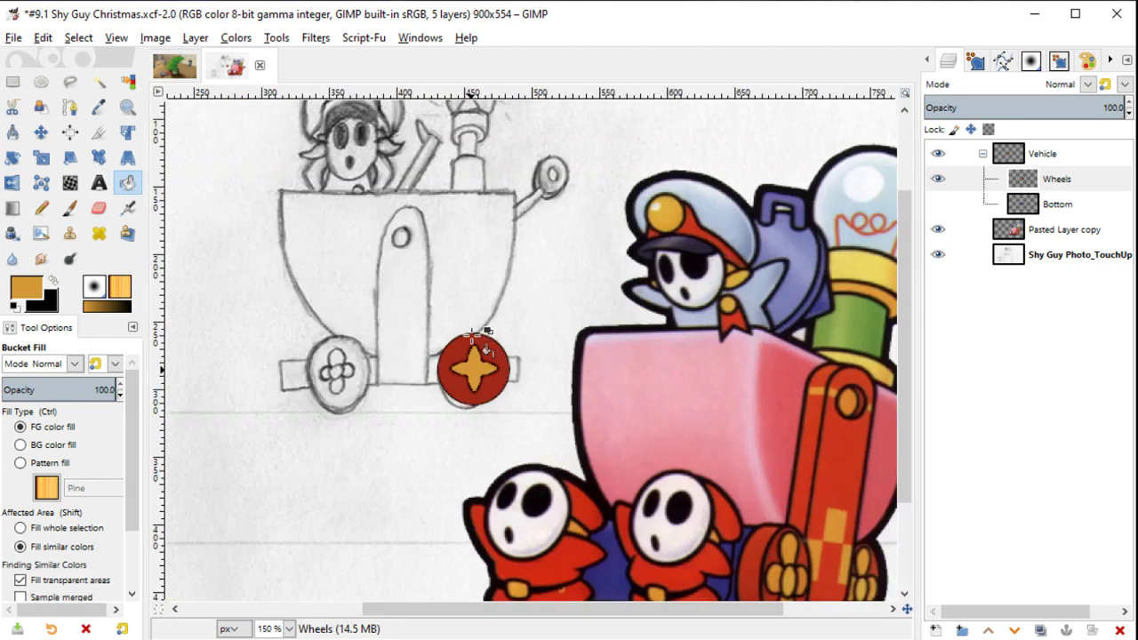
key("plus")
key("plus")
key("plus")
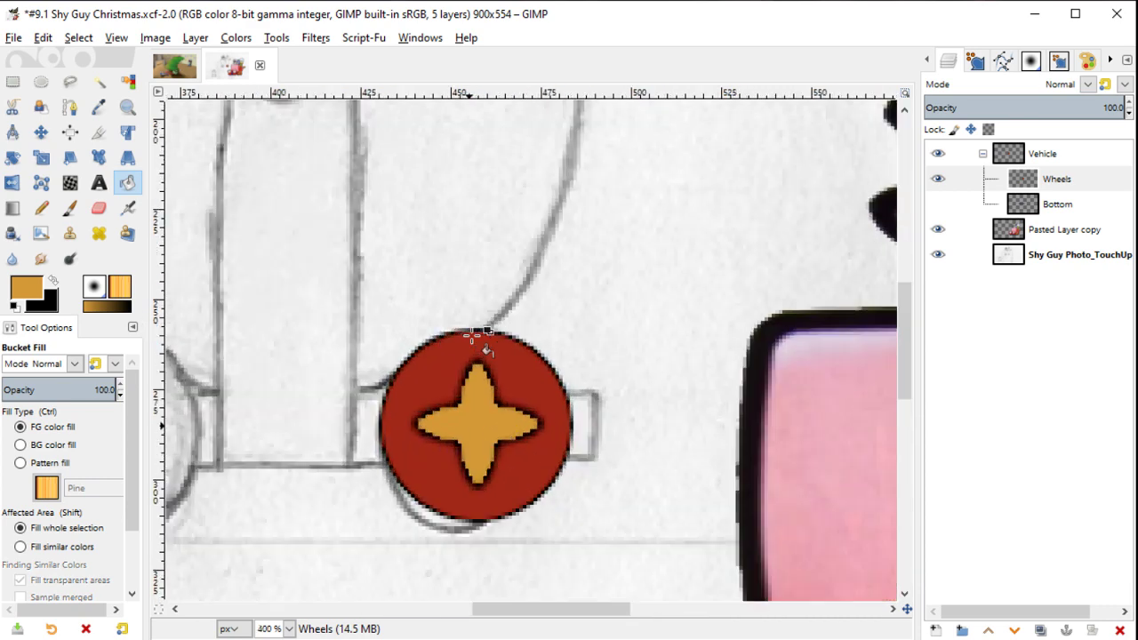
key("plus")
key("ctrl+z")
left_click_drag(501, 399, 490, 279)
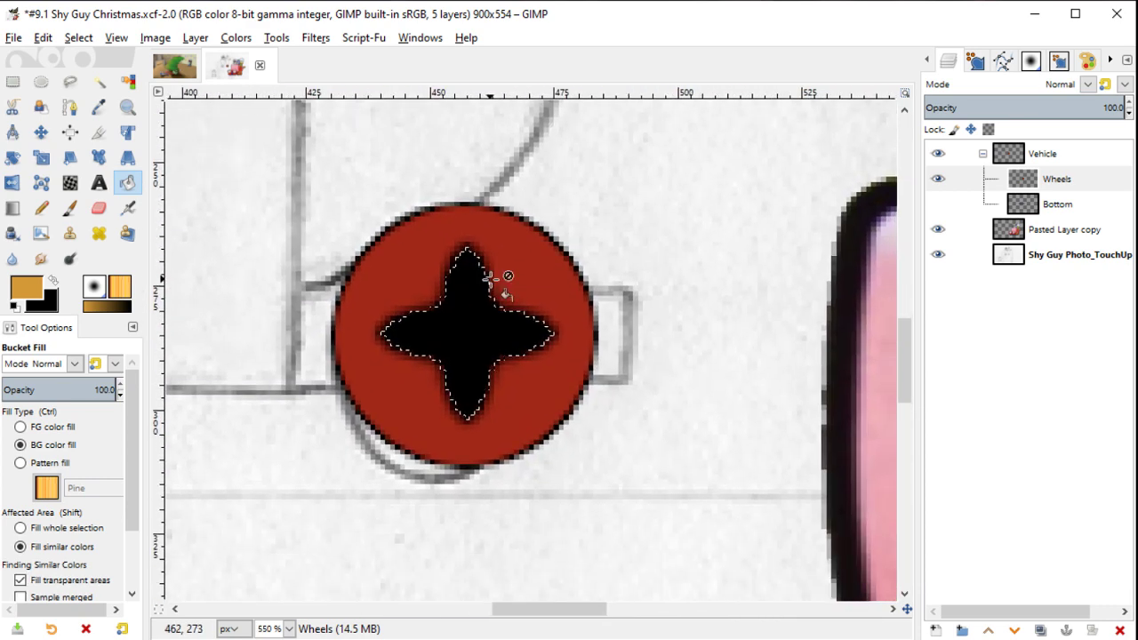
key("ctrl+z")
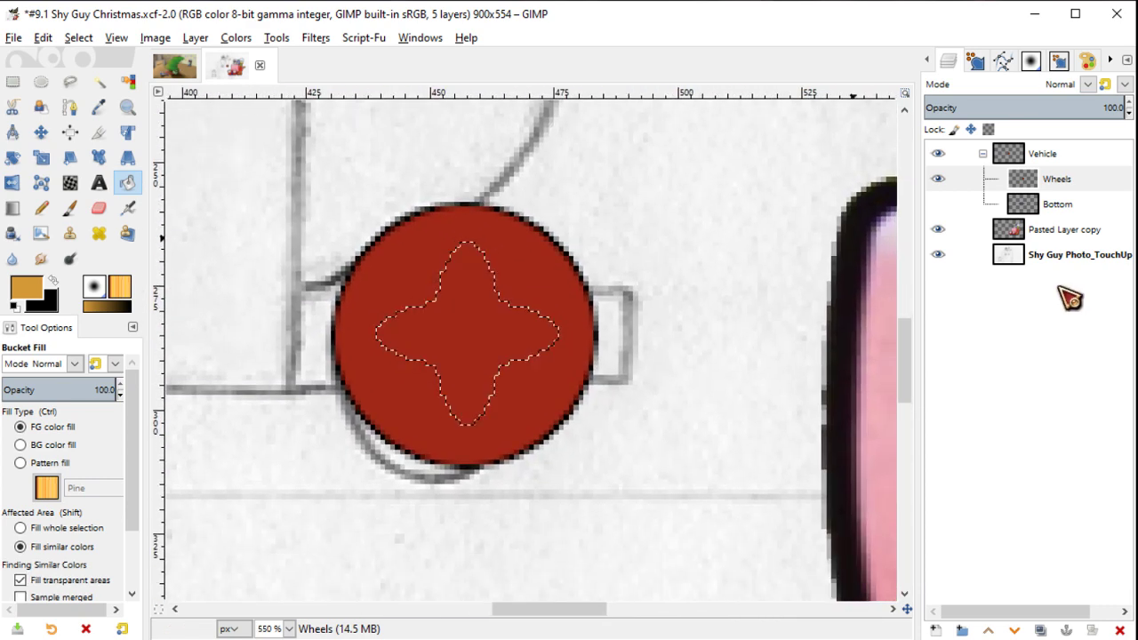
left_click(935, 630)
type("Wheels Symbol")
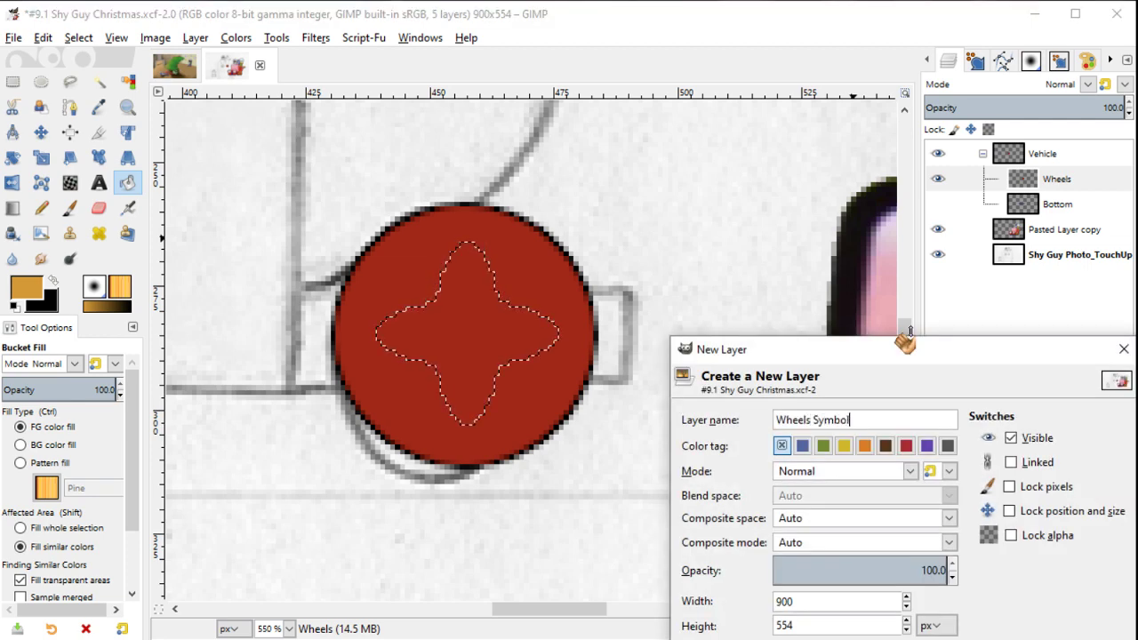
Step: Create Wheels Symbol with a gold star, plus Wheels Symbol #1 placed beneath it
key("Return")
left_click(447, 296)
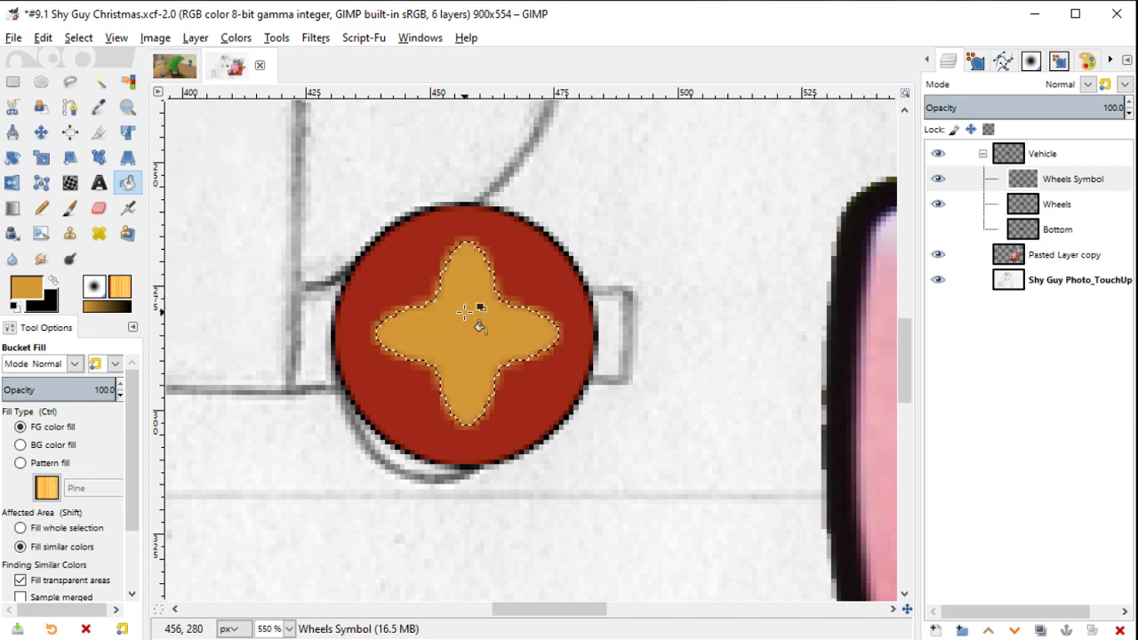
left_click(935, 630)
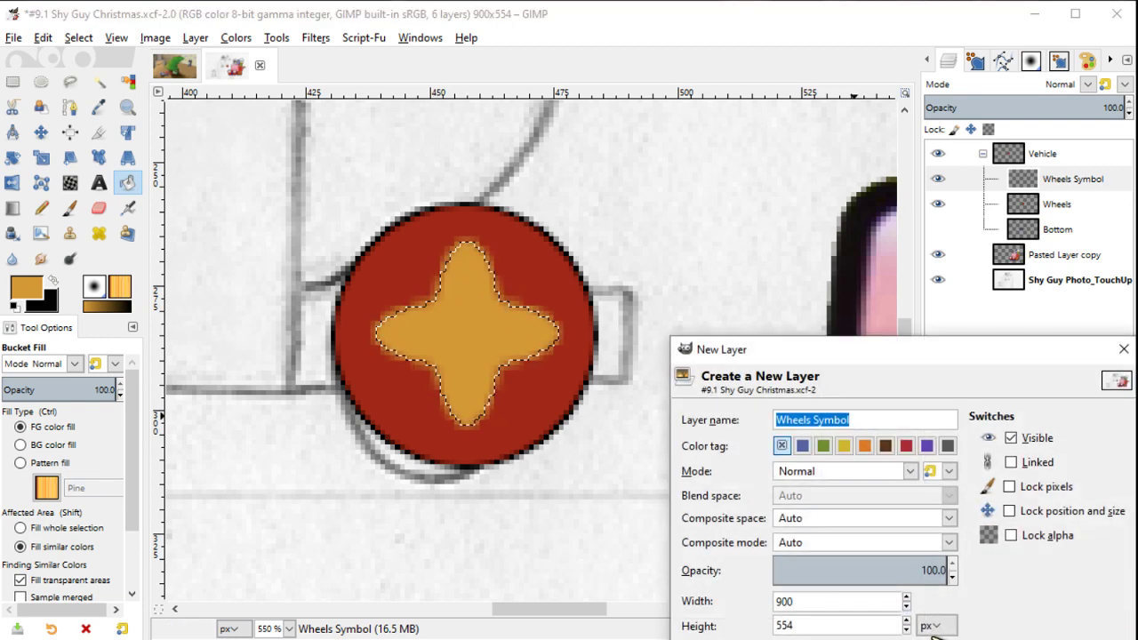
key("Return")
left_click_drag(1107, 224, 1103, 218)
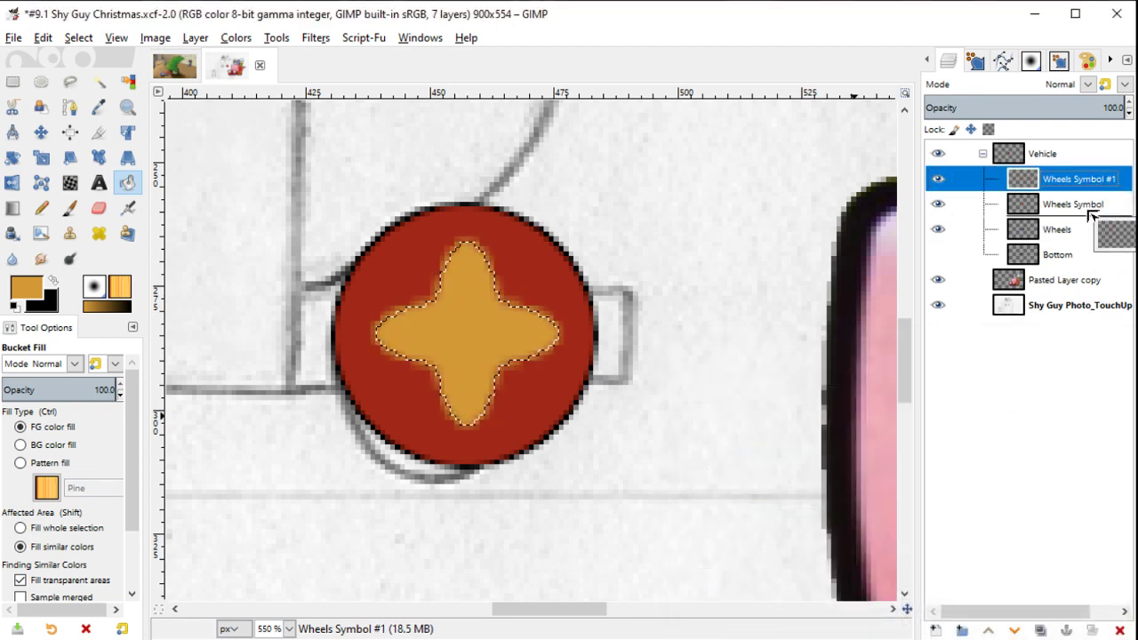
Step: Grow the star selection, fill the surrounding band black, and clear the selection
right_click(496, 287)
mouse_move(532, 339)
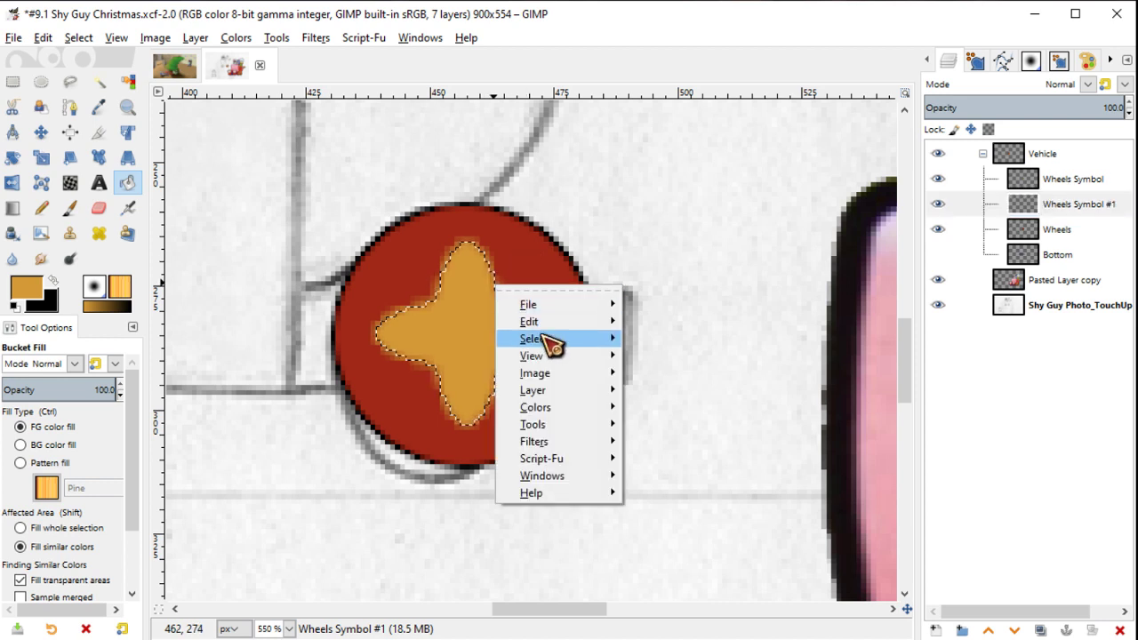
left_click(671, 542)
left_click(719, 610)
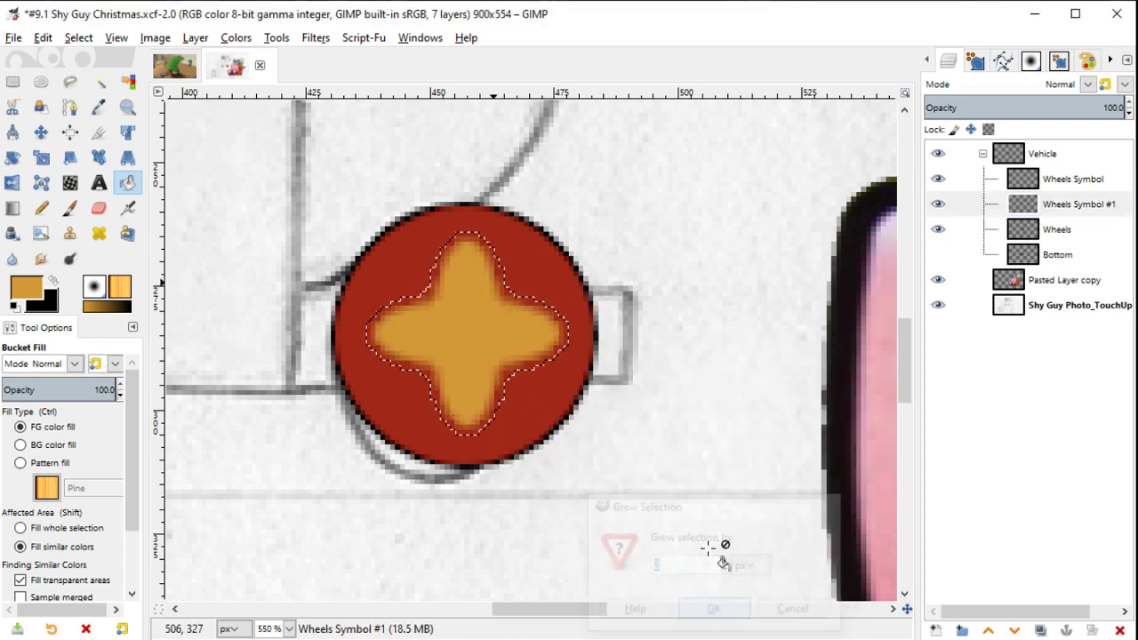
key("x")
left_click(454, 331)
key("ctrl+shift+a")
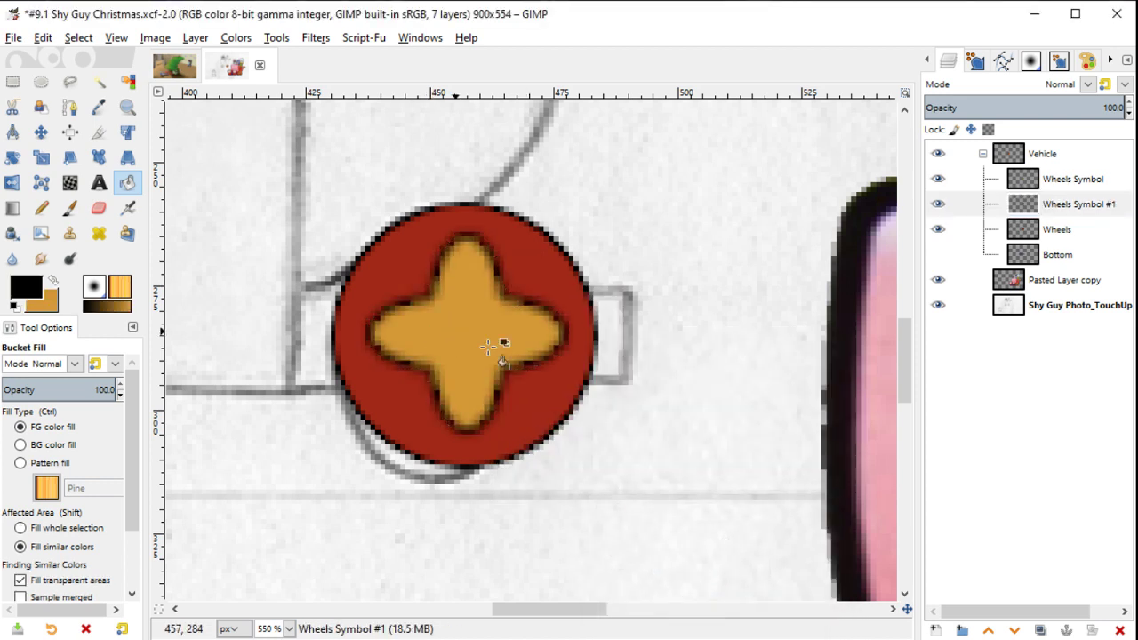
Step: Load the Wheels Symbol layer's alpha as the star selection
right_click(1083, 182)
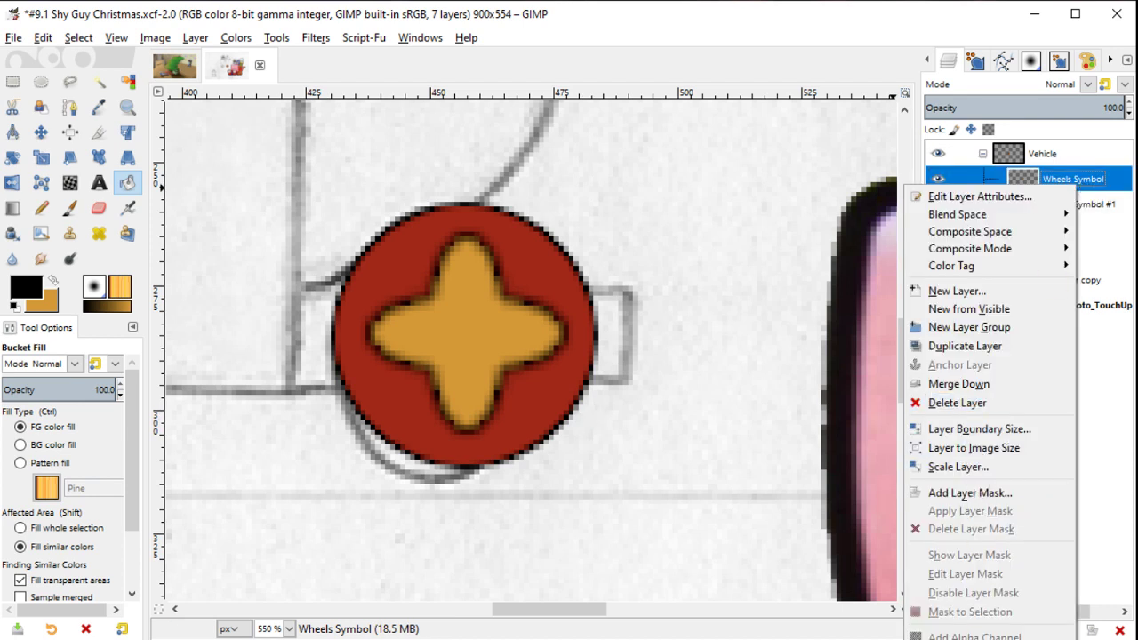
left_click(974, 637)
right_click(521, 124)
mouse_move(557, 180)
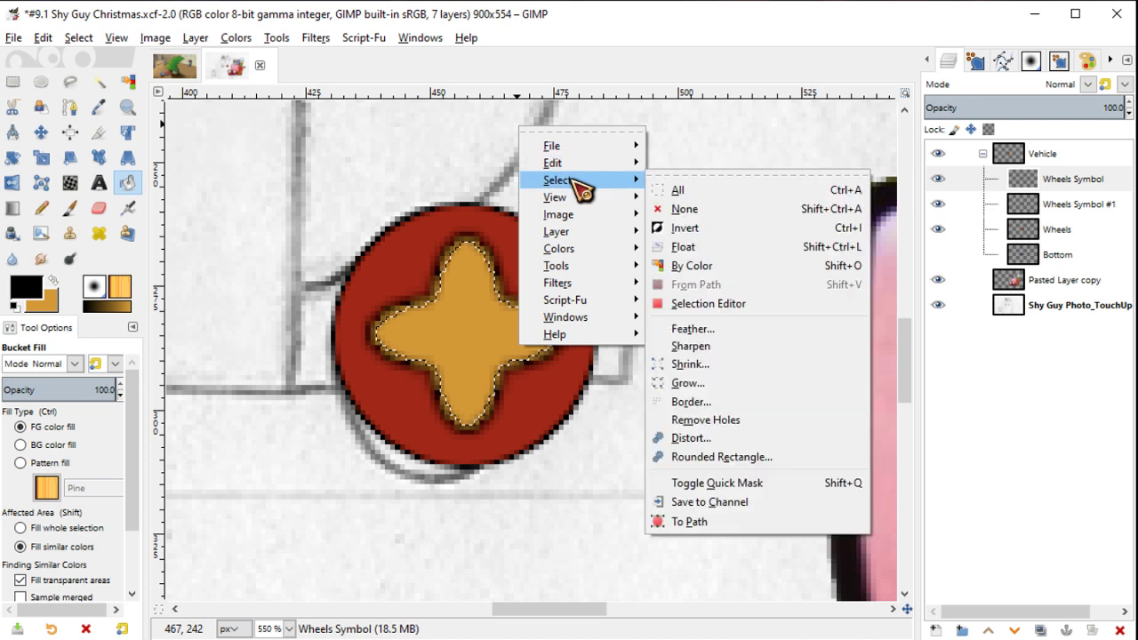
Step: Feather the star selection 10 px and fill it twice for darker edge shading, then deselect
left_click(705, 331)
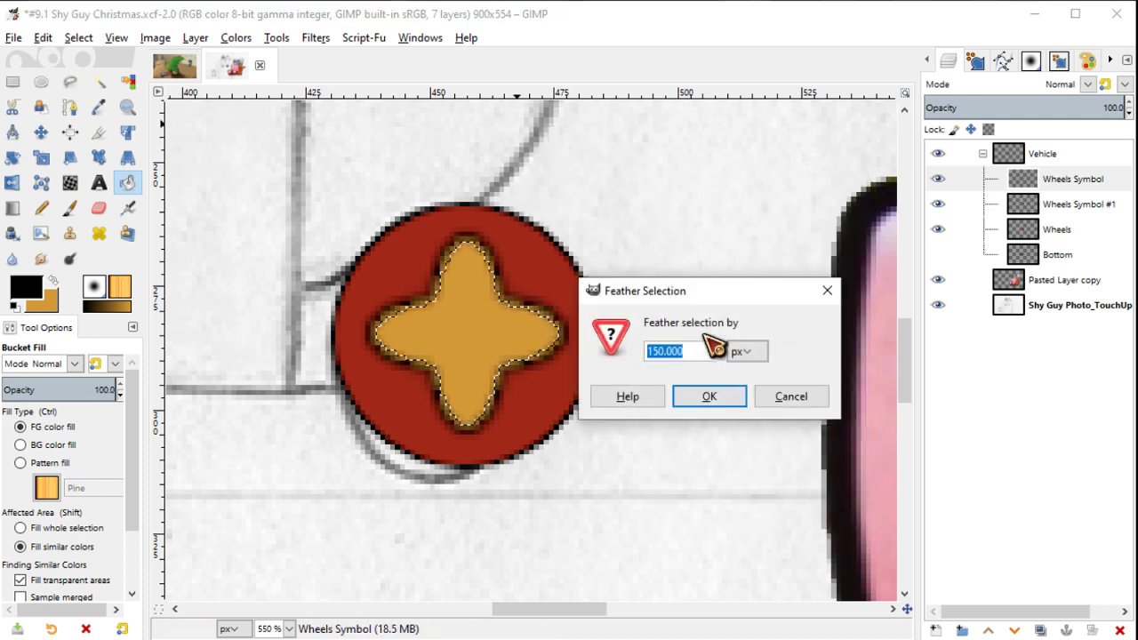
key("Return")
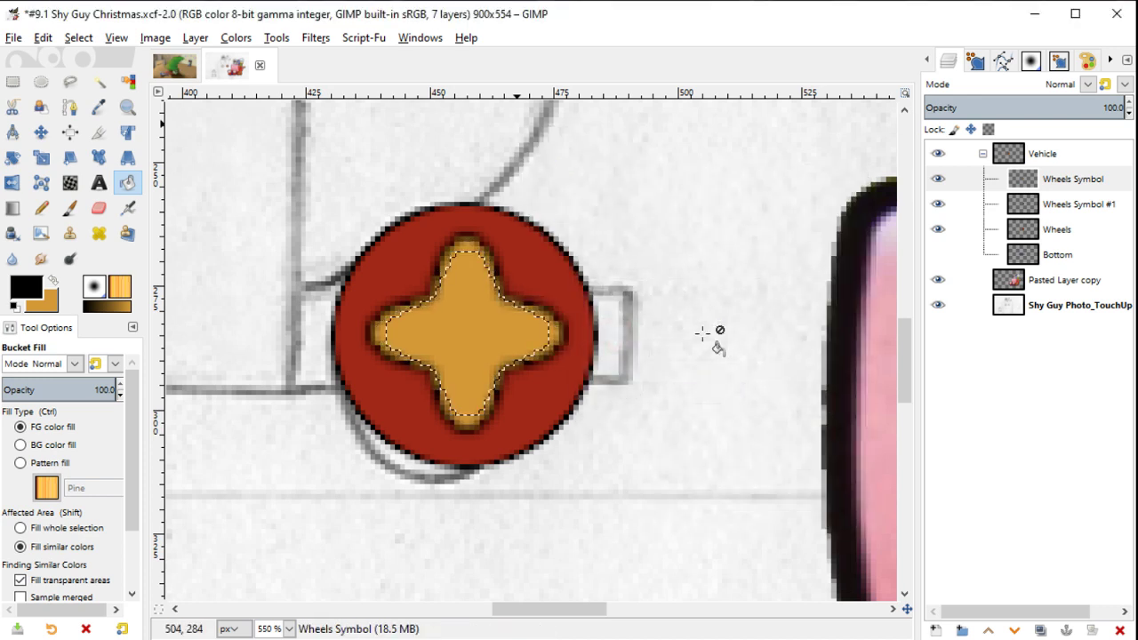
left_click(702, 332, "ctrl")
left_click(703, 333, "ctrl")
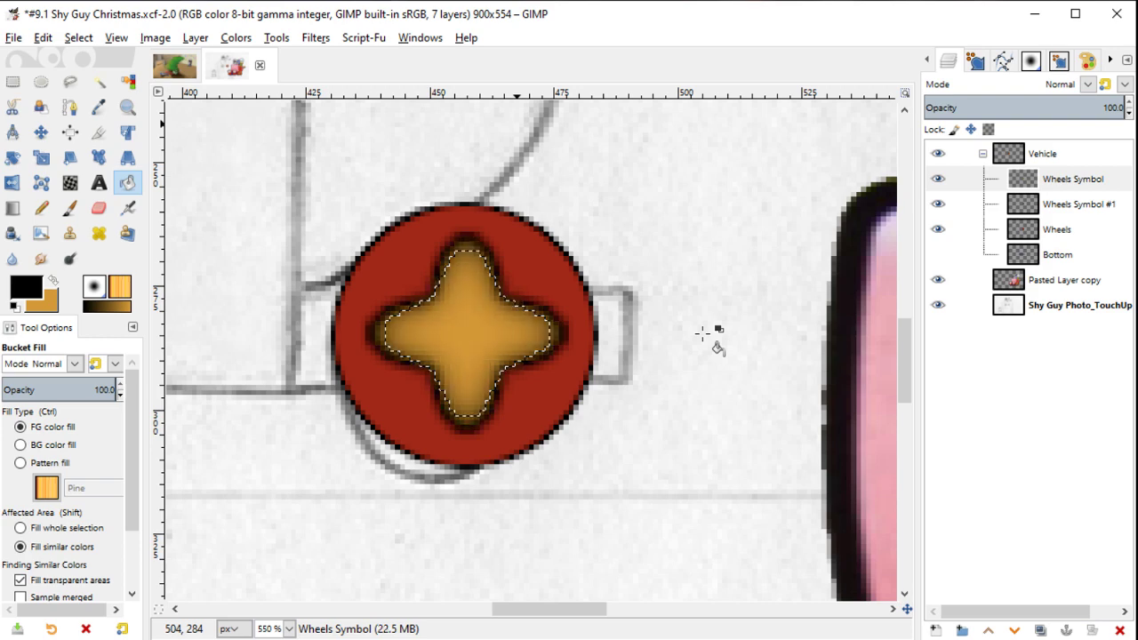
key("ctrl+shift+a")
Step: Draw a 19×19 px circular selection centred on the star
scroll(702, 333, "down", 1)
scroll(704, 343, "down", 1)
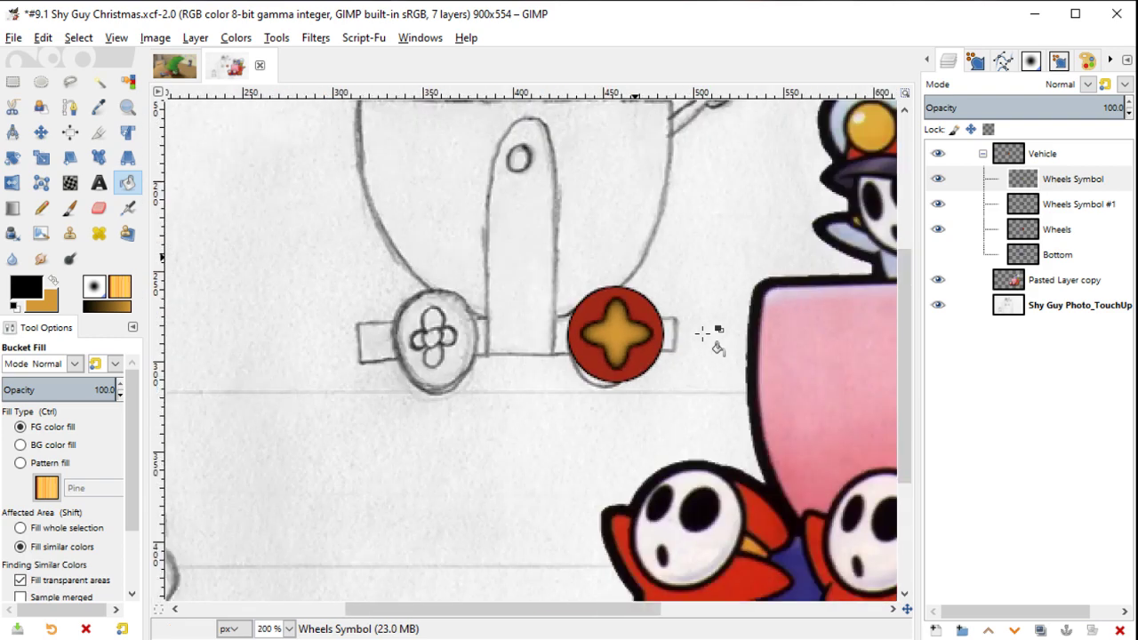
scroll(707, 355, "down", 1)
left_click_drag(500, 267, 366, 289)
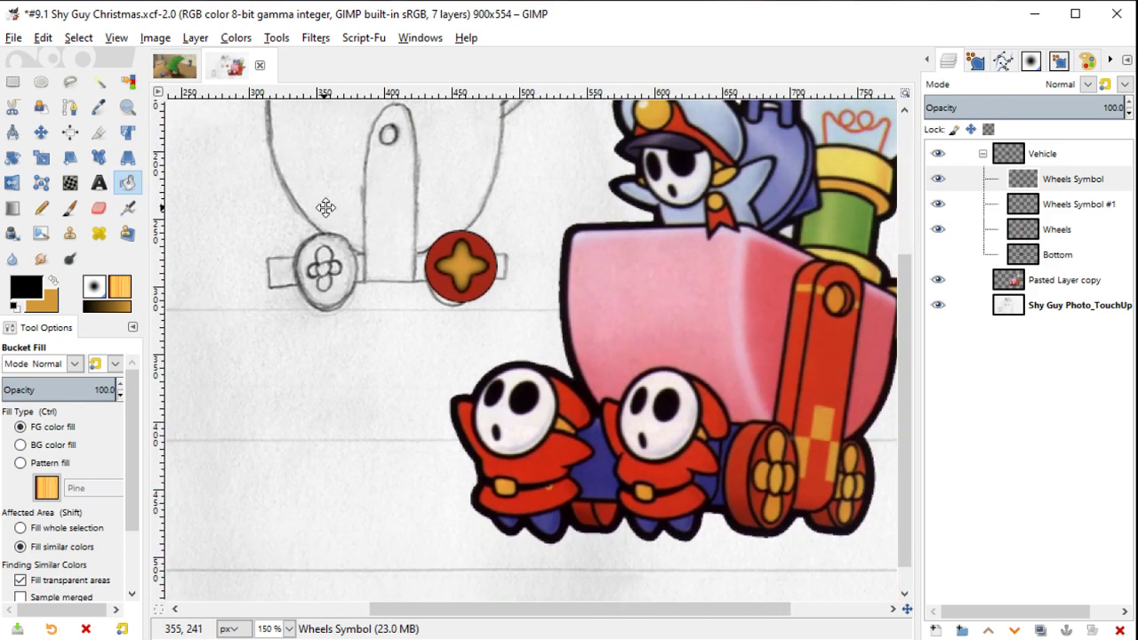
scroll(521, 356, "up", 1)
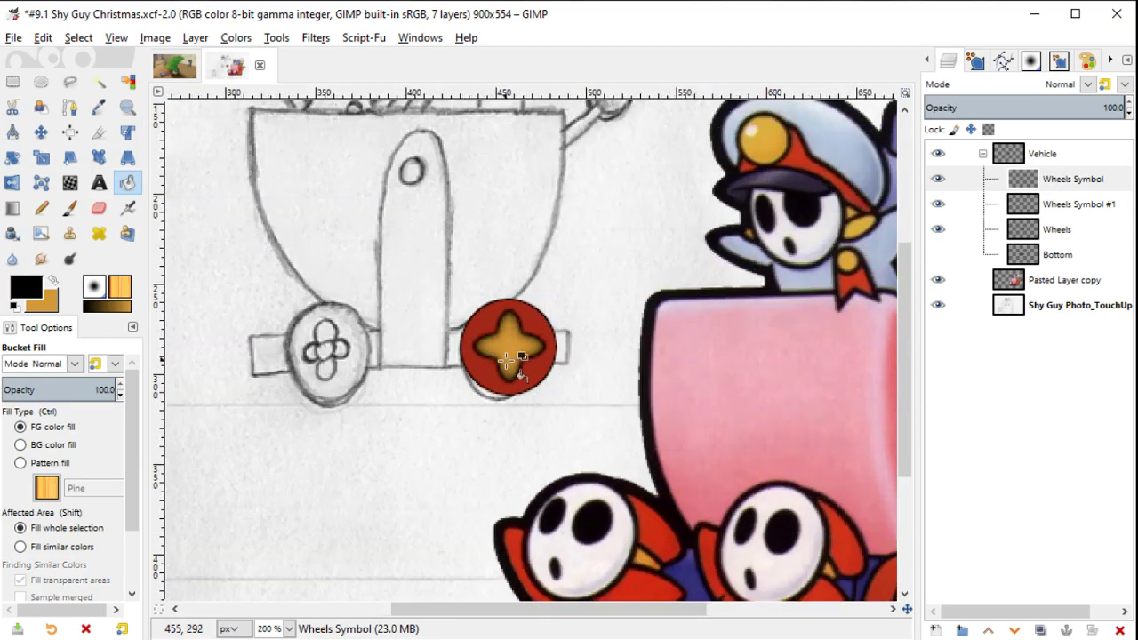
scroll(521, 368, "up", 3)
scroll(521, 364, "up", 2)
key("e")
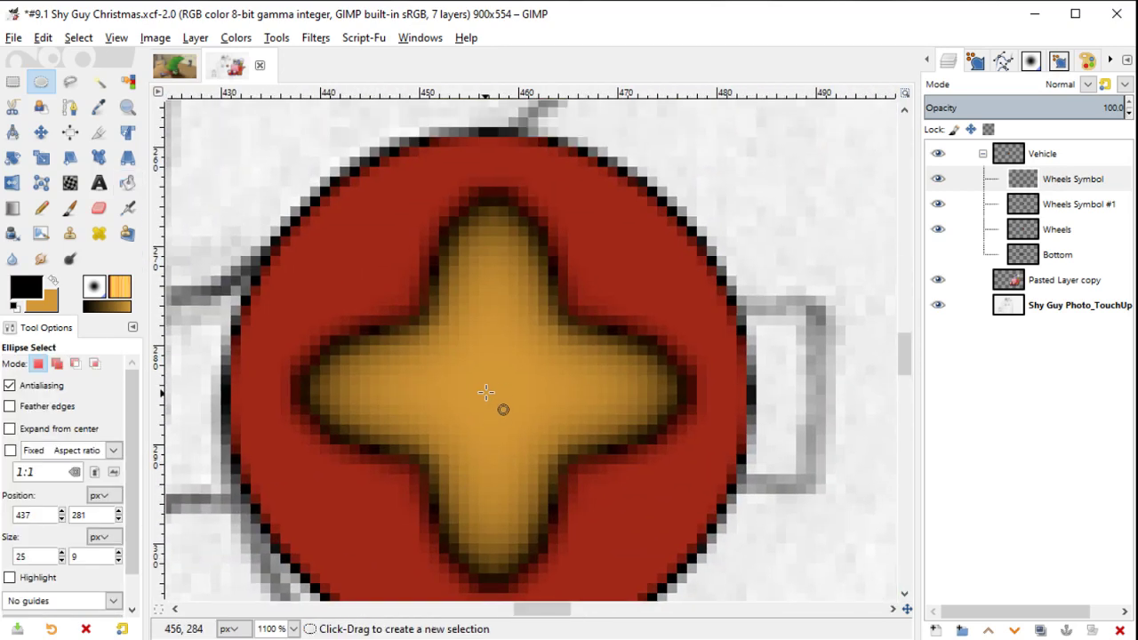
left_click_drag(492, 380, 584, 471)
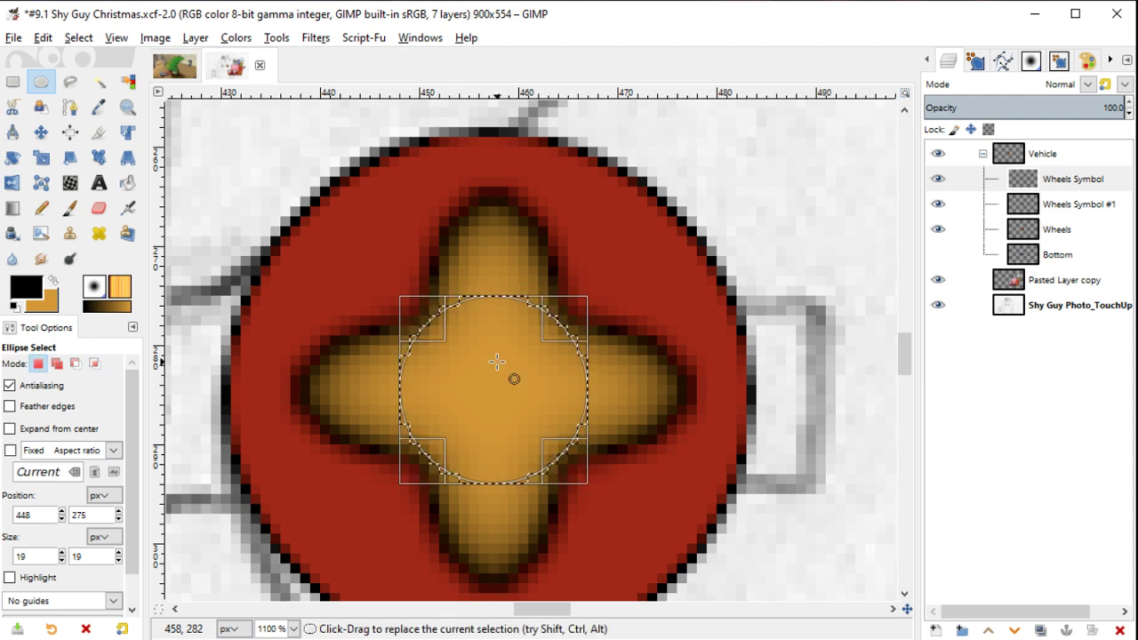
key("Down")
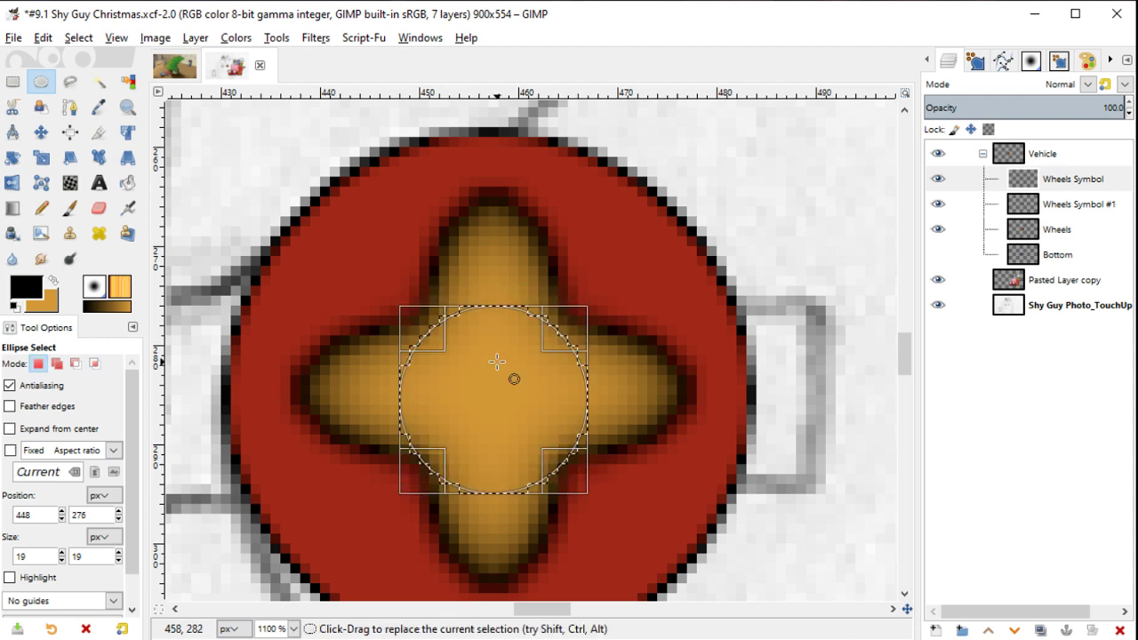
key("Up")
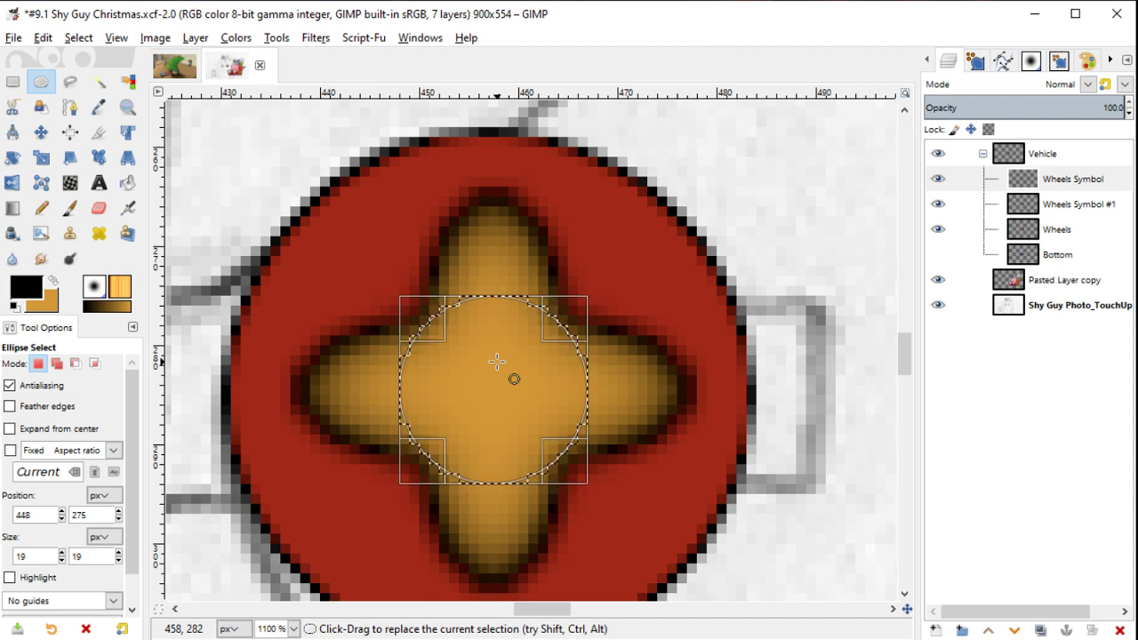
Step: Turn the centre circle into a 1 px Smooth border and fill the ring black
right_click(485, 343)
mouse_move(544, 394)
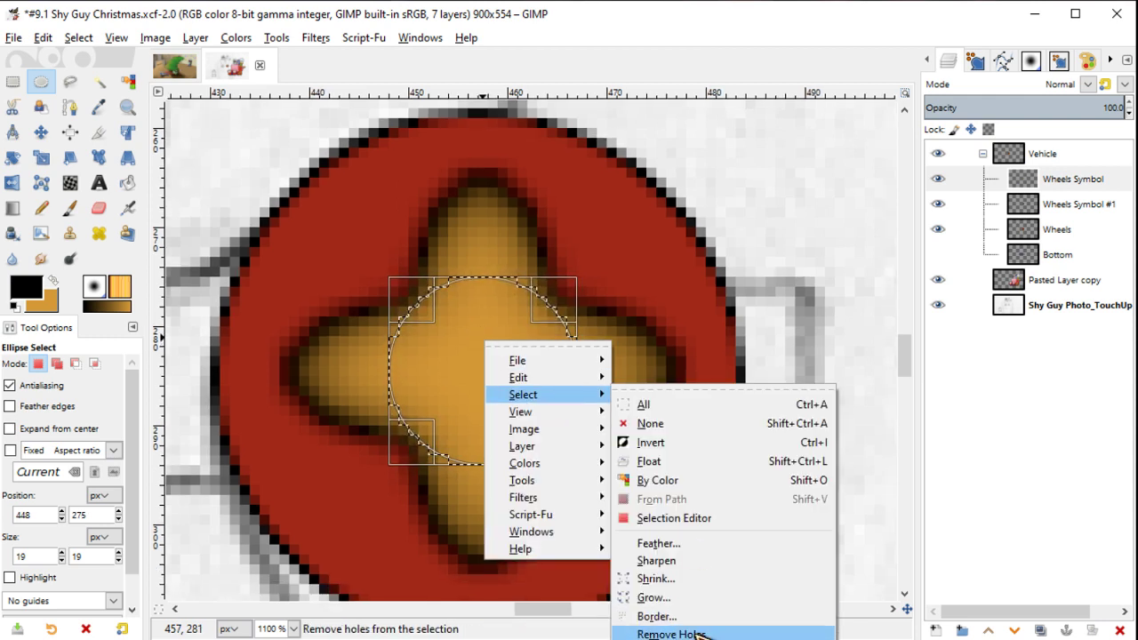
left_click(700, 618)
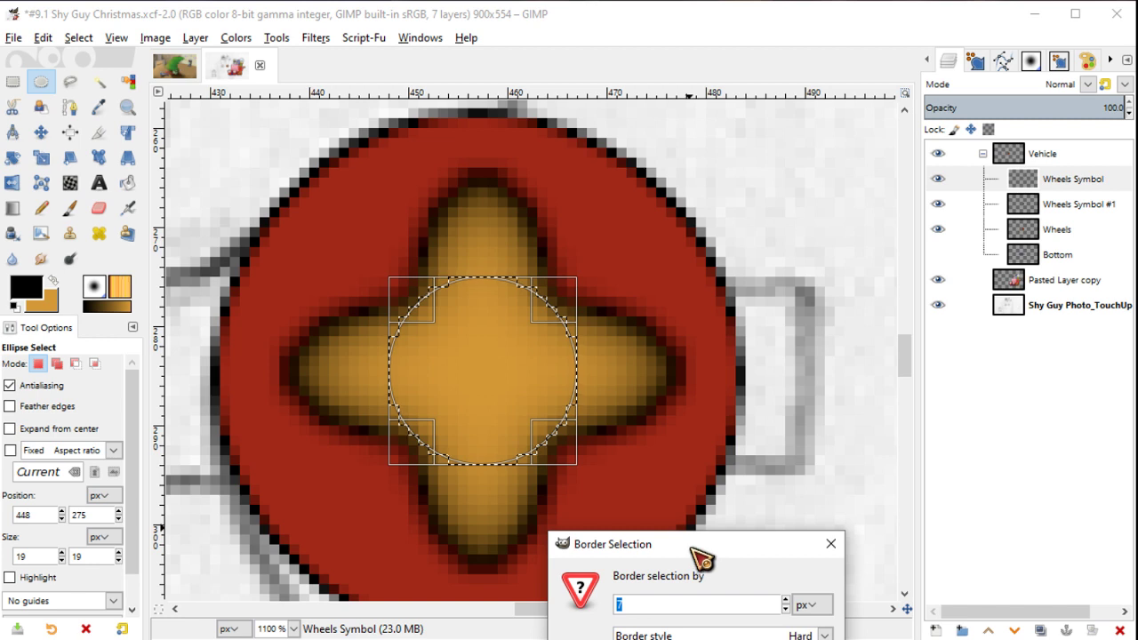
left_click_drag(700, 557, 731, 256)
key("Return")
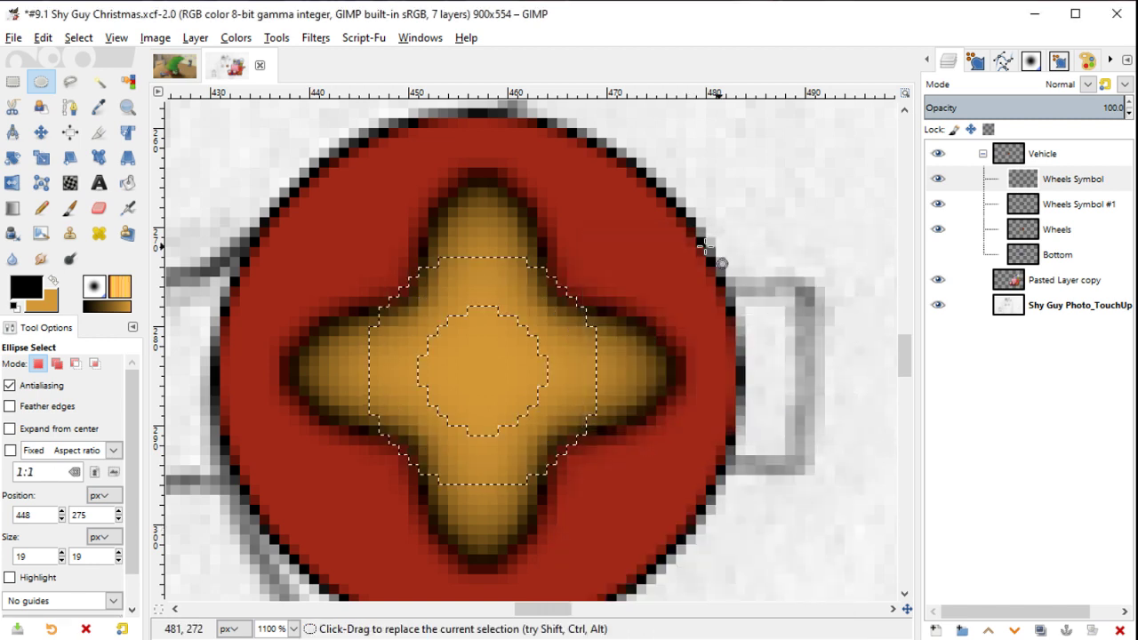
right_click(574, 206)
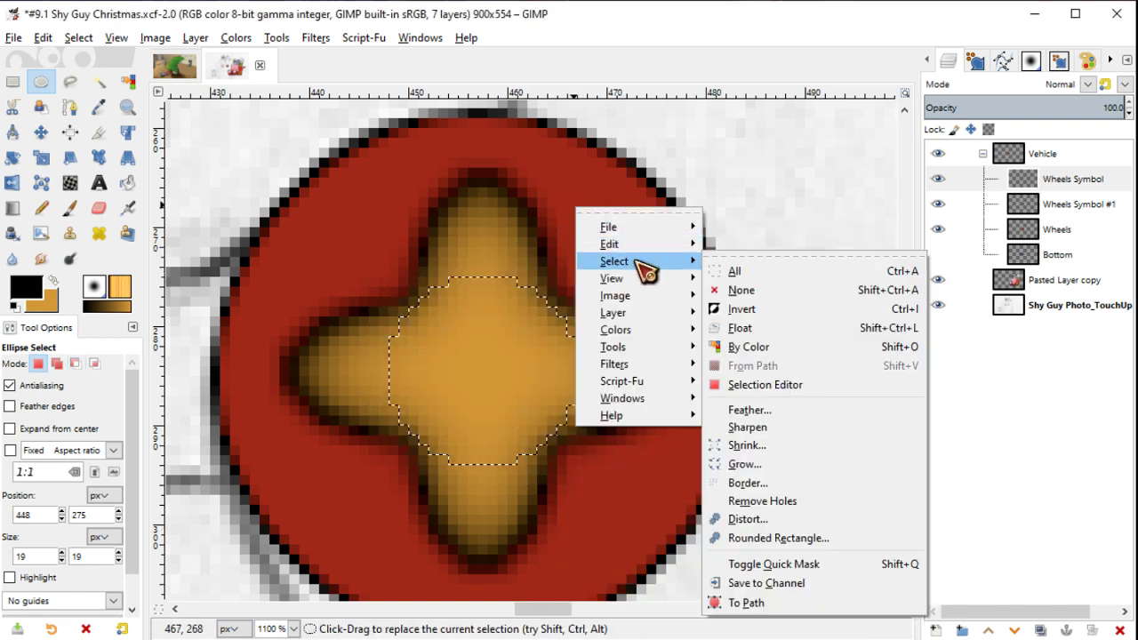
left_click(756, 485)
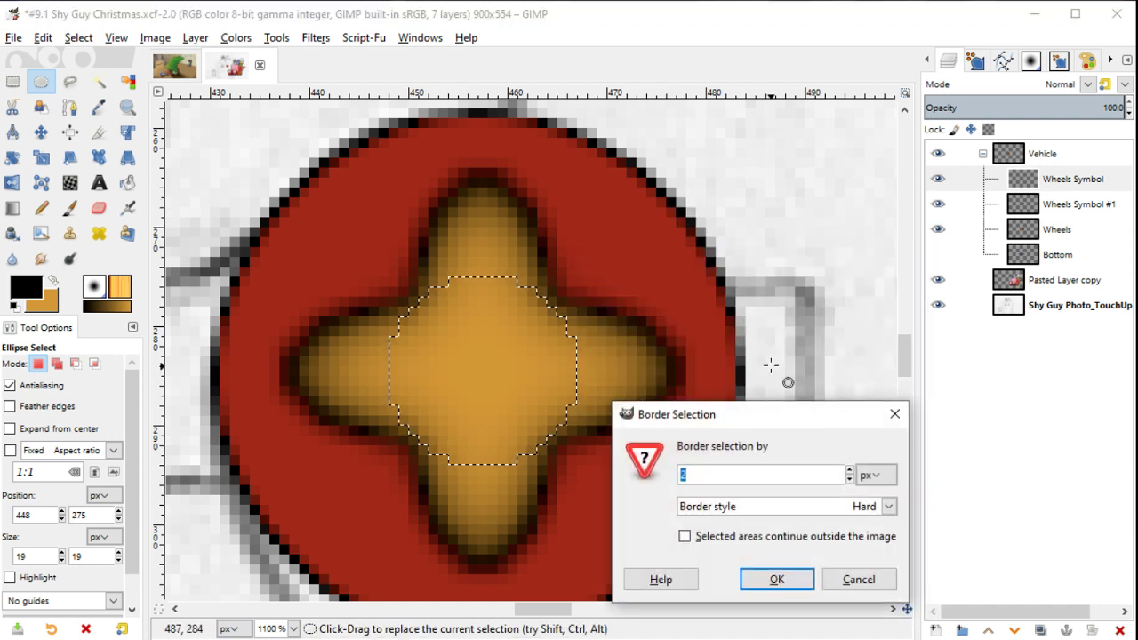
left_click(791, 506)
left_click(788, 548)
type("1")
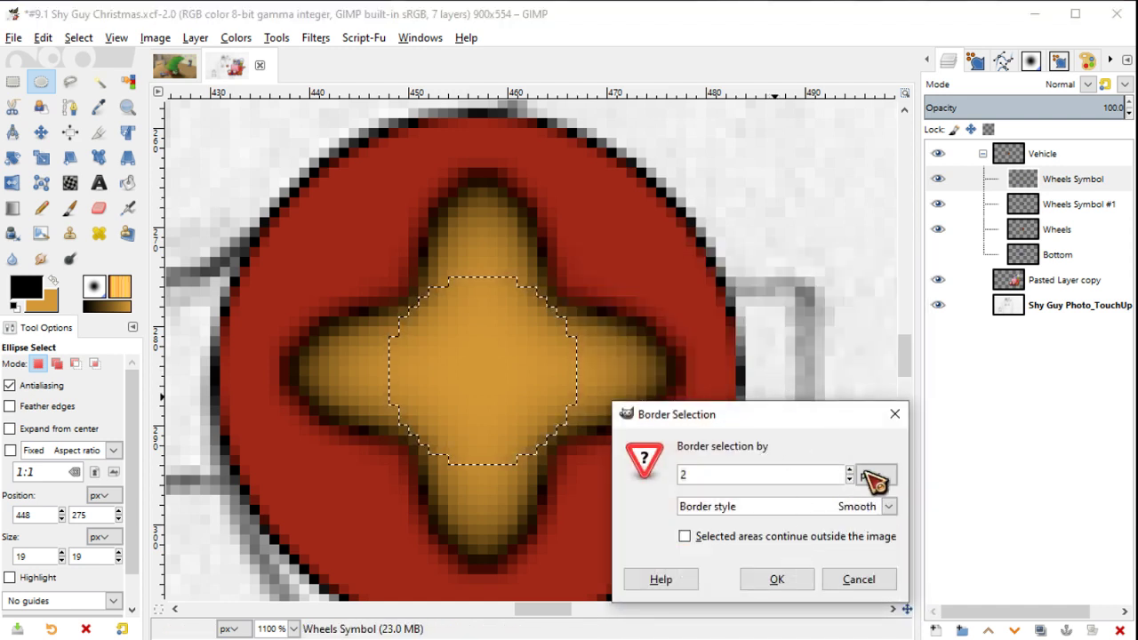
left_click(777, 580)
key("shift+b")
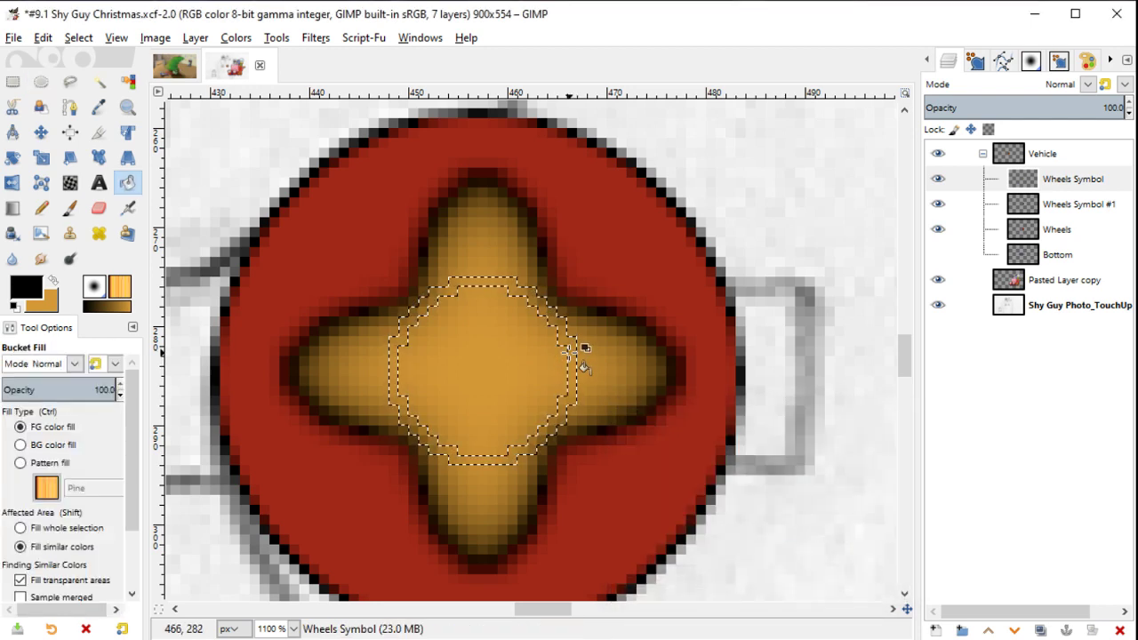
left_click(582, 356, "shift")
Step: Grow the ring selection by 1 px, trial a black fill, then undo it
scroll(633, 365, "down", 3, "ctrl")
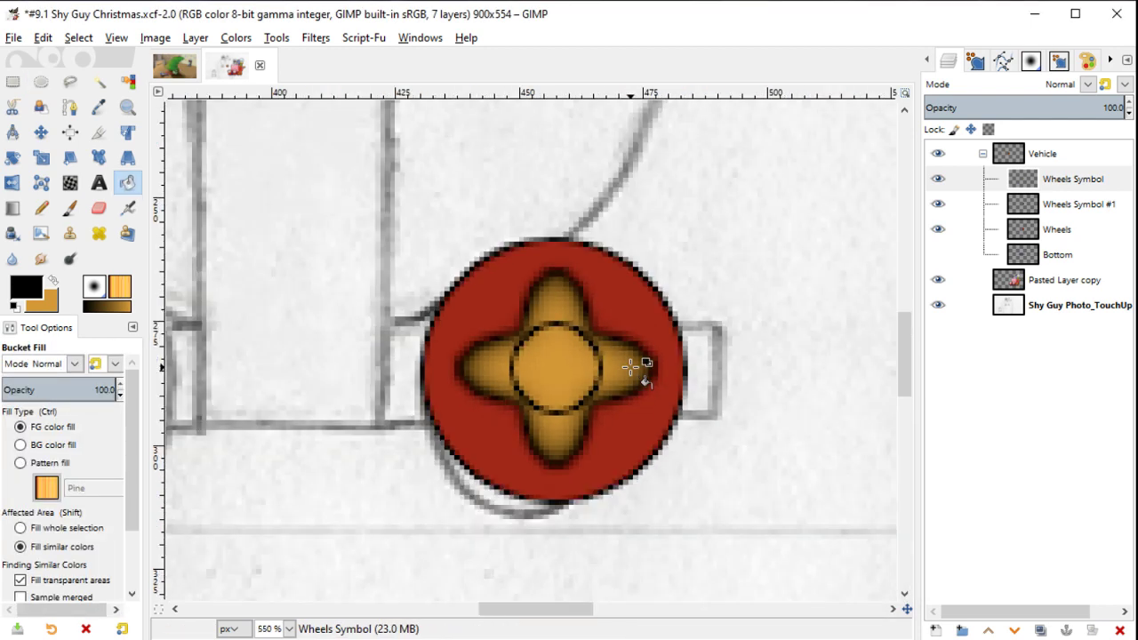
scroll(633, 366, "down", 2, "ctrl")
scroll(632, 367, "up", 3, "ctrl")
scroll(640, 368, "up", 2, "ctrl")
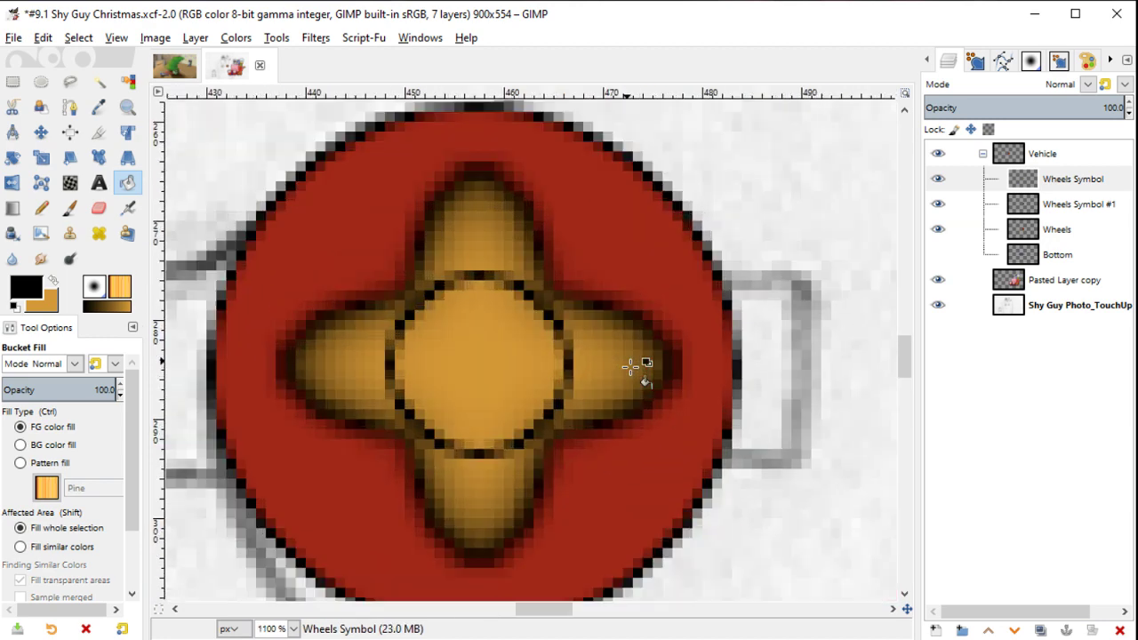
right_click(547, 166)
mouse_move(589, 220)
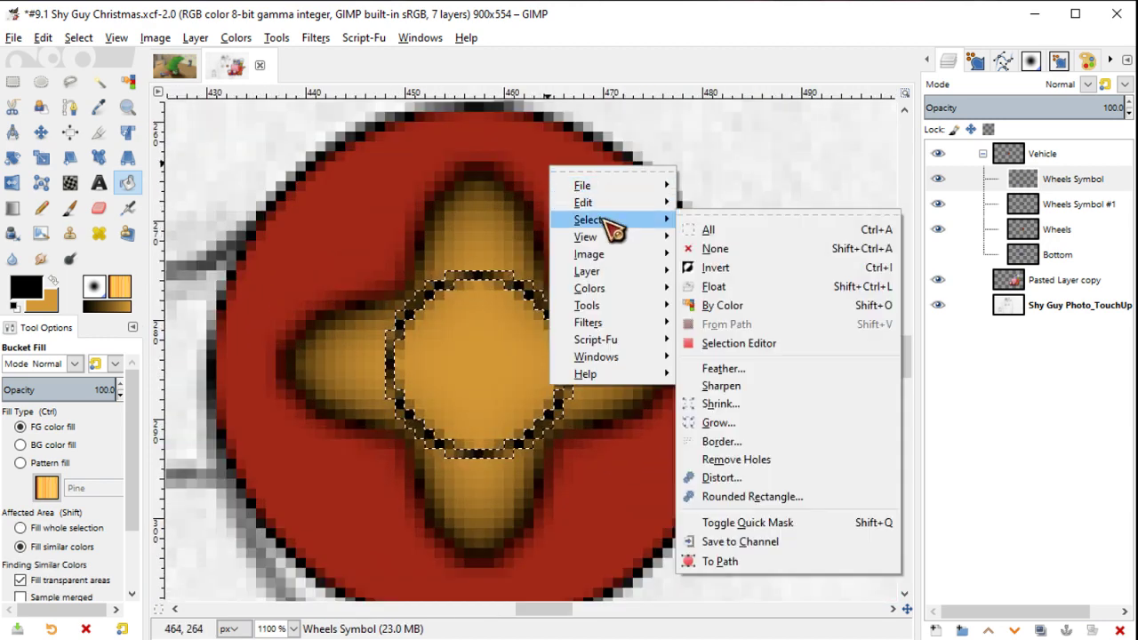
left_click(772, 440)
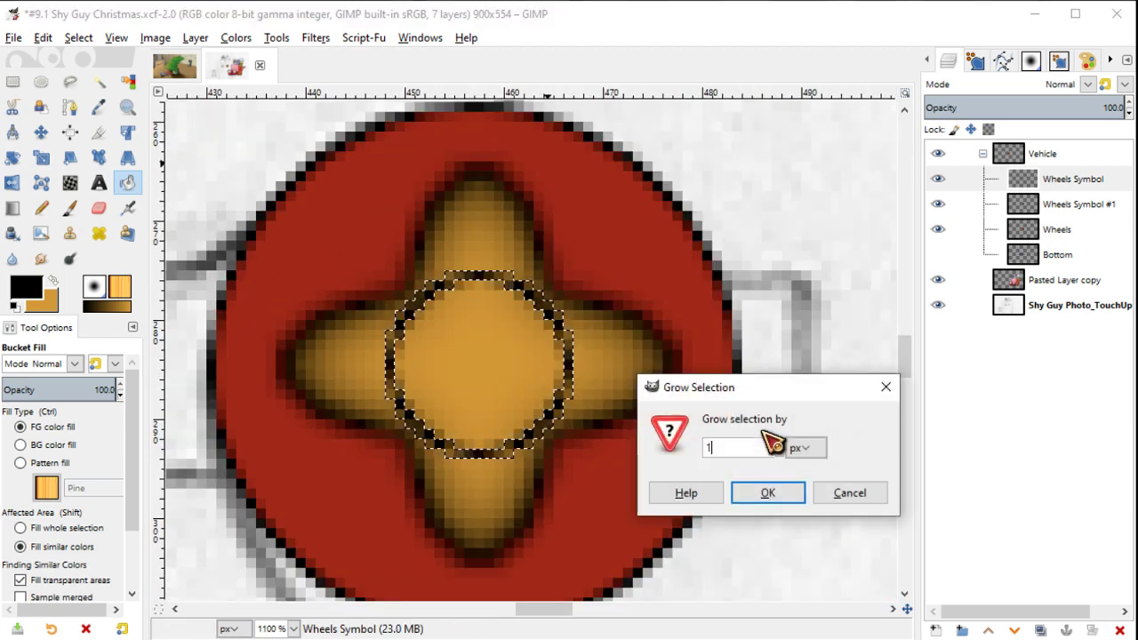
key("Return")
left_click(583, 364)
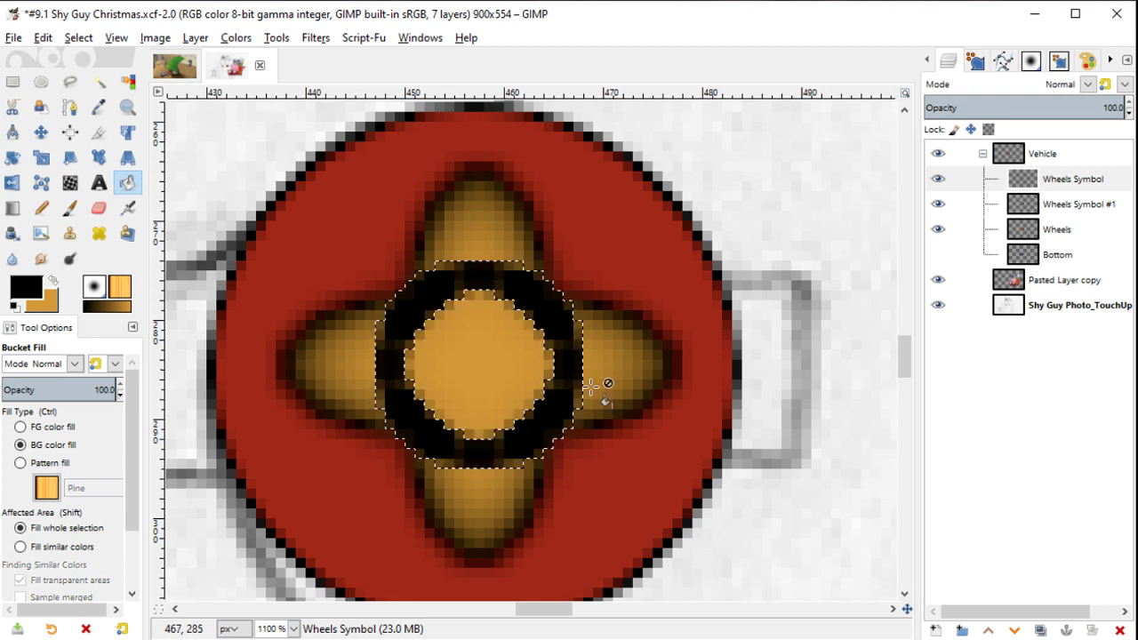
key("ctrl+z")
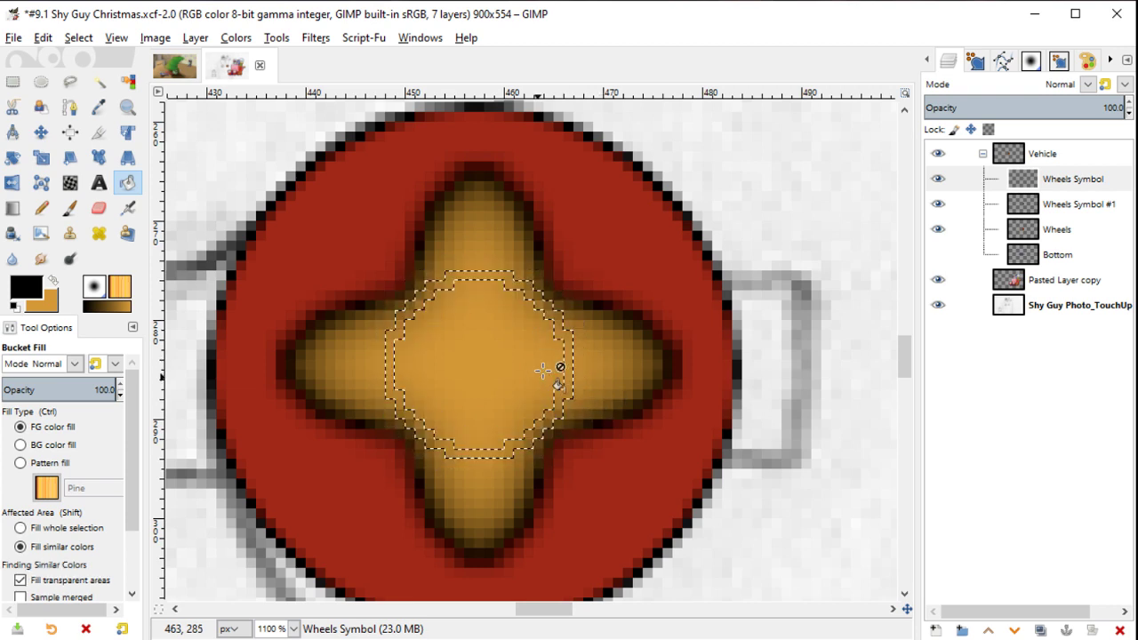
Step: Grow the selection again and test another black fill, undoing it
right_click(586, 322)
mouse_move(623, 374)
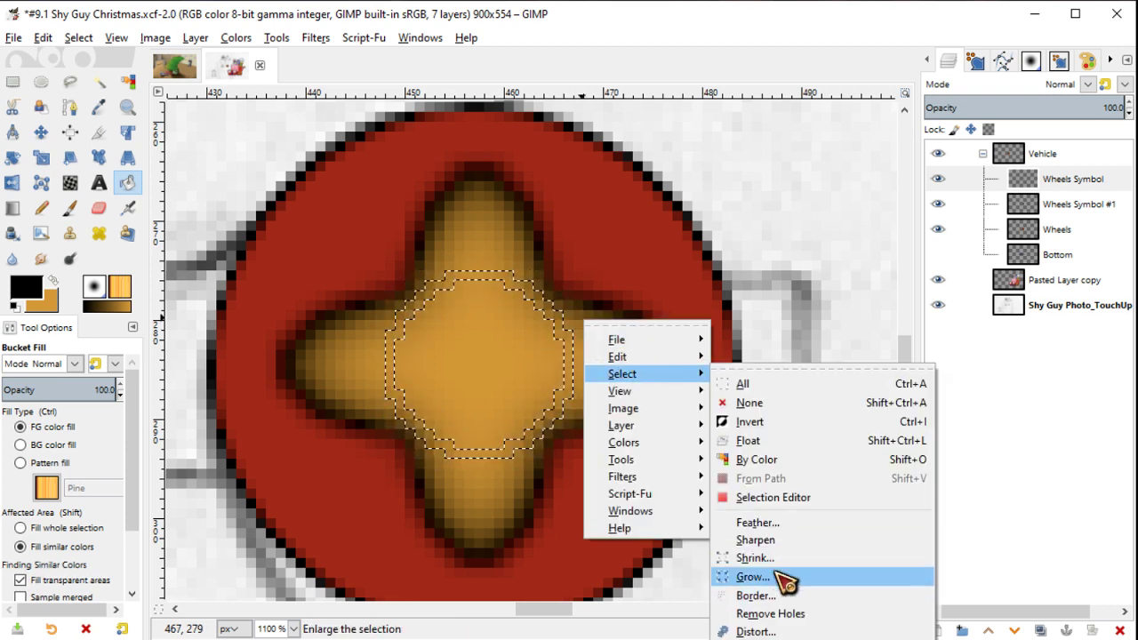
left_click(752, 577)
key("Return")
left_click(567, 345, "shift")
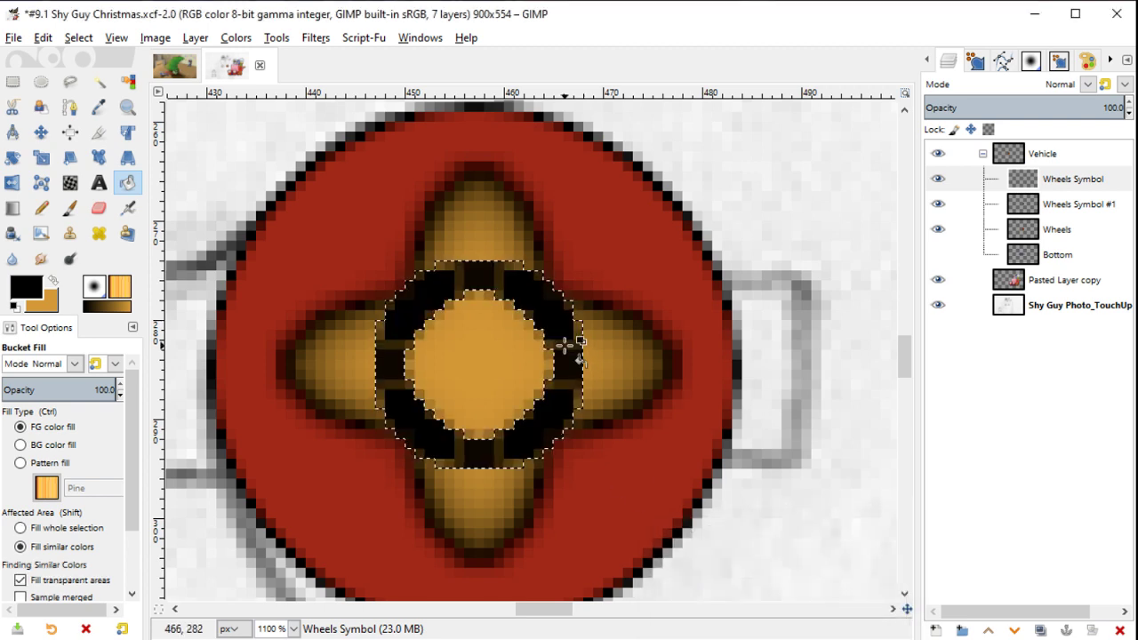
key("ctrl+z")
Step: Feather the cross selection and fill it black three times for soft dark shading
right_click(630, 174)
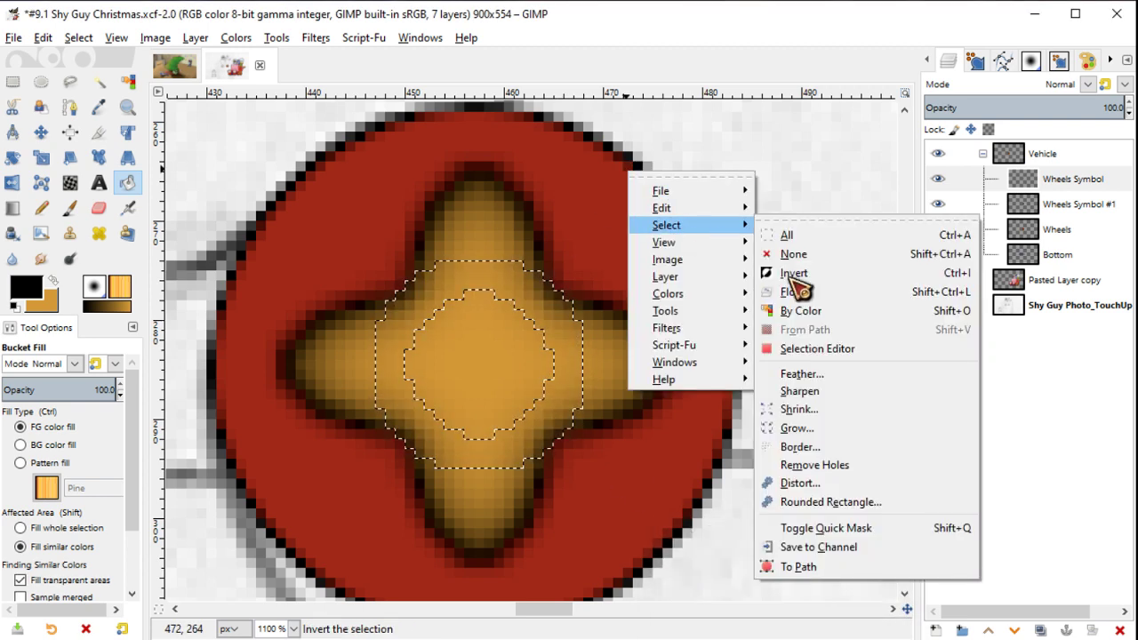
left_click(815, 382)
key("Return")
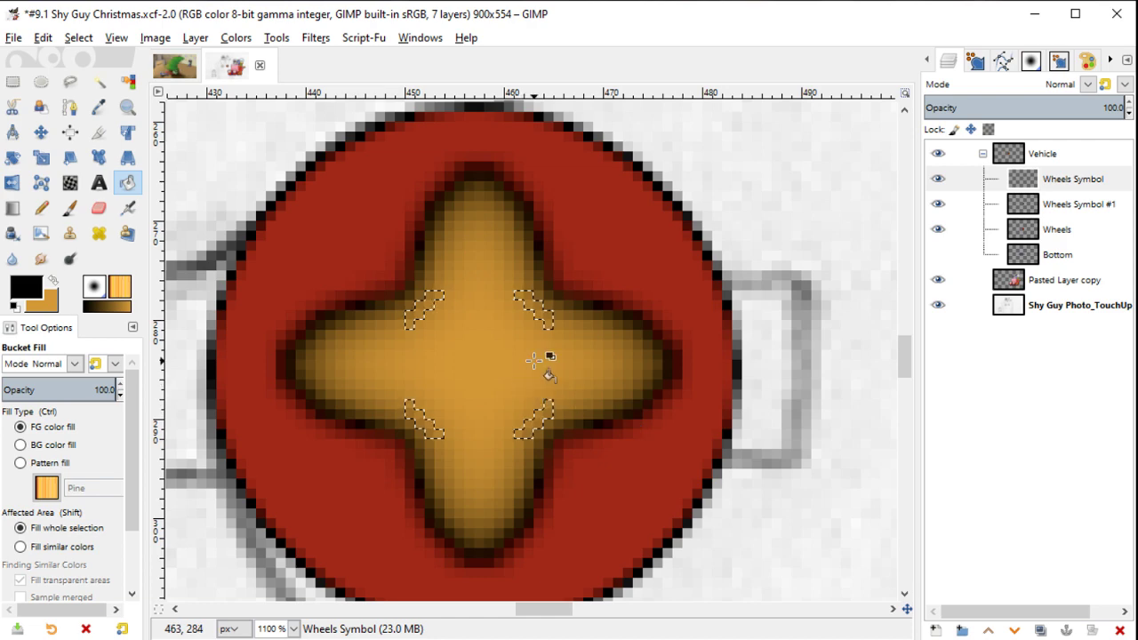
left_click(533, 360)
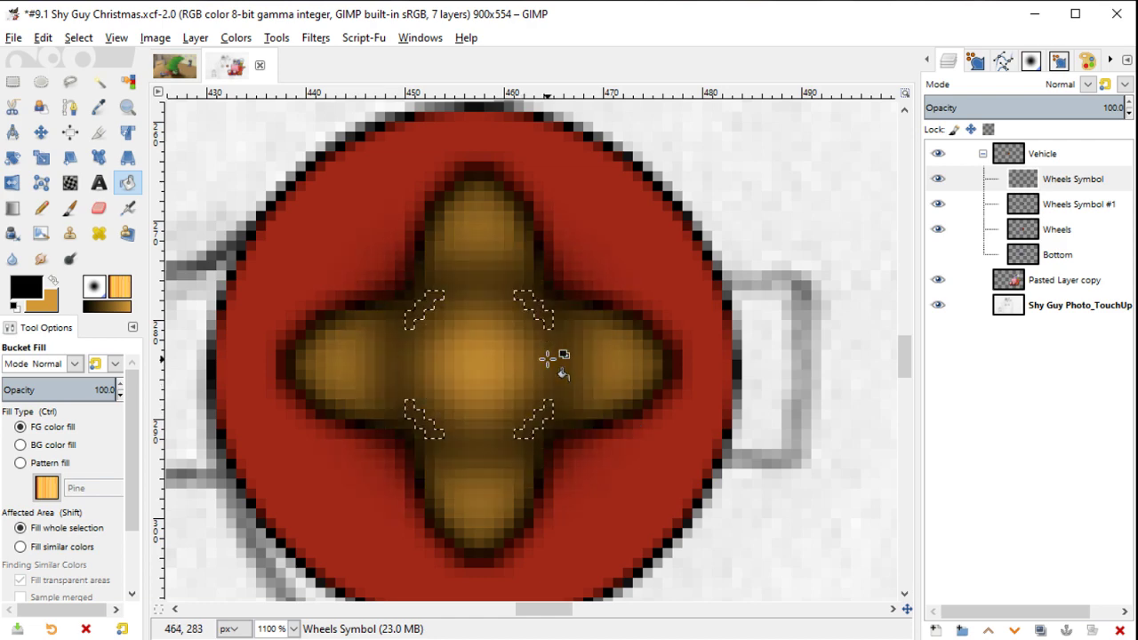
left_click(547, 357)
left_click(553, 360)
key("ctrl+shift+a")
Step: Zoom out to view the whole image
key("minus")
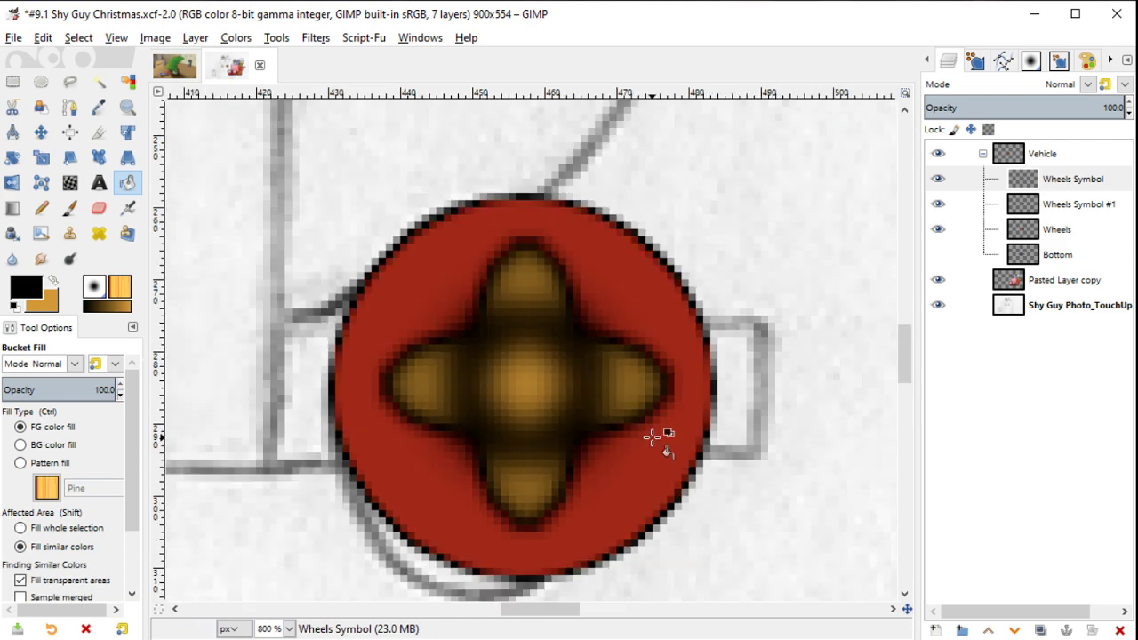
key("minus")
key("minus")
key("minus")
key("minus")
key("minus")
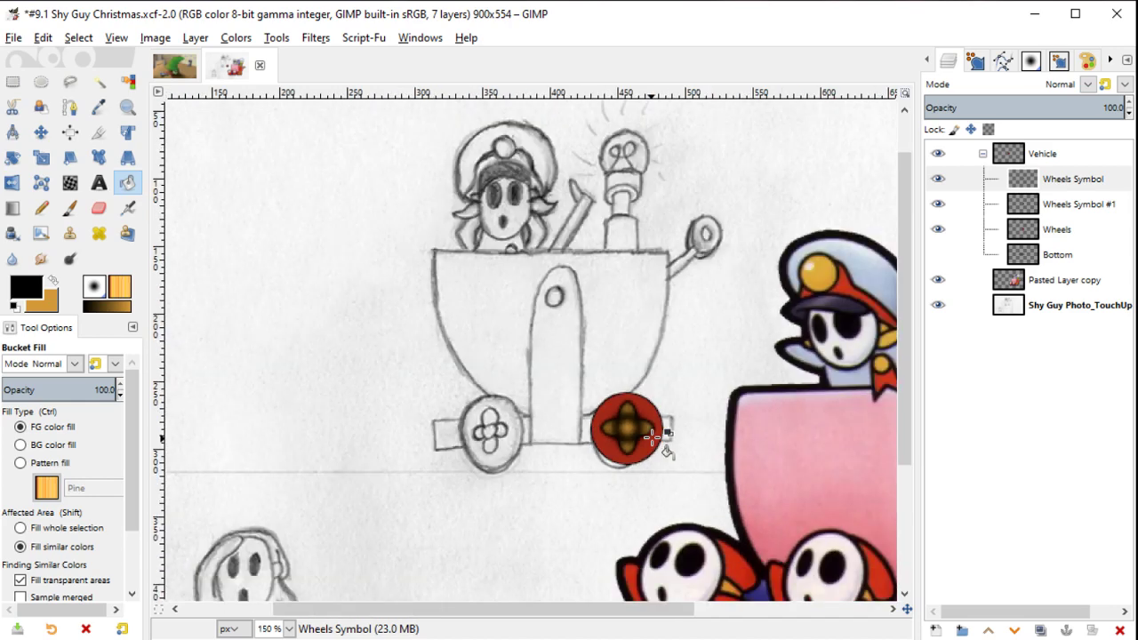
key("plus")
key("minus")
key("minus")
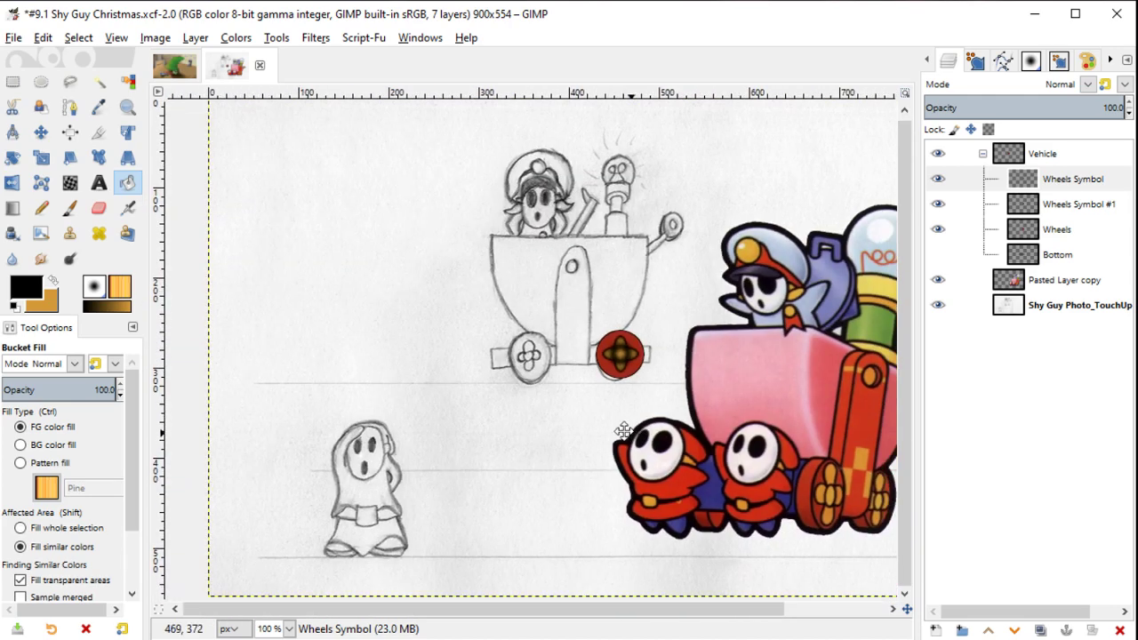
Step: Delete the Wheels Symbol layer and merge Wheels Symbol #1 down into Wheels
right_click(1060, 182)
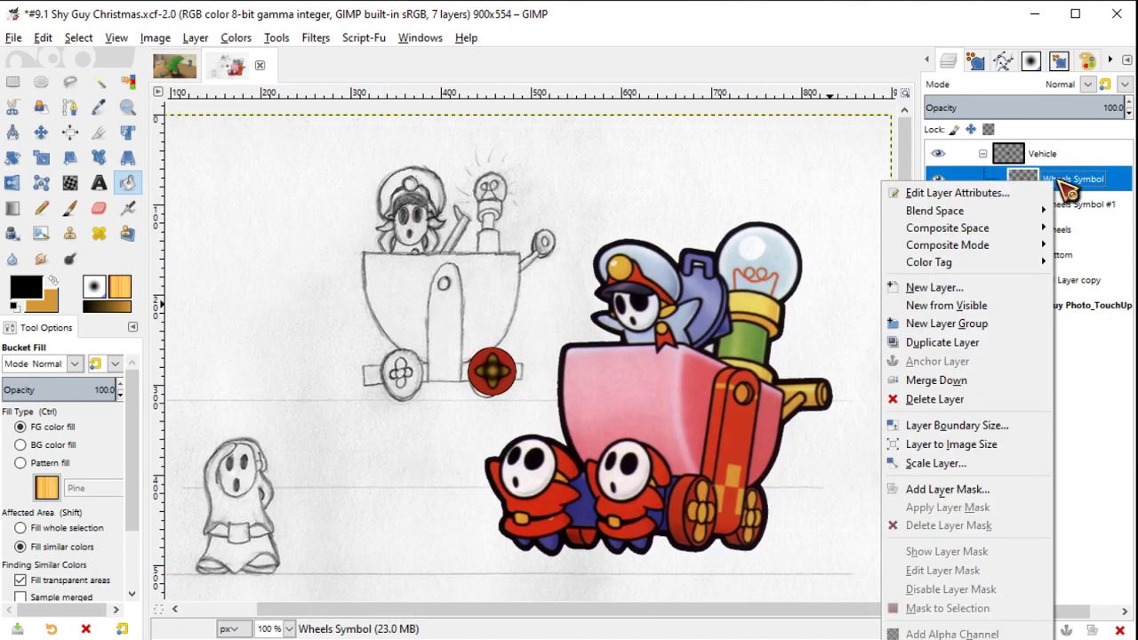
left_click(999, 399)
right_click(1086, 180)
left_click(953, 376)
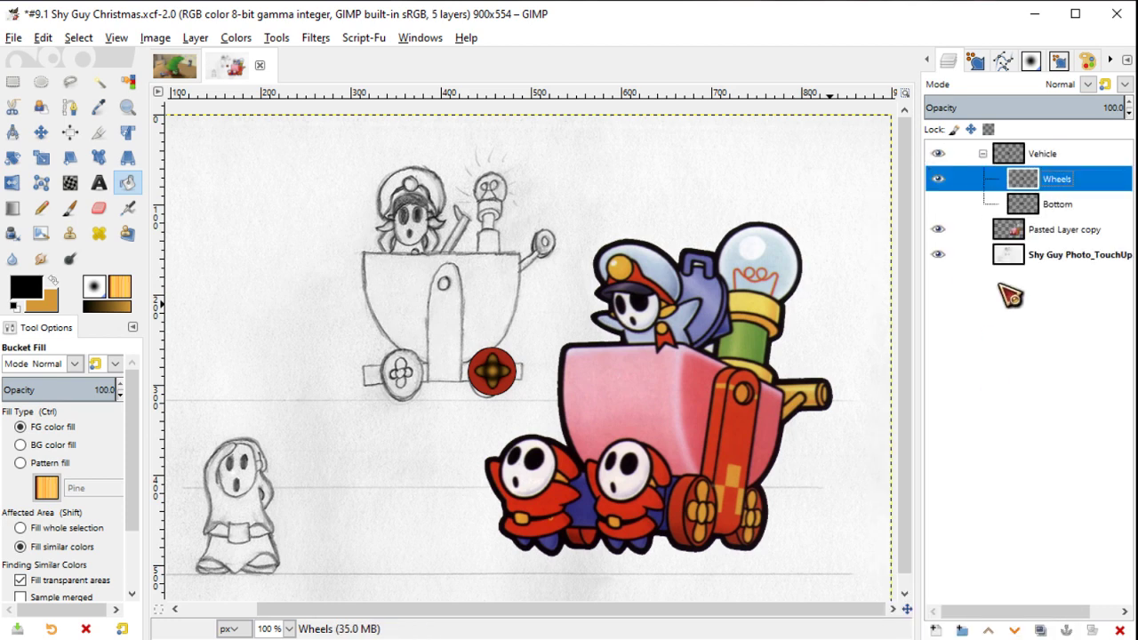
left_click(938, 179)
left_click(938, 179)
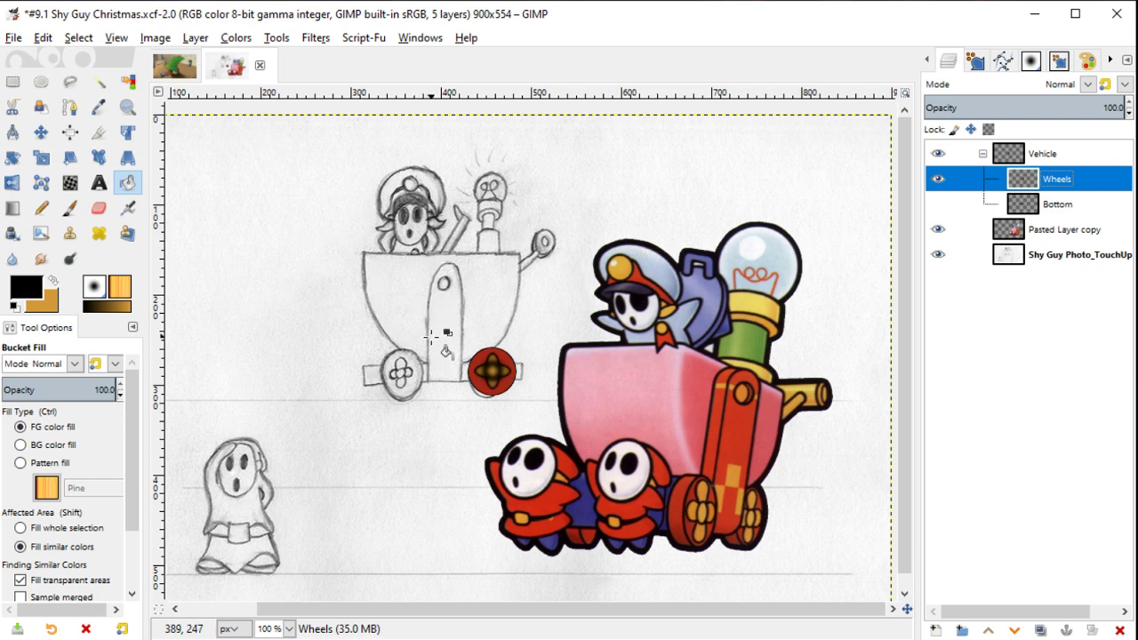
Step: Show the Bottom axle bar, paste a wheel copy onto its left end, and anchor it
scroll(431, 336, "up", 1)
scroll(430, 336, "up", 1)
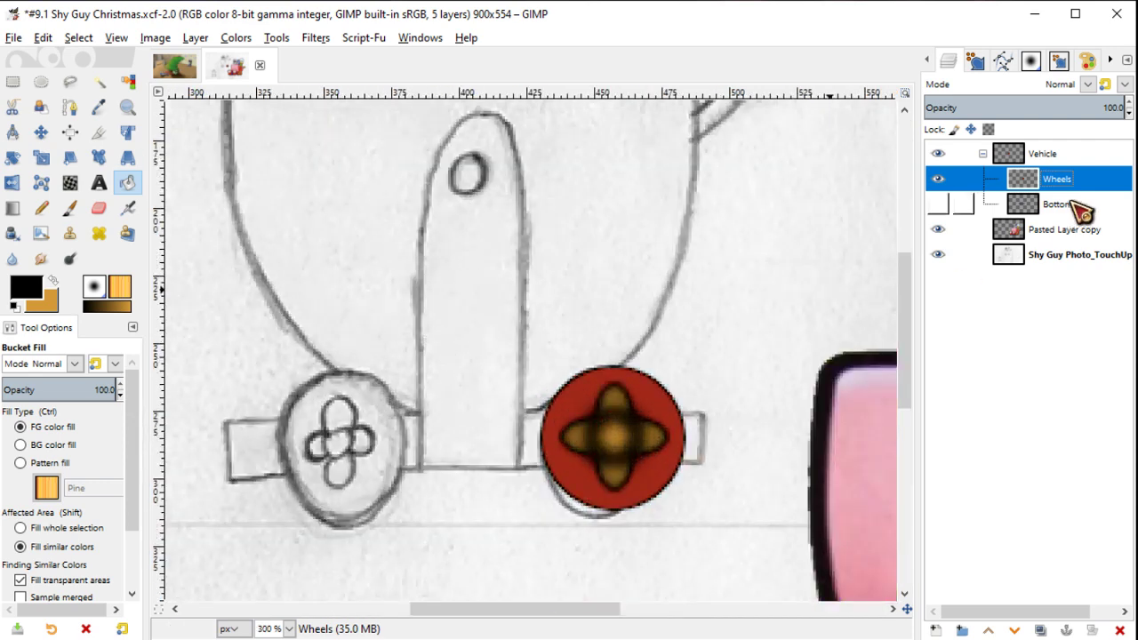
left_click(940, 205)
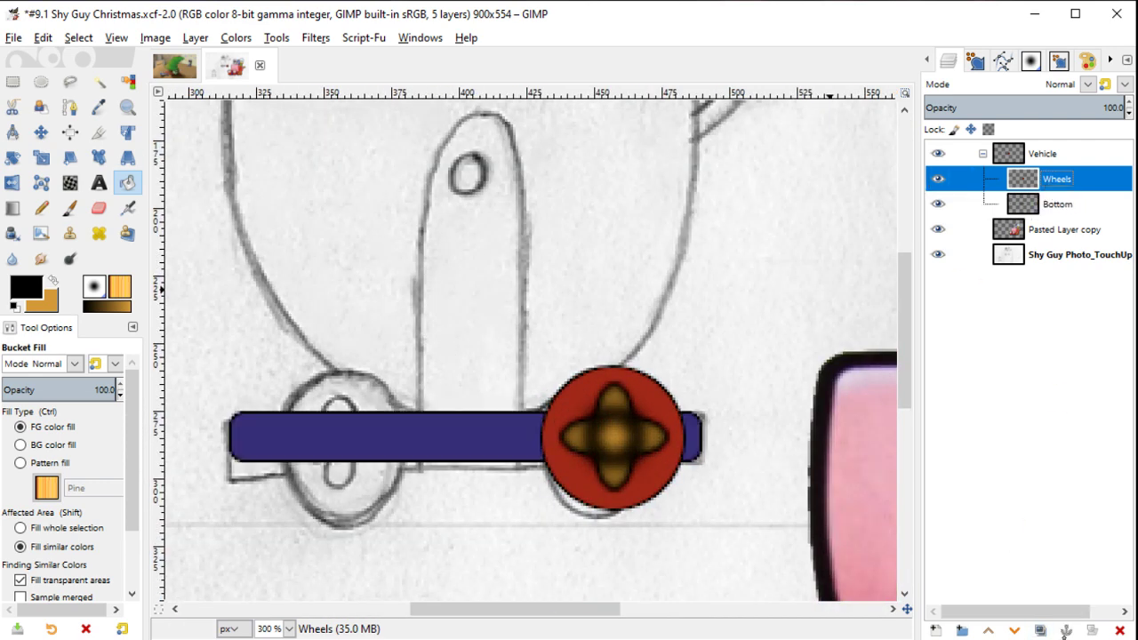
key("ctrl+v")
key("m")
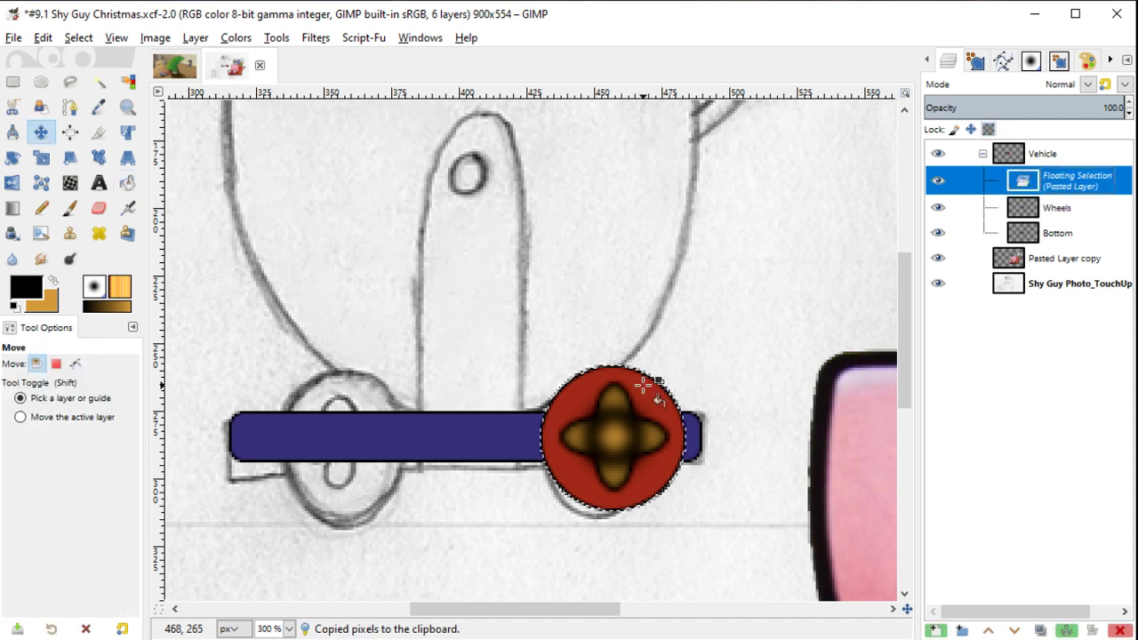
left_click_drag(643, 411, 350, 412)
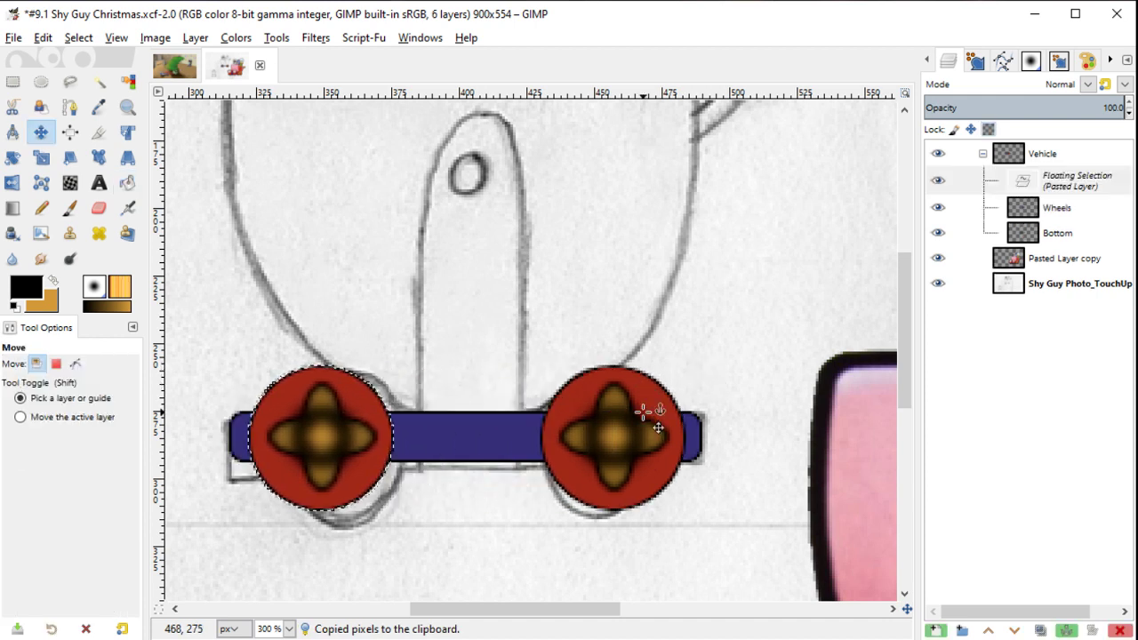
key("ctrl+h")
left_click_drag(640, 414, 661, 541)
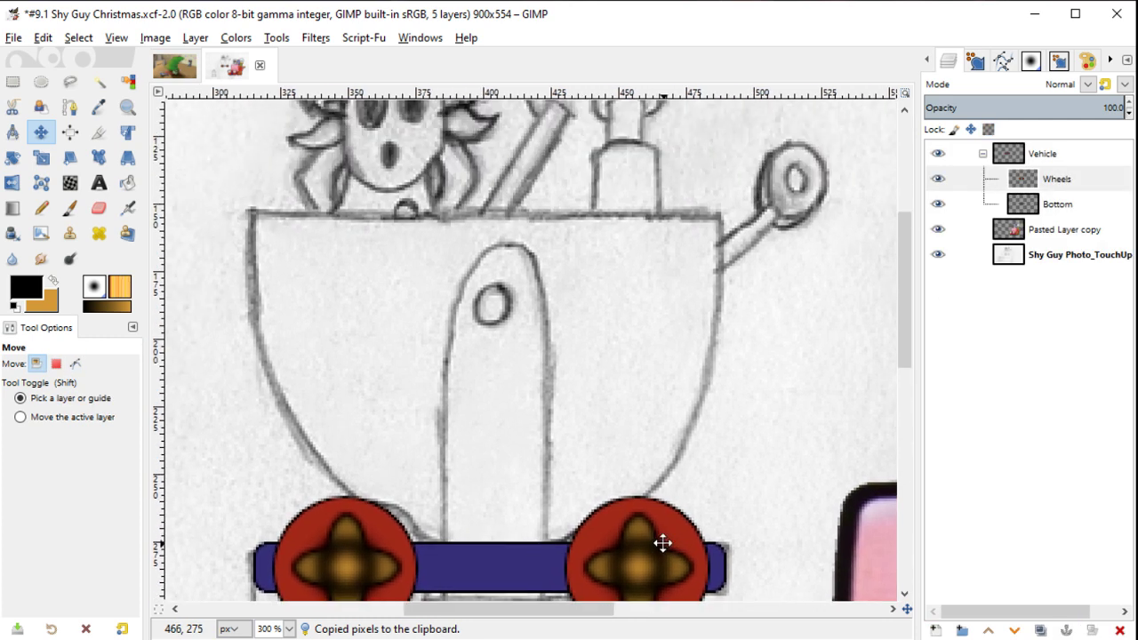
key("e")
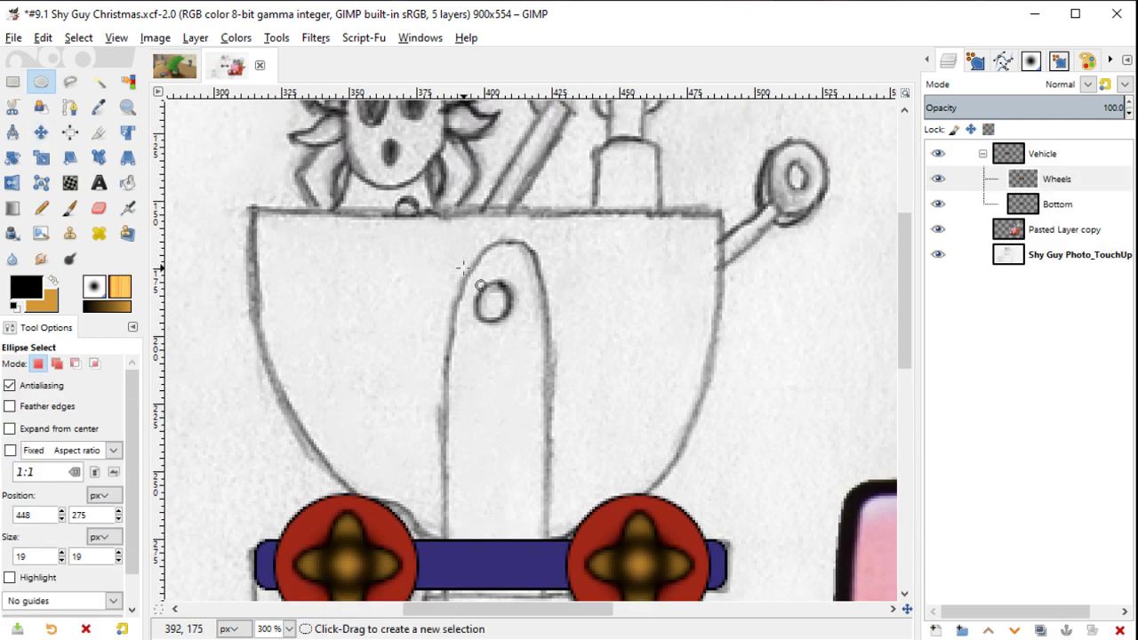
Step: Draw an ellipse selection fitted to the sides and bottom of the bowl
mouse_move(500, 209)
left_mouse_down()
mouse_move(735, 106)
mouse_move(716, 105)
left_mouse_up()
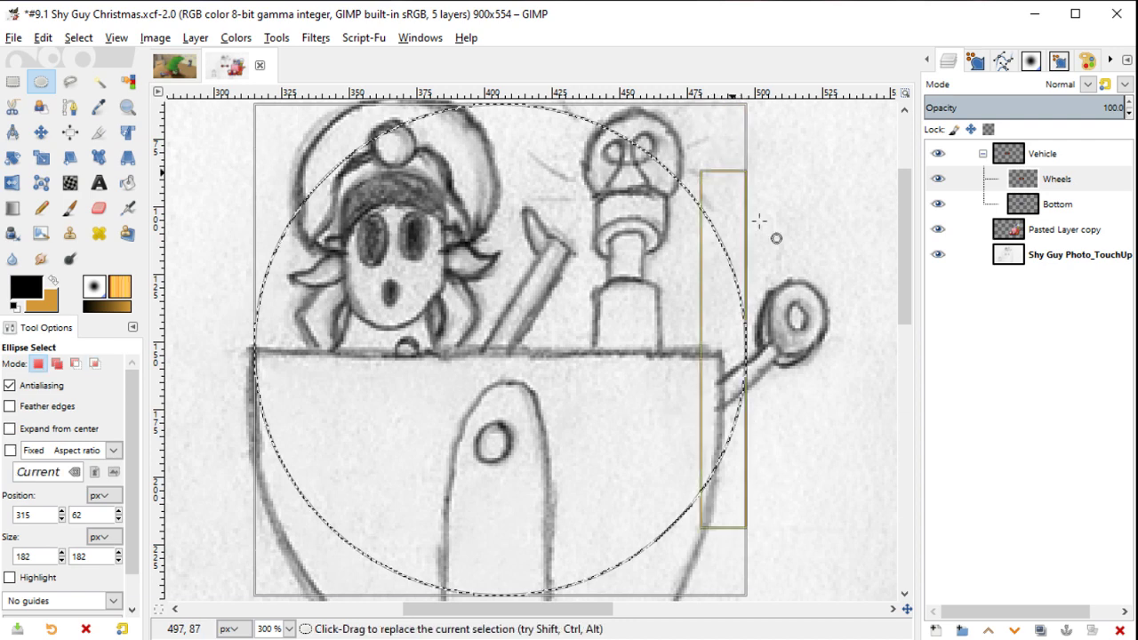
left_click_drag(728, 361, 713, 359)
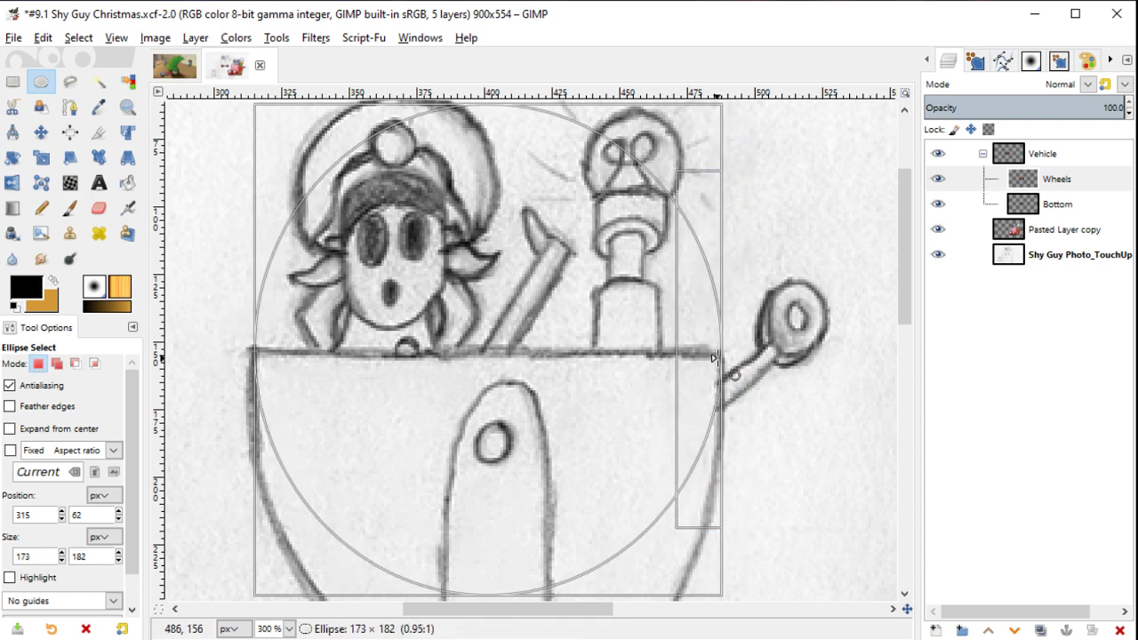
left_click_drag(574, 377, 675, 160)
left_click_drag(585, 273, 584, 364)
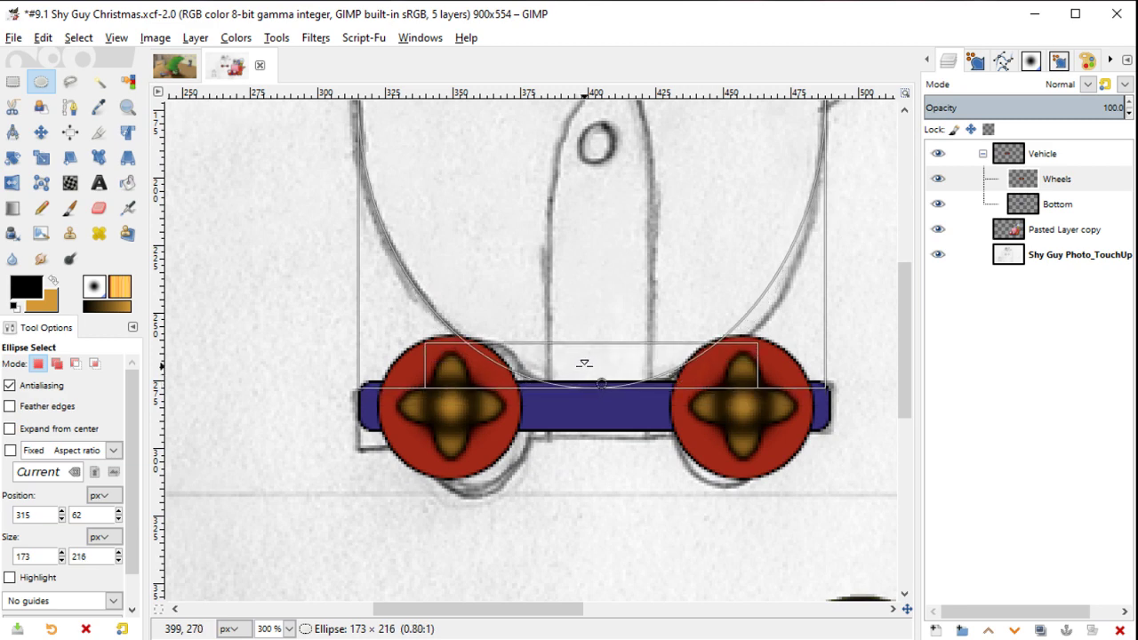
left_click_drag(584, 364, 584, 372)
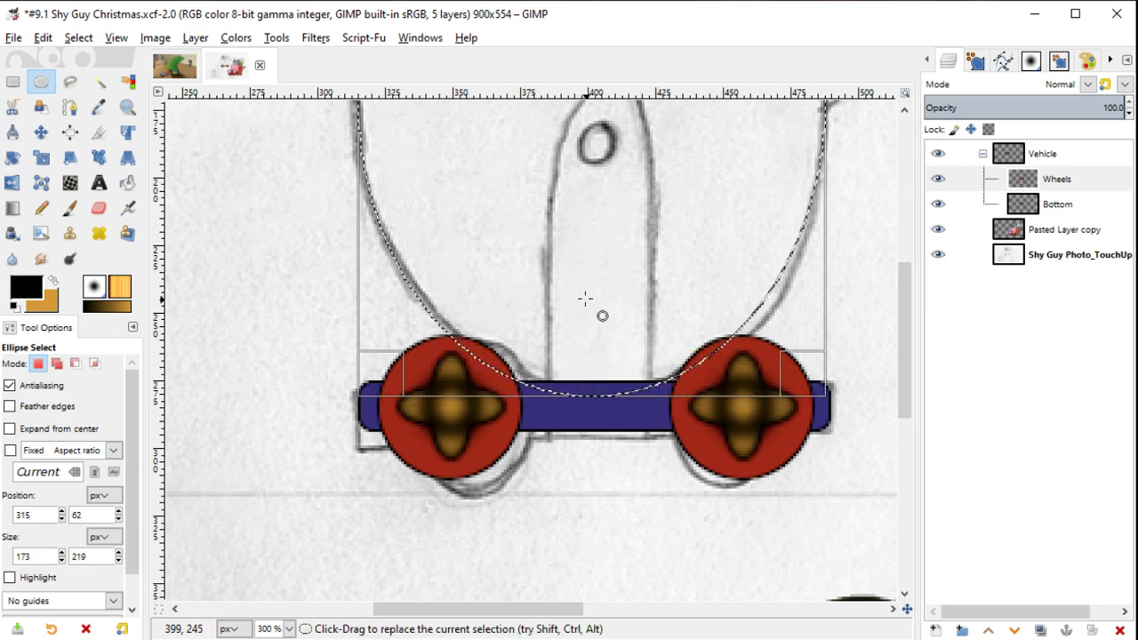
mouse_move(597, 310)
left_mouse_down()
mouse_move(540, 586)
mouse_move(538, 571)
left_mouse_up()
Step: Subtract a rectangle above the bowl rim to trim the ellipse flat at the top
key("r")
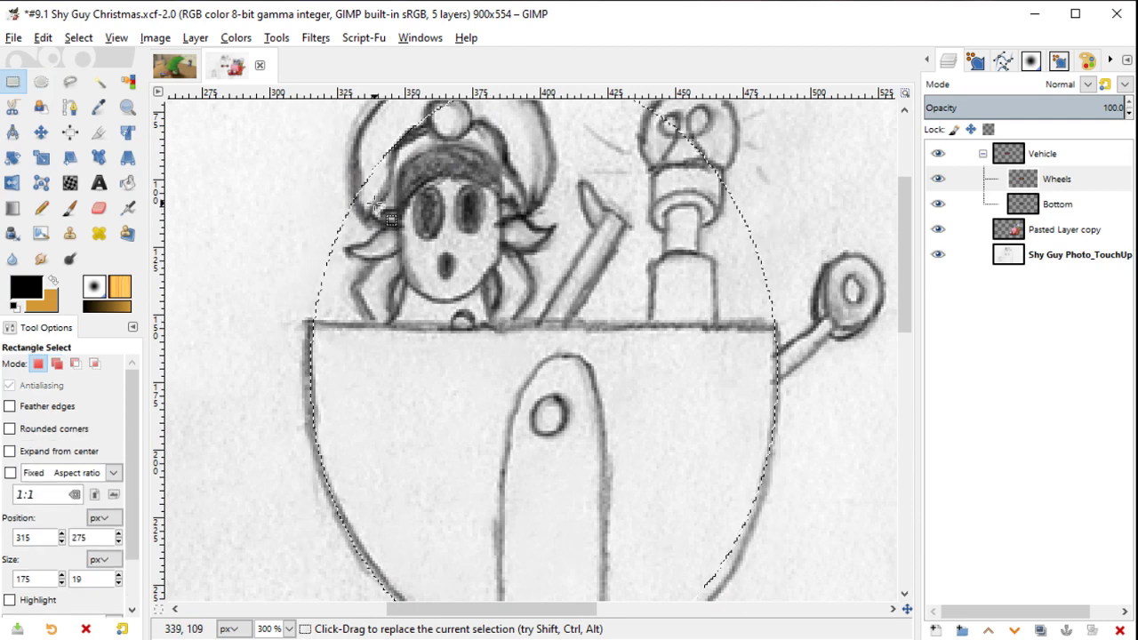
key("minus")
scroll(318, 153, "up", 1)
scroll(291, 127, "up", 1)
left_click_drag(290, 127, 731, 318)
scroll(737, 476, "down", 5)
scroll(549, 228, "up", 3)
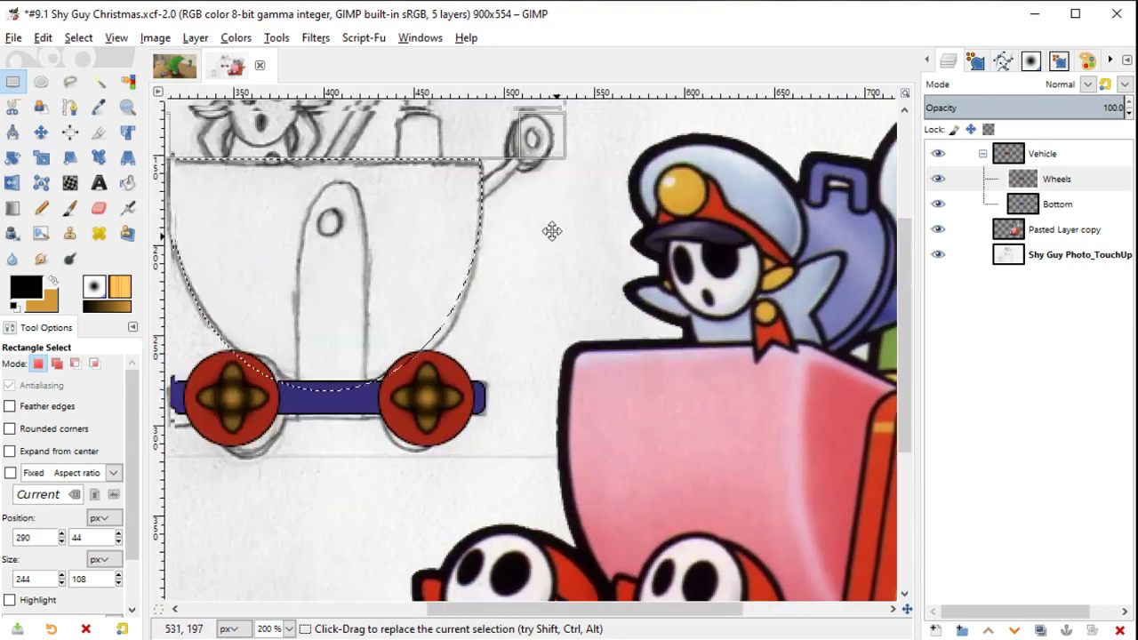
left_click_drag(331, 171, 313, 153)
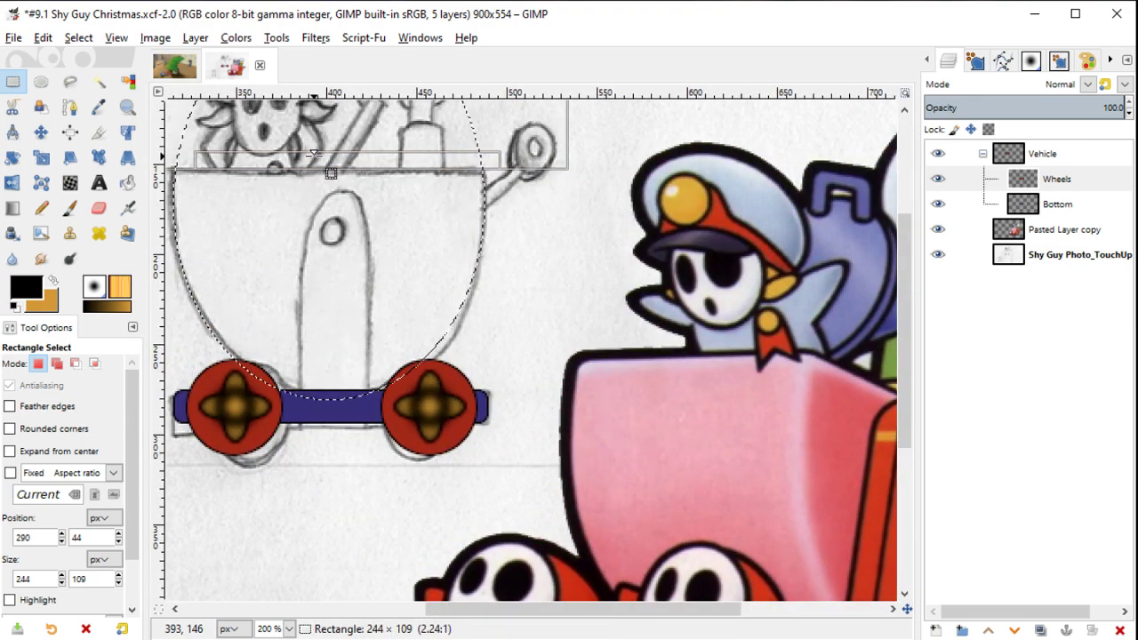
key("Return")
scroll(553, 249, "down", 5)
scroll(554, 249, "right", 5)
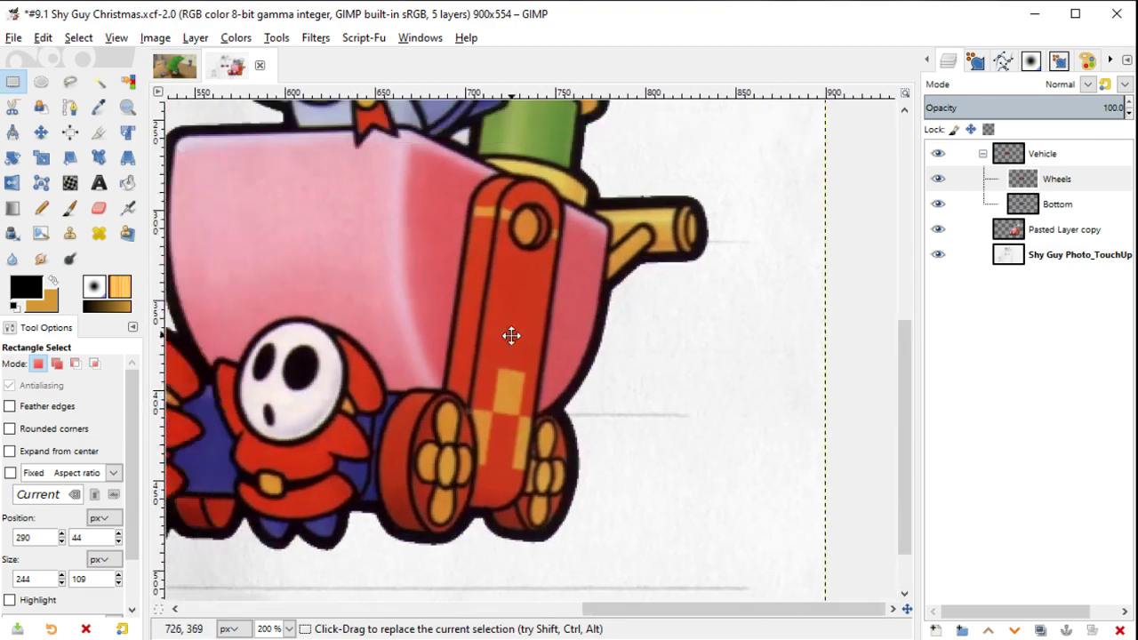
scroll(510, 333, "up", 3)
scroll(511, 333, "left", 2)
Step: Sample the pink-red and the black outline colour from the photo vehicle
key("o")
left_click(589, 390)
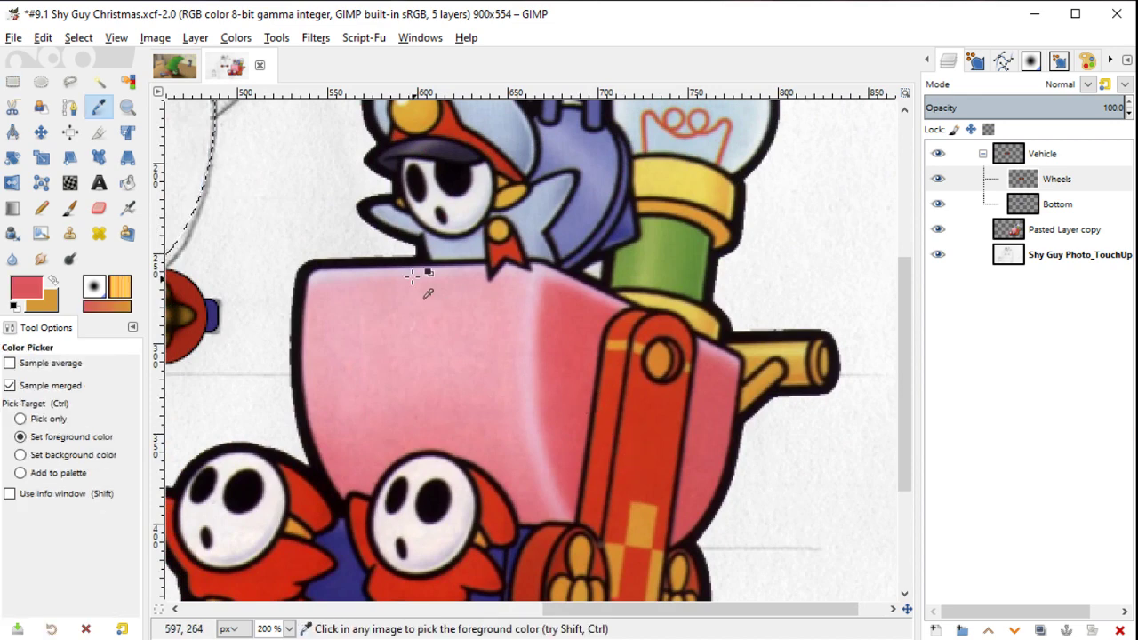
scroll(565, 363, "up", 2)
scroll(566, 363, "left", 3)
scroll(565, 363, "up", 3)
scroll(566, 363, "left", 5)
key("x")
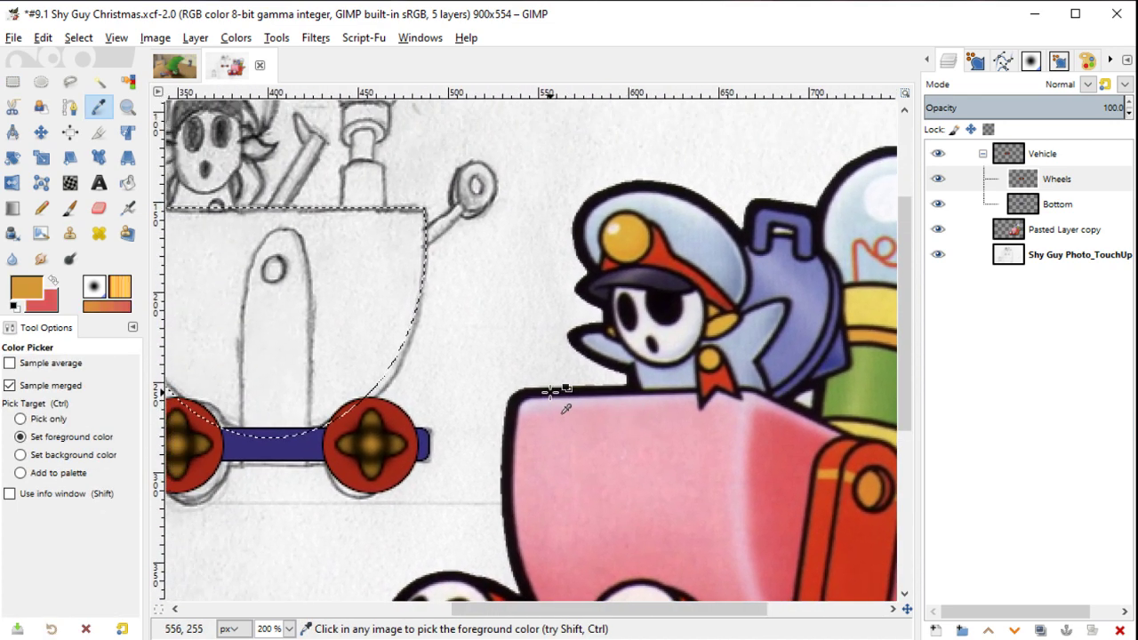
left_click(557, 391)
scroll(360, 232, "left", 1)
scroll(359, 232, "up", 2)
scroll(359, 232, "left", 4)
scroll(541, 322, "up", 1)
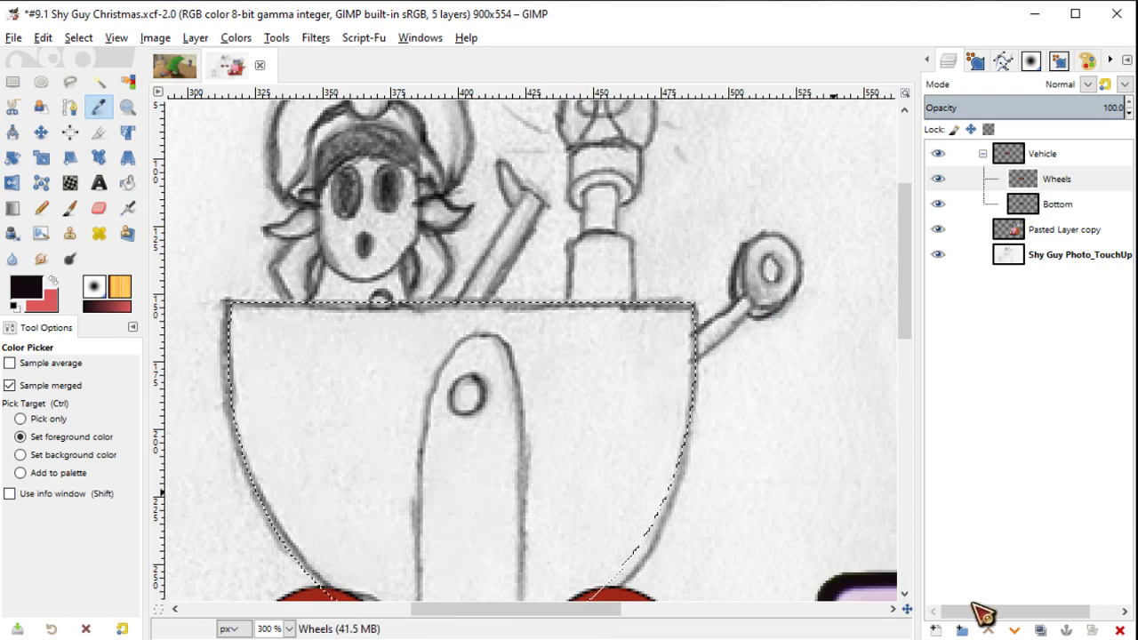
Step: Create a new Body layer and move it below the Bottom layer
left_click(936, 627)
type("Body")
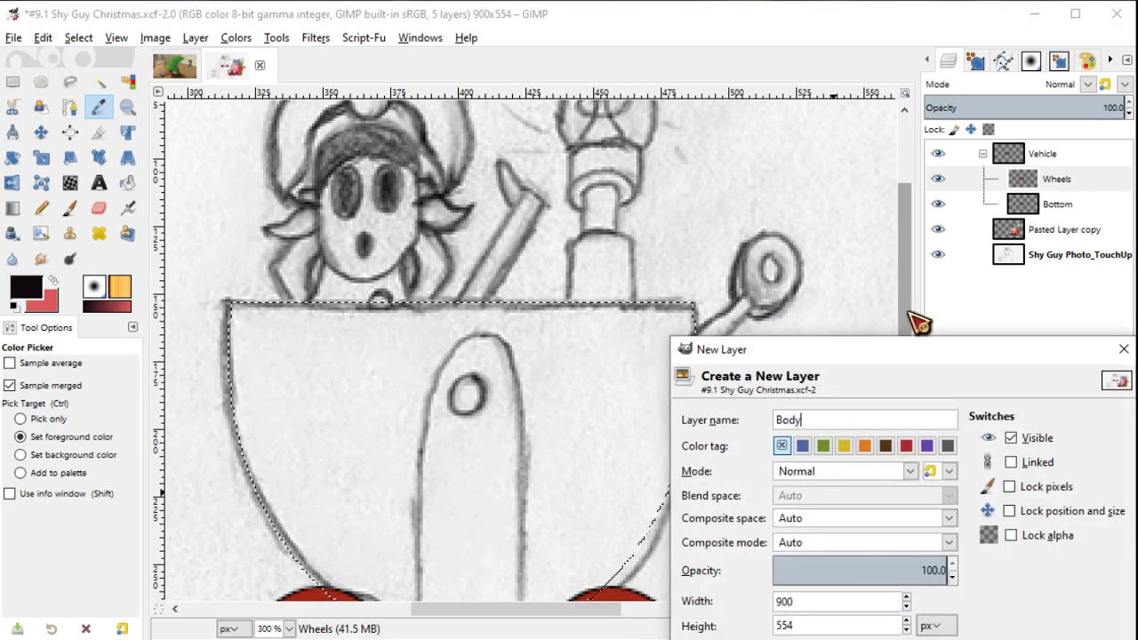
key("Return")
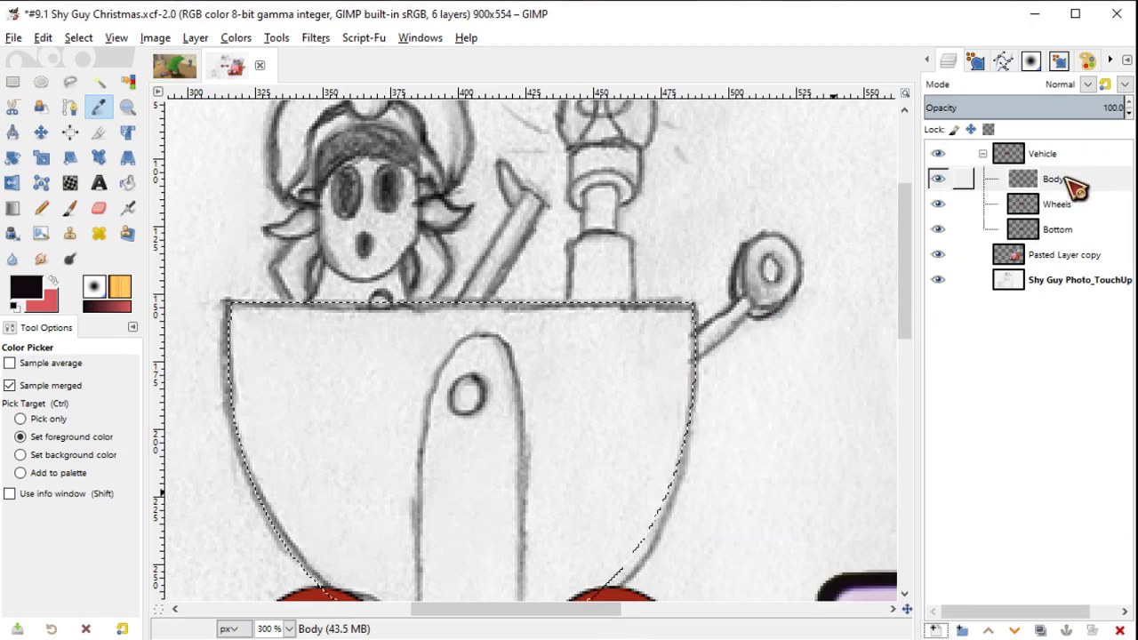
left_click_drag(1072, 180, 1060, 247)
Step: Try a bucket fill of the bowl selection, then undo it
key("b")
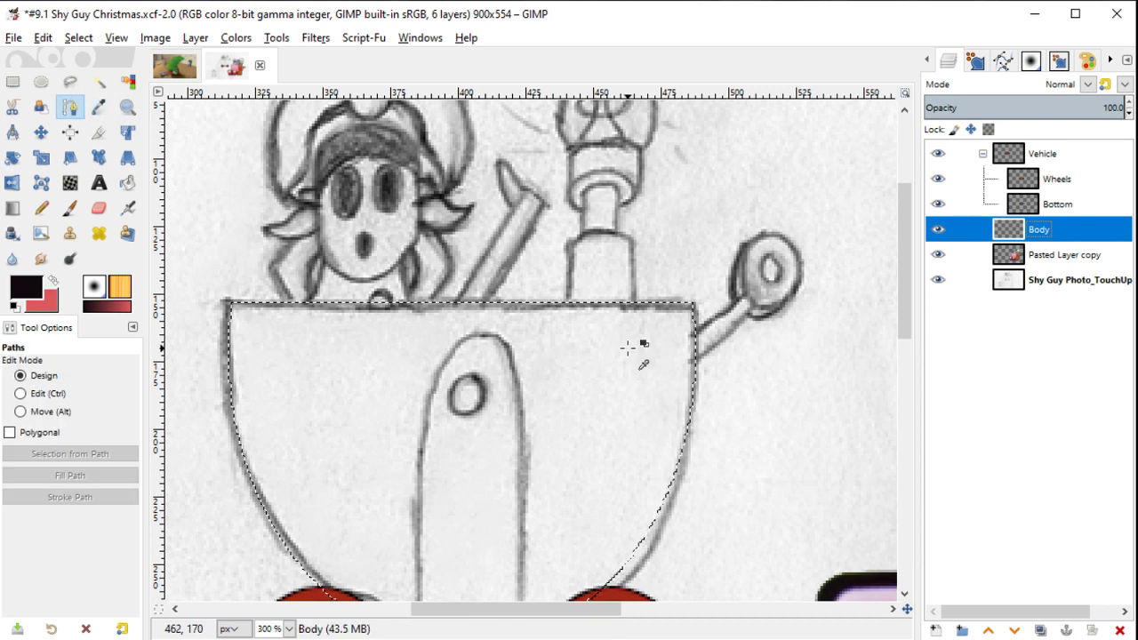
key("shift+b")
left_click(629, 347)
left_click_drag(628, 347, 686, 233)
right_click(686, 233)
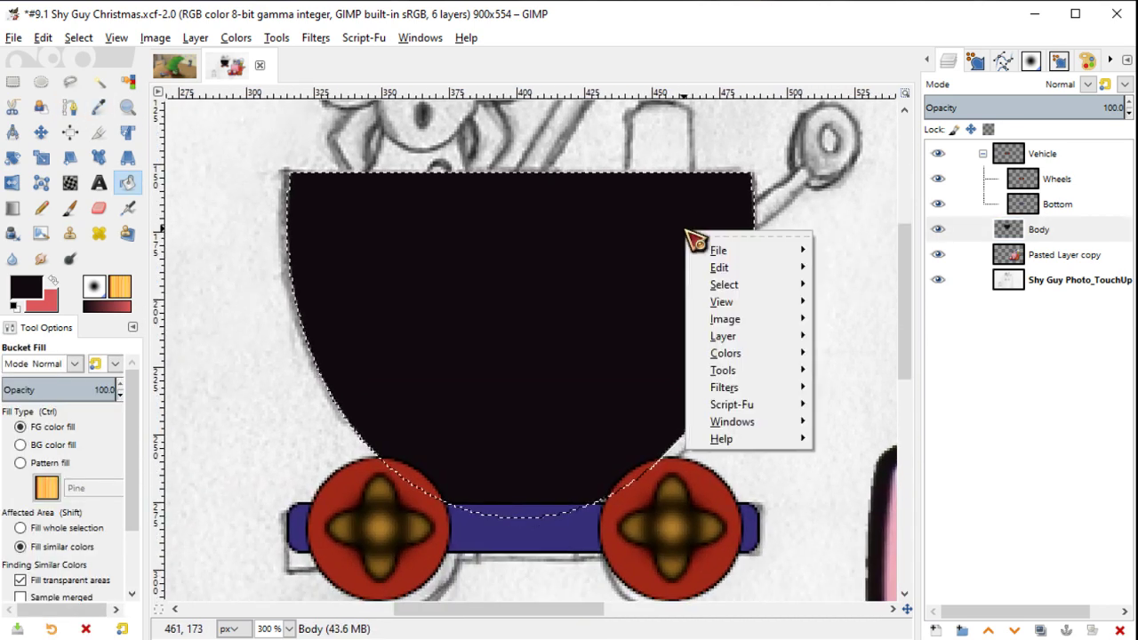
left_click(738, 182)
key("ctrl+z")
Step: Fill the body selection pure black, shrink it by 2 px, and fill the interior red
left_click(35, 289)
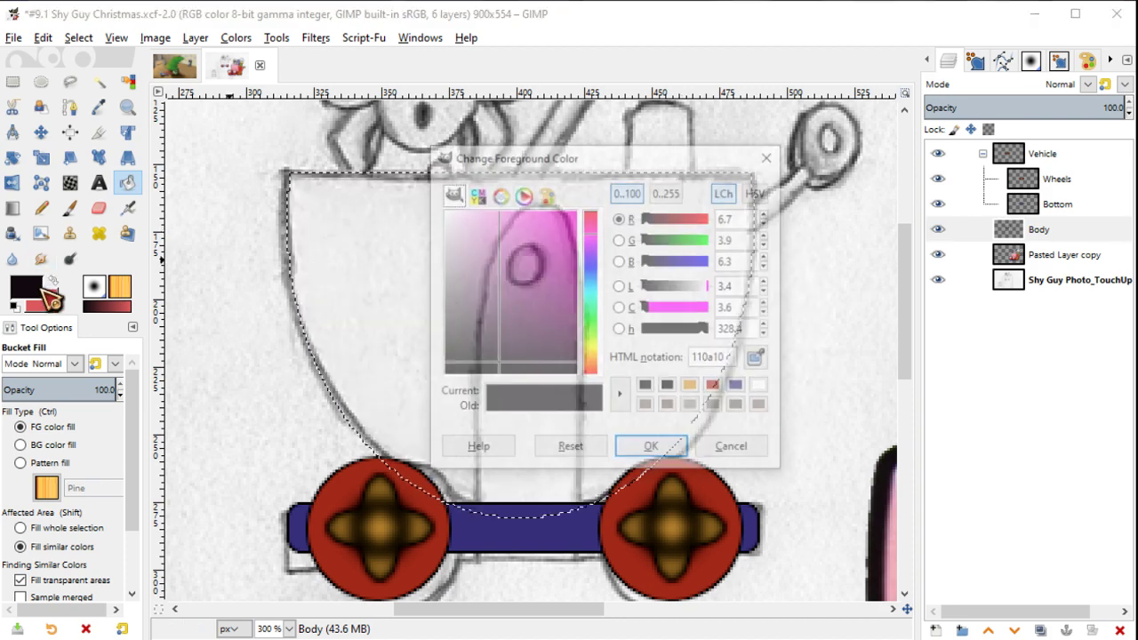
left_click_drag(449, 360, 419, 386)
left_click(665, 441)
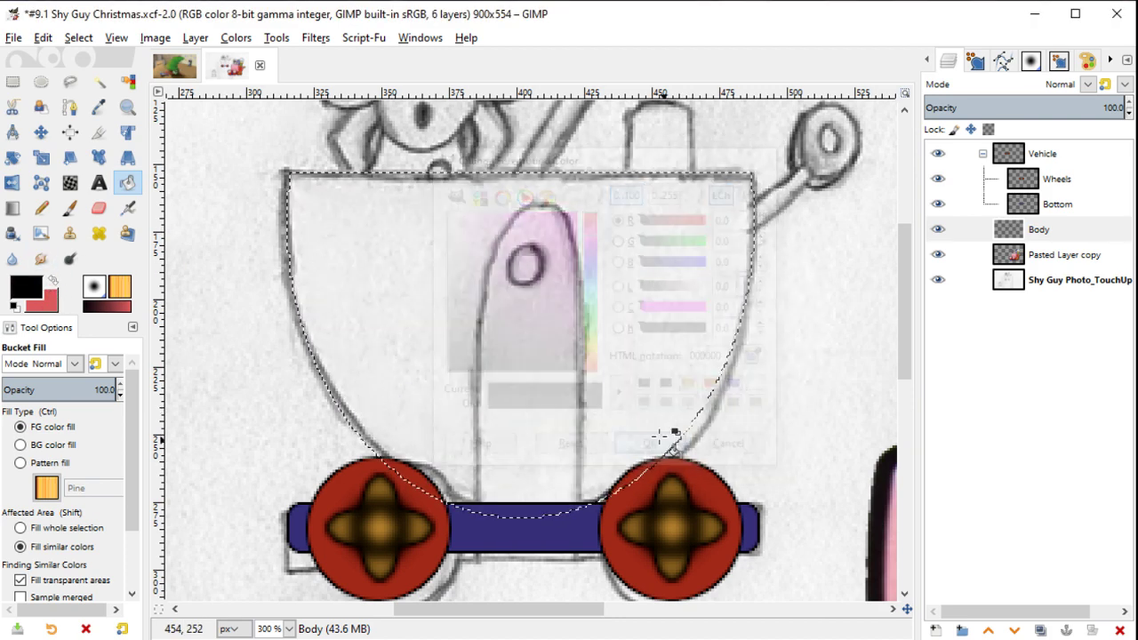
left_click(576, 369)
key("shift")
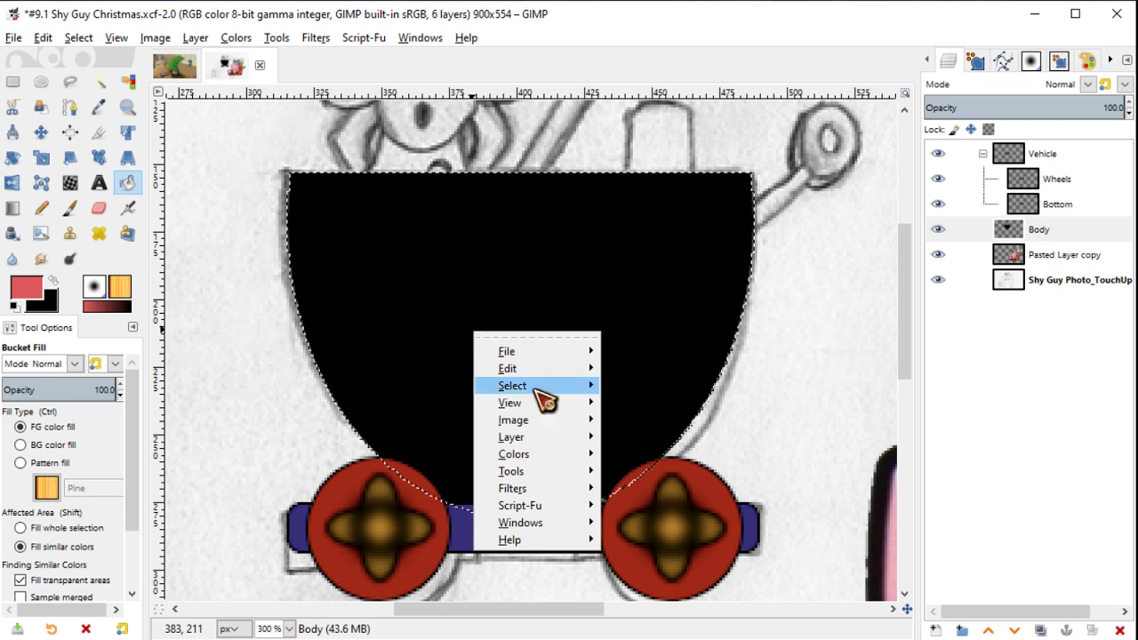
mouse_move(513, 386)
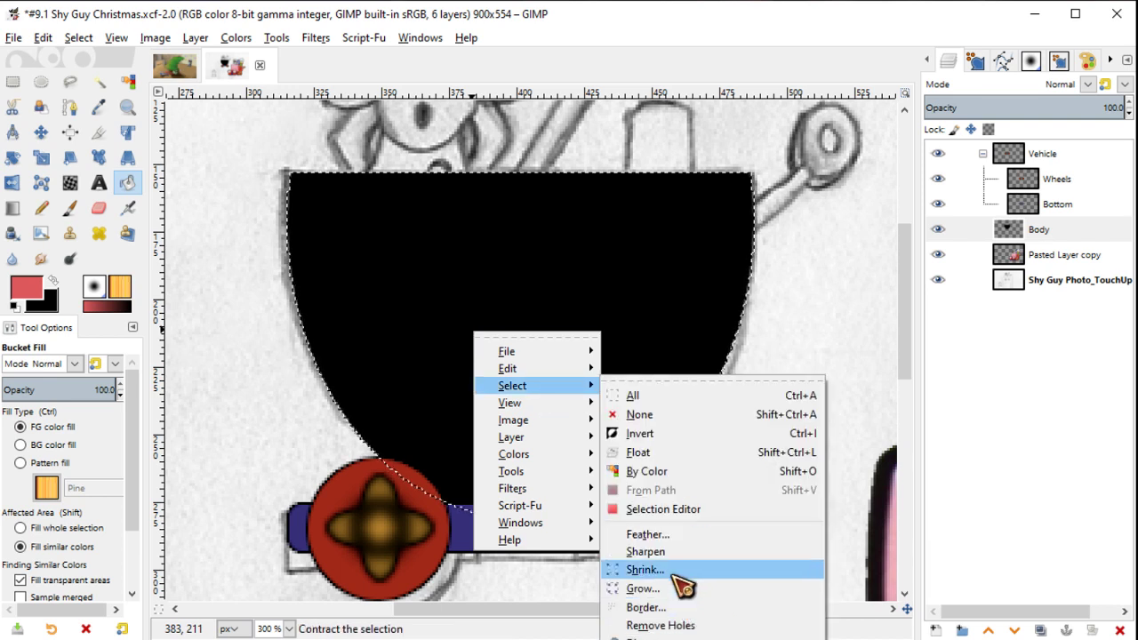
left_click(672, 570)
type("2")
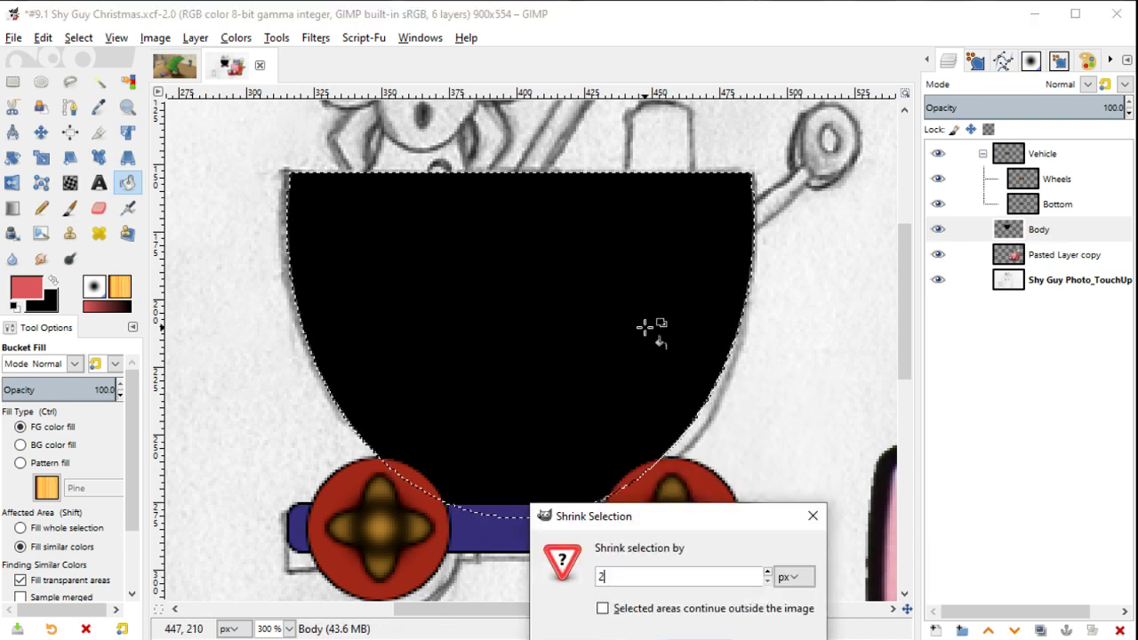
key("Return")
left_click(589, 263)
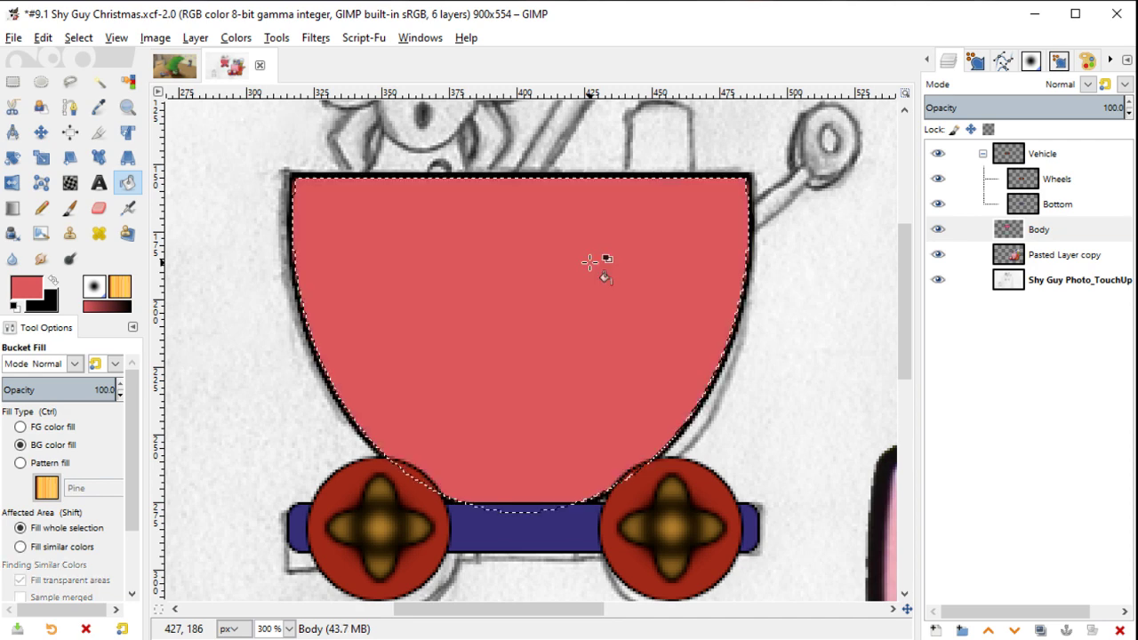
Step: Deselect to inspect the black-outlined red body, then restore the body selection
key("ctrl+shift+a")
scroll(589, 263, "down", 2)
scroll(590, 262, "up", 1)
scroll(589, 263, "up", 1)
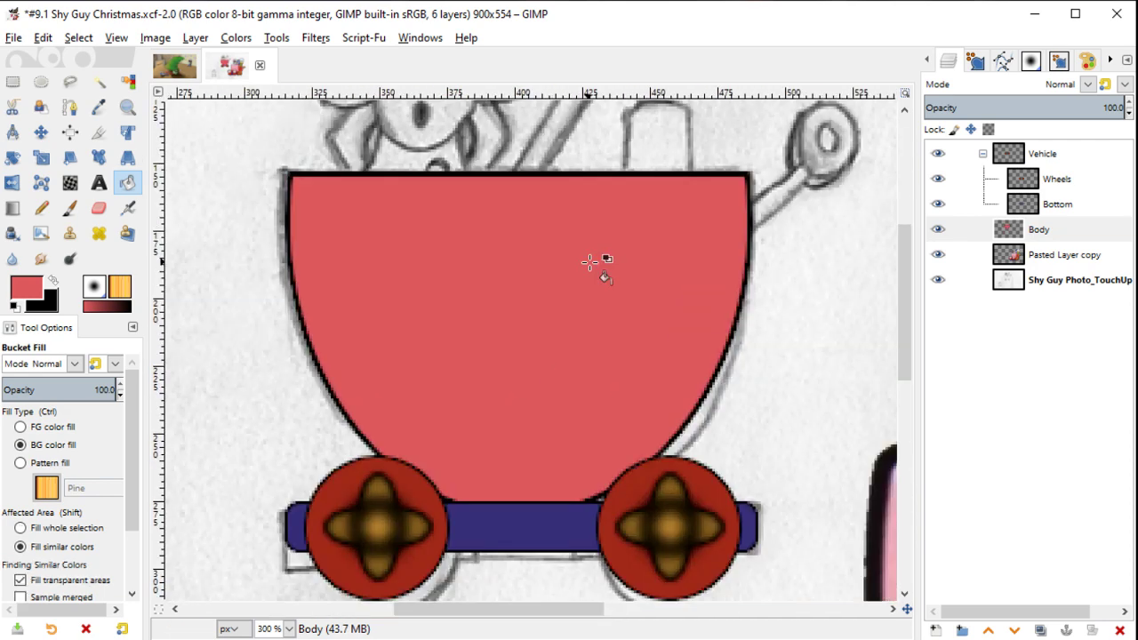
scroll(447, 165, "down", 2)
scroll(503, 323, "right", 5)
scroll(268, 187, "right", 3)
scroll(217, 330, "up", 3)
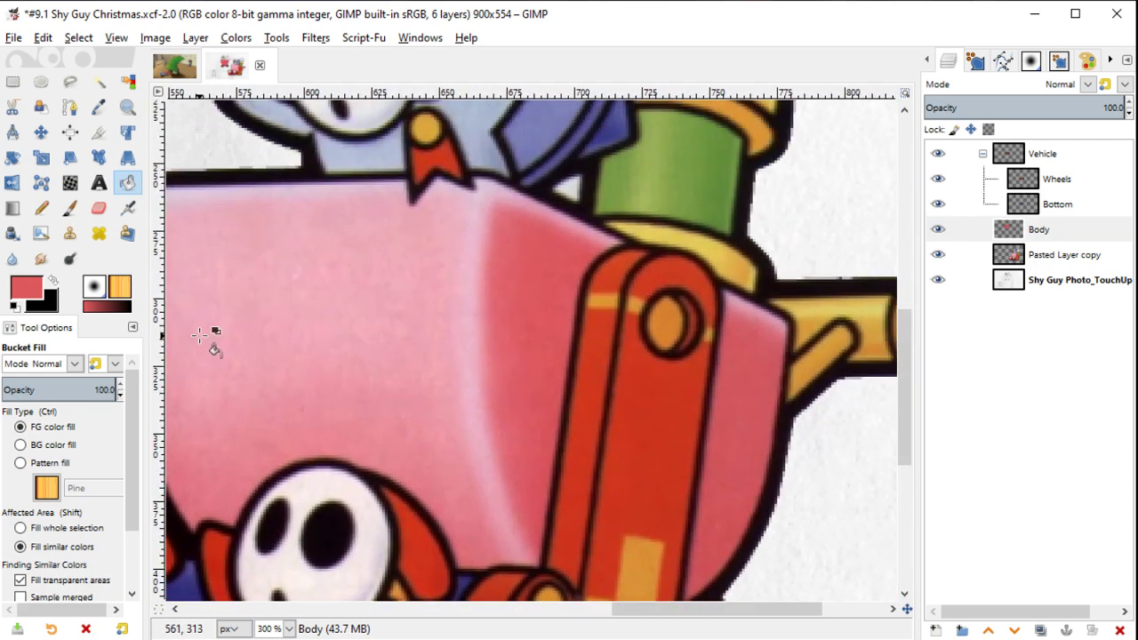
scroll(712, 453, "left", 5)
scroll(711, 453, "up", 3)
scroll(549, 371, "left", 3)
scroll(549, 371, "up", 3)
key("ctrl+z")
scroll(530, 377, "left", 2)
scroll(530, 377, "down", 1)
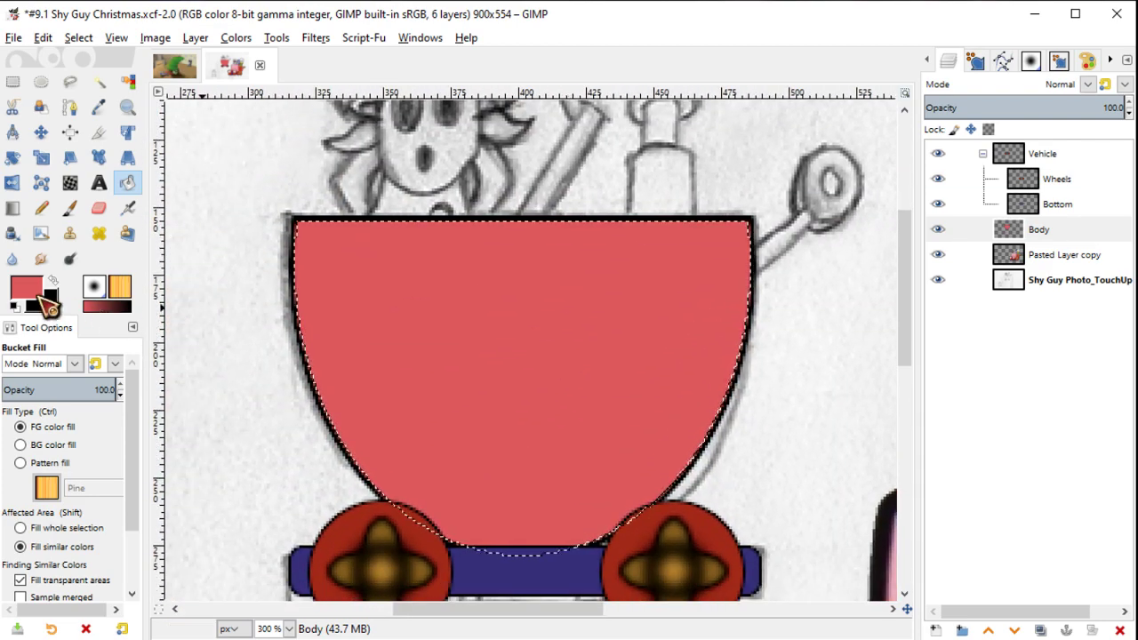
scroll(237, 491, "right", 6)
scroll(237, 491, "down", 5)
Step: Pick the reference pink and airbrush a soft highlight on the body's left with MyPaint
key("p")
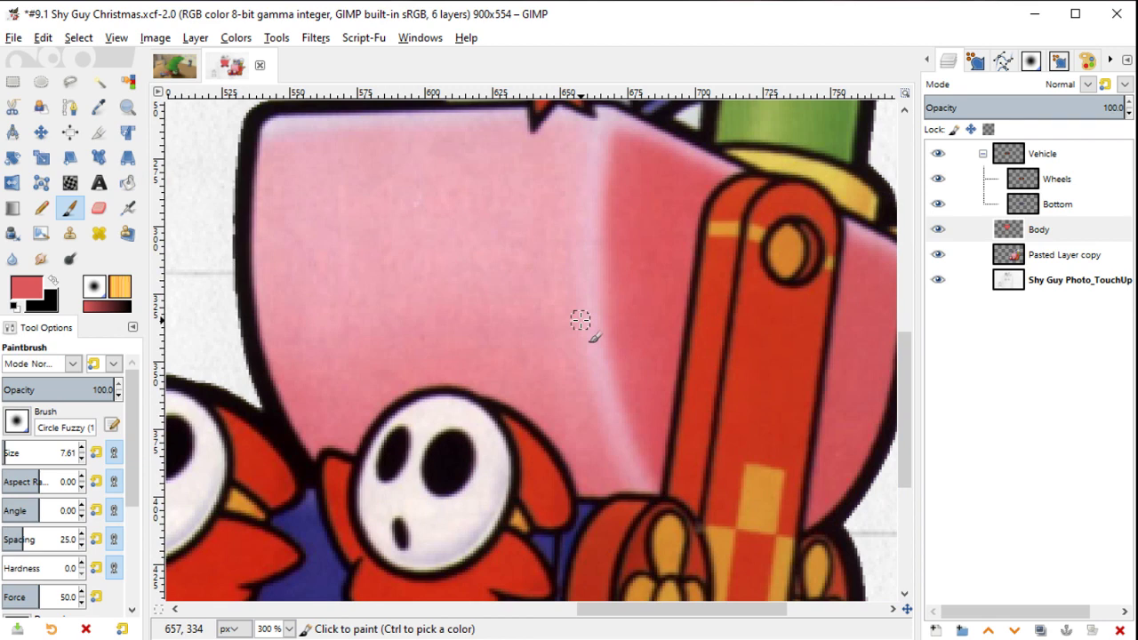
key("o")
left_click(587, 317)
scroll(726, 377, "left", 6)
scroll(587, 361, "up", 4)
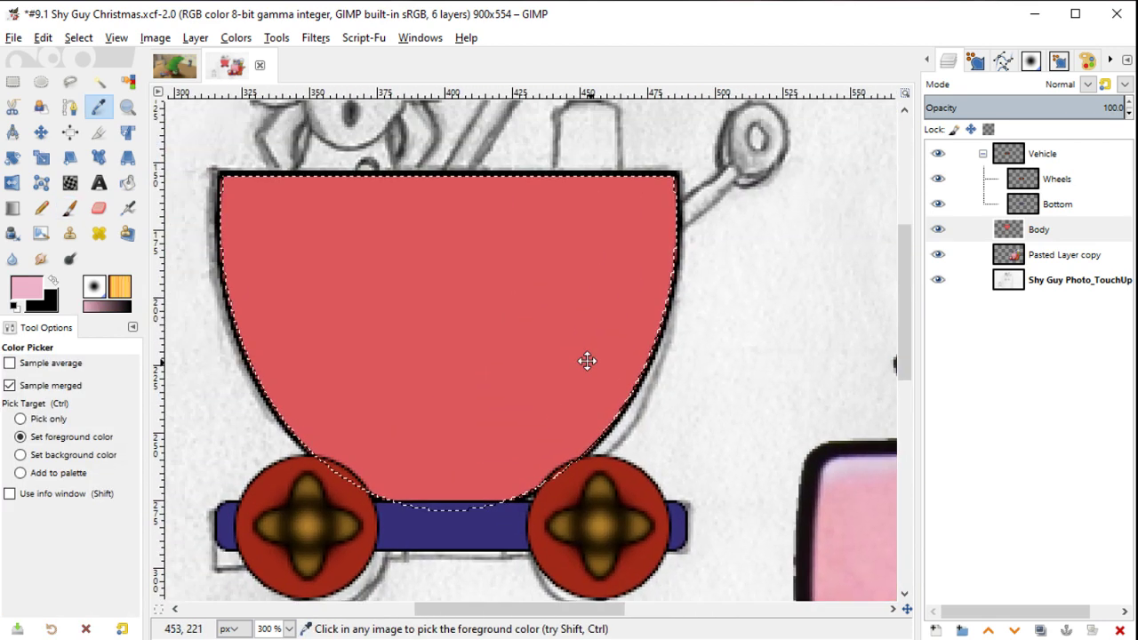
key("y")
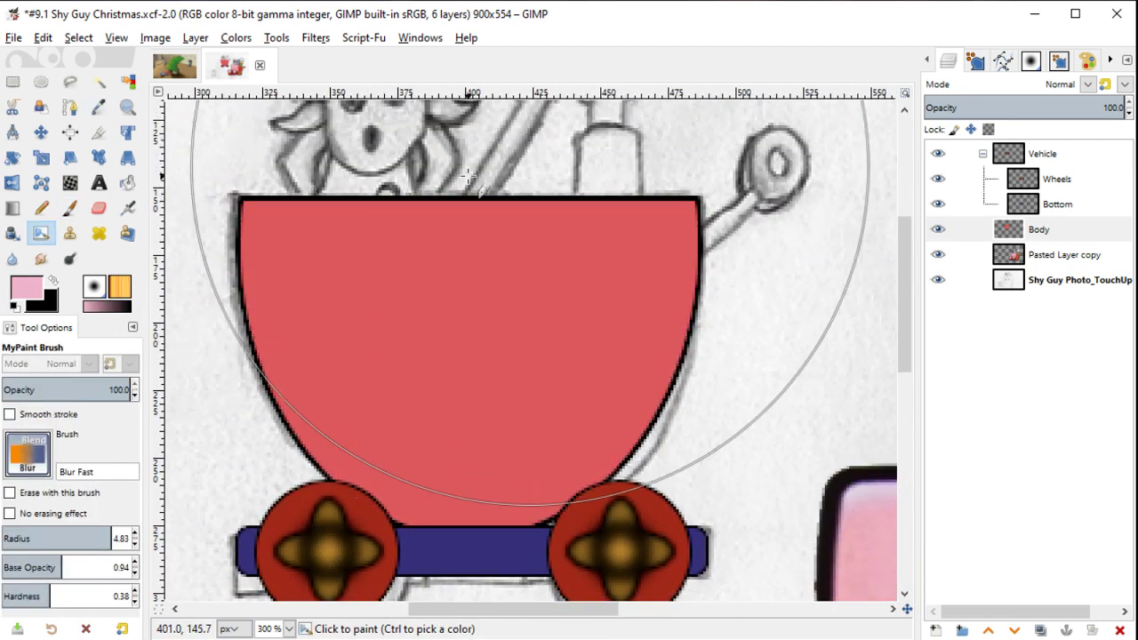
left_click(41, 450)
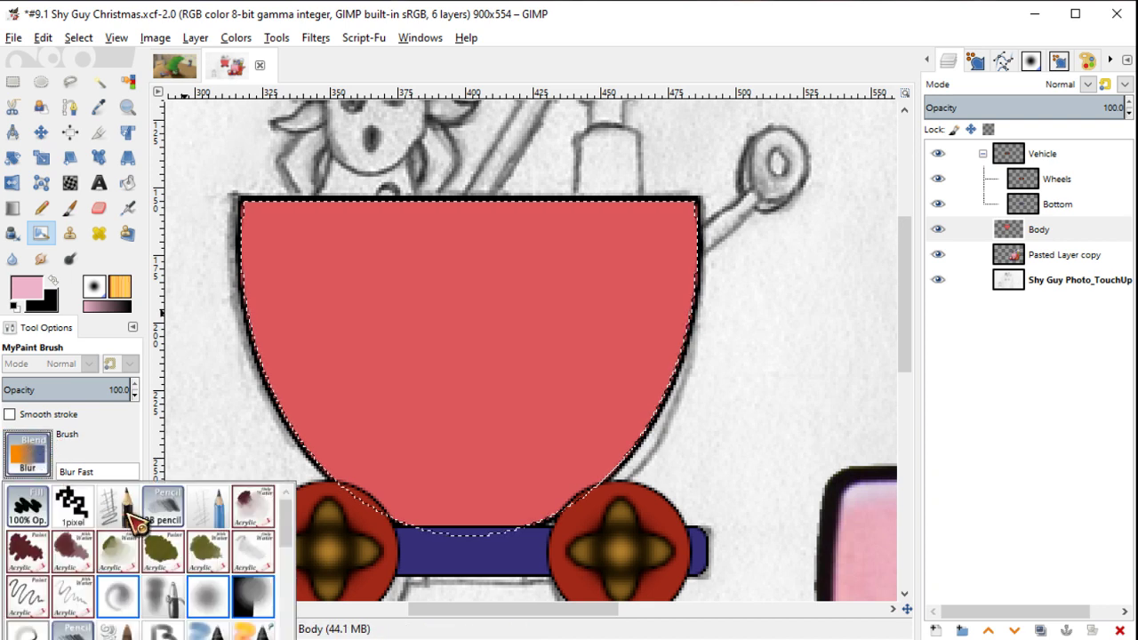
left_click(124, 587)
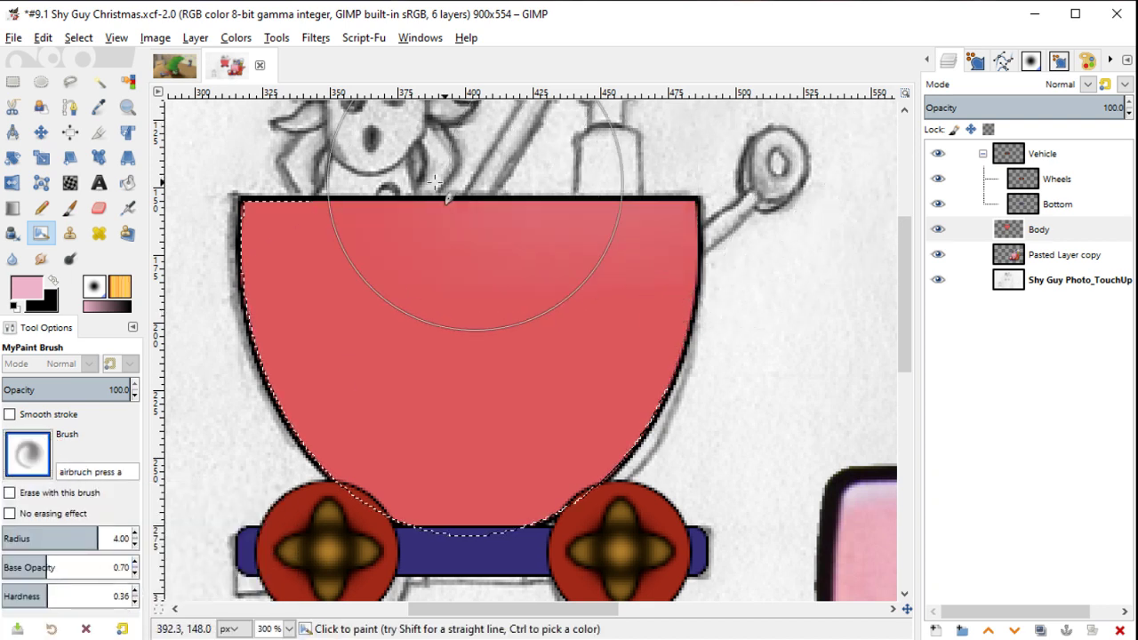
mouse_move(447, 197)
left_mouse_down()
mouse_move(318, 543)
mouse_move(303, 169)
mouse_move(158, 234)
mouse_move(482, 229)
mouse_move(753, 204)
mouse_move(750, 299)
mouse_move(664, 346)
left_mouse_up()
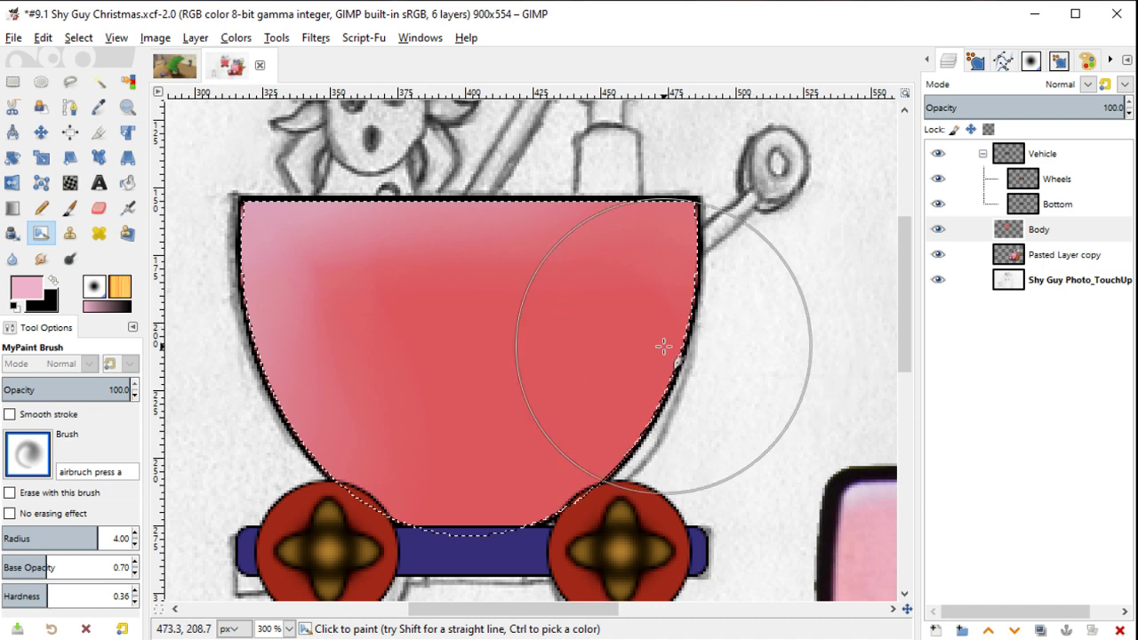
Step: Try dark shading along the body's lower right edge, undo it, and re-zoom on the cart
key("x")
mouse_move(708, 412)
left_mouse_down()
mouse_move(570, 594)
mouse_move(610, 590)
mouse_move(780, 472)
mouse_move(762, 472)
mouse_move(729, 433)
mouse_move(732, 468)
left_mouse_up()
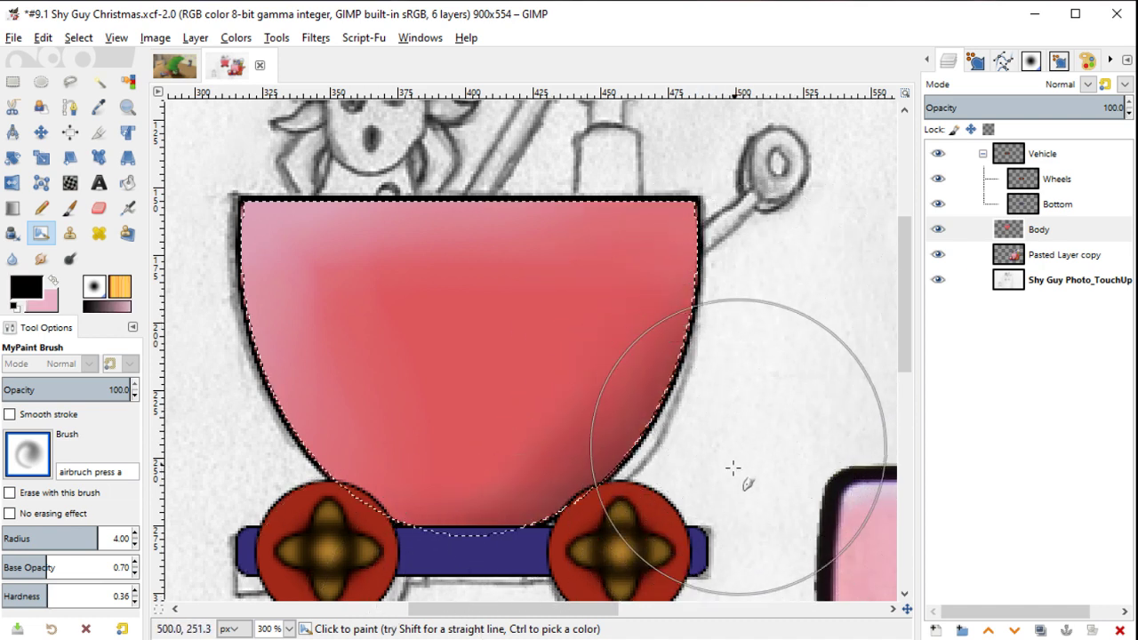
key("ctrl+z")
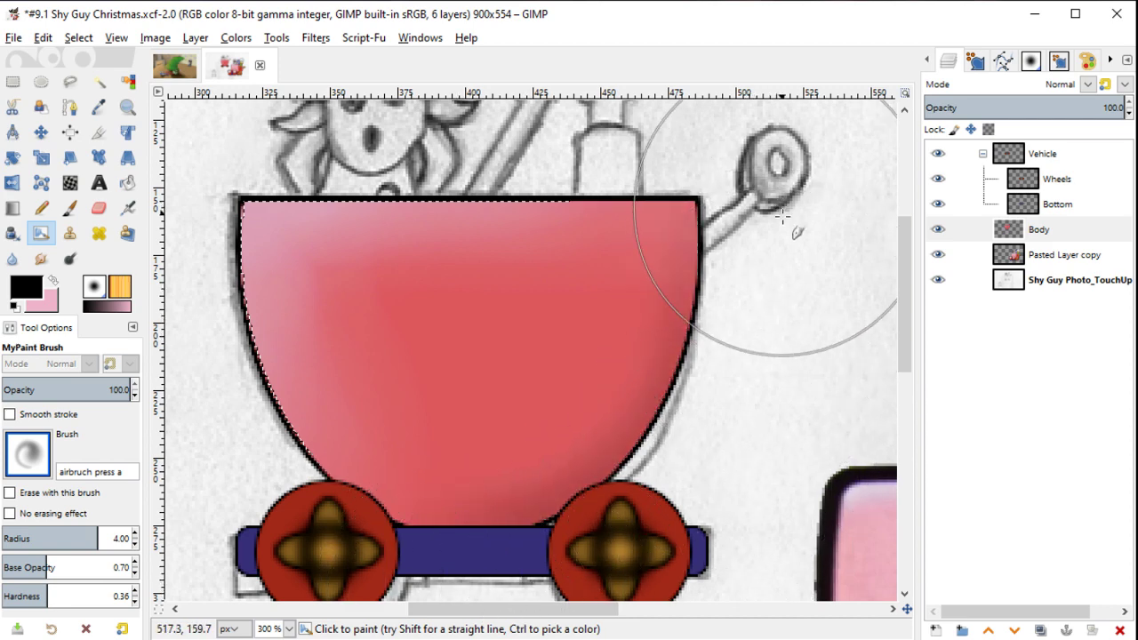
key("1")
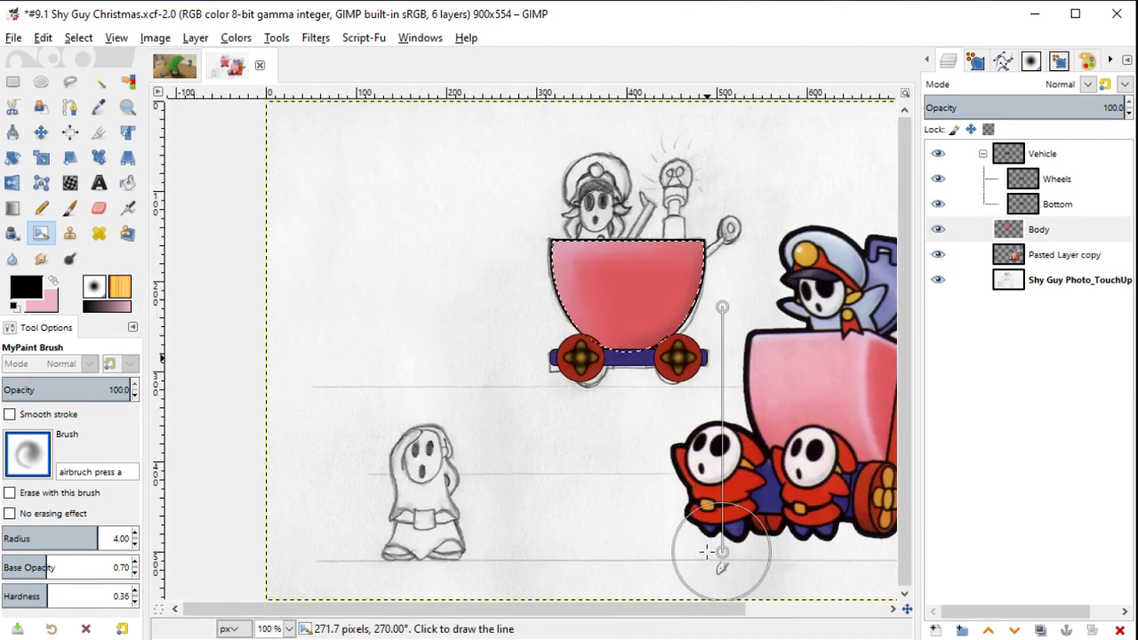
scroll(540, 368, "up", 2)
key("2")
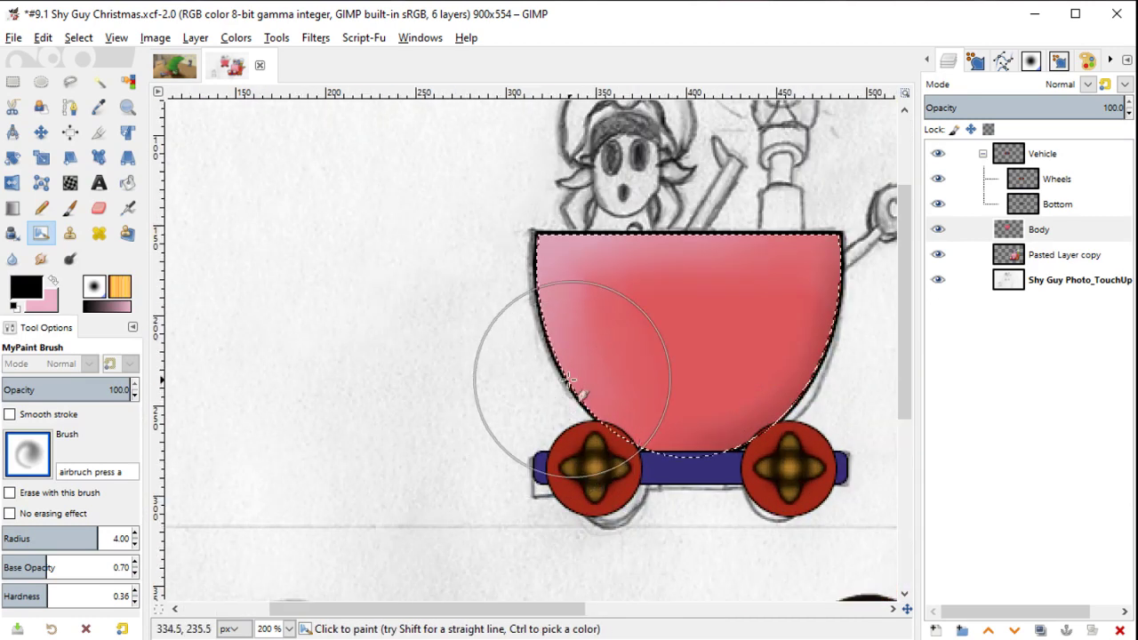
scroll(569, 381, "right", 5)
Step: Switch to the Blur Fast brush and reframe the view at 150% around the cart
left_click(27, 454)
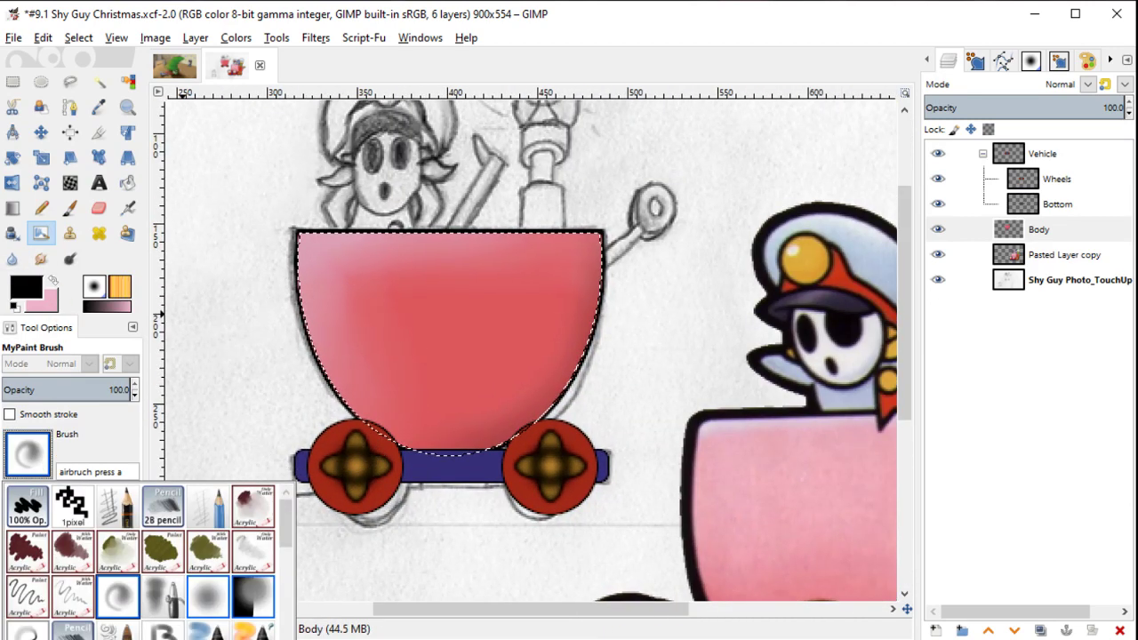
left_click(253, 630)
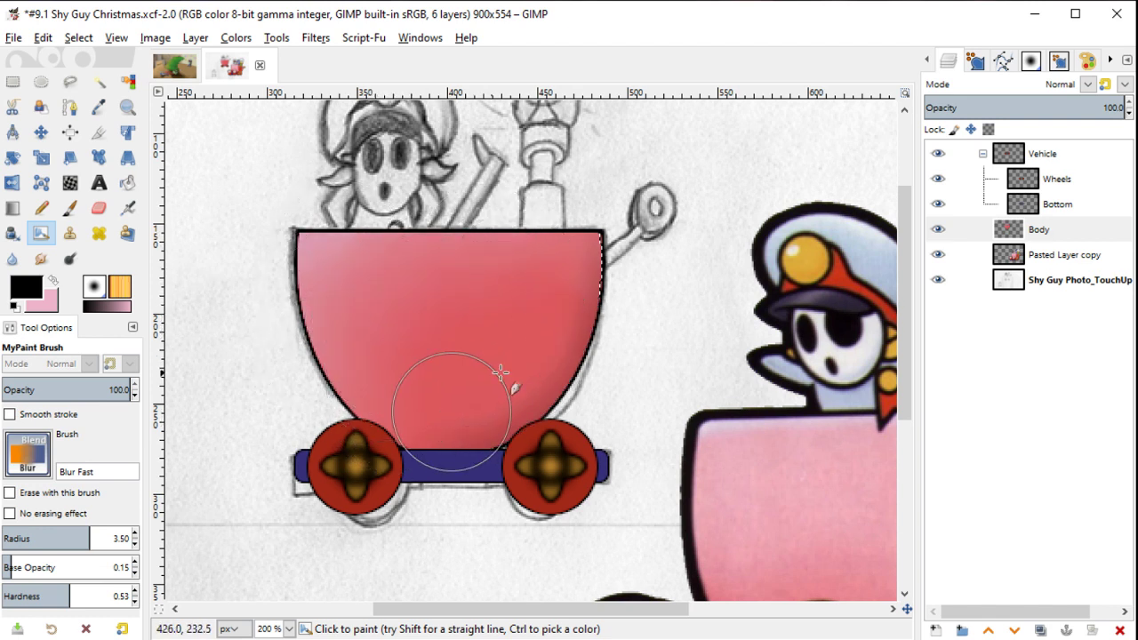
left_click_drag(650, 406, 685, 492)
key("minus")
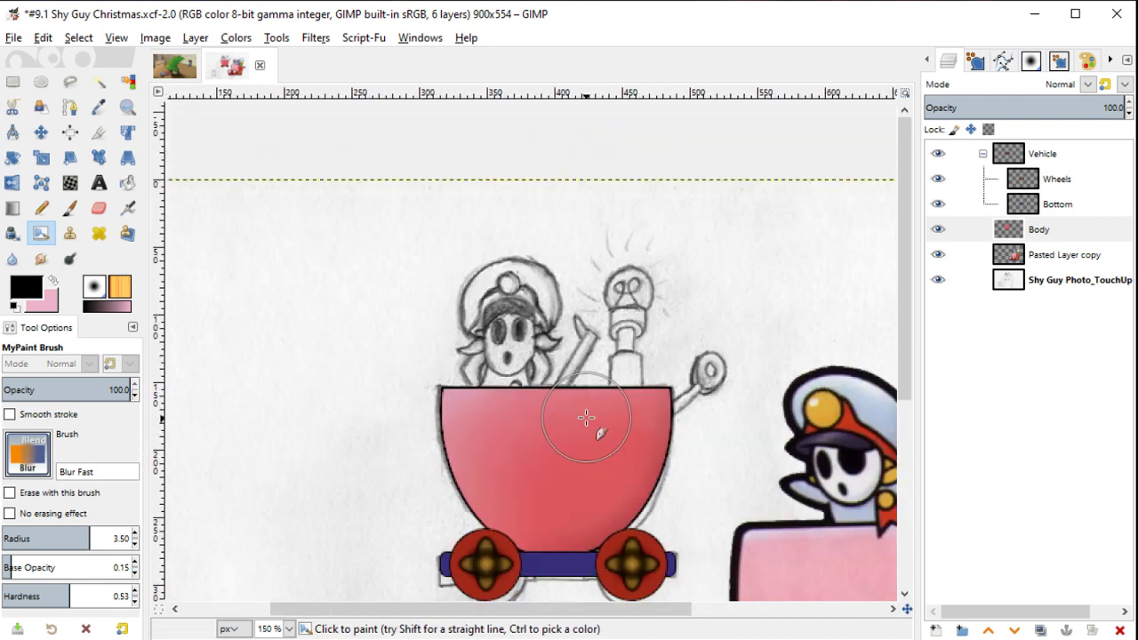
left_click_drag(520, 414, 483, 406)
Step: Move the Body layer into the Vehicle group
key("o")
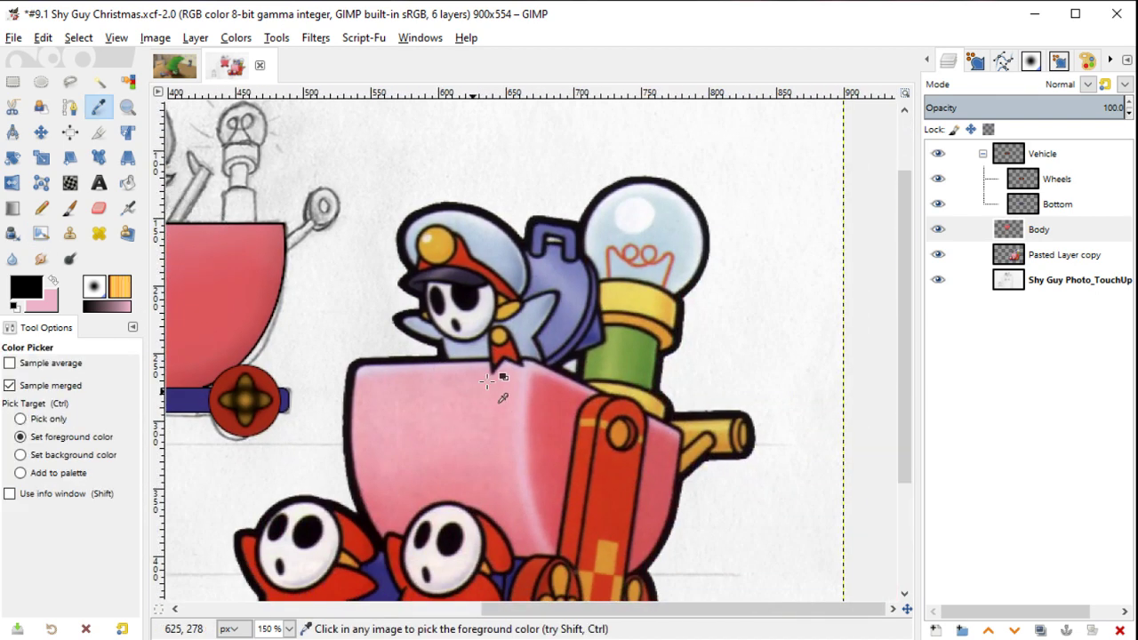
key("minus")
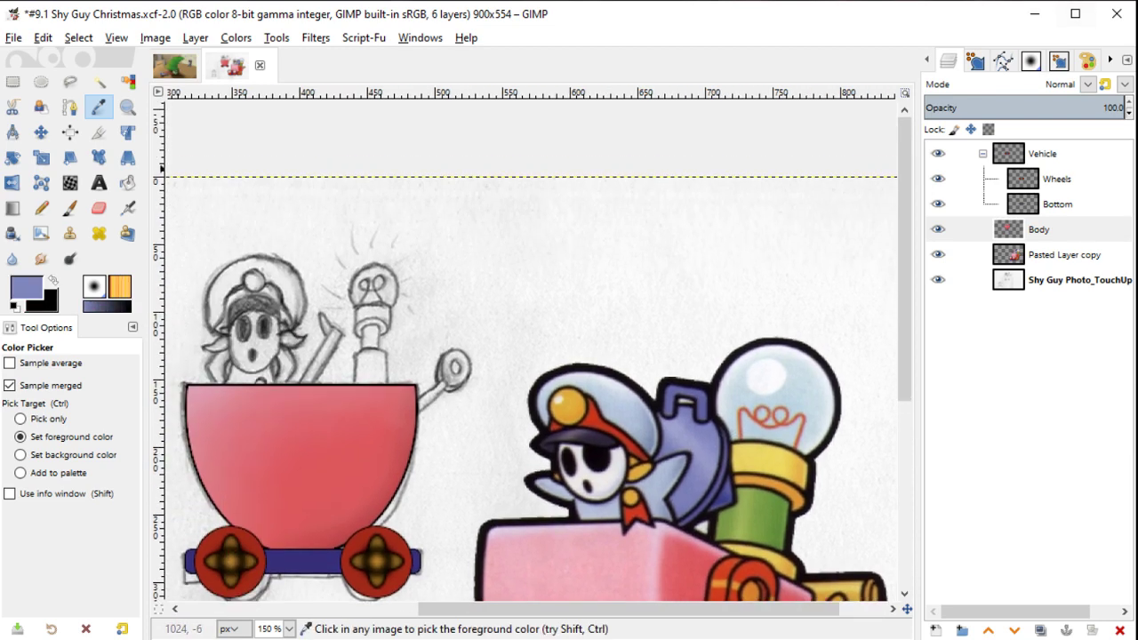
scroll(561, 223, "up", 1)
key("plus")
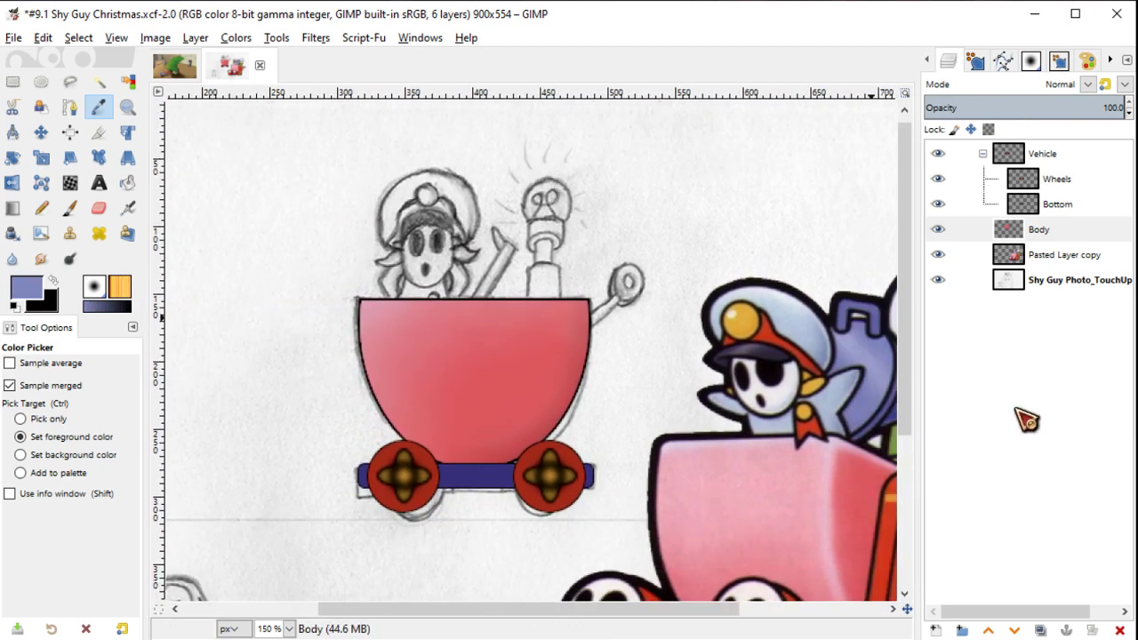
left_click_drag(1092, 240, 1091, 230)
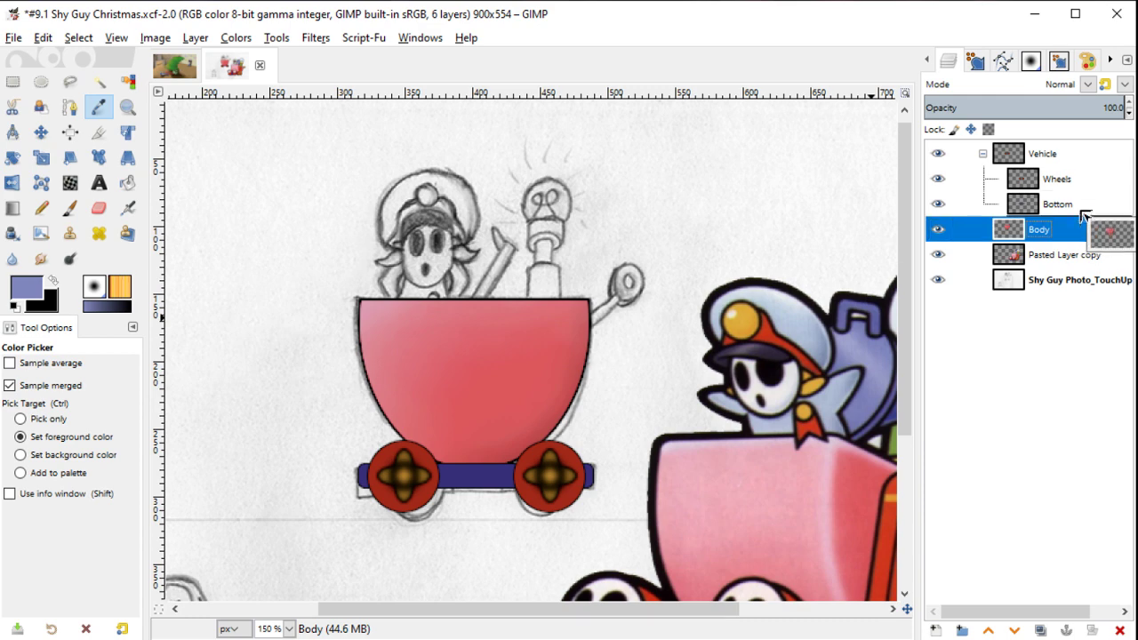
Step: Add a new empty Lid layer above Body in the Vehicle group
left_click(935, 631)
type("Lid")
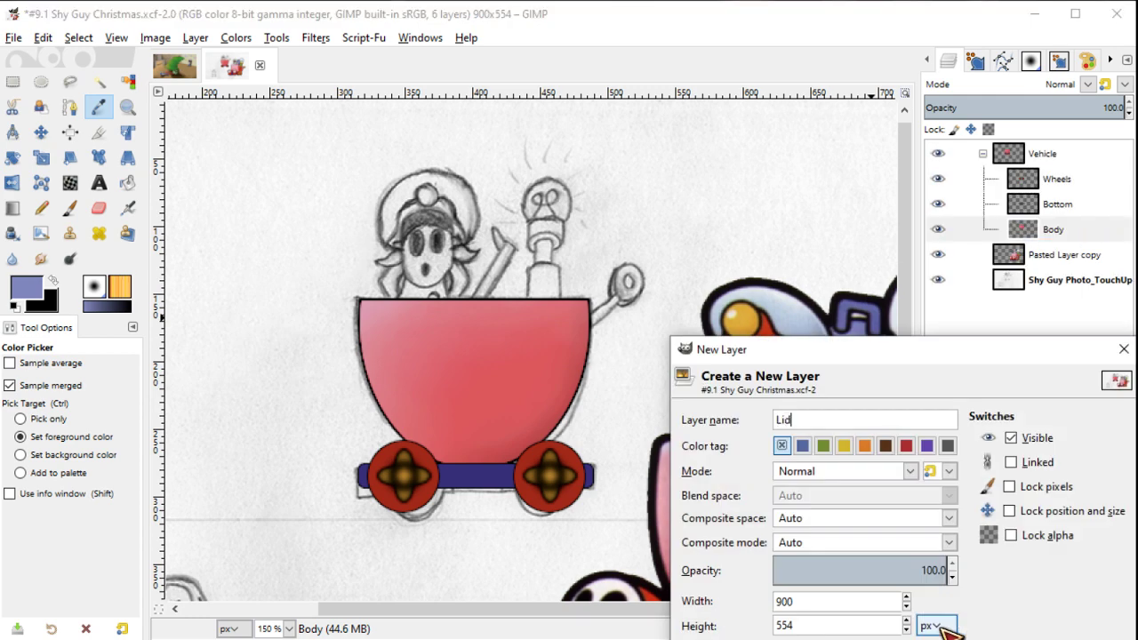
key("Return")
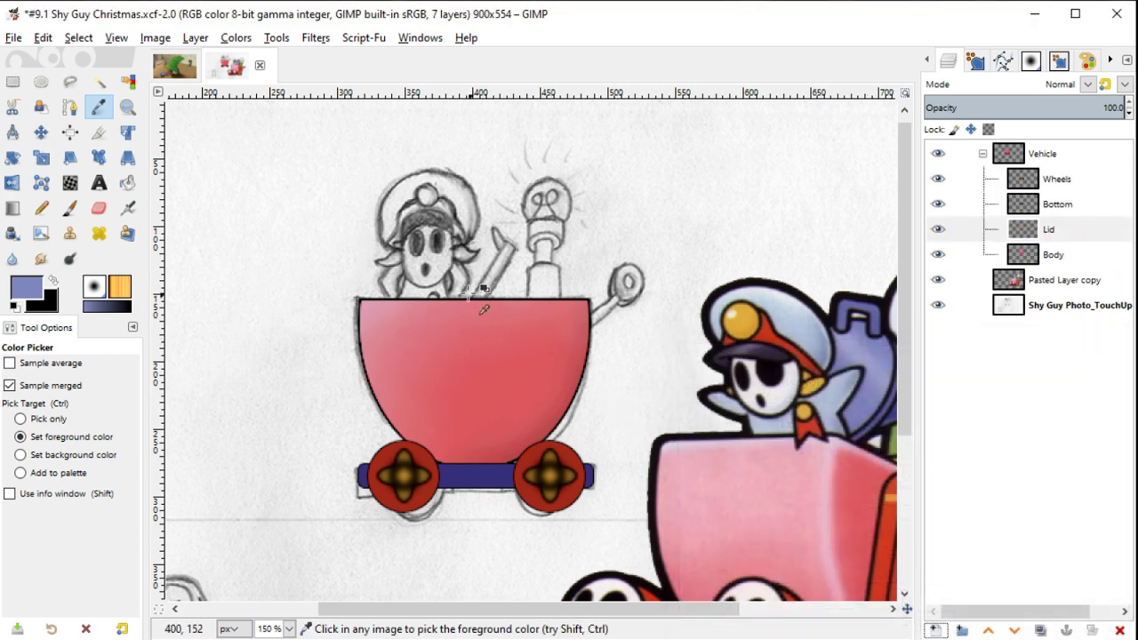
scroll(480, 289, "up", 2)
scroll(480, 289, "up", 2)
Step: Free-select the lever outline from the body's top edge to its tip
key("k")
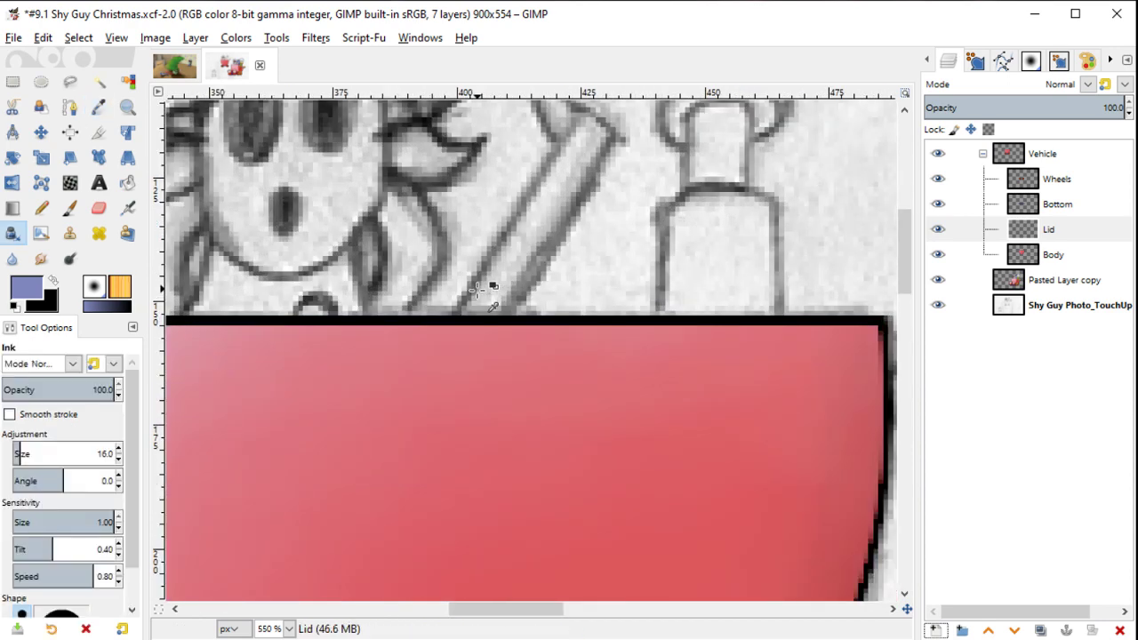
key("f")
left_click(452, 319)
scroll(472, 294, "up", 3)
scroll(472, 293, "right", 2)
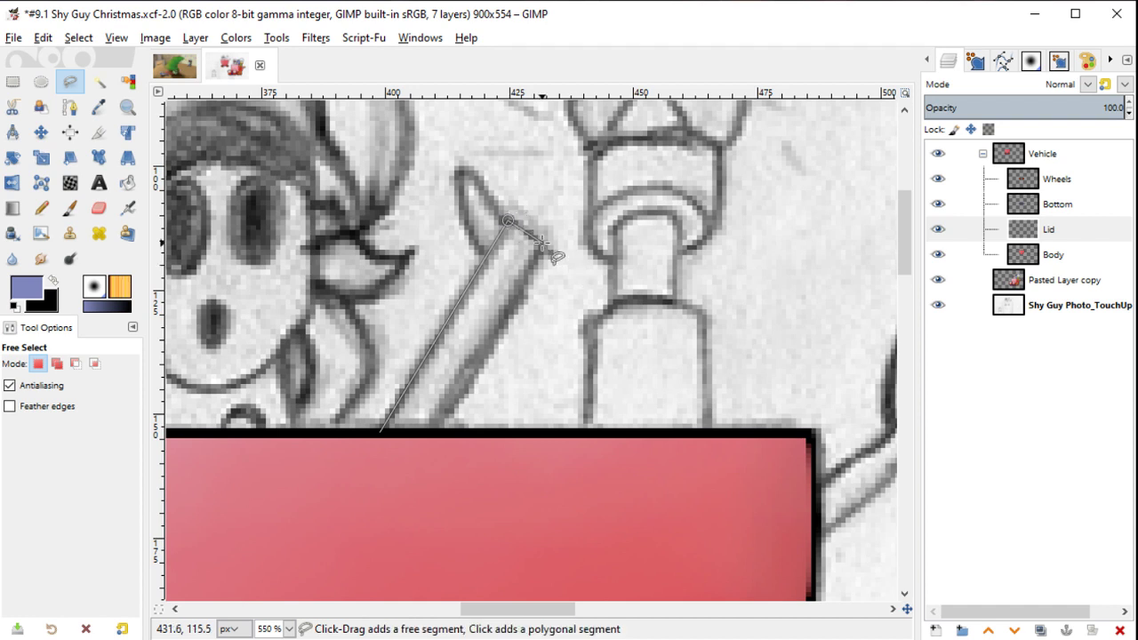
left_click(541, 241)
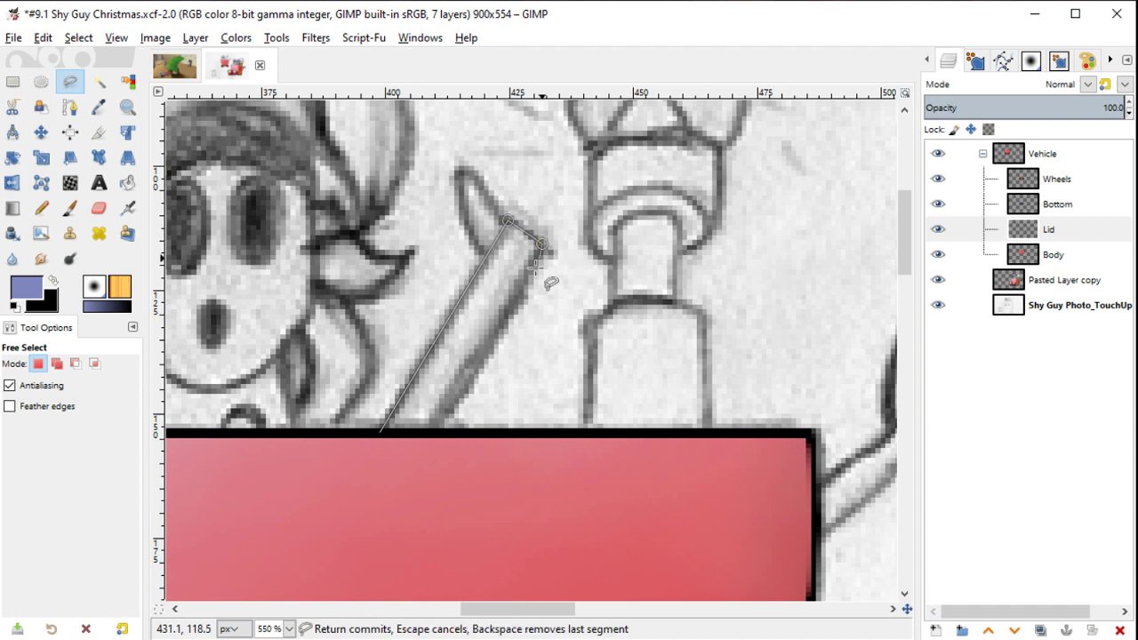
left_click(437, 433)
key("Return")
Step: Fill the lever black, shrink the selection 2 px, and fill its interior blue
key("shift+b")
key("x")
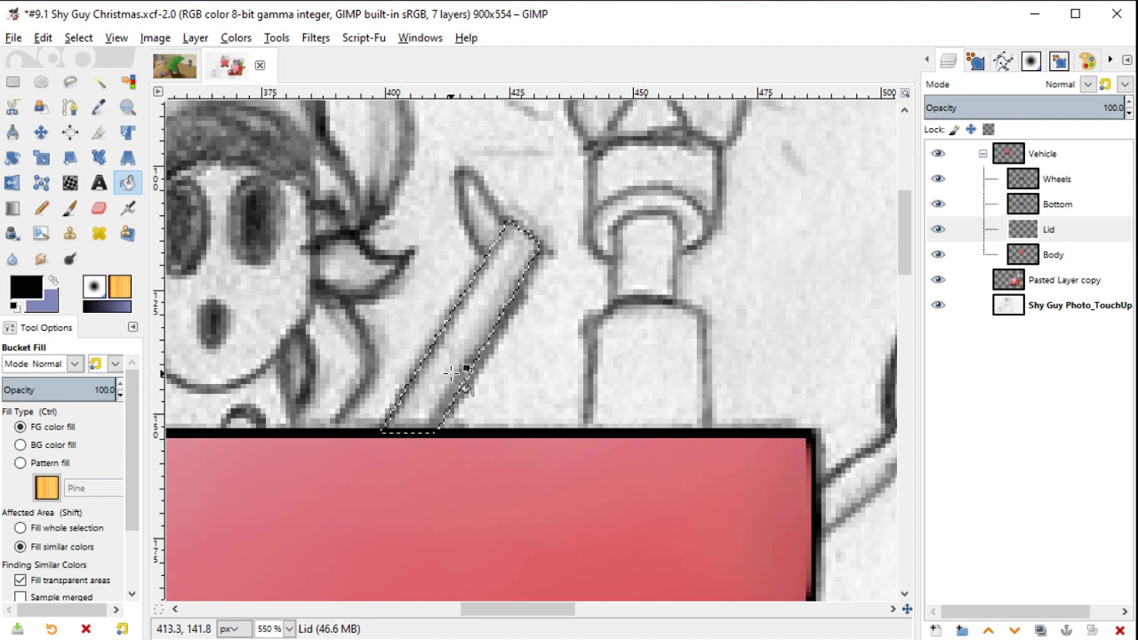
left_click(455, 374)
right_click(579, 187)
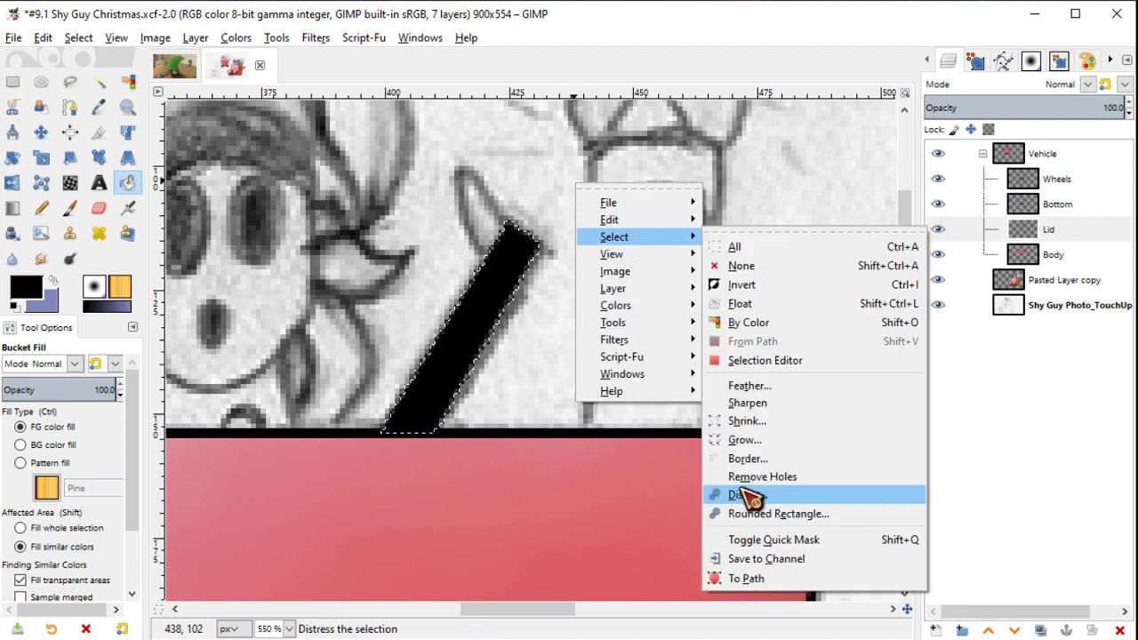
left_click(747, 420)
key("Return")
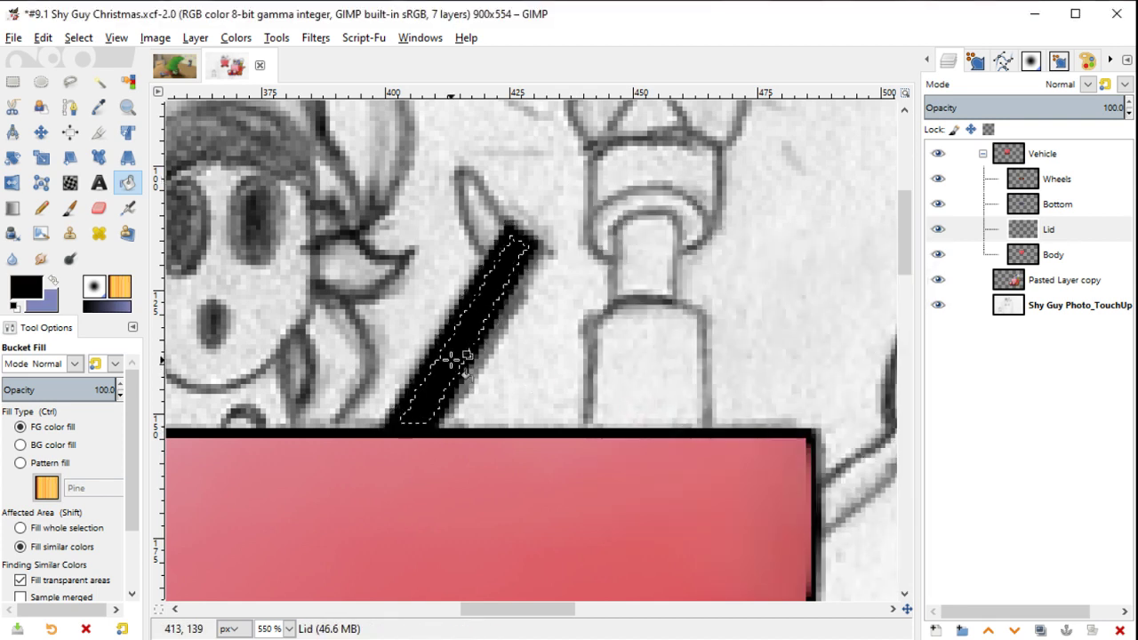
key("x")
left_click(456, 360)
key("ctrl+shift+a")
Step: Free-select the lever's pointed tip
scroll(583, 253, "up", 1)
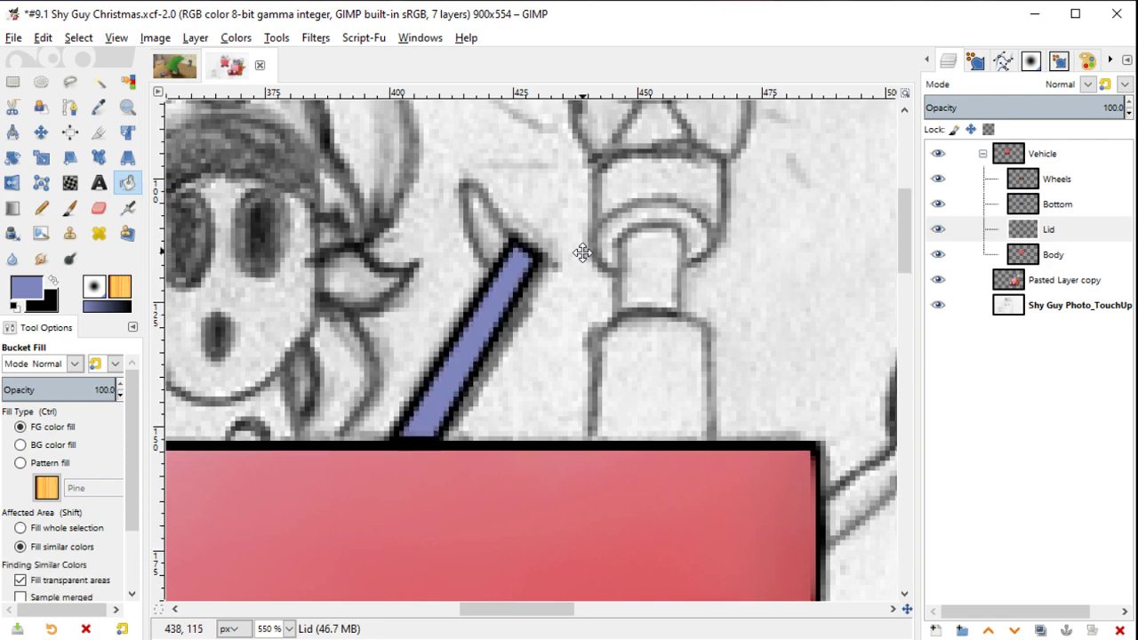
left_click_drag(582, 253, 630, 387)
scroll(555, 351, "up", 1)
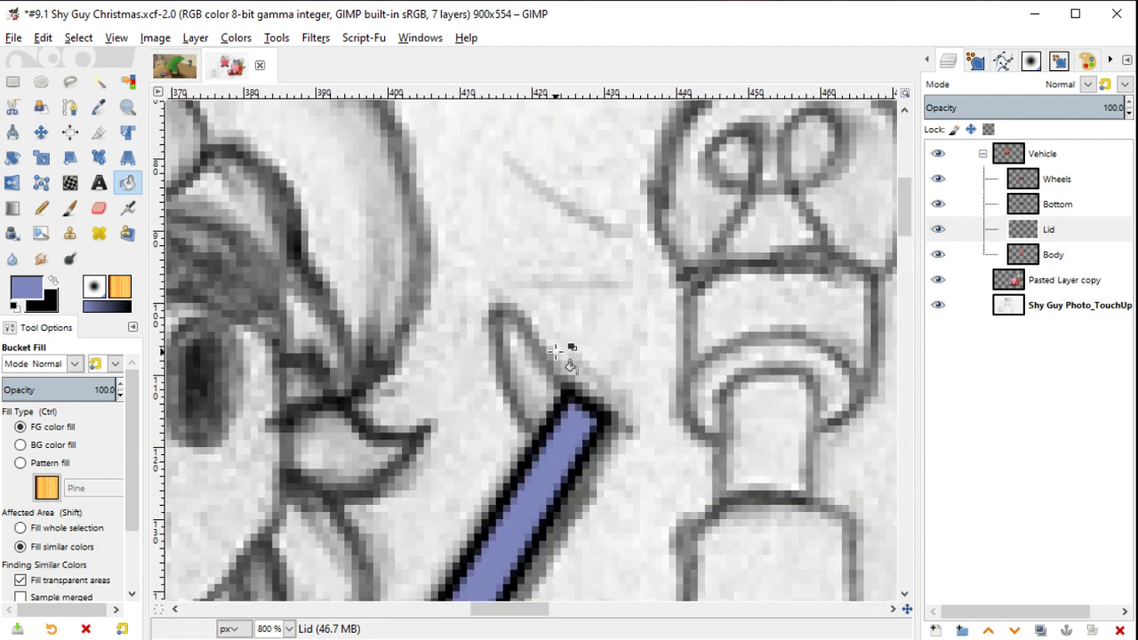
key("f")
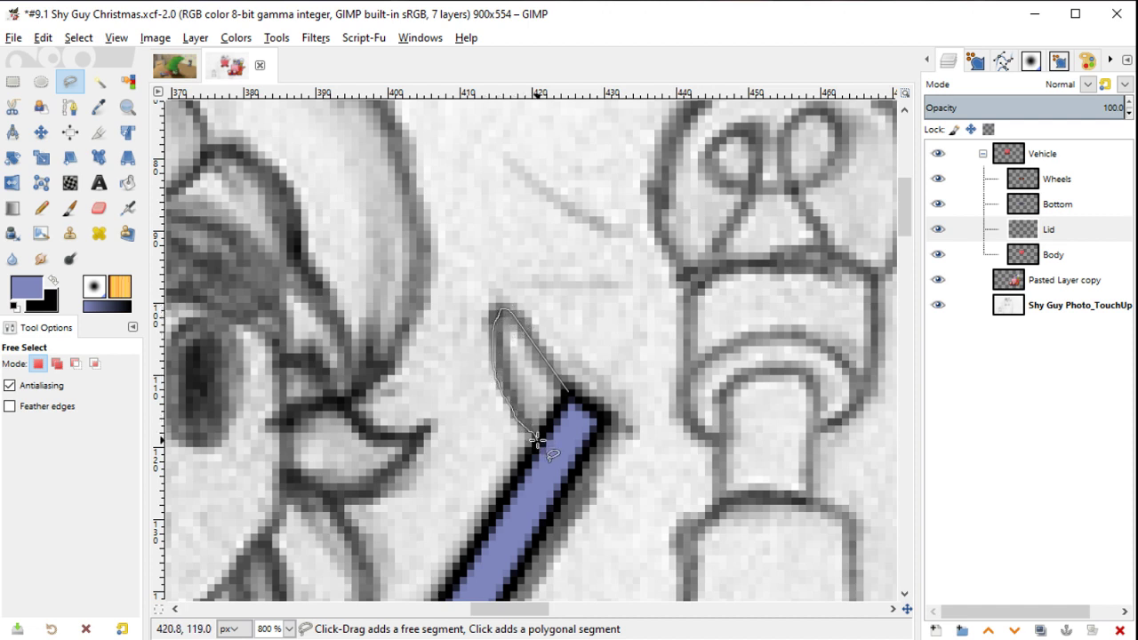
key("Return")
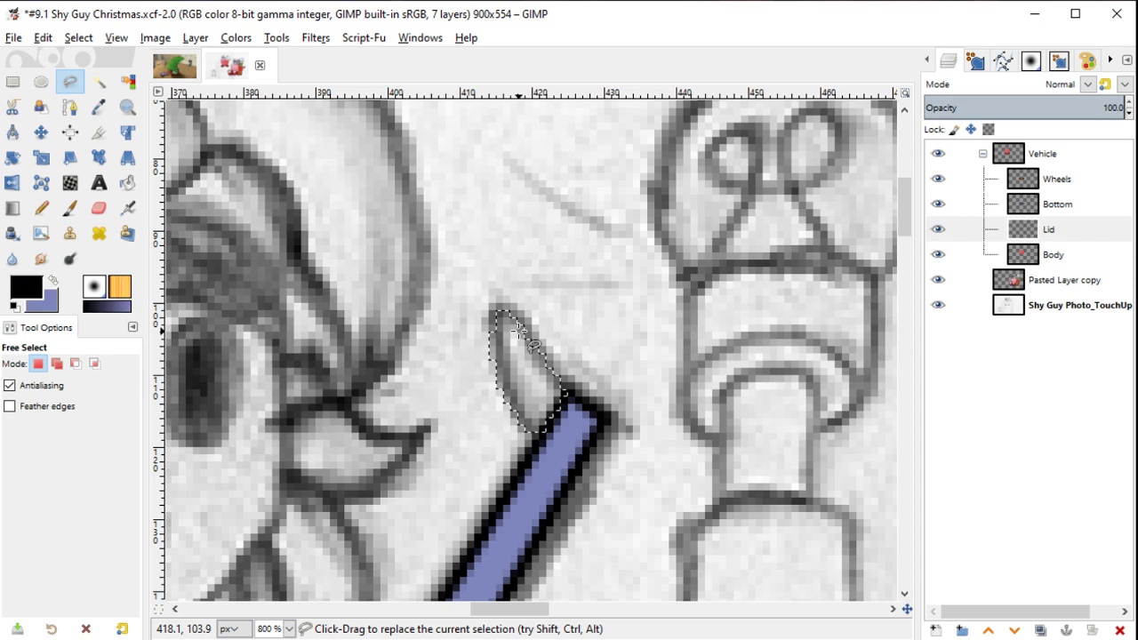
key("shift")
Step: Fill the tip black, shrink its selection 2 px, and set blue as the colour for its interior
key("shift+b")
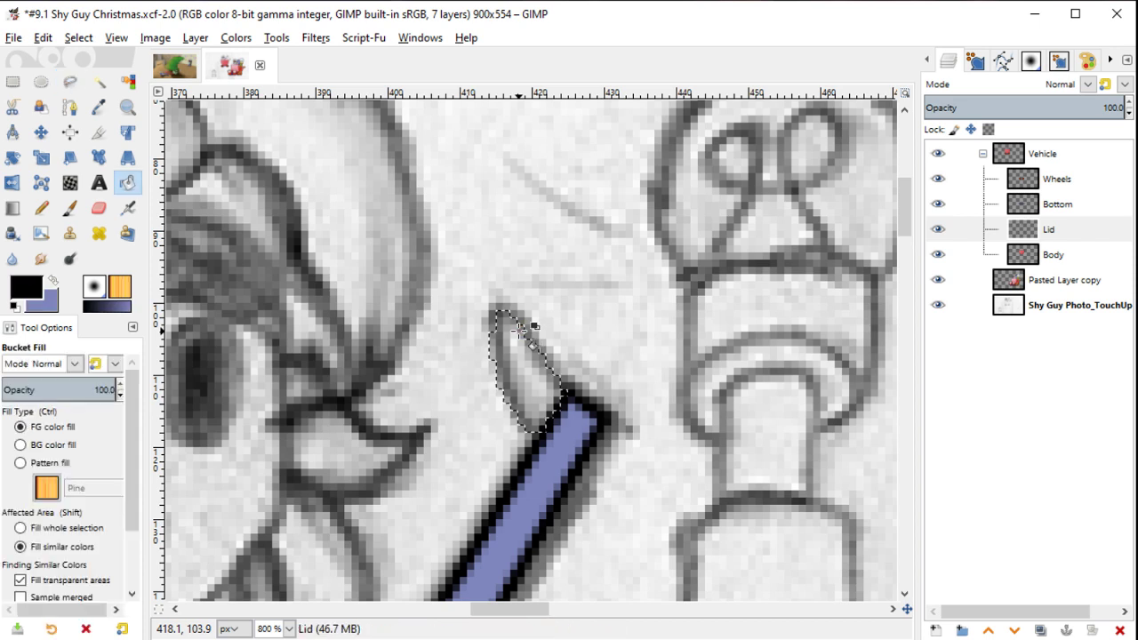
left_click(520, 331, "shift")
right_click(520, 332)
mouse_move(559, 387)
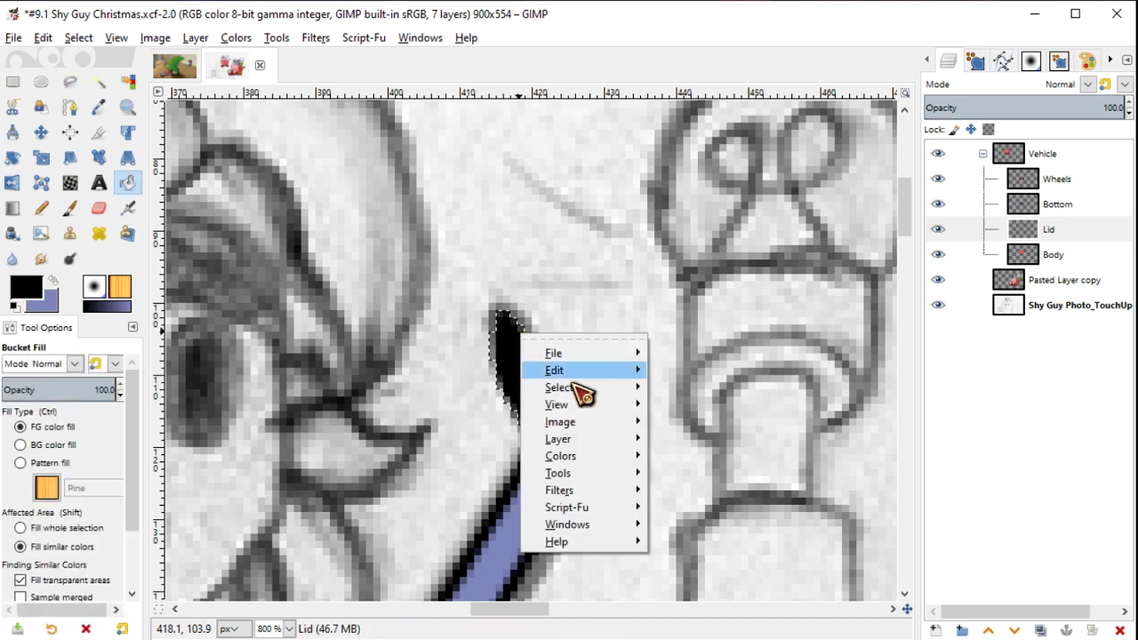
left_click(712, 576)
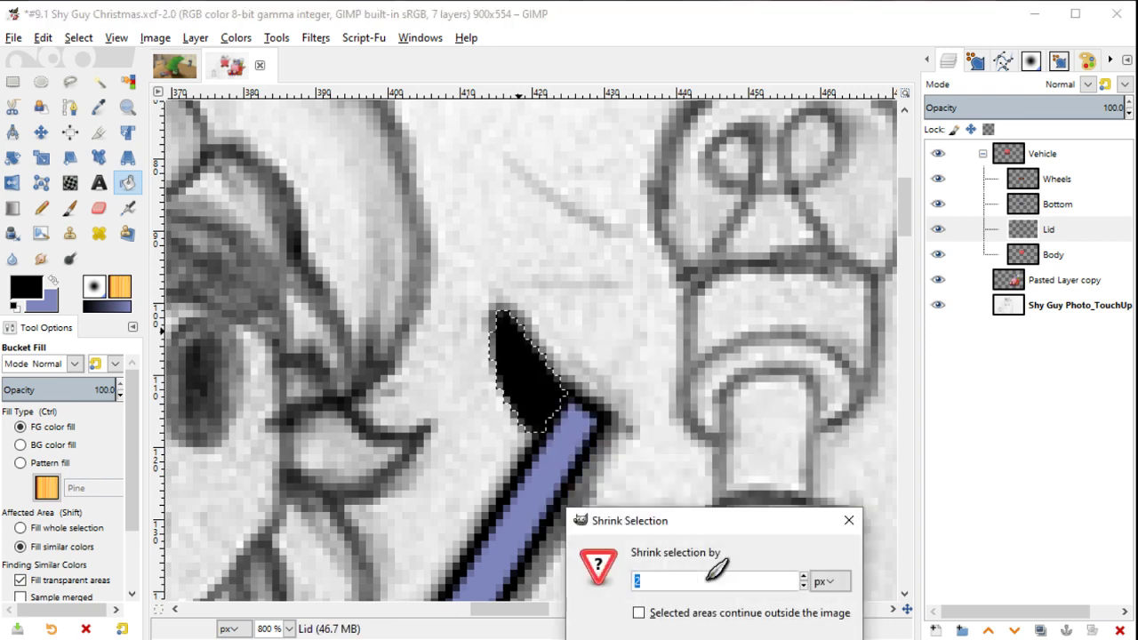
key("Return")
key("x")
scroll(531, 378, "down", 1)
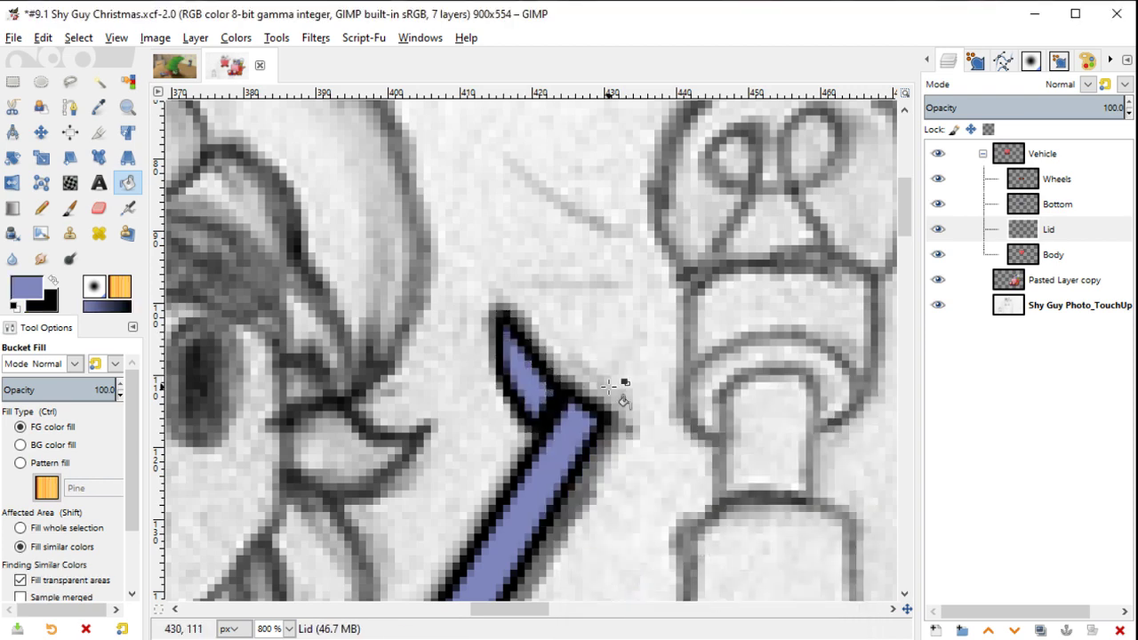
scroll(622, 386, "down", 1)
scroll(610, 389, "down", 1)
scroll(610, 384, "down", 1)
scroll(608, 385, "up", 1)
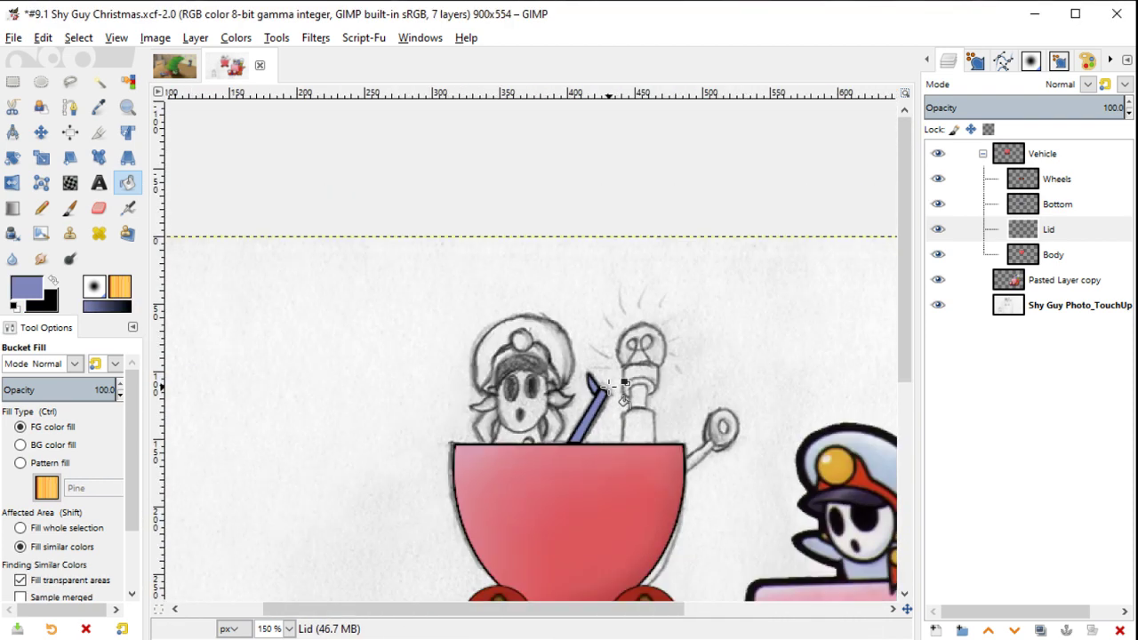
scroll(608, 384, "up", 1)
scroll(608, 384, "up", 1)
key("x")
key("y")
scroll(608, 386, "down", 2)
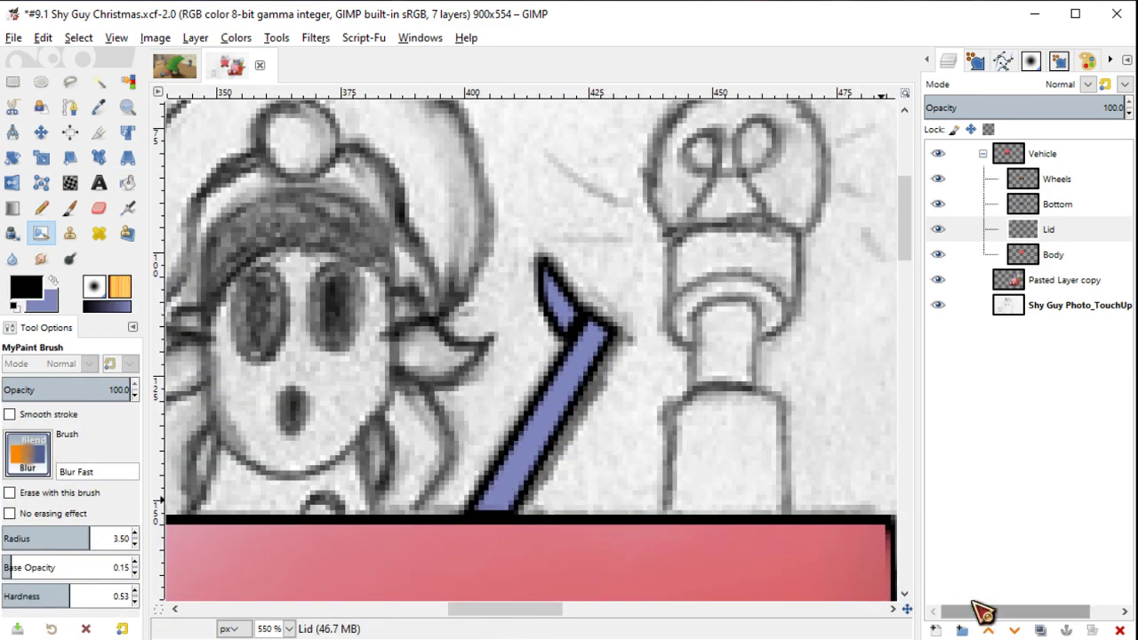
Step: Select the lever's shape from the Lid layer and choose an airbrush brush at radius 2.70
right_click(1034, 233)
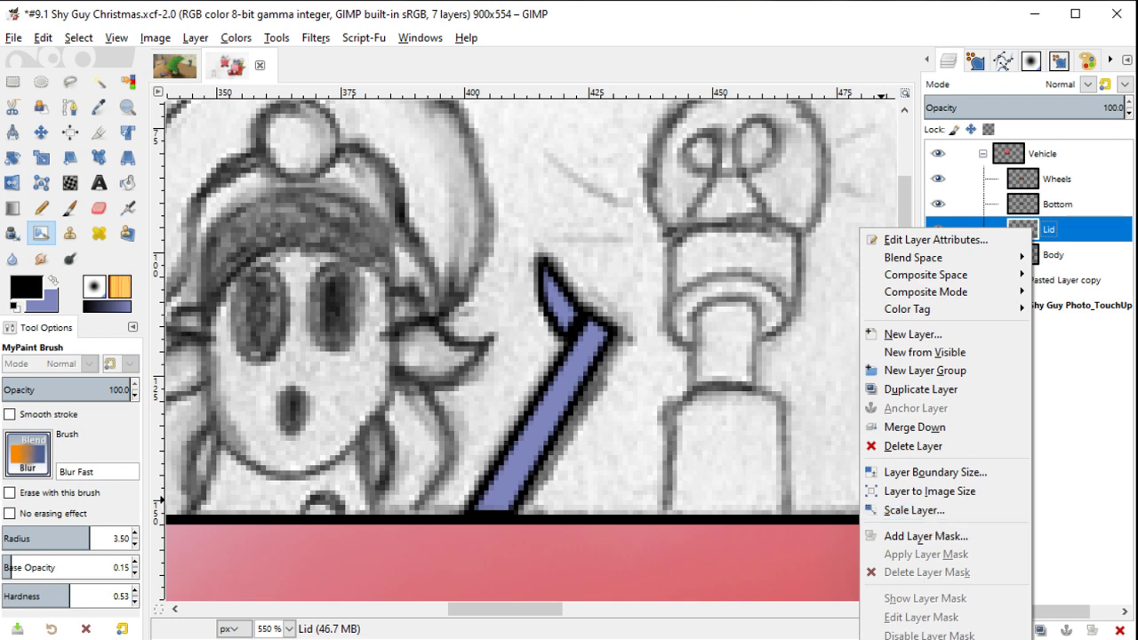
left_click(821, 533)
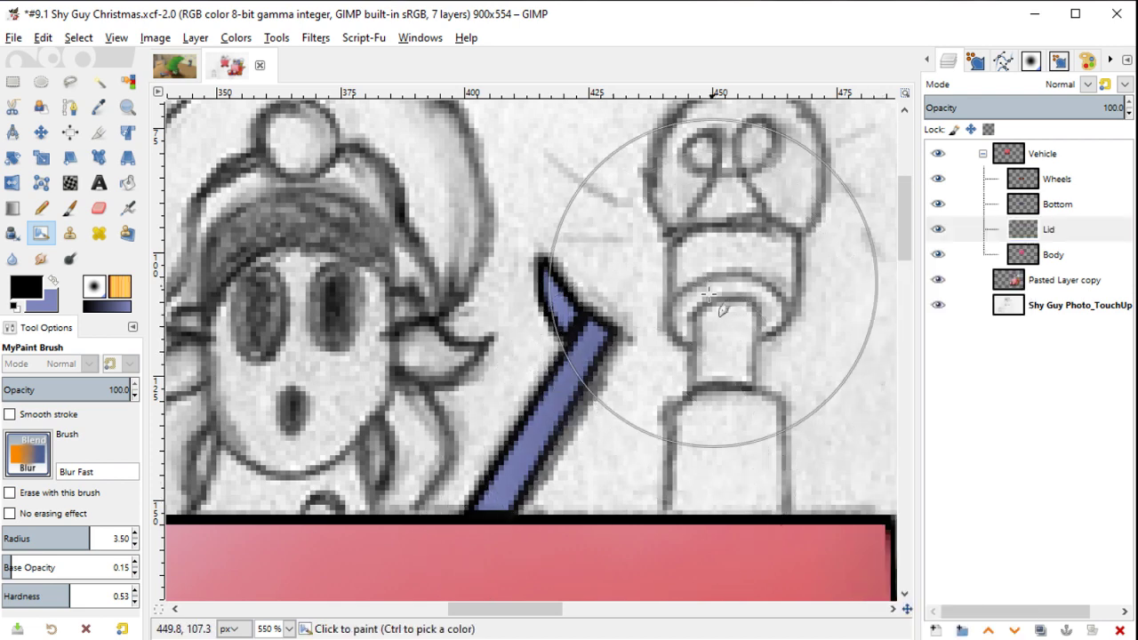
key("ctrl+alt+a")
left_click(27, 456)
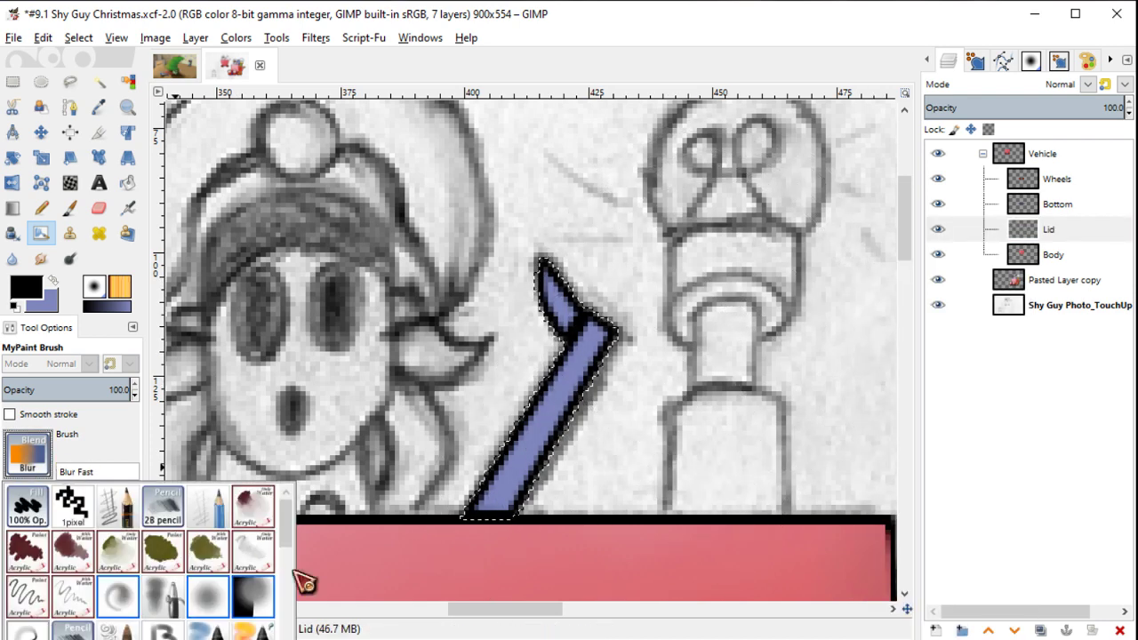
left_click(163, 627)
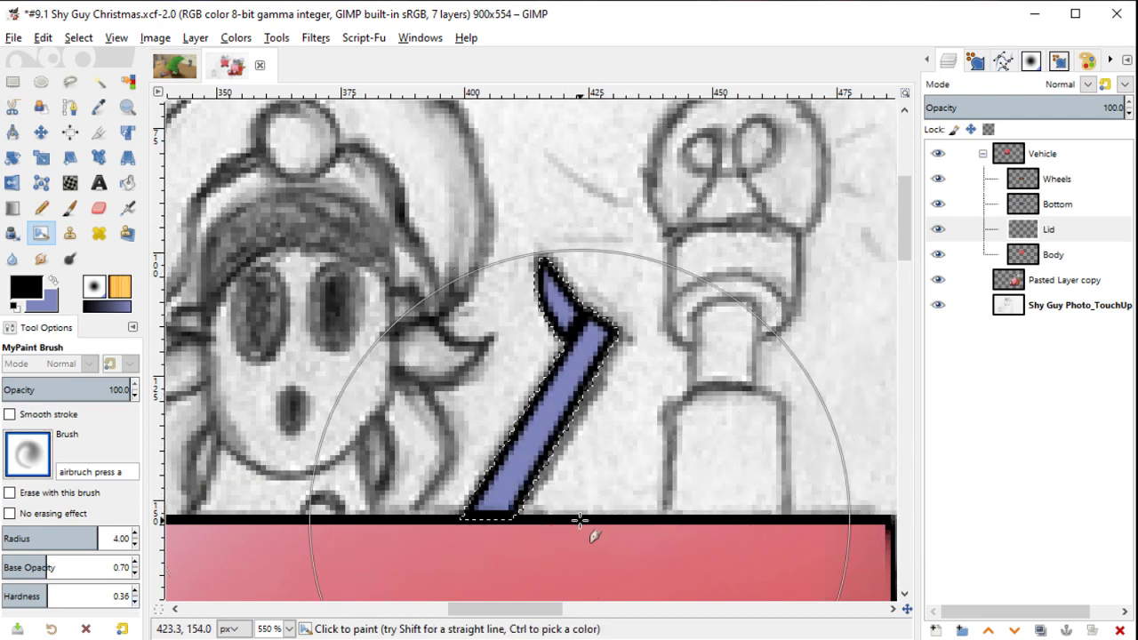
key("bracketleft")
key("bracketleft")
key("bracketleft")
key("bracketleft")
key("ctrl+shift+a")
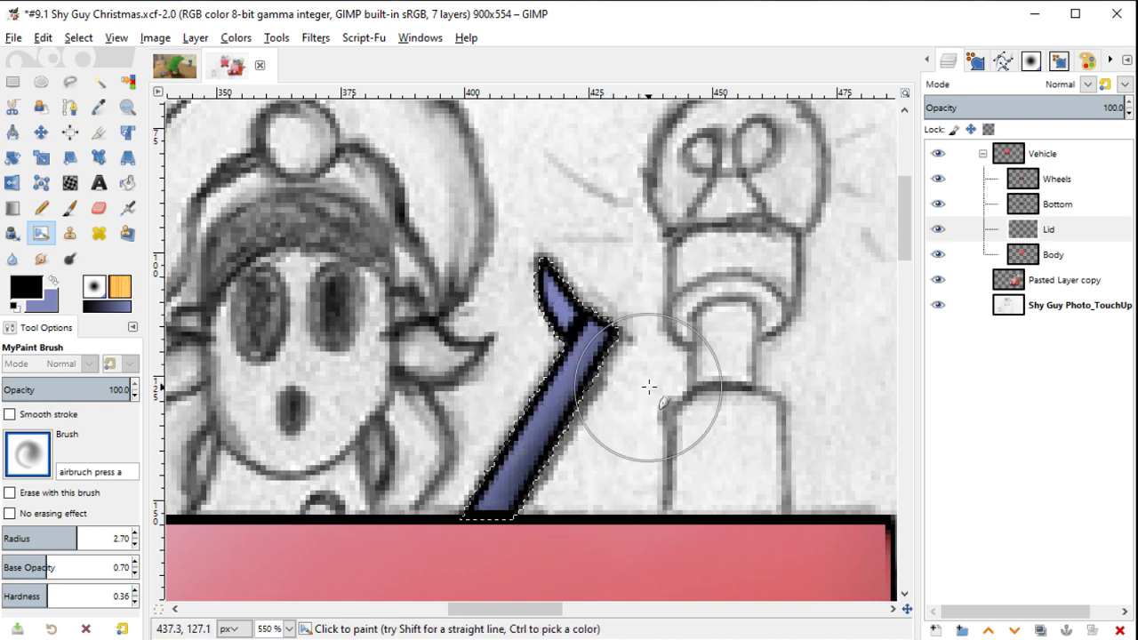
Step: Set a lighter blue foreground and airbrush a light tint onto the lever's pointed tip
key("x")
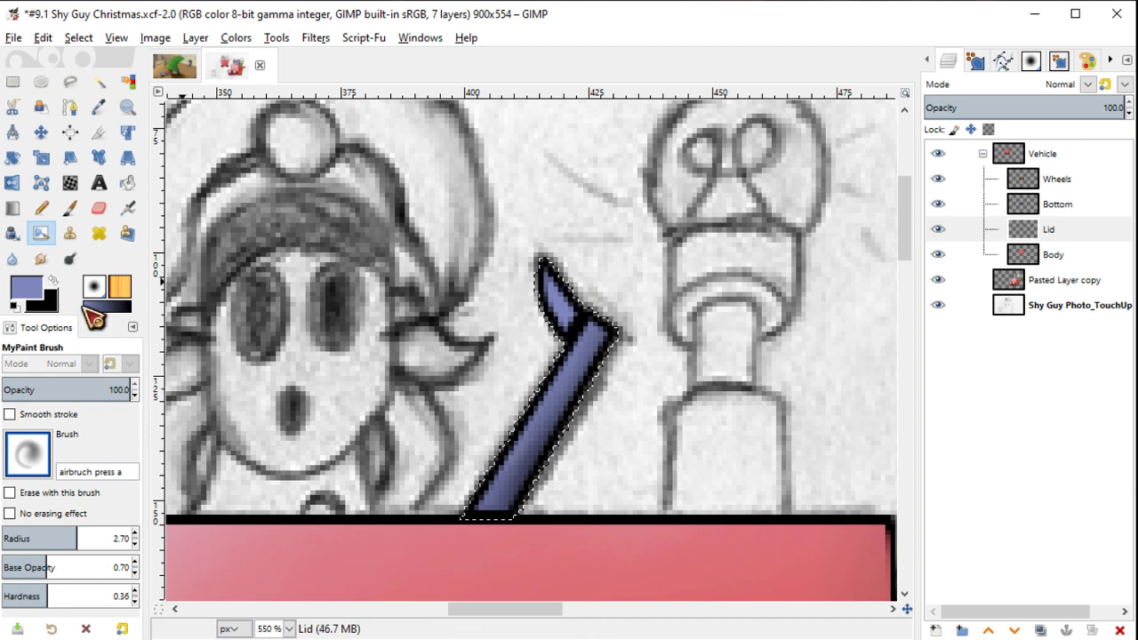
left_click(40, 302)
key("Escape")
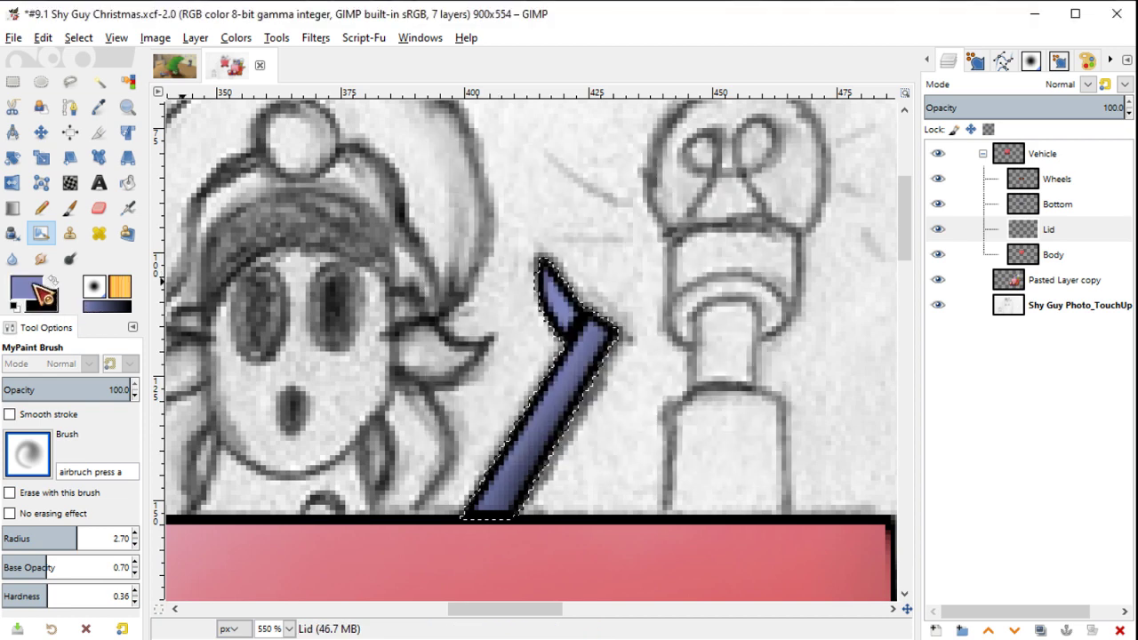
left_click(38, 288)
left_click(491, 249)
left_click(653, 449)
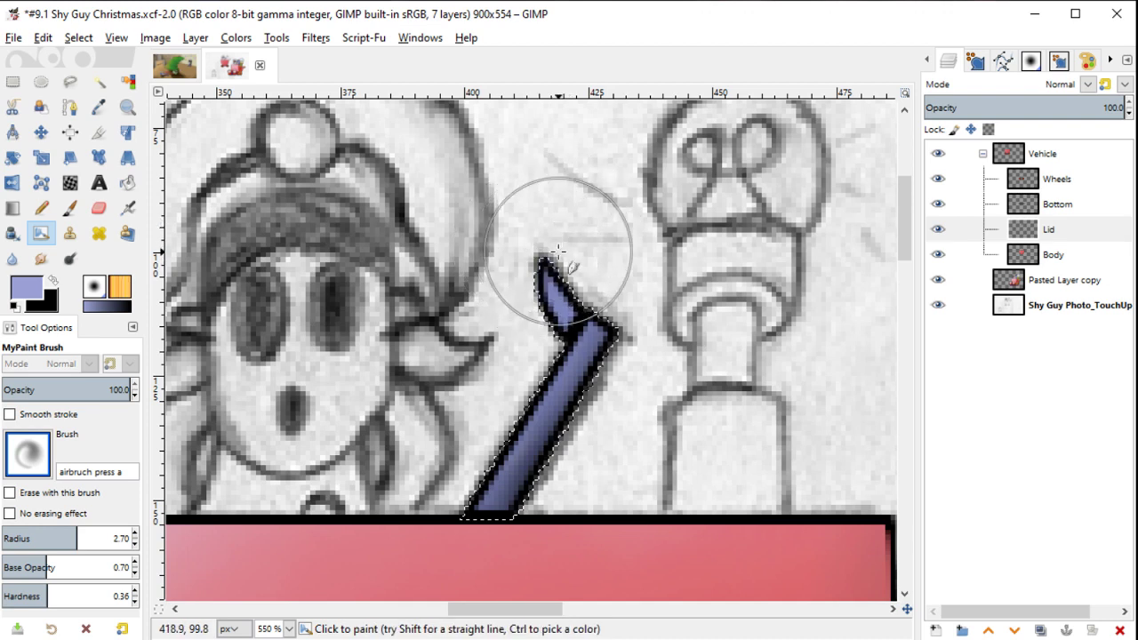
left_click_drag(559, 254, 561, 296)
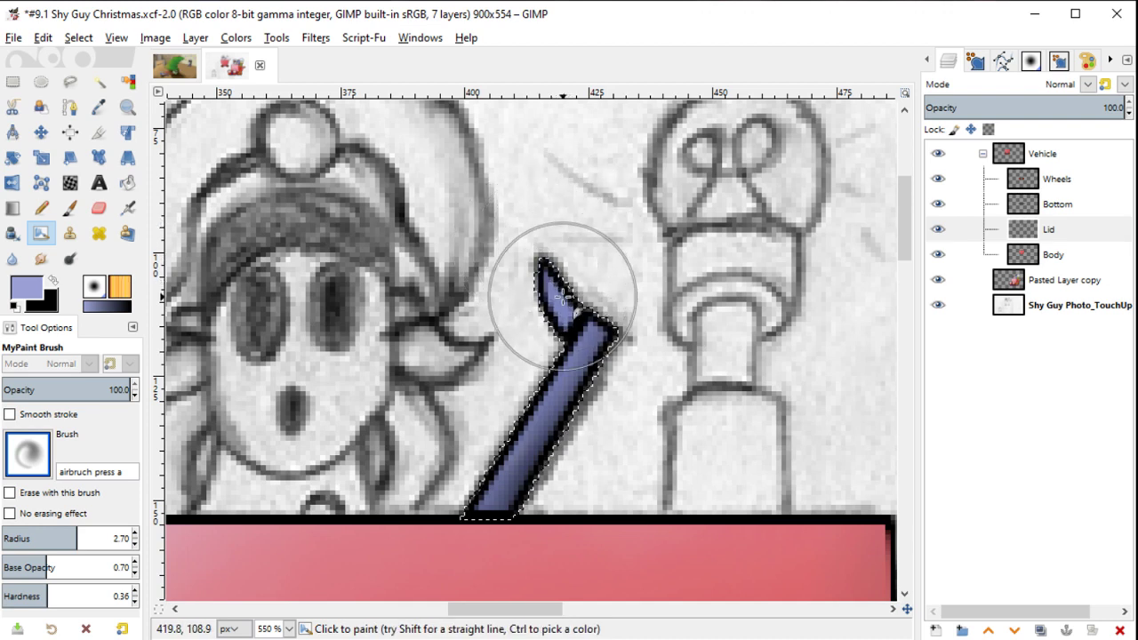
key("u")
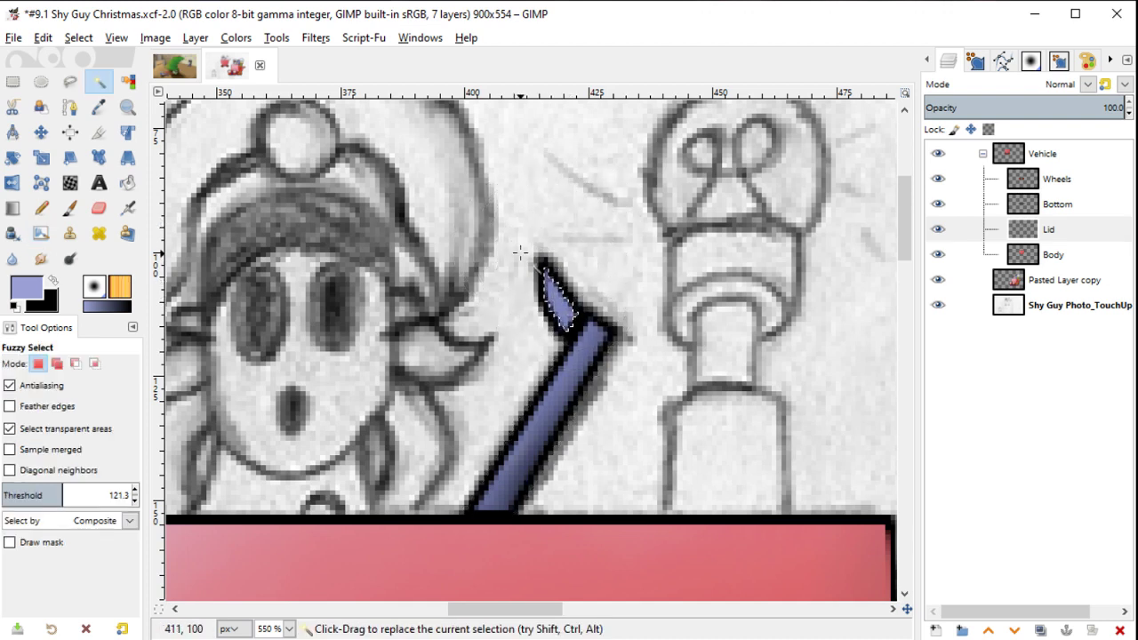
Step: Switch back to the MyPaint airbrush and scroll the view out to check the cart
key("y")
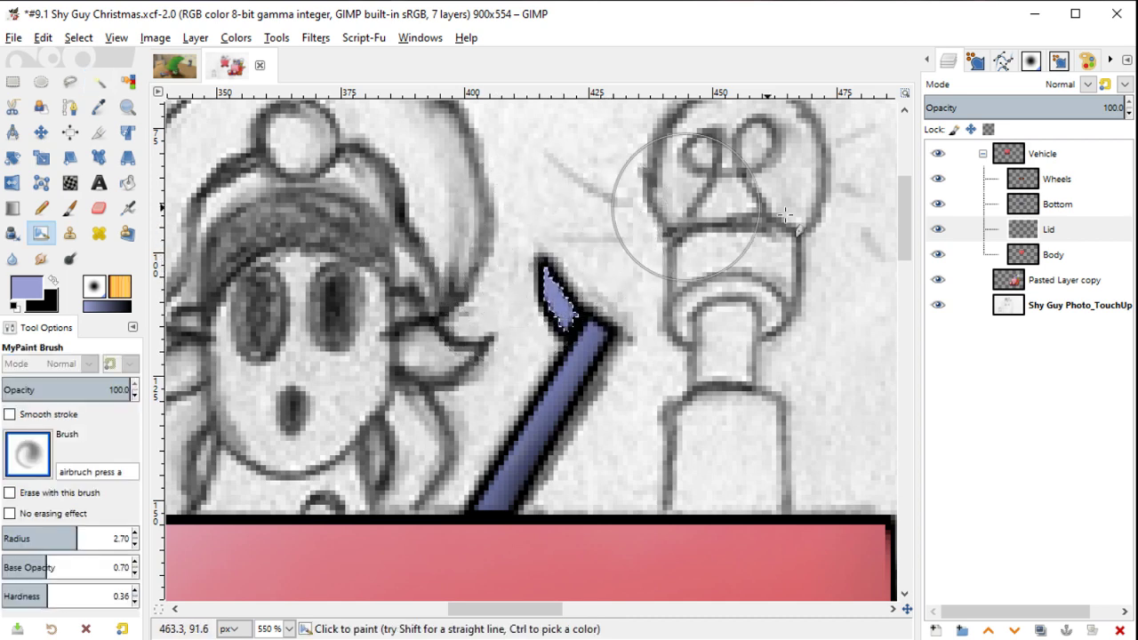
scroll(712, 239, "up", 2)
scroll(718, 239, "up", 1)
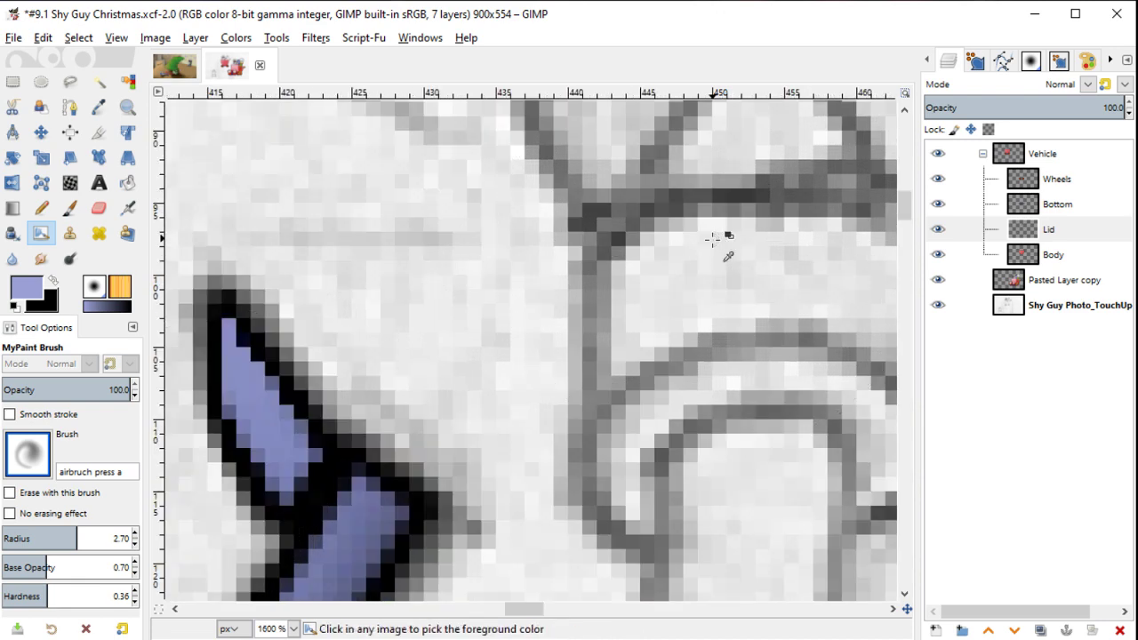
scroll(472, 325, "left", 3)
scroll(602, 274, "down", 1)
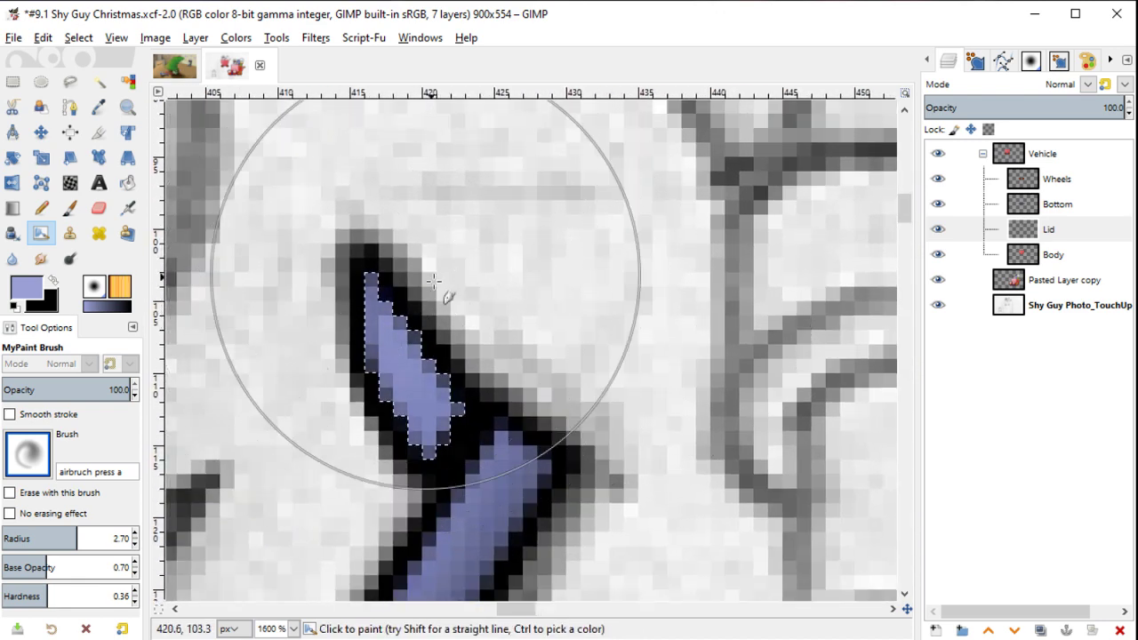
scroll(435, 285, "down", 1)
scroll(435, 285, "down", 2)
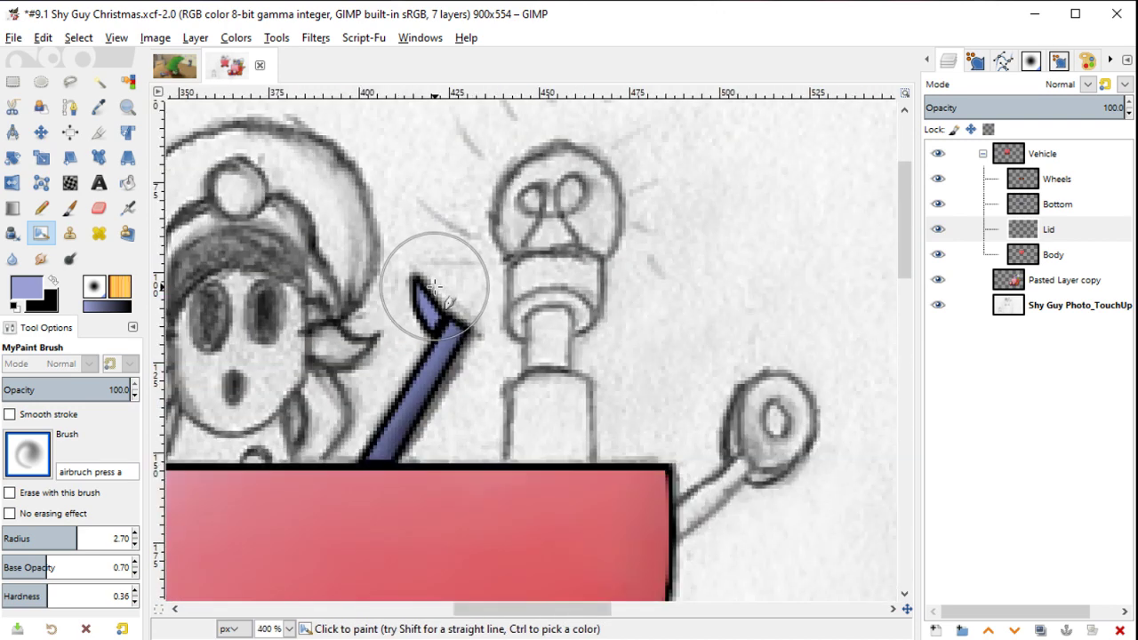
scroll(435, 285, "down", 2)
scroll(435, 286, "down", 1)
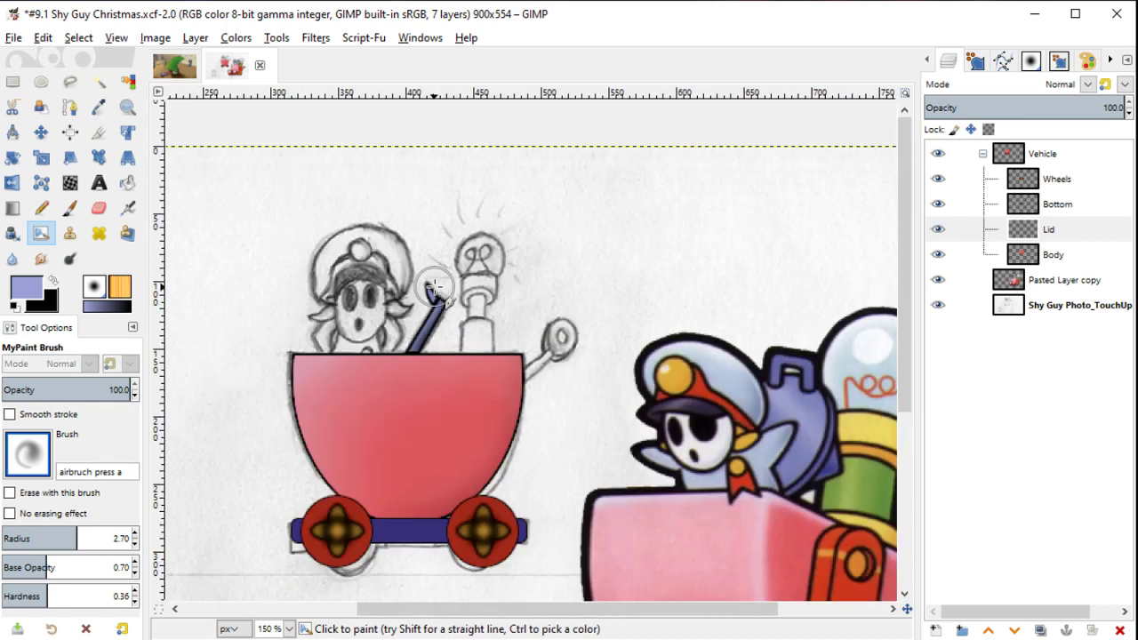
scroll(534, 355, "down", 2)
scroll(534, 356, "right", 5)
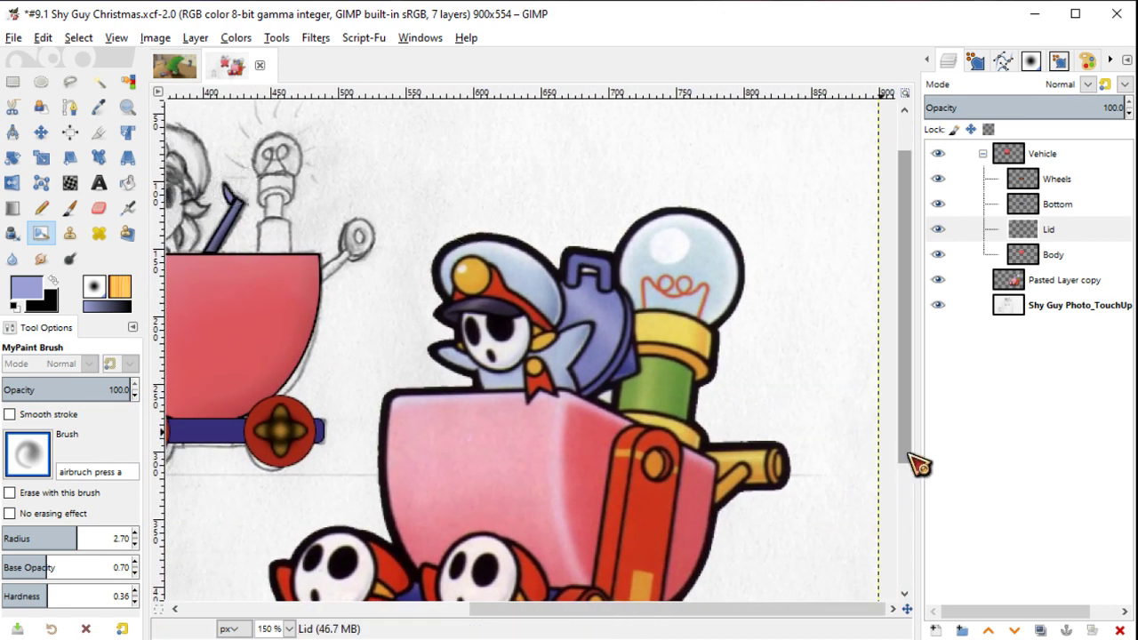
Step: Ellipse-select a small circle at the centre of the crank knob
key("o")
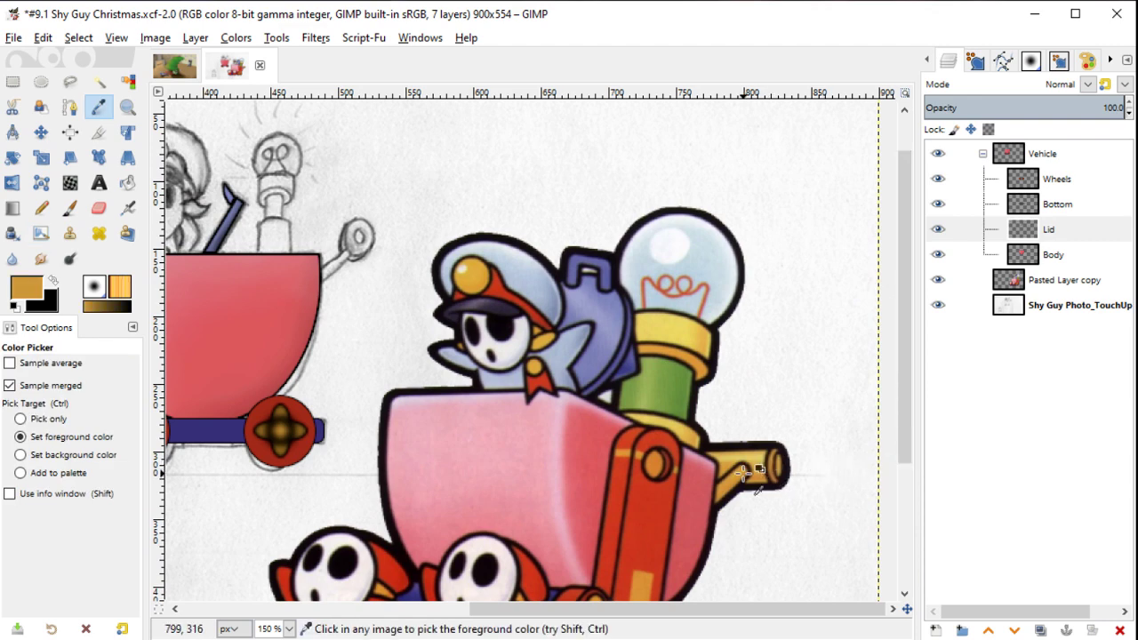
scroll(743, 471, "up", 1)
scroll(742, 471, "left", 5)
scroll(676, 355, "up", 2)
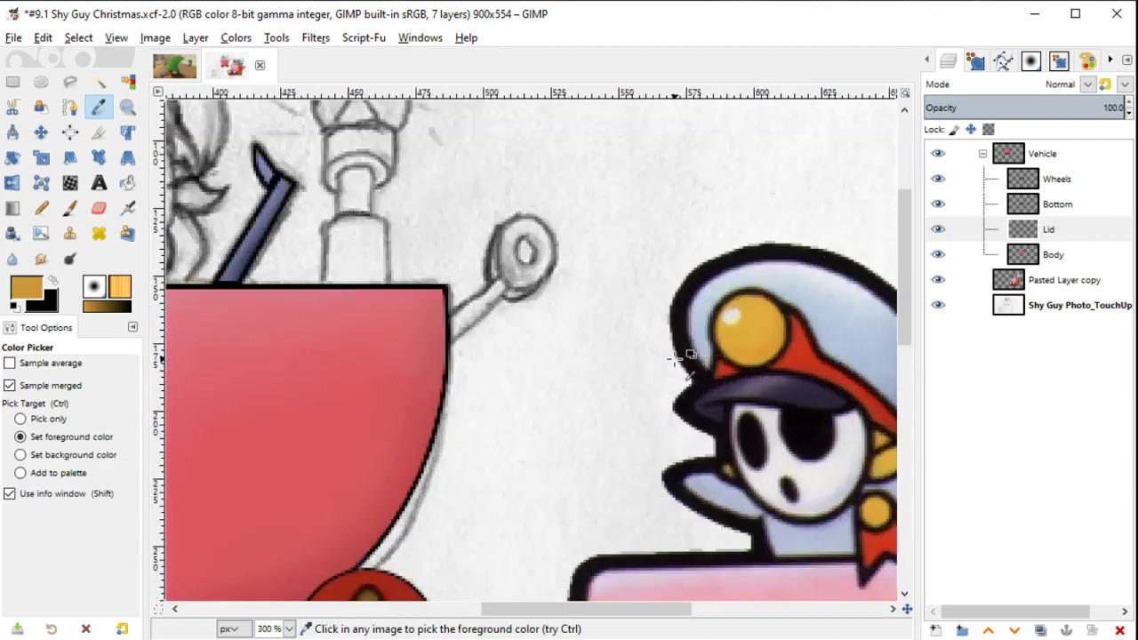
scroll(676, 356, "up", 2)
scroll(640, 382, "up", 2)
scroll(640, 383, "left", 2)
key("e")
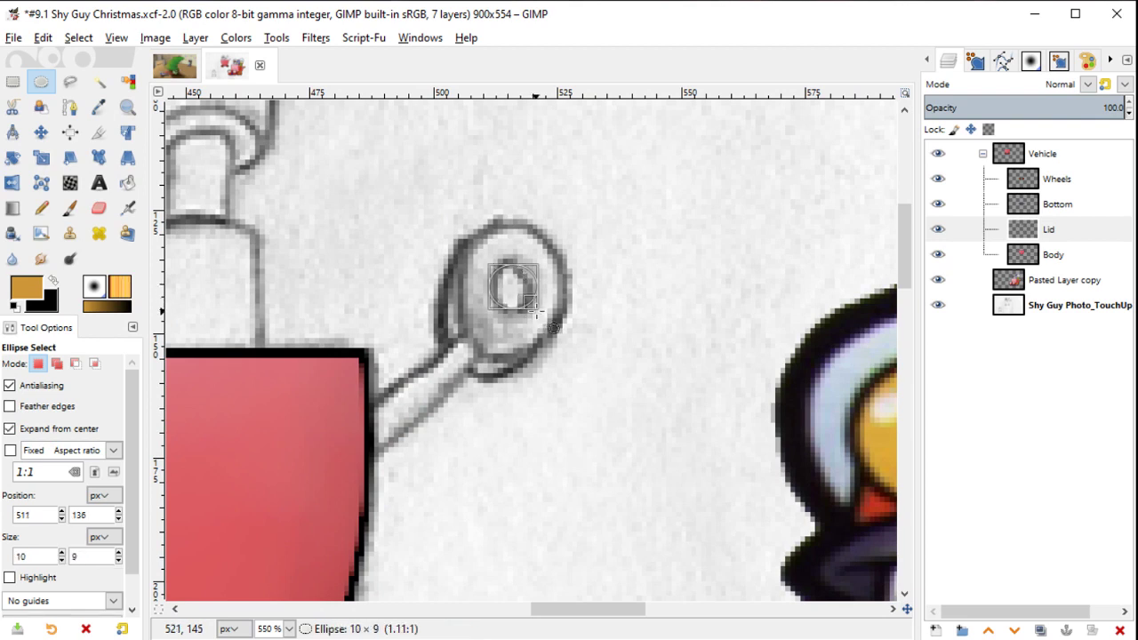
left_click_drag(538, 310, 539, 309)
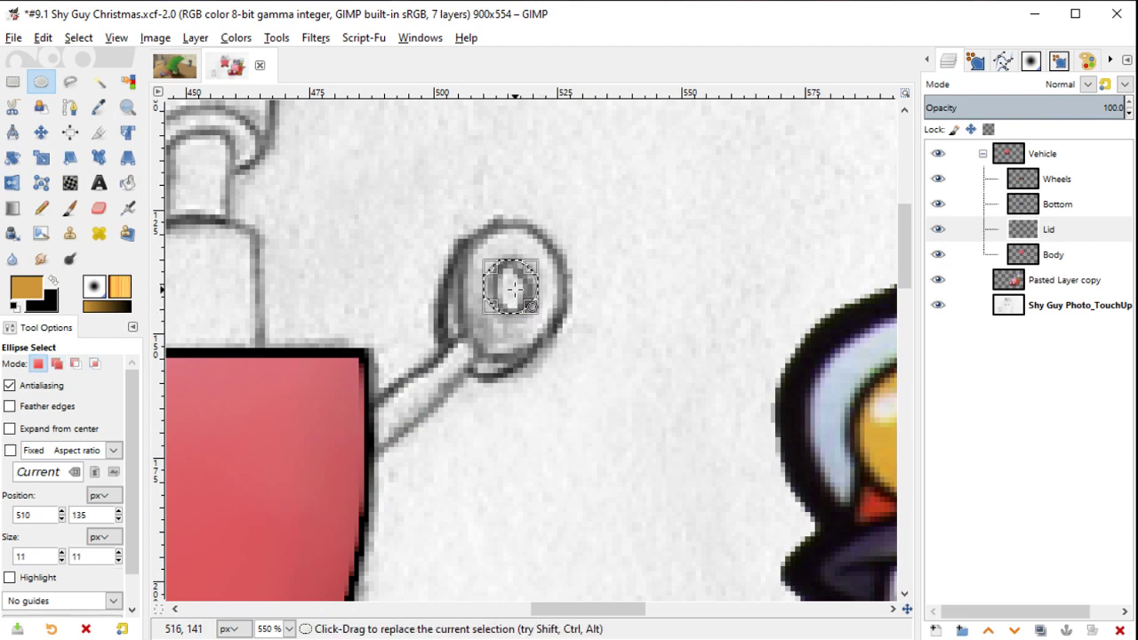
Step: Add a Handle layer, fill the circle black and shrink the selection for the gold centre
key("shift+b")
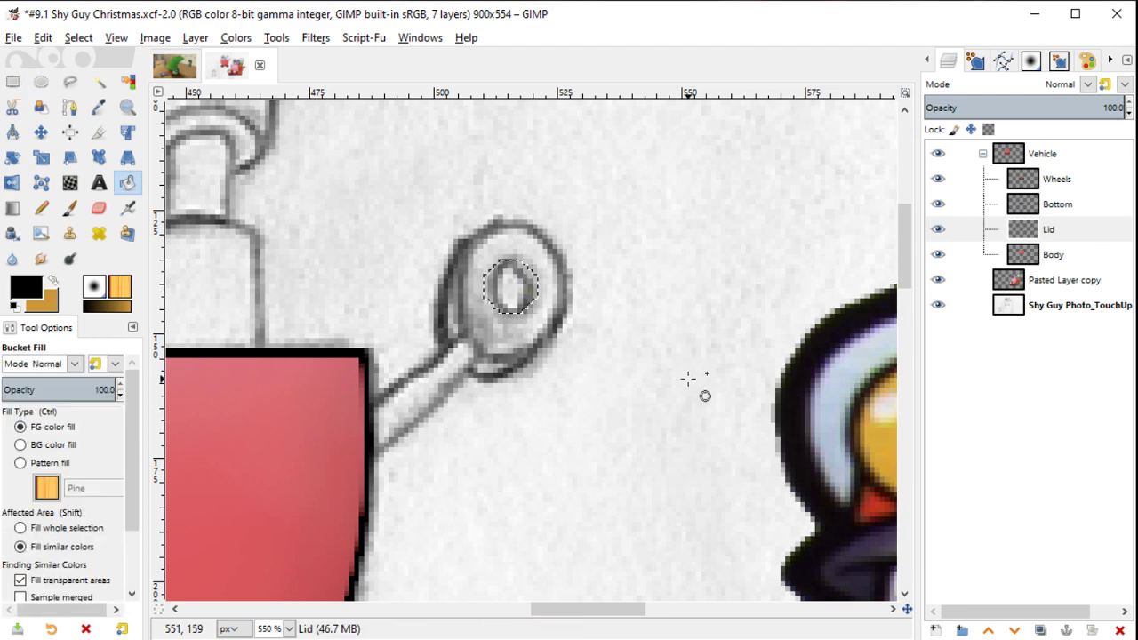
left_click(941, 628)
type("Handle")
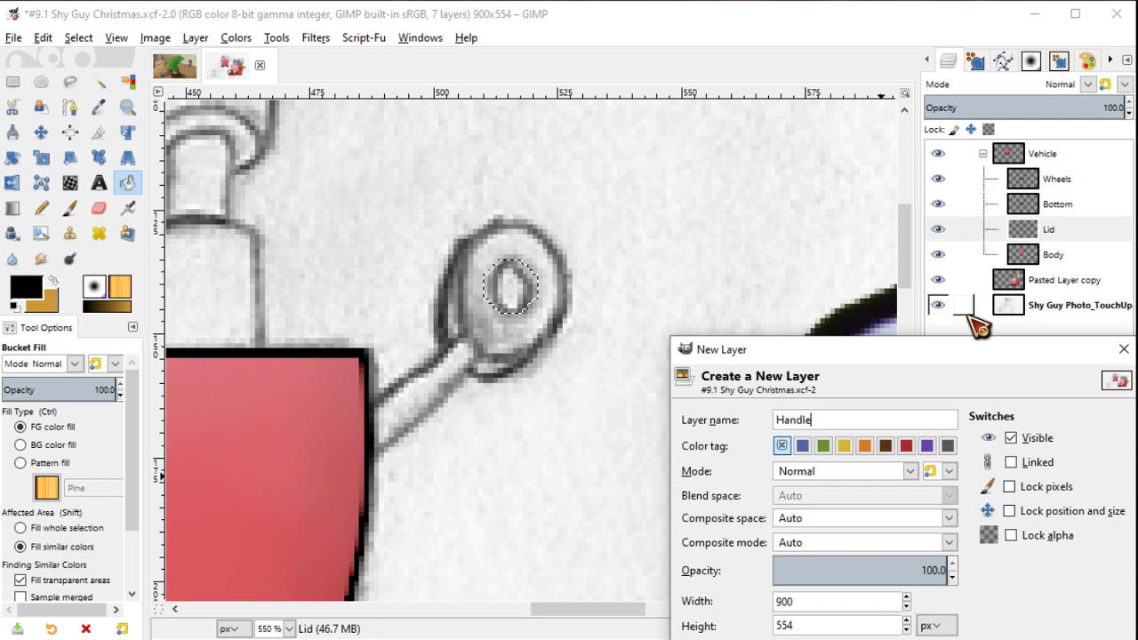
key("Return")
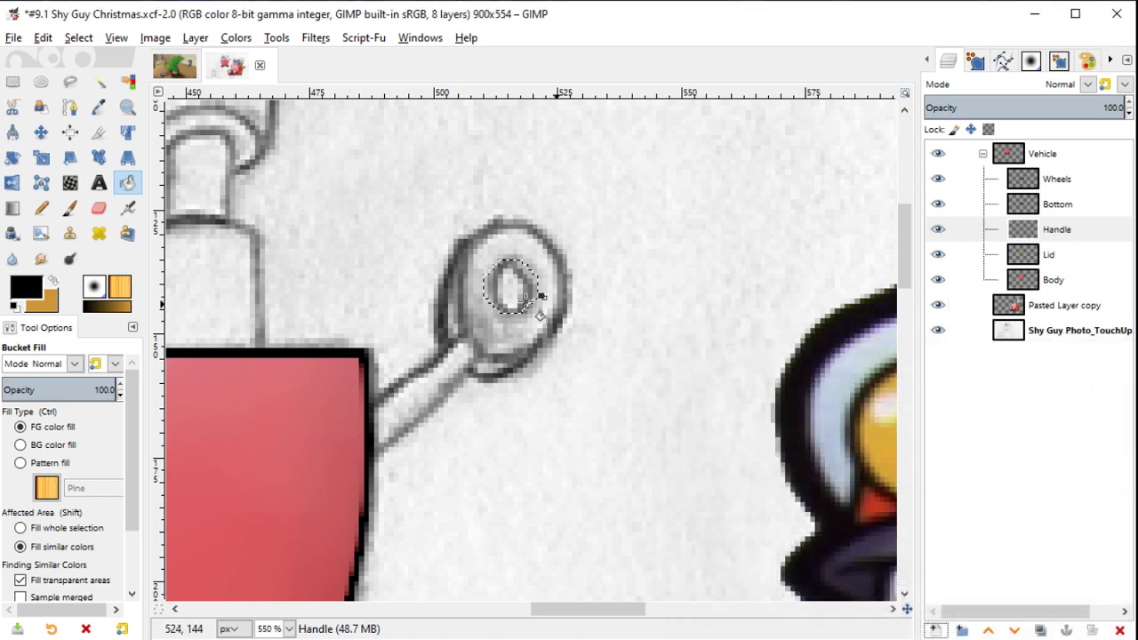
left_click(525, 293, "shift")
right_click(522, 296)
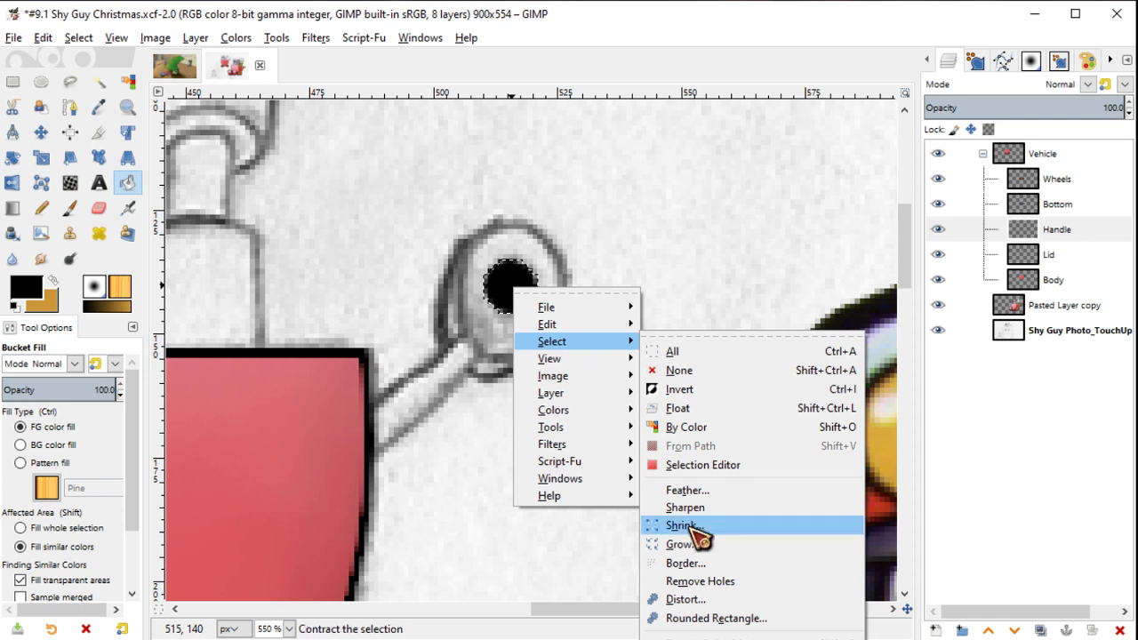
left_click(680, 540)
left_click(711, 603)
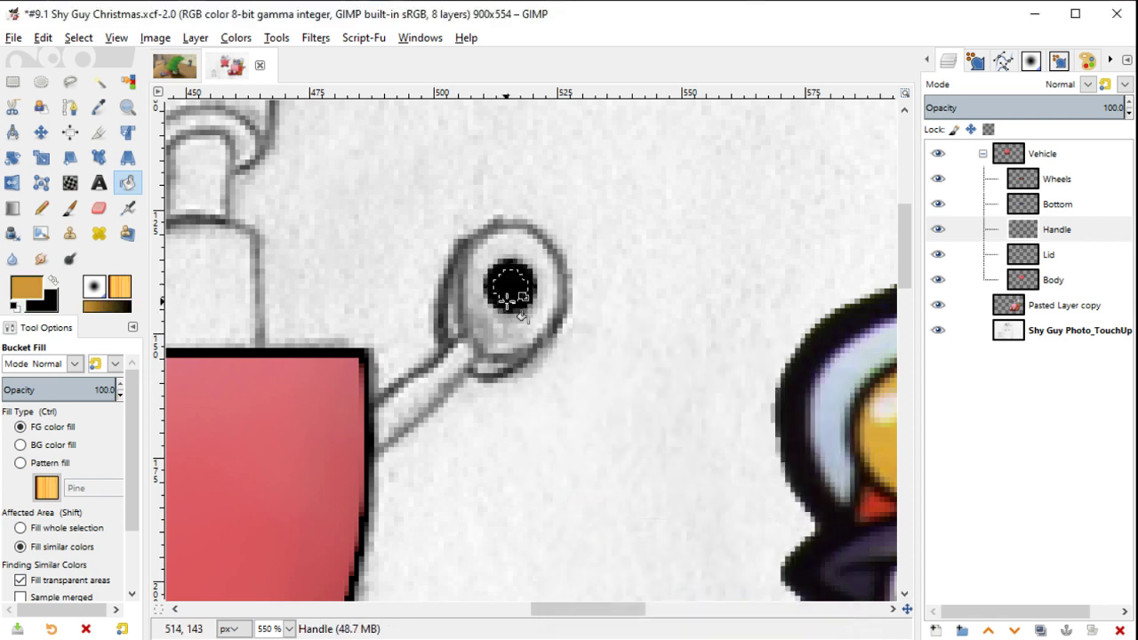
left_click_drag(507, 281, 547, 338)
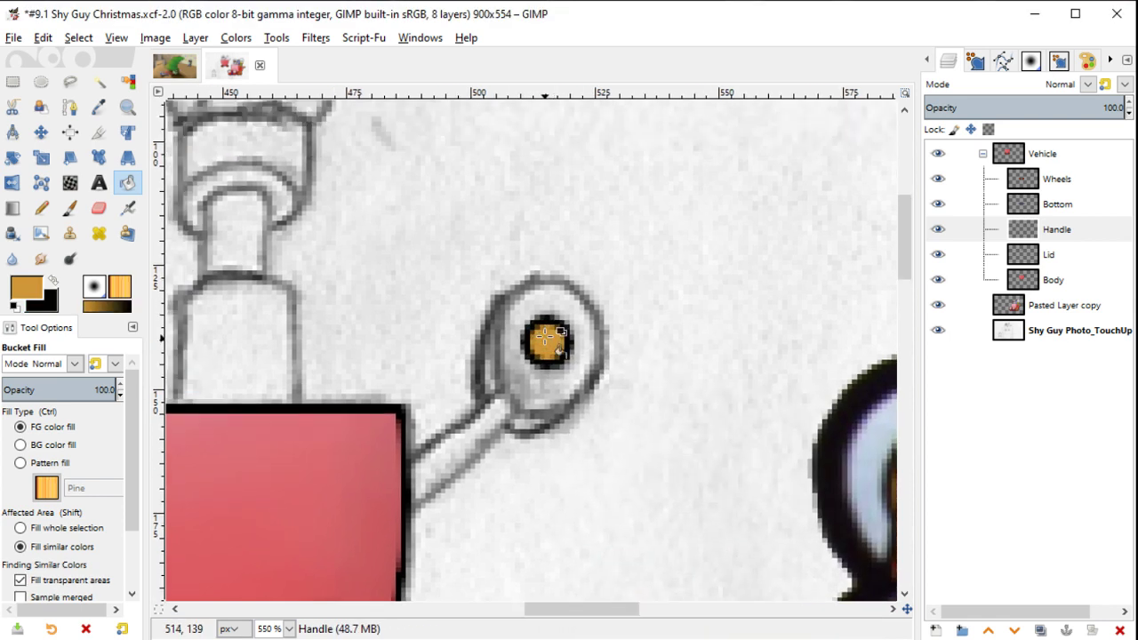
scroll(545, 338, "up", 1)
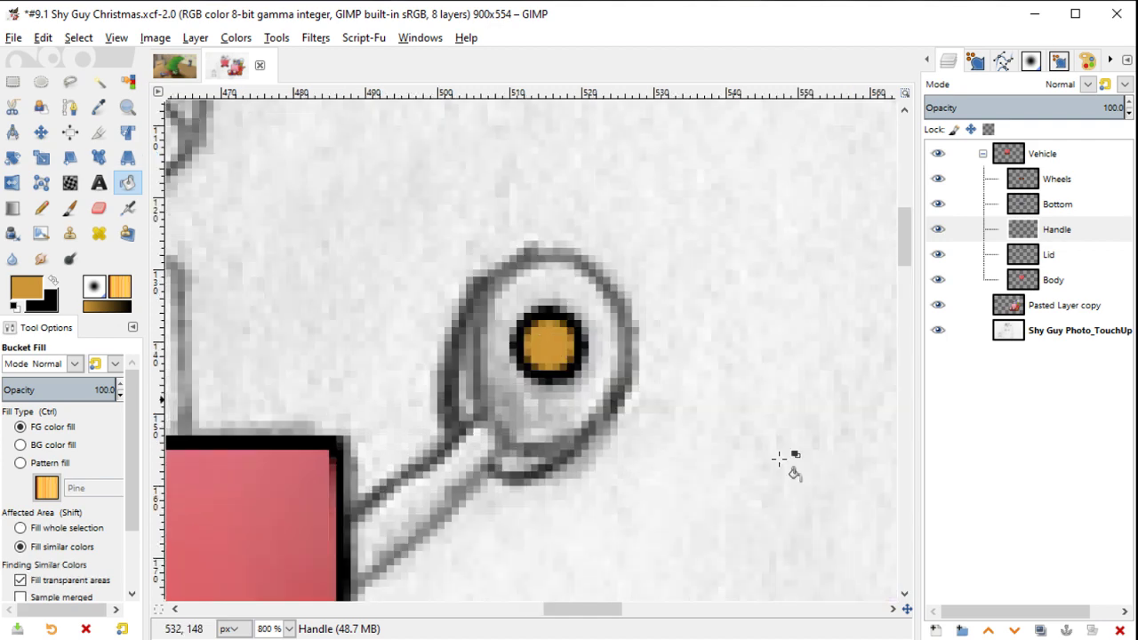
Step: Add a Handle #1 layer below Handle and ellipse-select a 26 by 26 circle over the knob
left_click(944, 627)
key("Return")
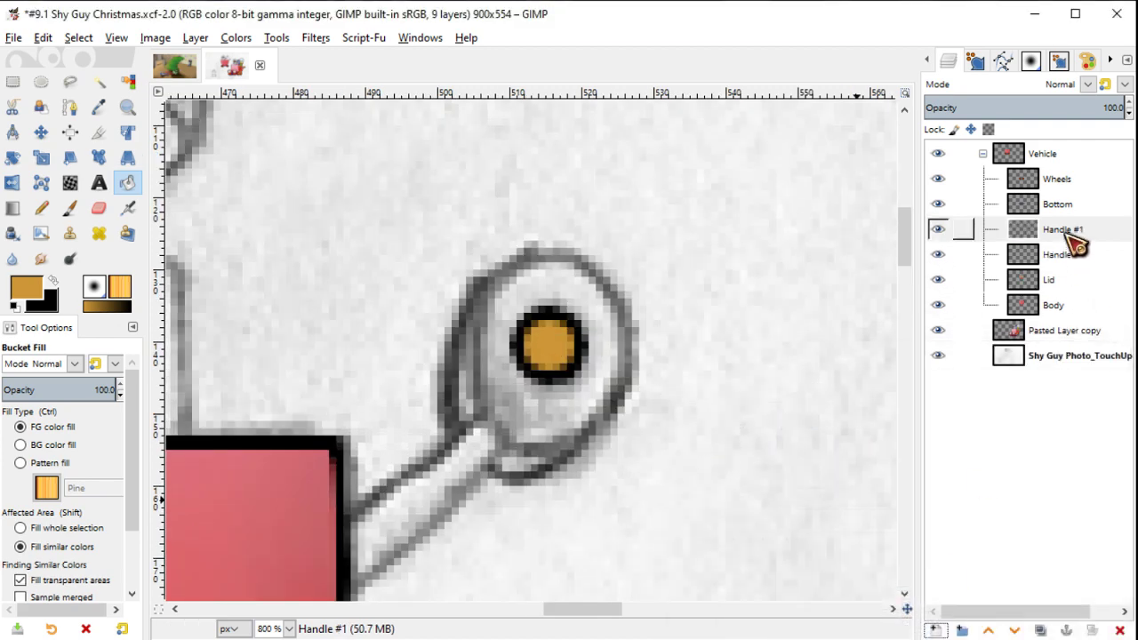
left_click_drag(1076, 248, 1067, 266)
key("e")
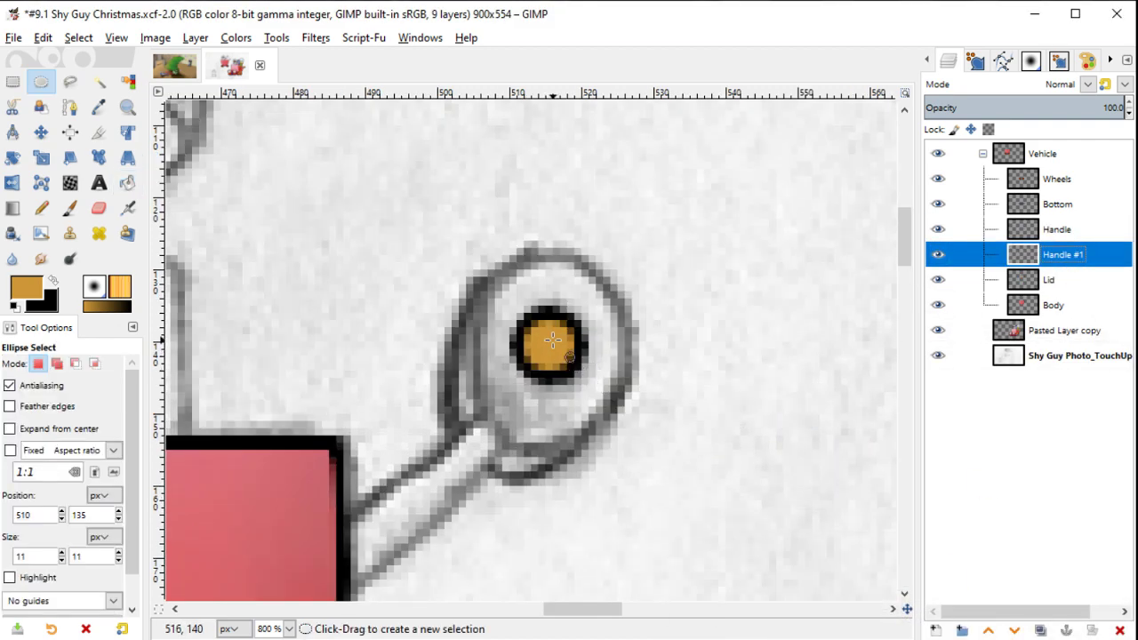
left_click_drag(549, 342, 658, 457)
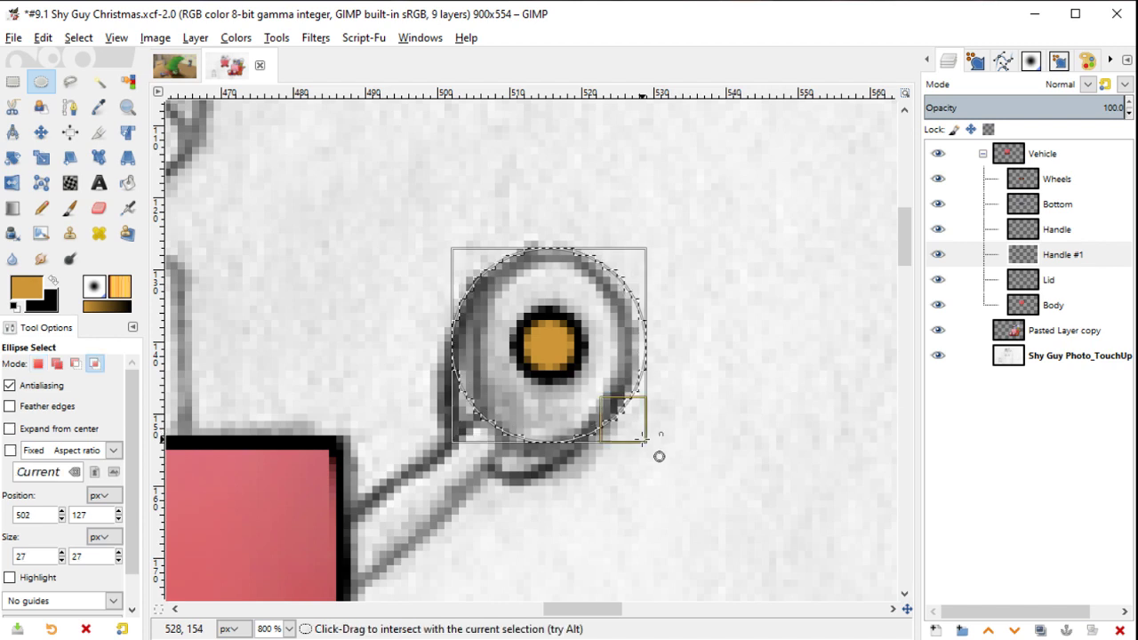
left_click_drag(639, 283, 638, 285)
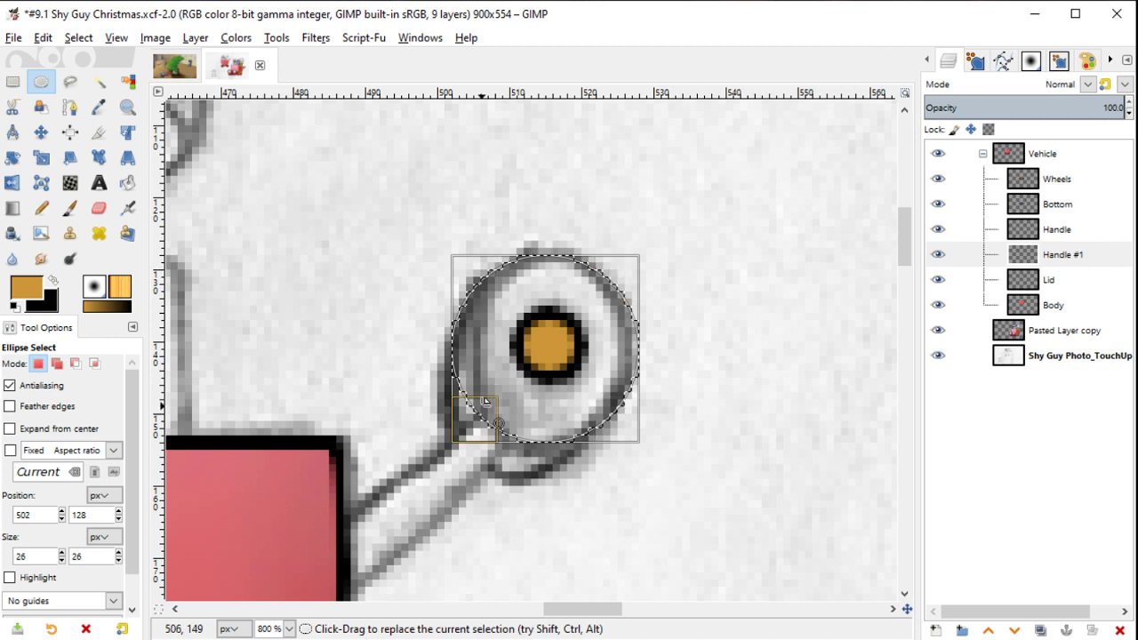
left_click_drag(538, 379, 551, 373)
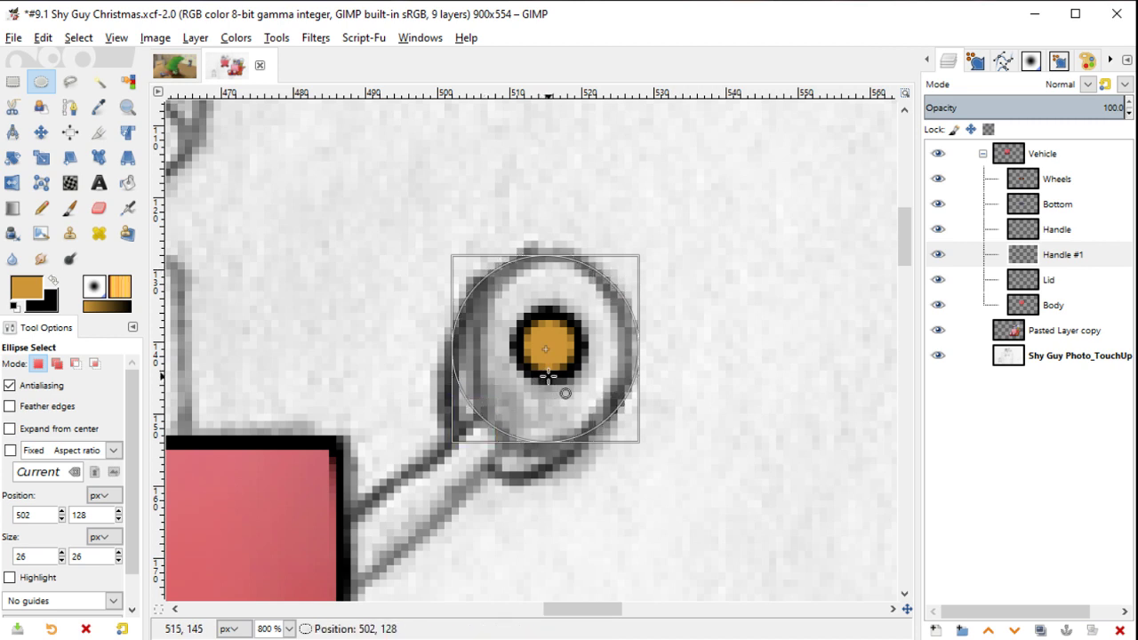
Step: Fill the knob circle black, shrink the selection, and fill the inner disc gold
key("shift+b")
key("x")
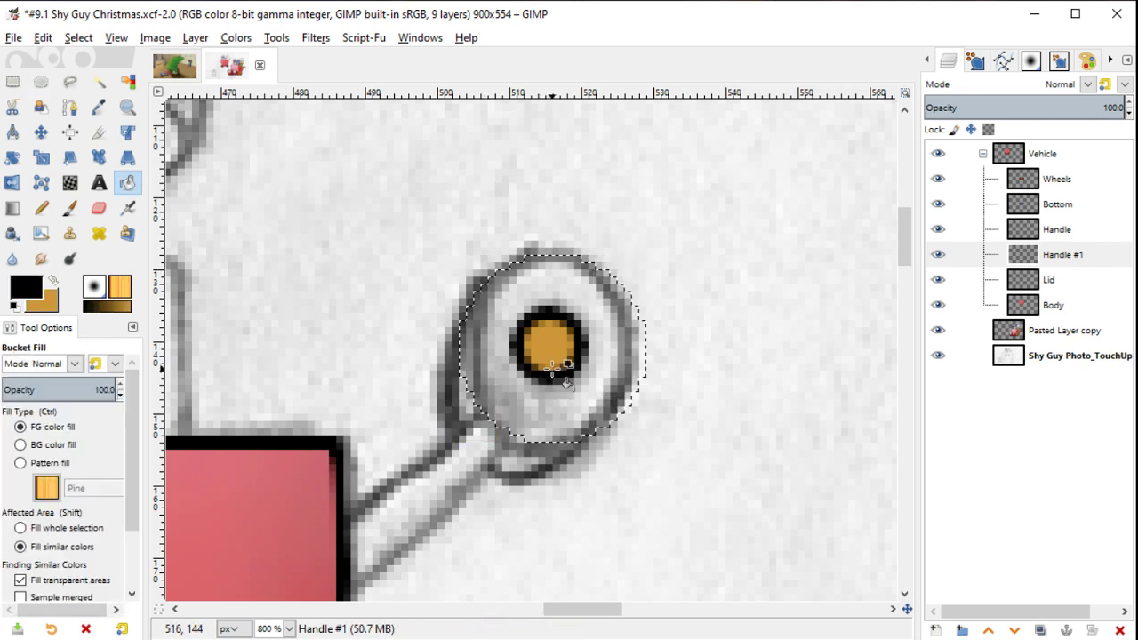
left_click(564, 381)
right_click(559, 354)
mouse_move(598, 406)
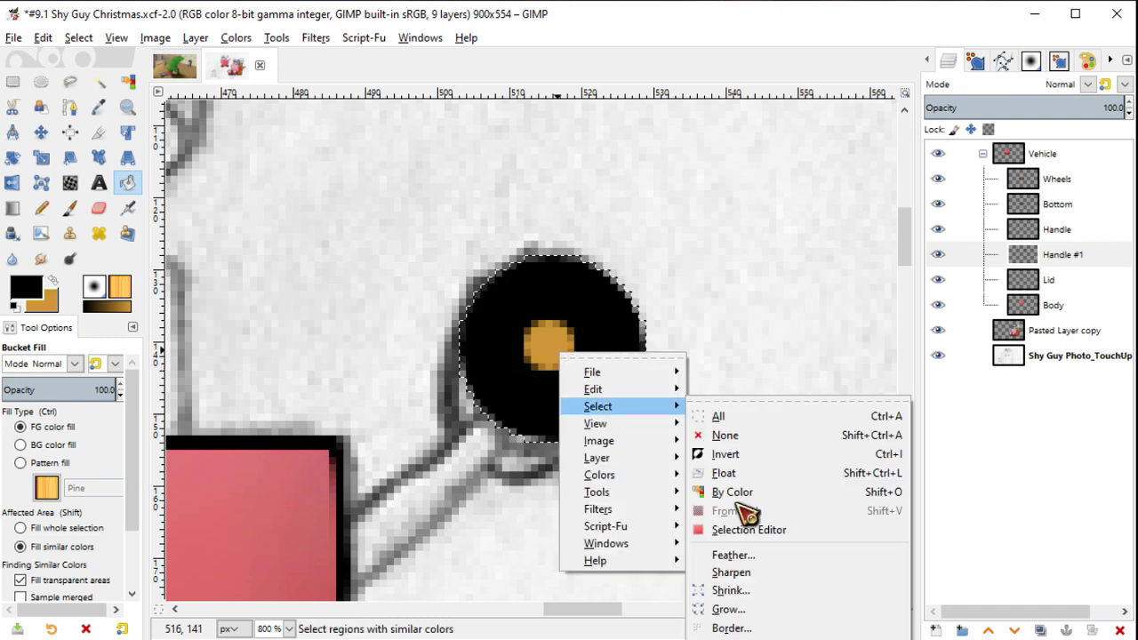
left_click(757, 610)
key("Return")
key("x")
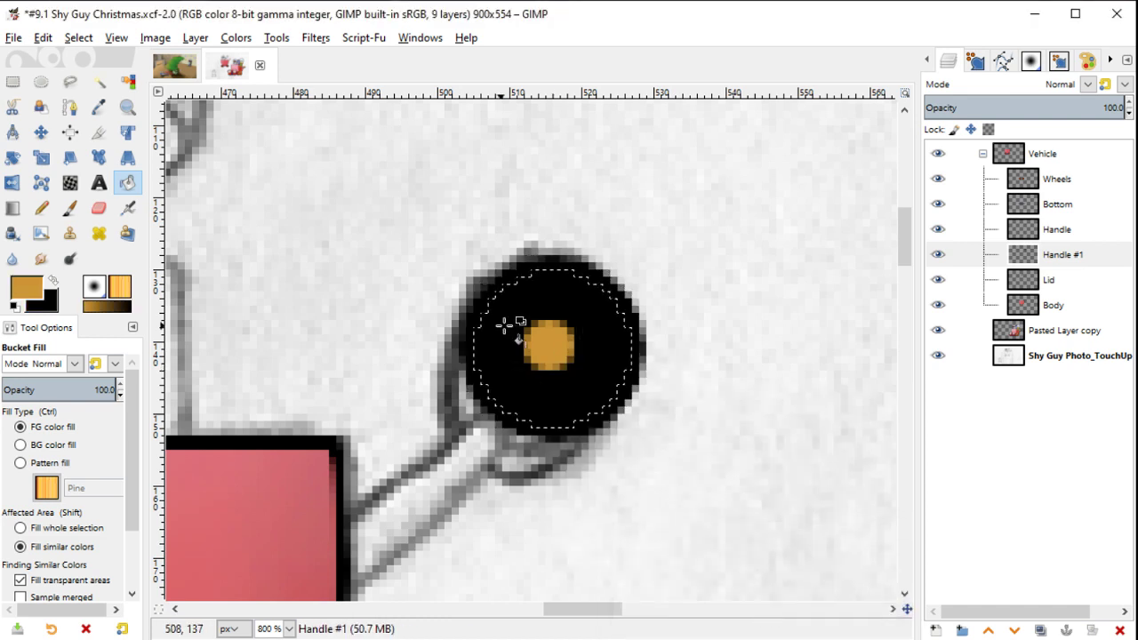
left_click(521, 336)
key("ctrl+shift+a")
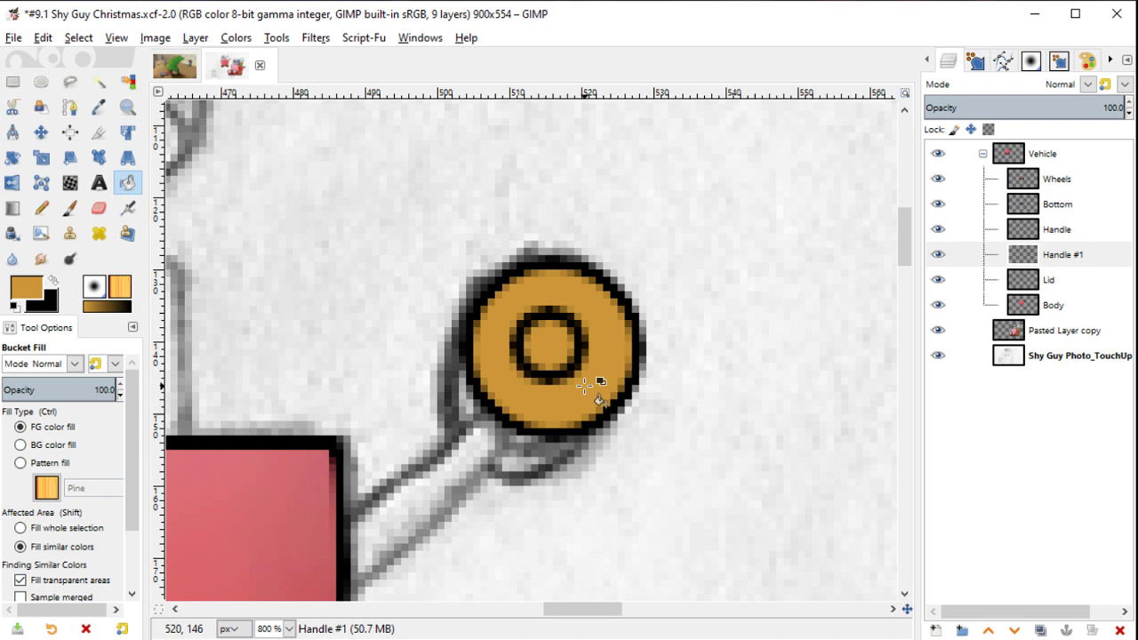
scroll(587, 384, "down", 2, "ctrl")
scroll(587, 384, "up", 1, "ctrl")
scroll(587, 384, "up", 2, "ctrl")
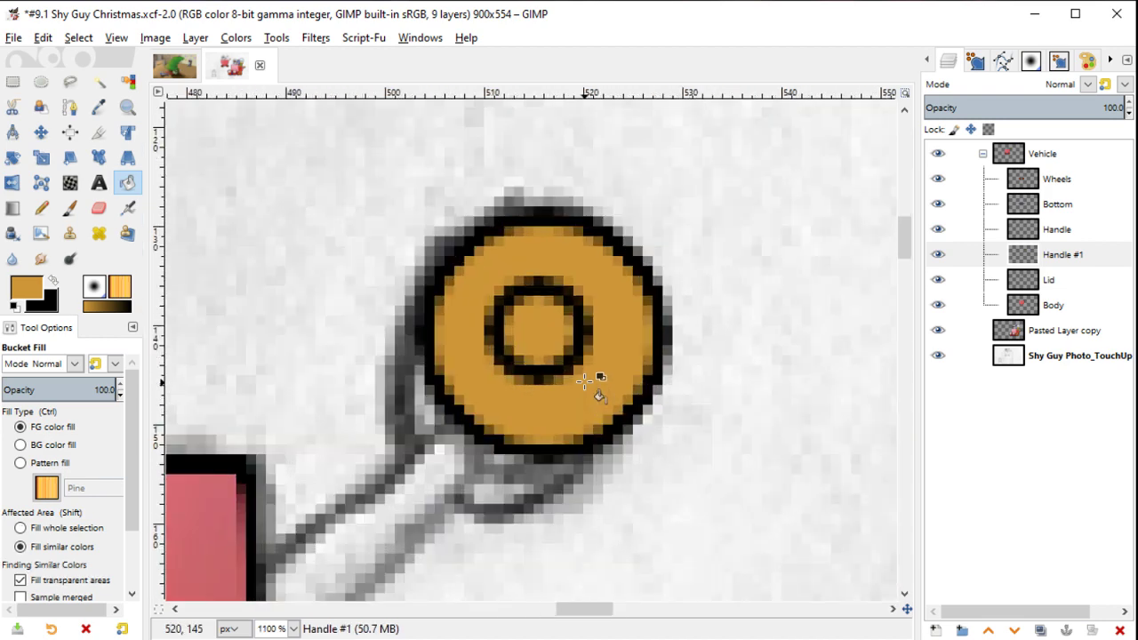
Step: Airbrush dark shading onto the lower right of the gold knob disc
left_click_drag(584, 384, 640, 323)
key("ctrl+shift+a")
key("y")
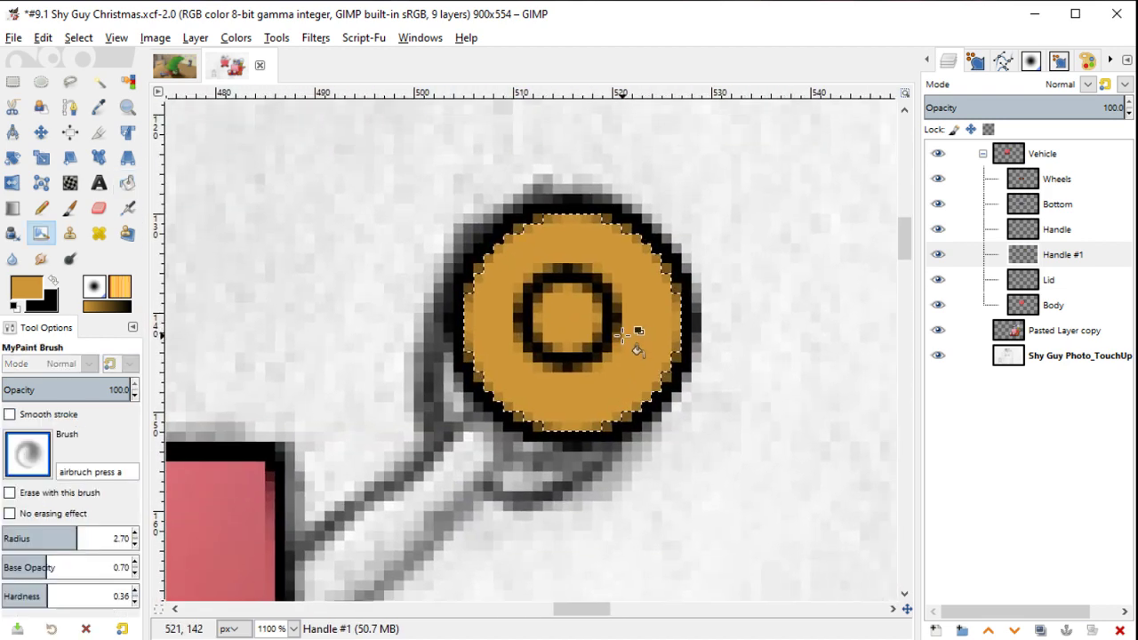
key("x")
left_click_drag(640, 504, 686, 432)
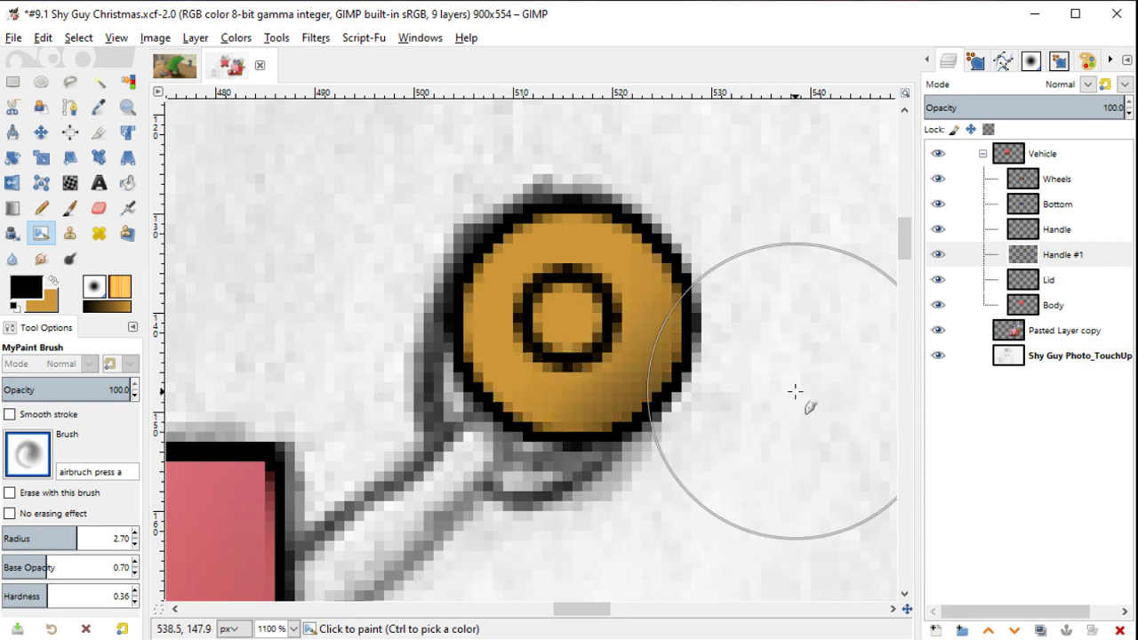
Step: Set the foreground to a lighter gold (eec376) for highlights
key("ctrl+t")
key("x")
left_click(35, 284)
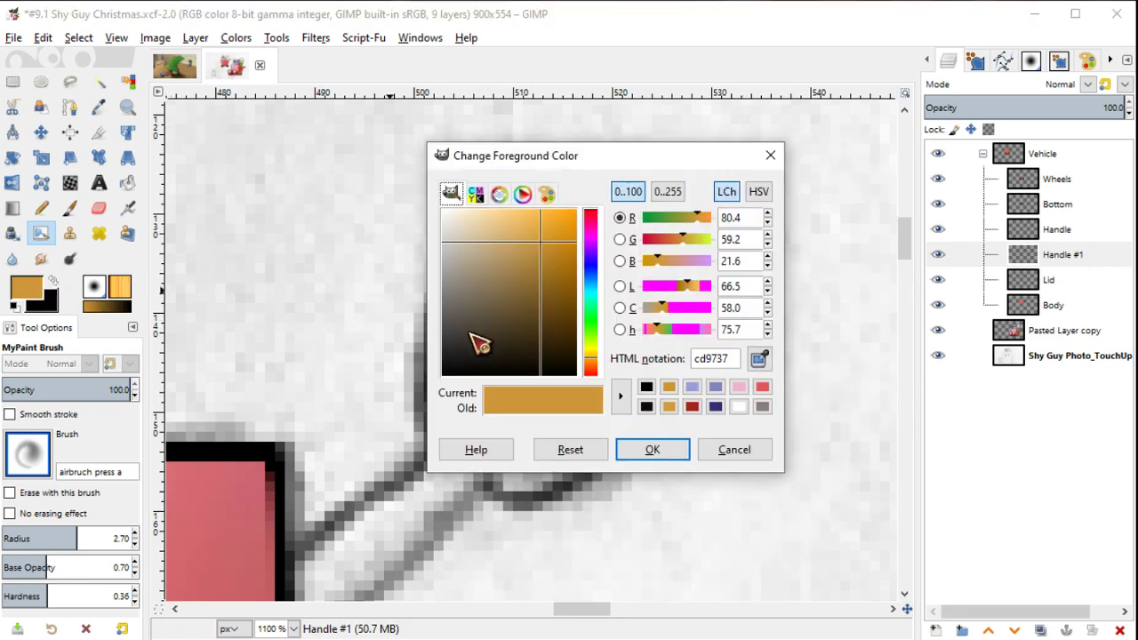
left_click_drag(485, 252, 550, 275)
left_click(652, 451)
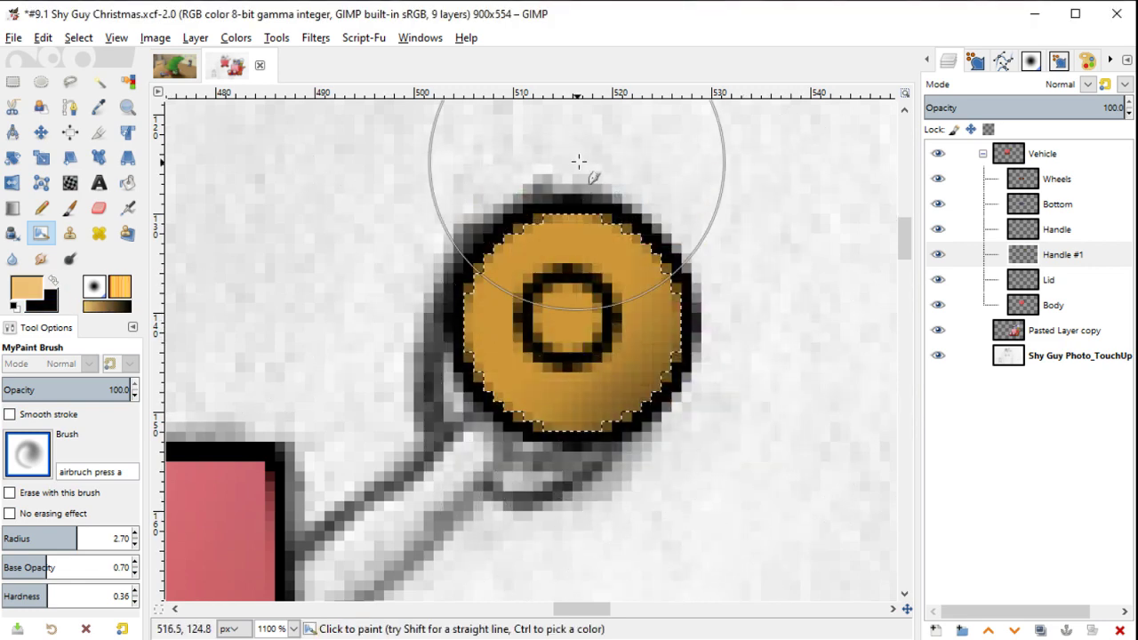
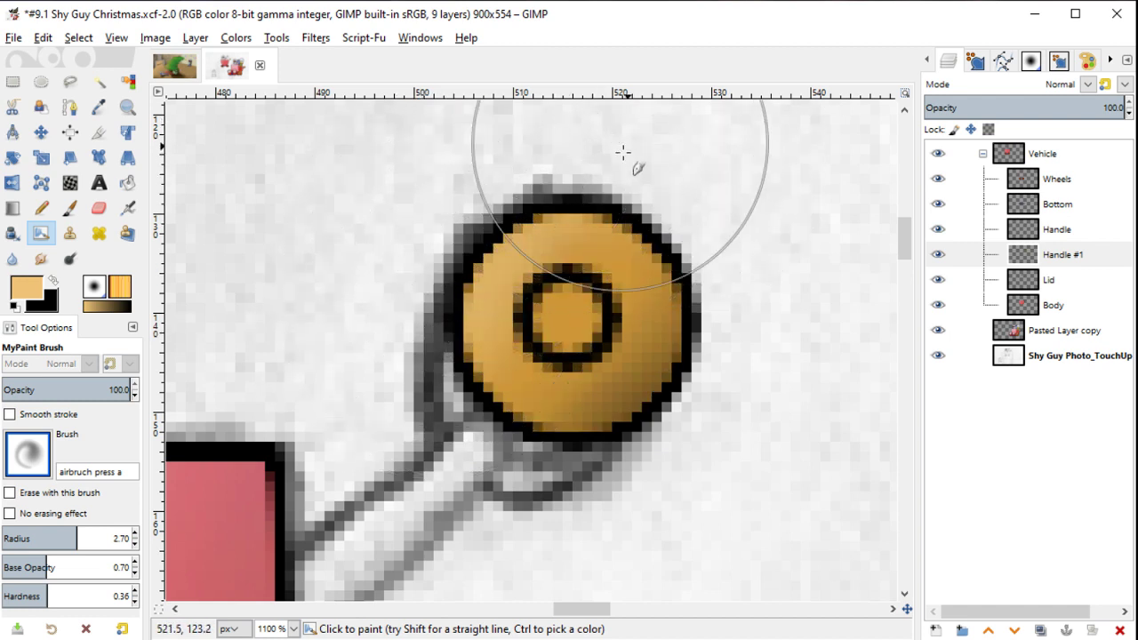
Step: Shade the gold knob's lower right edge darker brown on the Handle #1 layer
key("ctrl+t")
key("ctrl+shift+a")
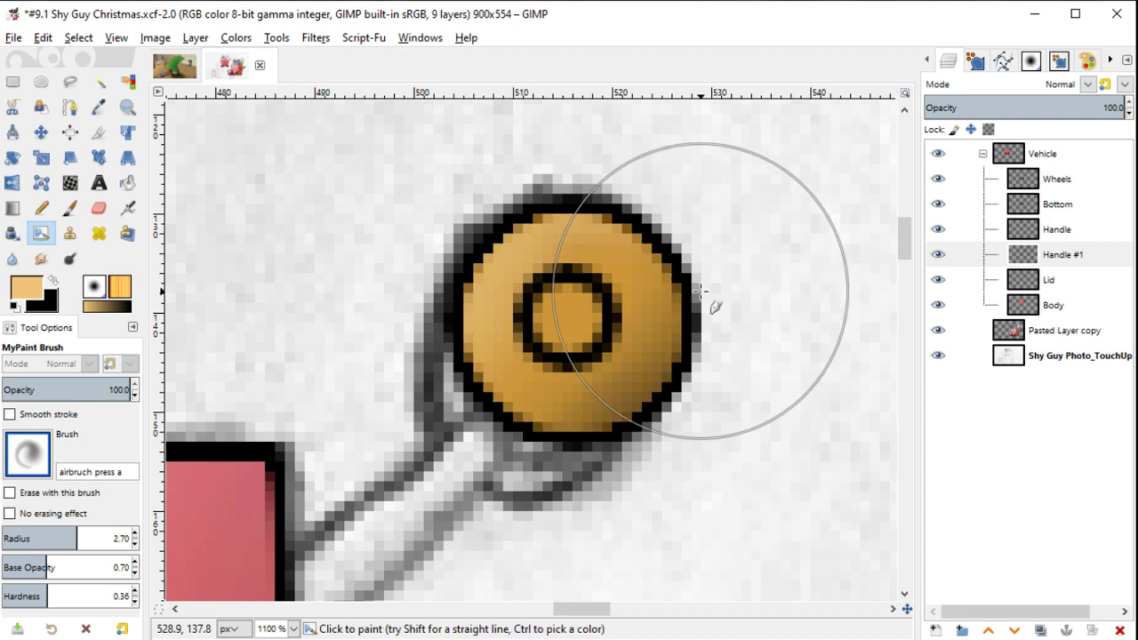
left_click_drag(642, 254, 666, 272)
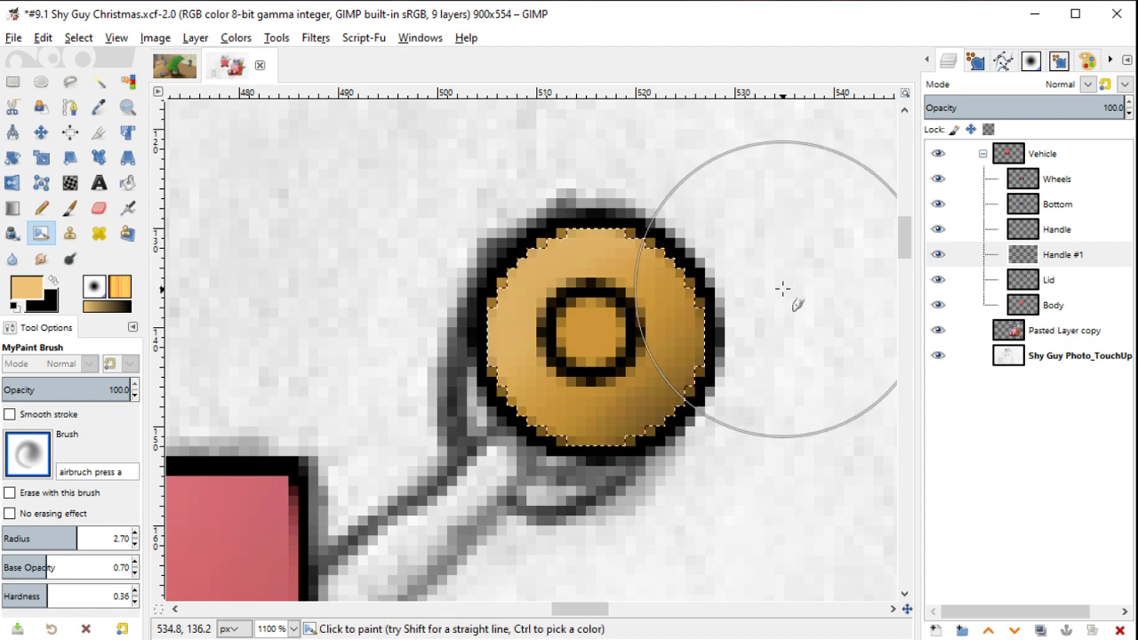
key("x")
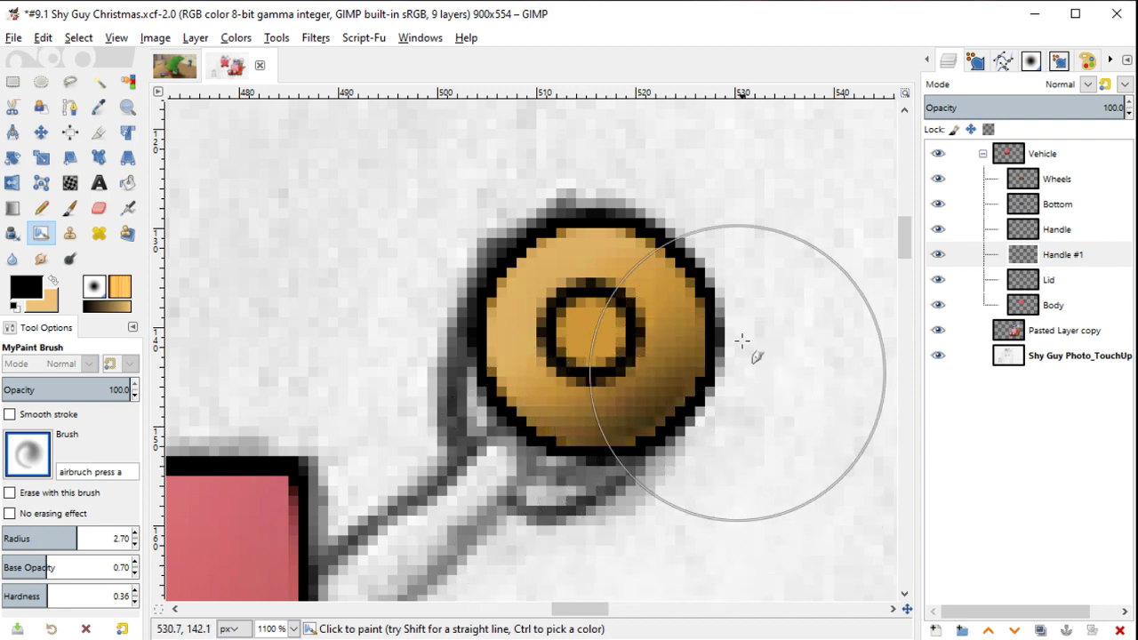
scroll(720, 436, "down", 3)
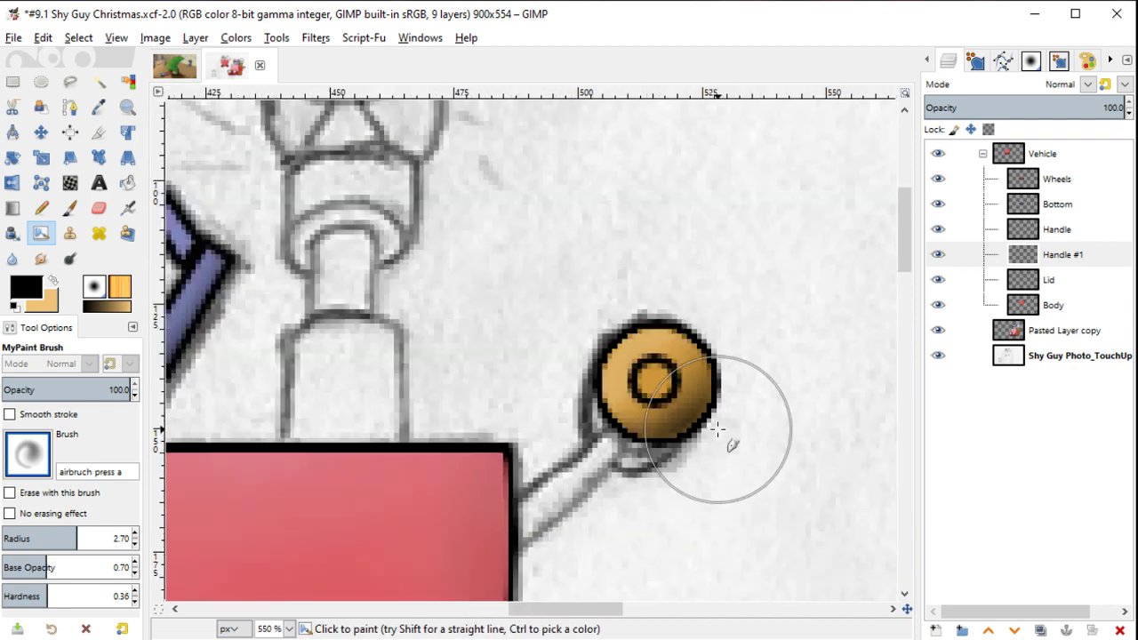
scroll(546, 394, "up", 2)
scroll(635, 406, "up", 1)
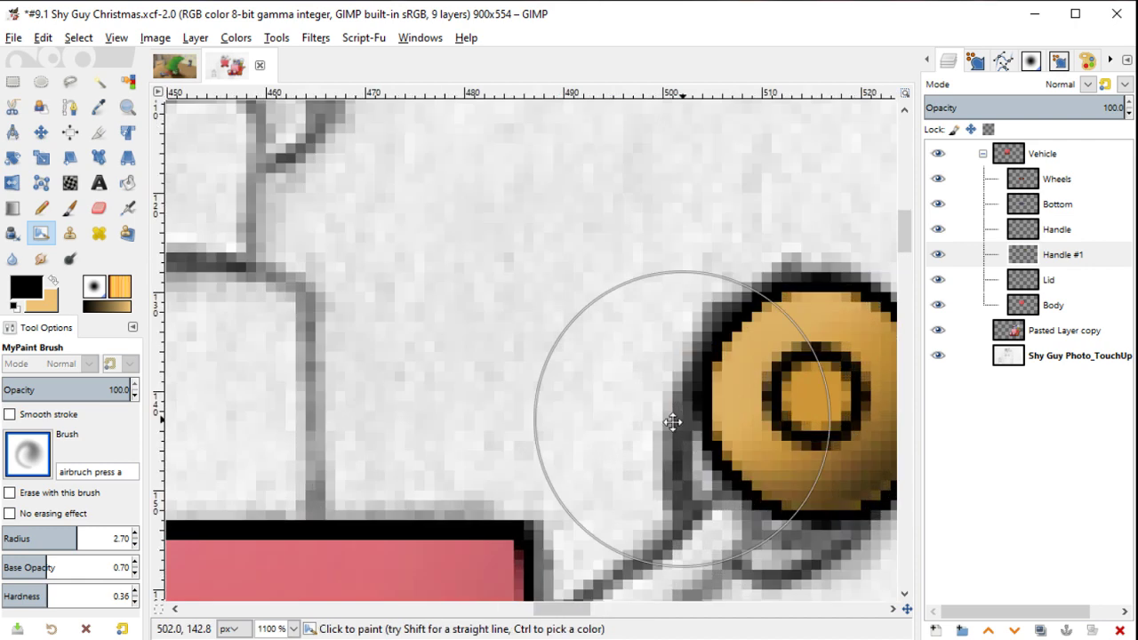
left_click_drag(546, 394, 582, 340)
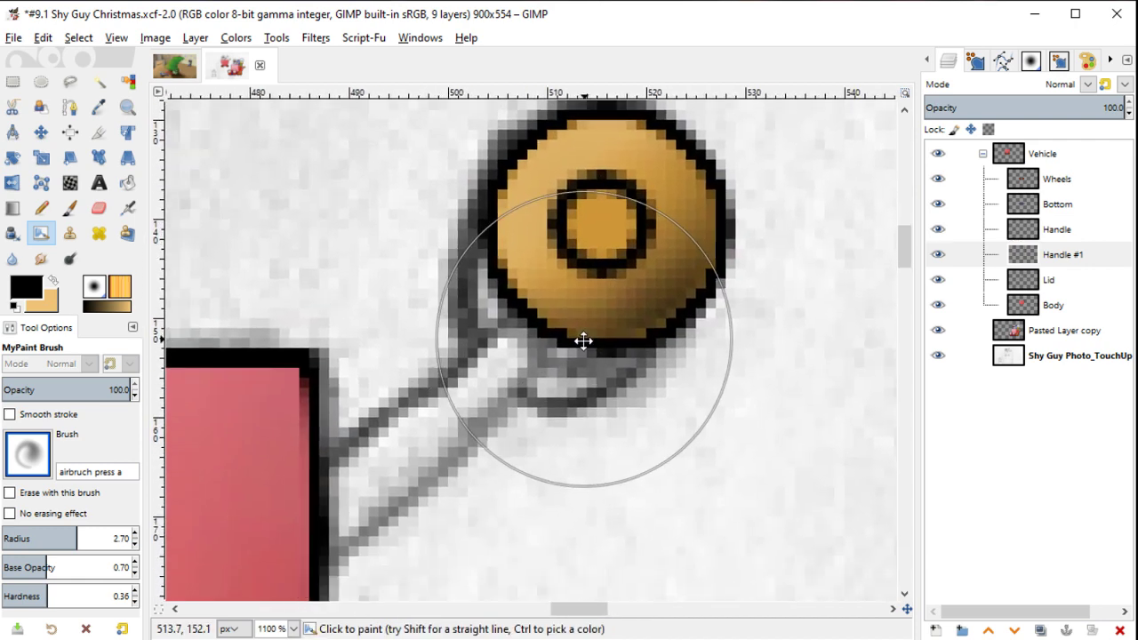
scroll(607, 371, "up", 1)
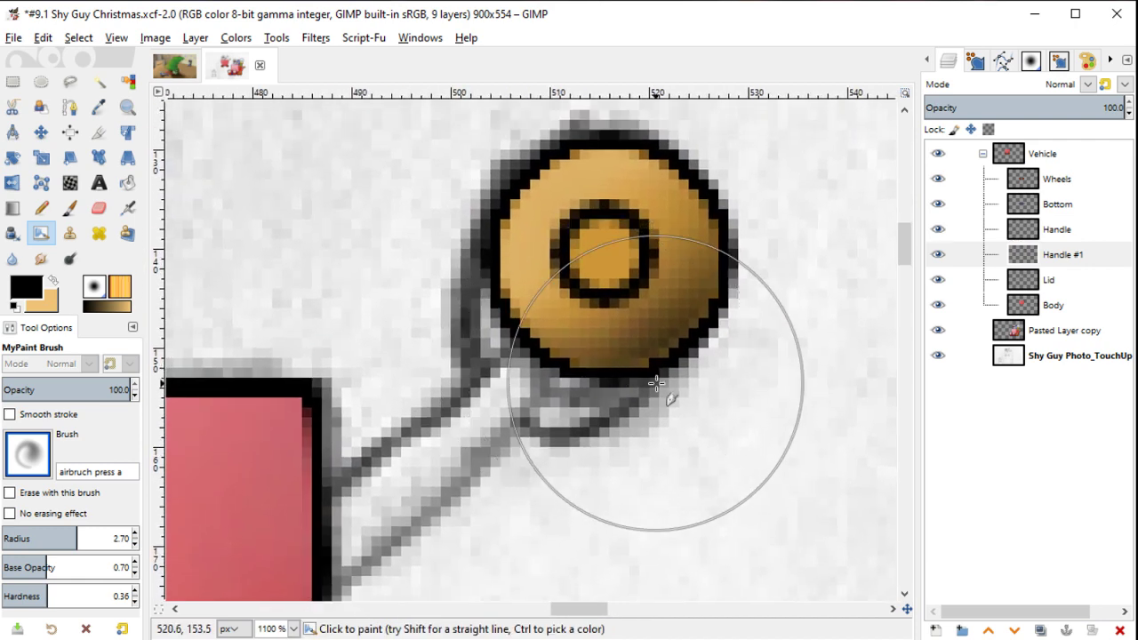
Step: Draw a 24×24 circular selection centred behind the gold knob
key("e")
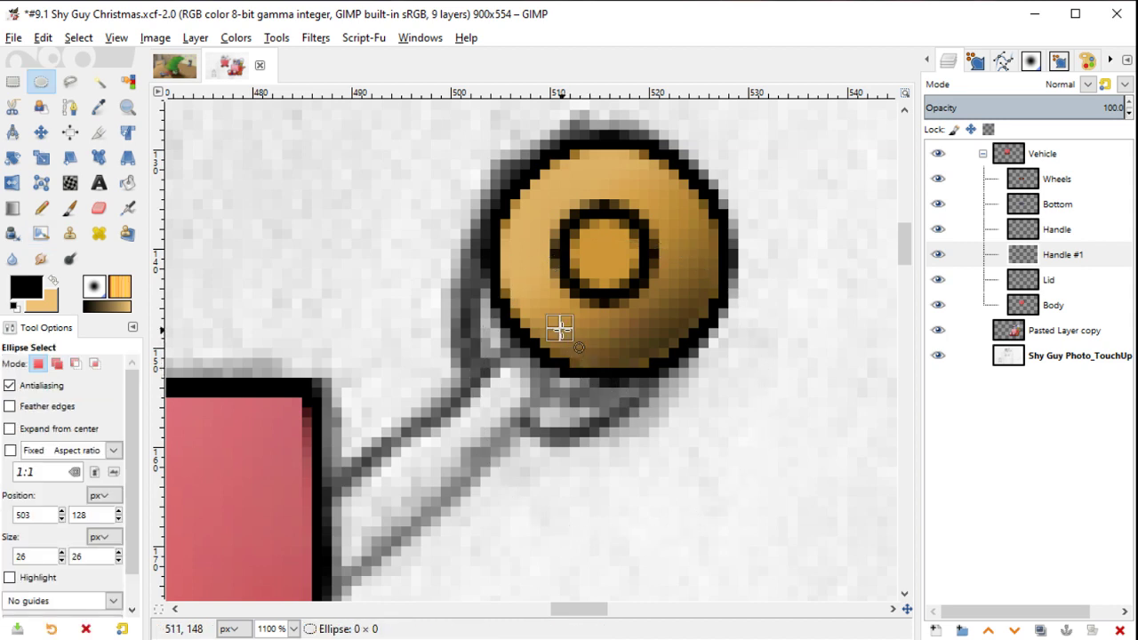
mouse_move(560, 329)
left_mouse_down()
mouse_move(696, 424)
mouse_move(675, 413)
left_mouse_up()
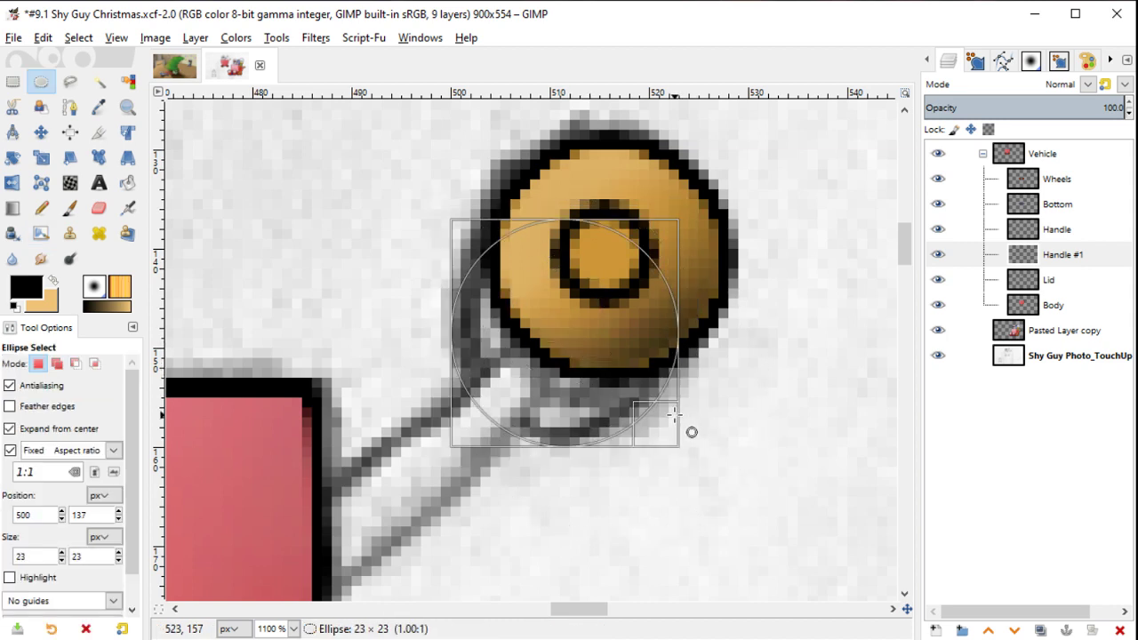
left_click_drag(579, 368, 595, 340)
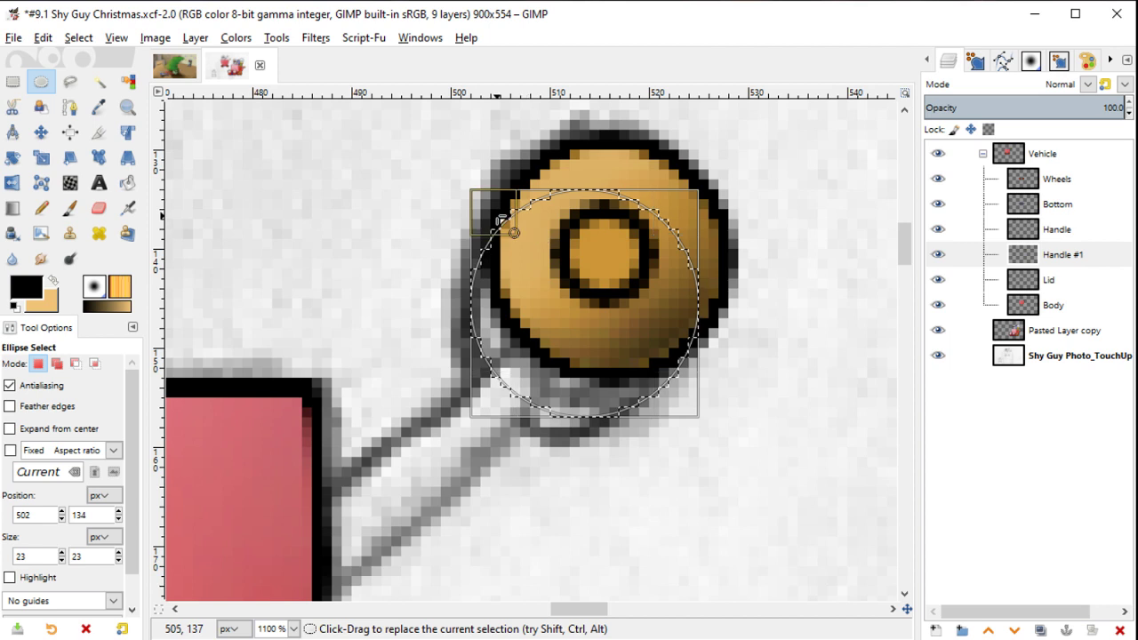
left_click_drag(501, 219, 487, 215)
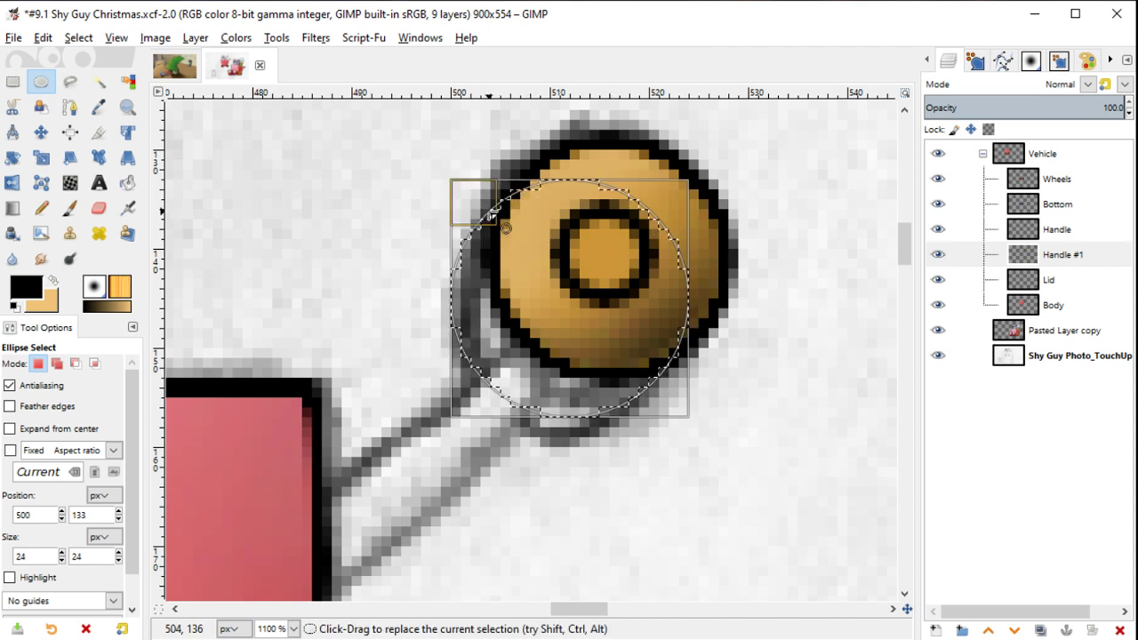
left_click_drag(569, 260, 577, 261)
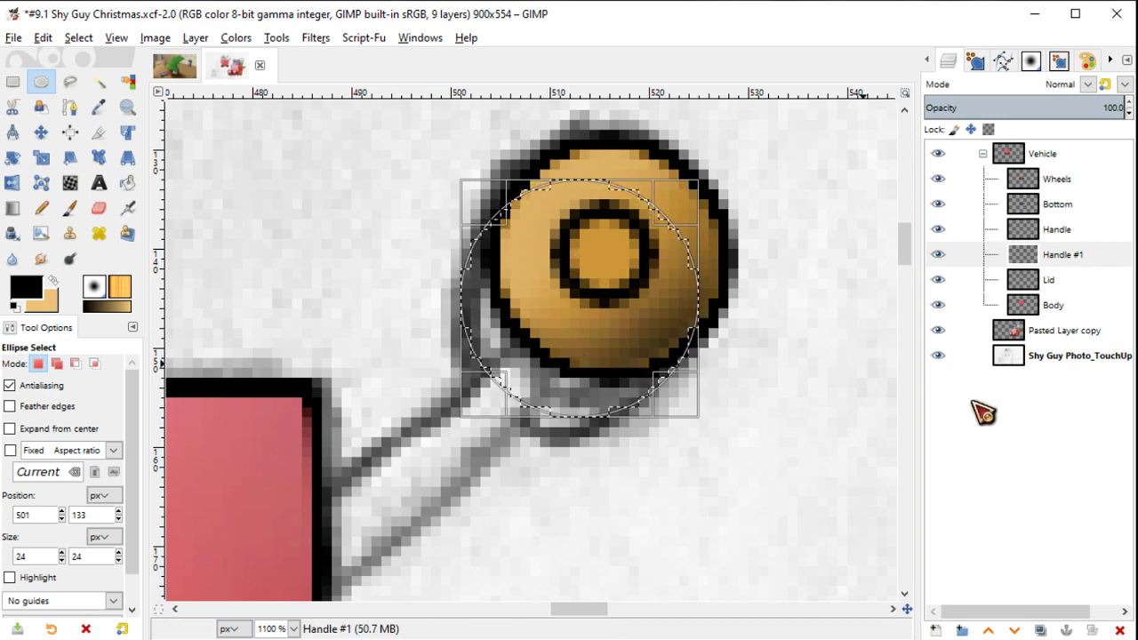
Step: Add a Handle #2 layer below Handle #1 and fill the circle with black
left_click(936, 630)
key("Return")
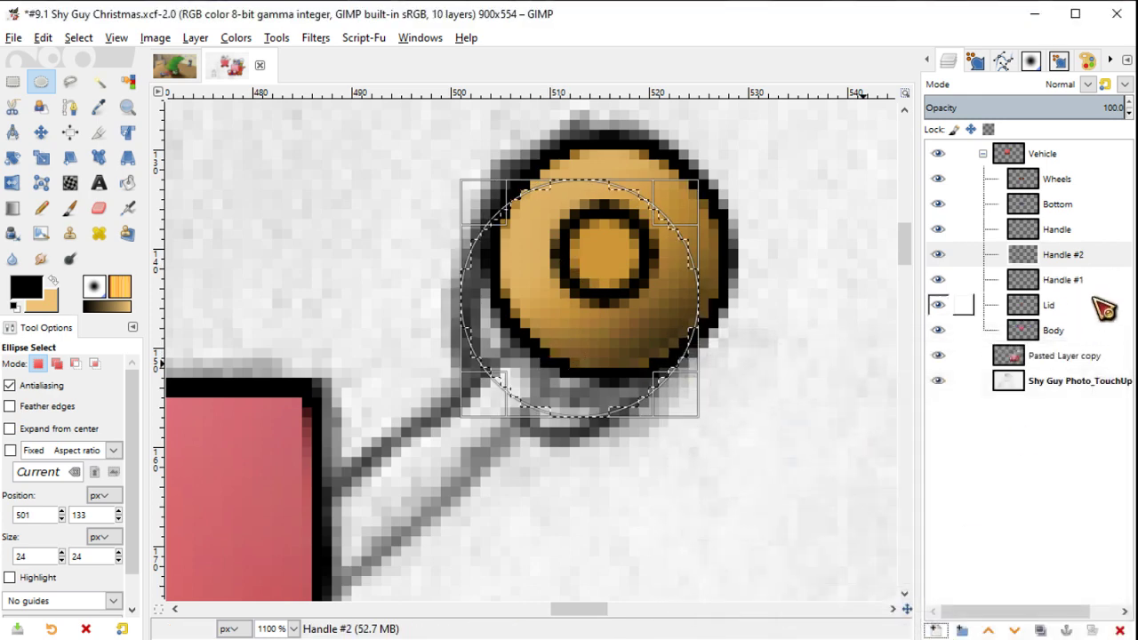
left_click_drag(1087, 276, 1083, 301)
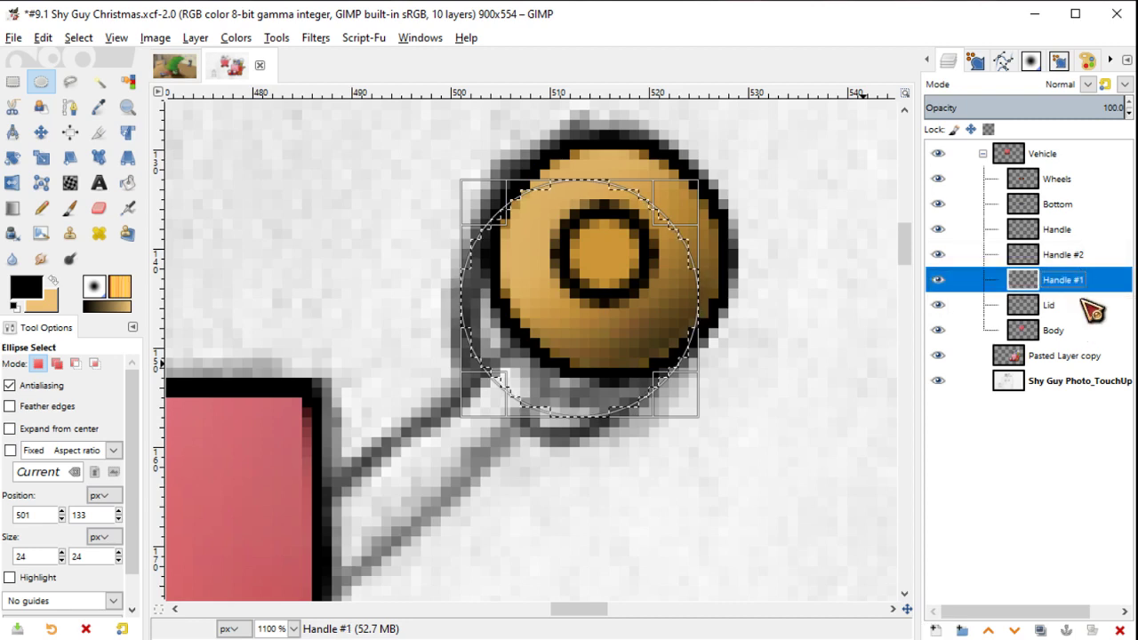
left_click_drag(1072, 259, 1079, 267)
left_click(1079, 283)
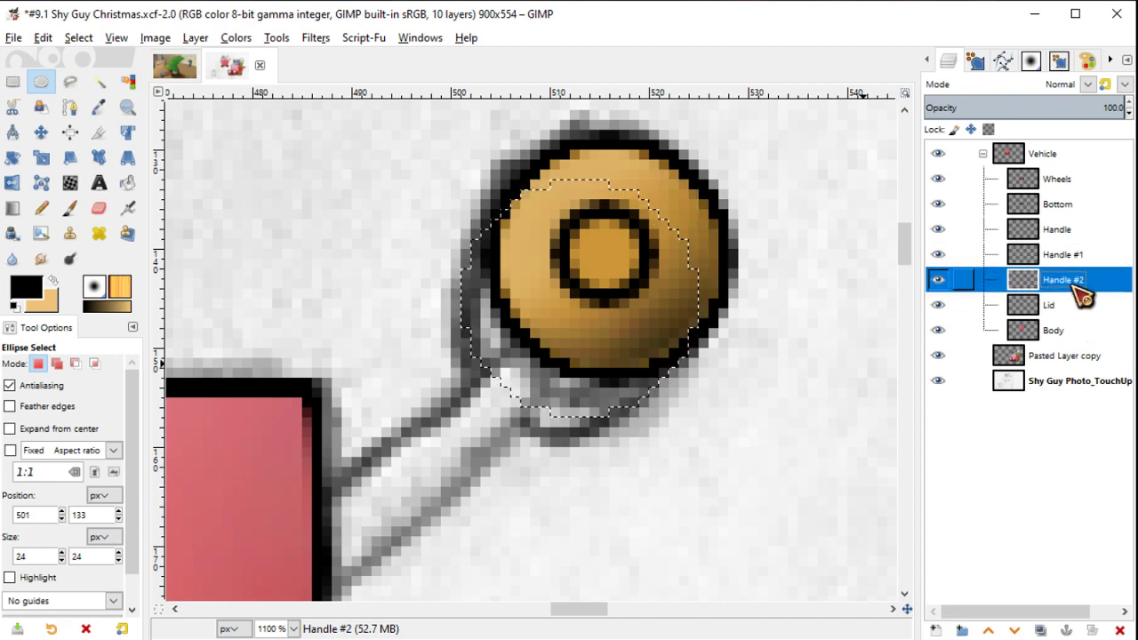
key("shift+b")
left_click(558, 302)
Step: Shrink the circular selection by 2 px, undoing a trial light tan fill
right_click(560, 305)
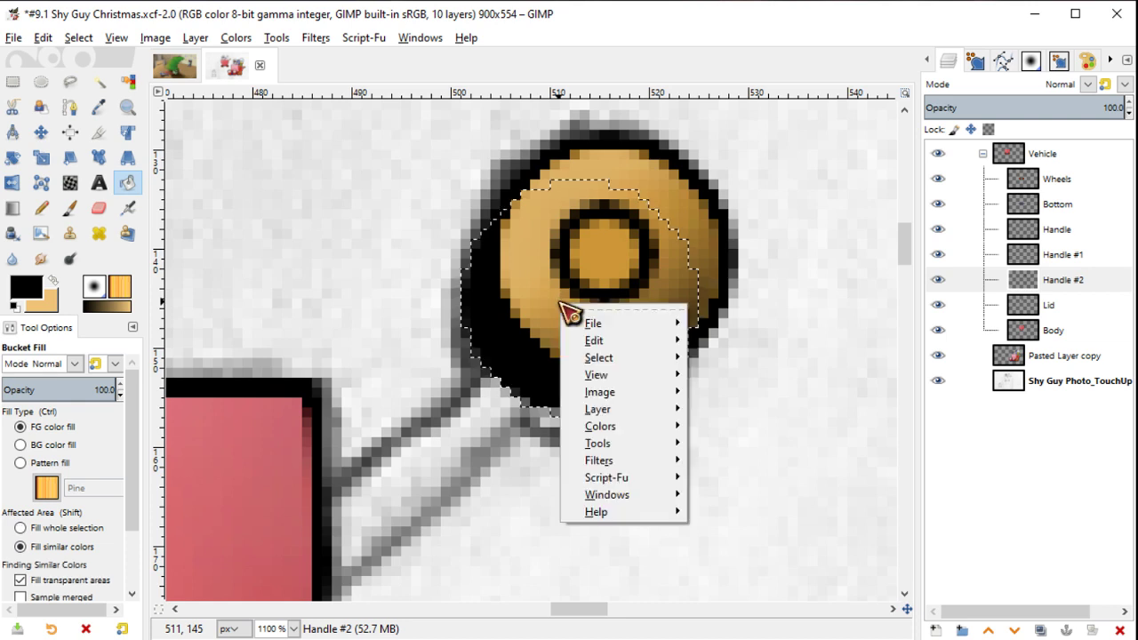
left_click(728, 543)
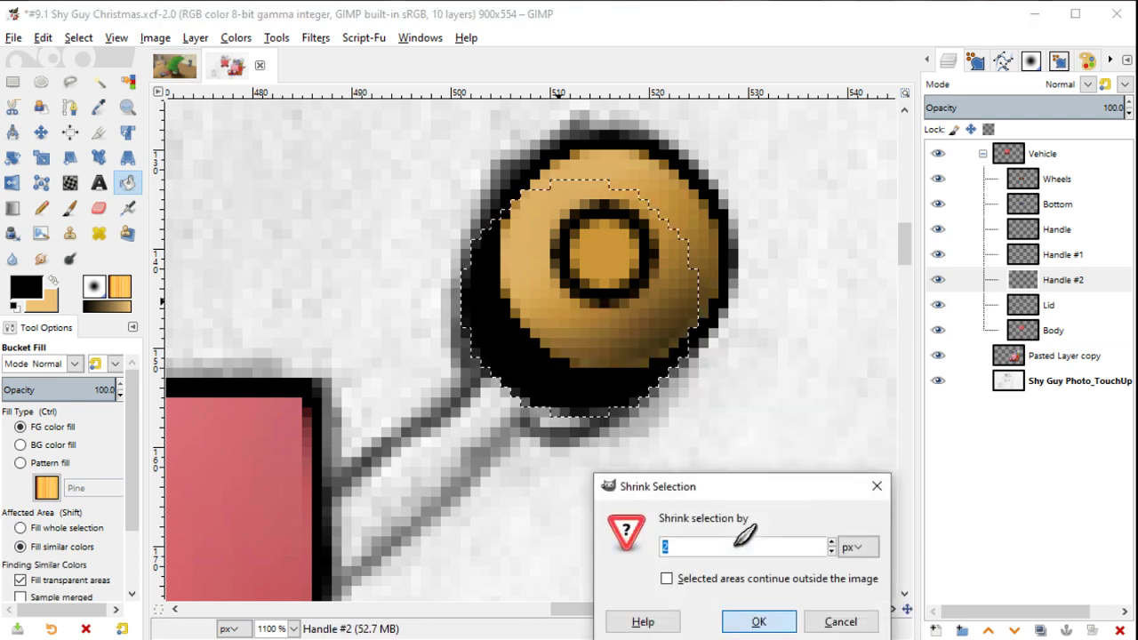
key("Return")
key("x")
left_click(536, 315)
key("ctrl+shift+a")
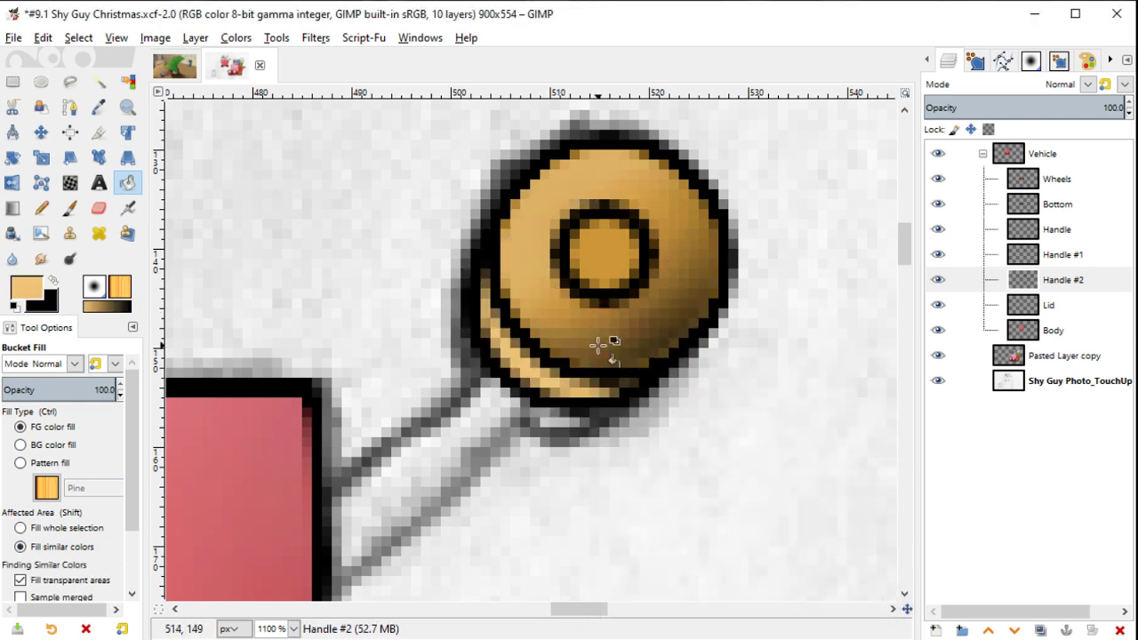
key("ctrl+z")
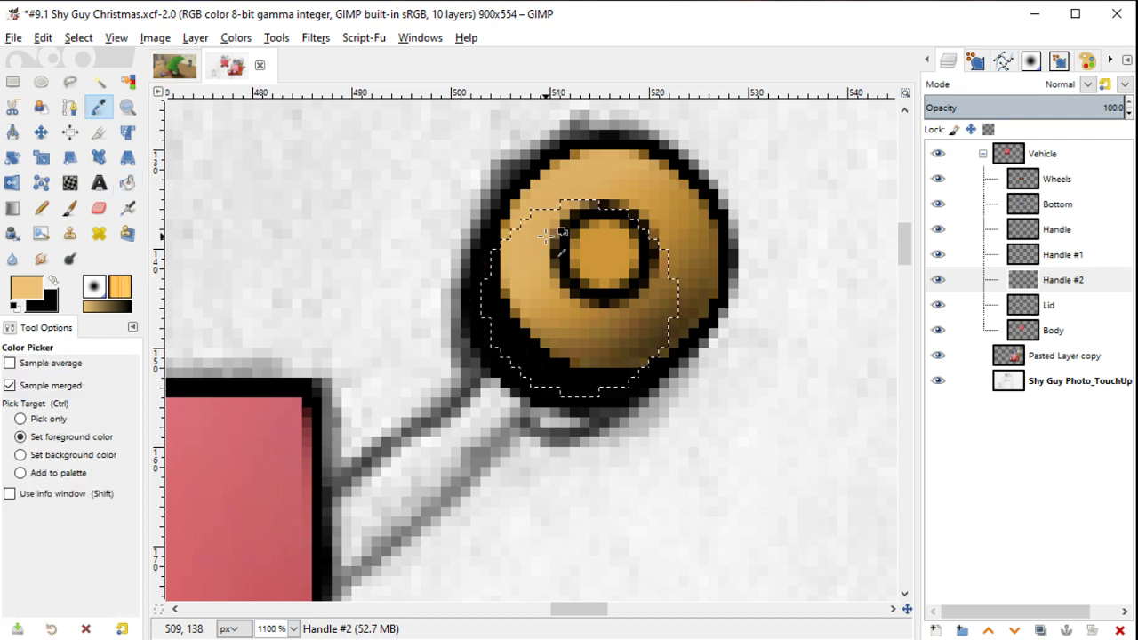
Step: Fill the shrunken circle with gold sampled from the knob
key("o")
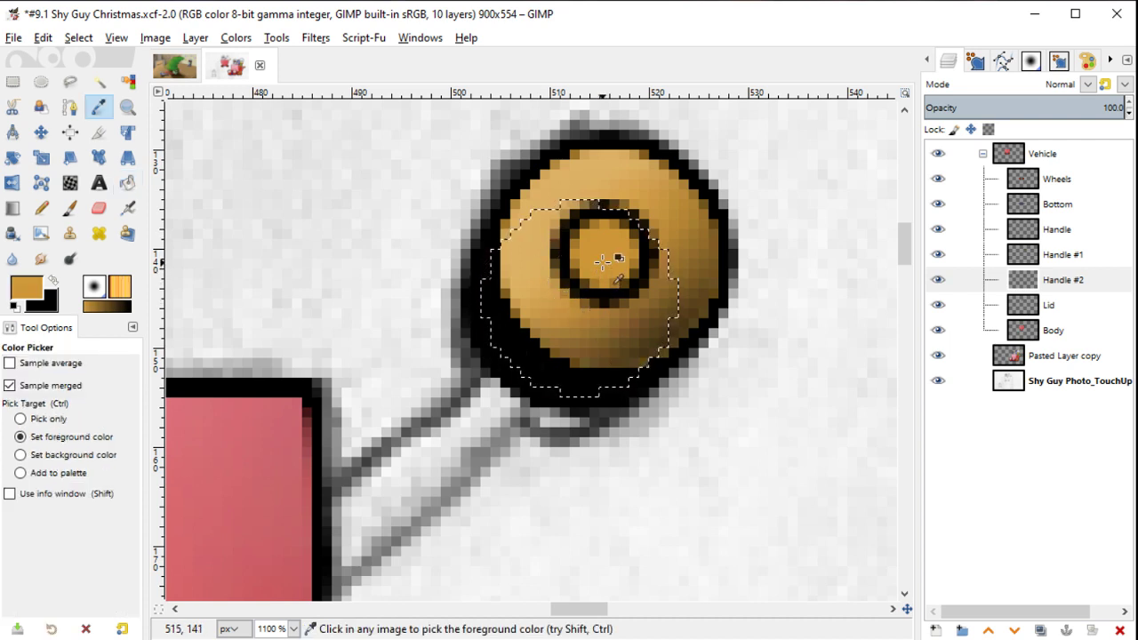
key("shift+b")
left_click(588, 319)
key("ctrl+shift+a")
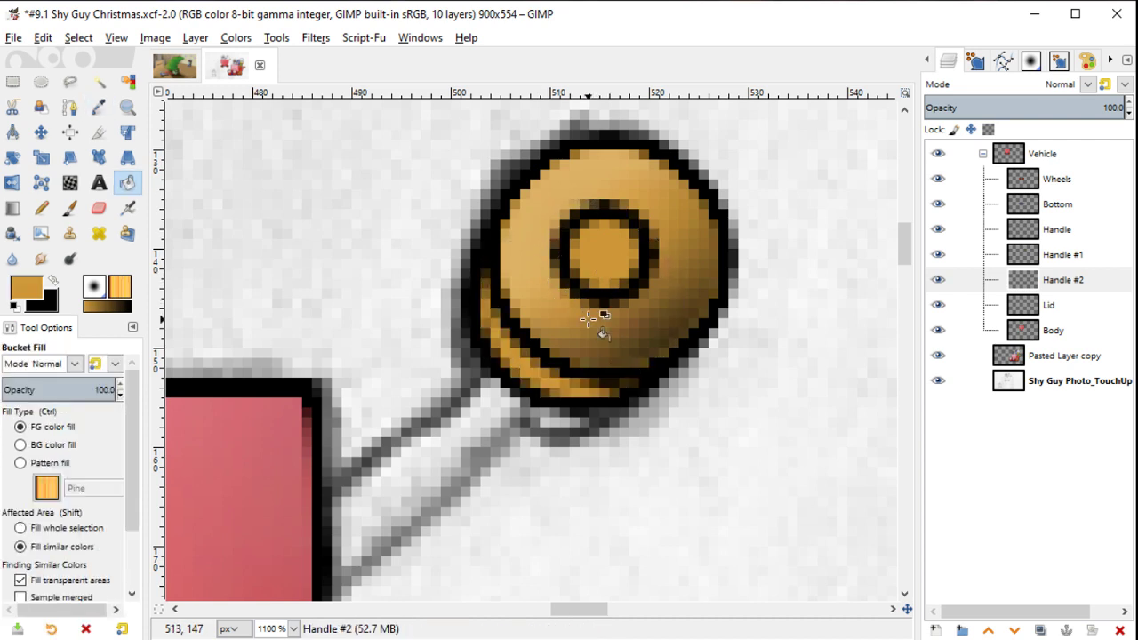
scroll(588, 320, "down", 2)
scroll(588, 319, "up", 2)
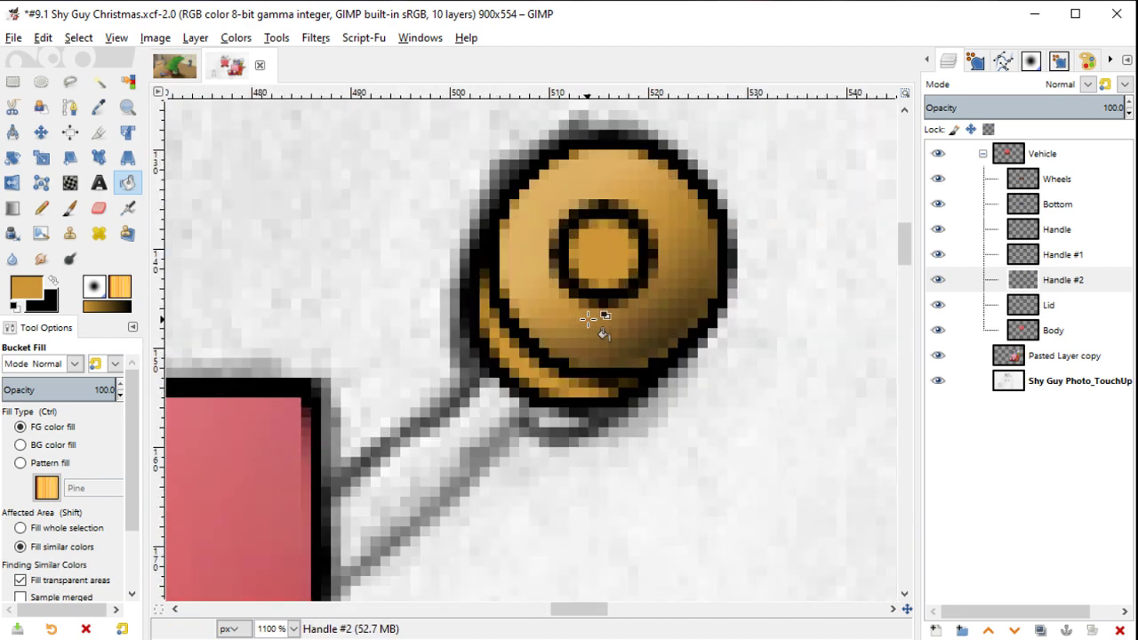
Step: Switch to the brush with black paint and clear the selection
key("y")
key("x")
key("ctrl+shift+a")
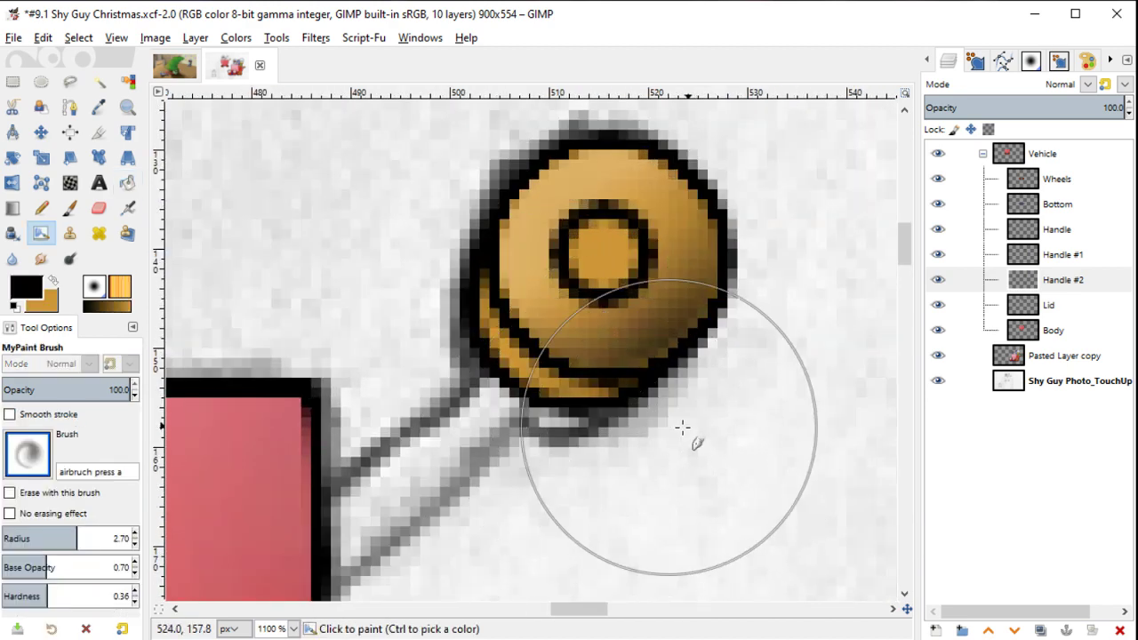
key("ctrl+z")
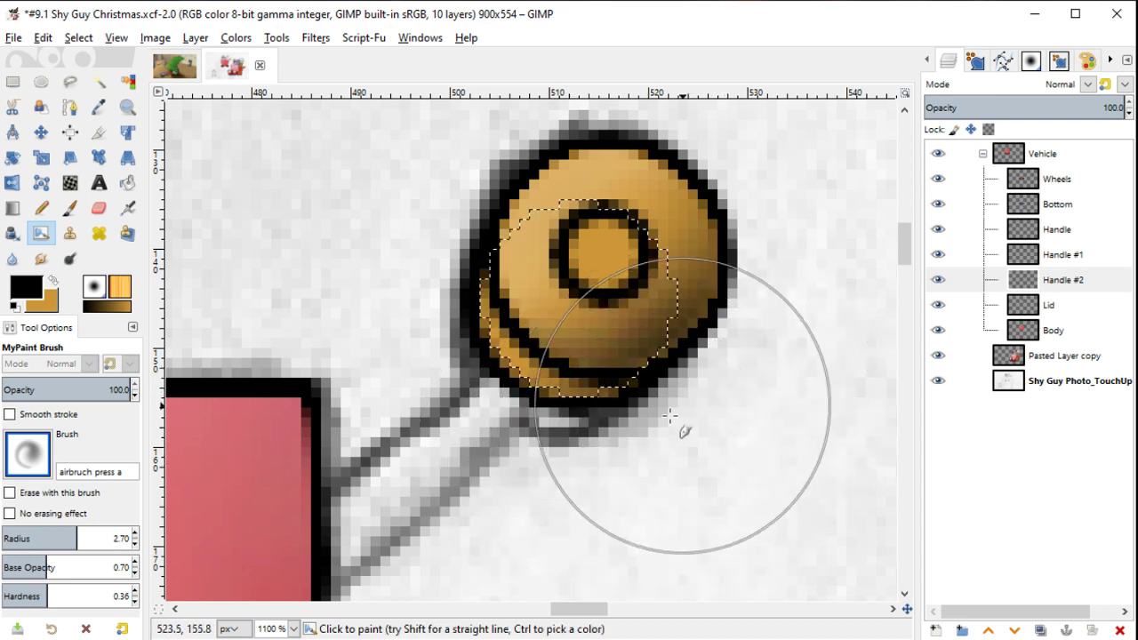
key("ctrl+shift+a")
key("ctrl+z")
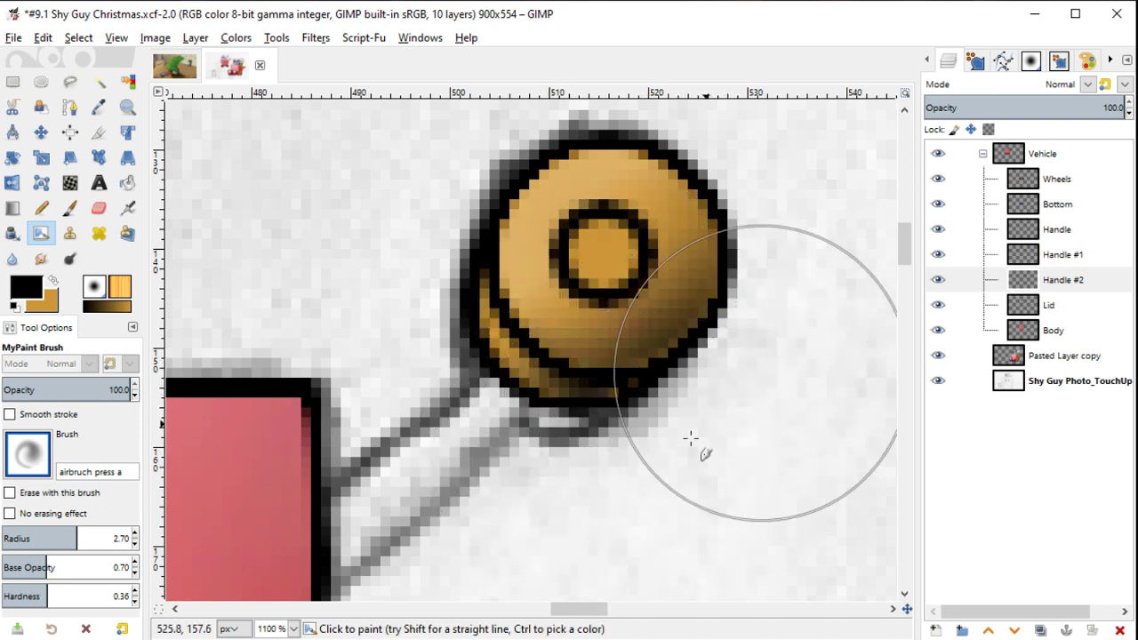
key("ctrl+shift+a")
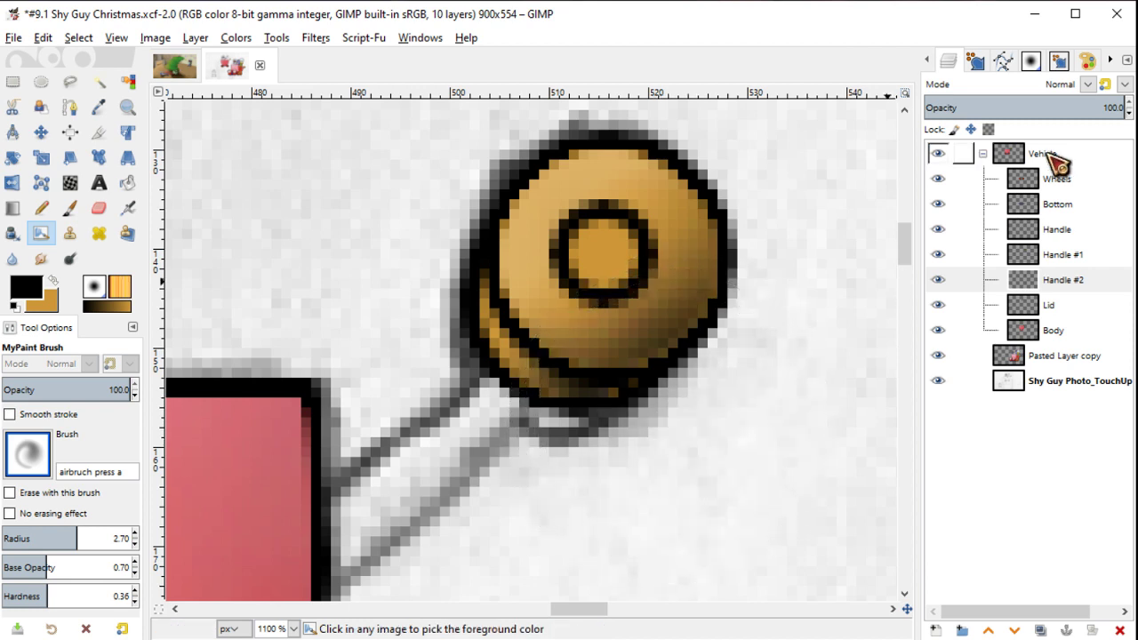
Step: Lock alpha and shade the gold knob's lower right darker on Handle #1
left_click(989, 130)
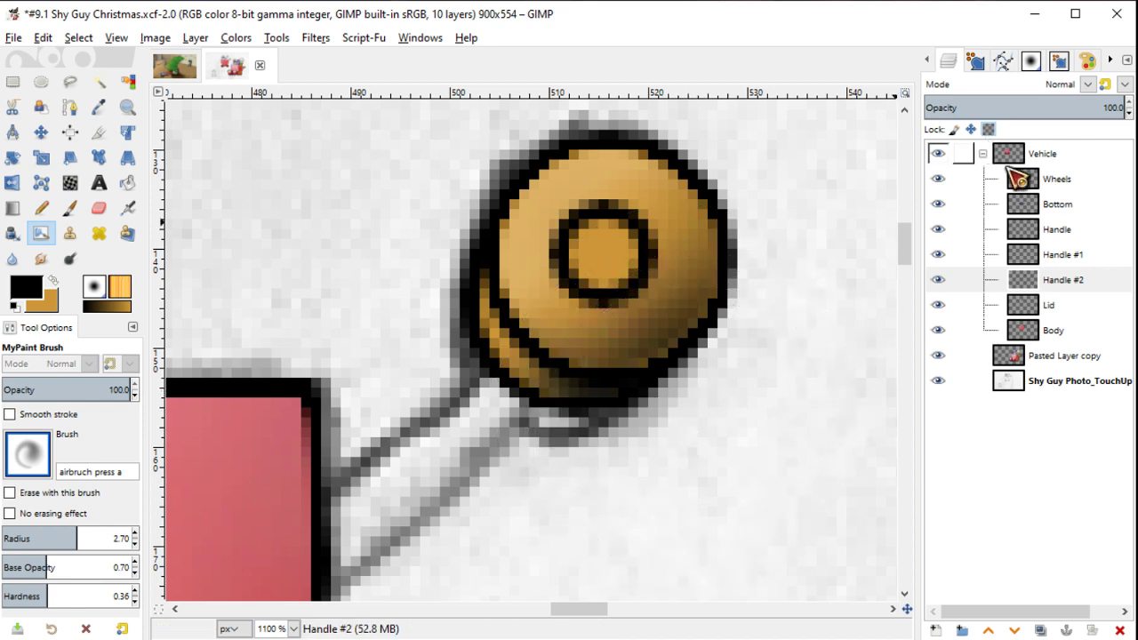
left_click(1071, 256)
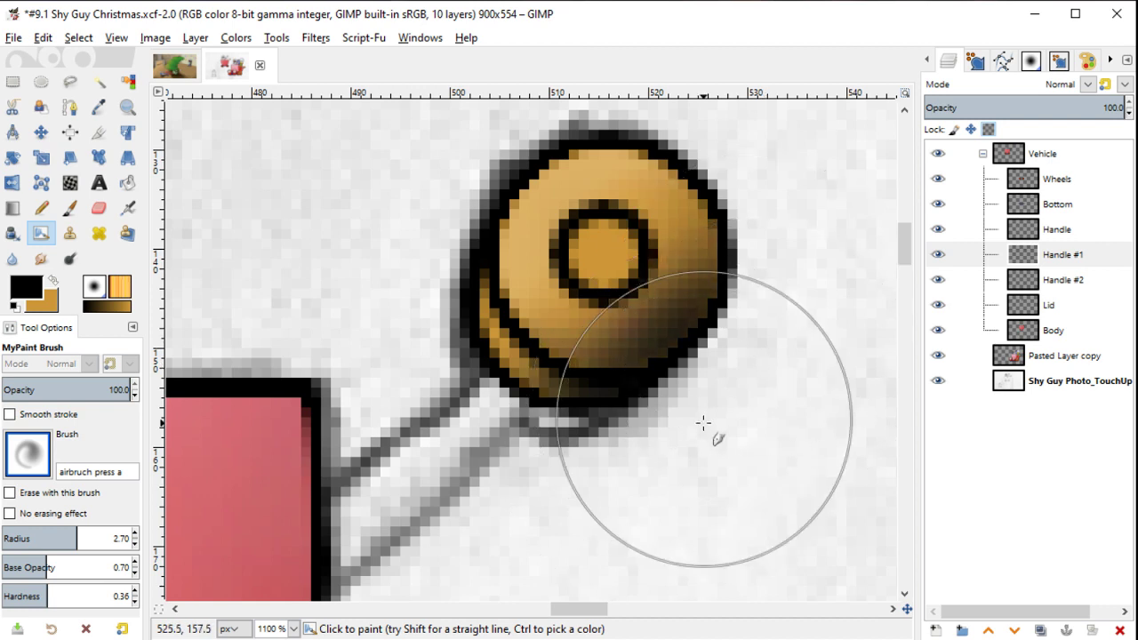
left_click_drag(706, 432, 783, 364)
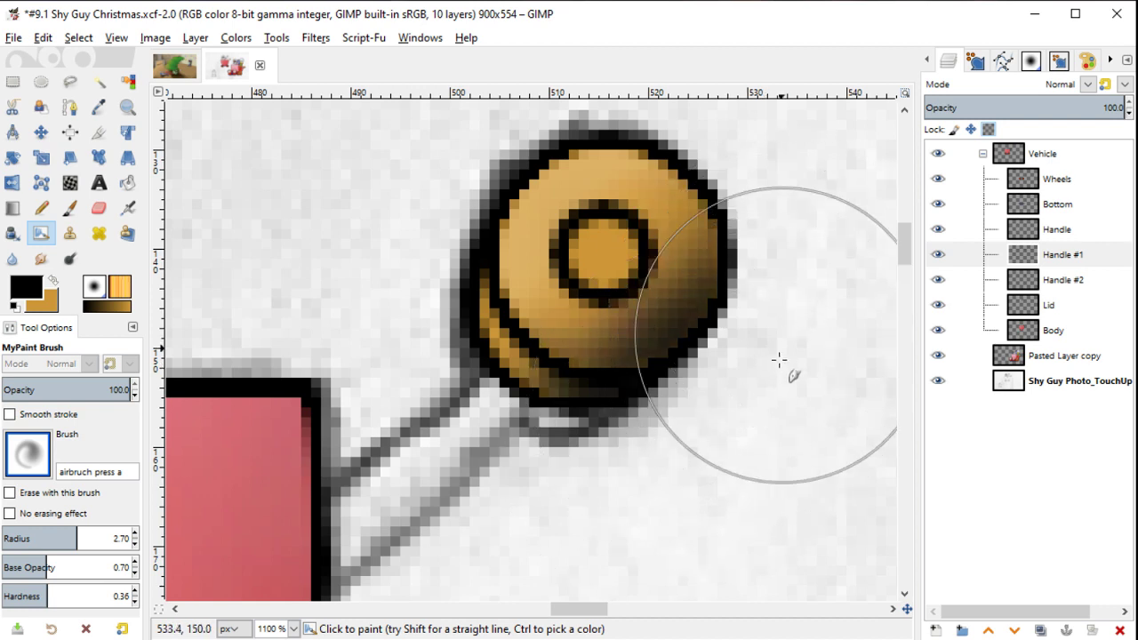
Step: On the alpha-locked Handle layer, shade the inner orange square's lower-left side darker
left_click(1060, 230)
left_click(989, 129)
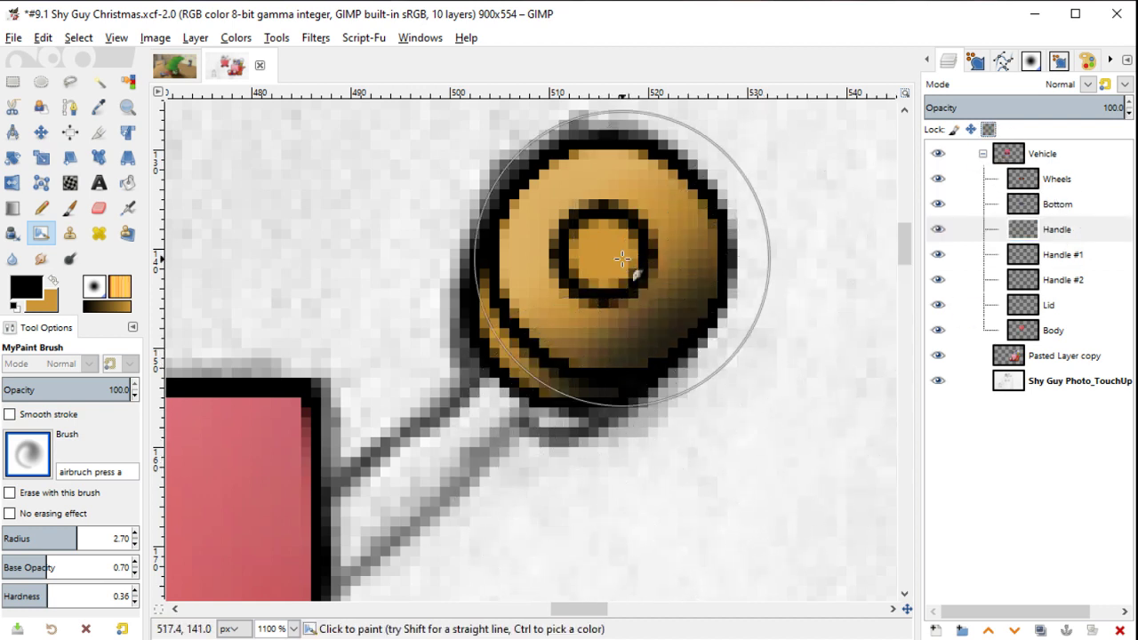
key("u")
left_click(619, 253)
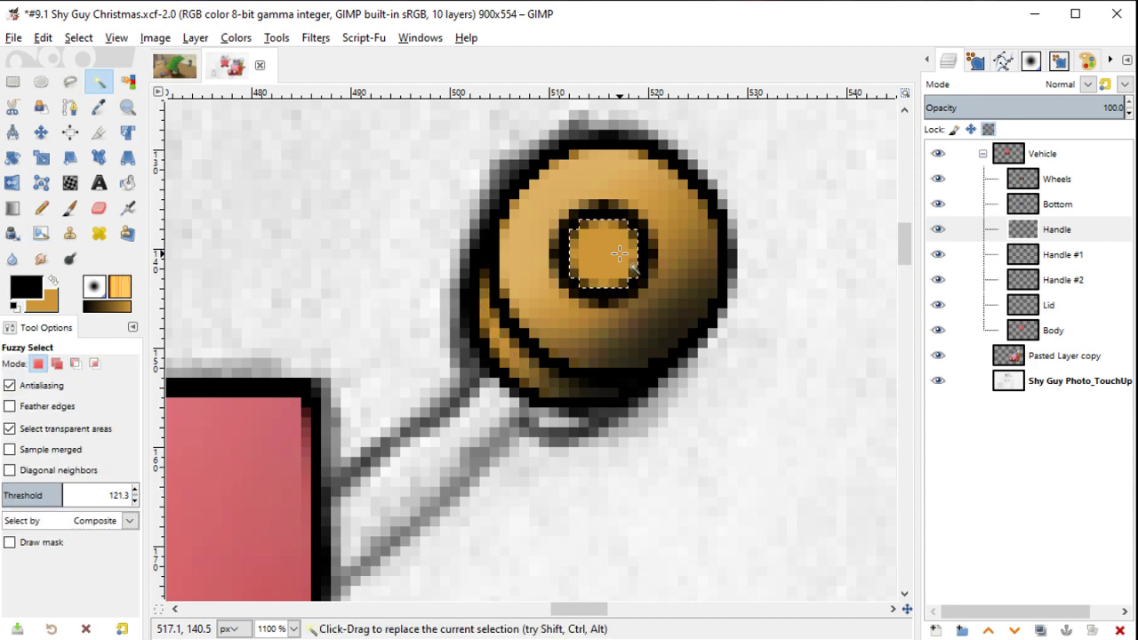
key("y")
left_click_drag(719, 305, 623, 344)
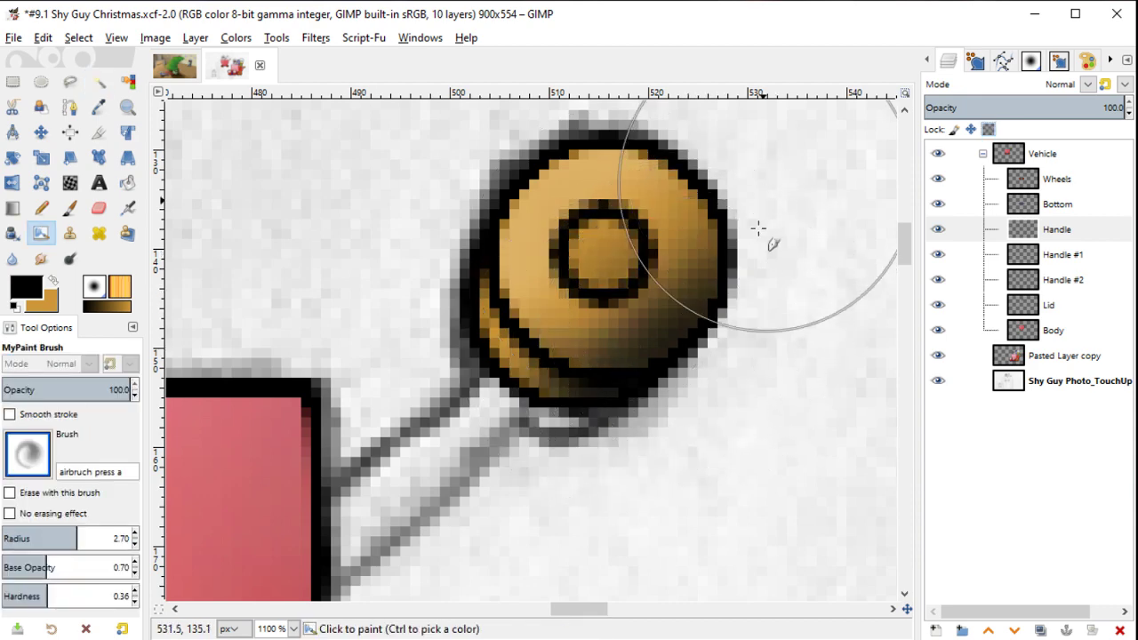
key("ctrl+shift+a")
Step: Toggle Handle #1's visibility and make Handle #2 the active layer
scroll(635, 434, "down", 1)
scroll(640, 442, "down", 1)
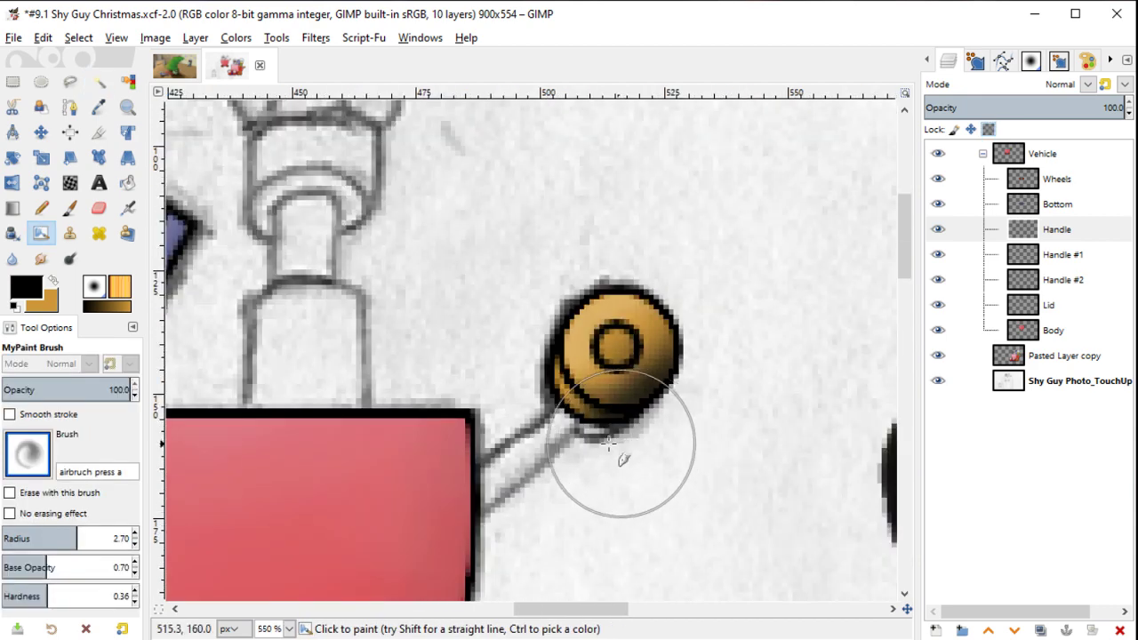
scroll(476, 418, "up", 2)
scroll(584, 394, "down", 1)
scroll(579, 356, "down", 1)
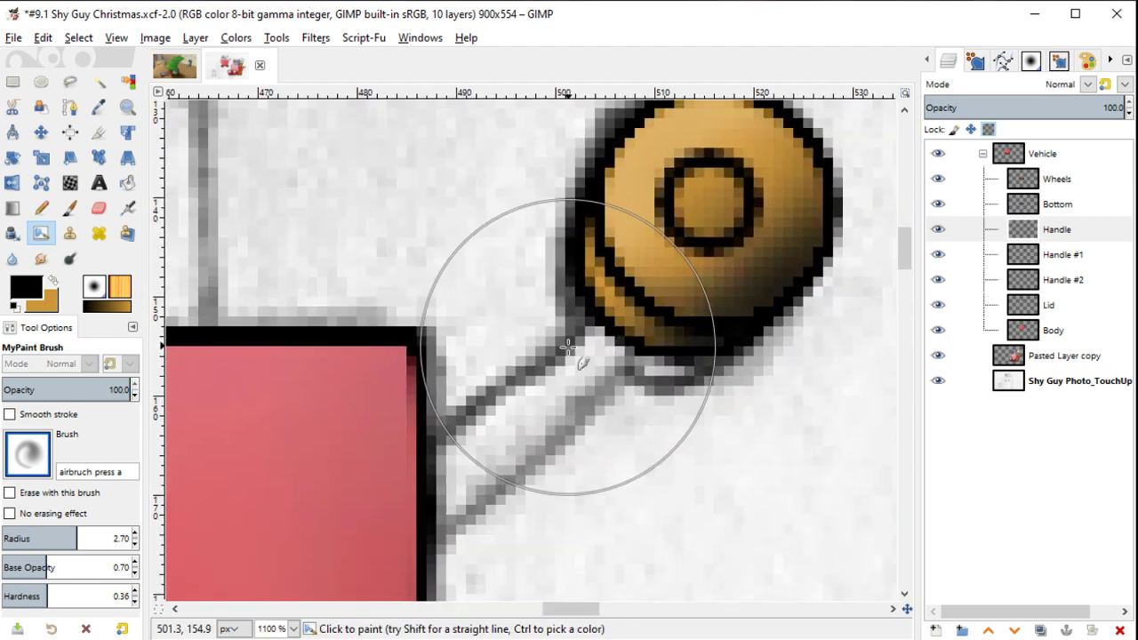
left_click(1063, 254)
left_click(938, 254)
key("f")
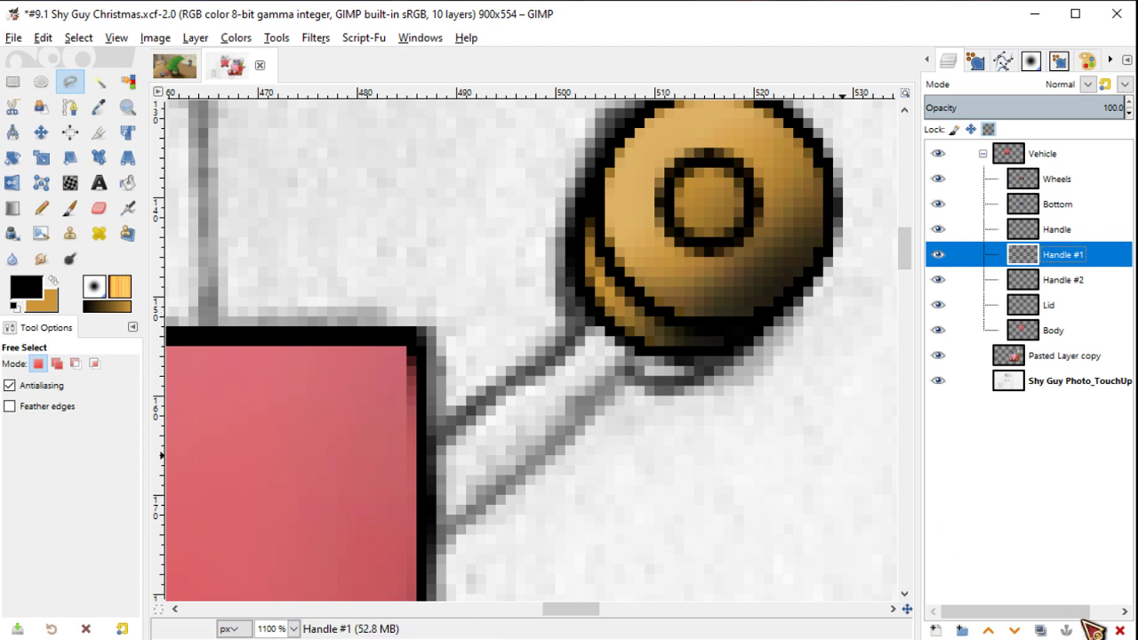
left_click(1062, 280)
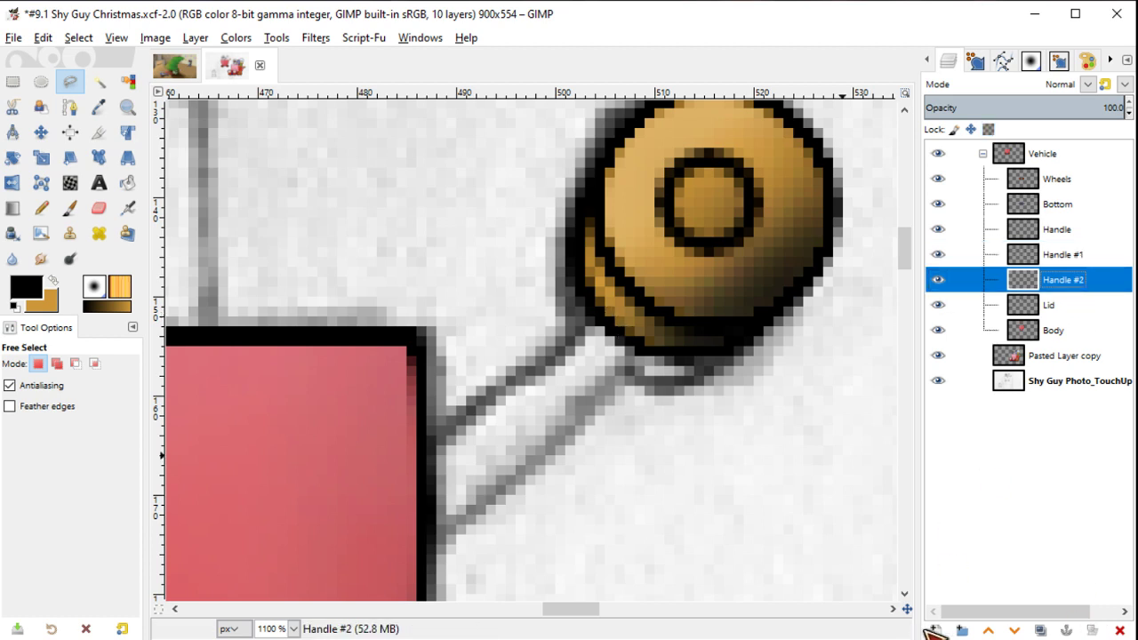
Step: Create a Handle #3 layer and outline the handle stick from cart to knob
left_click(936, 630)
key("Return")
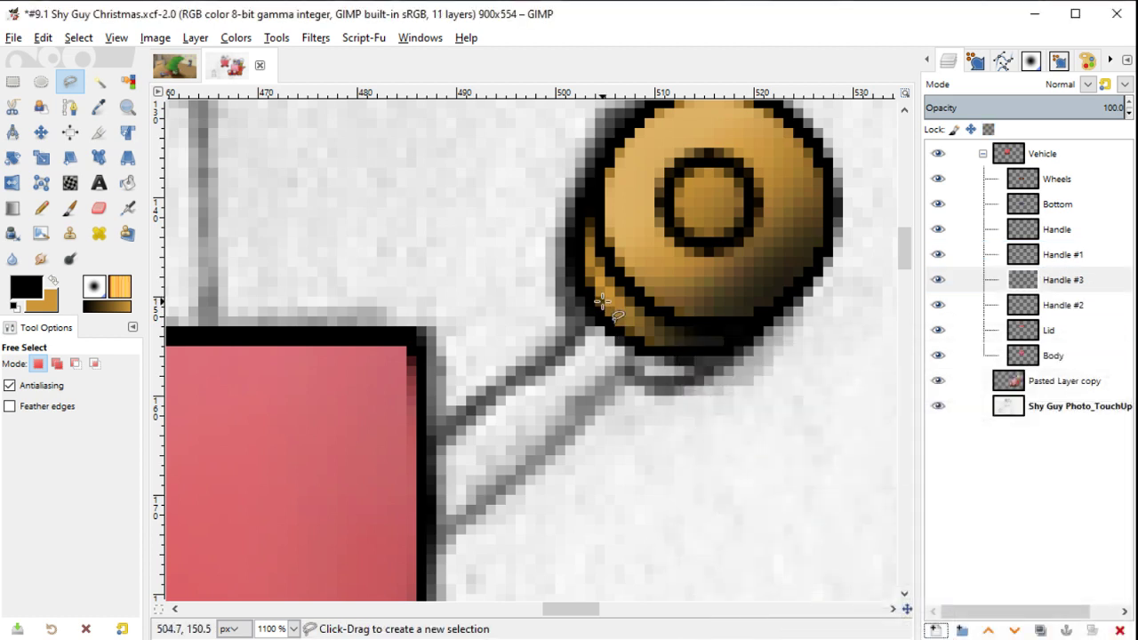
left_click(422, 443)
left_click(421, 560)
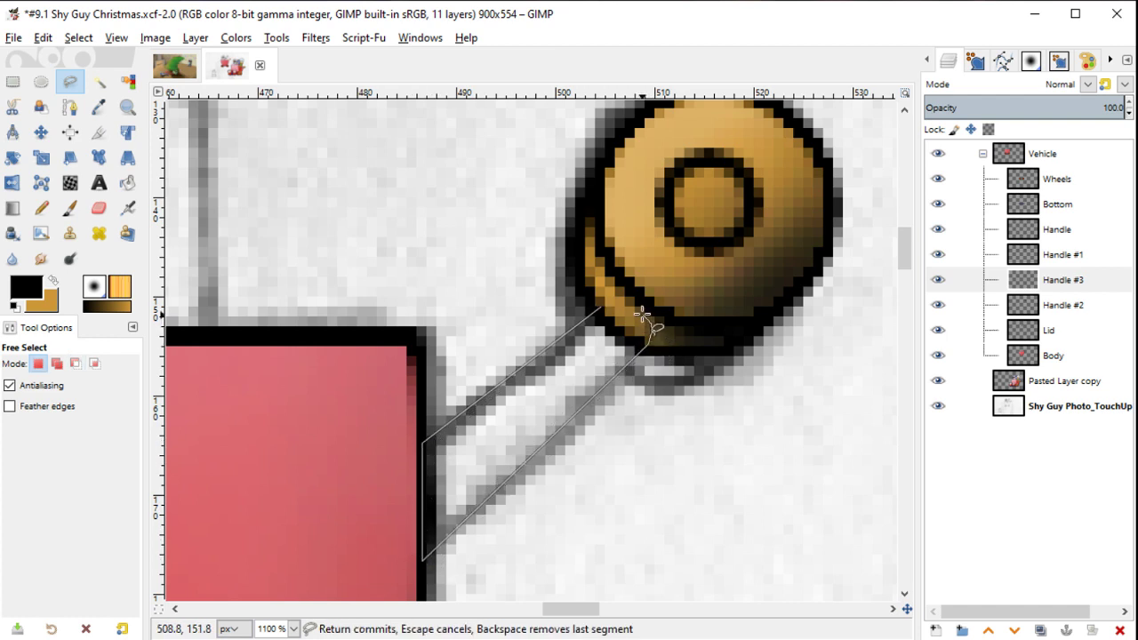
left_click(608, 303)
key("Return")
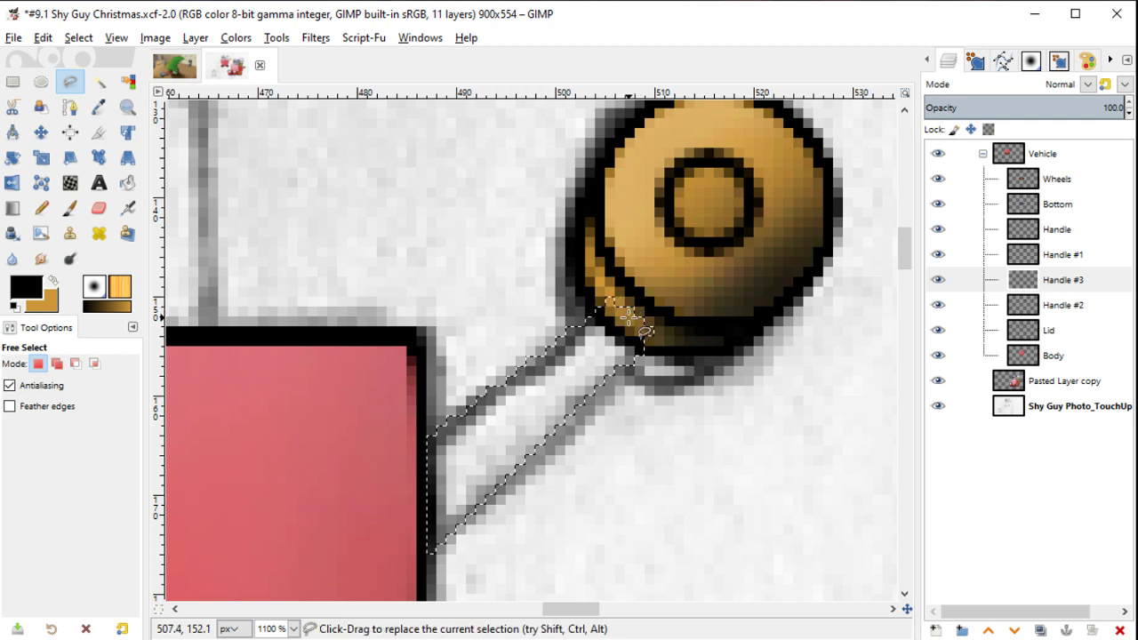
scroll(613, 307, "up", 2, "ctrl")
left_click_drag(575, 282, 628, 287)
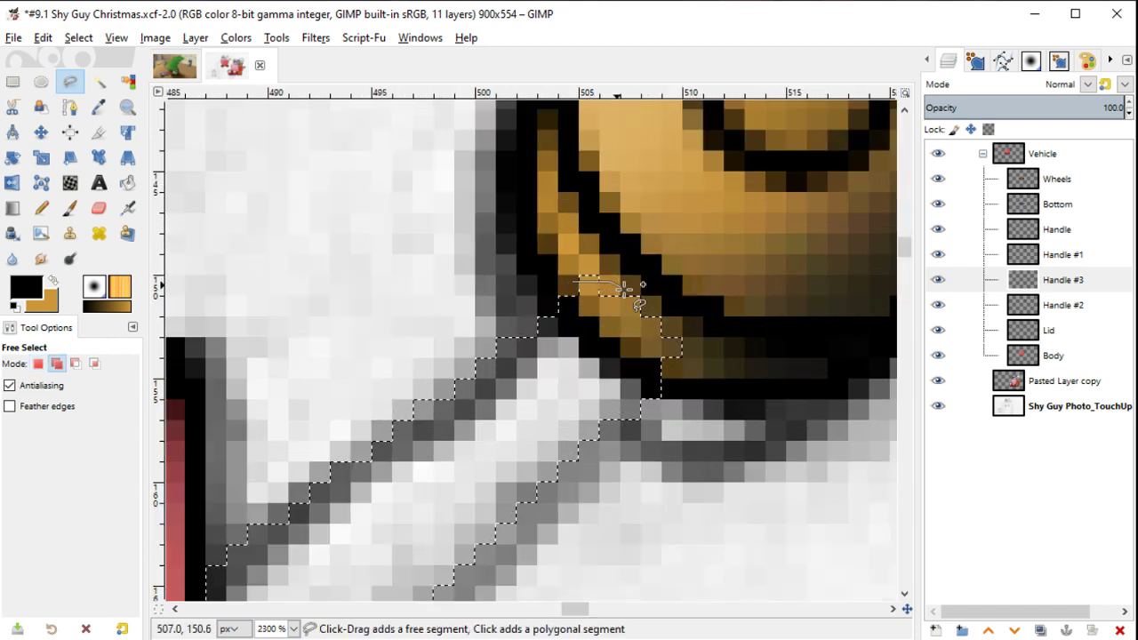
key("Return")
scroll(622, 382, "down", 1, "ctrl")
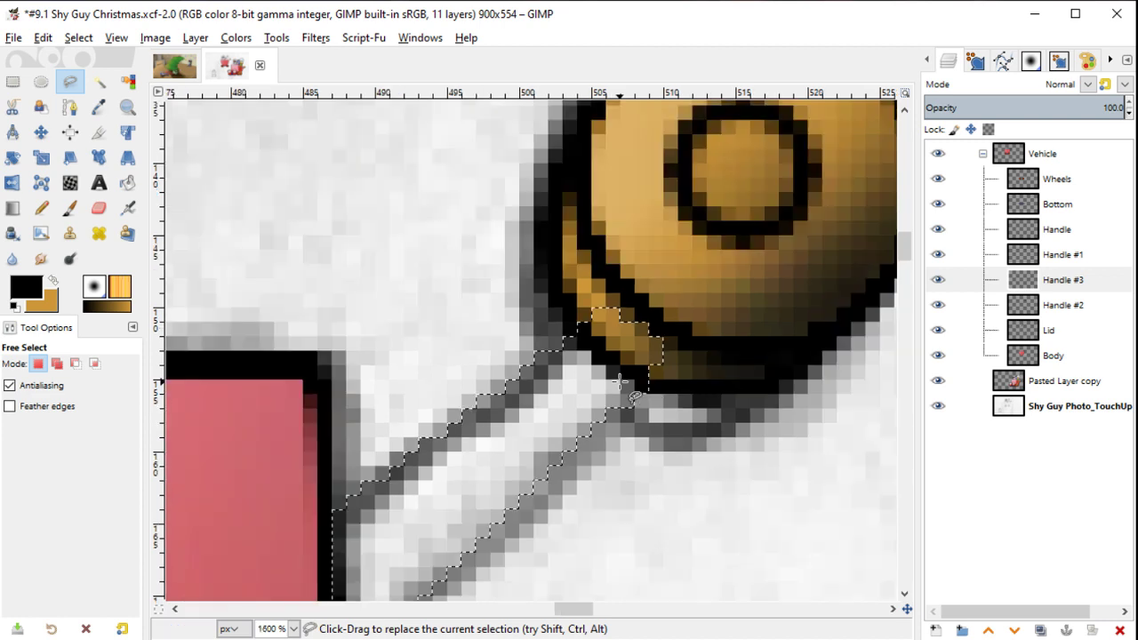
scroll(604, 384, "down", 2, "ctrl")
Step: Fill the stick black, shrink the selection, and fill its interior orange
key("shift+b")
left_click(593, 388)
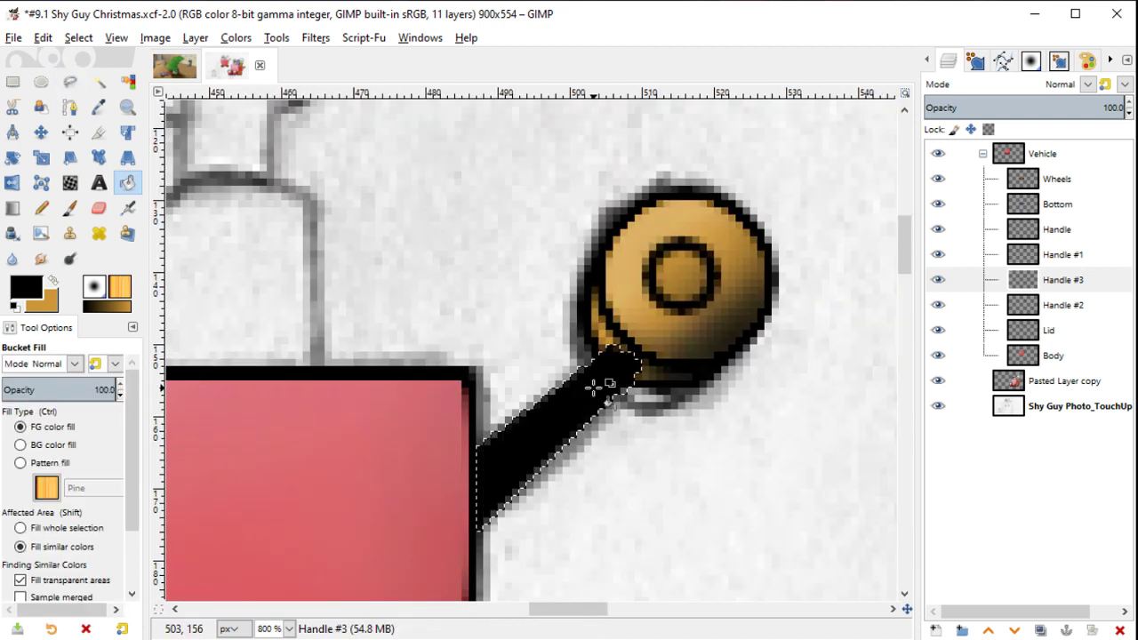
right_click(593, 388)
mouse_move(634, 444)
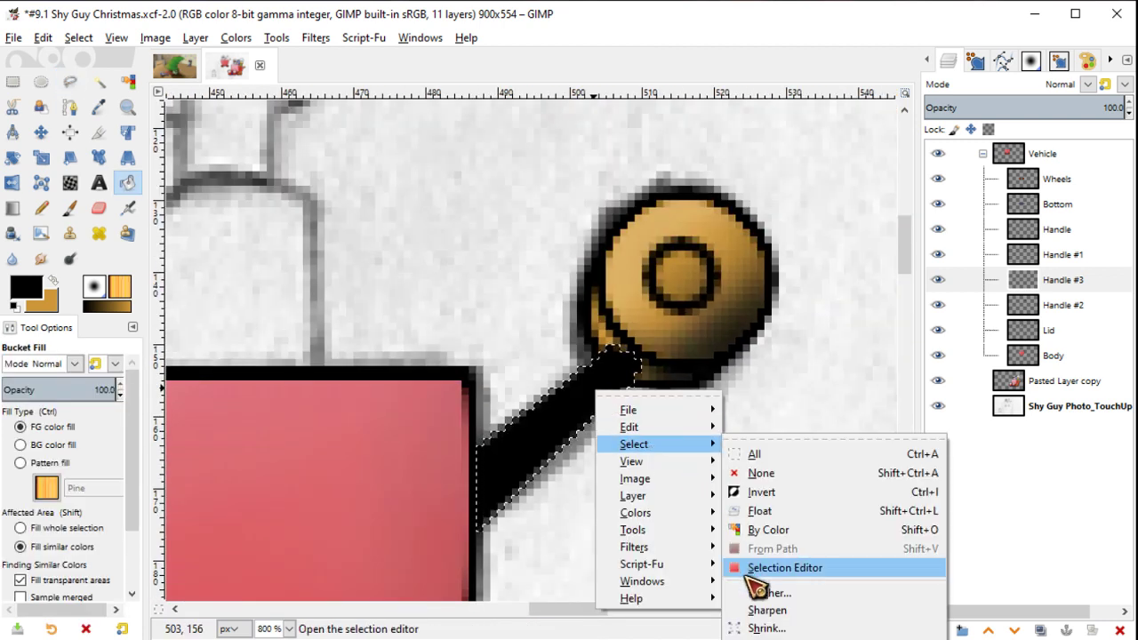
left_click(763, 629)
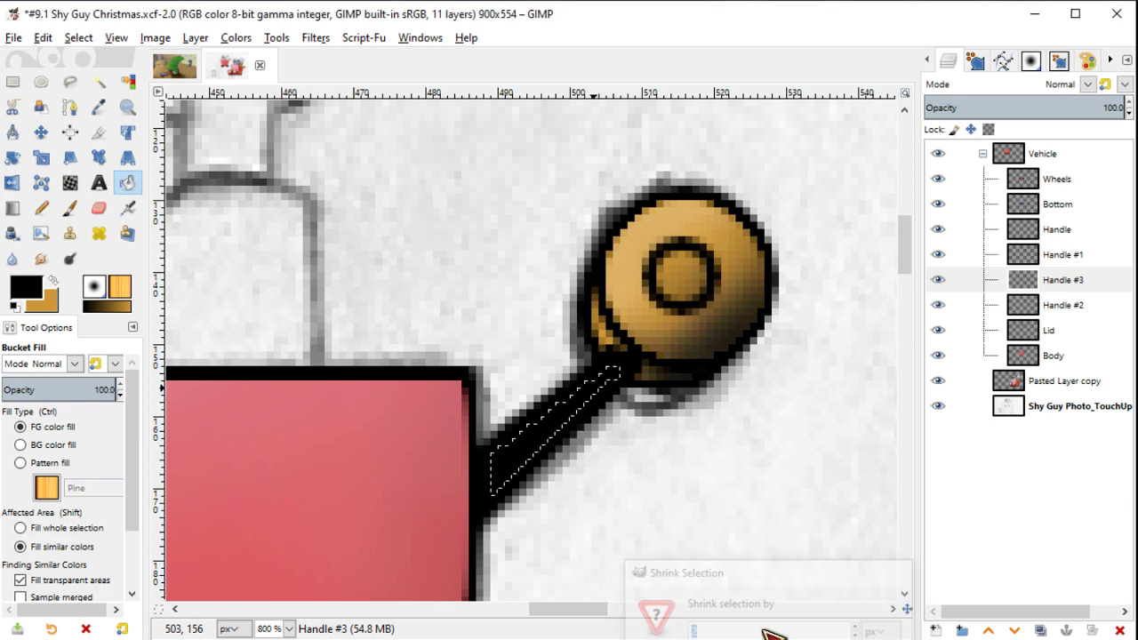
left_click(552, 418)
scroll(655, 465, "down", 2)
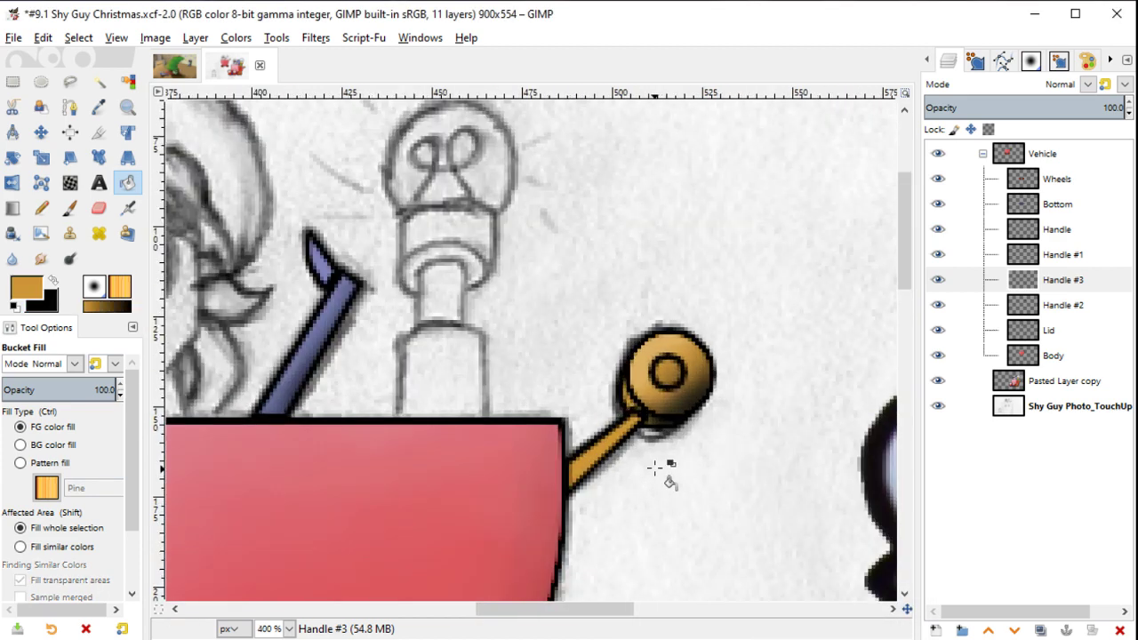
scroll(655, 465, "up", 2)
Step: Airbrush darker black shading along the stick's lower edge
key("y")
key("x")
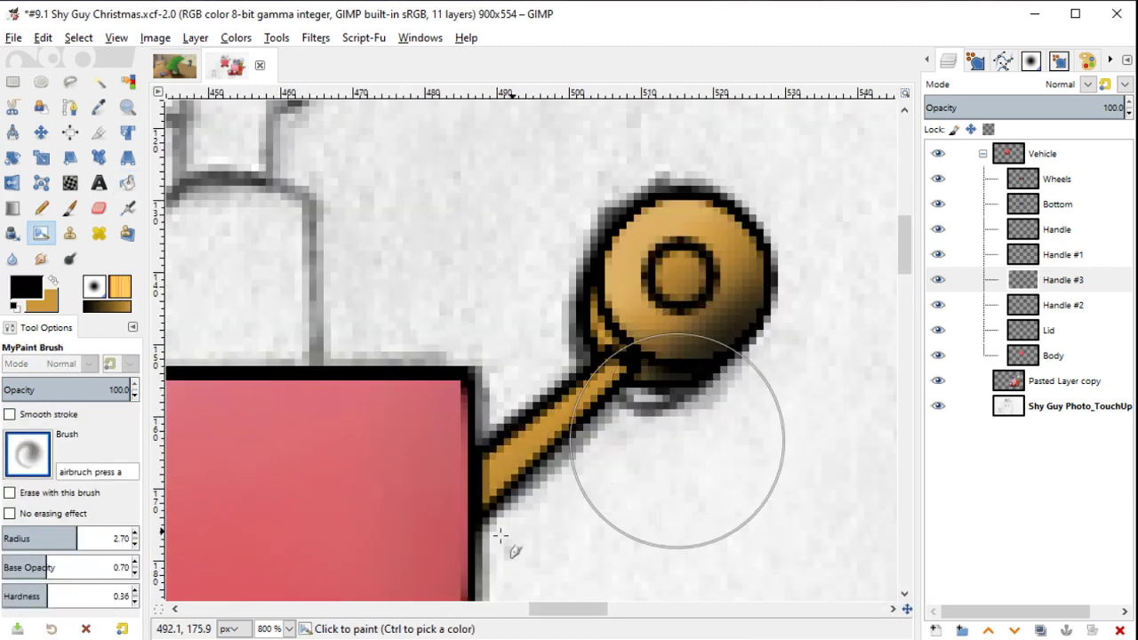
mouse_move(501, 534)
left_mouse_down()
mouse_move(653, 453)
mouse_move(538, 542)
mouse_move(568, 535)
mouse_move(635, 477)
mouse_move(641, 452)
mouse_move(501, 546)
mouse_move(529, 553)
left_mouse_up()
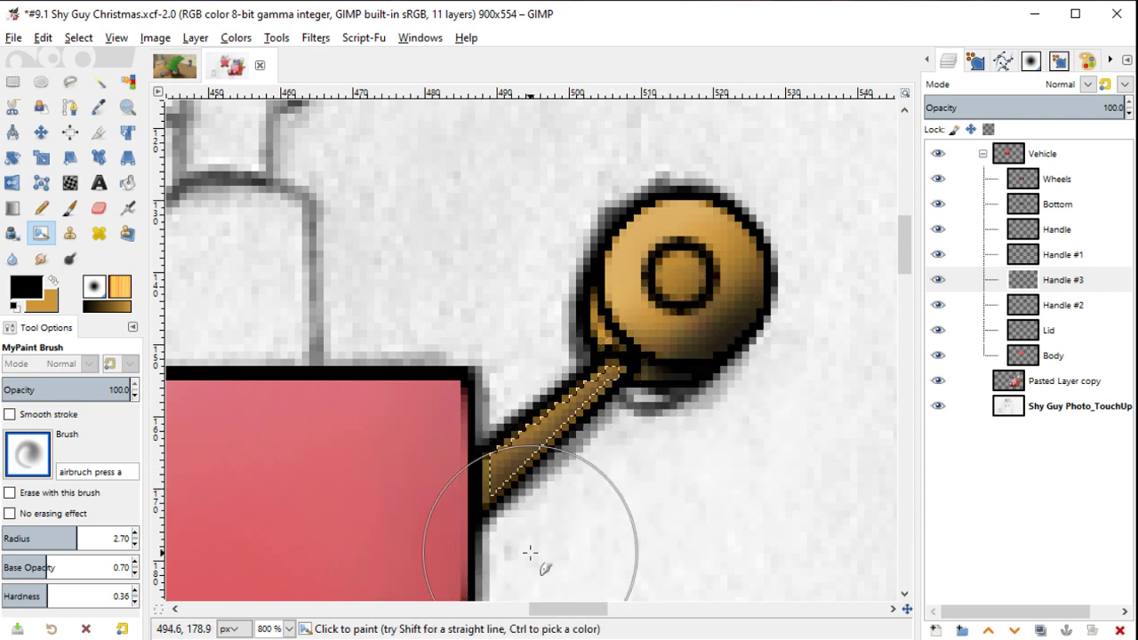
scroll(689, 383, "down", 2)
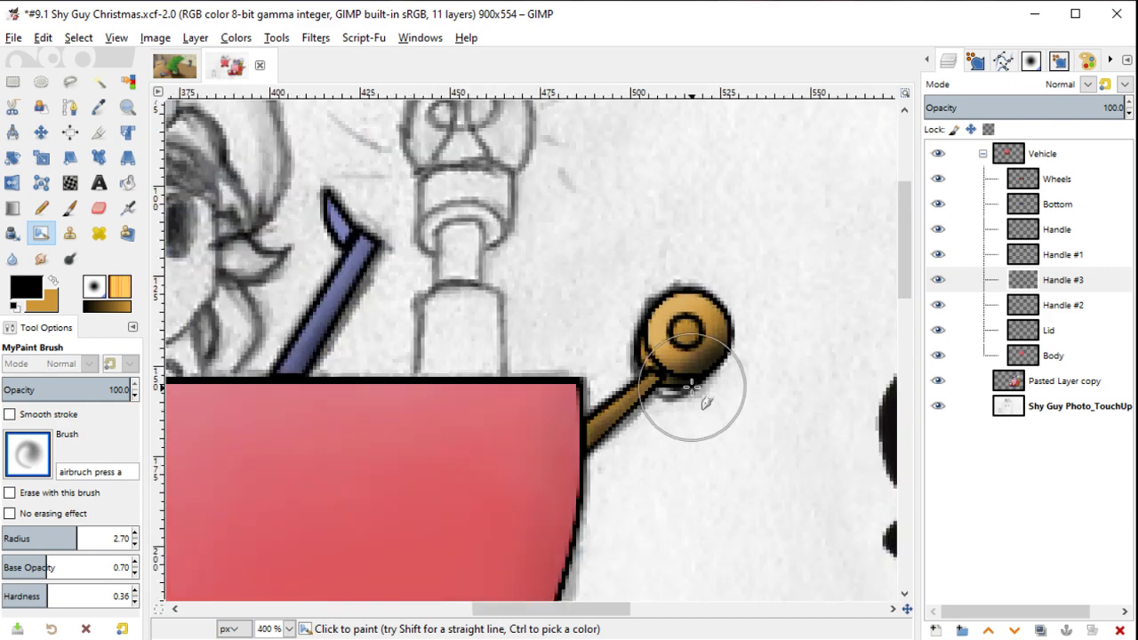
scroll(692, 384, "up", 1)
scroll(692, 384, "down", 1)
Step: Merge the handle layers into one layer named Handle and delete the leftover
right_click(1095, 238)
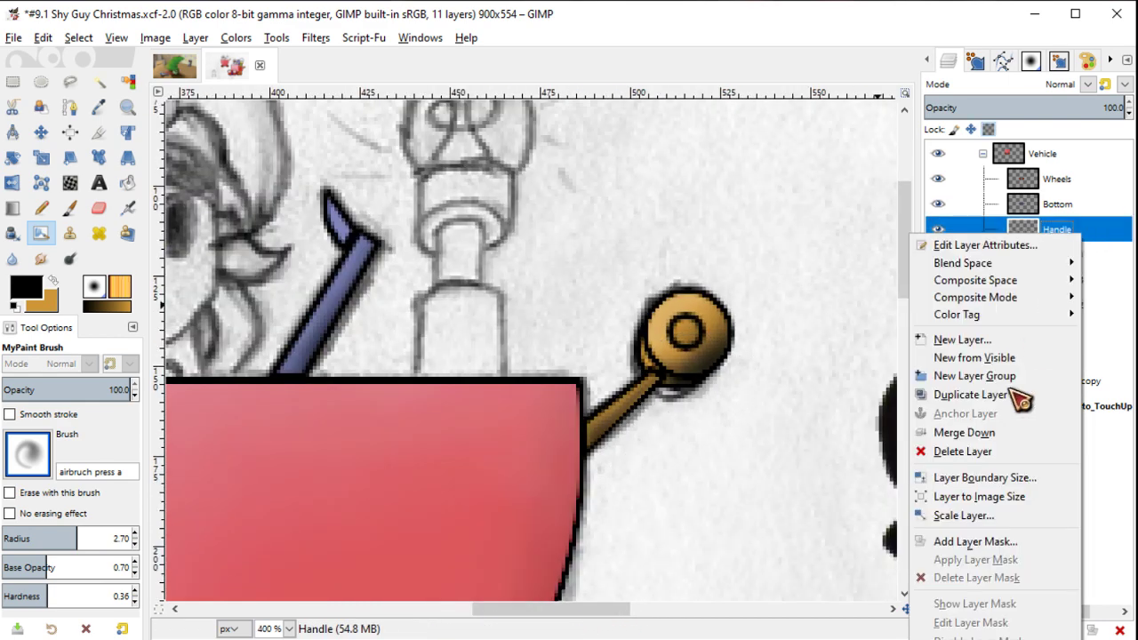
left_click(959, 432)
right_click(1098, 227)
left_click(969, 429)
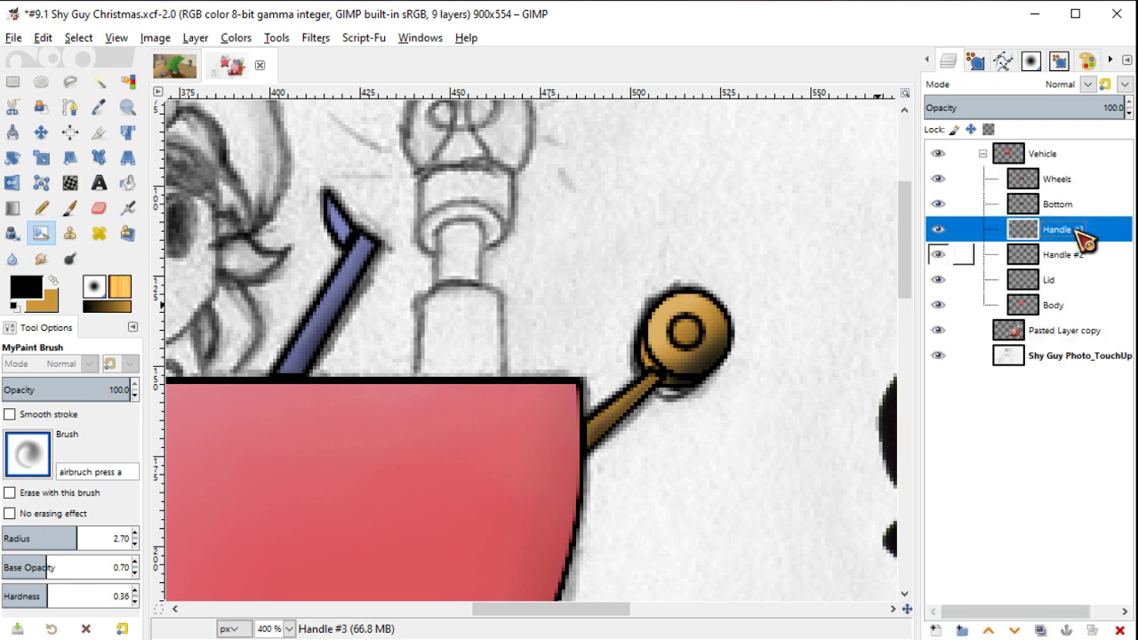
right_click(1088, 231)
left_click(972, 445)
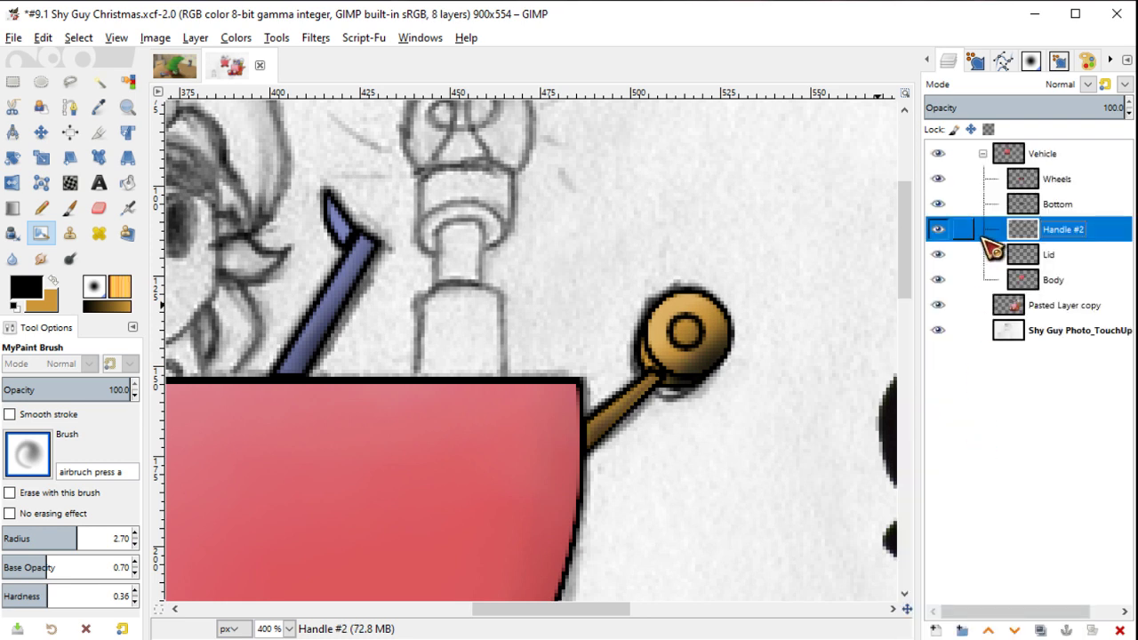
left_click(938, 230)
double_click(1062, 229)
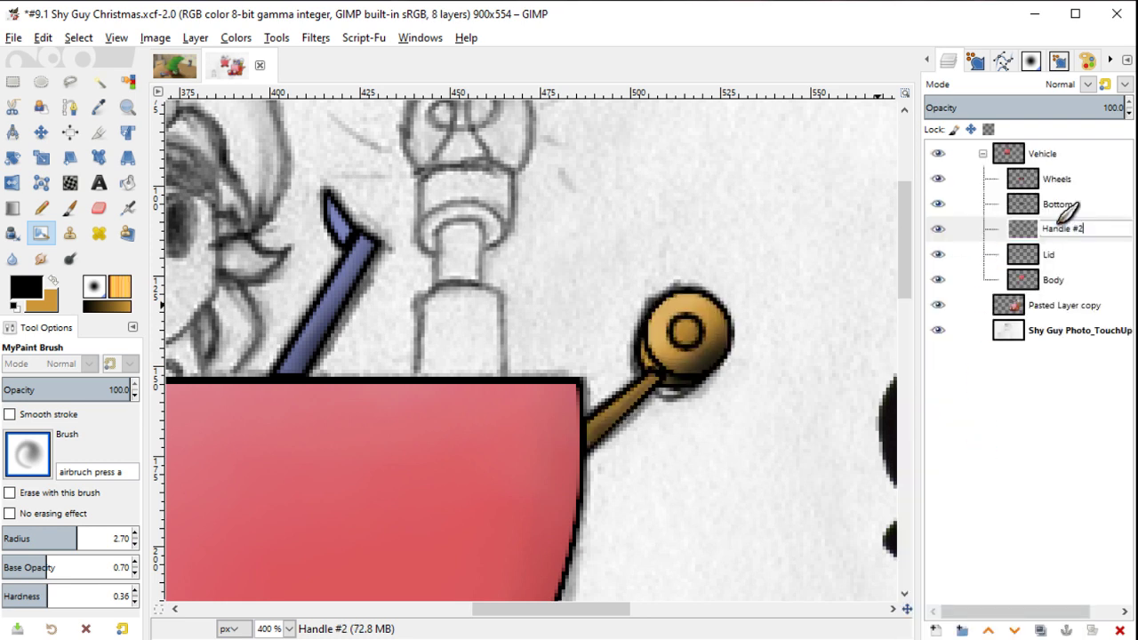
key("Return")
Step: Add a new Light Holder layer above Wheels in the Vehicle group
key("m")
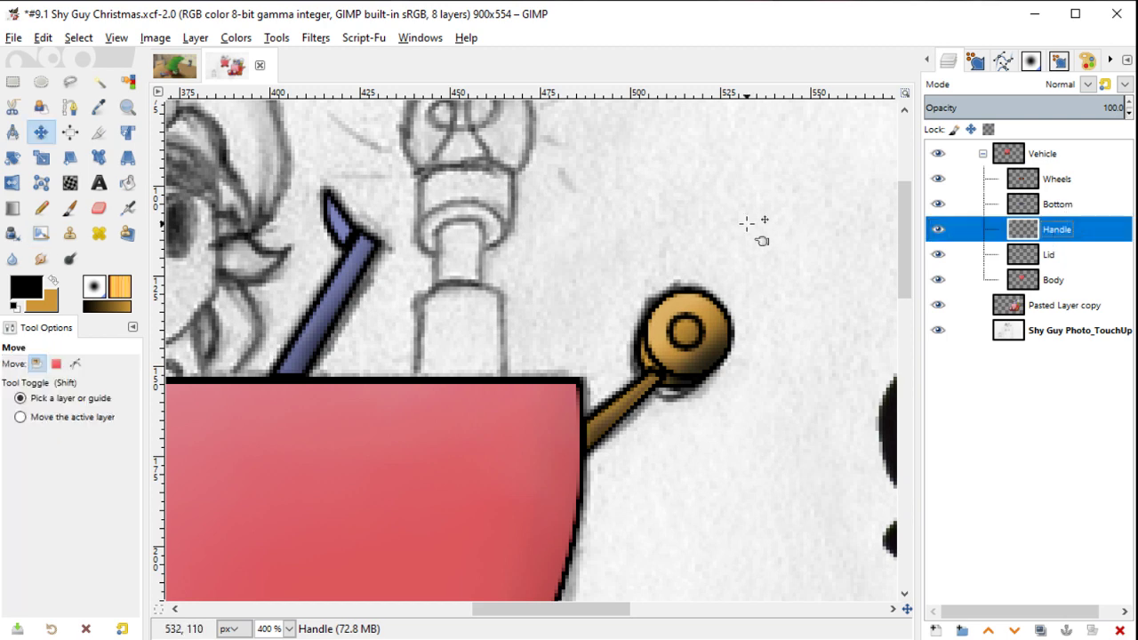
scroll(727, 233, "left", 3)
scroll(671, 310, "left", 3)
scroll(672, 310, "right", 3)
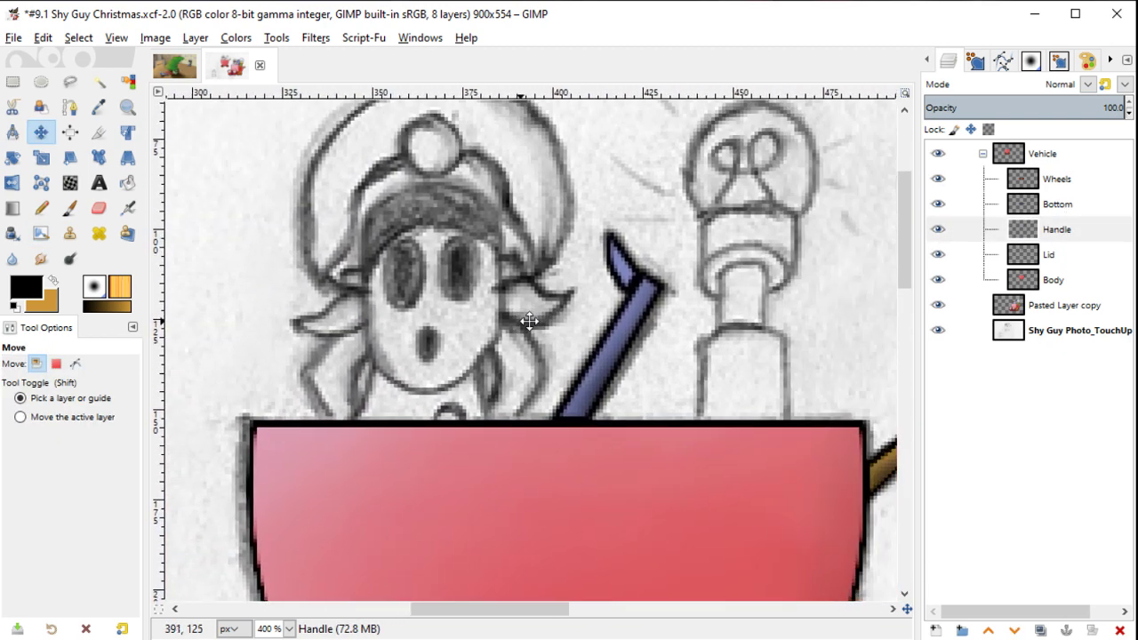
scroll(526, 318, "right", 1)
left_click(1058, 183)
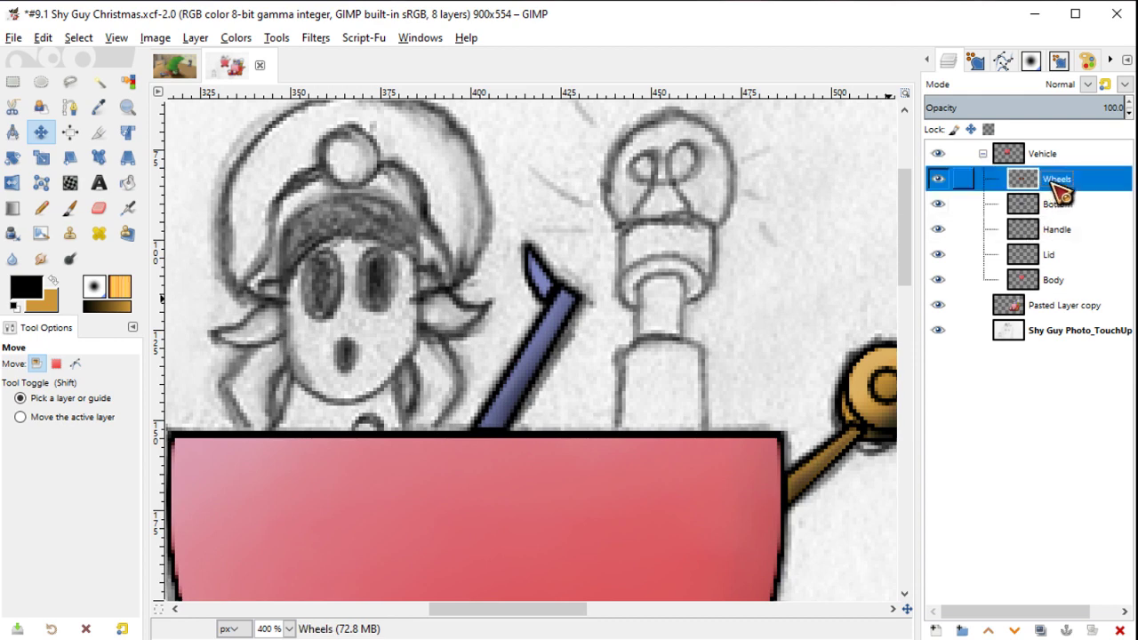
left_click(945, 629)
type("Light Holder")
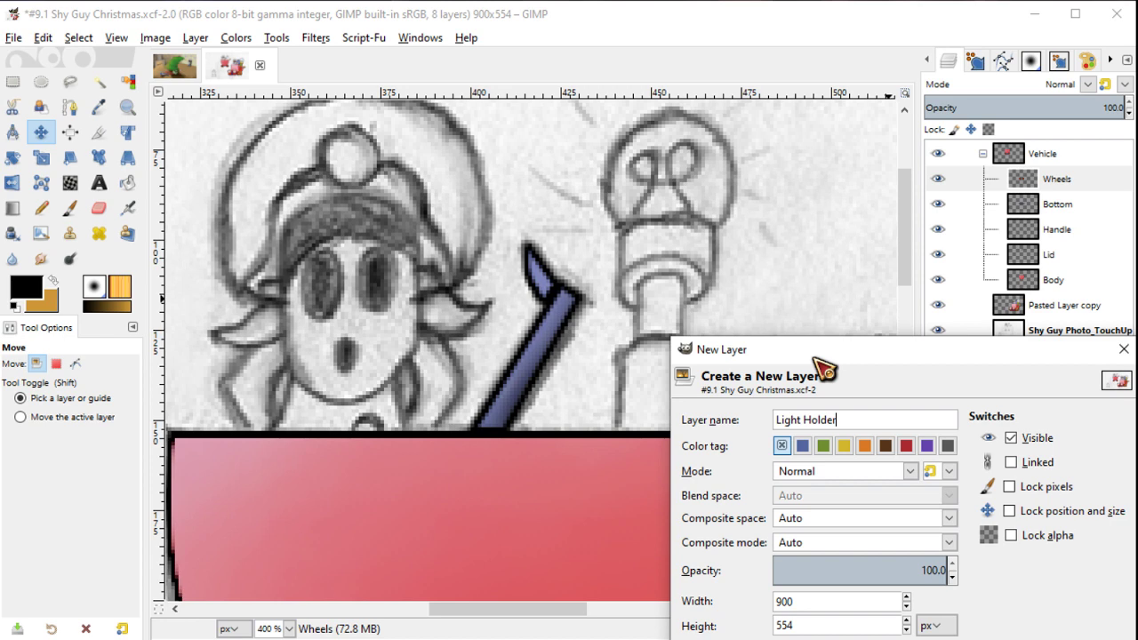
key("Return")
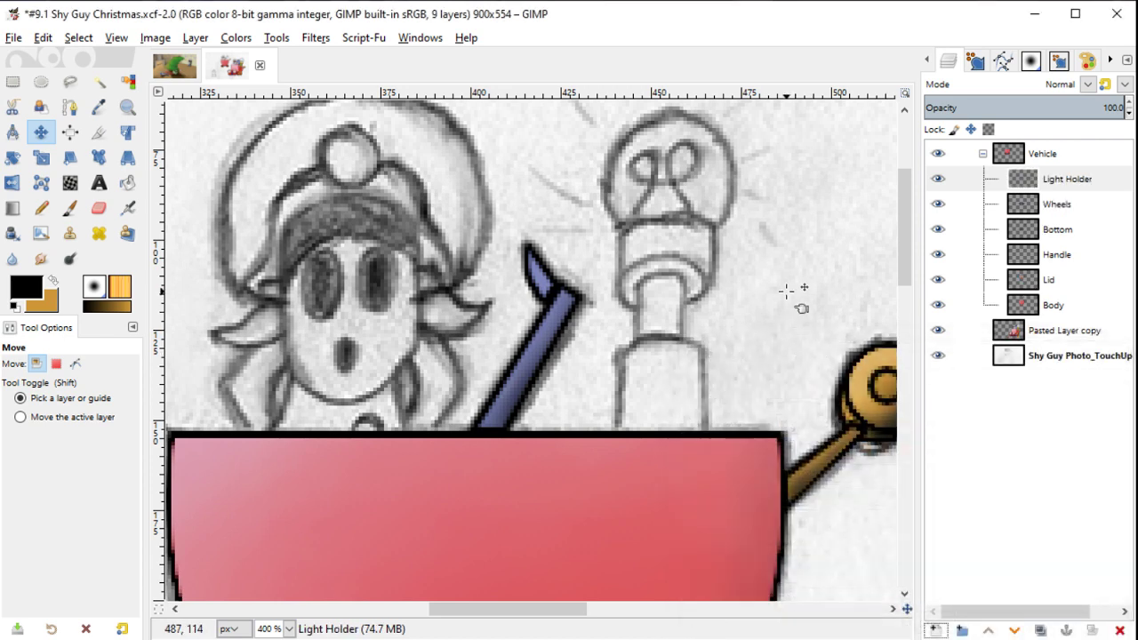
Step: Add a Bulb layer and place it directly below Light Holder
left_click(938, 629)
type("Bu")
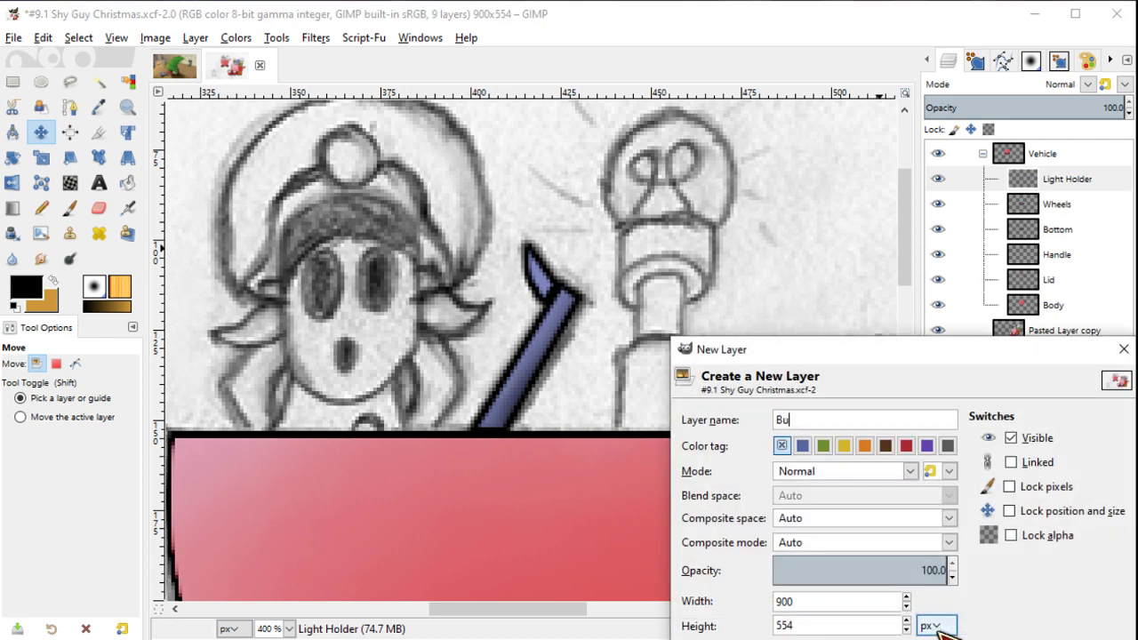
type("lb")
key("Return")
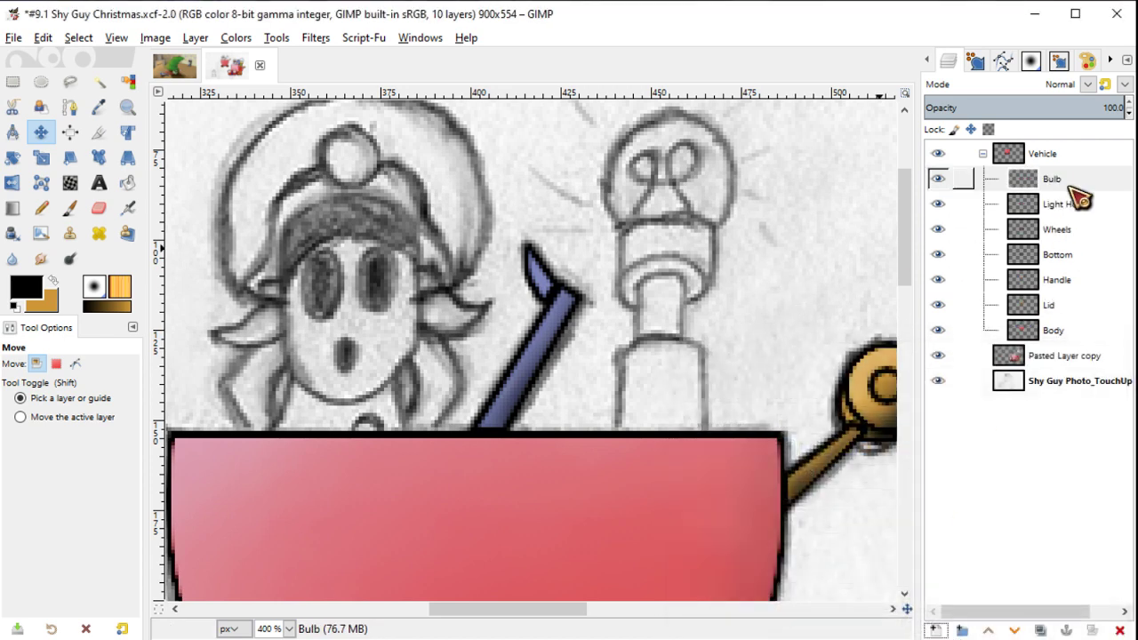
left_click_drag(1070, 189, 1076, 215)
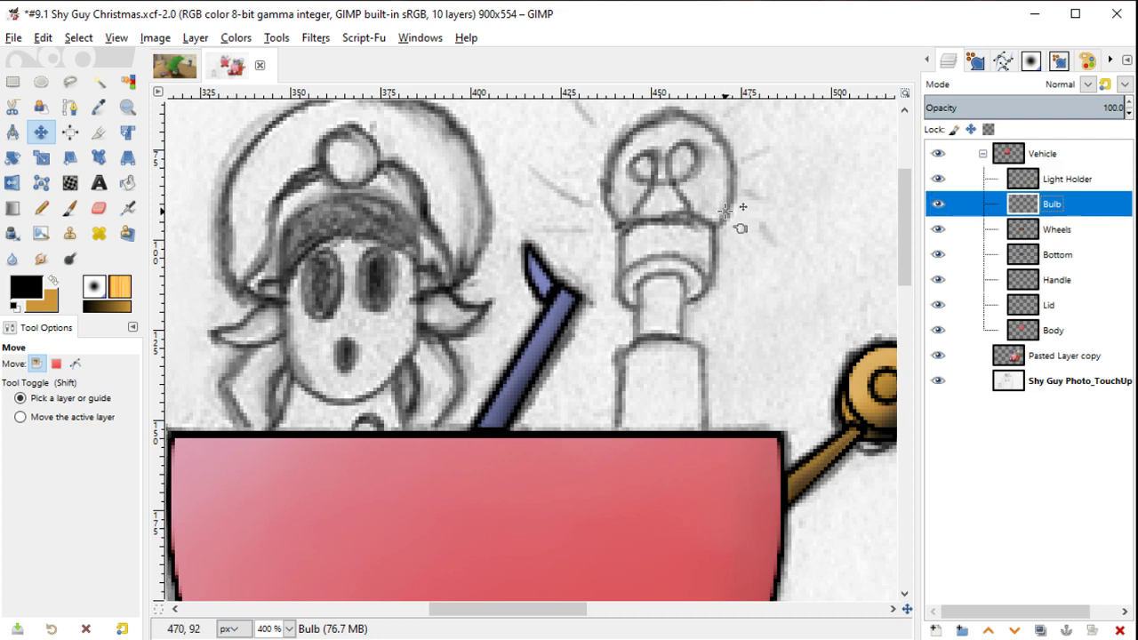
Step: Zoom in on the bulb with the Paintbrush, undoing a stray mark
key("p")
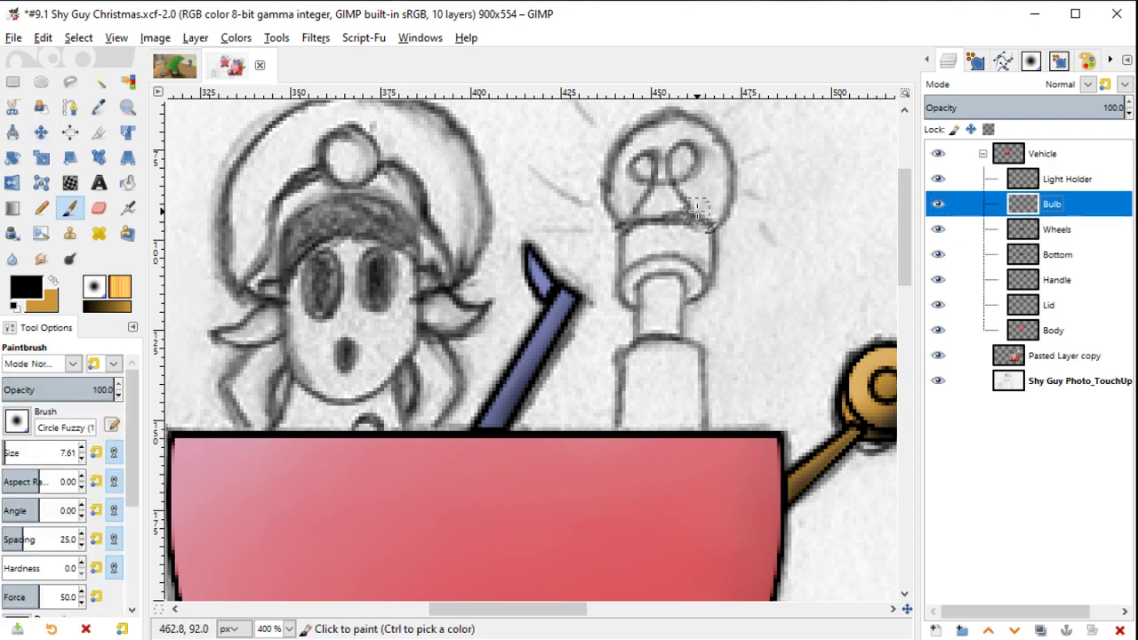
key("Return")
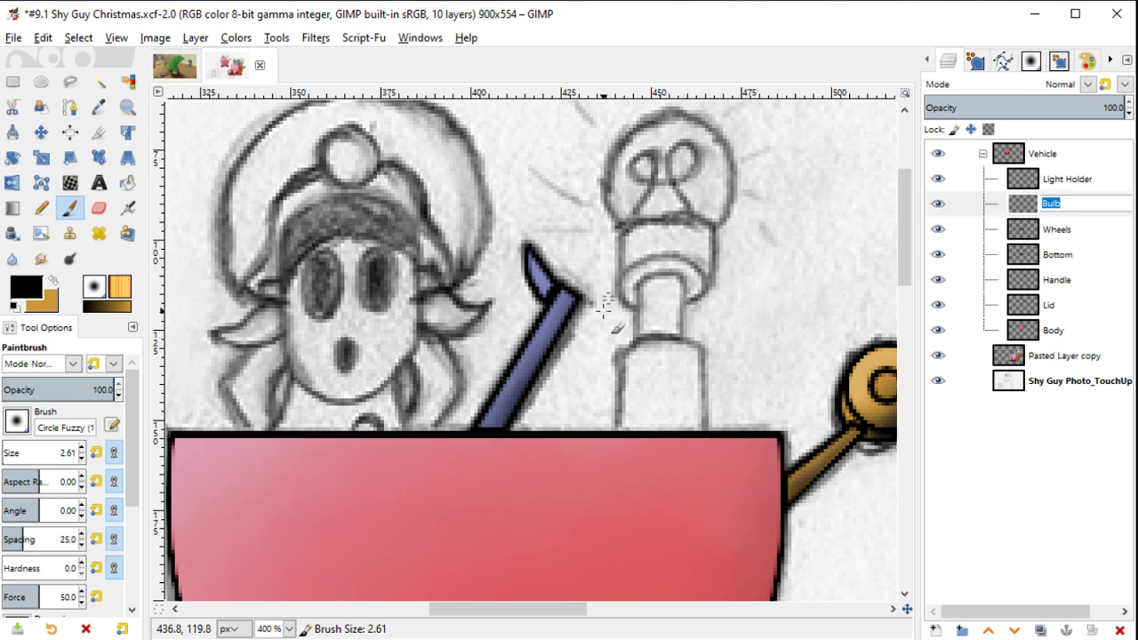
key("Return")
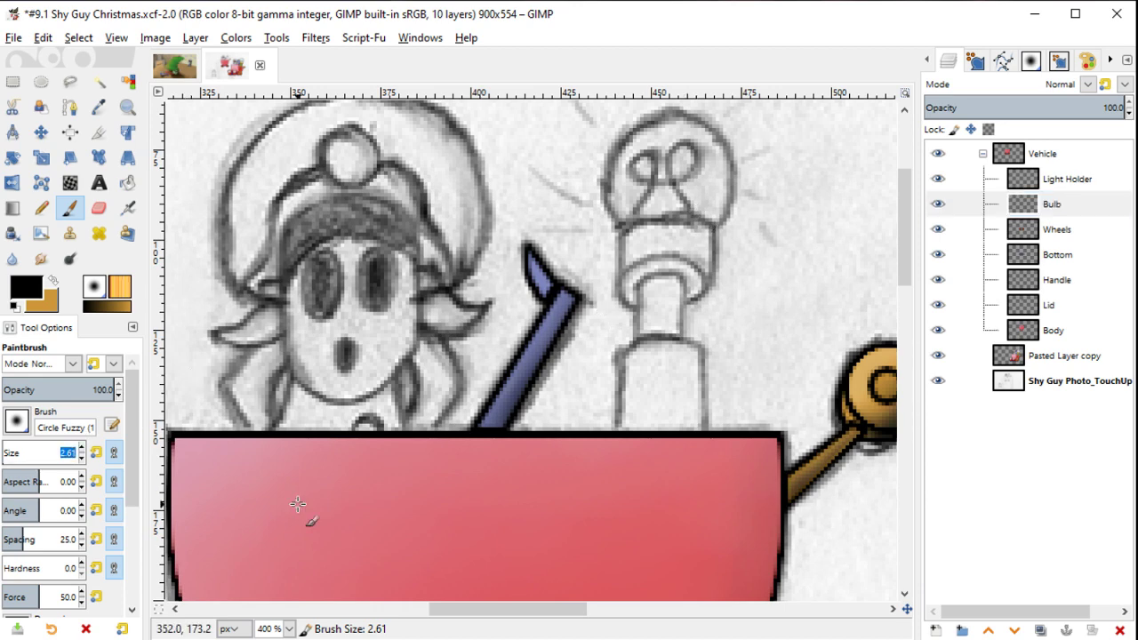
type("2")
scroll(666, 348, "up", 1, "ctrl")
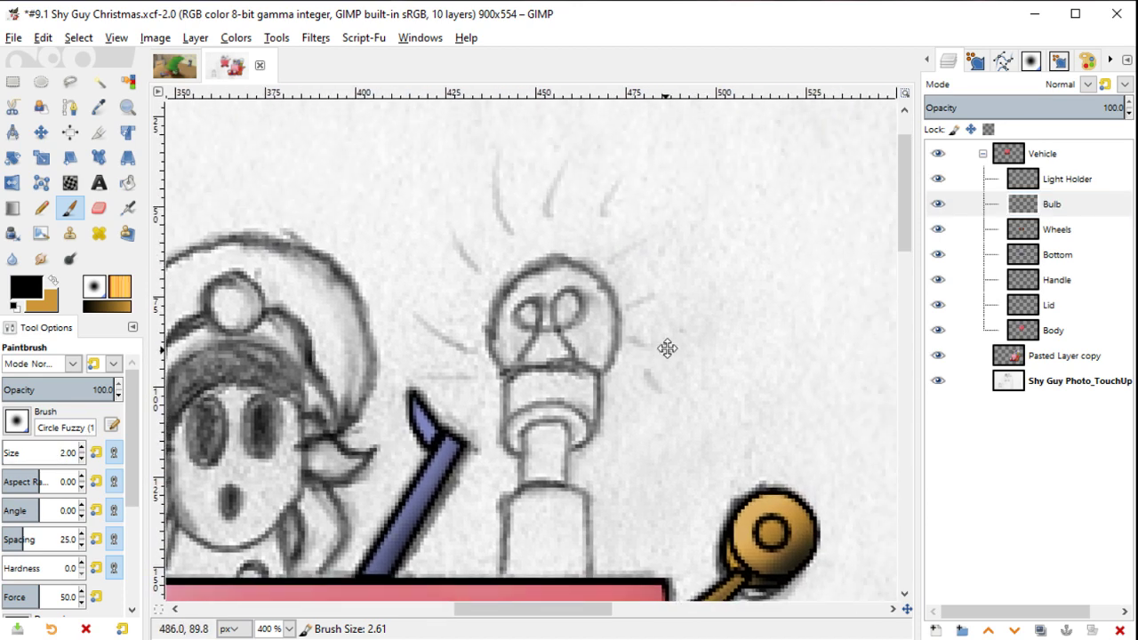
scroll(666, 348, "up", 1, "ctrl")
scroll(666, 348, "up", 1, "ctrl")
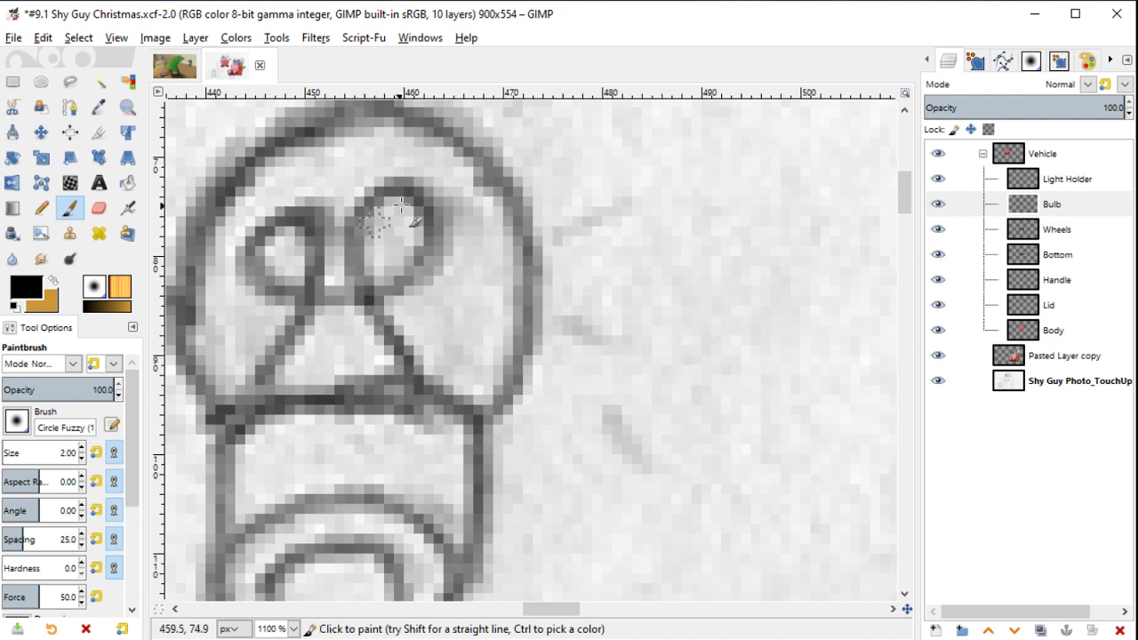
key("ctrl+z")
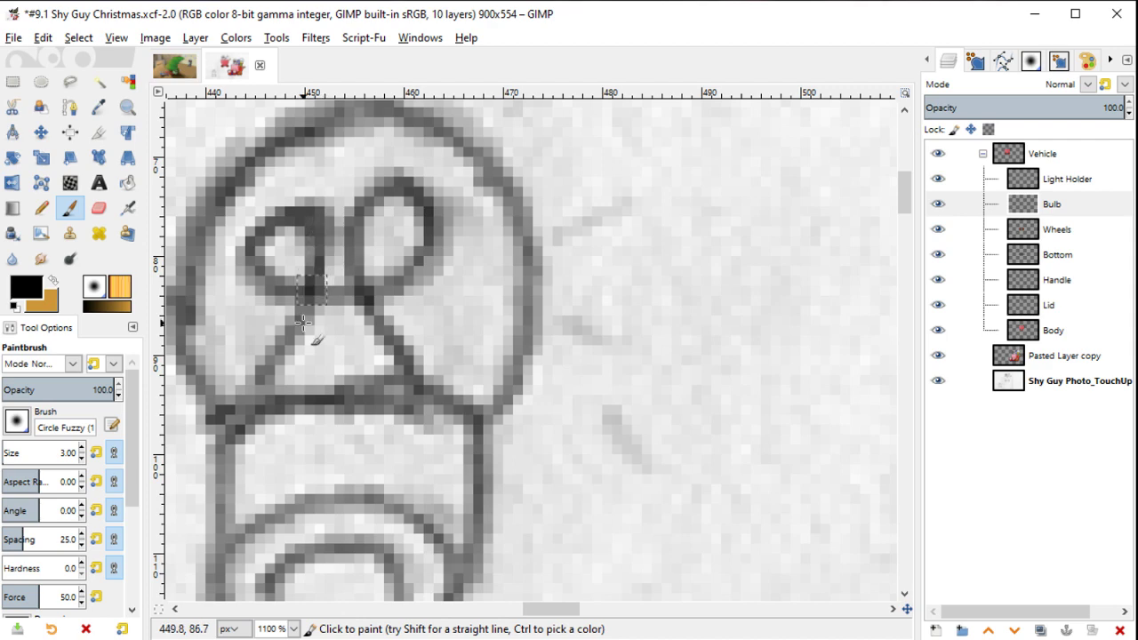
scroll(415, 360, "left", 3)
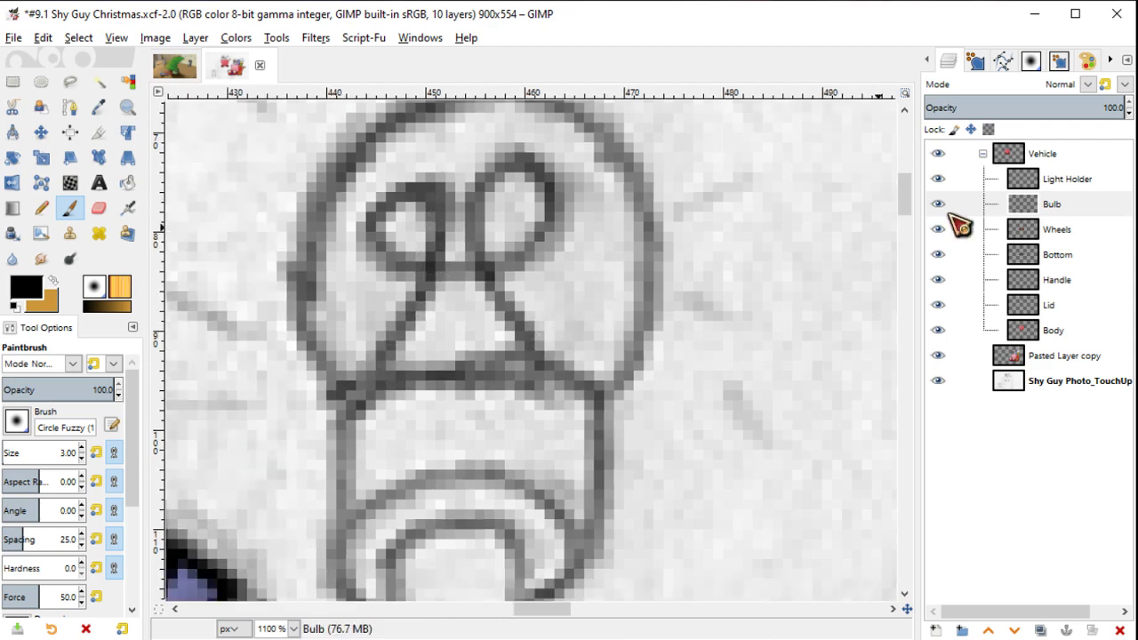
left_click(944, 380)
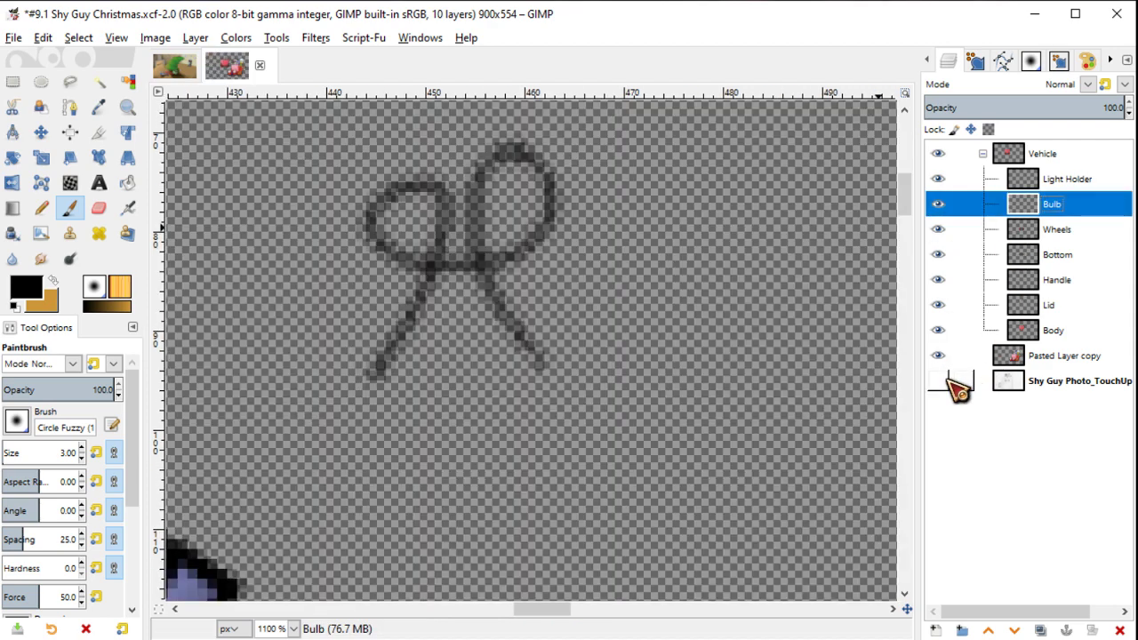
left_click(943, 381)
Step: Ink the bulb's looped filament and stems, raising the brush size to 4
left_click_drag(544, 365, 494, 302)
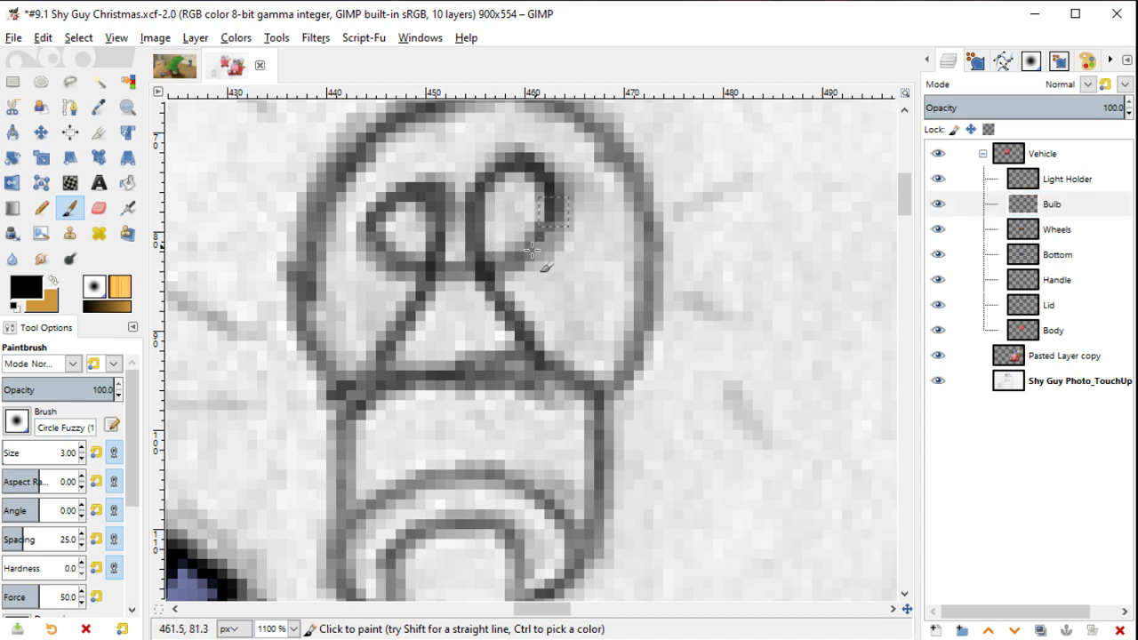
left_click_drag(532, 251, 477, 267)
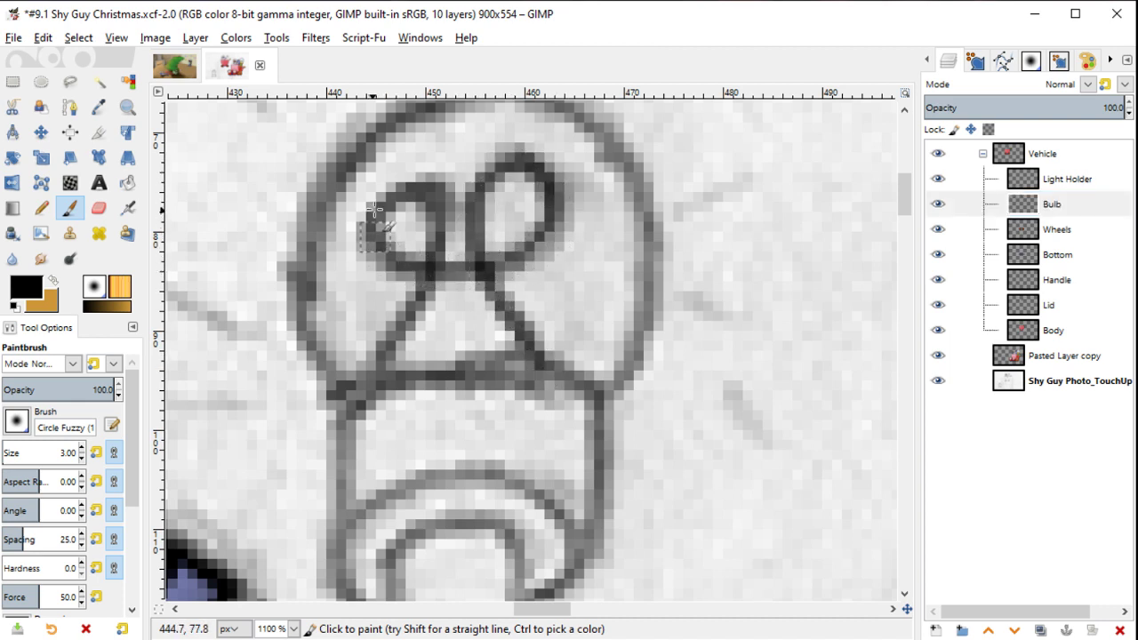
left_click_drag(446, 233, 381, 358)
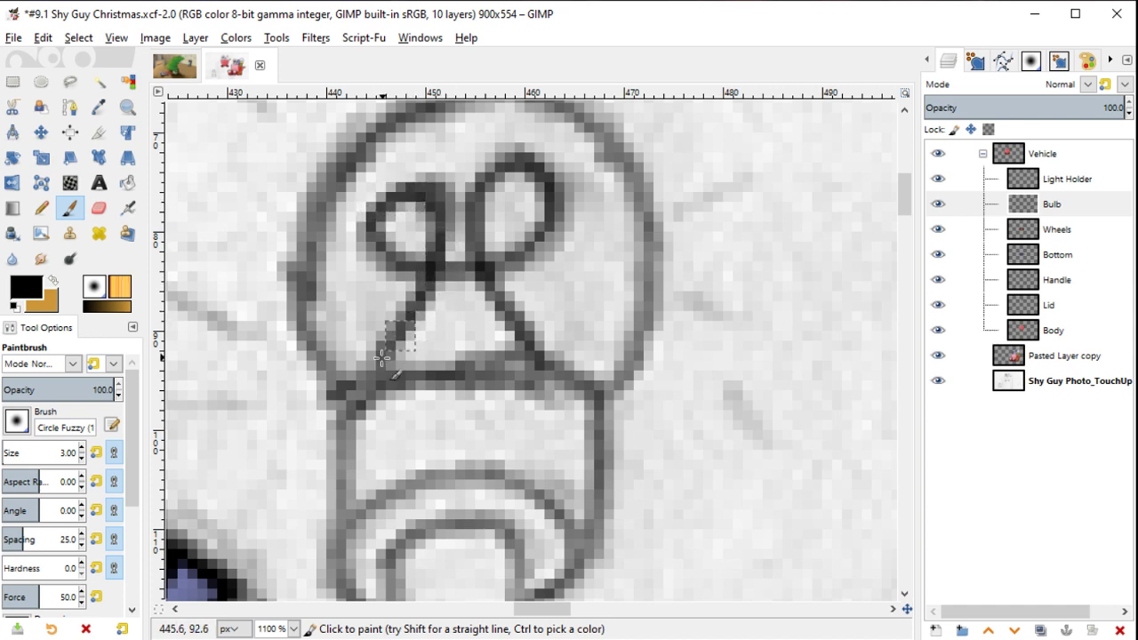
scroll(513, 372, "down", 1, "ctrl")
scroll(528, 364, "down", 1, "ctrl")
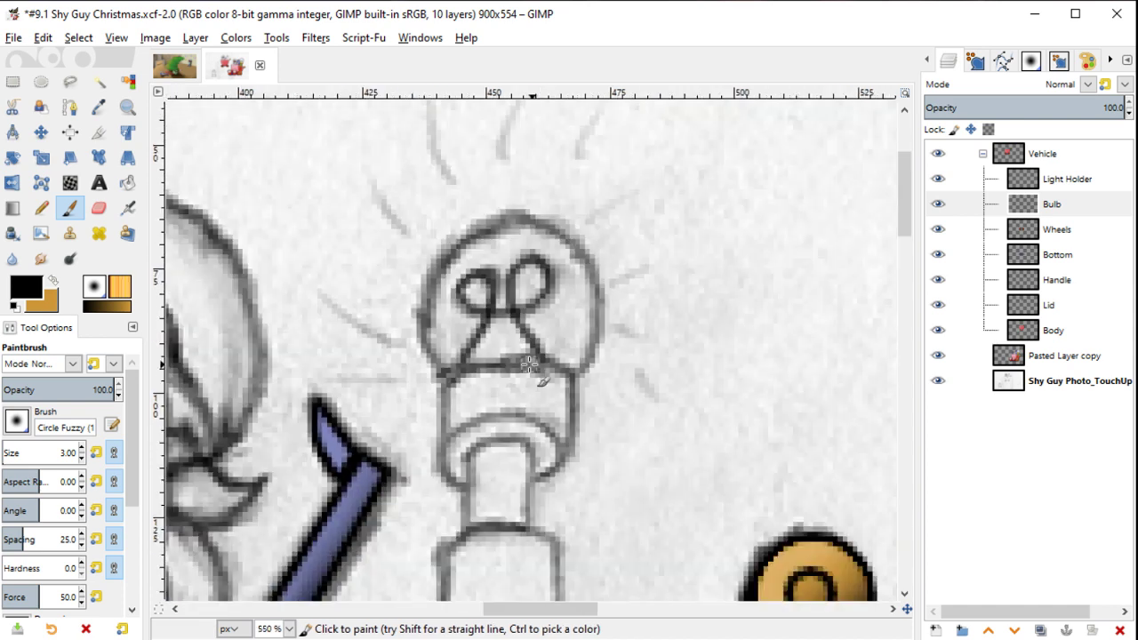
left_click_drag(528, 364, 517, 327)
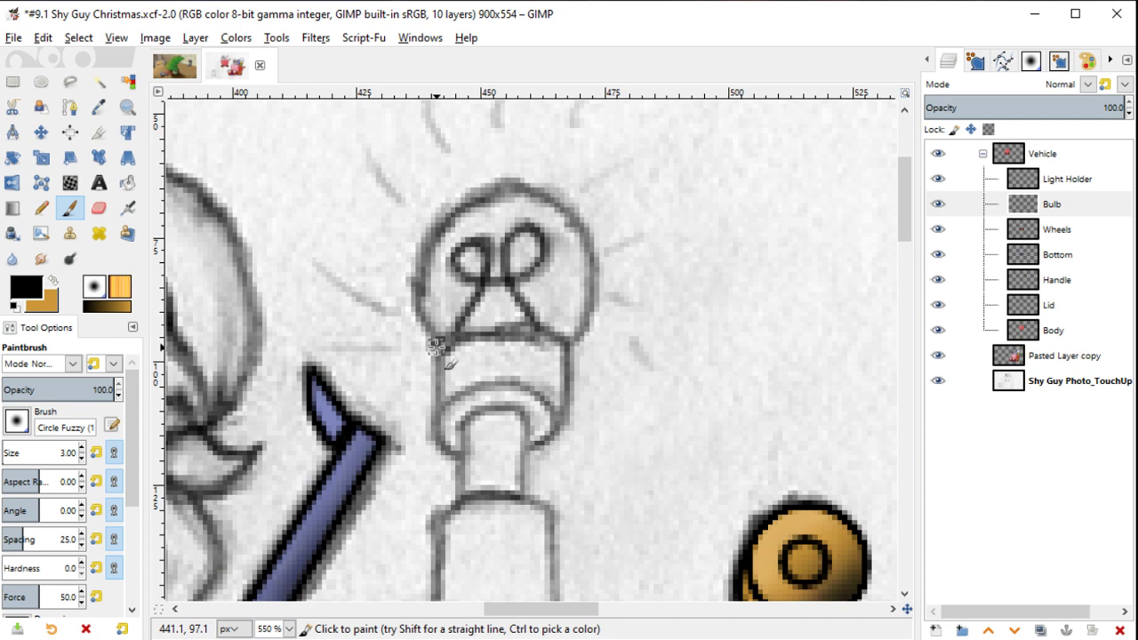
key("bracketright")
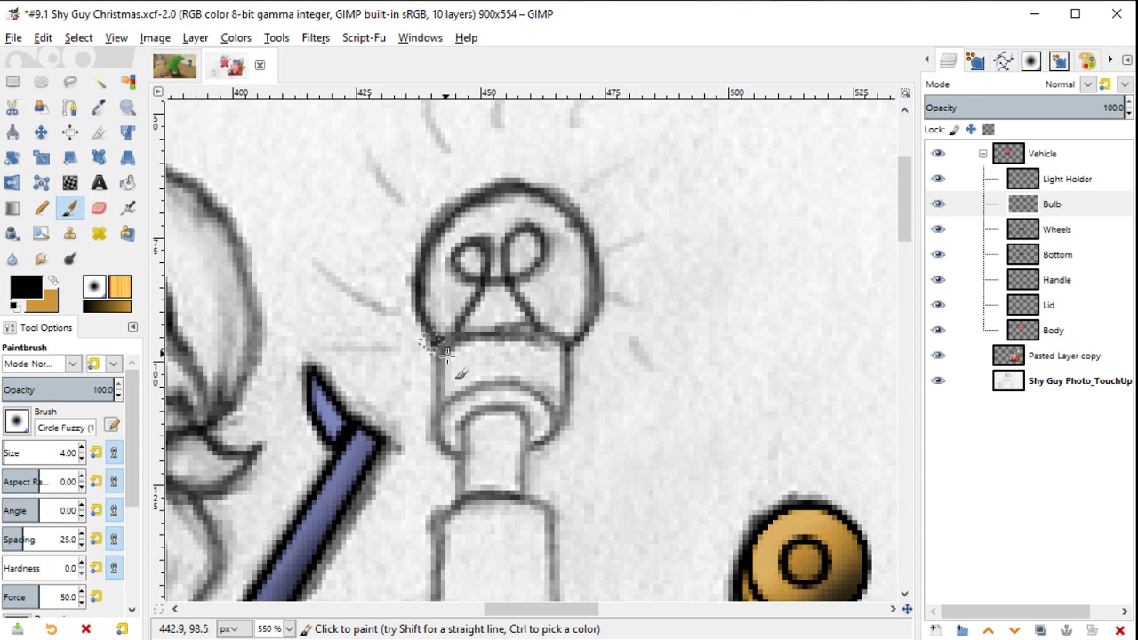
left_click(938, 381)
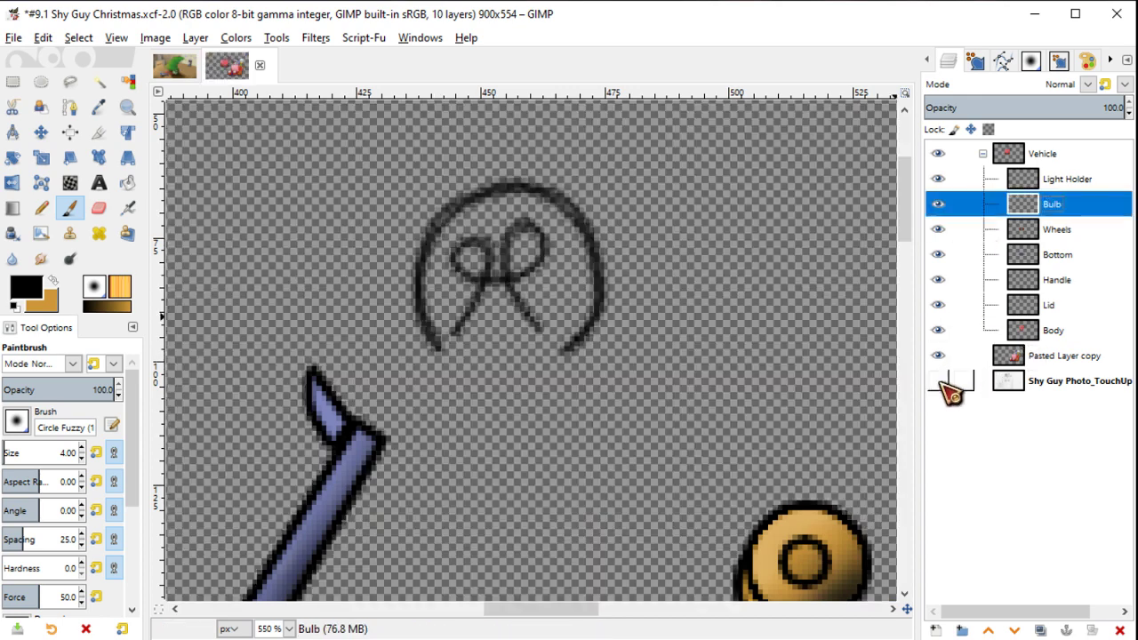
left_click(938, 380)
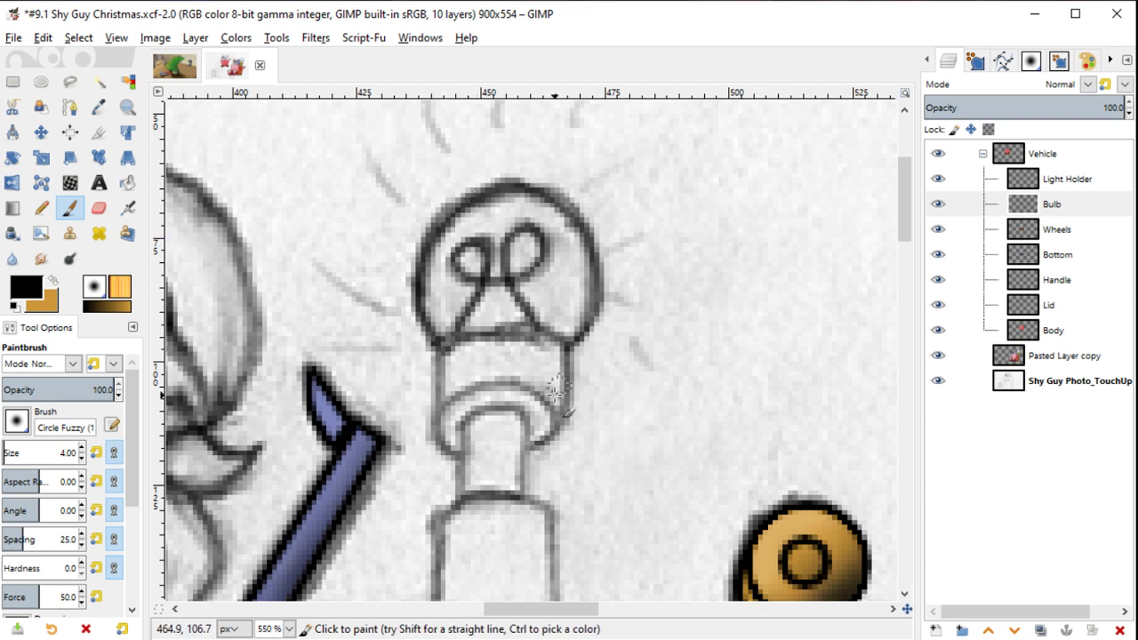
Step: On Light Holder, ink the line along the bulb's bottom edge
scroll(555, 391, "up", 1, "ctrl")
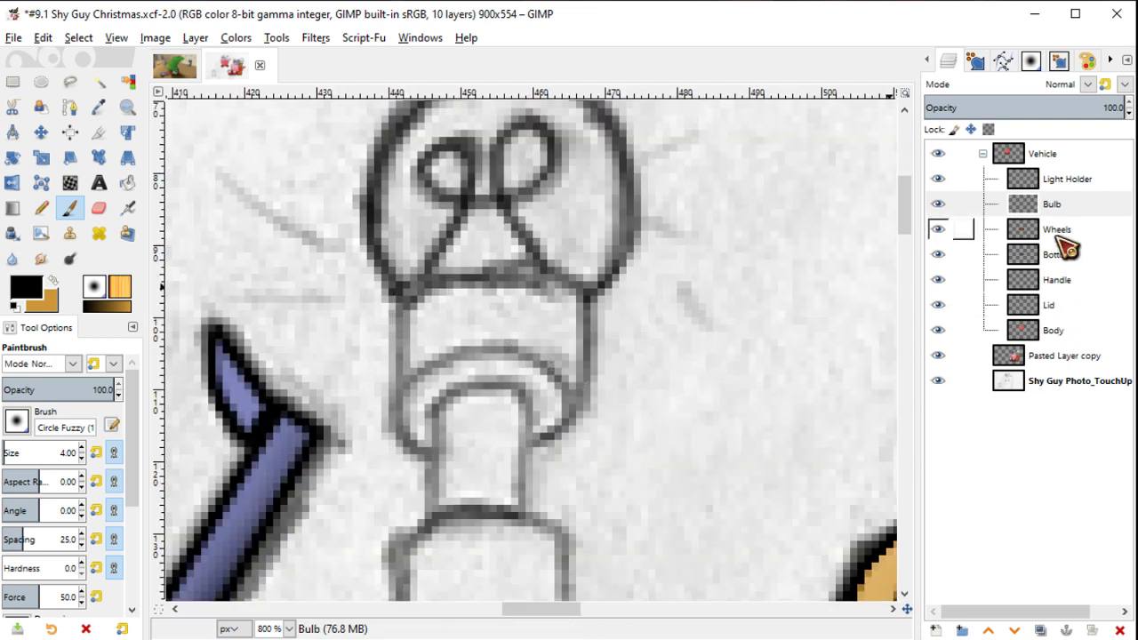
left_click(1071, 181)
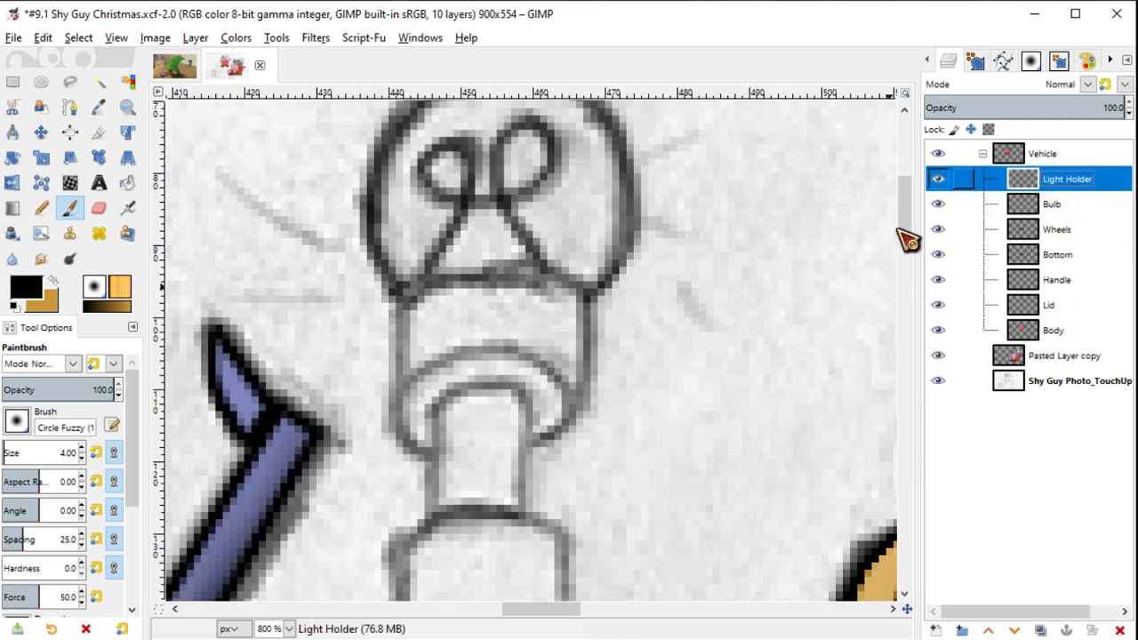
left_click_drag(397, 305, 478, 279)
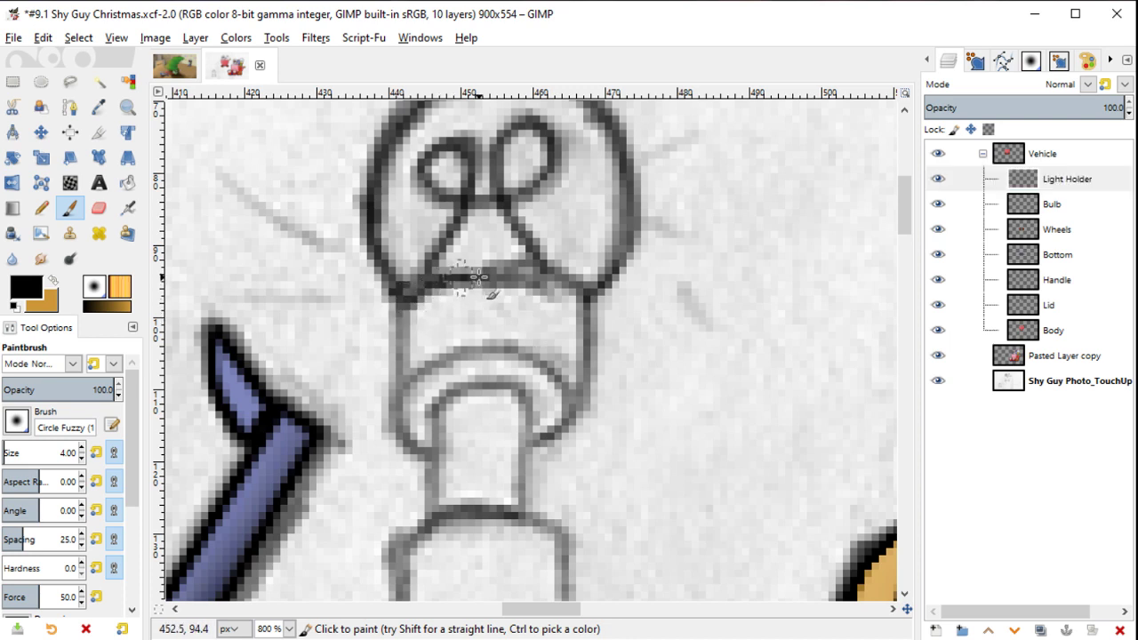
key("ctrl+z")
type("50")
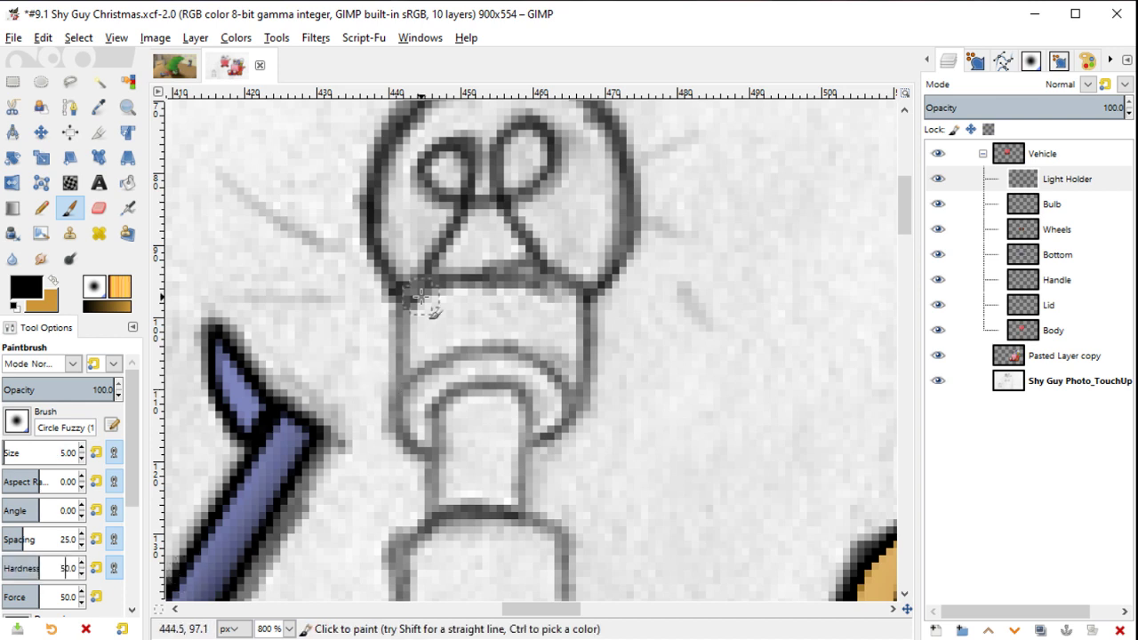
mouse_move(399, 311)
left_mouse_down()
mouse_move(585, 284)
mouse_move(580, 413)
mouse_move(527, 454)
left_mouse_up()
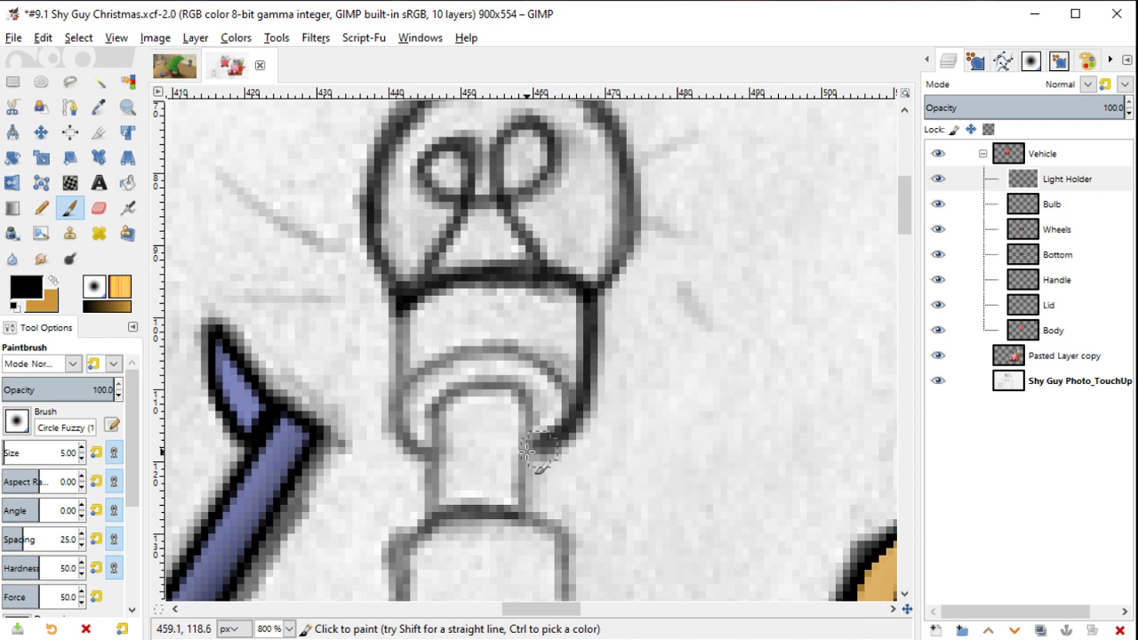
mouse_move(399, 313)
left_mouse_down()
mouse_move(395, 410)
mouse_move(408, 461)
mouse_move(431, 461)
mouse_move(402, 388)
mouse_move(402, 289)
mouse_move(401, 443)
left_mouse_up()
key("ctrl+z")
Step: Ink the socket's upper arc, curved side, and the bottle's left and right edges
mouse_move(403, 391)
left_mouse_down()
mouse_move(473, 354)
mouse_move(527, 353)
mouse_move(579, 406)
mouse_move(566, 428)
left_mouse_up()
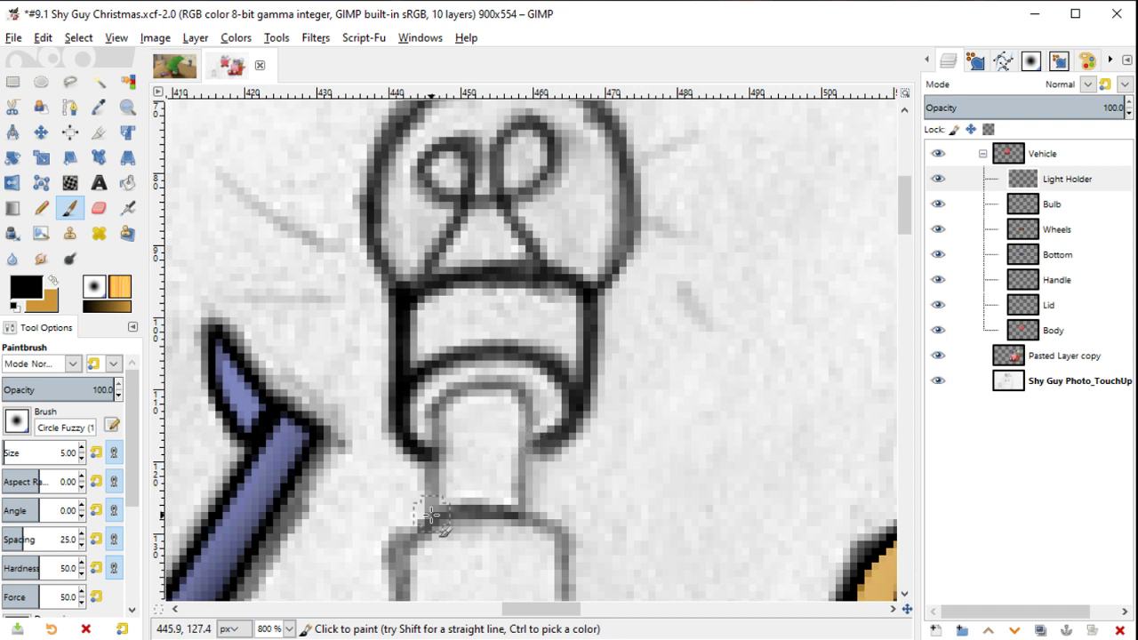
mouse_move(430, 513)
left_mouse_down()
mouse_move(443, 399)
mouse_move(509, 386)
mouse_move(532, 400)
mouse_move(521, 463)
mouse_move(530, 536)
mouse_move(628, 361)
mouse_move(642, 260)
left_mouse_up()
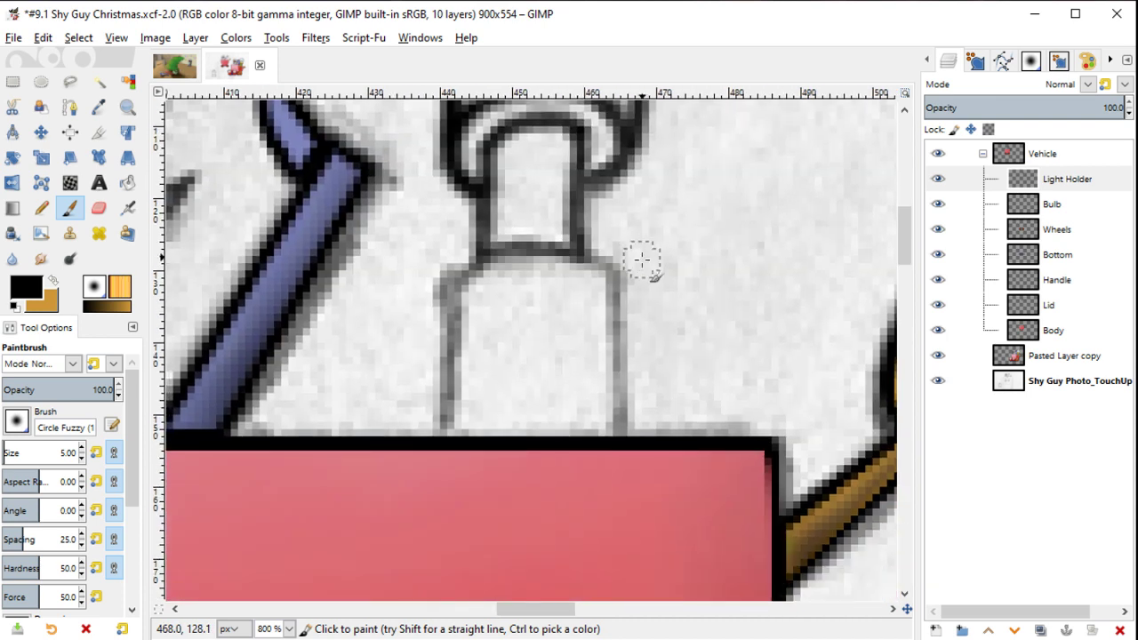
mouse_move(448, 442)
left_mouse_down()
mouse_move(449, 322)
mouse_move(476, 267)
mouse_move(553, 248)
mouse_move(619, 277)
mouse_move(622, 458)
left_mouse_up()
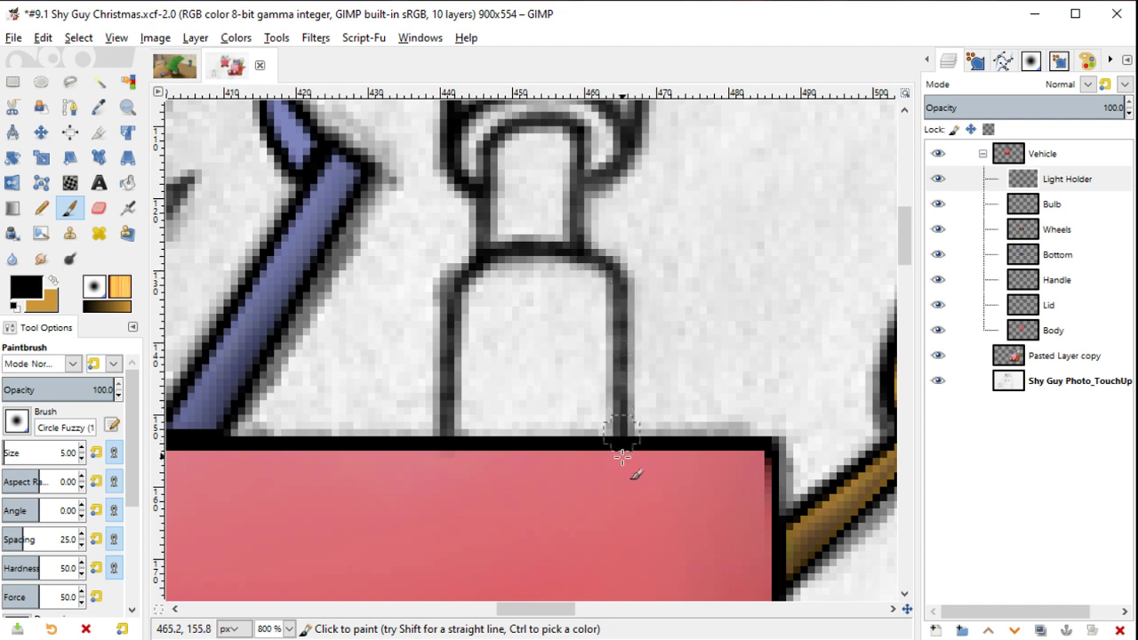
mouse_move(622, 323)
left_mouse_down()
mouse_move(612, 263)
mouse_move(551, 246)
mouse_move(462, 271)
mouse_move(445, 322)
mouse_move(444, 472)
left_mouse_up()
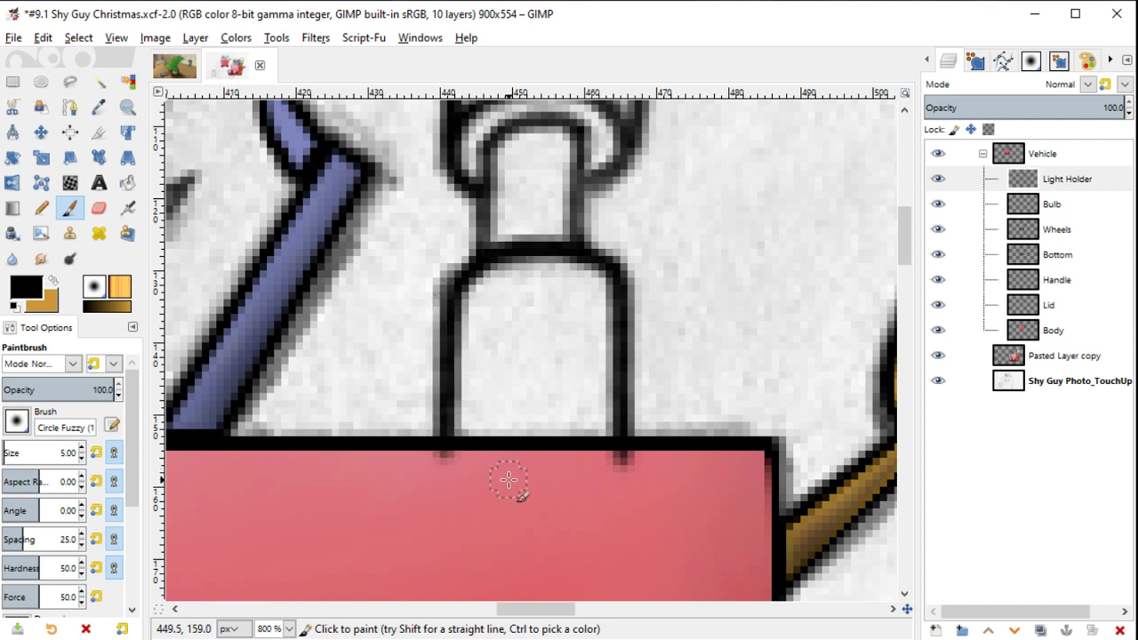
Step: Try a thin rectangular selection along the box top, clear it, and pan to the coloured reference
key("r")
left_click_drag(670, 501, 361, 442)
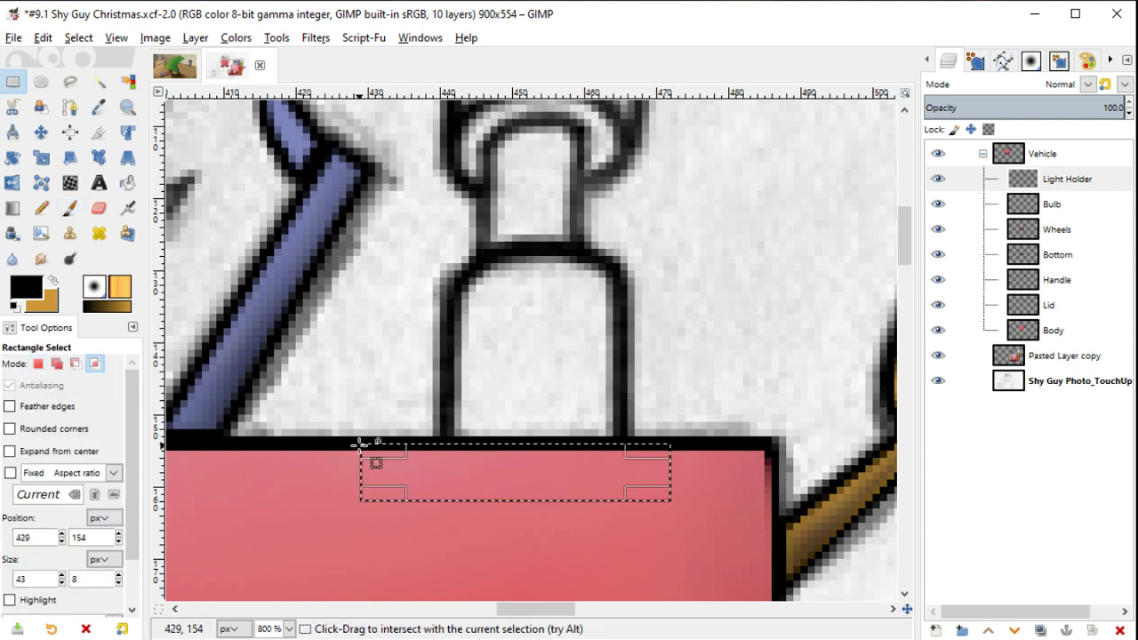
key("ctrl+shift+a")
scroll(360, 444, "down", 2)
scroll(360, 444, "up", 1)
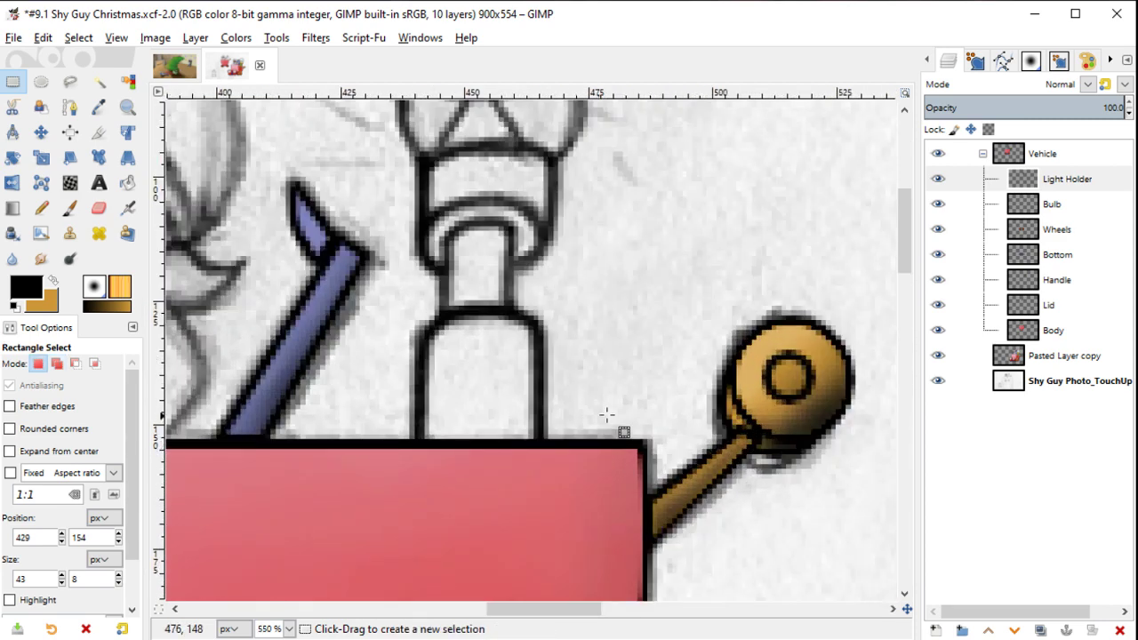
scroll(606, 415, "down", 1)
scroll(617, 468, "down", 1)
scroll(538, 406, "down", 1)
scroll(551, 415, "down", 2)
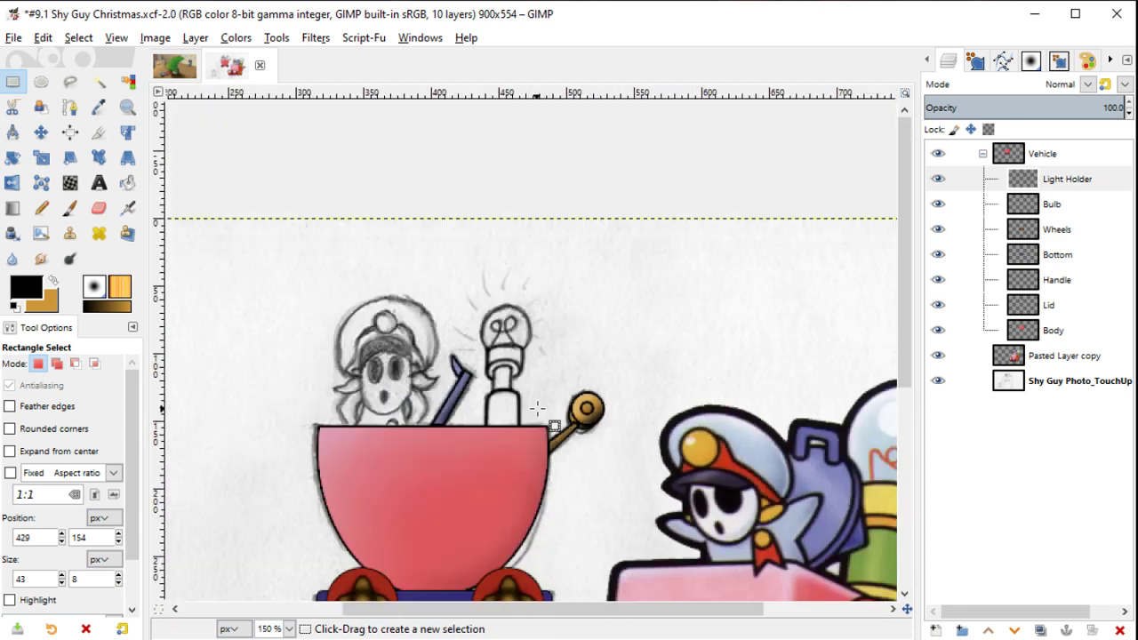
left_click_drag(637, 449, 509, 355)
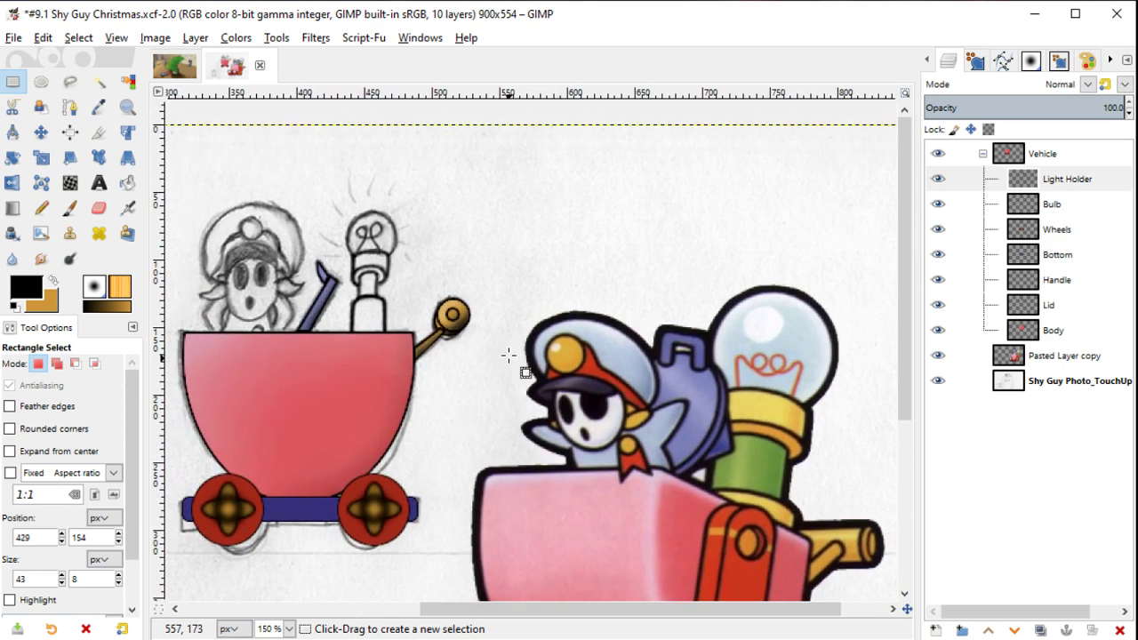
Step: Sample the light holder's green from the reference as the foreground colour
key("o")
key("x")
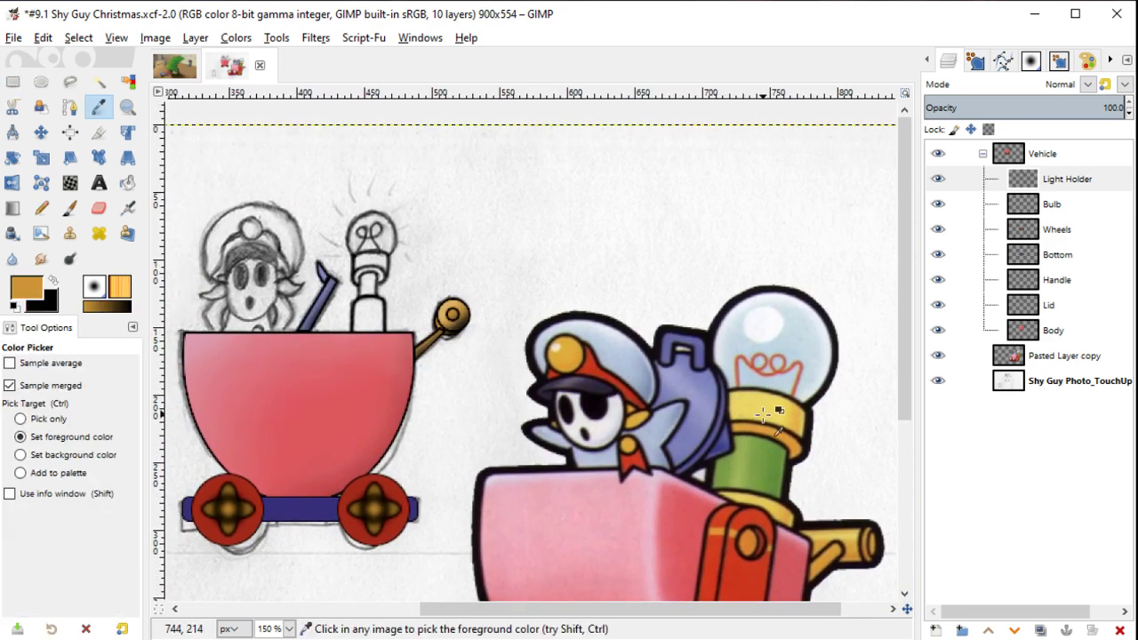
key("x")
key("x")
key("x")
left_click(777, 453)
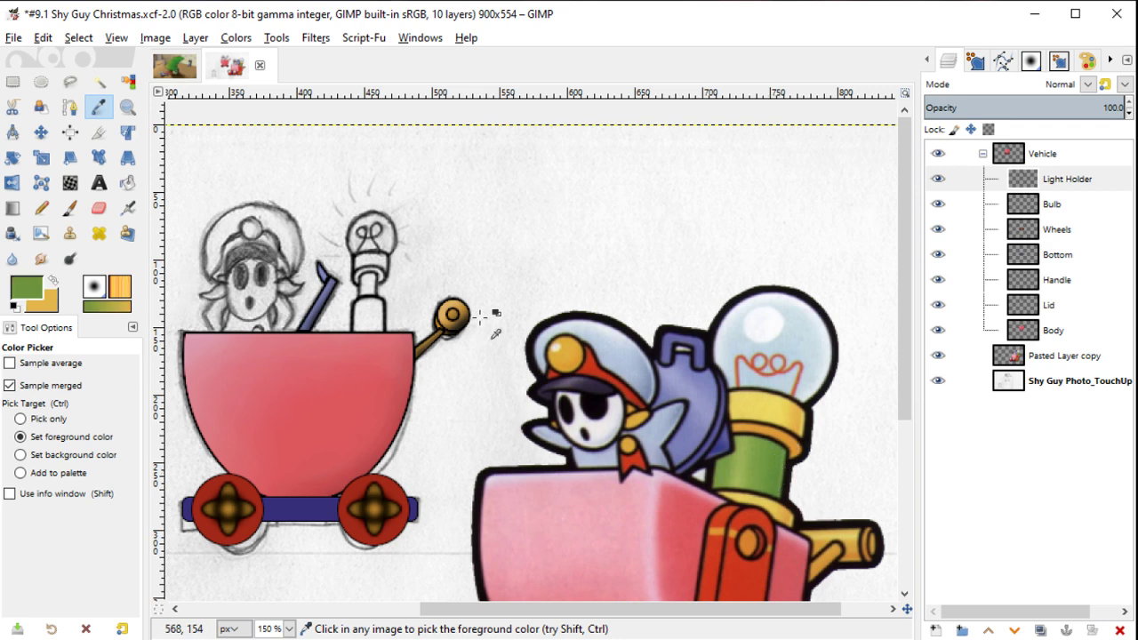
Step: Select the Light Holder layer's line art with Alpha to Selection
scroll(462, 338, "up", 2)
scroll(462, 337, "left", 2)
scroll(472, 354, "up", 2, "ctrl")
scroll(483, 355, "up", 2, "ctrl")
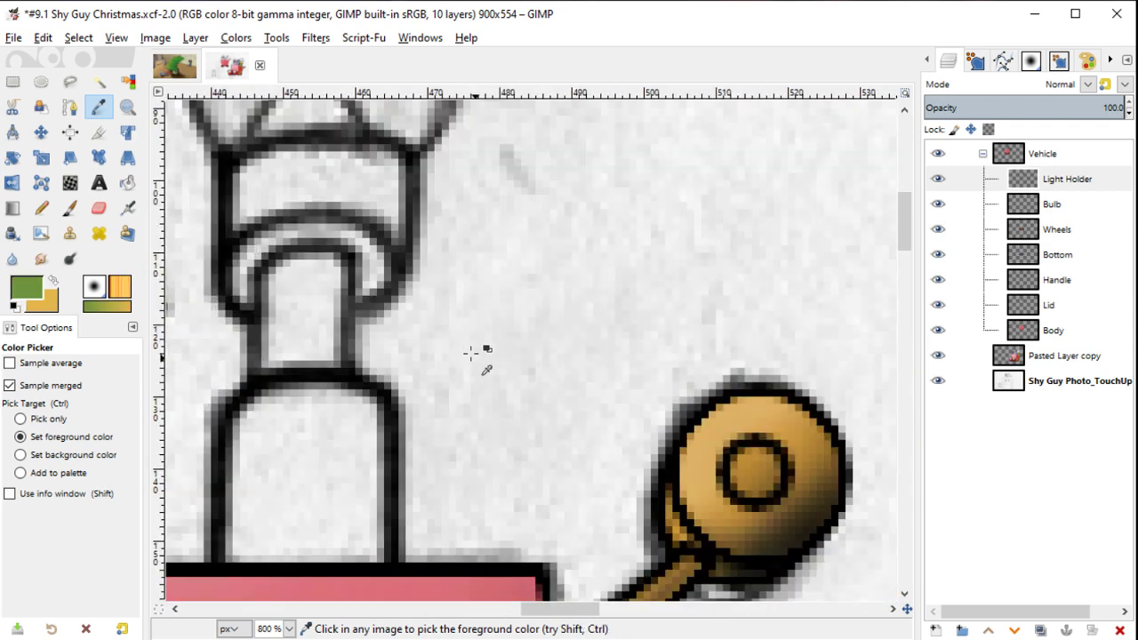
scroll(483, 356, "up", 1, "ctrl")
right_click(1070, 186)
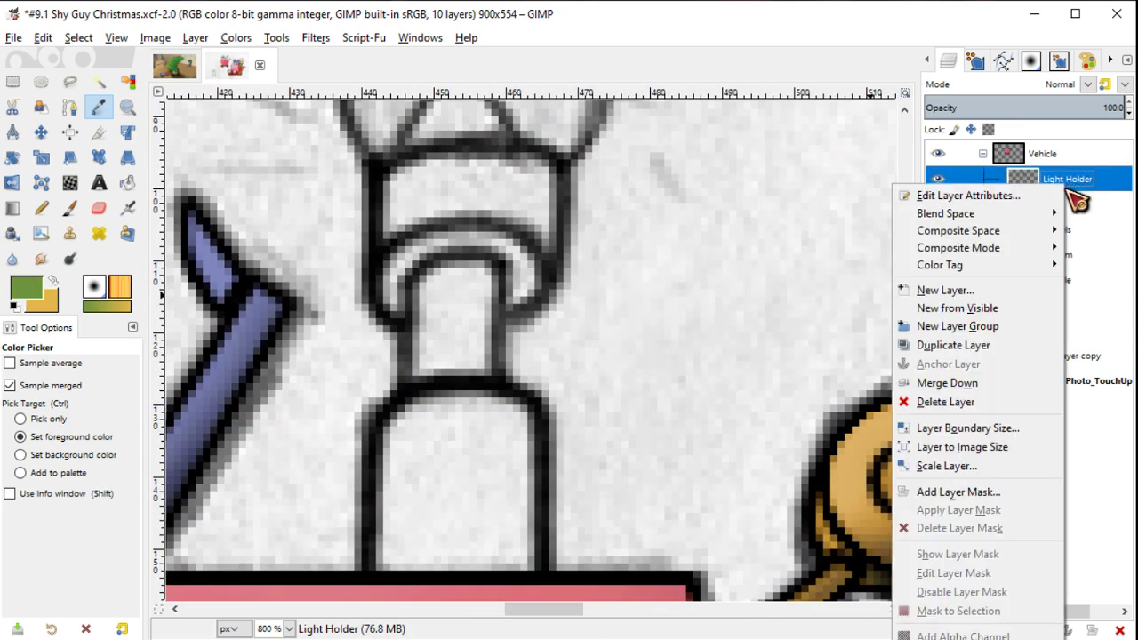
left_click(960, 633)
Step: Add a new layer named 'Light Holder Colors' above the Bulb layer
left_click(1054, 207)
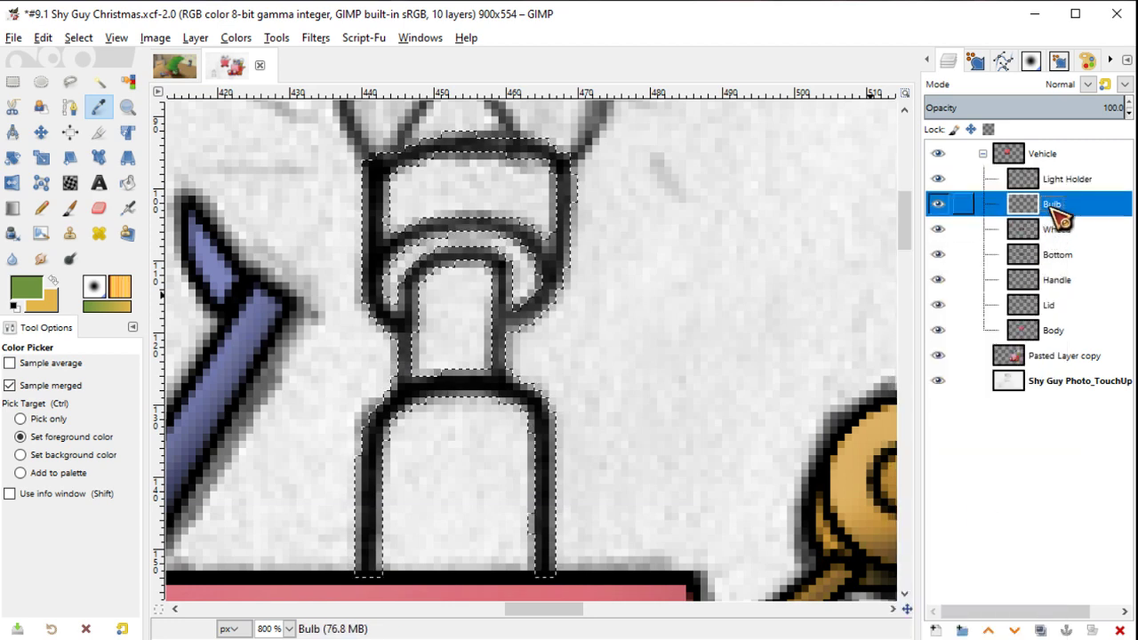
left_click(935, 631)
type("Light Holder Co")
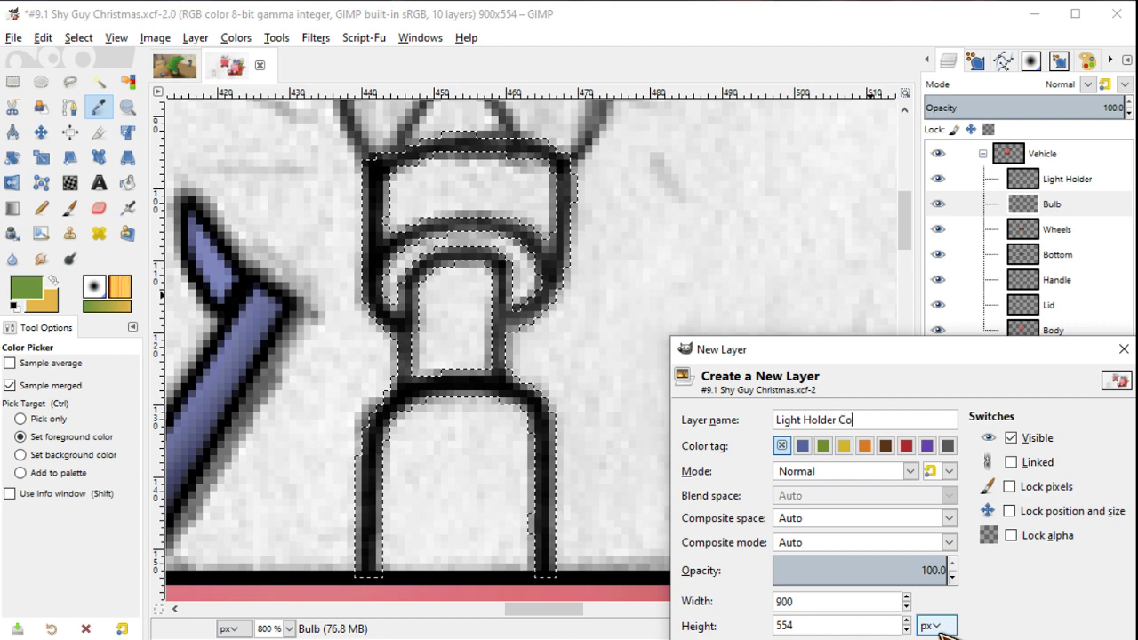
type("s")
key("Return")
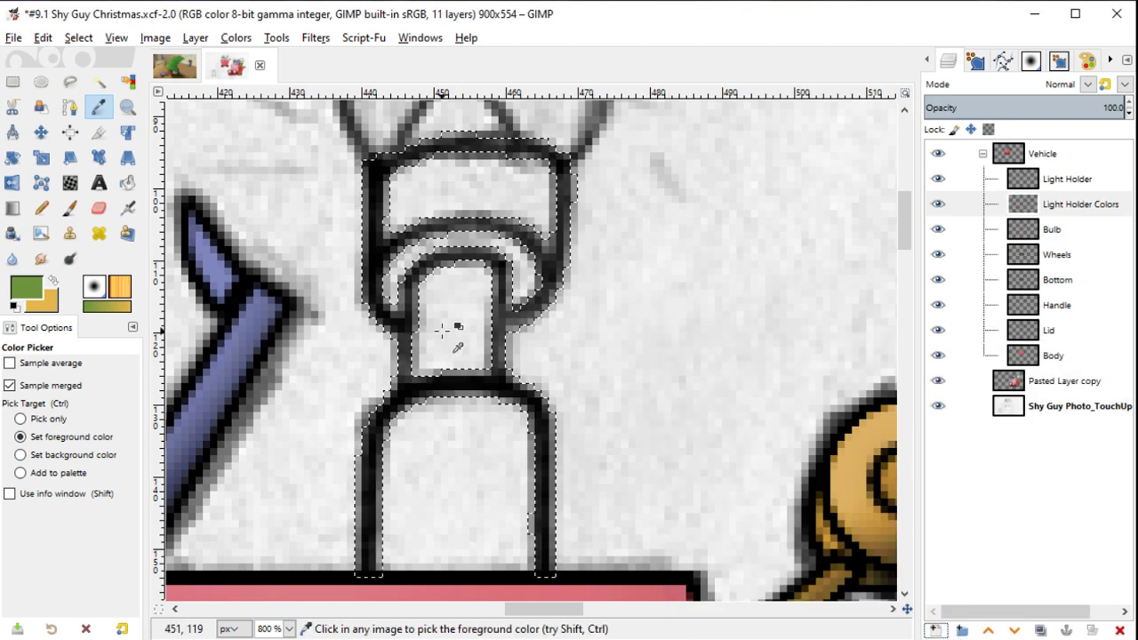
Step: Fuzzy-select the holder's small inner rectangle with Sample merged on Light Holder Colors
key("p")
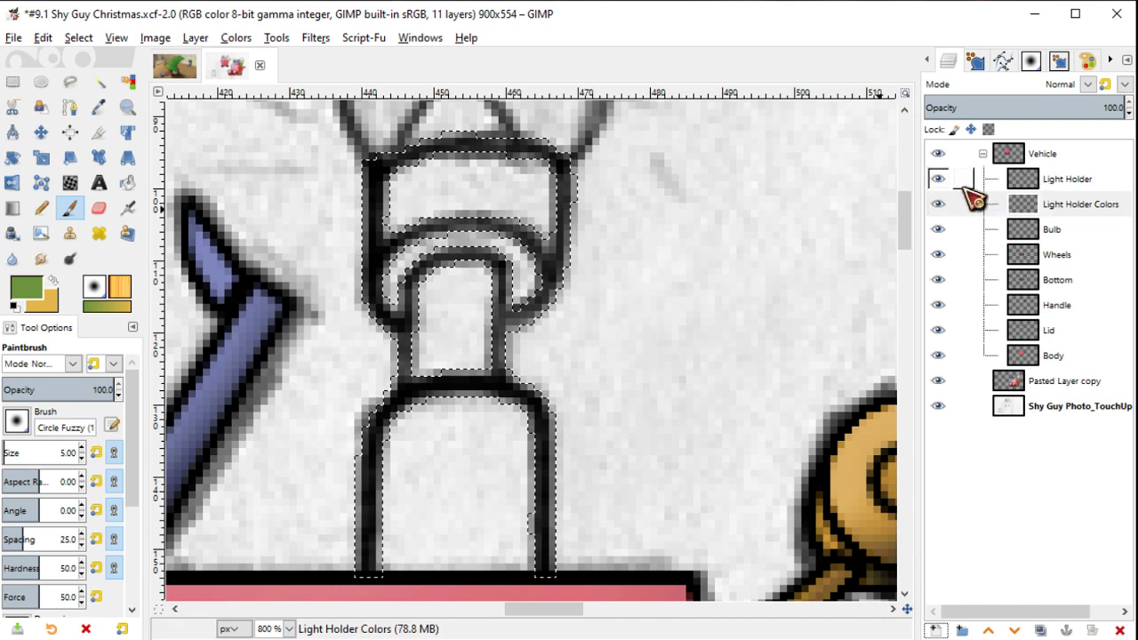
key("u")
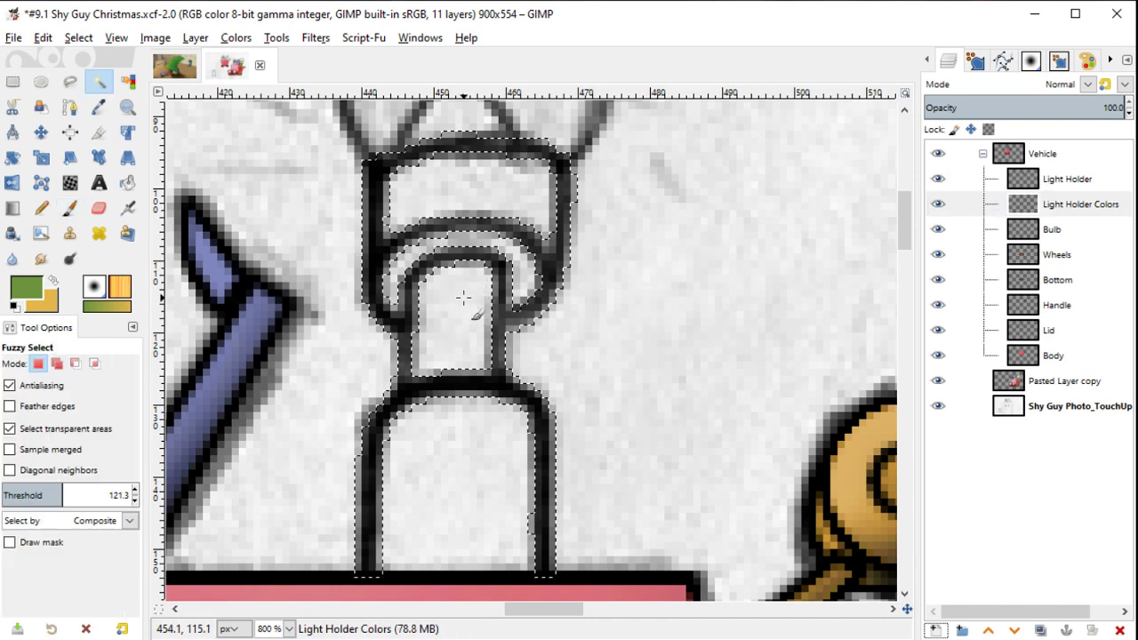
left_click(938, 407)
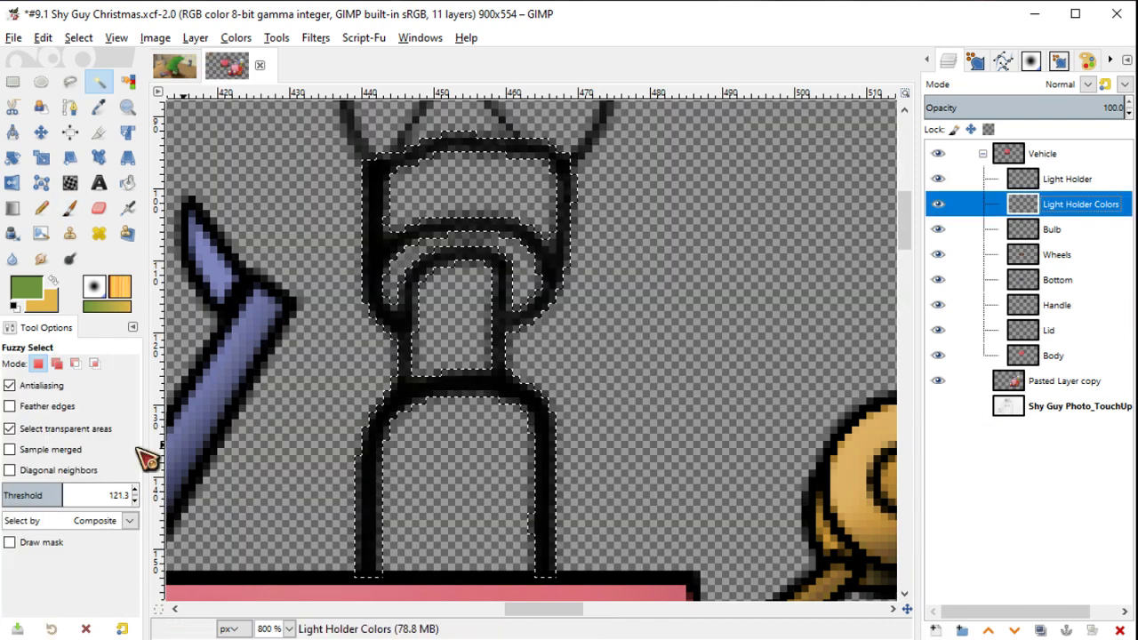
left_click(62, 450)
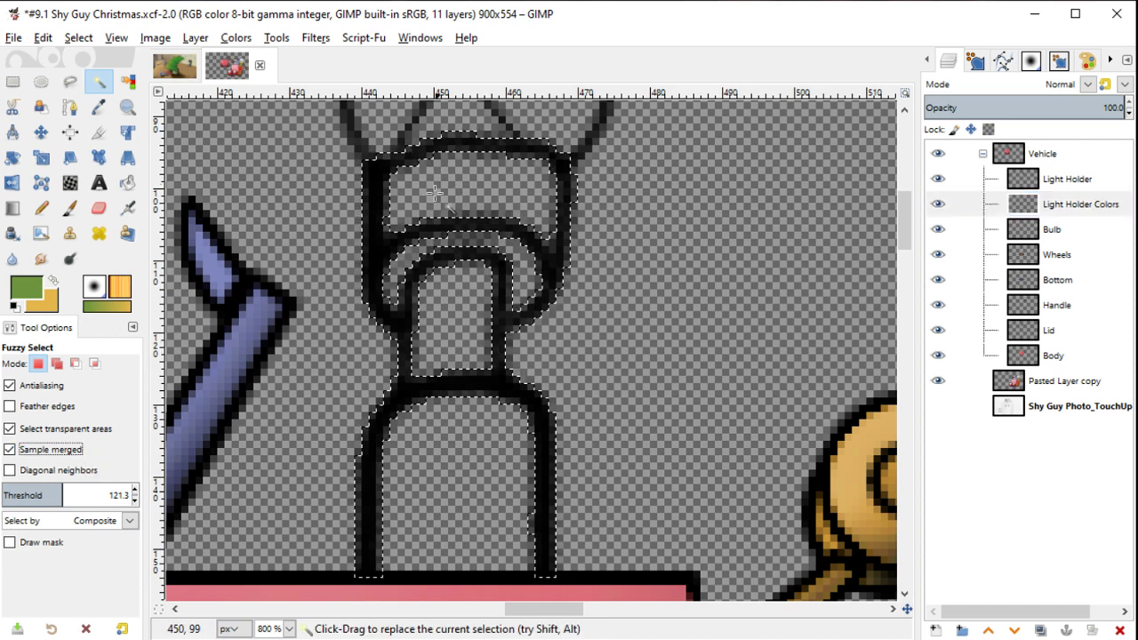
left_click(455, 299)
scroll(454, 300, "up", 1)
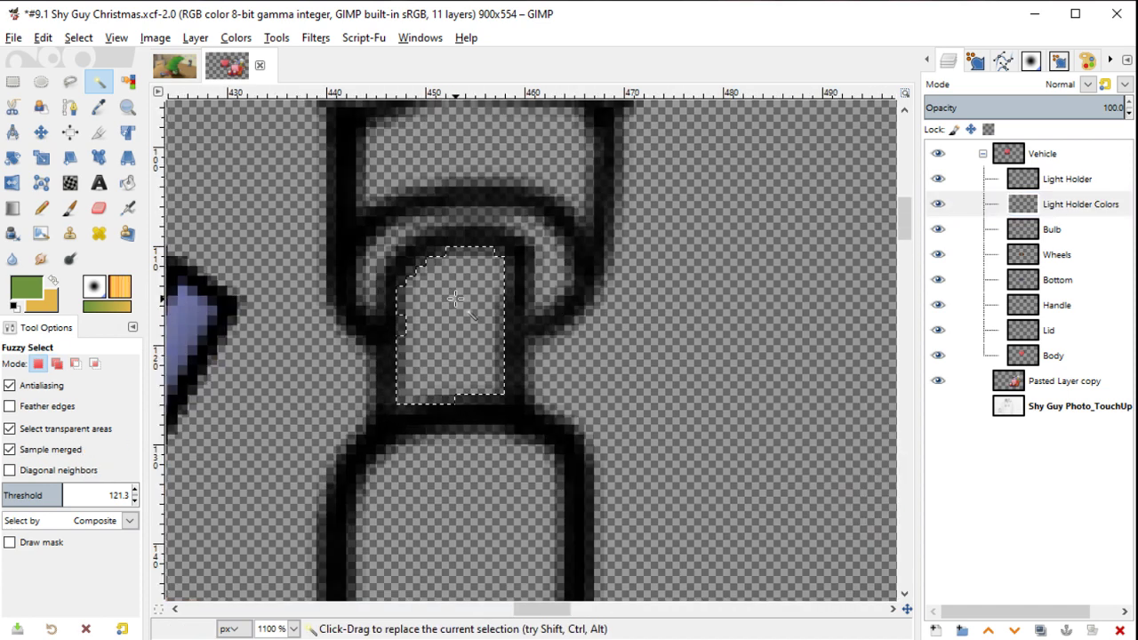
Step: Grow the selection, fill it green, then clear the selection
right_click(457, 303)
left_click(631, 559)
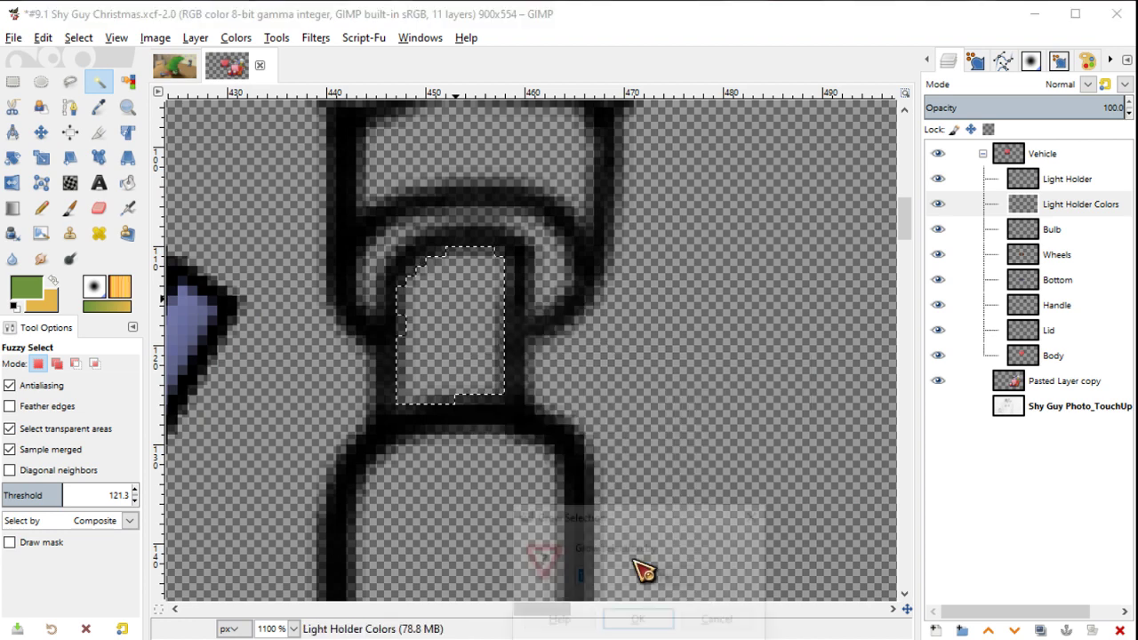
left_click(640, 620)
key("shift+b")
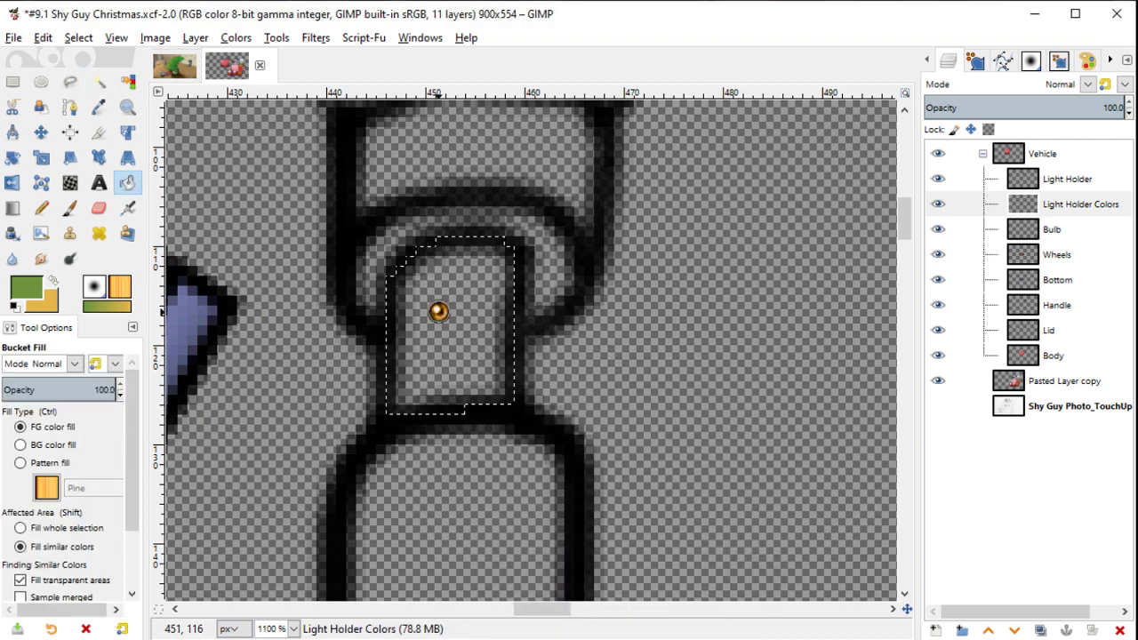
left_click(439, 311)
key("ctrl+shift+a")
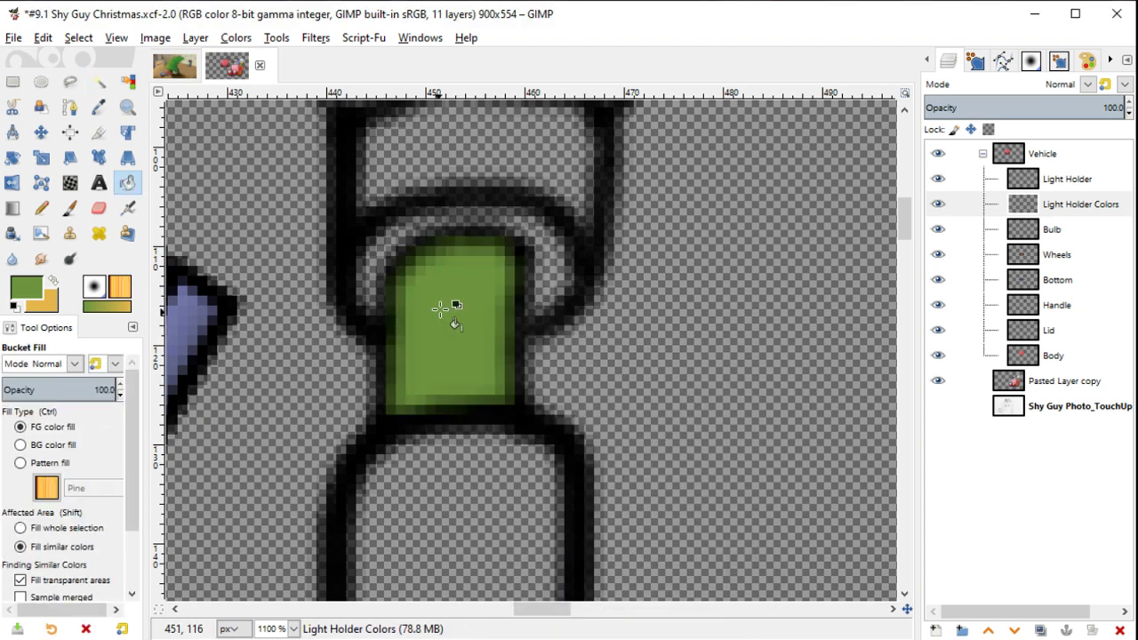
left_click_drag(534, 274, 535, 315)
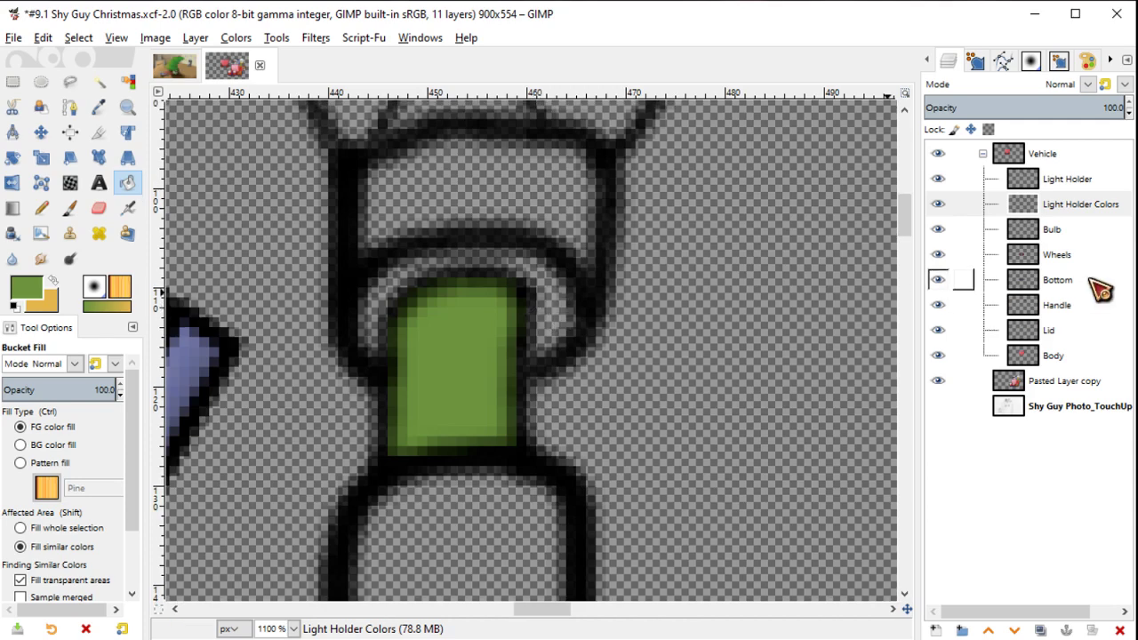
right_click(1068, 185)
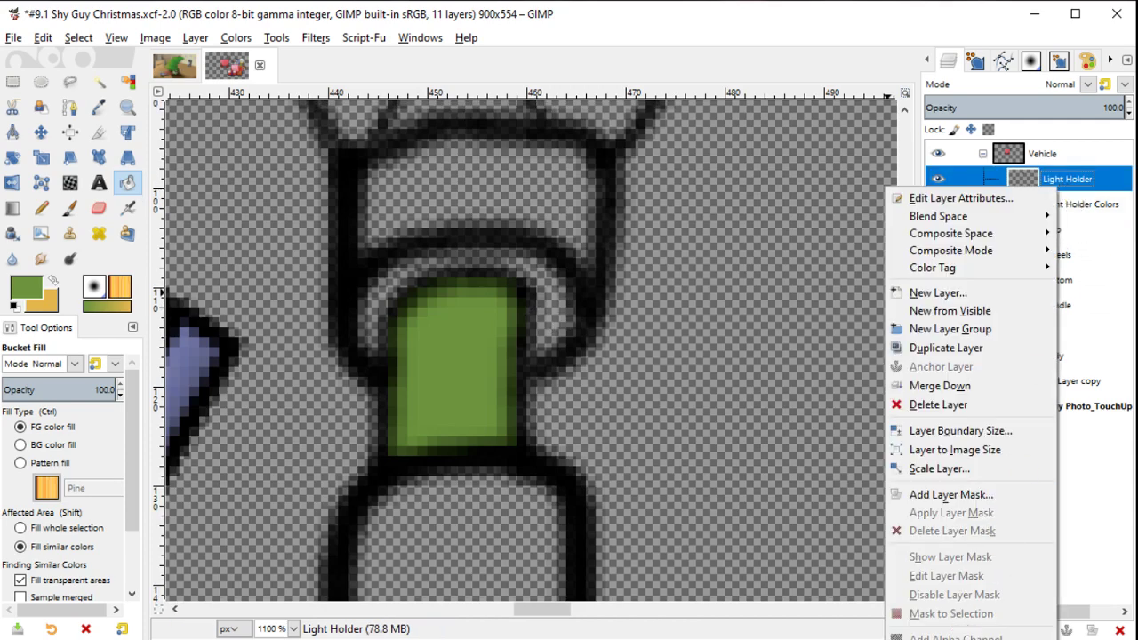
right_click(614, 205)
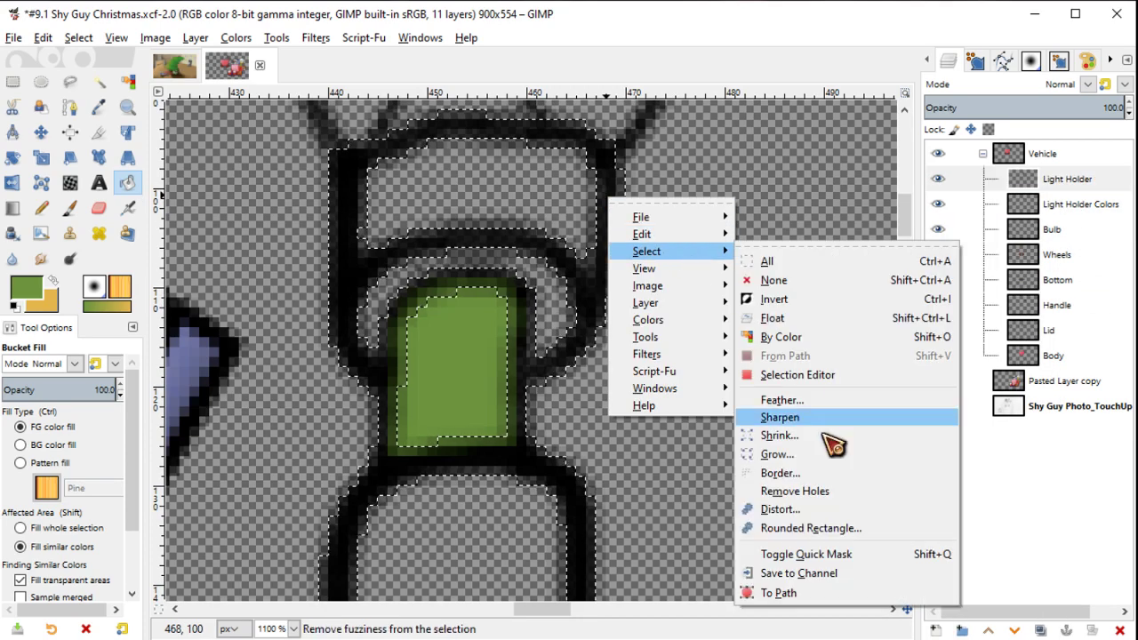
left_click(820, 492)
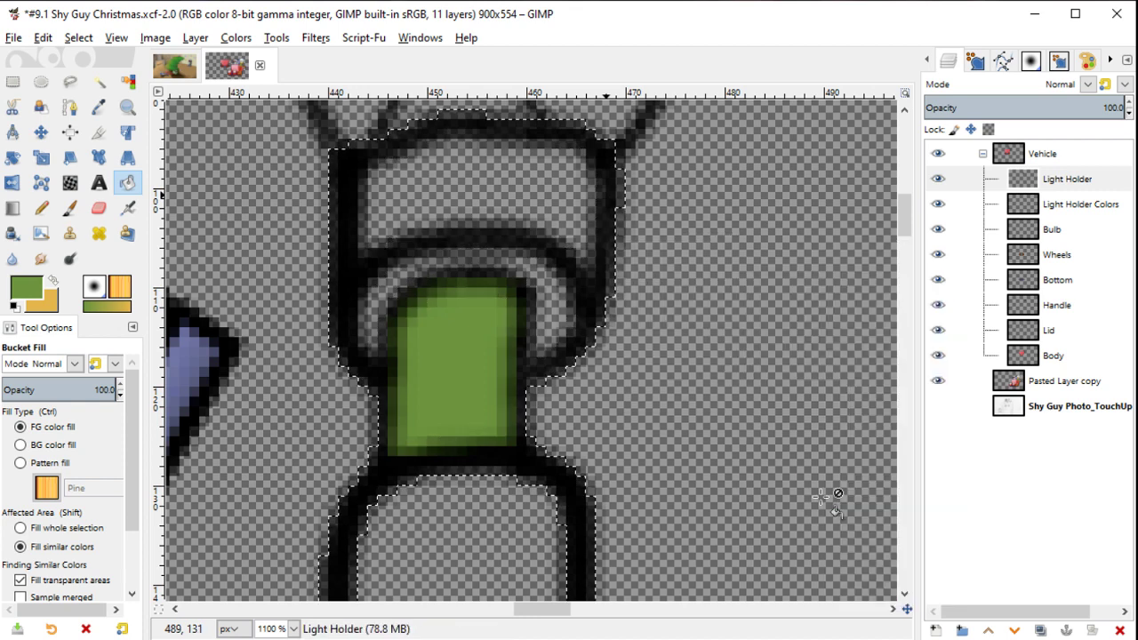
right_click(364, 253)
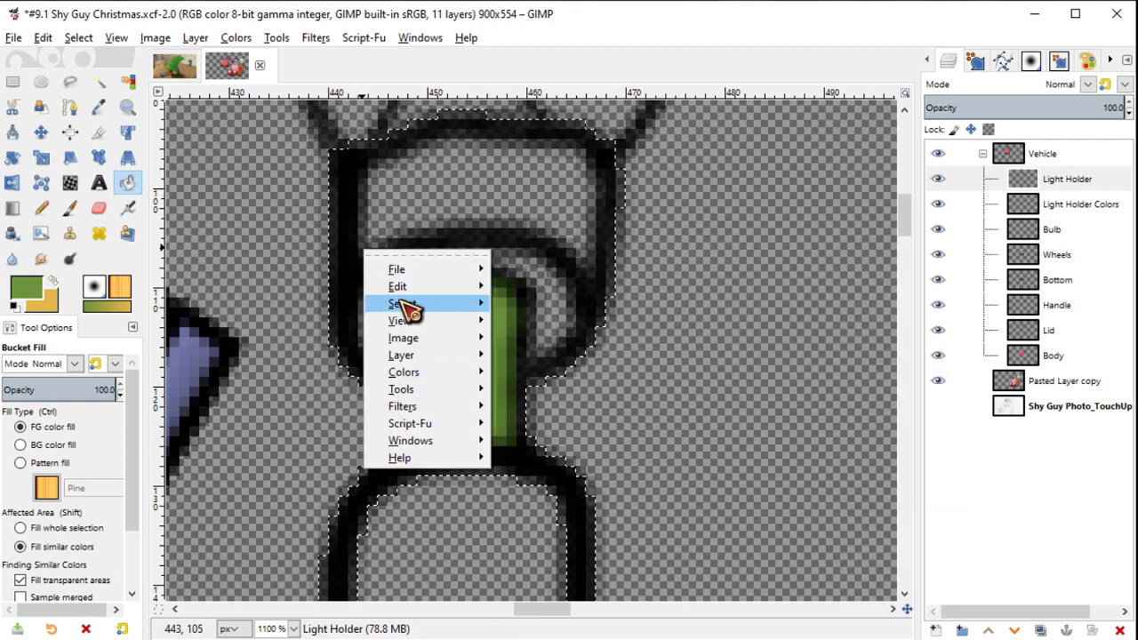
mouse_move(409, 303)
left_click(567, 492)
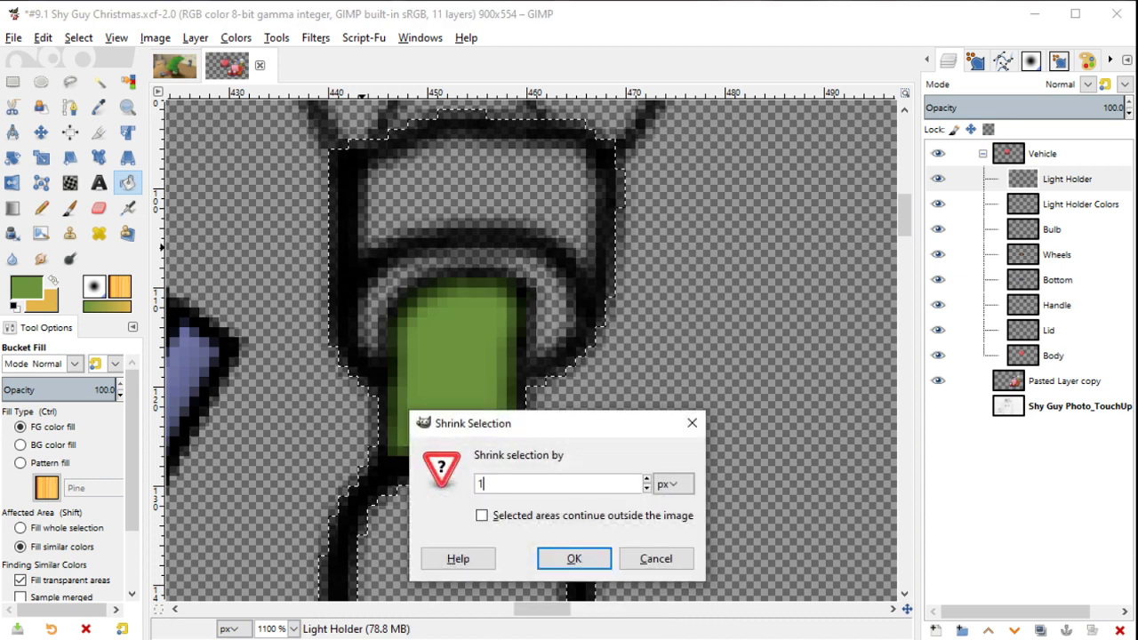
key("Return")
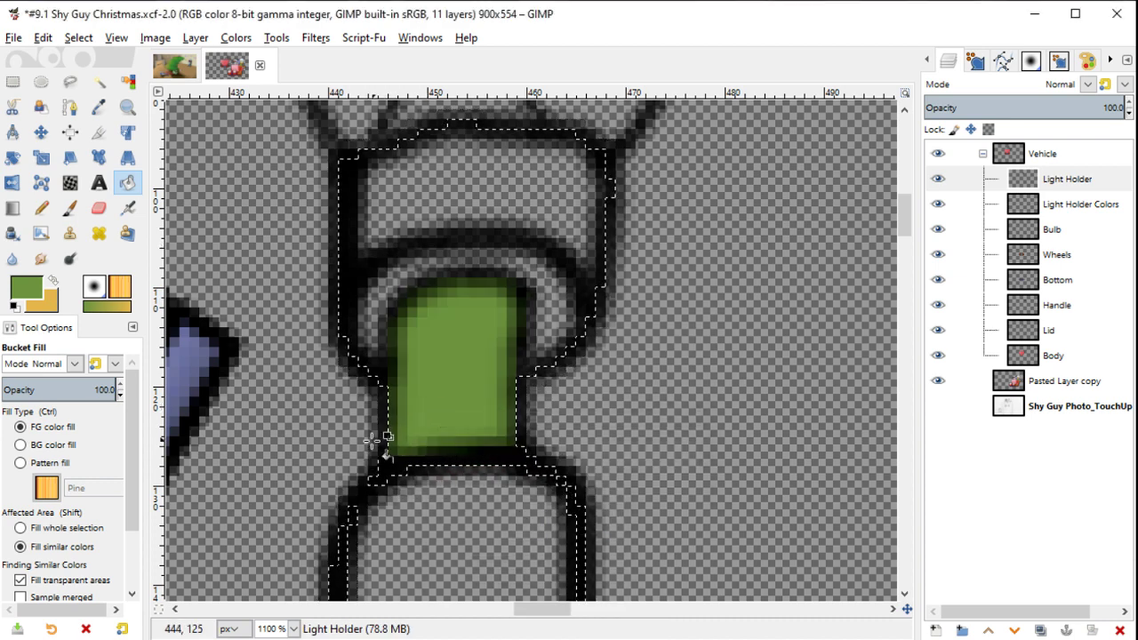
scroll(374, 440, "down", 1)
key("x")
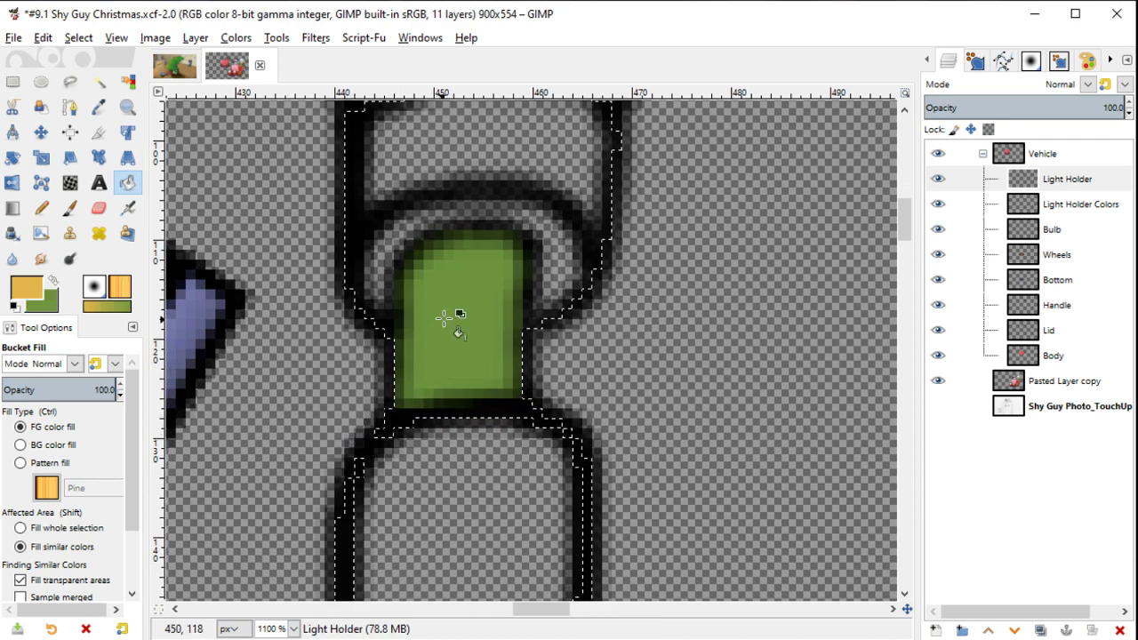
left_click(1081, 204)
left_click(99, 81)
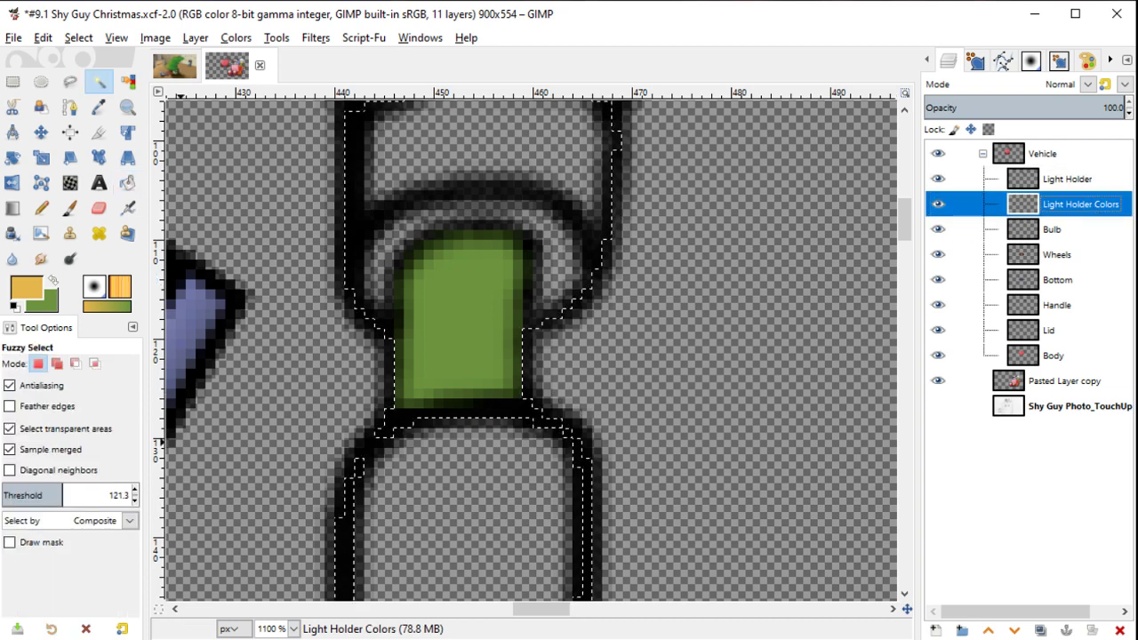
left_click(44, 450)
left_click(487, 332, "ctrl")
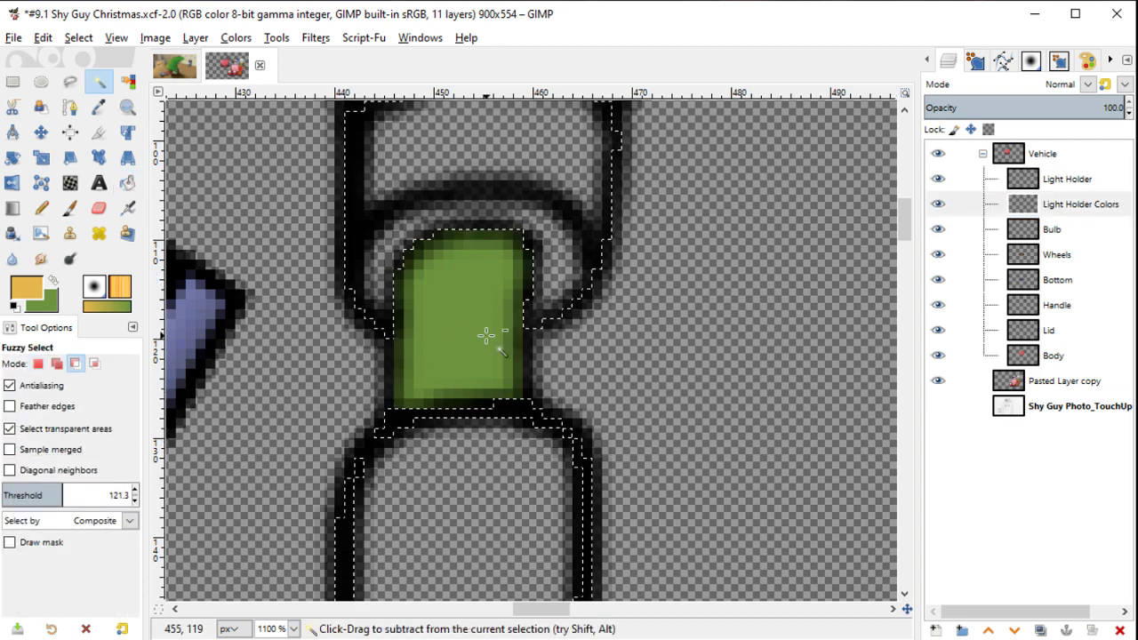
key("shift+b")
left_click(541, 203)
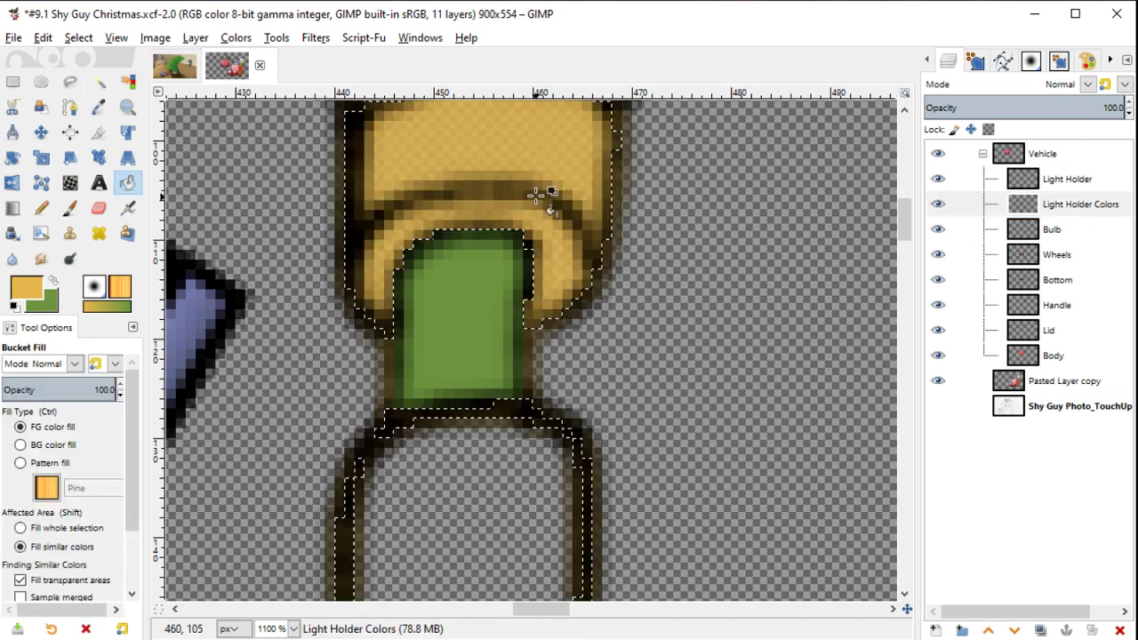
left_click(540, 204, "shift")
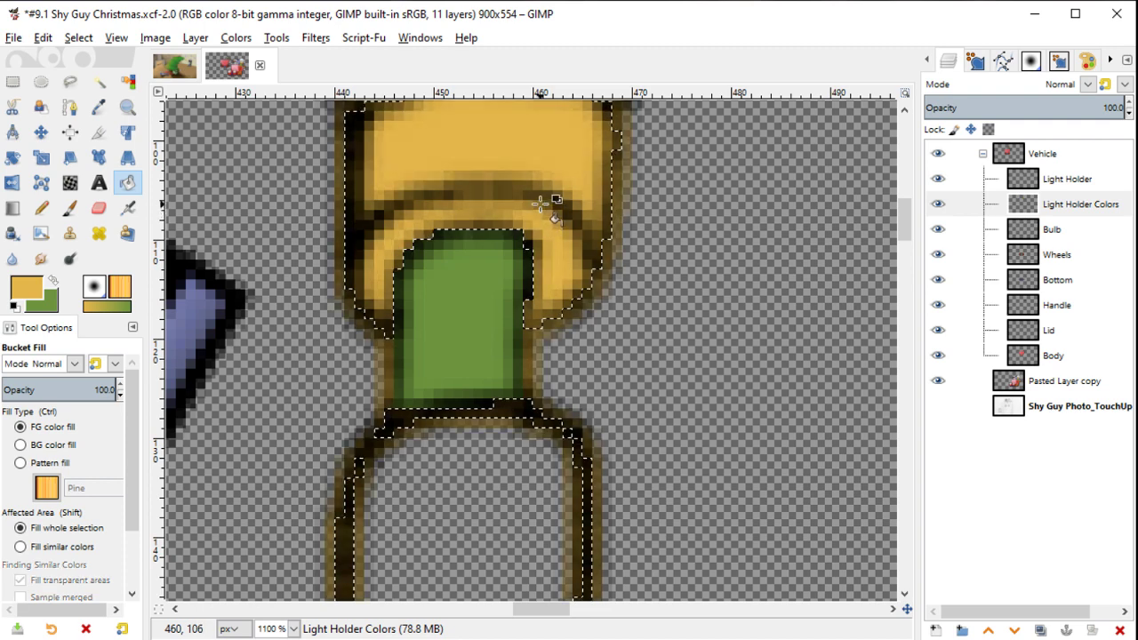
key("ctrl")
key("ctrl+z")
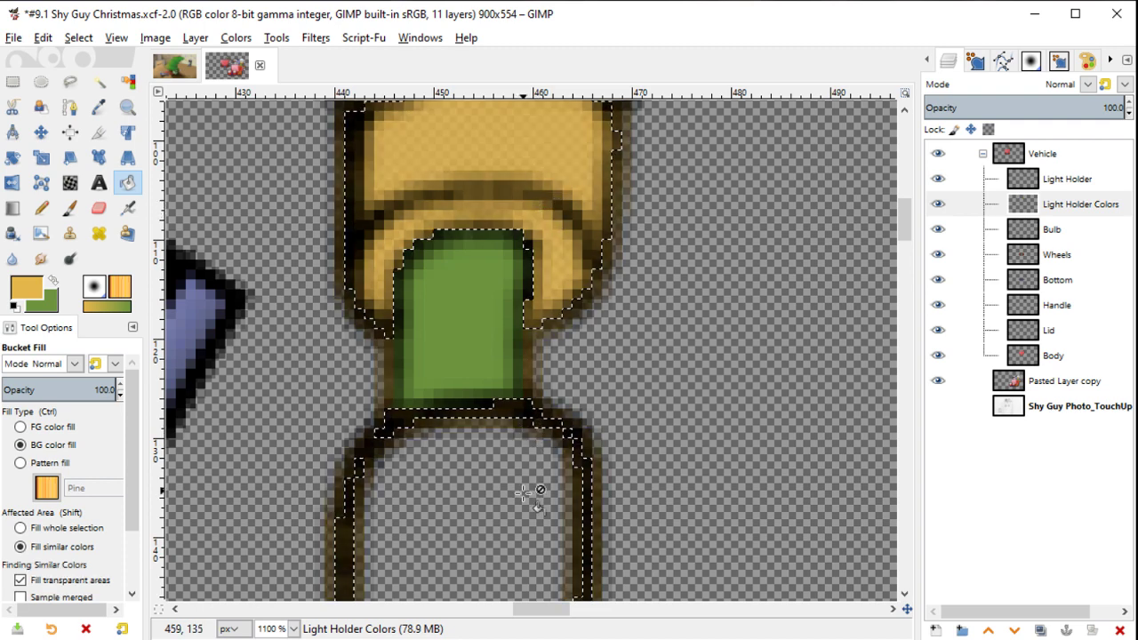
key("ctrl+z")
scroll(541, 248, "down", 5)
Step: Pick black and draw a small pencil line along the holder's bottom on Light Holder
key("ctrl+shift+a")
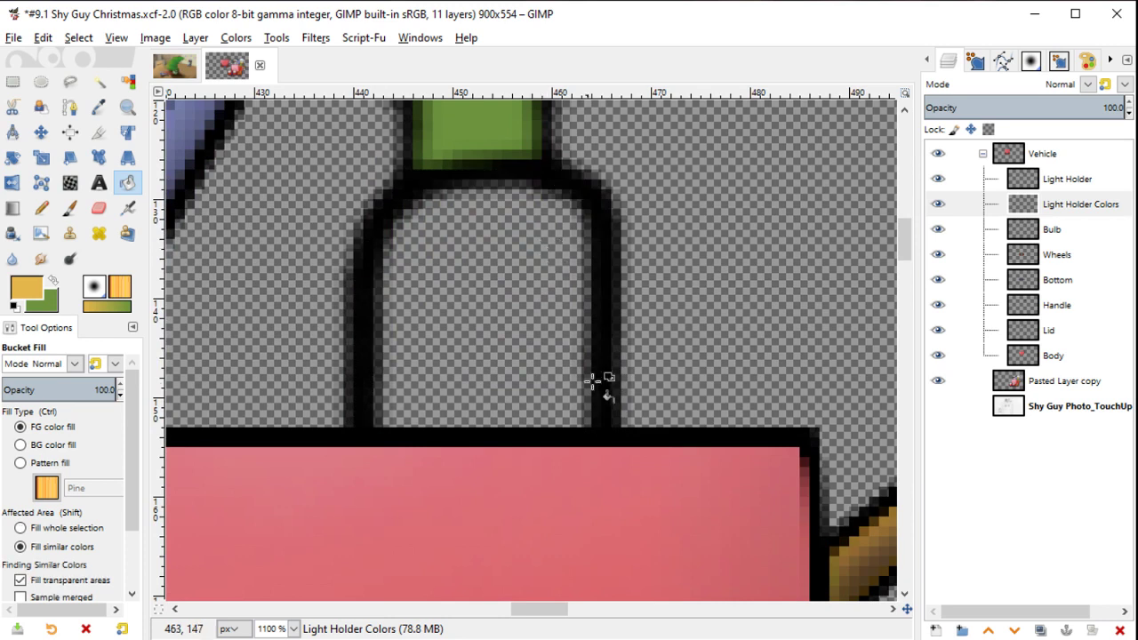
key("r")
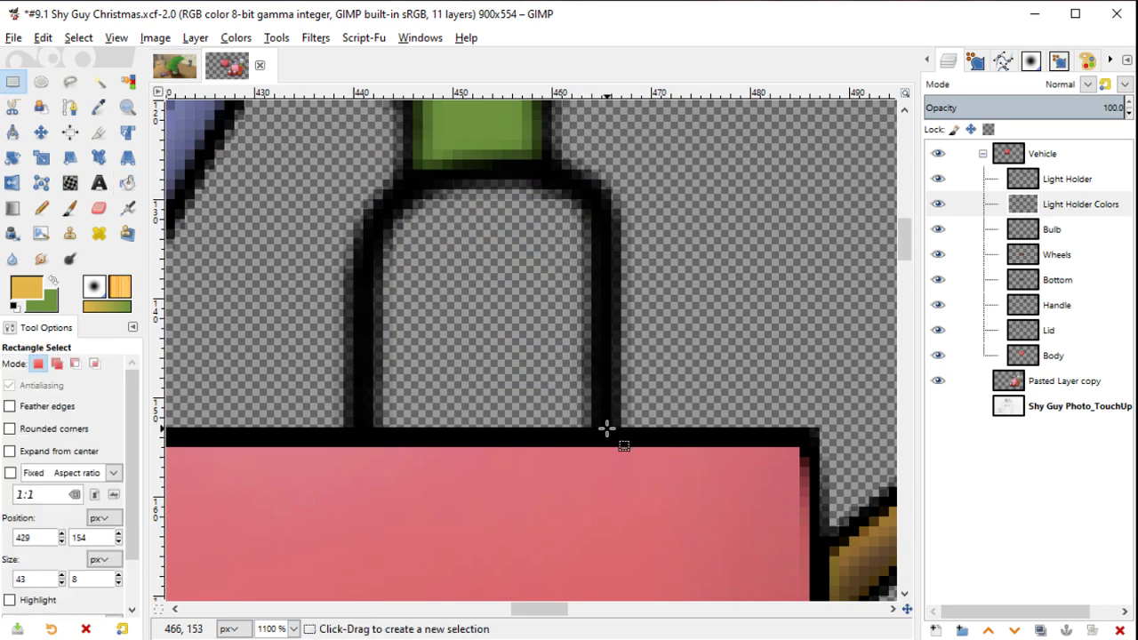
key("x")
key("o")
left_click(609, 360)
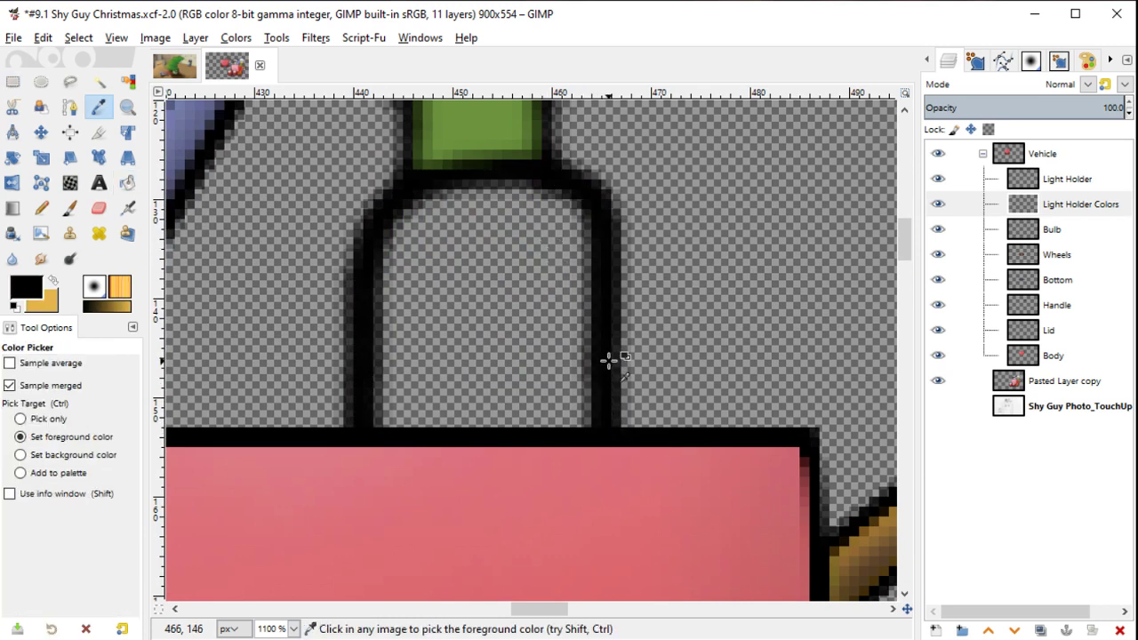
key("n")
key("bracketleft")
key("bracketleft")
key("bracketleft")
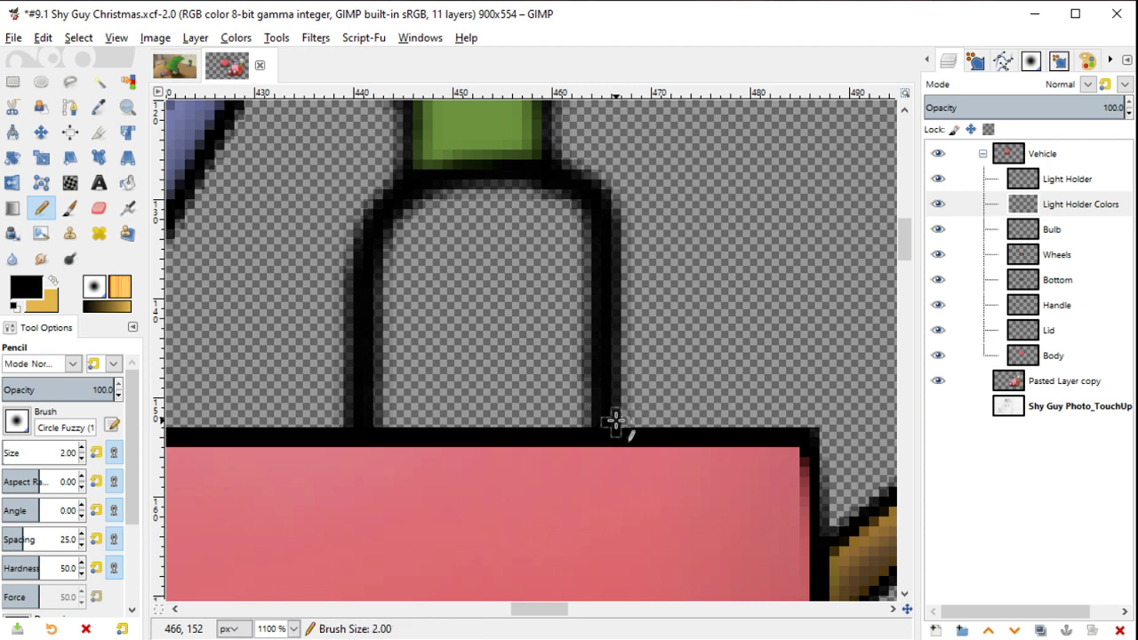
left_click(1063, 183)
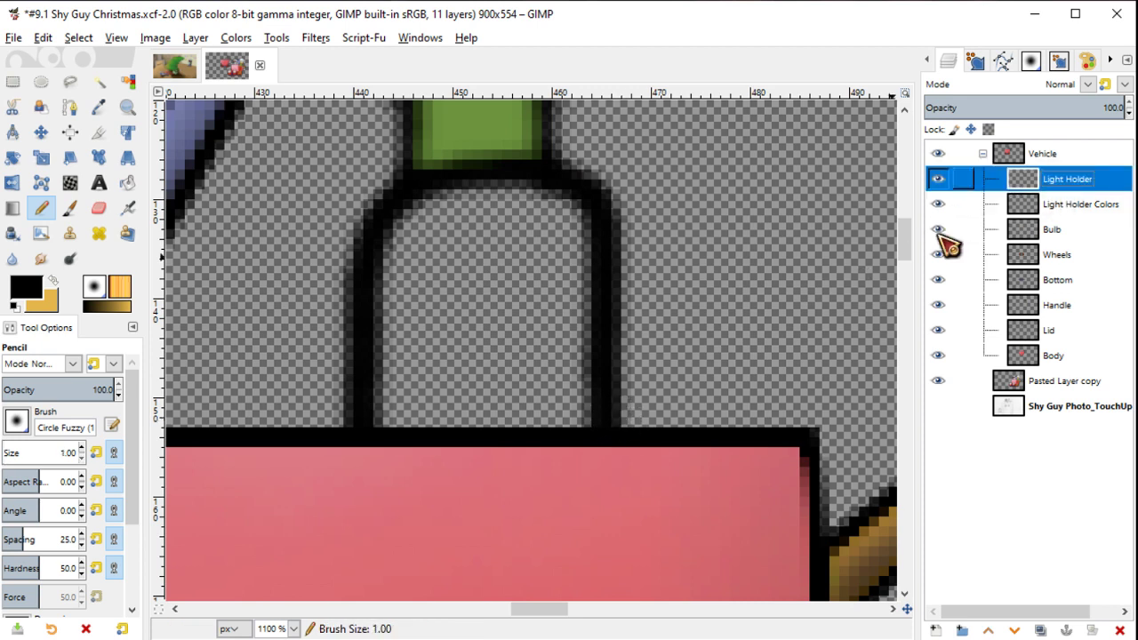
left_click(597, 433)
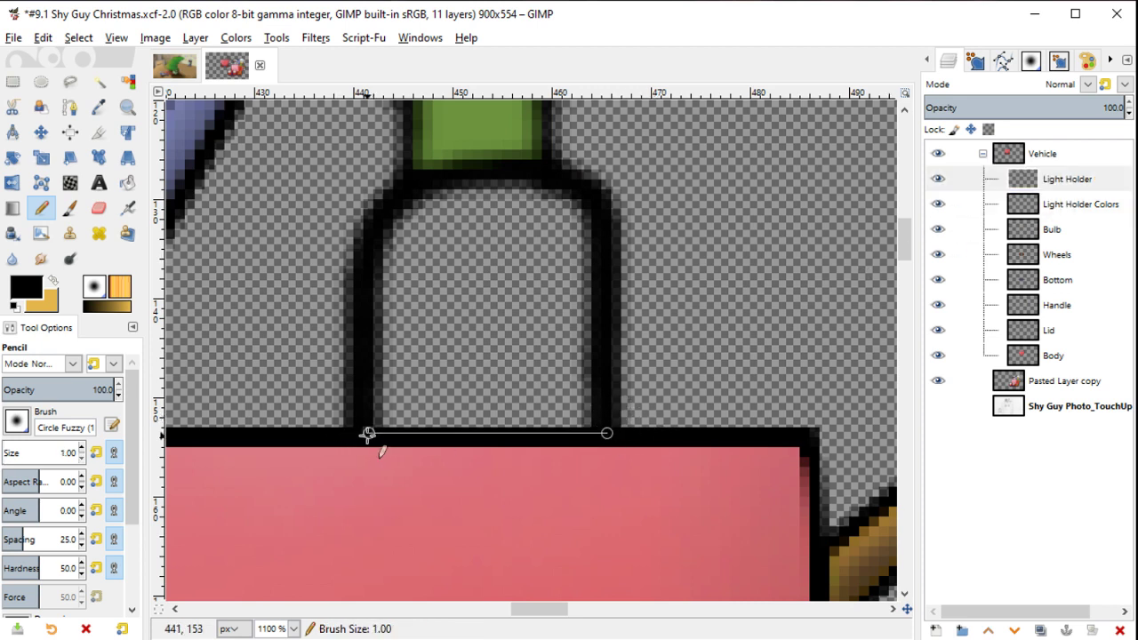
Step: Turn the Light Holder outline into a selection, remove holes, and shrink it slightly
right_click(1061, 191)
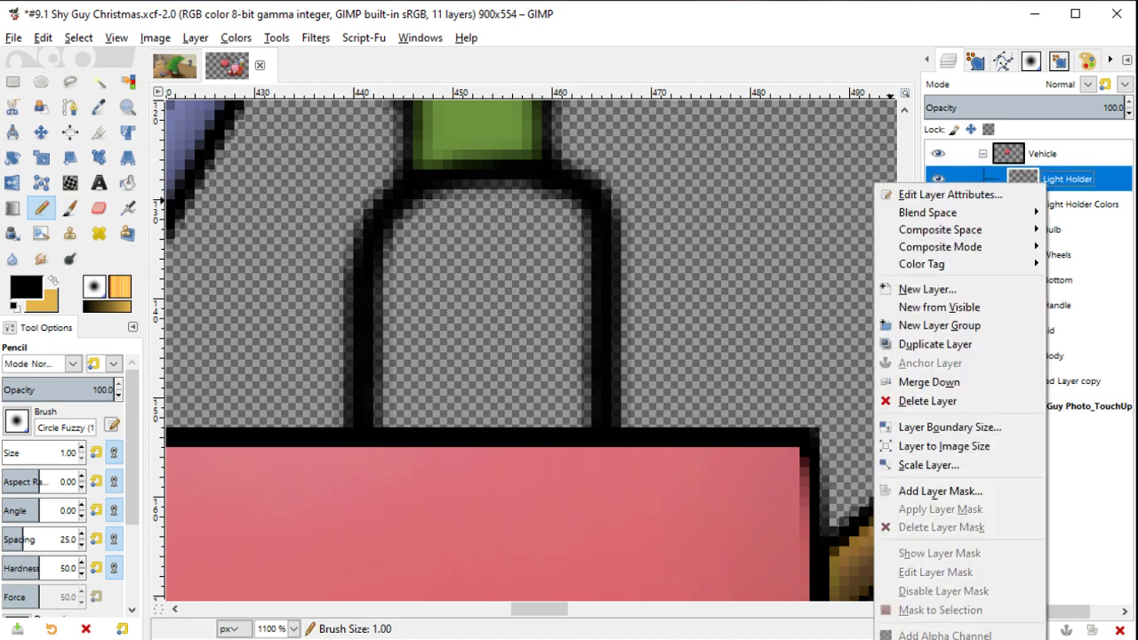
right_click(549, 219)
mouse_move(587, 270)
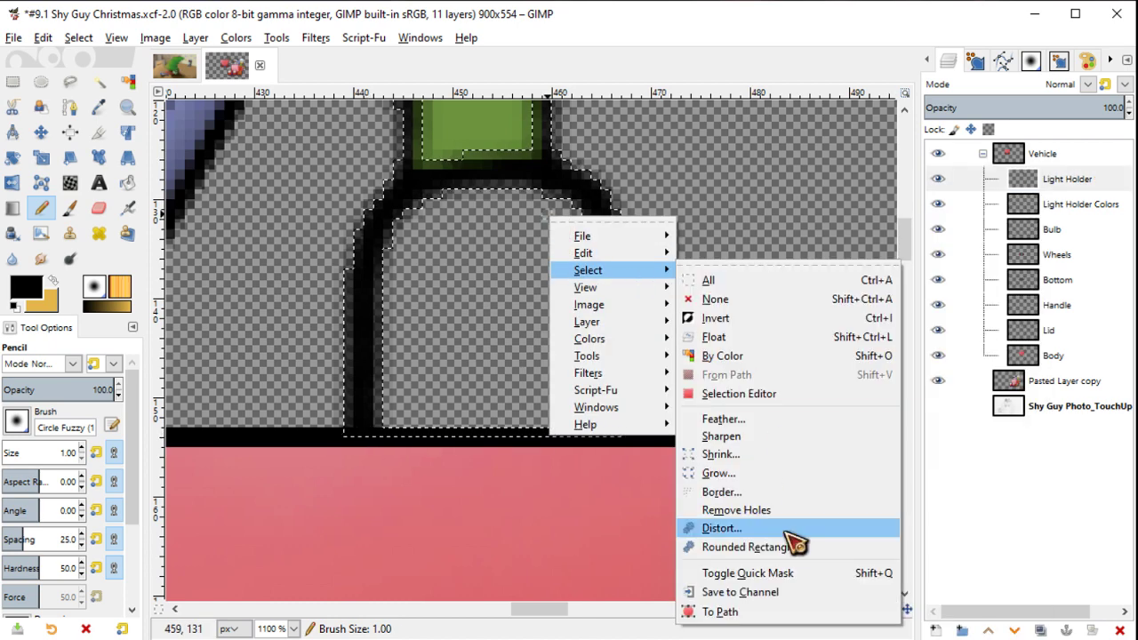
left_click(772, 511)
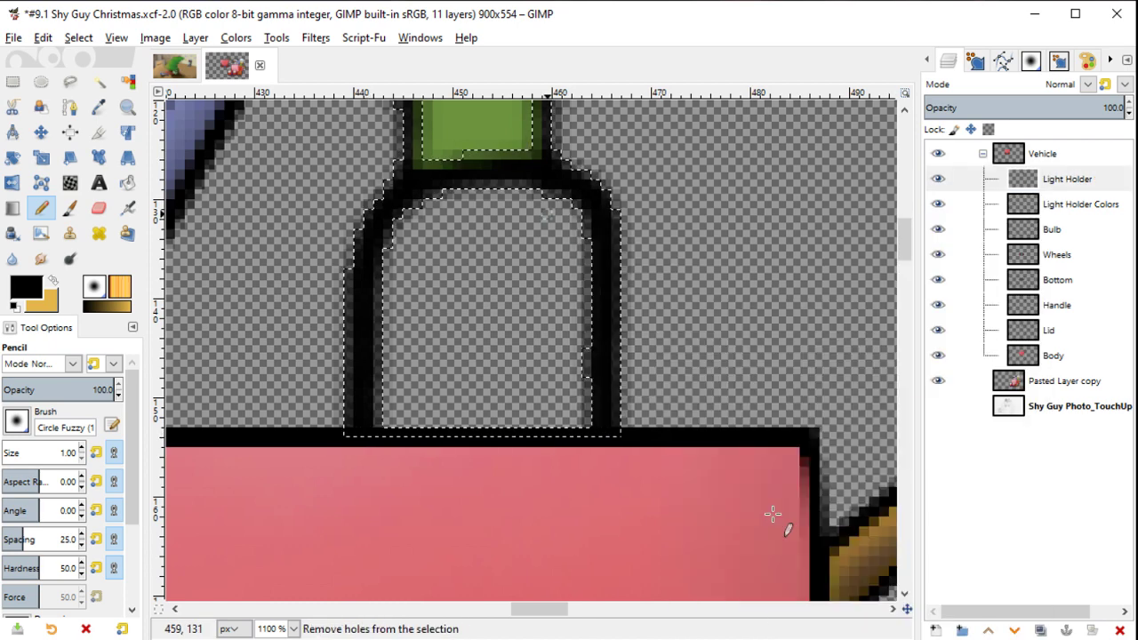
right_click(480, 266)
left_click(651, 470)
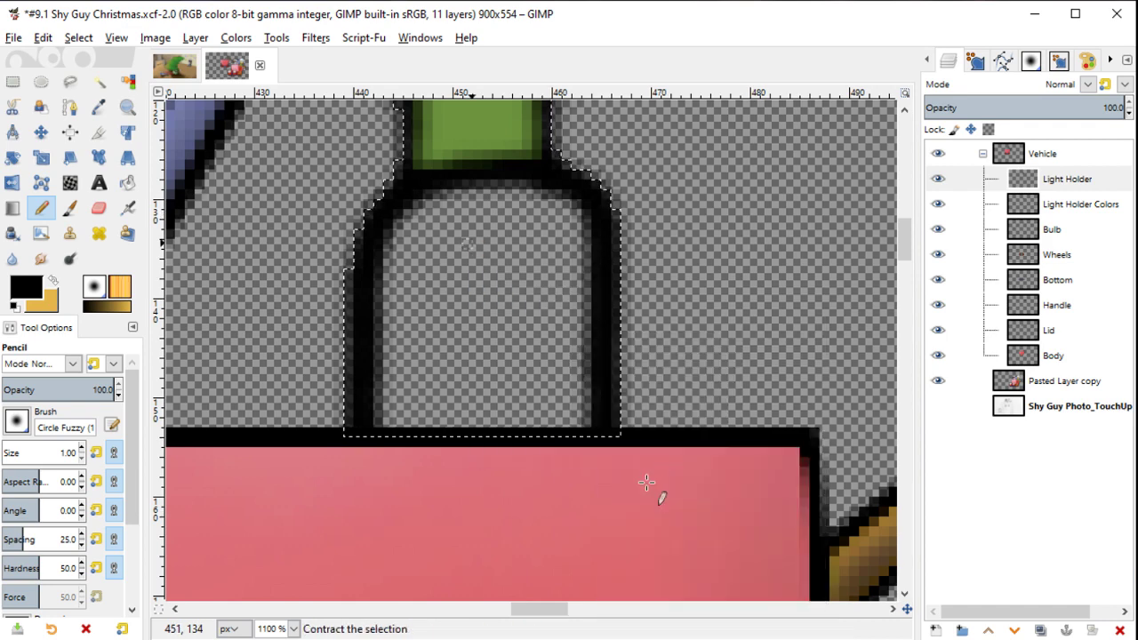
key("Return")
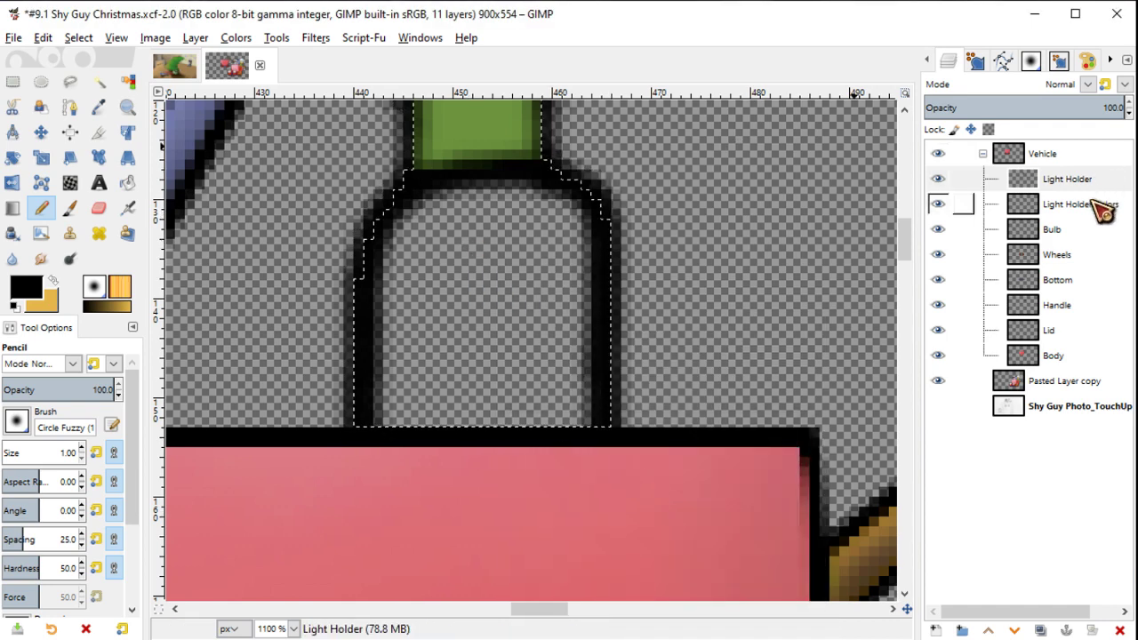
left_click(1103, 209)
Step: Try filling the holder selection yellow, undoing the attempts
key("u")
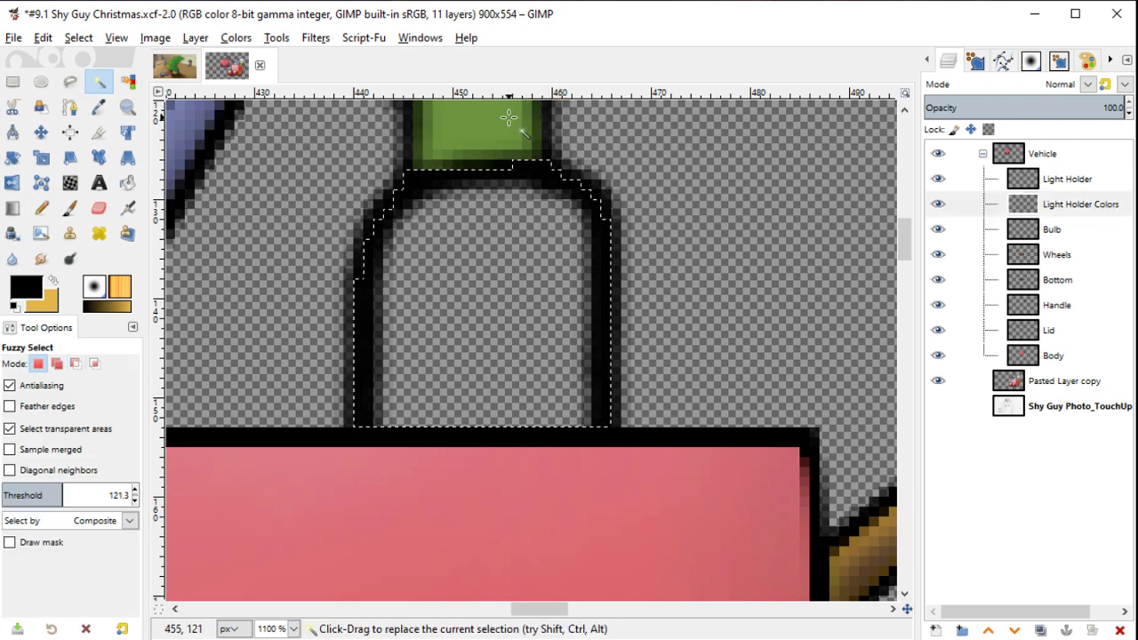
left_click_drag(509, 118, 488, 307)
key("shift+b")
key("x")
left_click(480, 445)
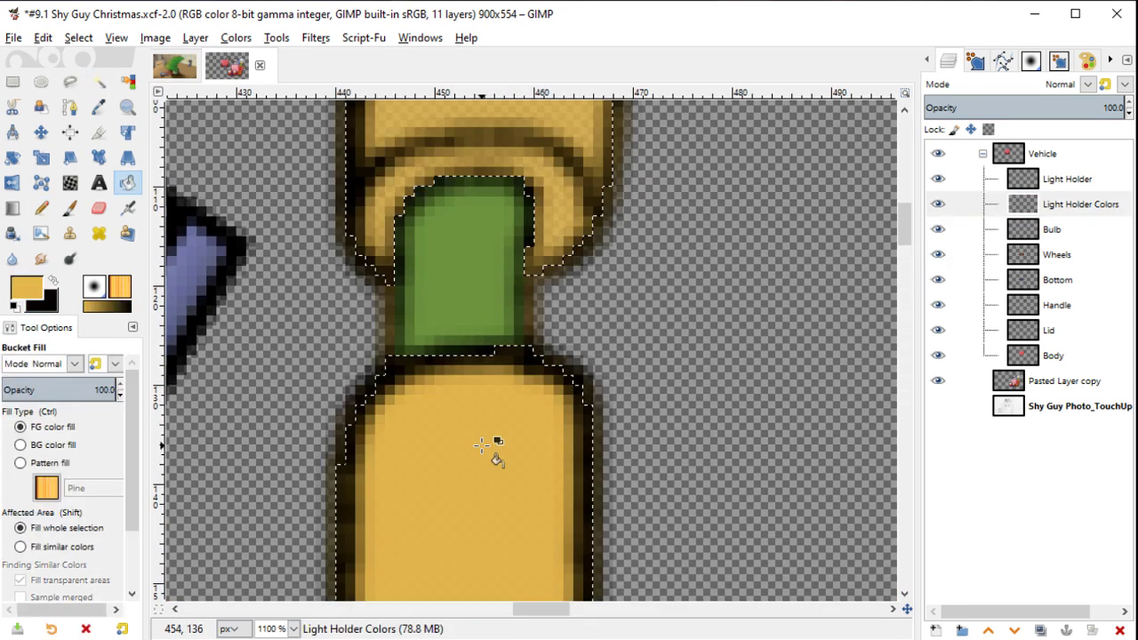
scroll(480, 445, "down", 1)
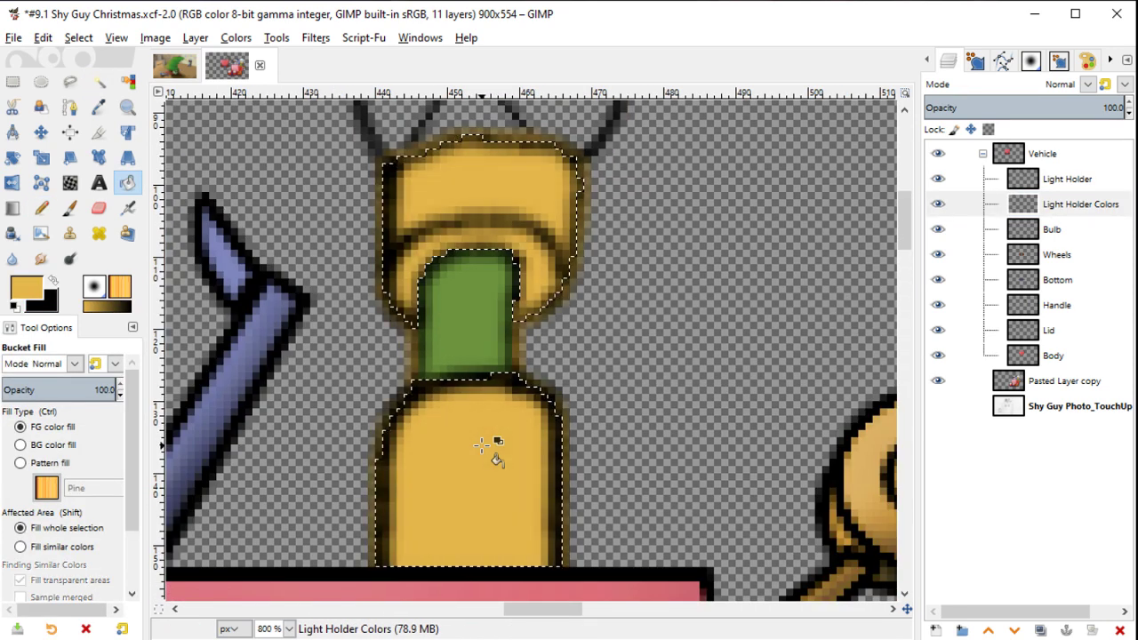
key("ctrl+shift")
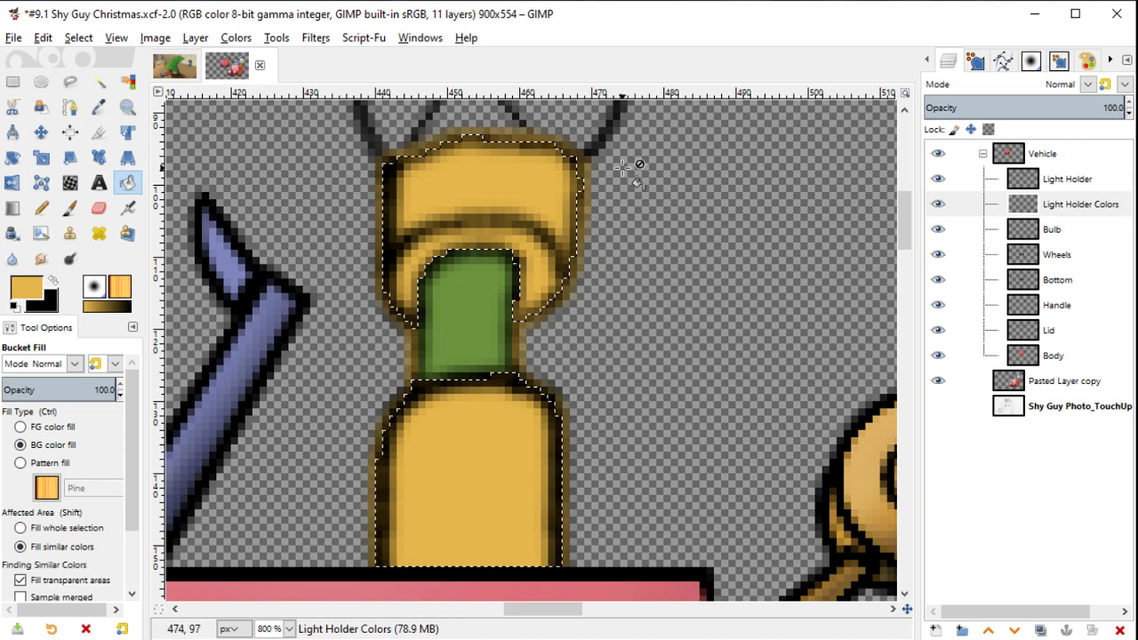
key("ctrl+z")
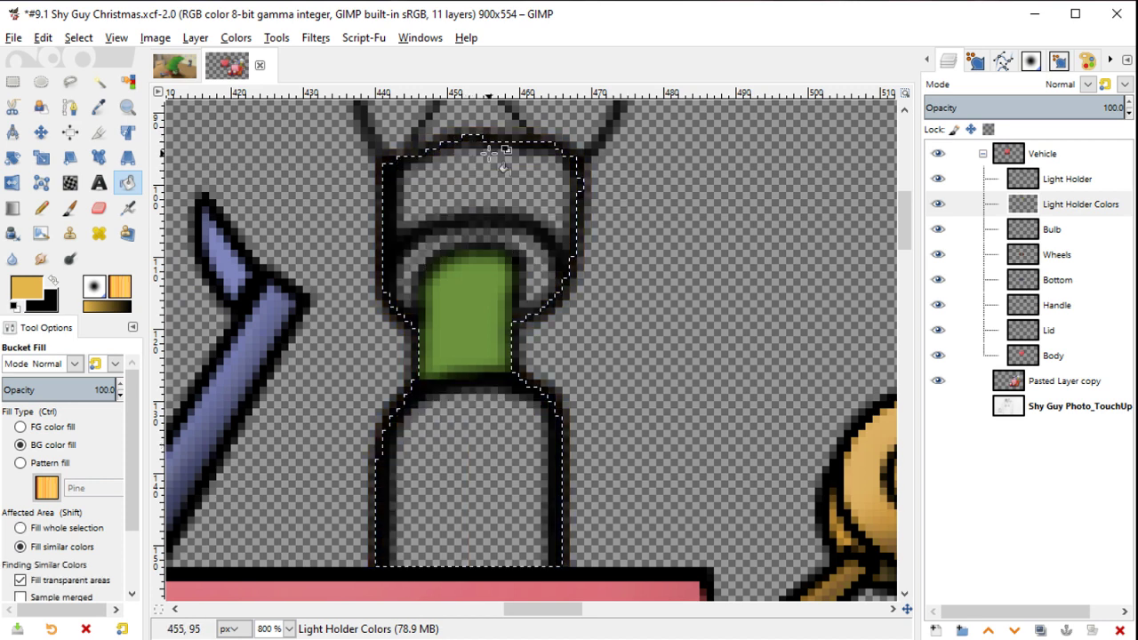
left_click(491, 153)
key("ctrl+z")
Step: Shrink the selection by 1 pixel, fill it yellow, and clear the selection
right_click(490, 153)
mouse_move(551, 210)
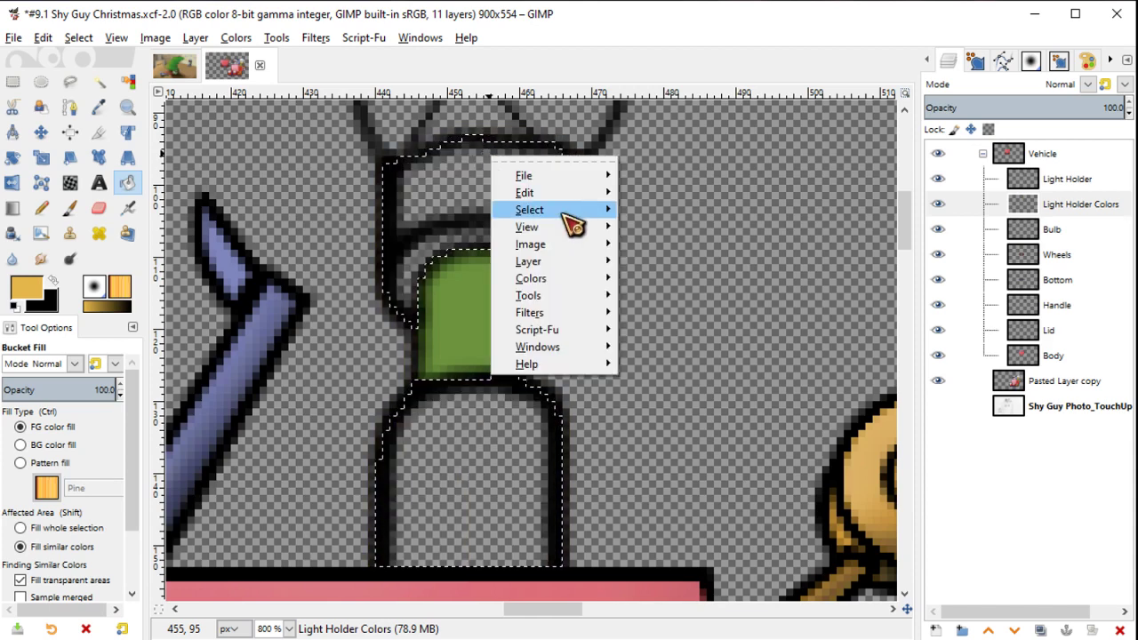
left_click(660, 394)
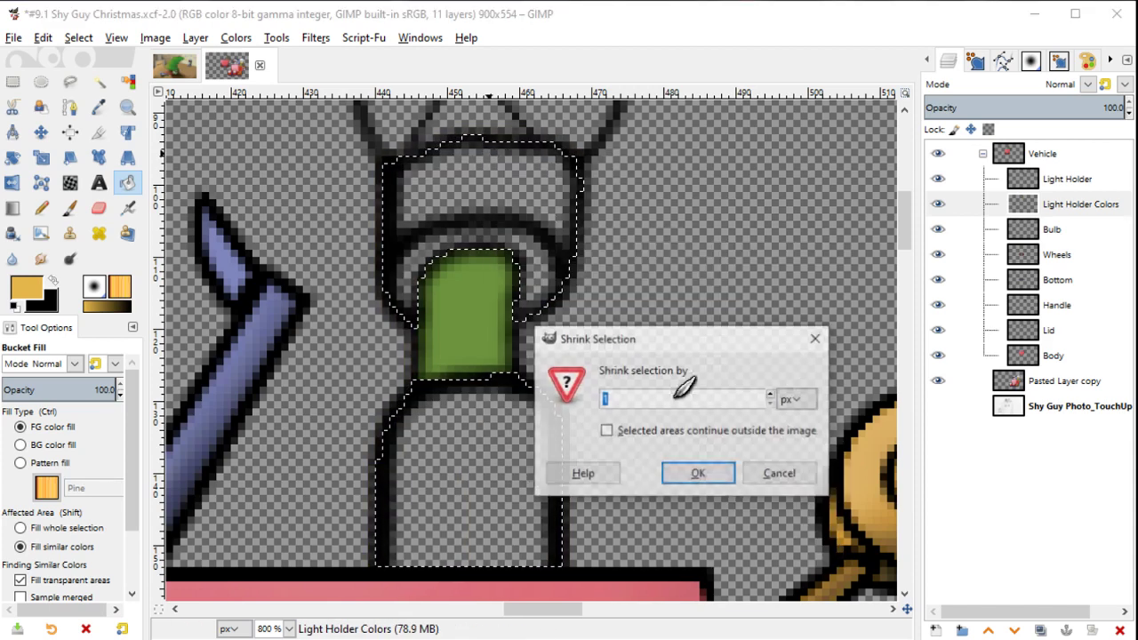
key("Return")
left_click(449, 208, "shift")
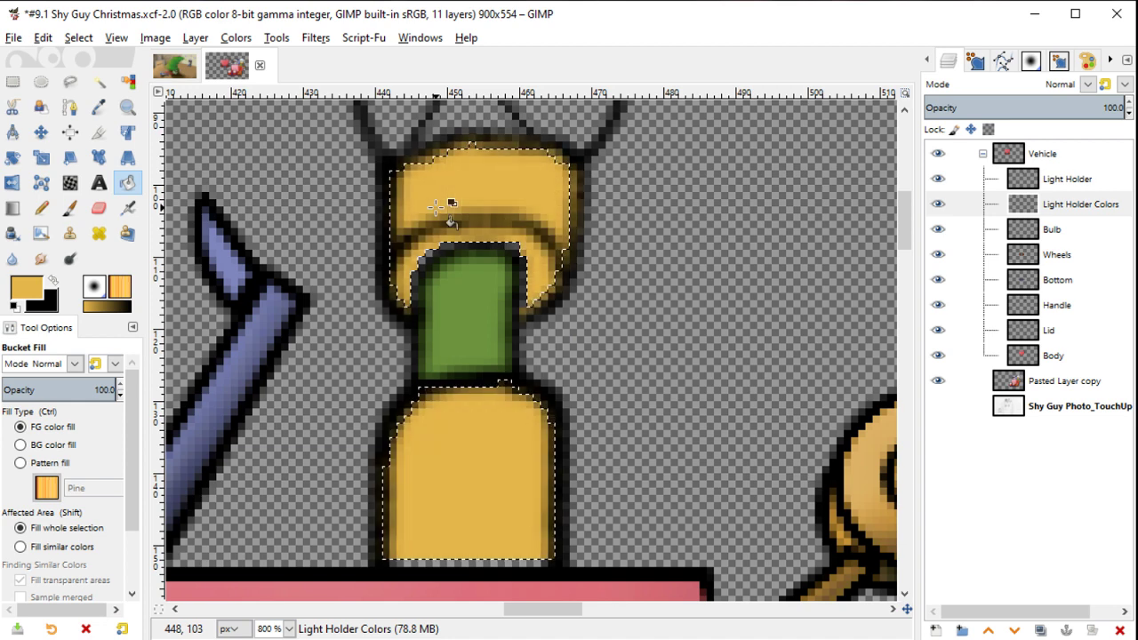
key("ctrl+shift+a")
Step: Pencil a yellow line across the gap along the holder's bottom
mouse_move(580, 182)
left_mouse_down()
mouse_move(600, 264)
mouse_move(592, 153)
left_mouse_up()
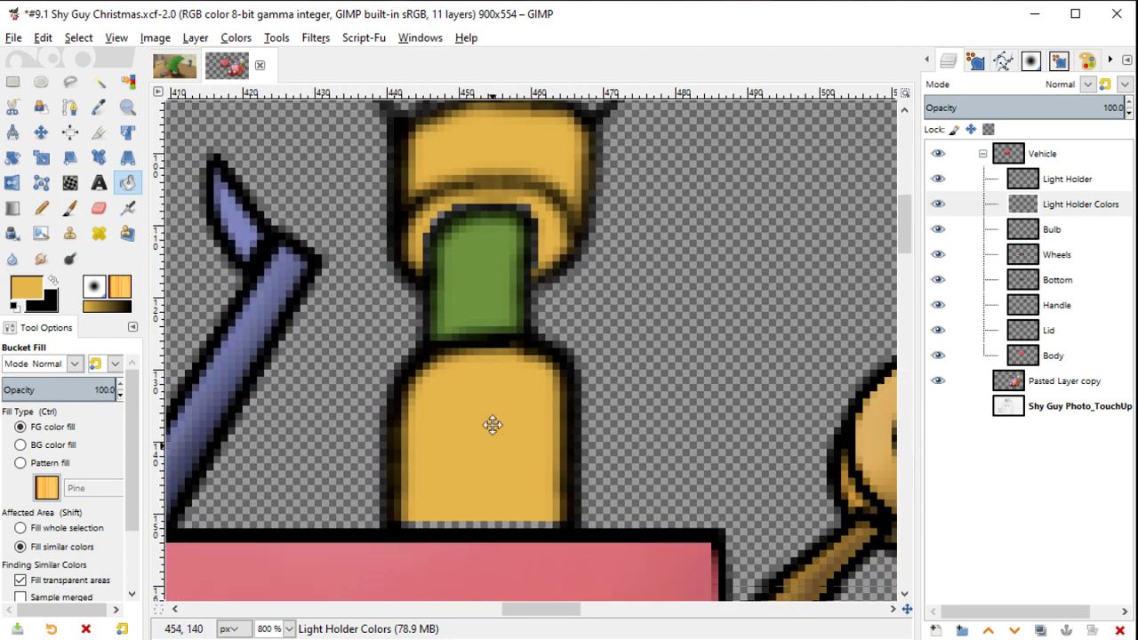
left_click_drag(493, 424, 531, 312)
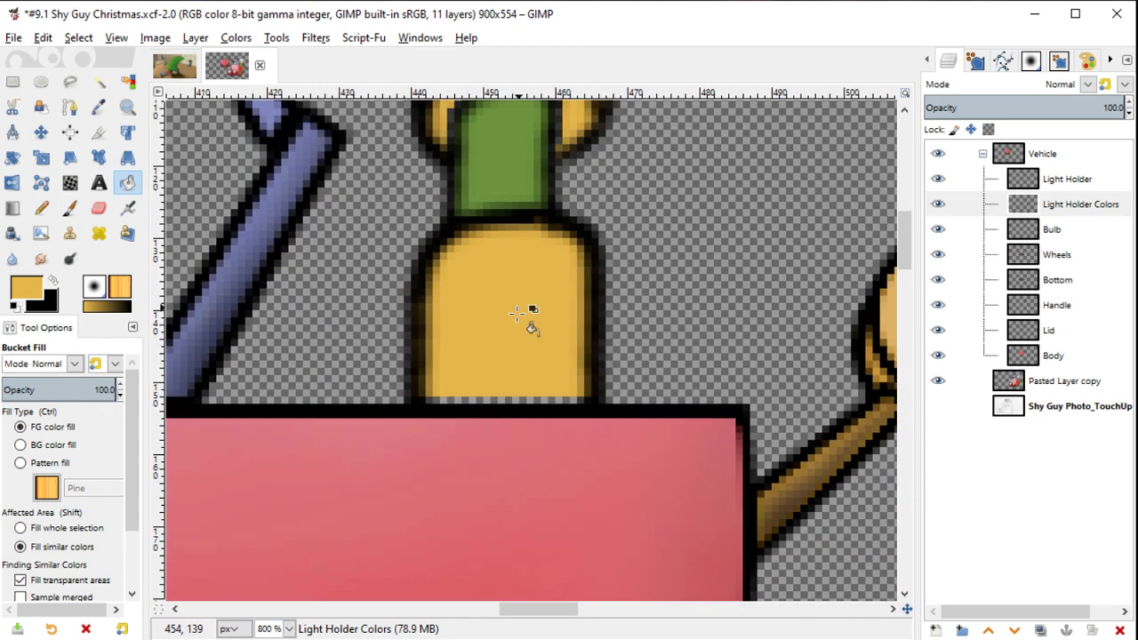
scroll(531, 313, "up", 2)
key("n")
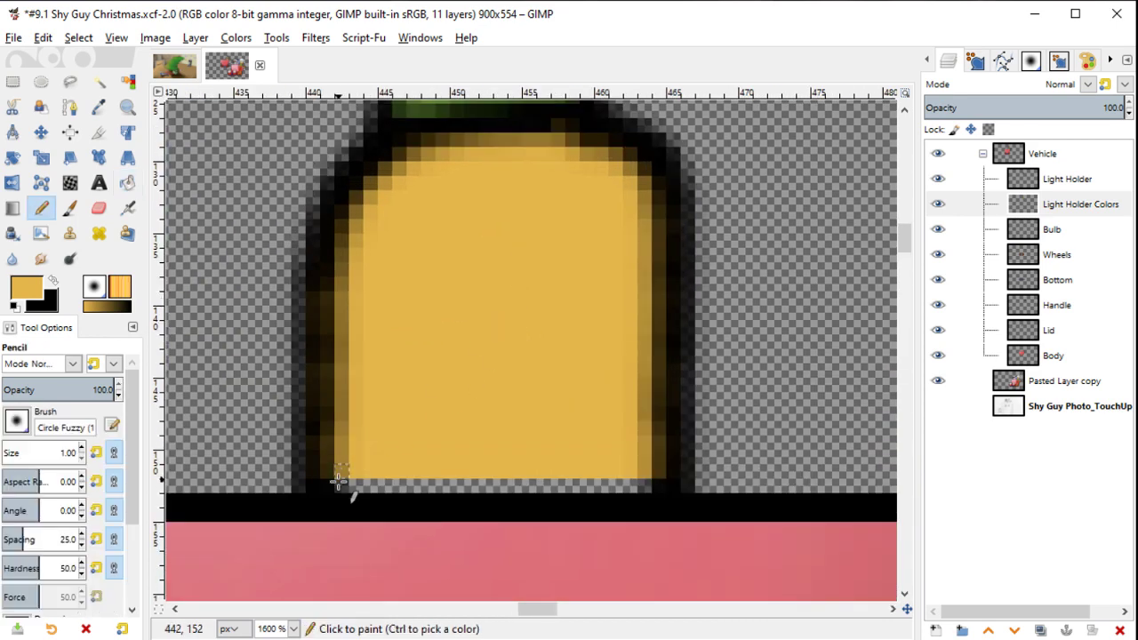
left_click(328, 487)
left_click(645, 486, "shift")
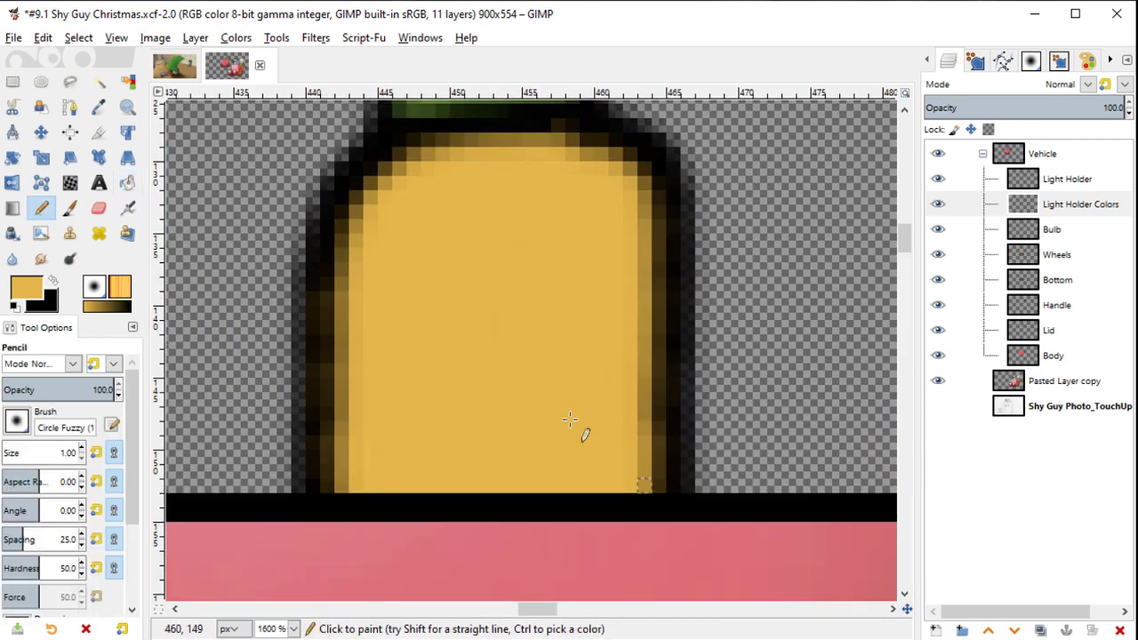
Step: Check the cap and green neck edges, then fuzzy-select the yellow cap
scroll(602, 256, "down", 2)
mouse_move(605, 254)
left_mouse_down()
mouse_move(584, 498)
mouse_move(522, 472)
left_mouse_up()
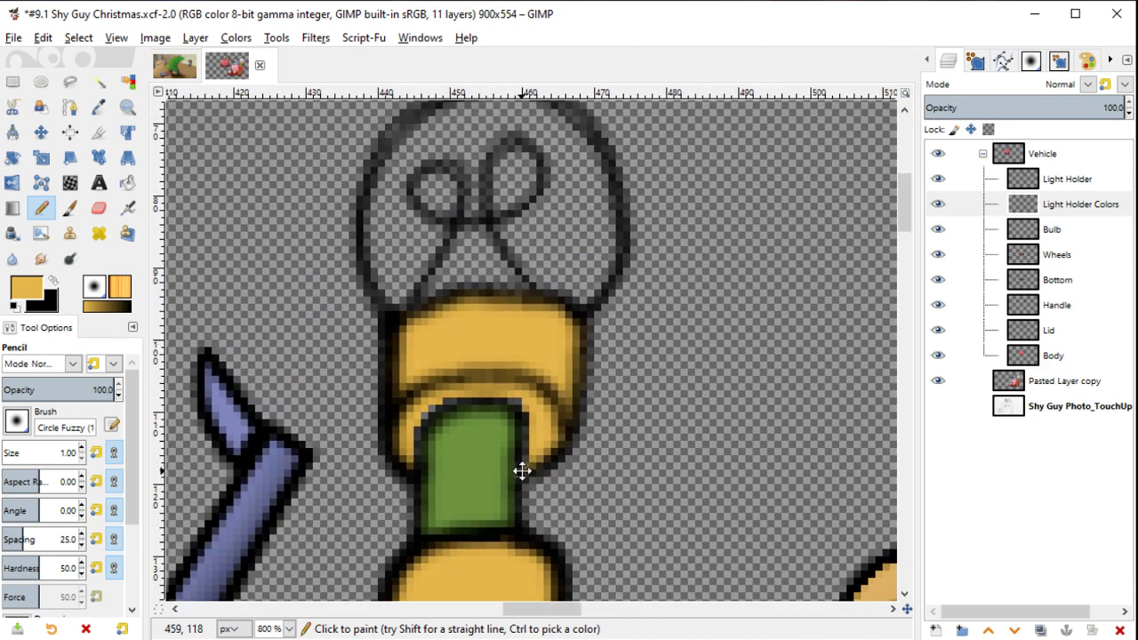
scroll(522, 471, "up", 2)
key("shift+e")
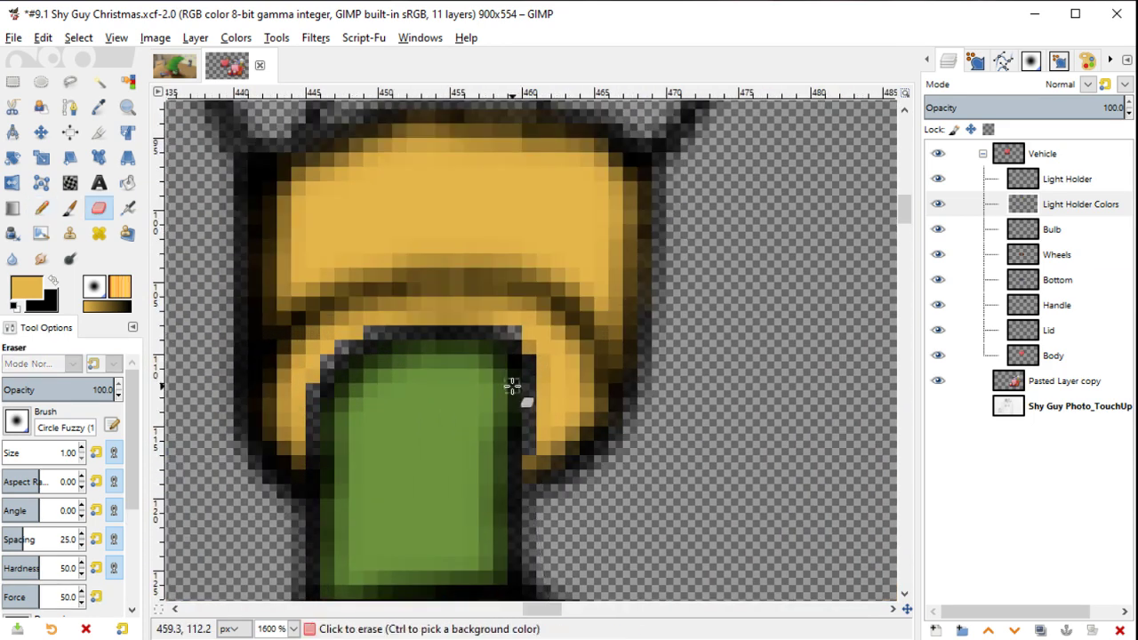
key("n")
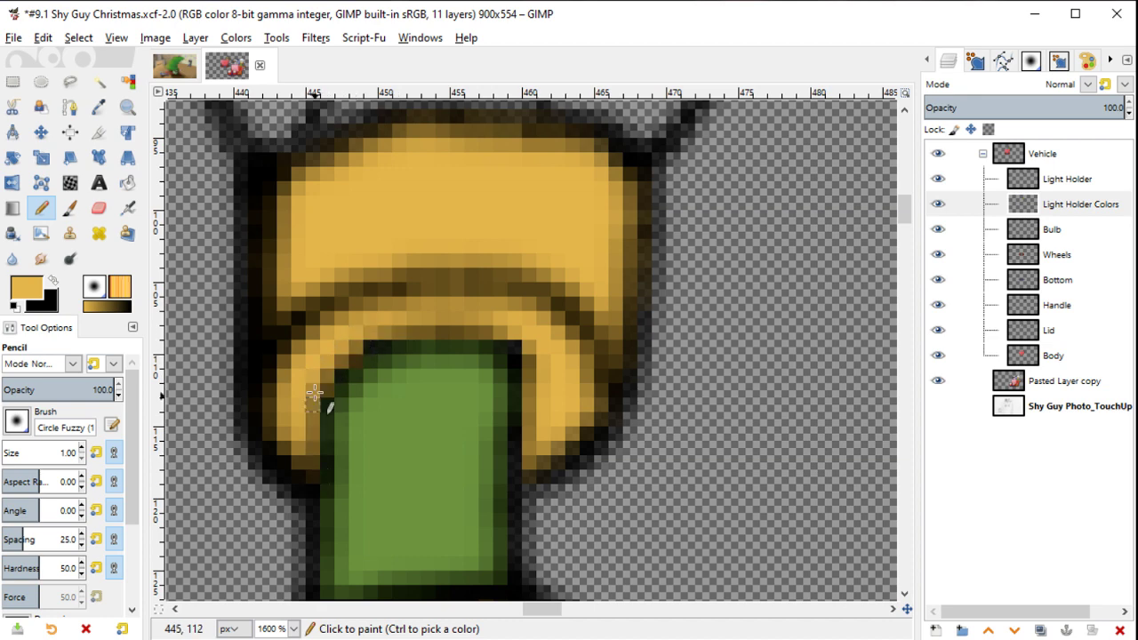
scroll(430, 296, "down", 2)
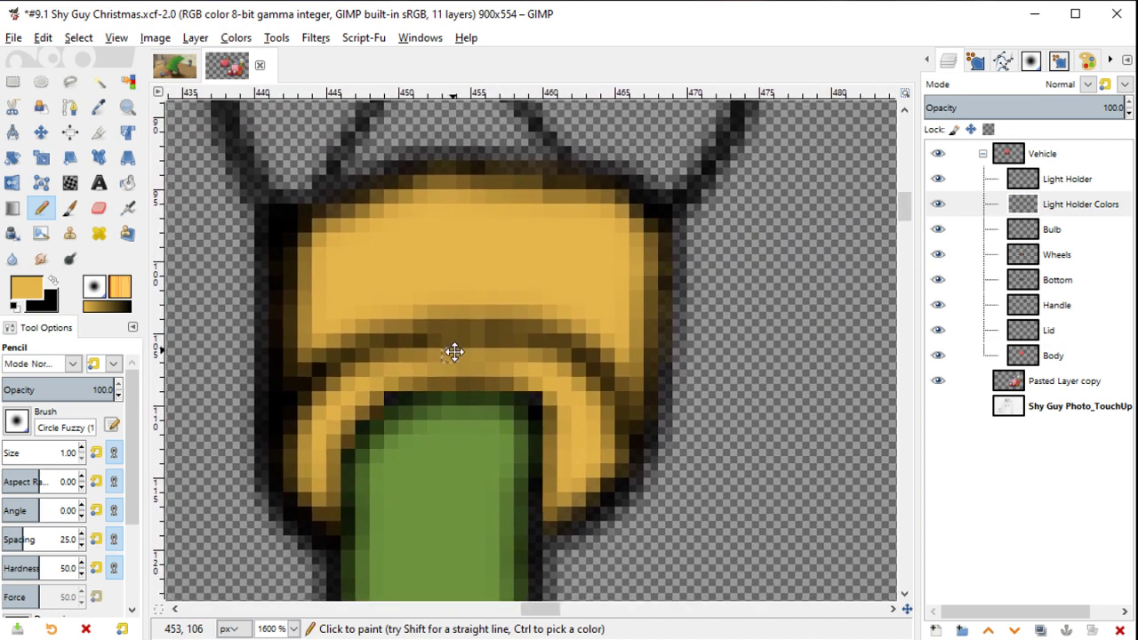
scroll(517, 420, "down", 3)
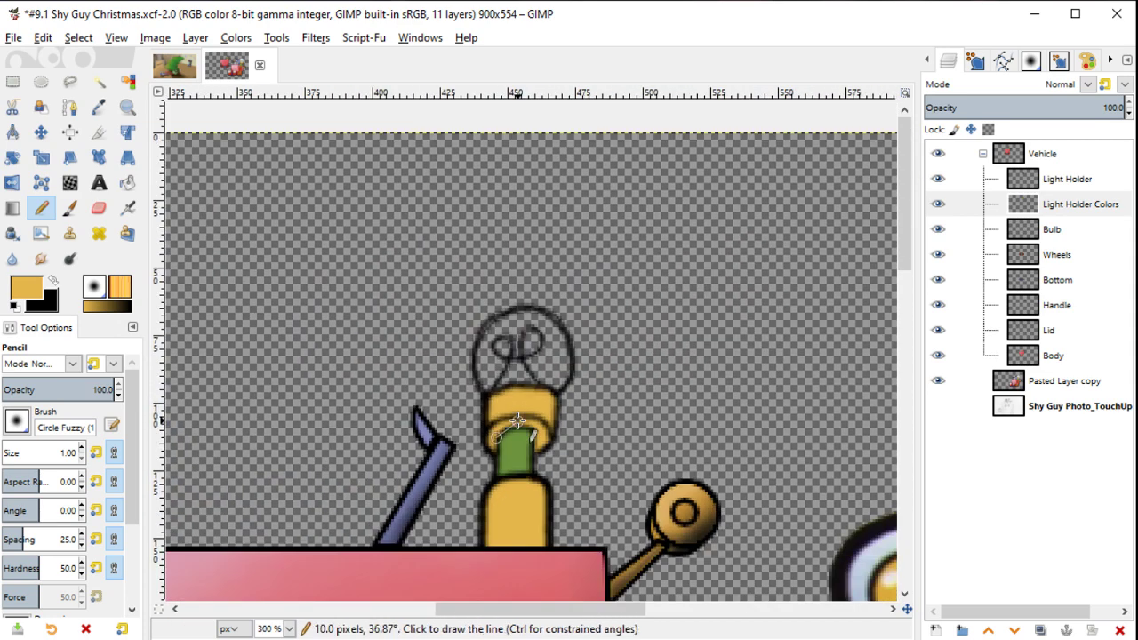
scroll(518, 419, "up", 3)
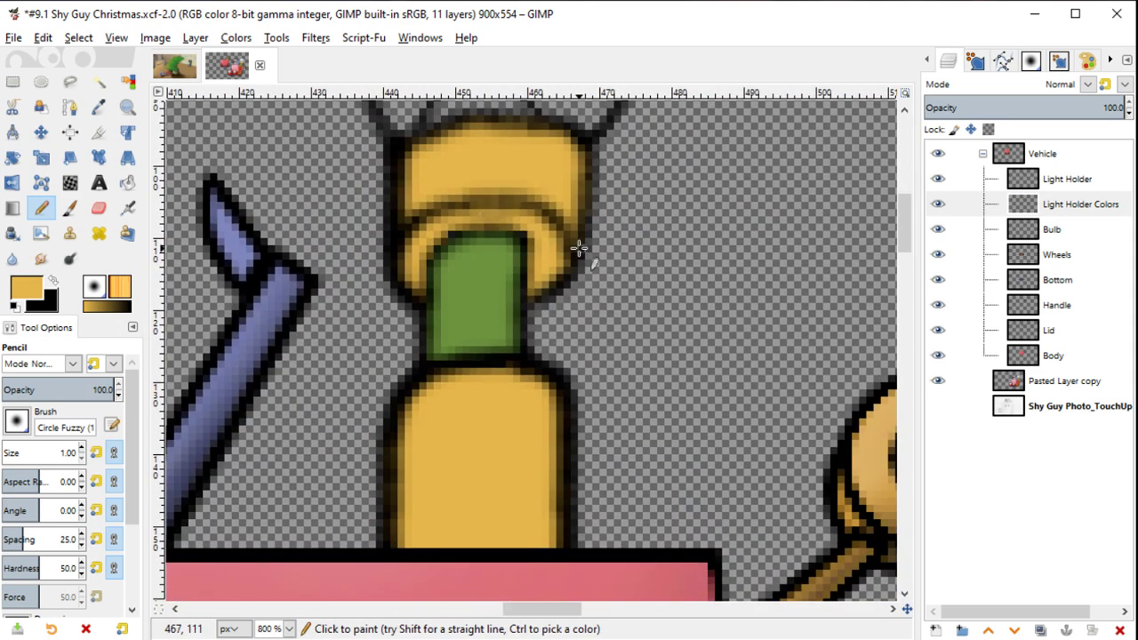
key("u")
left_click_drag(579, 247, 554, 246)
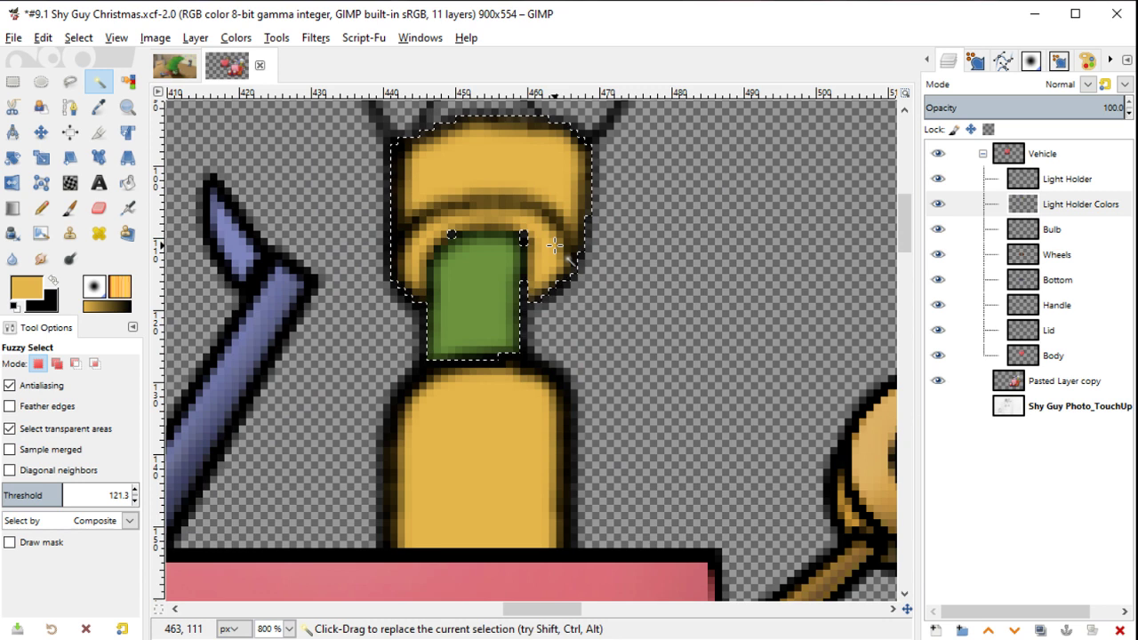
Step: Set threshold to 37.4 and airbrush black shading on the cap at 54.5 opacity
left_click(20, 491)
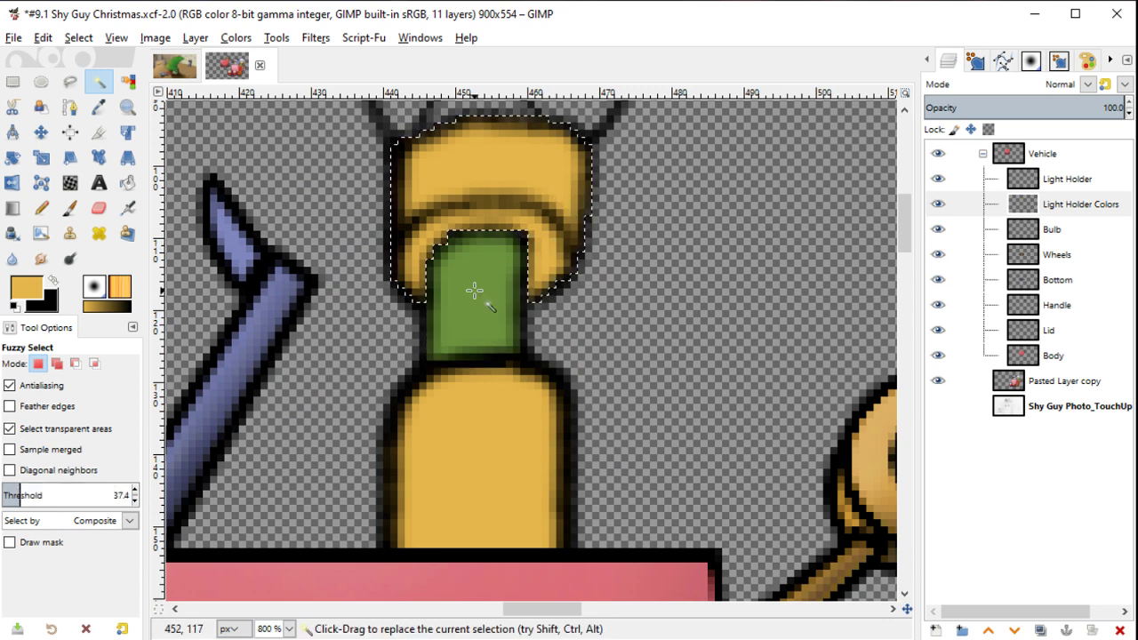
key("y")
key("x")
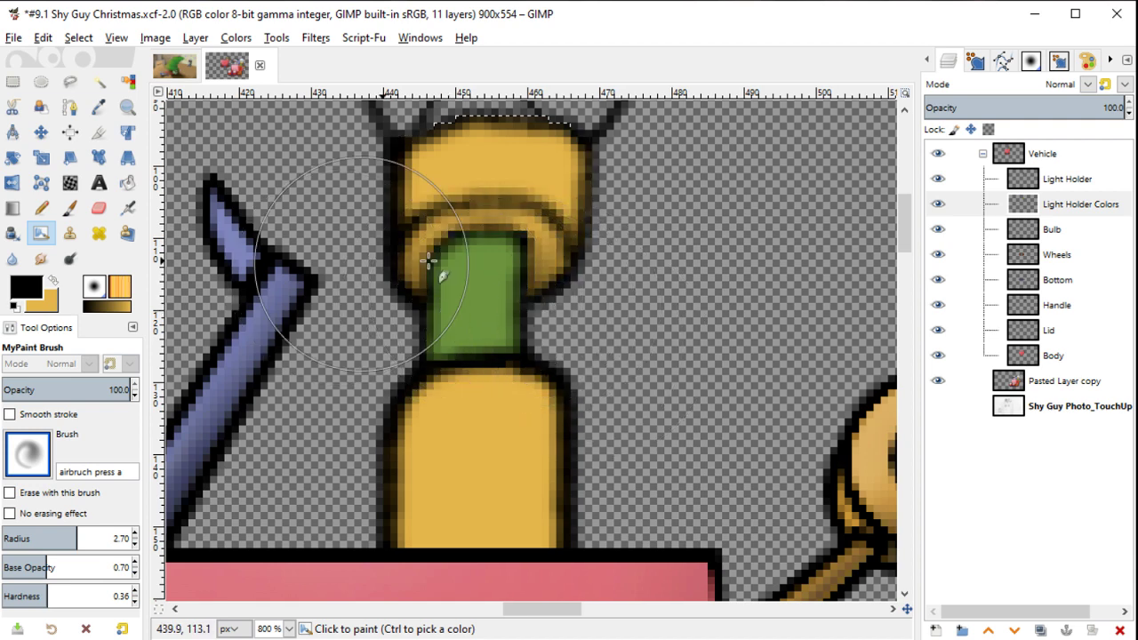
mouse_move(428, 259)
left_mouse_down()
mouse_move(576, 289)
mouse_move(544, 111)
left_mouse_up()
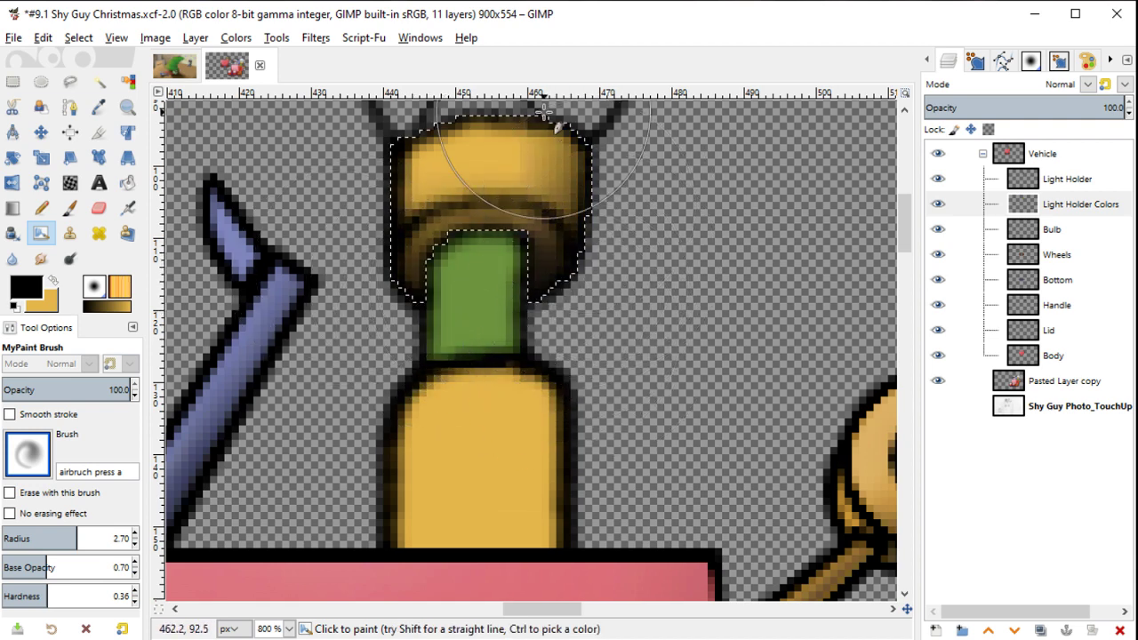
key("ctrl+z")
left_click_drag(124, 389, 75, 389)
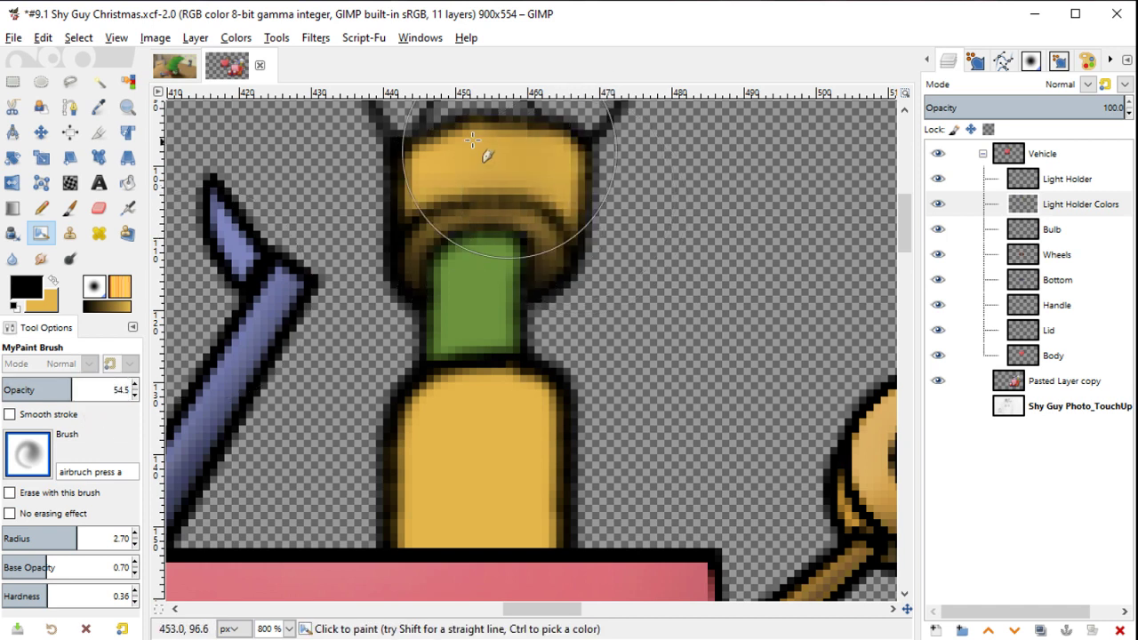
mouse_move(472, 141)
left_mouse_down()
mouse_move(656, 170)
mouse_move(600, 198)
mouse_move(572, 139)
mouse_move(582, 246)
left_mouse_up()
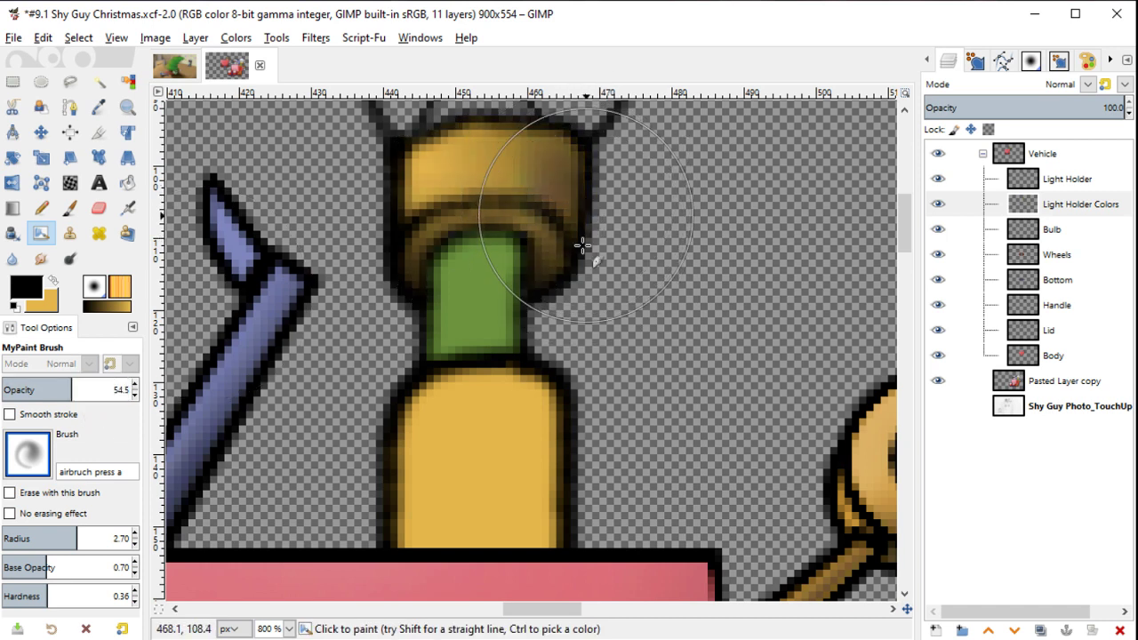
key("ctrl+t")
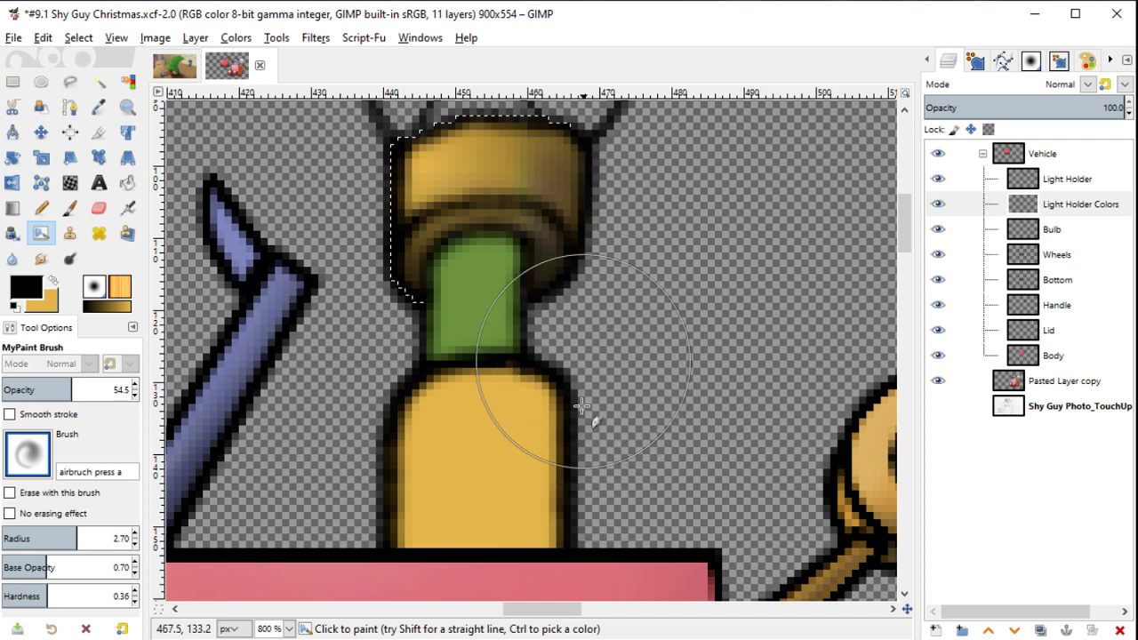
Step: Select the holder's yellow body and test a shading stroke, then undo it
key("u")
left_click(524, 521)
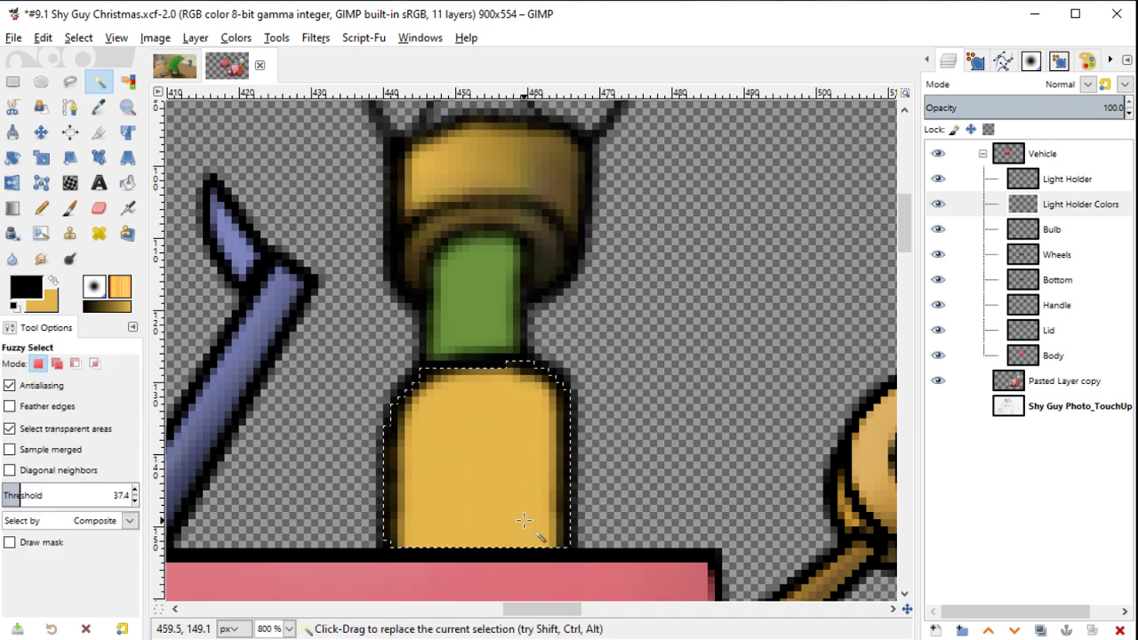
key("ctrl+t")
key("y")
mouse_move(524, 520)
left_mouse_down()
mouse_move(498, 498)
mouse_move(546, 569)
mouse_move(562, 566)
mouse_move(522, 469)
left_mouse_up()
key("ctrl+t")
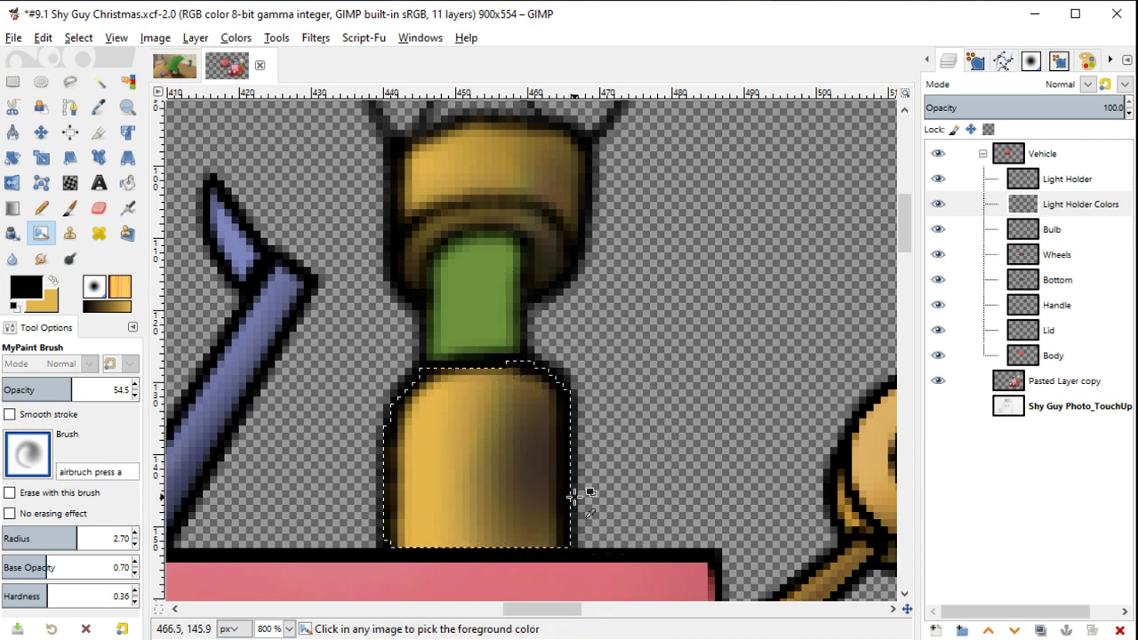
key("ctrl+z")
Step: Raise opacity to about 80, set dark brown background, and enlarge brush to radius 3.20
left_click_drag(73, 389, 105, 389)
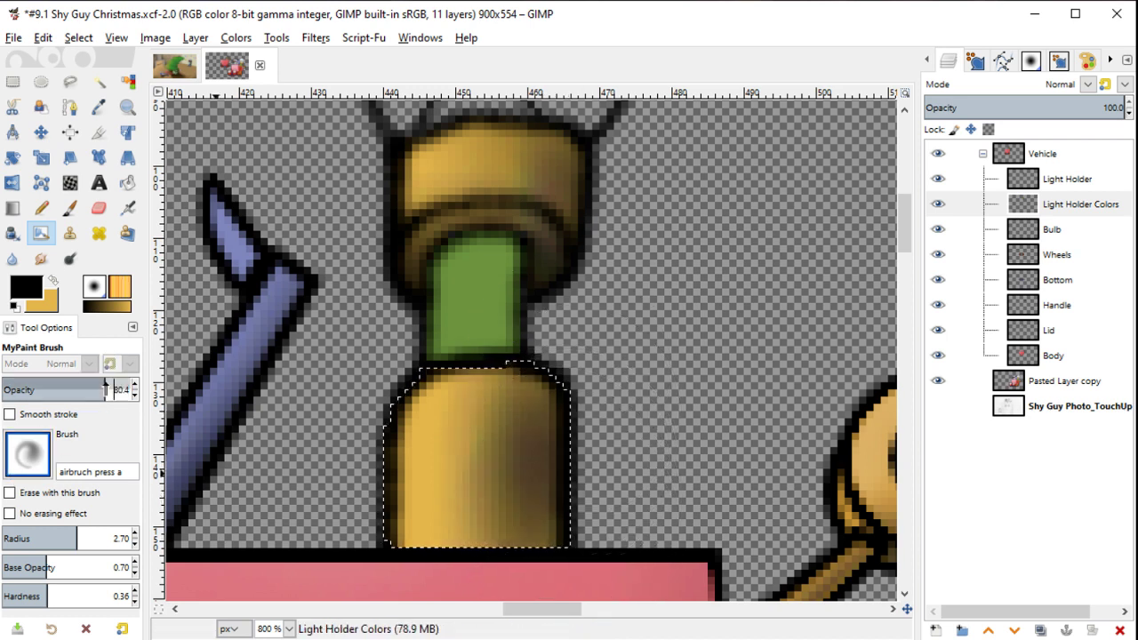
left_click(50, 304)
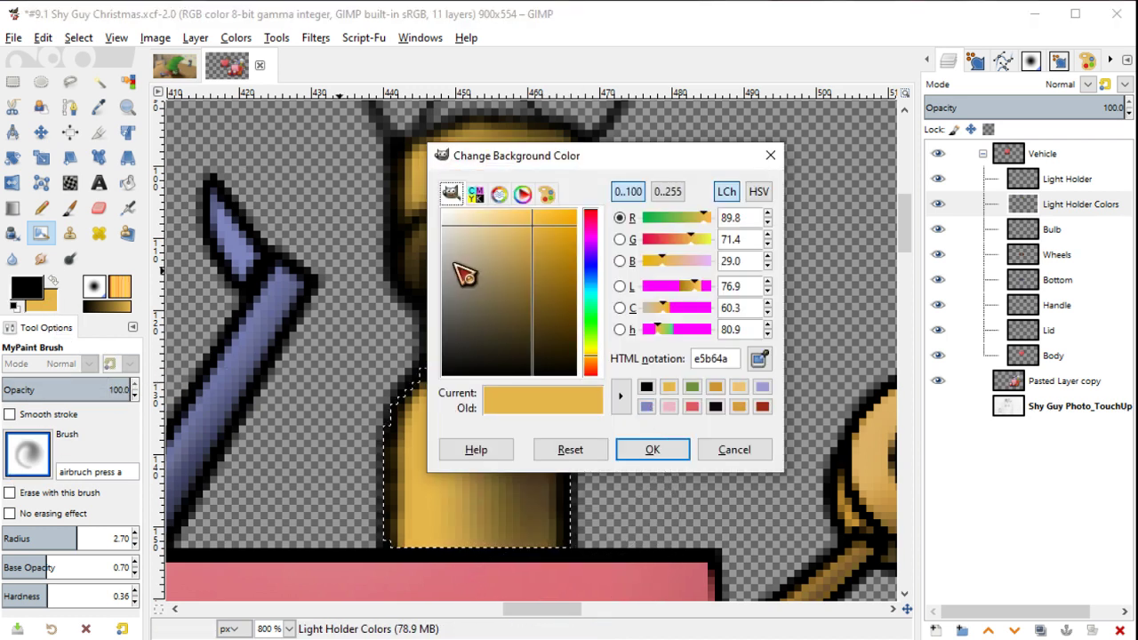
left_click(522, 318)
left_click(658, 453)
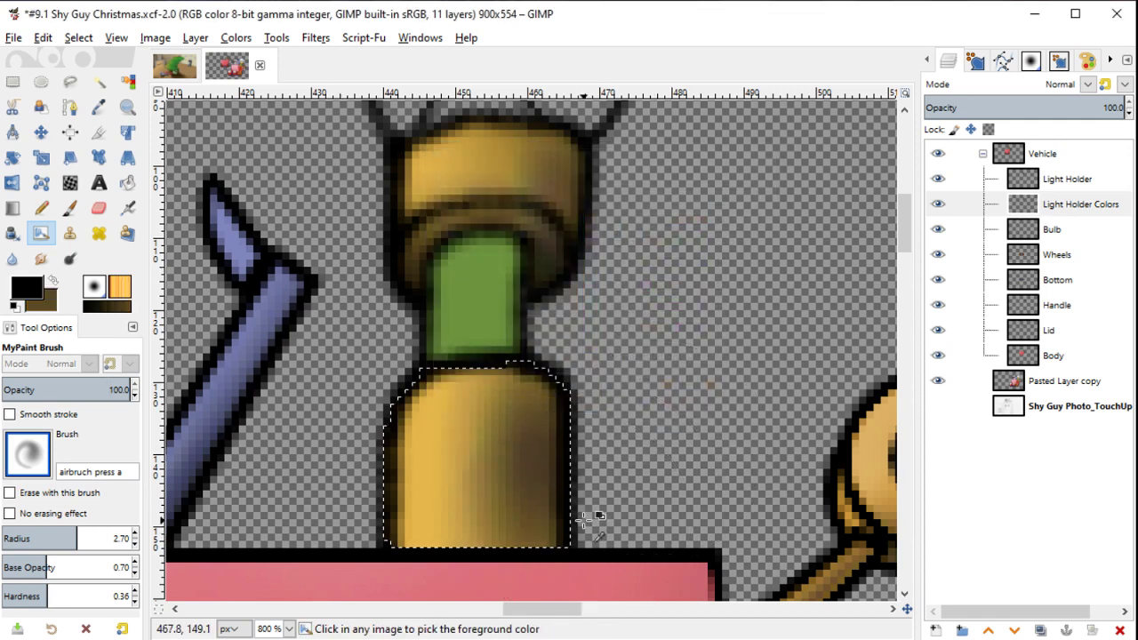
key("ctrl+z")
left_click_drag(569, 535, 541, 406)
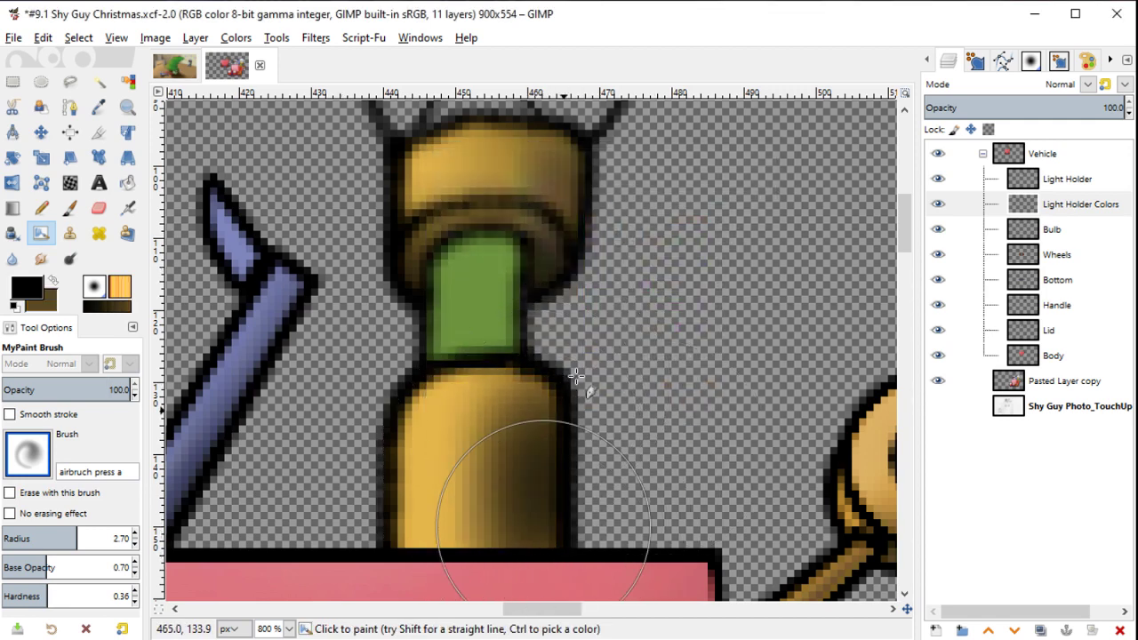
key("ctrl+z")
mouse_move(572, 294)
left_mouse_down()
mouse_move(534, 427)
mouse_move(625, 565)
left_mouse_up()
key("ctrl+z")
key("bracketright")
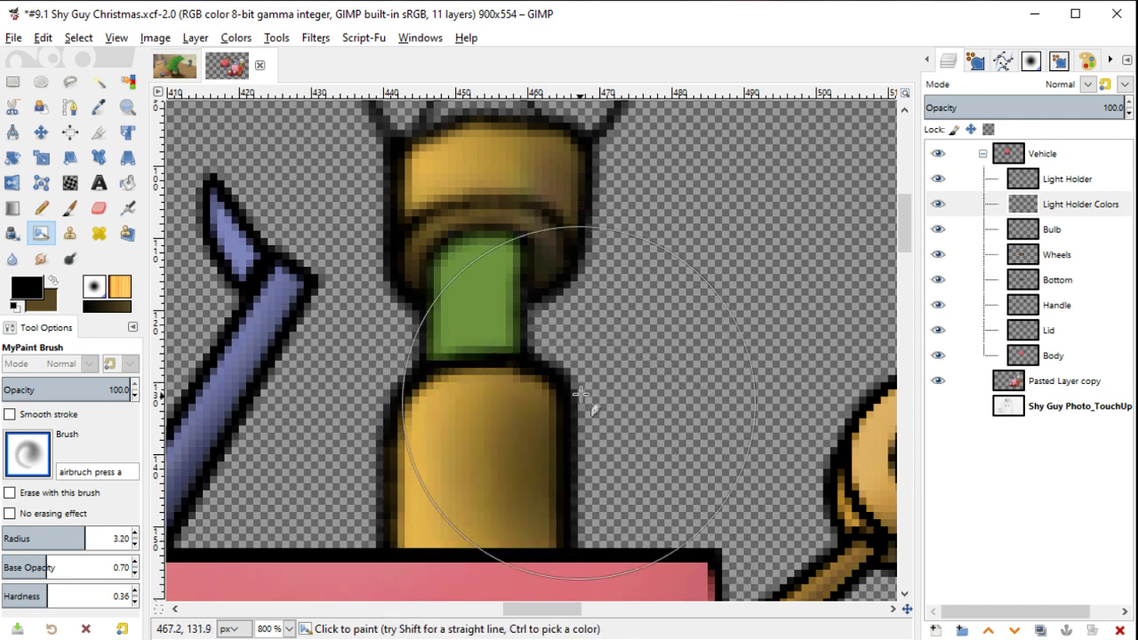
Step: Review the shaded yellow body and clear its selection
scroll(626, 565, "down", 2)
scroll(625, 565, "down", 1)
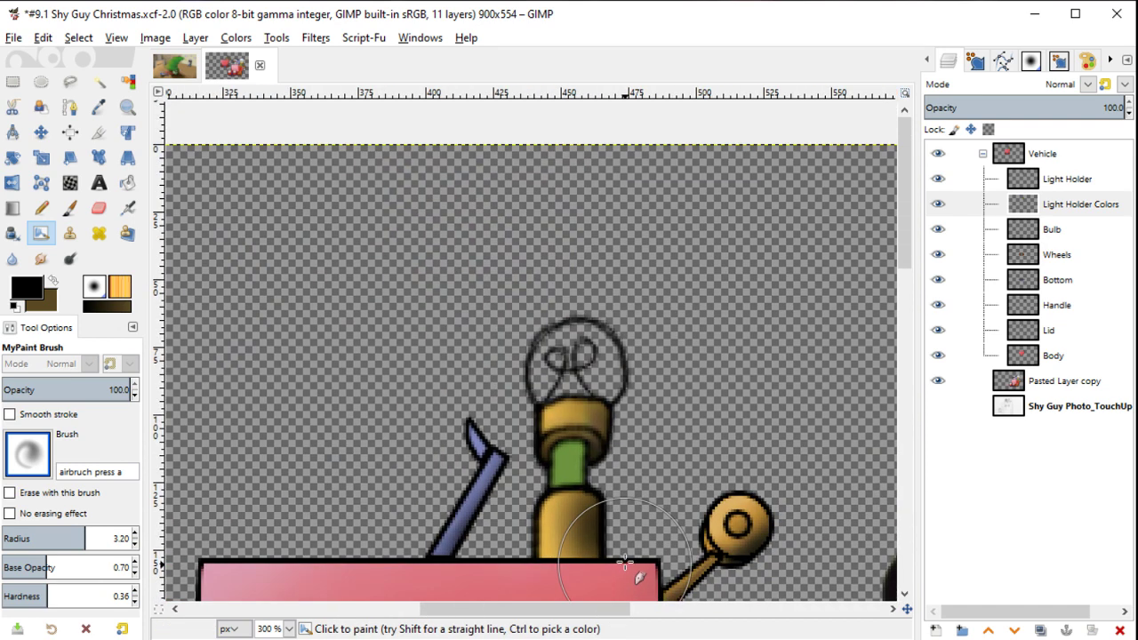
scroll(622, 318, "down", 4)
scroll(631, 302, "down", 1)
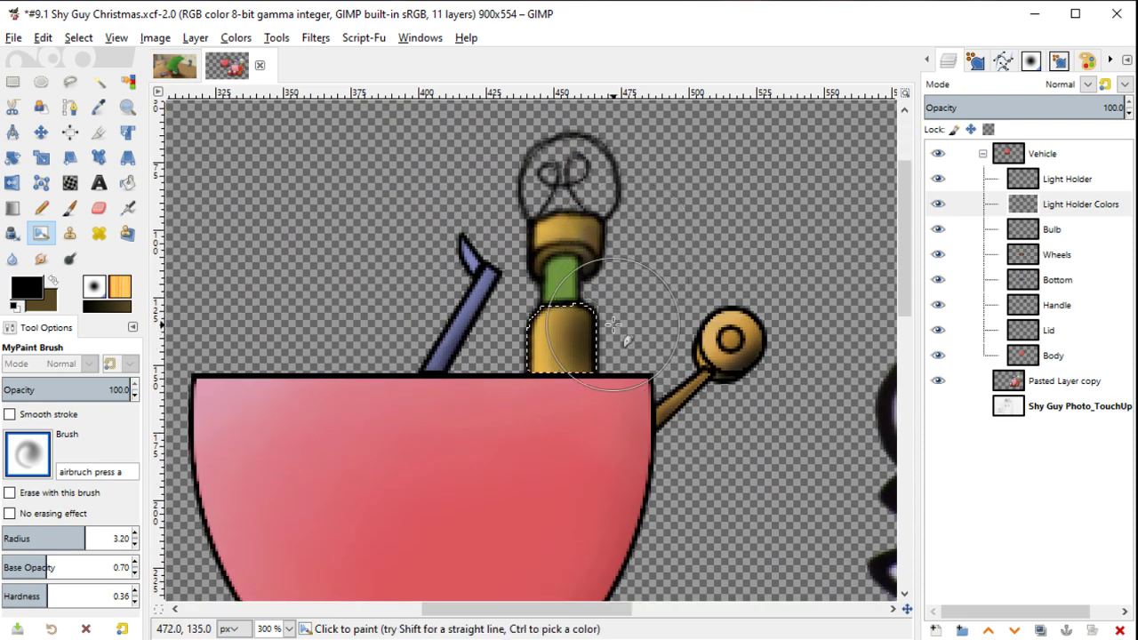
key("shift+ctrl+a")
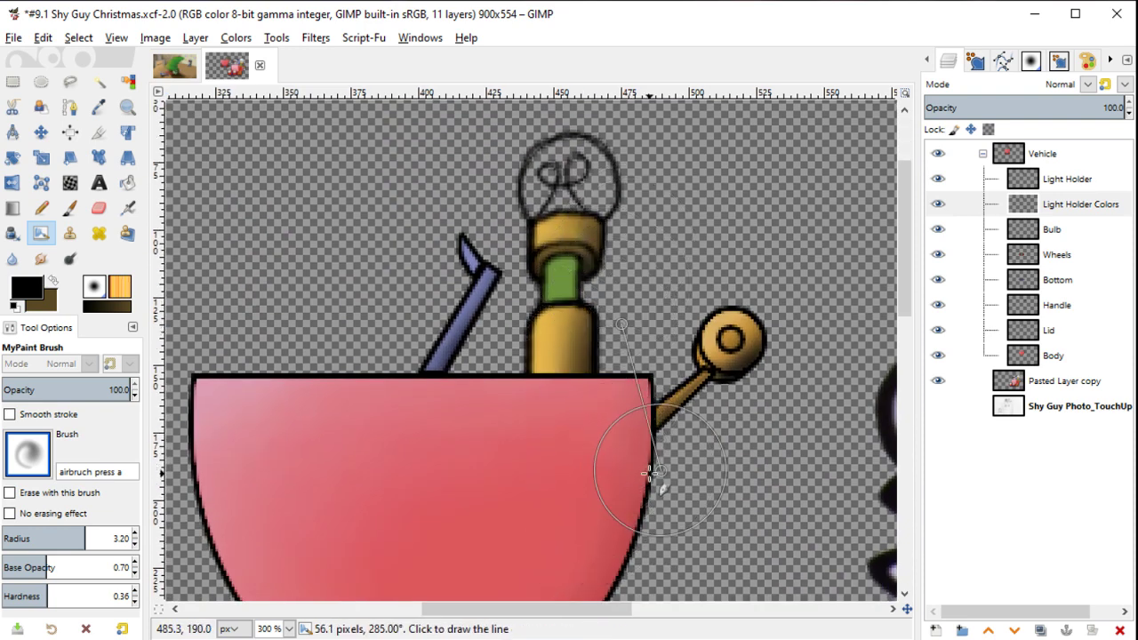
scroll(656, 470, "up", 1, "ctrl")
scroll(655, 515, "up", 1)
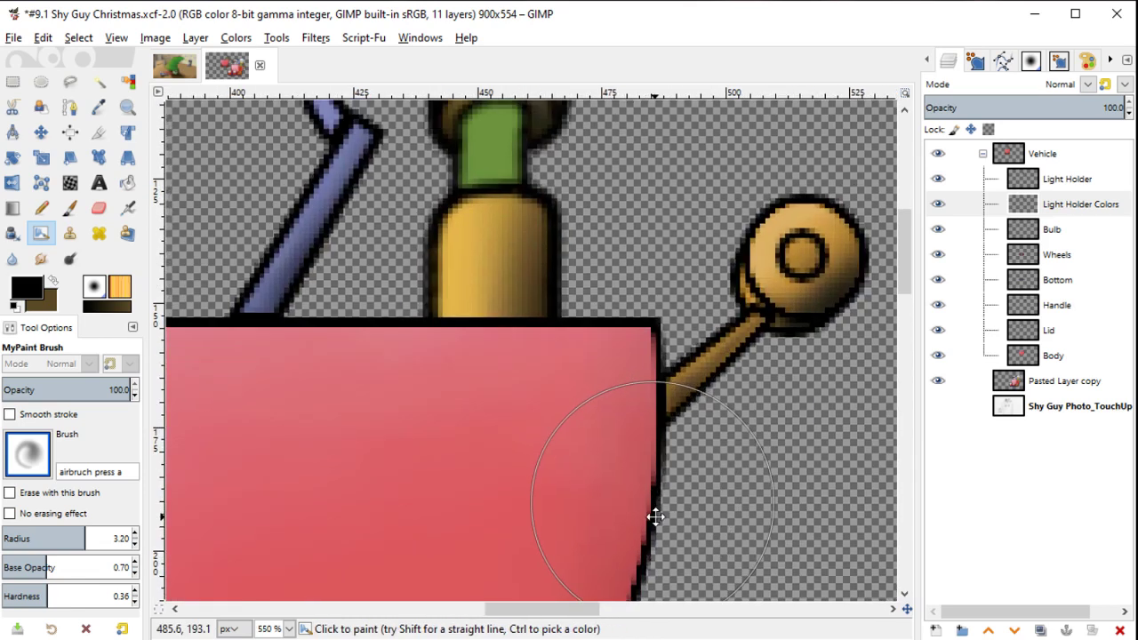
scroll(641, 498, "up", 1, "ctrl")
Step: Select the green neck and set the foreground to darker green 415728
key("u")
left_click_drag(517, 275, 519, 272)
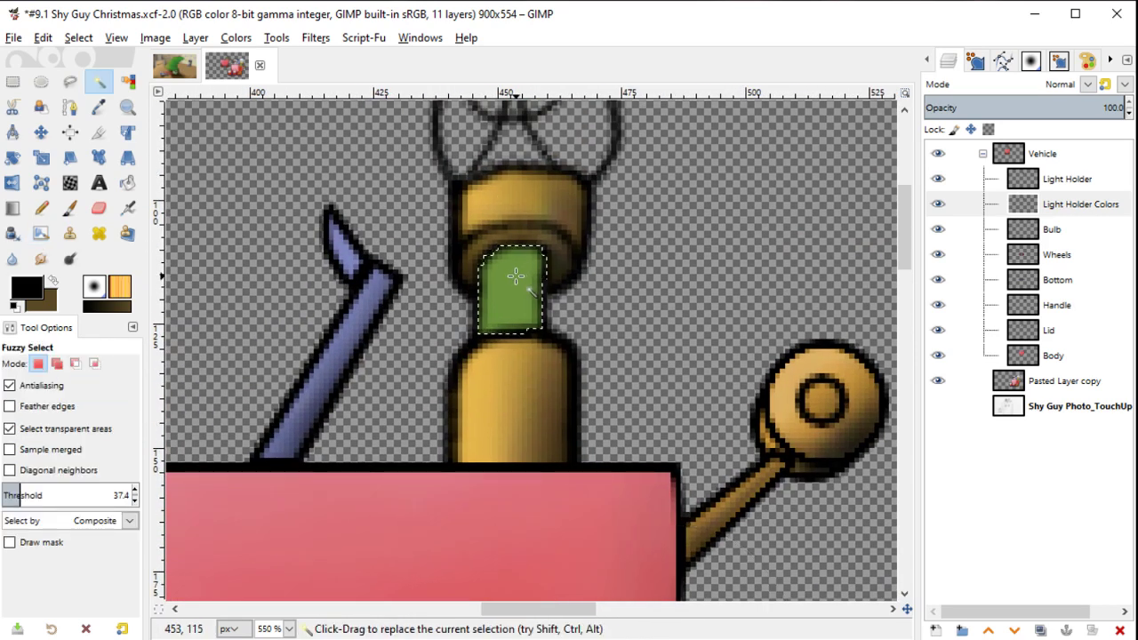
key("o")
left_click(526, 267)
left_click(27, 286)
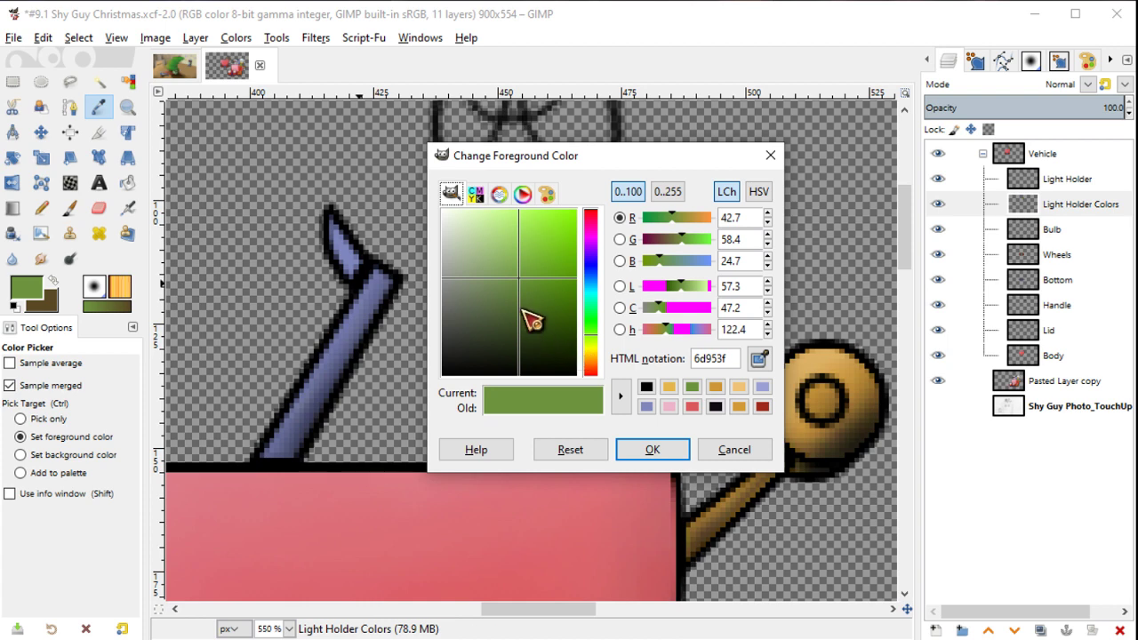
left_click_drag(522, 313, 519, 323)
left_click(651, 449)
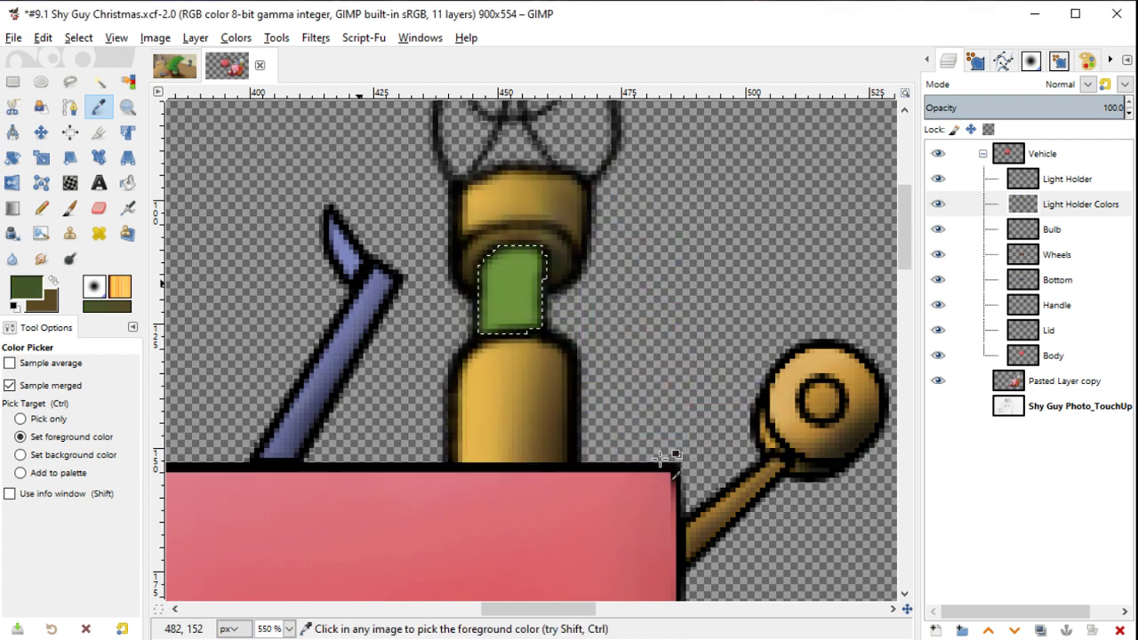
Step: Try airbrushing the neck darker with a 2.50 radius brush, undoing the strokes
key("y")
mouse_move(562, 329)
left_mouse_down()
mouse_move(516, 302)
mouse_move(554, 343)
mouse_move(546, 234)
mouse_move(541, 259)
left_mouse_up()
key("ctrl+z")
key("ctrl+z")
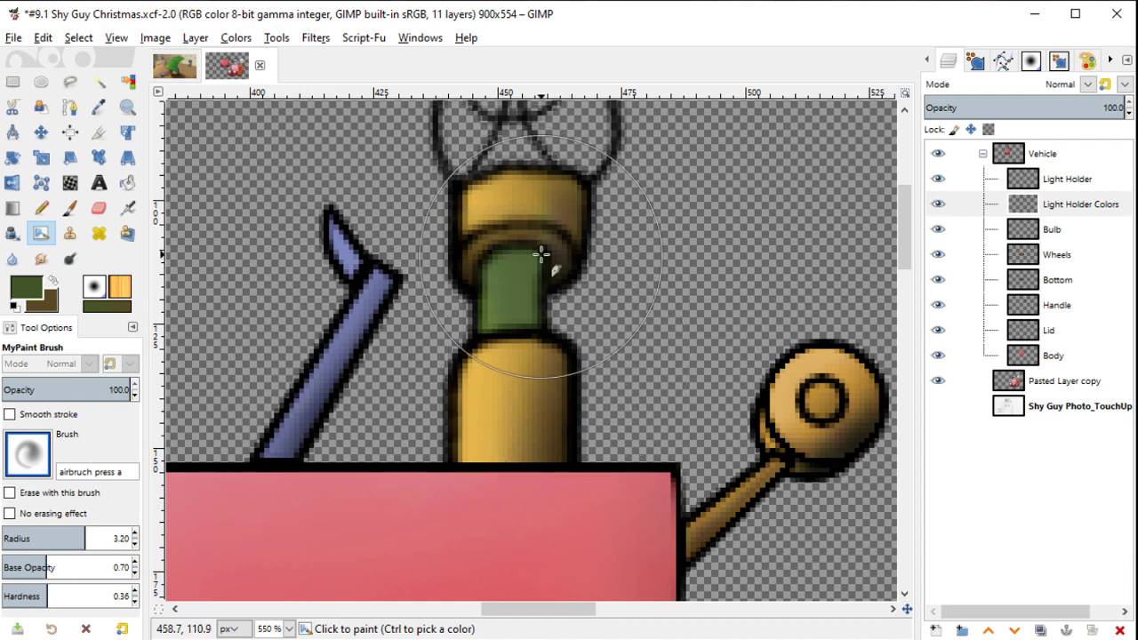
key("ctrl+z")
key("ctrl+z")
key("ctrl+z")
scroll(558, 271, "up", 2)
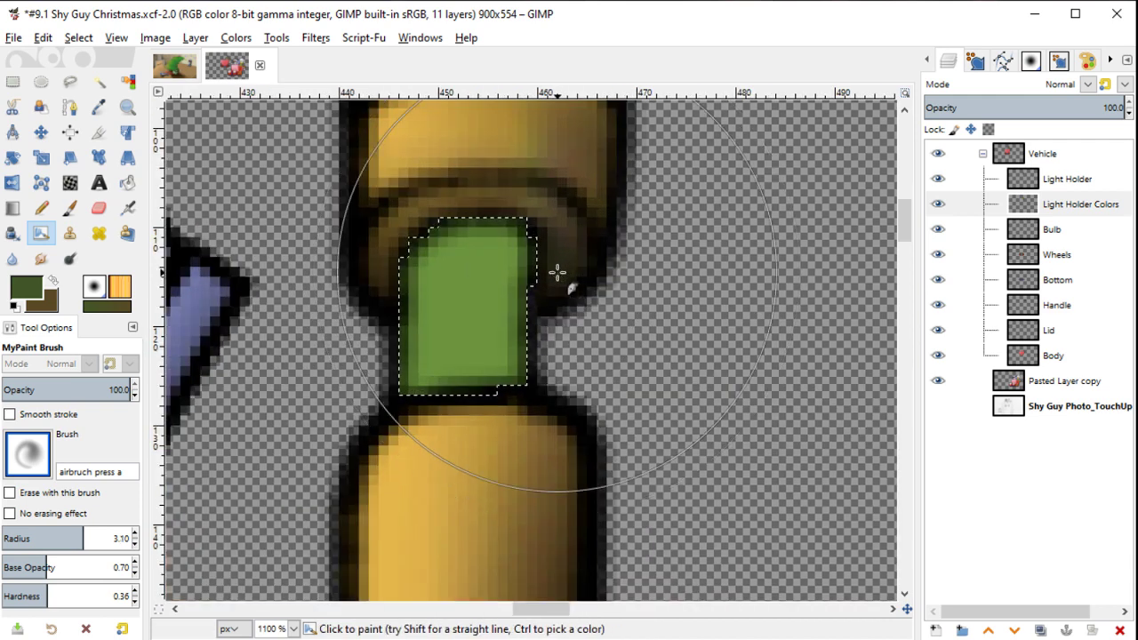
key("ctrl+shift+a")
key("bracketleft")
mouse_move(483, 263)
left_mouse_down()
mouse_move(533, 333)
mouse_move(538, 305)
left_mouse_up()
key("ctrl+z")
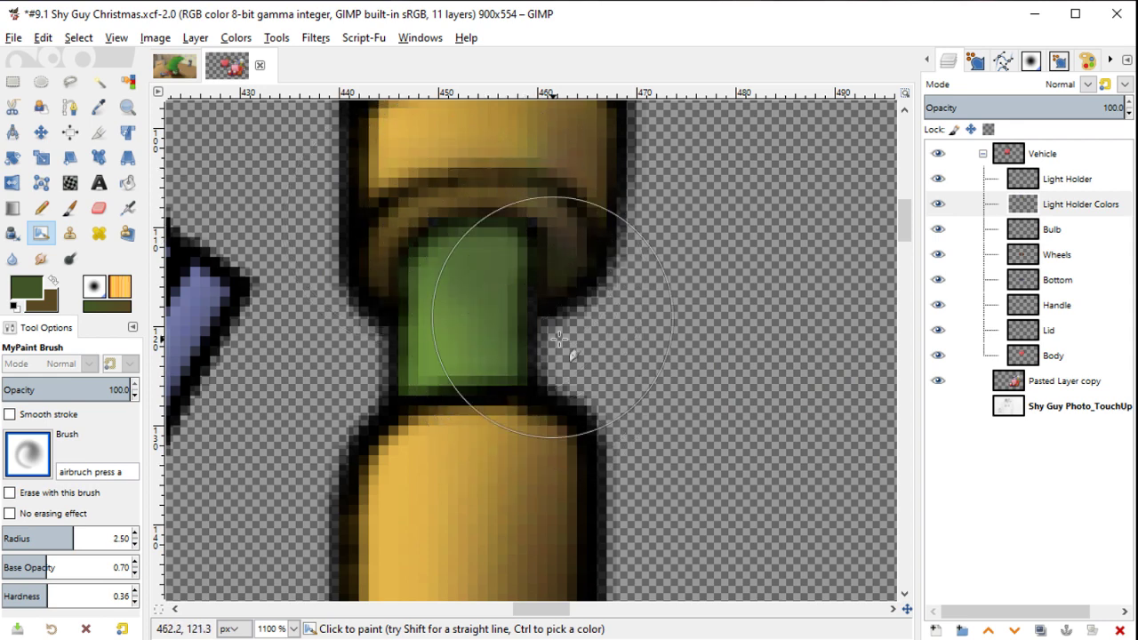
key("ctrl+z")
key("ctrl+z")
Step: Pick an even darker green and airbrush it down the neck's right side
left_click(35, 283)
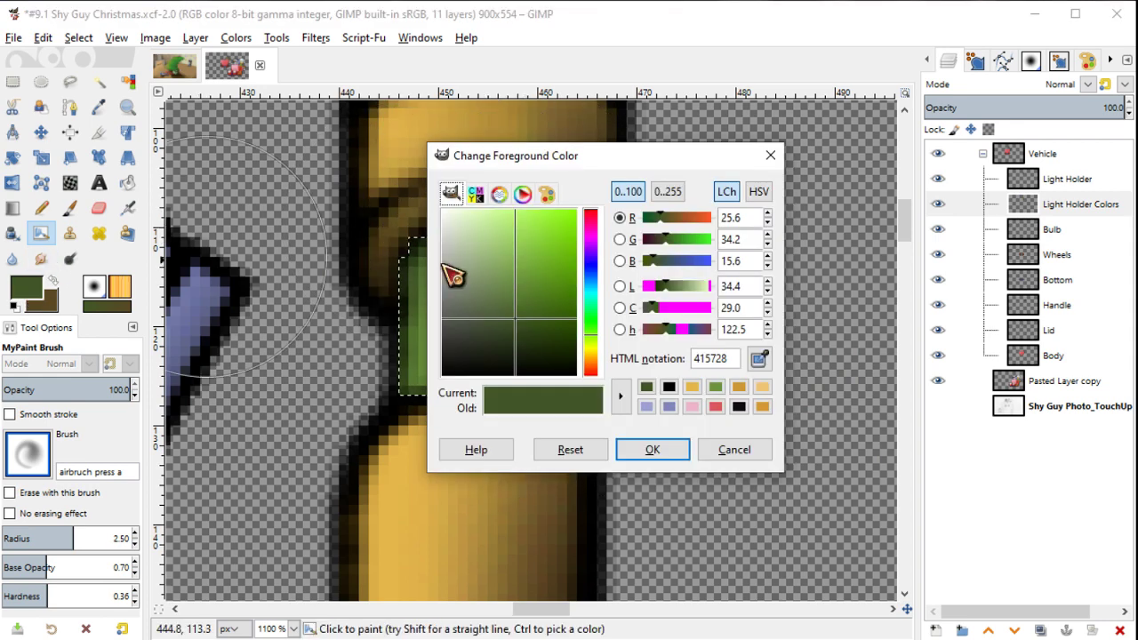
left_click(505, 335)
left_click(665, 450)
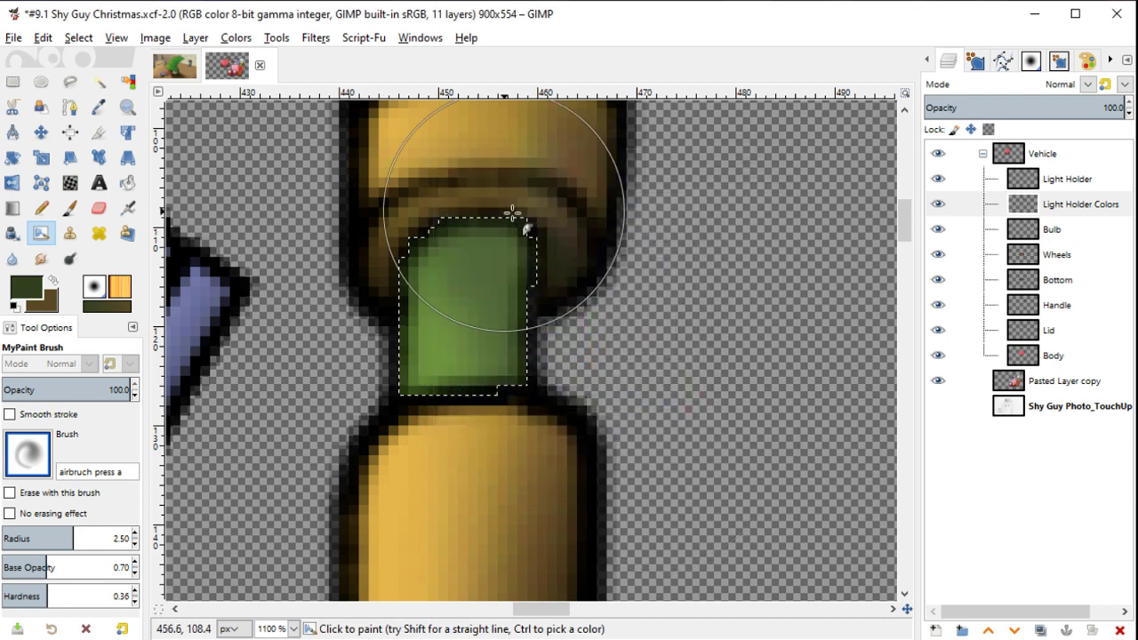
left_click_drag(509, 233, 546, 267)
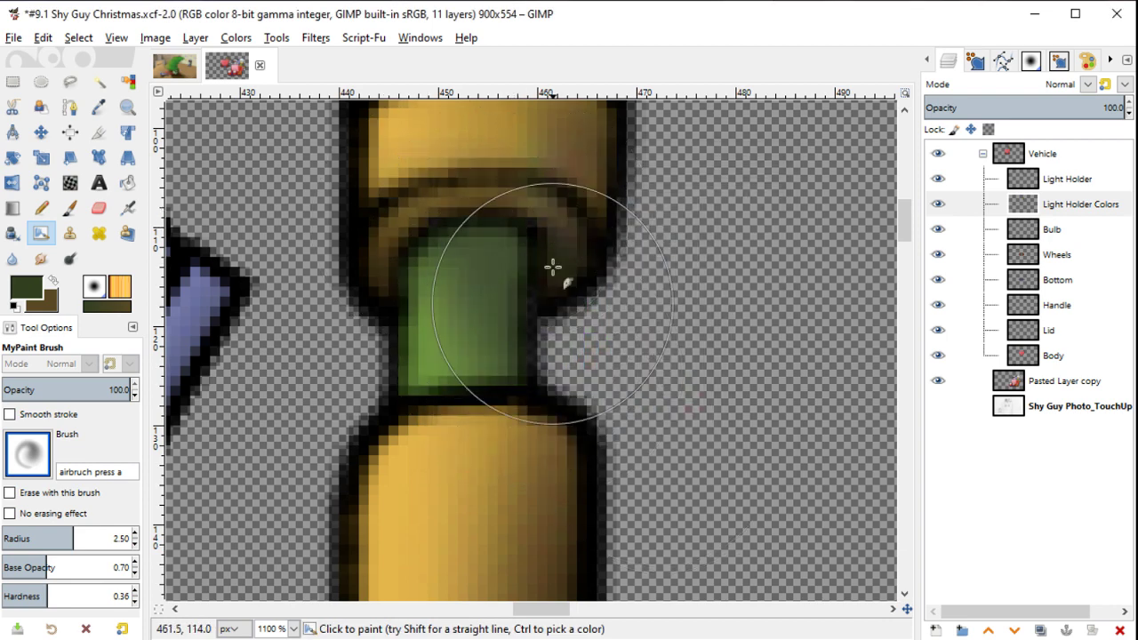
key("minus")
key("minus")
key("minus")
key("minus")
key("minus")
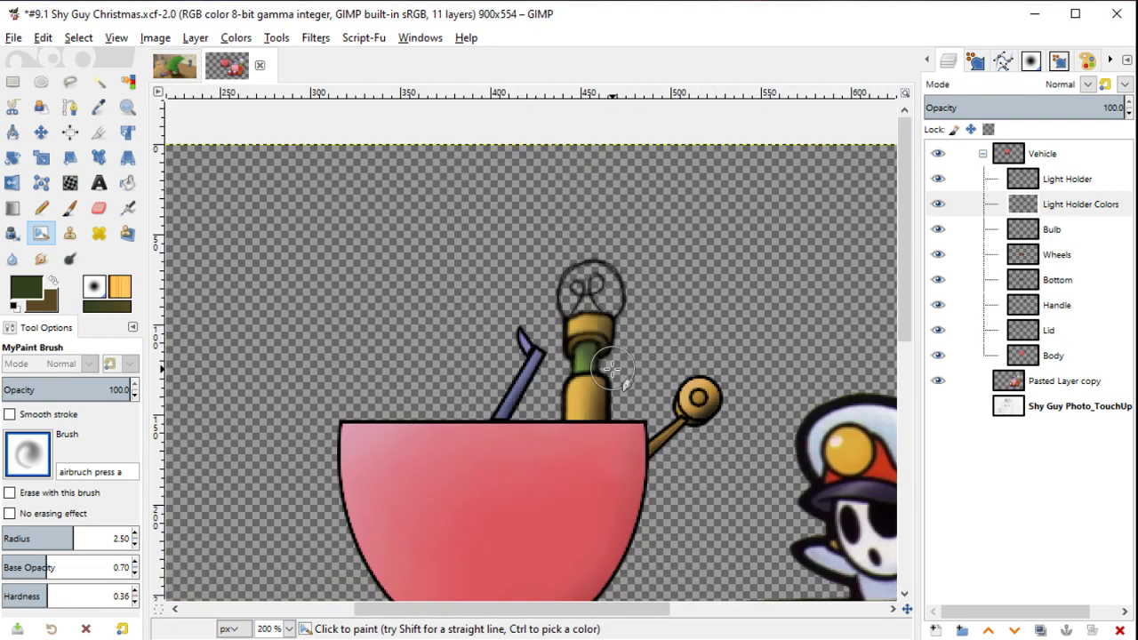
Step: Zoom in closely on the glass bulb atop the vehicle
mouse_move(612, 367)
left_mouse_down()
mouse_move(378, 305)
mouse_move(457, 333)
left_mouse_up()
right_click(1067, 231)
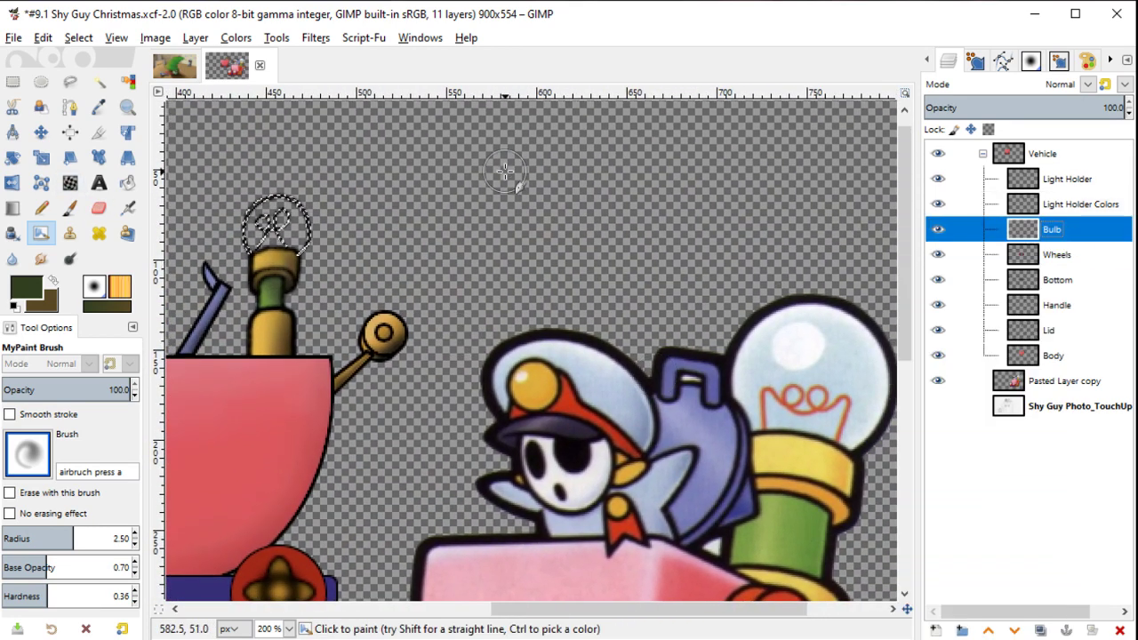
right_click(492, 132)
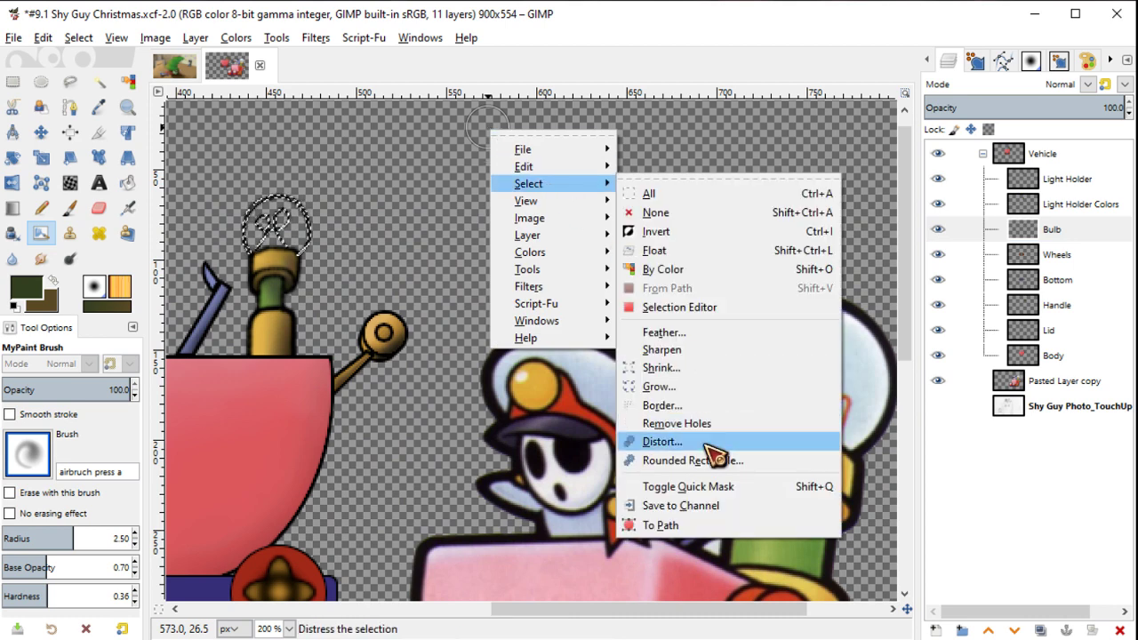
left_click(676, 425)
right_click(439, 129)
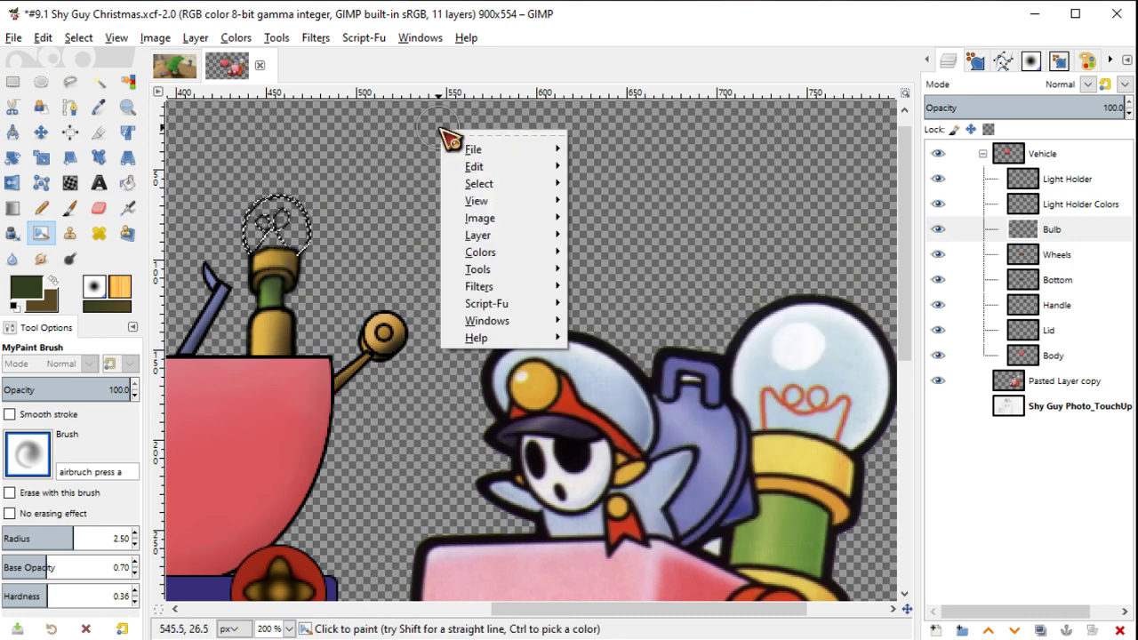
mouse_move(526, 201)
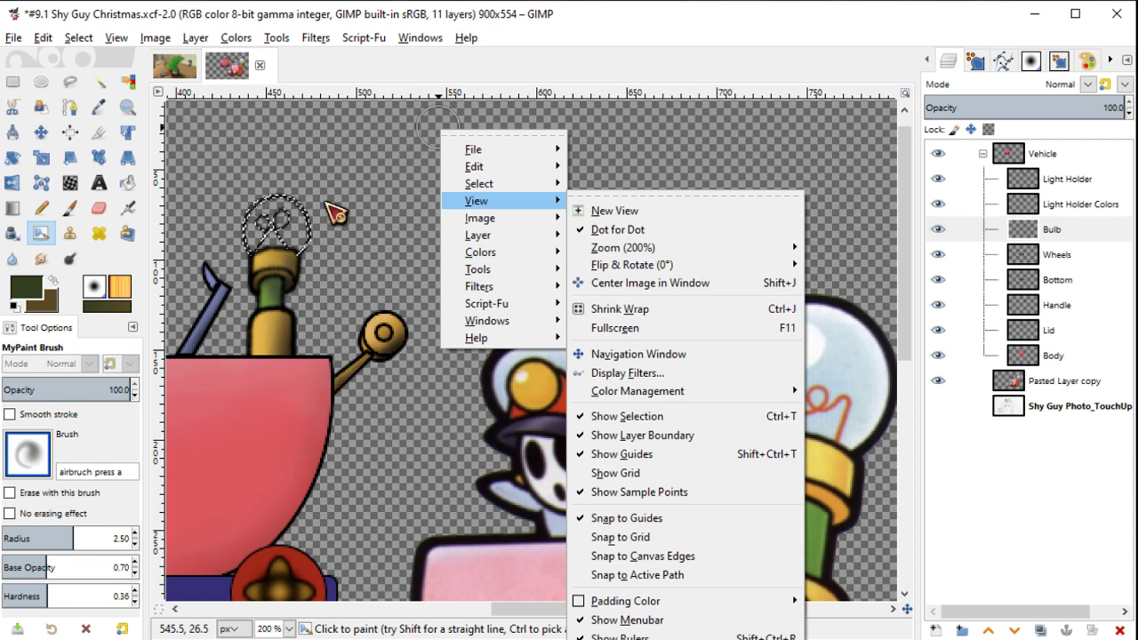
left_click(336, 213)
scroll(266, 241, "up", 1)
scroll(487, 271, "up", 2)
scroll(487, 271, "up", 1)
Step: Build a round selection around the bulb from rectangle and ellipse areas, nudged down one pixel
key("r")
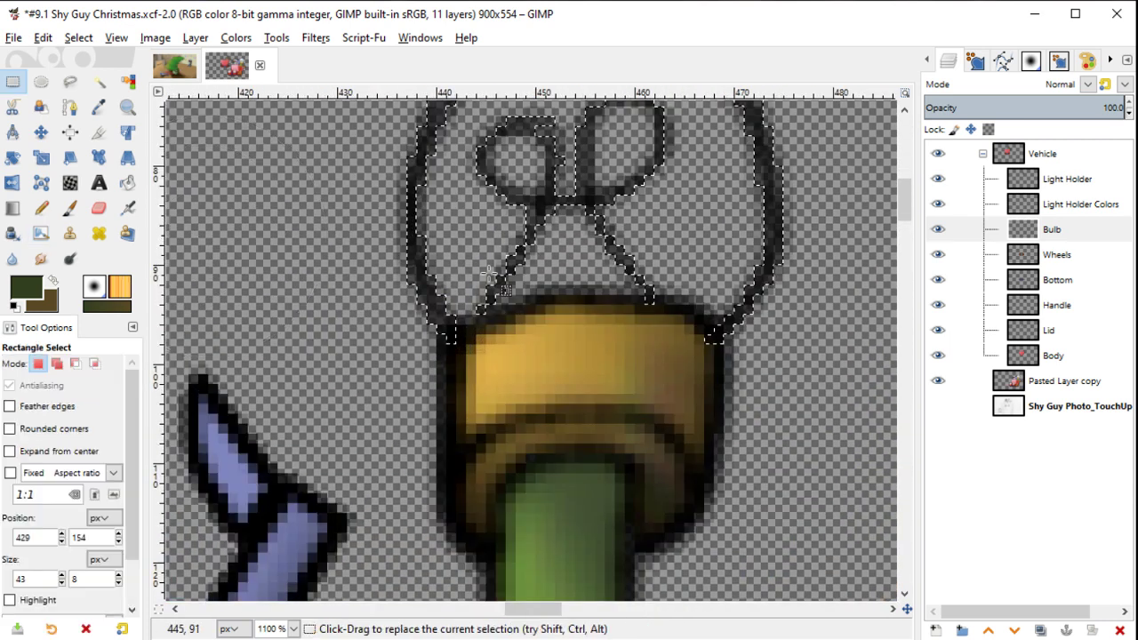
mouse_move(713, 343)
left_mouse_down()
mouse_move(507, 283)
mouse_move(457, 296)
left_mouse_up()
scroll(471, 285, "up", 2)
scroll(471, 284, "left", 1)
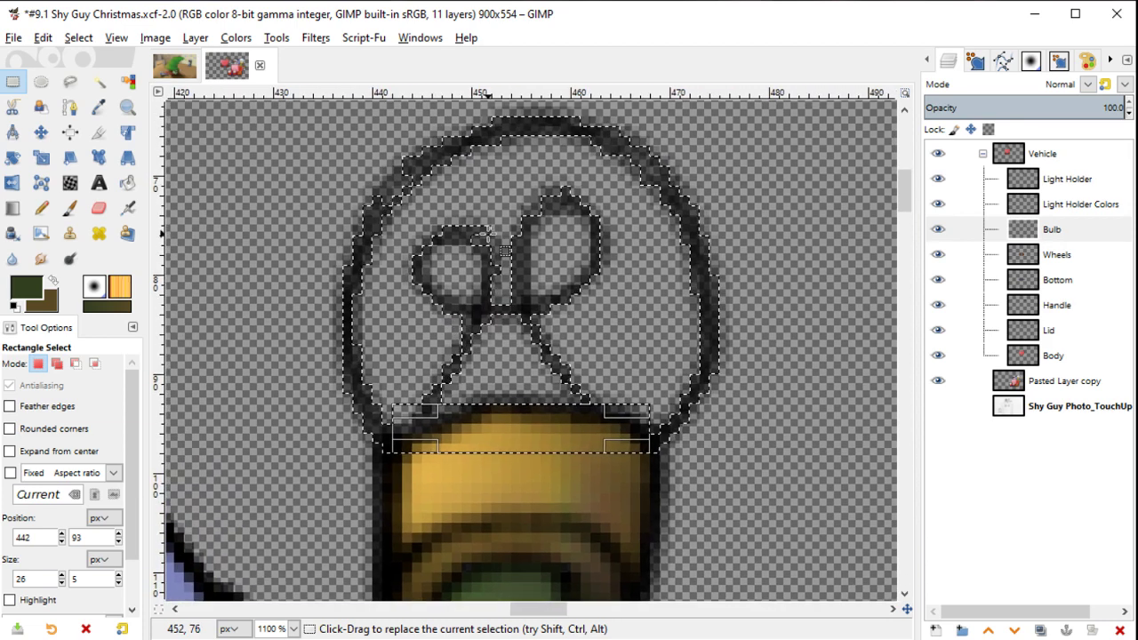
key("e")
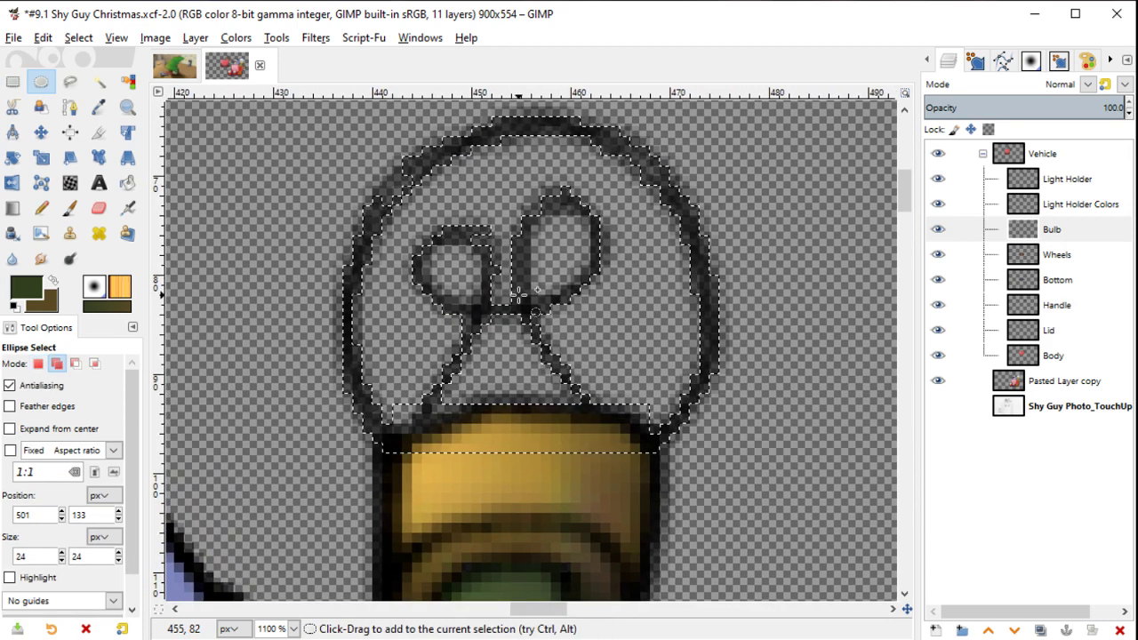
left_click_drag(524, 297, 703, 475)
left_click_drag(529, 376, 538, 376)
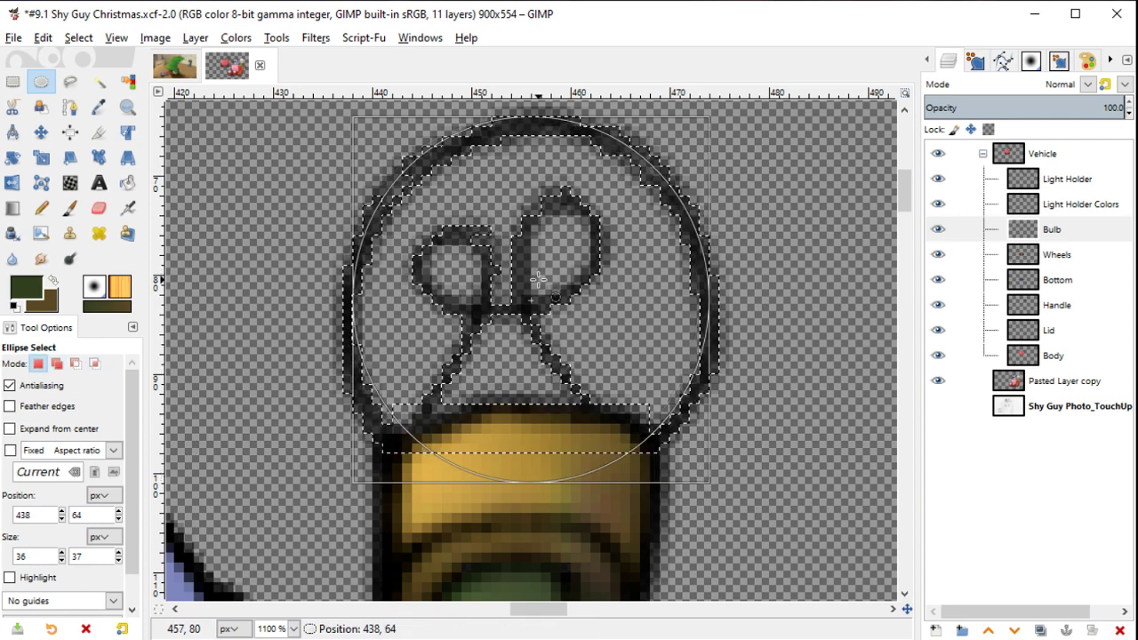
left_click_drag(538, 278, 540, 288)
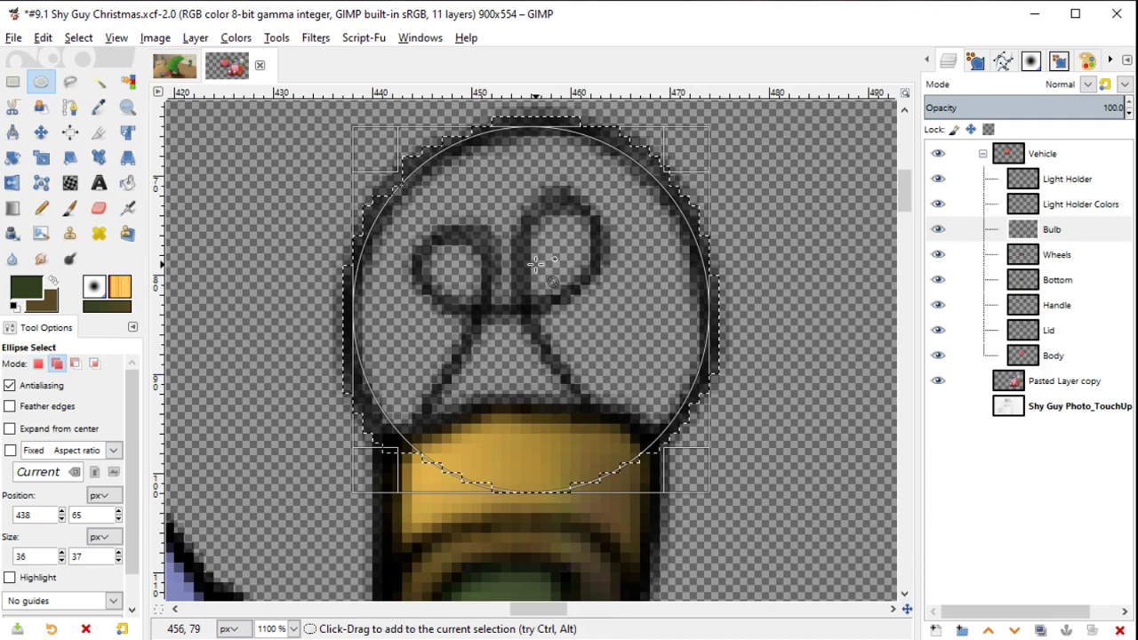
Step: Reset default colours and add a 'Bulb Colors' layer below the Bulb layer
key("d")
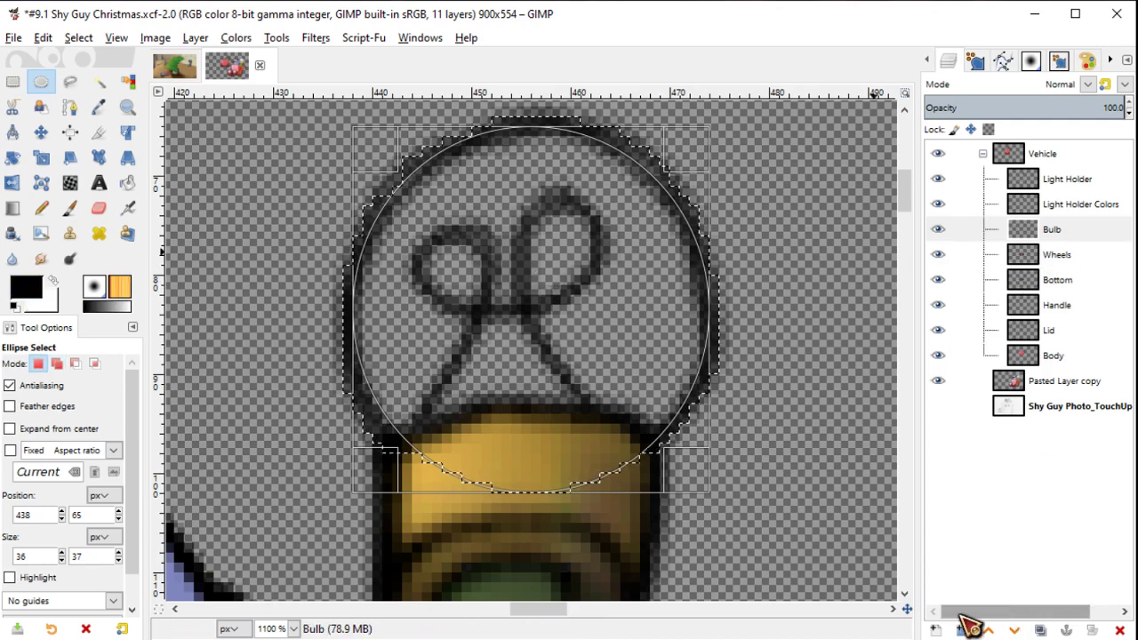
left_click(936, 630)
type("Bulb")
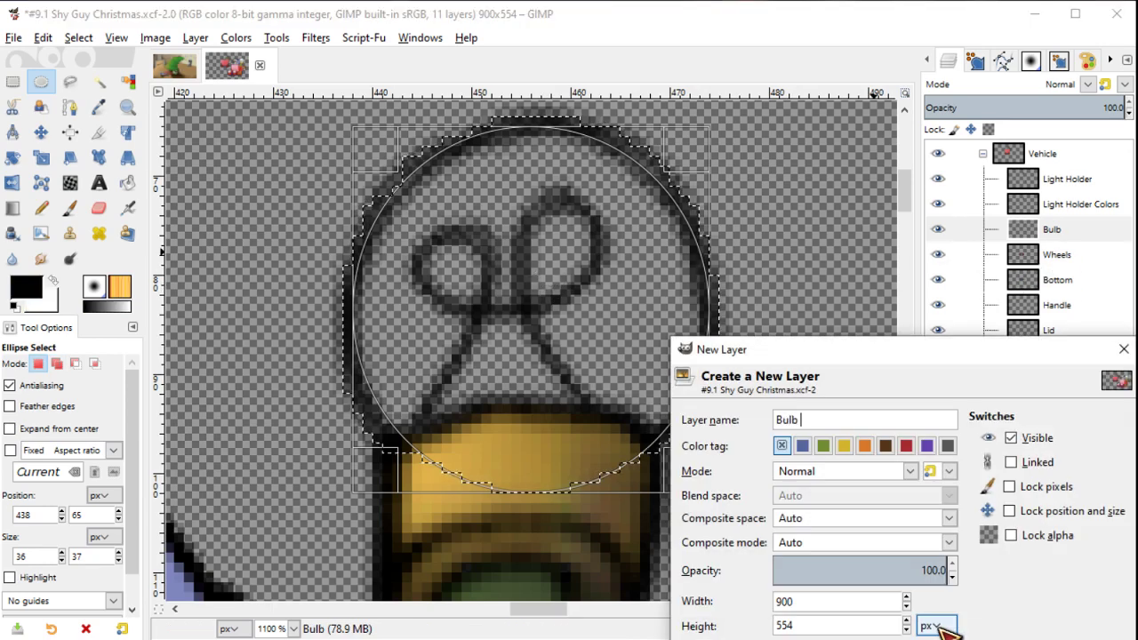
type("rs")
key("Return")
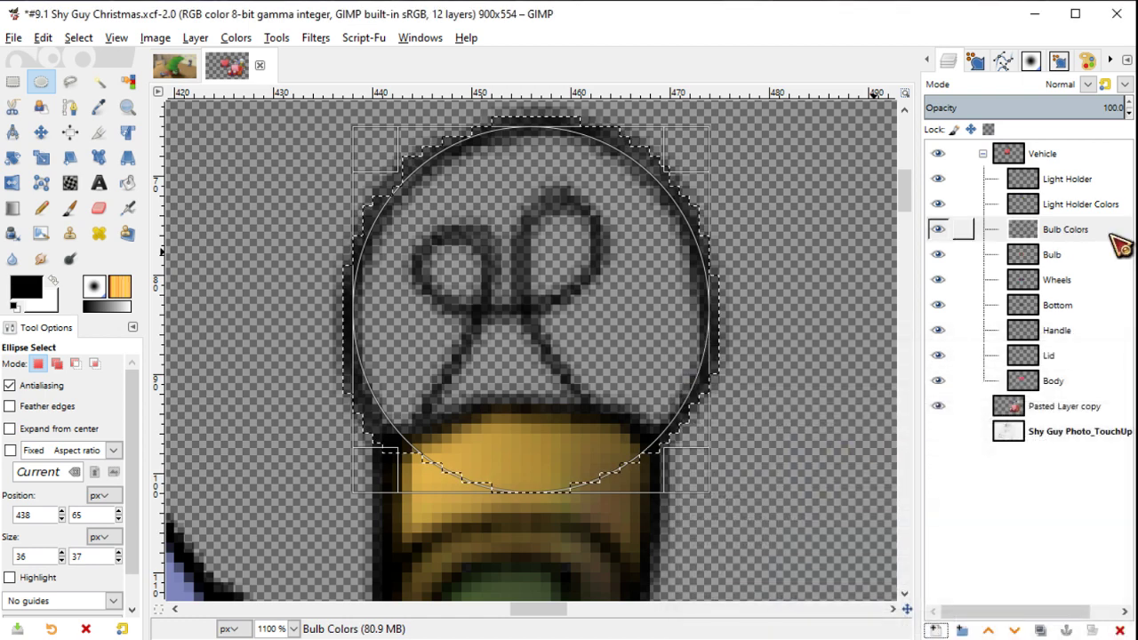
left_click_drag(1112, 233, 1094, 265)
scroll(747, 341, "down", 3, "ctrl")
scroll(747, 340, "down", 2, "ctrl")
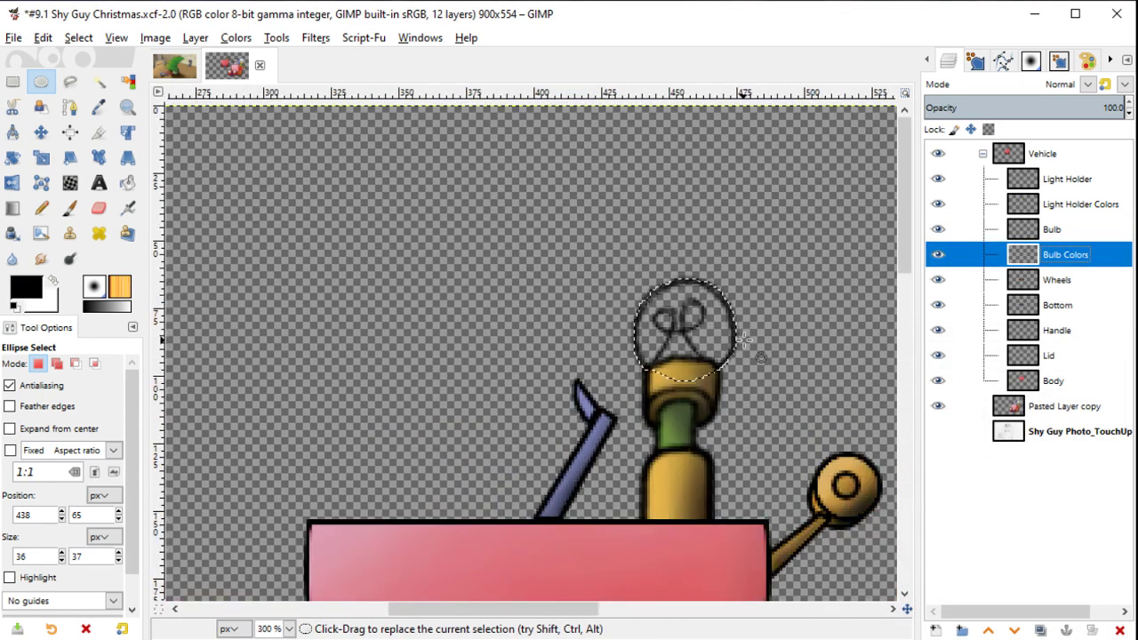
Step: Sample white from the reference bulb and bucket-fill the bulb area white
key("o")
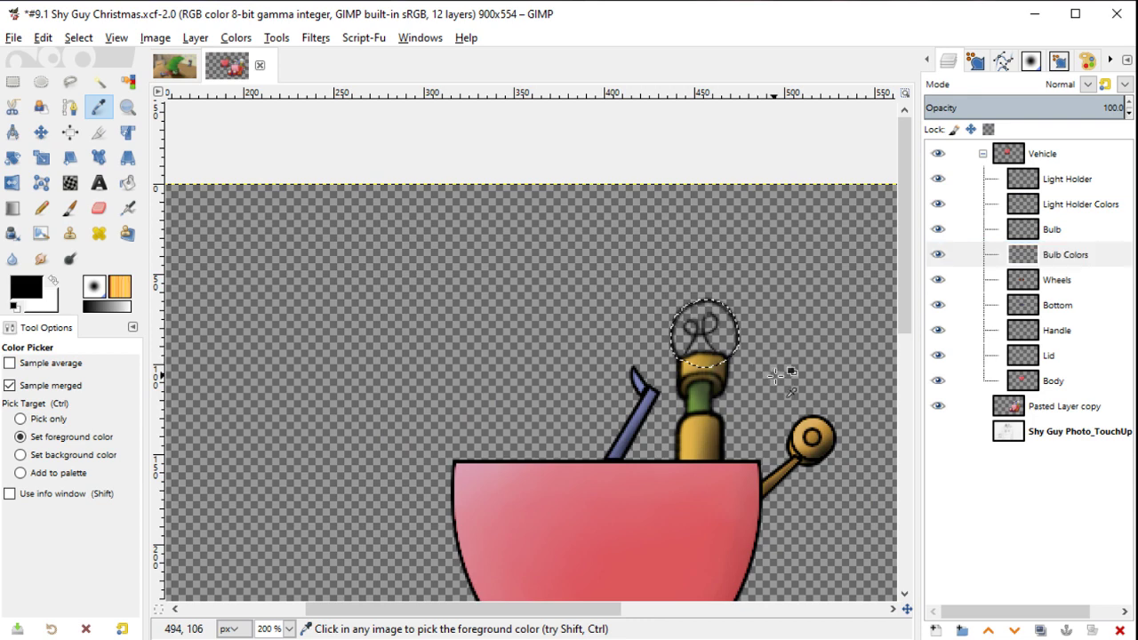
scroll(789, 364, "down", 3)
scroll(789, 364, "right", 5)
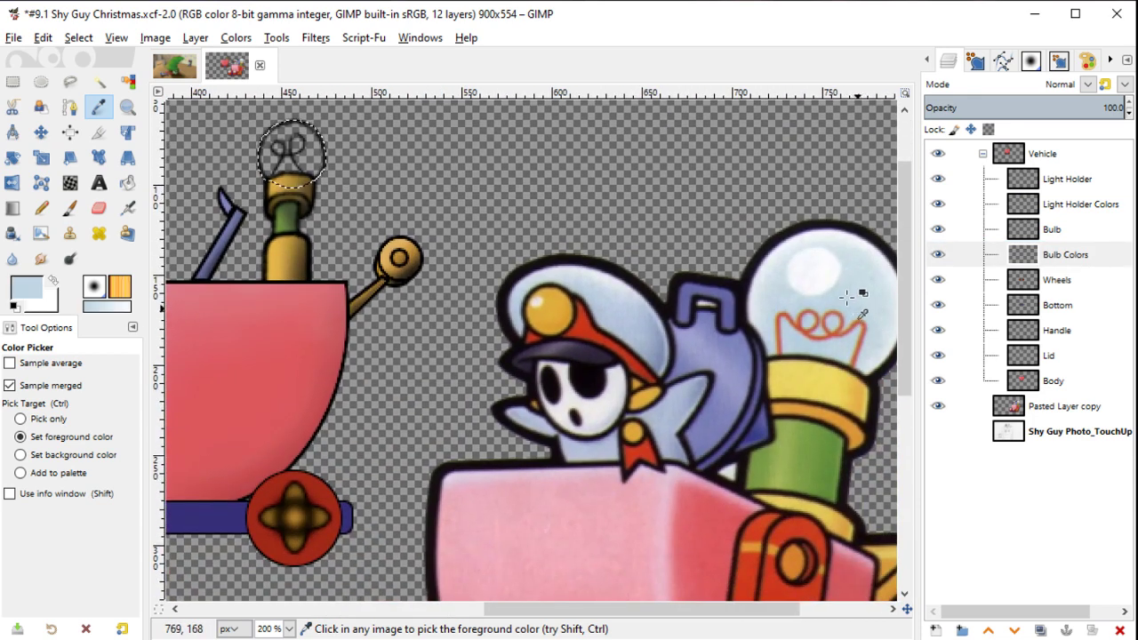
left_click(812, 268)
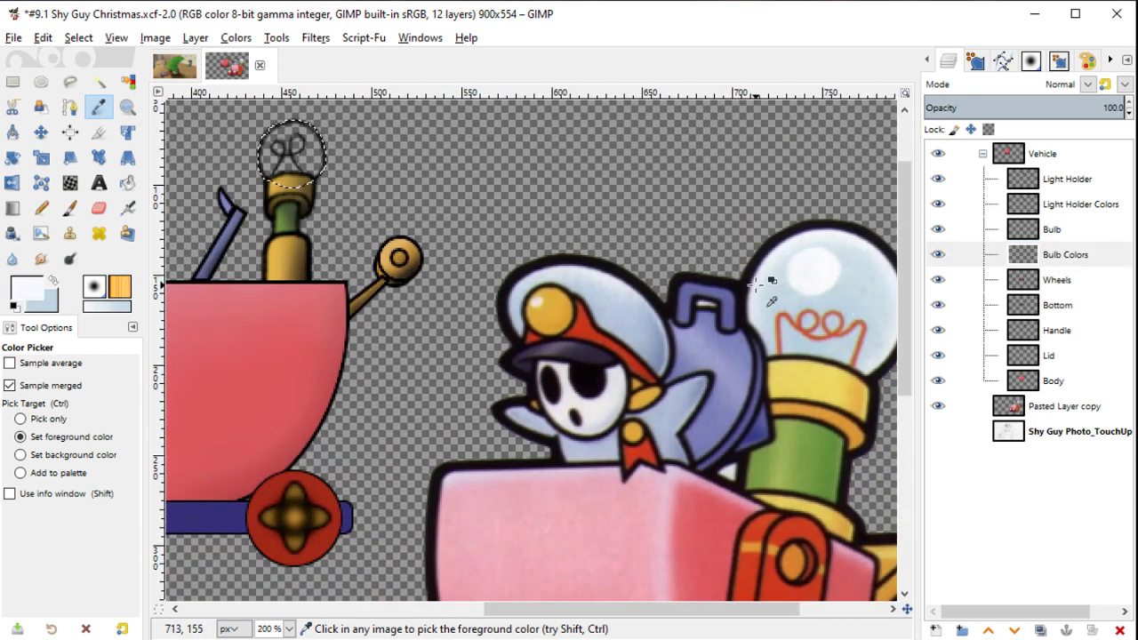
scroll(652, 391, "left", 5)
scroll(653, 391, "up", 3)
scroll(640, 399, "up", 2, "ctrl")
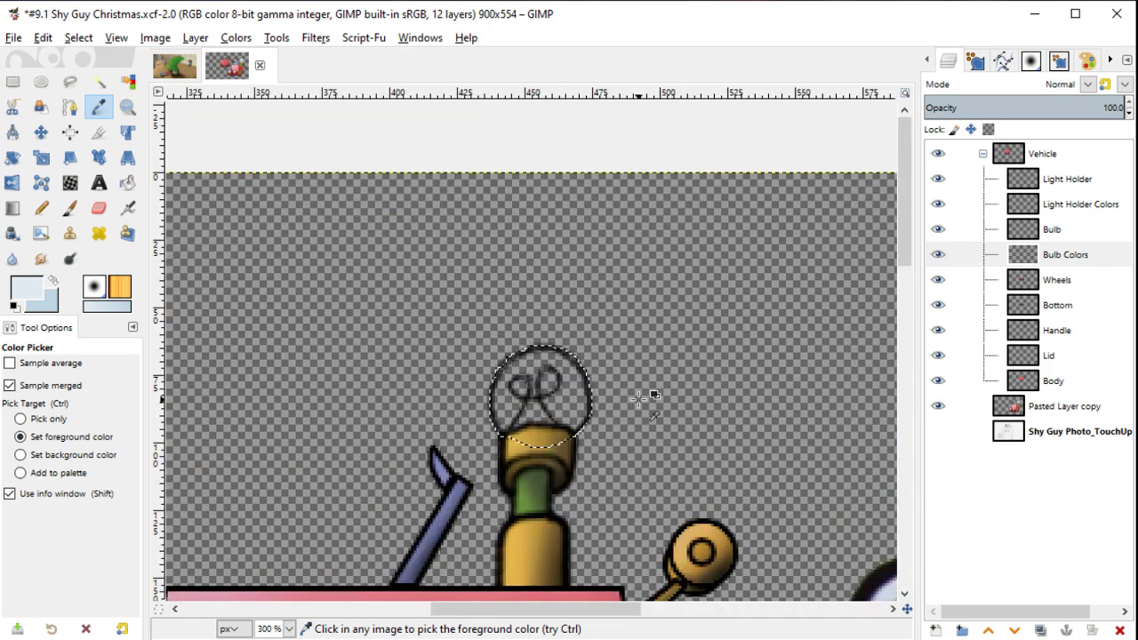
scroll(640, 400, "up", 2, "ctrl")
scroll(641, 399, "left", 2)
scroll(640, 399, "down", 1)
key("shift+b")
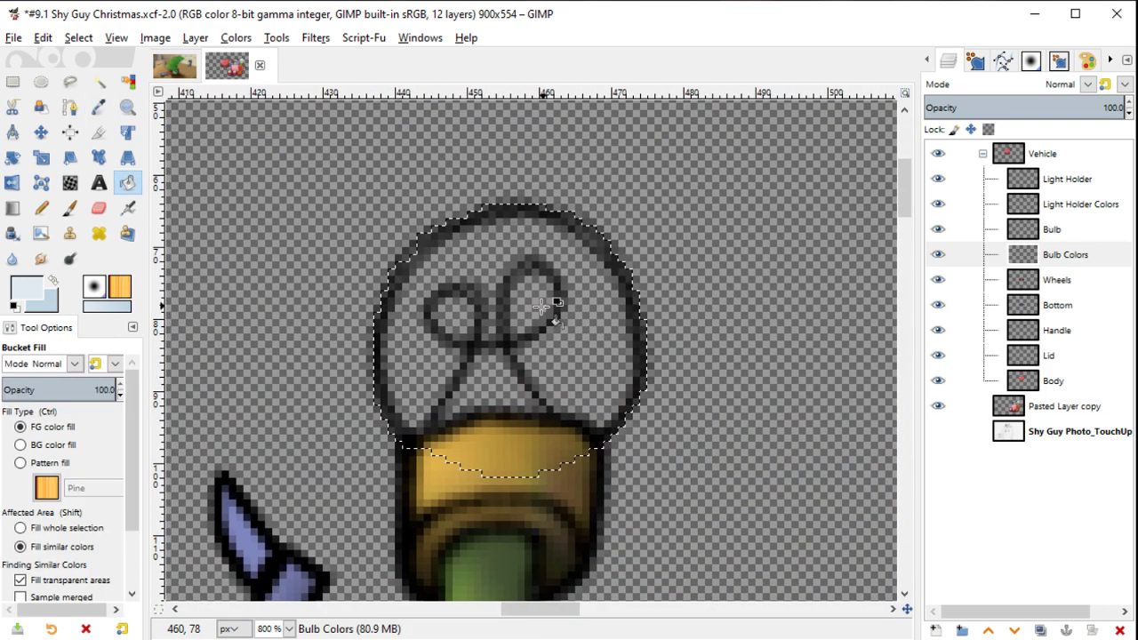
left_click(540, 306)
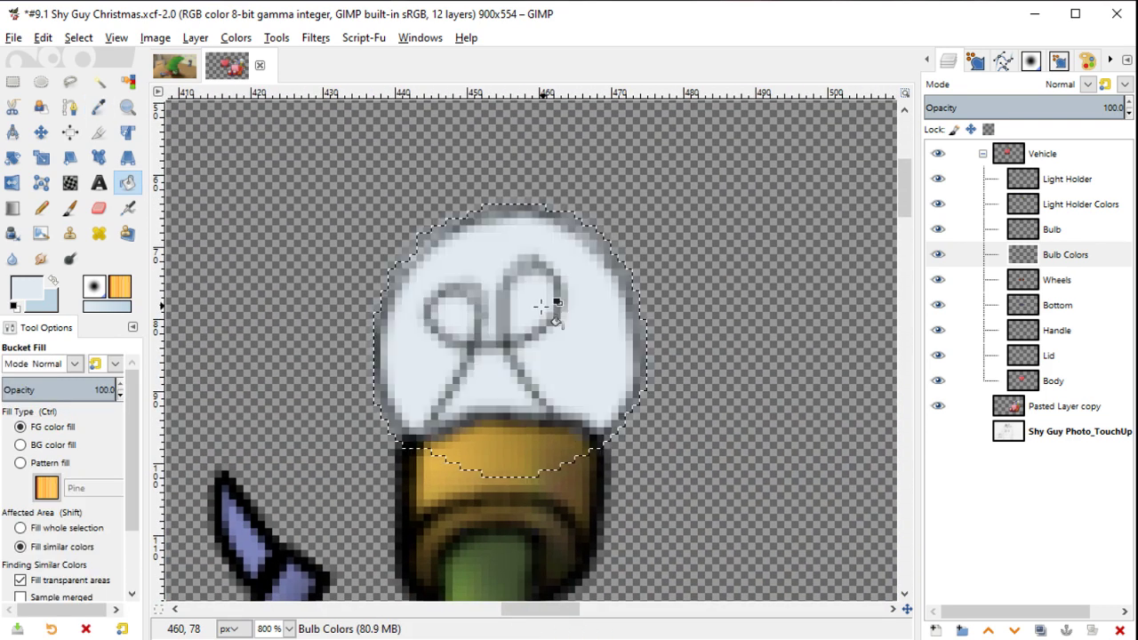
Step: Duplicate the Bulb layer once to darken the outline, undoing the extra copy
left_click(1063, 180)
left_click(1058, 229)
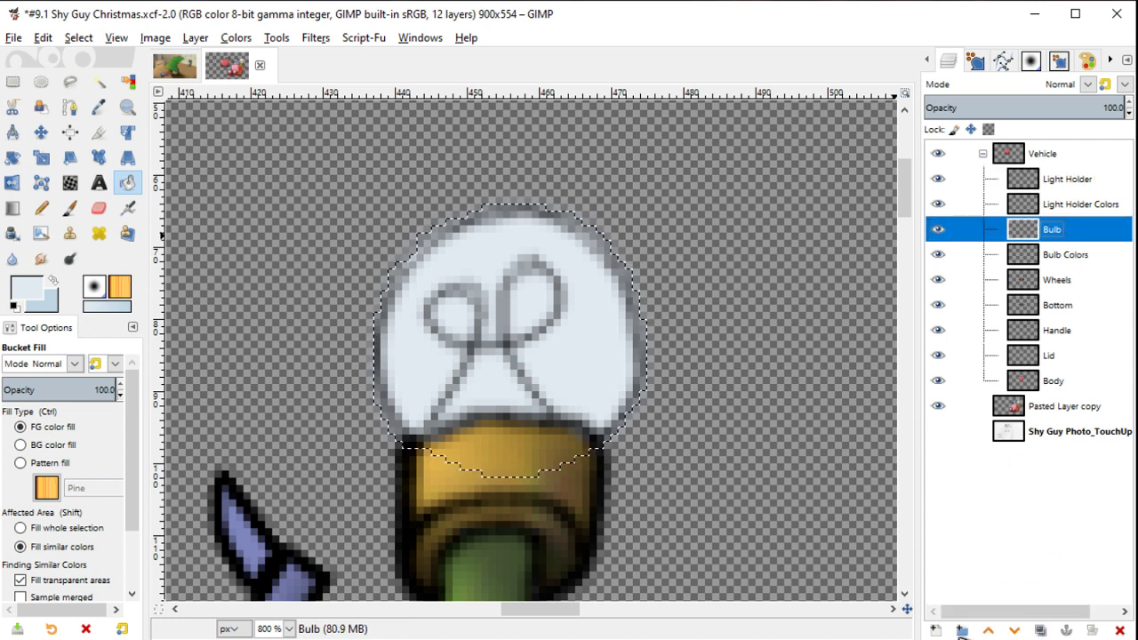
left_click(1039, 629)
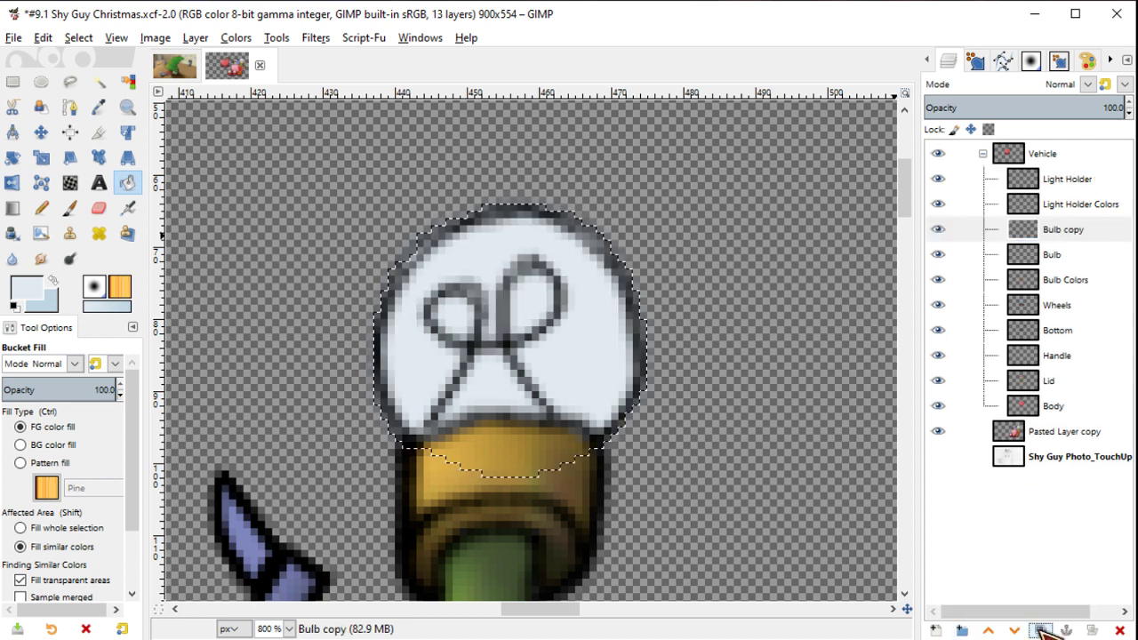
left_click(1039, 630)
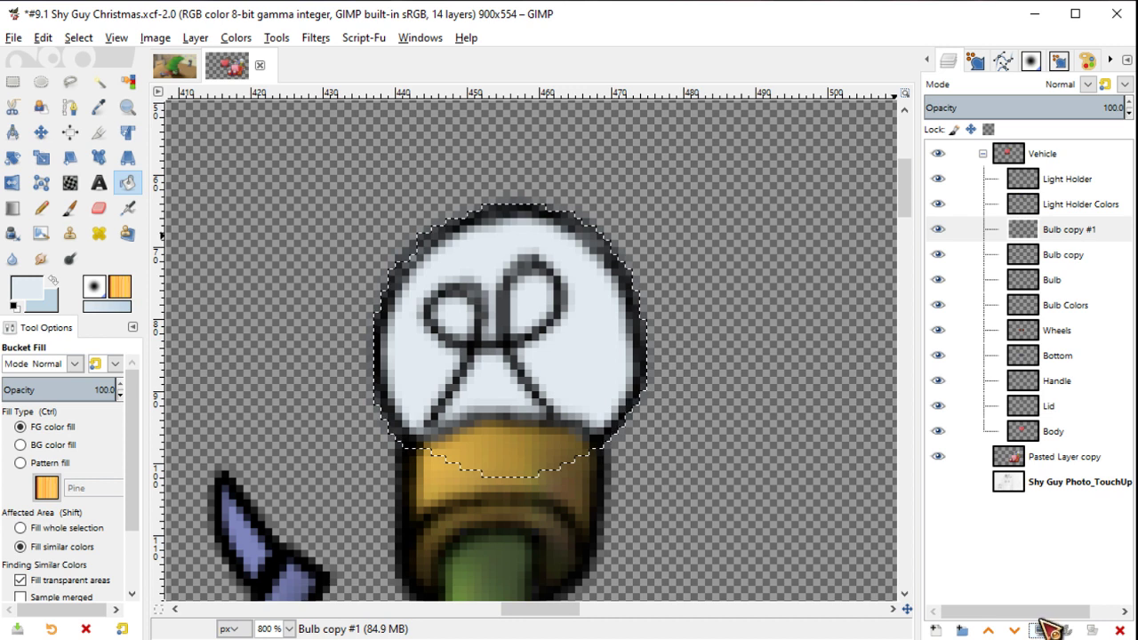
key("ctrl+z")
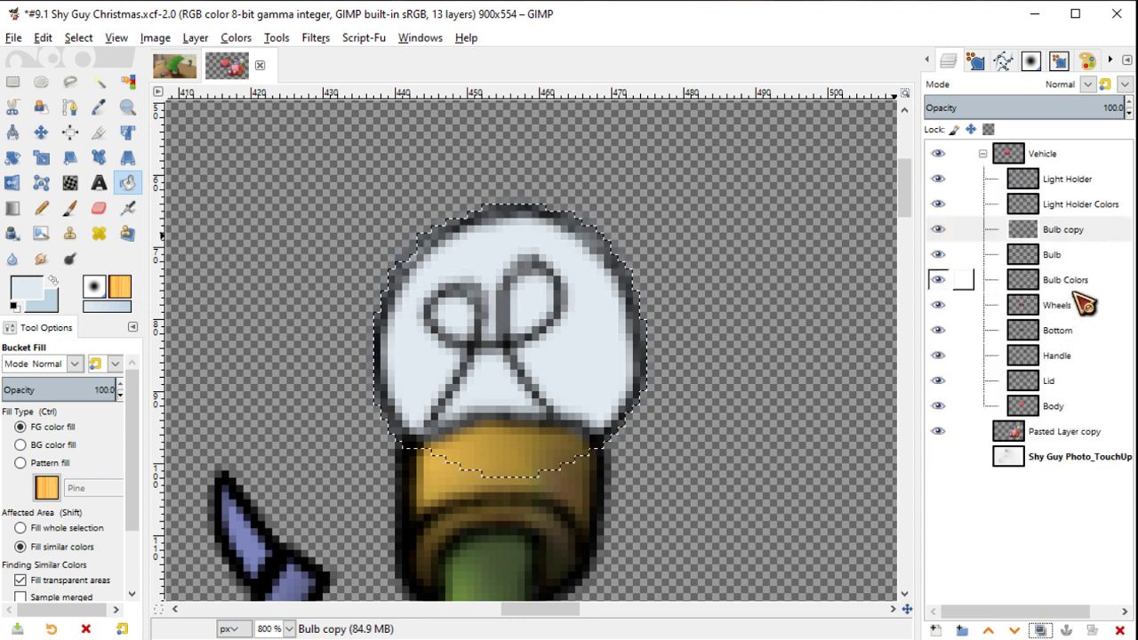
Step: Shrink and feather the selection on Bulb Colors, then fill the inner bulb light blue
left_click(1077, 286)
right_click(605, 407)
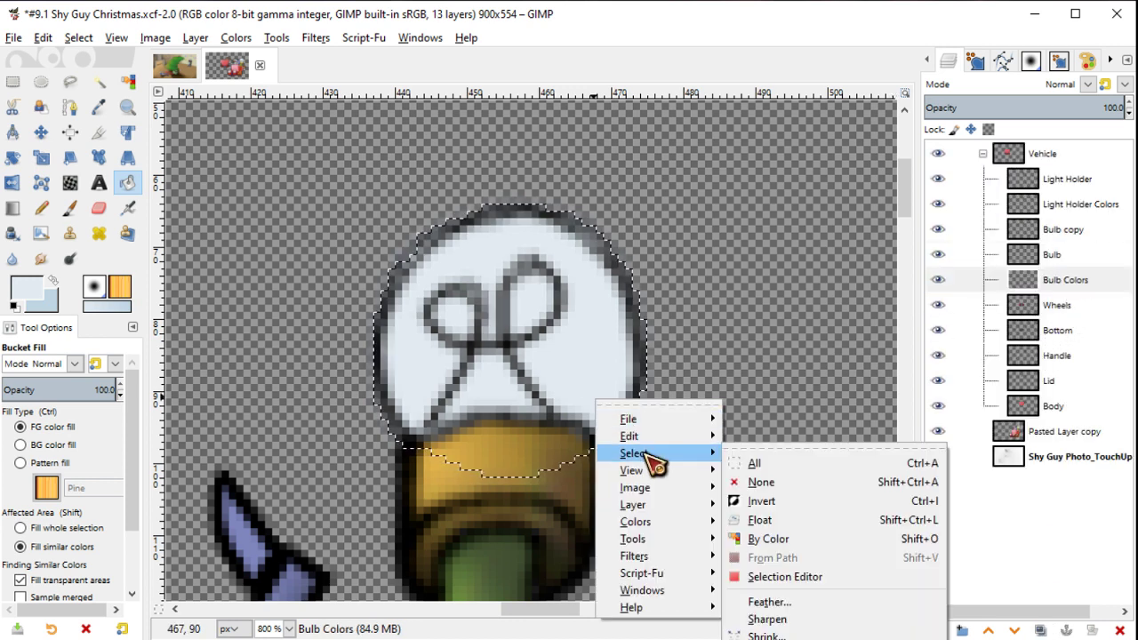
left_click(773, 636)
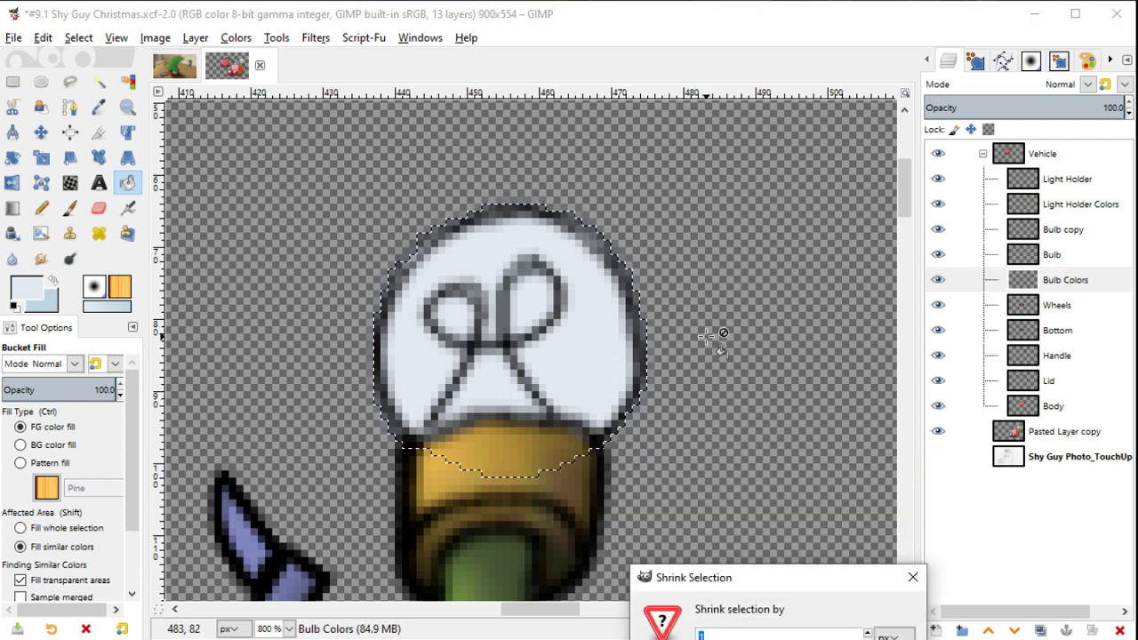
key("Return")
right_click(574, 162)
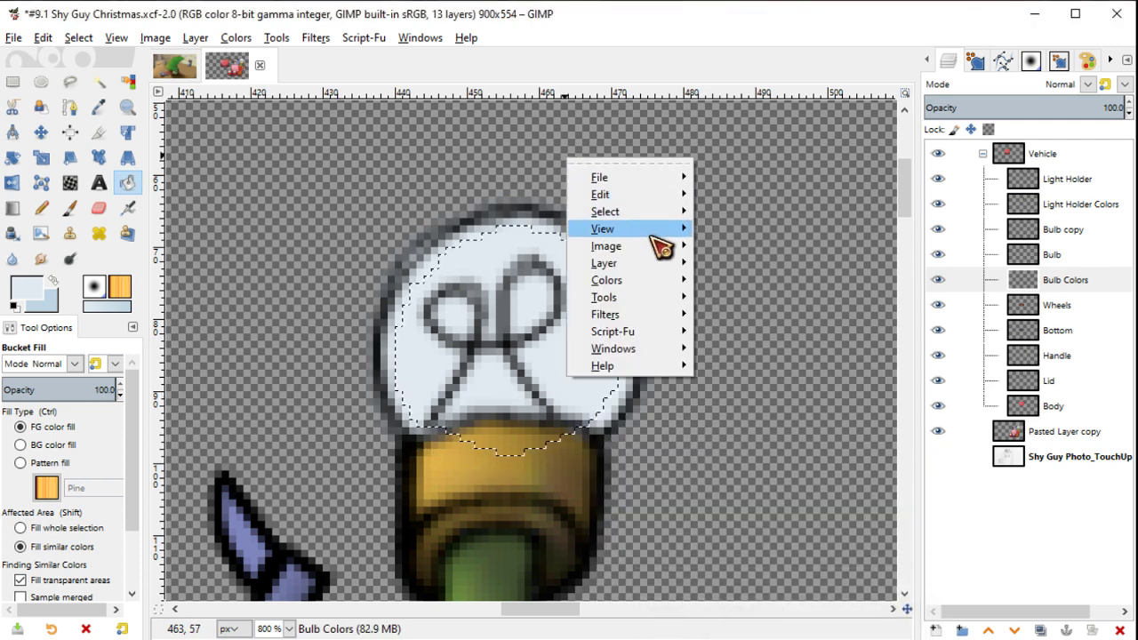
mouse_move(623, 212)
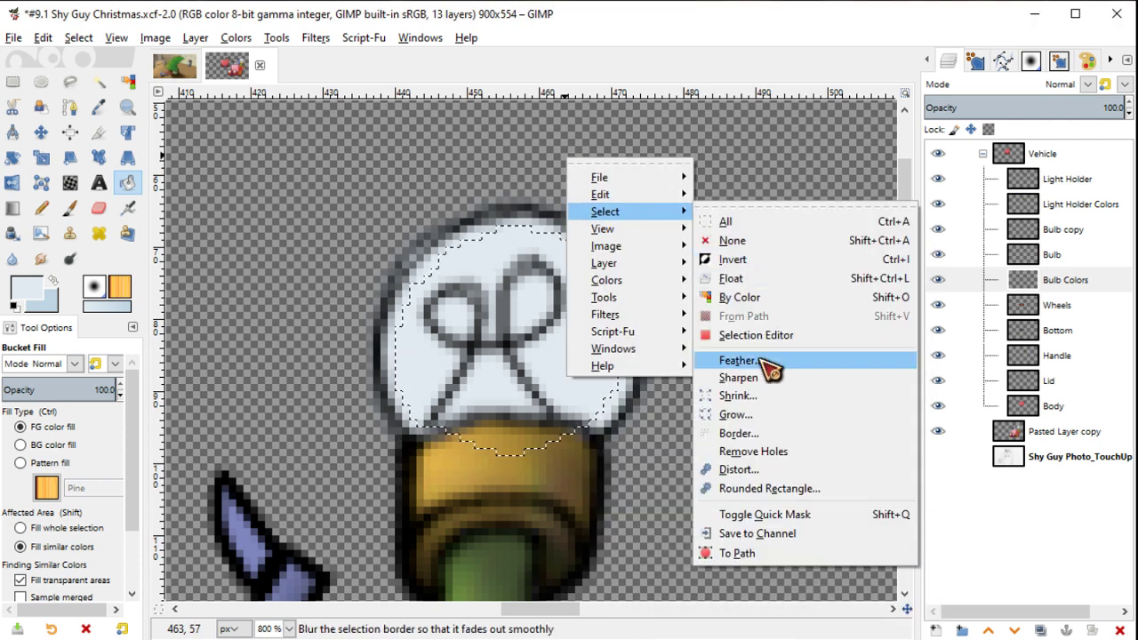
left_click(764, 360)
left_click(765, 420)
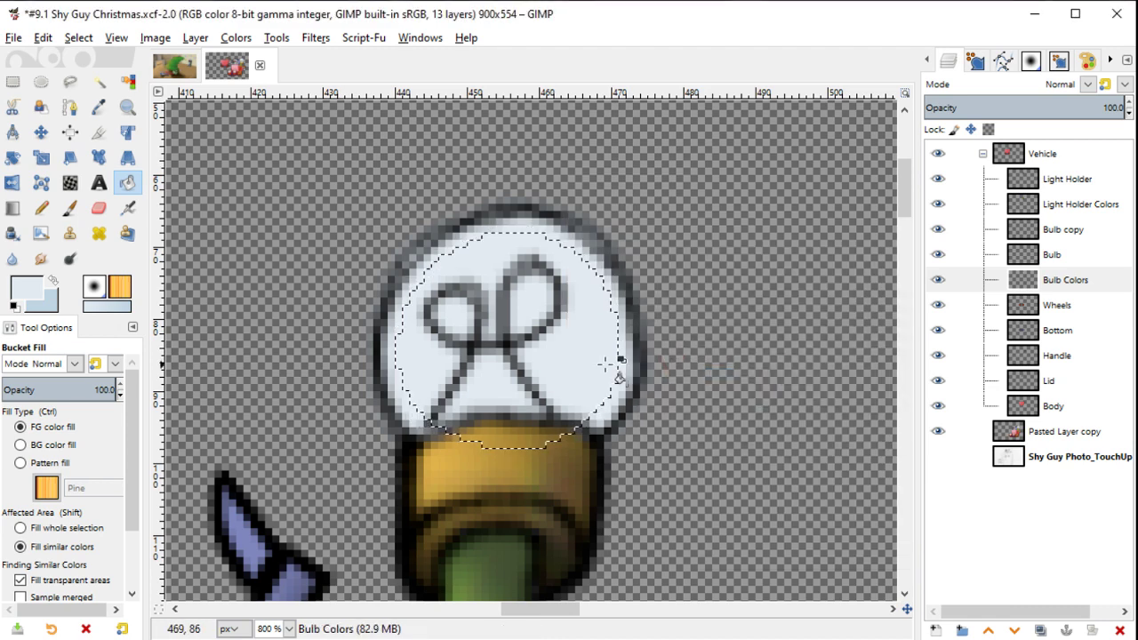
left_click(523, 330)
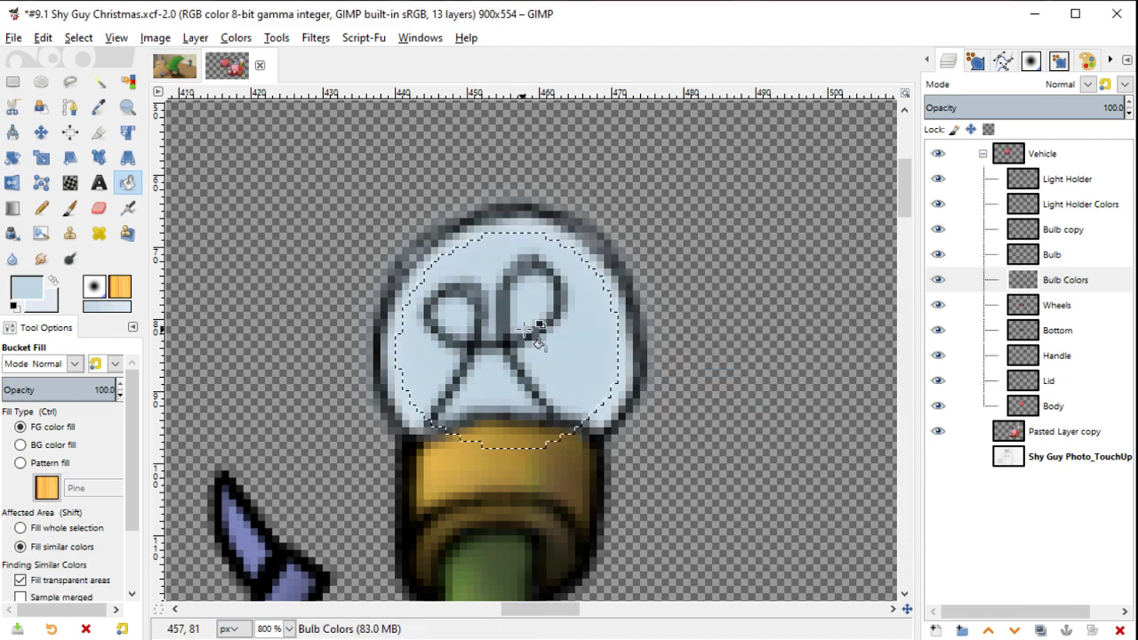
key("ctrl+shift+a")
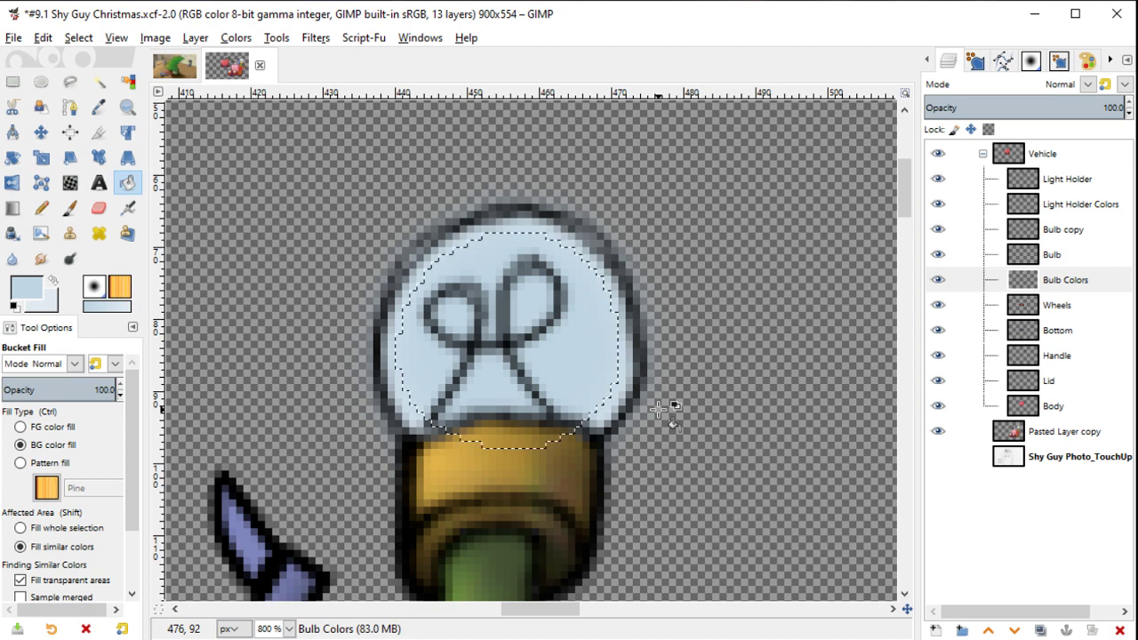
Step: Shrink the selection further, fill it with darker blue a5bdcc, and deselect
right_click(584, 322)
mouse_move(611, 365)
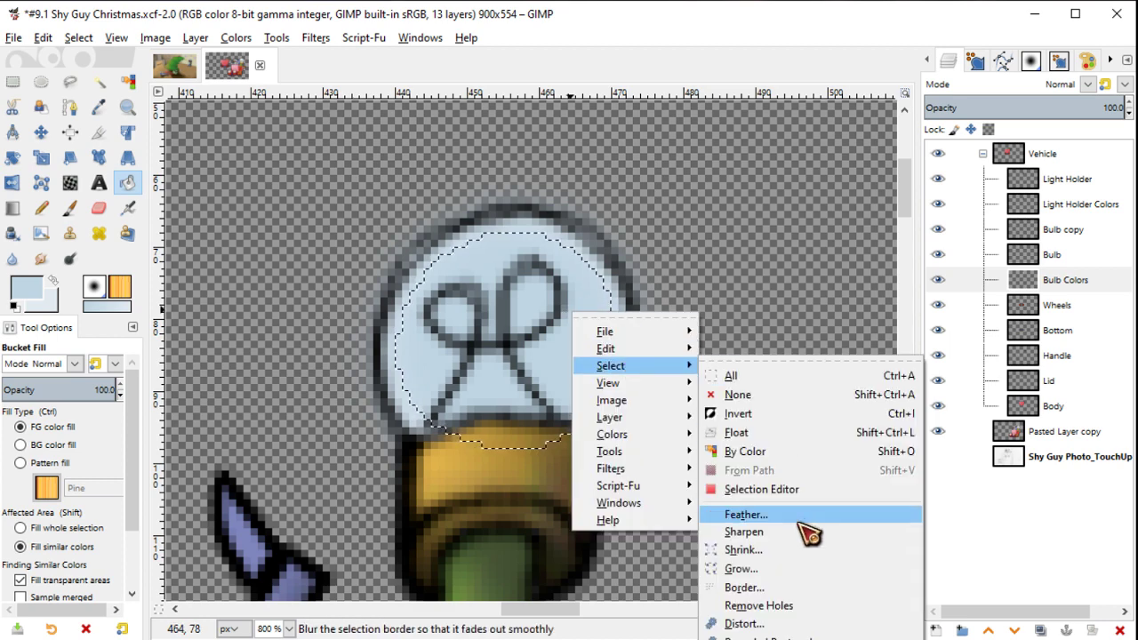
left_click(789, 552)
left_click(807, 625)
right_click(583, 224)
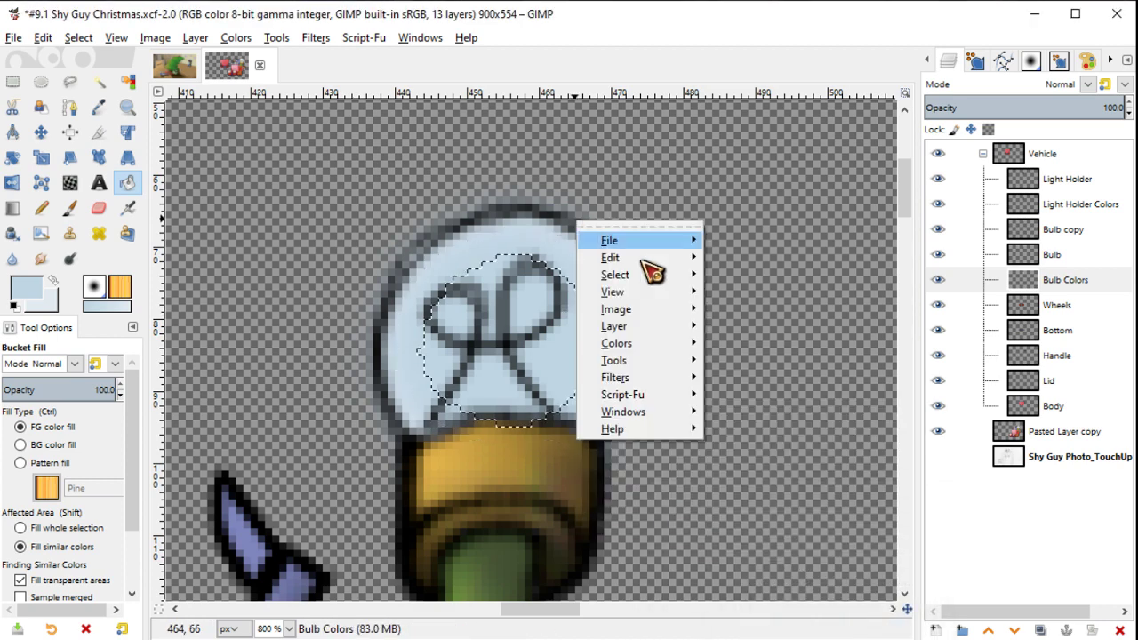
left_click(782, 457)
key("Return")
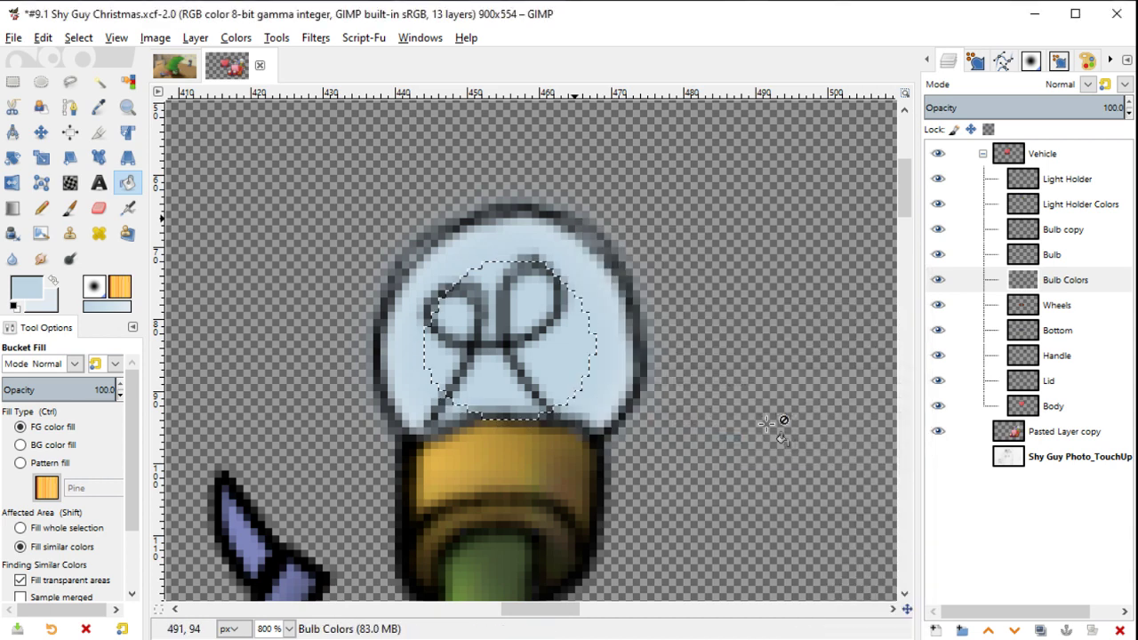
left_click(40, 291)
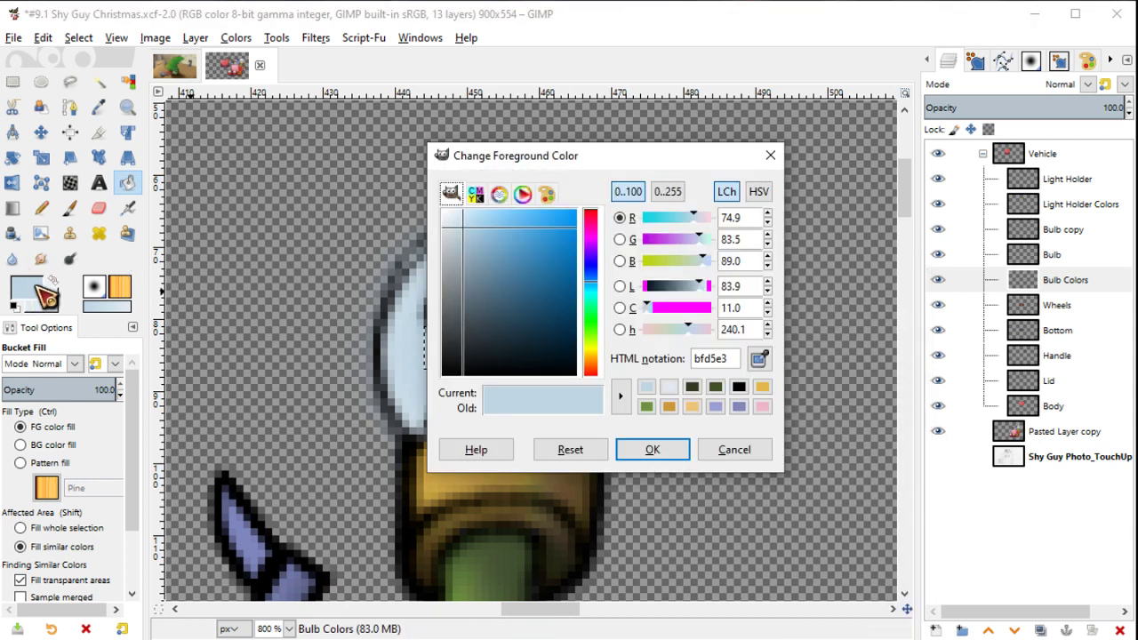
left_click(468, 242)
left_click(658, 449)
left_click(486, 282, "shift")
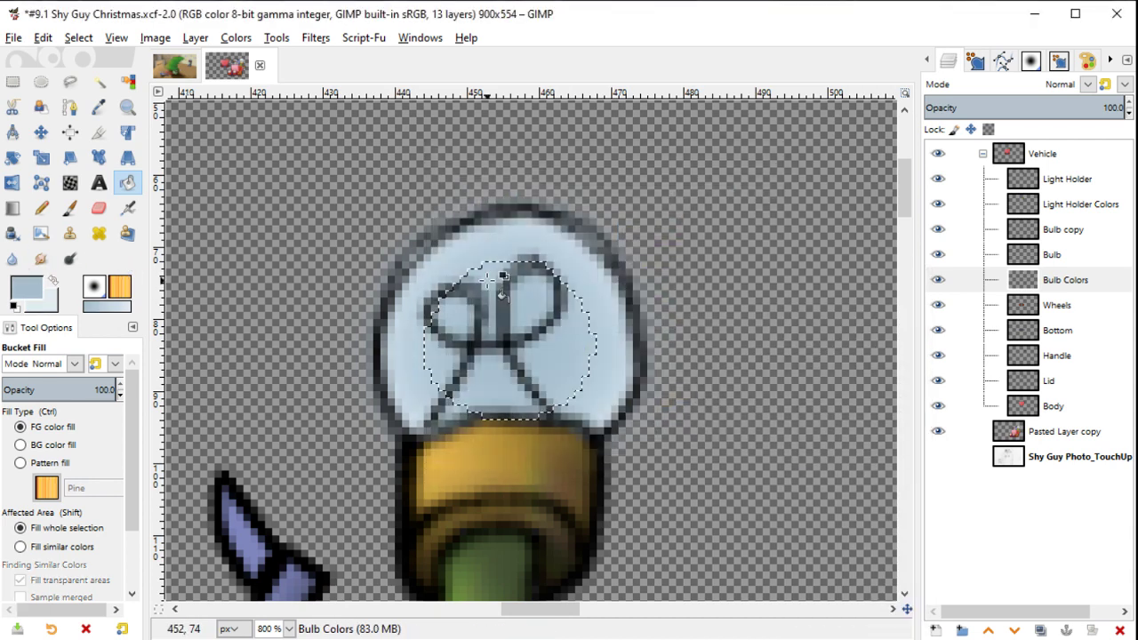
key("ctrl+shift+a")
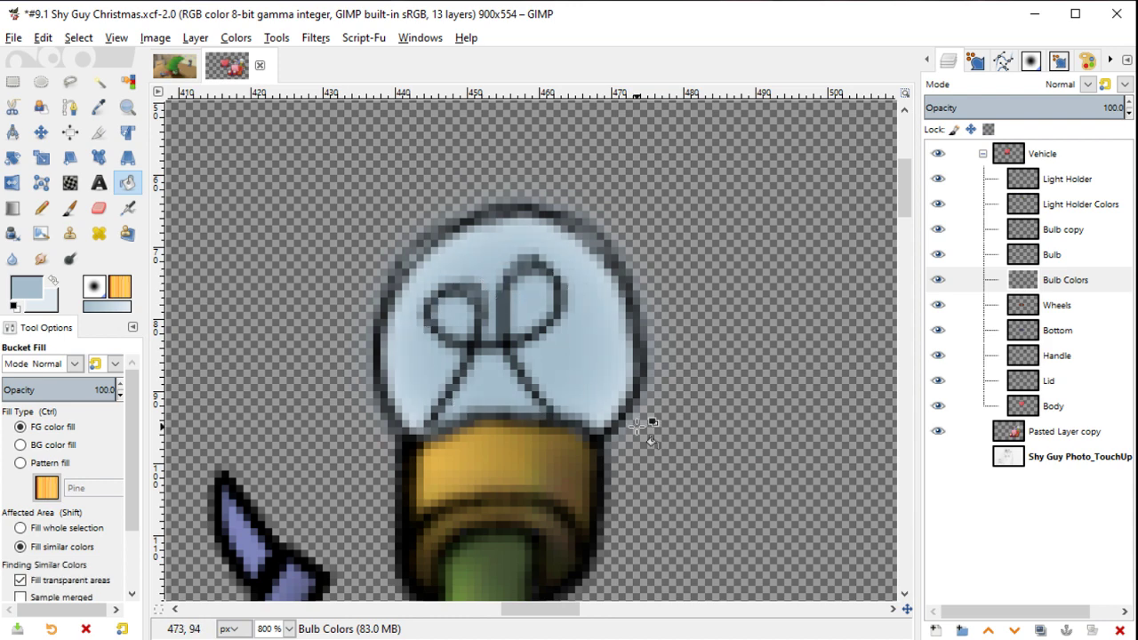
Step: Collapse the Vehicle group and make the sketch photo layer visible again
scroll(638, 427, "down", 1)
scroll(638, 427, "down", 1)
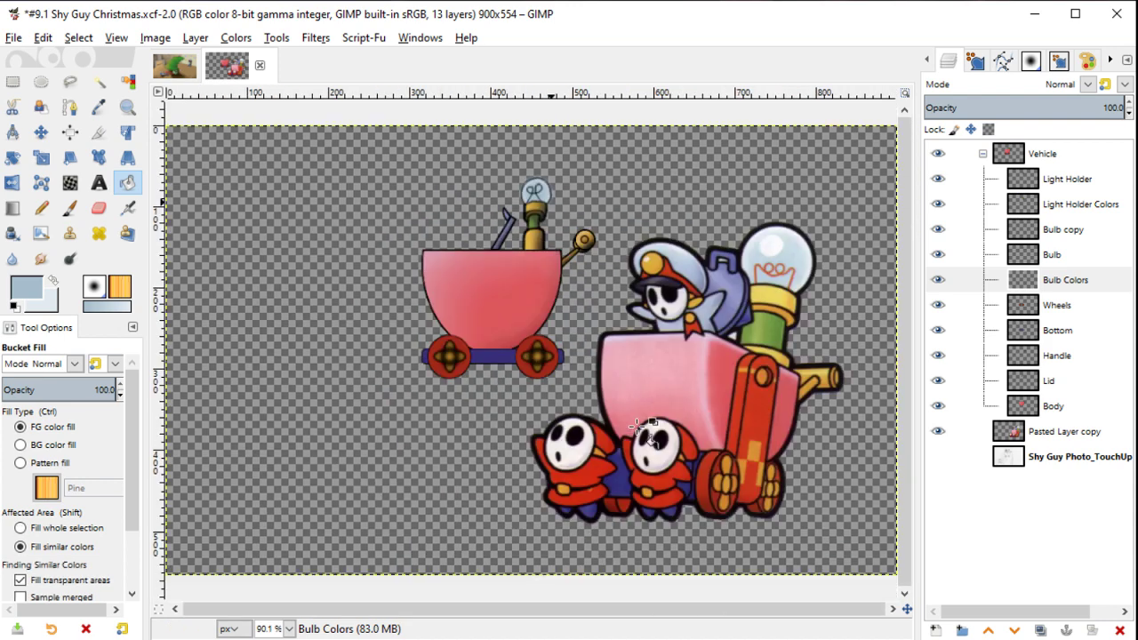
scroll(533, 194, "up", 3)
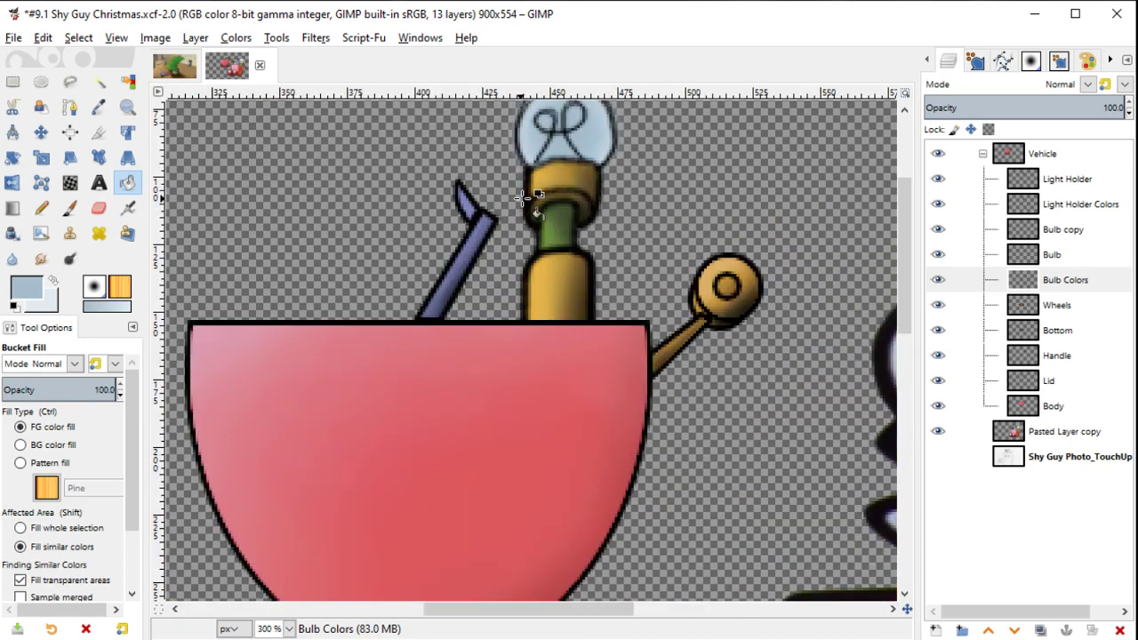
scroll(658, 327, "left", 2)
scroll(658, 327, "down", 1)
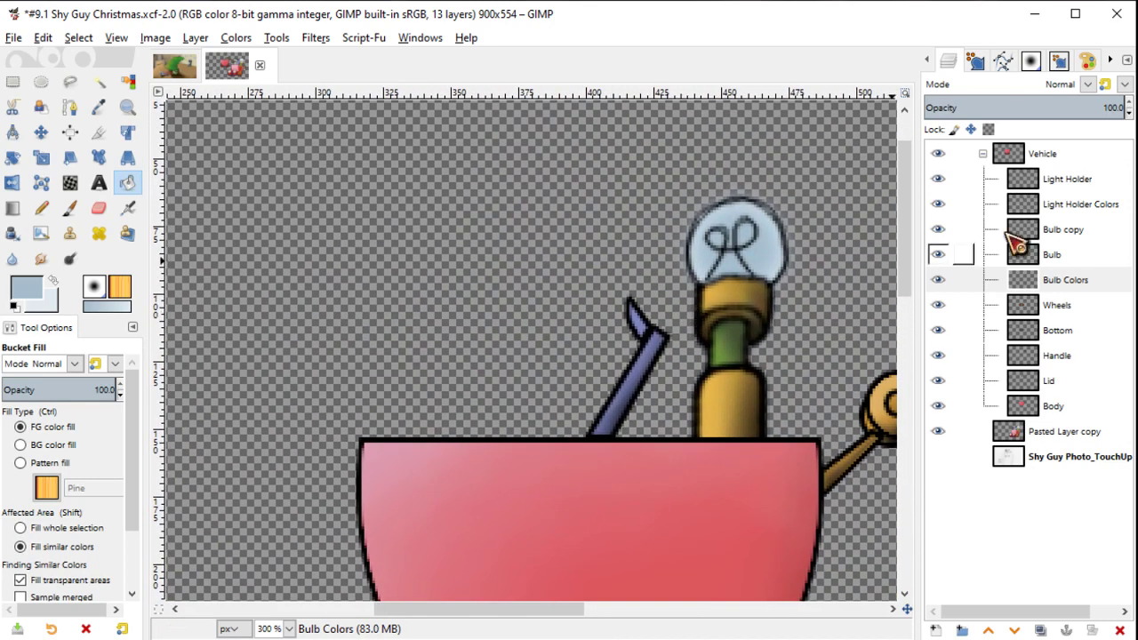
left_click(983, 155)
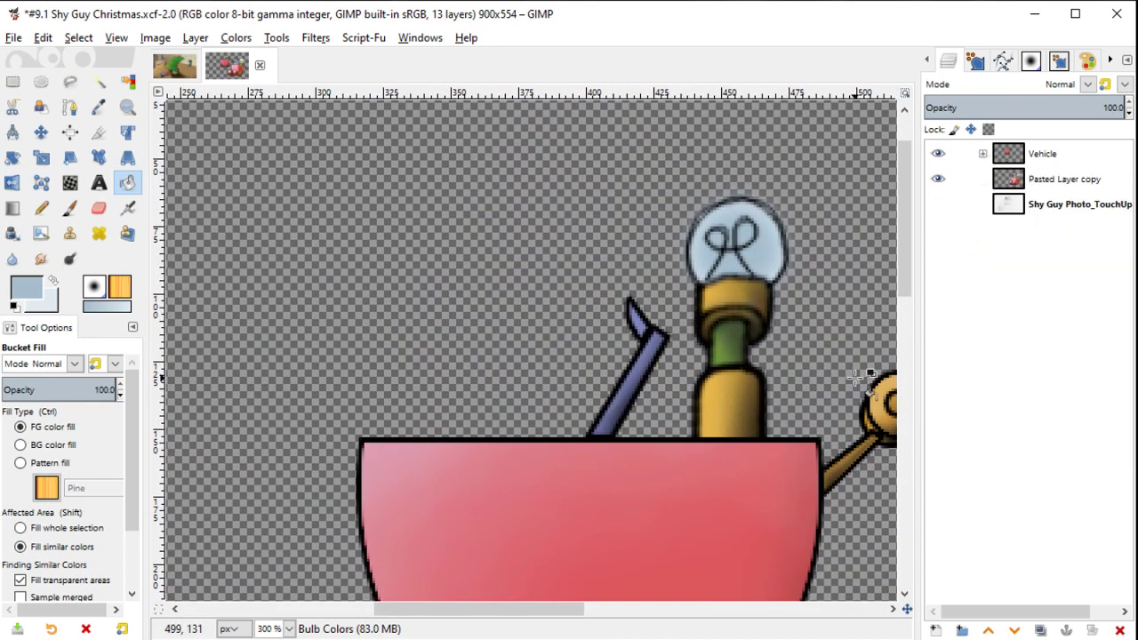
key("m")
scroll(778, 275, "down", 5)
scroll(703, 178, "right", 4)
left_click(938, 205)
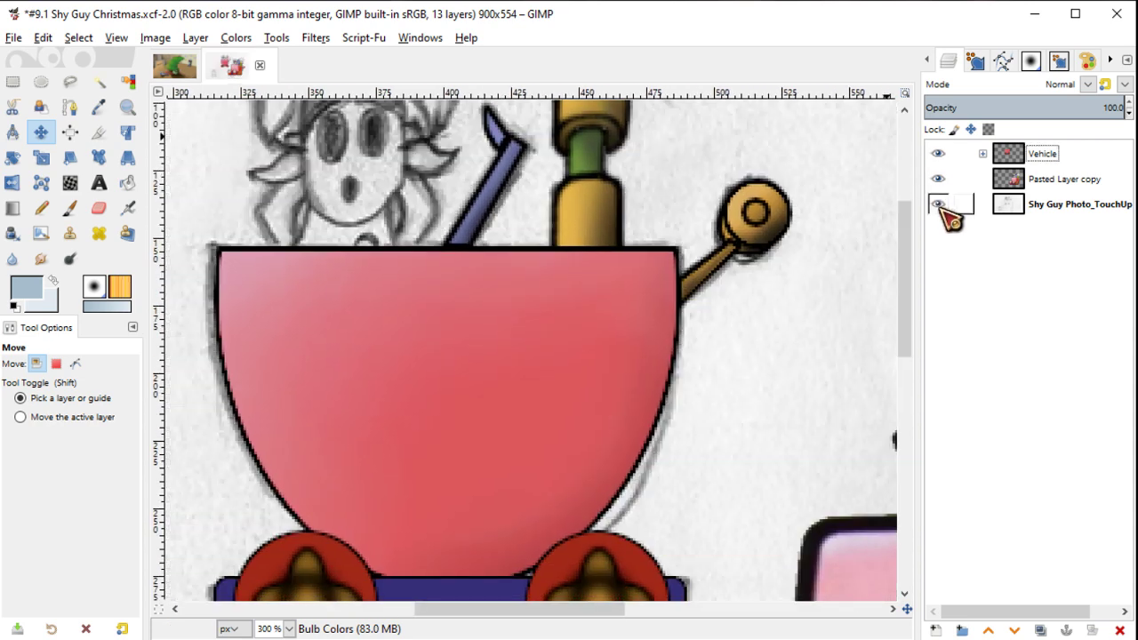
scroll(731, 315, "down", 2)
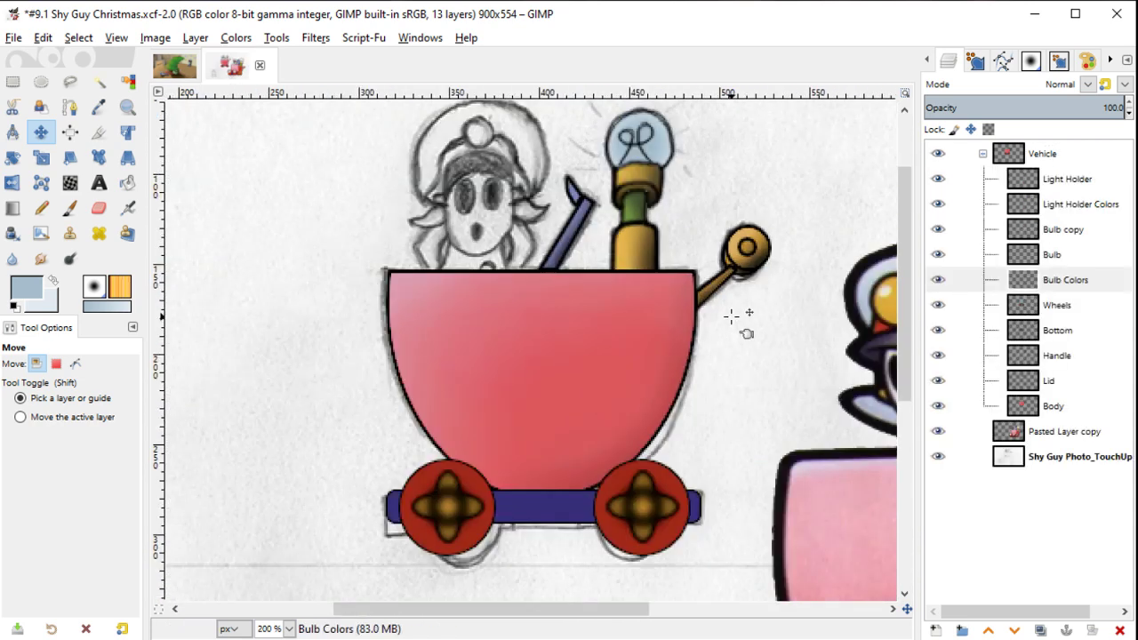
left_click(982, 154)
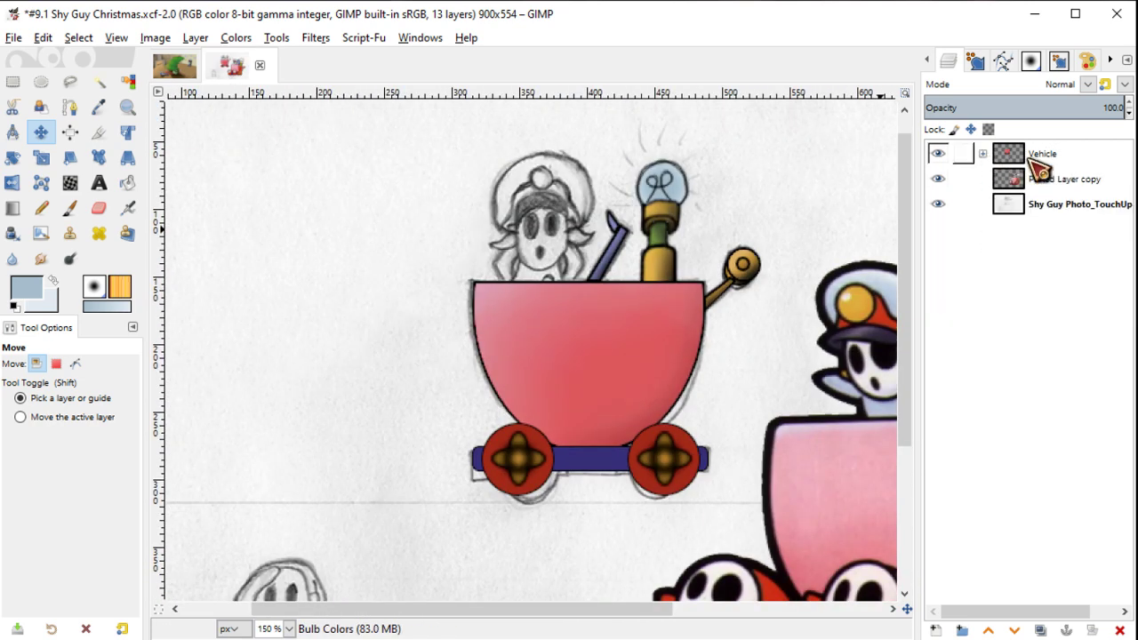
Step: Add two layer groups above the pasted reference, named GG and SG
left_click(1038, 183)
left_click(962, 630)
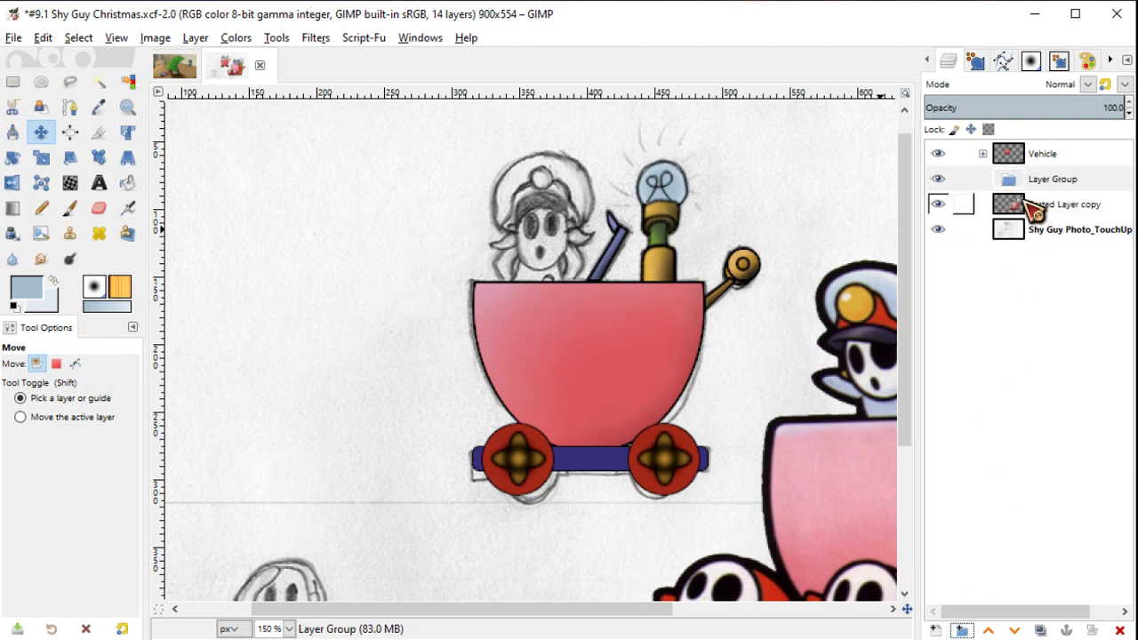
double_click(1053, 180)
type("GG")
key("Return")
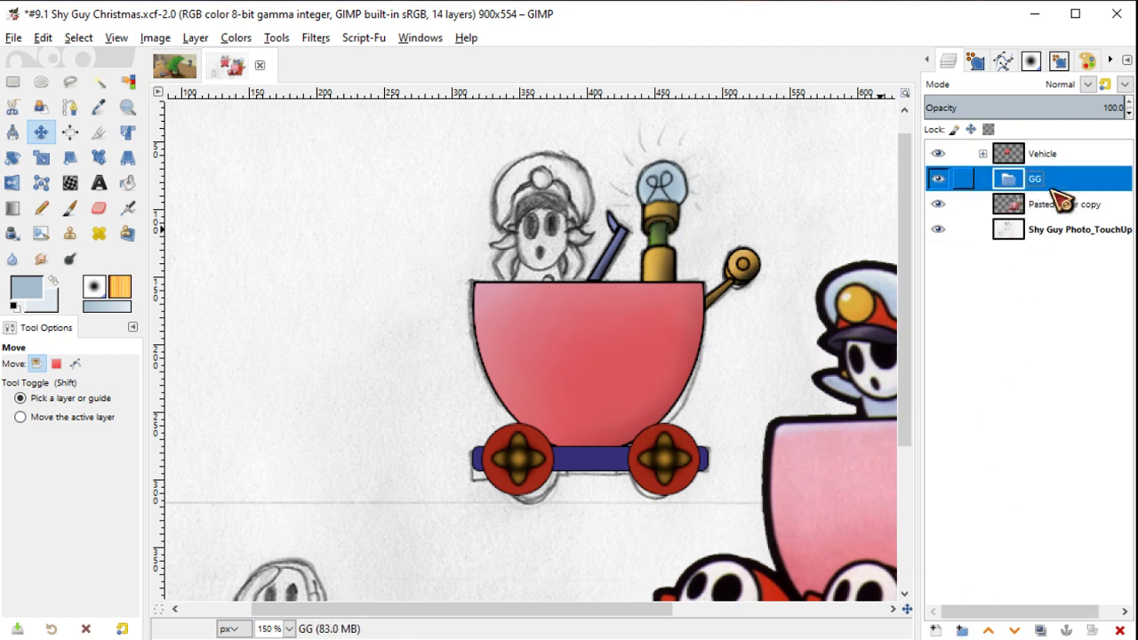
left_click(1092, 205)
left_click(961, 630)
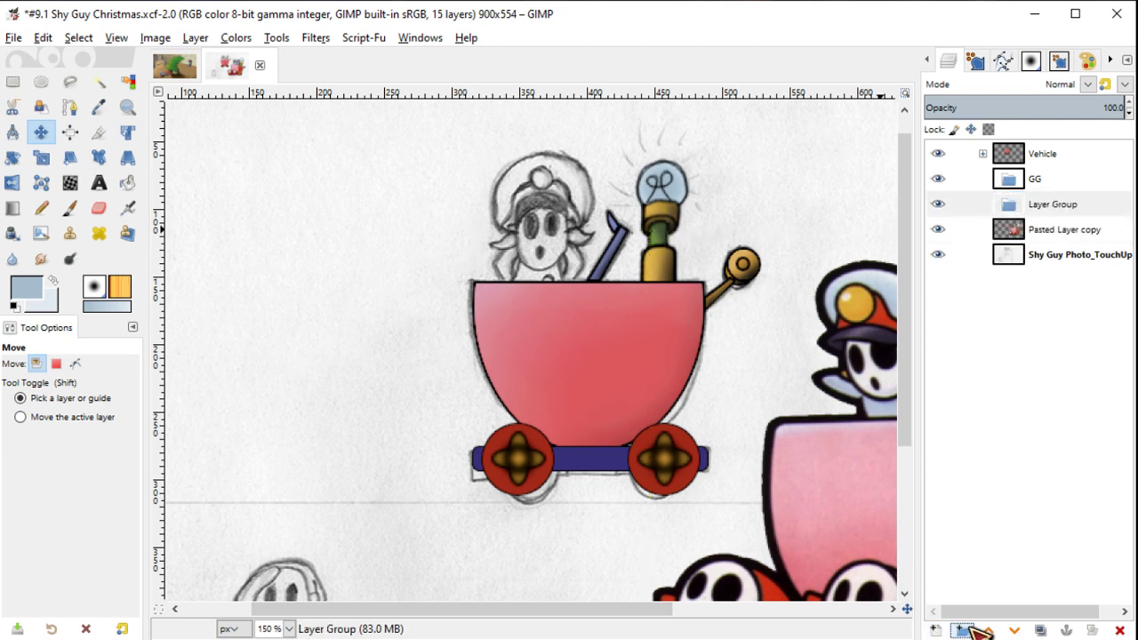
key("shift+s")
double_click(1071, 204)
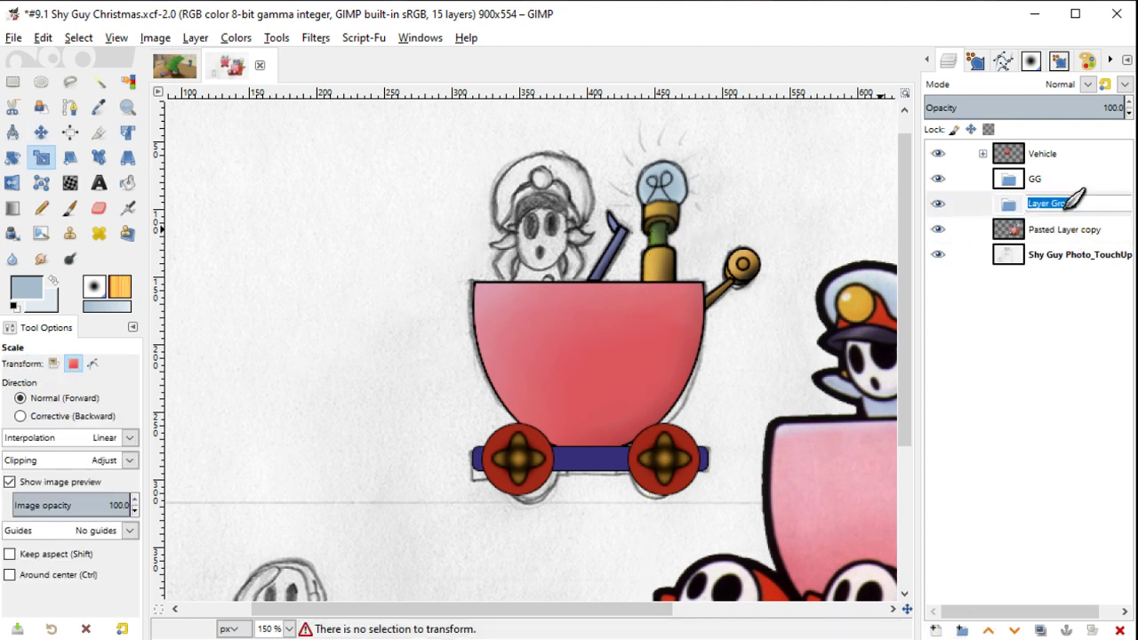
type("SG")
key("Return")
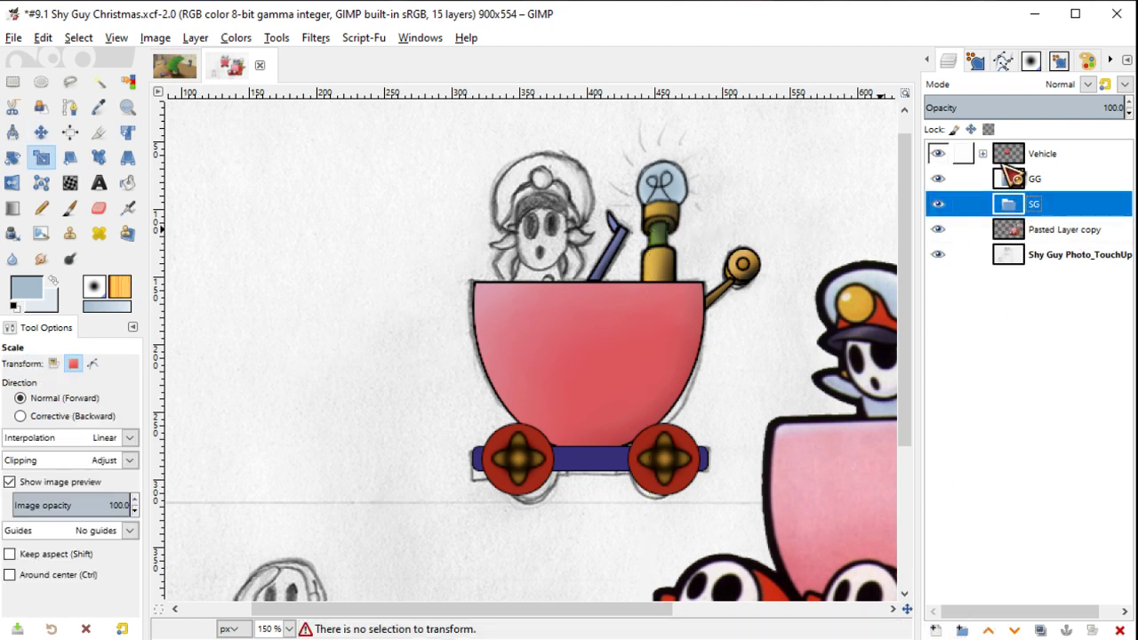
Step: Select the GG group and cancel an accidental rename
left_click(1023, 177)
scroll(584, 183, "up", 2)
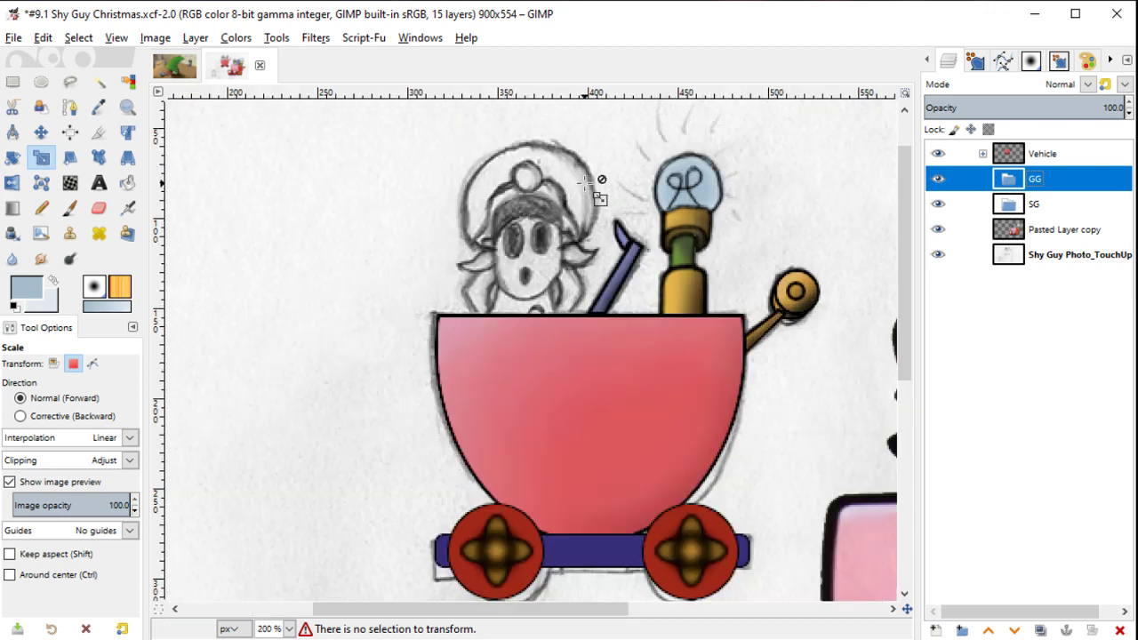
type("m")
key("Escape")
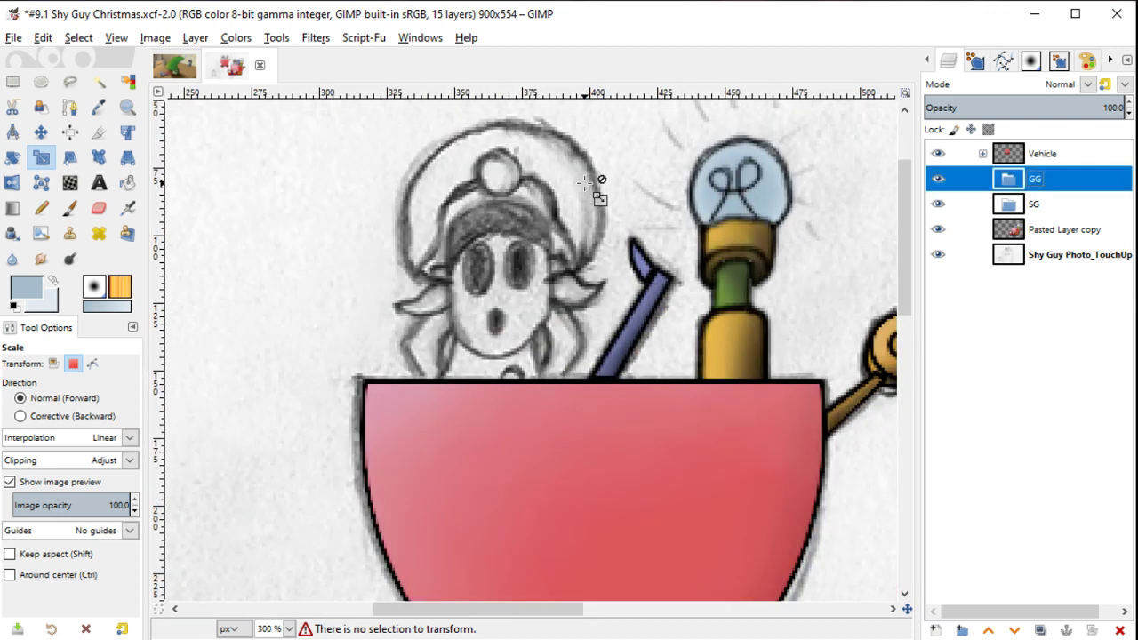
scroll(584, 182, "down", 1)
scroll(584, 182, "down", 2)
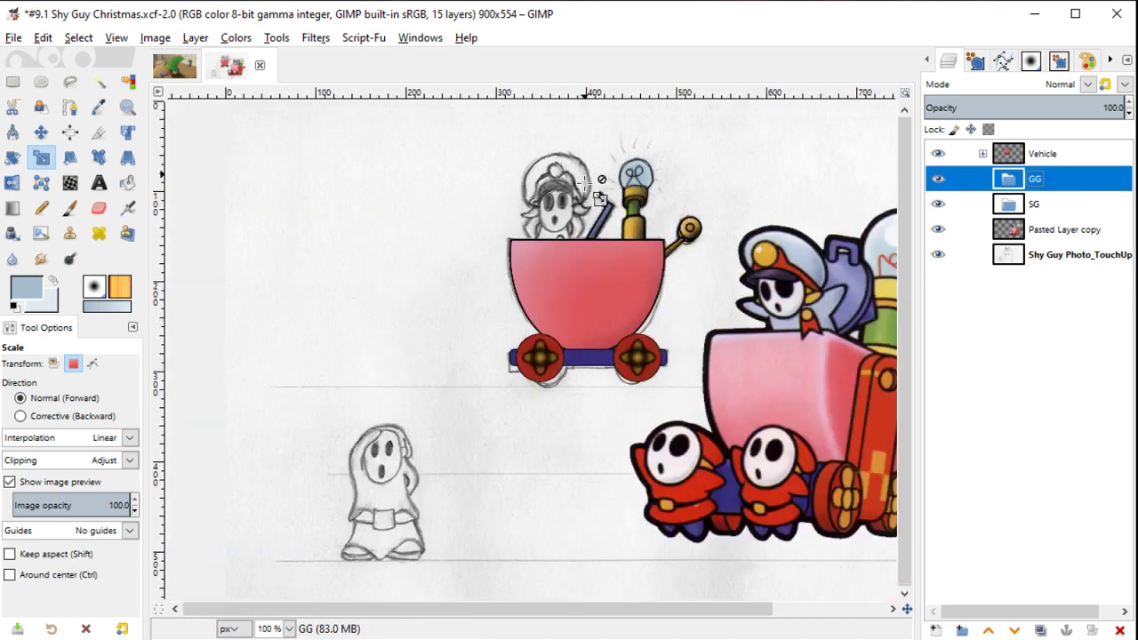
Step: Create a Hat layer inside GG and shift the Shy Guy reference left
left_click(936, 631)
type("Hat")
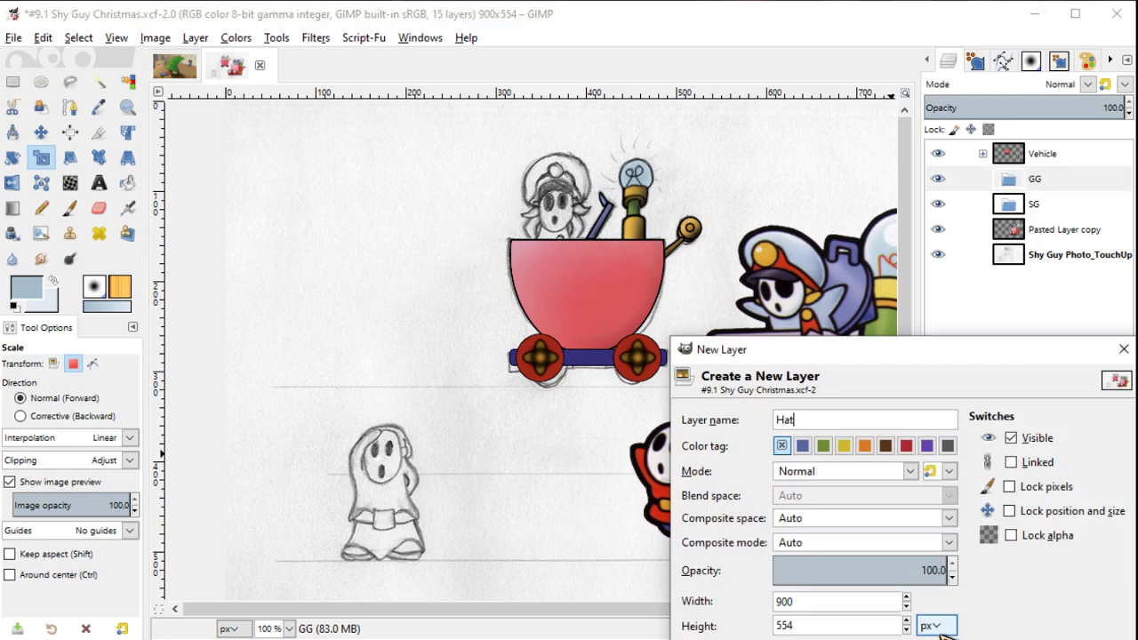
key("Return")
key("m")
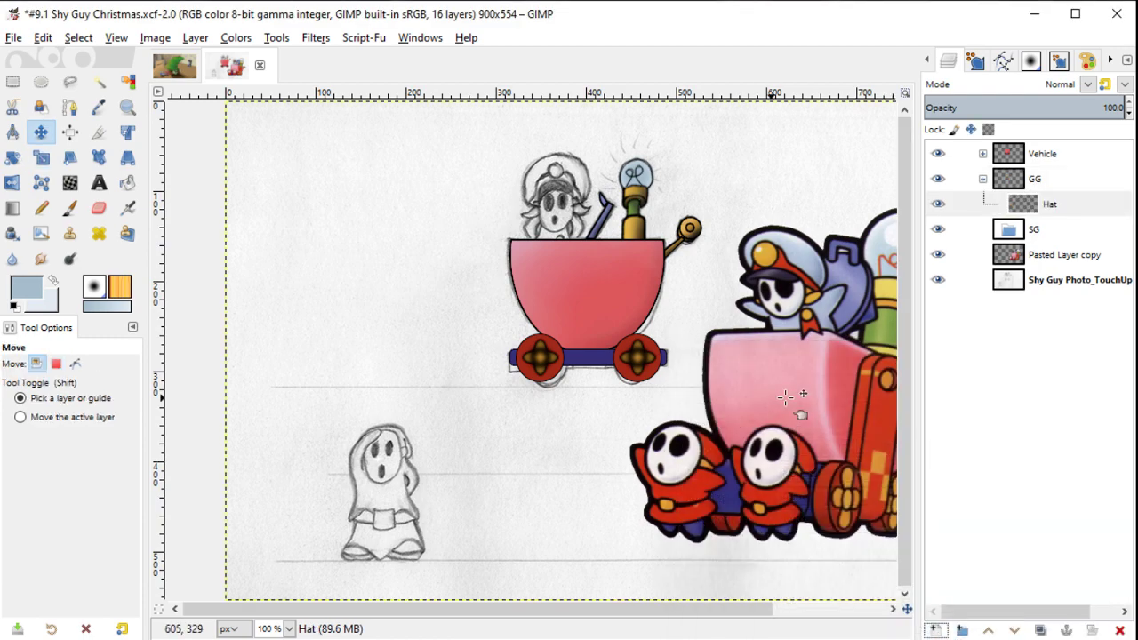
left_click_drag(800, 400, 357, 310)
Step: Flip the Shy Guy reference horizontally and line it up beside the zoomed-in sketch
key("shift+f")
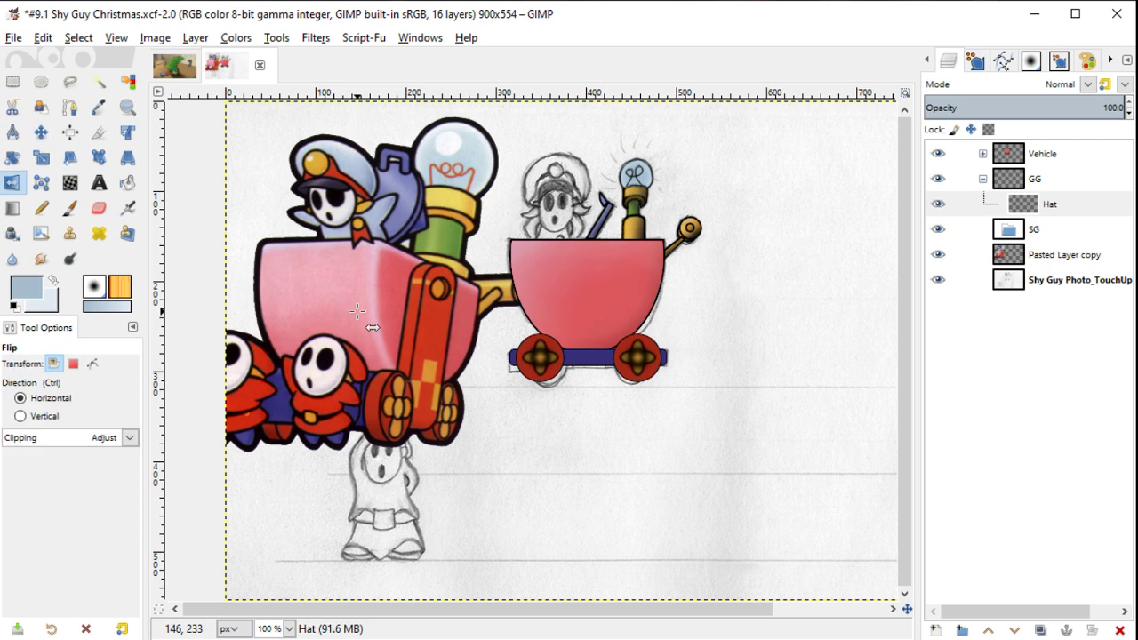
left_click(1053, 256)
left_click(435, 318)
key("m")
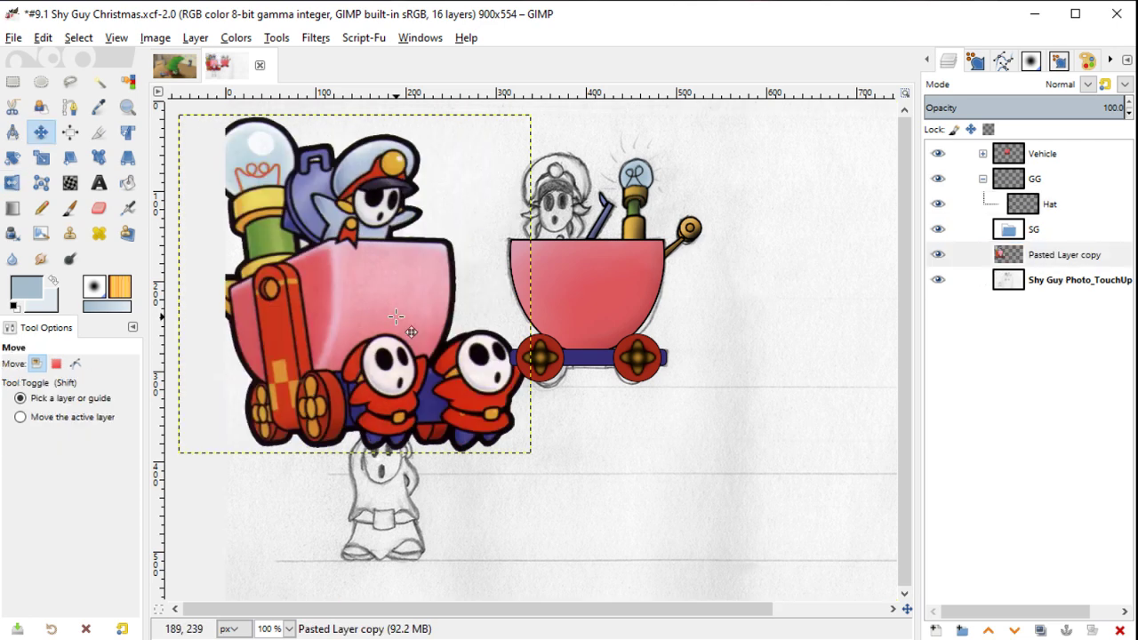
left_click_drag(396, 313, 475, 327)
scroll(462, 495, "up", 3)
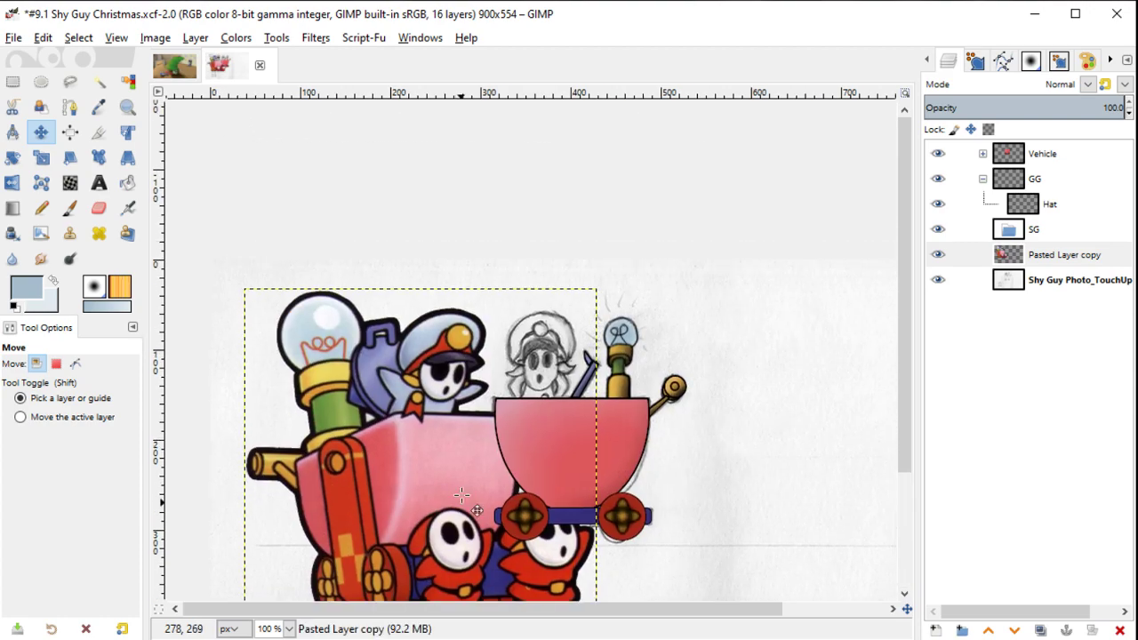
key("shift+plus")
key("plus")
key("plus")
scroll(525, 272, "up", 5)
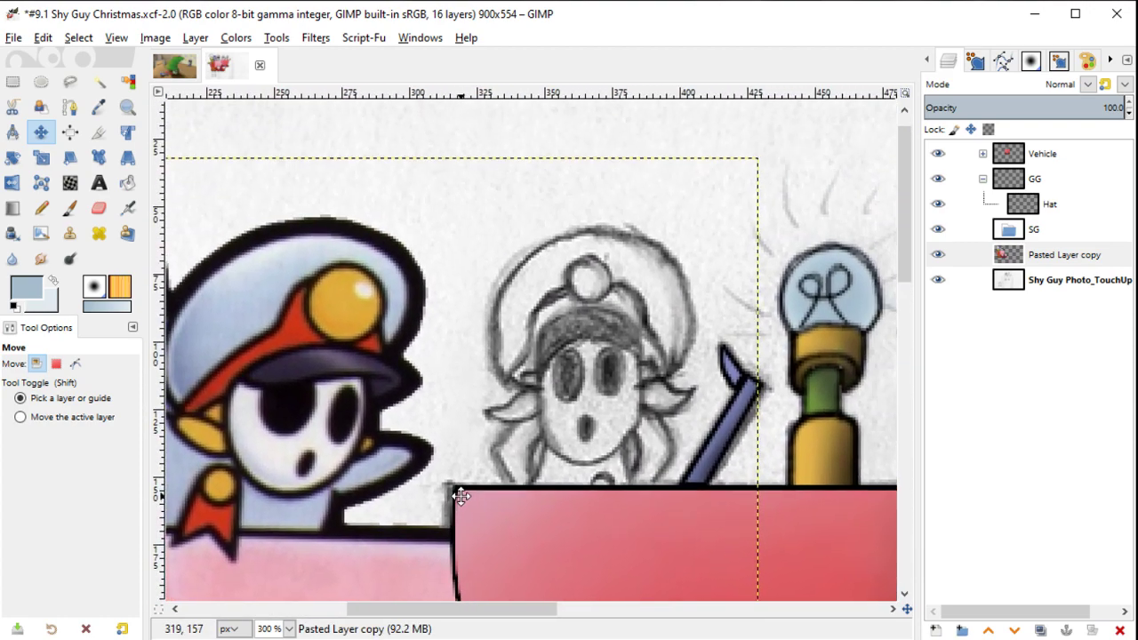
key("plus")
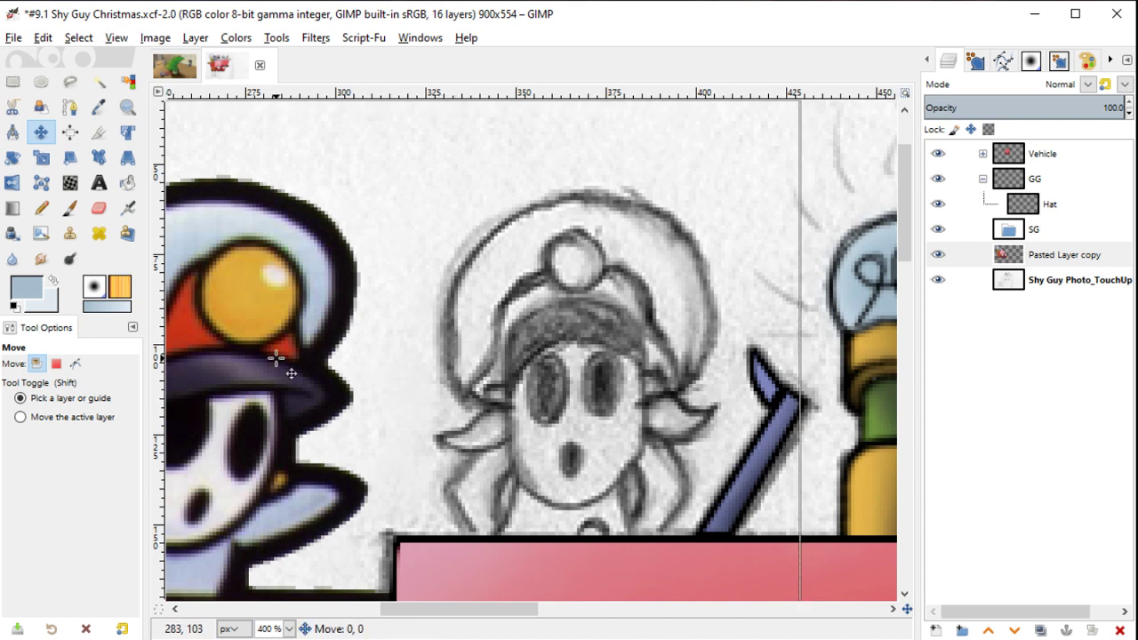
left_click_drag(277, 365, 336, 324)
Step: Trace the hat's outer curve with a black size-5 paintbrush
key("p")
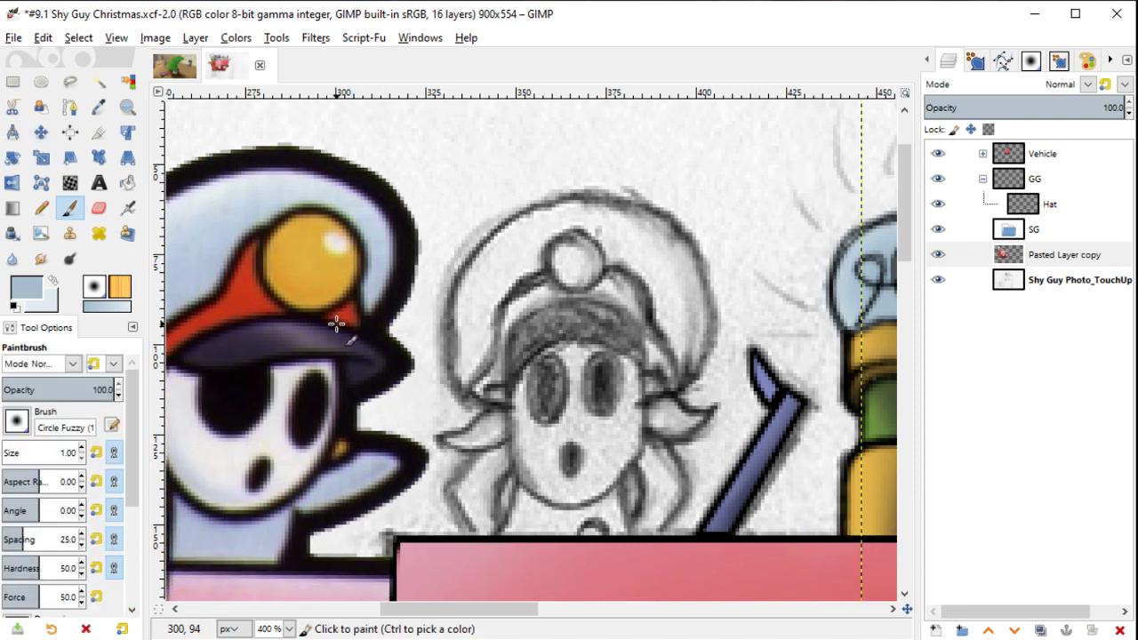
key("d")
key("bracketleft")
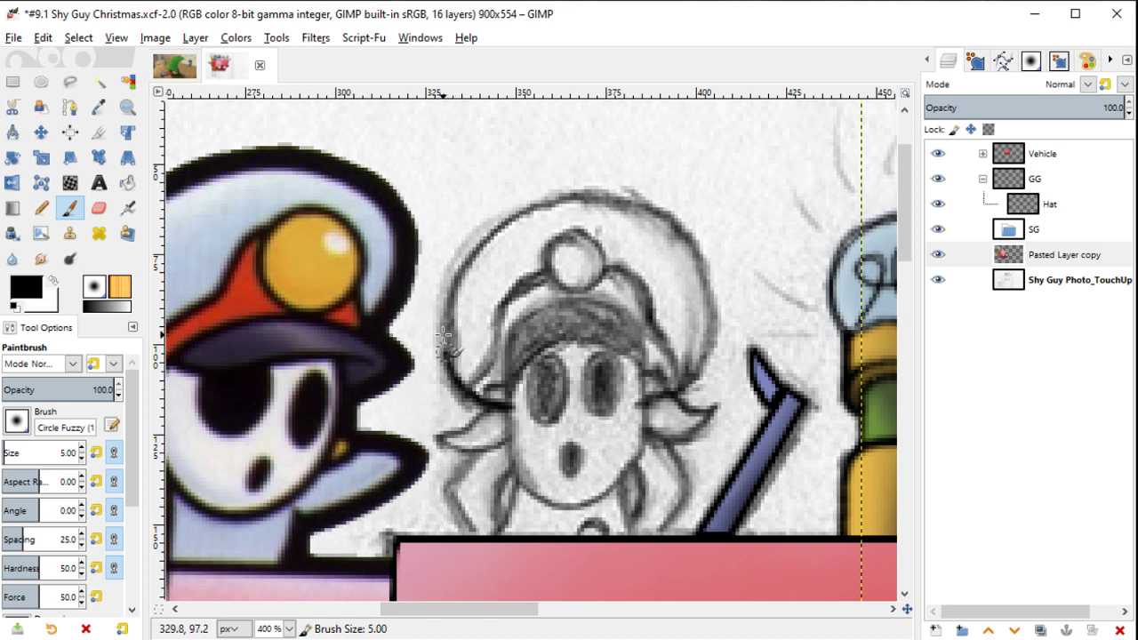
mouse_move(446, 304)
left_mouse_down()
mouse_move(522, 209)
mouse_move(594, 196)
mouse_move(658, 211)
mouse_move(700, 285)
mouse_move(711, 355)
left_mouse_up()
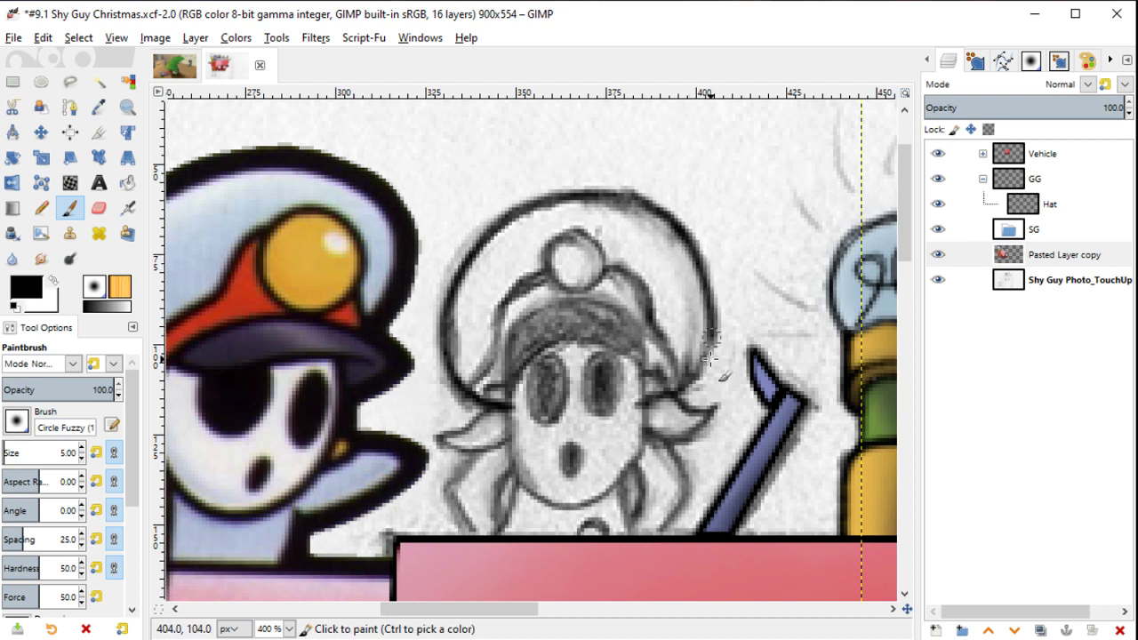
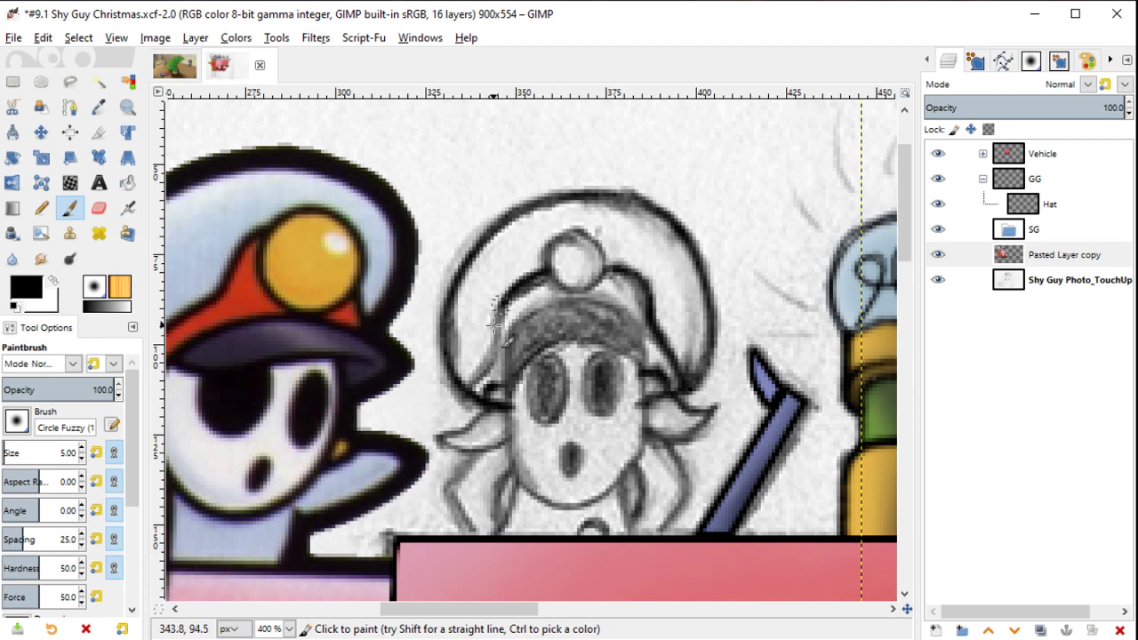
Step: Trace black size-5 strokes down the hat's left edge and up the face's left outline
left_click_drag(494, 324, 490, 363)
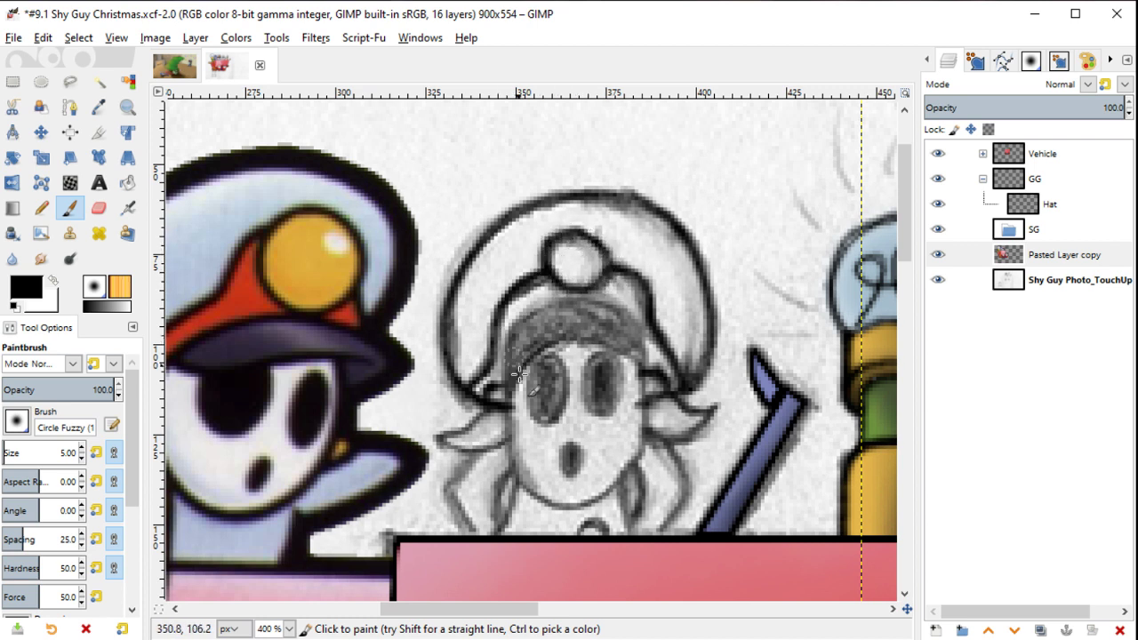
left_click_drag(511, 393, 511, 338)
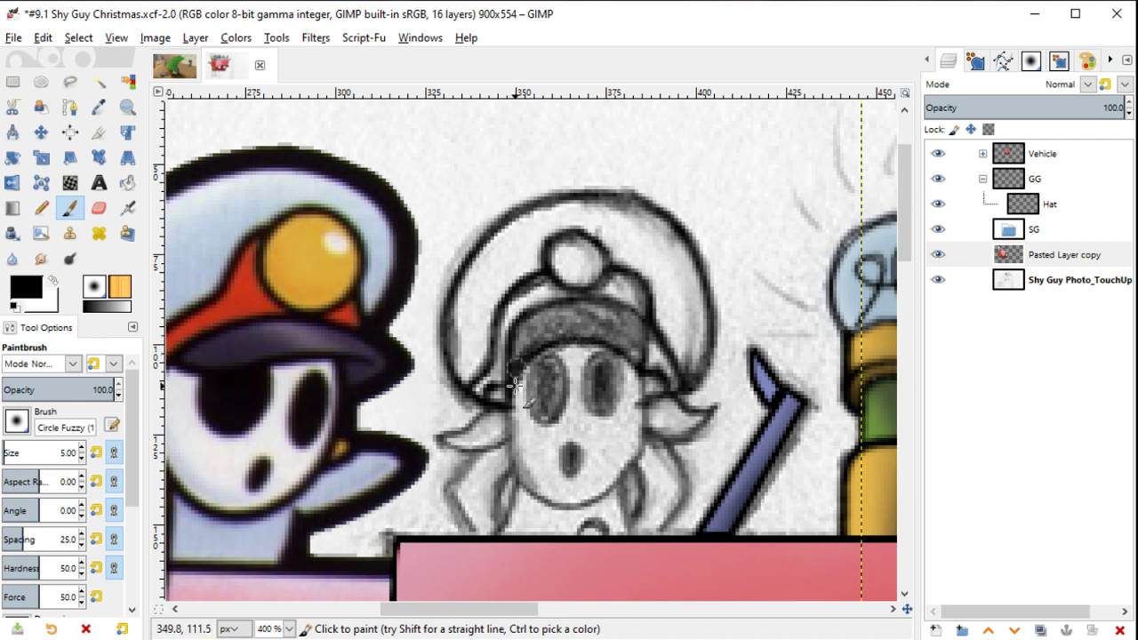
Step: Fuzzy-select the grey hat band and grow the selection by 1 px
key("4")
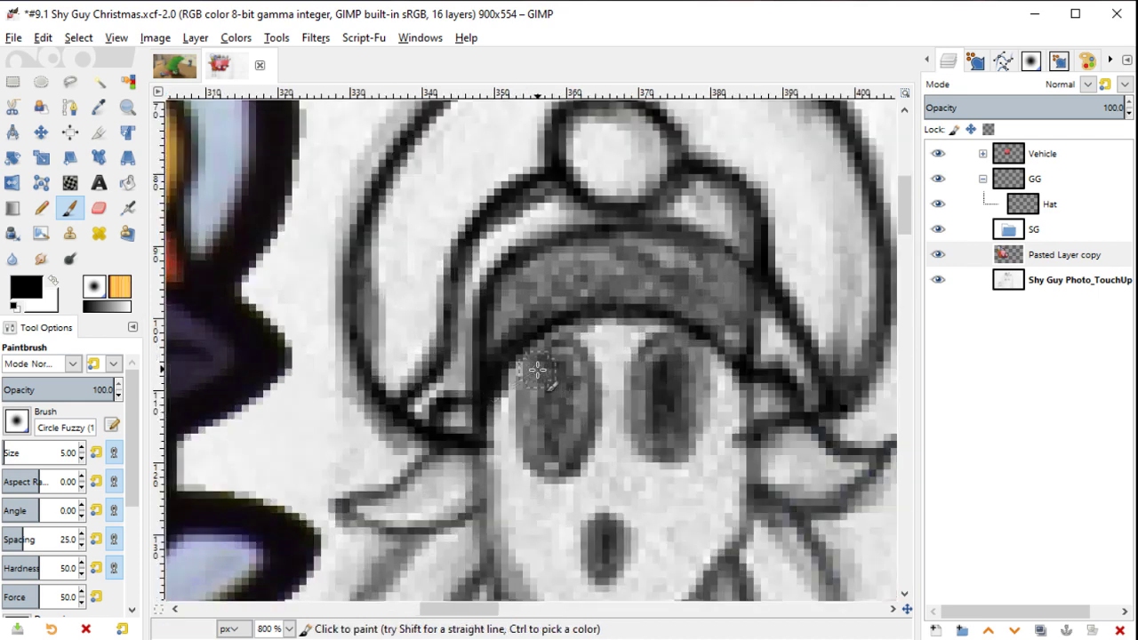
key("u")
left_click(583, 281)
right_click(583, 281)
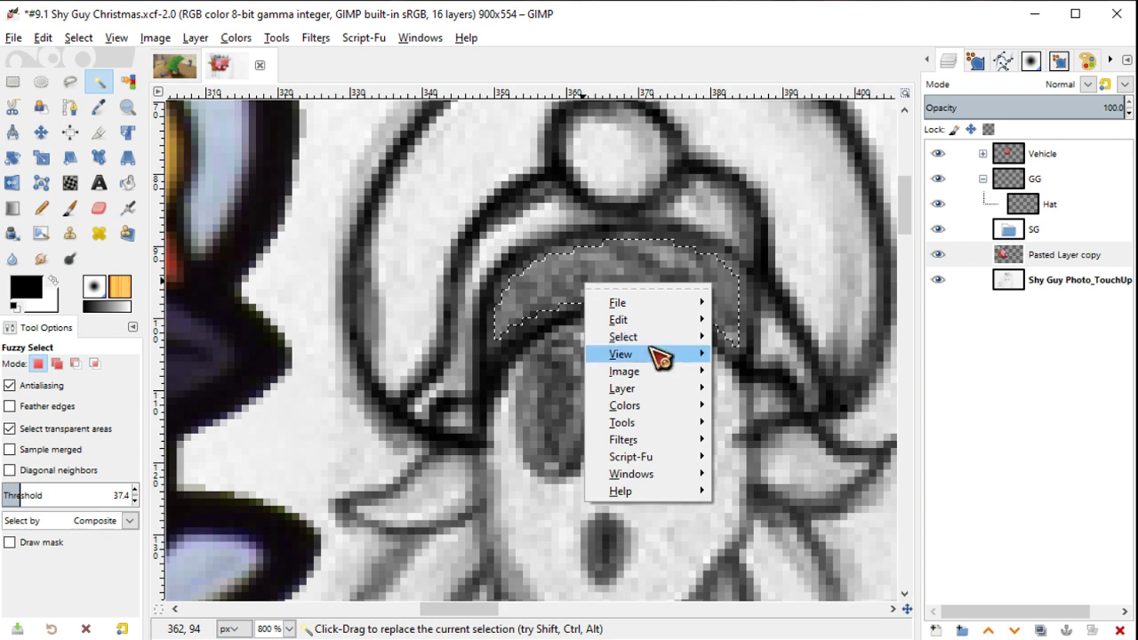
left_click(754, 539)
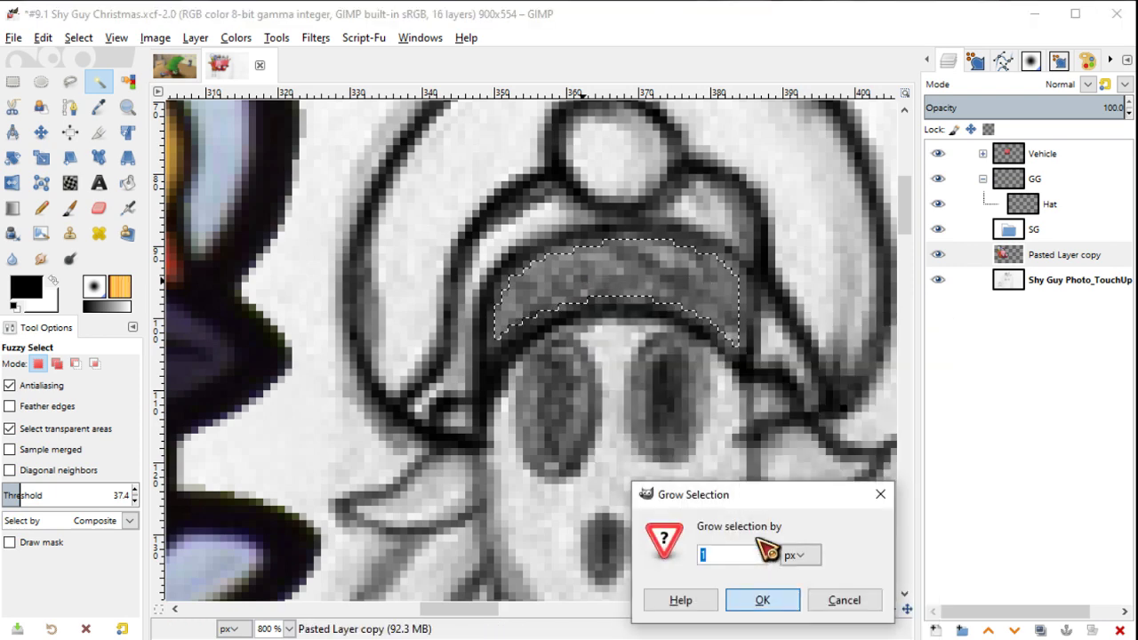
key("Return")
Step: Bucket-fill the hat band black, undoing and refilling until it is solid
key("shift+b")
left_click(648, 284)
key("ctrl+shift+a")
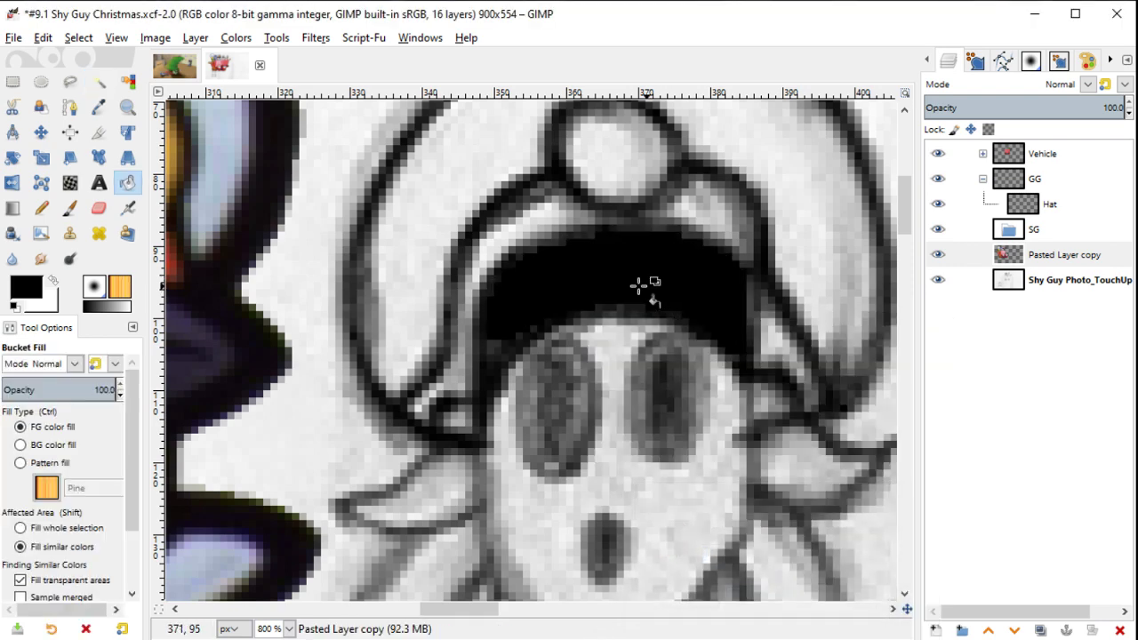
key("ctrl+z")
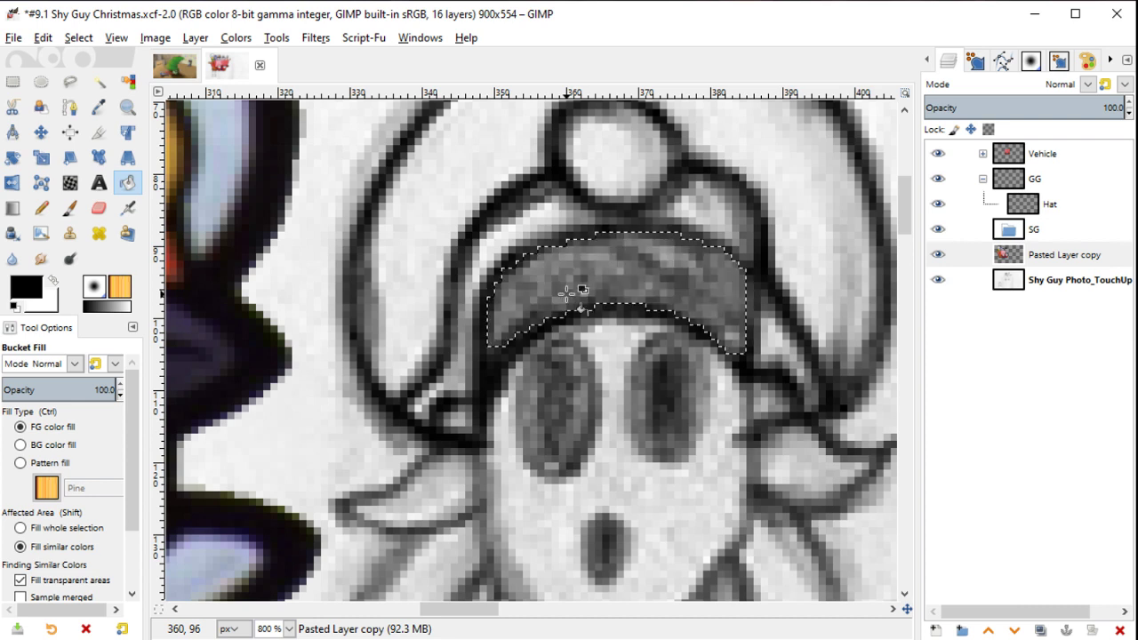
left_click(566, 292)
key("ctrl+z")
scroll(133, 533, "down", 3)
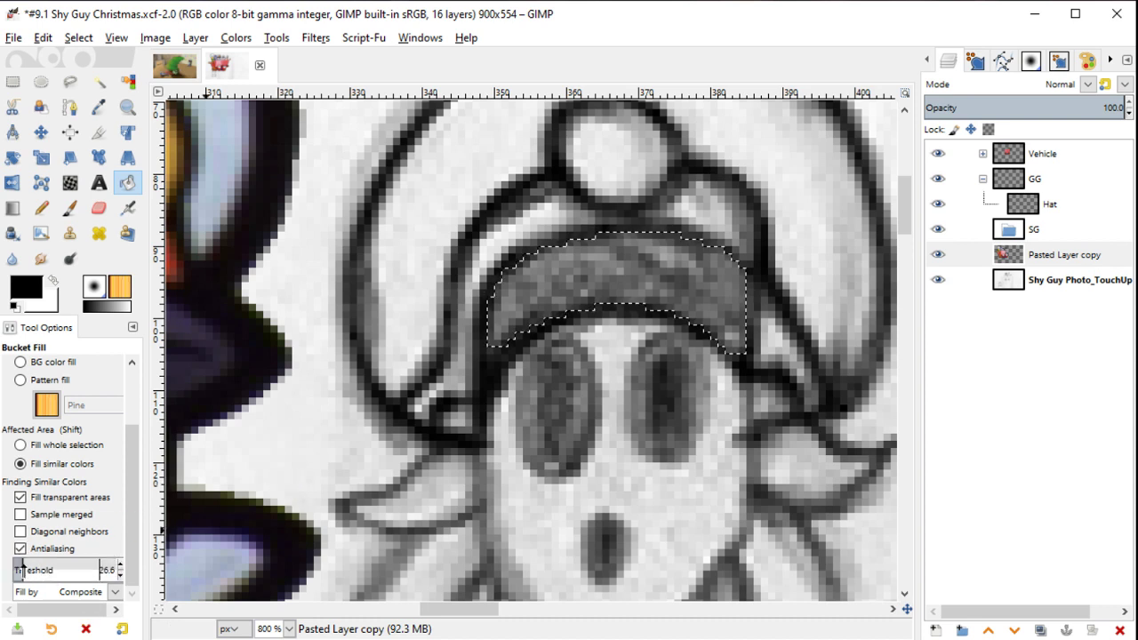
left_click(548, 291)
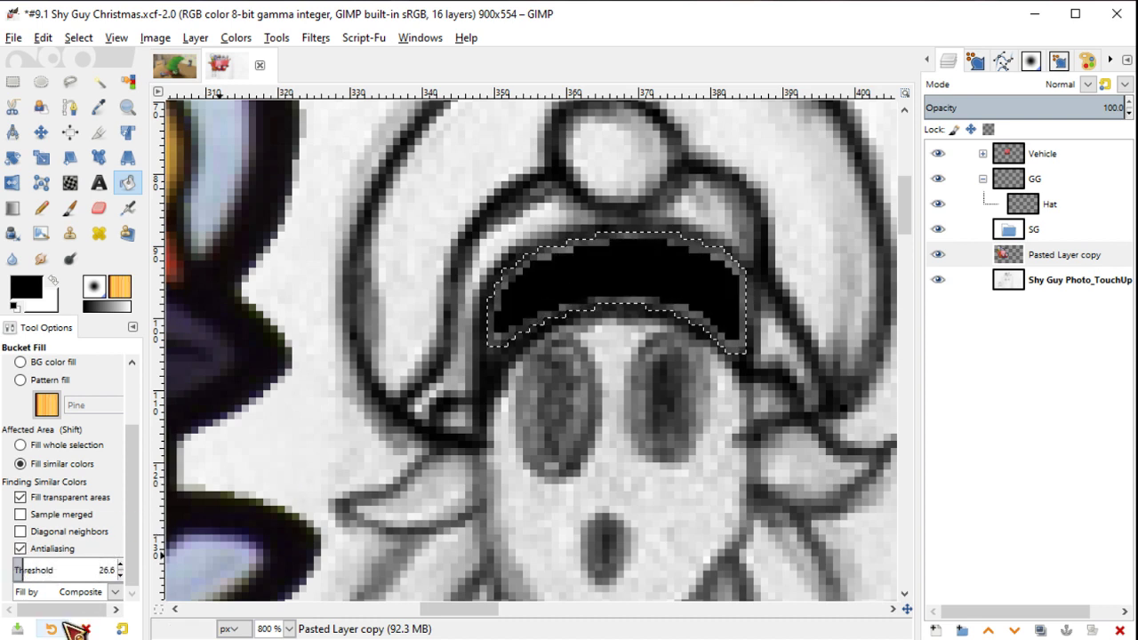
key("ctrl+z")
left_click(561, 268)
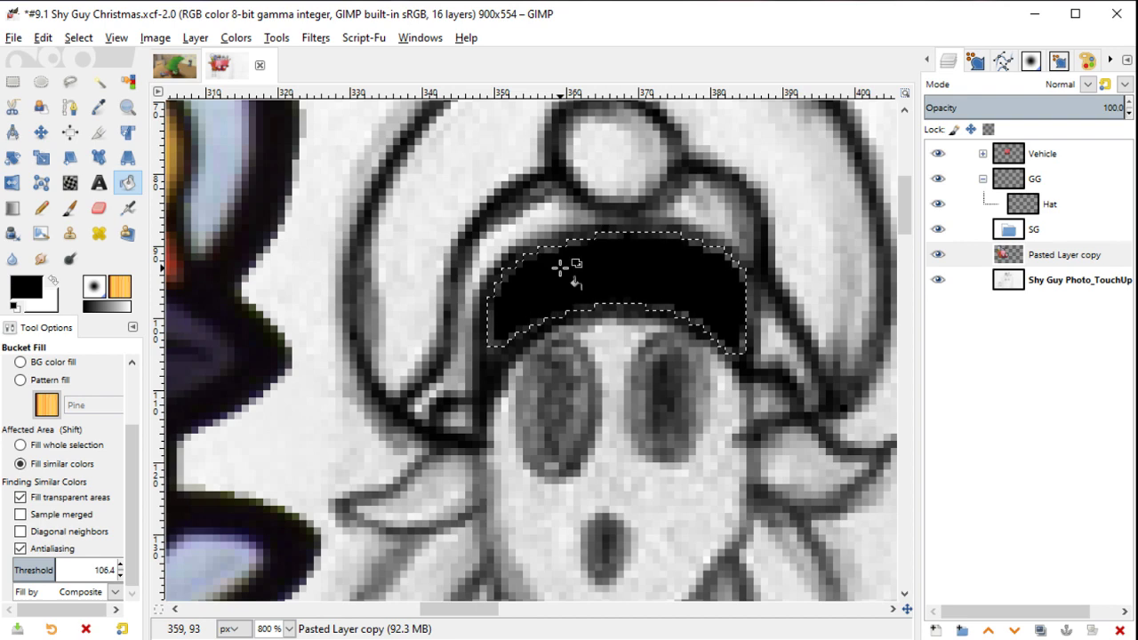
key("p")
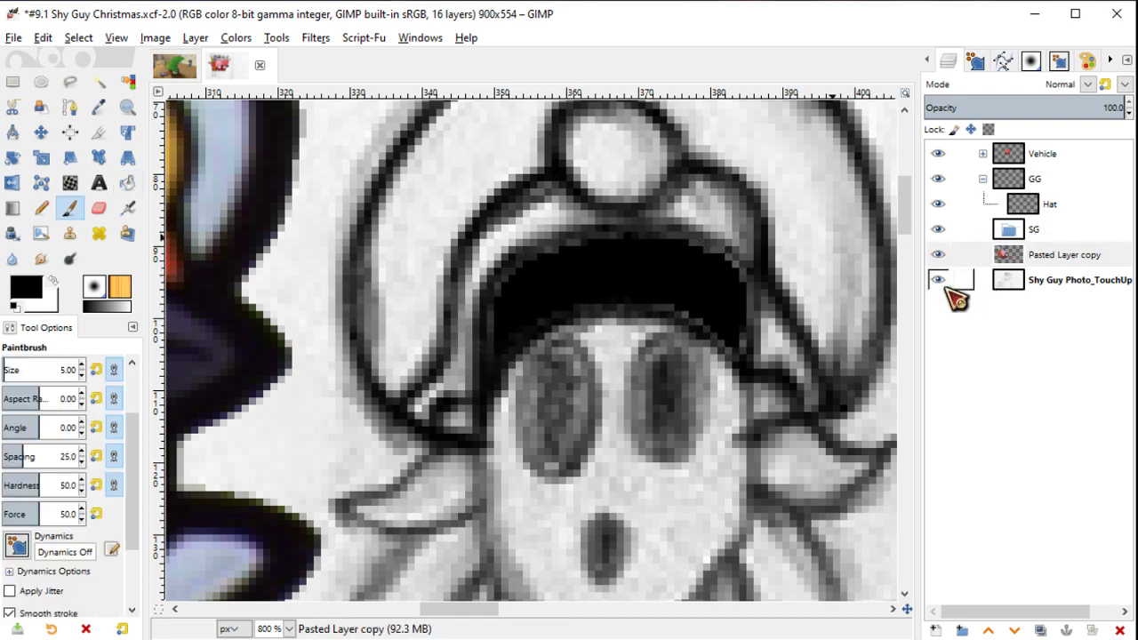
Step: Brush the right end of the hat band solid black on Pasted Layer copy, toggling layers to compare
left_click(965, 258)
scroll(742, 280, "up", 1)
mouse_move(741, 275)
left_mouse_down()
mouse_move(590, 213)
mouse_move(444, 251)
mouse_move(402, 329)
mouse_move(388, 401)
mouse_move(412, 274)
mouse_move(630, 254)
mouse_move(656, 229)
mouse_move(706, 257)
mouse_move(739, 383)
mouse_move(706, 338)
mouse_move(681, 348)
mouse_move(564, 302)
mouse_move(489, 314)
mouse_move(432, 355)
mouse_move(595, 307)
mouse_move(706, 361)
mouse_move(739, 393)
left_mouse_up()
key("space")
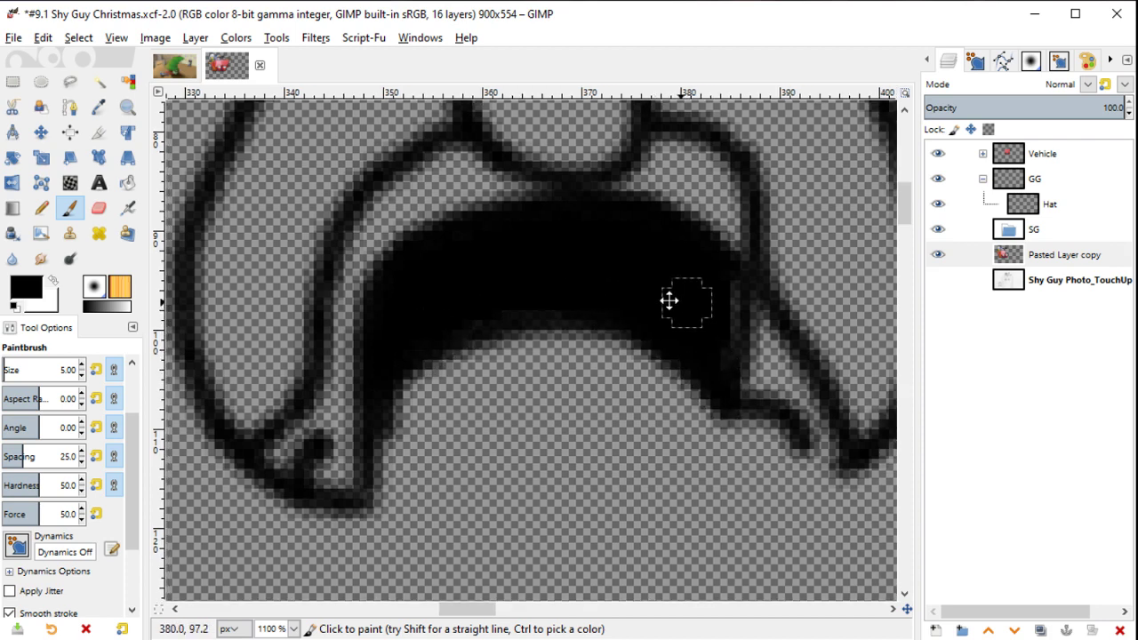
left_click(939, 279)
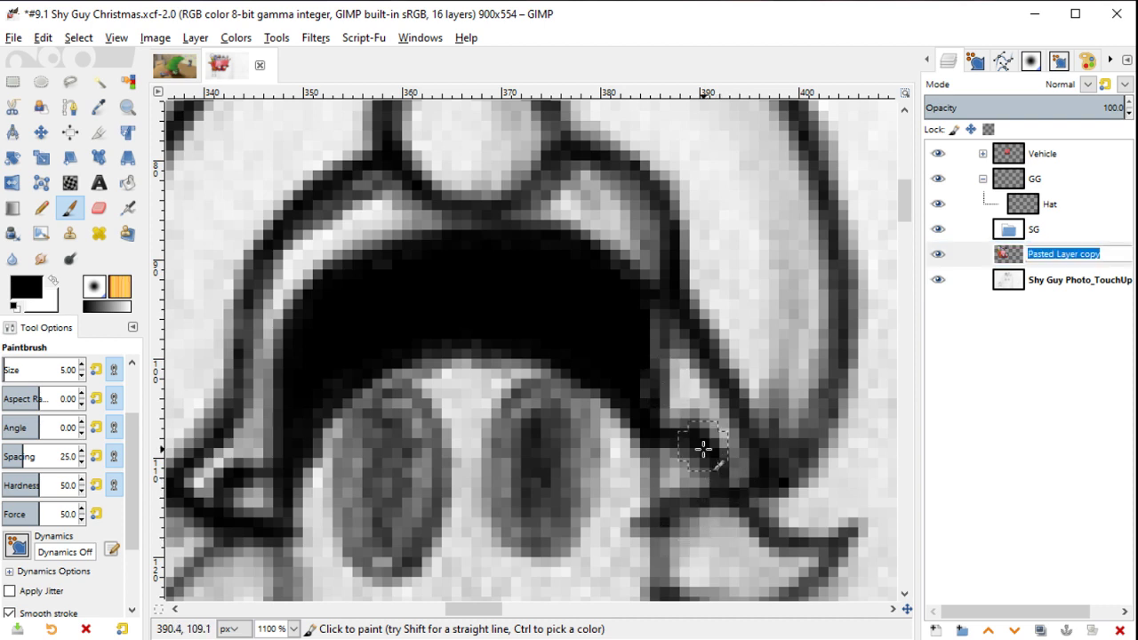
left_click(939, 254)
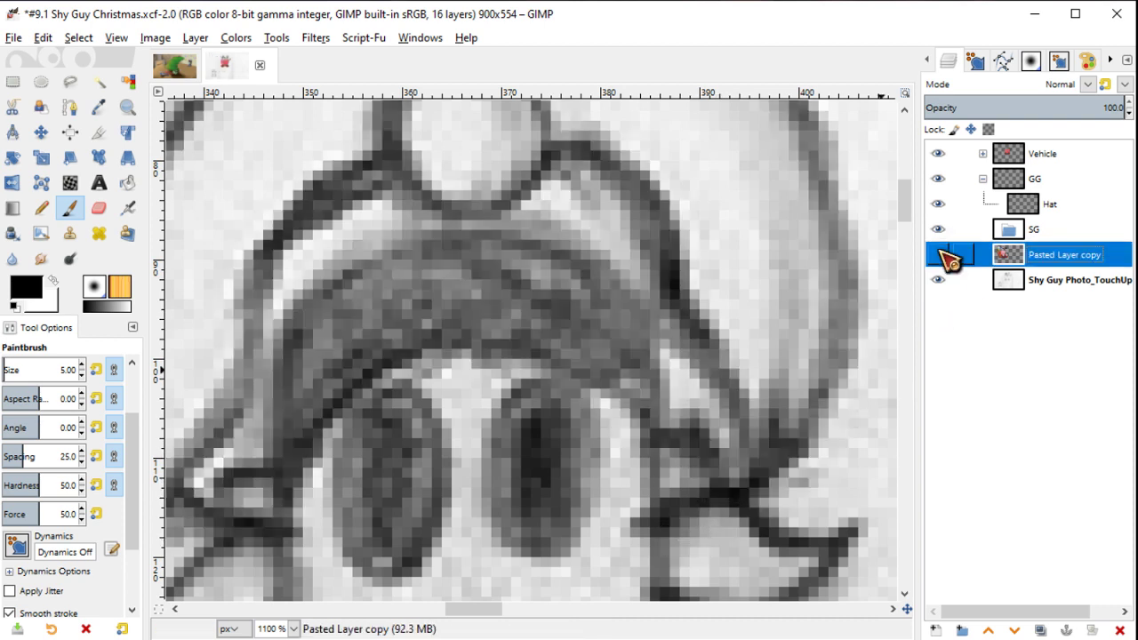
left_click(939, 254)
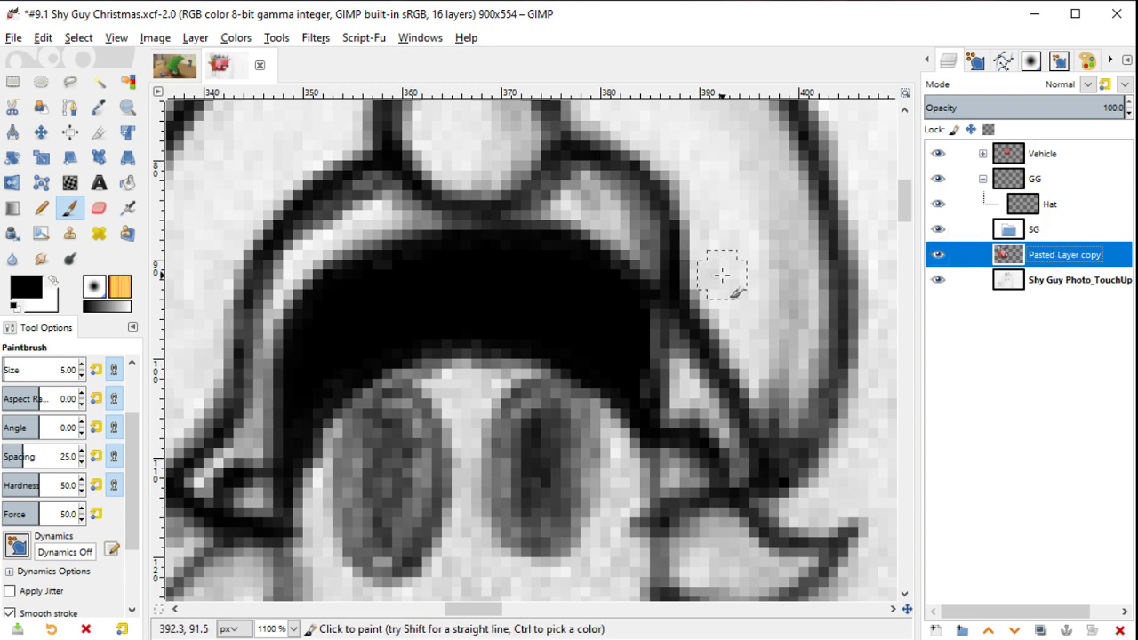
scroll(722, 272, "down", 3)
Step: Cut a rectangle around the hat and paste and anchor it onto the Hat layer
key("r")
left_click_drag(814, 133, 486, 391)
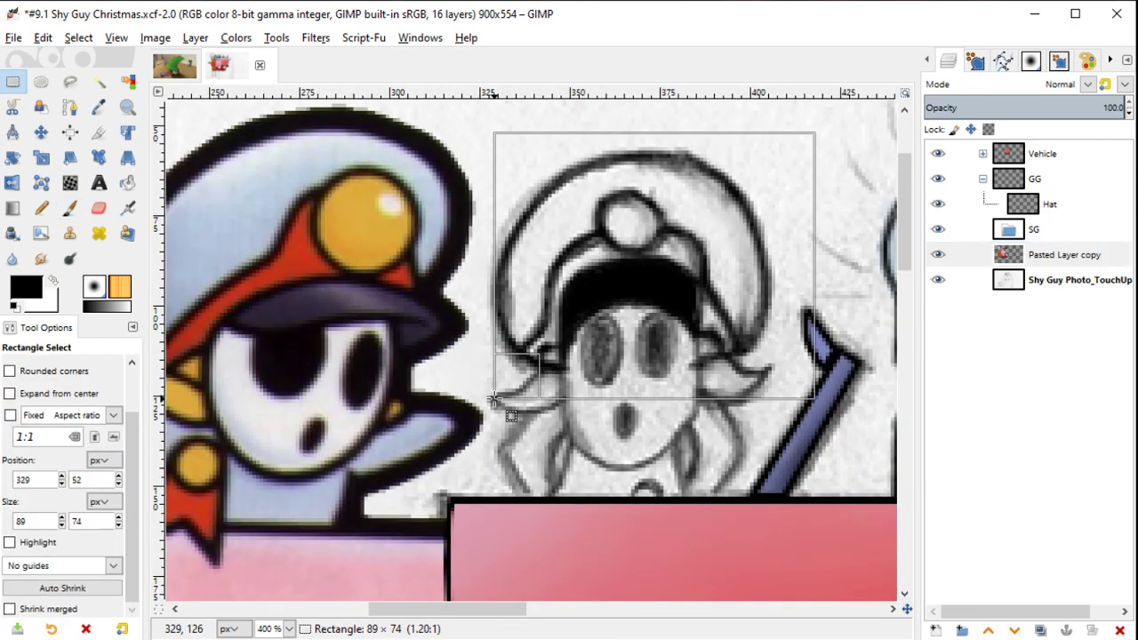
key("ctrl+x")
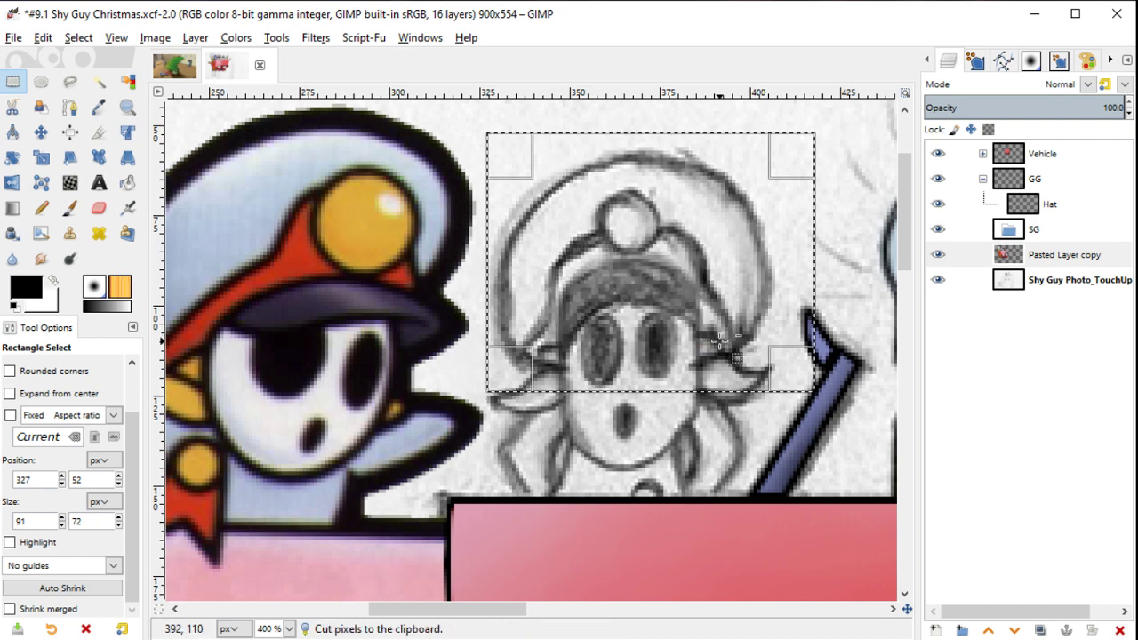
left_click(1049, 204)
key("ctrl+v")
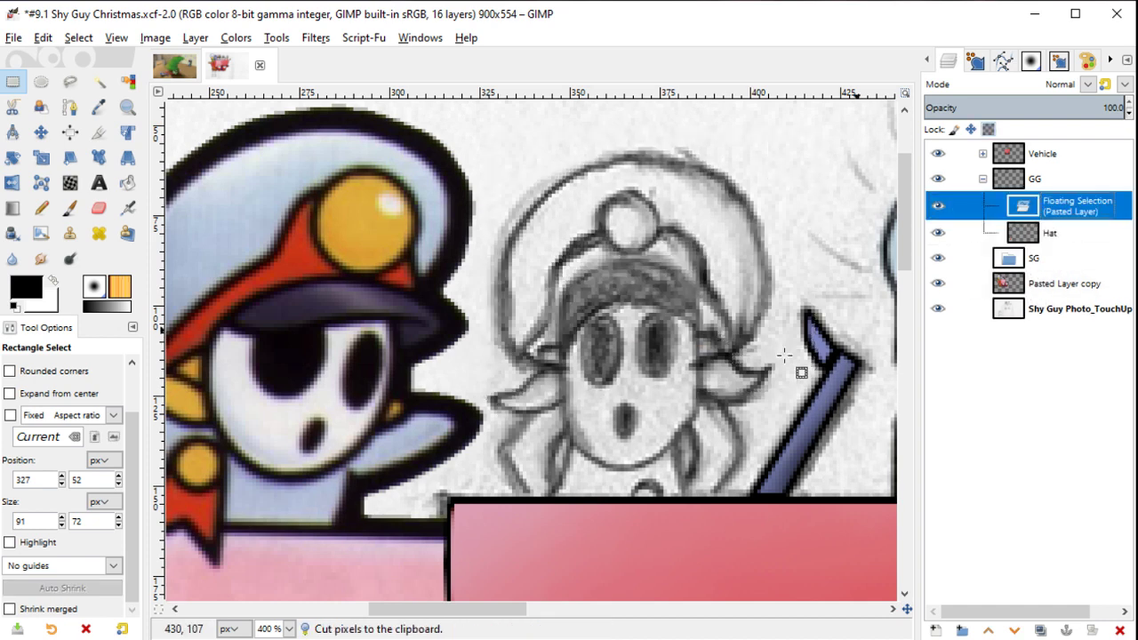
key("ctrl+h")
scroll(784, 356, "up", 2, "ctrl")
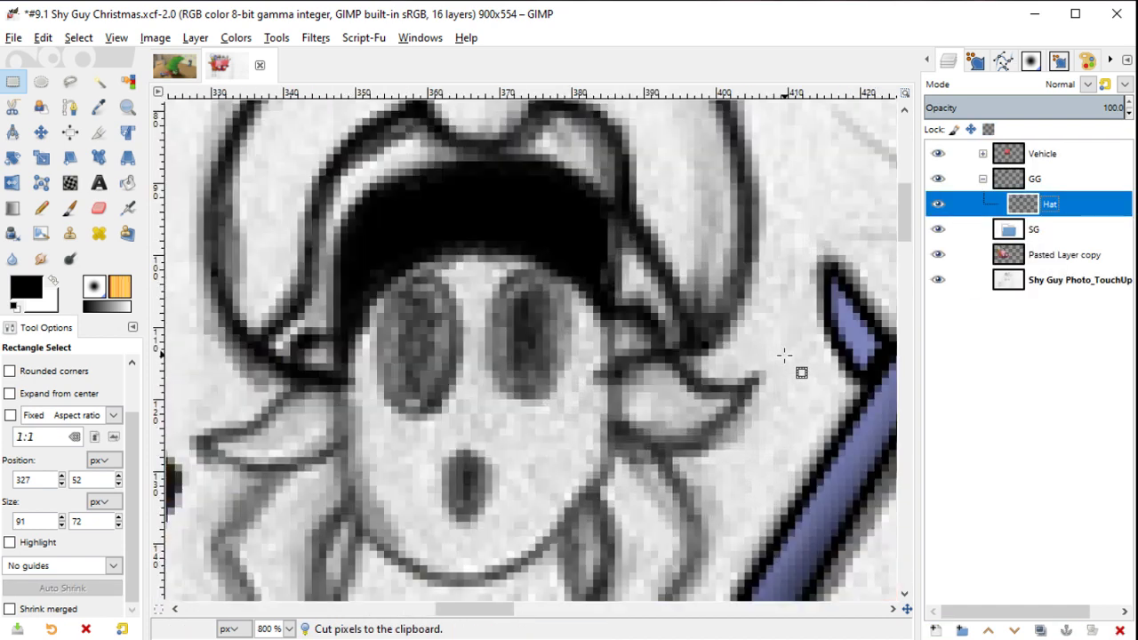
key("p")
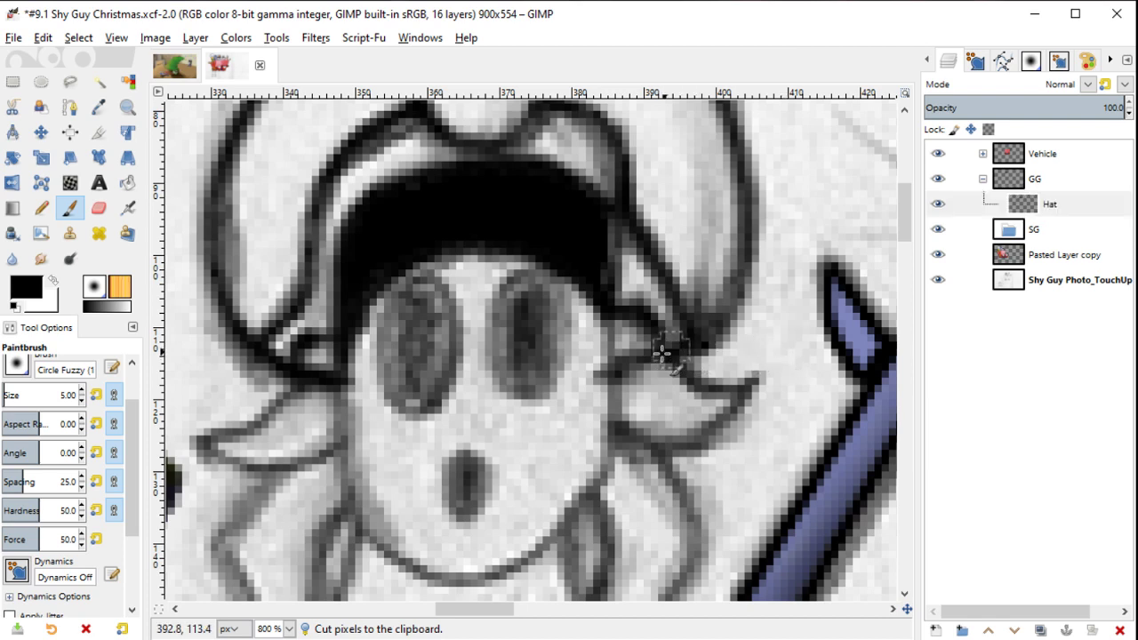
Step: Ink the face outline, left arm line, right eye outline and mouth in black
left_click_drag(613, 405, 756, 380)
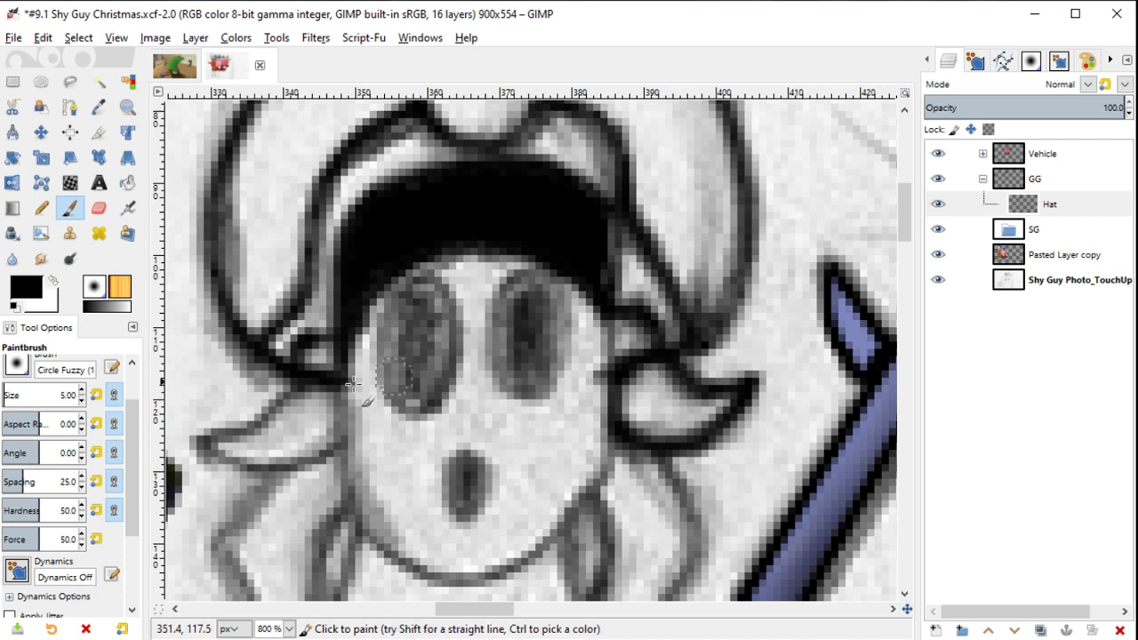
left_click_drag(353, 384, 409, 376)
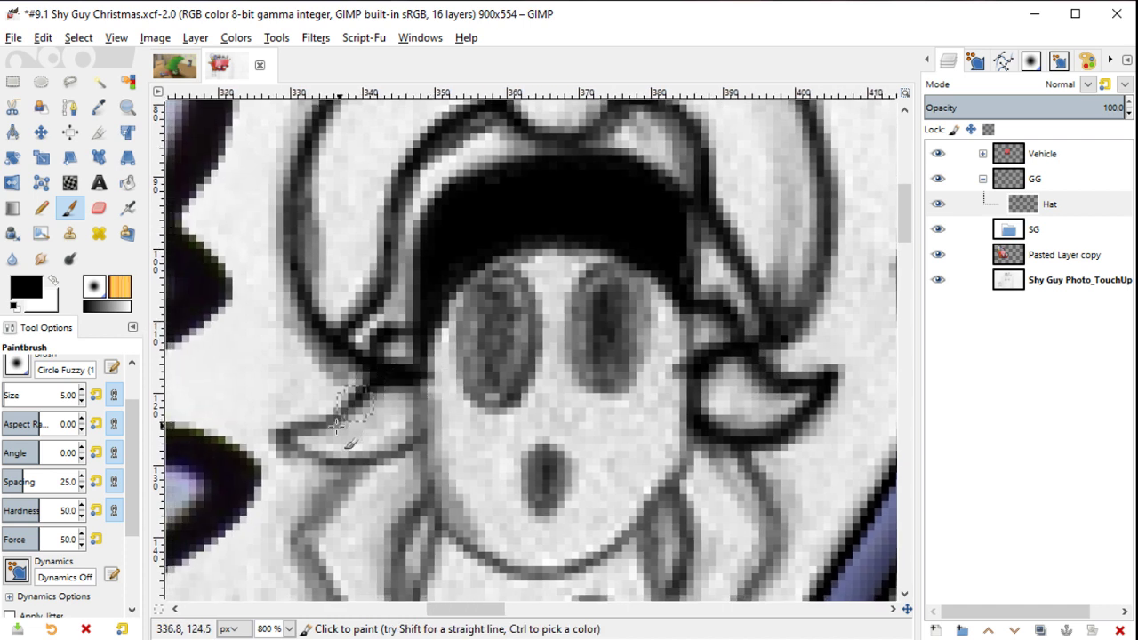
mouse_move(338, 425)
left_mouse_down()
mouse_move(380, 459)
mouse_move(428, 417)
left_mouse_up()
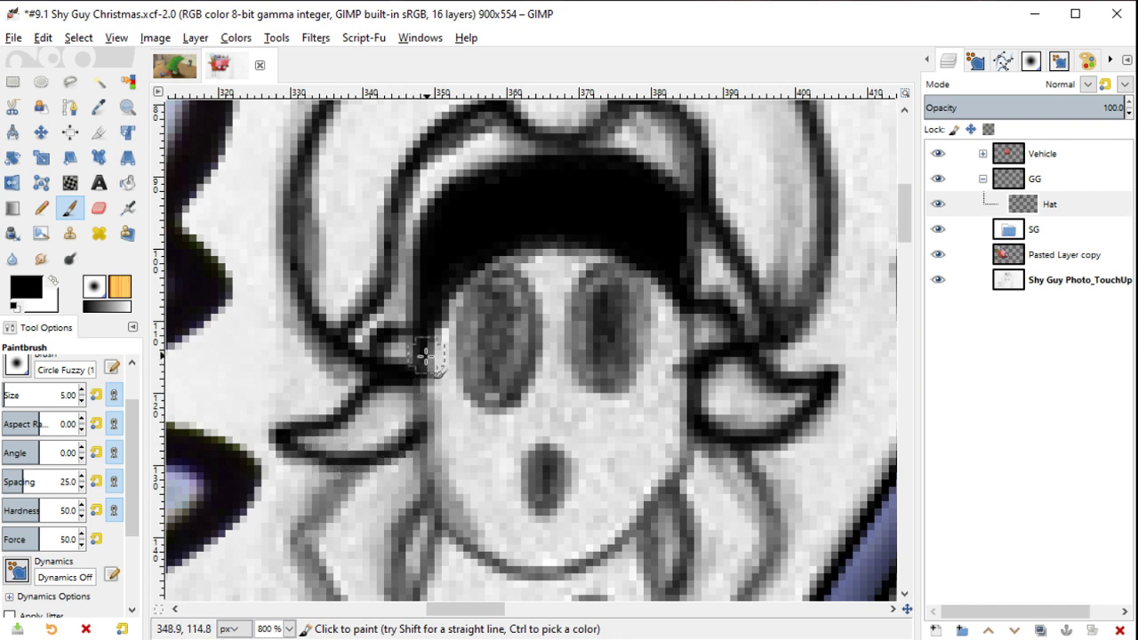
mouse_move(424, 356)
left_mouse_down()
mouse_move(425, 482)
mouse_move(475, 556)
mouse_move(538, 564)
mouse_move(613, 534)
mouse_move(680, 444)
mouse_move(684, 291)
left_mouse_up()
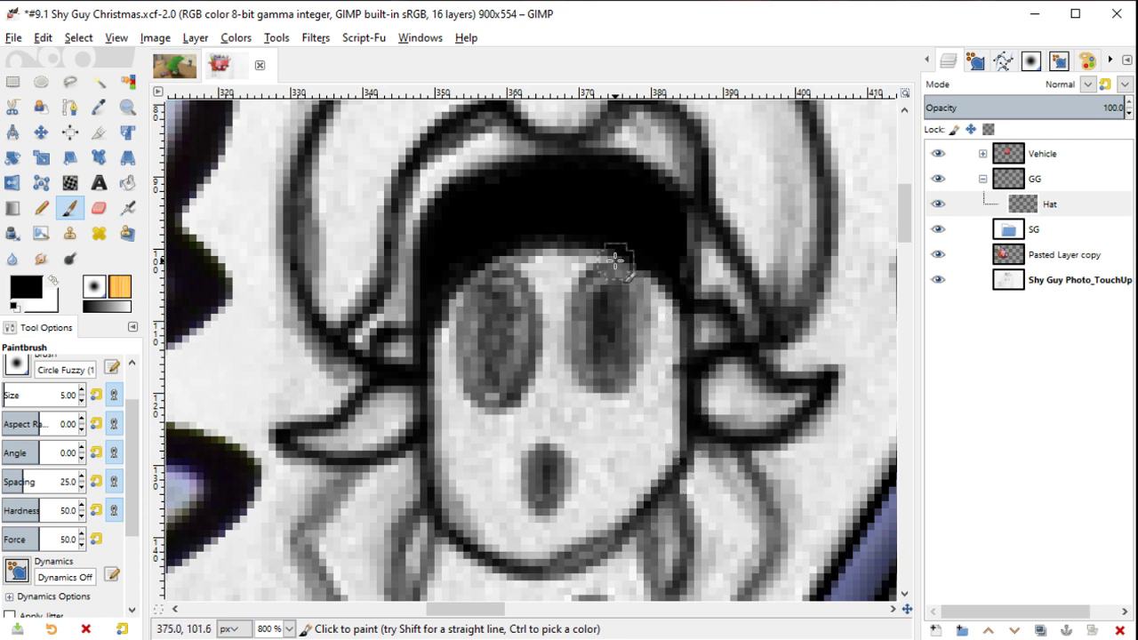
mouse_move(616, 260)
left_mouse_down()
mouse_move(576, 285)
mouse_move(566, 343)
mouse_move(608, 398)
mouse_move(649, 341)
mouse_move(627, 256)
mouse_move(592, 254)
mouse_move(539, 295)
mouse_move(518, 399)
mouse_move(478, 404)
mouse_move(450, 336)
mouse_move(512, 258)
left_mouse_up()
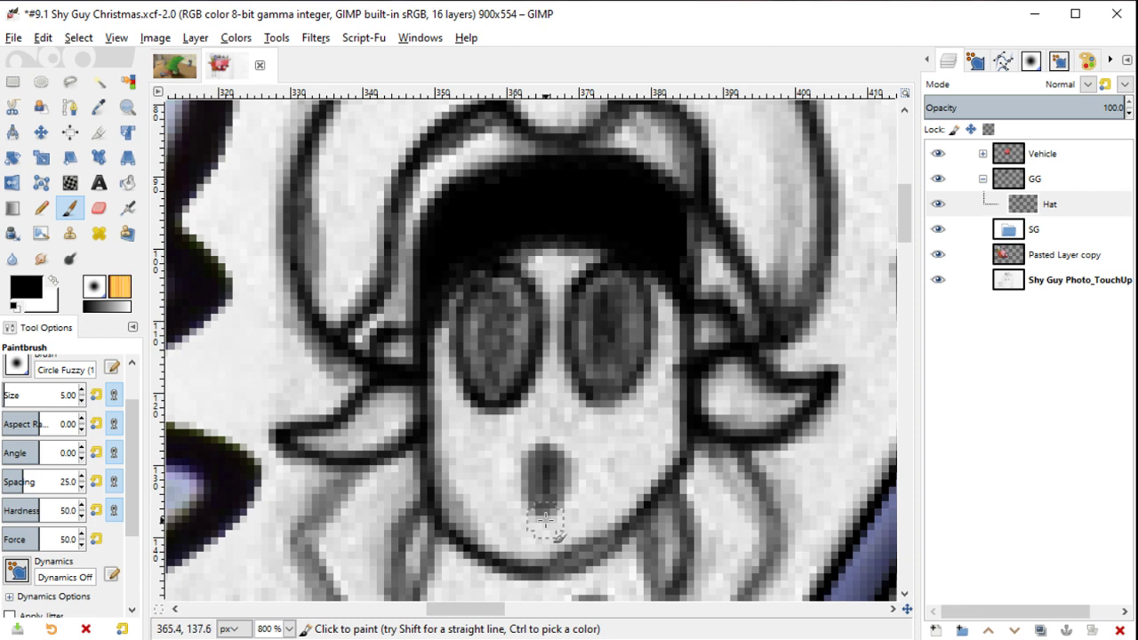
mouse_move(549, 457)
left_mouse_down()
mouse_move(531, 460)
mouse_move(524, 493)
mouse_move(551, 520)
mouse_move(553, 452)
mouse_move(529, 467)
mouse_move(533, 503)
mouse_move(556, 478)
mouse_move(537, 462)
mouse_move(548, 498)
left_mouse_up()
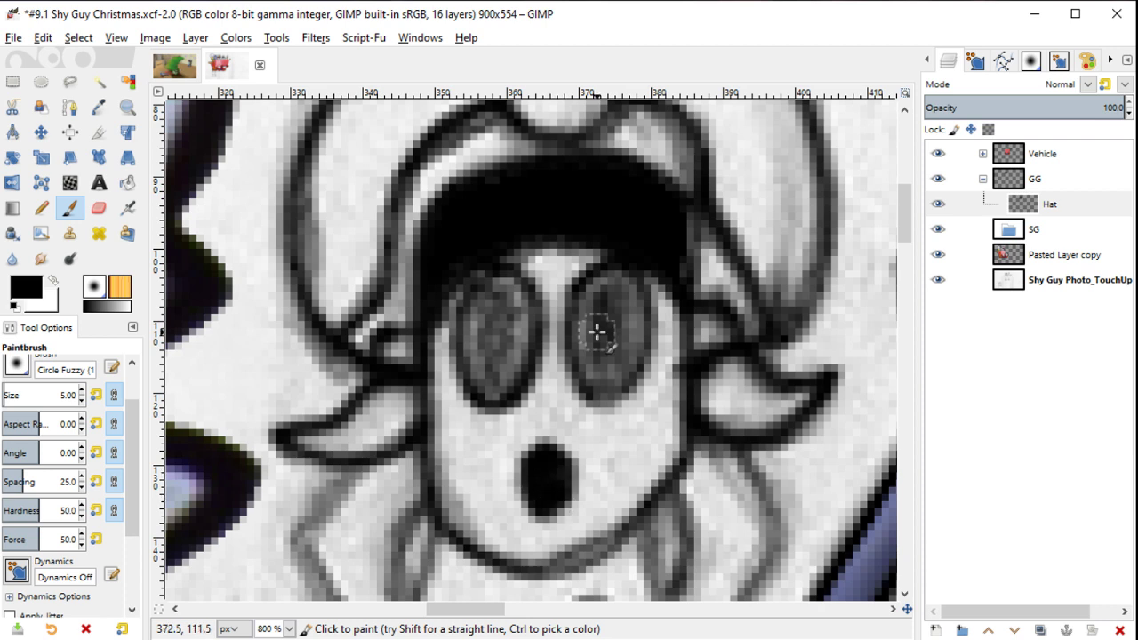
Step: Fill both eyes solid black, hiding the photo layer to check the inking
mouse_move(606, 402)
left_mouse_down()
mouse_move(590, 394)
mouse_move(631, 414)
mouse_move(630, 285)
mouse_move(591, 292)
mouse_move(590, 356)
mouse_move(638, 341)
mouse_move(617, 288)
mouse_move(617, 343)
mouse_move(579, 472)
mouse_move(508, 376)
mouse_move(513, 302)
mouse_move(571, 229)
mouse_move(579, 396)
mouse_move(533, 340)
mouse_move(602, 351)
mouse_move(546, 407)
mouse_move(614, 348)
mouse_move(587, 305)
mouse_move(565, 440)
left_mouse_up()
left_click(938, 279)
scroll(646, 318, "up", 2)
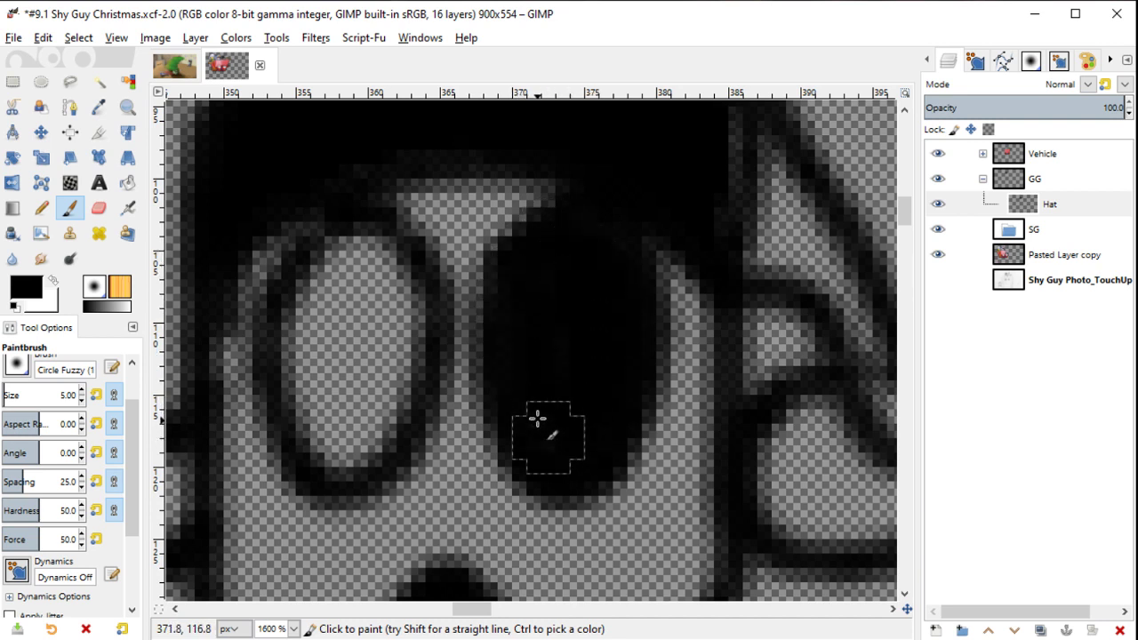
scroll(534, 373, "left", 3)
mouse_move(521, 220)
left_mouse_down()
mouse_move(467, 259)
mouse_move(450, 311)
mouse_move(508, 459)
mouse_move(542, 434)
mouse_move(559, 310)
mouse_move(538, 253)
mouse_move(444, 362)
mouse_move(472, 444)
mouse_move(560, 388)
mouse_move(567, 236)
mouse_move(519, 243)
mouse_move(529, 446)
mouse_move(549, 243)
mouse_move(504, 414)
mouse_move(541, 323)
mouse_move(520, 239)
left_mouse_up()
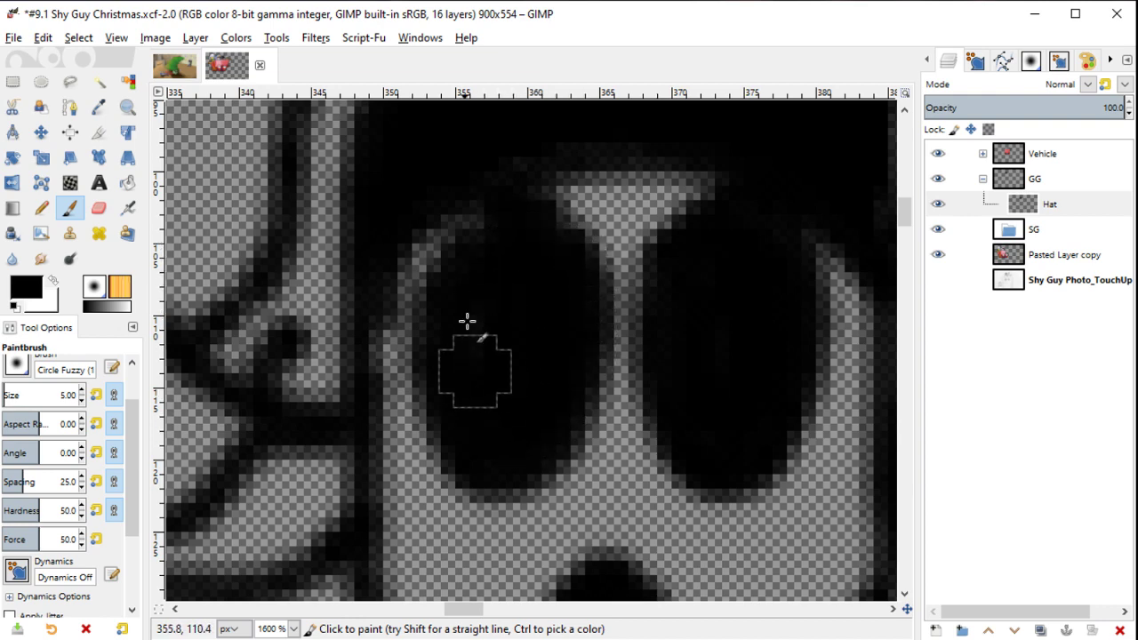
scroll(539, 243, "down", 3)
scroll(541, 146, "down", 1)
scroll(541, 147, "down", 2)
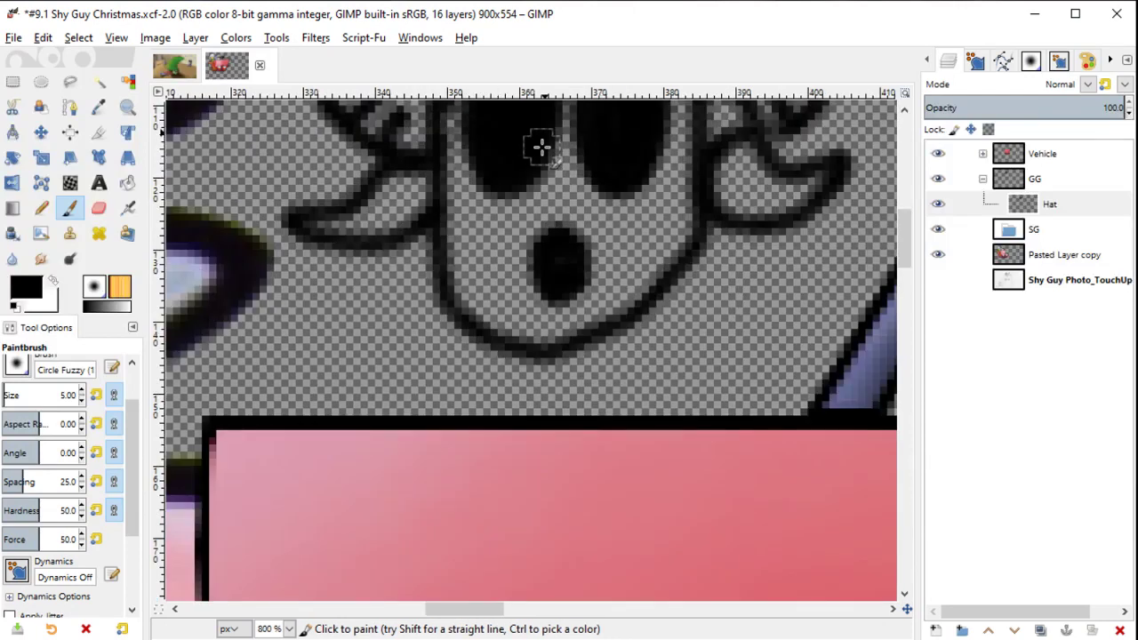
scroll(513, 351, "up", 1)
Step: Ink the right leg and lower face lines down to the pink band, undoing one stray stroke
left_click(939, 280)
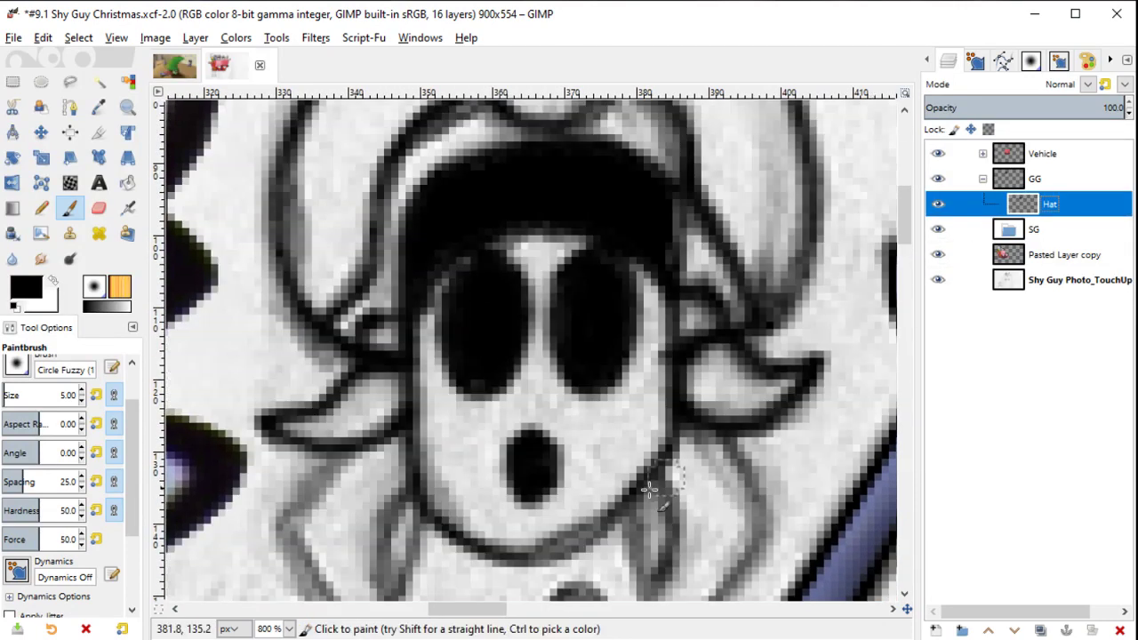
scroll(771, 449, "down", 2)
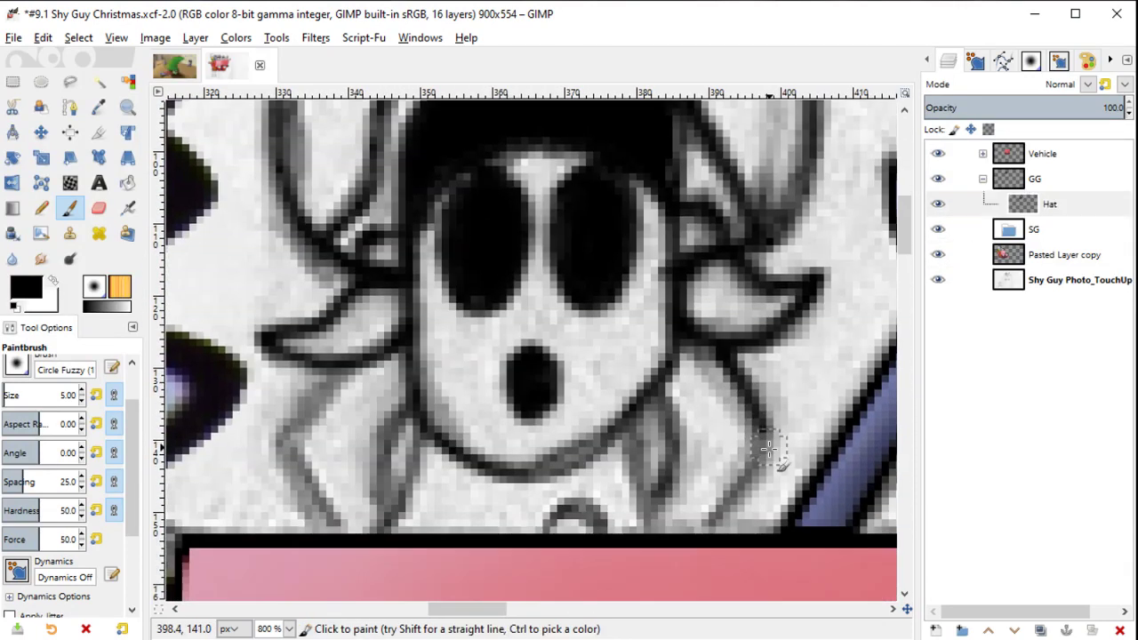
mouse_move(762, 431)
left_mouse_down()
mouse_move(652, 531)
mouse_move(640, 492)
left_mouse_up()
mouse_move(626, 428)
left_mouse_down()
mouse_move(663, 467)
mouse_move(654, 529)
left_mouse_up()
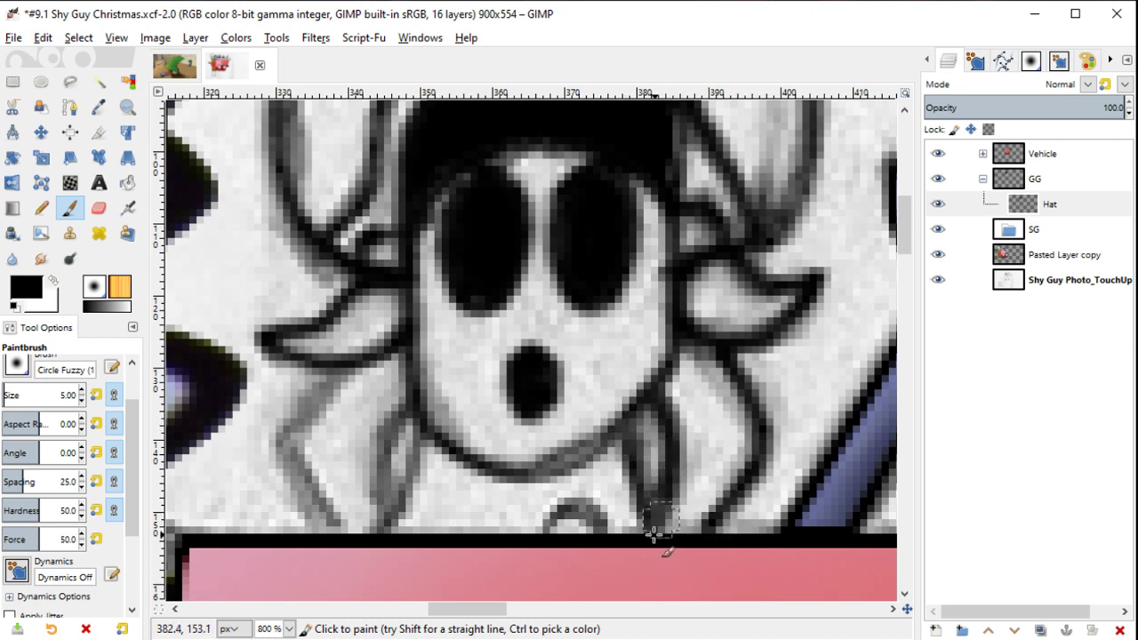
key("ctrl+z")
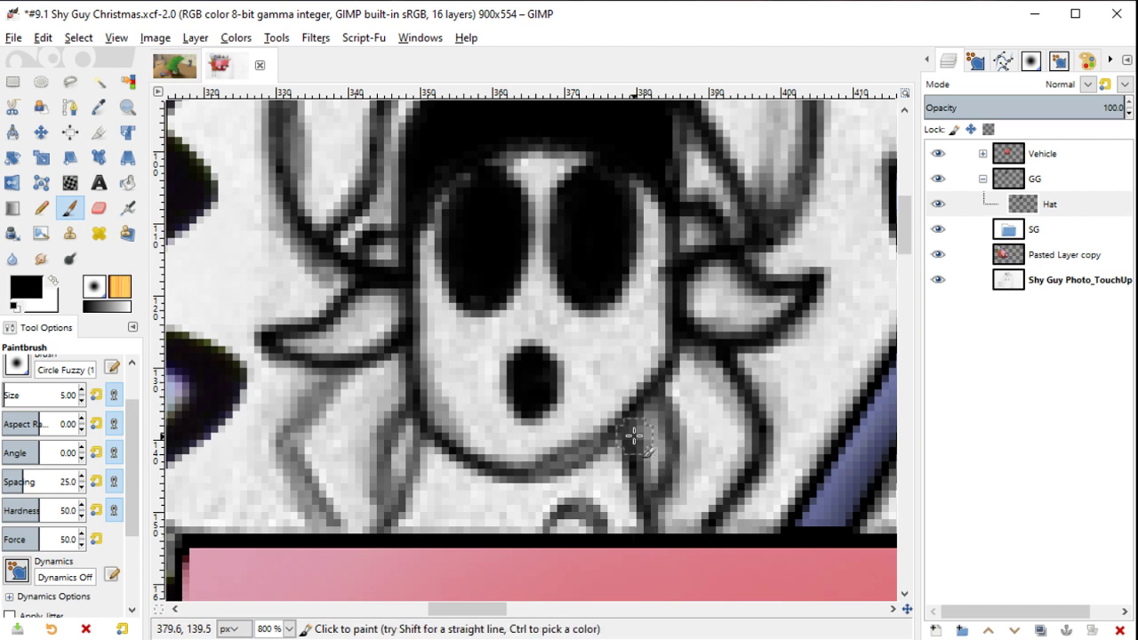
mouse_move(655, 455)
left_mouse_down()
mouse_move(666, 471)
mouse_move(648, 521)
mouse_move(666, 471)
mouse_move(629, 433)
left_mouse_up()
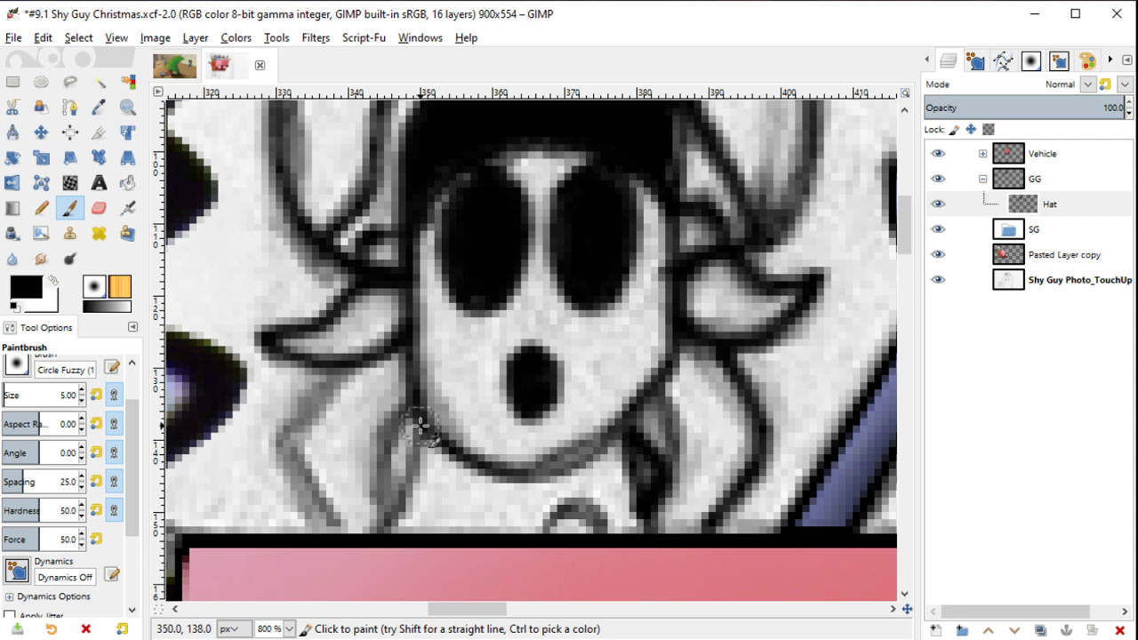
mouse_move(420, 425)
left_mouse_down()
mouse_move(381, 479)
mouse_move(396, 517)
left_mouse_up()
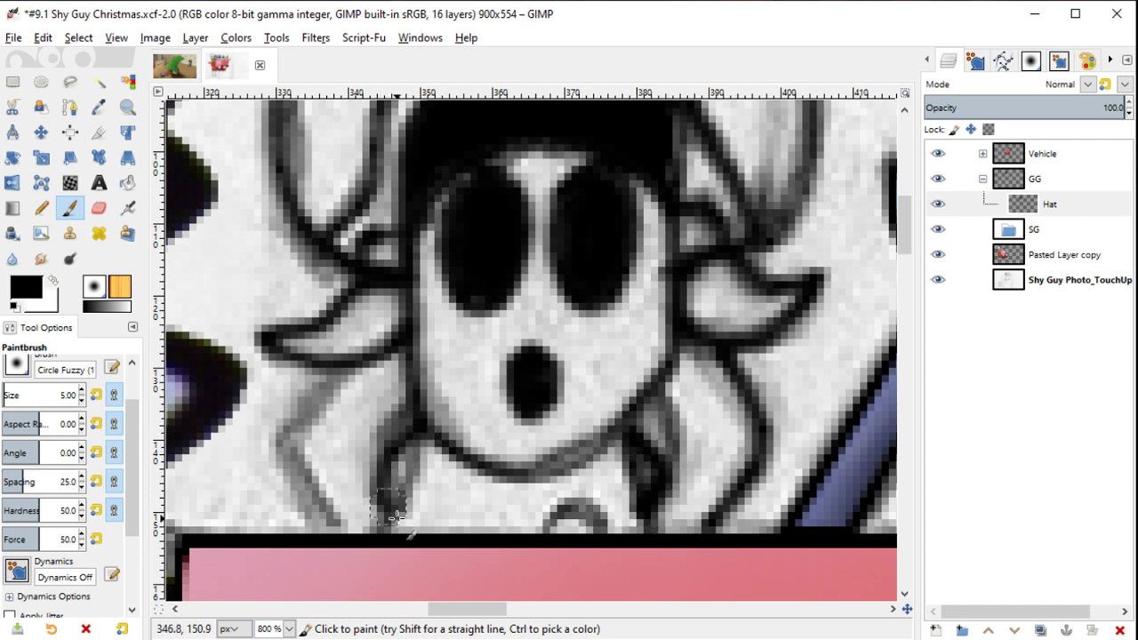
mouse_move(337, 538)
left_mouse_down()
mouse_move(289, 458)
mouse_move(289, 391)
mouse_move(341, 364)
left_mouse_up()
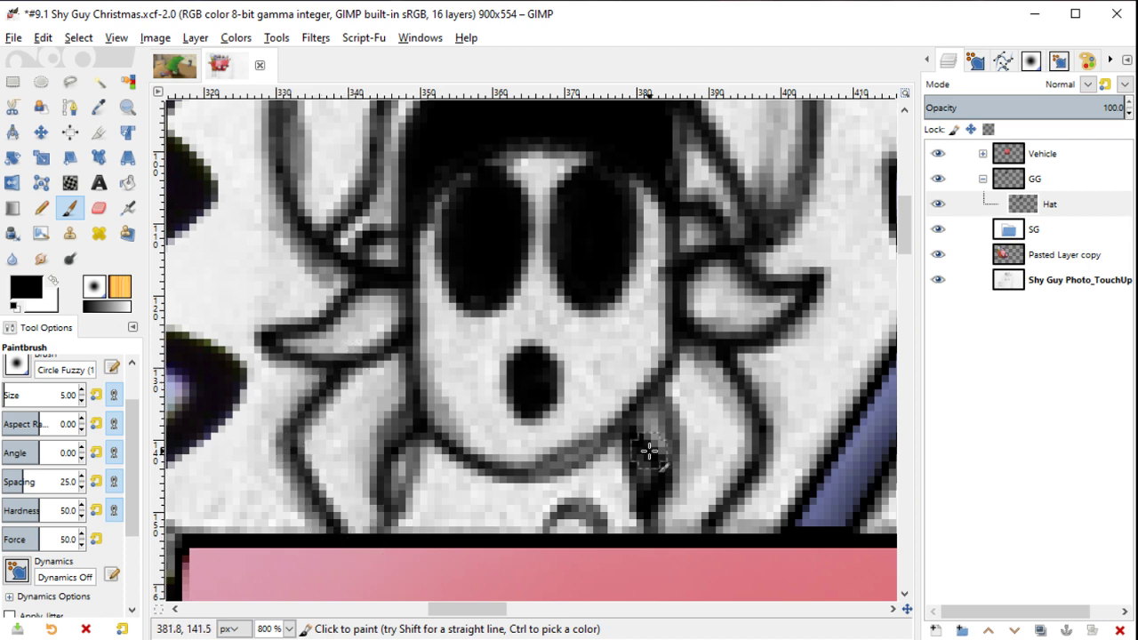
scroll(676, 492, "down", 1, "ctrl")
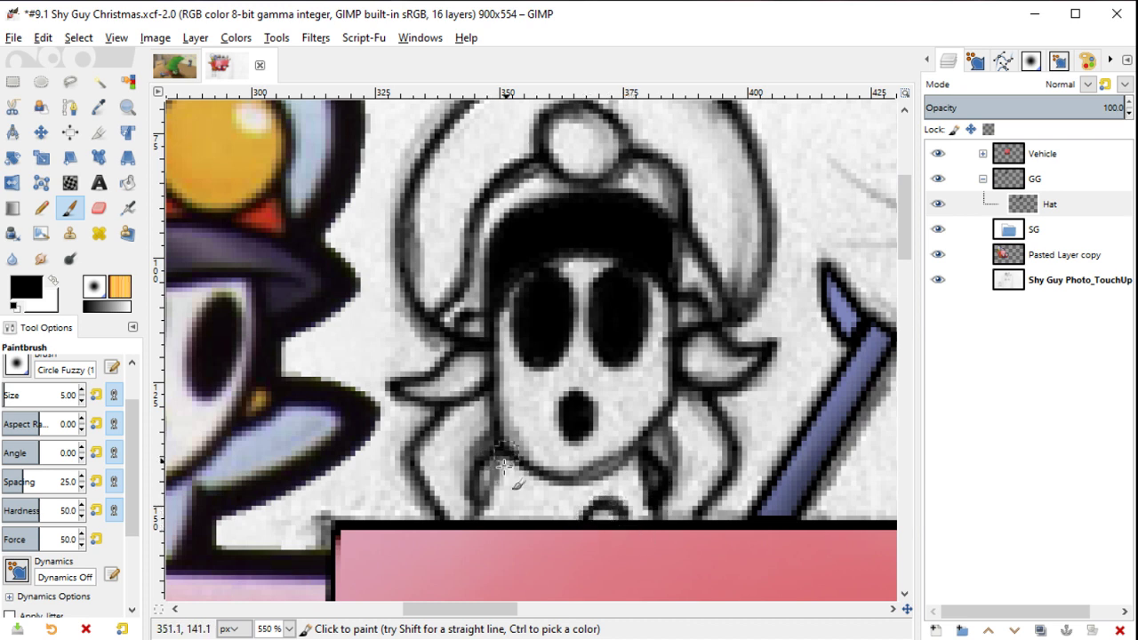
Step: Ink the lower-left neck line, toggling the photo layer repeatedly to check the linework
left_click_drag(503, 464, 478, 514)
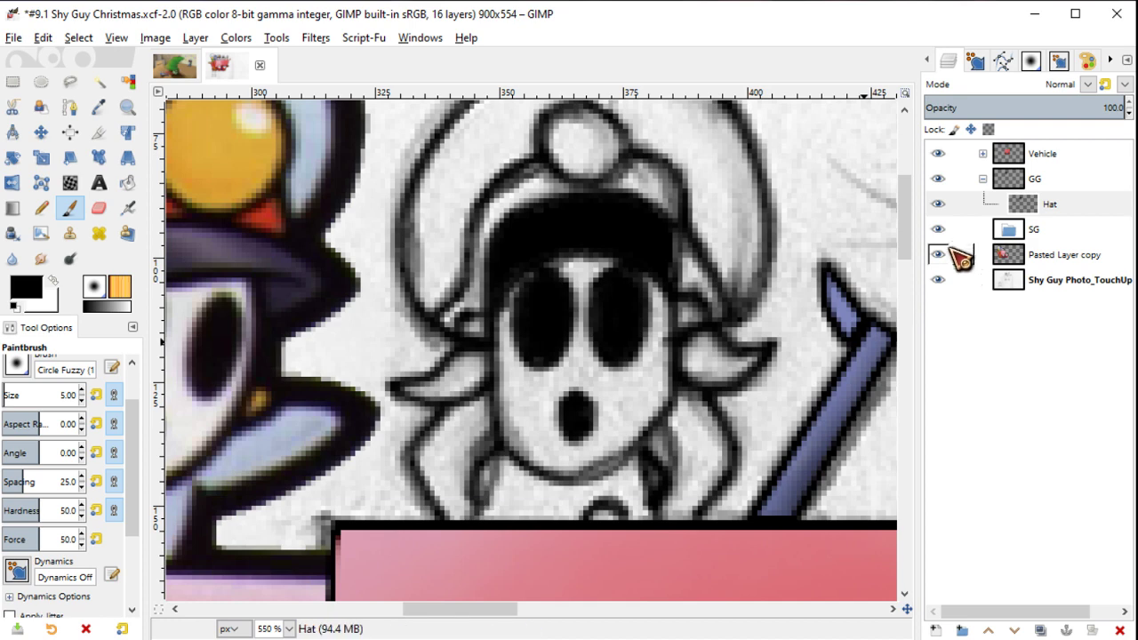
left_click(940, 280)
left_click(940, 280)
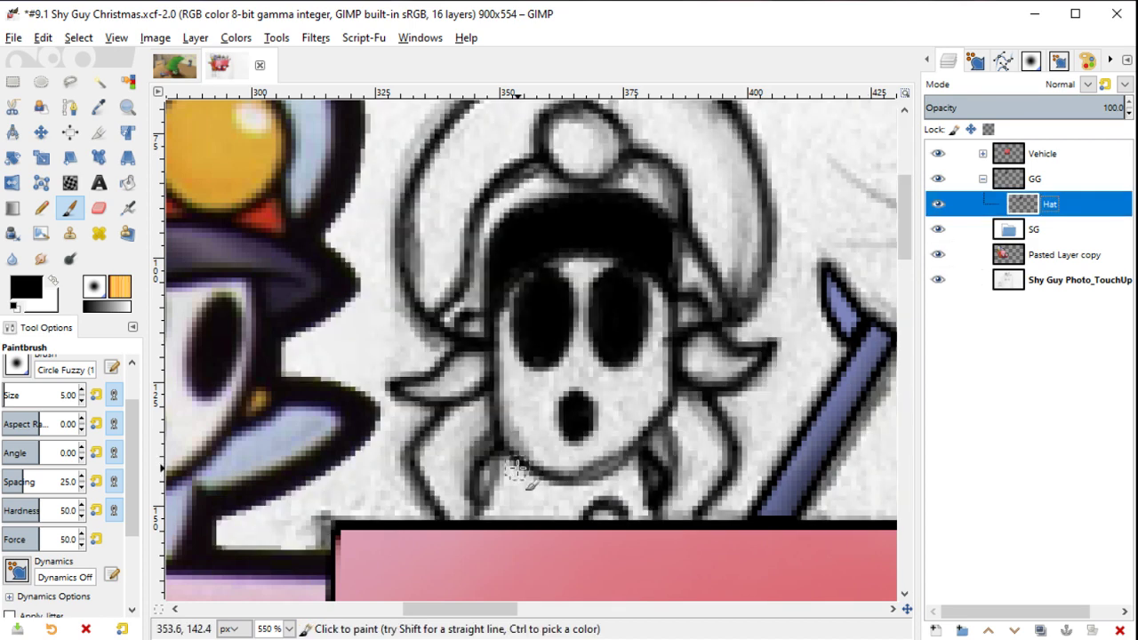
left_click_drag(498, 449, 481, 514)
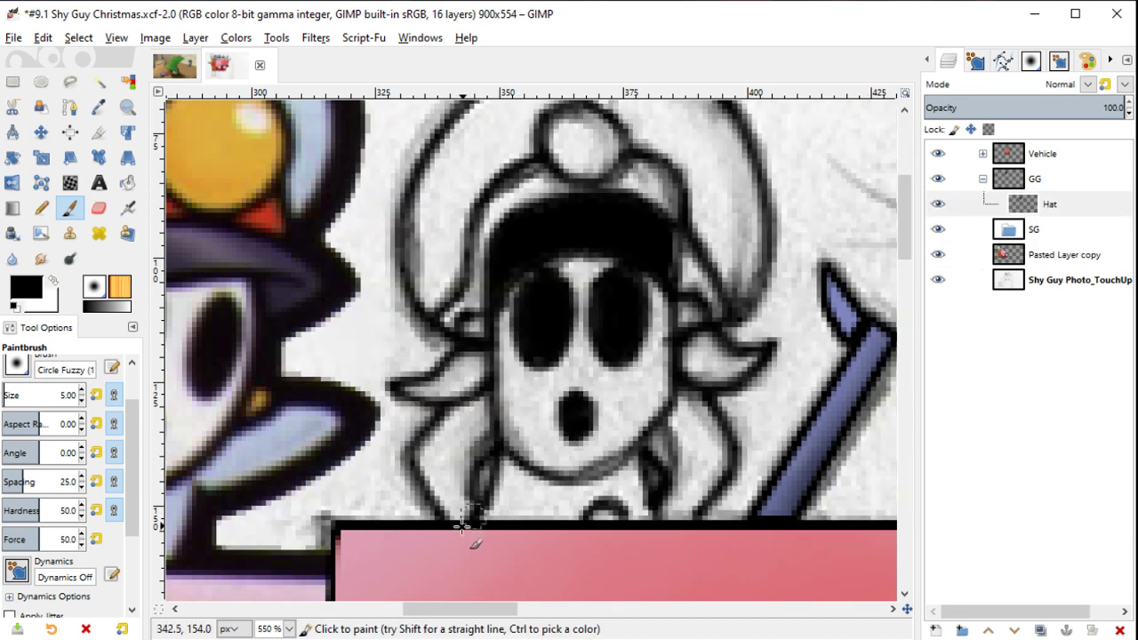
left_click(940, 280)
left_click(940, 280)
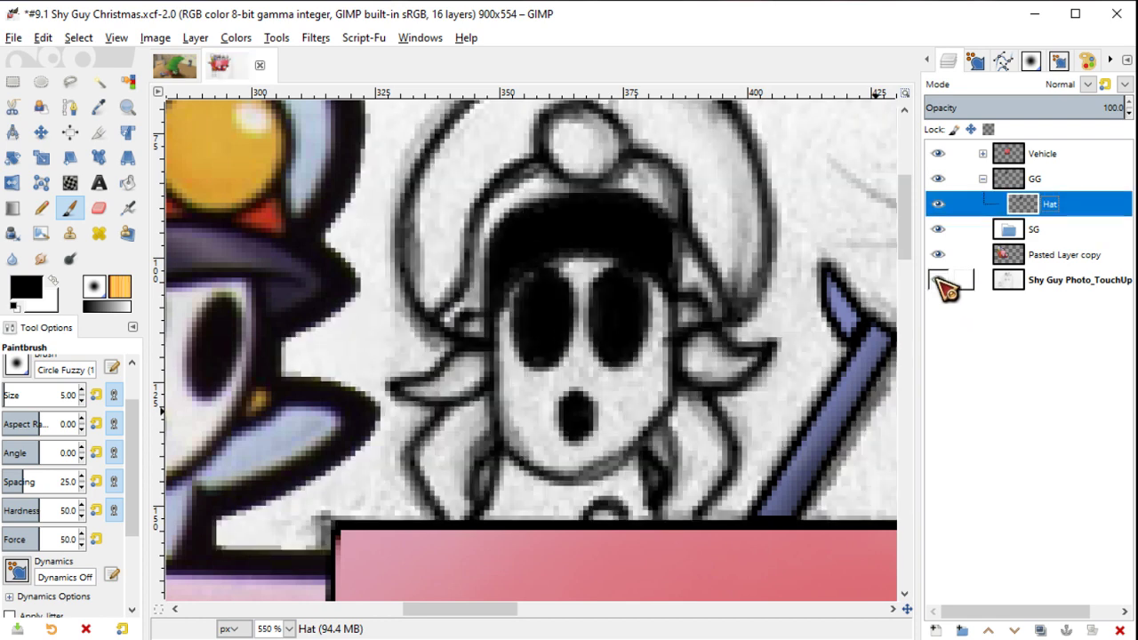
left_click(939, 280)
left_click(940, 280)
left_click(940, 281)
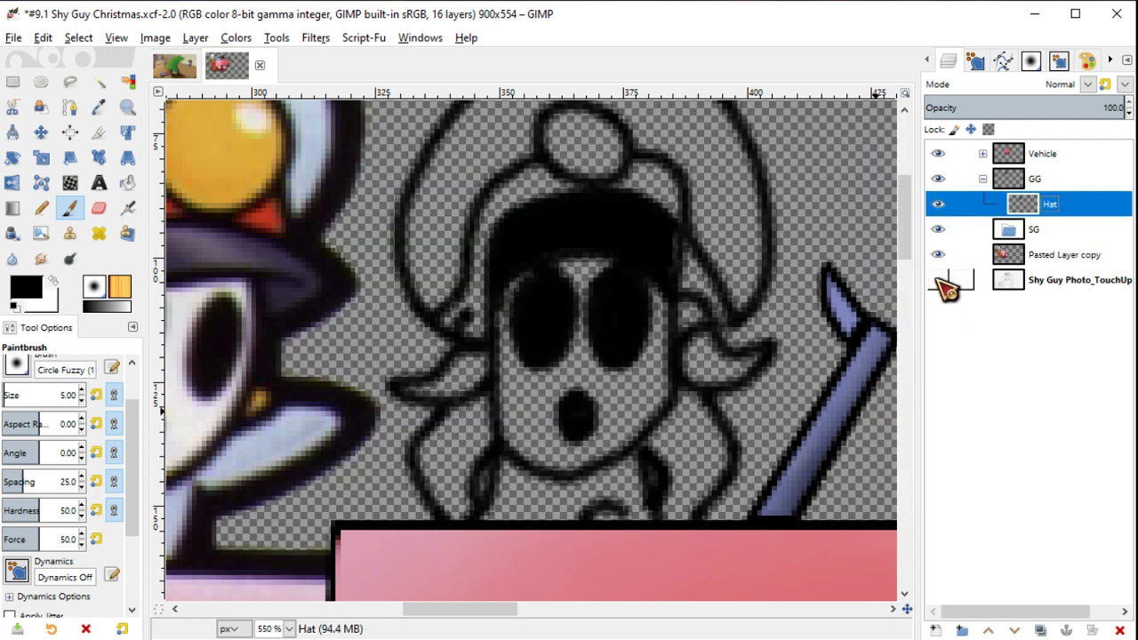
left_click(940, 280)
left_click(939, 280)
Step: Rename Hat to 'GG Outlines', add a new 'GG Color' layer, and stack GG Outlines above it
left_click(940, 280)
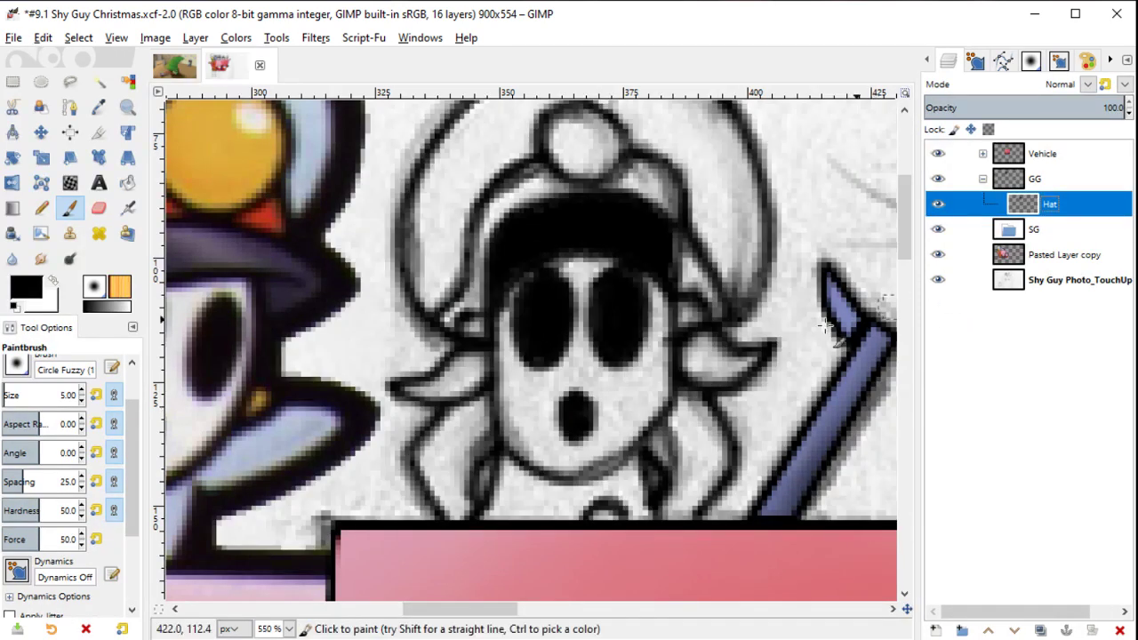
double_click(1051, 204)
type("Outlines")
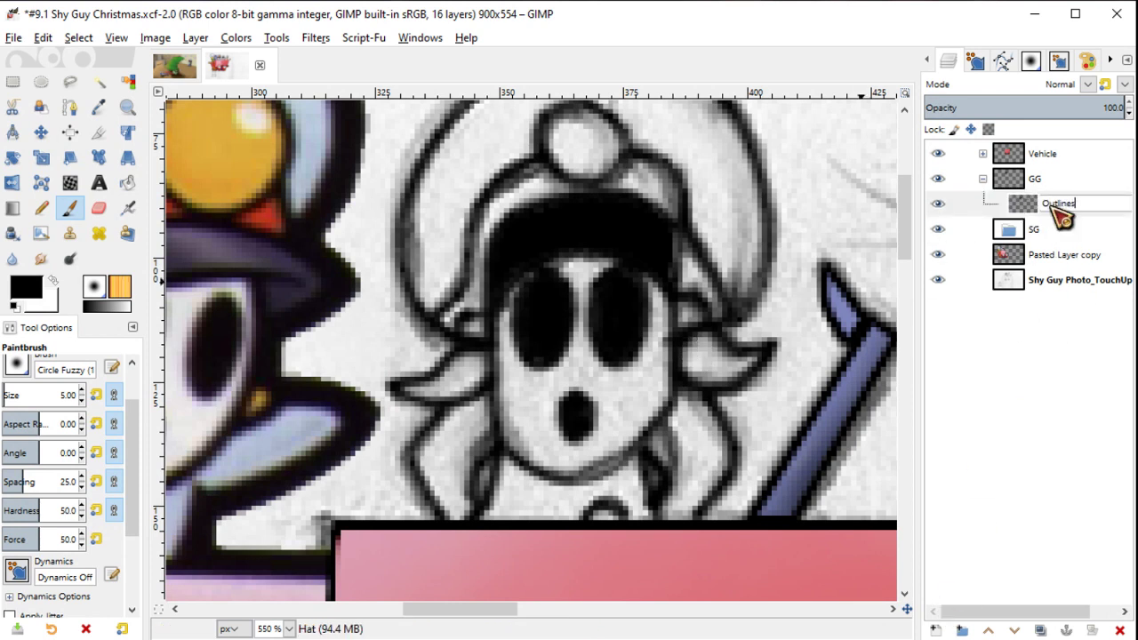
key("Return")
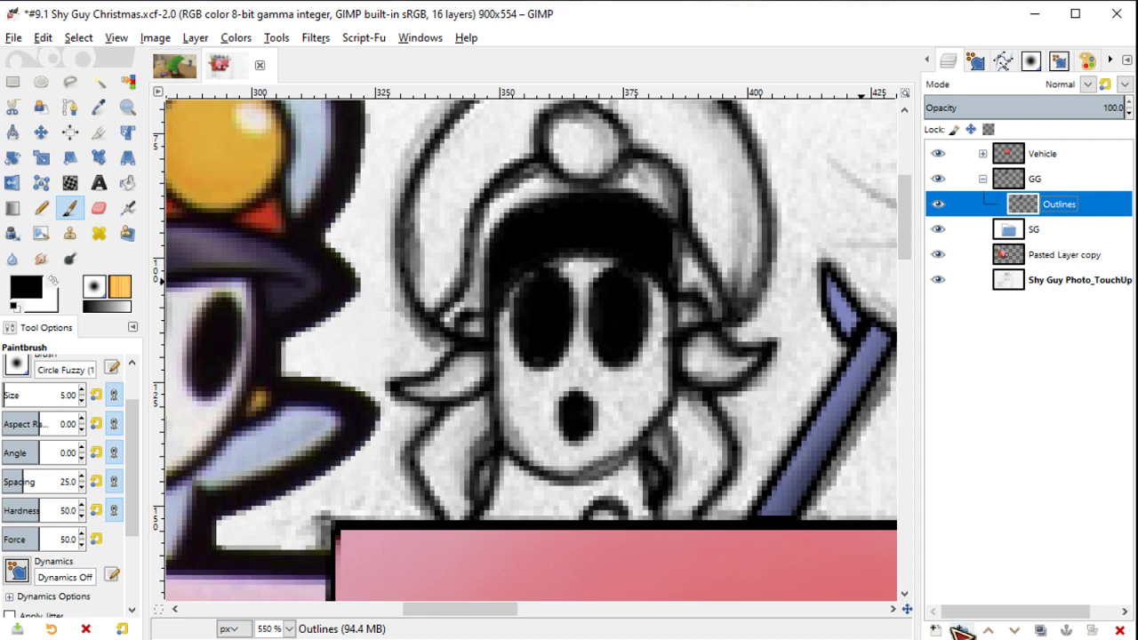
left_click(936, 629)
type("GG Color")
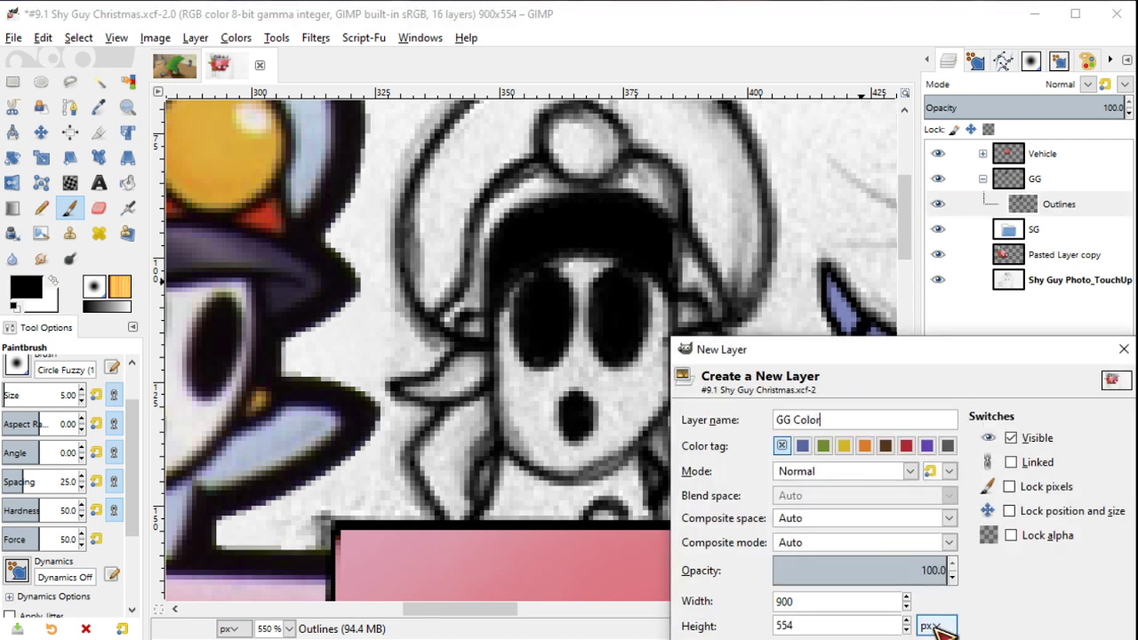
key("Return")
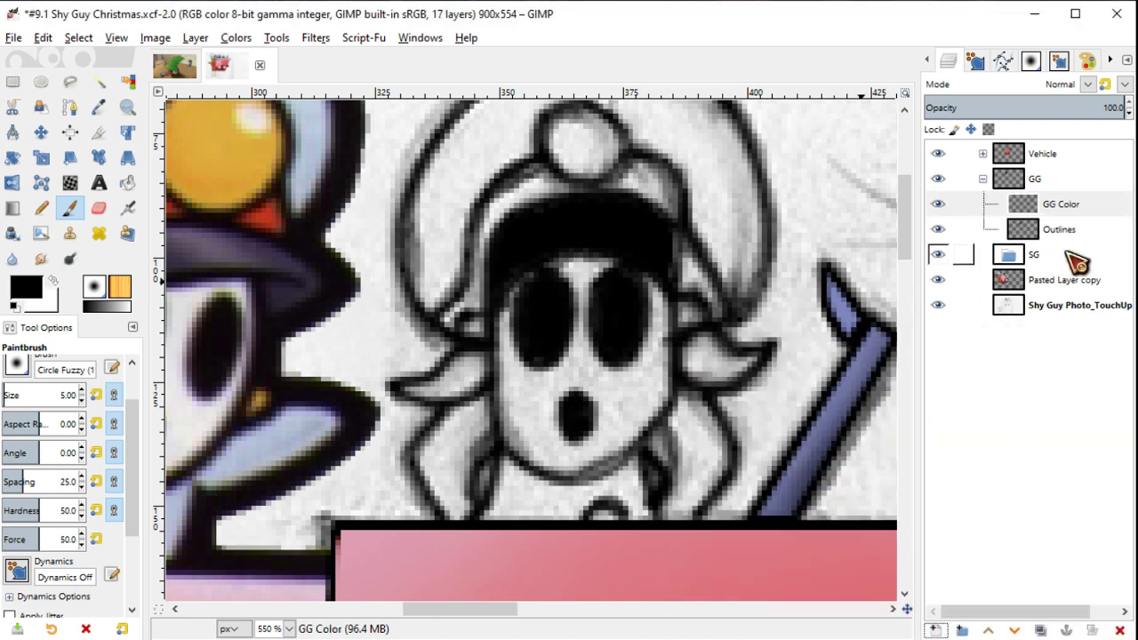
double_click(1058, 229)
type("GG")
key("Return")
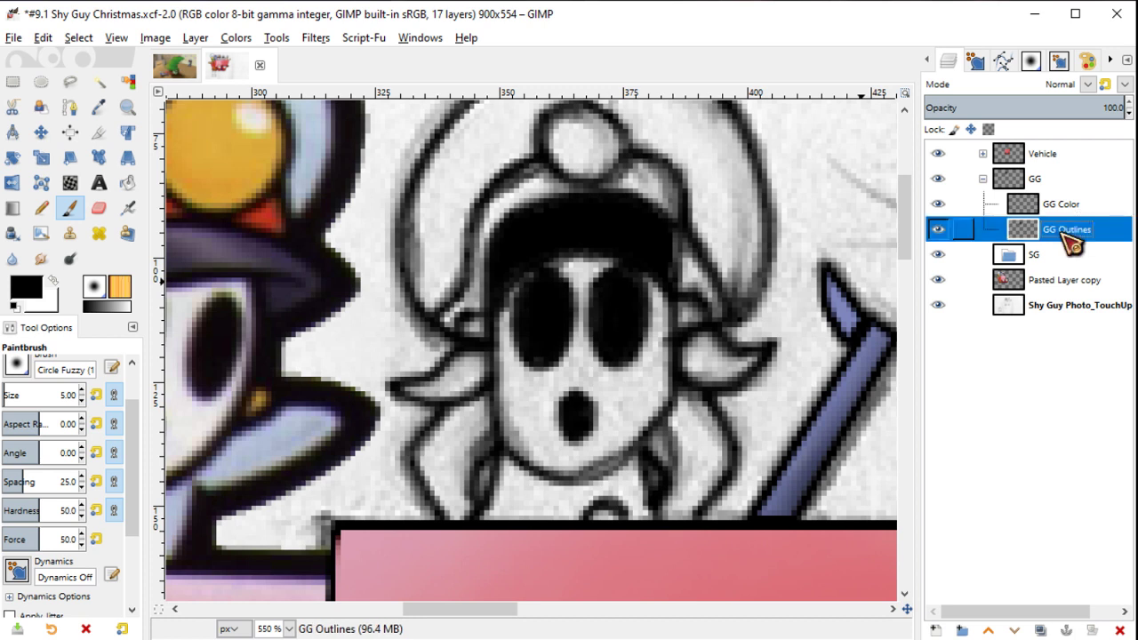
left_click_drag(1067, 231, 1071, 203)
Step: On GG Color, sample the golden yellow and pick a hard round brush at about 21 px
left_click(1072, 233)
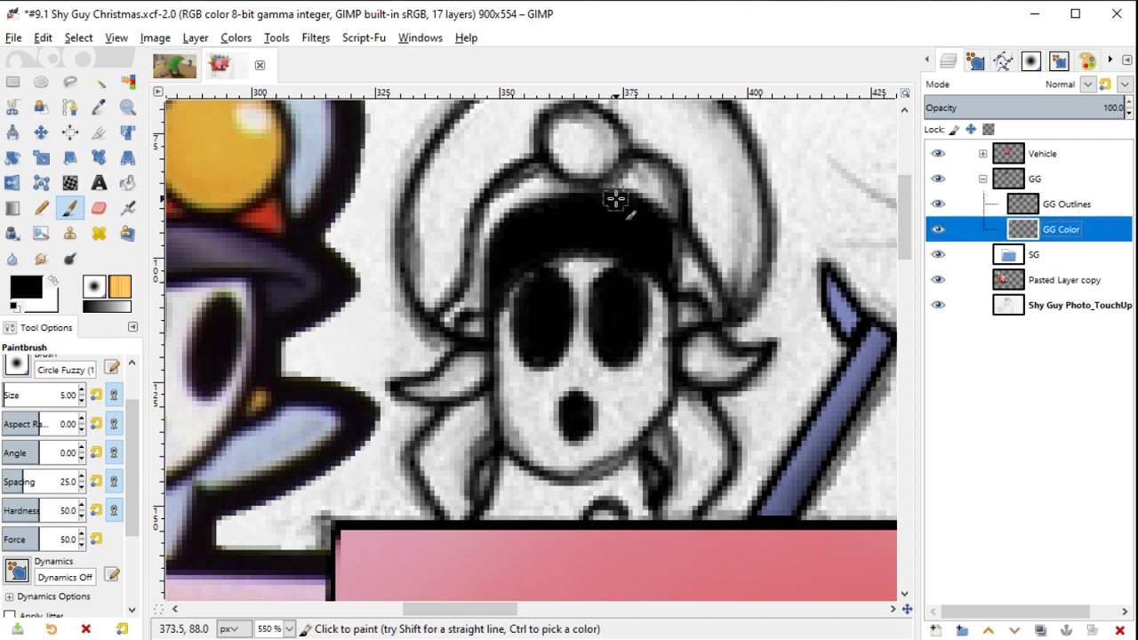
key("o")
left_click(233, 151)
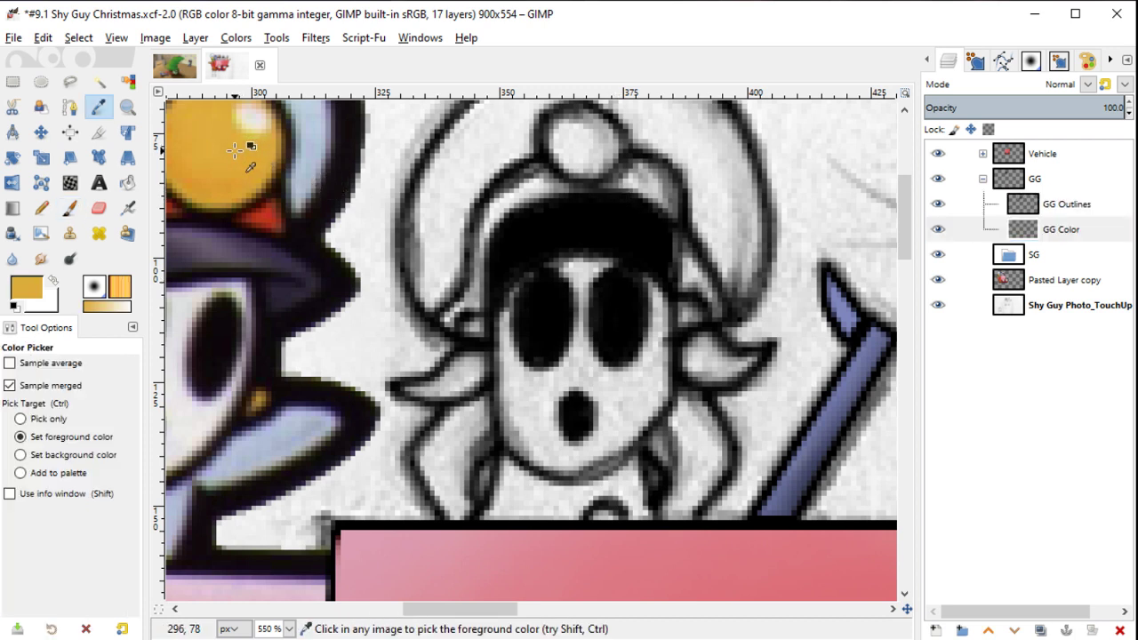
key("p")
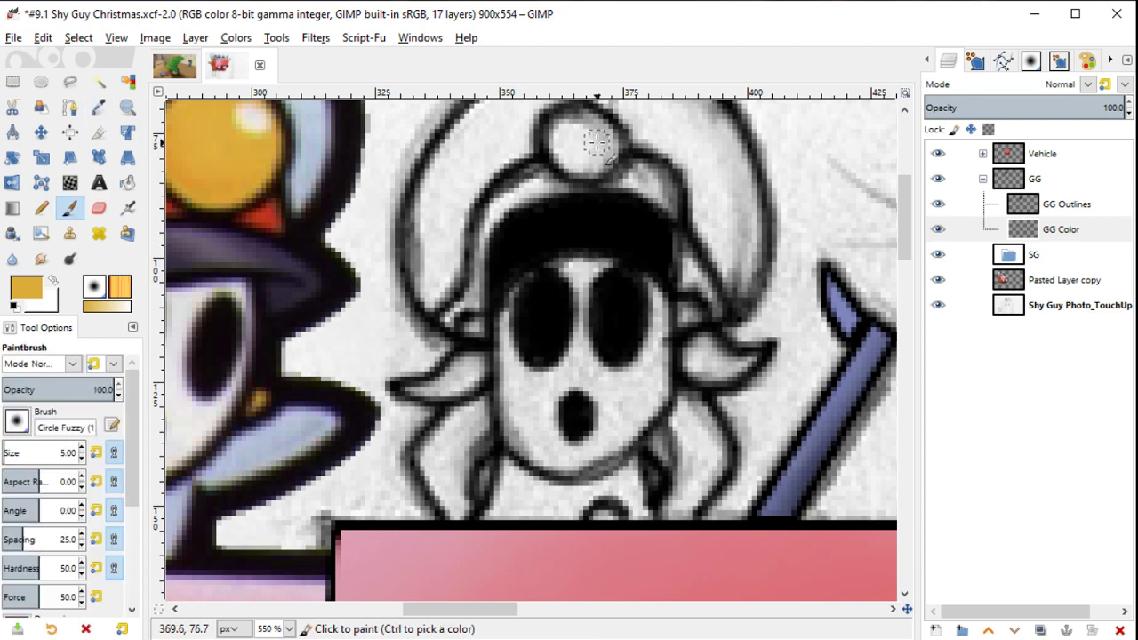
scroll(596, 142, "up", 3)
left_click(17, 421)
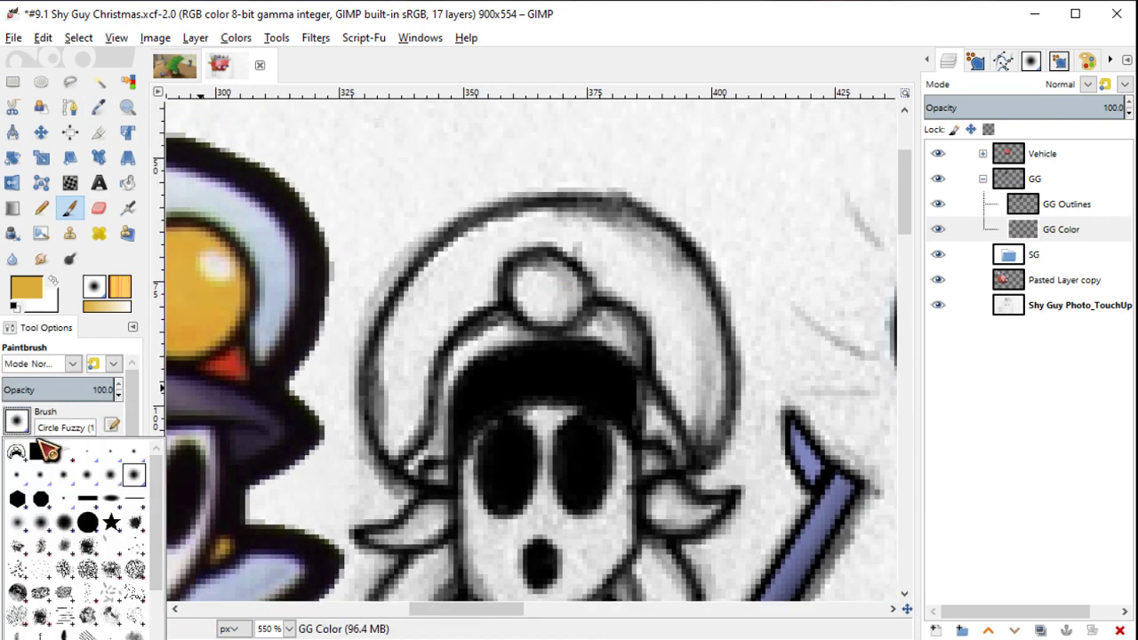
left_click(88, 527)
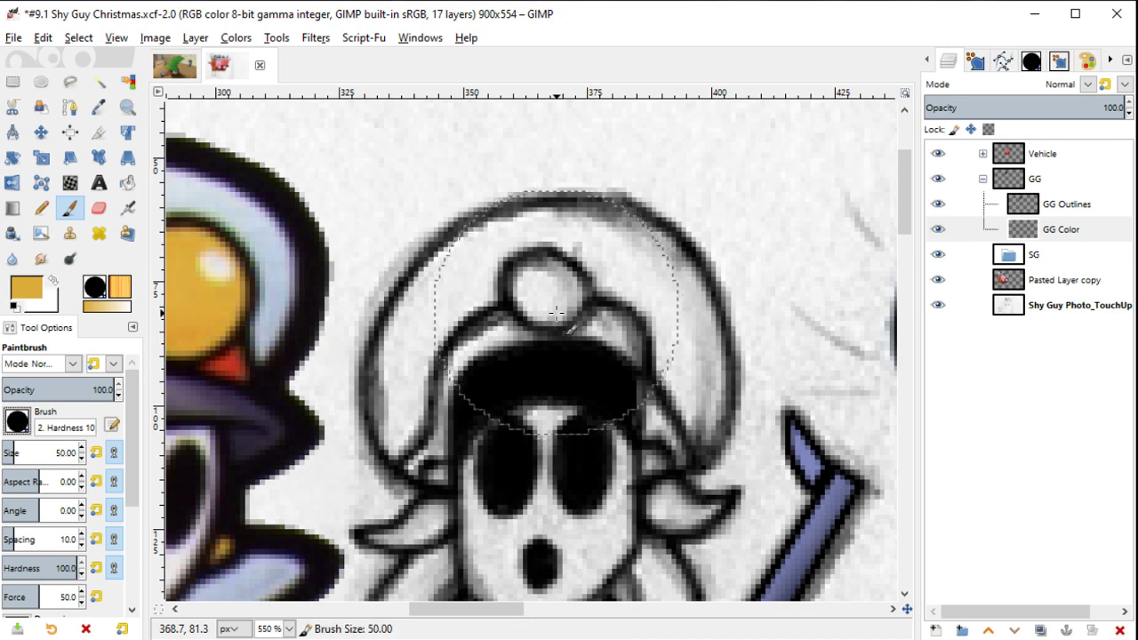
key("bracketleft")
key("bracketleft")
key("bracketleft")
key("bracketleft")
key("bracketleft")
key("bracketleft")
key("bracketleft")
key("bracketleft")
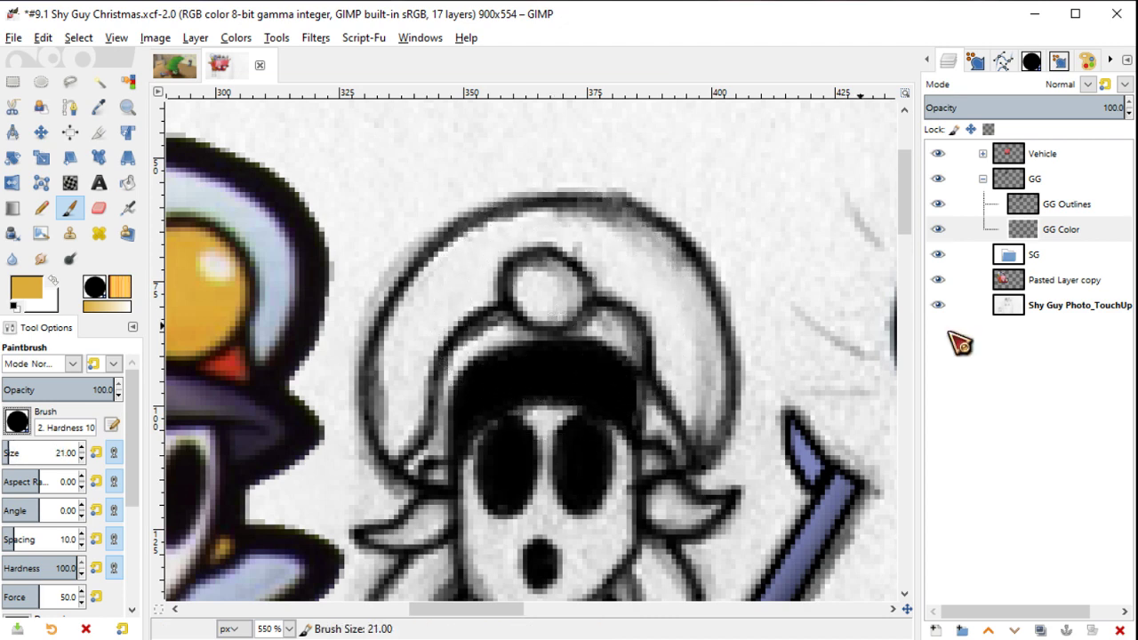
Step: With the photo hidden, paint the ball atop the hat yellow on GG Color
left_click(939, 305)
left_click(1061, 229)
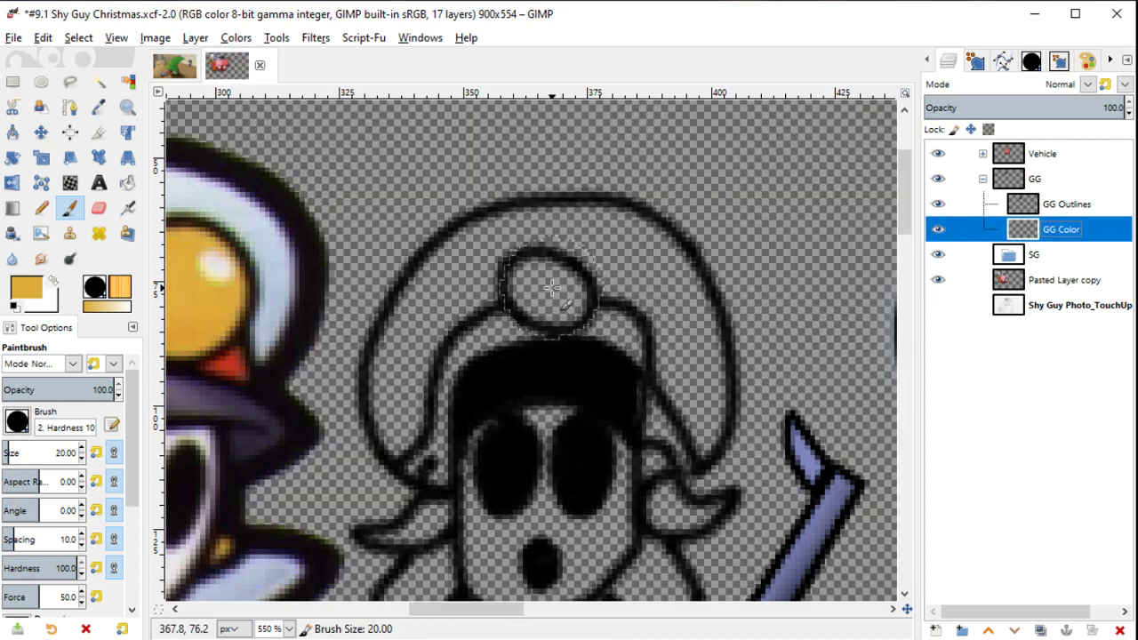
key("bracketleft")
key("bracketleft")
key("bracketleft")
mouse_move(551, 287)
left_mouse_down()
mouse_move(528, 283)
mouse_move(568, 300)
left_mouse_up()
scroll(566, 300, "up", 1)
scroll(570, 305, "up", 2)
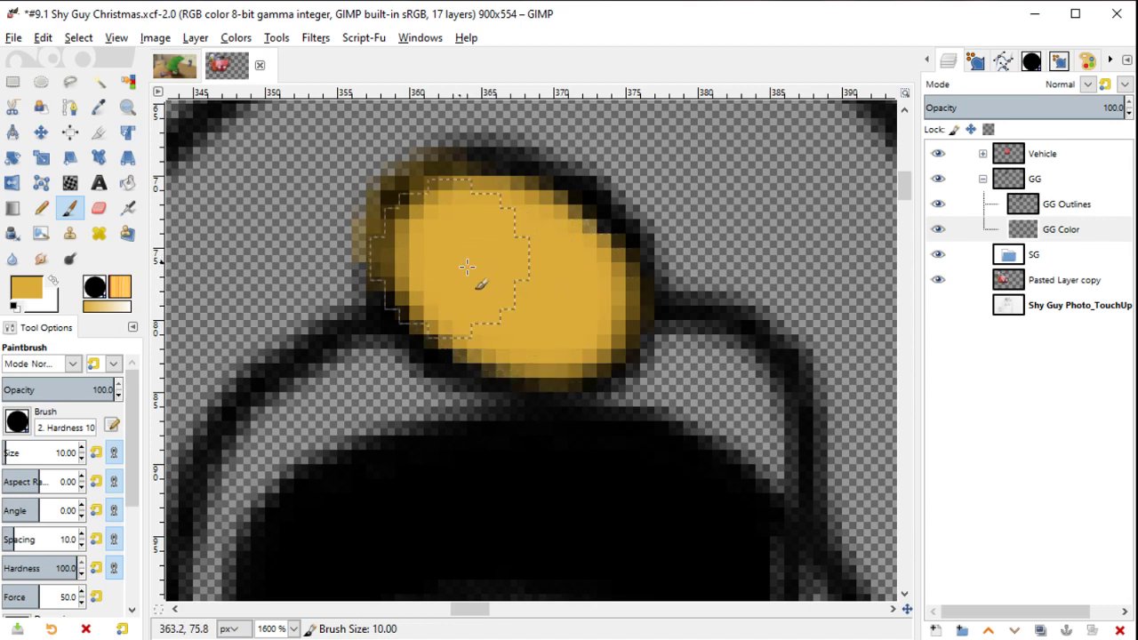
scroll(483, 276, "down", 1)
Step: Erase yellow spill past the ball's edge and sample the light blue from the neighbouring hat
key("shift+e")
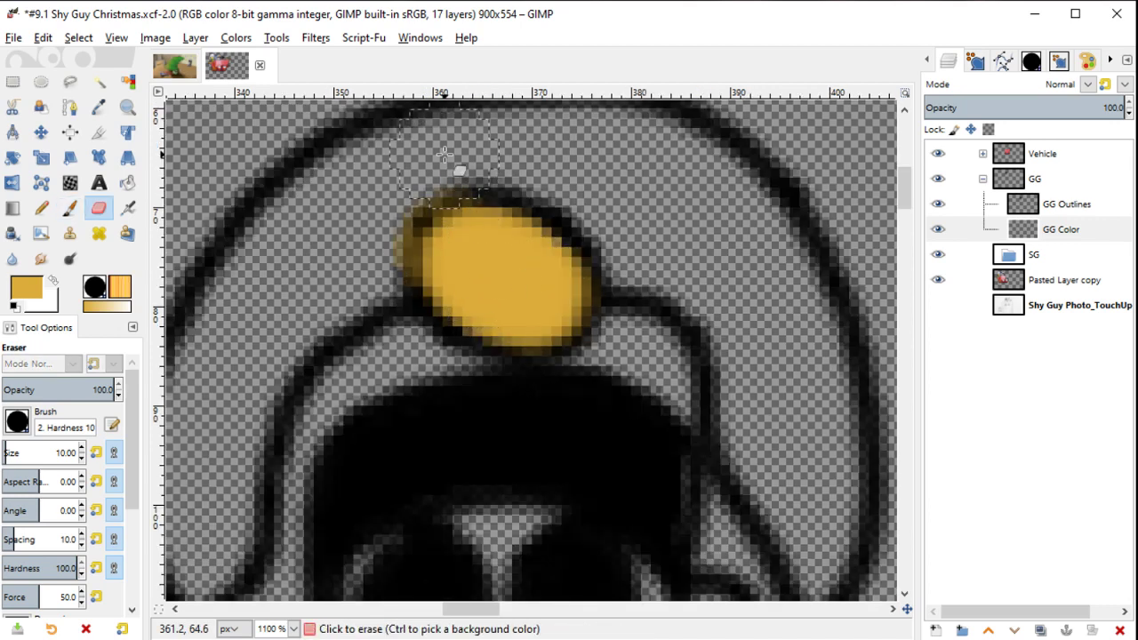
left_click_drag(452, 173, 372, 250)
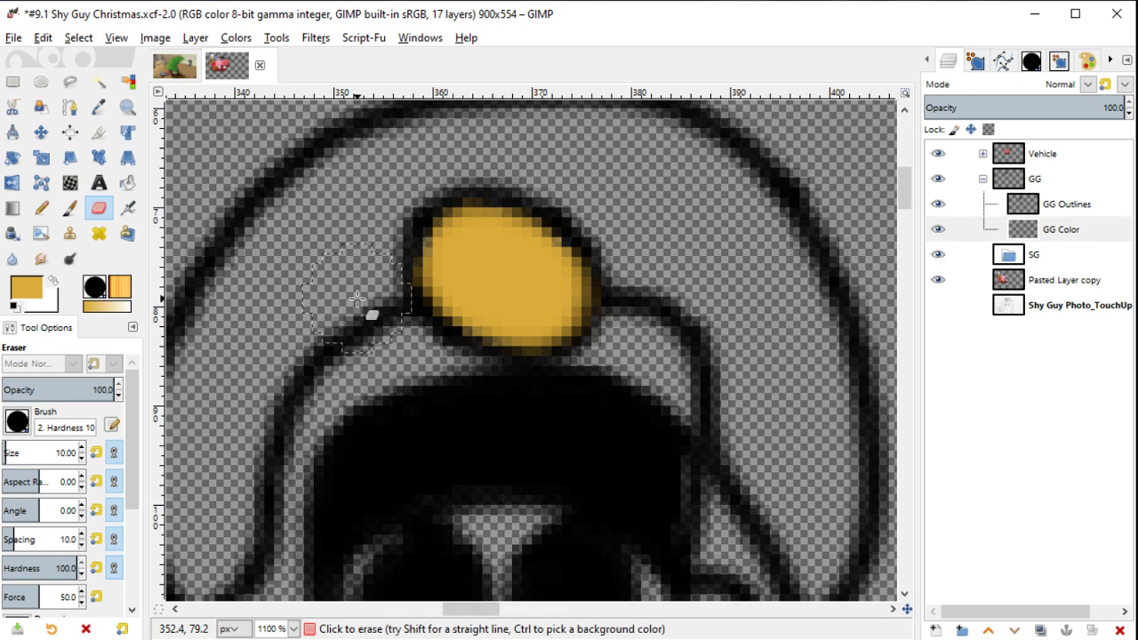
scroll(368, 310, "down", 3)
left_click_drag(503, 313, 536, 300)
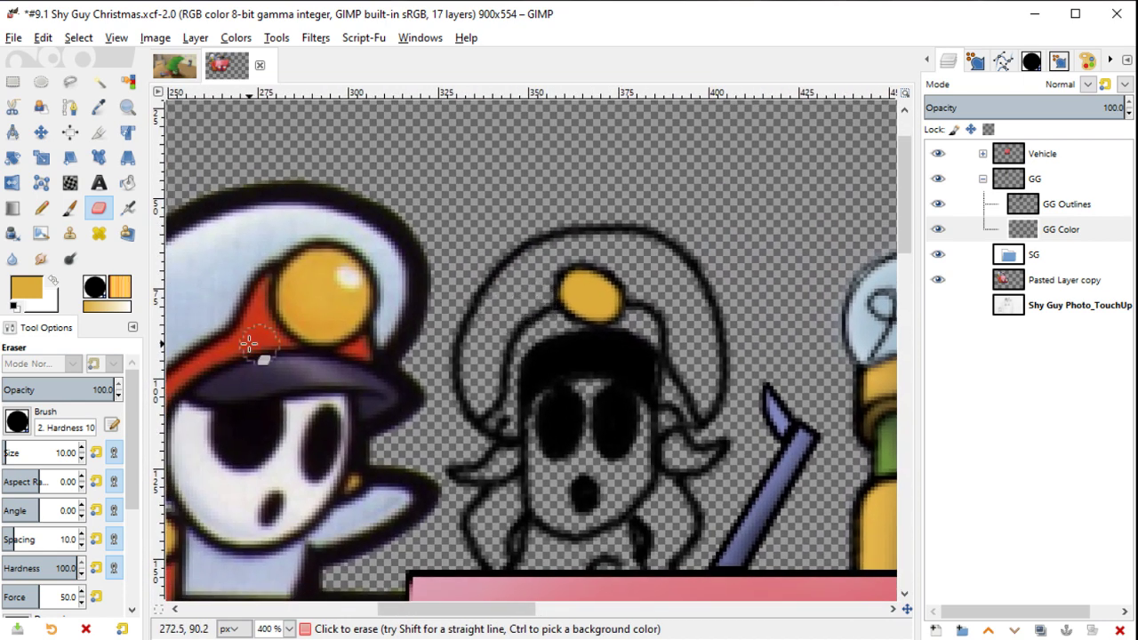
key("o")
left_click(218, 298)
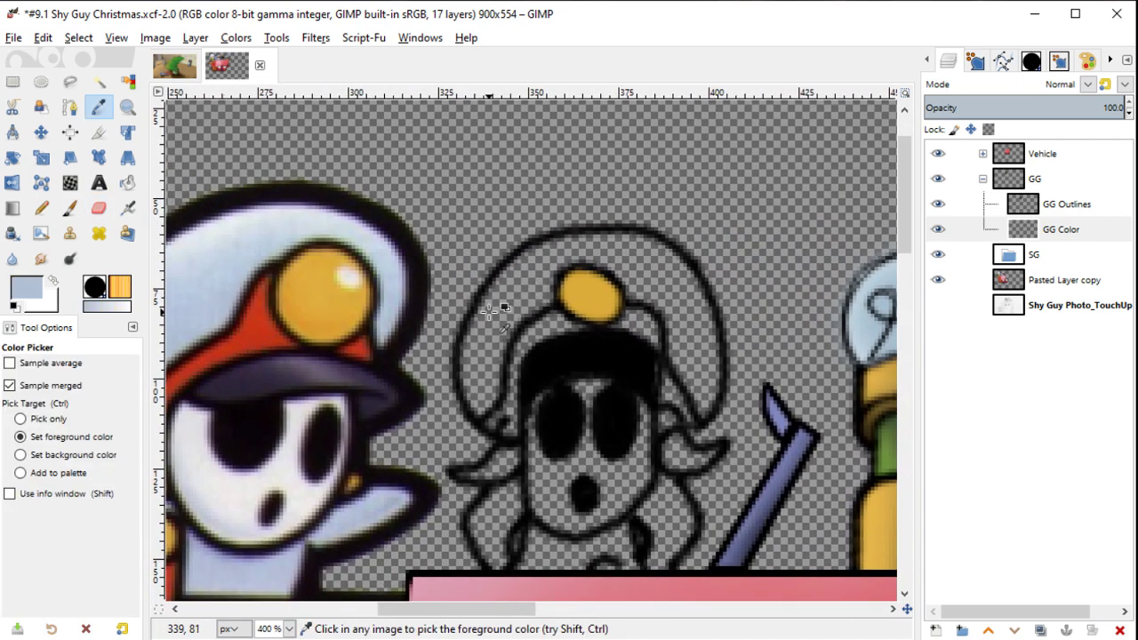
Step: Fuzzy-select the hat brim, hair strand and collar across all visible layers, then grow the selection
key("u")
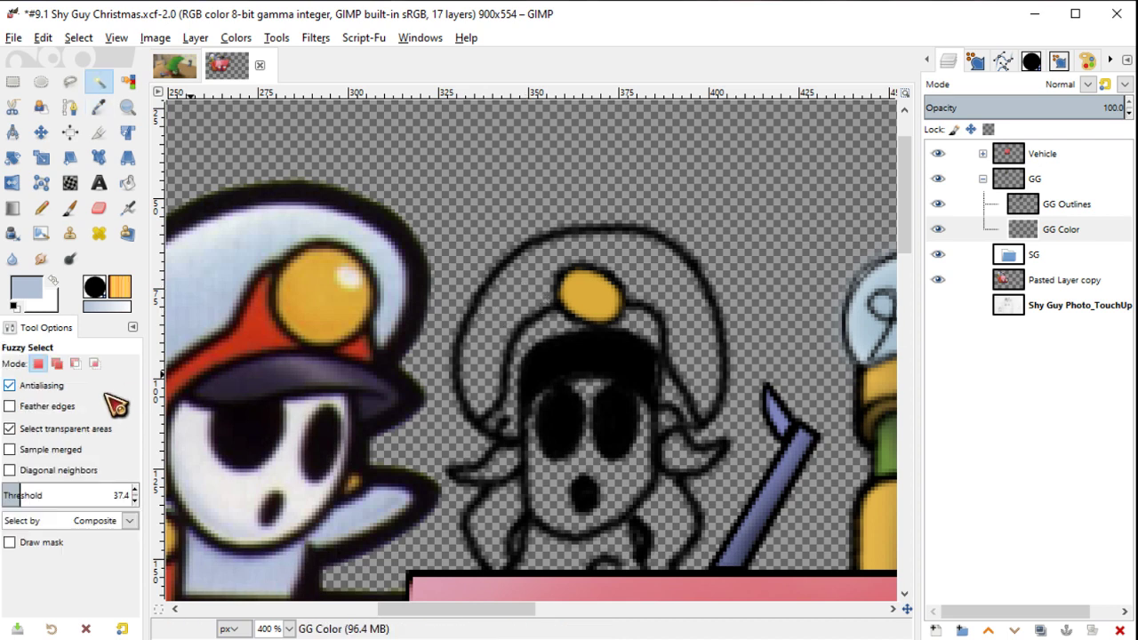
left_click(81, 443)
left_click(538, 279)
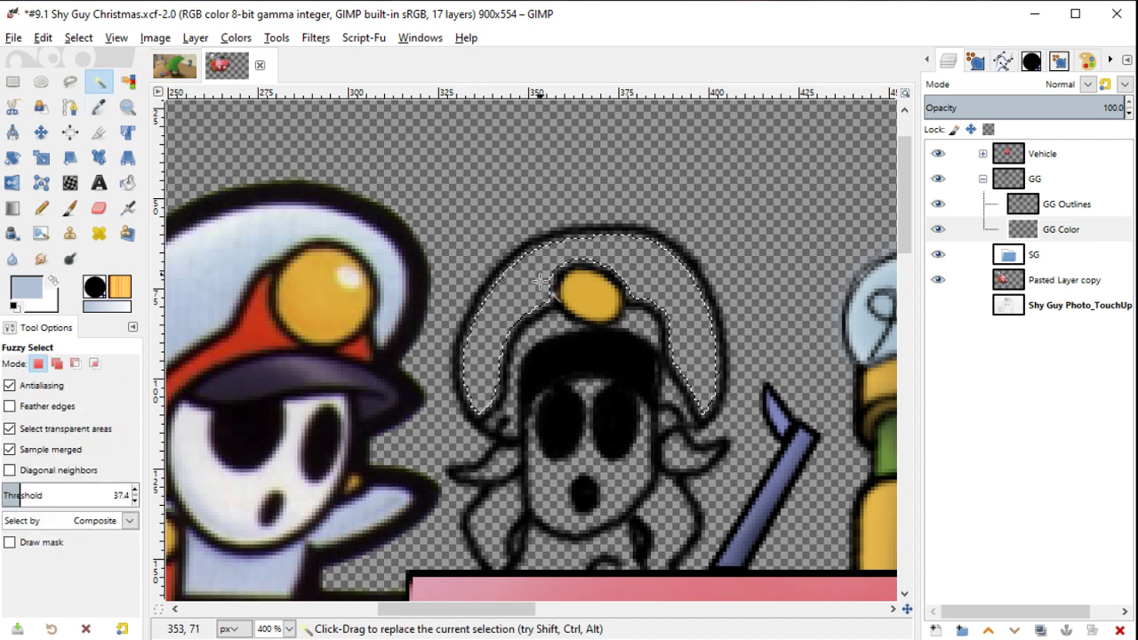
scroll(555, 305, "down", 2)
scroll(555, 305, "down", 1)
scroll(569, 356, "left", 2)
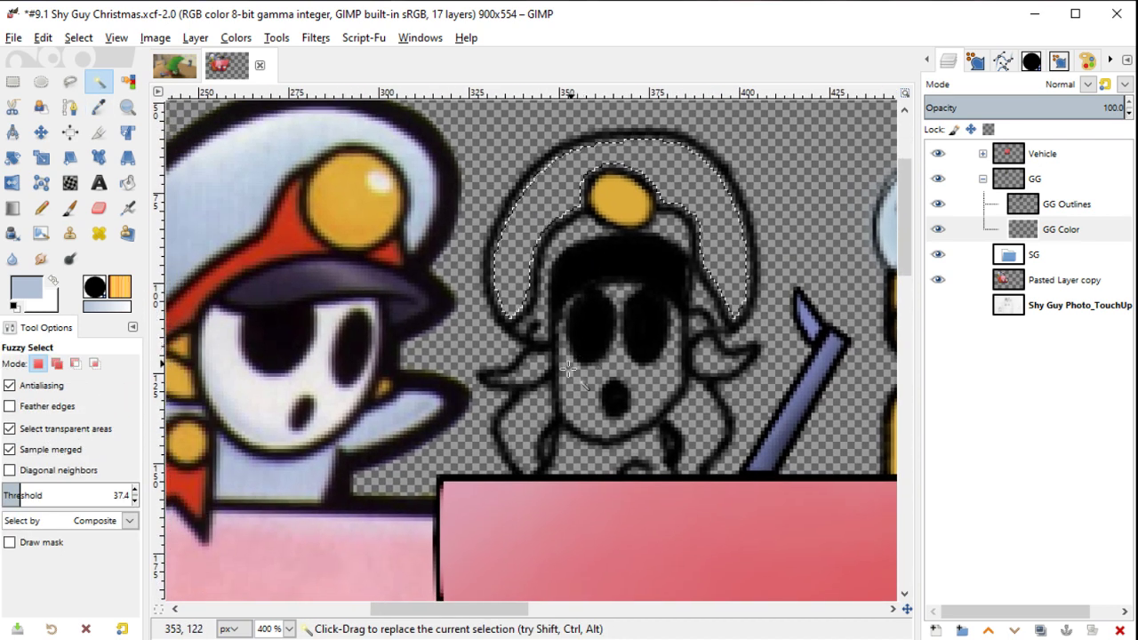
left_click(533, 420, "shift")
left_click(608, 466, "shift")
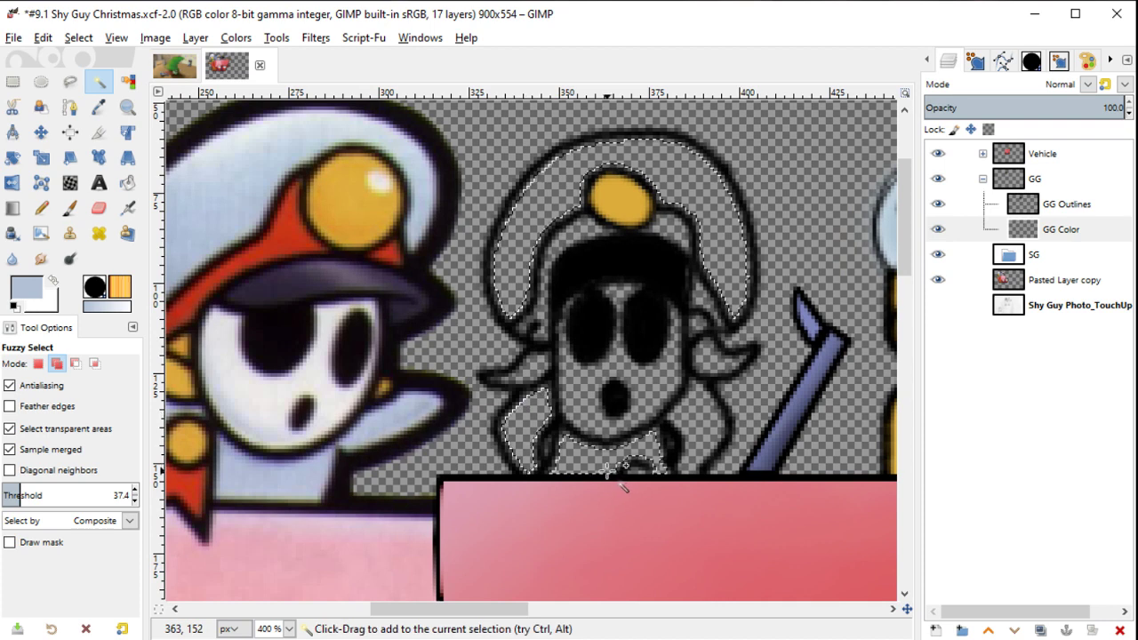
right_click(699, 416)
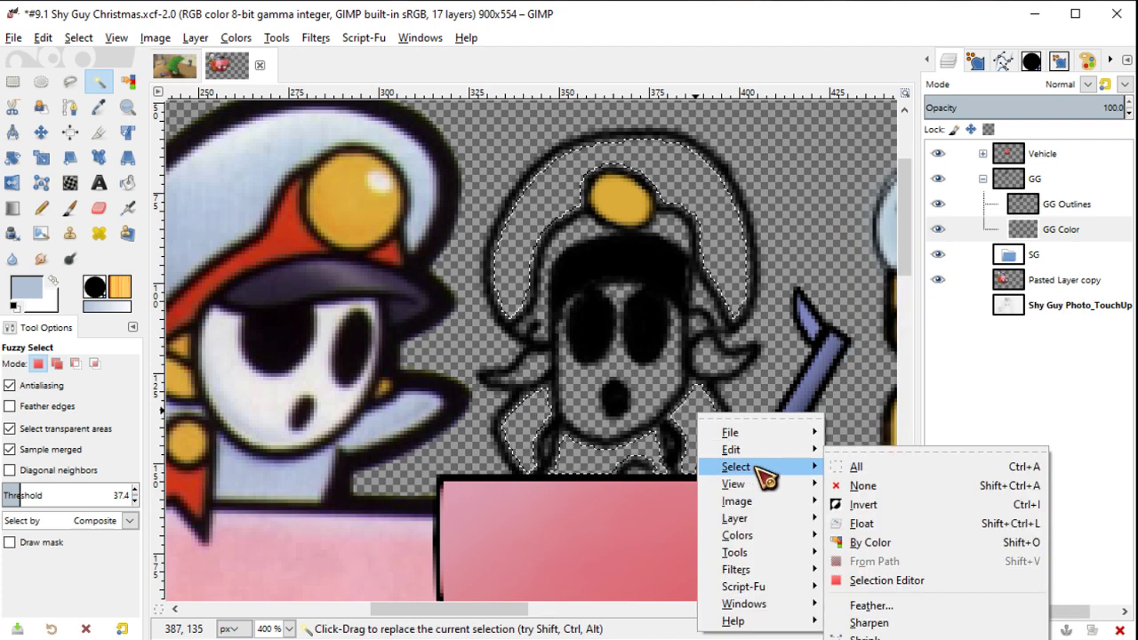
left_click(861, 635)
right_click(569, 139)
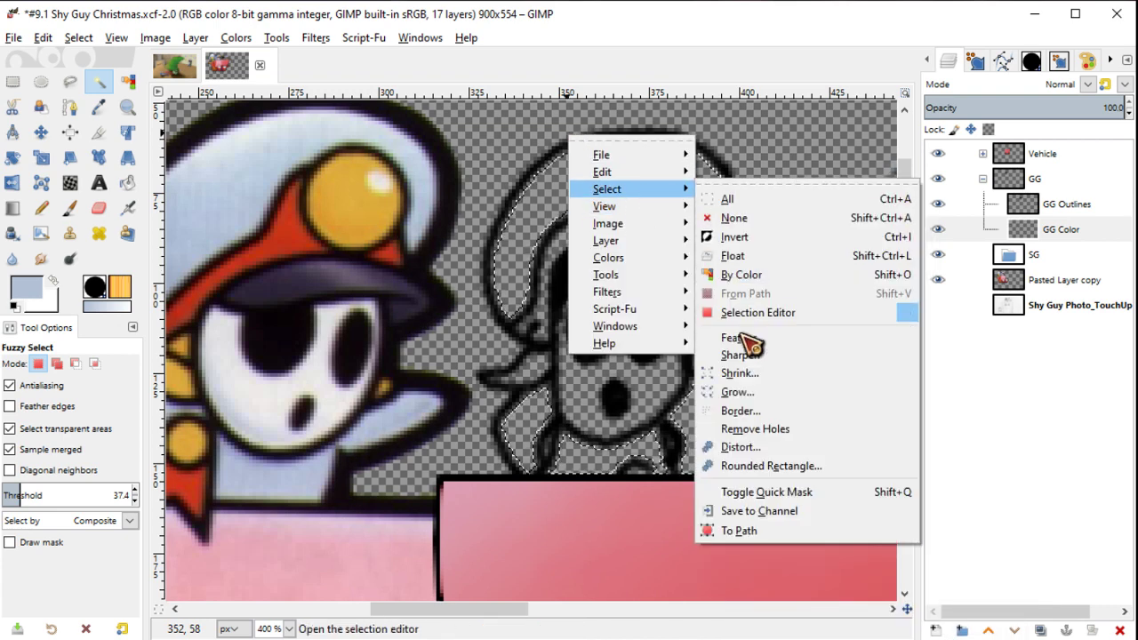
left_click(740, 397)
key("Return")
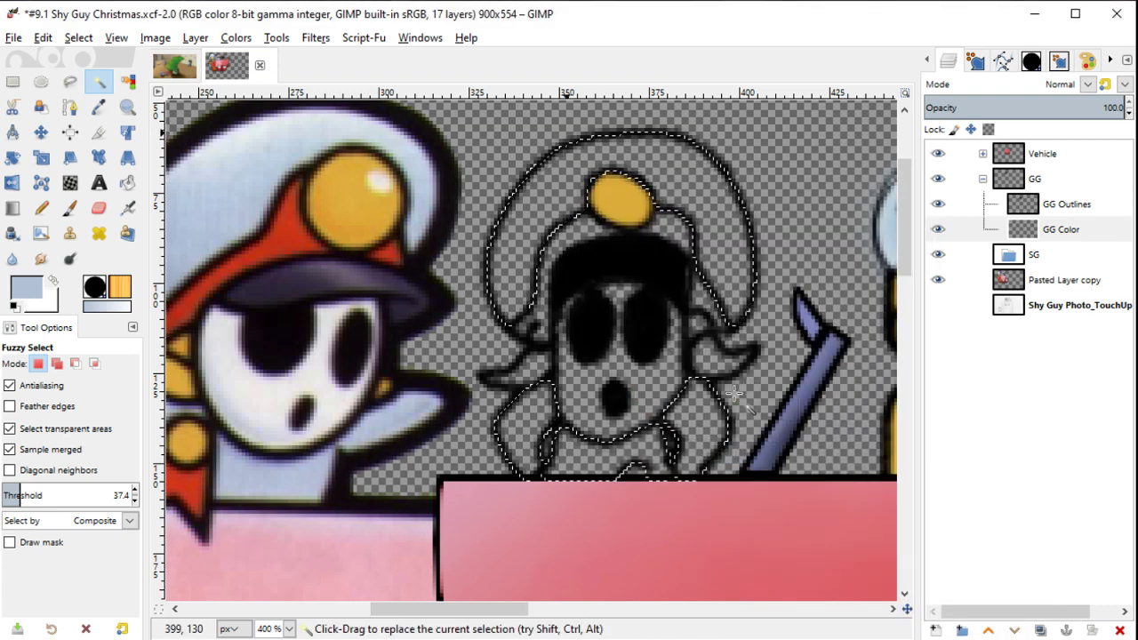
Step: Bucket-fill the selected hat and body light blue, then clear the selection
key("shift+b")
left_click(717, 200)
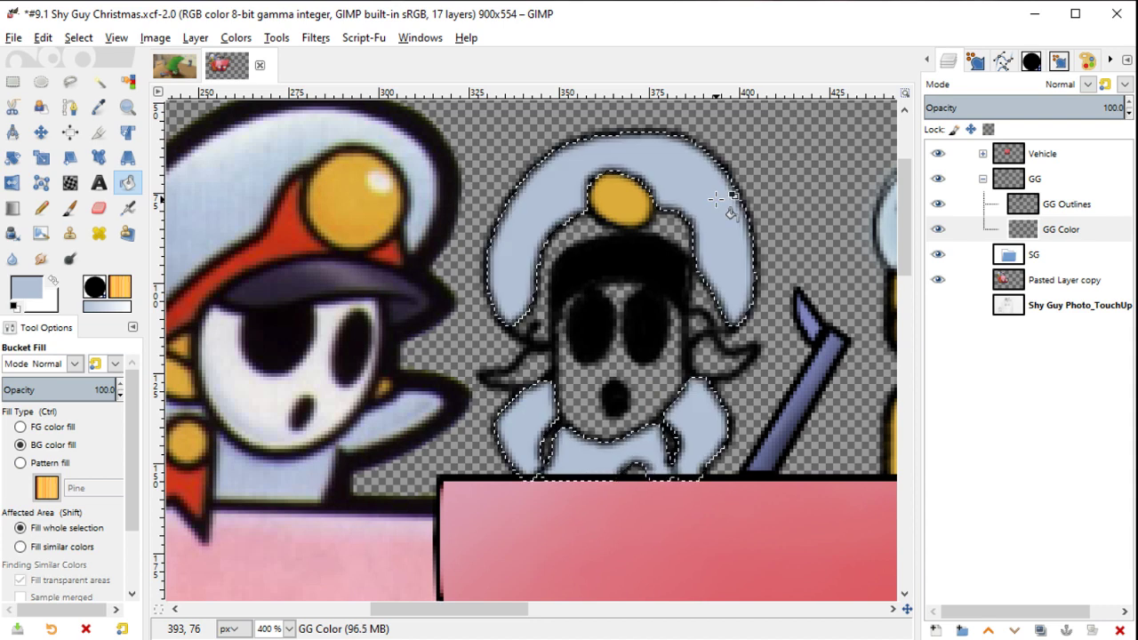
key("ctrl+shift+a")
scroll(711, 267, "up", 2)
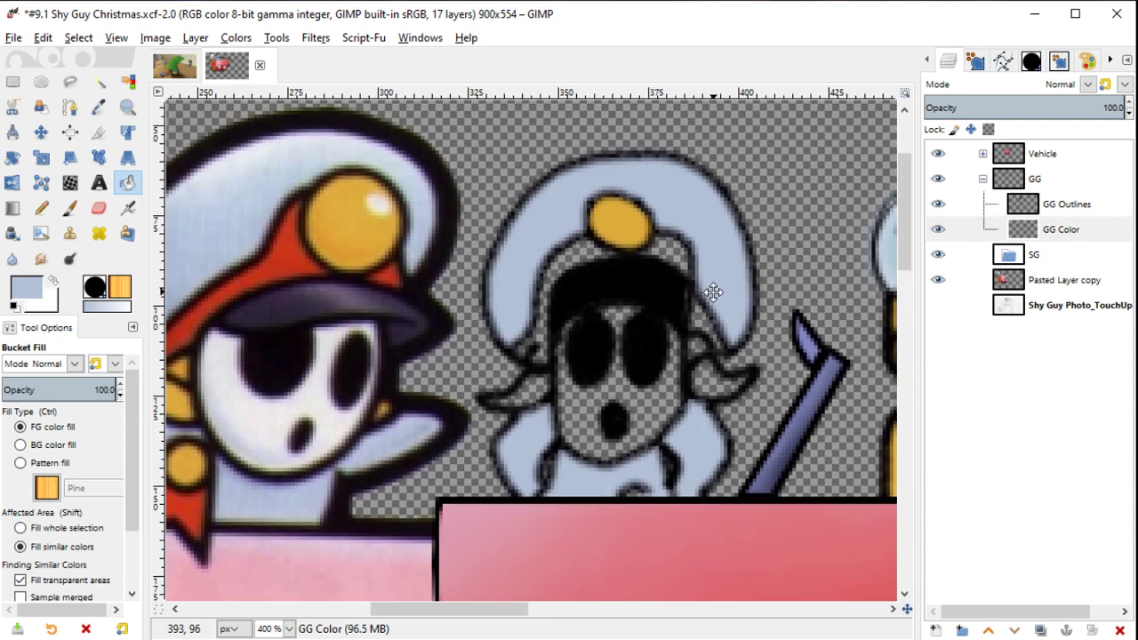
Step: Sample the hat red, reset colours to black, and ready a small Paintbrush on GG Outlines
key("o")
left_click(299, 267)
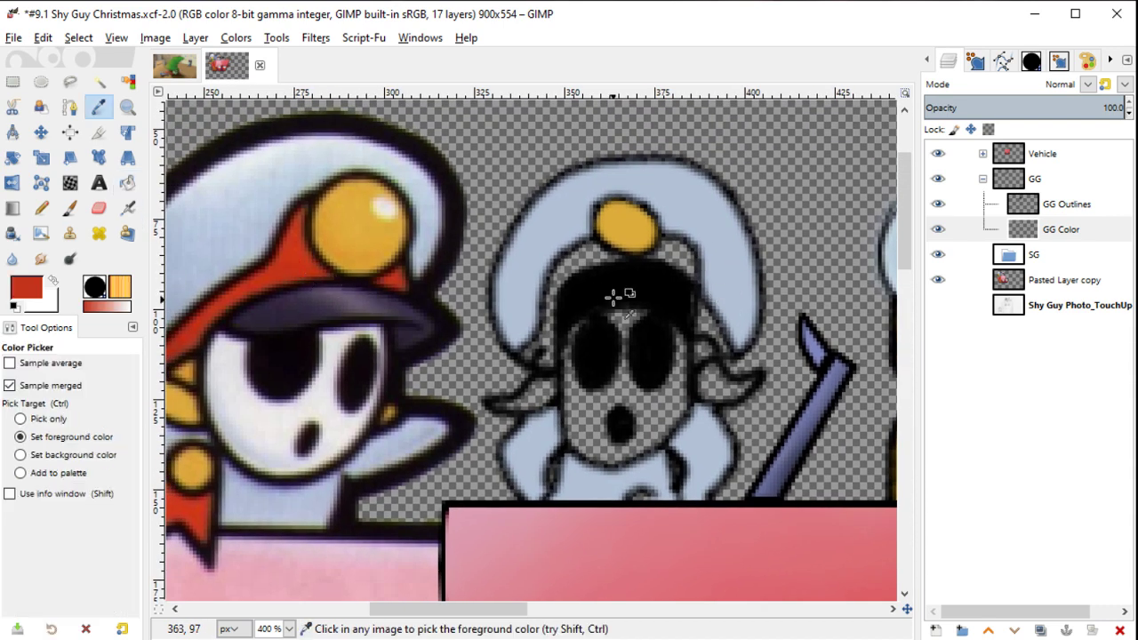
key("u")
key("plus")
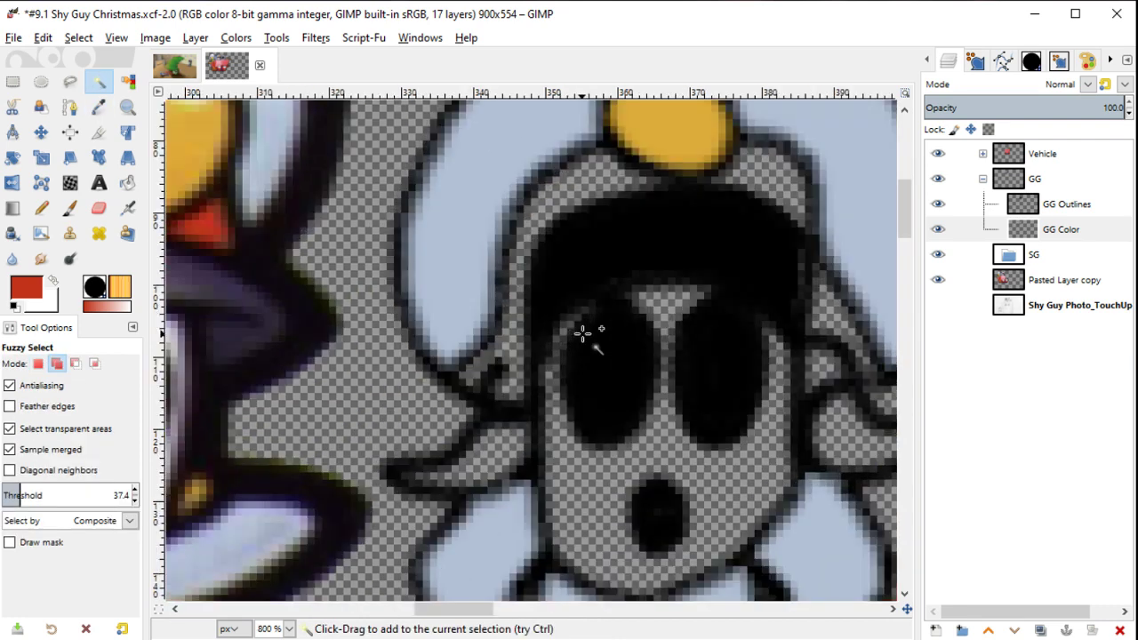
key("d")
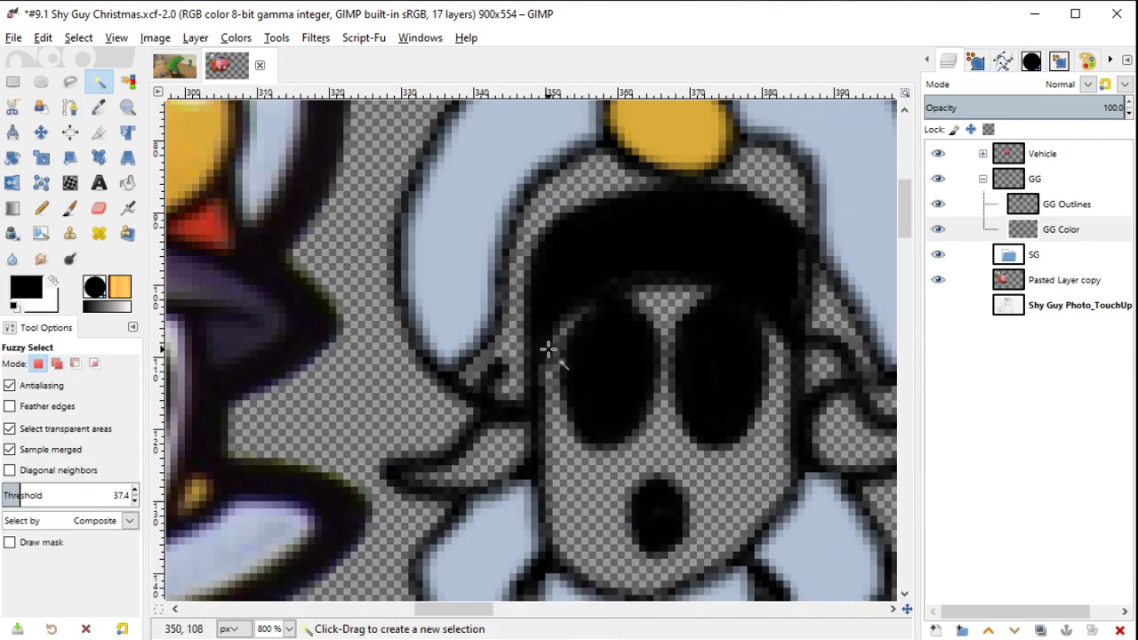
key("y")
left_click(1102, 204)
key("p")
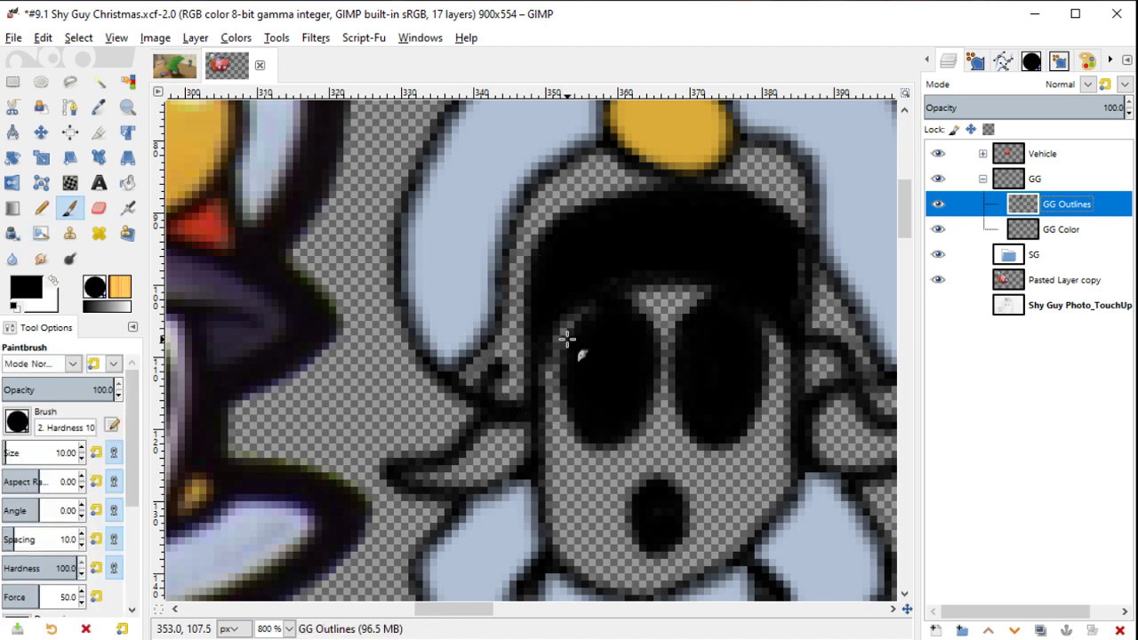
key("bracketleft")
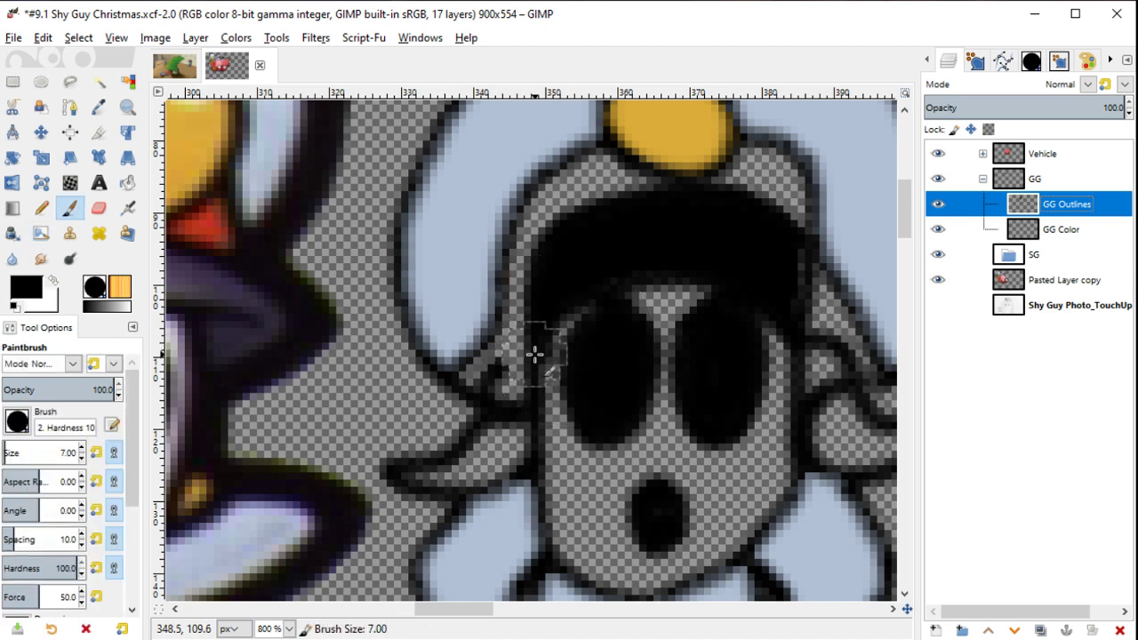
left_click(513, 358)
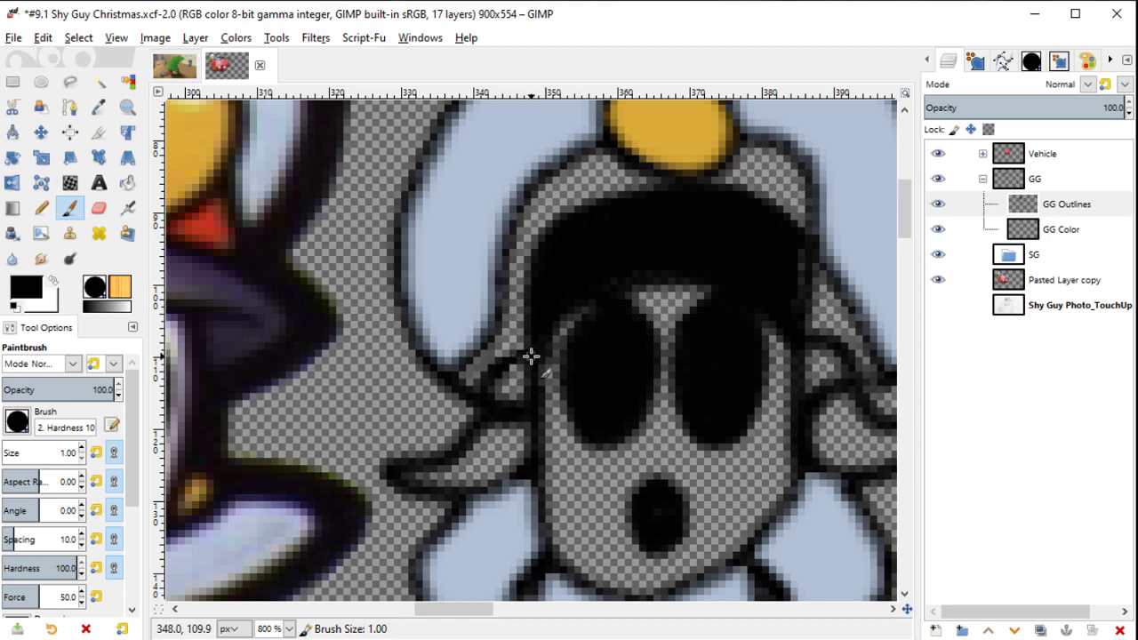
Step: Fuzzy-select the hat areas either side of the gem on GG Color, then clear the selection
scroll(554, 411, "down", 3)
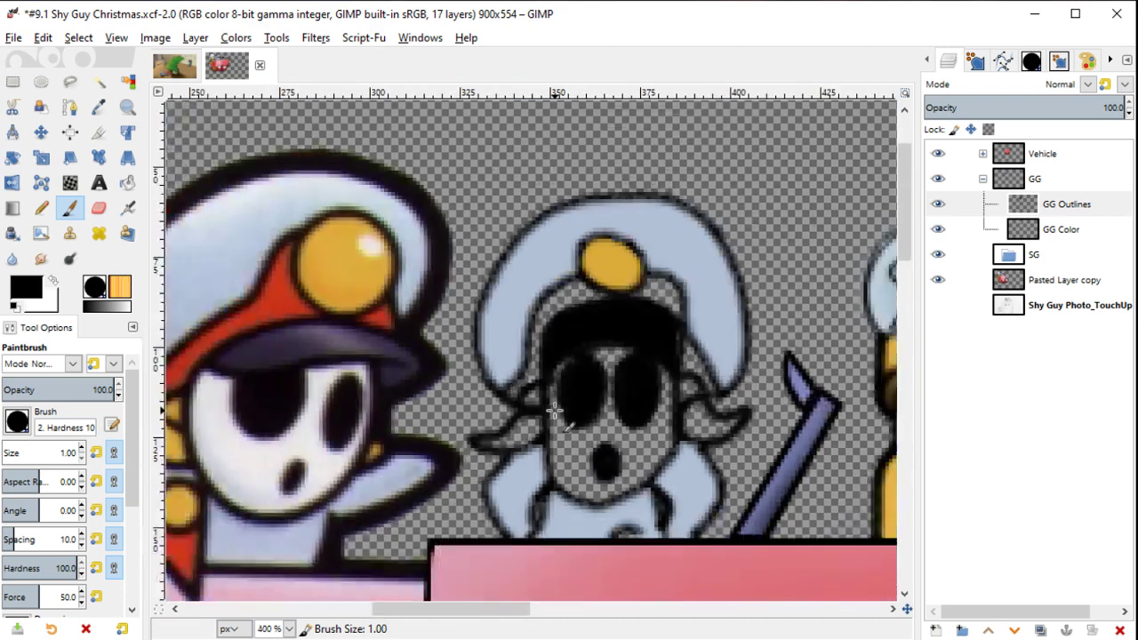
scroll(554, 411, "up", 2)
left_click_drag(574, 407, 648, 440)
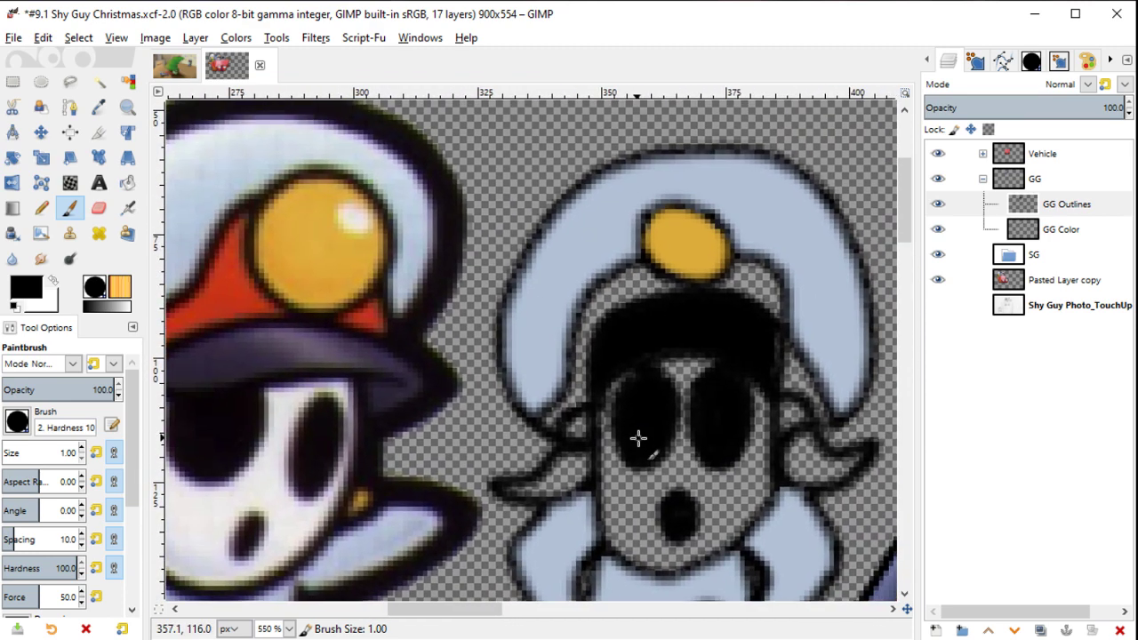
key("u")
left_click(579, 351)
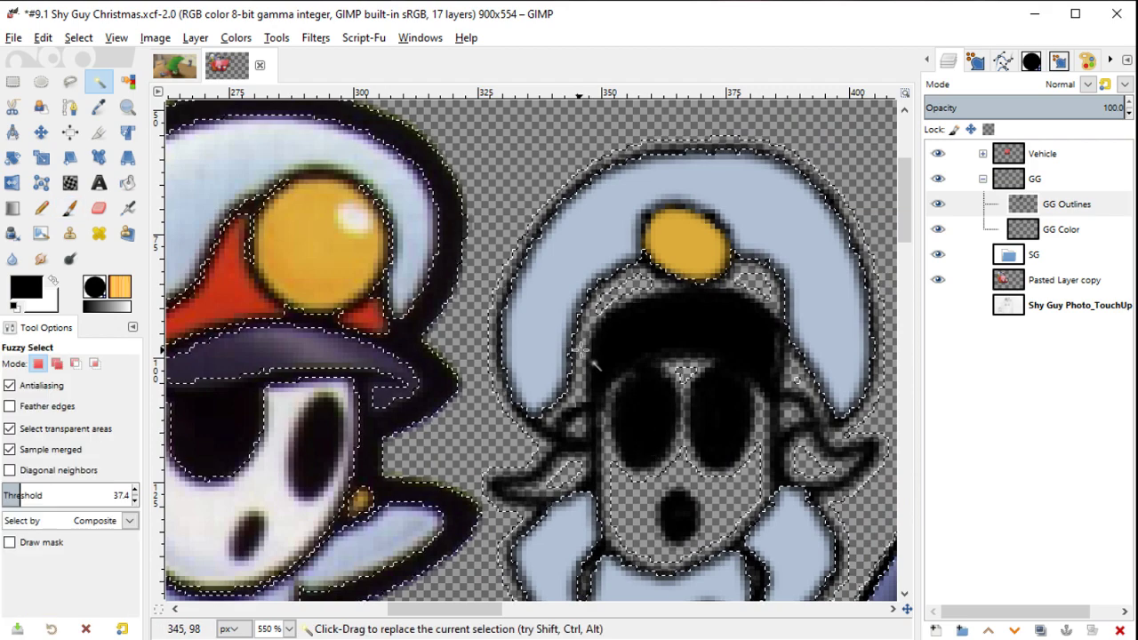
left_click(1049, 230)
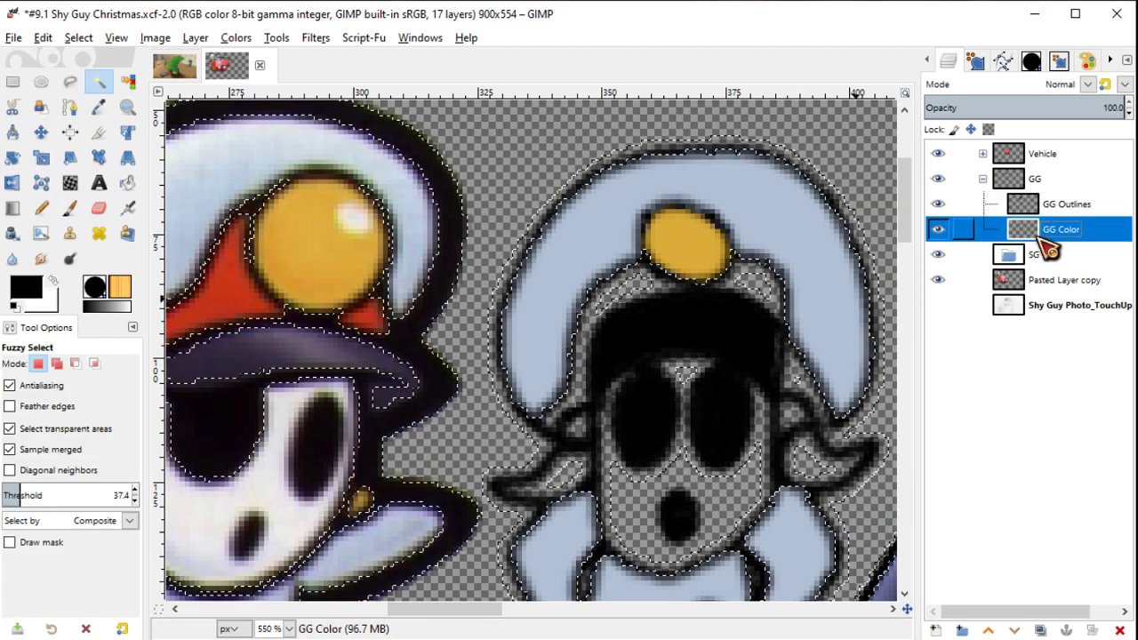
key("ctrl+shift+a")
left_click(629, 283)
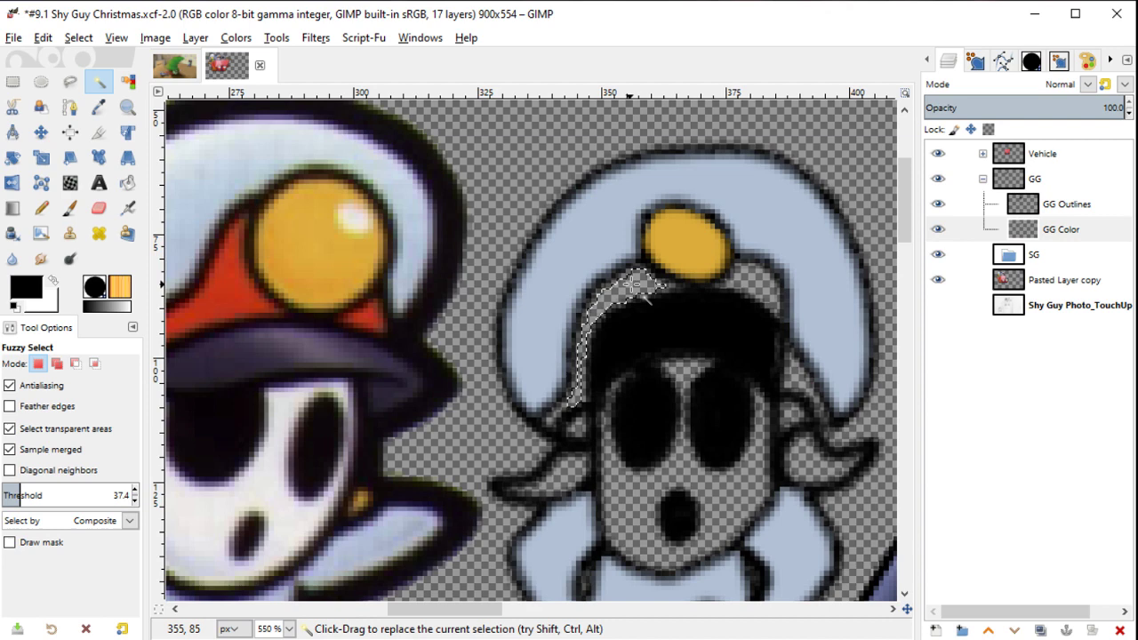
left_click(760, 293, "shift")
scroll(719, 381, "up", 1)
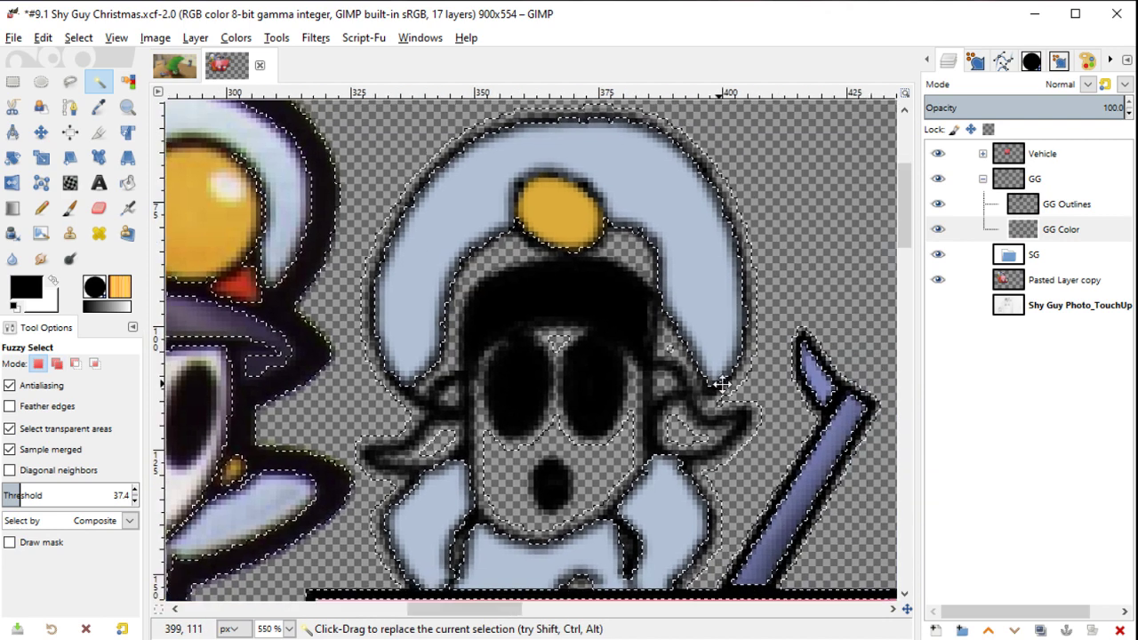
scroll(699, 382, "up", 1)
key("ctrl+shift+a")
Step: Ink dark outline strokes on GG Outlines at the cap tip and beside the face, brush size 2
key("p")
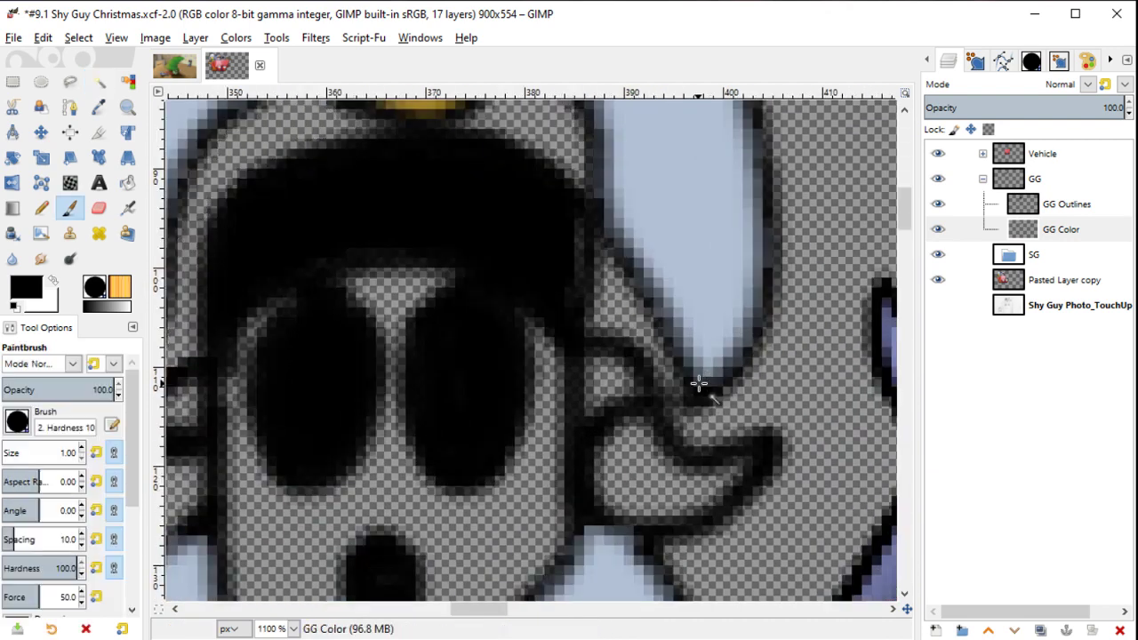
left_click(1061, 210)
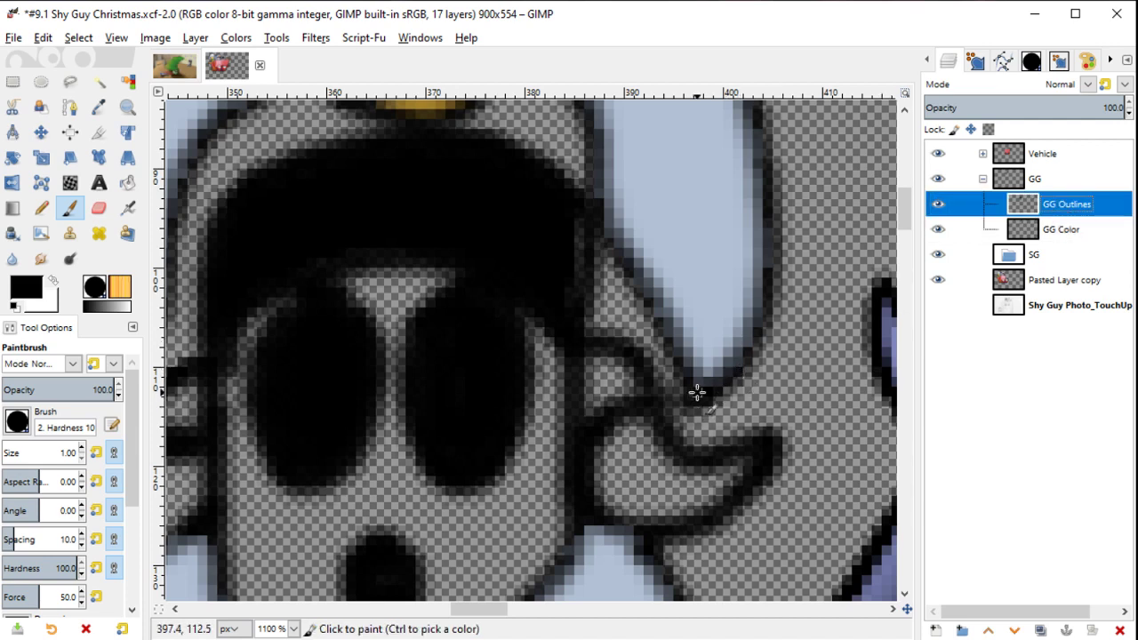
left_click_drag(697, 393, 658, 417)
key("bracketright")
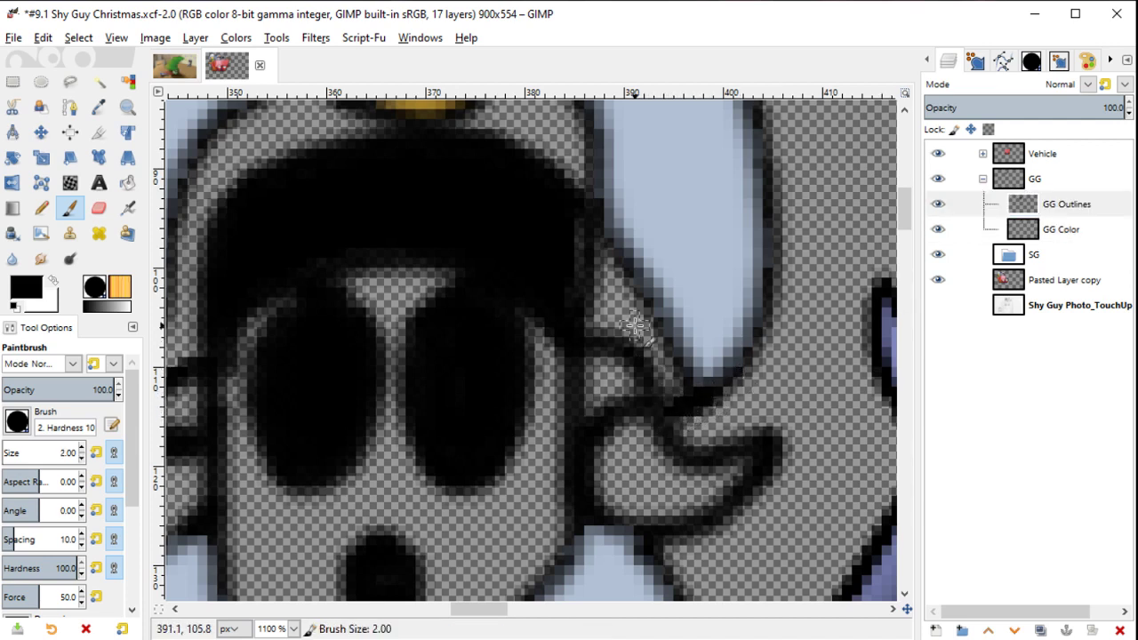
left_click_drag(635, 328, 625, 373)
left_click_drag(556, 257, 559, 361)
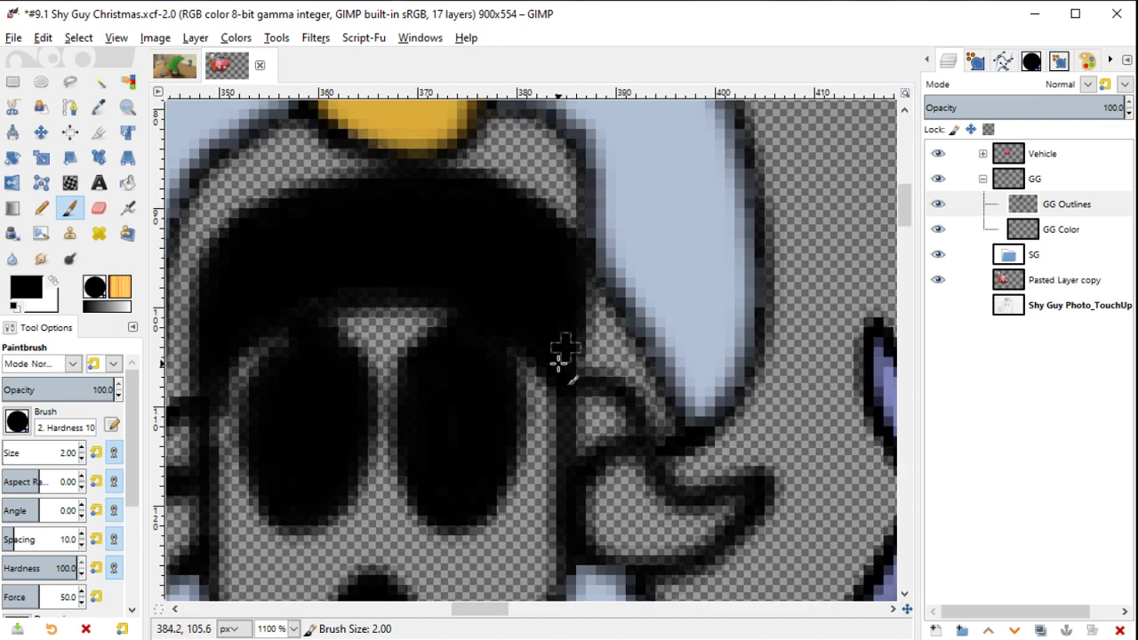
Step: Make GG Color active and sample the gold of the left Shy Guy's gem
key("u")
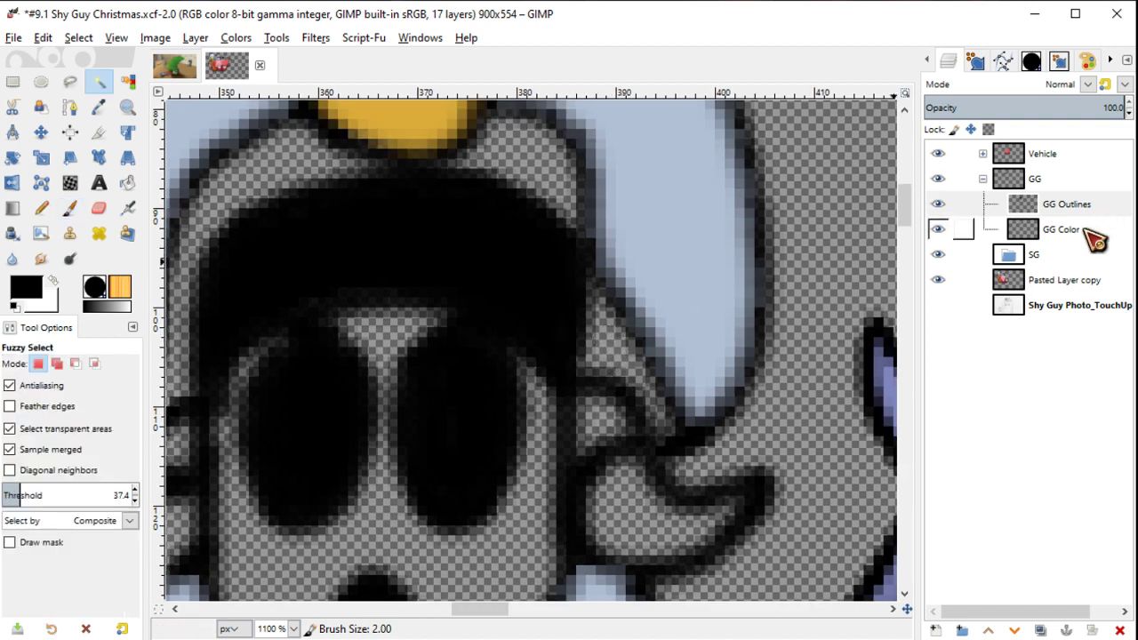
left_click(1089, 232)
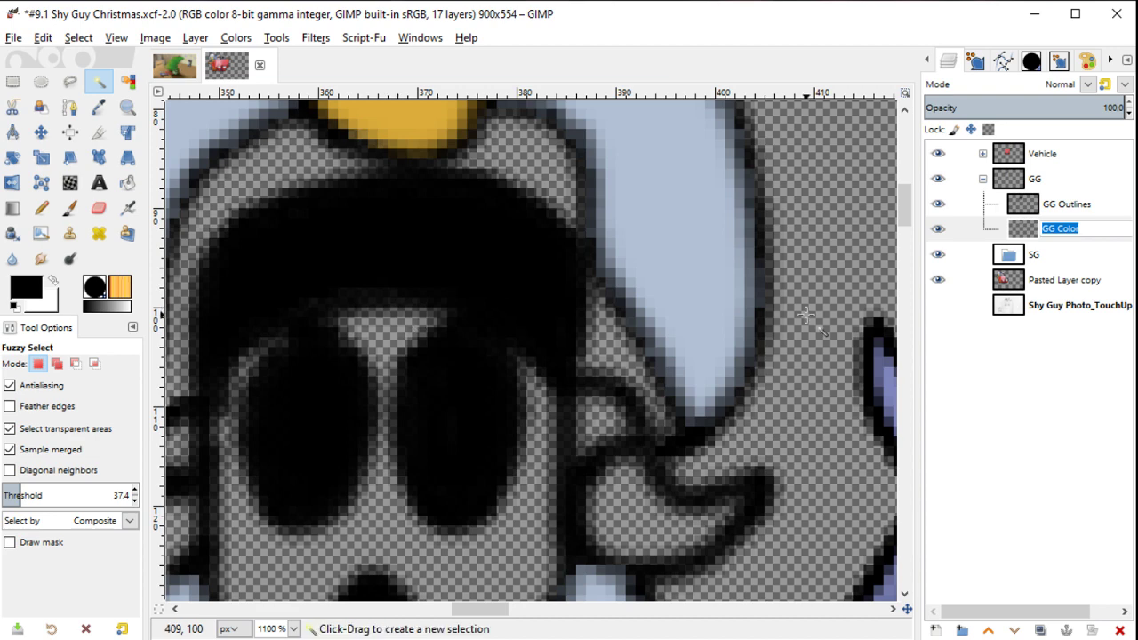
scroll(805, 316, "down", 3)
key("o")
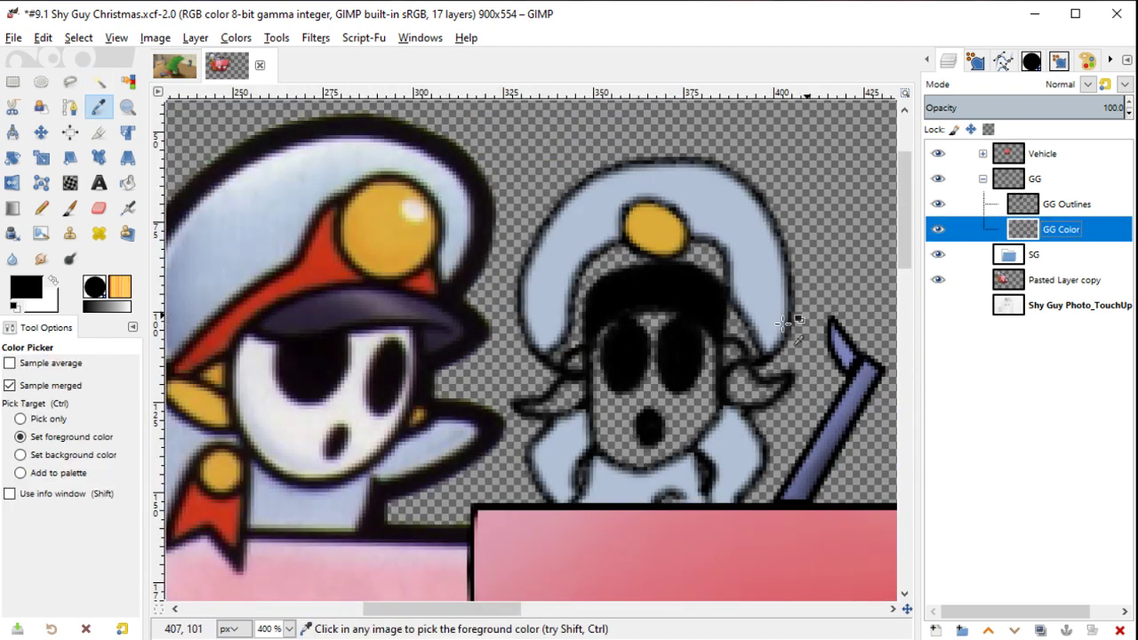
left_click(307, 277)
scroll(764, 419, "right", 2)
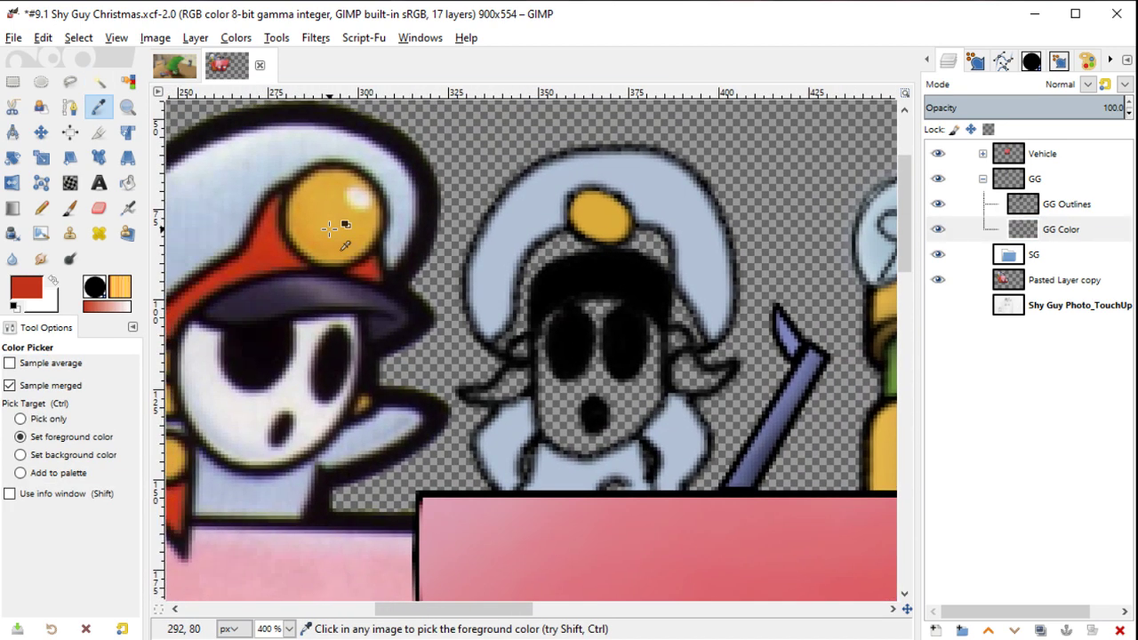
left_click(345, 240)
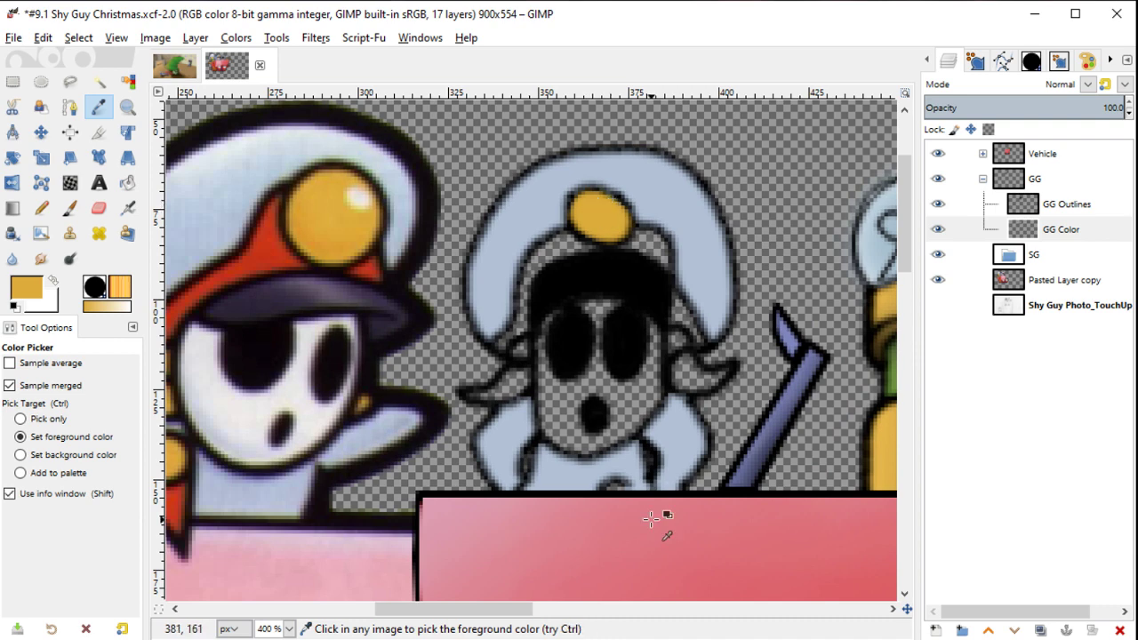
scroll(651, 519, "up", 3)
scroll(650, 519, "up", 1)
Step: Paint gold along the black edge of the small round shape below the face
key("p")
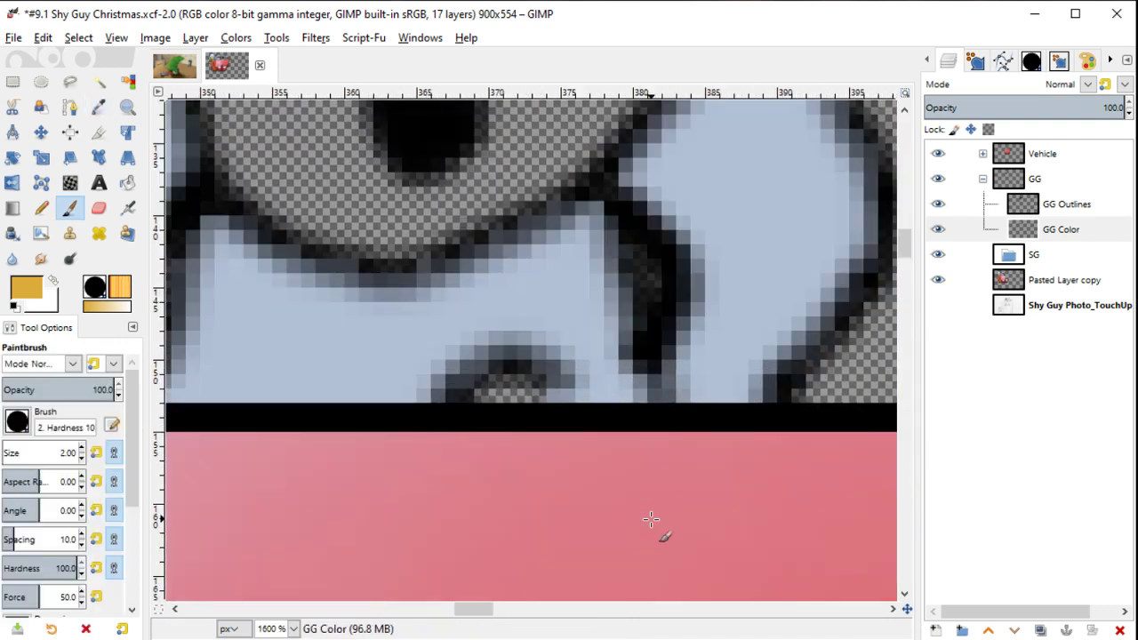
mouse_move(466, 402)
left_mouse_down()
mouse_move(523, 385)
mouse_move(547, 409)
left_mouse_up()
scroll(613, 418, "up", 2)
scroll(613, 417, "left", 1)
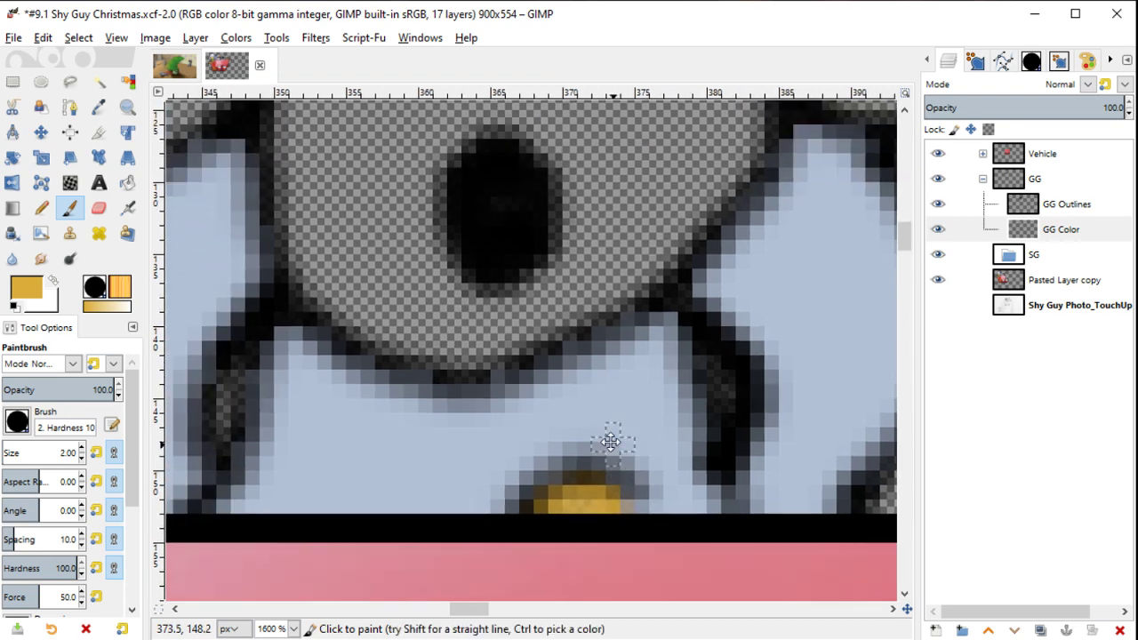
left_click_drag(594, 505, 548, 509)
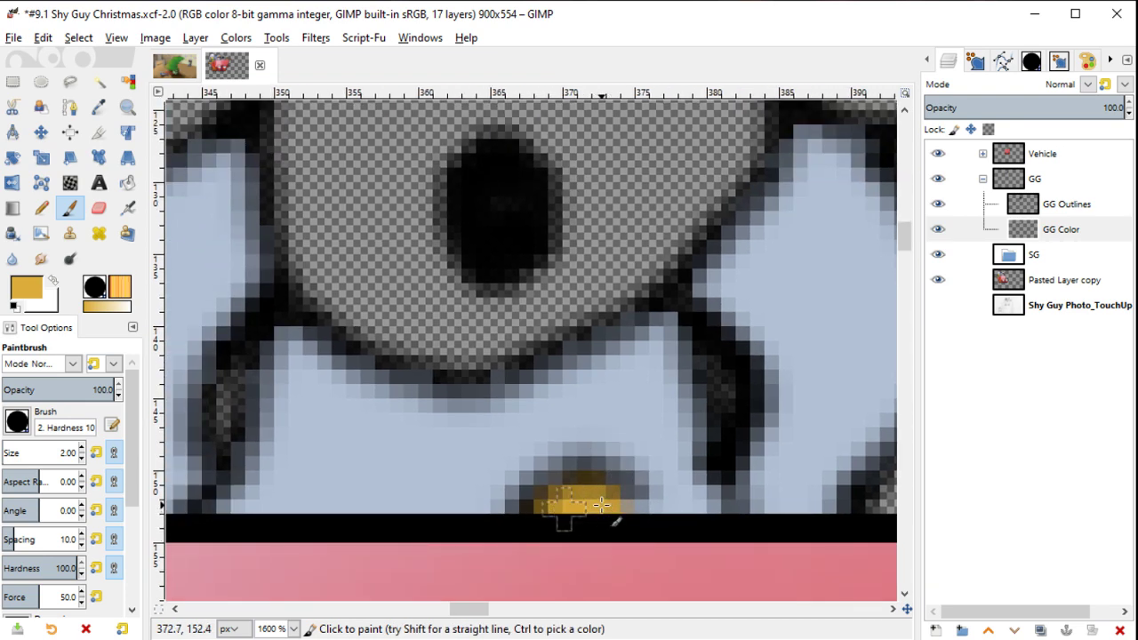
scroll(601, 505, "down", 3, "ctrl")
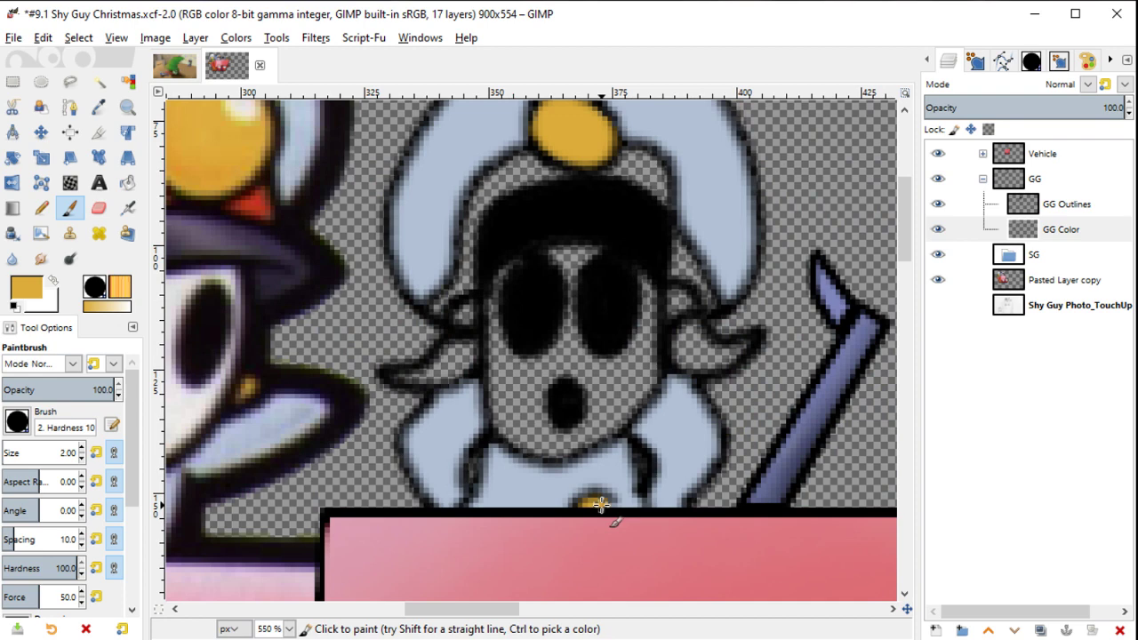
scroll(601, 505, "up", 1, "ctrl")
scroll(457, 346, "left", 2)
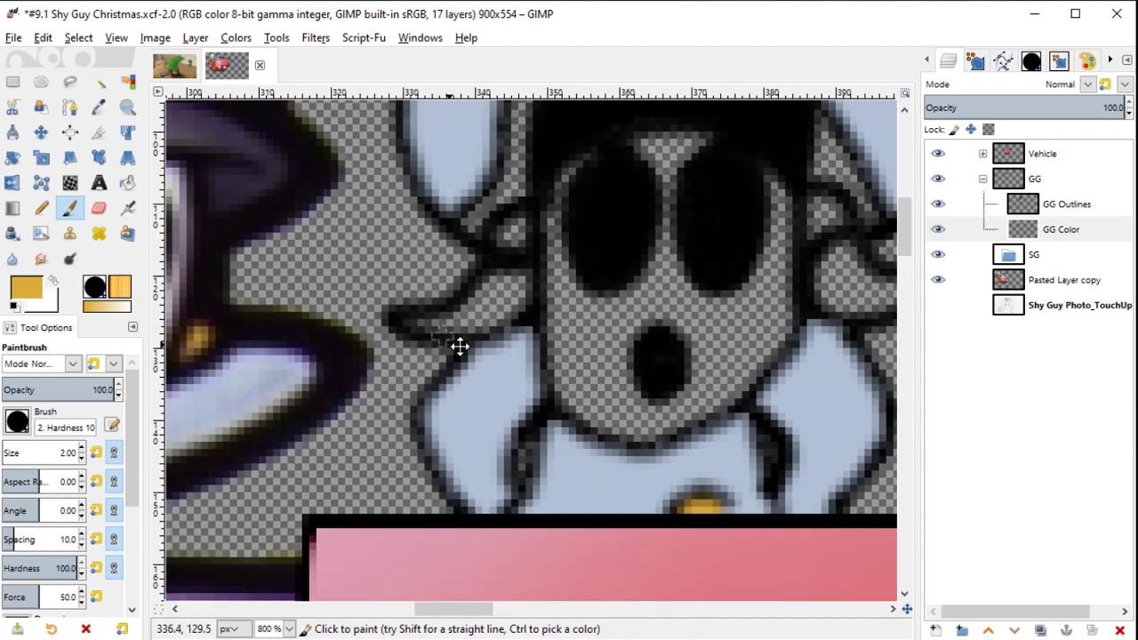
scroll(884, 439, "left", 5)
scroll(589, 451, "right", 3)
scroll(557, 336, "right", 5)
scroll(558, 336, "up", 2)
scroll(558, 336, "right", 2)
scroll(558, 336, "up", 1)
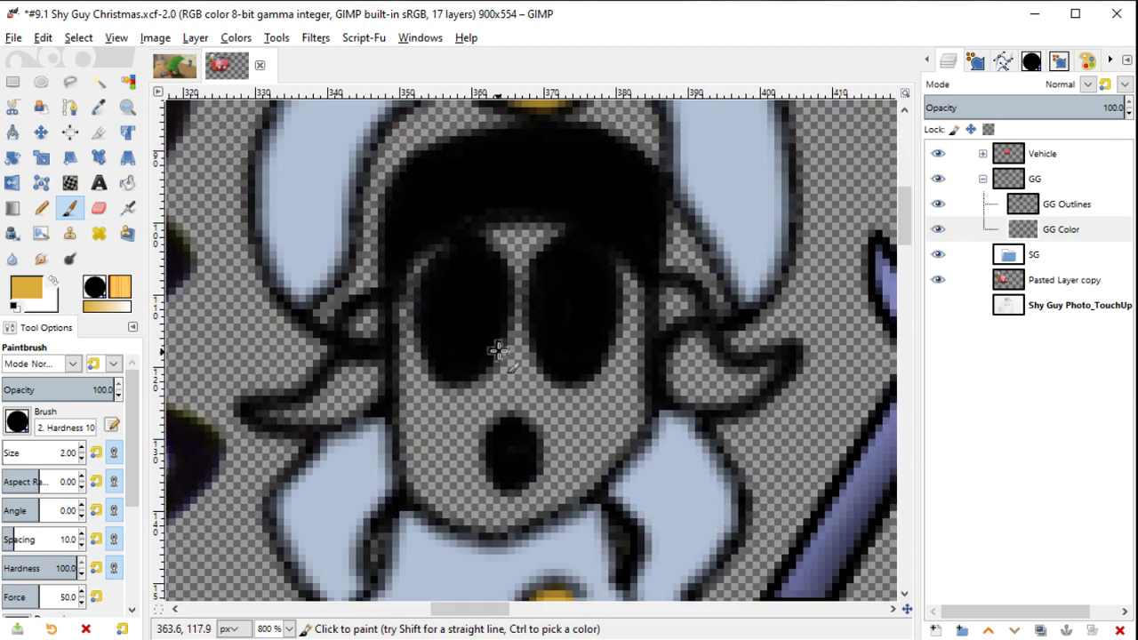
Step: Try pencilling yellow into the left bow, then undo it and an accidental layer duplicate
key("n")
left_click_drag(373, 320, 373, 344)
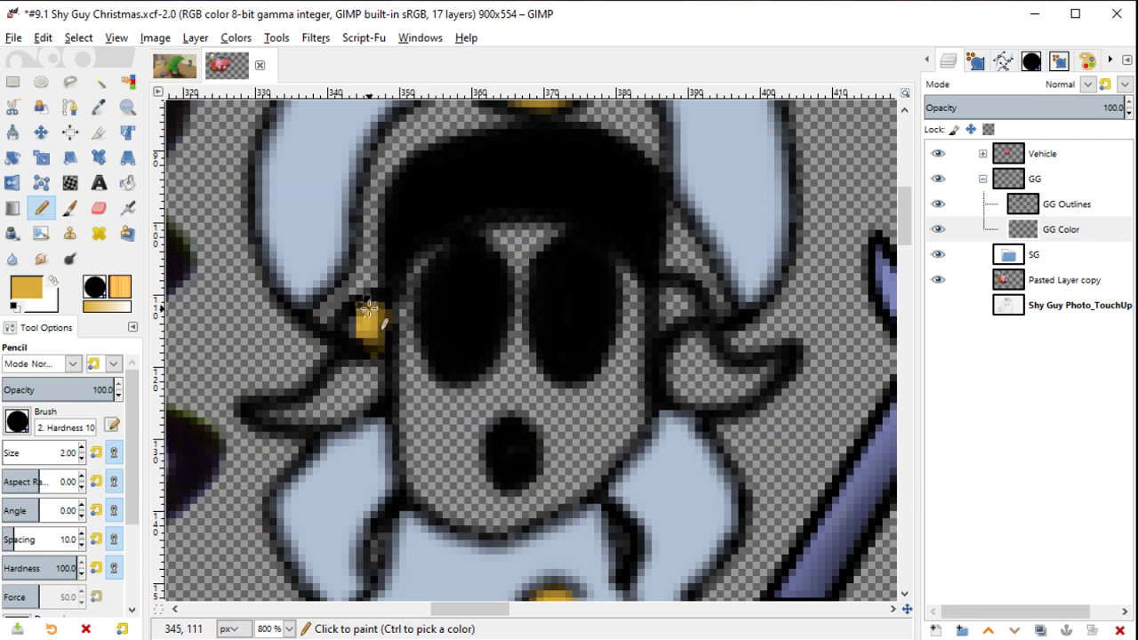
left_click_drag(353, 385, 344, 364)
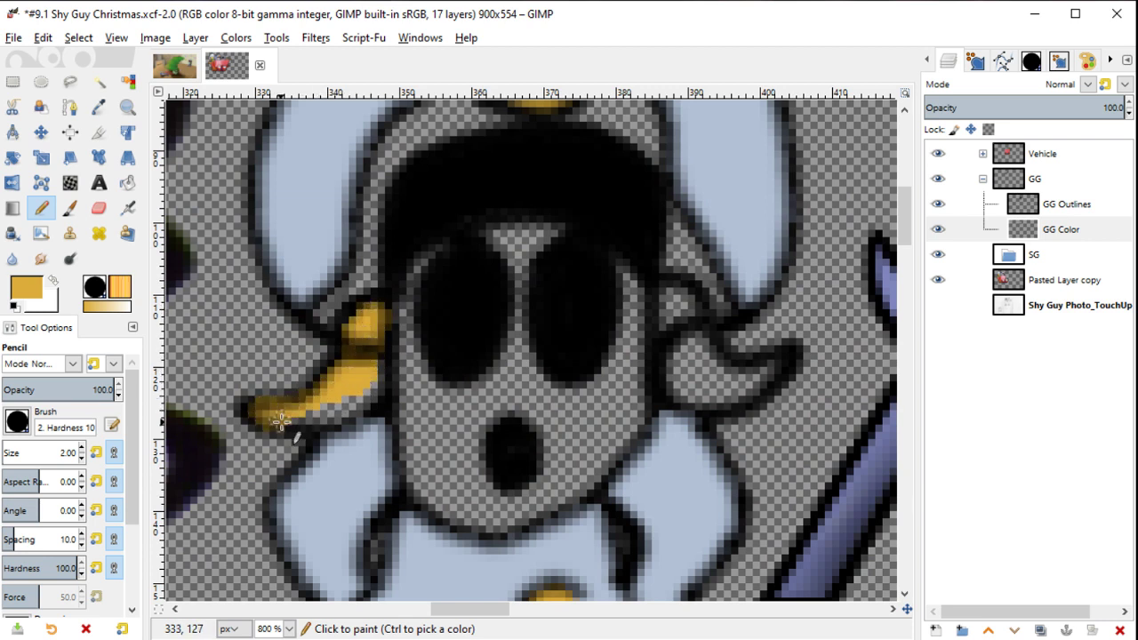
left_click_drag(281, 420, 341, 412)
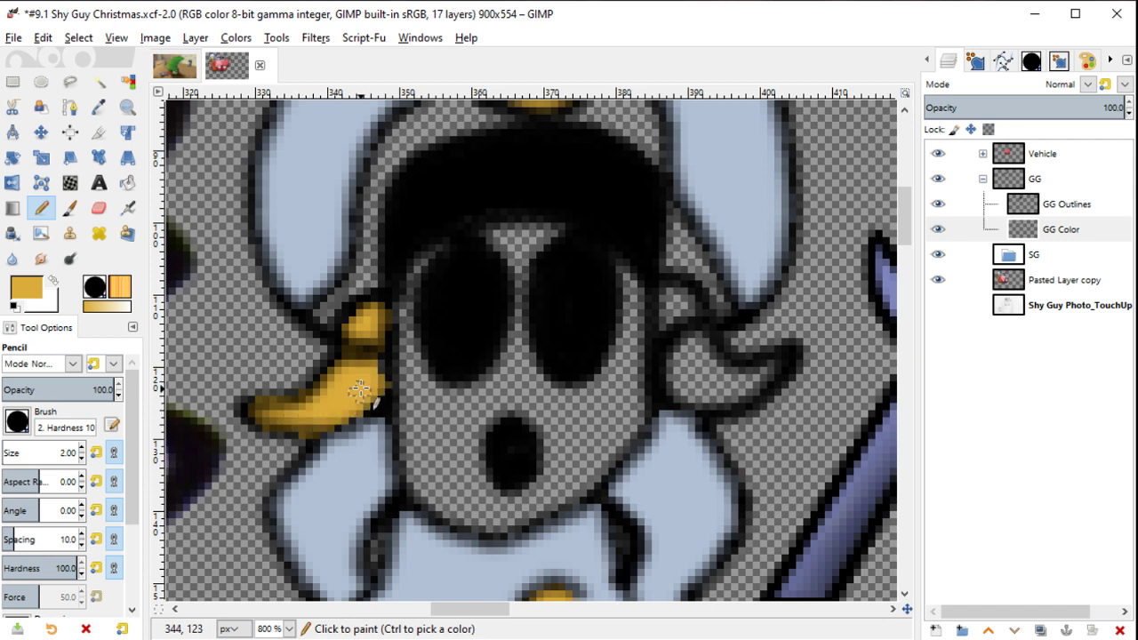
left_click(1049, 210)
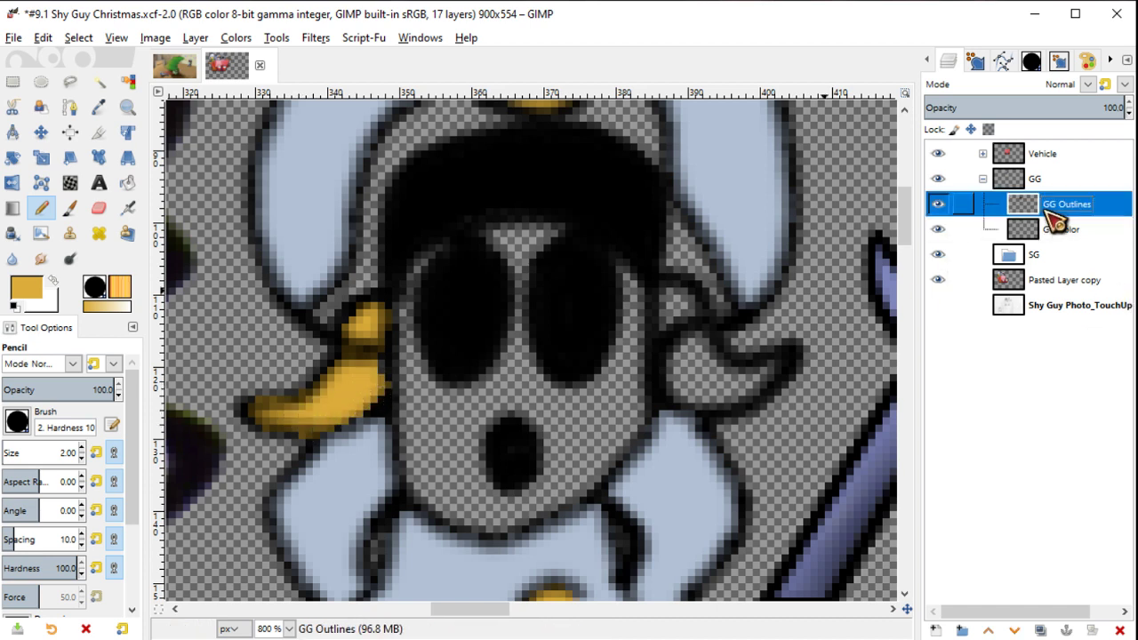
left_click(1040, 629)
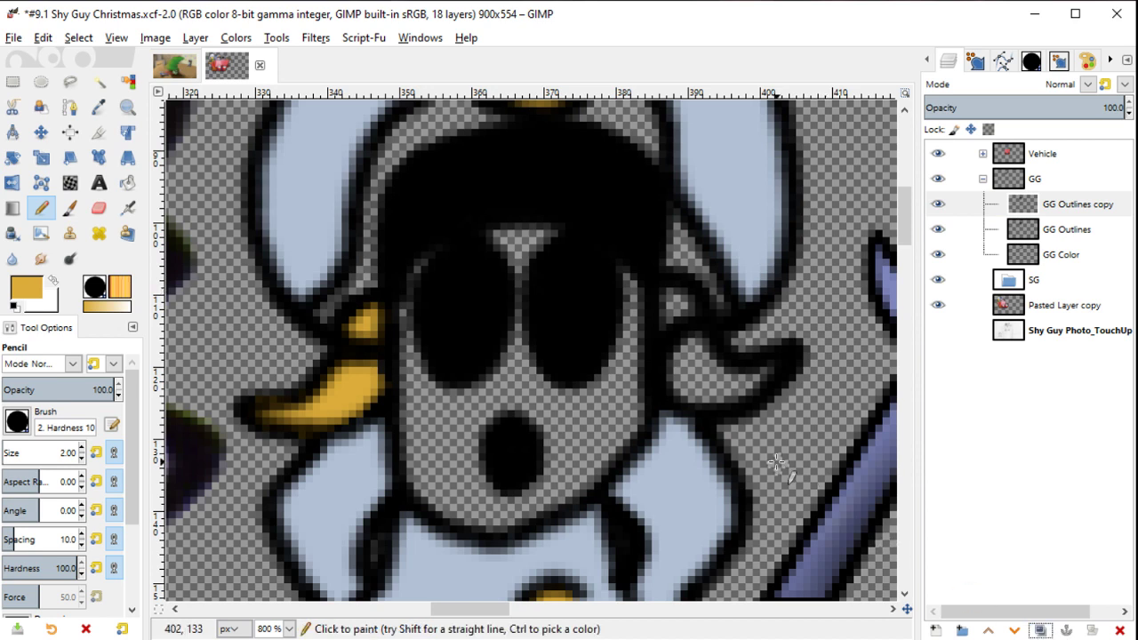
key("ctrl+z")
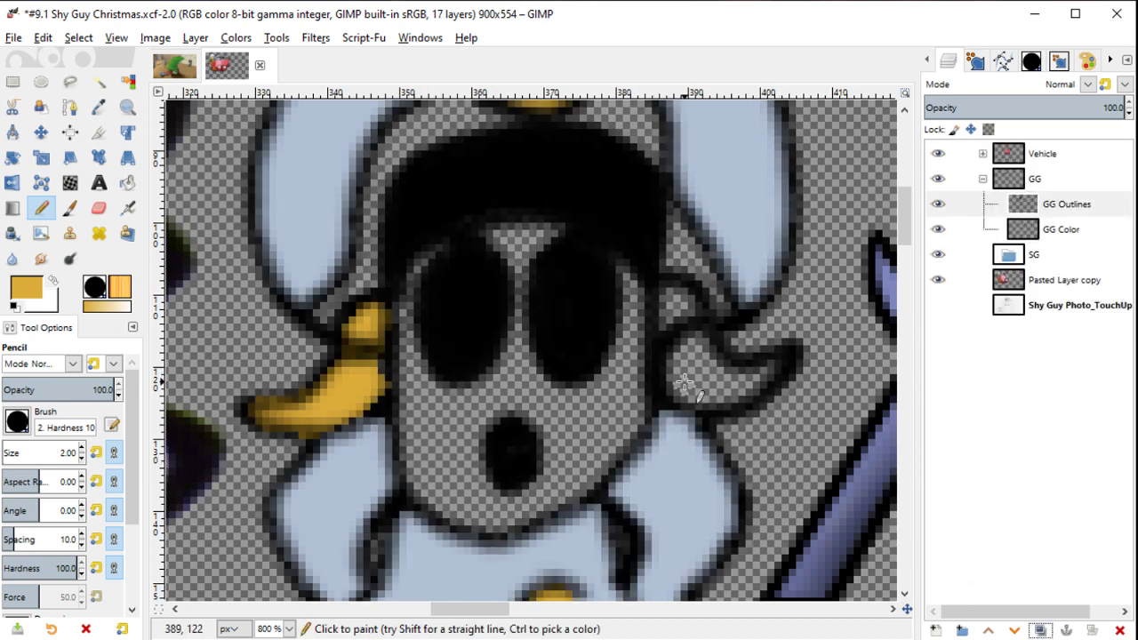
key("ctrl+z")
Step: Fuzzy-select both bows, grow the selection, and bucket-fill them gold on GG Color
key("u")
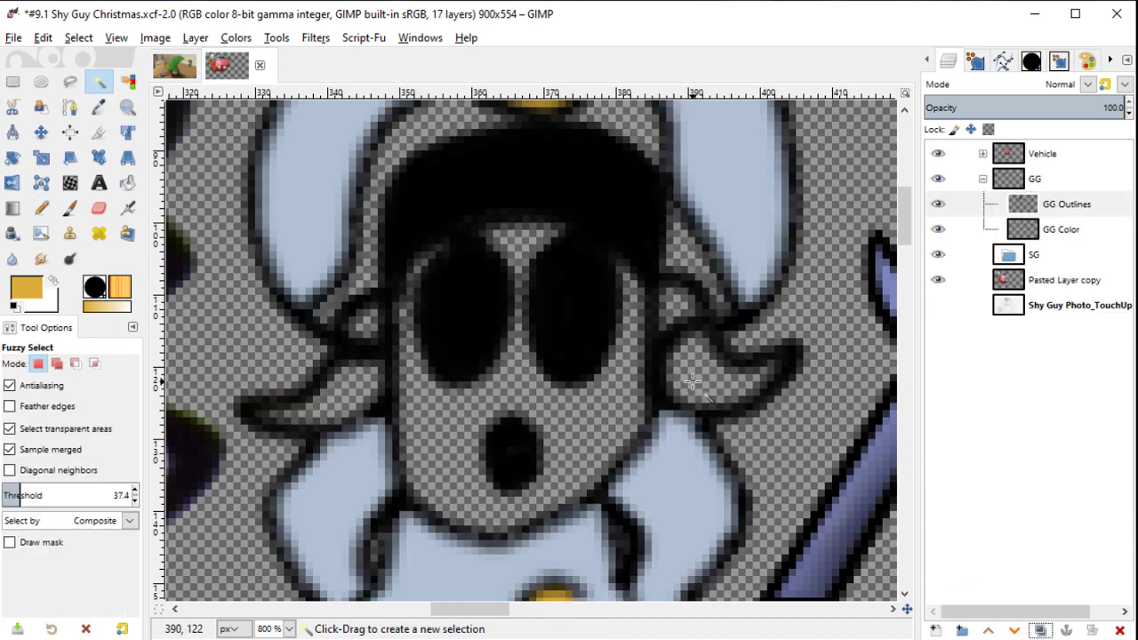
left_click(685, 383)
left_click_drag(348, 393, 346, 400)
right_click(347, 400)
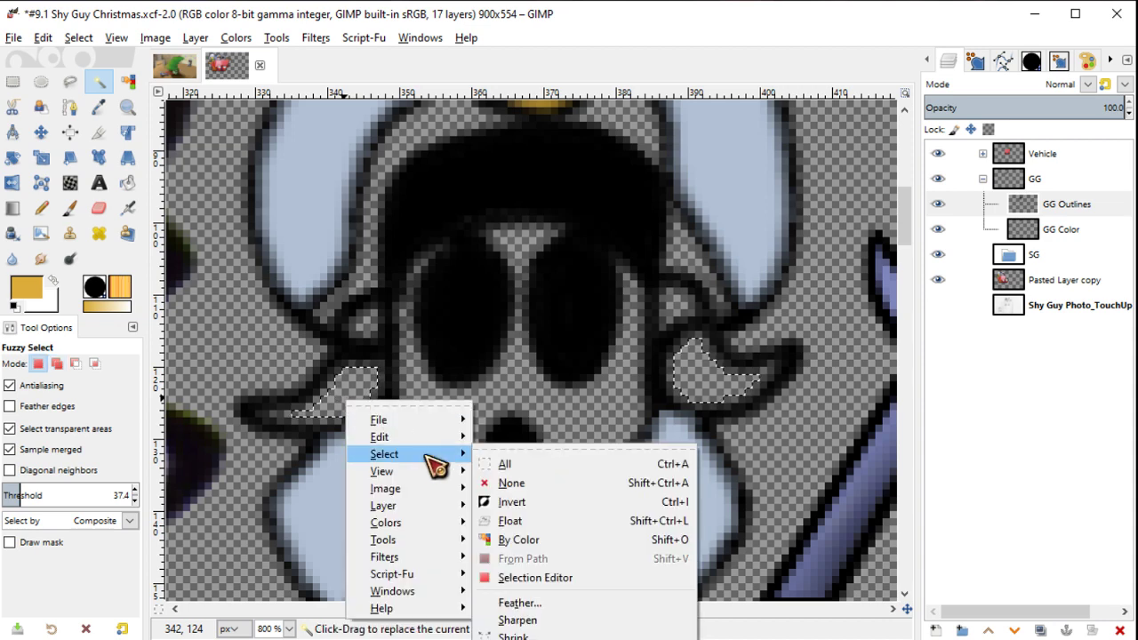
left_click(538, 627)
key("Return")
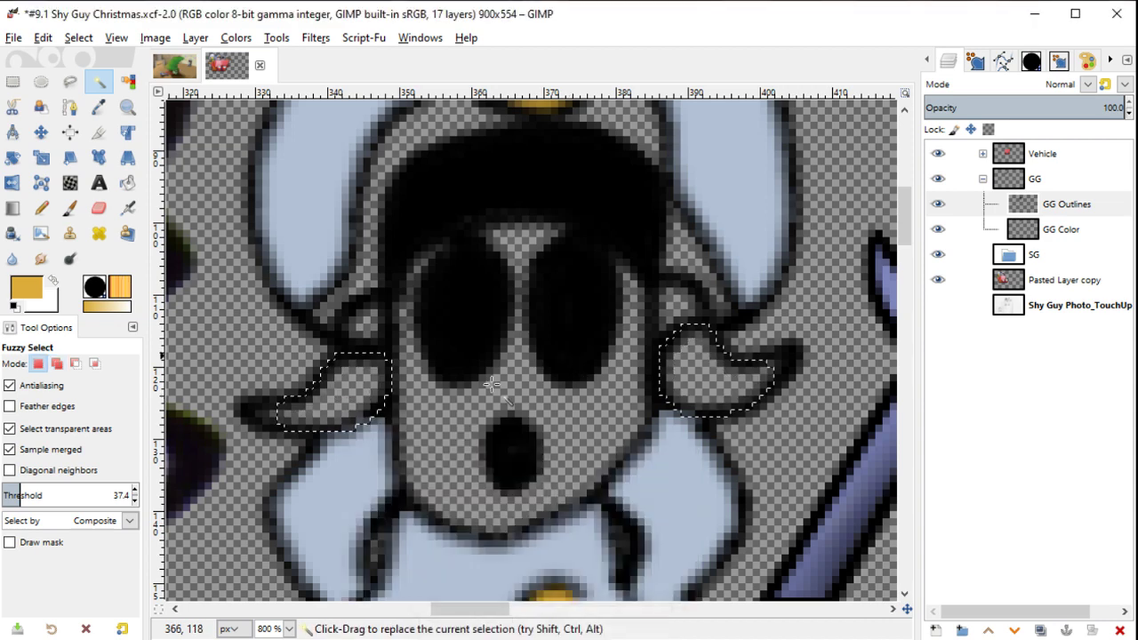
scroll(381, 391, "up", 1)
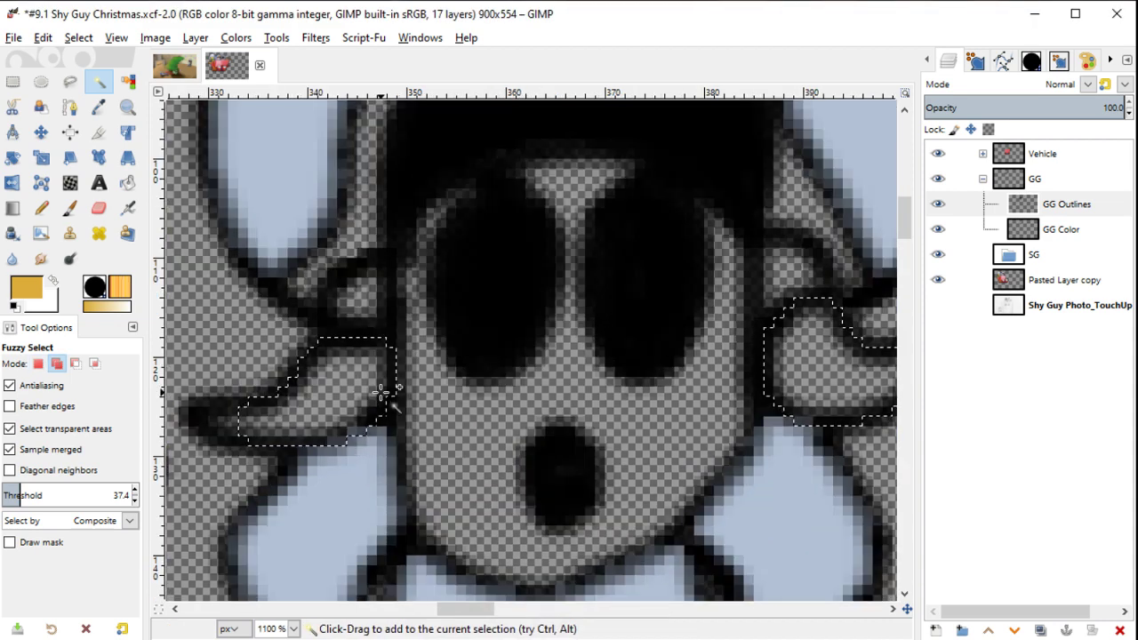
key("shift+b")
left_click(360, 377)
key("ctrl+z")
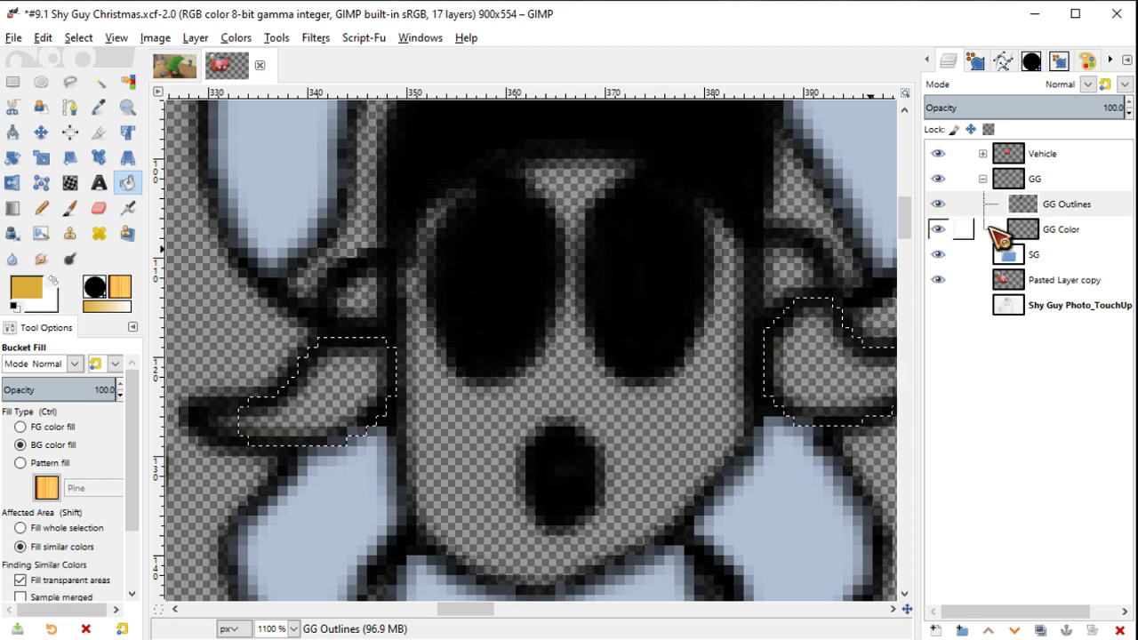
left_click(1039, 231)
left_click(338, 399, "shift")
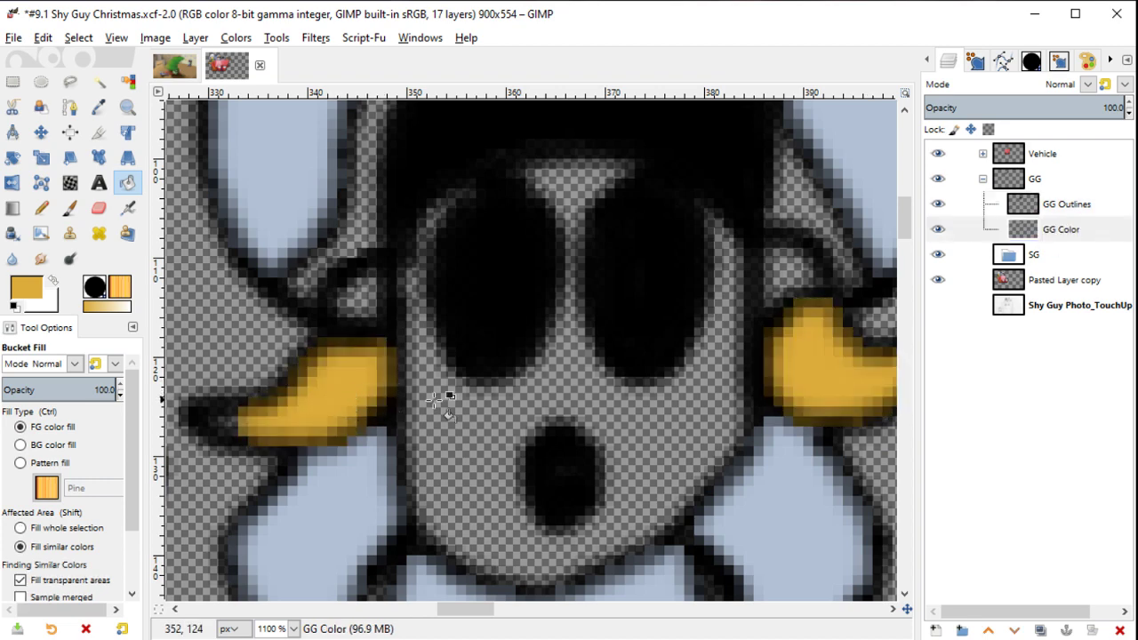
Step: Brush gold into the left bow's tip and the gaps above the bows
scroll(448, 388, "left", 3)
scroll(529, 389, "up", 1)
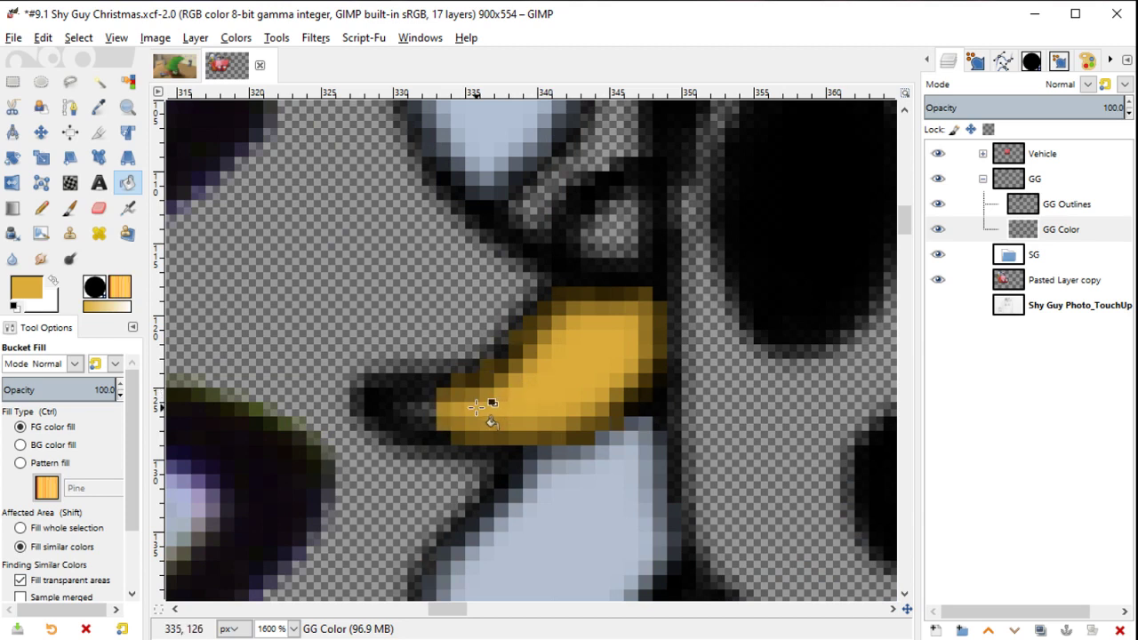
key("p")
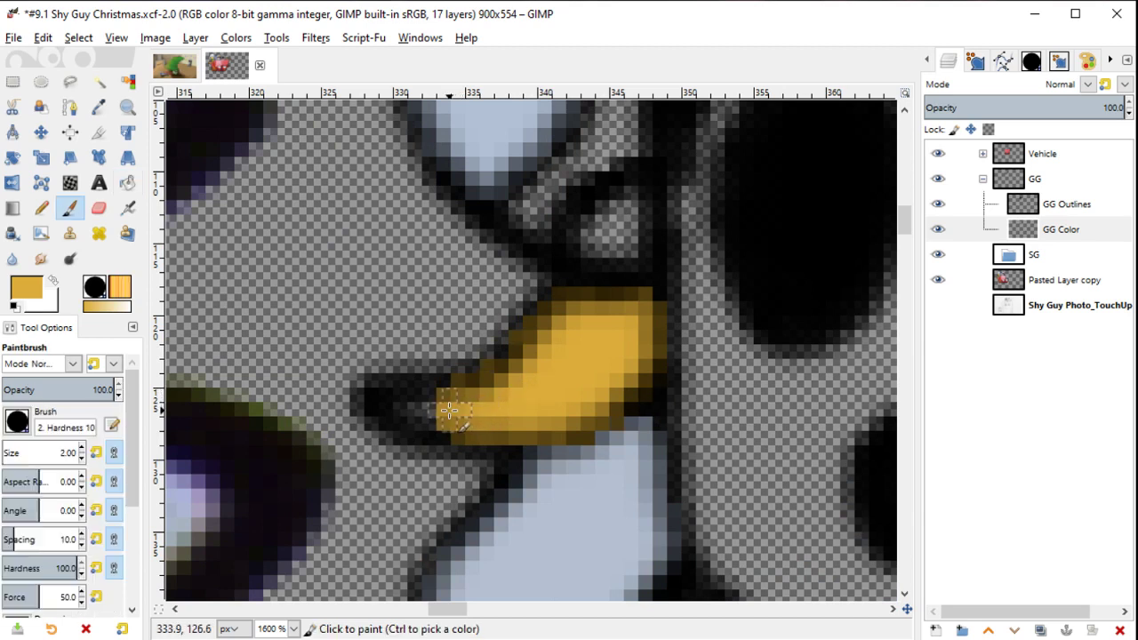
left_click_drag(433, 407, 396, 405)
scroll(578, 400, "right", 10)
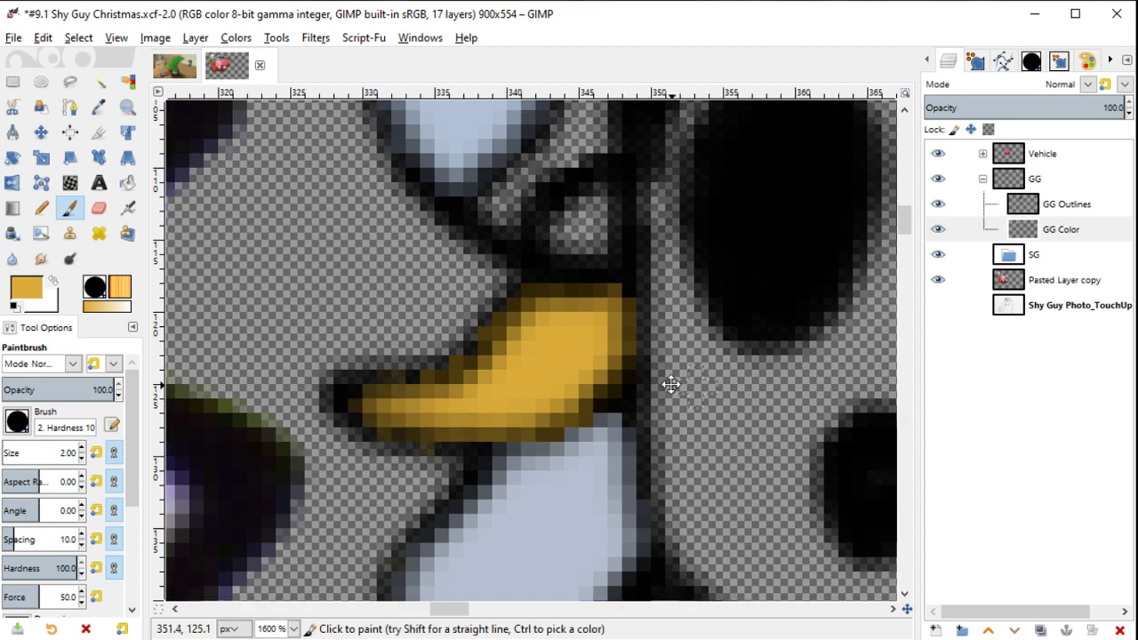
scroll(681, 343, "right", 5)
scroll(681, 343, "up", 1)
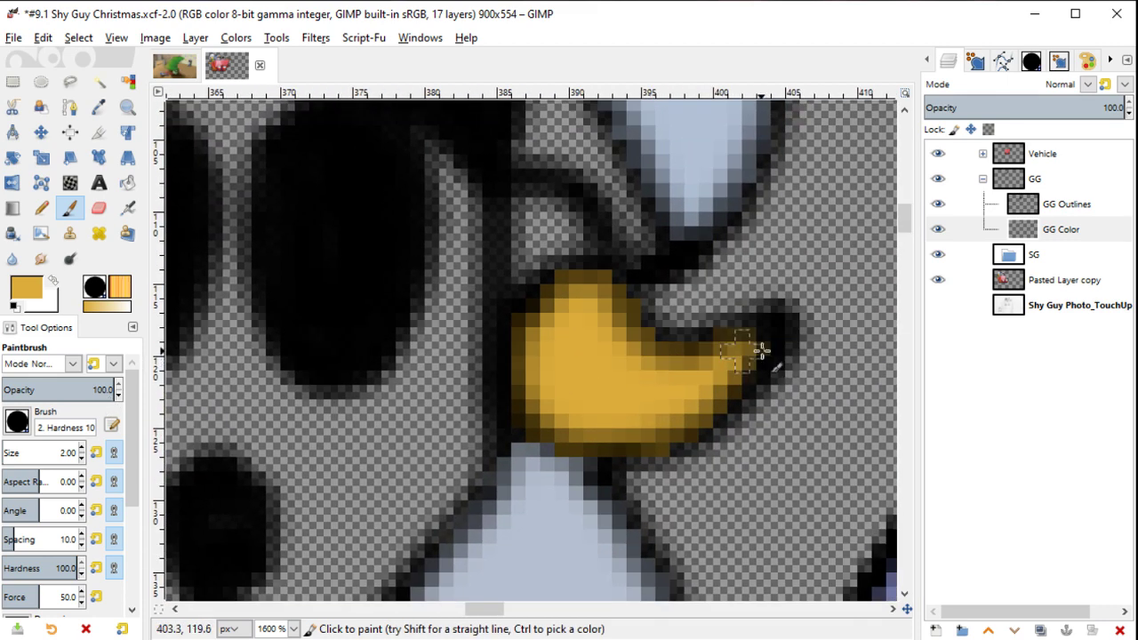
left_click_drag(594, 266, 542, 172)
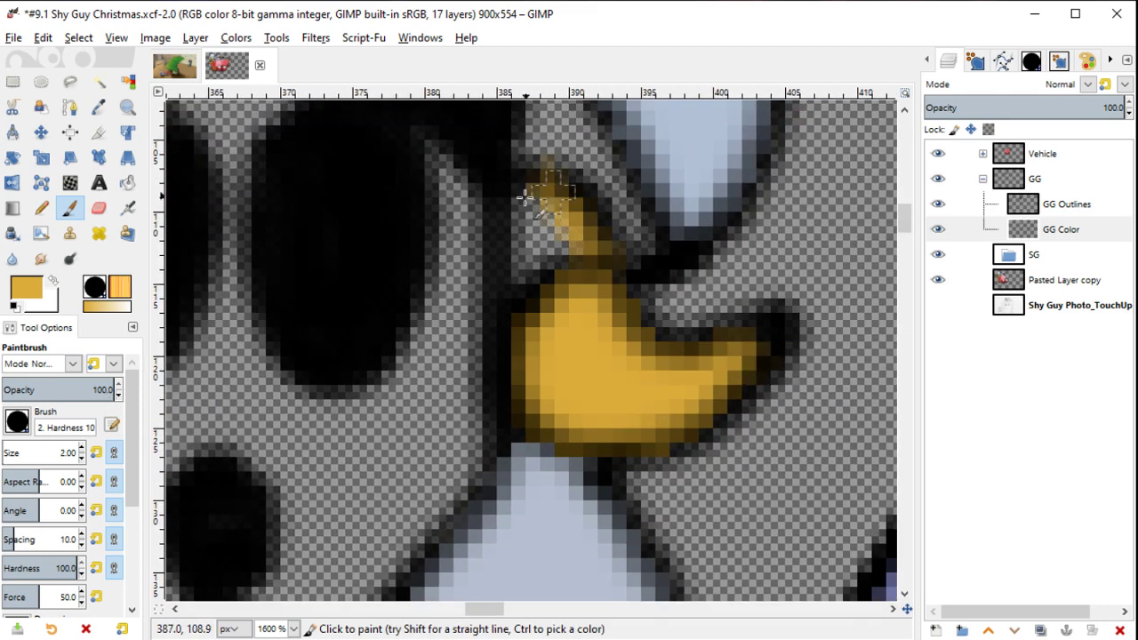
scroll(534, 231, "left", 1)
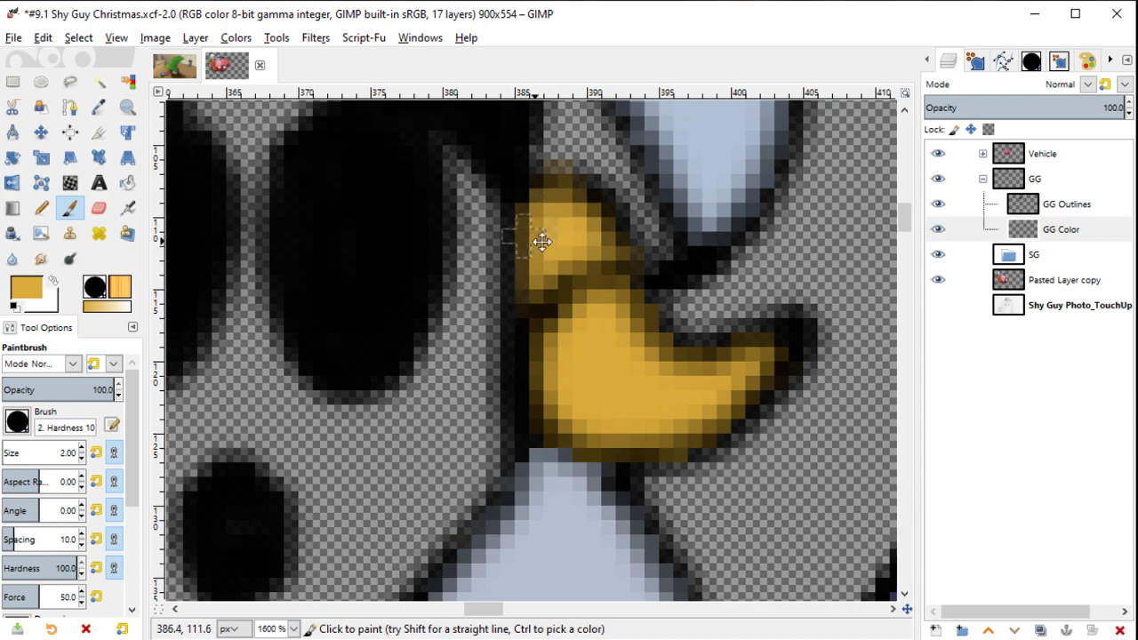
scroll(338, 297, "left", 5)
scroll(414, 271, "left", 2)
mouse_move(413, 271)
left_mouse_down()
mouse_move(382, 298)
mouse_move(407, 338)
mouse_move(399, 351)
mouse_move(371, 302)
left_mouse_up()
scroll(385, 322, "down", 1, "ctrl")
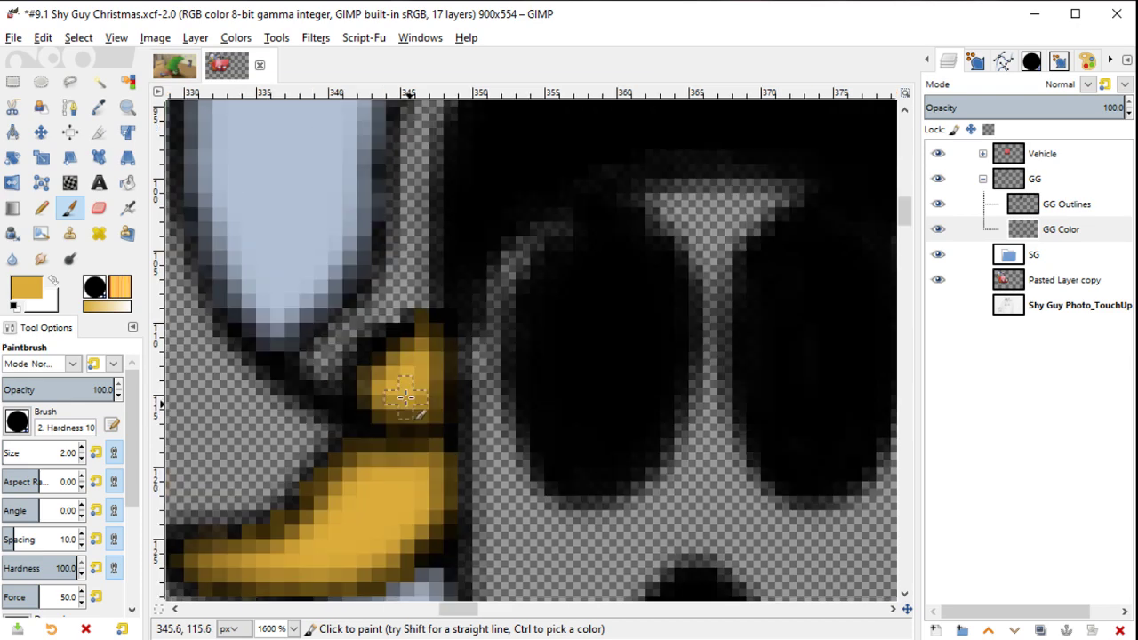
scroll(396, 356, "down", 3, "ctrl")
Step: Pan across to the neighbouring red-hatted Shy Guy for colour reference
key("o")
left_click_drag(223, 315, 351, 303)
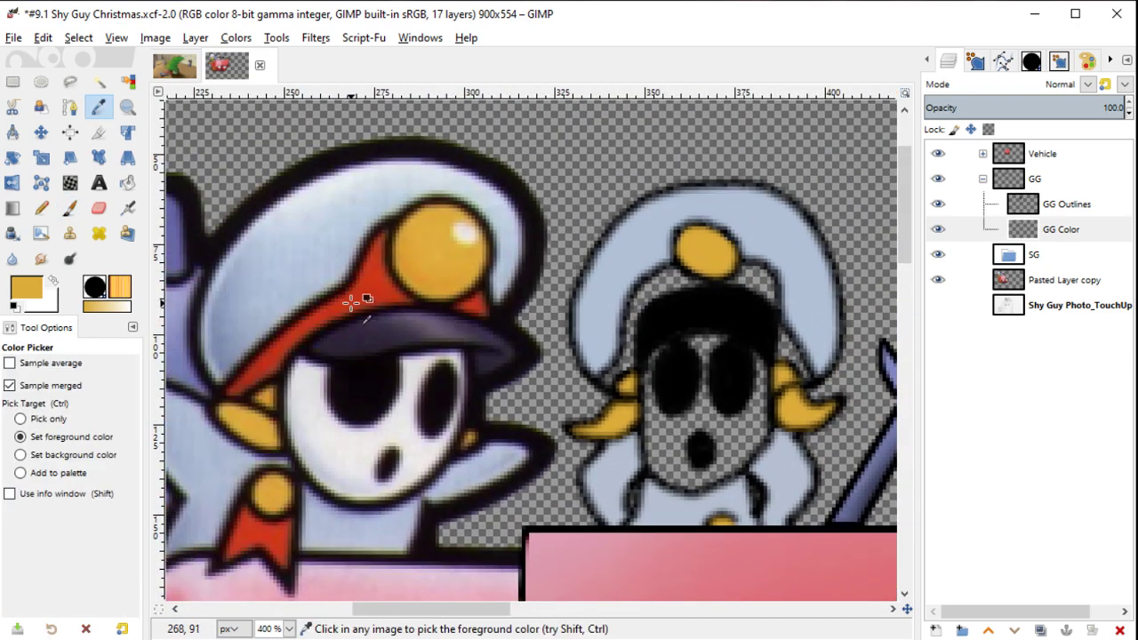
scroll(258, 274, "right", 3)
scroll(258, 274, "up", 1, "ctrl")
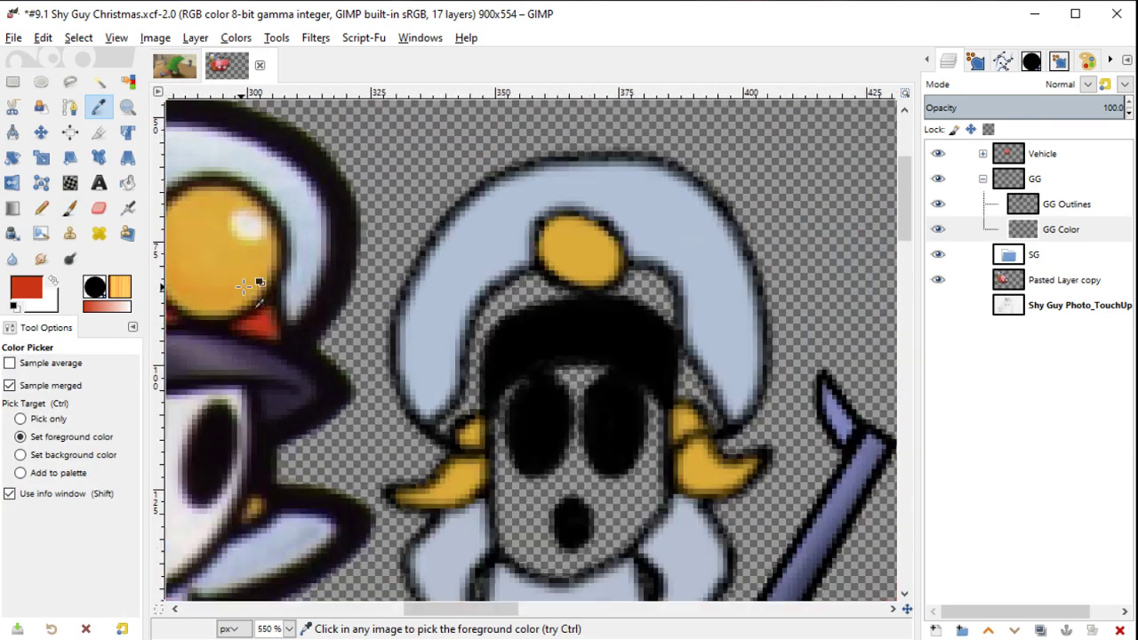
scroll(258, 274, "up", 3, "ctrl")
key("p")
scroll(500, 343, "right", 2)
scroll(399, 272, "right", 2)
scroll(399, 272, "down", 1)
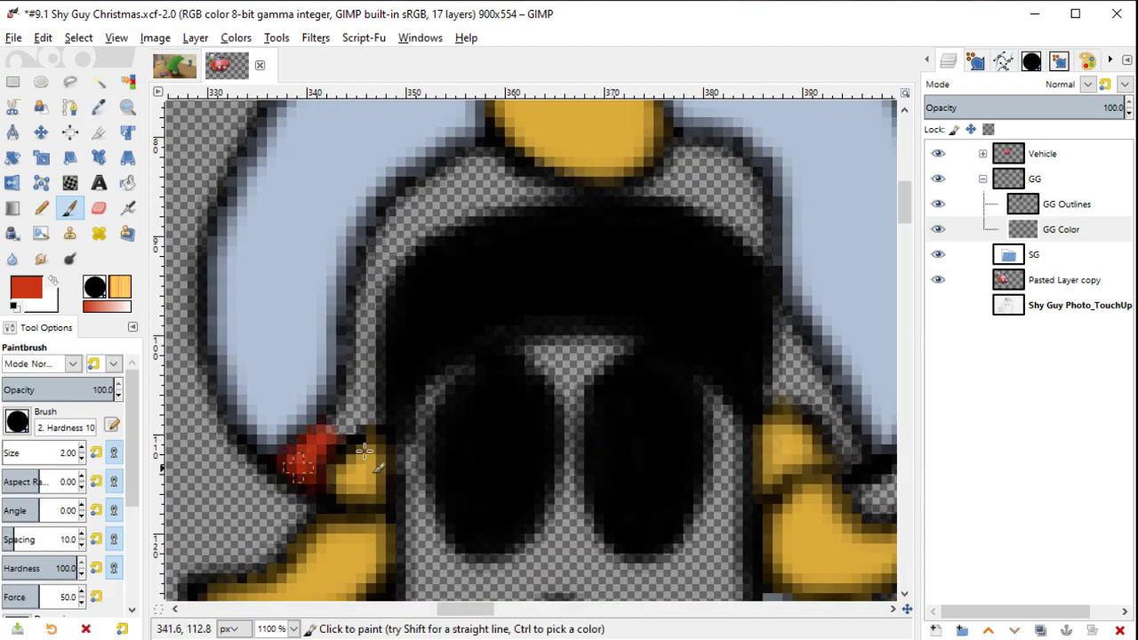
scroll(450, 356, "right", 3)
scroll(450, 357, "down", 1)
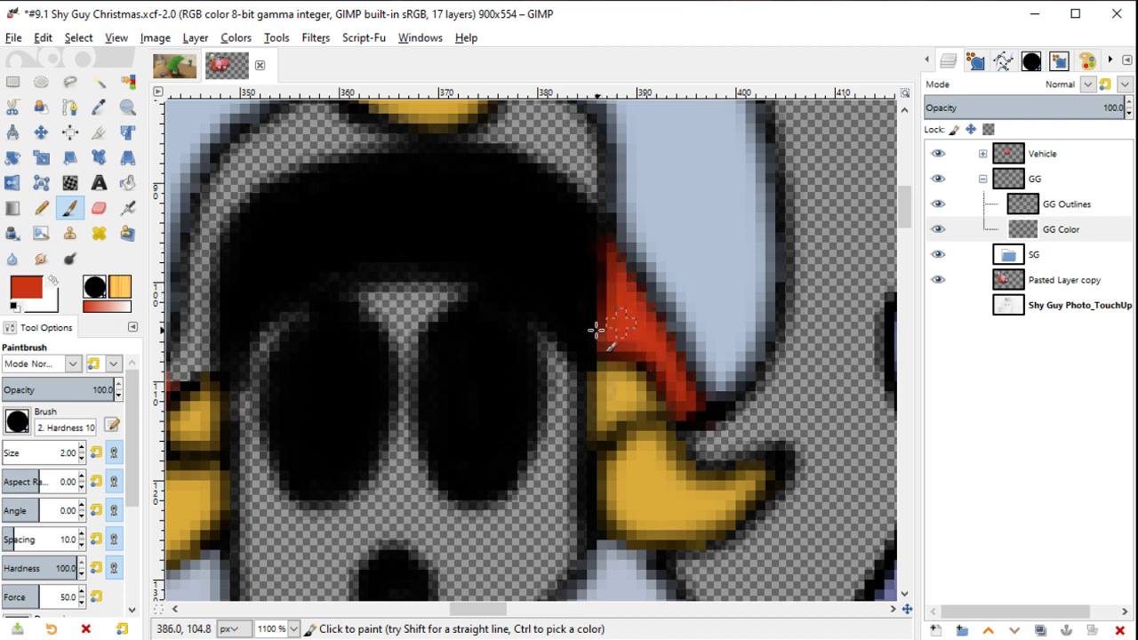
scroll(280, 355, "left", 2)
scroll(266, 374, "left", 1)
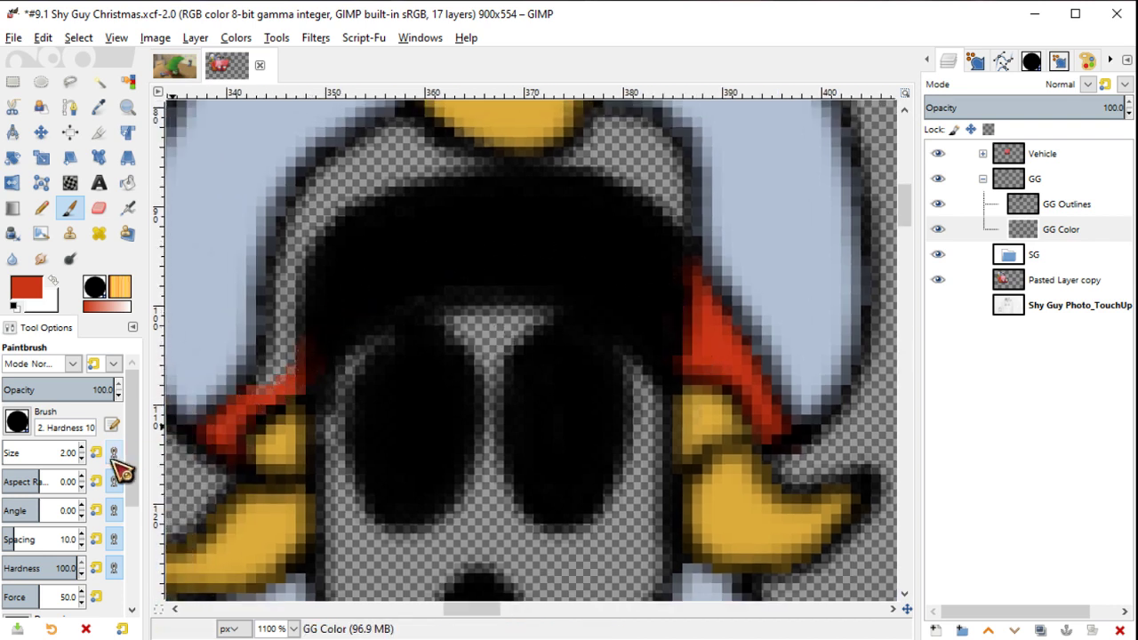
Step: Fill the grey hat band around the head with red on GG Color
key("u")
left_click(55, 451)
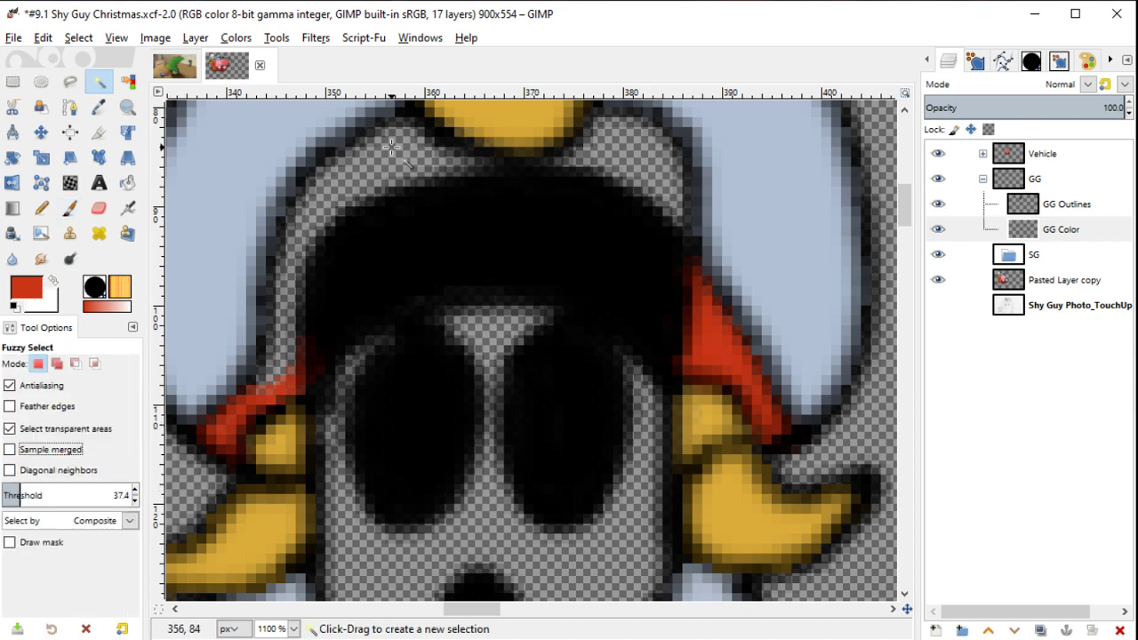
left_click(391, 151)
scroll(394, 191, "up", 2)
scroll(393, 190, "left", 1)
key("shift+b")
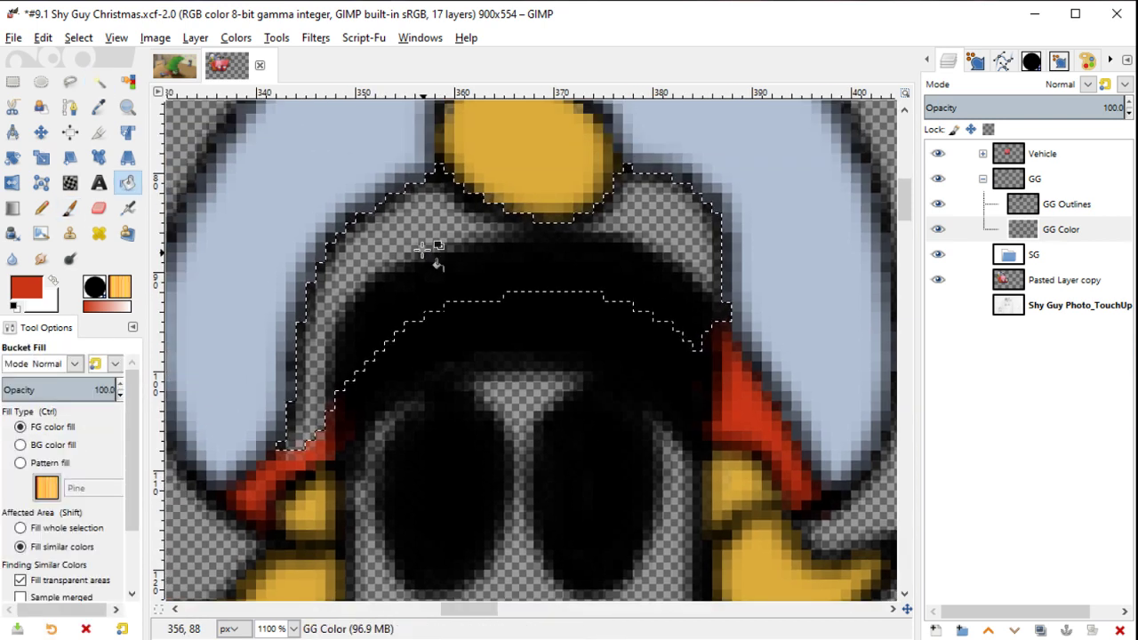
left_click(427, 251)
key("ctrl+shift+a")
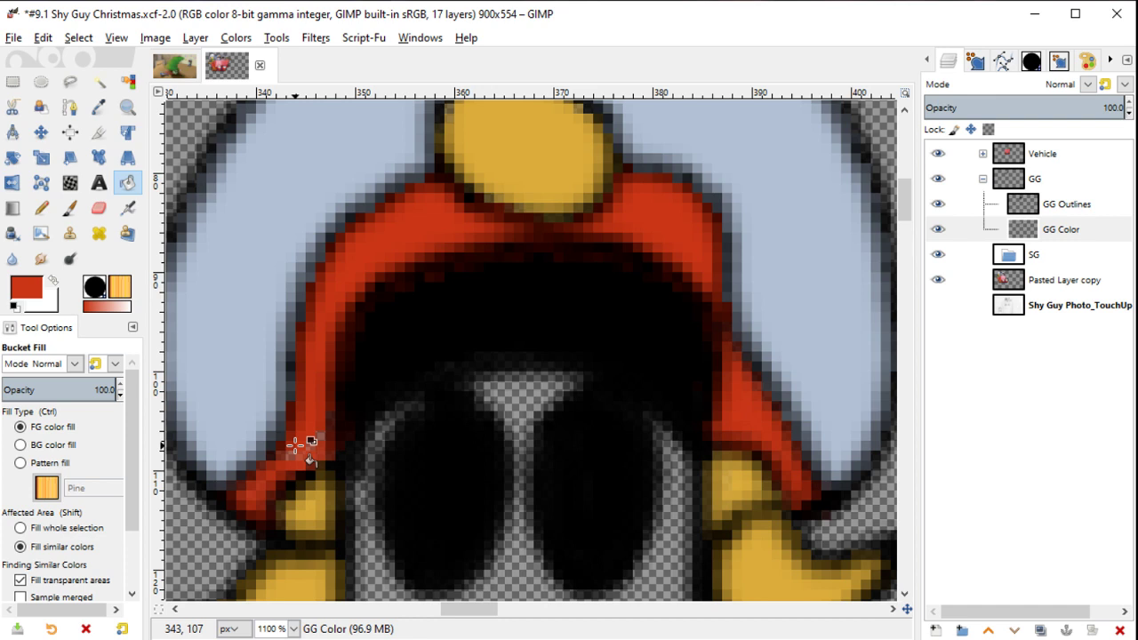
key("p")
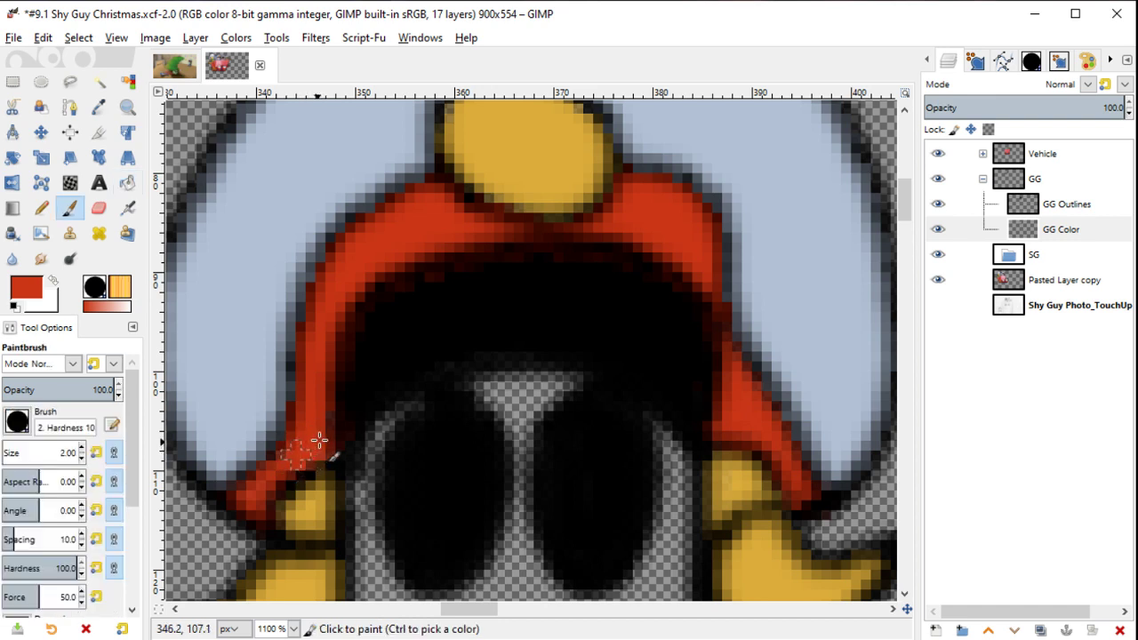
scroll(350, 401, "down", 2)
scroll(351, 401, "left", 1)
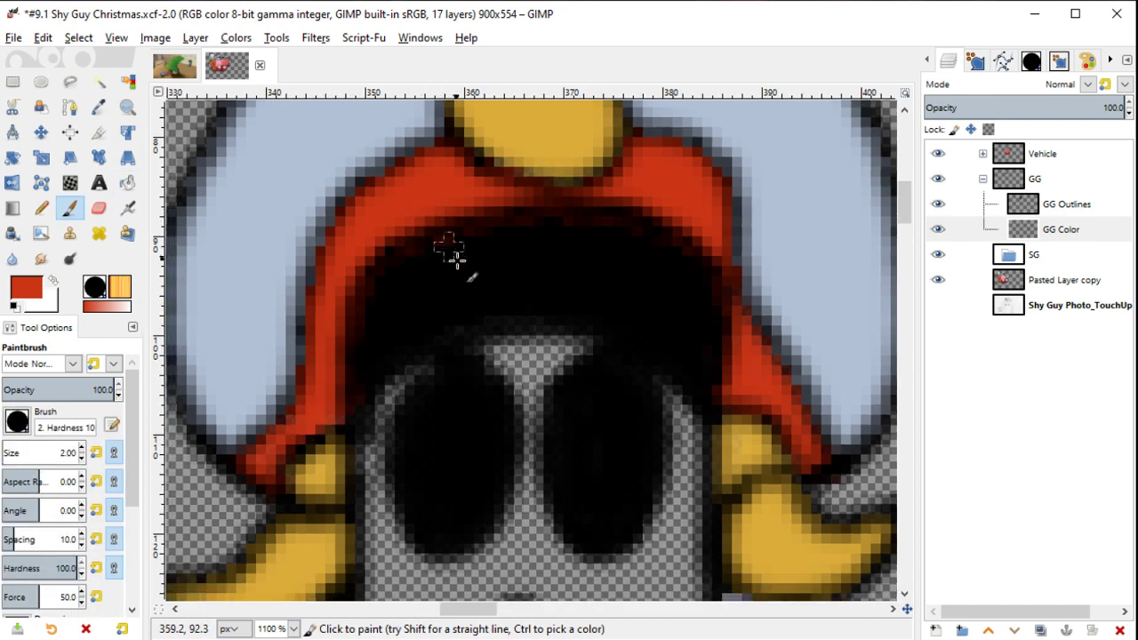
Step: Paint black shading along the hat's inner edge on GG Outlines with the Paintbrush
left_click(1066, 207)
key("x")
key("o")
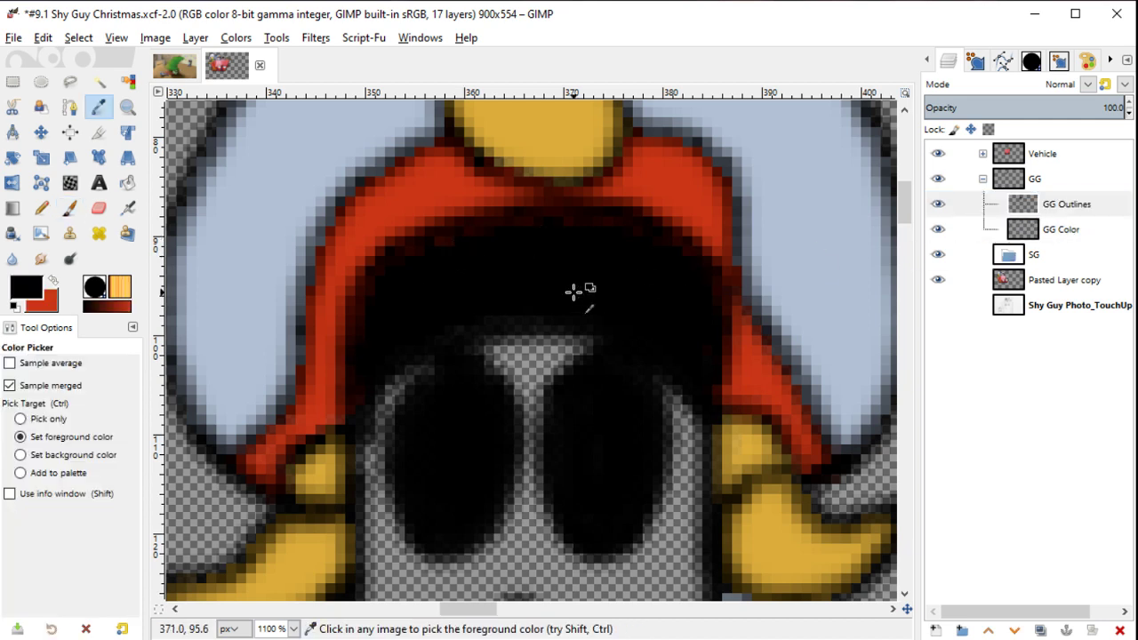
left_click(573, 292)
key("n")
left_click_drag(397, 272, 507, 222)
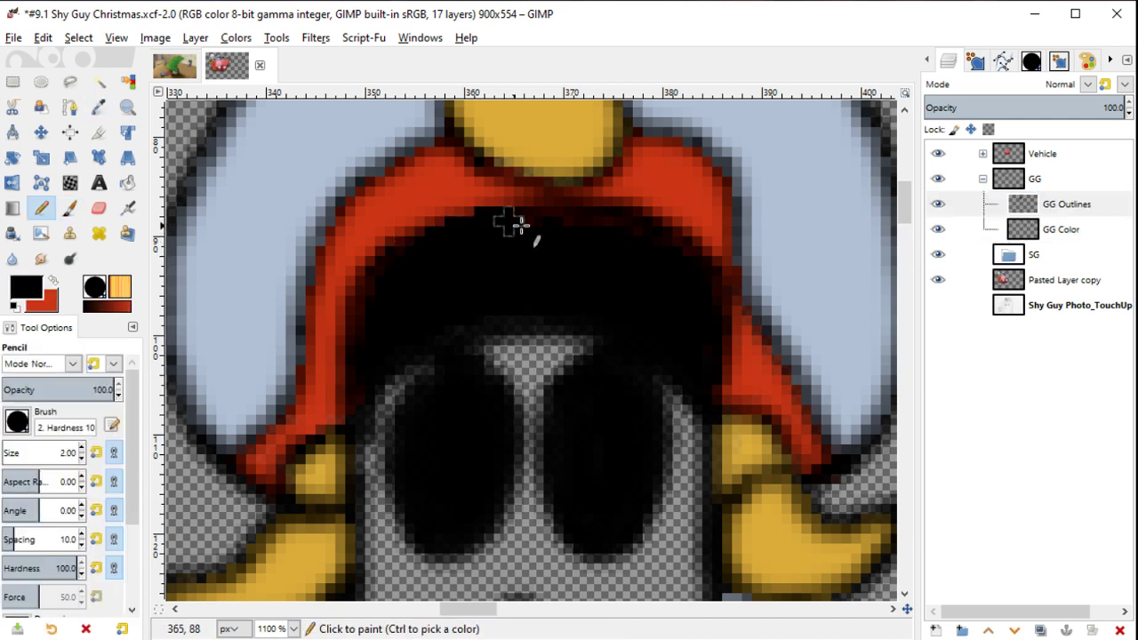
key("ctrl+z")
key("p")
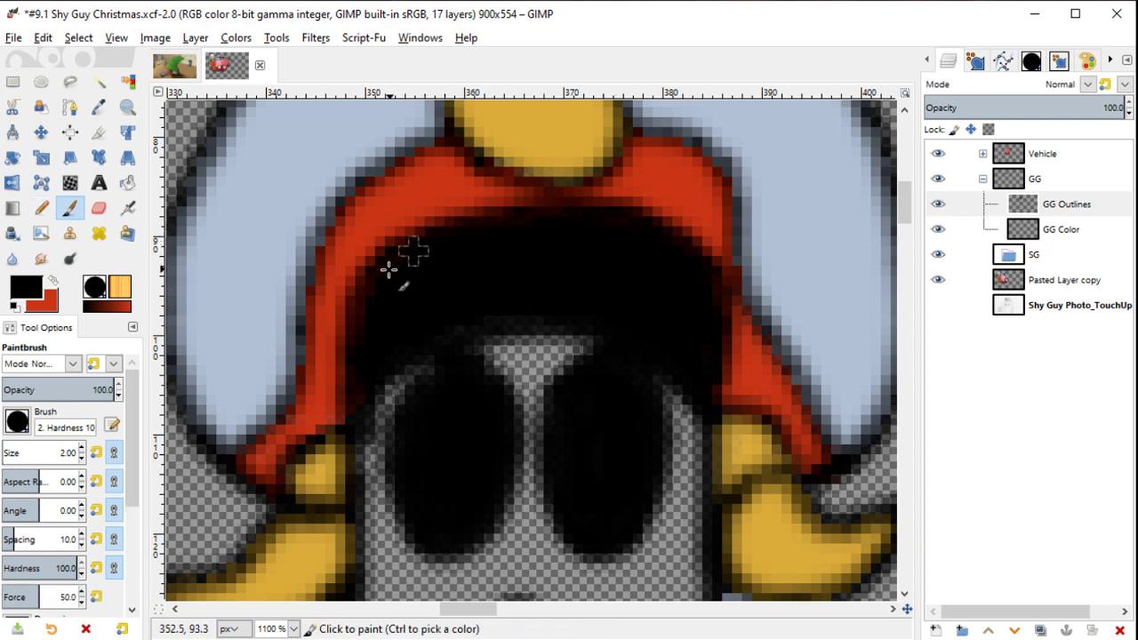
left_click_drag(373, 307, 425, 336)
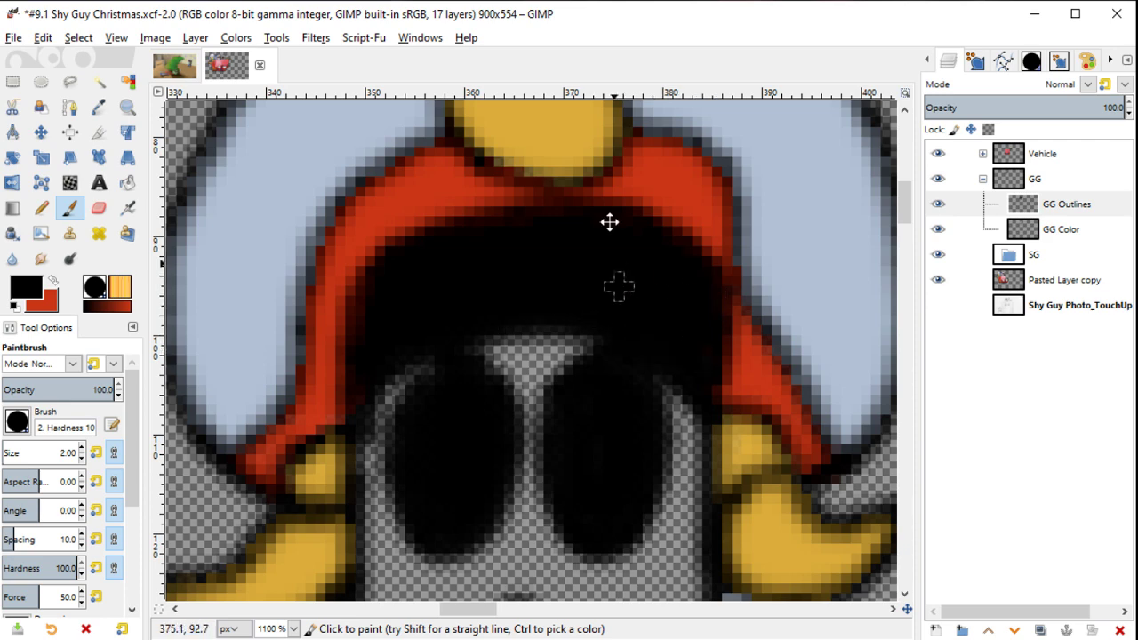
scroll(609, 221, "down", 1)
scroll(541, 368, "down", 1)
scroll(614, 349, "down", 1)
key("o")
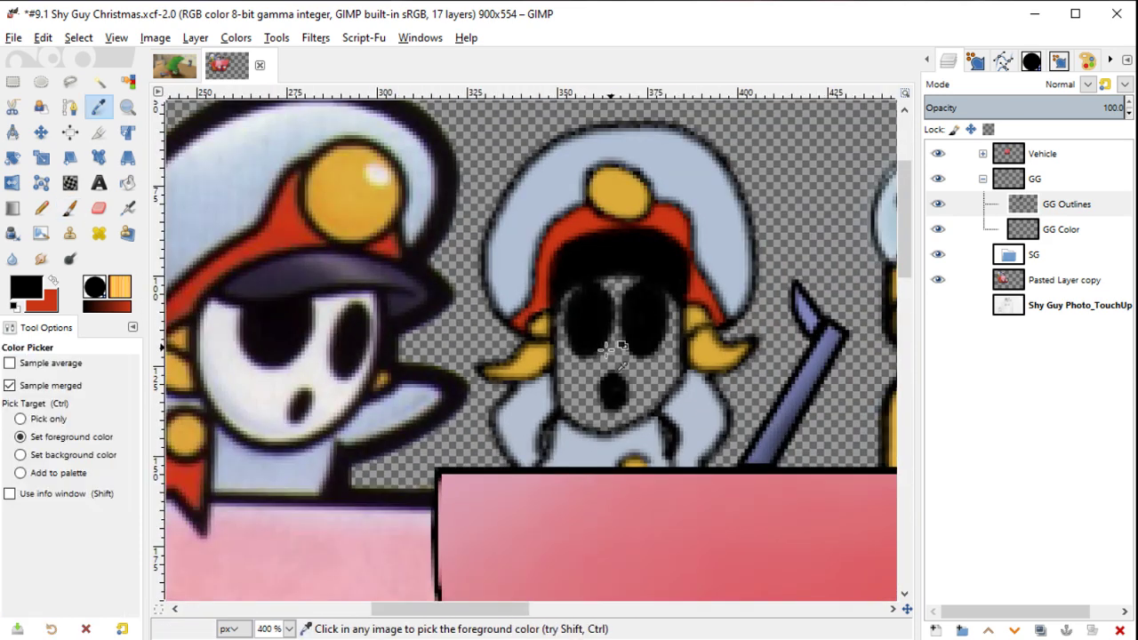
Step: Fuzzy-select the face on GG Color and trim off the collar area with Free Select
left_click(1060, 233)
key("u")
left_click_drag(667, 385, 610, 365)
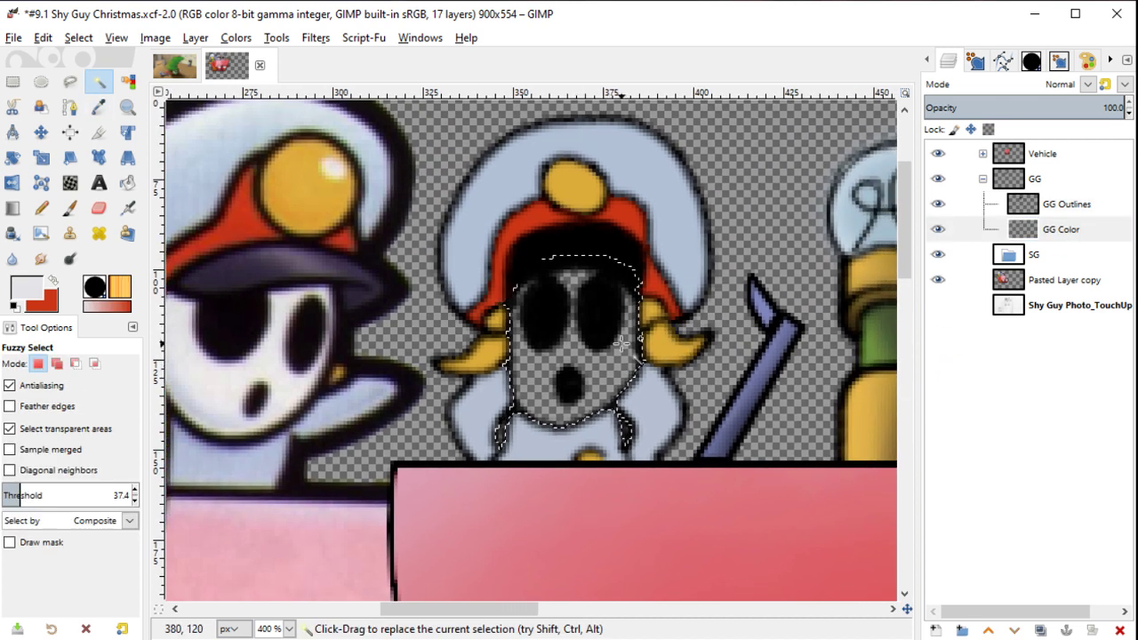
scroll(618, 352, "up", 2)
scroll(622, 343, "up", 1)
scroll(621, 343, "down", 5)
key("f")
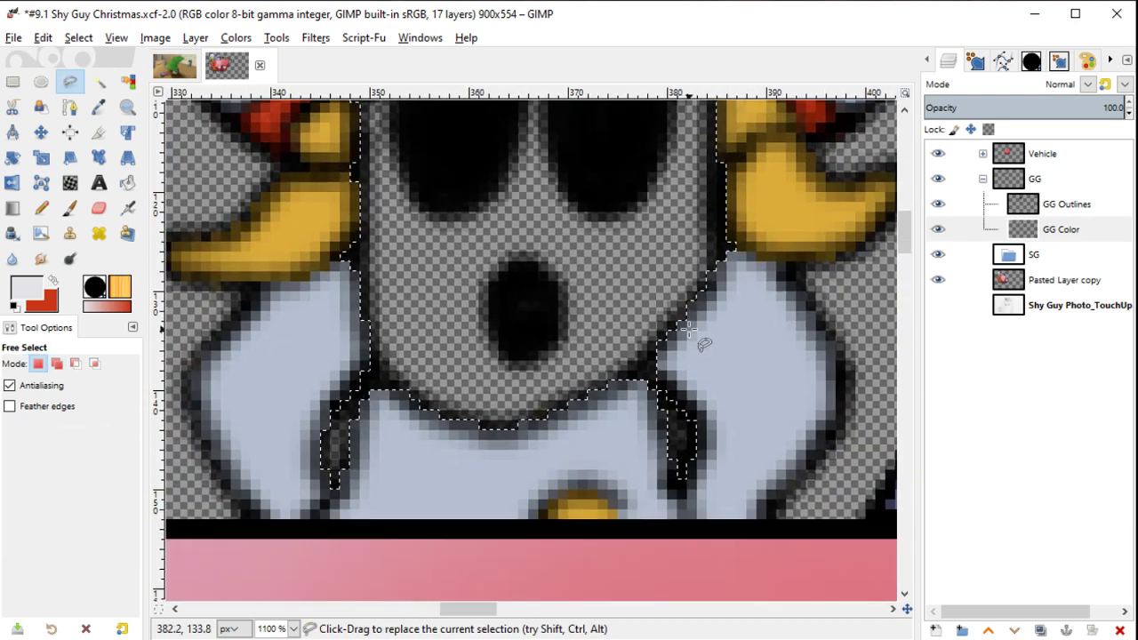
left_click(673, 345, "ctrl")
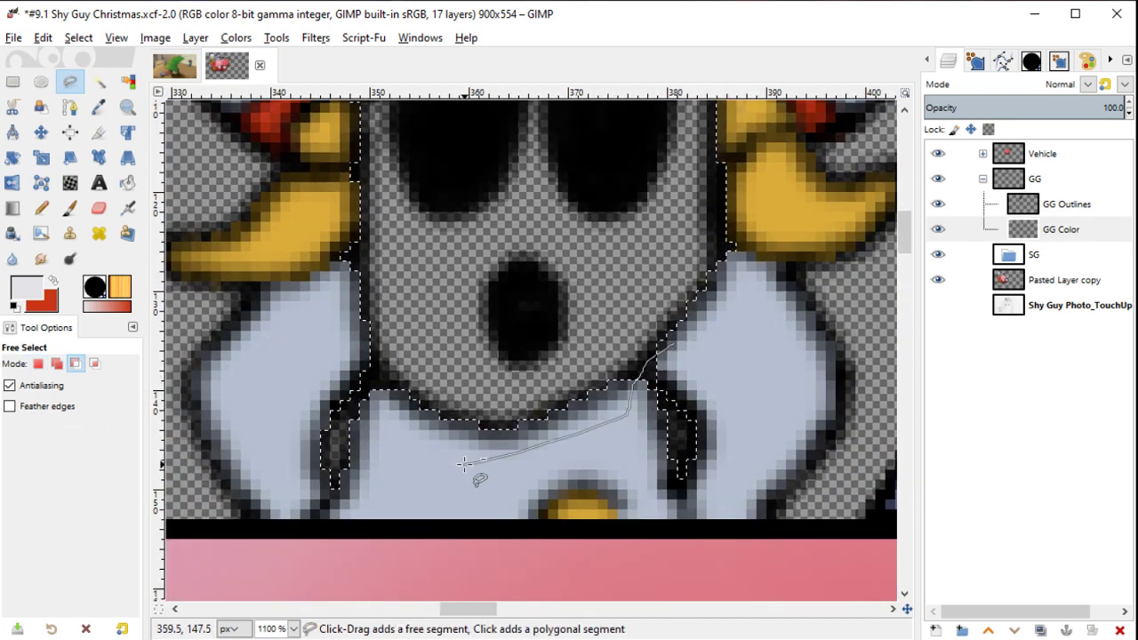
left_click_drag(375, 383, 288, 410)
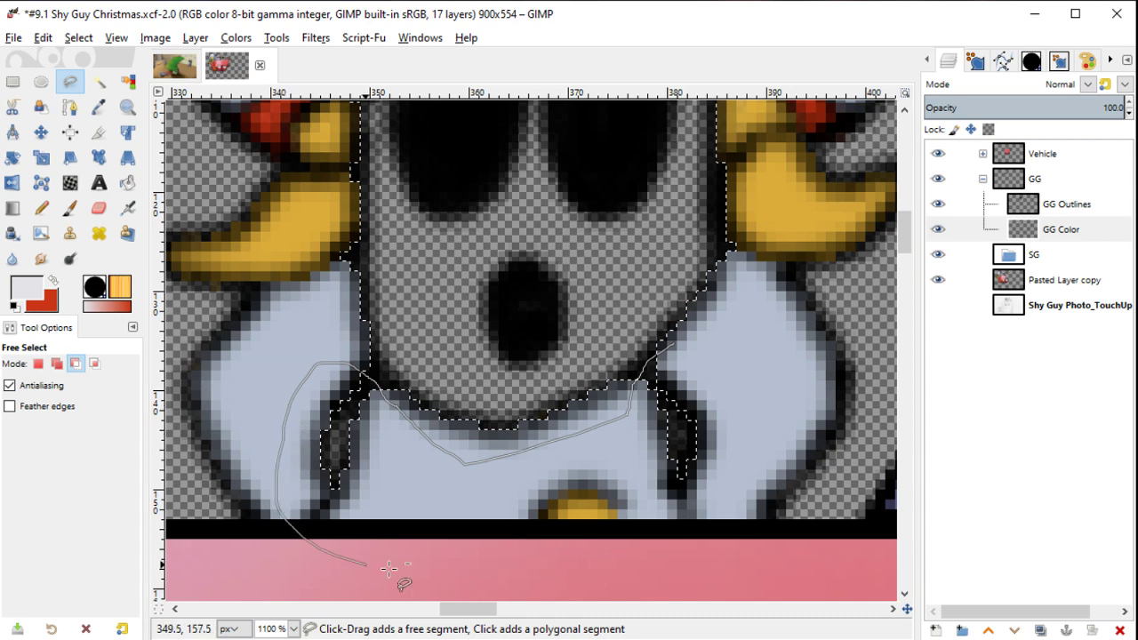
left_click_drag(670, 545, 774, 325)
key("Return")
Step: Bucket-fill the trimmed face selection with white
scroll(641, 437, "down", 2)
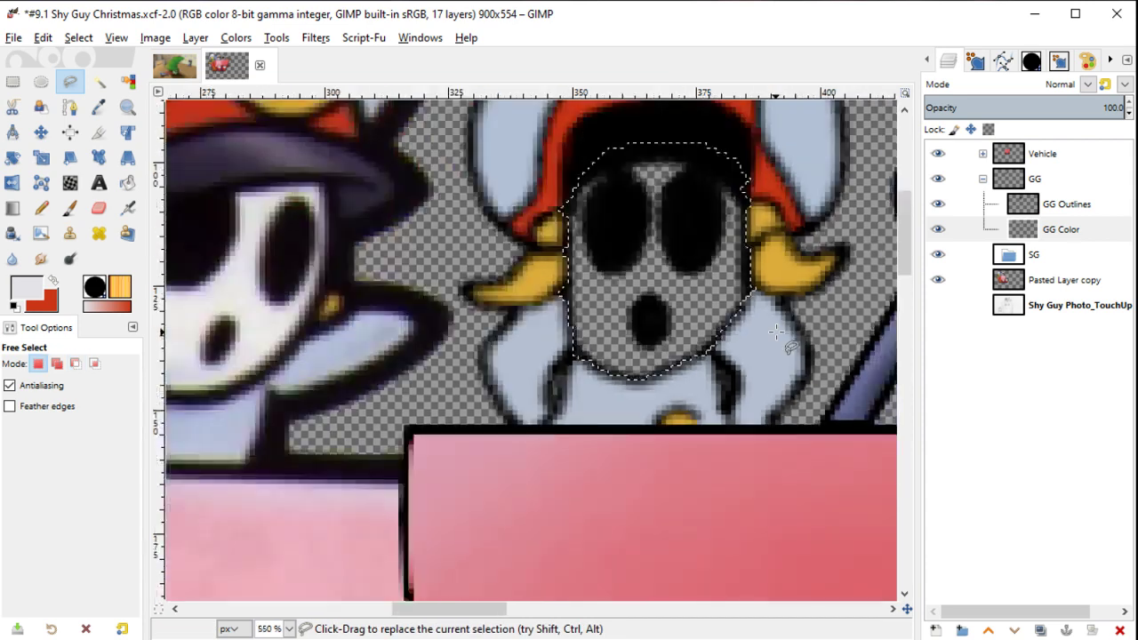
key("shift+b")
left_click(546, 355)
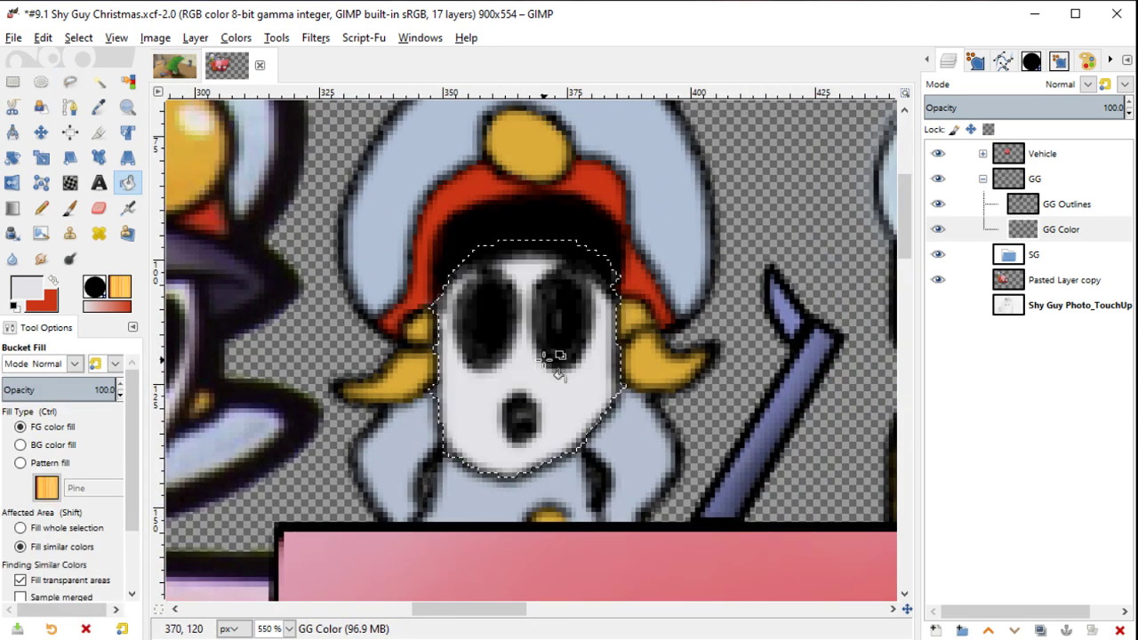
scroll(576, 365, "up", 2)
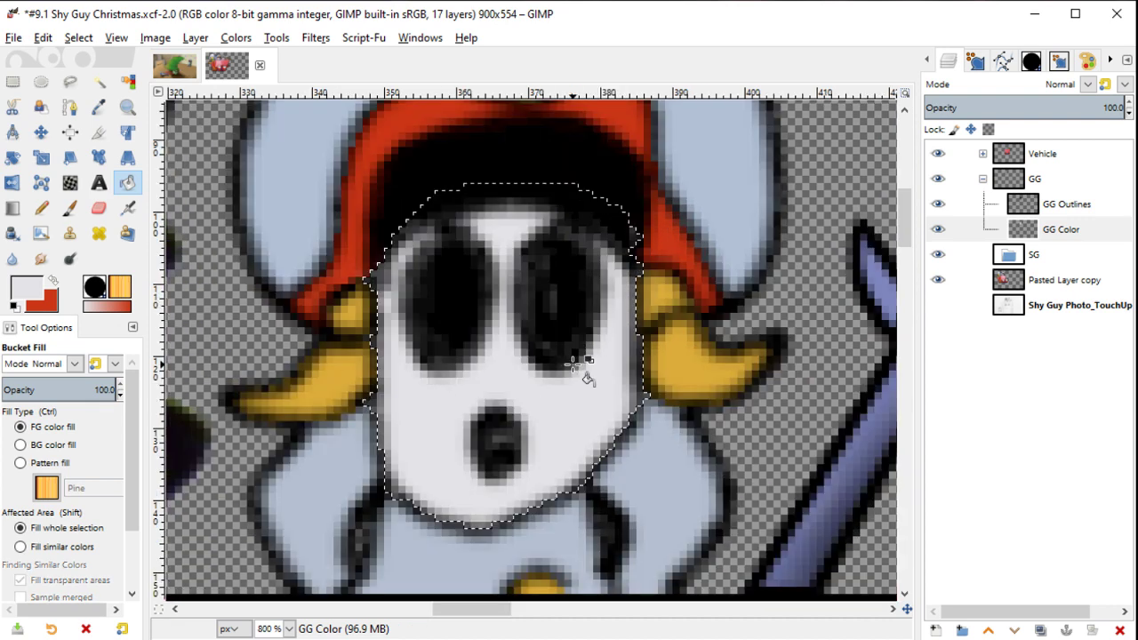
left_click(1067, 206)
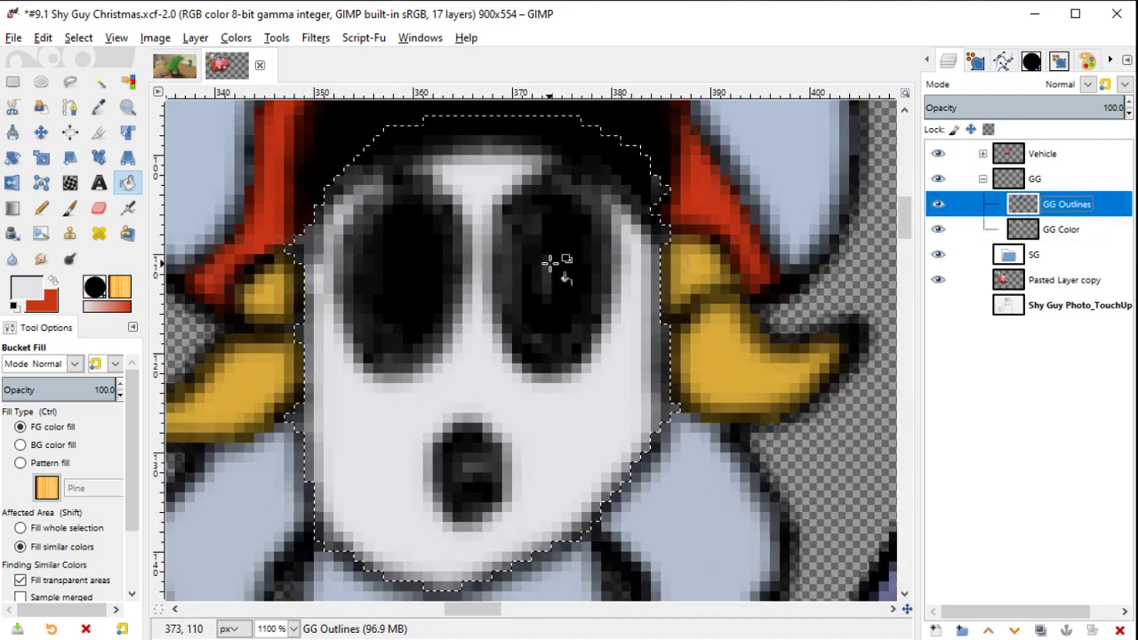
Step: With no selection and a slightly larger black brush, paint both eyes and the mouth solid black
key("ctrl+shift+a")
key("p")
key("x")
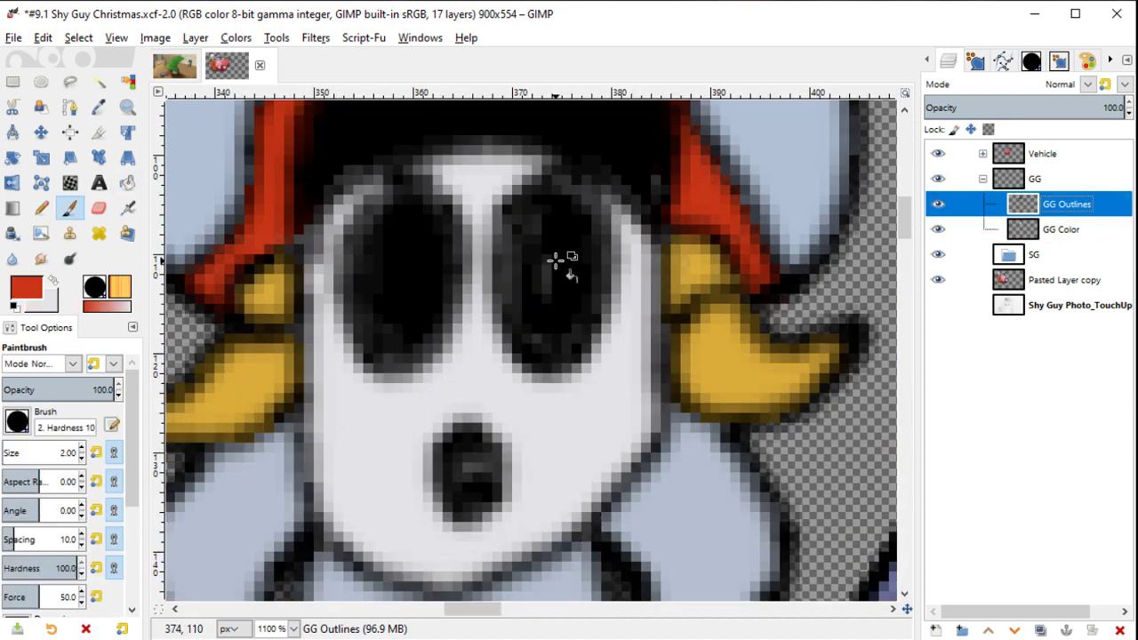
left_click(558, 224, "ctrl")
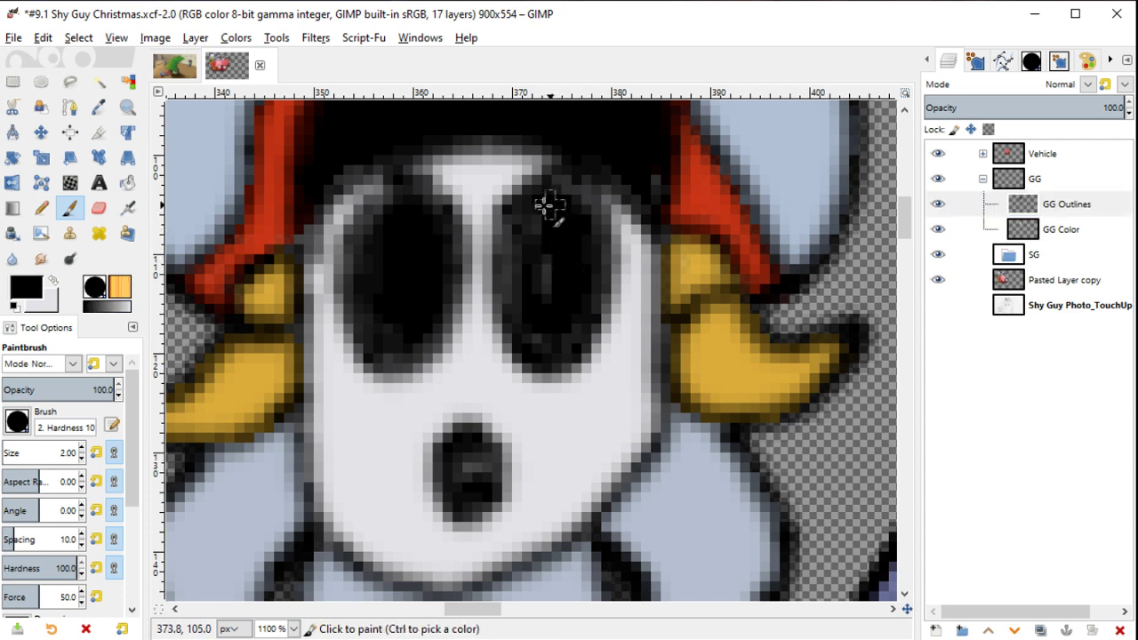
key("bracketright")
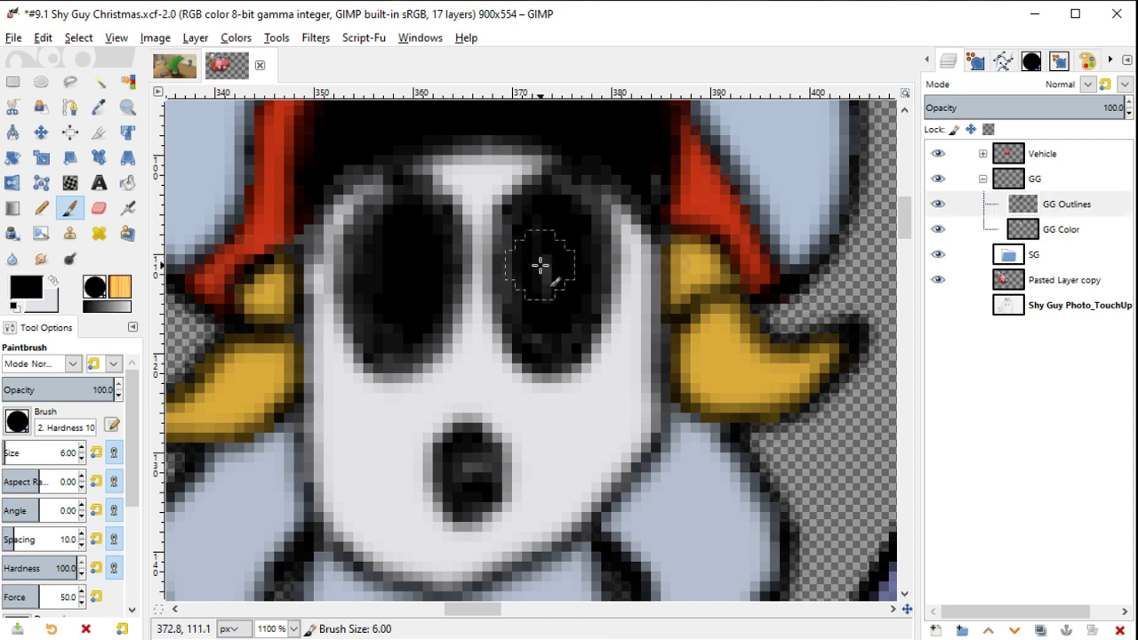
mouse_move(539, 265)
left_mouse_down()
mouse_move(541, 223)
mouse_move(537, 308)
mouse_move(566, 347)
mouse_move(577, 223)
mouse_move(595, 267)
mouse_move(591, 302)
left_mouse_up()
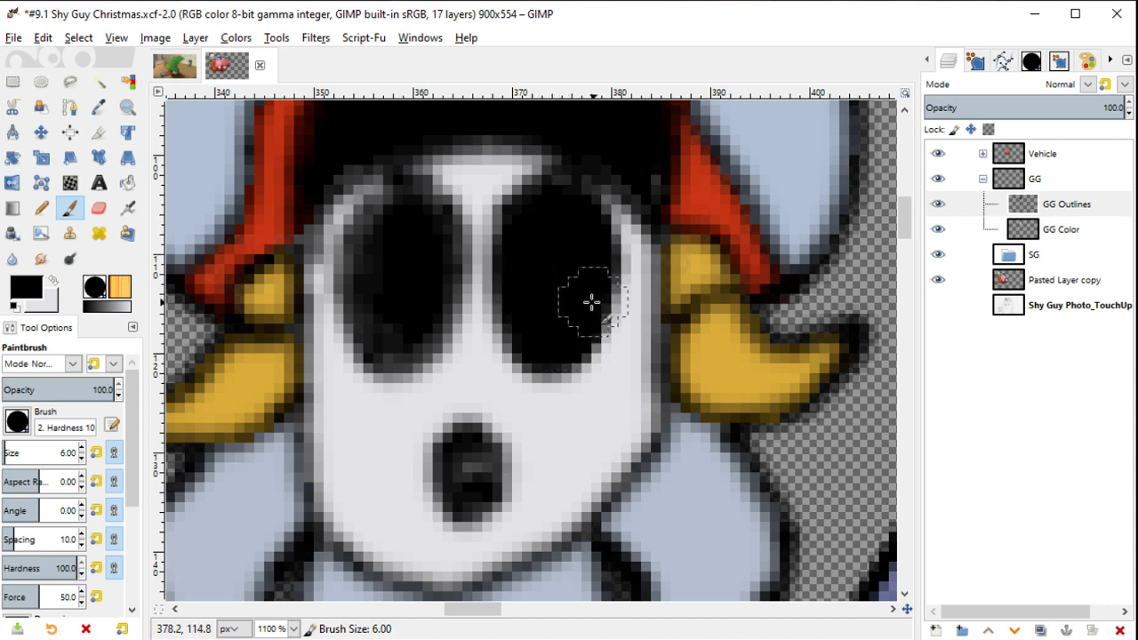
mouse_move(409, 249)
left_mouse_down()
mouse_move(406, 223)
mouse_move(382, 257)
mouse_move(386, 338)
mouse_move(423, 256)
mouse_move(401, 234)
mouse_move(382, 241)
mouse_move(376, 279)
left_mouse_up()
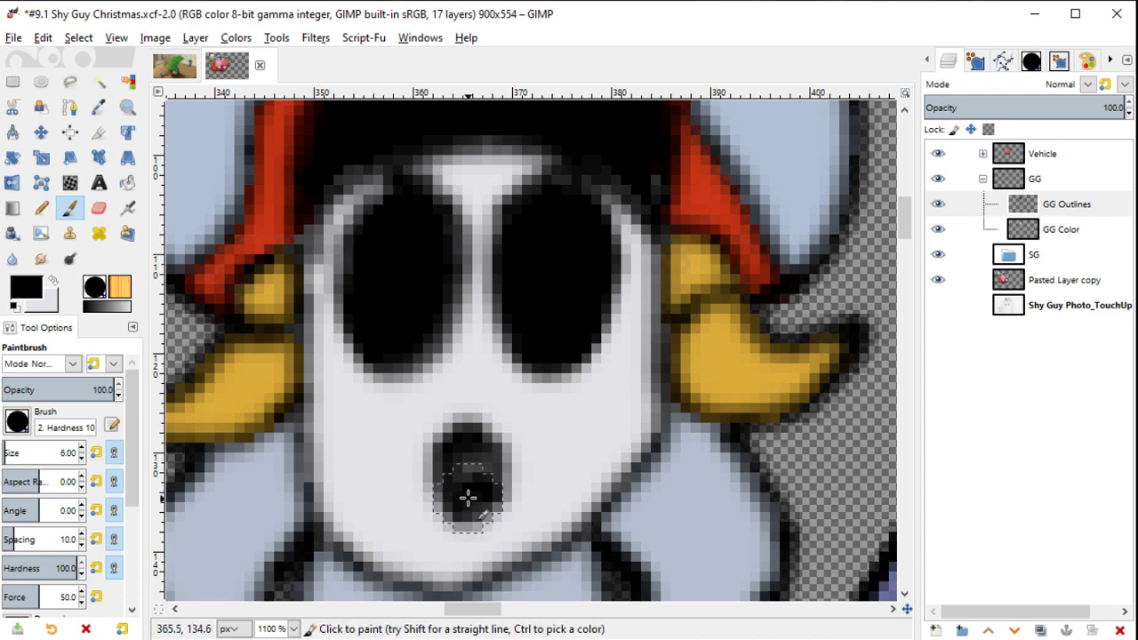
left_click_drag(470, 476, 468, 462)
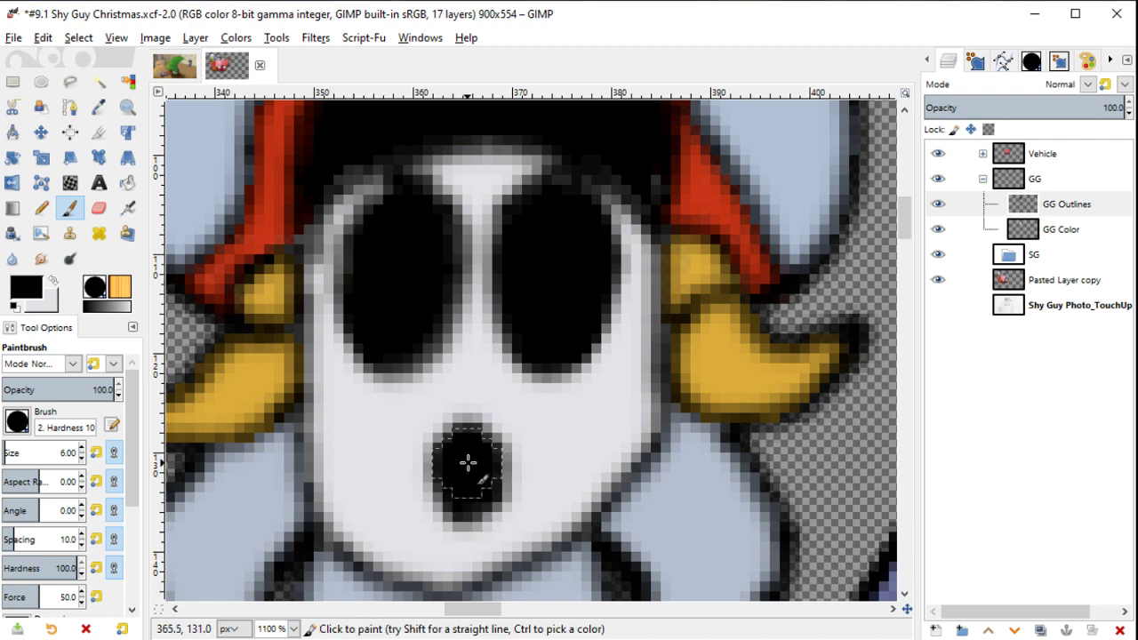
scroll(474, 496, "down", 2)
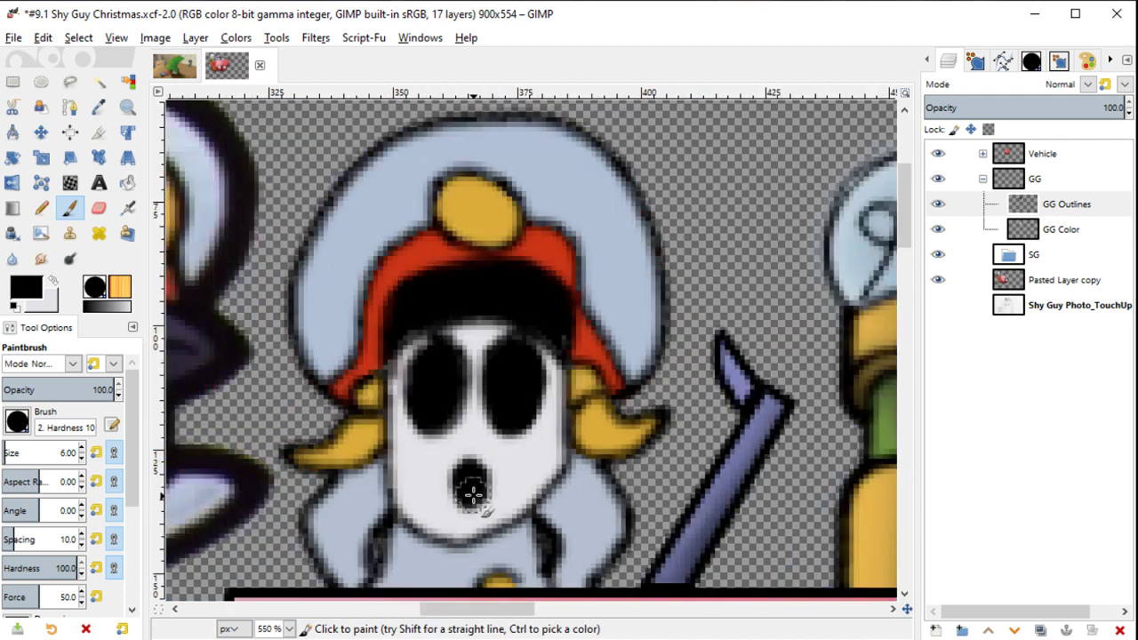
scroll(473, 495, "up", 2)
scroll(472, 483, "up", 2)
Step: Try erasing the outline above the eye at full and half eraser opacity, undoing both attempts
key("shift+e")
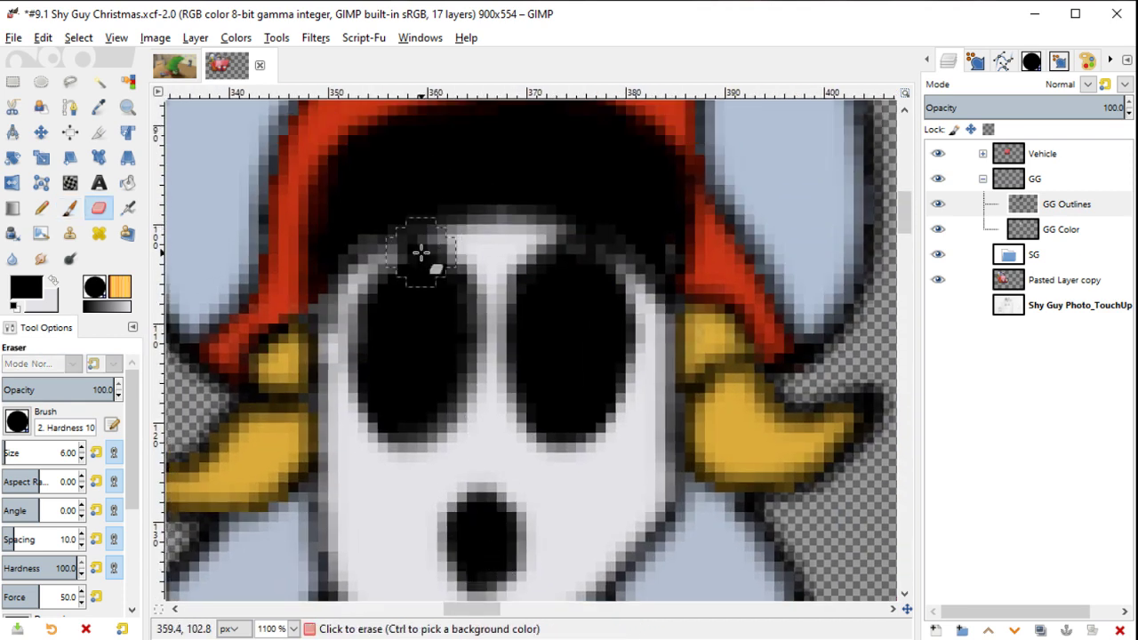
key("bracketleft")
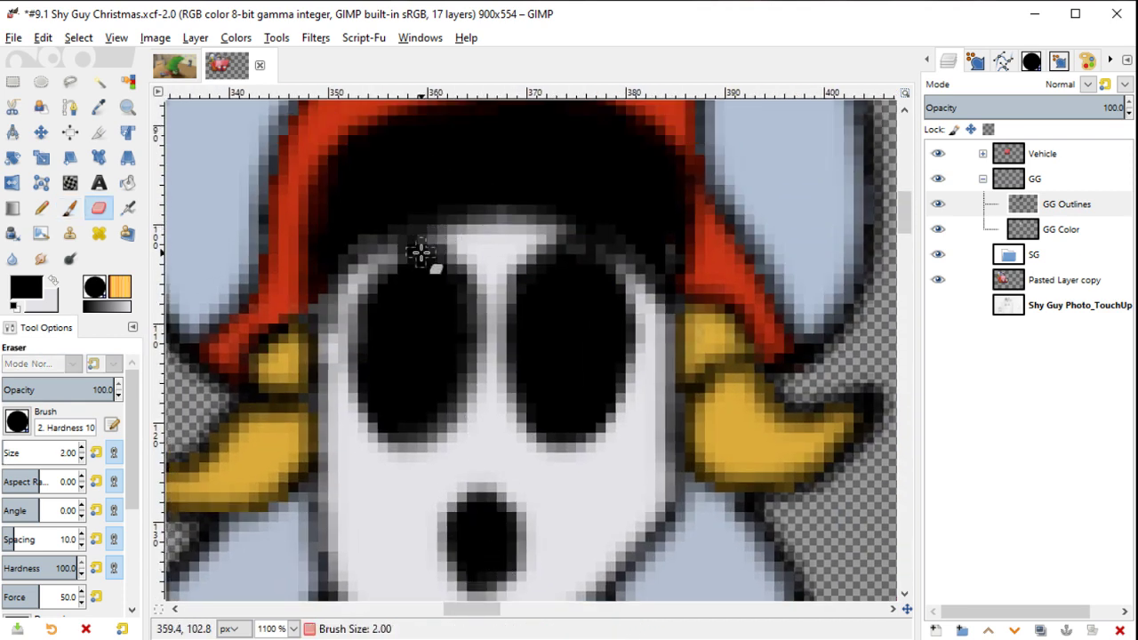
left_click_drag(402, 248, 446, 255)
key("ctrl+z")
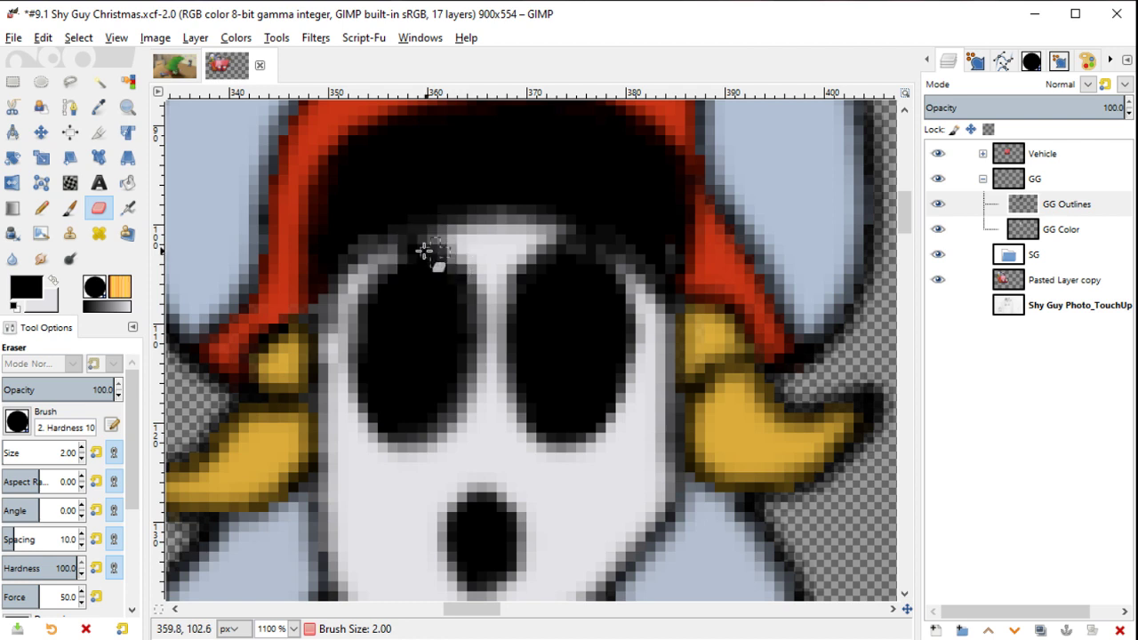
left_click(56, 388)
left_click_drag(398, 245, 449, 248)
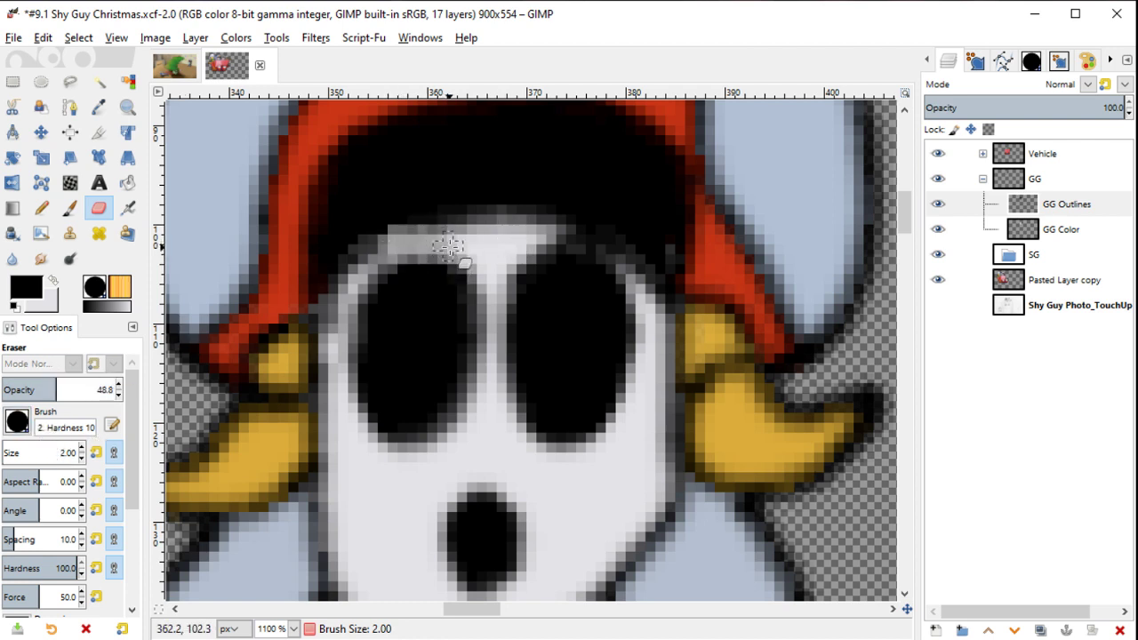
key("ctrl+z")
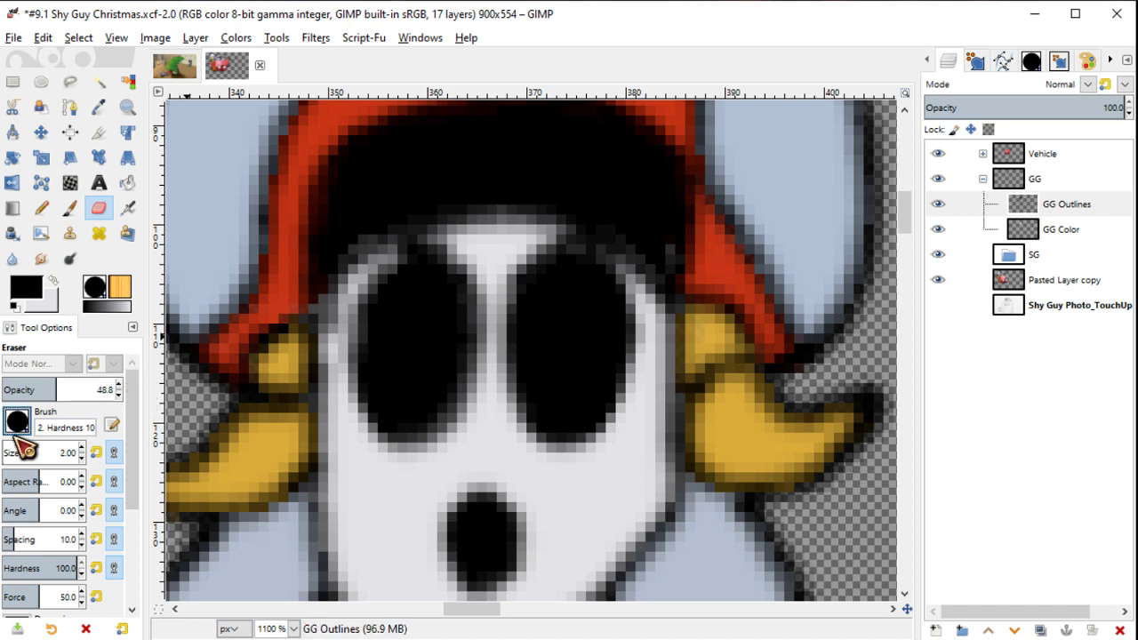
Step: Using a full-opacity Circle Fuzzy eraser, soften the outline along the tops of both eyes
left_click(17, 421)
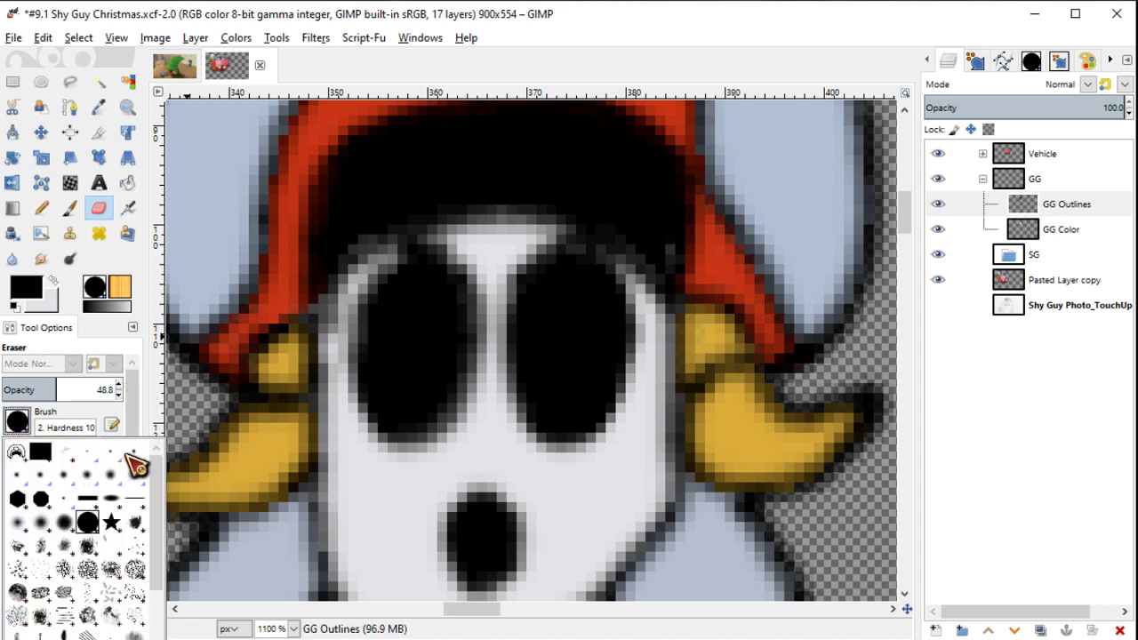
left_click(131, 457)
left_click_drag(80, 390, 125, 389)
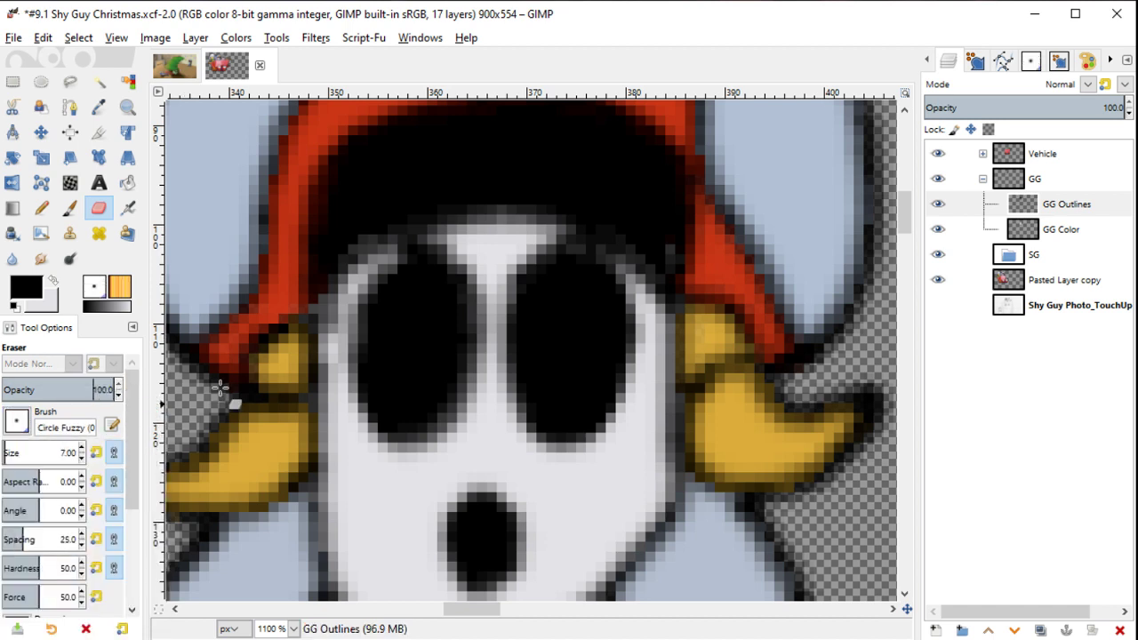
left_click(384, 249)
left_click(385, 248)
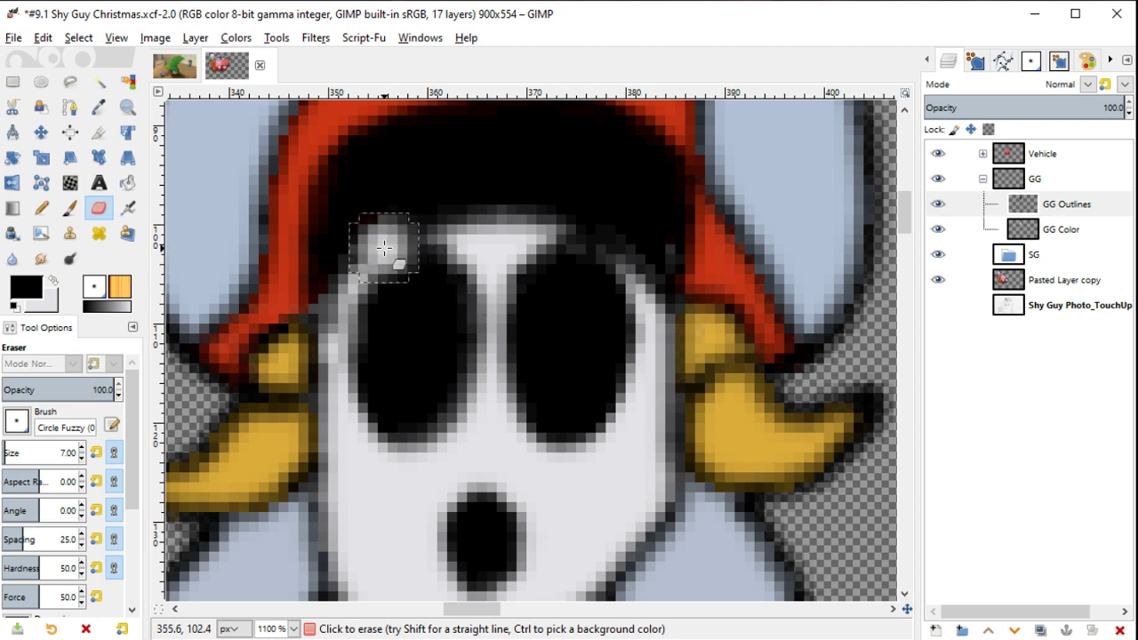
key("bracketleft")
left_click_drag(384, 248, 418, 242)
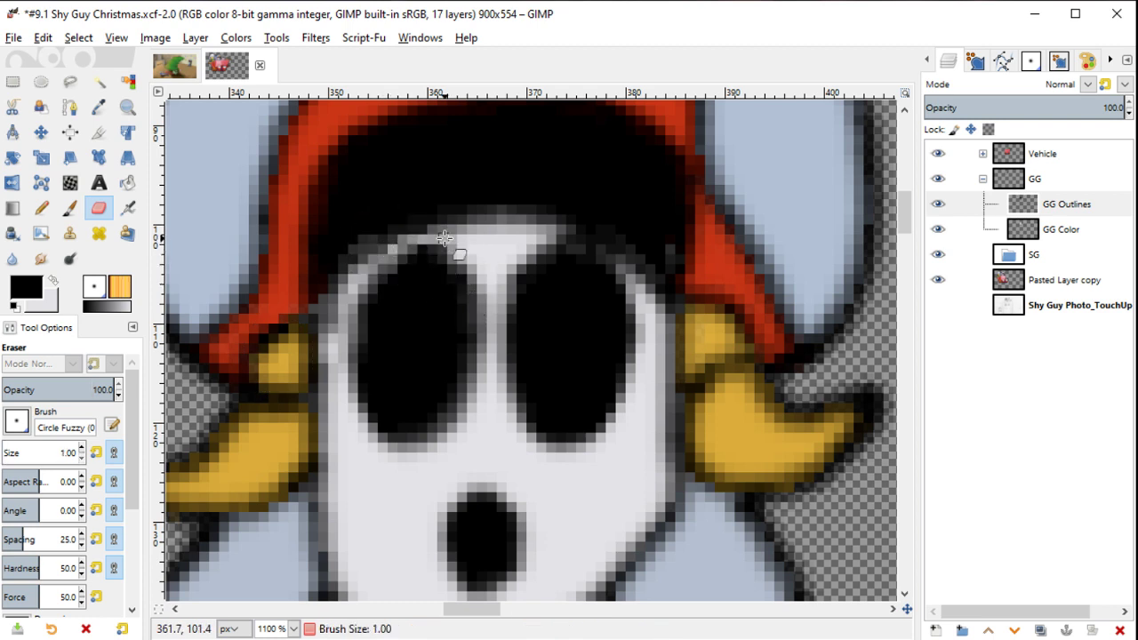
left_click_drag(531, 237, 606, 257)
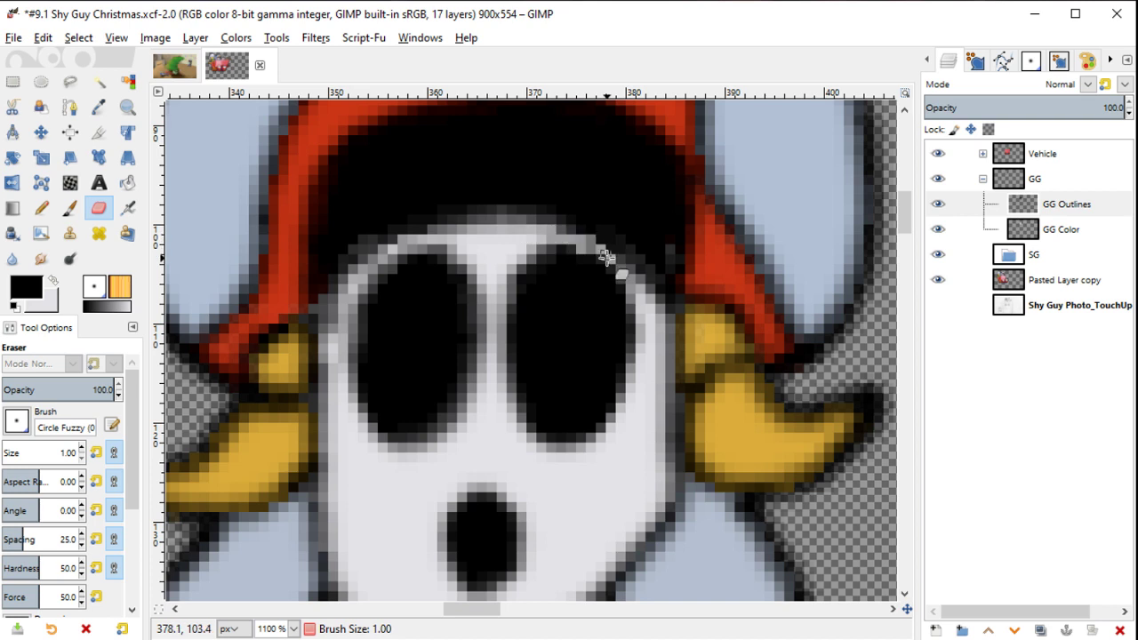
Step: With eraser hardness 0 and size 2, erase dark pixels on the right eye's outline
scroll(116, 577, "down", 3)
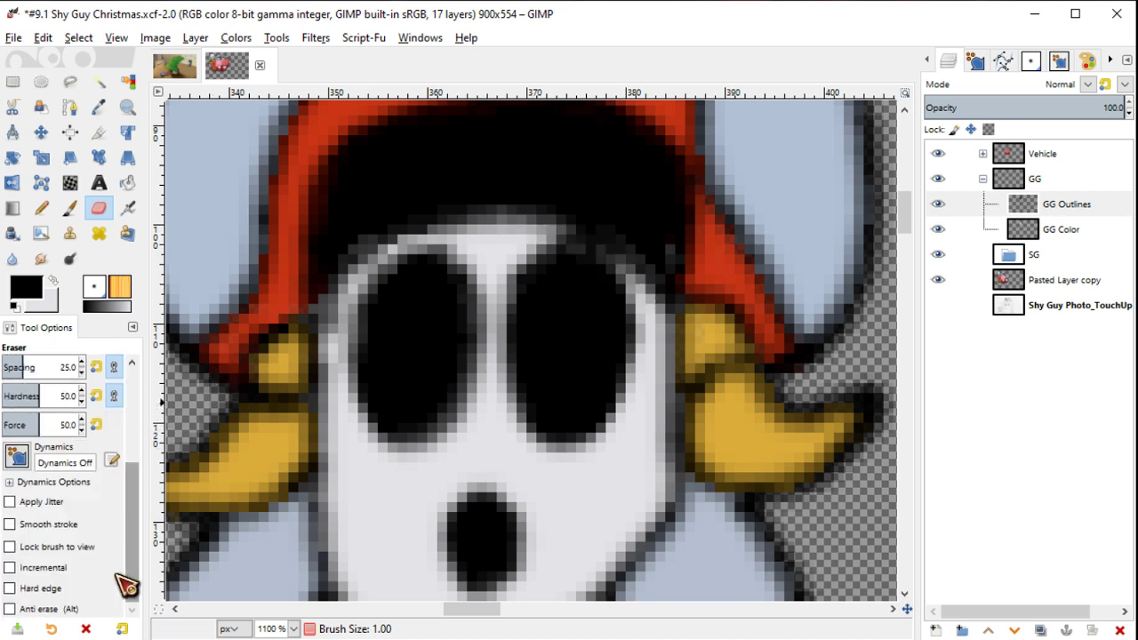
scroll(117, 576, "up", 3)
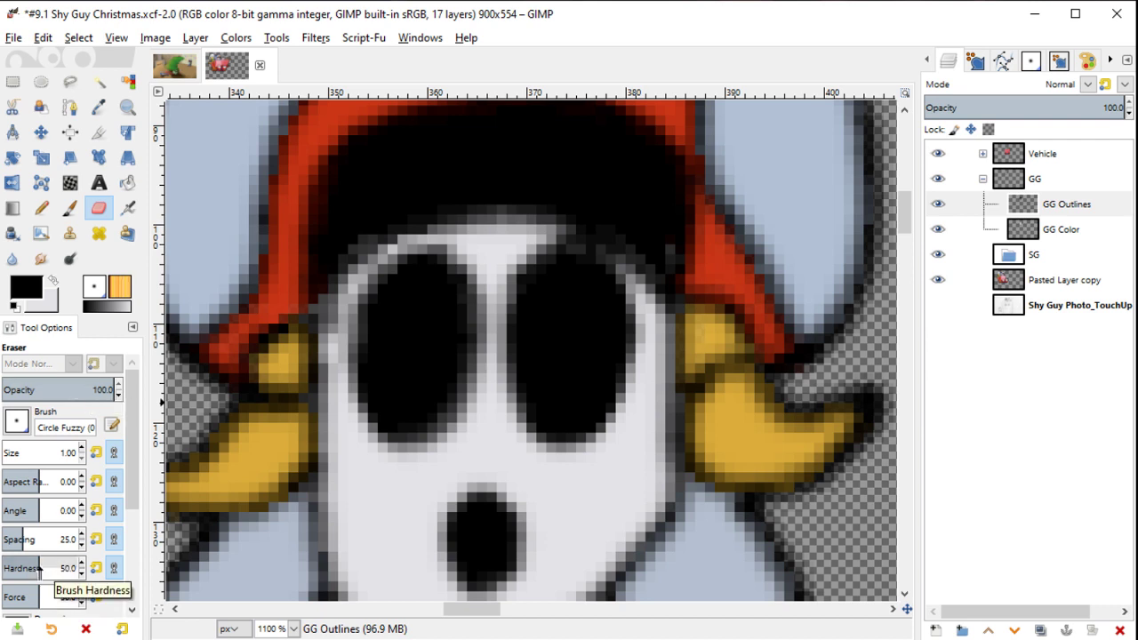
left_click(69, 568)
key("BackSpace")
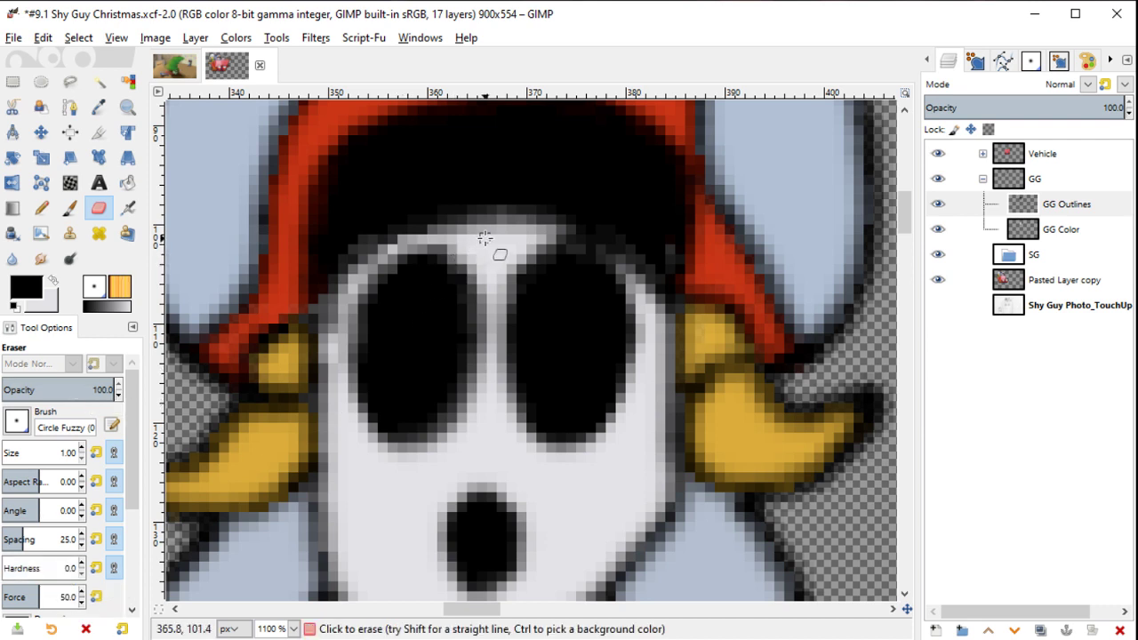
key("bracketright")
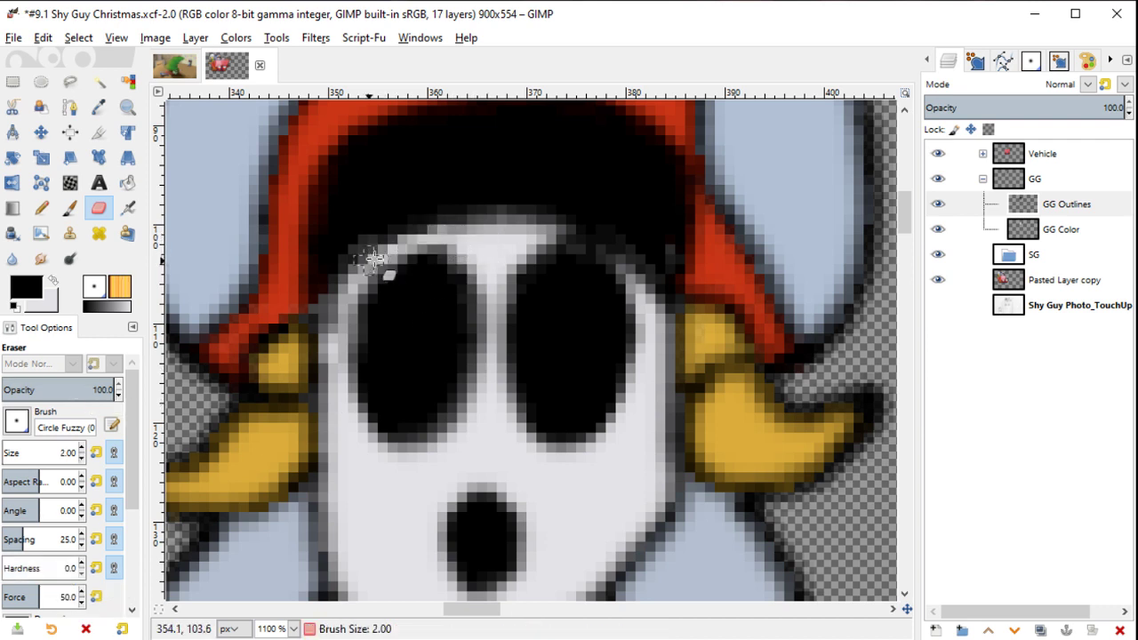
left_click_drag(553, 230, 634, 290)
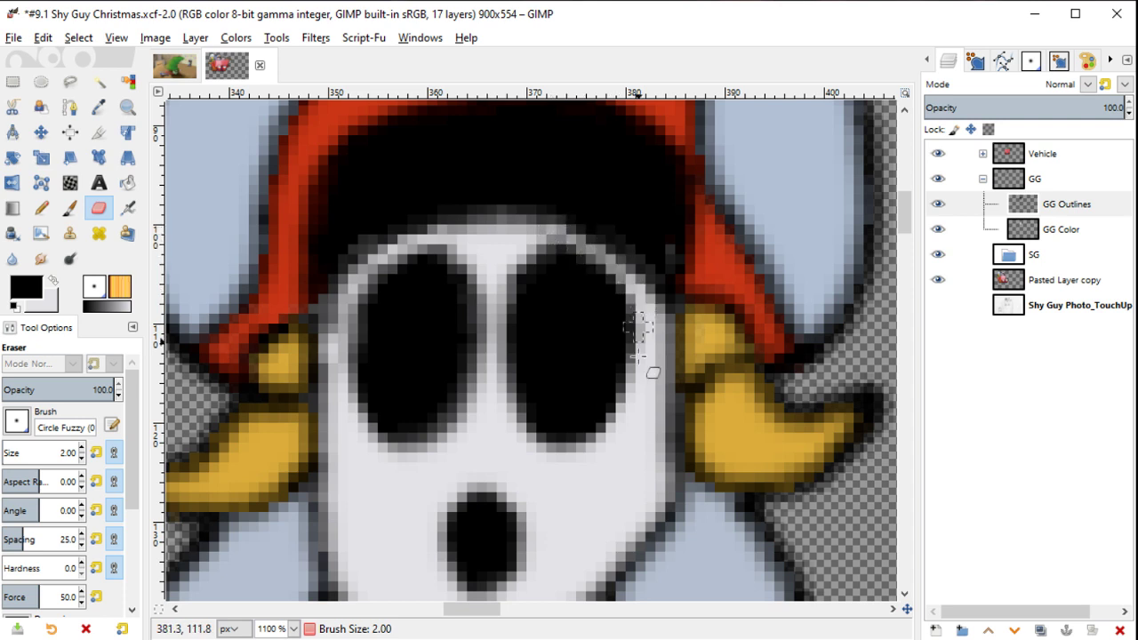
key("ctrl+z")
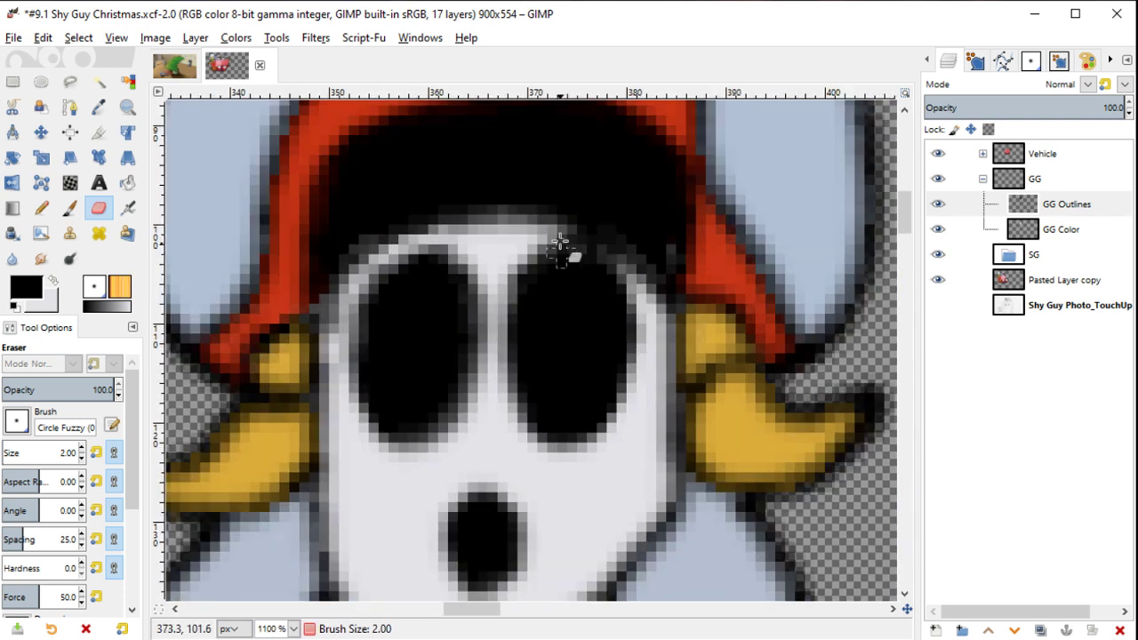
mouse_move(560, 244)
left_mouse_down()
mouse_move(584, 236)
mouse_move(546, 229)
left_mouse_up()
key("ctrl+z")
Step: Make GG Color the active layer
scroll(534, 355, "down", 2)
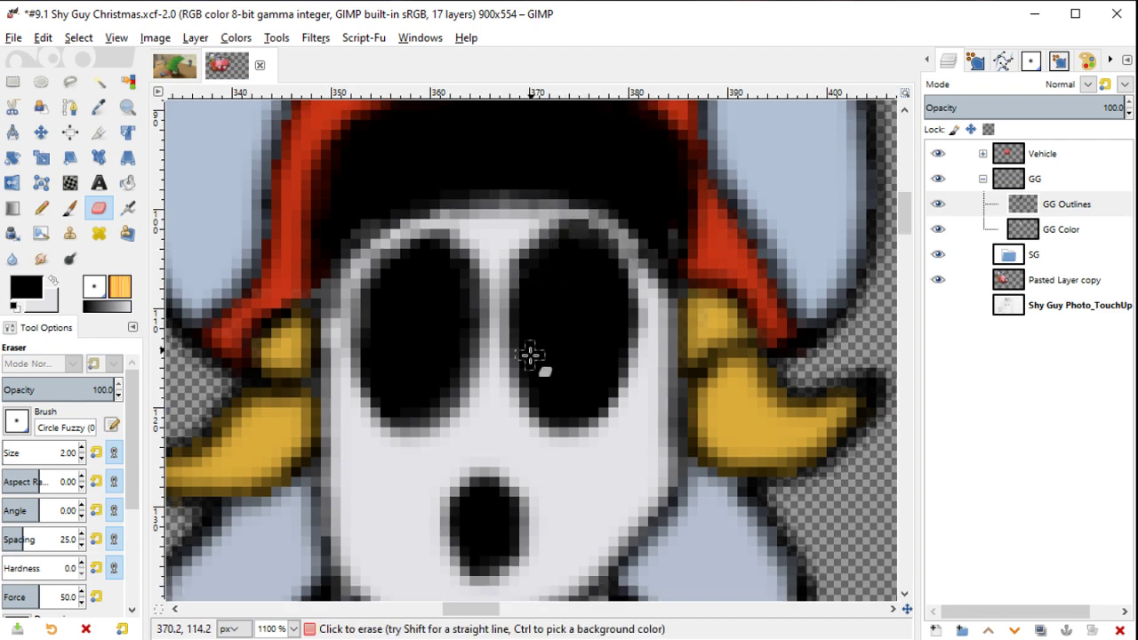
scroll(529, 355, "up", 1)
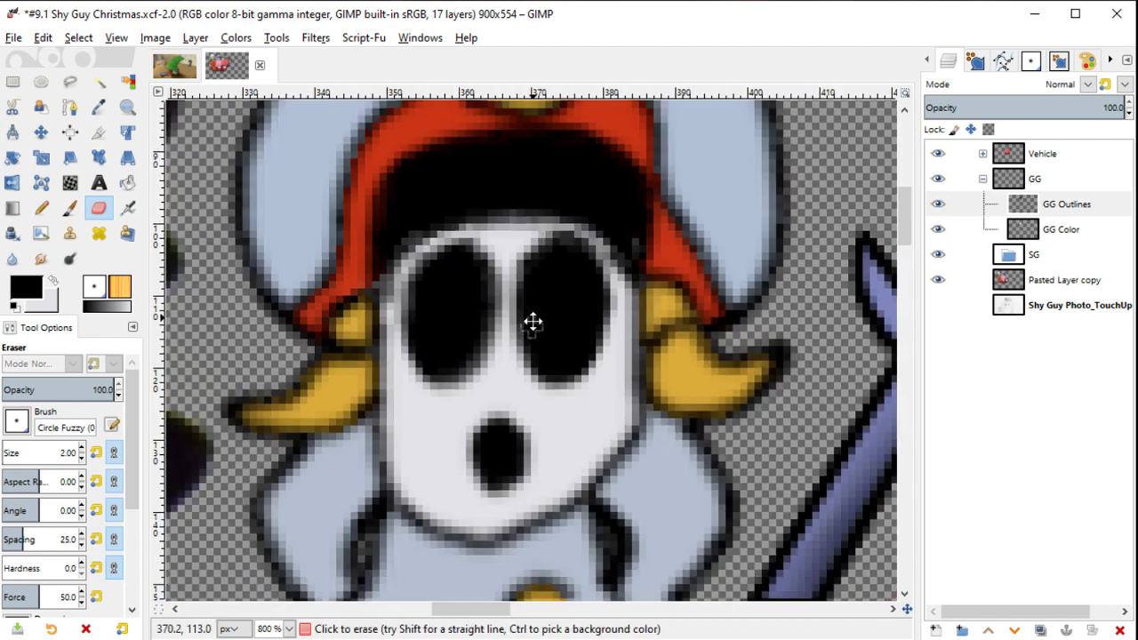
scroll(533, 322, "down", 1)
left_click(1069, 233)
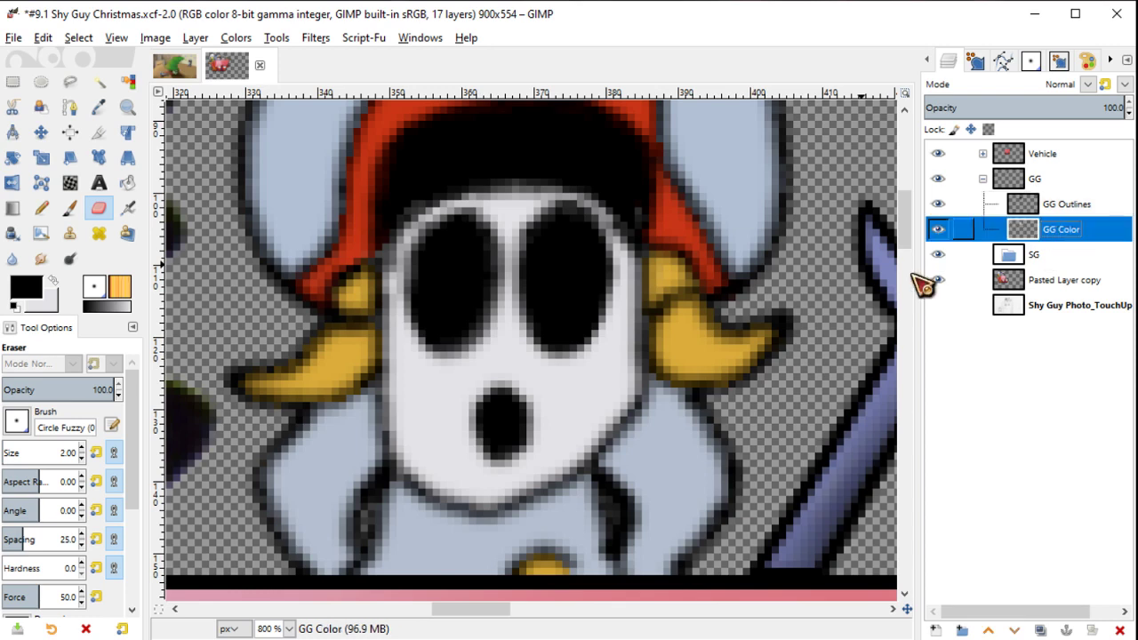
Step: Fuzzy-select just the Shy Guy's white face at threshold 17.8
key("u")
left_click(578, 410)
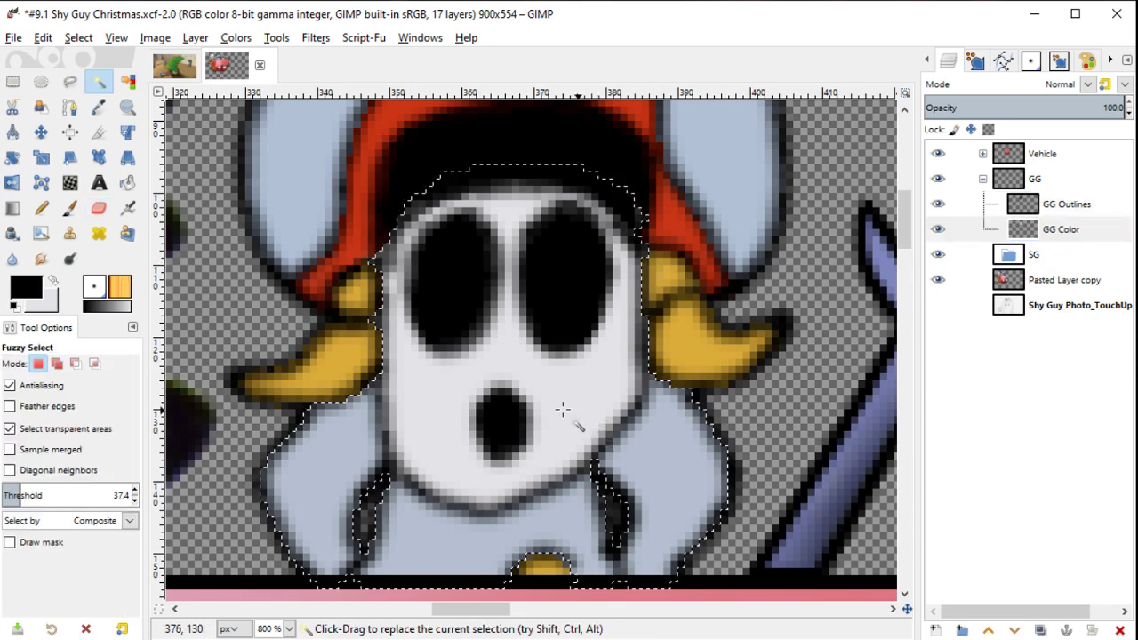
key("ctrl+shift+a")
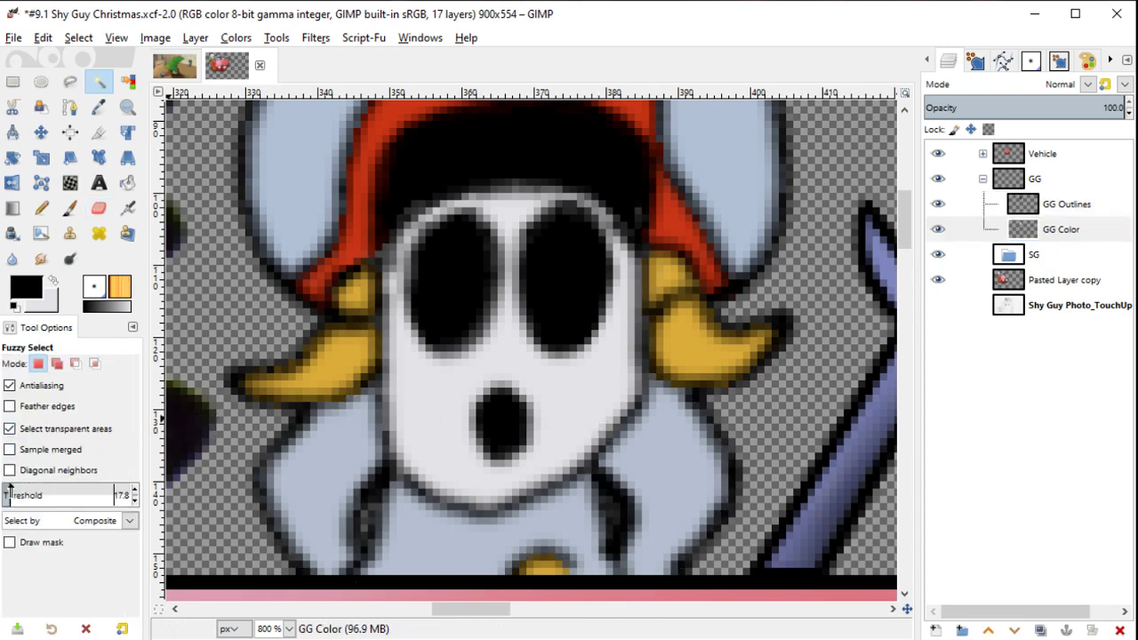
left_click(530, 380)
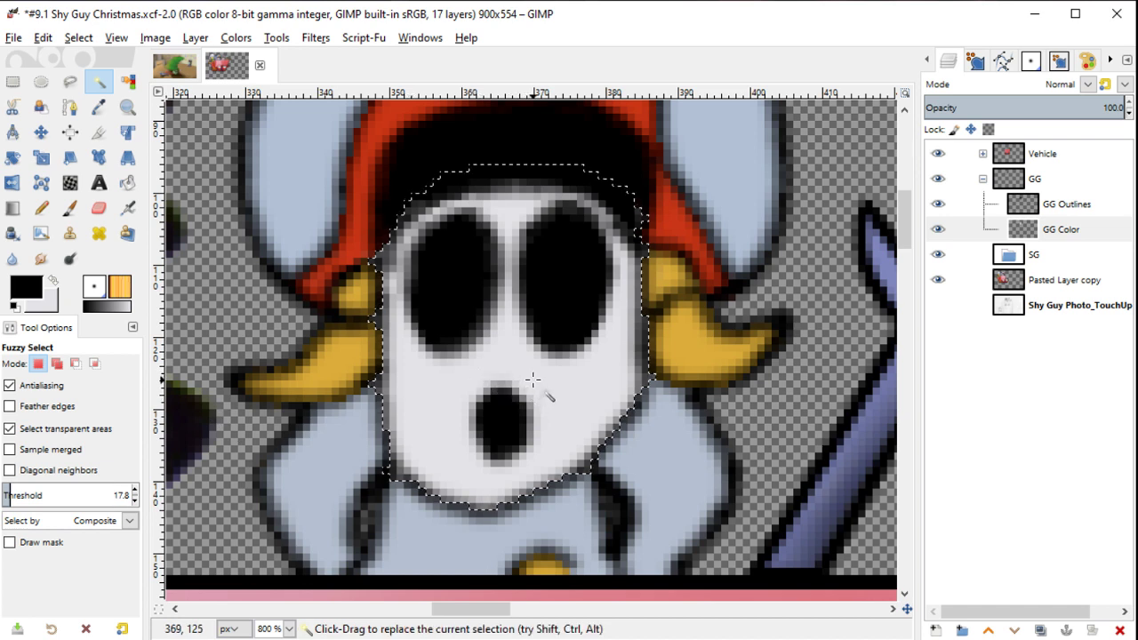
Step: With the MyPaint Brush, set the foreground to the darker grey afaeb3
key("y")
left_click(533, 384, "ctrl")
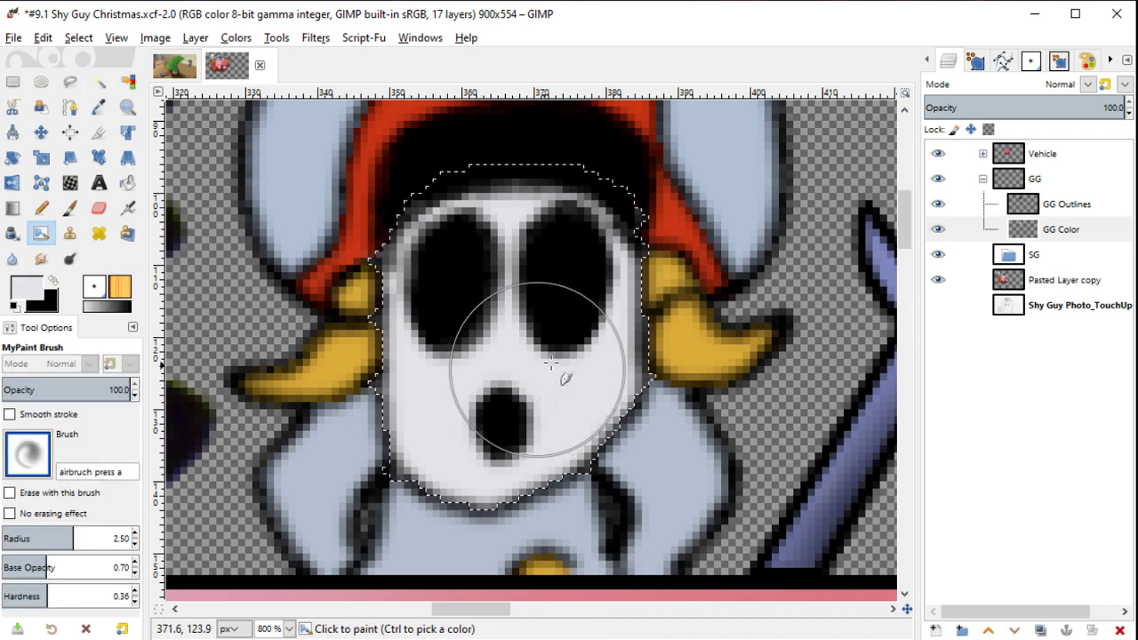
left_click(35, 296)
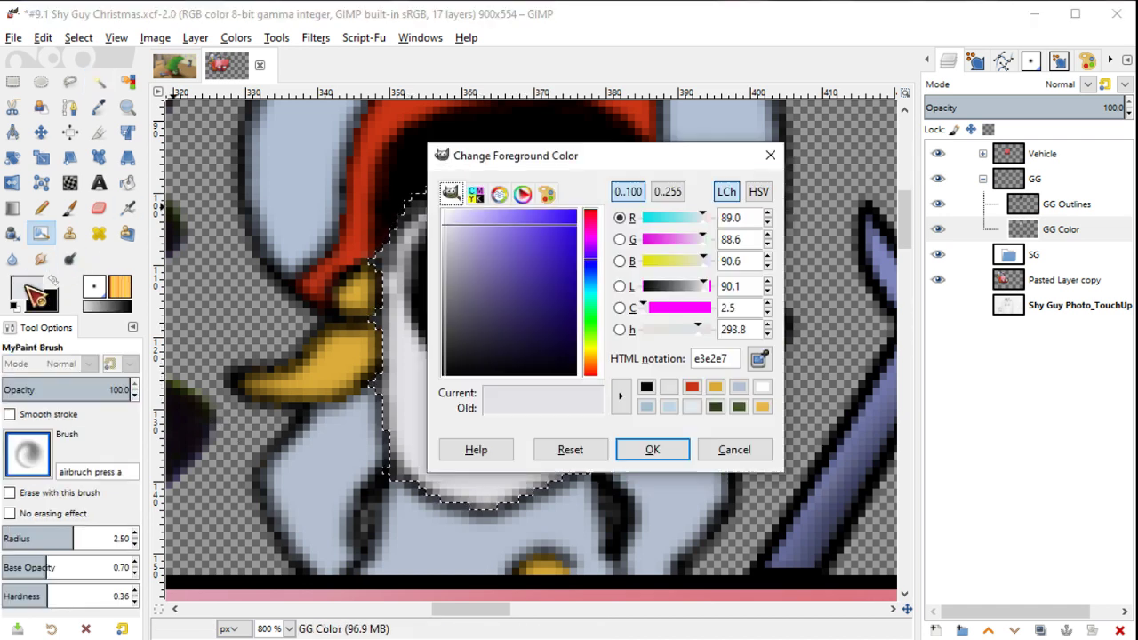
left_click(455, 242)
left_click(652, 449)
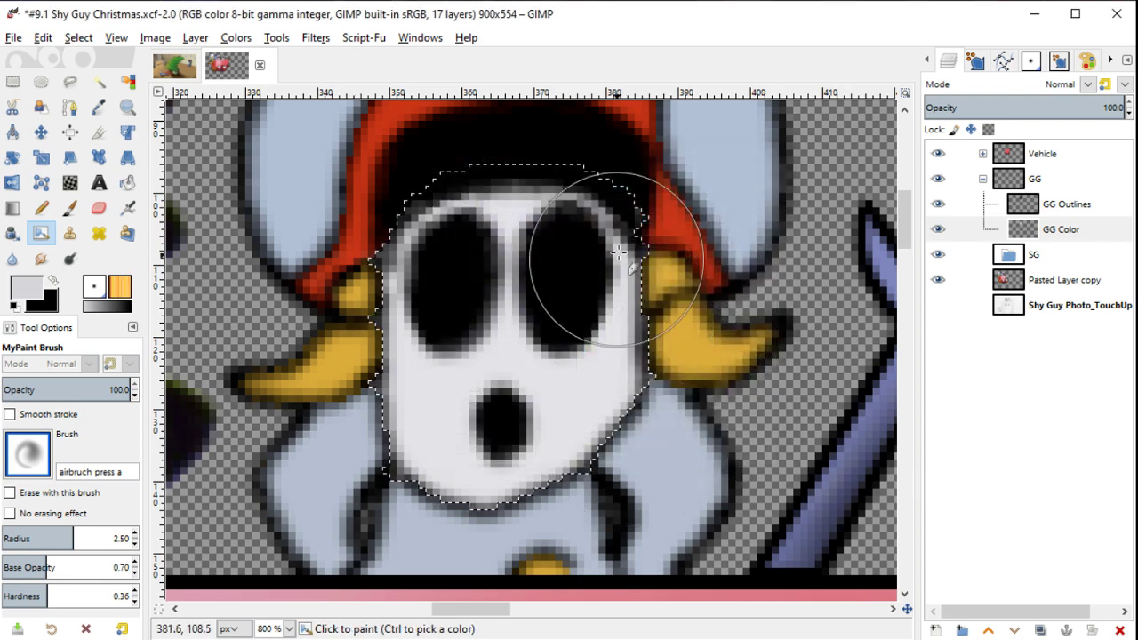
left_click(34, 293)
left_click(457, 270)
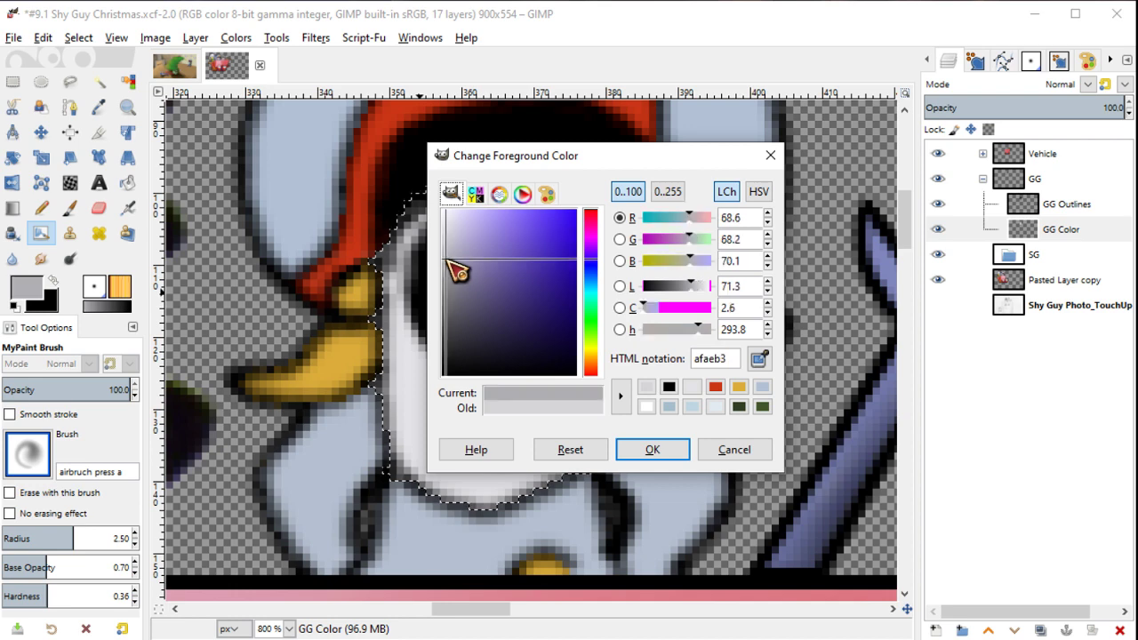
left_click(652, 449)
Step: Airbrush grey shading along the face's right and lower edges, briefly checking the reference photo
mouse_move(625, 238)
left_mouse_down()
mouse_move(589, 478)
mouse_move(522, 498)
mouse_move(533, 507)
mouse_move(662, 242)
mouse_move(653, 394)
mouse_move(648, 224)
mouse_move(472, 147)
mouse_move(588, 257)
mouse_move(521, 191)
mouse_move(614, 382)
mouse_move(539, 473)
mouse_move(592, 460)
mouse_move(653, 177)
mouse_move(542, 227)
left_mouse_up()
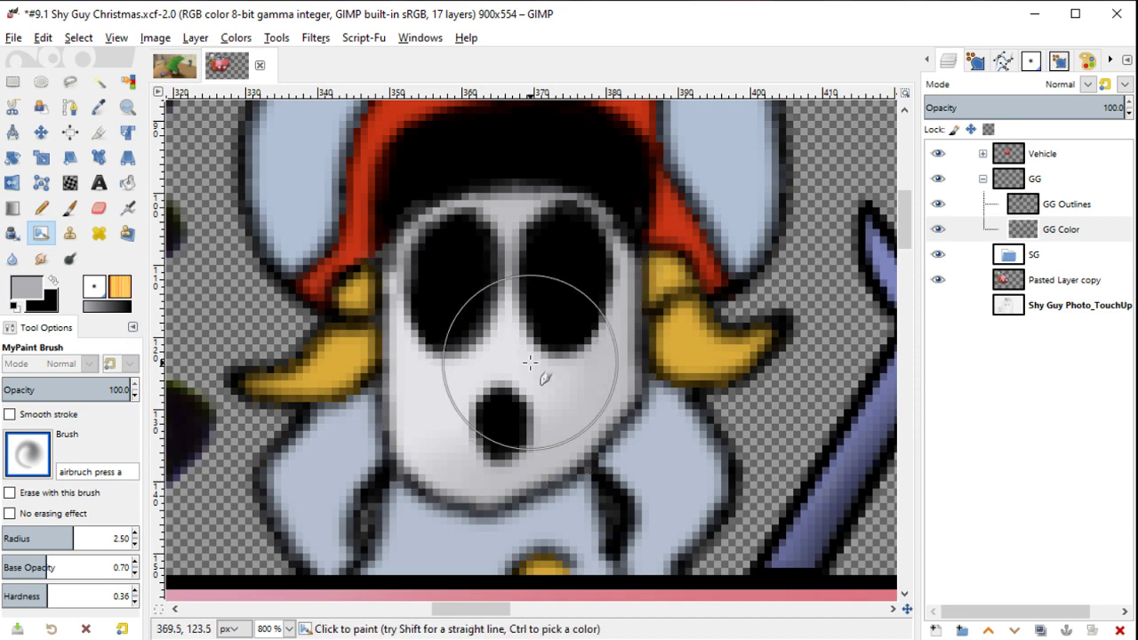
scroll(530, 362, "down", 3)
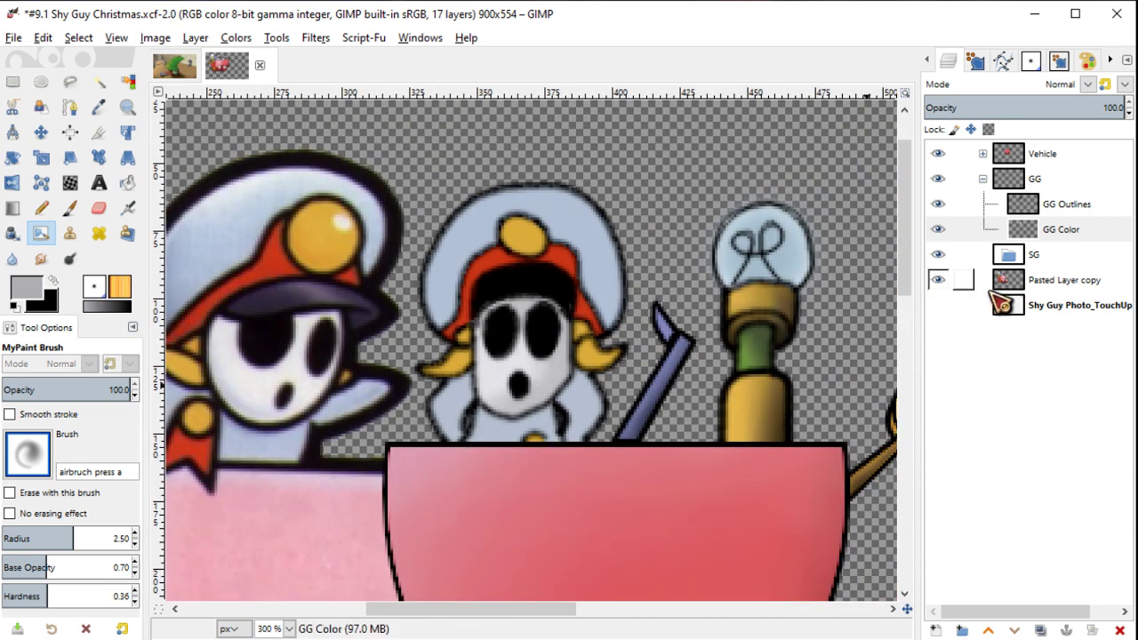
left_click(943, 305)
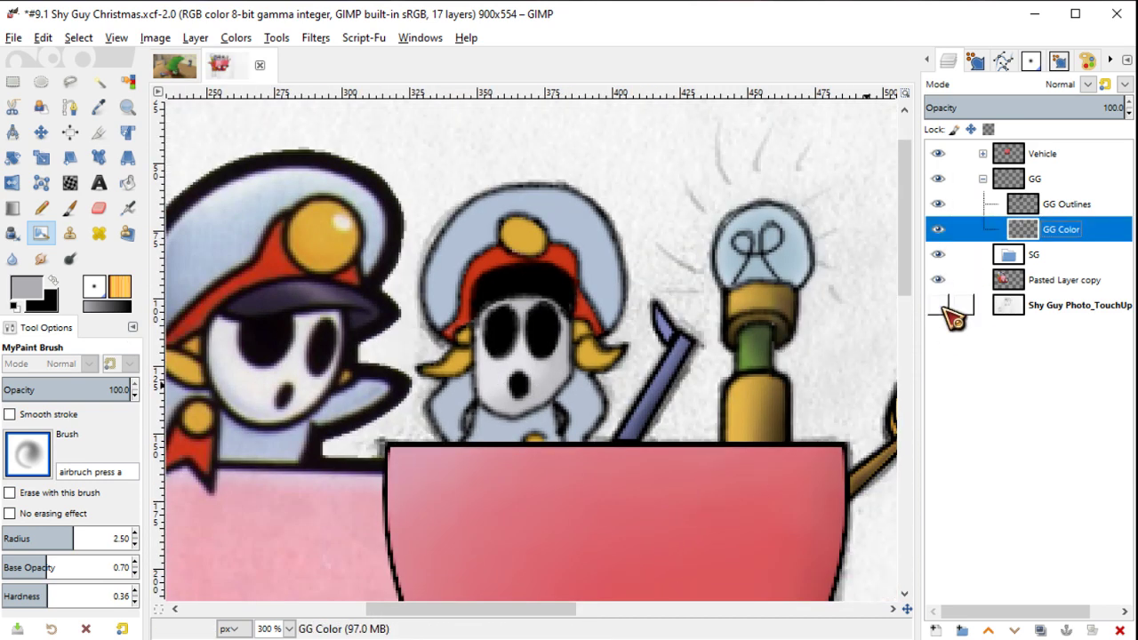
left_click(943, 305)
scroll(676, 466, "up", 1)
scroll(676, 466, "up", 1)
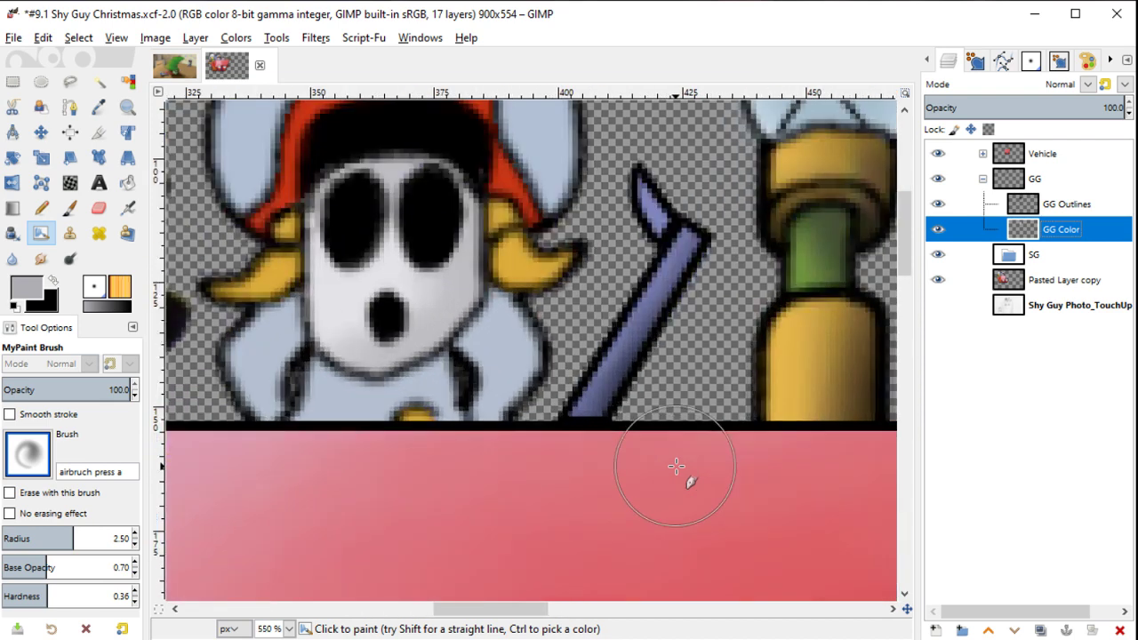
Step: Lower the Fuzzy Select threshold and select the Shy Guy's light-blue body
key("u")
left_click(502, 353)
scroll(503, 353, "up", 2)
scroll(502, 353, "left", 2)
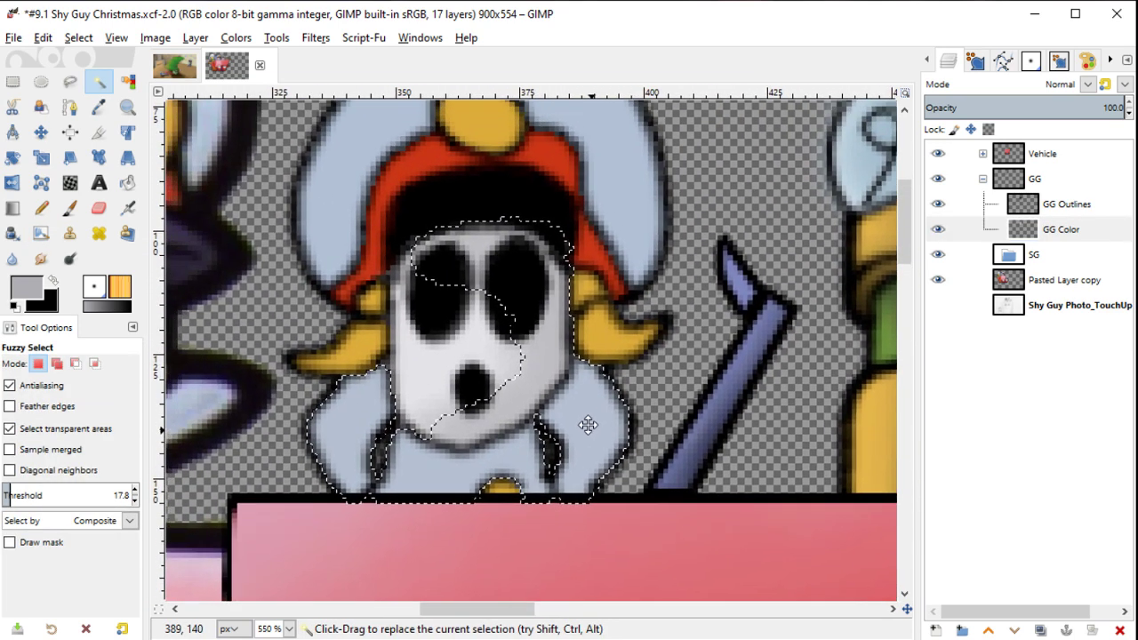
key("ctrl+shift+a")
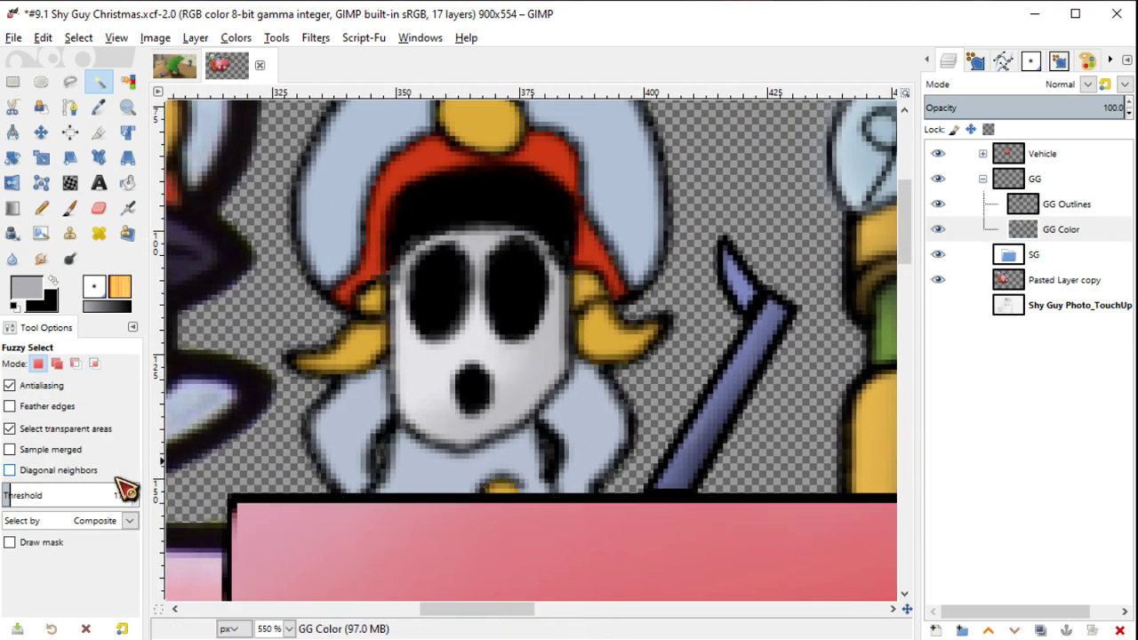
left_click(135, 500)
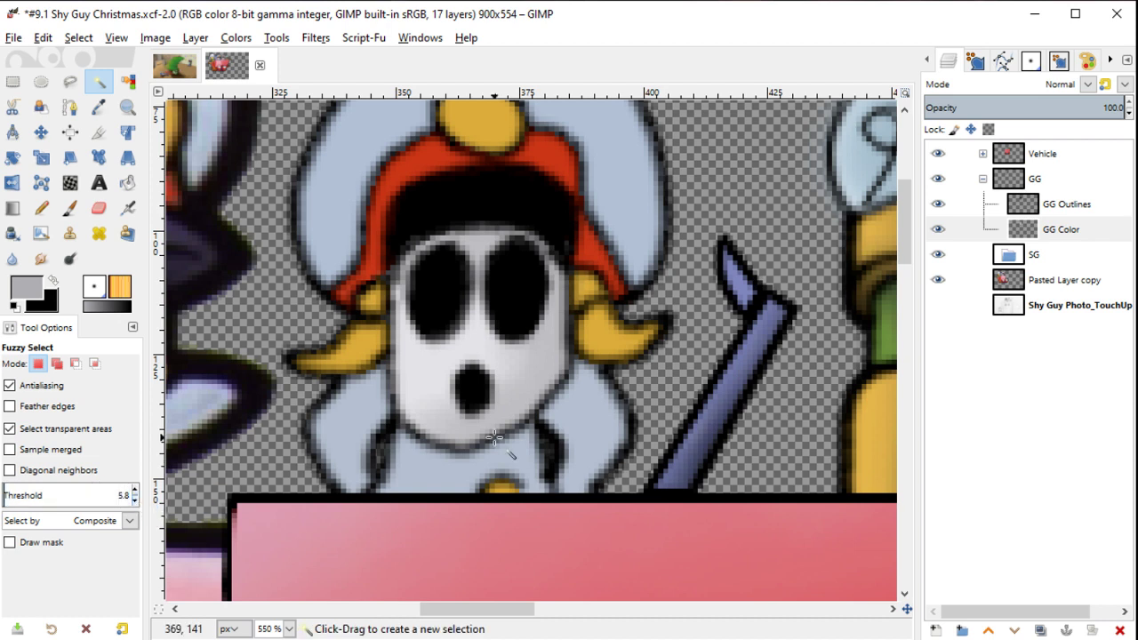
left_click(438, 481)
Step: Sample the body colour, darken it to 8e9bad, and airbrush the body's lower edge
key("y")
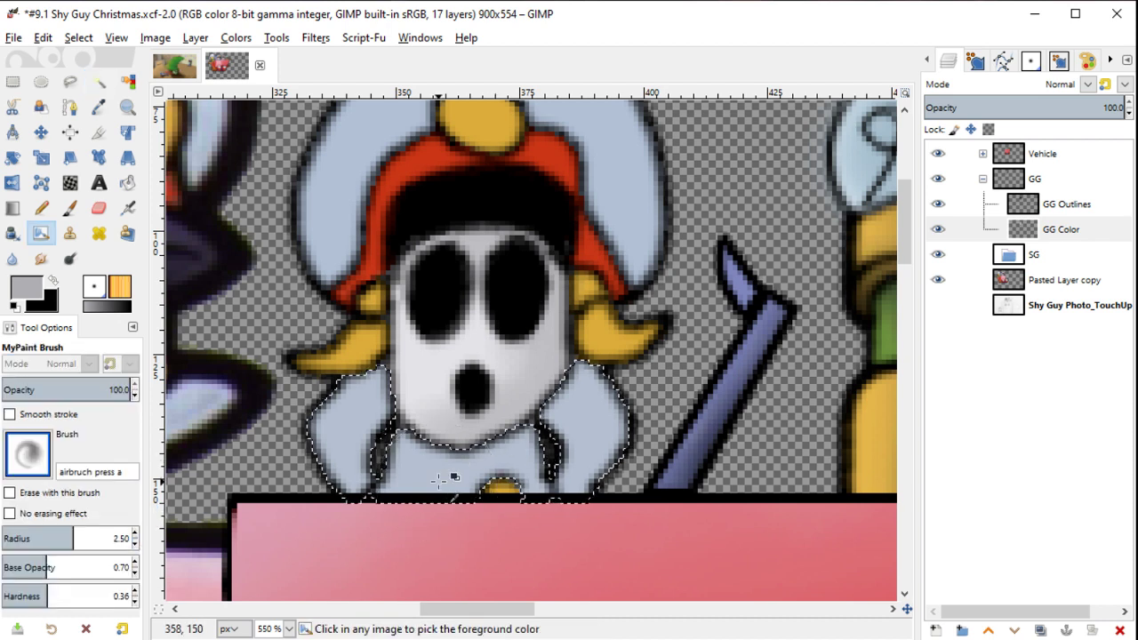
left_click(445, 484, "ctrl")
left_click(44, 298)
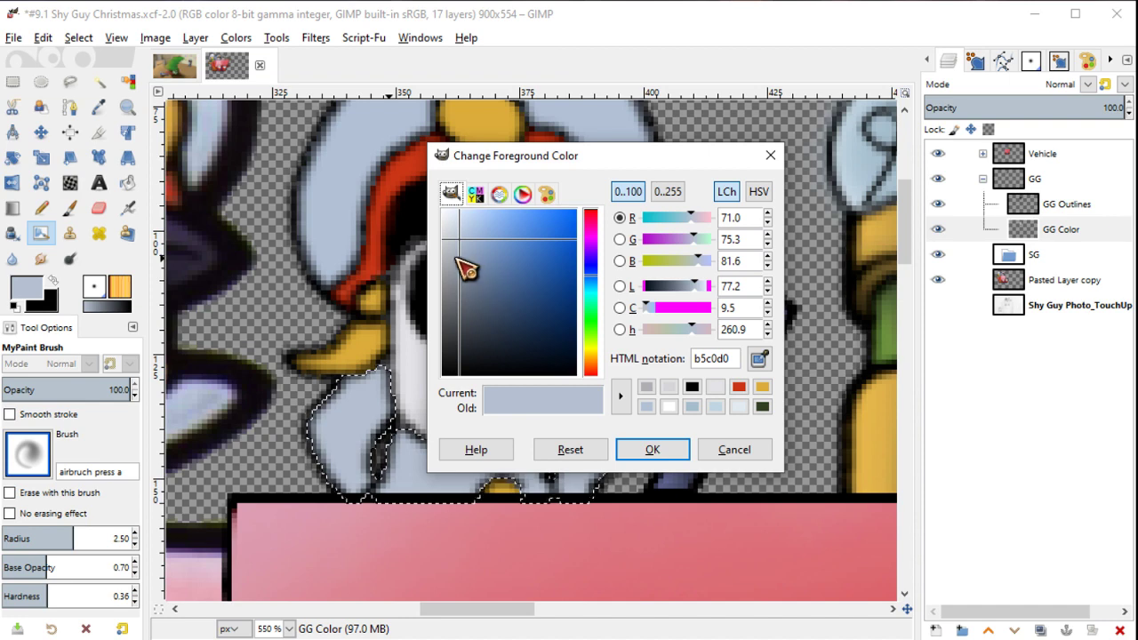
left_click(466, 264)
left_click(669, 448)
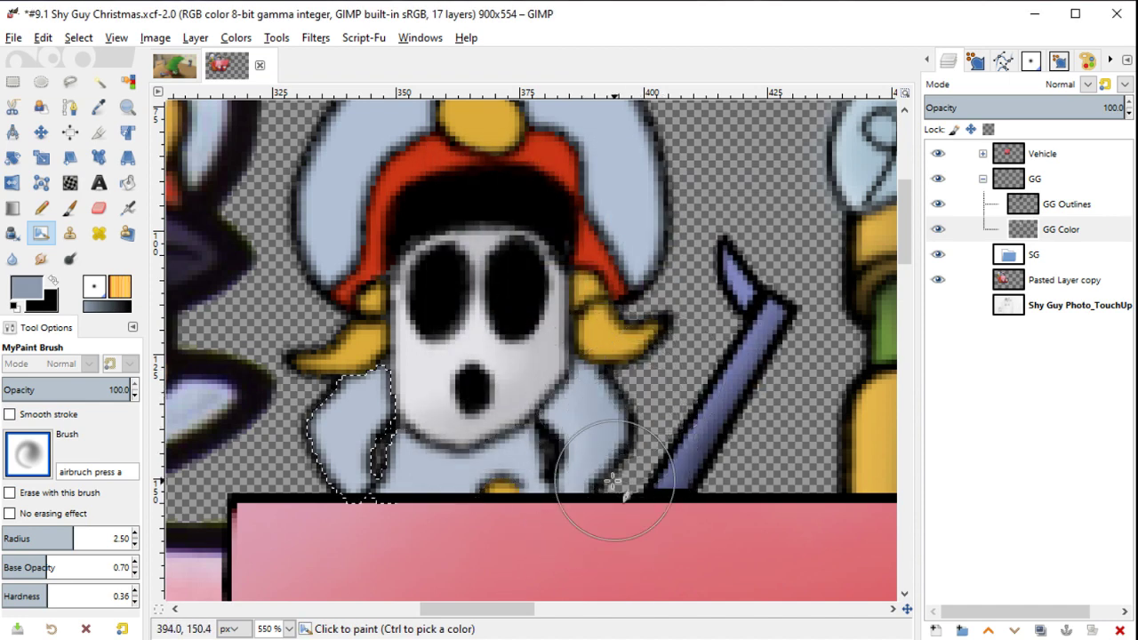
left_click_drag(624, 496, 613, 463)
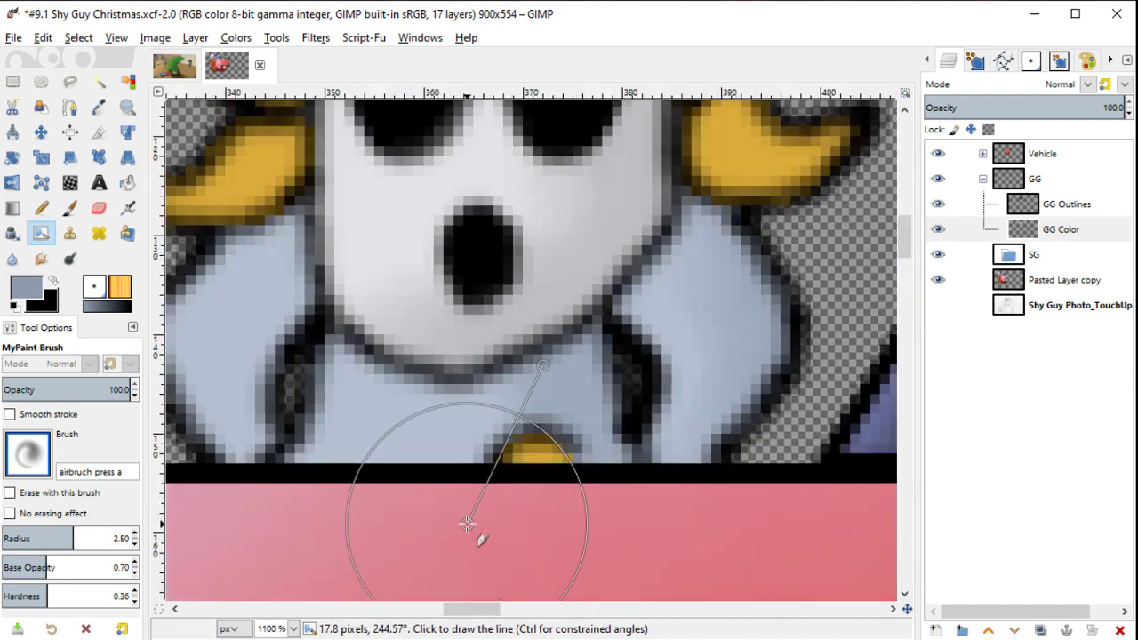
scroll(475, 523, "up", 2)
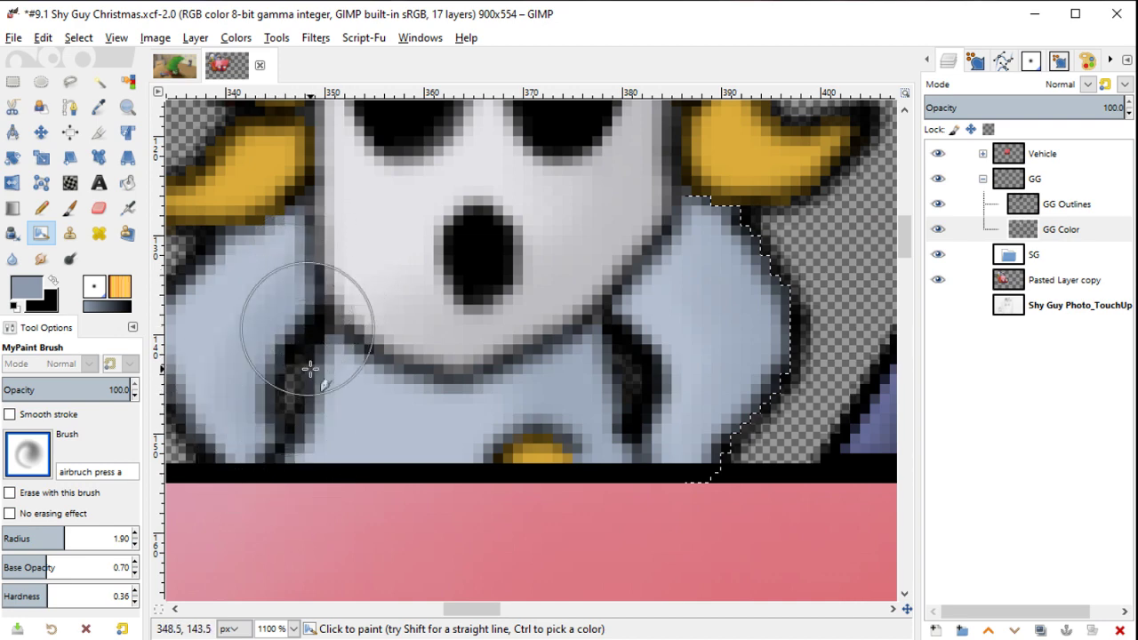
scroll(305, 368, "up", 3)
scroll(559, 329, "up", 2)
Step: Fuzzy-select the light-blue hood, brush light blue over the hat's right edge, and enlarge the brush to 2.70
scroll(762, 470, "down", 2)
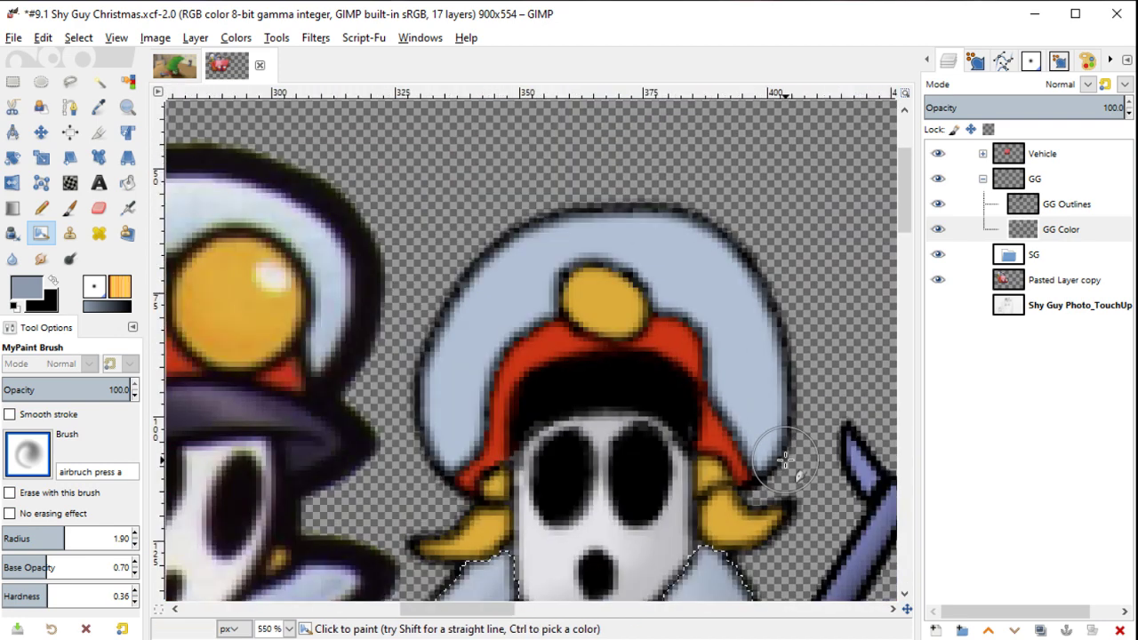
key("u")
left_click(752, 318)
left_click_drag(751, 318, 751, 325)
key("y")
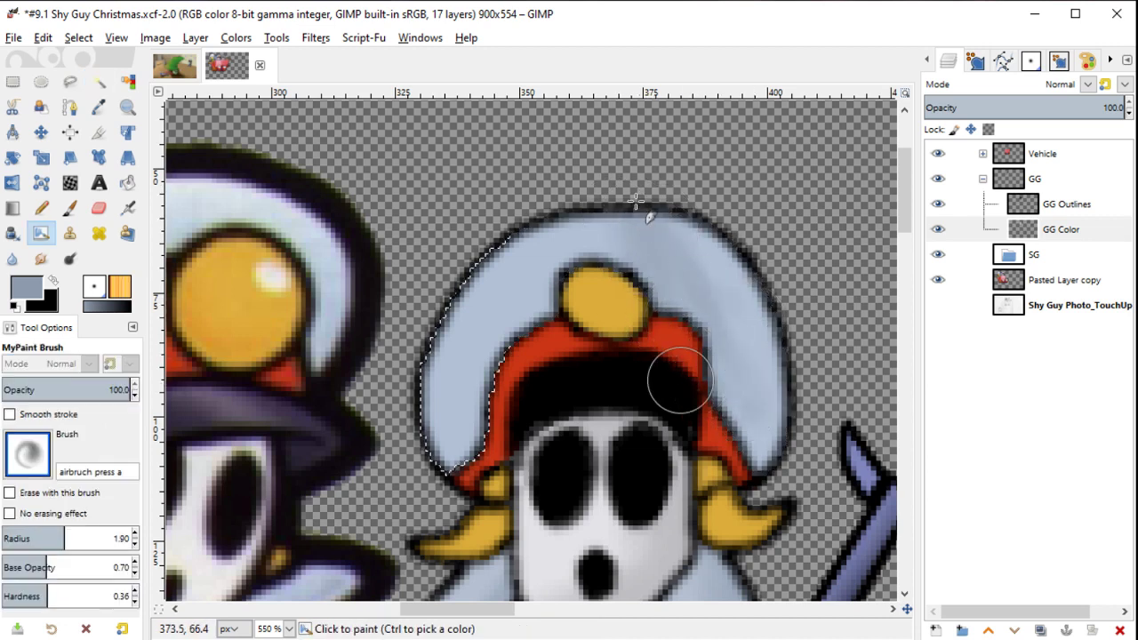
mouse_move(652, 232)
left_mouse_down()
mouse_move(700, 302)
mouse_move(749, 302)
mouse_move(719, 445)
left_mouse_up()
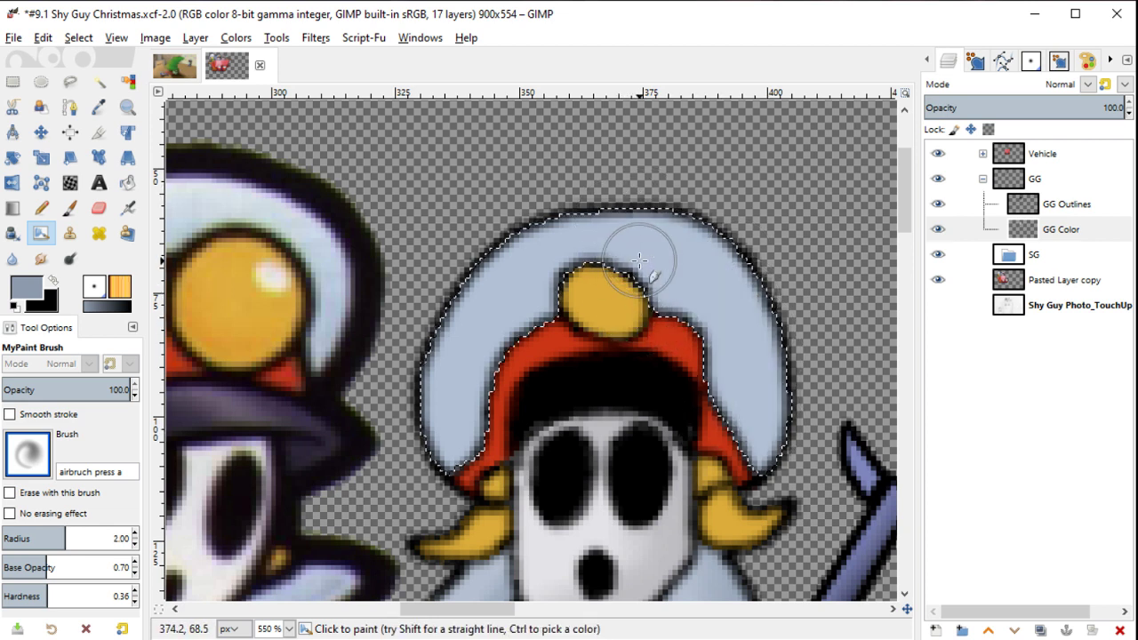
key("bracketright")
key("bracketright")
key("bracketright")
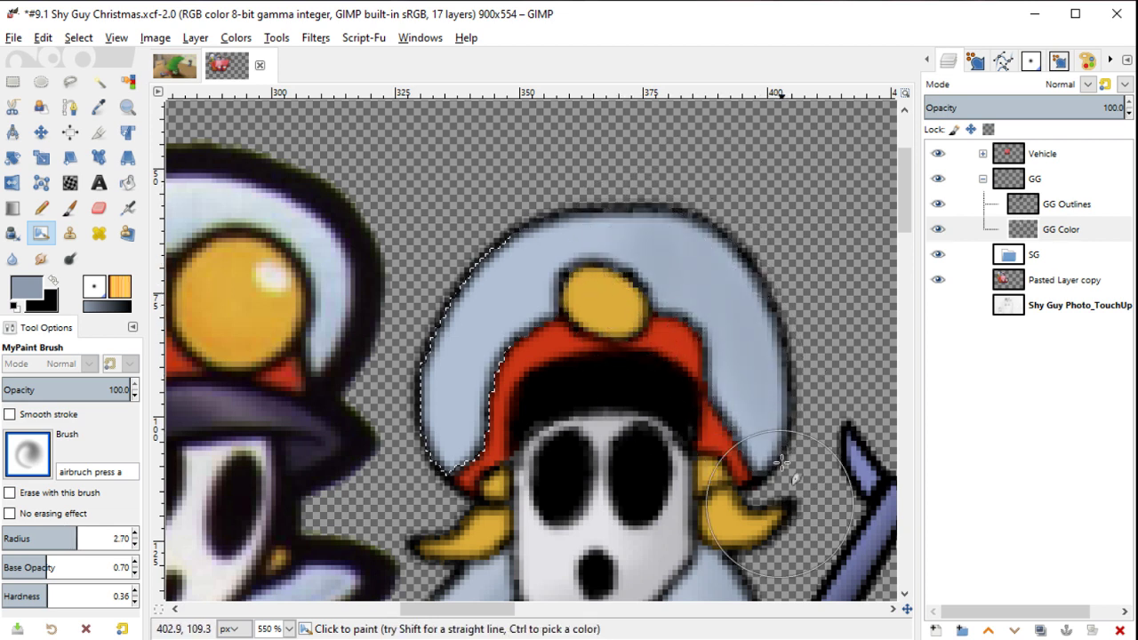
Step: Pick a darker grey-blue and shade the hood's right side
scroll(673, 216, "down", 1)
scroll(673, 216, "right", 1)
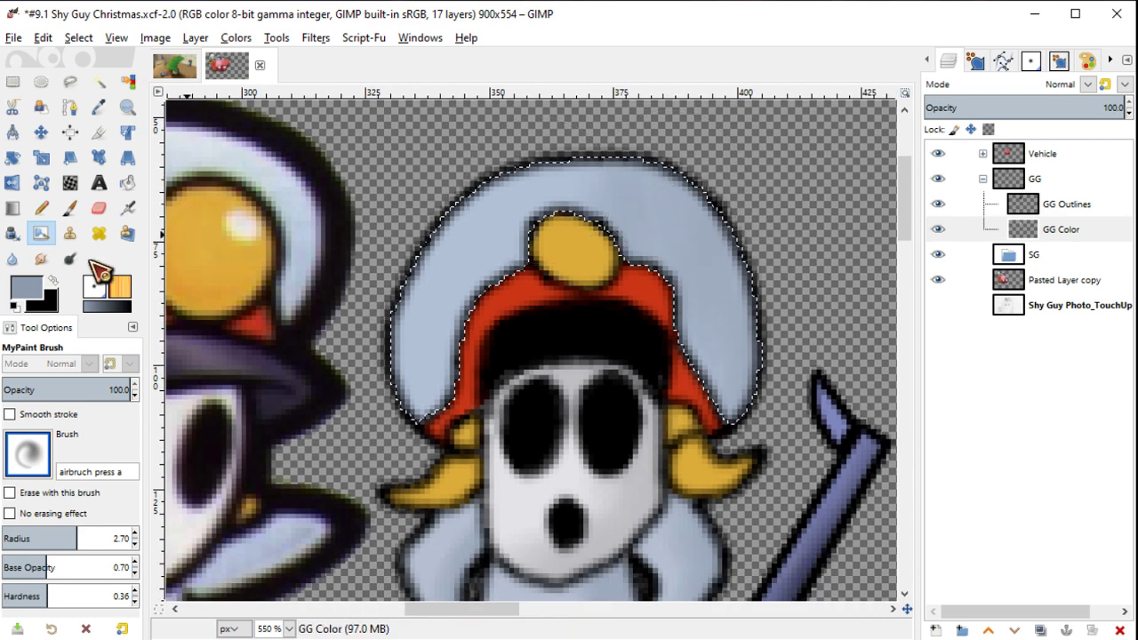
left_click(30, 292)
left_click(470, 283)
left_click(641, 439)
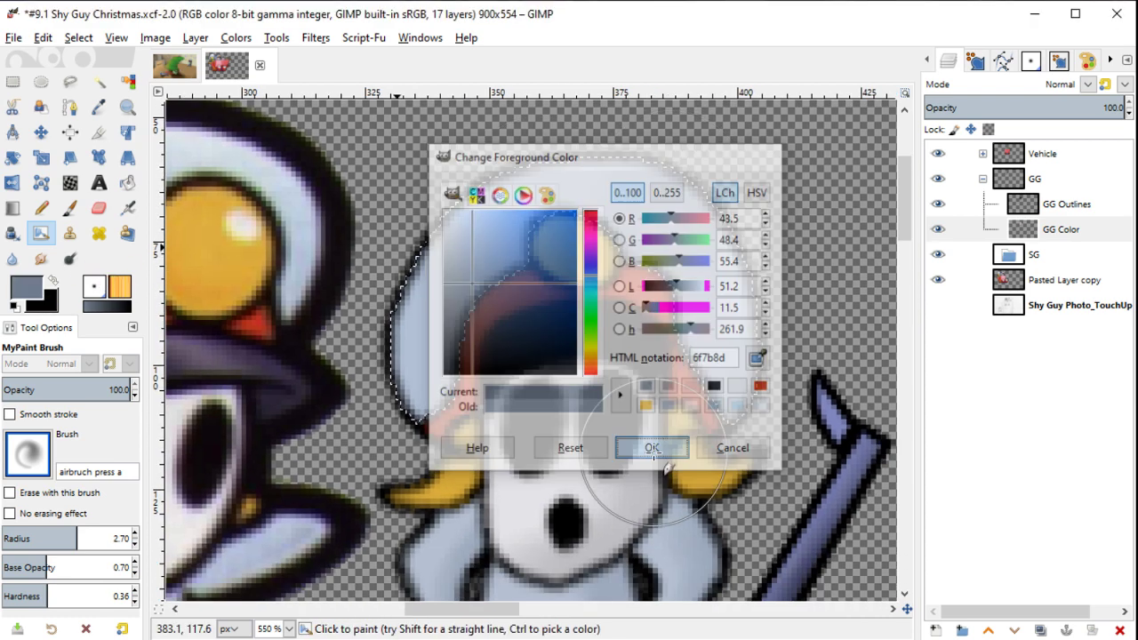
mouse_move(681, 391)
left_mouse_down()
mouse_move(751, 405)
mouse_move(727, 270)
left_mouse_up()
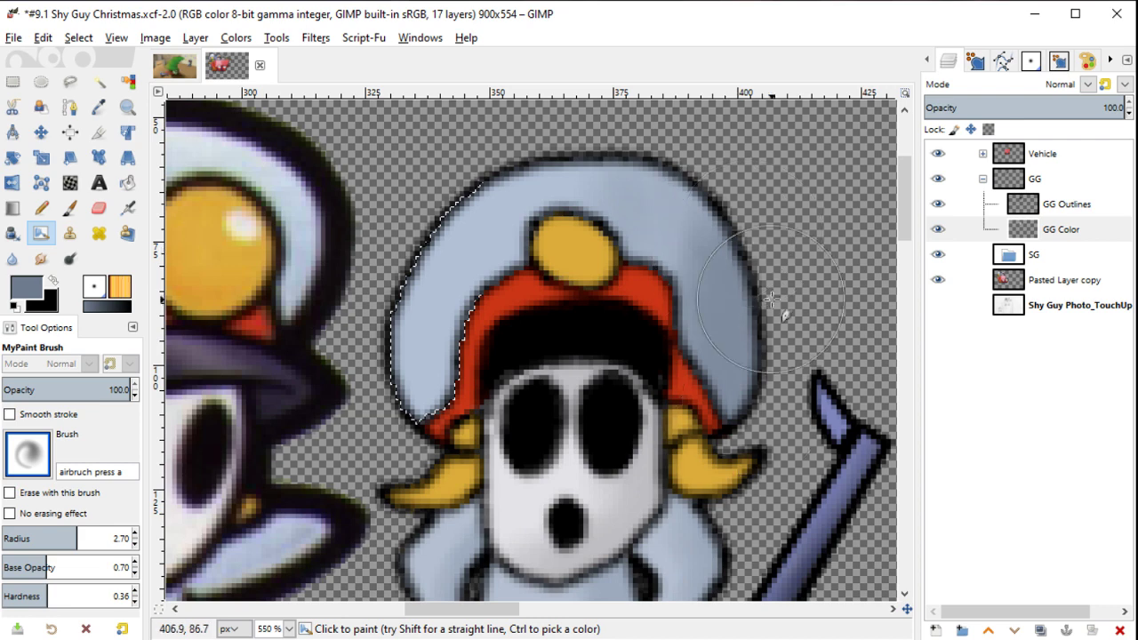
Step: Choose an even darker shading colour, then check the whole scene and return to the hood close-up
left_click(42, 298)
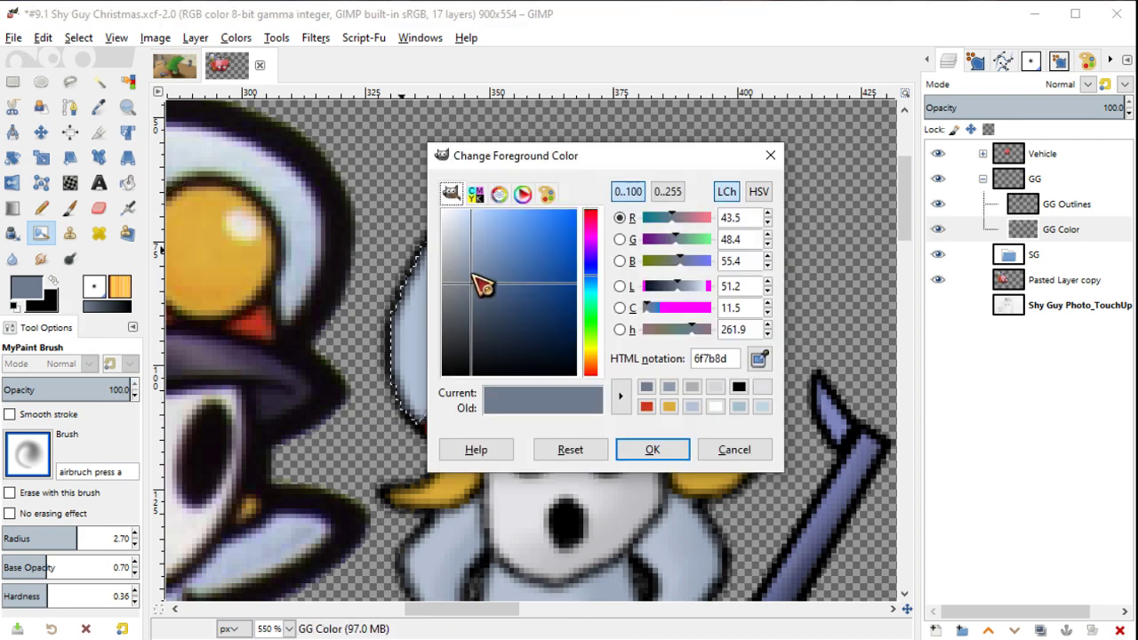
left_click(492, 320)
left_click(650, 447)
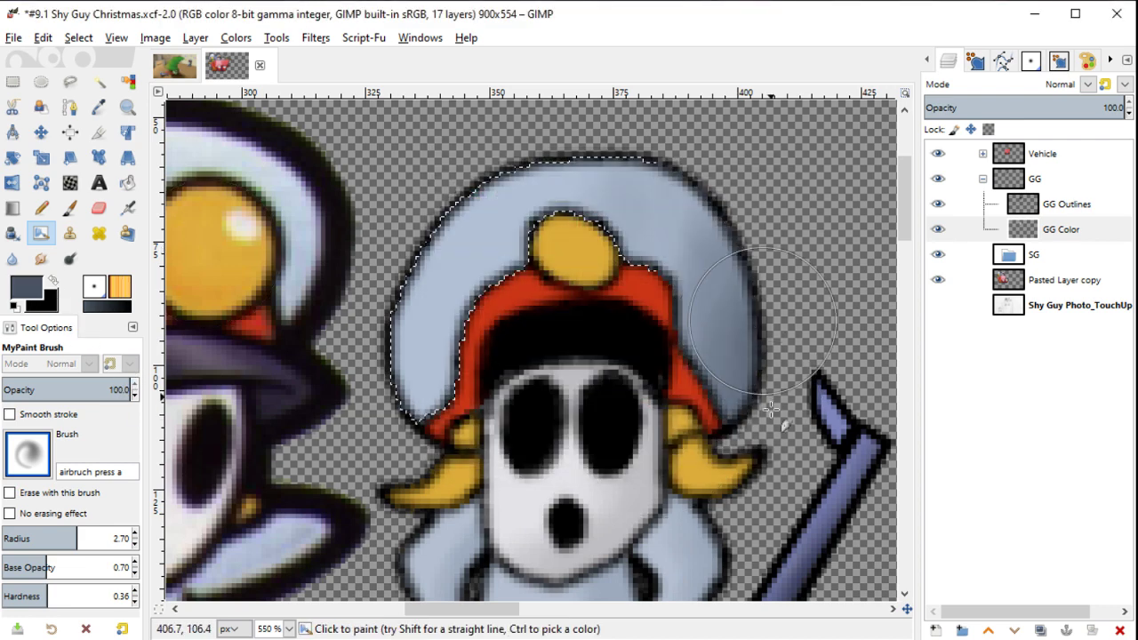
left_click_drag(809, 432, 703, 329)
key("1")
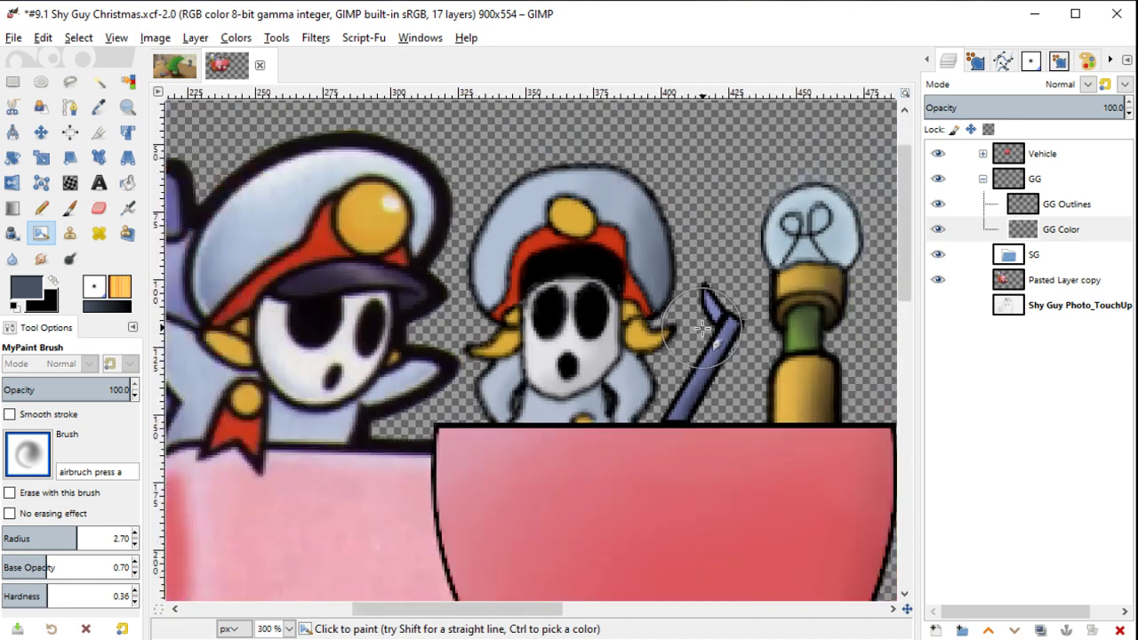
key("grave")
Step: Select by Color the yellow side tufts and hat bobble at threshold 41
key("u")
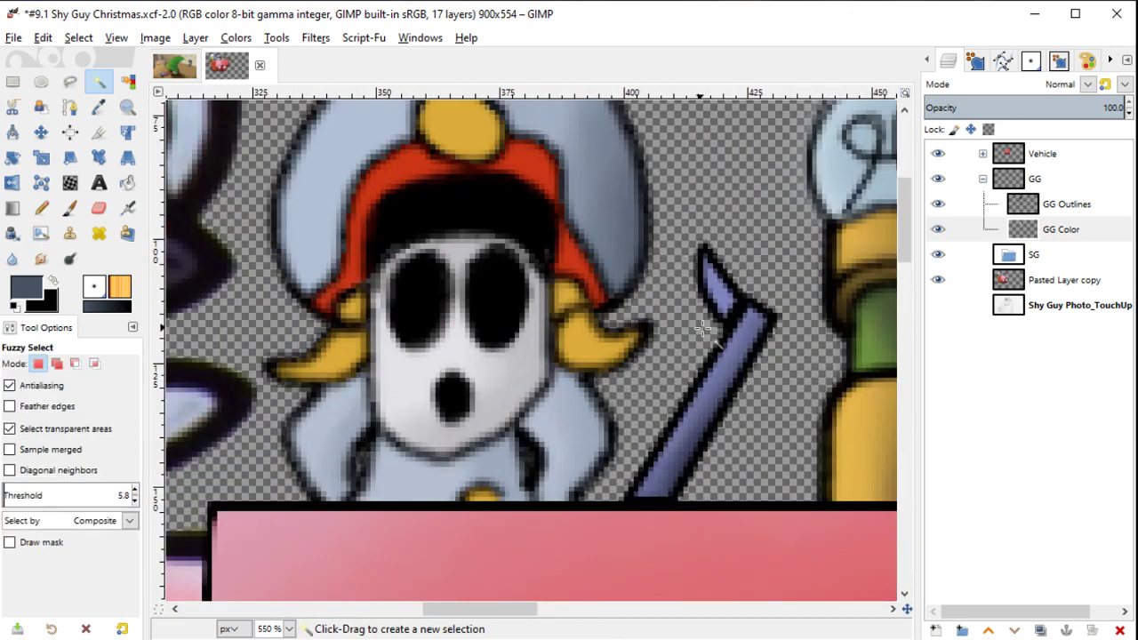
key("shift+o")
left_click(584, 344)
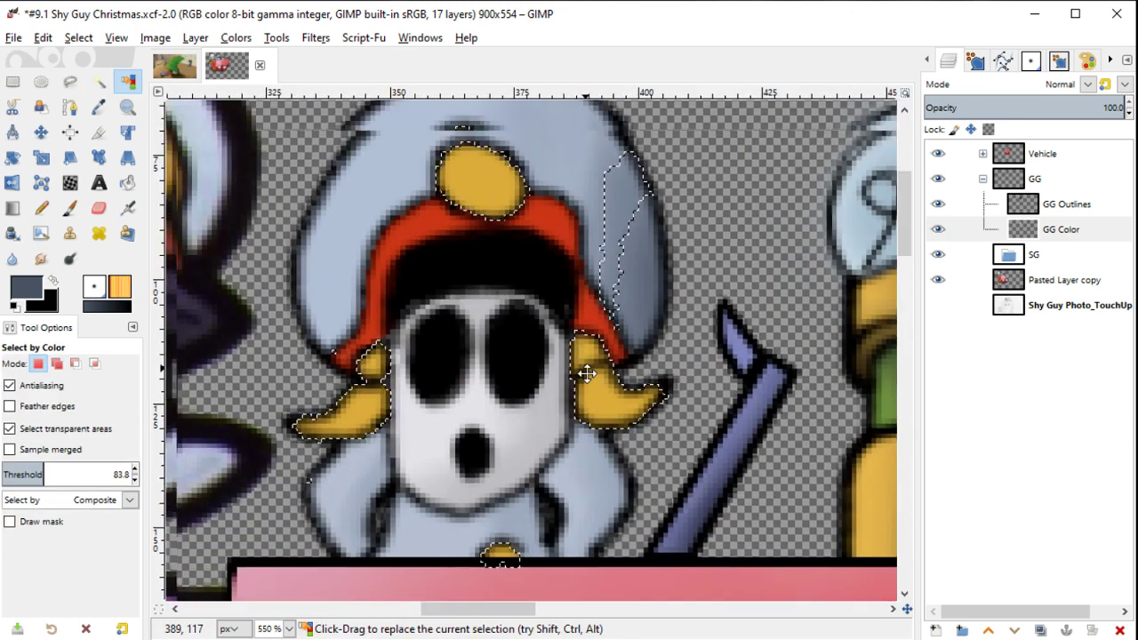
scroll(579, 368, "up", 2)
scroll(579, 368, "left", 1)
left_click_drag(43, 474, 22, 474)
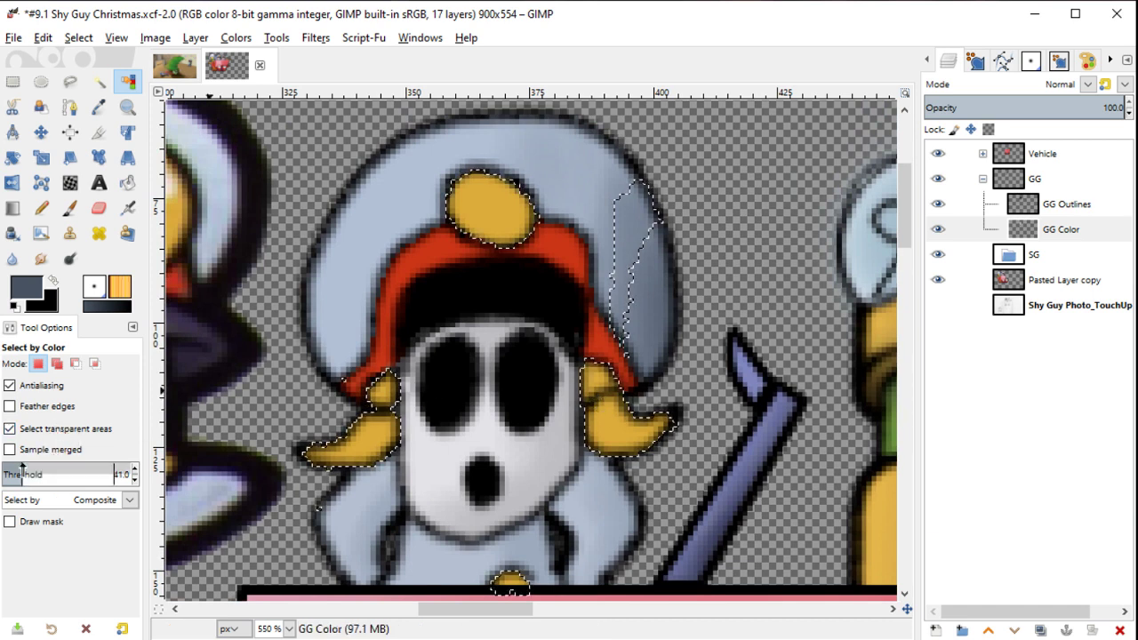
left_click(615, 426)
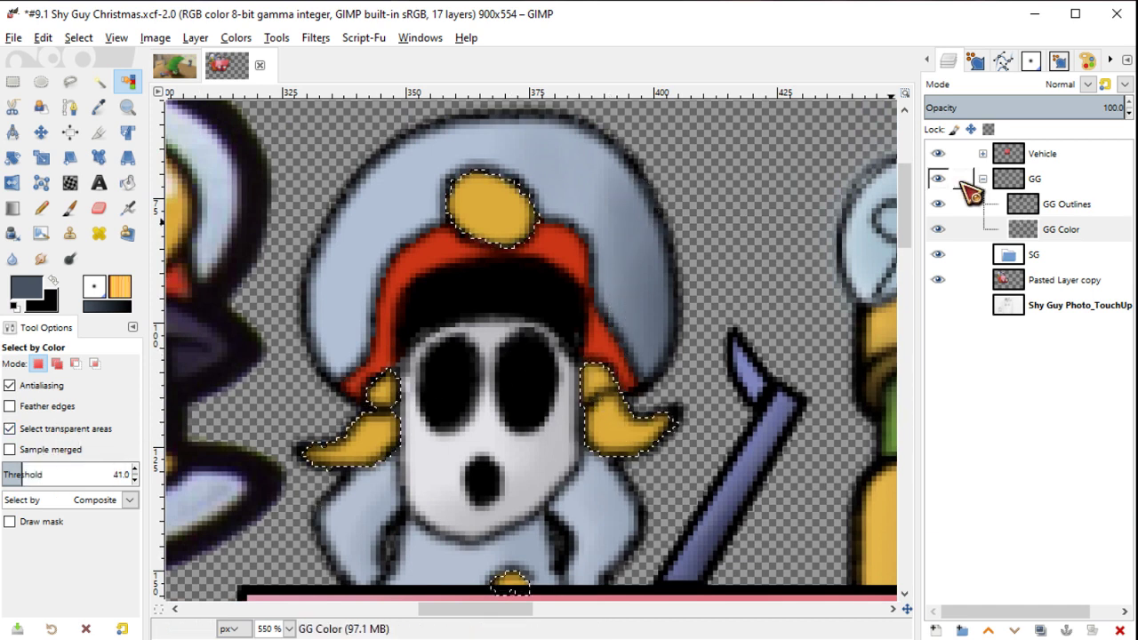
Step: Sample the bobble's yellow and darken it in two passes to an olive shading colour
key("y")
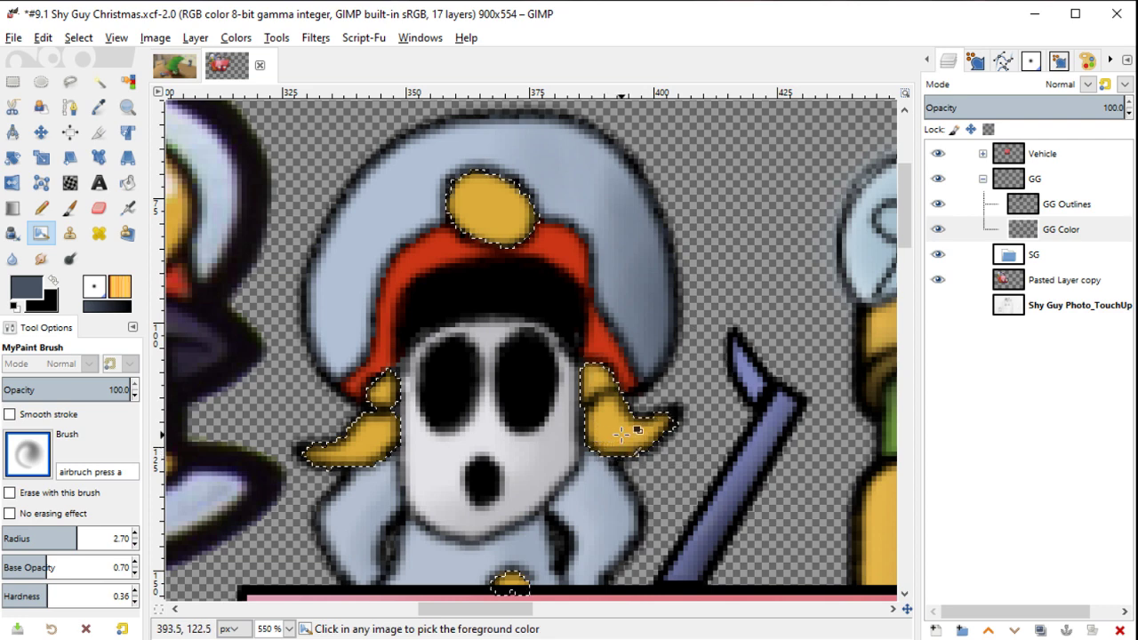
left_click(481, 200, "ctrl")
left_click(25, 298)
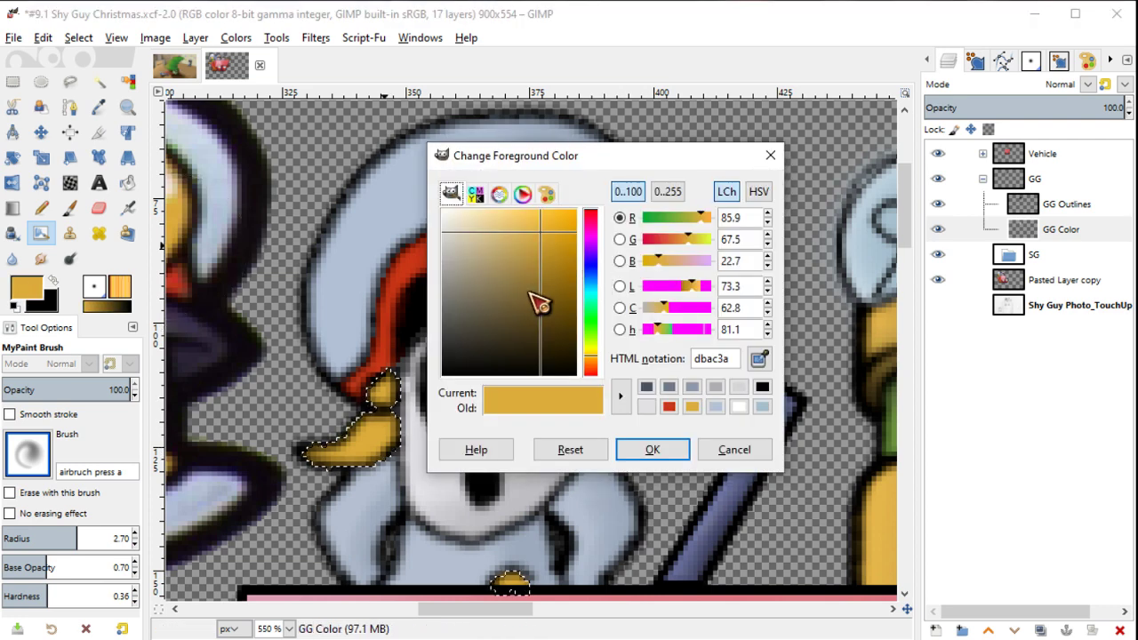
left_click(529, 276)
left_click(653, 449)
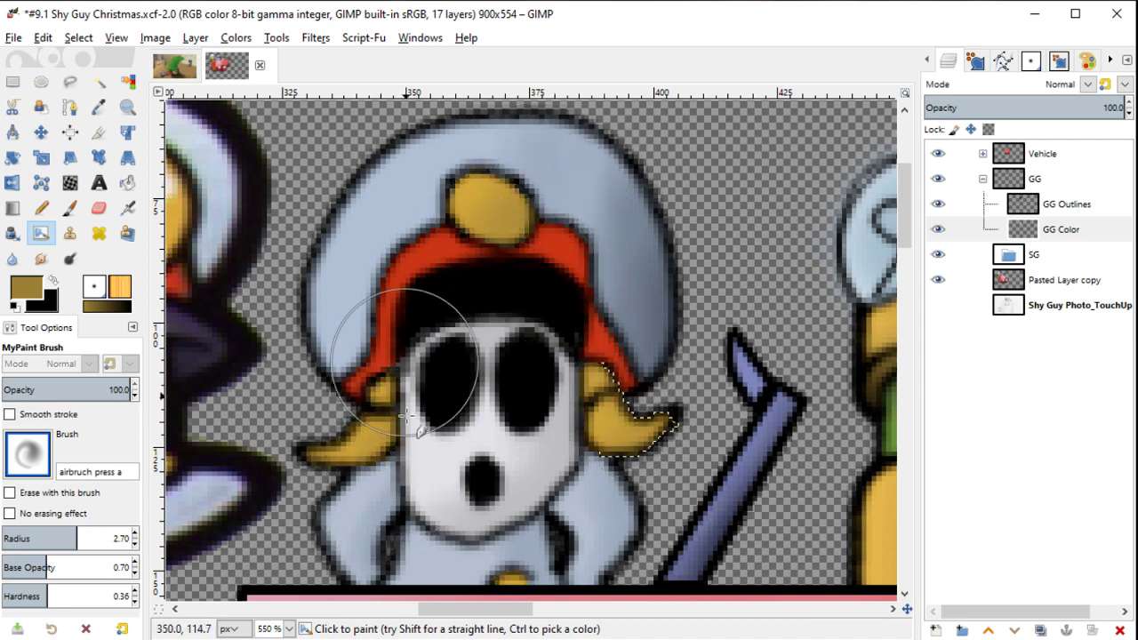
left_click(26, 287)
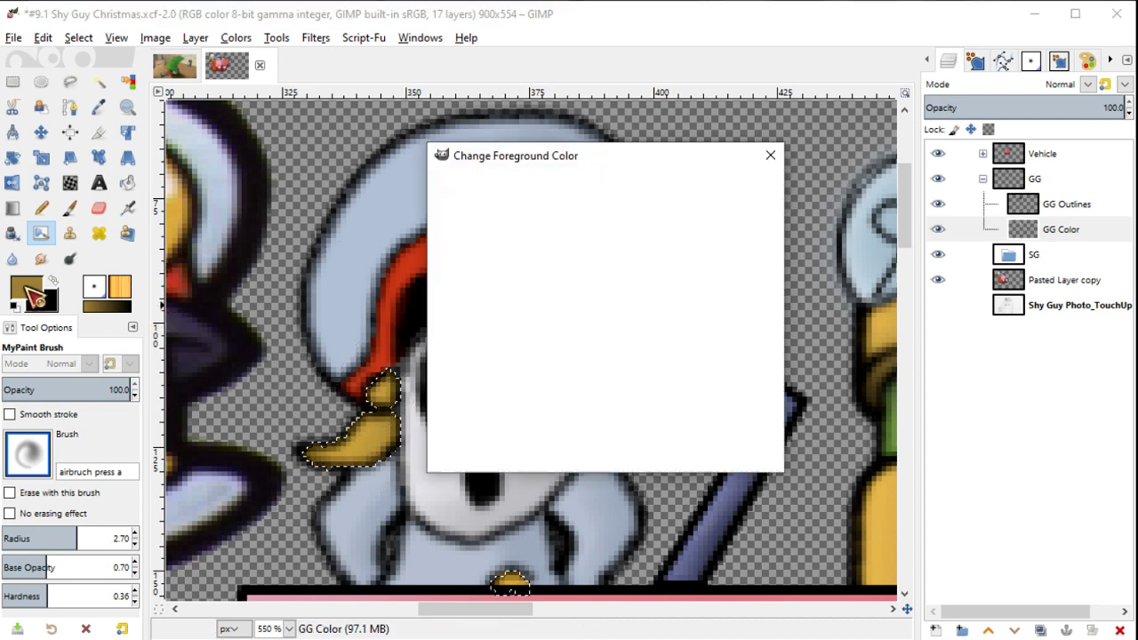
left_click(523, 294)
left_click(652, 449)
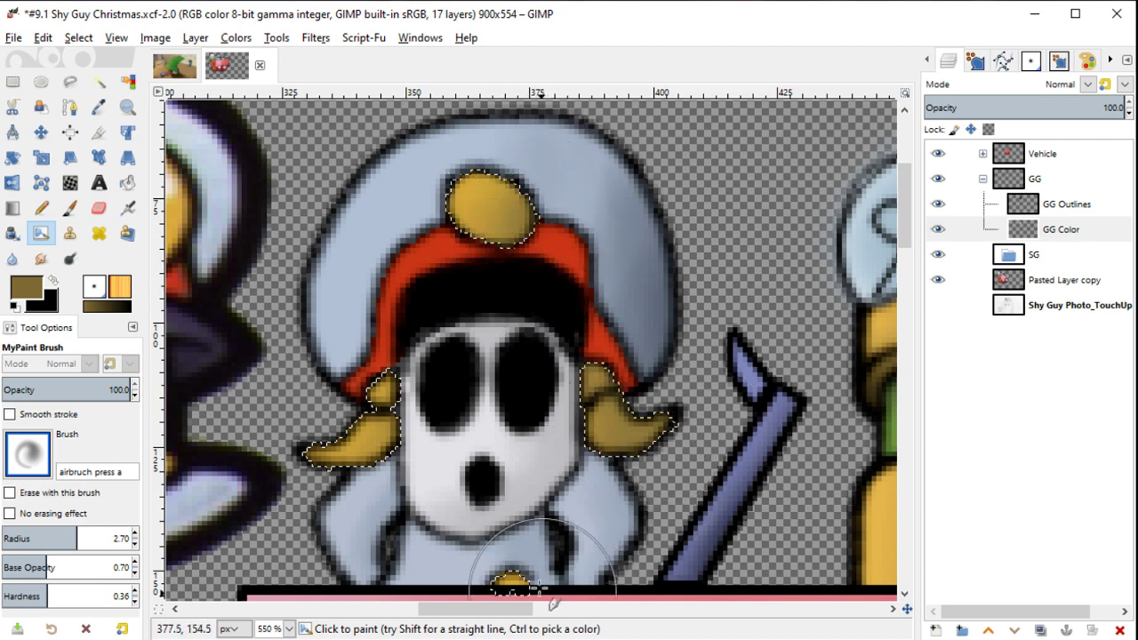
scroll(561, 464, "down", 1)
scroll(557, 459, "down", 1)
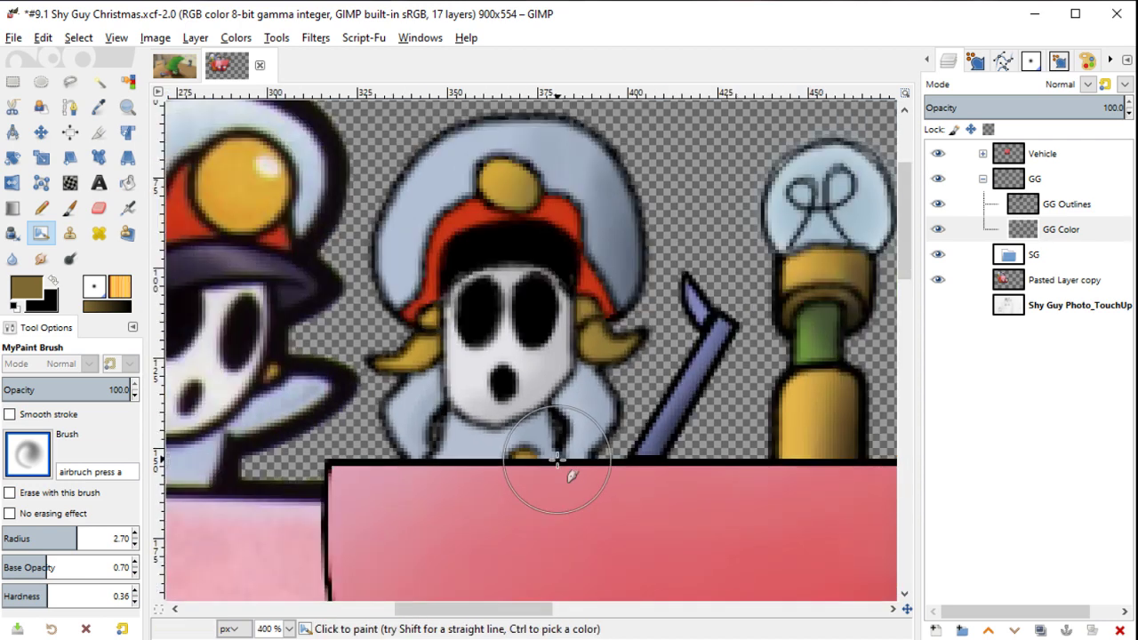
scroll(557, 460, "down", 1)
Step: Fit the image in the window, collapse the GG group, and show the pencil sketch photo
key("shift+ctrl+j")
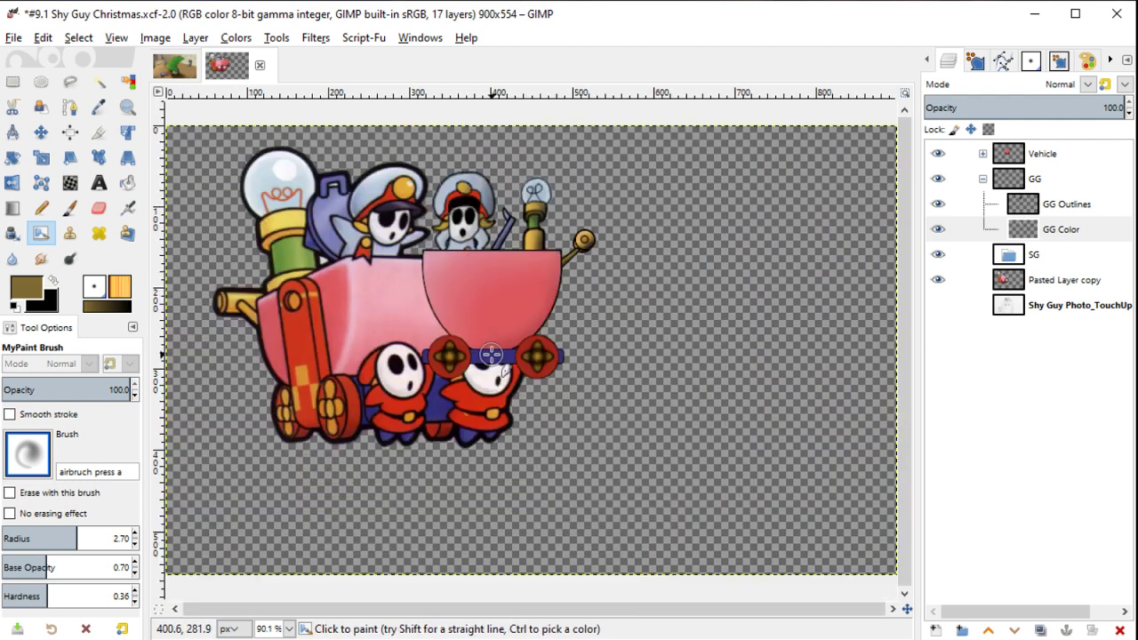
left_click_drag(492, 355, 536, 327)
key("m")
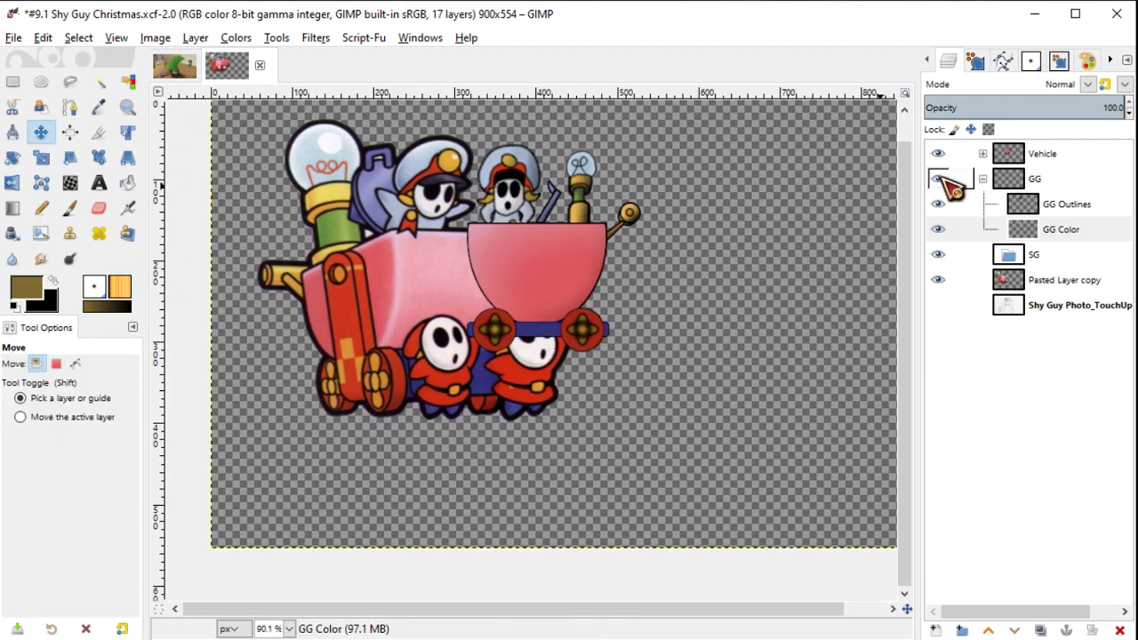
left_click(983, 179)
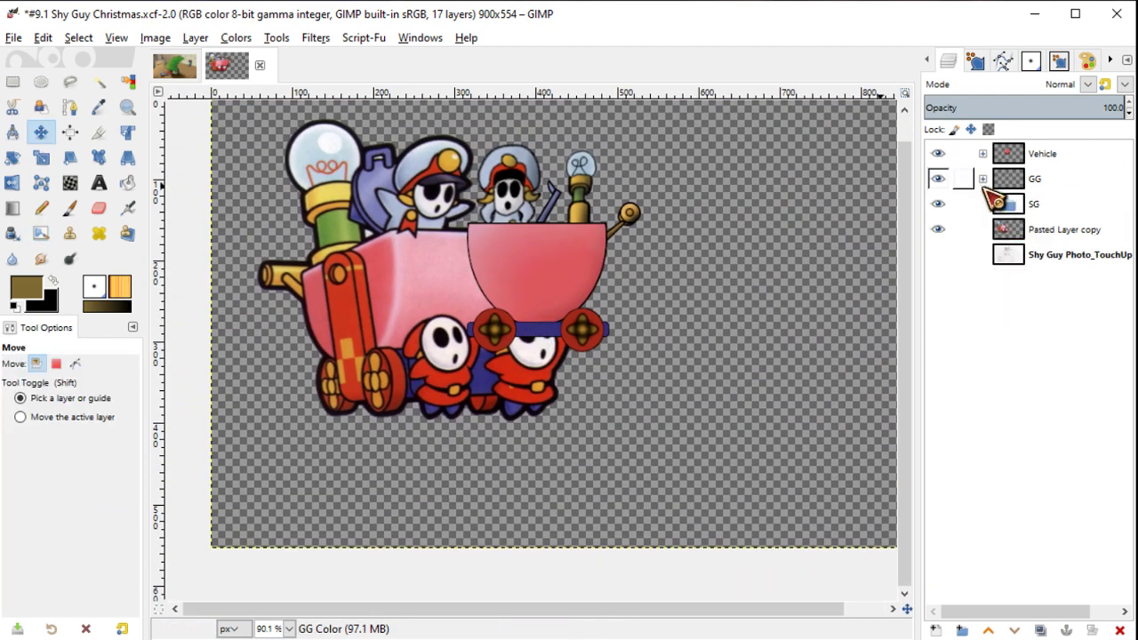
left_click(938, 254)
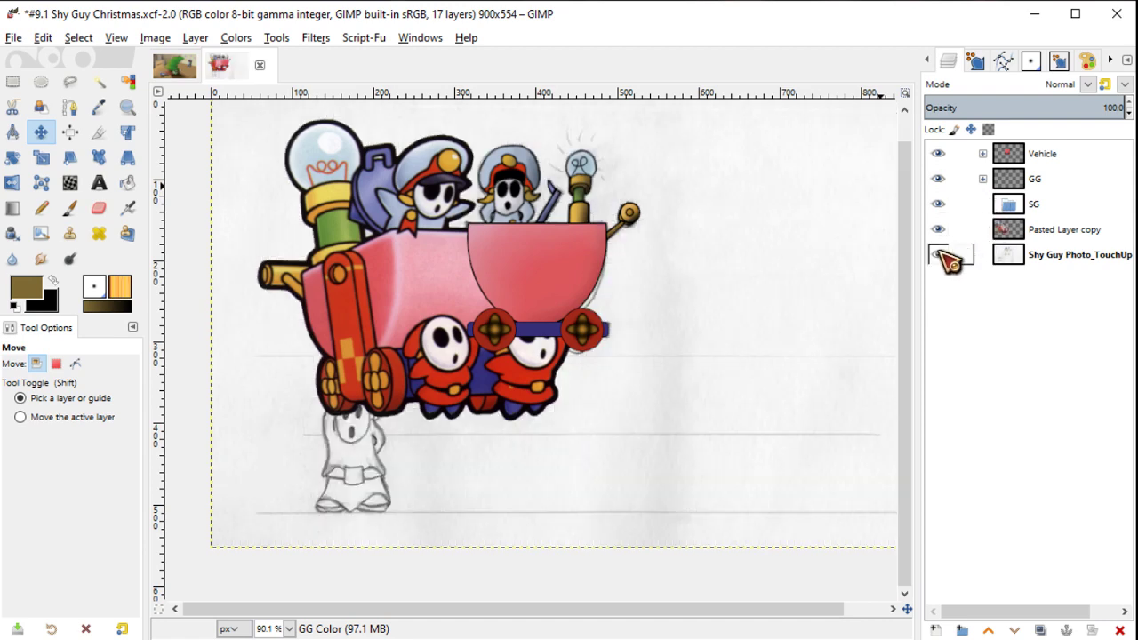
Step: Flip the Pasted Layer copy horizontally and place it right of the sketched Shy Guy
left_click(1036, 228)
mouse_move(369, 285)
left_mouse_down()
mouse_move(508, 374)
mouse_move(504, 424)
mouse_move(519, 396)
left_mouse_up()
key("shift+f")
left_click(504, 424)
key("m")
left_click_drag(599, 336, 623, 284)
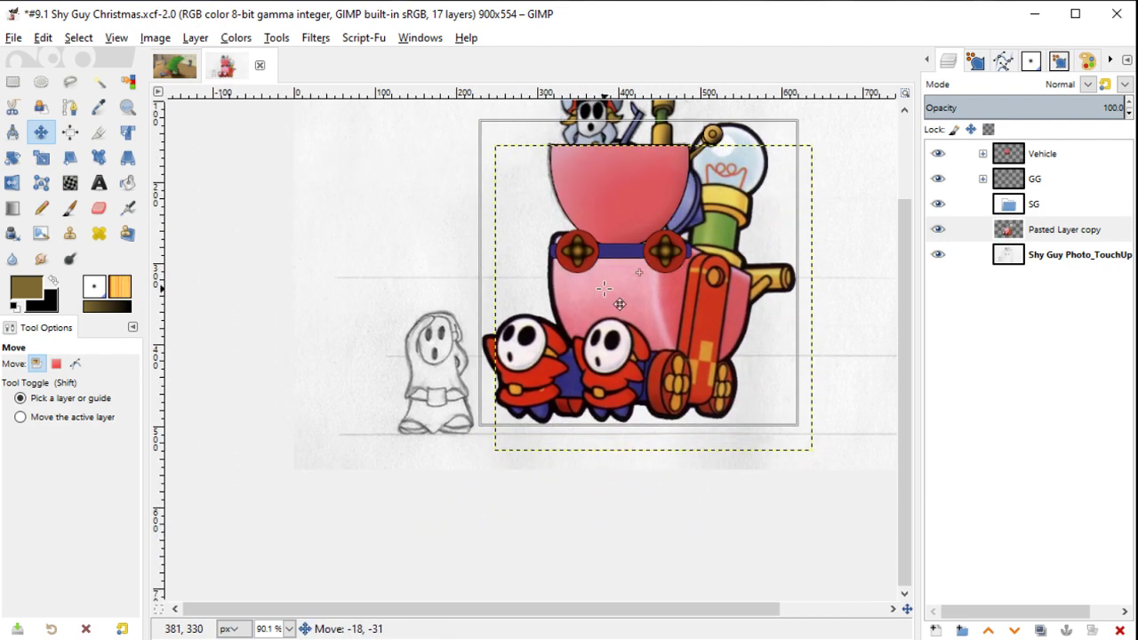
left_click(1032, 209)
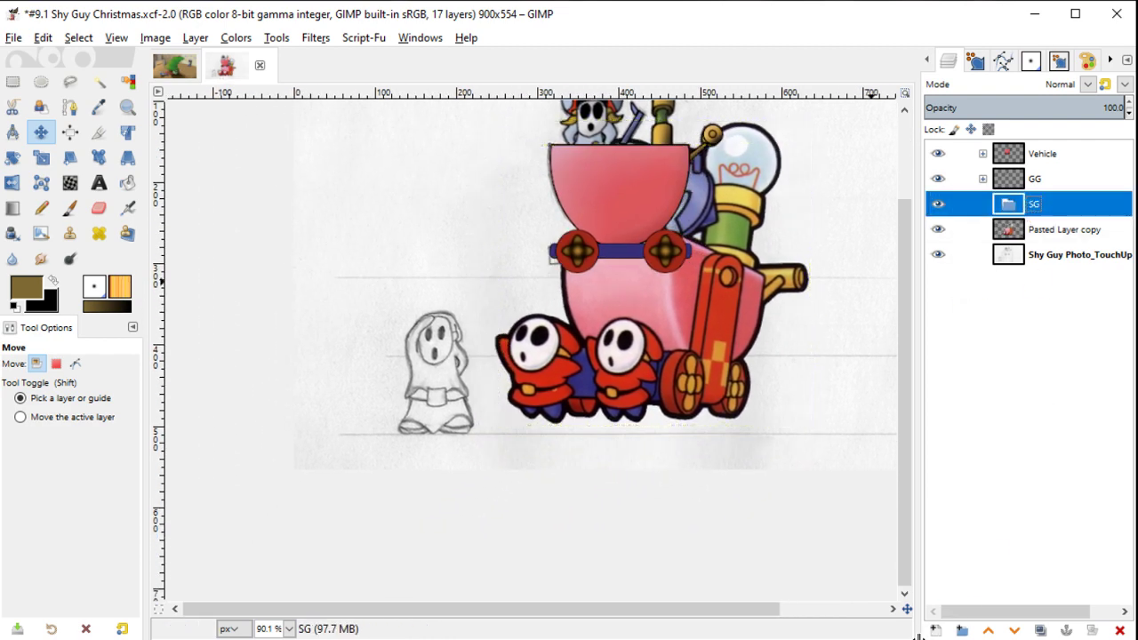
left_click(936, 629)
type("SG Outlines")
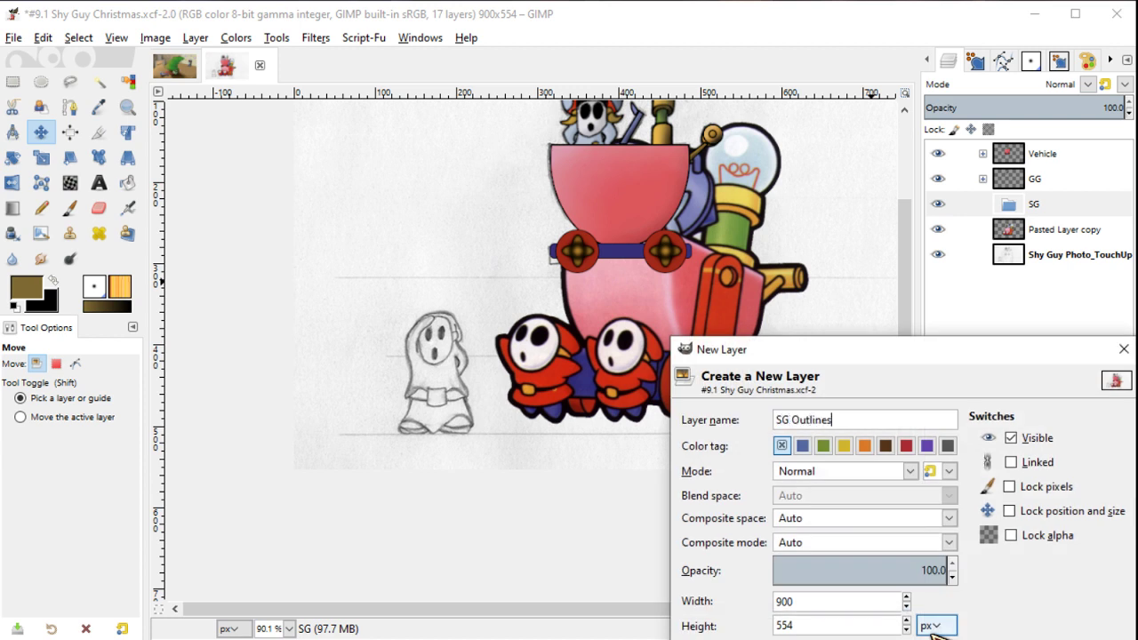
Step: Confirm the SG Outlines layer and ready a black Paintbrush with default settings at size 4
key("Return")
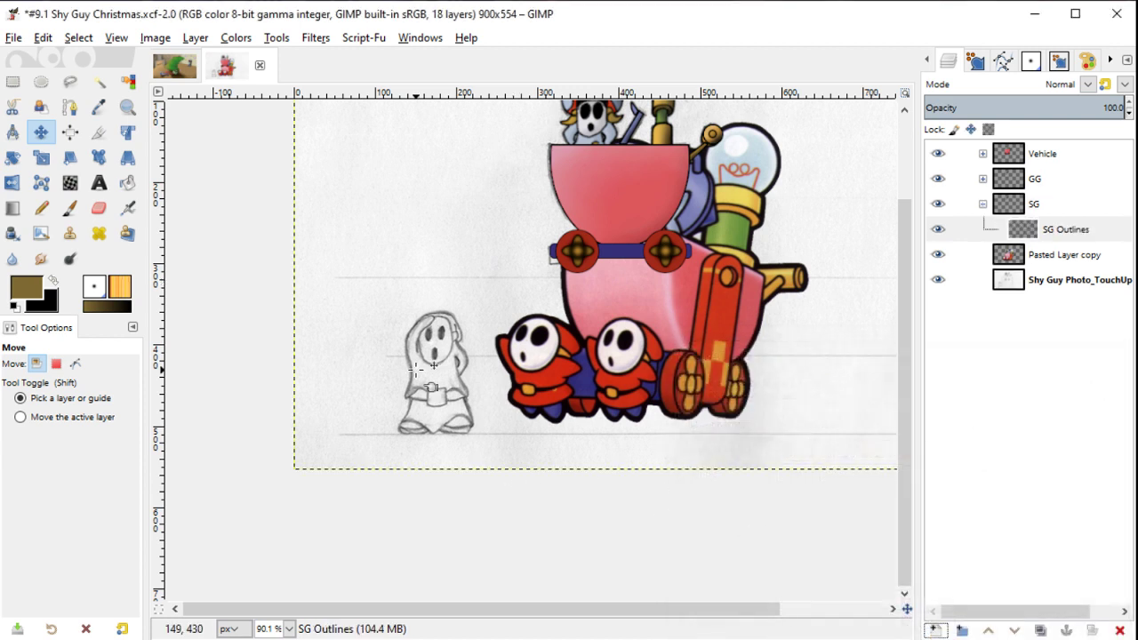
scroll(416, 368, "up", 2, "ctrl")
scroll(415, 367, "up", 2, "ctrl")
key("d")
key("p")
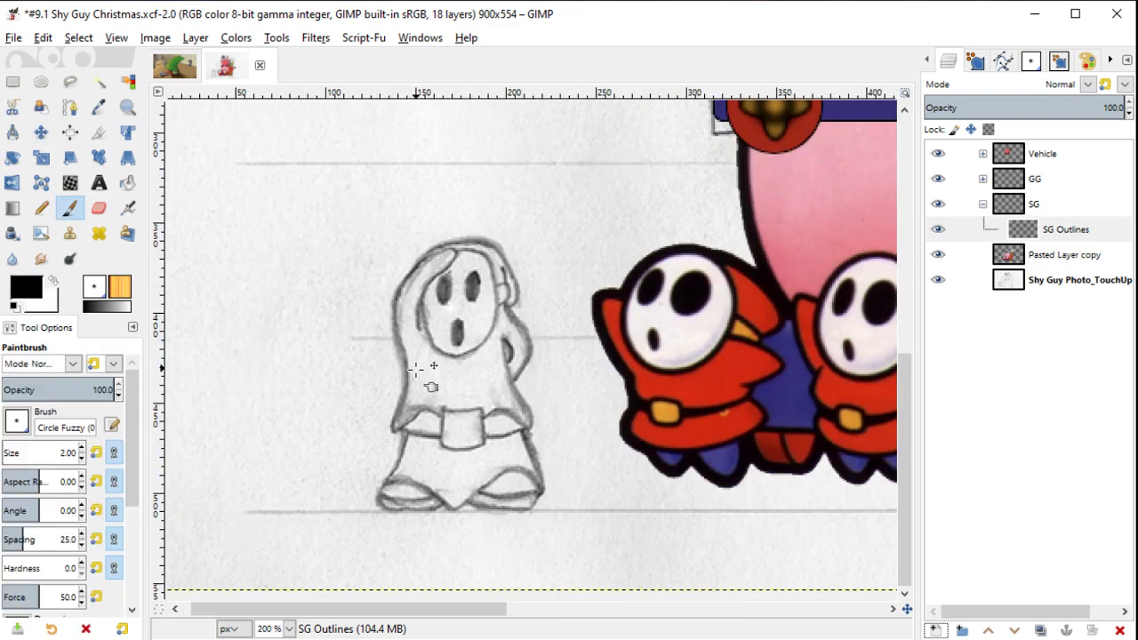
scroll(415, 367, "up", 1, "ctrl")
scroll(421, 374, "up", 2, "ctrl")
key("shift+ctrl+n")
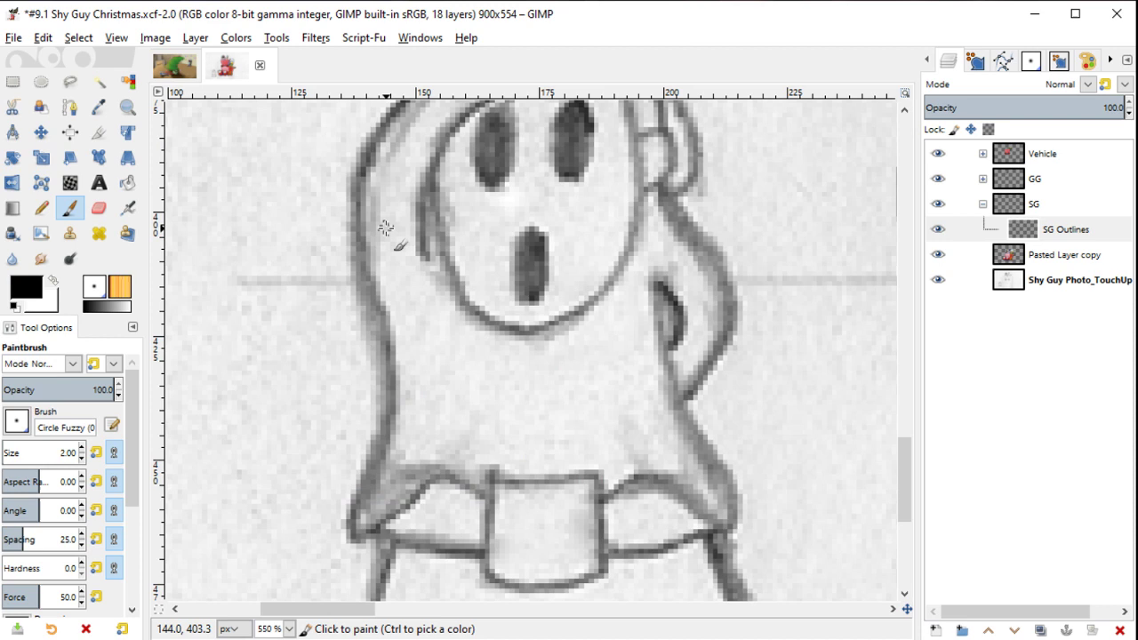
scroll(418, 275, "up", 3)
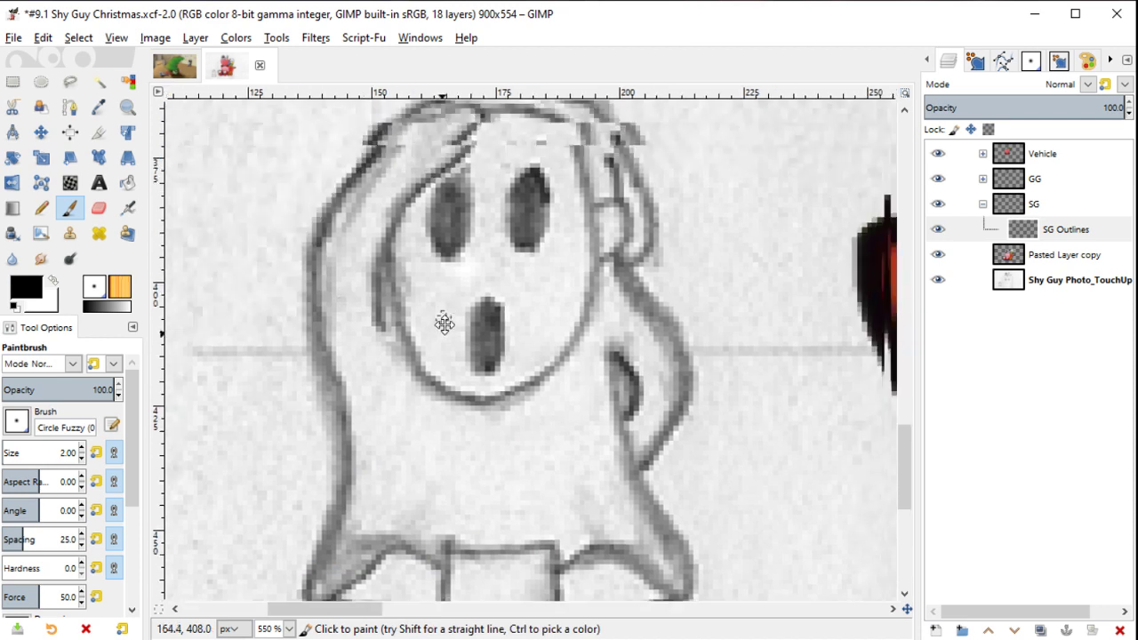
scroll(312, 417, "right", 2)
left_click(121, 627)
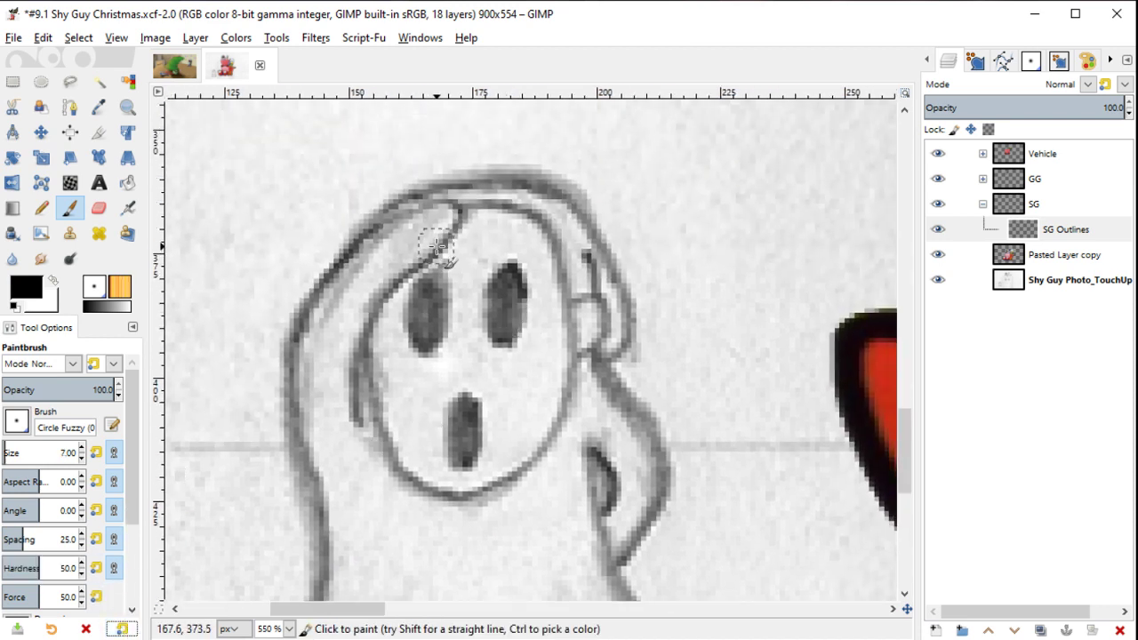
key("bracketleft")
key("bracketleft")
key("bracketleft")
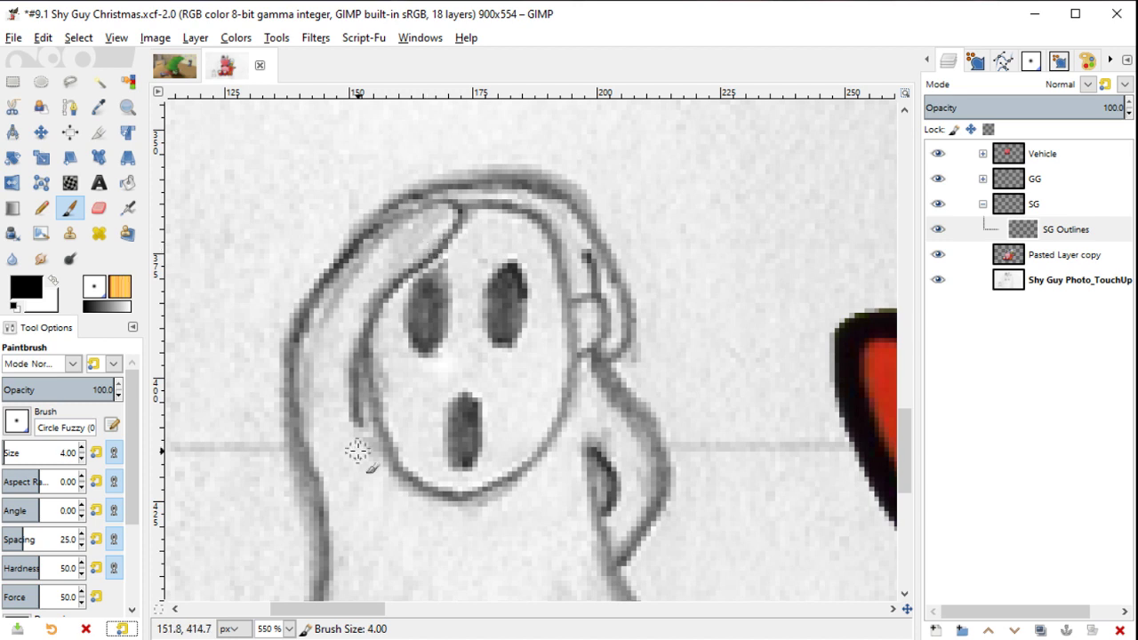
Step: Ink the left face edge, the left and right body outlines, and the waist line
left_click_drag(361, 418, 355, 383)
mouse_move(362, 344)
left_mouse_down()
mouse_move(437, 255)
mouse_move(453, 207)
mouse_move(407, 206)
mouse_move(341, 255)
mouse_move(314, 299)
mouse_move(293, 371)
mouse_move(296, 431)
mouse_move(343, 543)
mouse_move(331, 591)
left_mouse_up()
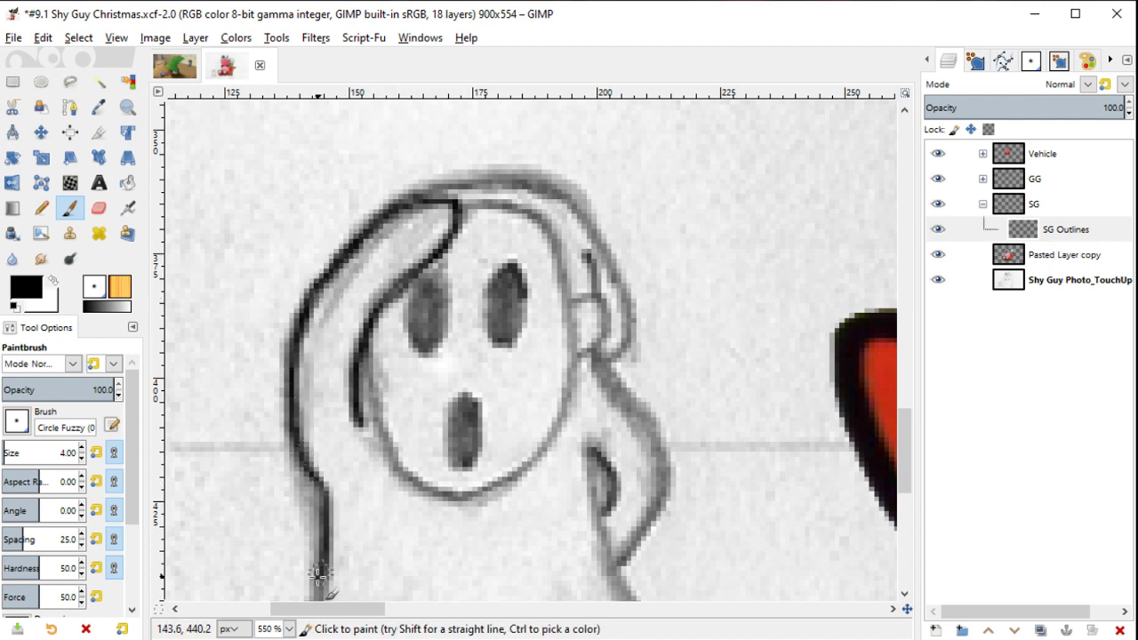
scroll(390, 227, "down", 5)
left_click_drag(391, 227, 377, 269)
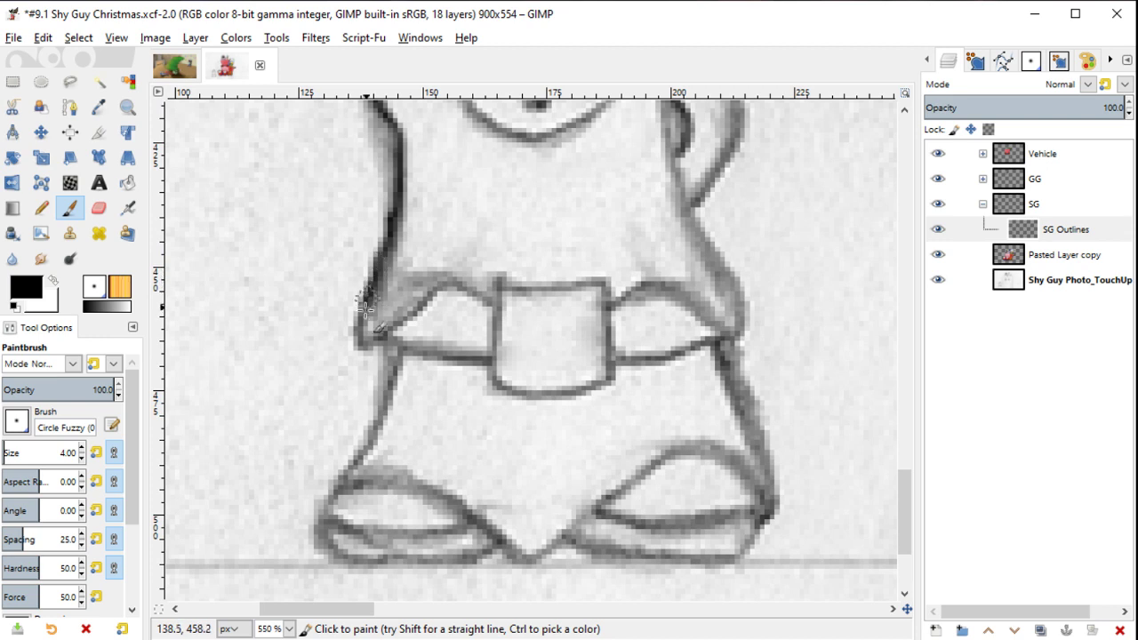
left_click_drag(362, 335, 433, 311)
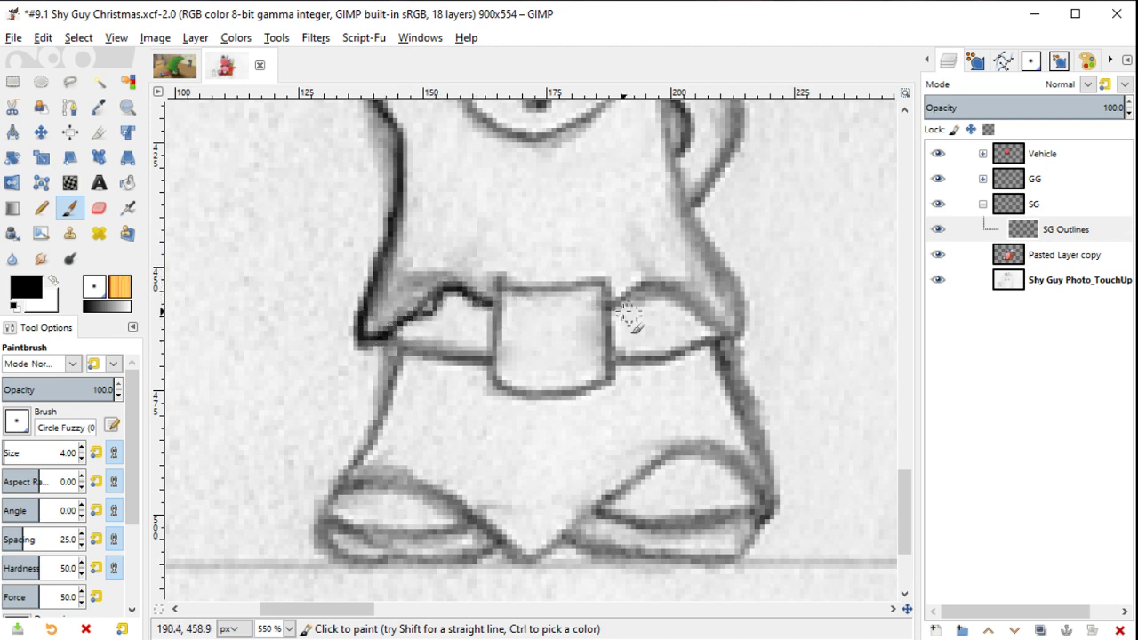
mouse_move(651, 300)
left_mouse_down()
mouse_move(686, 296)
mouse_move(699, 240)
mouse_move(671, 176)
left_mouse_up()
scroll(658, 356, "up", 5)
left_click_drag(639, 464, 628, 406)
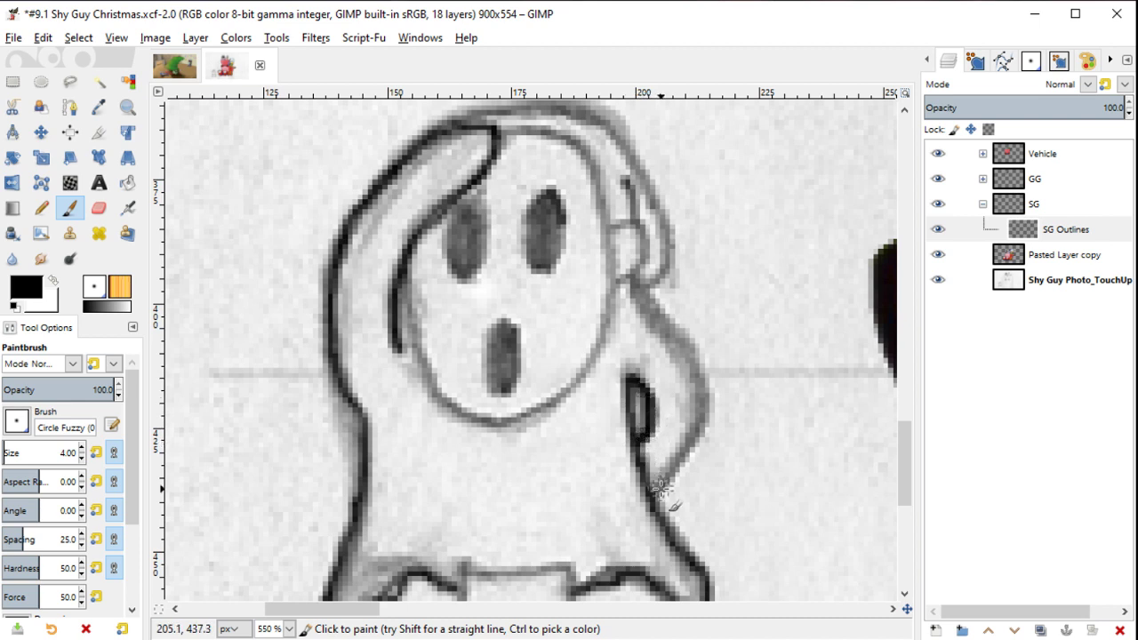
mouse_move(662, 499)
left_mouse_down()
mouse_move(703, 447)
mouse_move(709, 406)
mouse_move(699, 364)
mouse_move(638, 296)
left_mouse_up()
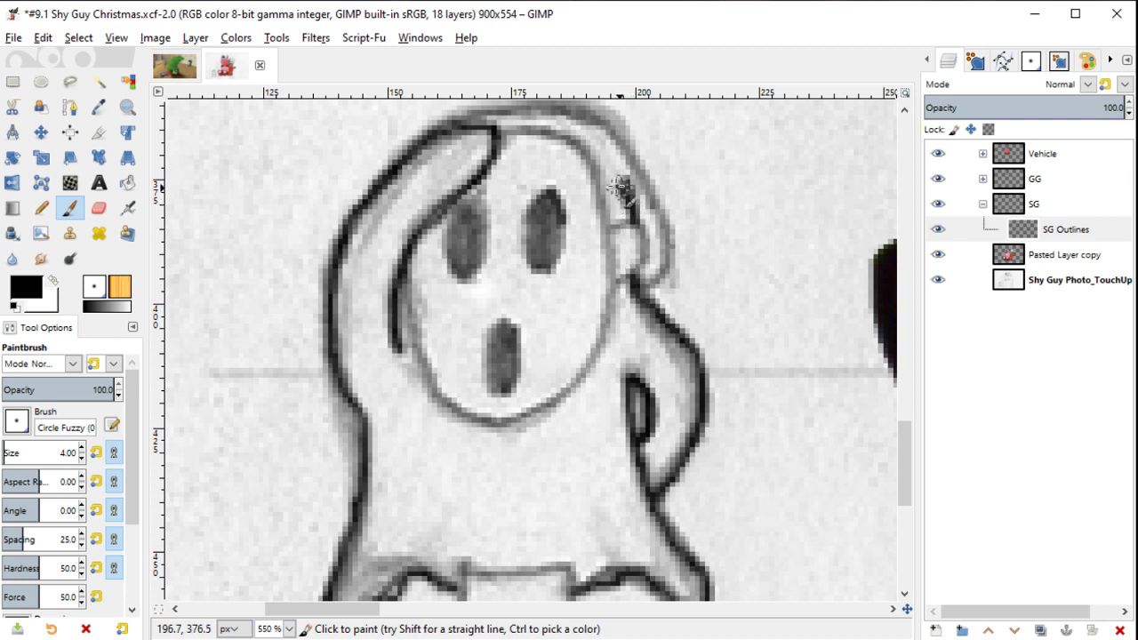
Step: Ink the top of the hood and the bottom and left side of the face, discarding a stray ear stroke
scroll(619, 187, "up", 2)
scroll(457, 173, "right", 1)
mouse_move(412, 172)
left_mouse_down()
mouse_move(521, 164)
mouse_move(579, 185)
mouse_move(618, 219)
left_mouse_up()
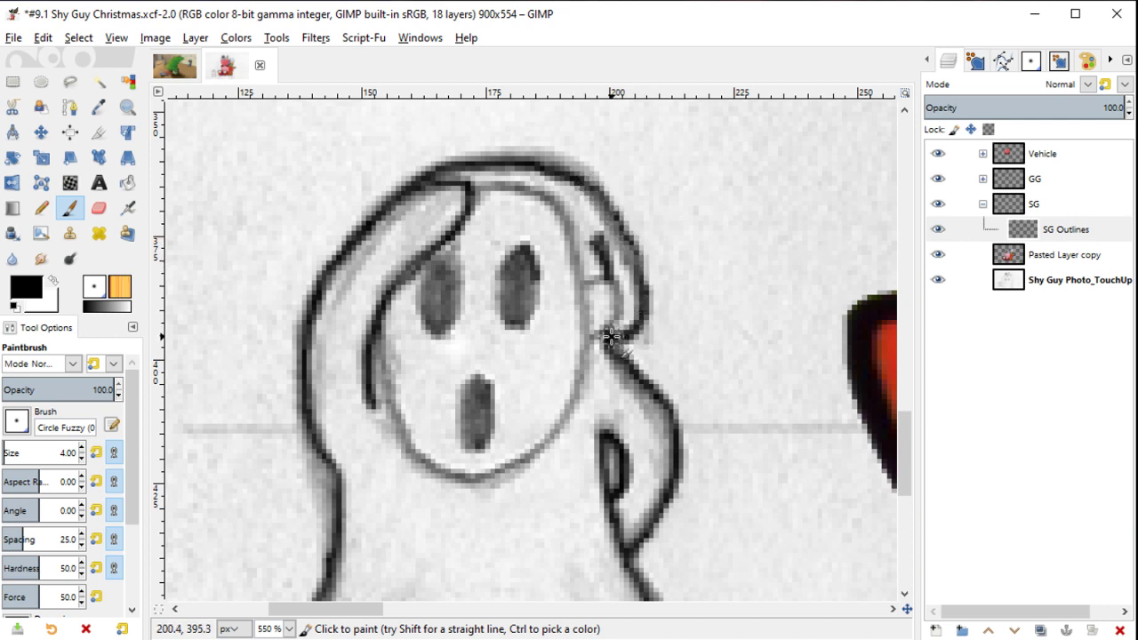
left_click_drag(591, 336, 629, 316)
key("ctrl+z")
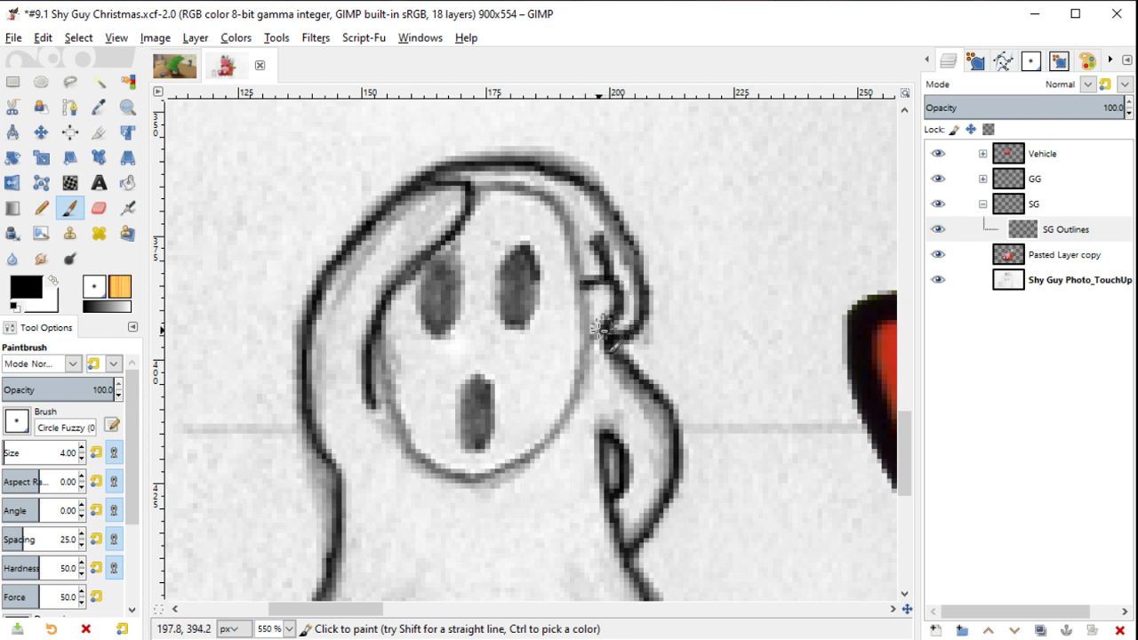
mouse_move(474, 184)
left_mouse_down()
mouse_move(521, 183)
mouse_move(549, 202)
mouse_move(580, 280)
mouse_move(583, 355)
left_mouse_up()
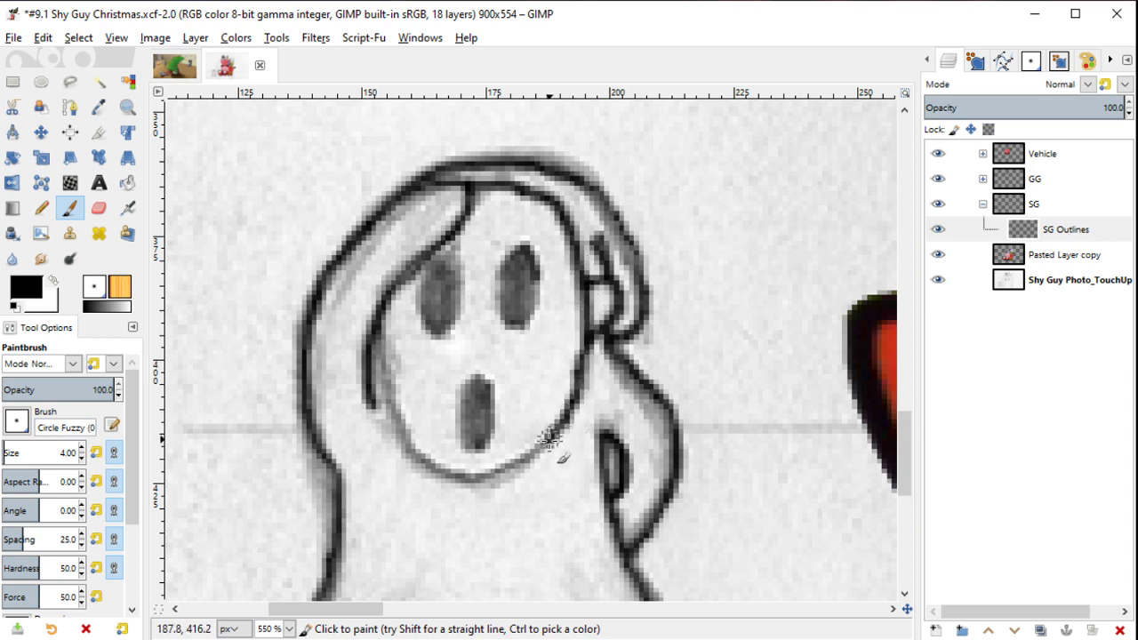
mouse_move(509, 466)
left_mouse_down()
mouse_move(478, 473)
mouse_move(415, 452)
left_mouse_up()
left_click_drag(391, 409, 388, 373)
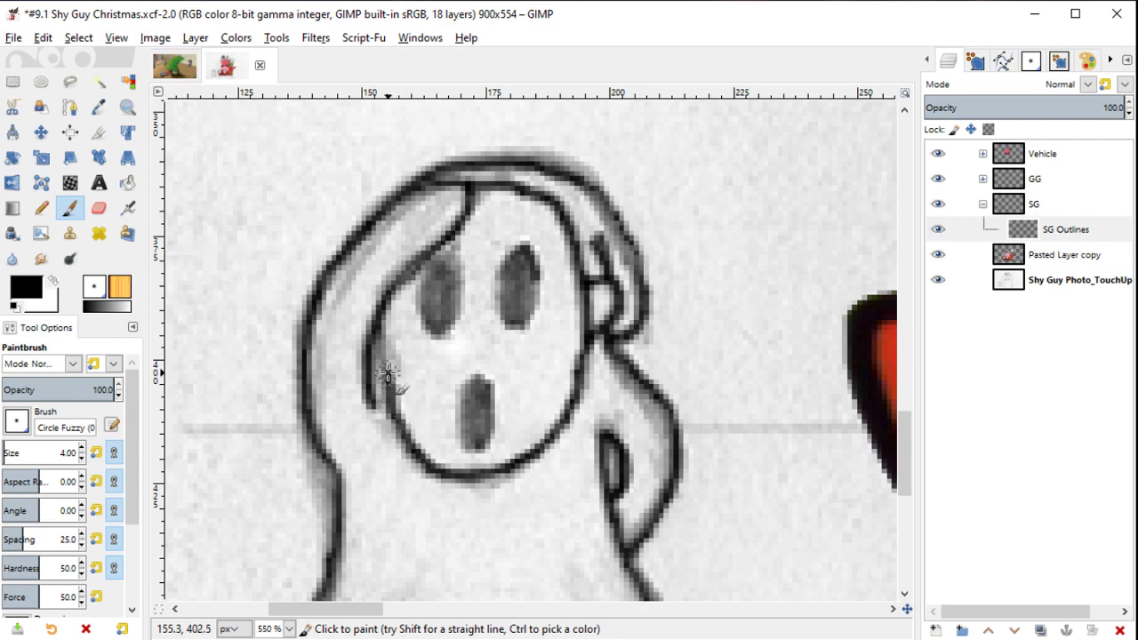
Step: Ink the belt buckle's edges and the belt line on both sides of it
scroll(428, 508, "down", 5)
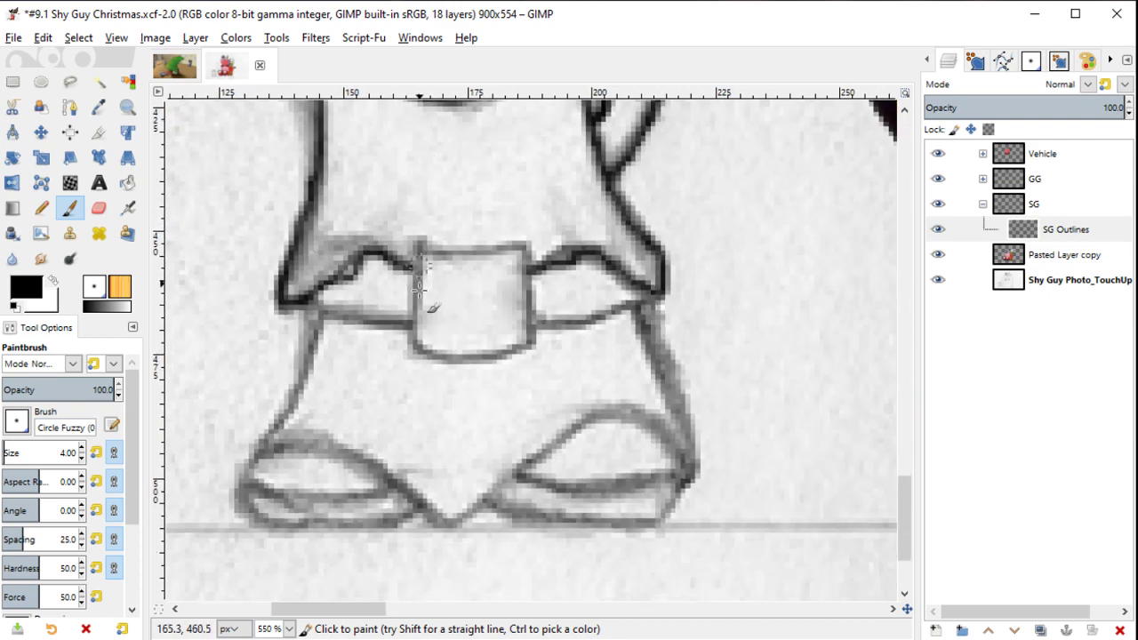
left_click_drag(468, 257, 507, 253)
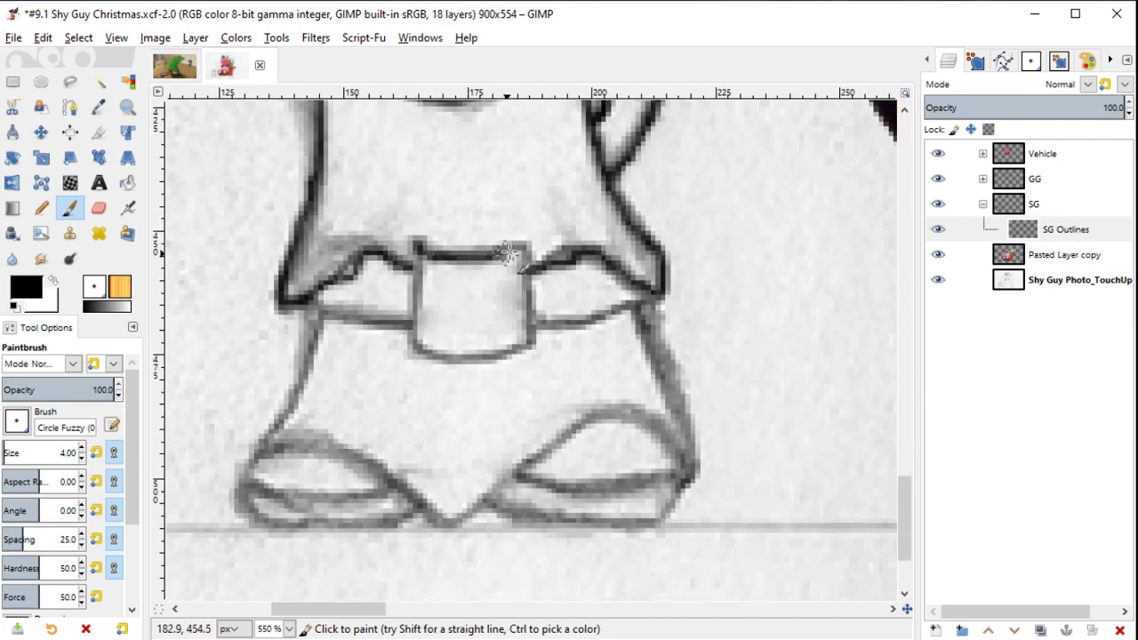
mouse_move(528, 292)
left_mouse_down()
mouse_move(534, 334)
mouse_move(450, 356)
left_mouse_up()
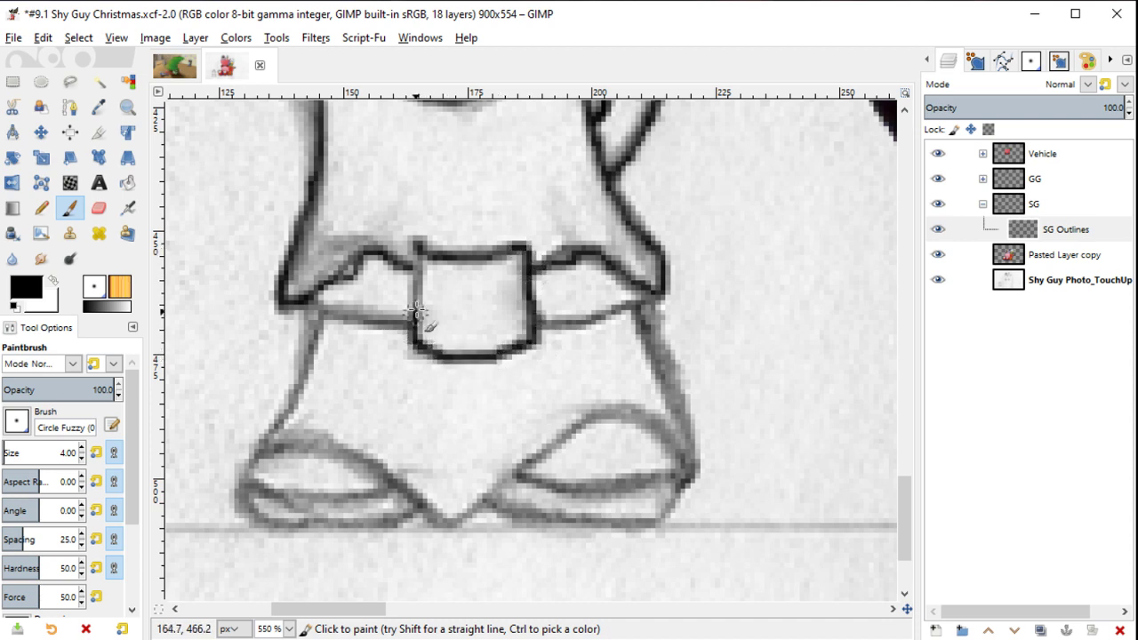
left_click_drag(416, 289, 415, 249)
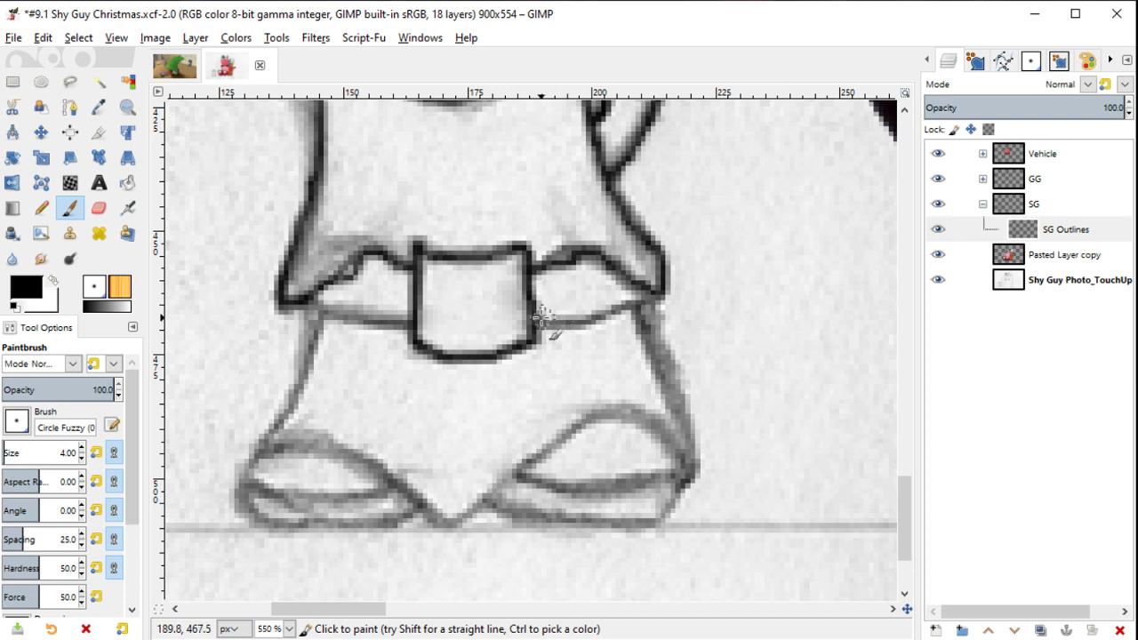
left_click_drag(551, 322, 603, 322)
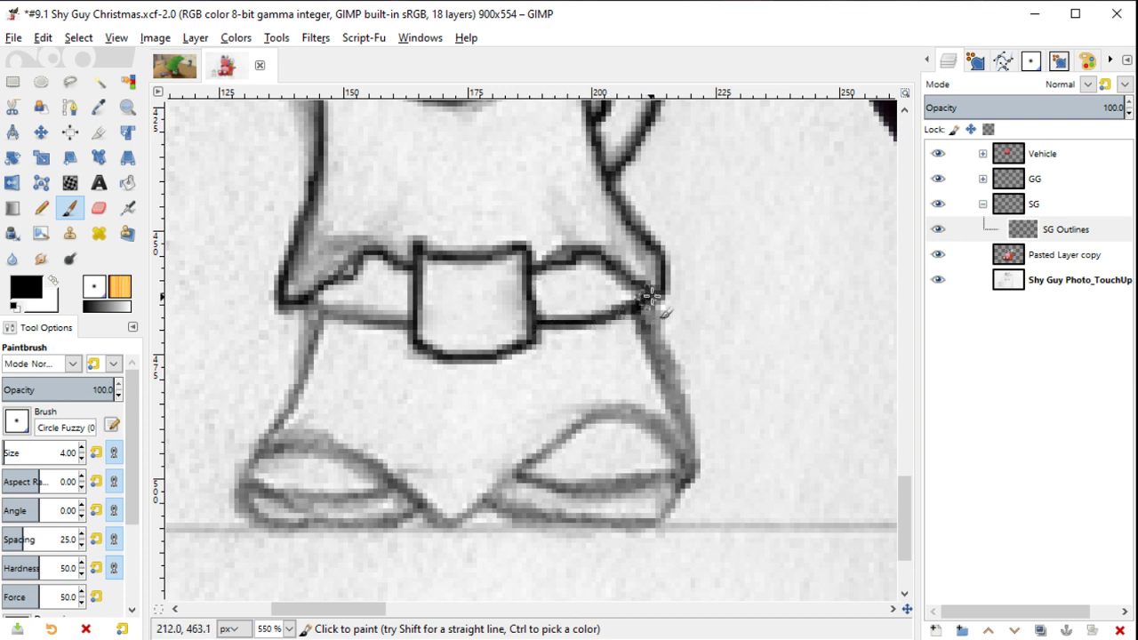
mouse_move(405, 321)
left_mouse_down()
mouse_move(366, 321)
mouse_move(298, 385)
left_mouse_up()
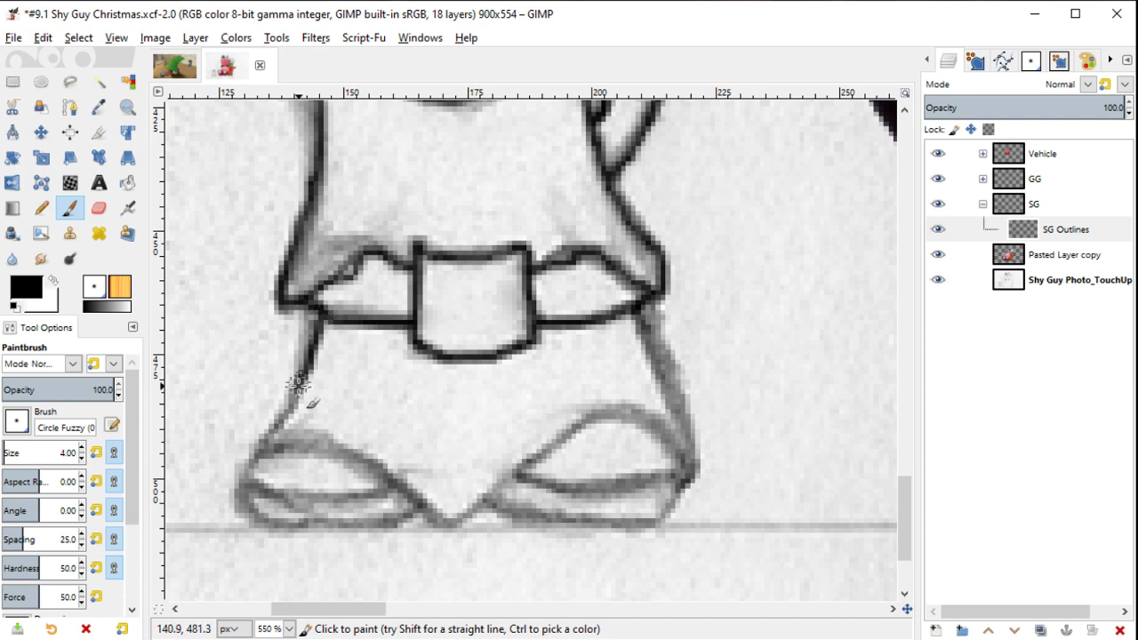
Step: Ink both legs and the outlines of the left and right feet
mouse_move(252, 455)
left_mouse_down()
mouse_move(347, 457)
mouse_move(467, 538)
mouse_move(583, 423)
mouse_move(665, 440)
mouse_move(690, 478)
mouse_move(644, 310)
left_mouse_up()
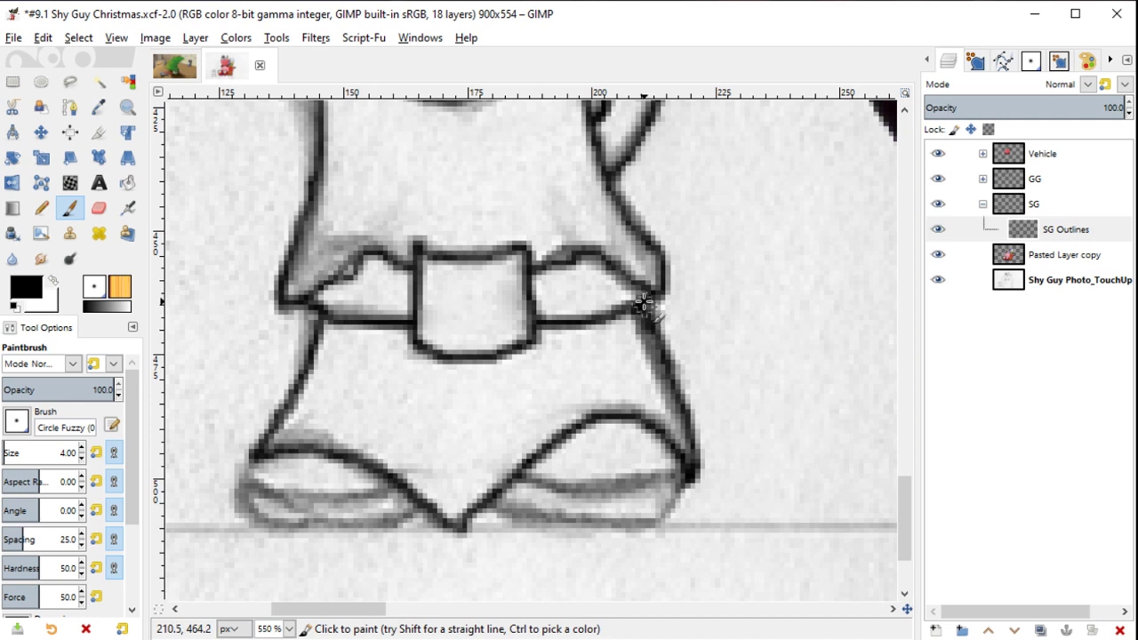
mouse_move(680, 466)
left_mouse_down()
mouse_move(602, 489)
mouse_move(537, 483)
left_mouse_up()
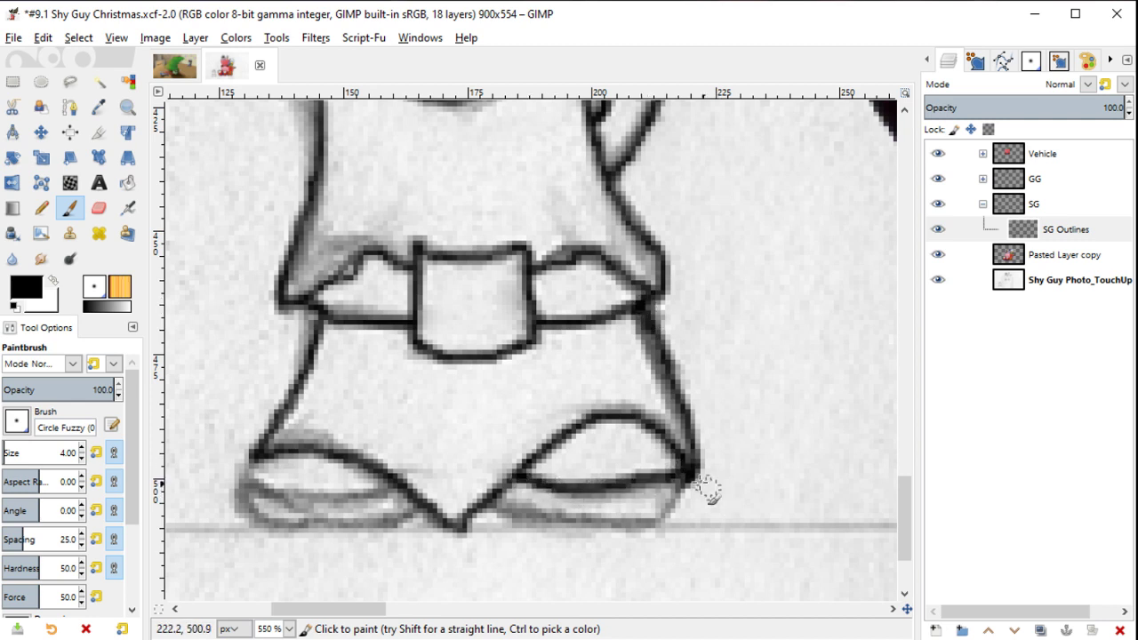
mouse_move(687, 474)
left_mouse_down()
mouse_move(665, 518)
mouse_move(529, 523)
left_mouse_up()
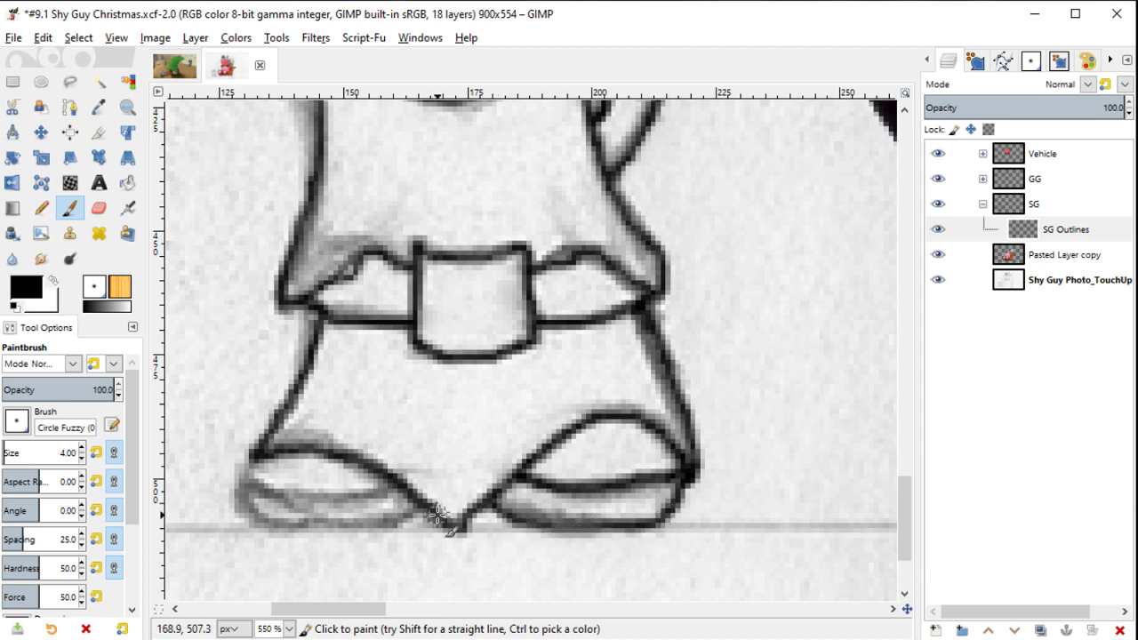
mouse_move(411, 514)
left_mouse_down()
mouse_move(329, 527)
mouse_move(252, 512)
mouse_move(272, 500)
mouse_move(381, 495)
left_mouse_up()
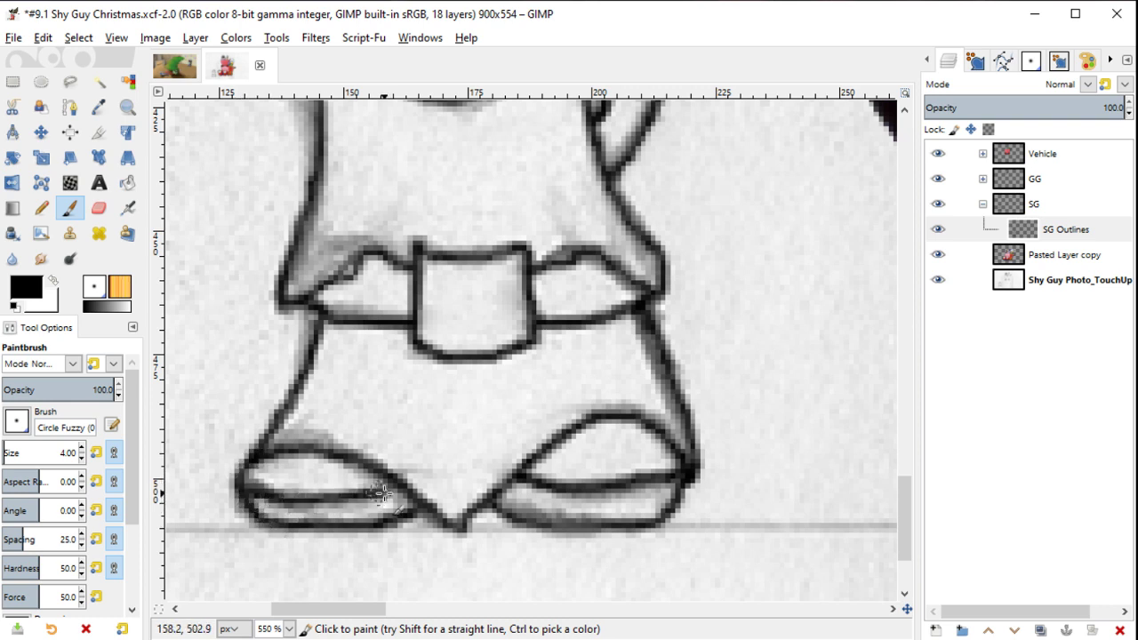
Step: Add a new SG Colors layer and place it beneath SG Outlines
scroll(382, 507, "down", 1, "ctrl")
scroll(365, 525, "down", 1, "ctrl")
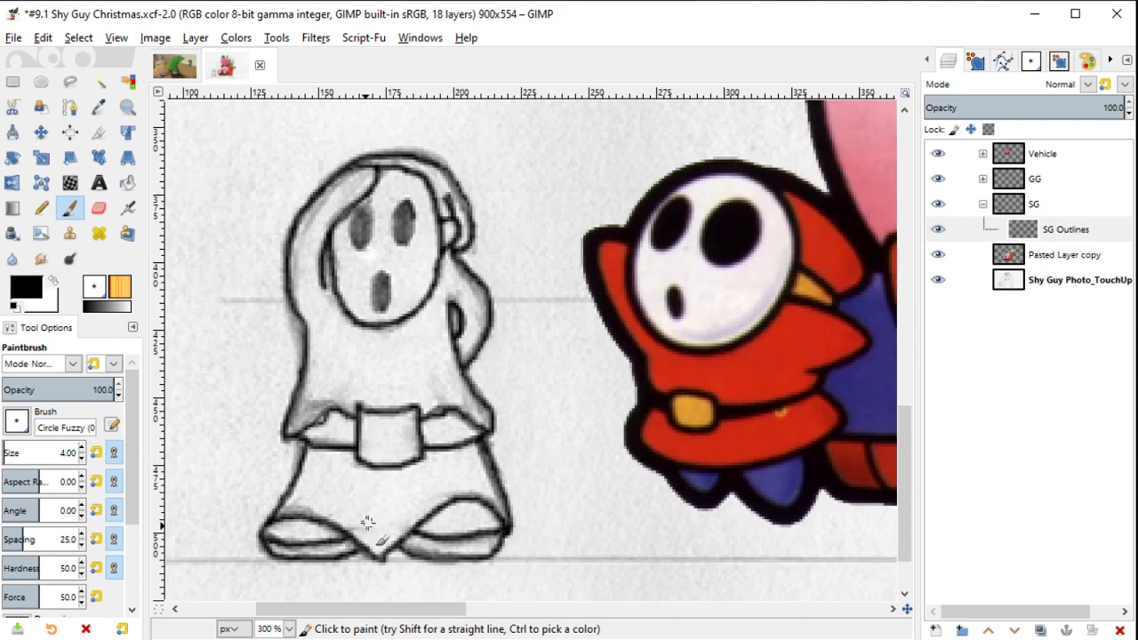
scroll(367, 523, "up", 1, "ctrl")
scroll(528, 483, "right", 1)
key("m")
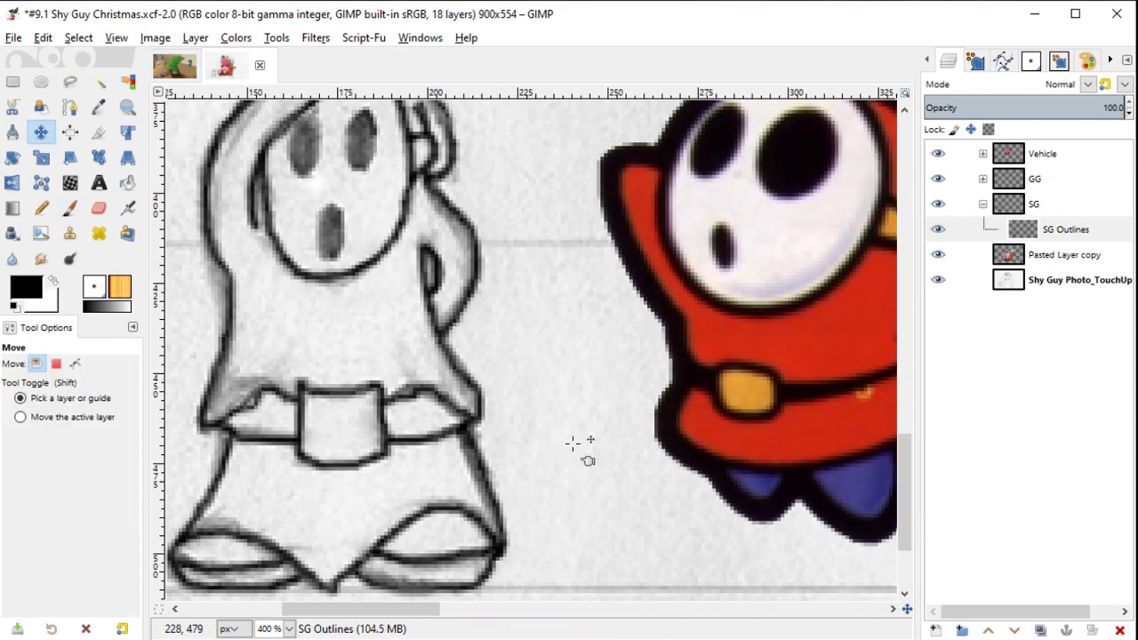
left_click_drag(853, 269, 762, 300)
scroll(757, 279, "left", 2)
scroll(765, 278, "up", 2)
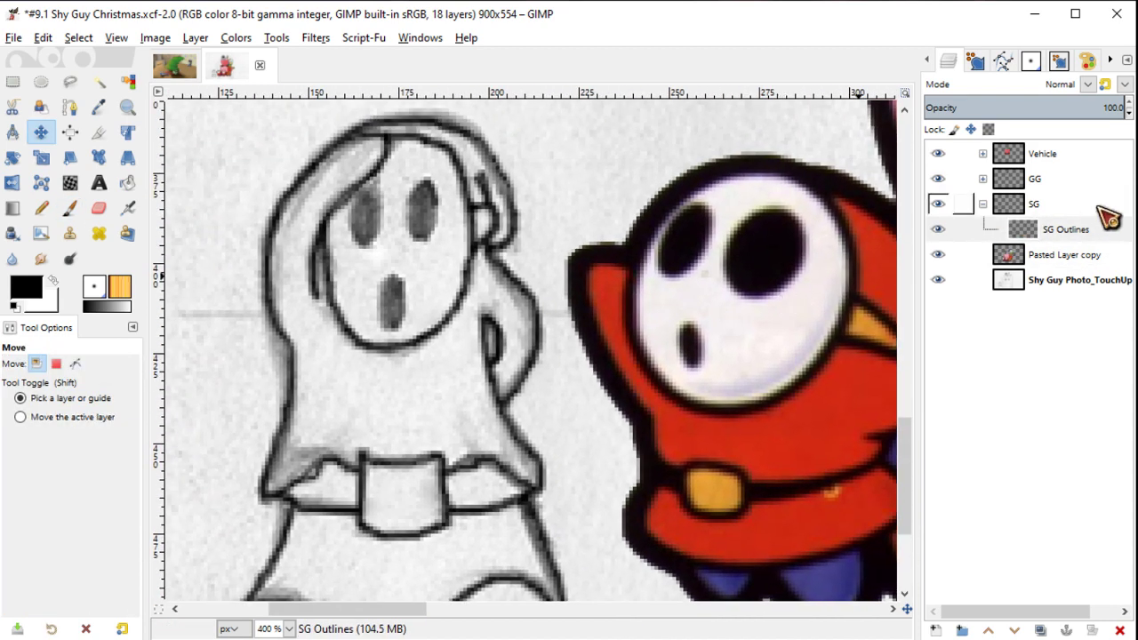
left_click(937, 630)
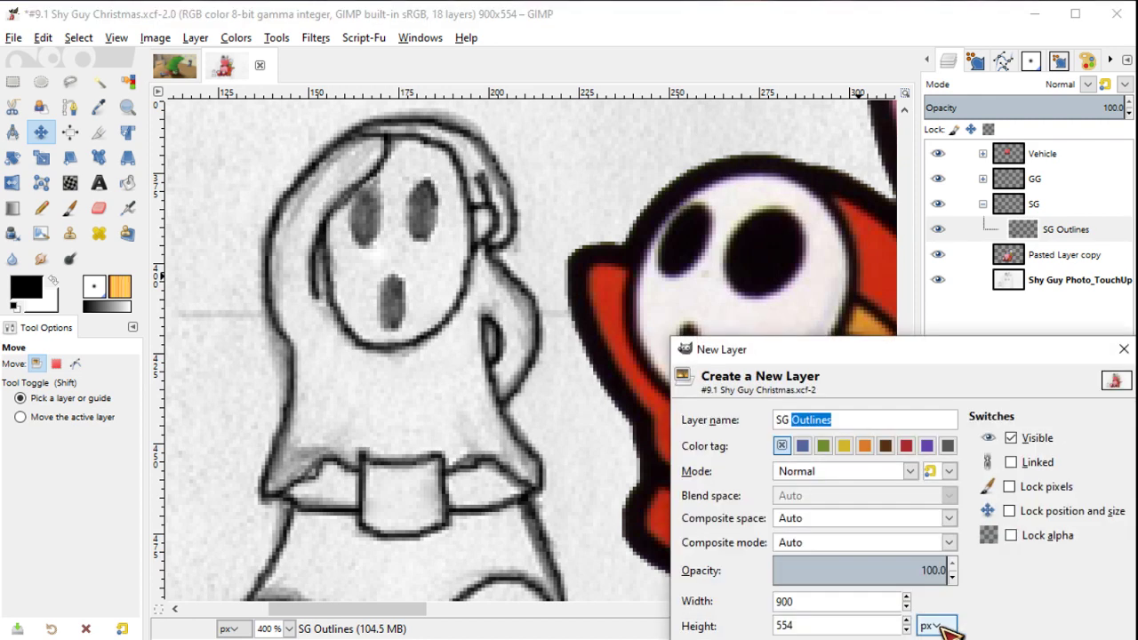
type("rs")
key("Return")
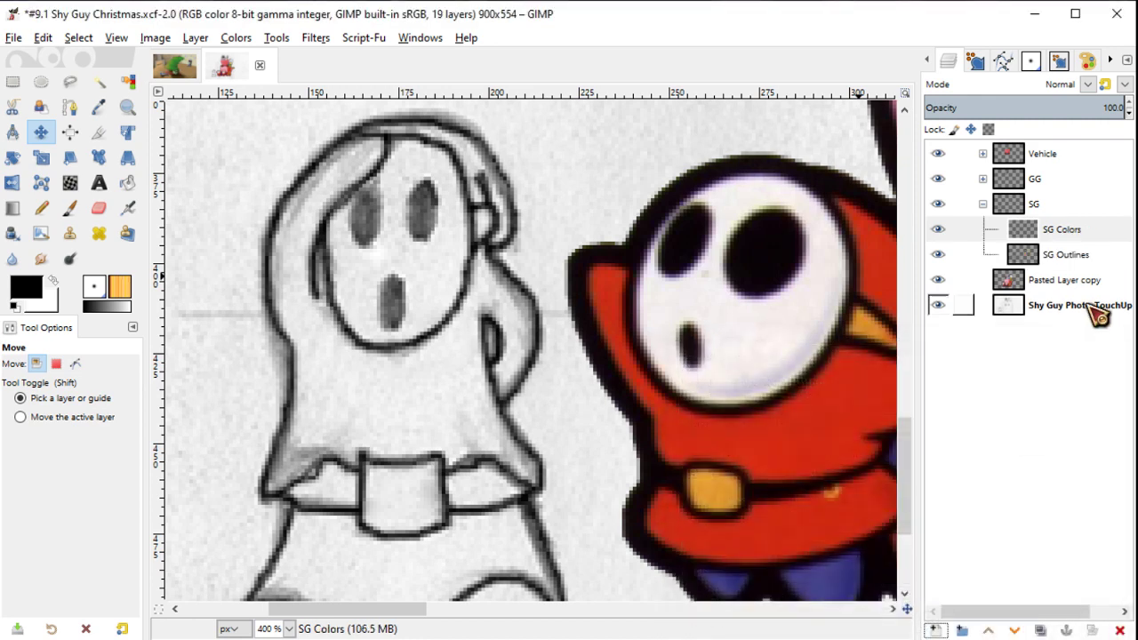
left_click_drag(1067, 229, 1071, 265)
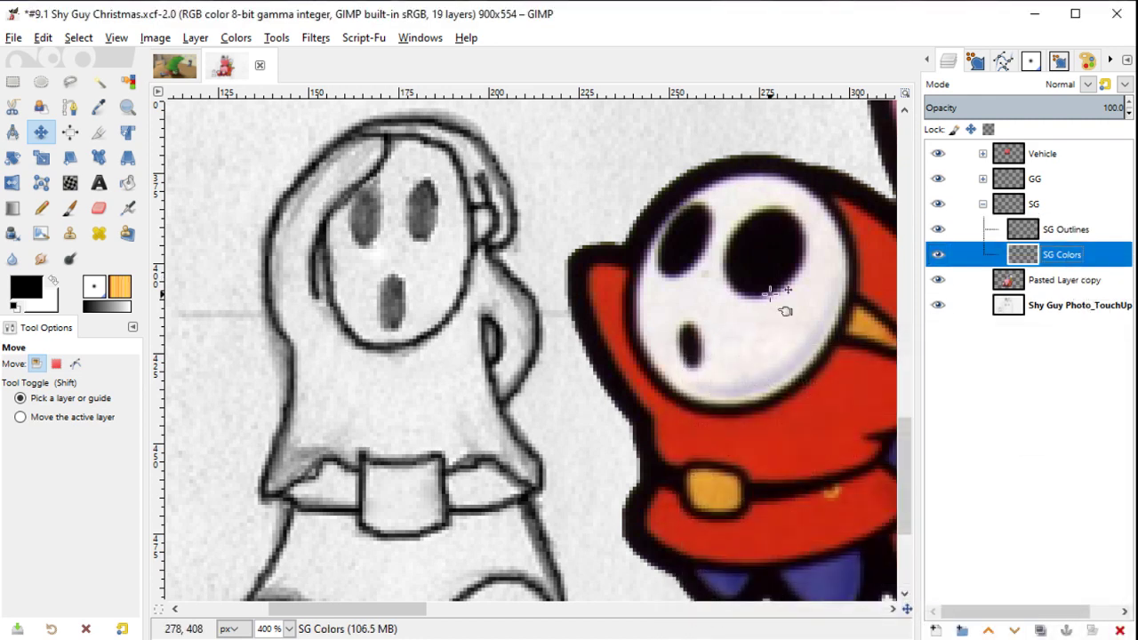
Step: Set Fuzzy Select to Sample merged and make SG Outlines the active layer again
key("o")
key("u")
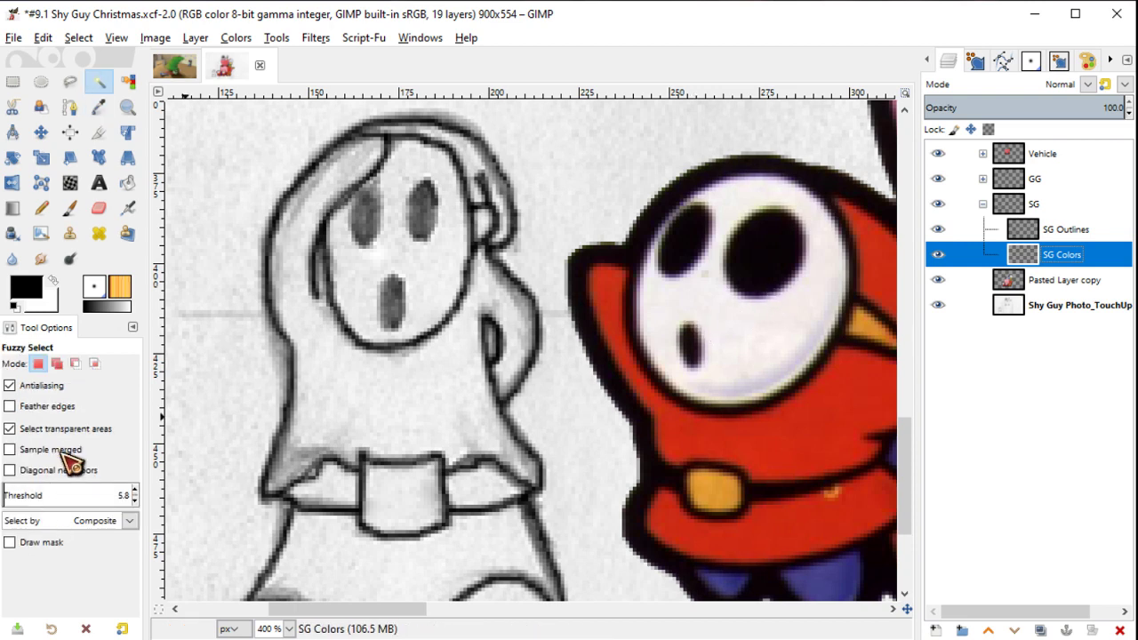
left_click(51, 449)
left_click(938, 305)
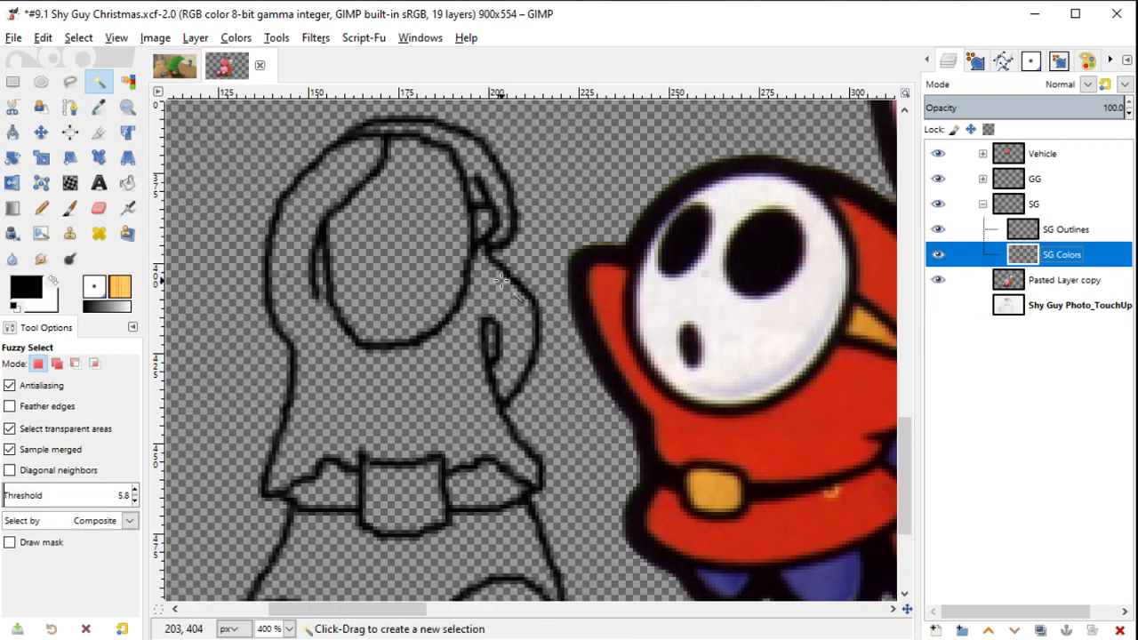
left_click(938, 305)
left_click(1065, 229)
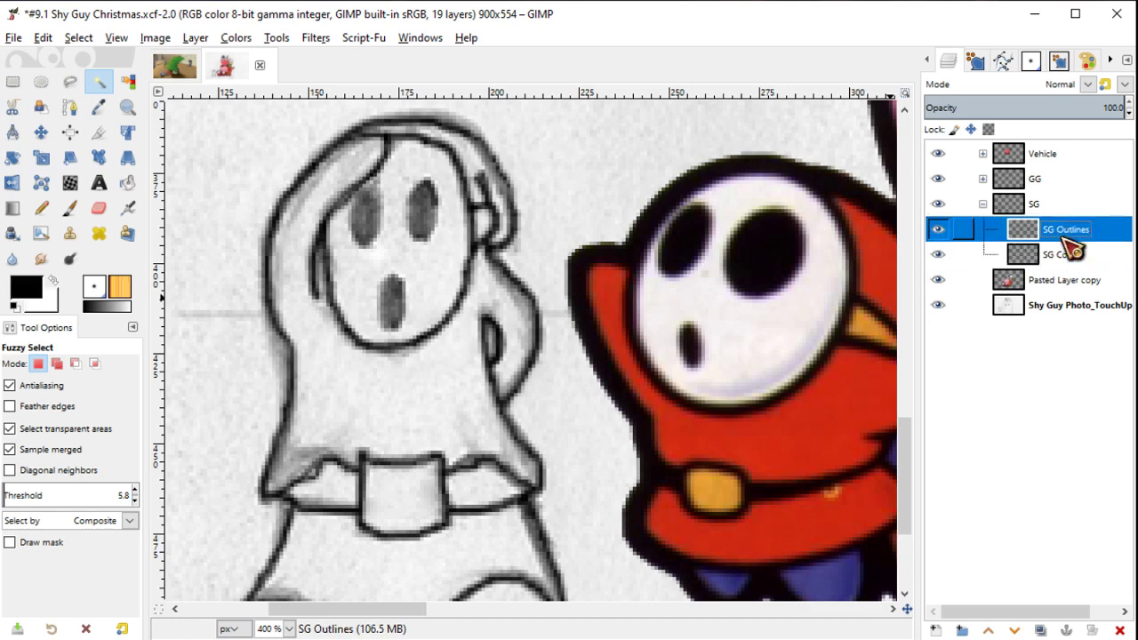
Step: Paint the right eye solid black and darken the left eye, undoing a stray stroke
key("p")
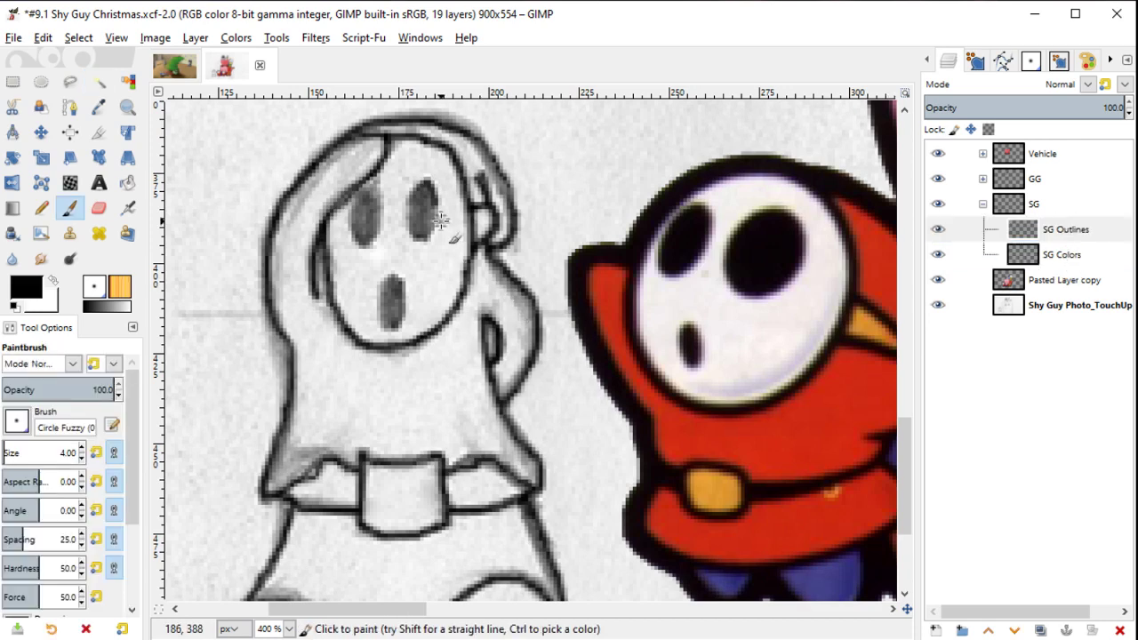
scroll(449, 218, "up", 2)
scroll(481, 231, "up", 1)
left_click_drag(495, 238, 571, 279)
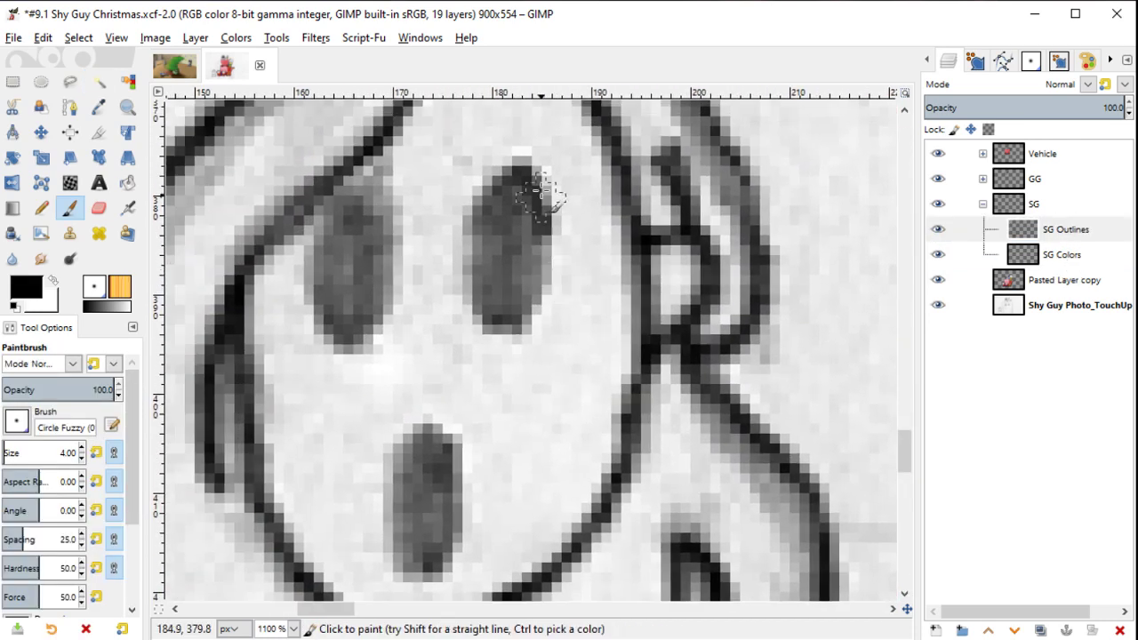
mouse_move(544, 169)
left_mouse_down()
mouse_move(558, 289)
mouse_move(503, 327)
mouse_move(475, 275)
mouse_move(490, 208)
mouse_move(510, 186)
mouse_move(537, 235)
mouse_move(516, 307)
mouse_move(511, 196)
mouse_move(521, 284)
mouse_move(518, 207)
mouse_move(497, 224)
mouse_move(492, 269)
mouse_move(508, 299)
mouse_move(483, 234)
mouse_move(516, 246)
mouse_move(497, 278)
left_mouse_up()
mouse_move(367, 169)
left_mouse_down()
mouse_move(394, 224)
mouse_move(386, 305)
mouse_move(353, 325)
mouse_move(323, 272)
left_mouse_up()
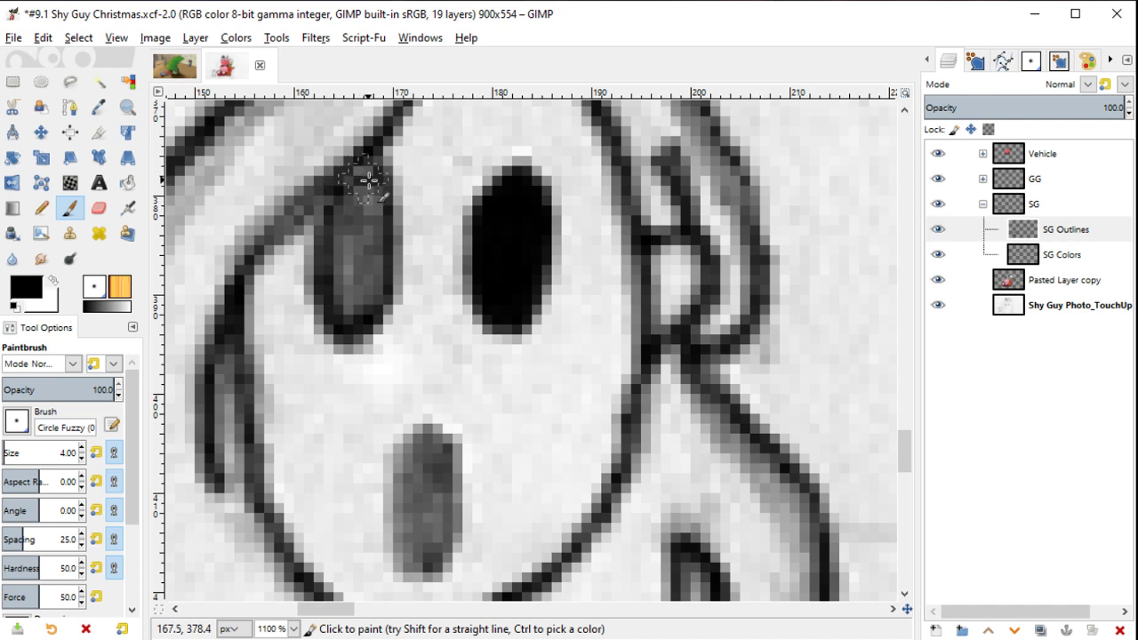
left_click_drag(368, 180, 371, 183)
key("ctrl+z")
Step: With a slightly larger brush, fill the mouth and the left eye solid black
scroll(413, 402, "down", 1)
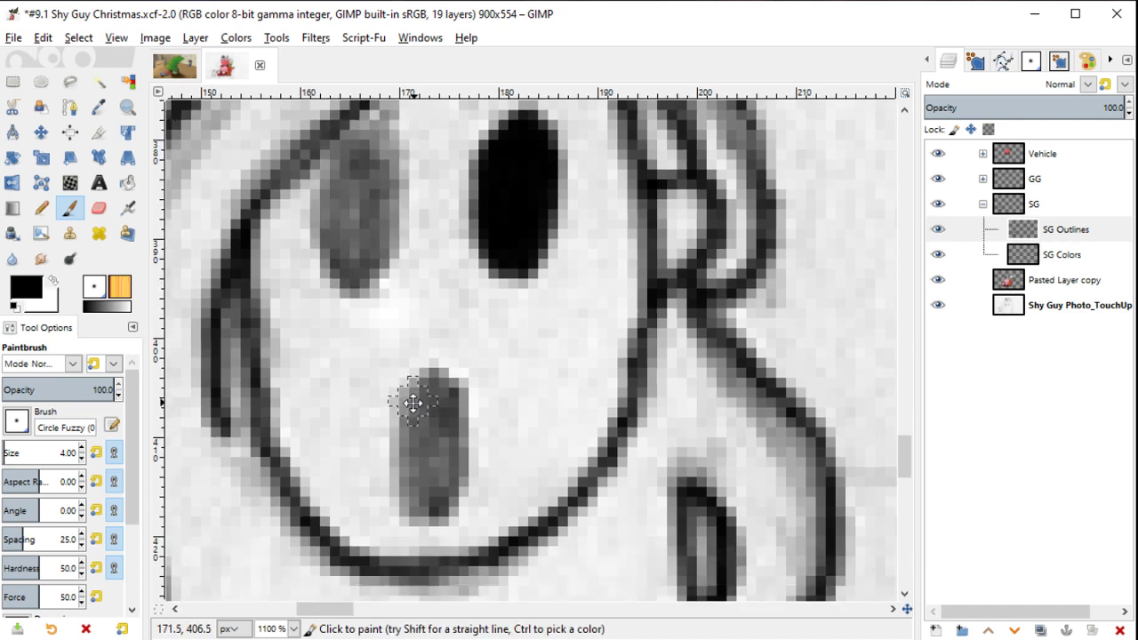
key("bracketright")
key("bracketright")
mouse_move(416, 401)
left_mouse_down()
mouse_move(432, 406)
mouse_move(429, 507)
mouse_move(442, 447)
mouse_move(439, 408)
mouse_move(406, 457)
mouse_move(413, 506)
left_mouse_up()
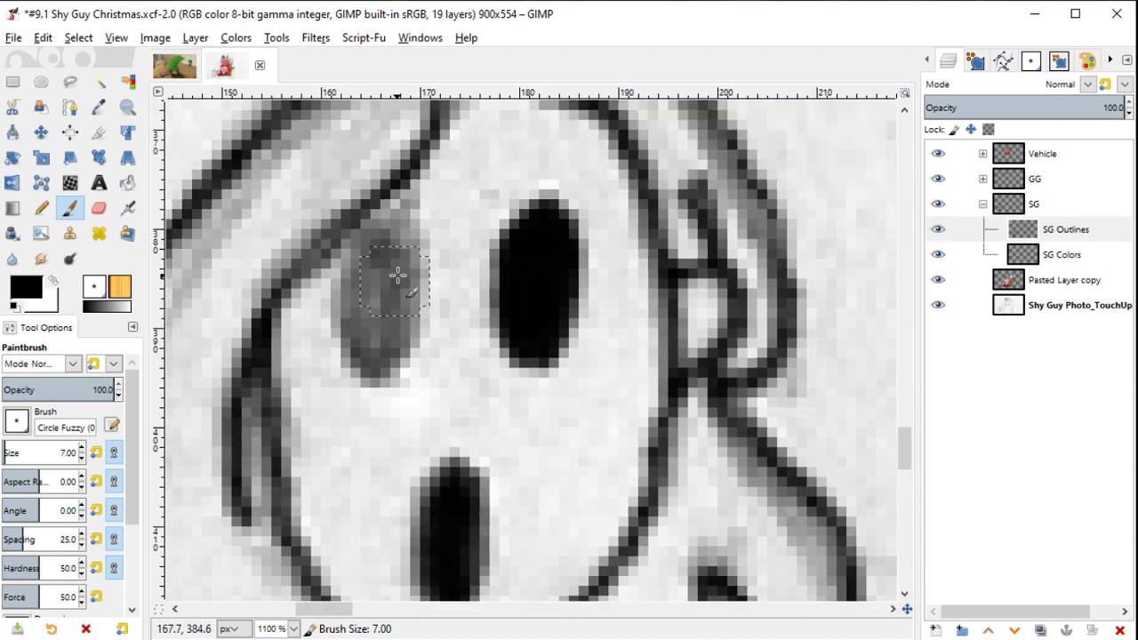
mouse_move(394, 272)
left_mouse_down()
mouse_move(394, 328)
mouse_move(376, 363)
mouse_move(368, 280)
mouse_move(378, 222)
mouse_move(413, 203)
mouse_move(402, 318)
mouse_move(364, 338)
mouse_move(373, 246)
mouse_move(401, 307)
mouse_move(388, 309)
left_mouse_up()
scroll(503, 355, "down", 2)
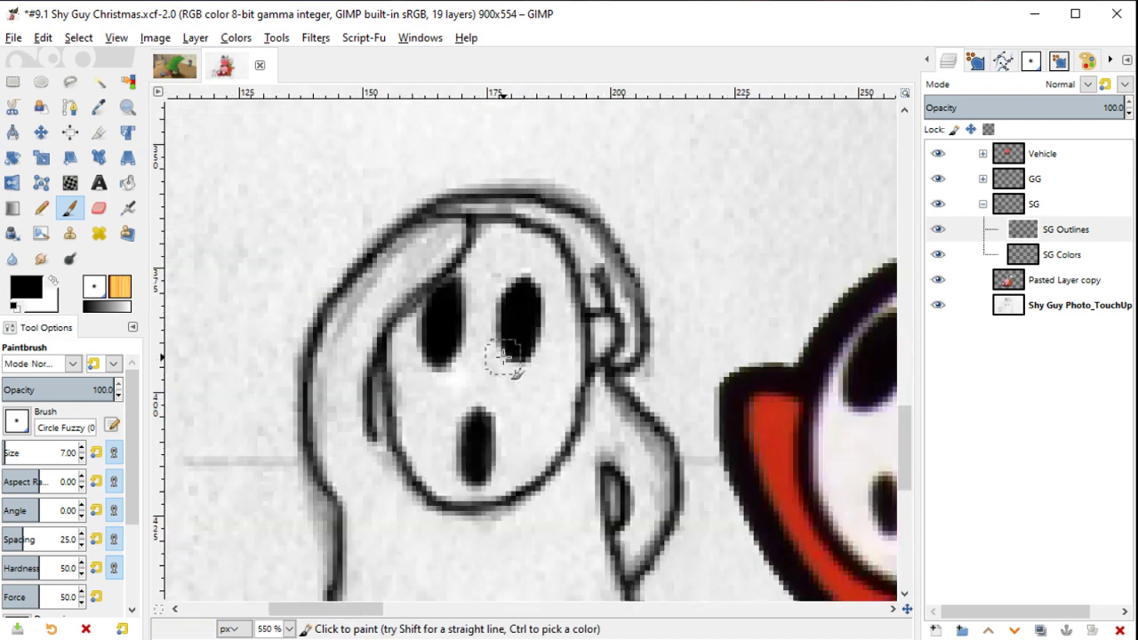
scroll(502, 356, "down", 1)
scroll(502, 356, "down", 1)
scroll(503, 356, "down", 1)
scroll(503, 356, "up", 2)
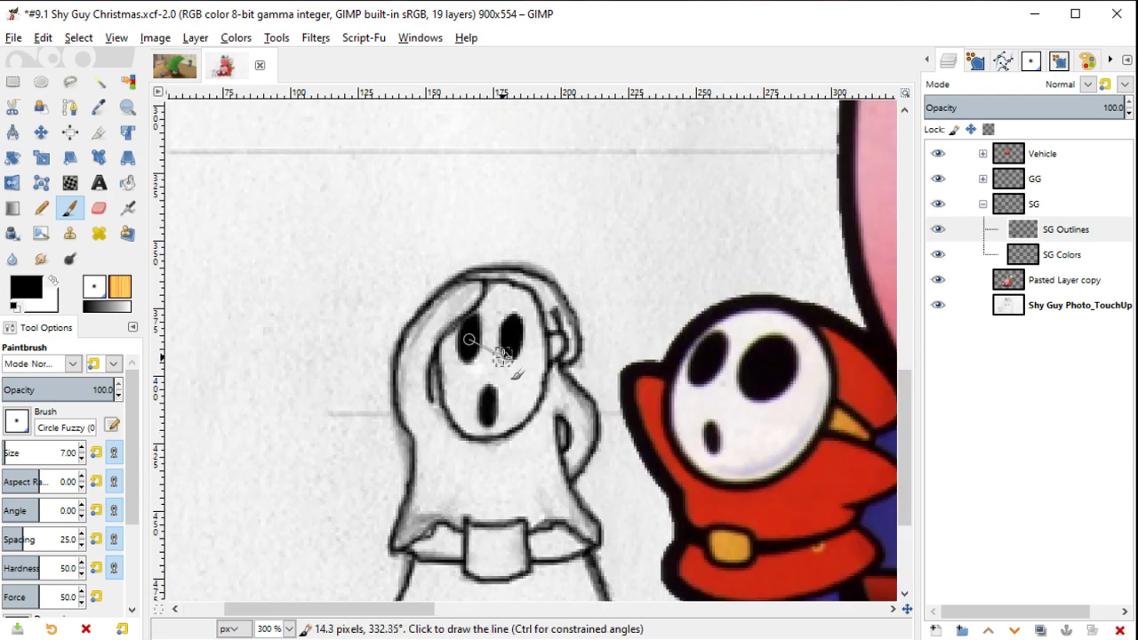
scroll(507, 355, "up", 2)
Step: Select the black mouth and scale it from 12×20 down to 12×16 px
key("r")
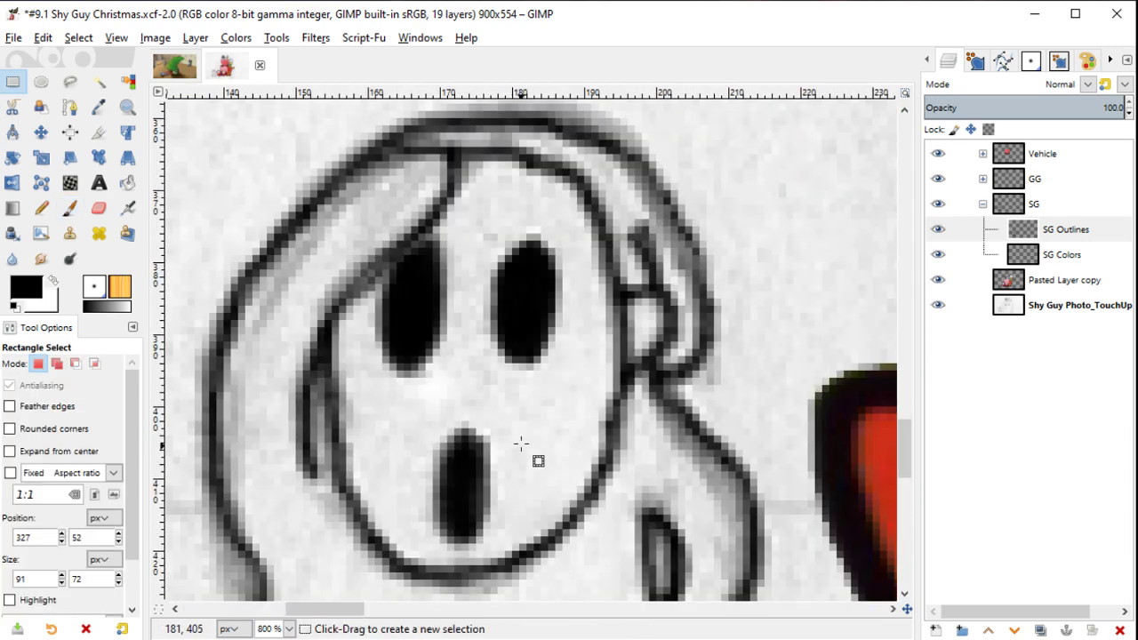
left_click_drag(505, 408, 418, 551)
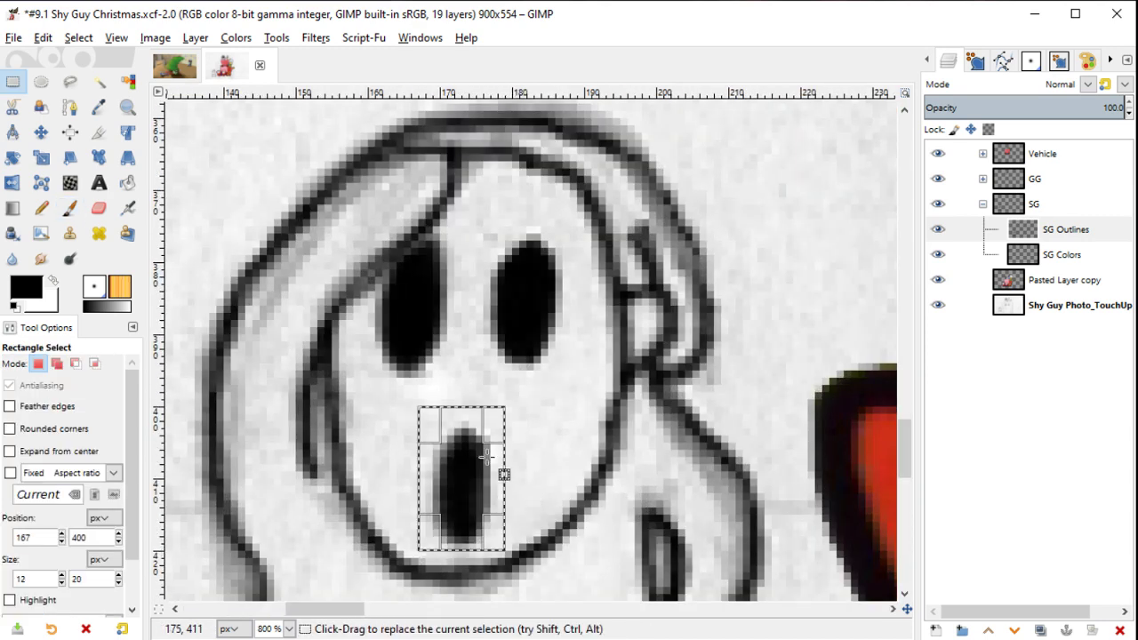
key("shift+s")
left_click(471, 434)
left_click_drag(461, 411, 457, 475)
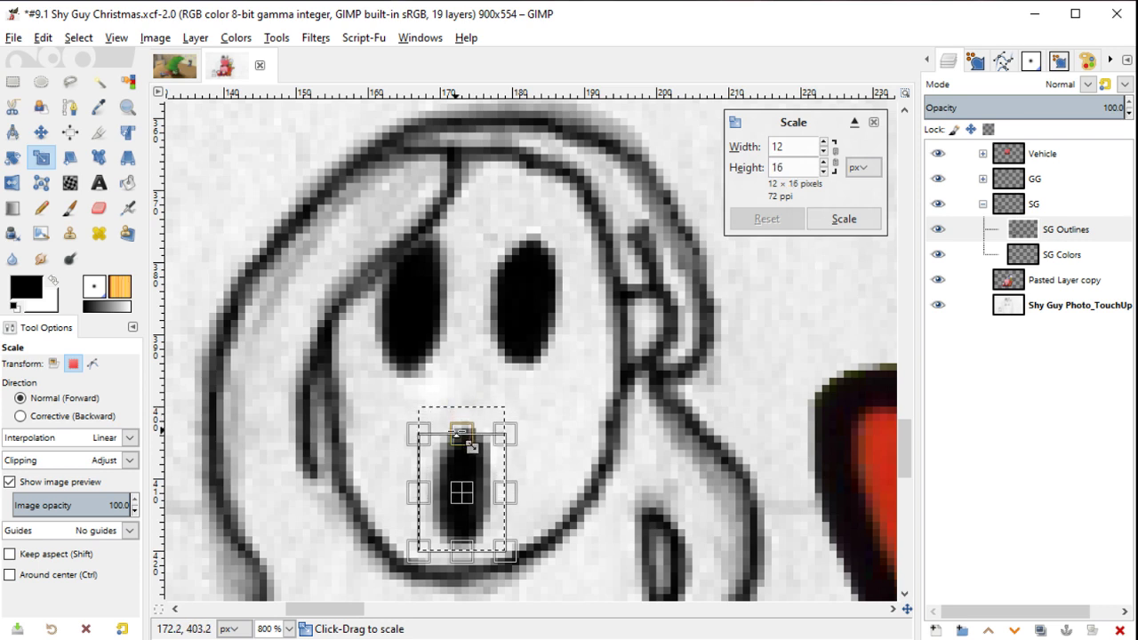
key("Return")
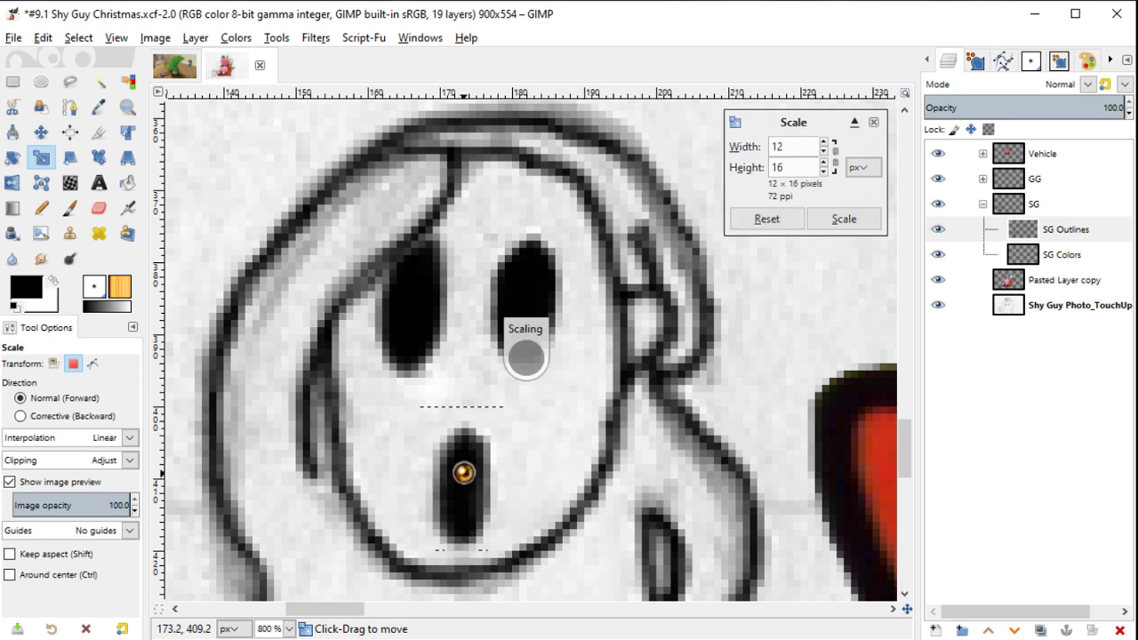
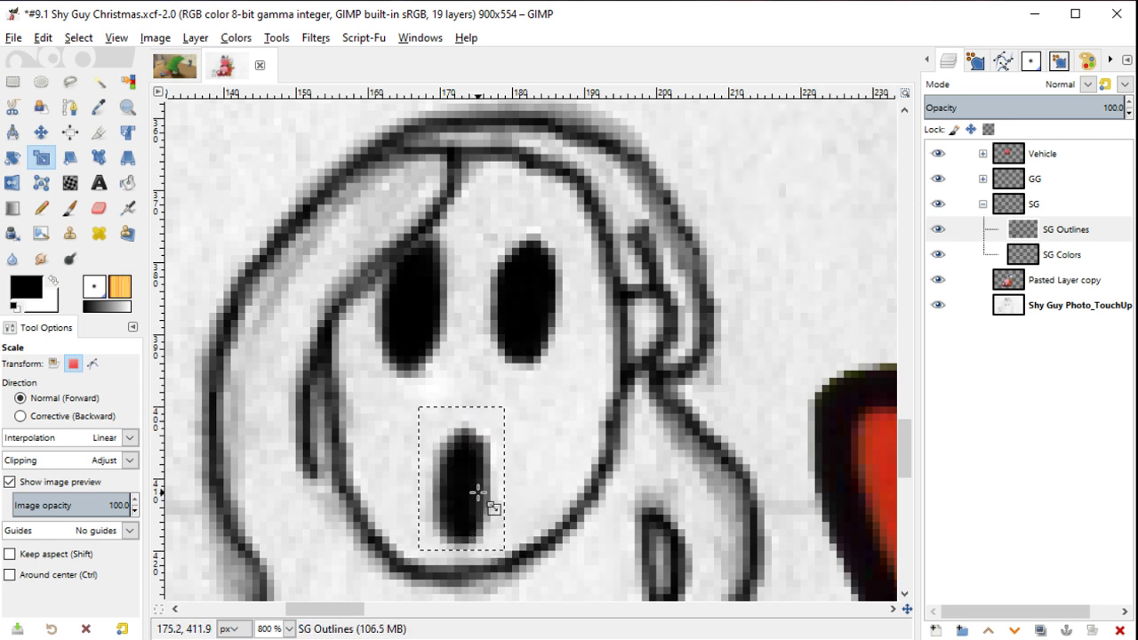
Step: Shorten the mouth outline to 12×15 px by lowering its top, then anchor it
left_click(511, 455)
left_click_drag(472, 418, 458, 484)
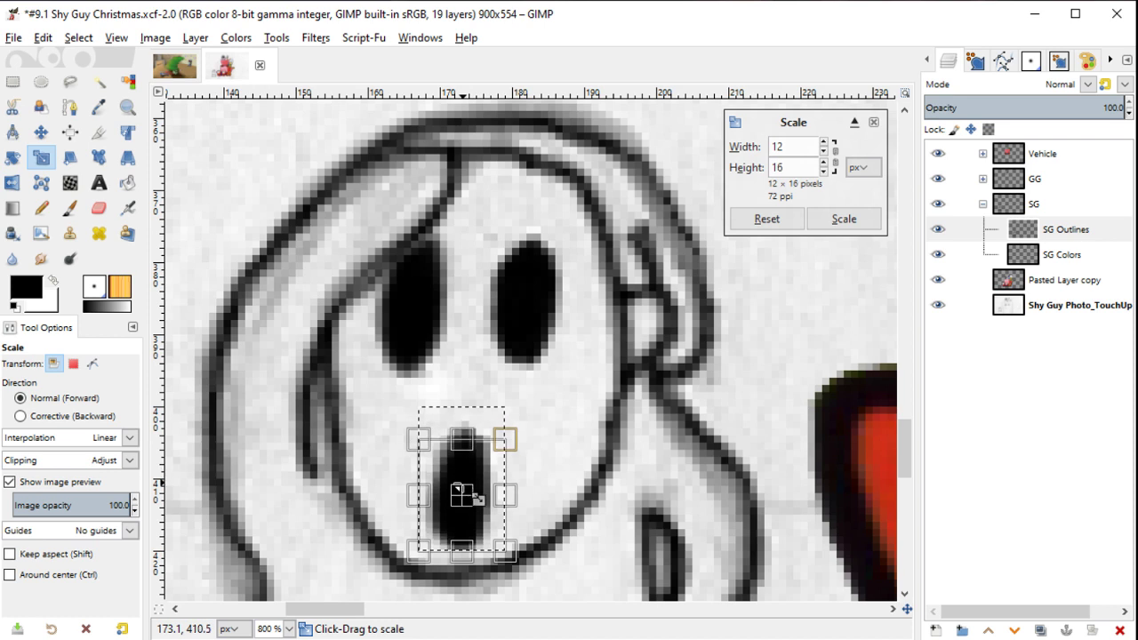
key("Return")
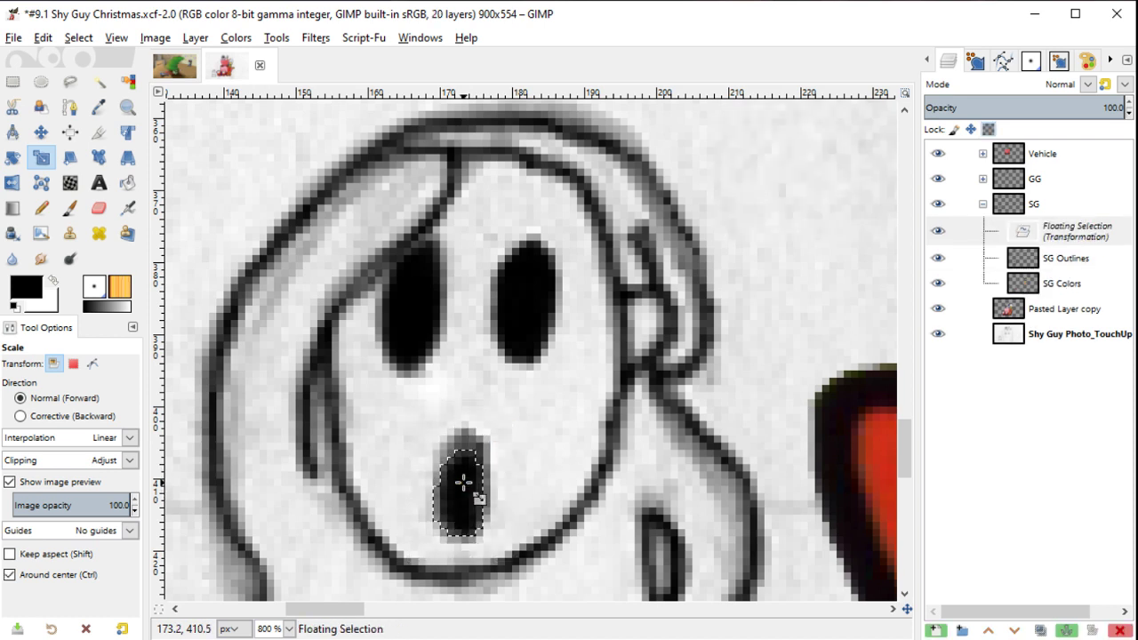
key("ctrl+h")
Step: Hide the Shy Guy Photo_TouchUp layer and make SG Colors the active layer
left_click(943, 309)
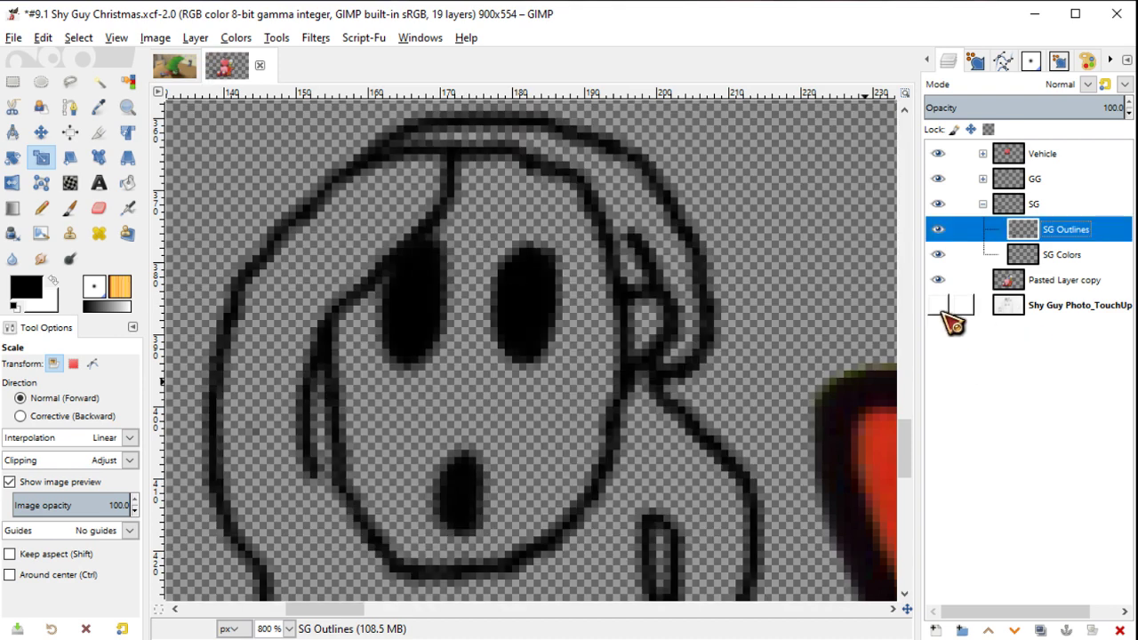
key("m")
scroll(521, 221, "down", 1)
scroll(520, 220, "down", 2)
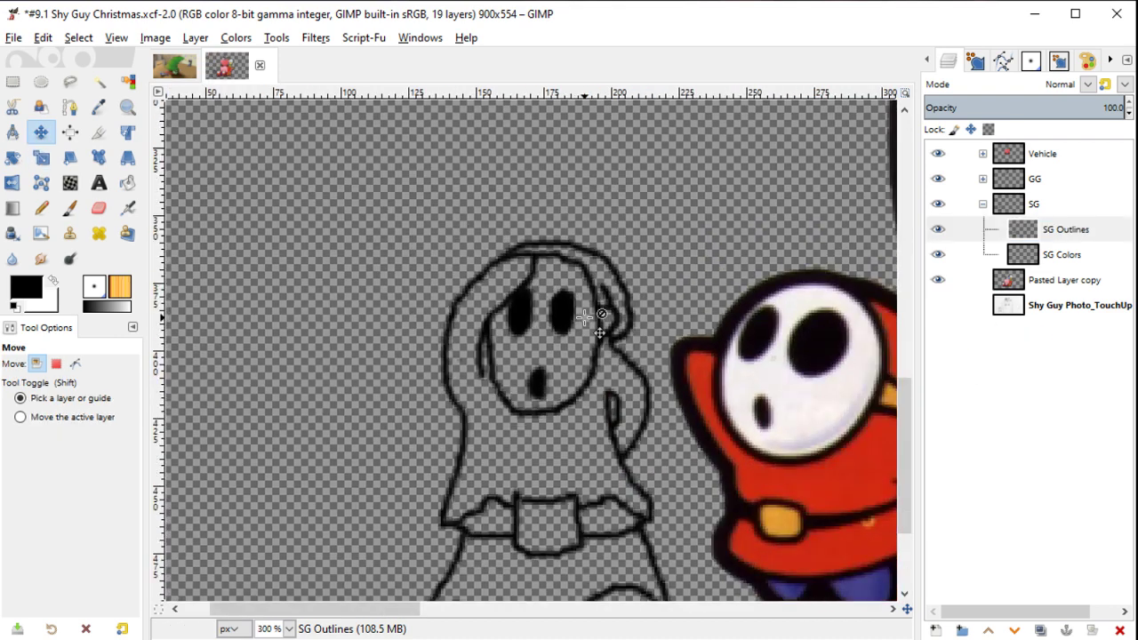
scroll(520, 220, "down", 1)
scroll(520, 221, "down", 1)
scroll(685, 271, "up", 1)
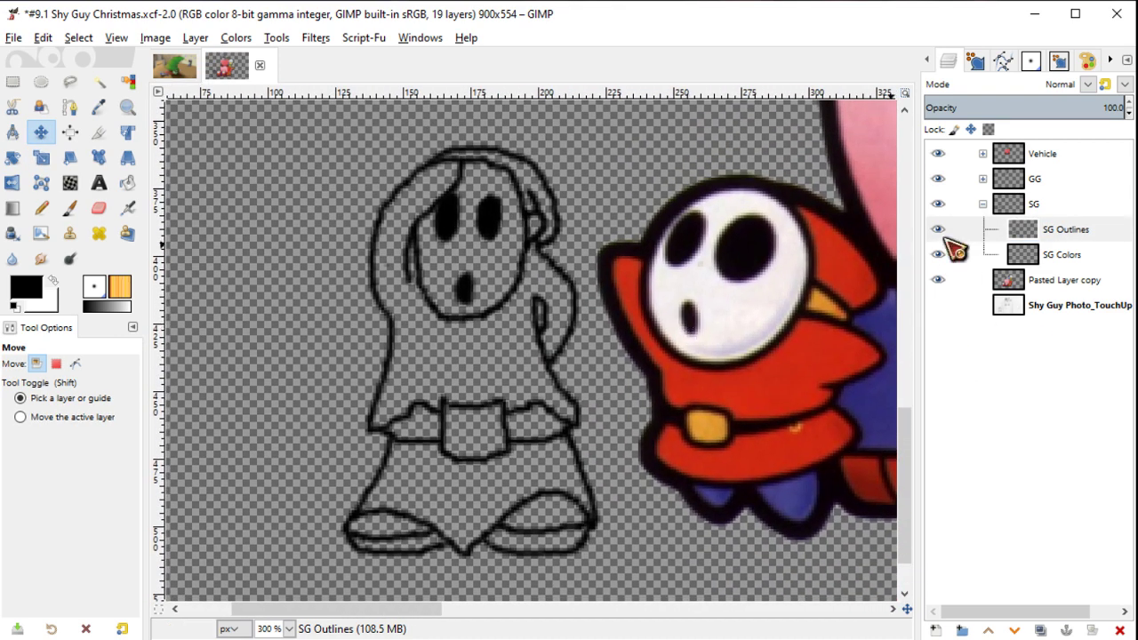
left_click(1072, 257)
Step: Fuzzy-select the belt buckle inside the outline and grow the selection
key("u")
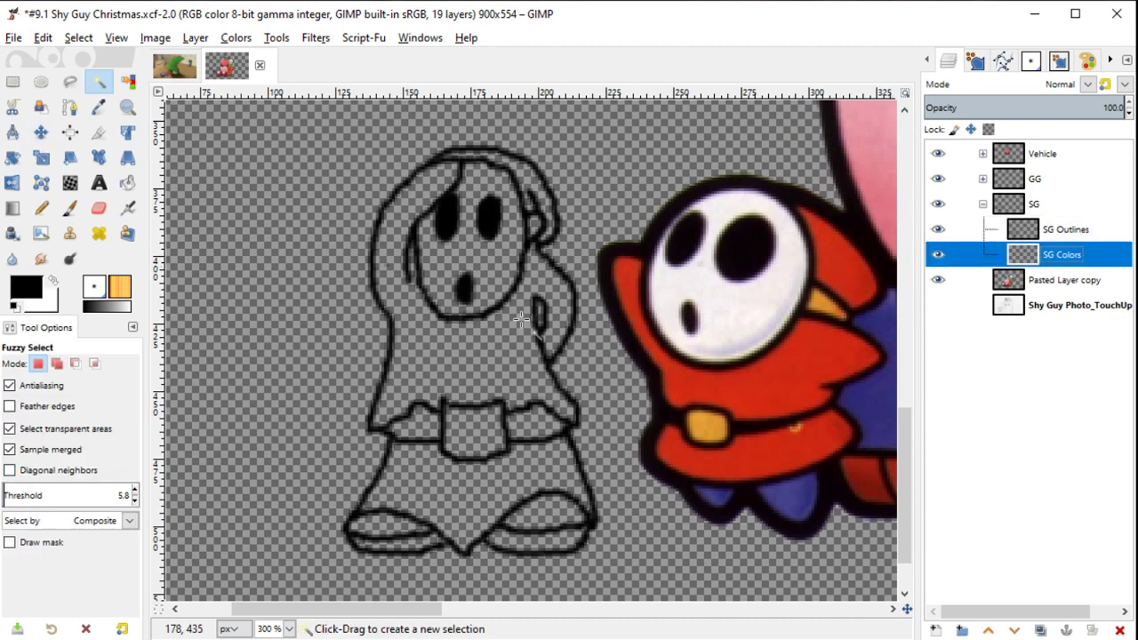
left_click(462, 424)
mouse_move(520, 479)
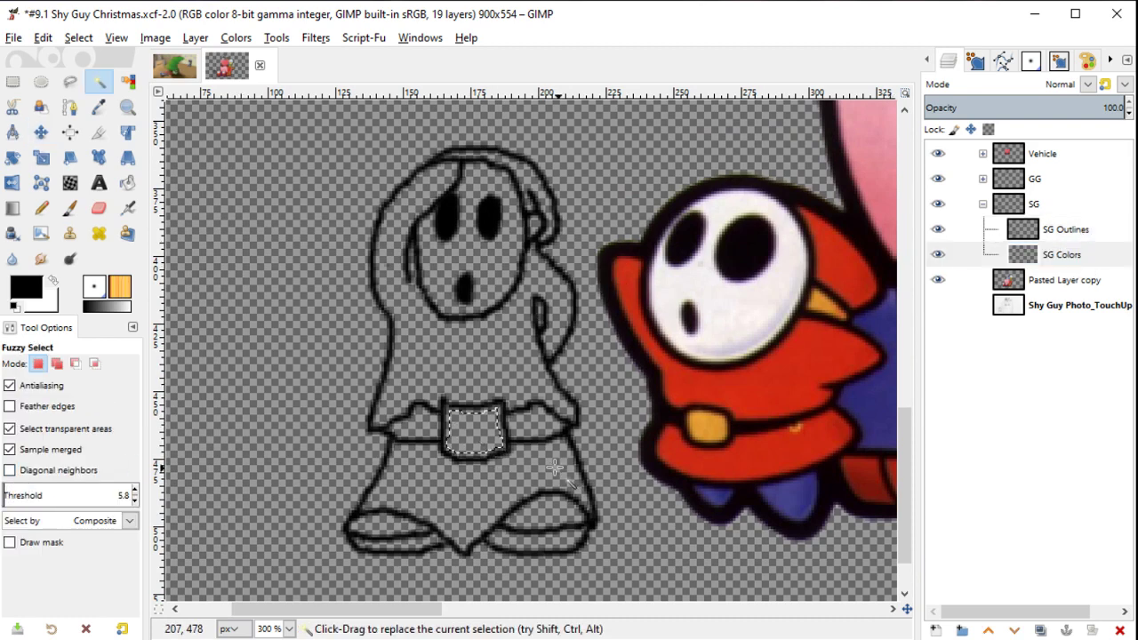
right_click(481, 426)
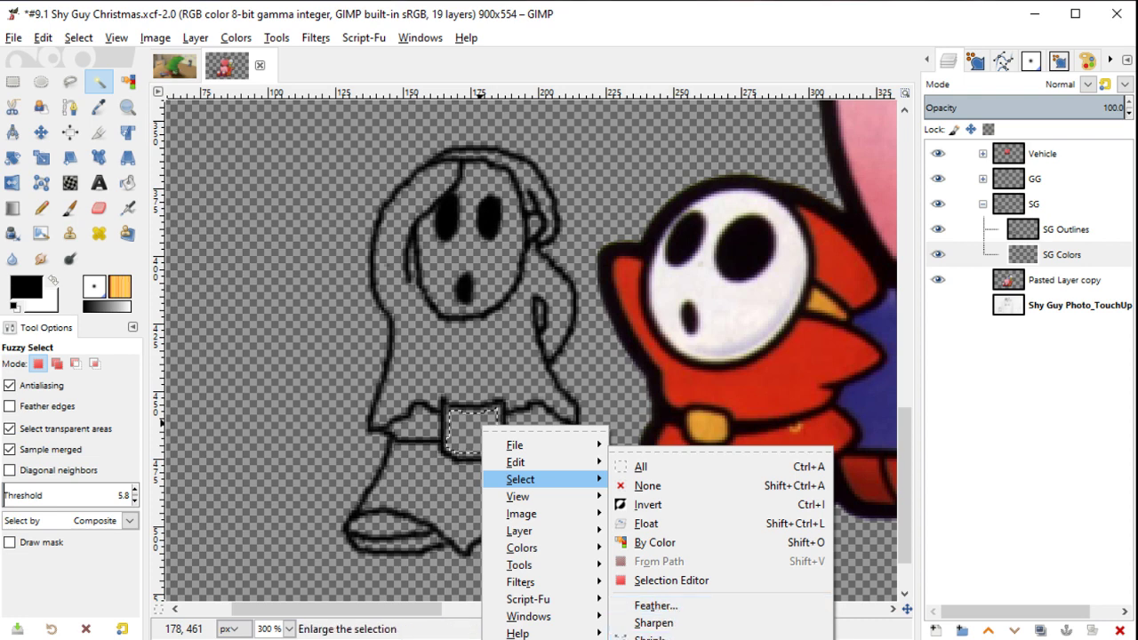
left_click(654, 636)
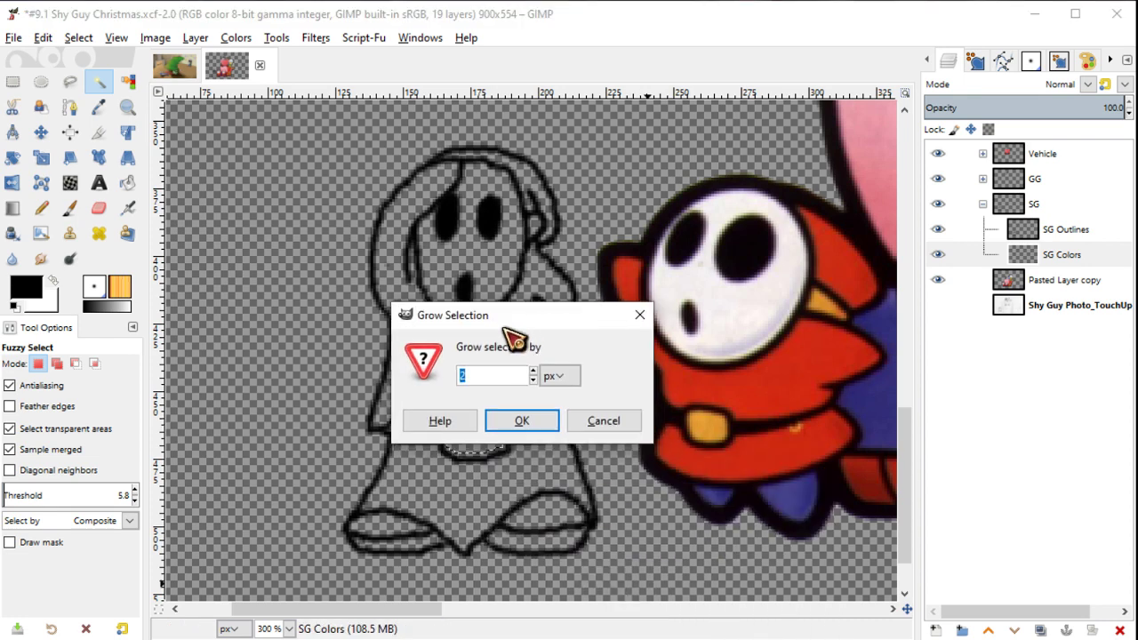
left_click(521, 419)
scroll(503, 328, "up", 1)
Step: Fill the buckle with orange sampled from the reference photo's buckle
key("o")
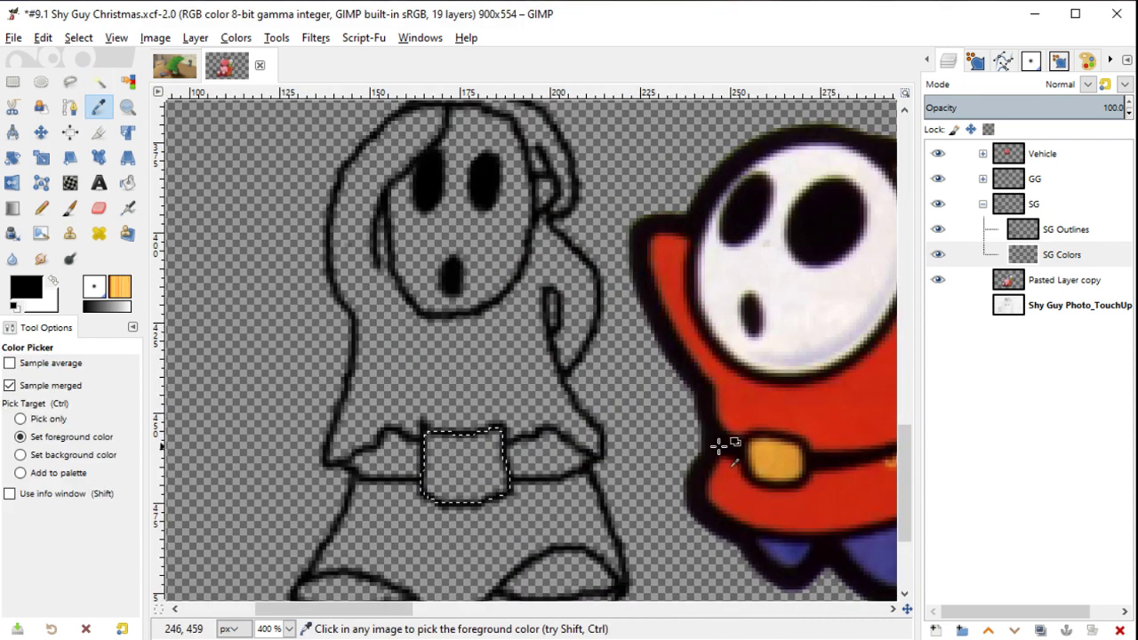
left_click(791, 463)
key("shift+b")
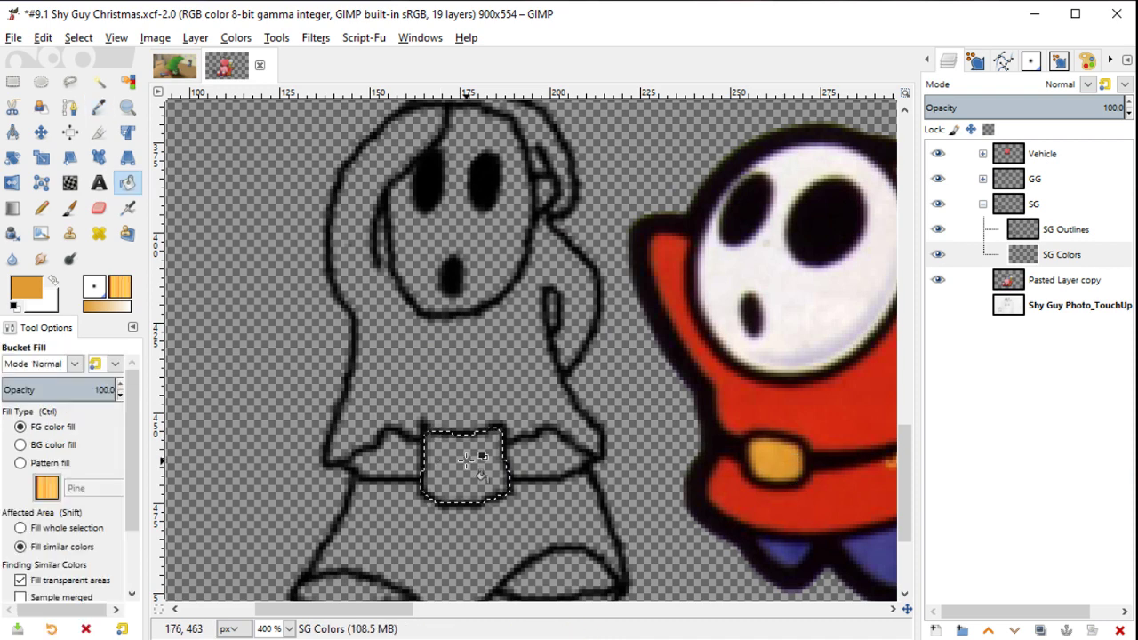
left_click(466, 458)
left_click_drag(522, 493, 387, 392)
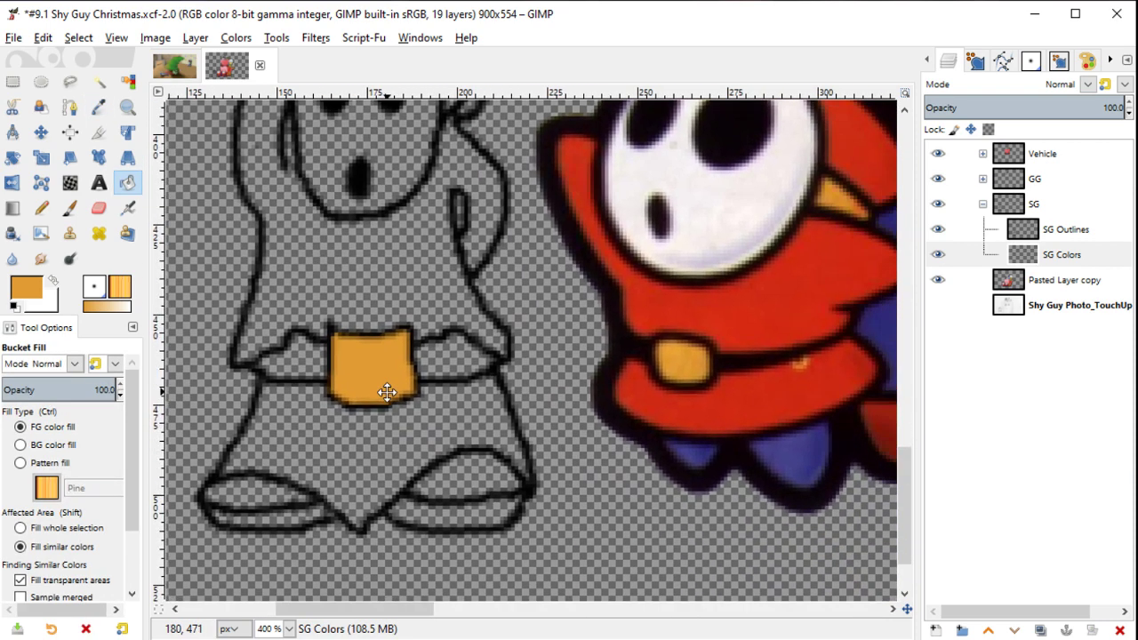
scroll(387, 392, "up", 1)
Step: Airbrush darker orange and brownish-orange shading along the buckle's edges
key("y")
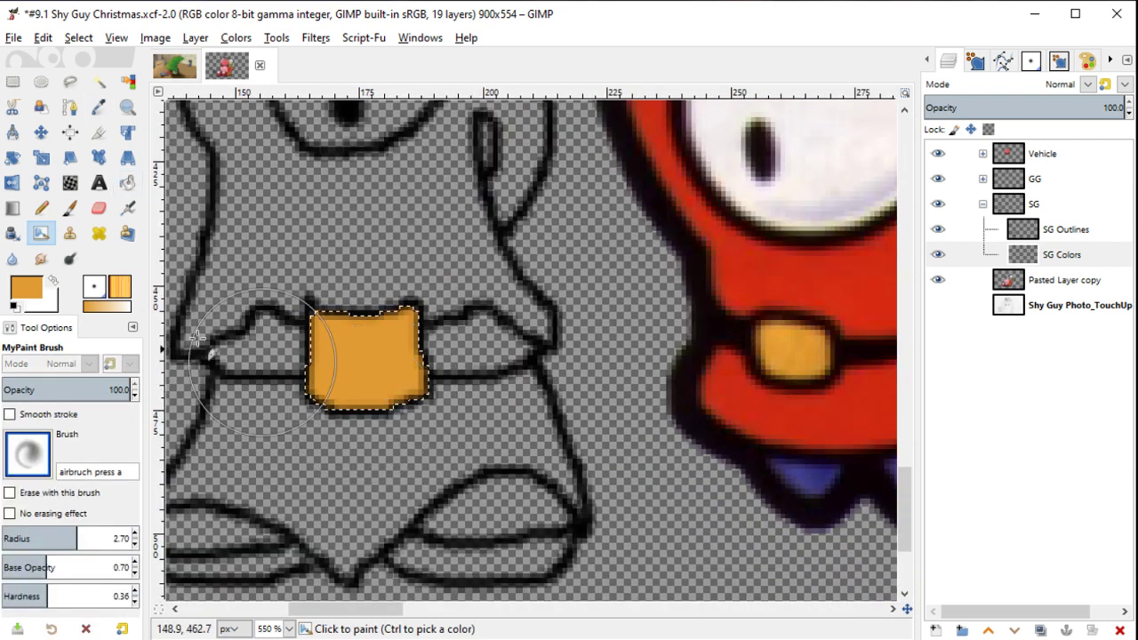
left_click(34, 286)
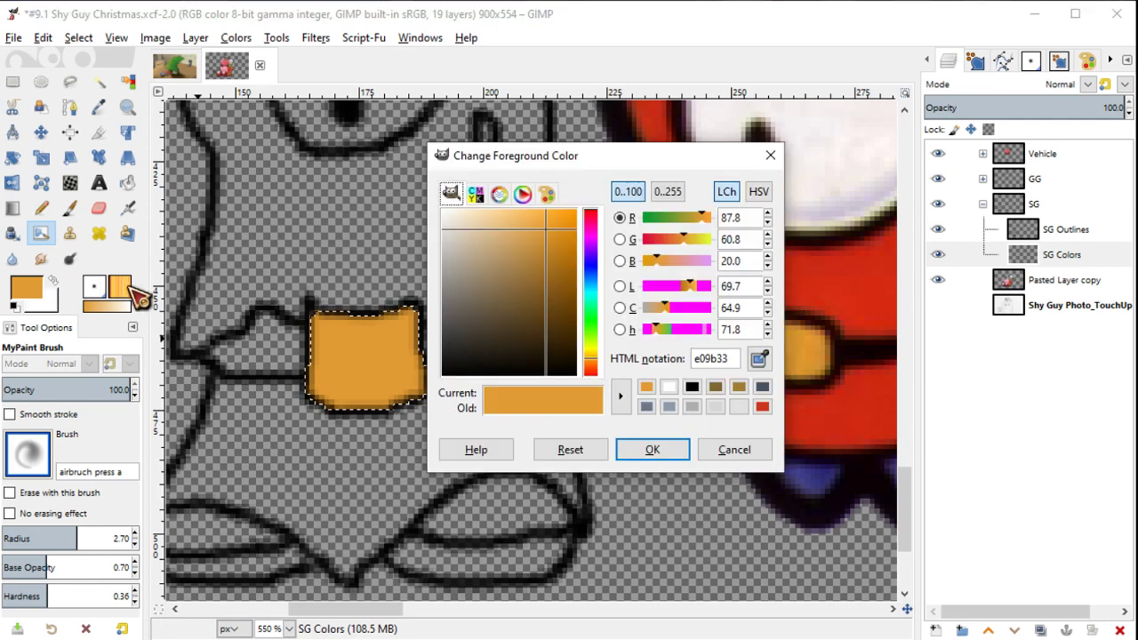
left_click(539, 252)
left_click(653, 451)
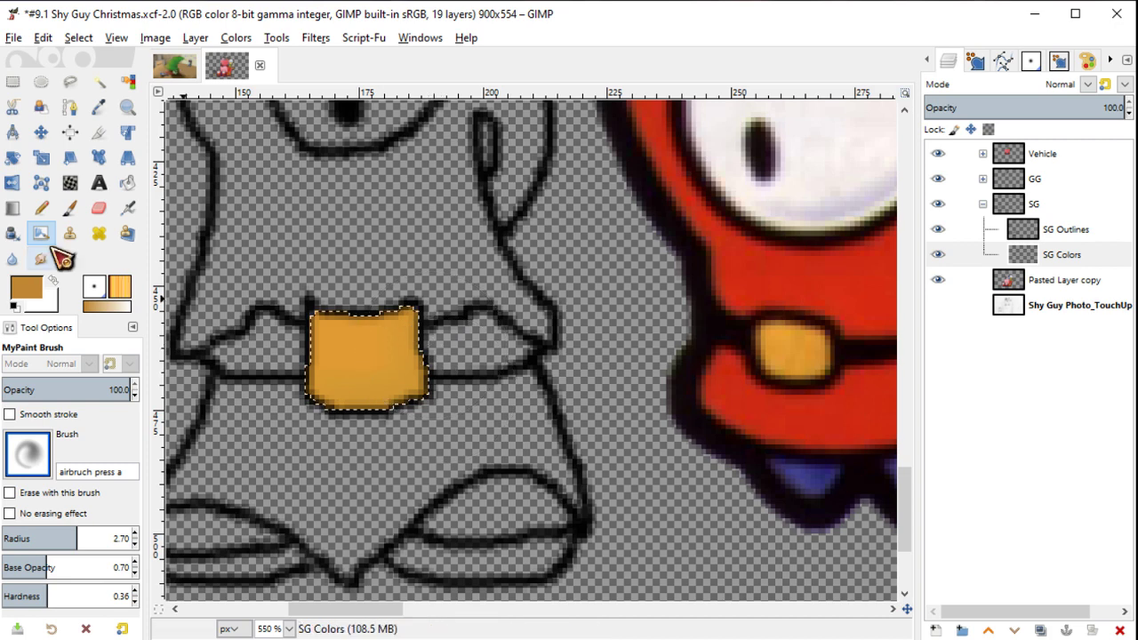
left_click(35, 295)
left_click(590, 325)
left_click(653, 450)
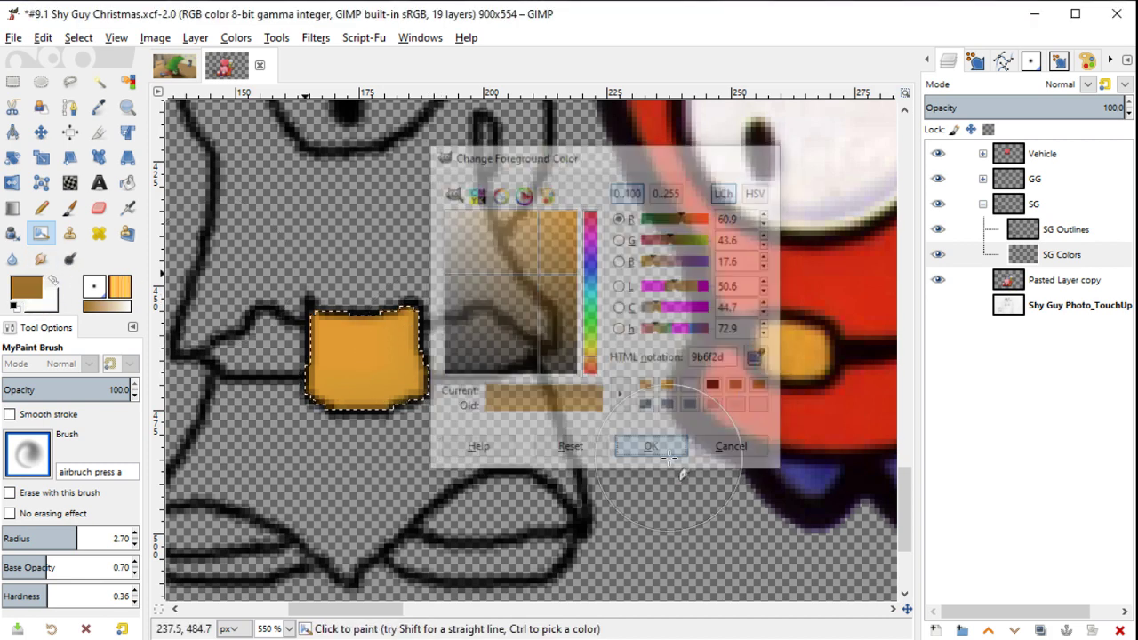
mouse_move(398, 269)
left_mouse_down()
mouse_move(415, 424)
mouse_move(395, 403)
mouse_move(464, 369)
left_mouse_up()
Step: Drop the selection and zoom in and out to review the shaded buckle
key("ctrl+shift+a")
scroll(464, 400, "down", 1)
scroll(464, 400, "down", 1)
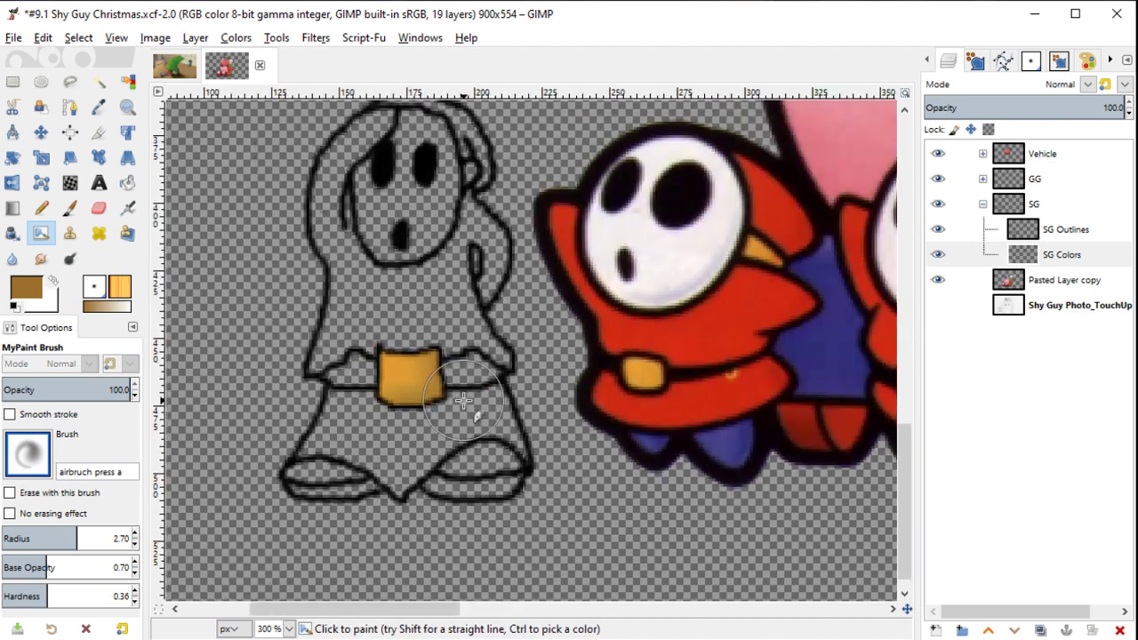
key("ctrl+z")
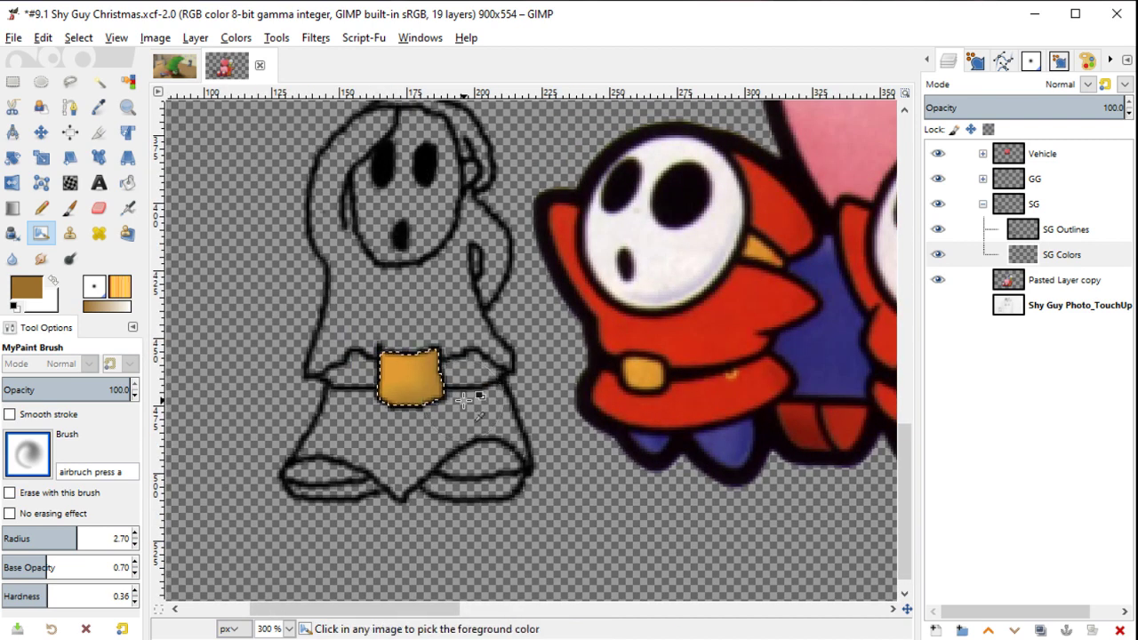
key("ctrl+shift+a")
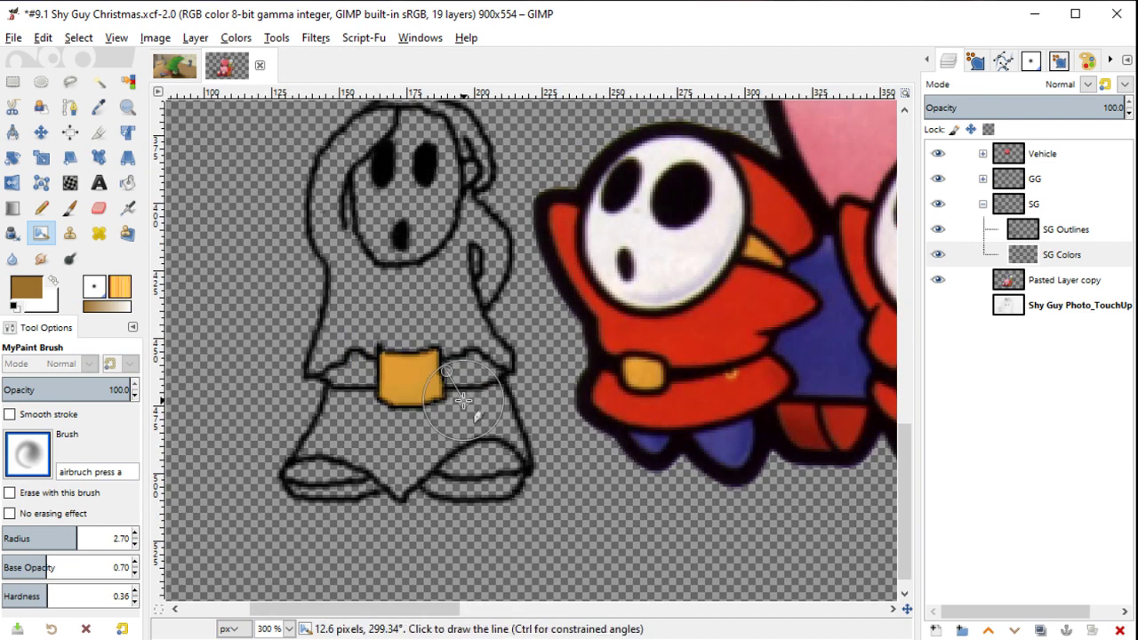
scroll(464, 400, "up", 1)
scroll(464, 400, "up", 1)
scroll(465, 400, "down", 1)
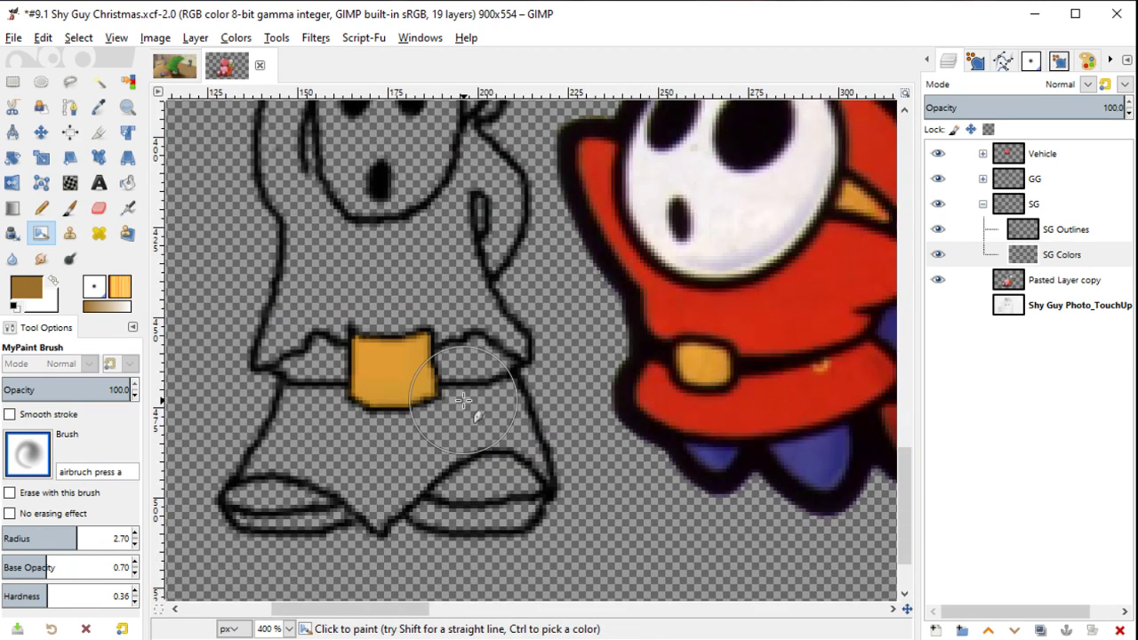
scroll(464, 401, "down", 1)
scroll(465, 400, "down", 1)
scroll(464, 400, "up", 3)
scroll(465, 400, "up", 1)
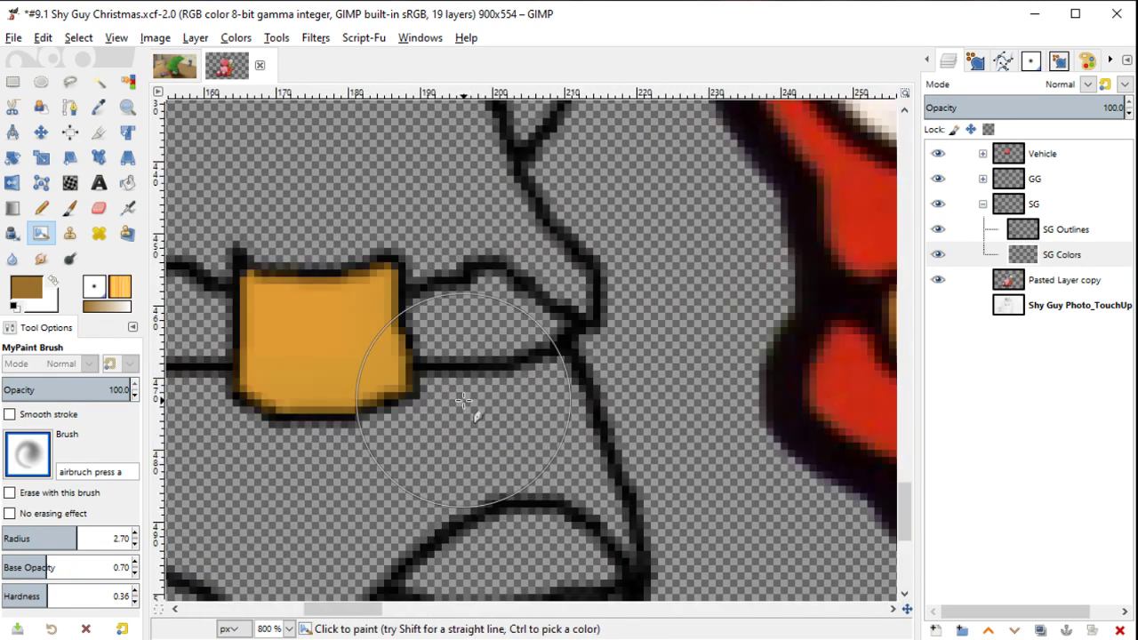
scroll(464, 400, "down", 1)
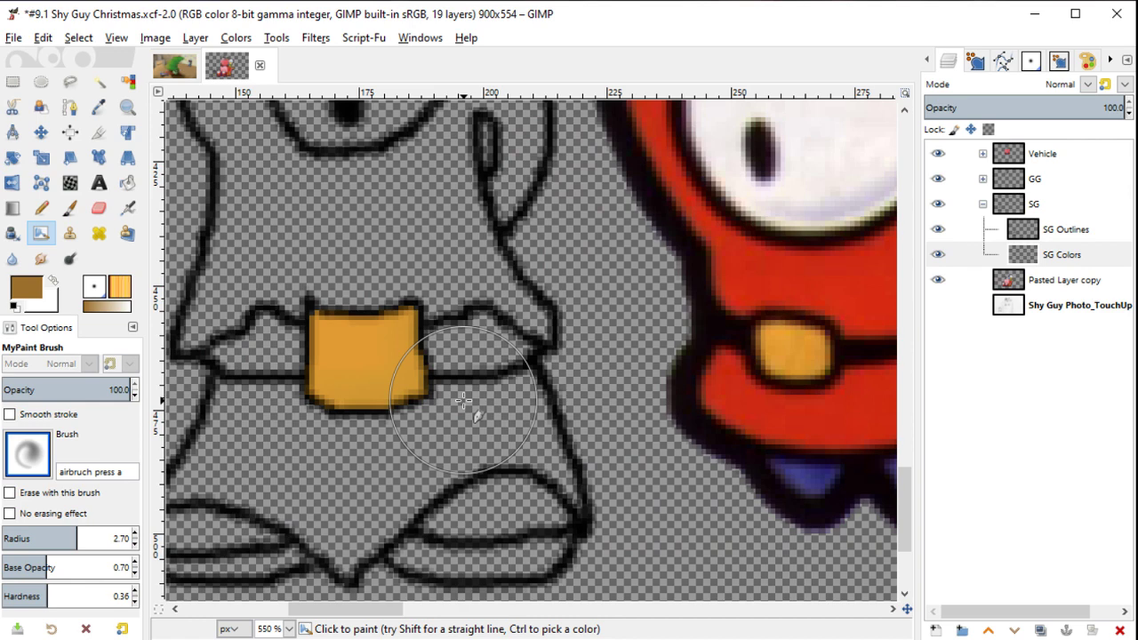
key("u")
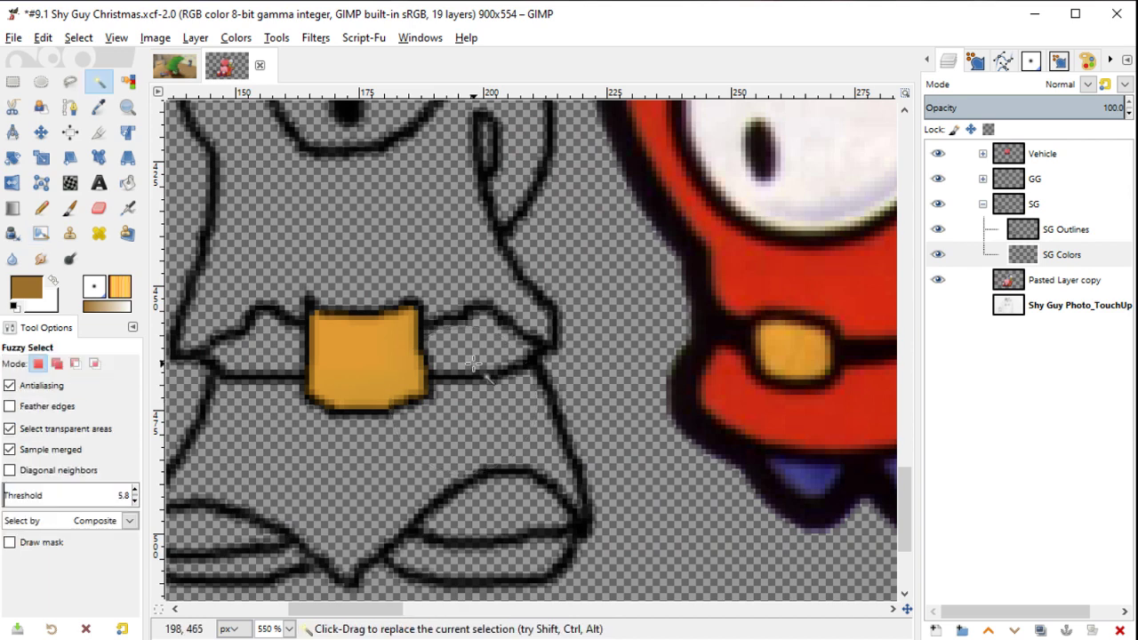
Step: Select the belt areas beside the buckle and grow the selection
key("ctrl+shift+a")
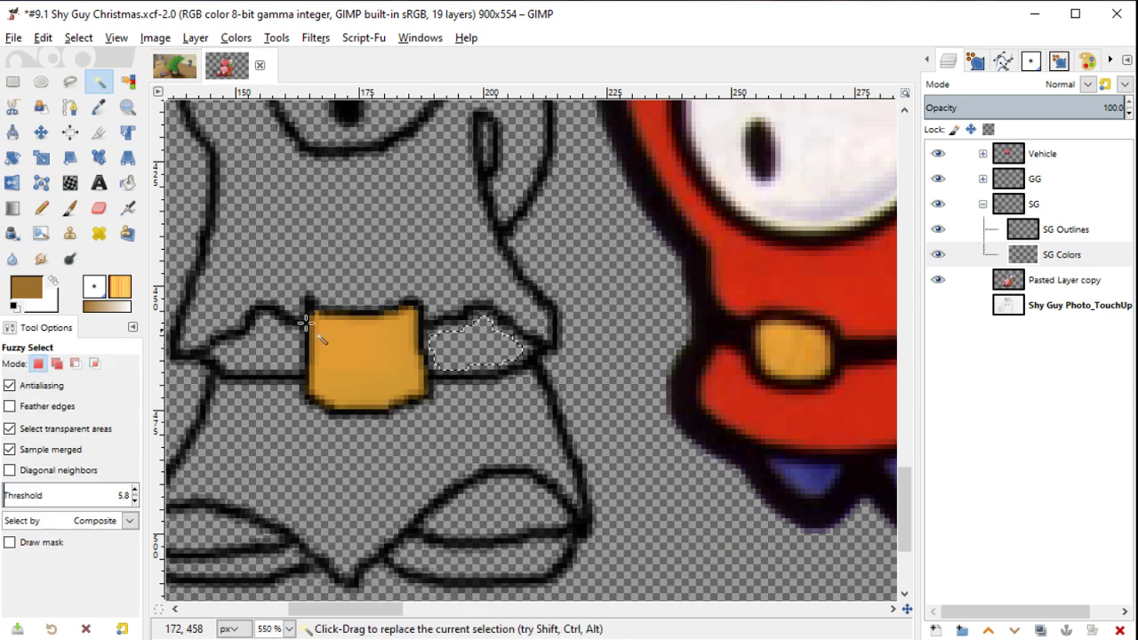
left_click(266, 347, "shift")
right_click(277, 357)
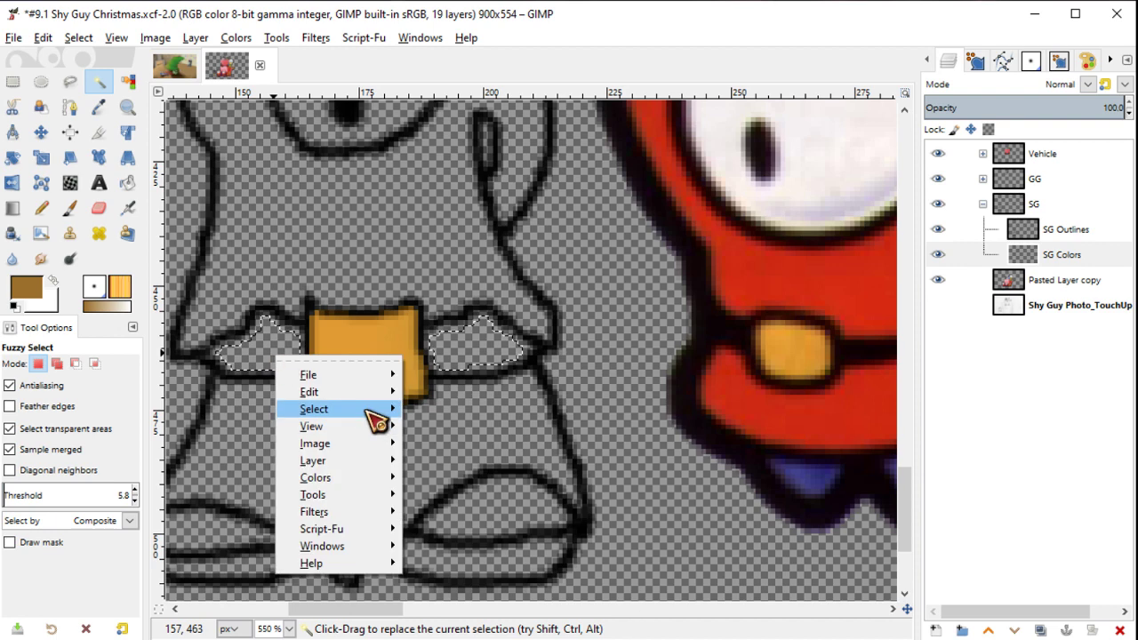
mouse_move(314, 409)
left_click(487, 606)
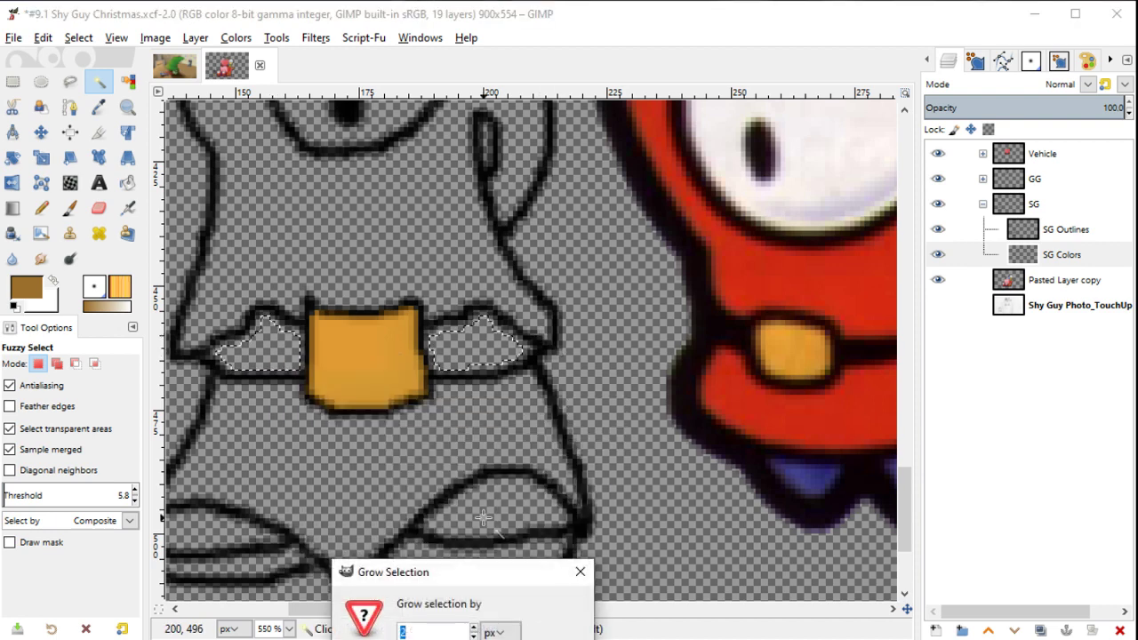
key("Return")
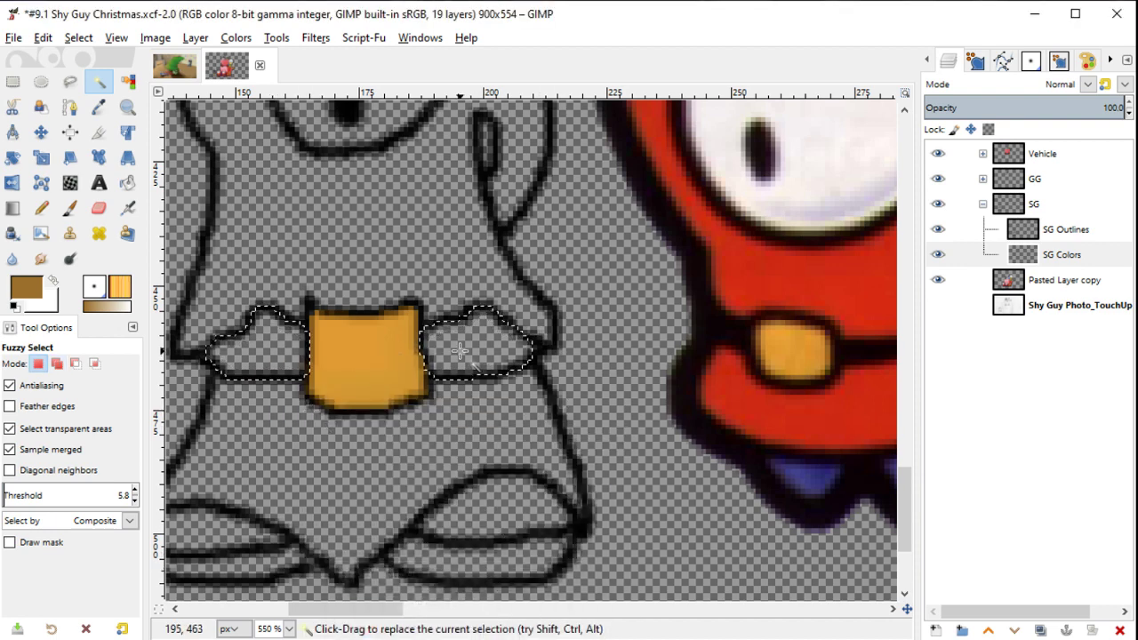
Step: Set the foreground colour to dark brown 25210f
key("d")
left_click(27, 289)
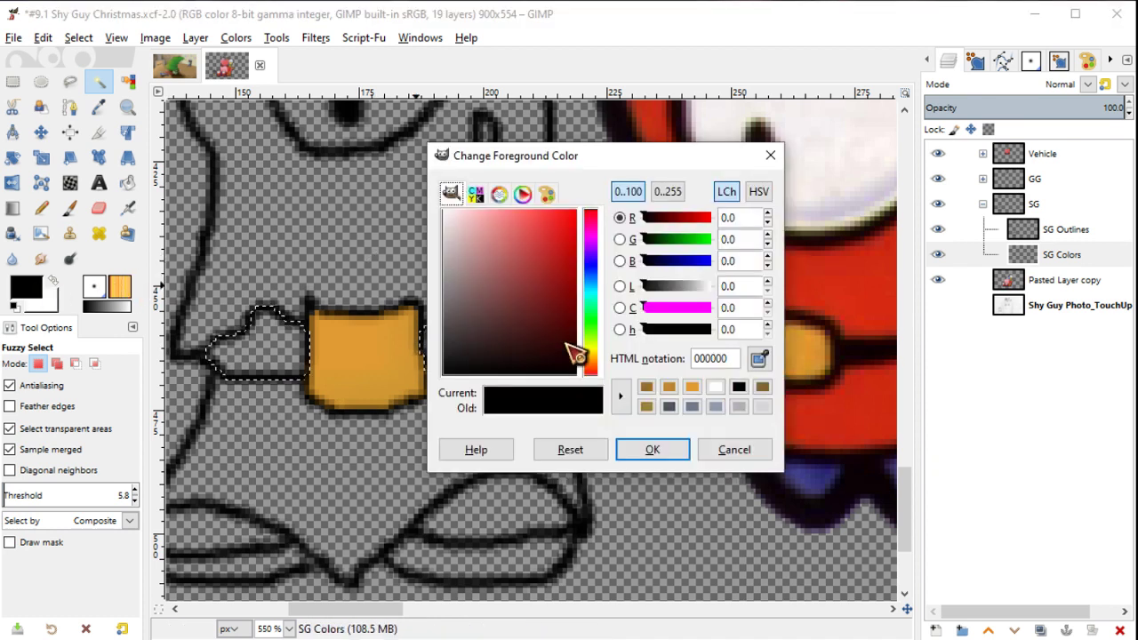
left_click(591, 353)
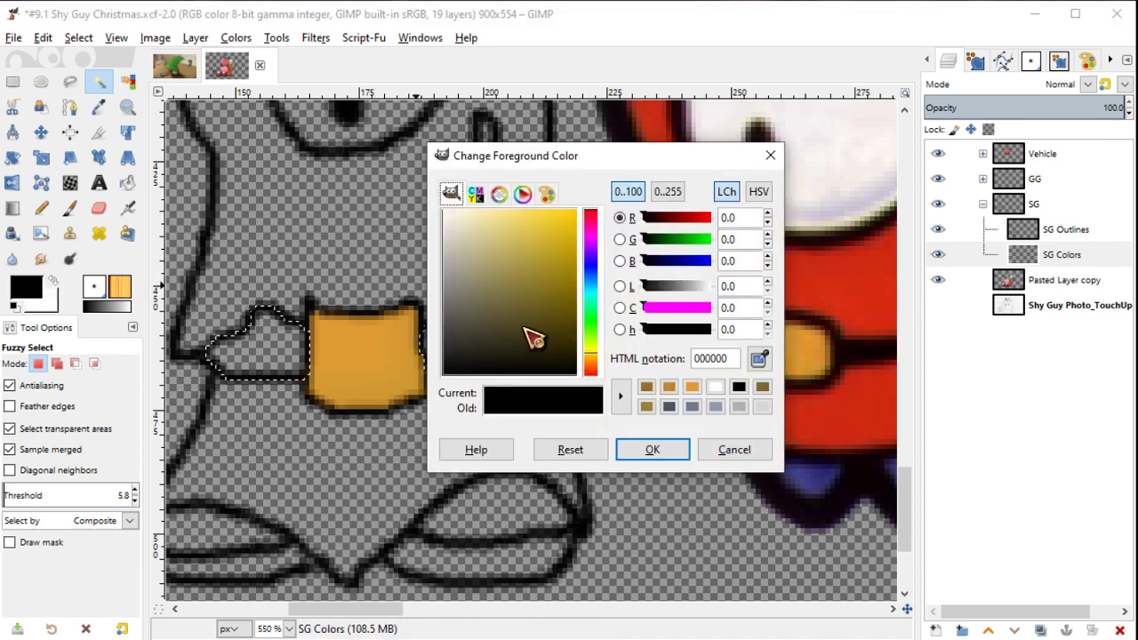
left_click(481, 336)
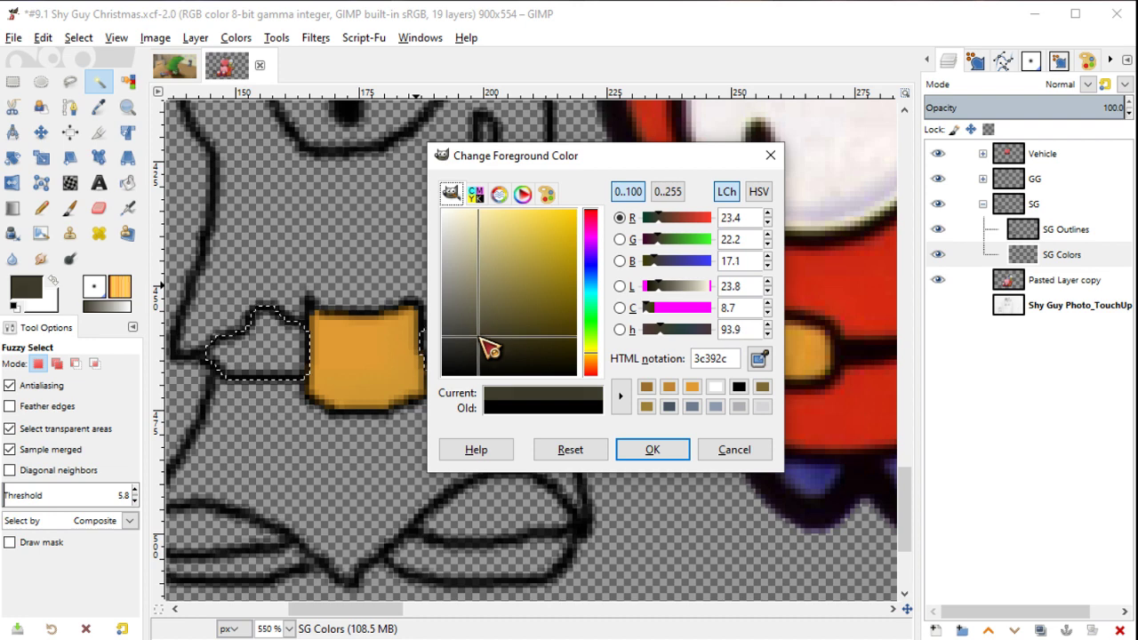
left_click_drag(481, 345, 520, 354)
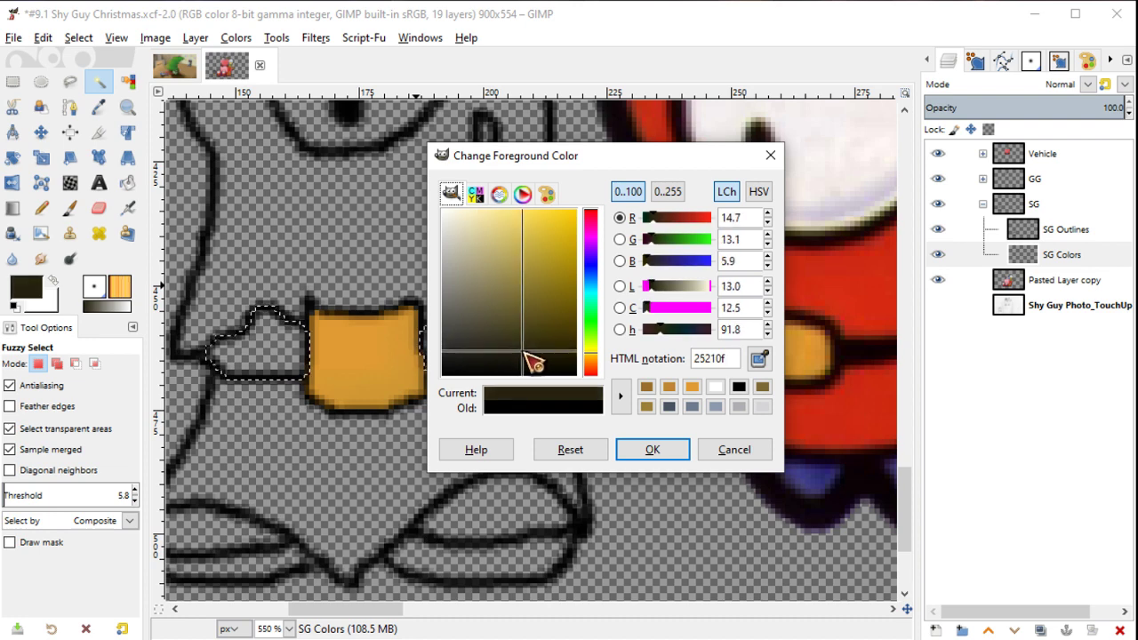
left_click(636, 445)
Step: Bucket-fill both belt sides with the dark brown
key("shift+b")
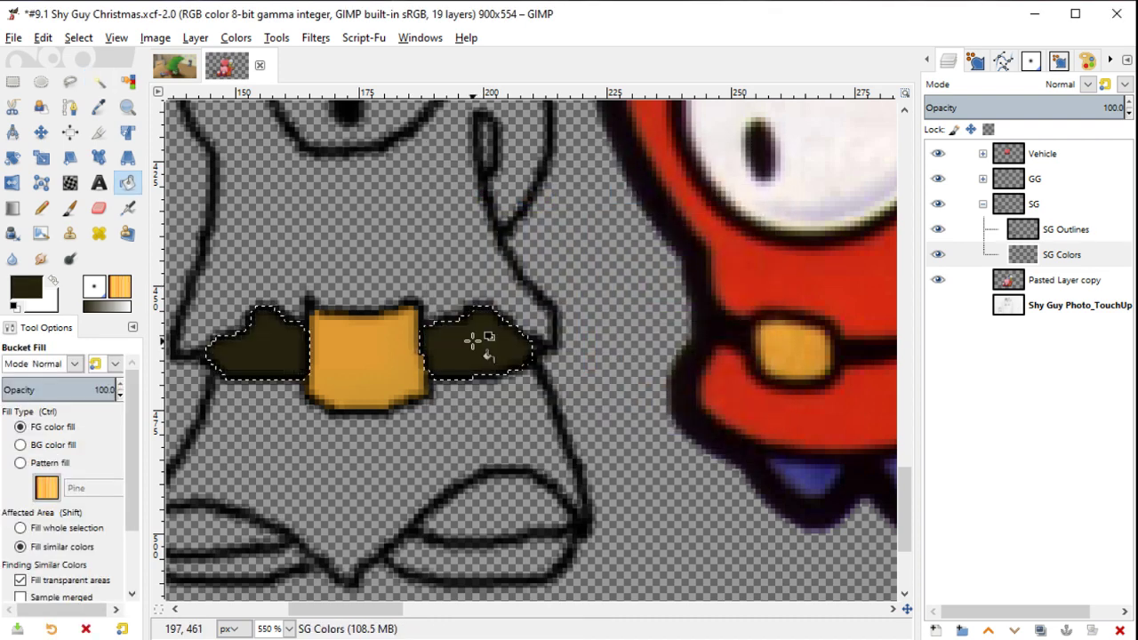
left_click(472, 341)
scroll(472, 341, "down", 2, "ctrl")
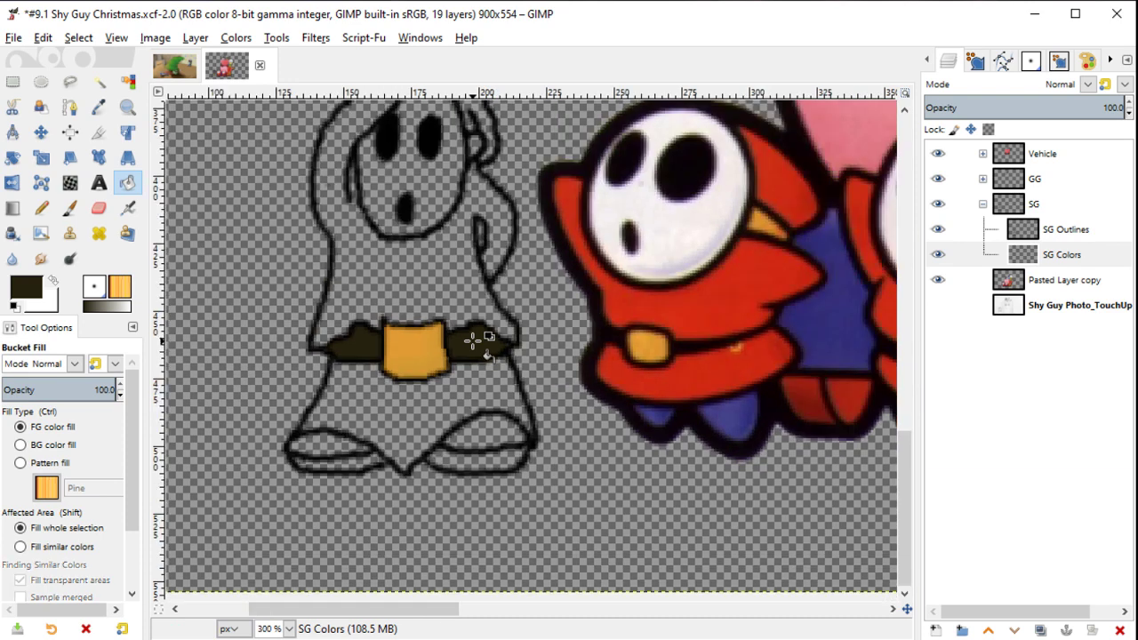
scroll(472, 340, "up", 1, "ctrl")
key("shift")
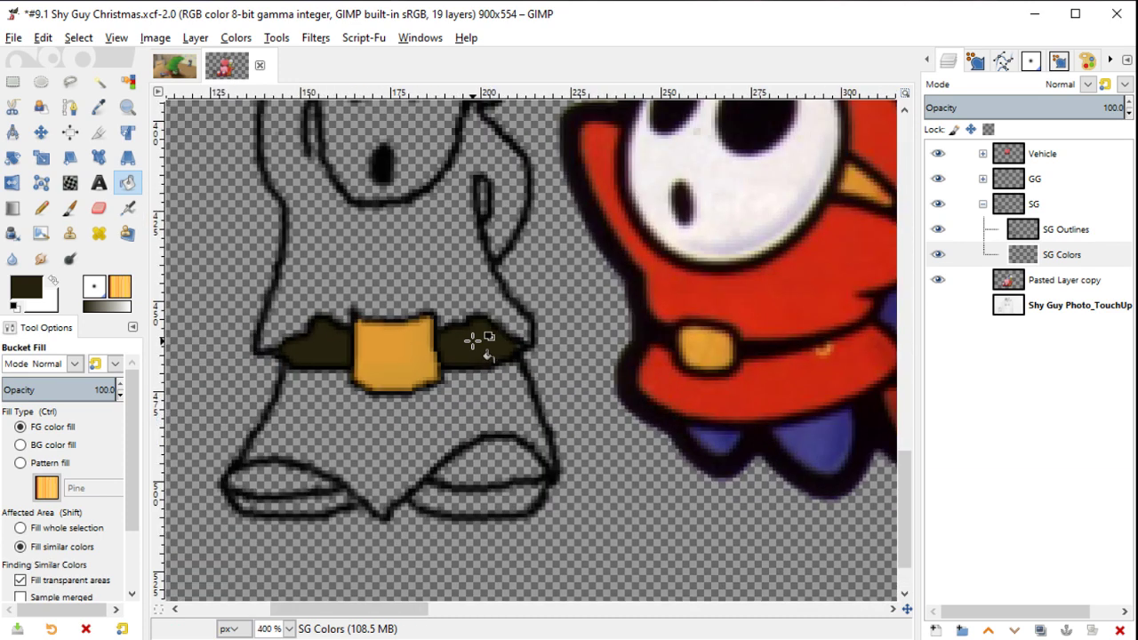
Step: Select the head, body and skirt and grow the selection by 2 px
key("o")
key("u")
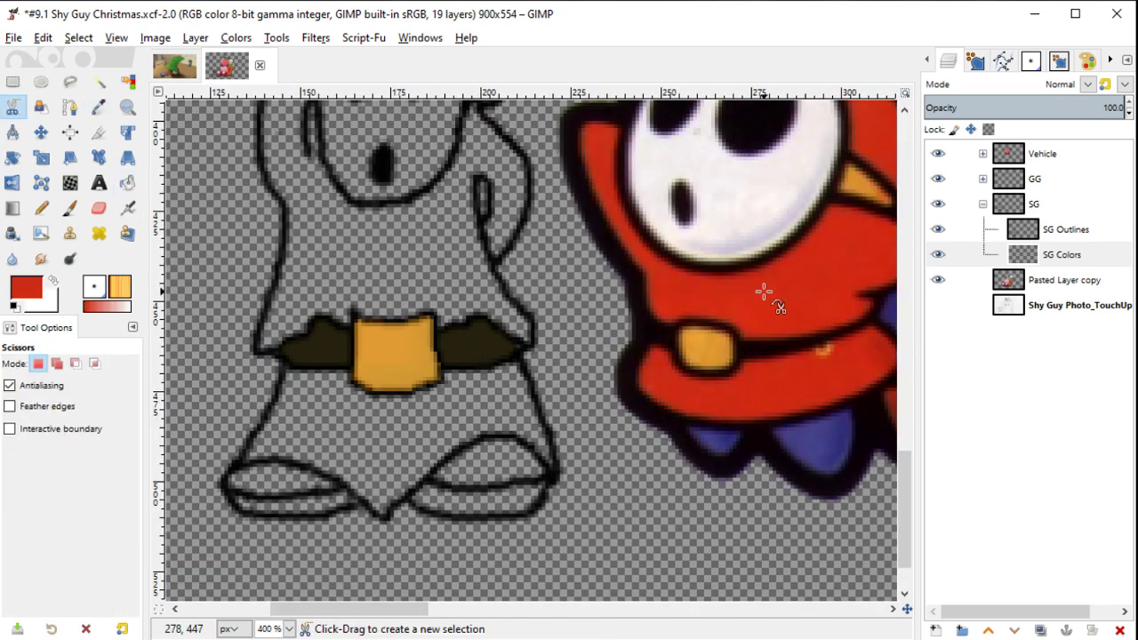
scroll(425, 220, "up", 1)
scroll(425, 221, "up", 4)
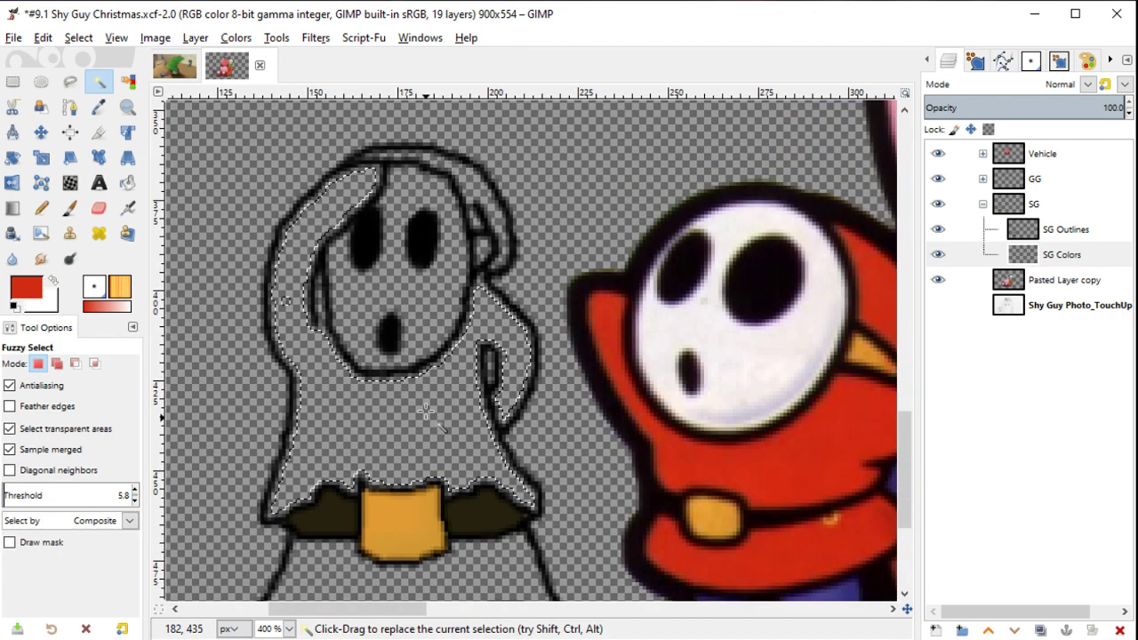
left_click(438, 267)
scroll(424, 488, "down", 5)
left_click(456, 388, "shift")
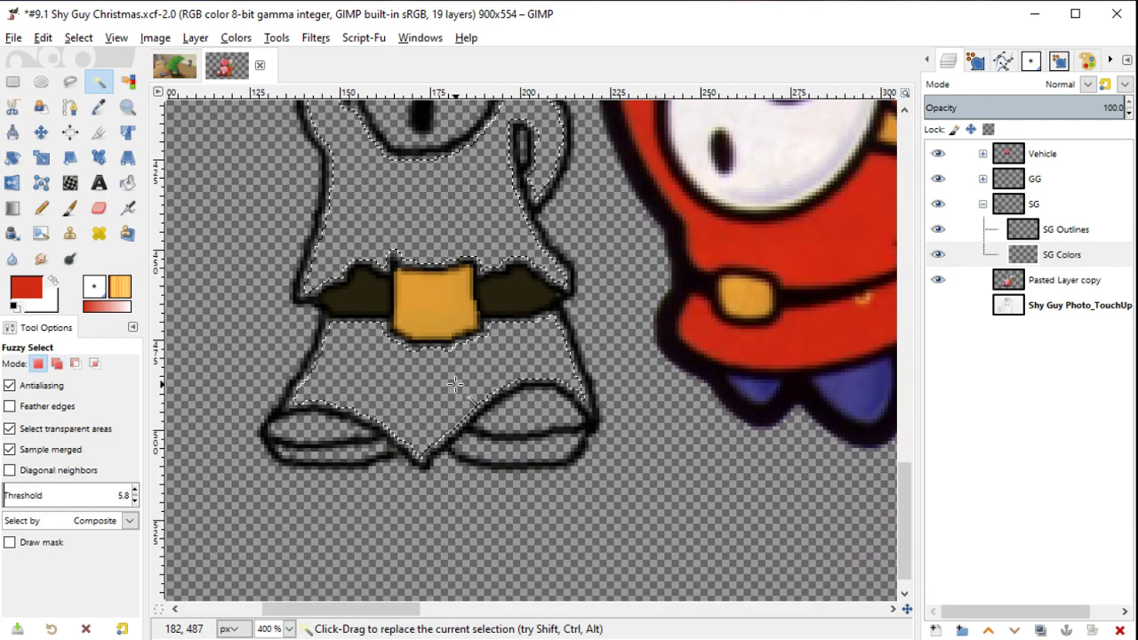
right_click(457, 389)
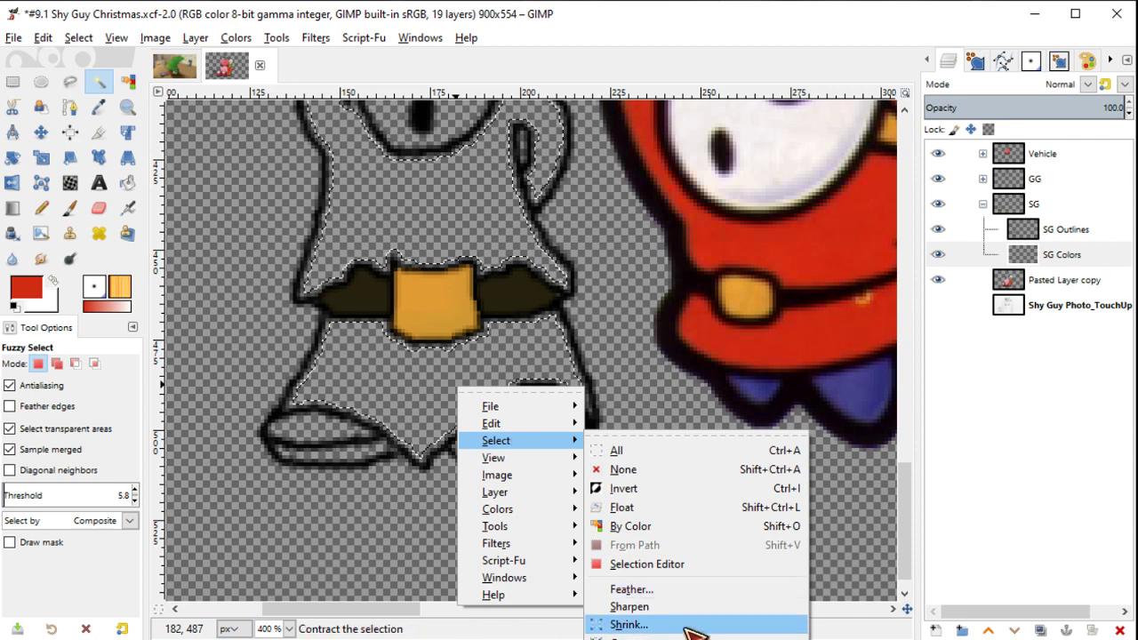
left_click(685, 636)
left_click_drag(647, 602, 572, 223)
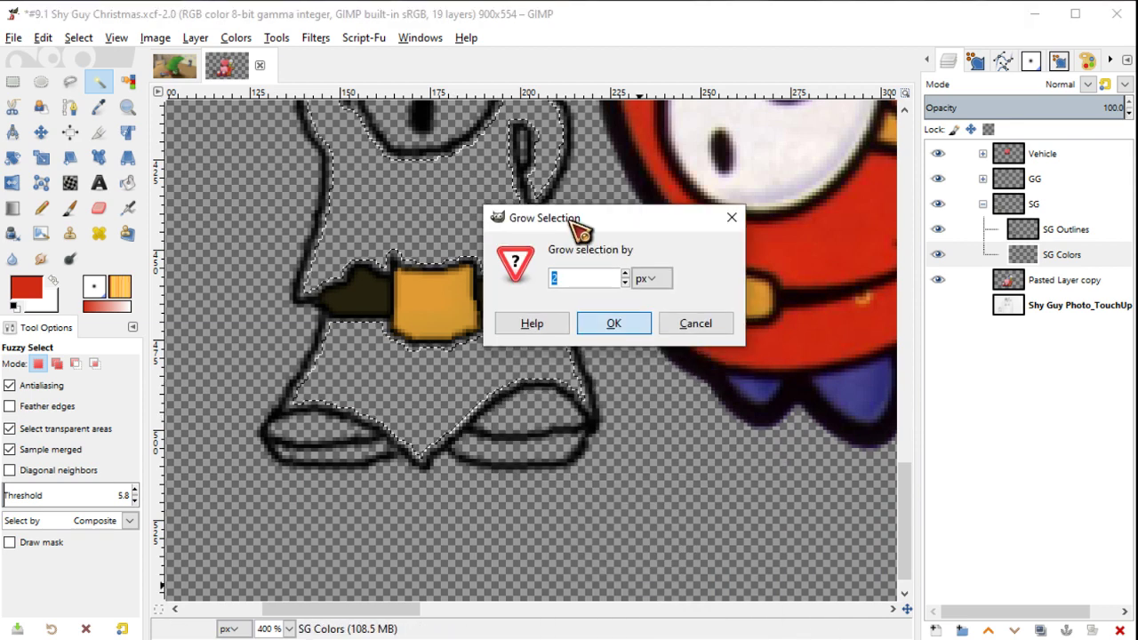
left_click(594, 322)
Step: Fill the body and skirt red and paint over the grey gap beside the face
key("shift+b")
left_click(514, 368)
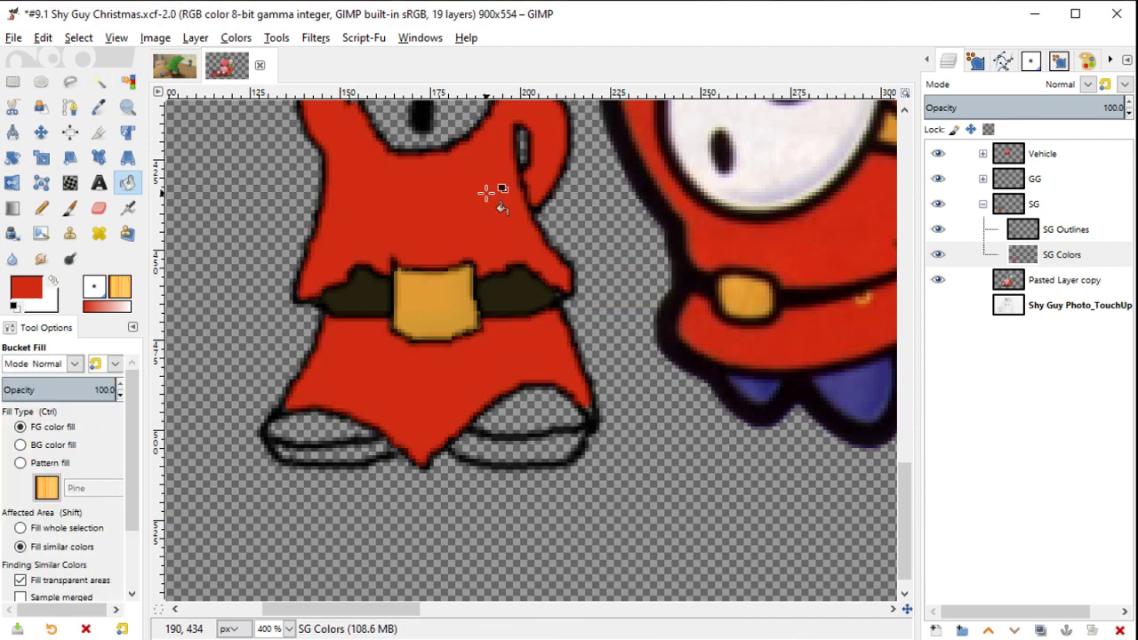
left_click_drag(501, 180, 503, 420)
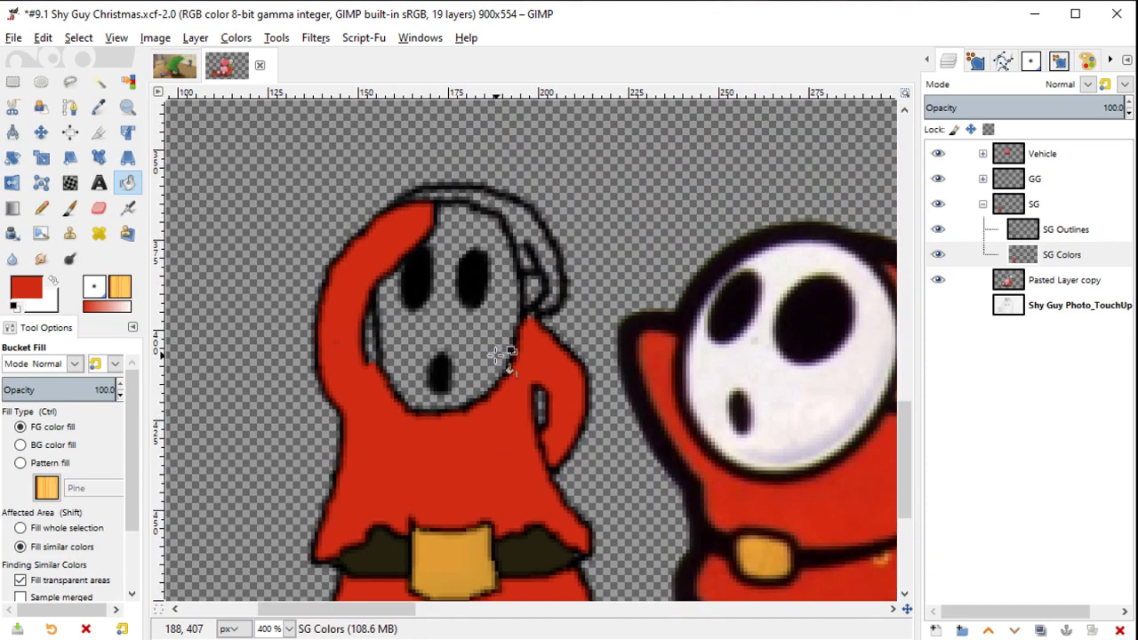
scroll(498, 356, "up", 1, "ctrl")
scroll(498, 356, "up", 2, "ctrl")
key("p")
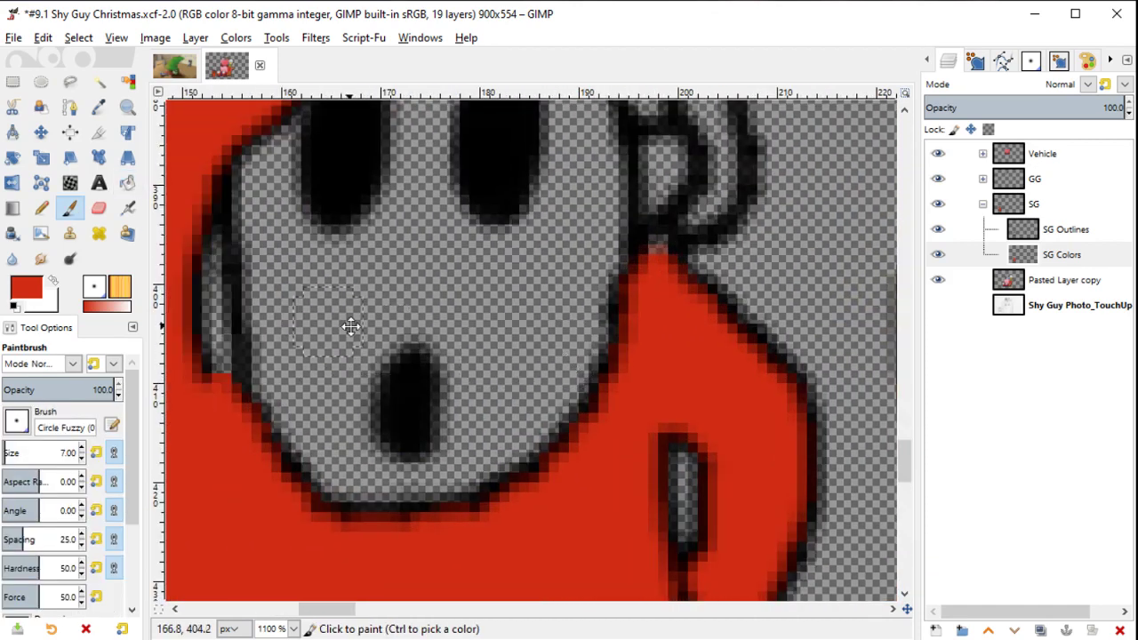
left_click_drag(348, 326, 529, 278)
left_click_drag(479, 336, 476, 276)
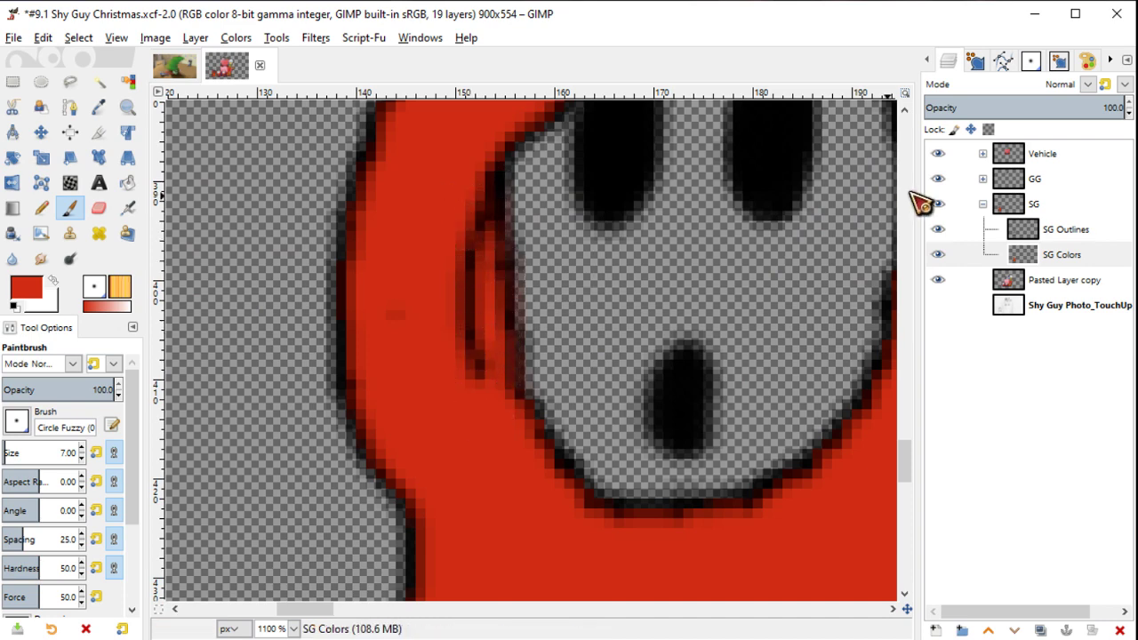
Step: Back on SG Colors, select the hood strap band and grow the selection
left_click(1023, 233)
key("shift+e")
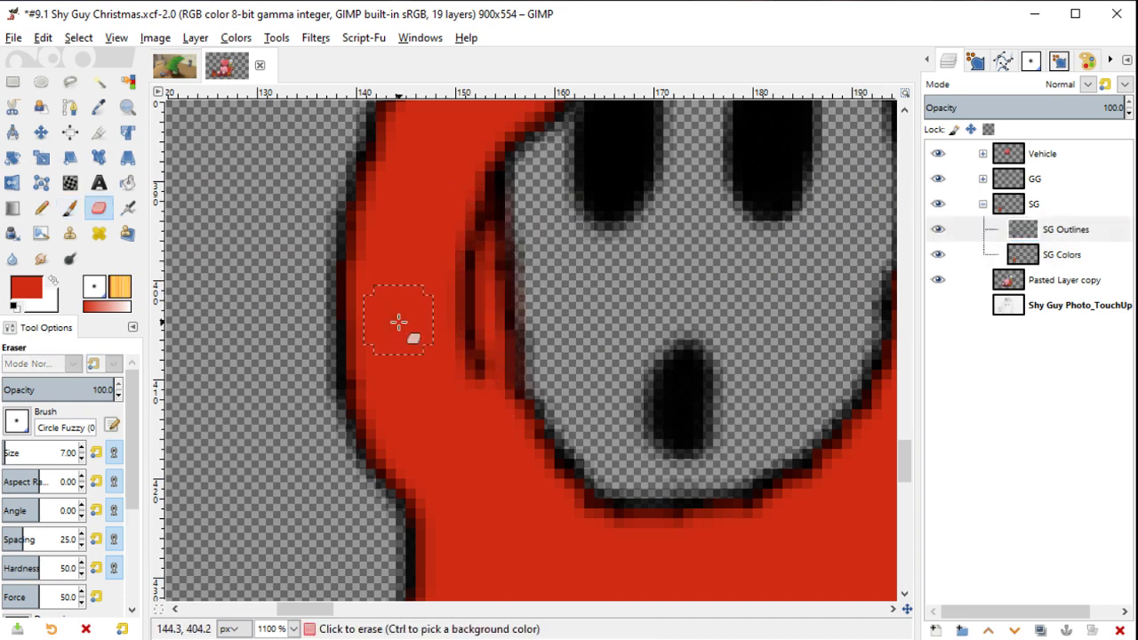
scroll(772, 243, "up", 3)
scroll(460, 326, "right", 3)
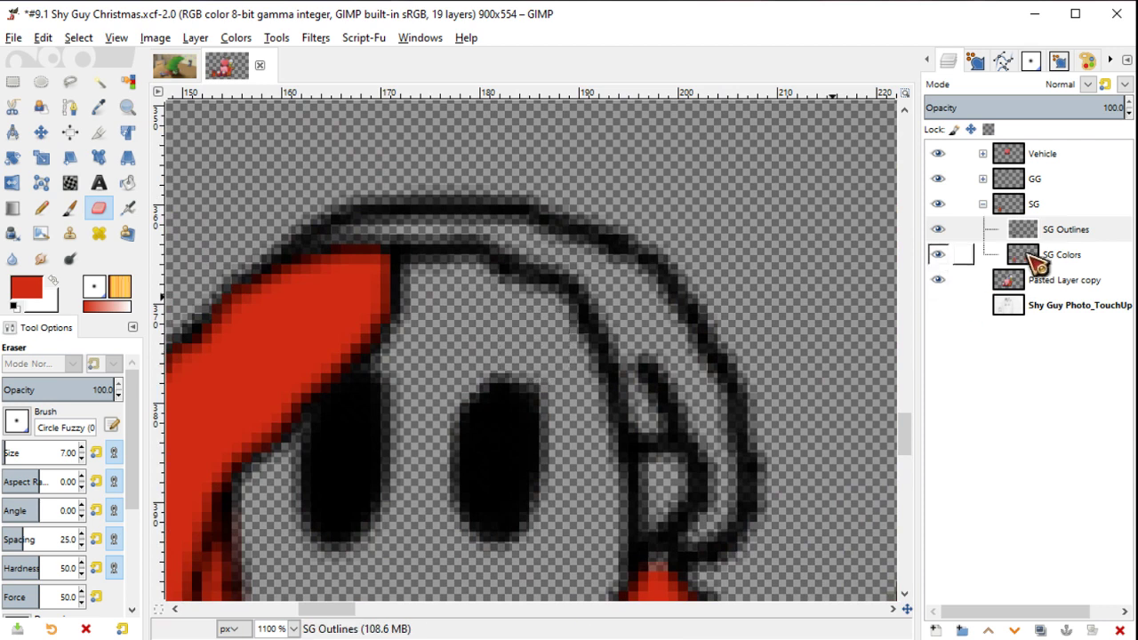
left_click(1029, 254)
key("u")
left_click(629, 308)
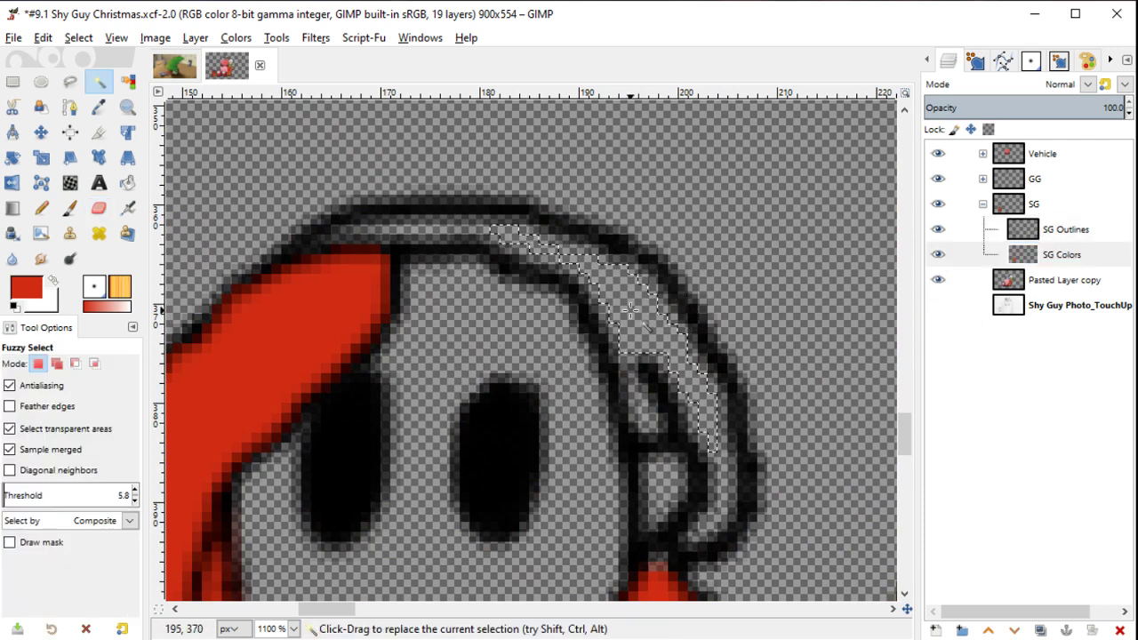
right_click(630, 309)
mouse_move(671, 366)
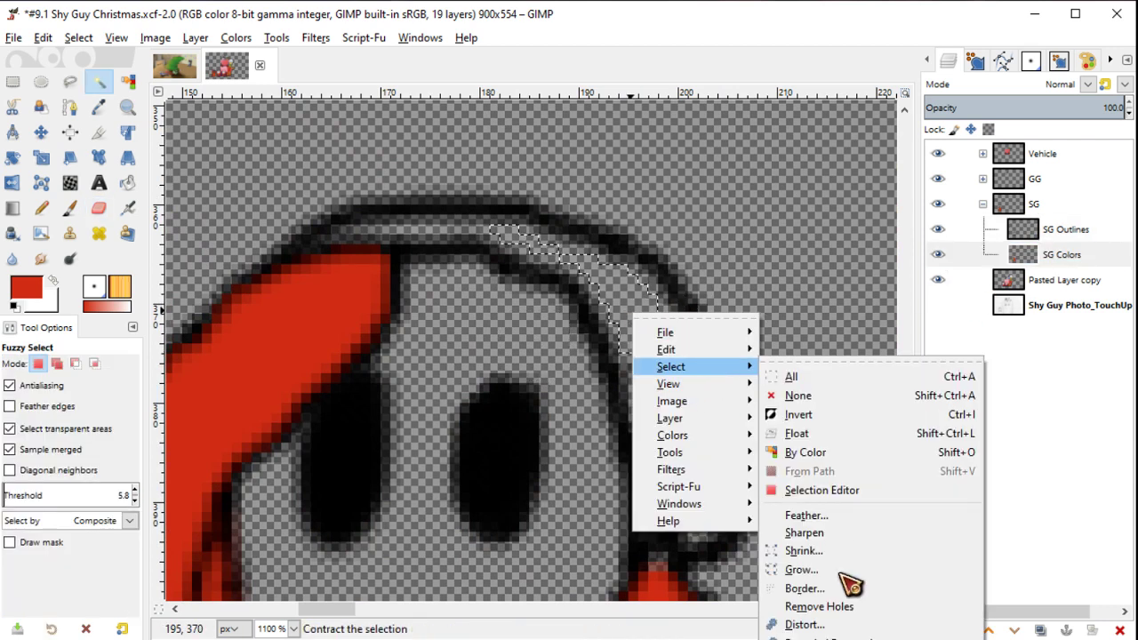
left_click(801, 570)
left_click(830, 629)
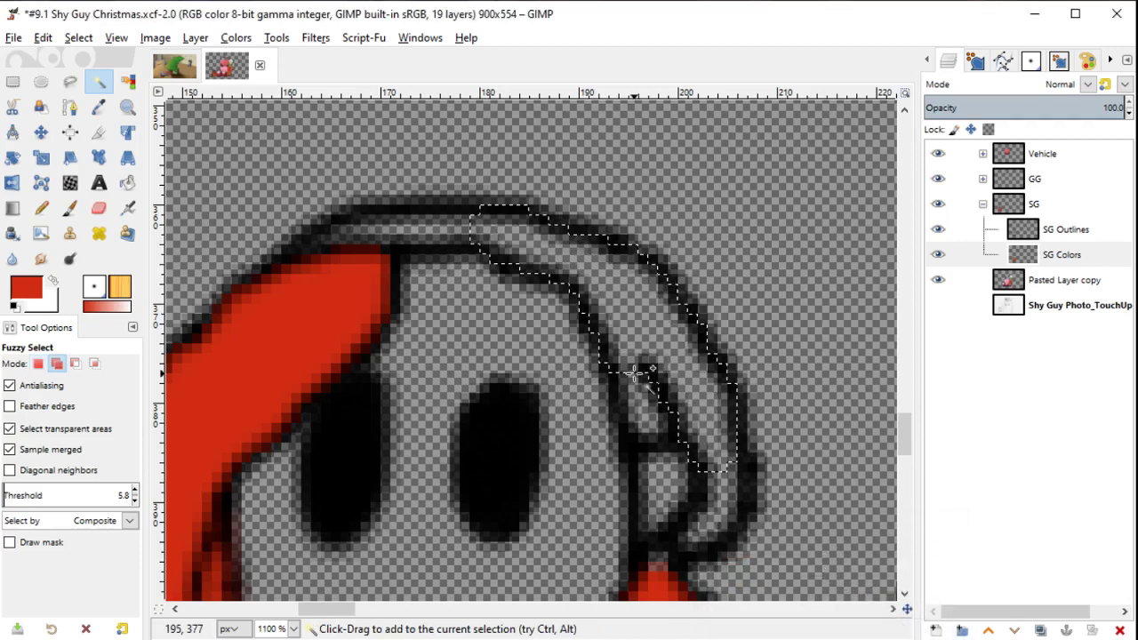
Step: Fill the hood strap red and pencil red over its edges and dark pixels
key("shift+b")
left_click(634, 322)
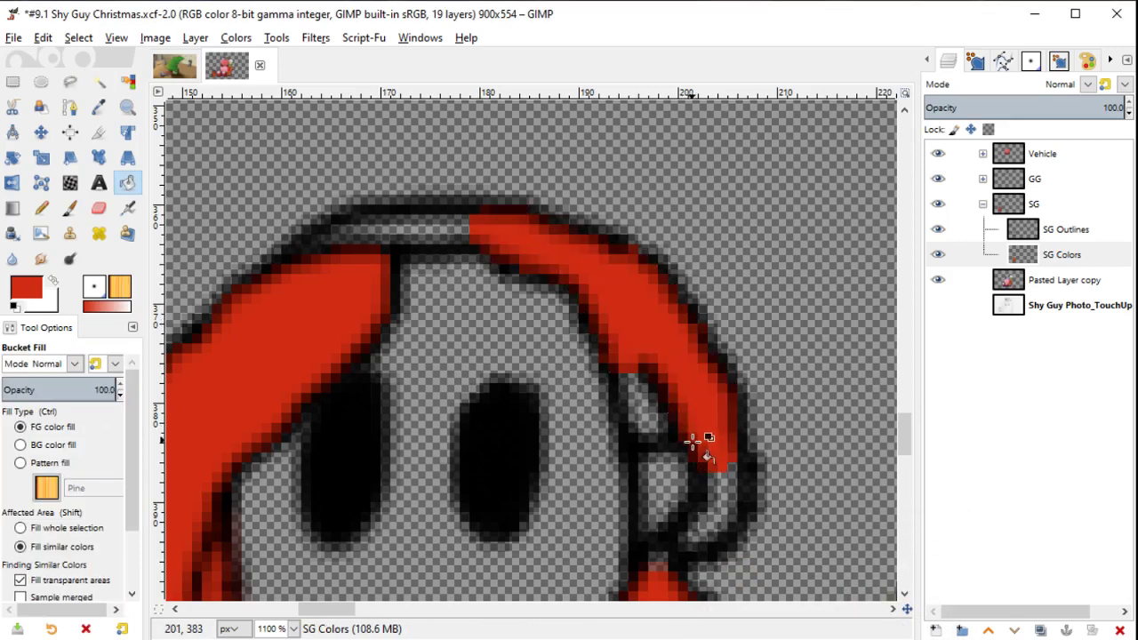
left_click_drag(699, 436, 613, 303)
scroll(598, 293, "up", 1)
key("p")
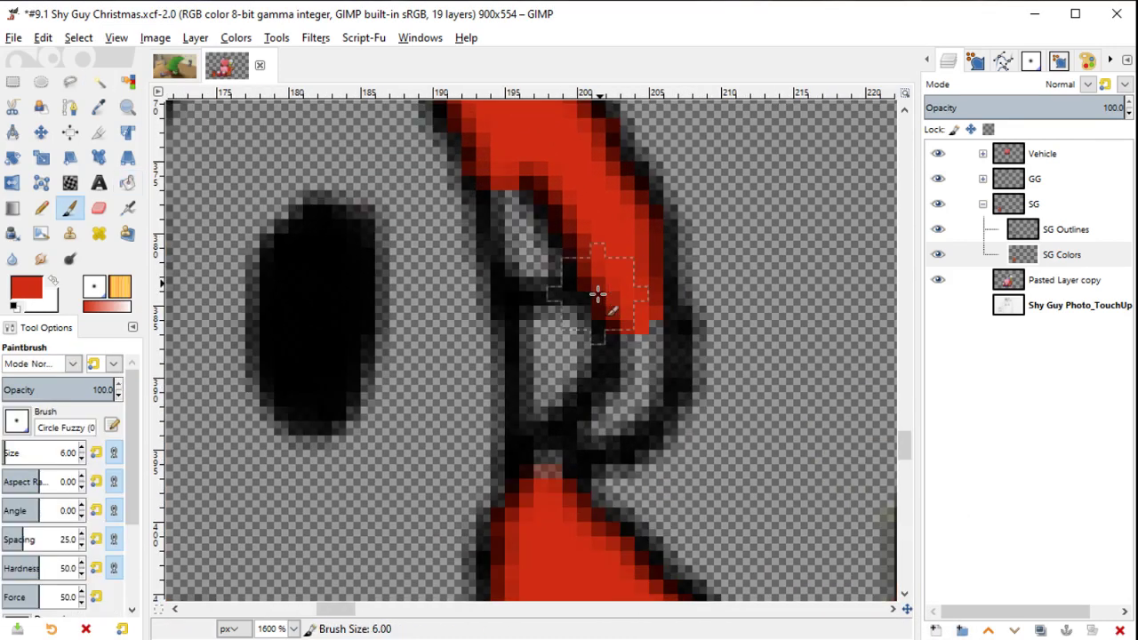
key("n")
mouse_move(637, 323)
left_mouse_down()
mouse_move(635, 381)
mouse_move(605, 432)
left_mouse_up()
mouse_move(588, 283)
left_mouse_down()
mouse_move(508, 246)
mouse_move(508, 204)
mouse_move(546, 234)
mouse_move(520, 206)
mouse_move(544, 266)
left_mouse_up()
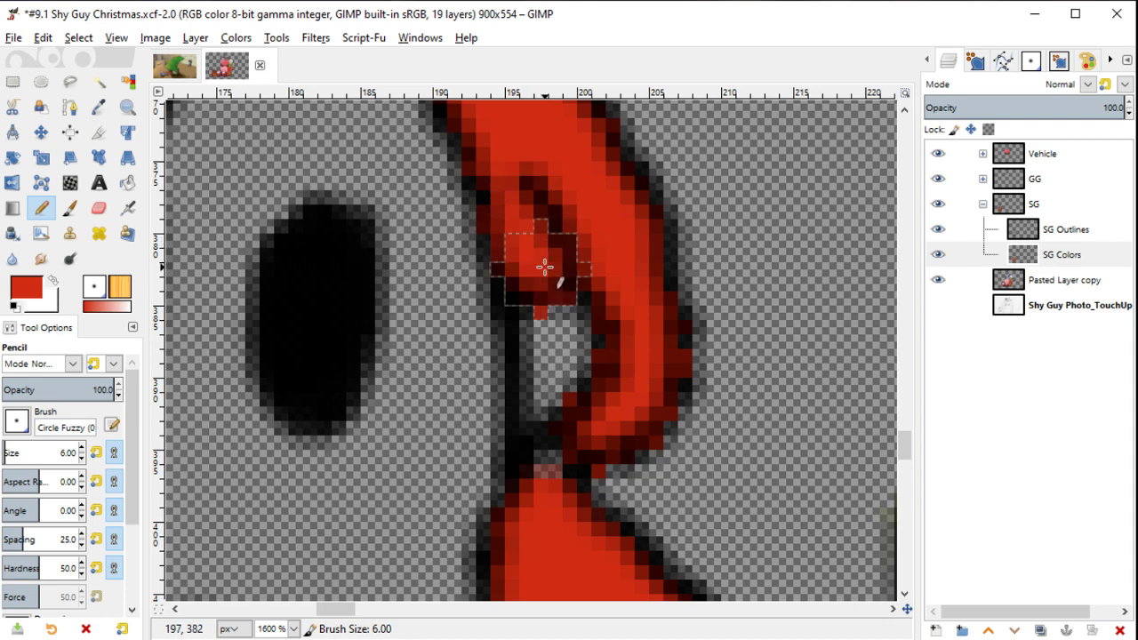
key("ctrl+z")
key("ctrl+z")
key("ctrl+z")
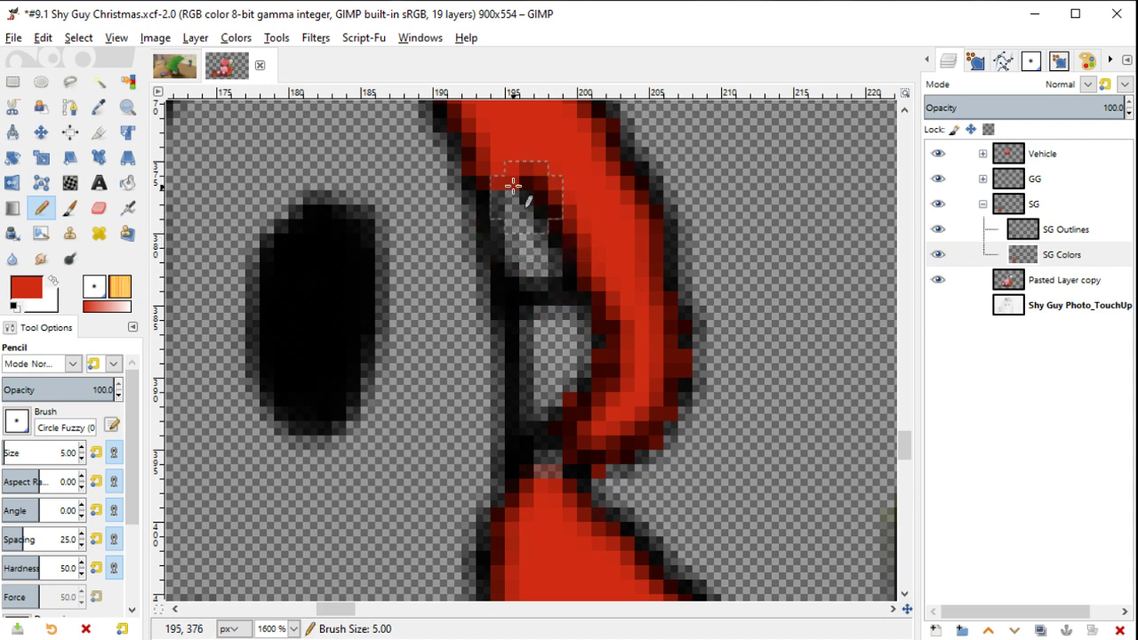
left_click_drag(514, 185, 538, 242)
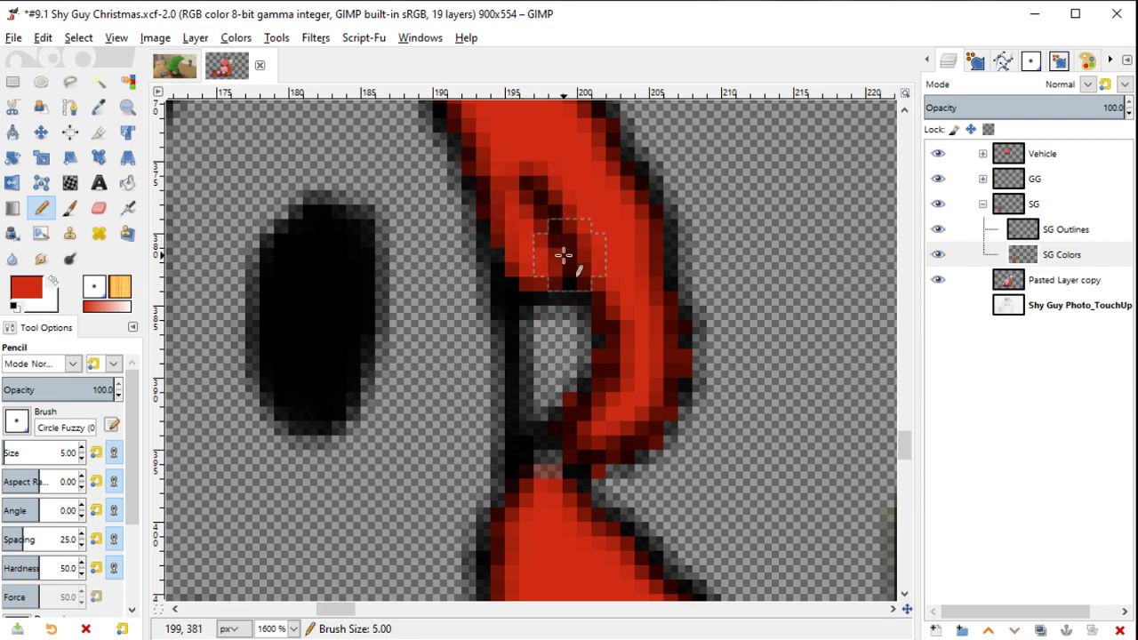
Step: Pencil red along the top of the hood, then scroll down to the feet
scroll(563, 256, "up", 5)
scroll(507, 304, "left", 3)
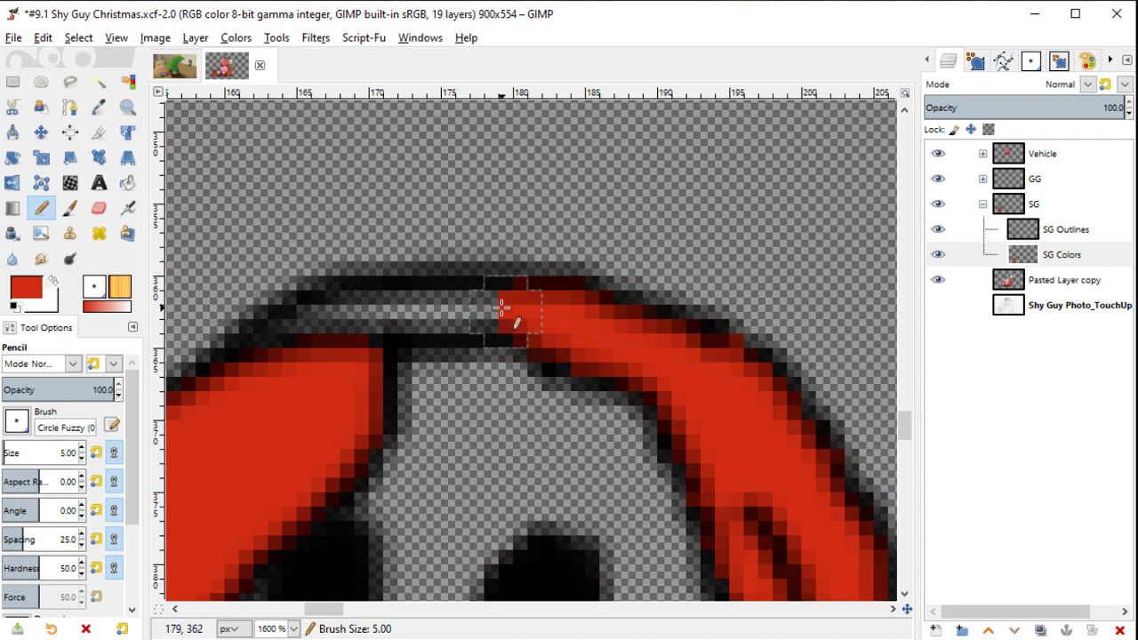
left_click_drag(501, 308, 291, 347)
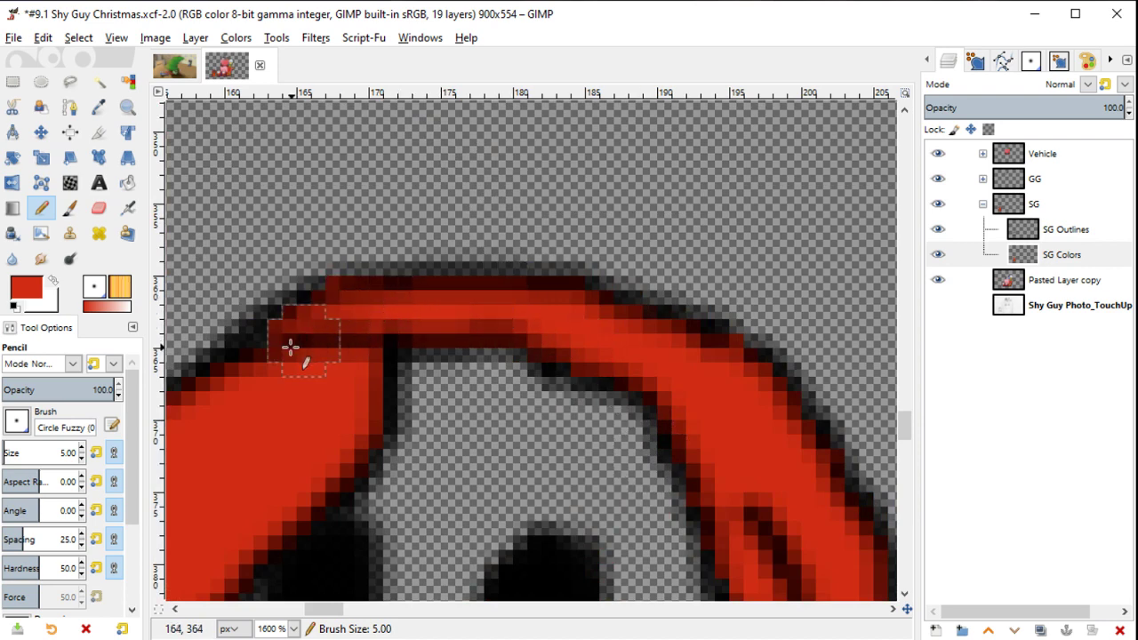
scroll(303, 368, "down", 1, "ctrl")
scroll(303, 367, "down", 2, "ctrl")
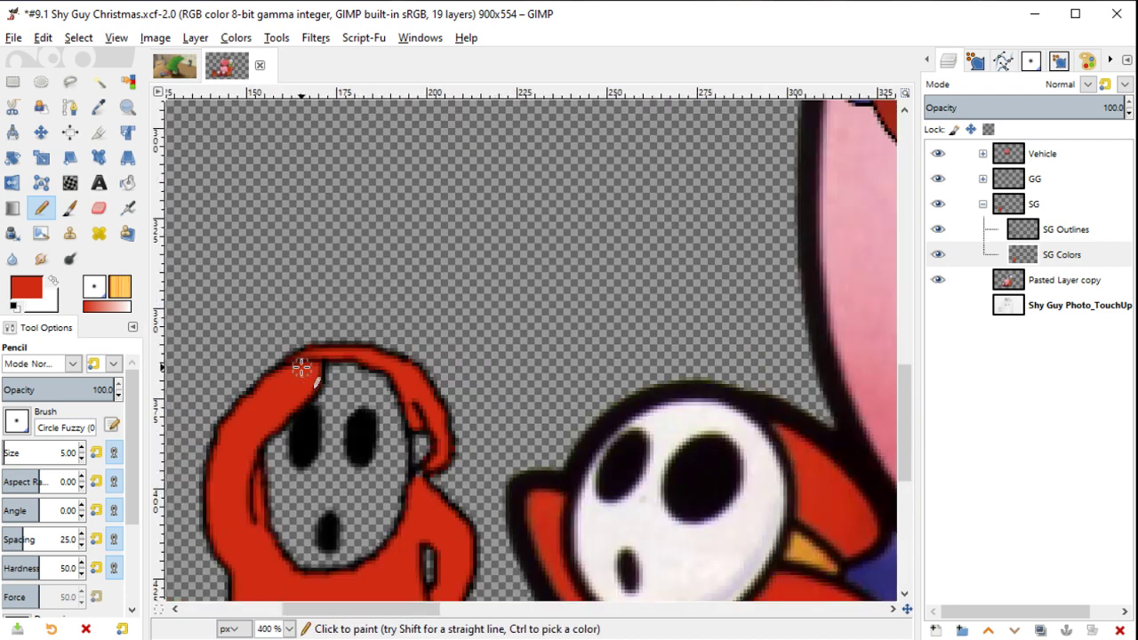
scroll(346, 184, "down", 1, "ctrl")
left_click_drag(454, 298, 434, 255)
key("o")
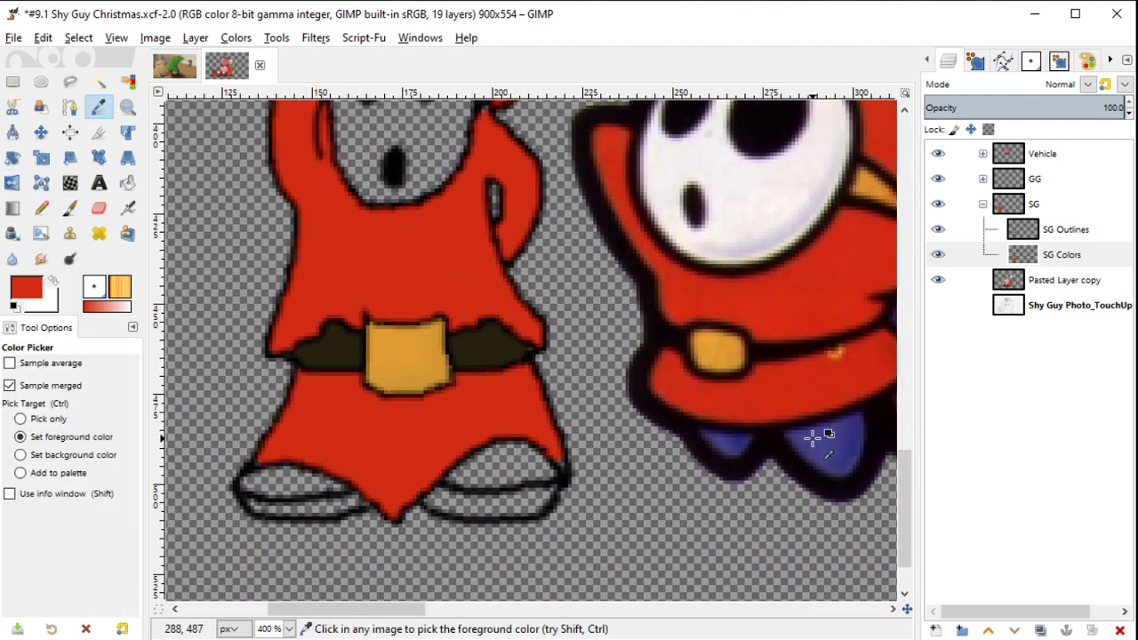
Step: Select both shoes by colour, grow the selection 2 px, and fill them blue
key("u")
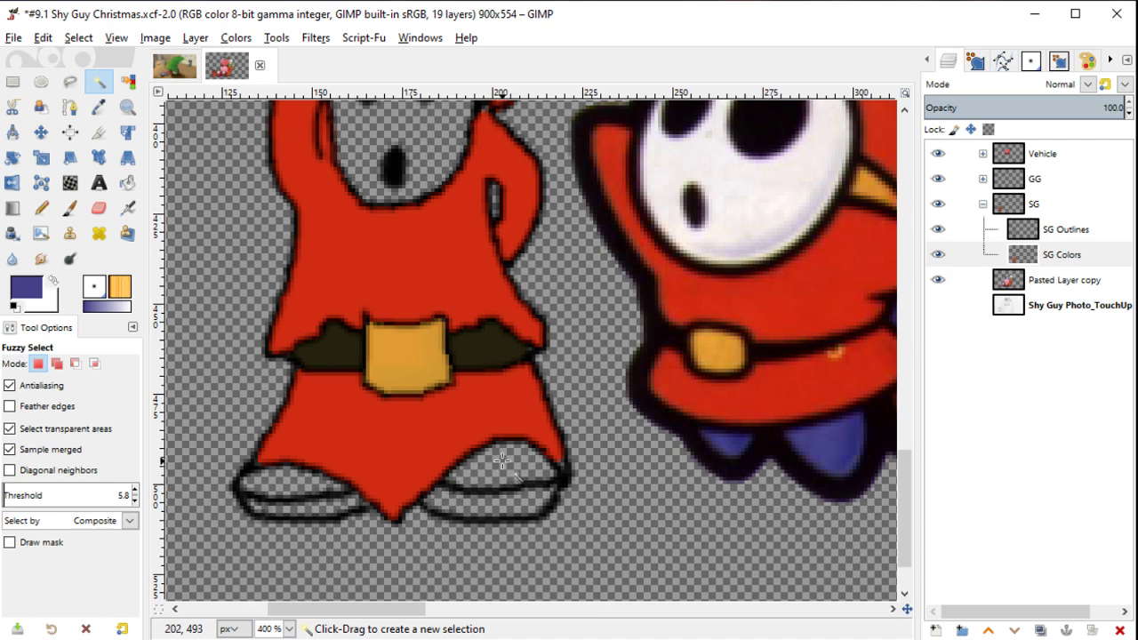
left_click(502, 461)
left_click(289, 483, "shift")
right_click(427, 212)
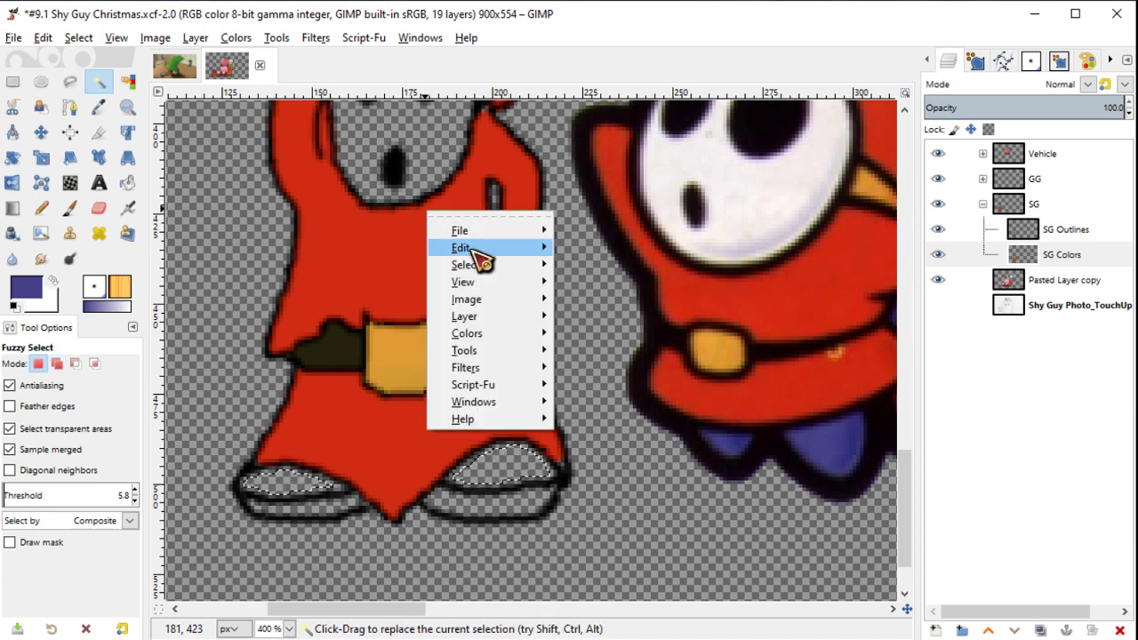
mouse_move(465, 265)
left_click(665, 468)
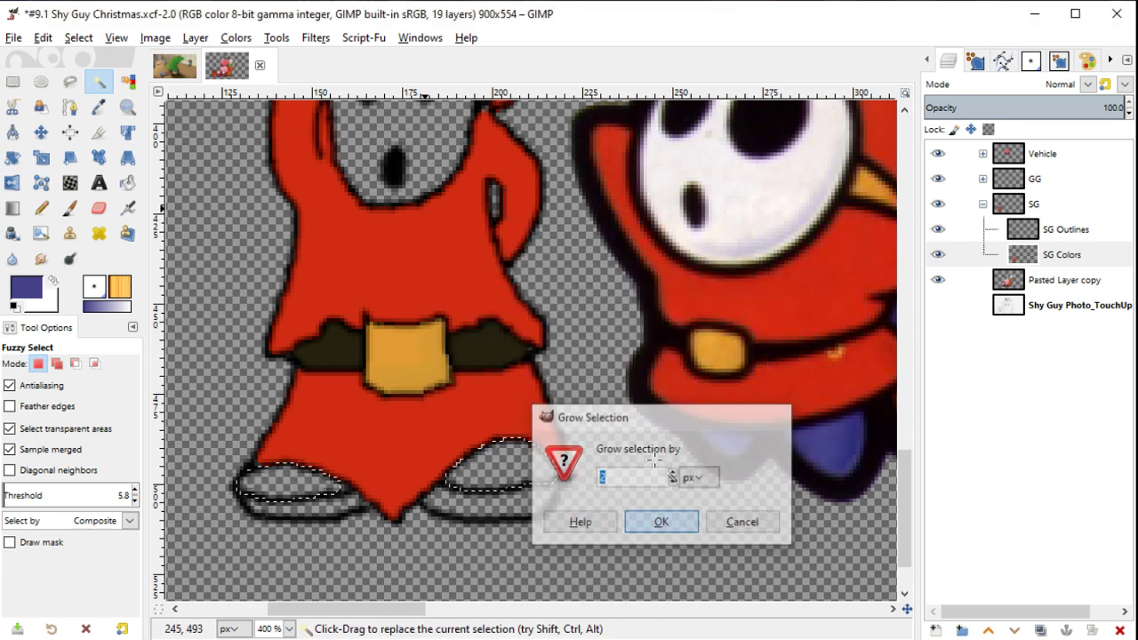
key("Return")
key("shift+b")
left_click(515, 464)
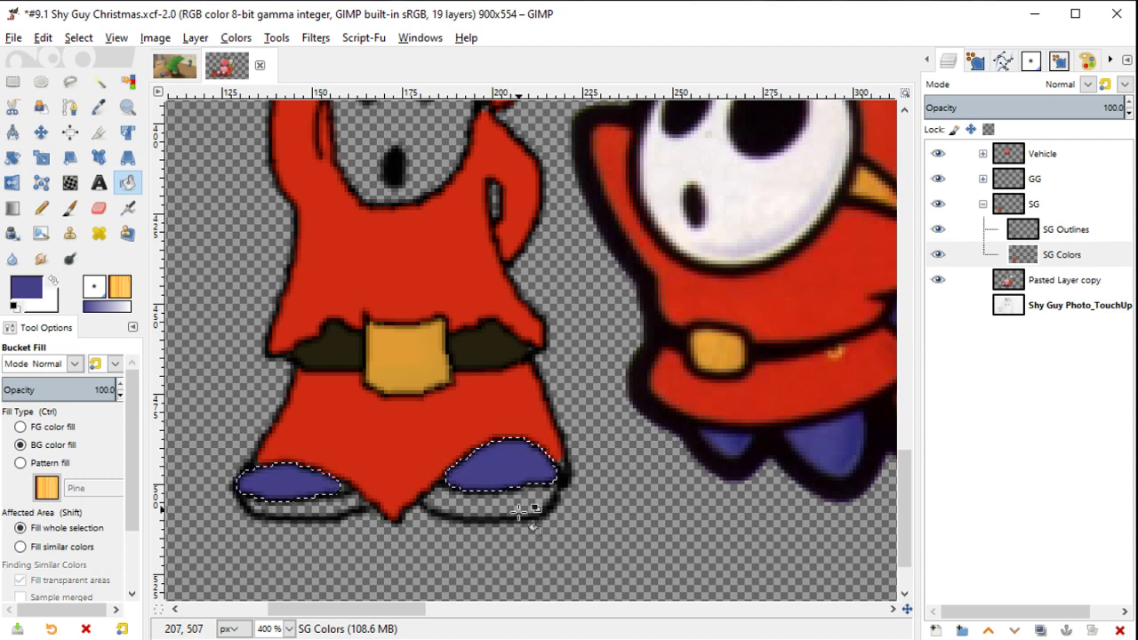
Step: Fuzzy-select both shoe soles and grow that selection 2 px
scroll(554, 470, "down", 2)
scroll(554, 470, "left", 2)
key("u")
left_click(604, 413)
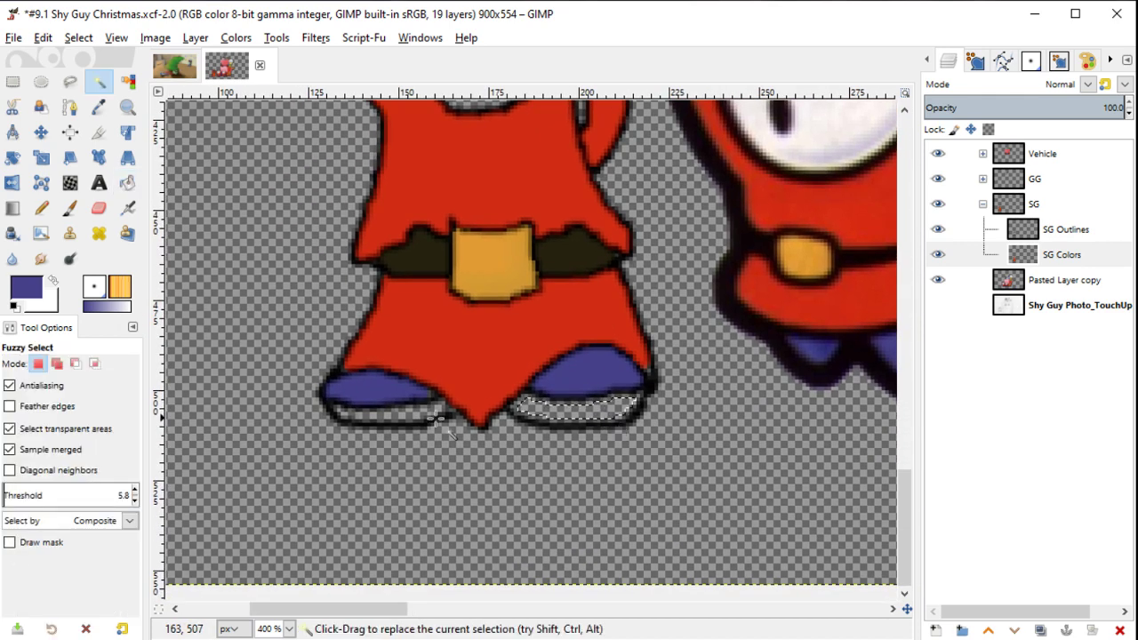
left_click(402, 412, "shift")
right_click(572, 276)
mouse_move(618, 328)
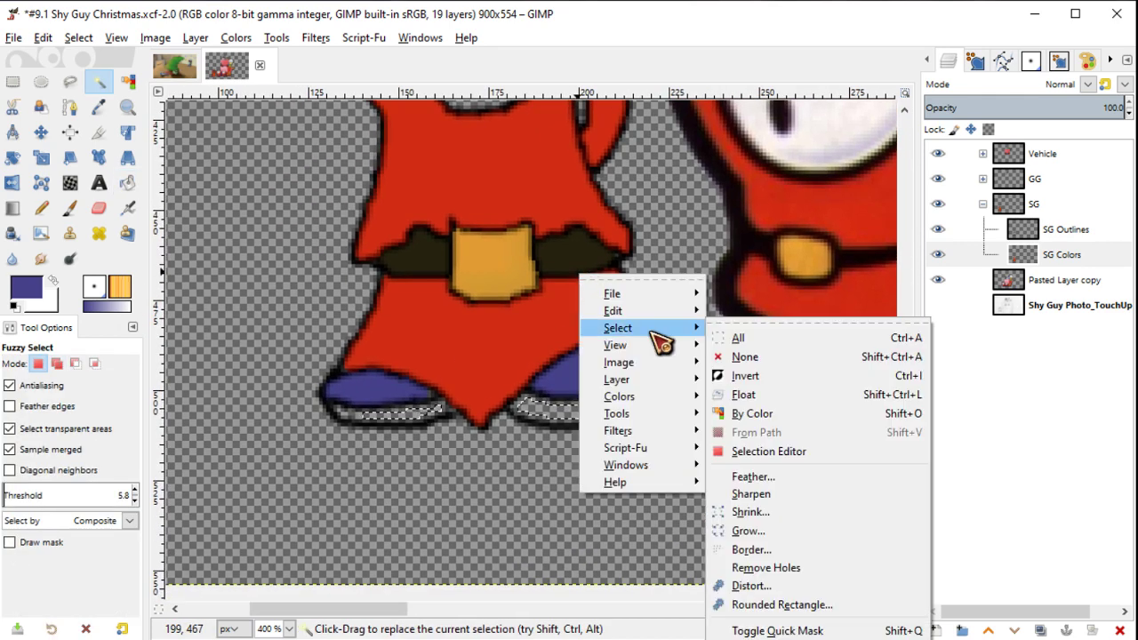
left_click(752, 531)
key("Return")
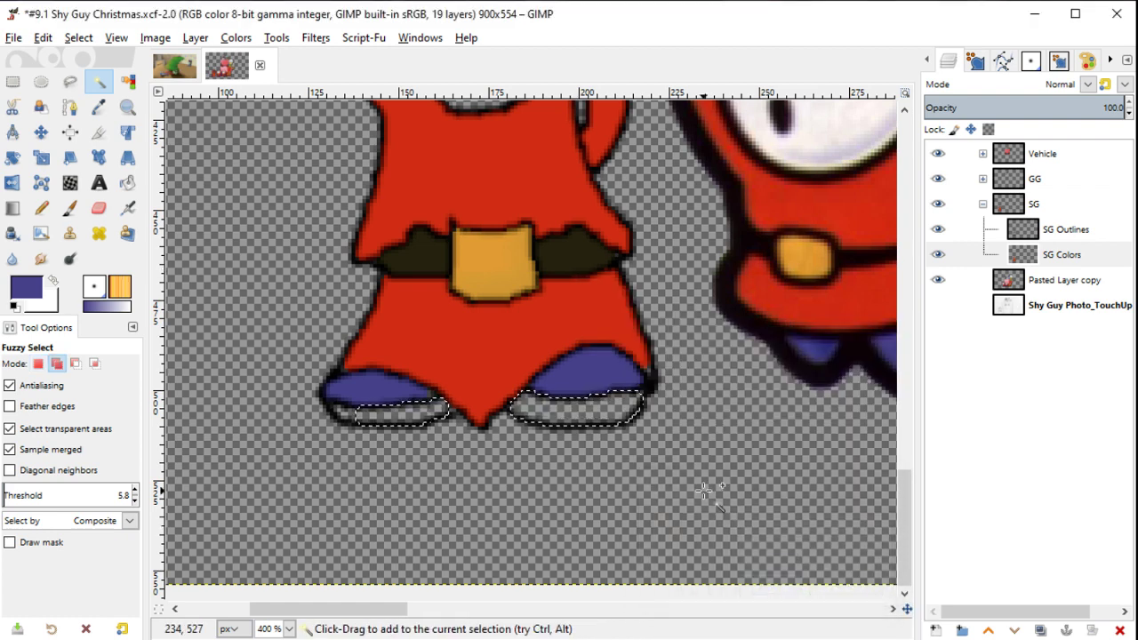
scroll(703, 491, "up", 3, "ctrl")
scroll(442, 363, "up", 3)
scroll(442, 363, "left", 2)
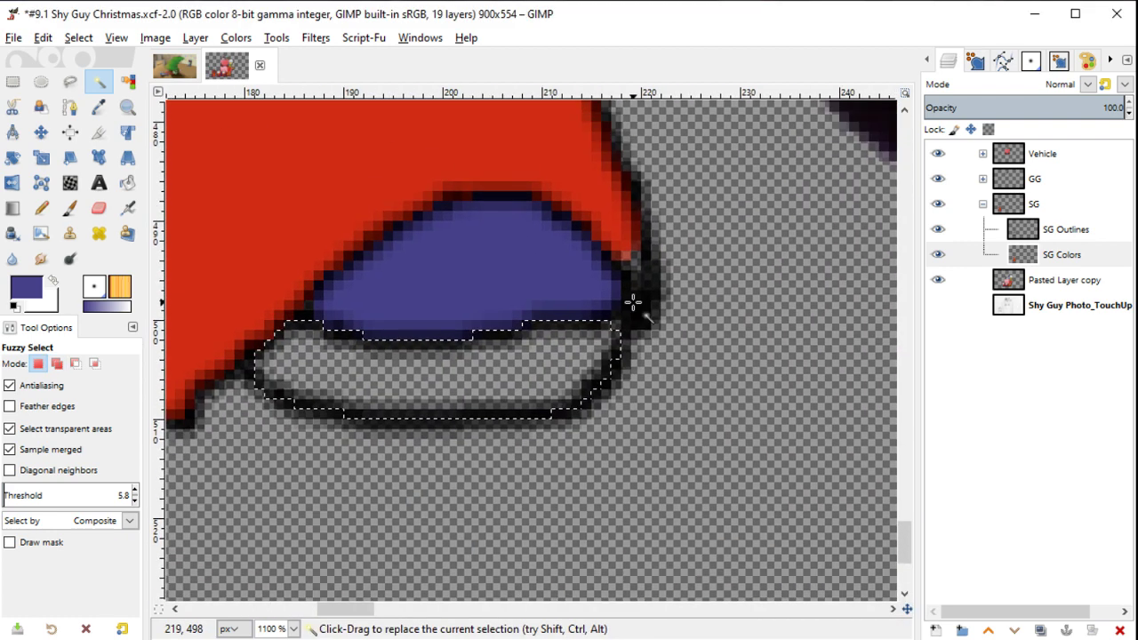
Step: Add the gap under the shoe and the left sole's front to the selection with Free Select
key("f")
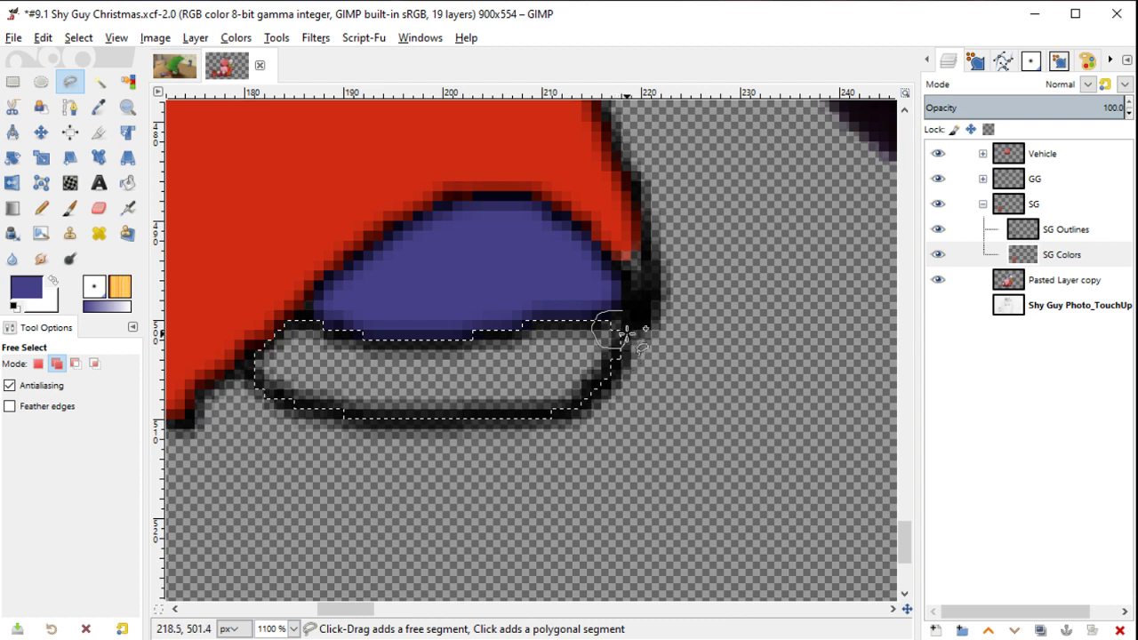
left_click(623, 329)
key("Return")
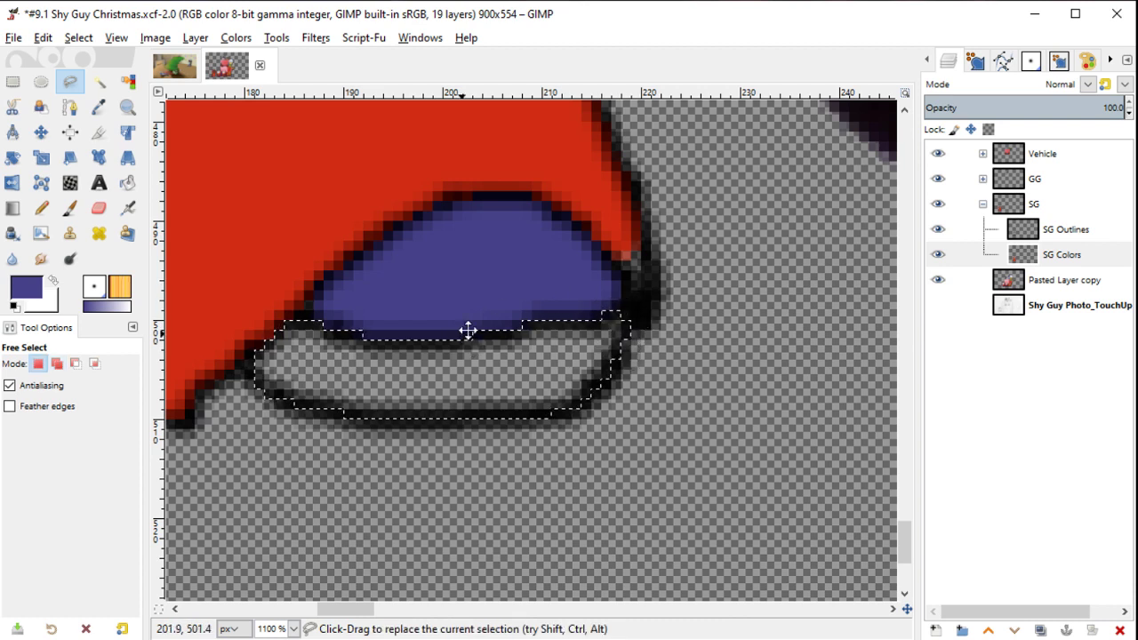
scroll(466, 330, "left", 5)
scroll(574, 306, "up", 1)
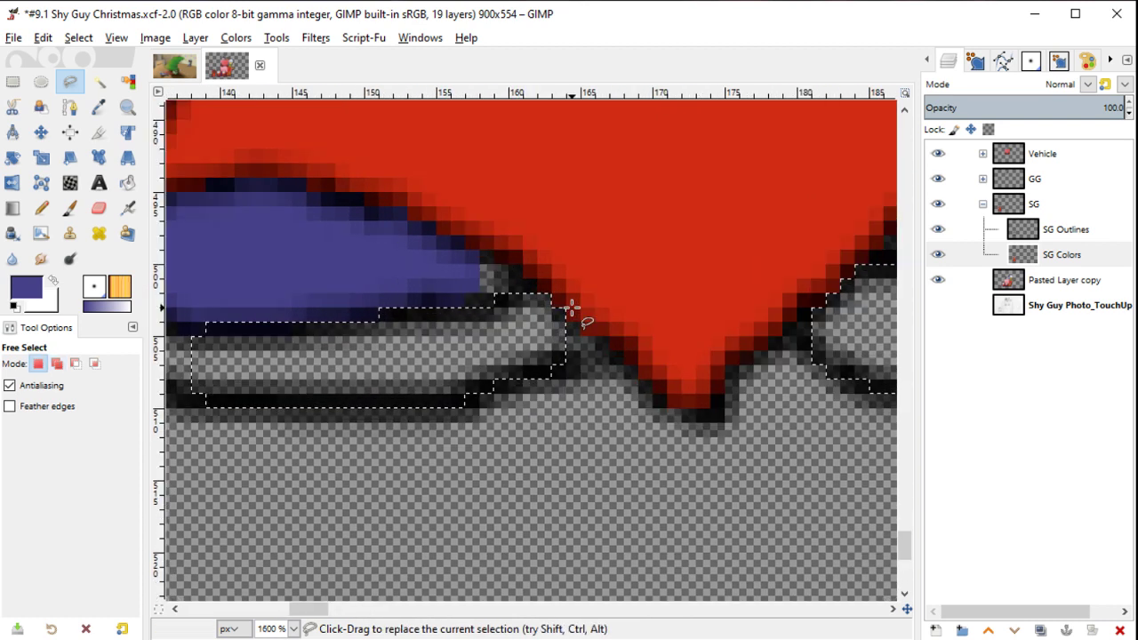
left_click(570, 318, "shift")
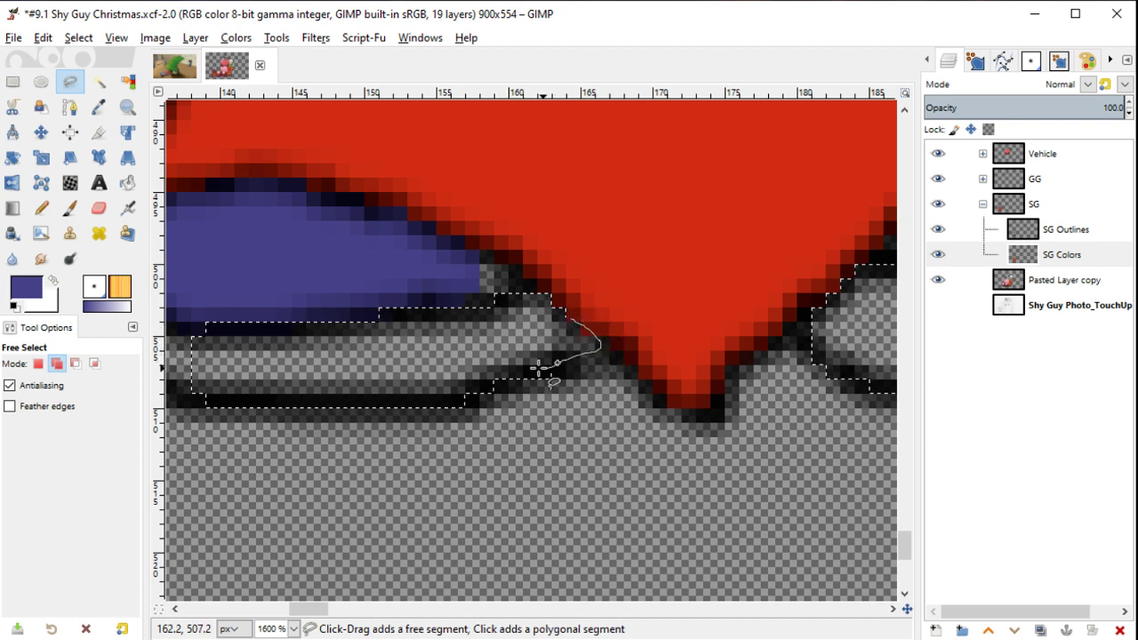
left_click_drag(539, 367, 525, 344)
scroll(773, 336, "left", 5)
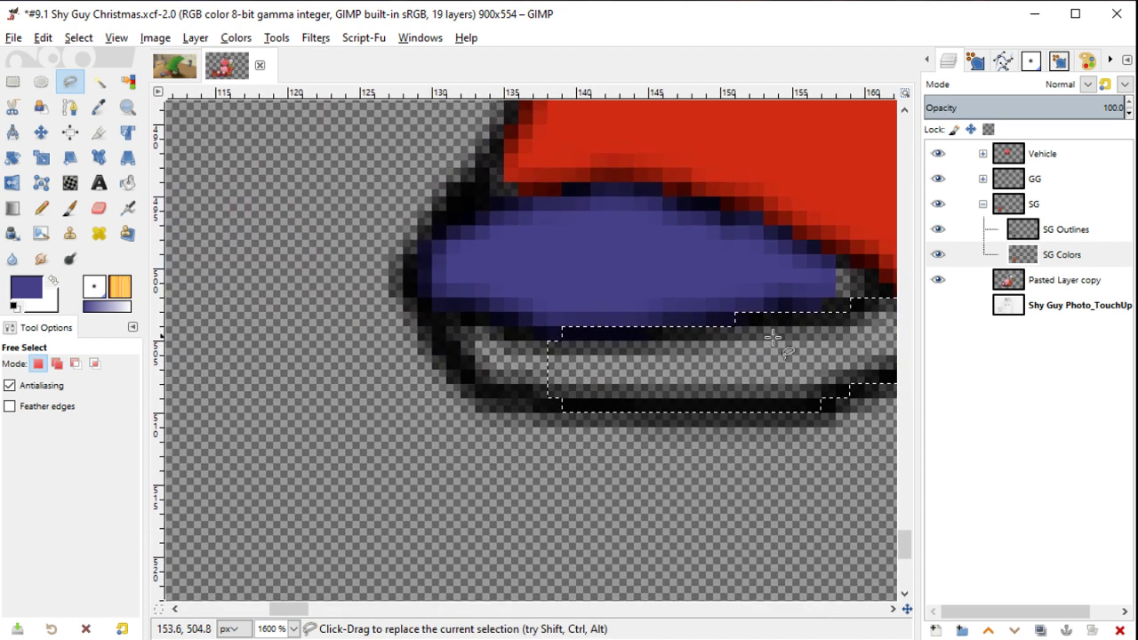
left_click(553, 339, "shift")
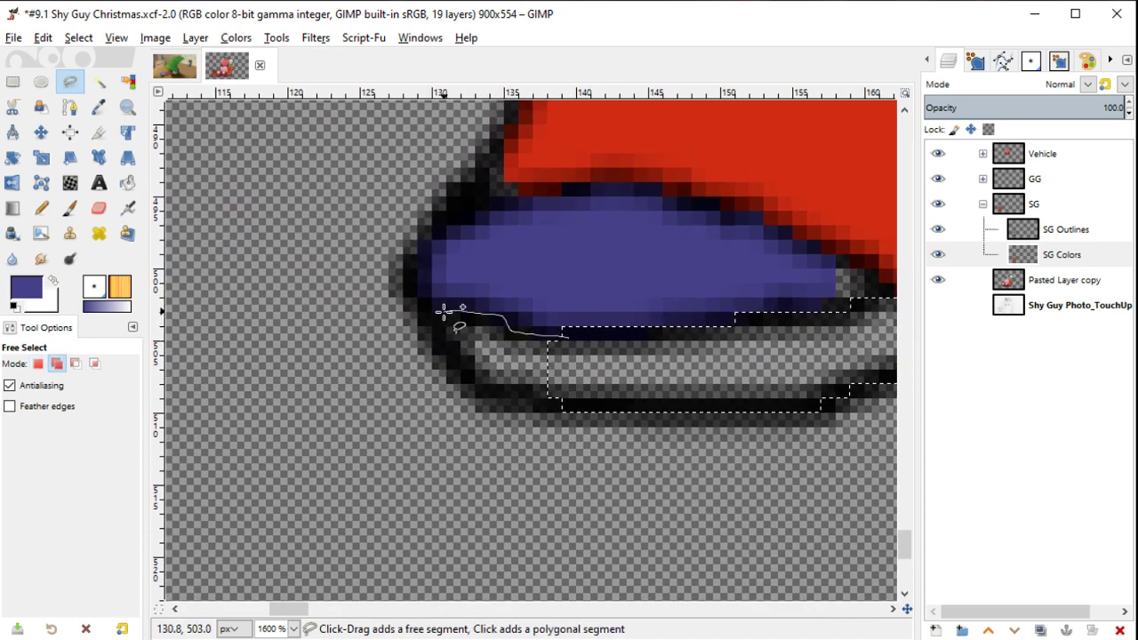
left_click_drag(595, 400, 635, 373)
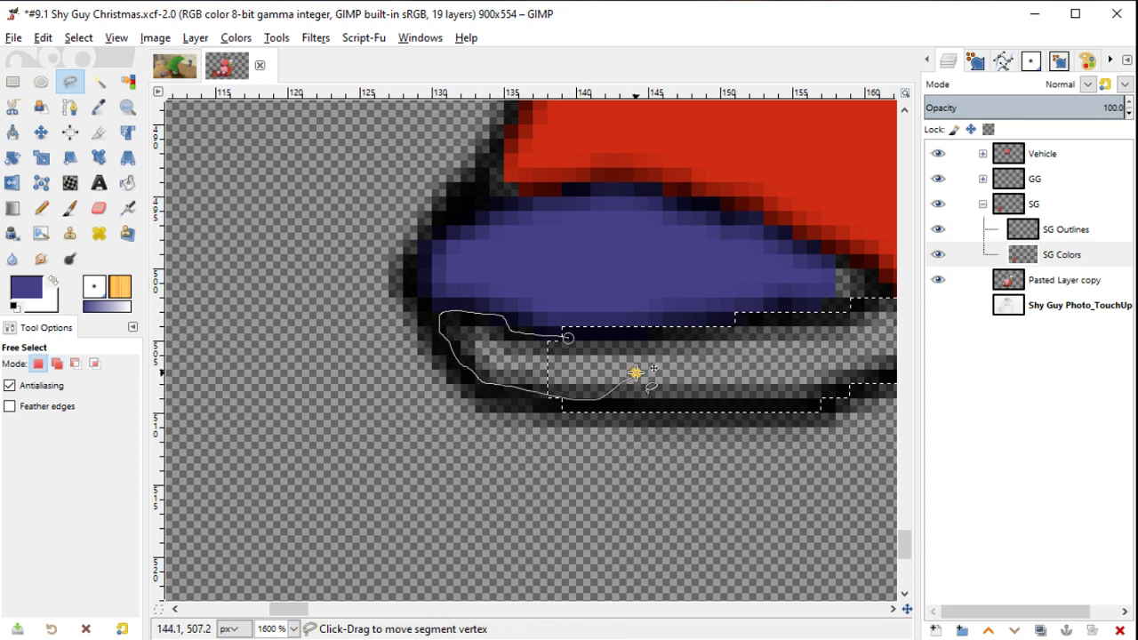
key("Return")
scroll(635, 373, "right", 2)
Step: Fill the selected soles with olive foreground colour 7d7b3c
left_click(39, 292)
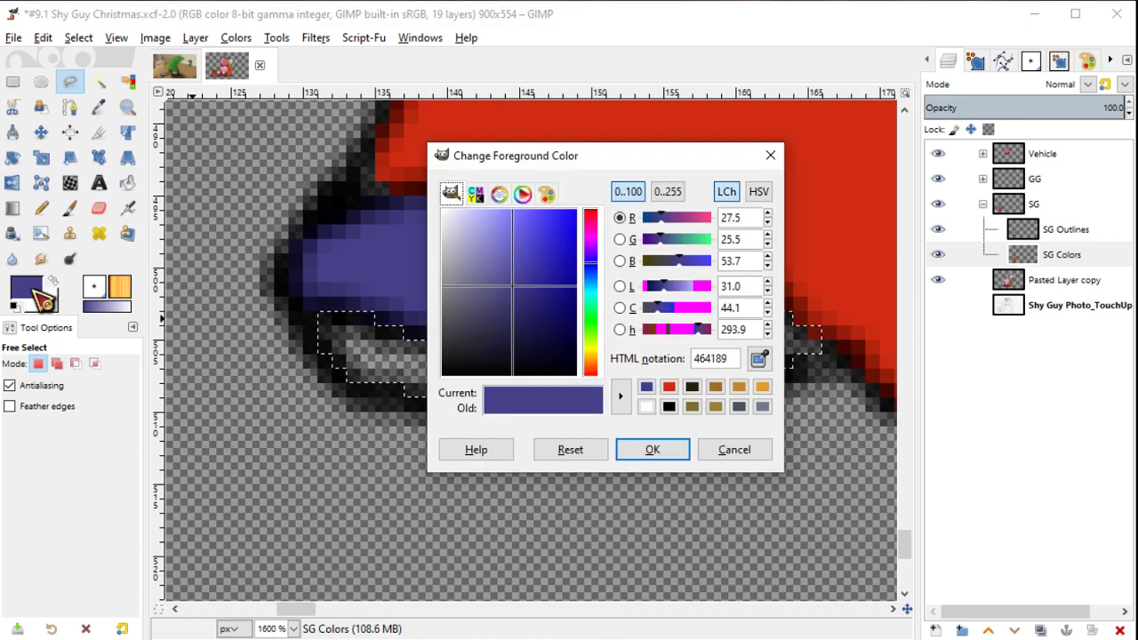
left_click_drag(595, 346, 583, 336)
left_click_drag(498, 294, 514, 296)
left_click(652, 449)
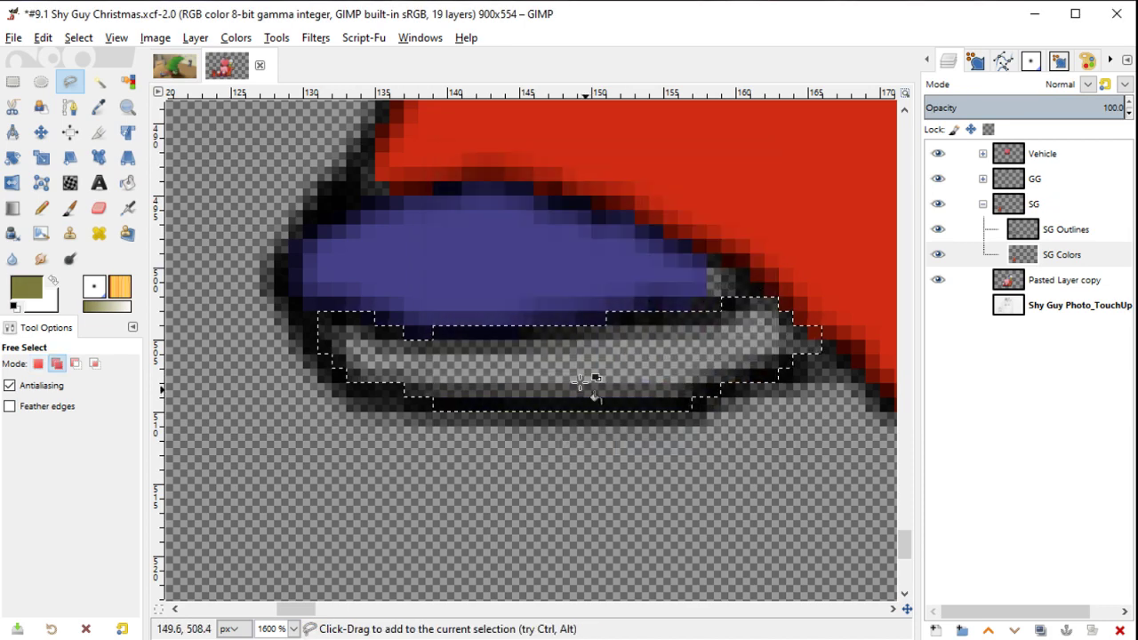
key("shift+b")
left_click(579, 373)
scroll(722, 418, "down", 3)
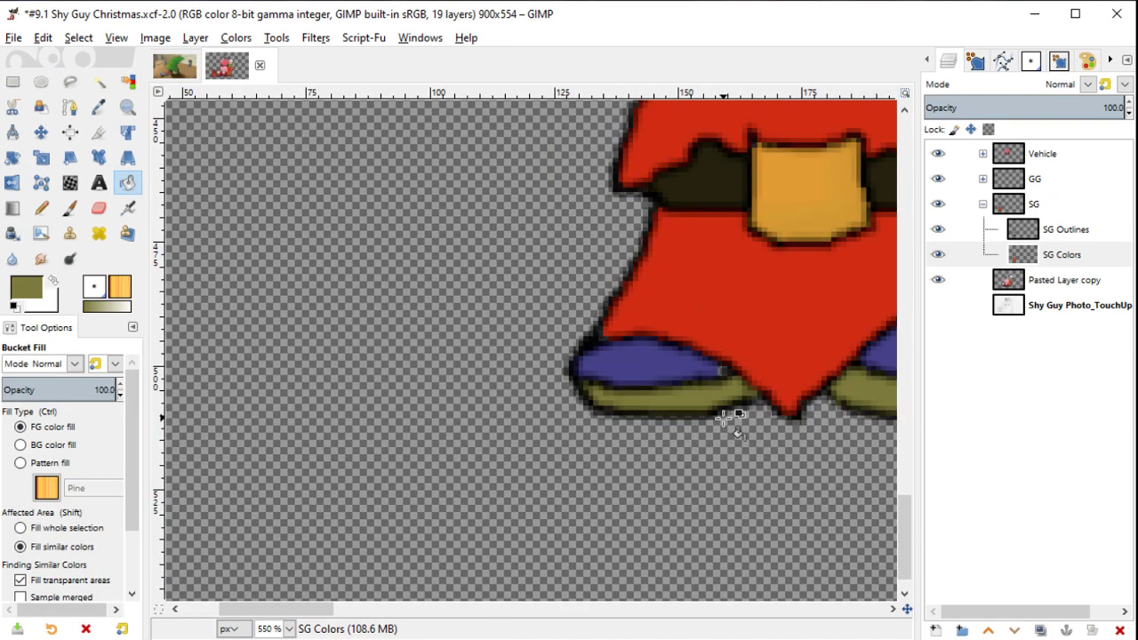
scroll(387, 437, "right", 2)
scroll(394, 406, "up", 1)
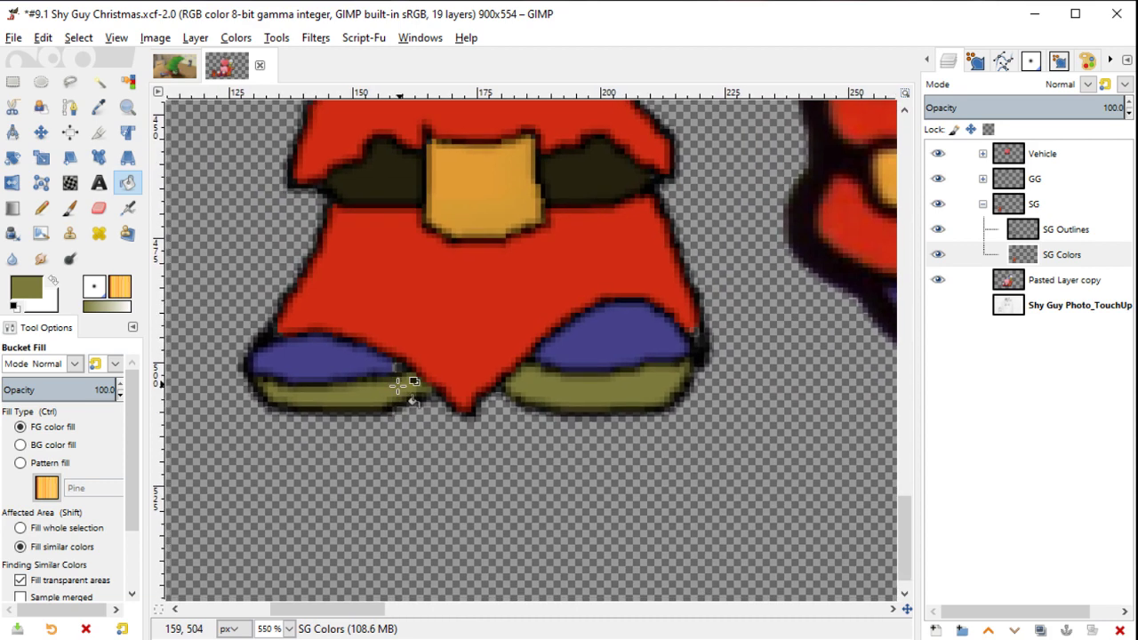
scroll(396, 396, "up", 2)
scroll(397, 384, "up", 1)
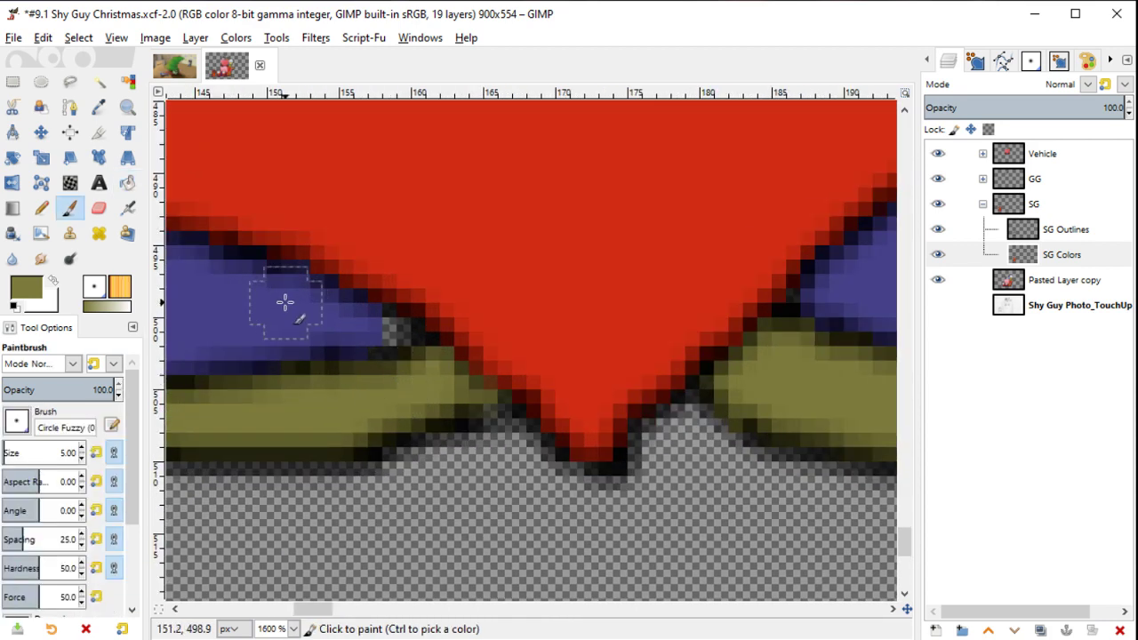
Step: Touch up dark edge pixels with a size-3 Pencil in the shoe blue and robe red
left_click(284, 302, "ctrl")
key("n")
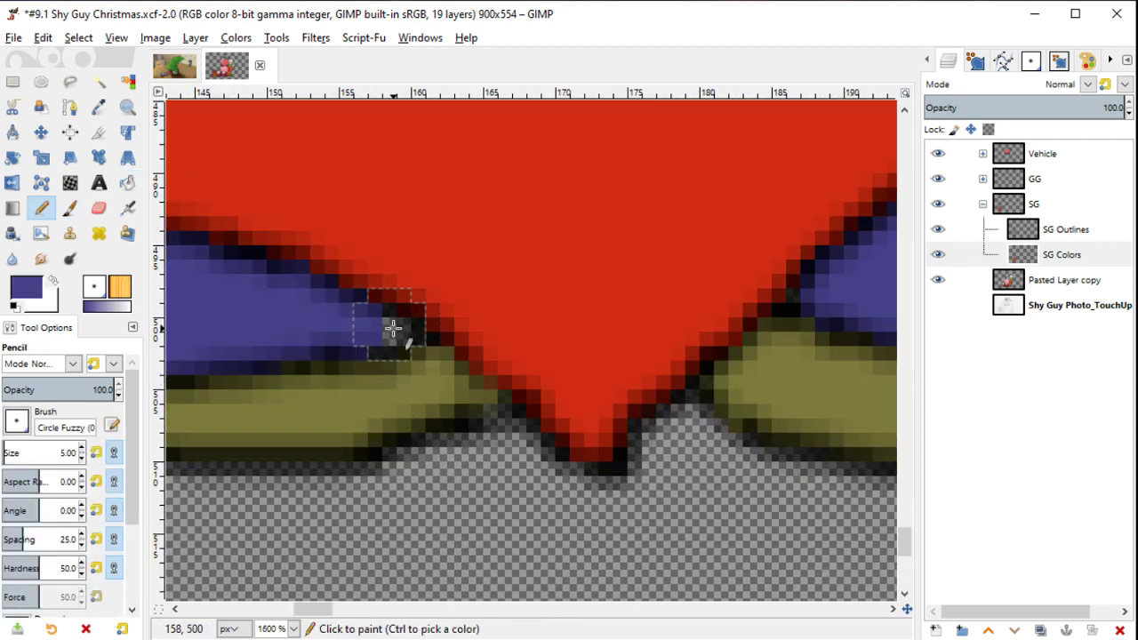
key("bracketleft")
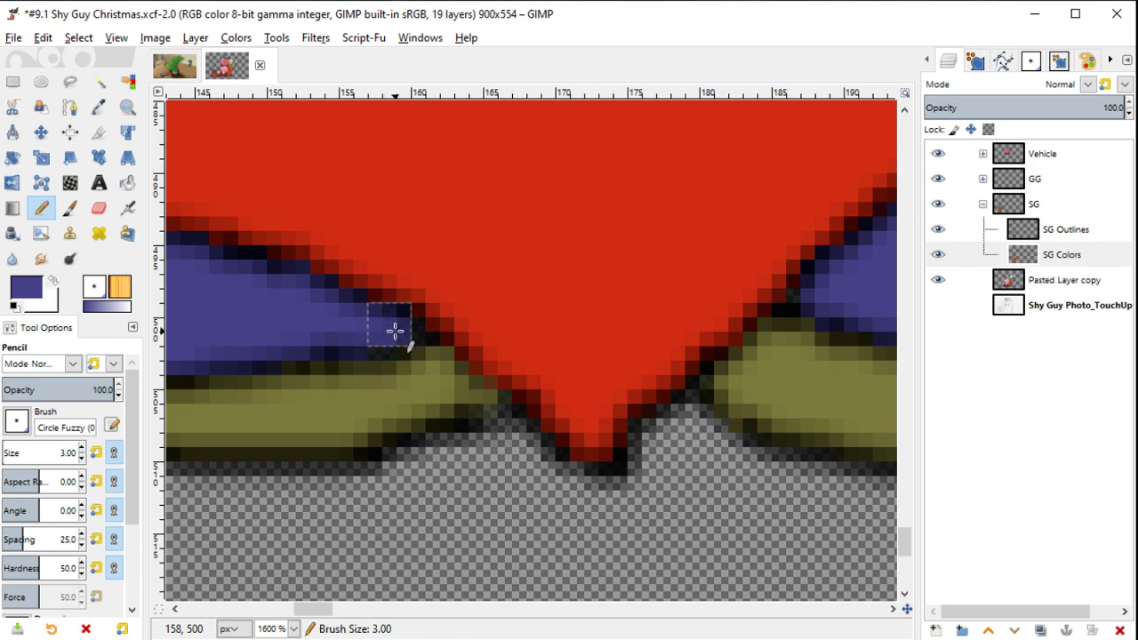
scroll(745, 326, "right", 1)
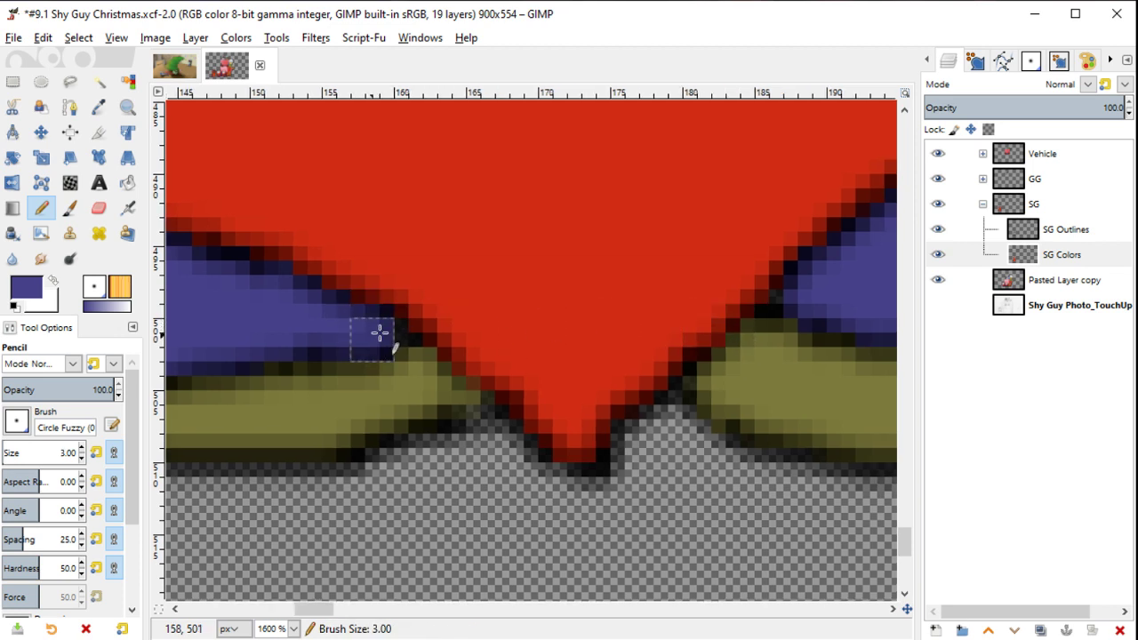
scroll(751, 347, "right", 5)
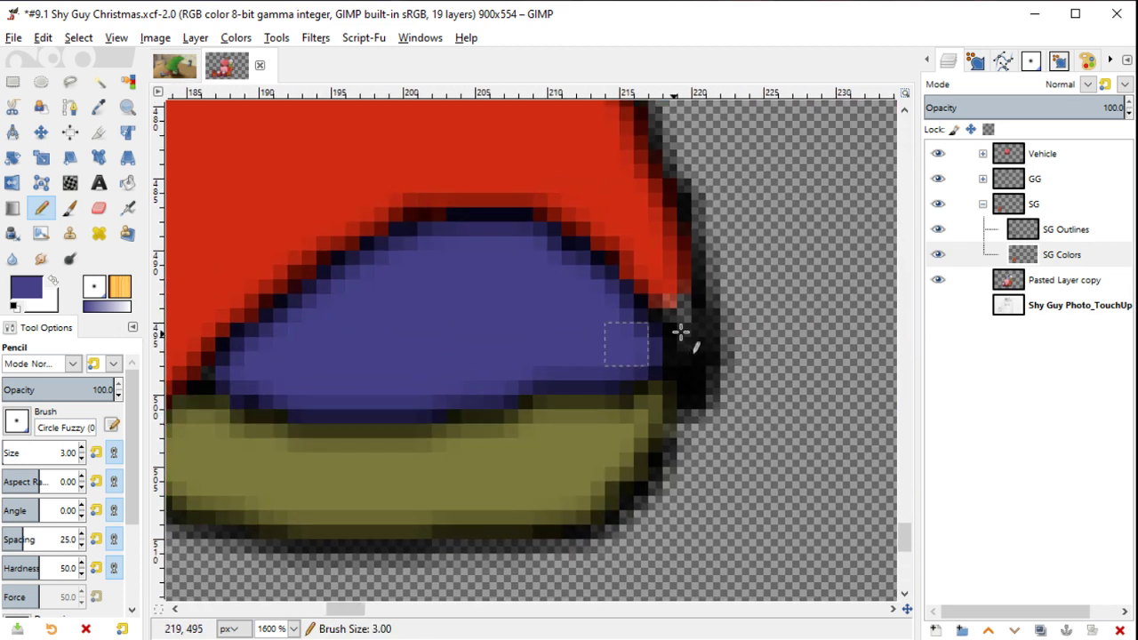
left_click(614, 189, "ctrl")
left_click_drag(683, 267, 682, 306)
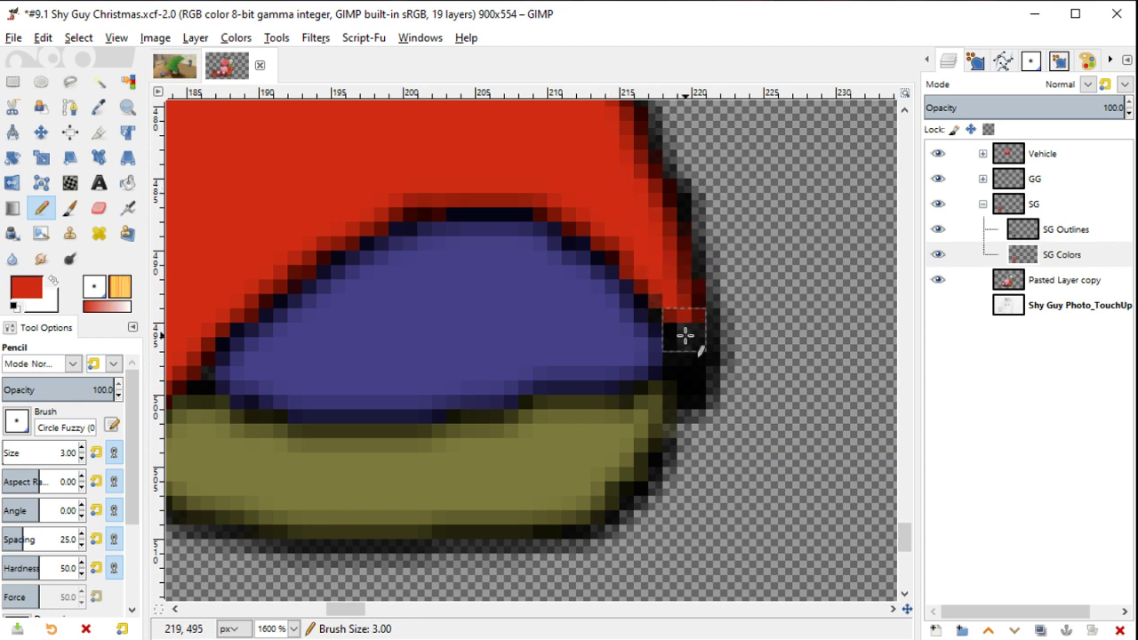
scroll(807, 356, "down", 1, "ctrl")
scroll(807, 355, "down", 1, "ctrl")
scroll(807, 355, "down", 1, "ctrl")
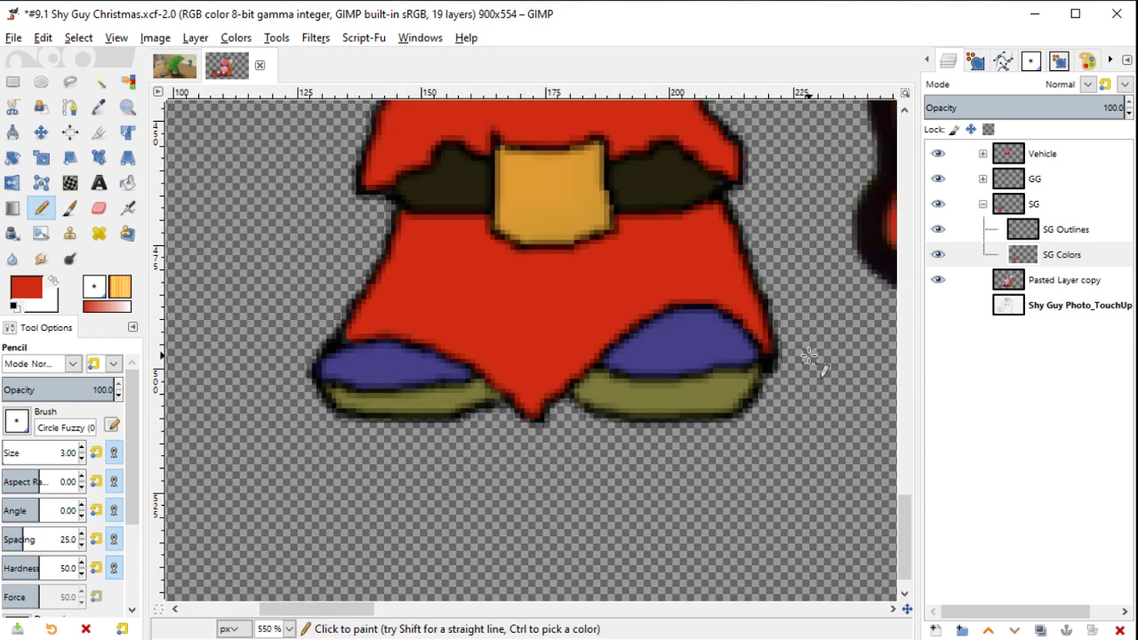
scroll(808, 355, "down", 1, "ctrl")
scroll(731, 225, "up", 5)
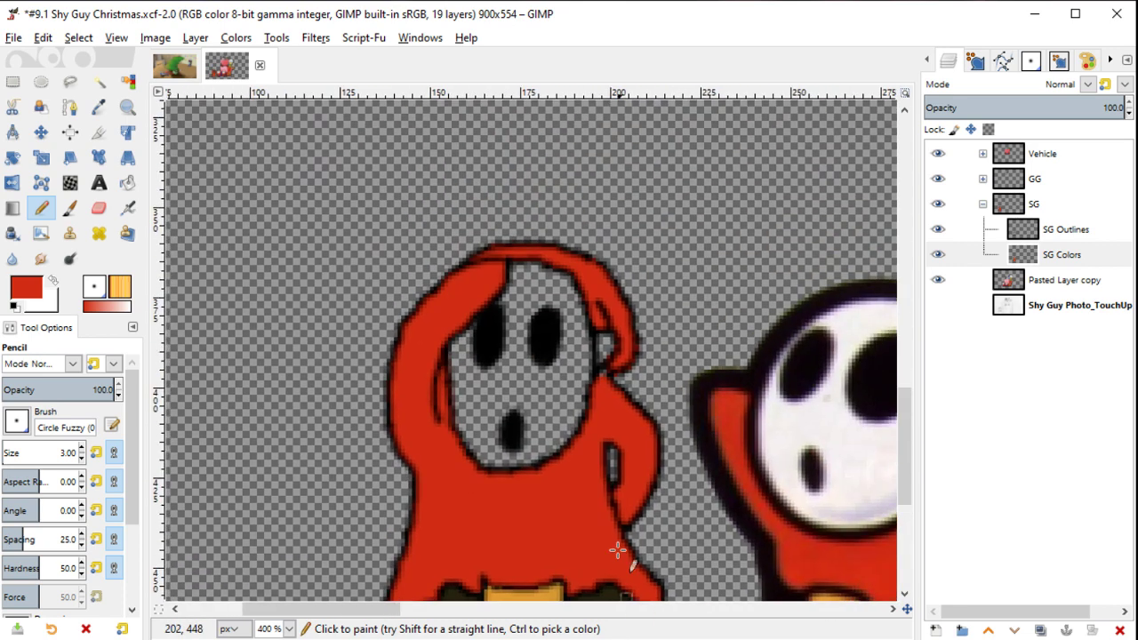
scroll(617, 552, "right", 3)
Step: Select the hood knob region and grow the selection 2 px from the Select menu
key("u")
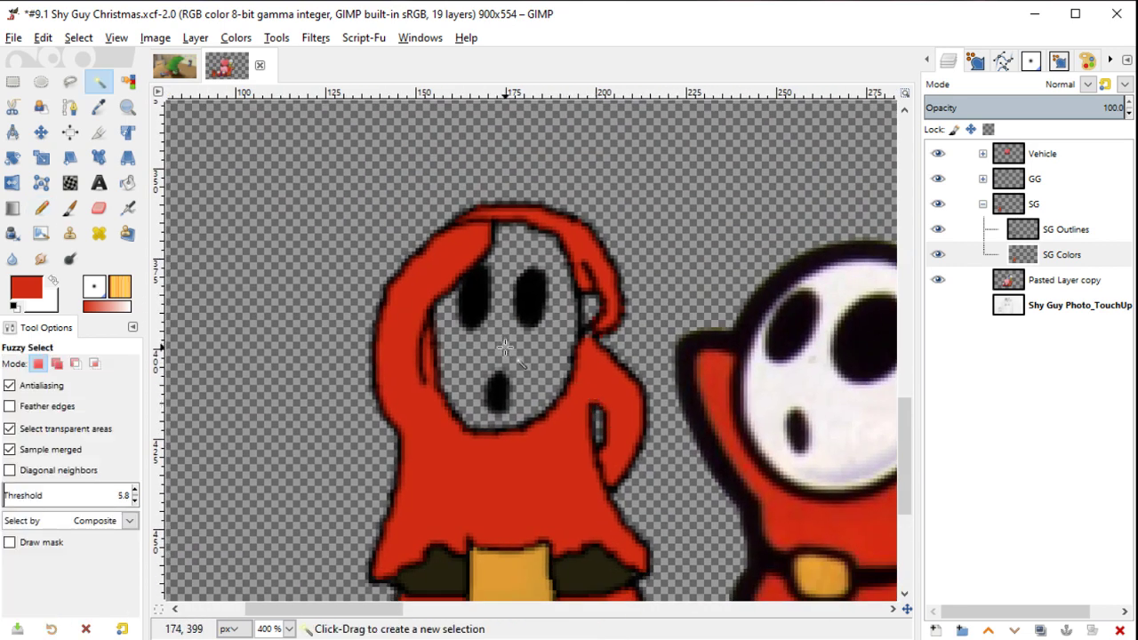
left_click(505, 347)
key("ctrl+shift+a")
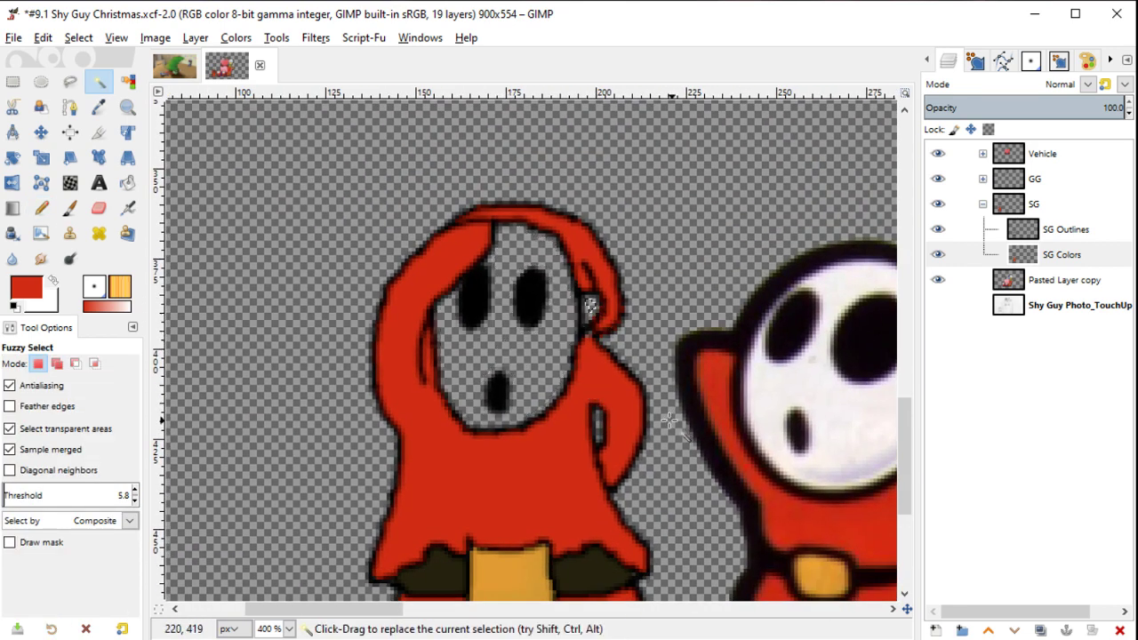
left_click(85, 37)
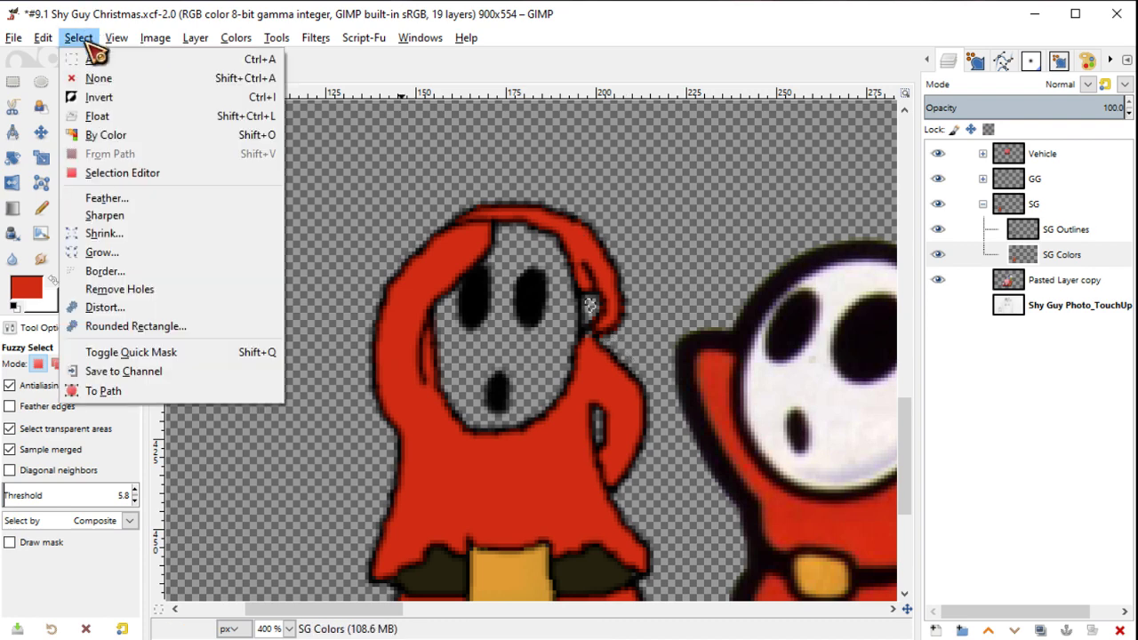
left_click(155, 235)
key("Escape")
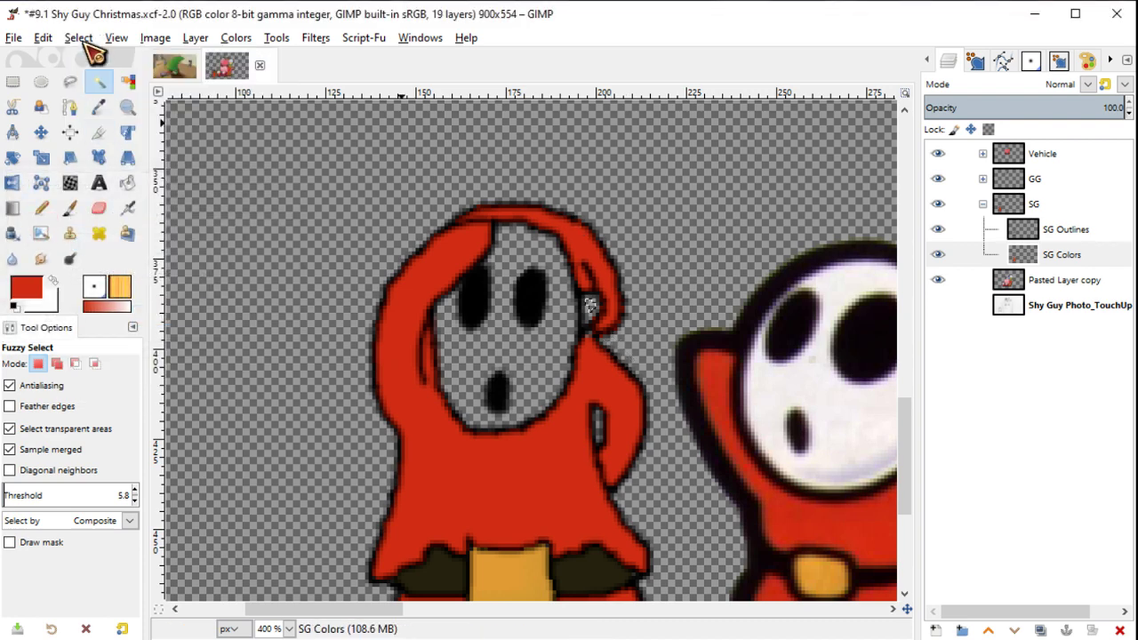
left_click(78, 38)
left_click(124, 271)
key("Escape")
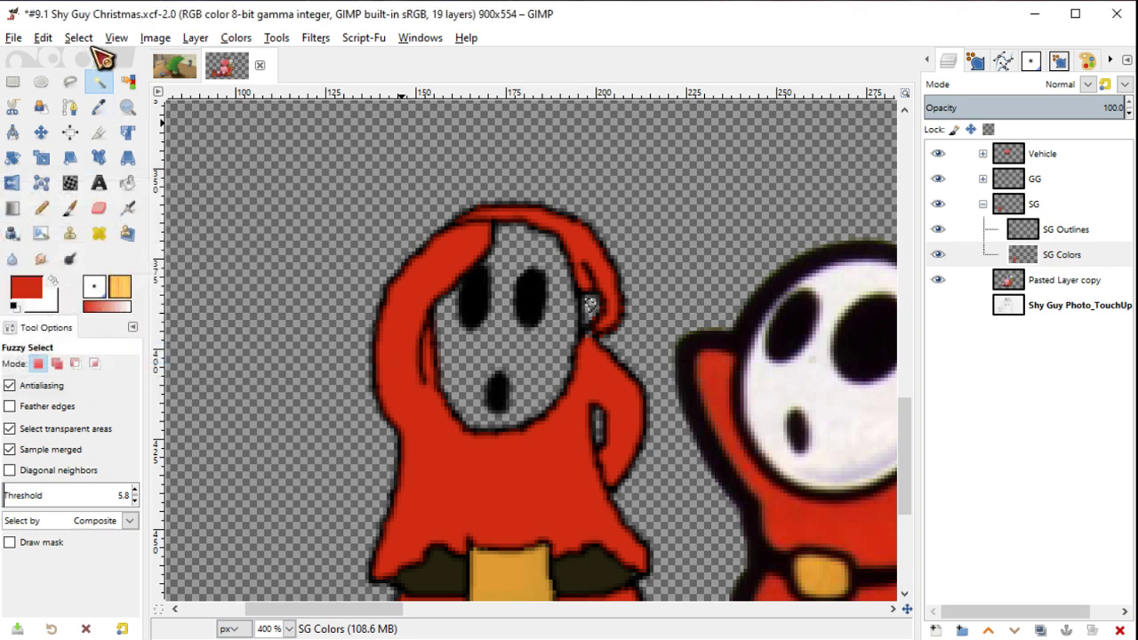
left_click(78, 38)
left_click(122, 254)
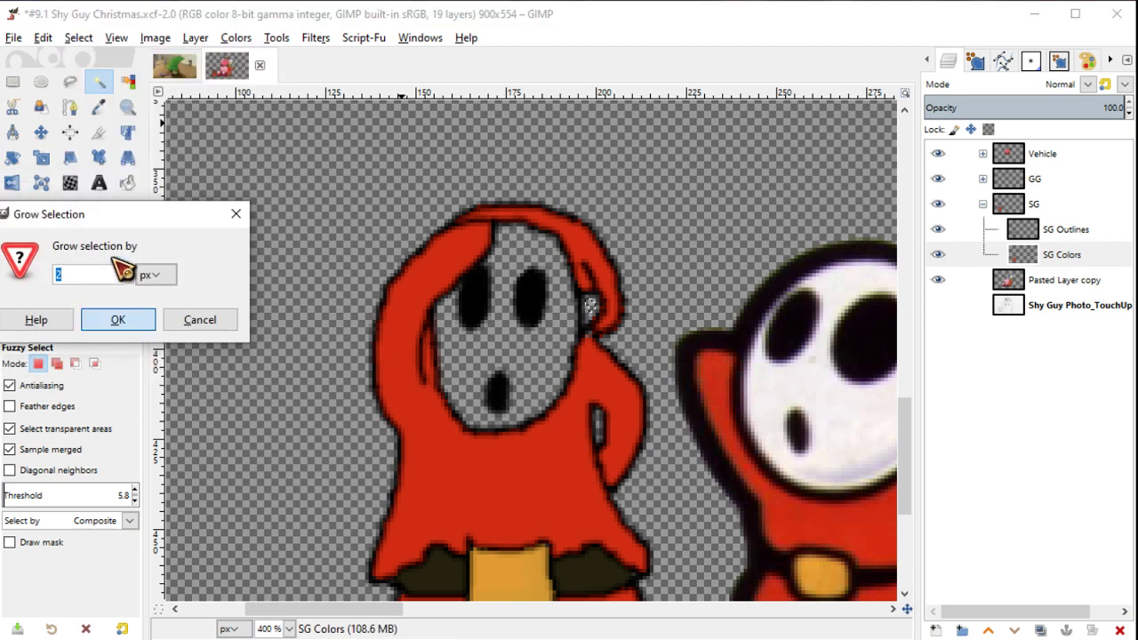
key("Escape")
scroll(498, 293, "down", 3)
Step: Pick the belt buckle's gold and fill the hood knob with it
key("o")
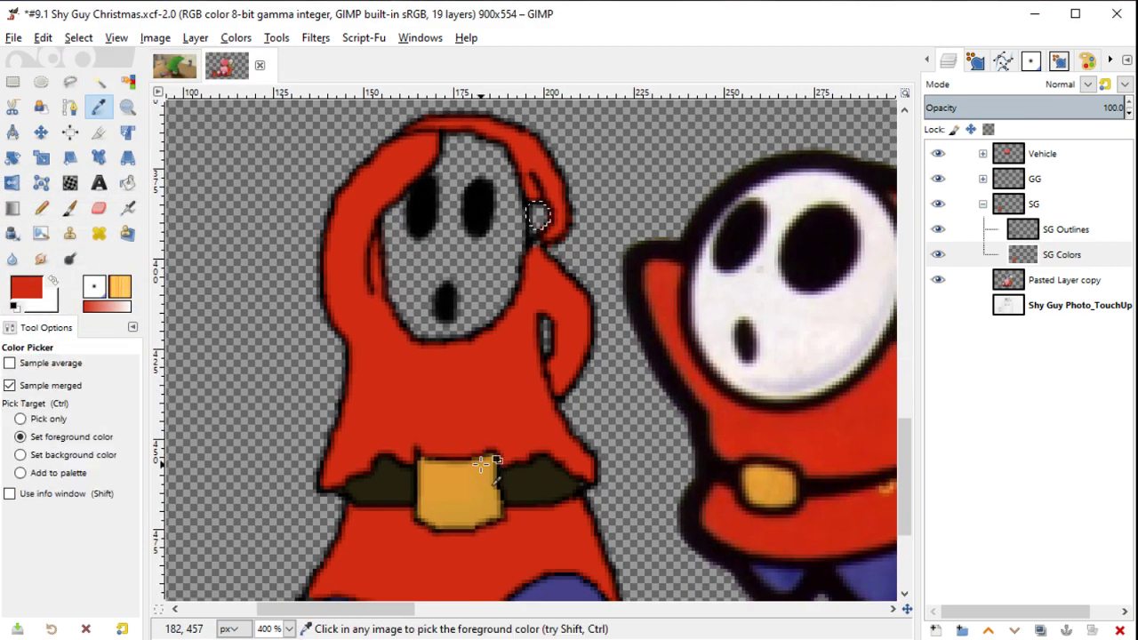
left_click(480, 464)
key("shift+b")
left_click(538, 214, "shift")
scroll(540, 213, "up", 1)
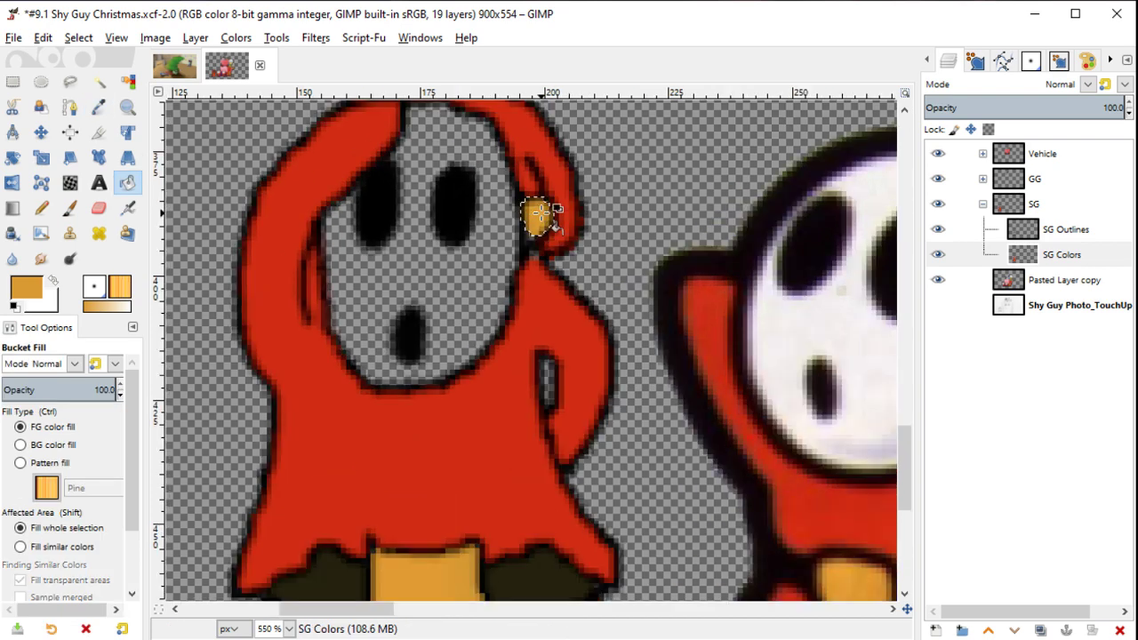
scroll(539, 214, "up", 3)
Step: Paint over dark pixels below the knob in gold, then pick the red body colour
key("p")
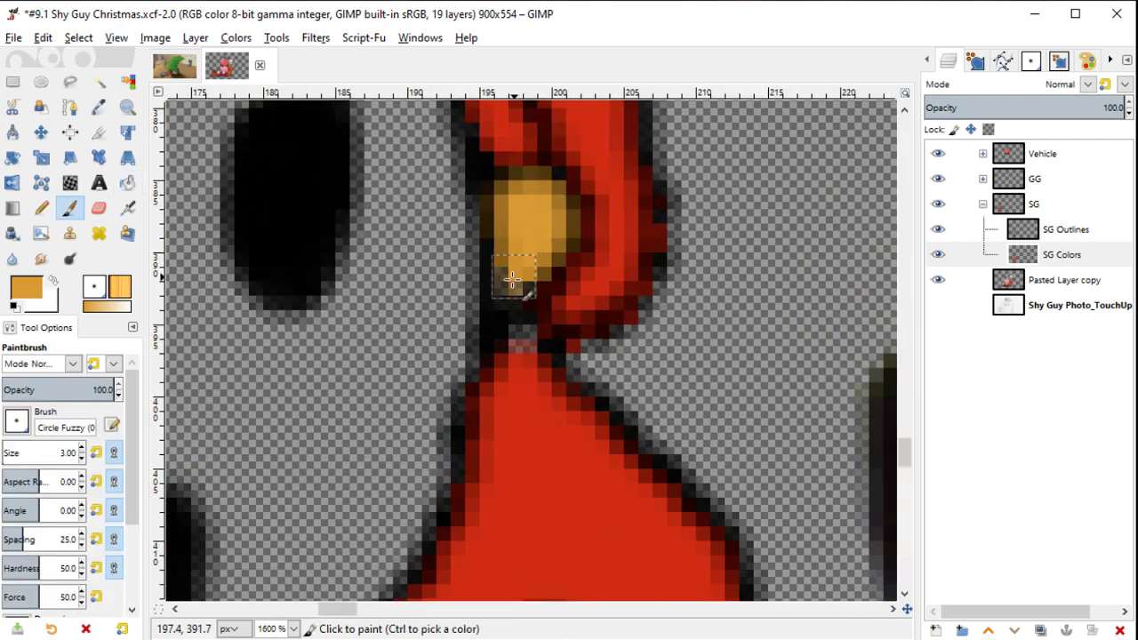
left_click_drag(512, 280, 508, 286)
left_click(524, 433, "ctrl")
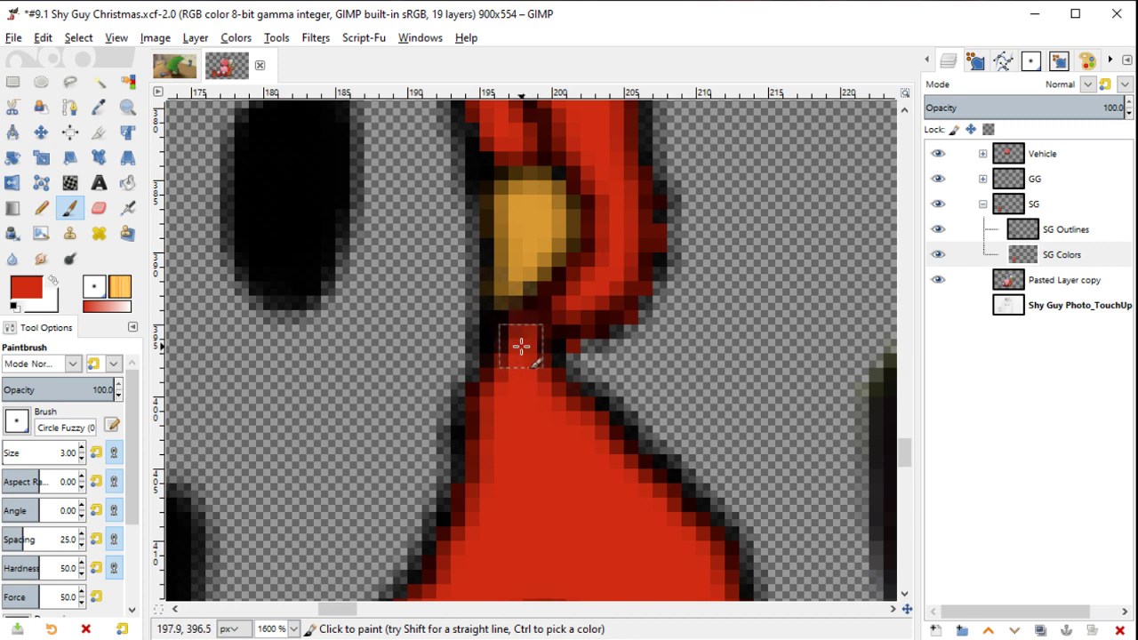
scroll(521, 346, "down", 4)
key("o")
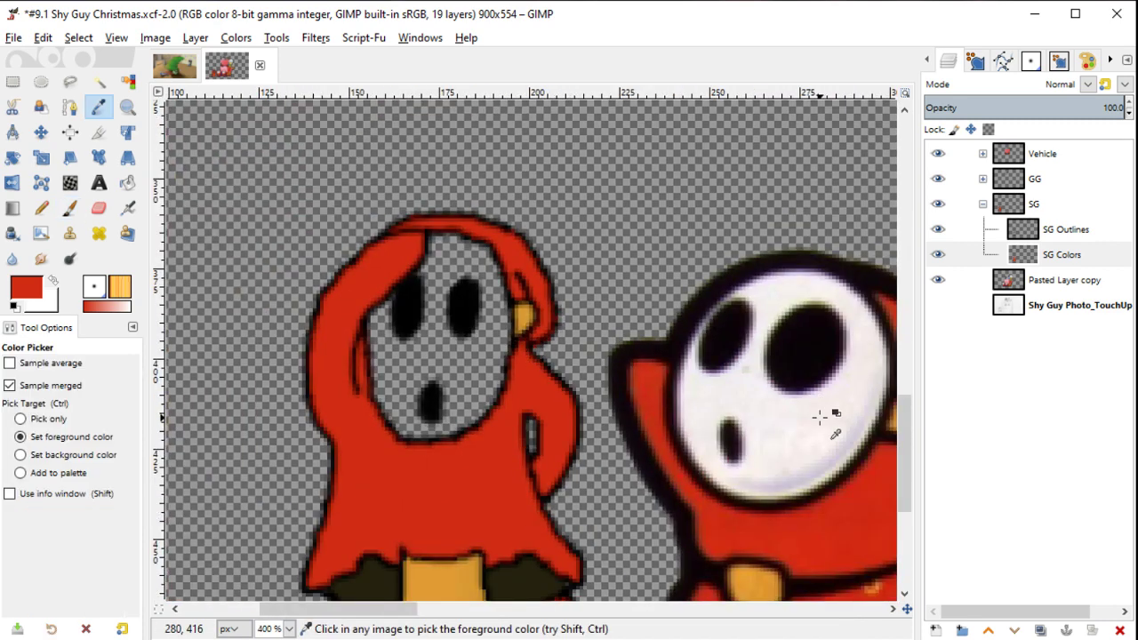
Step: Fuzzy-select the grey face, grow it, fill it near-white, deselect, and zoom out
key("u")
left_click(450, 364)
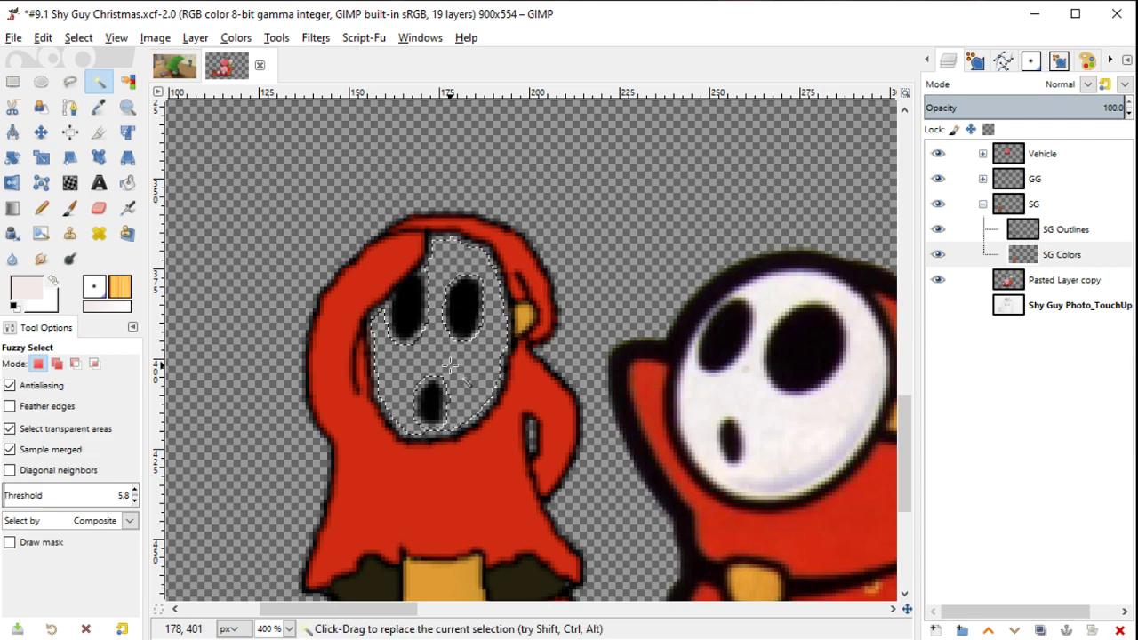
left_click(79, 37)
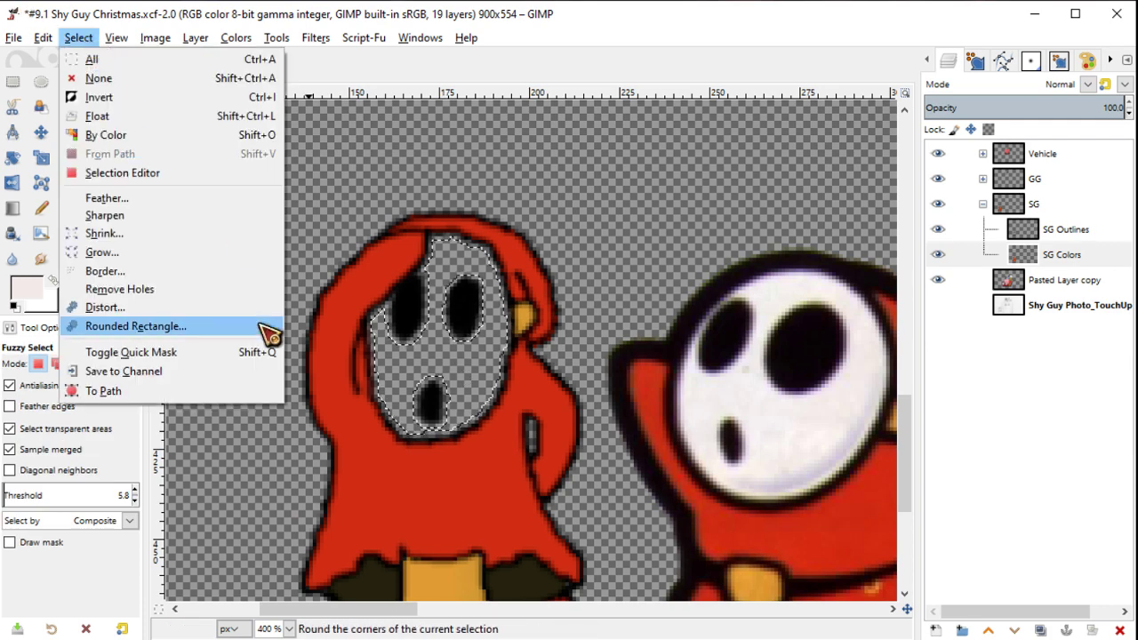
left_click(242, 271)
key("Return")
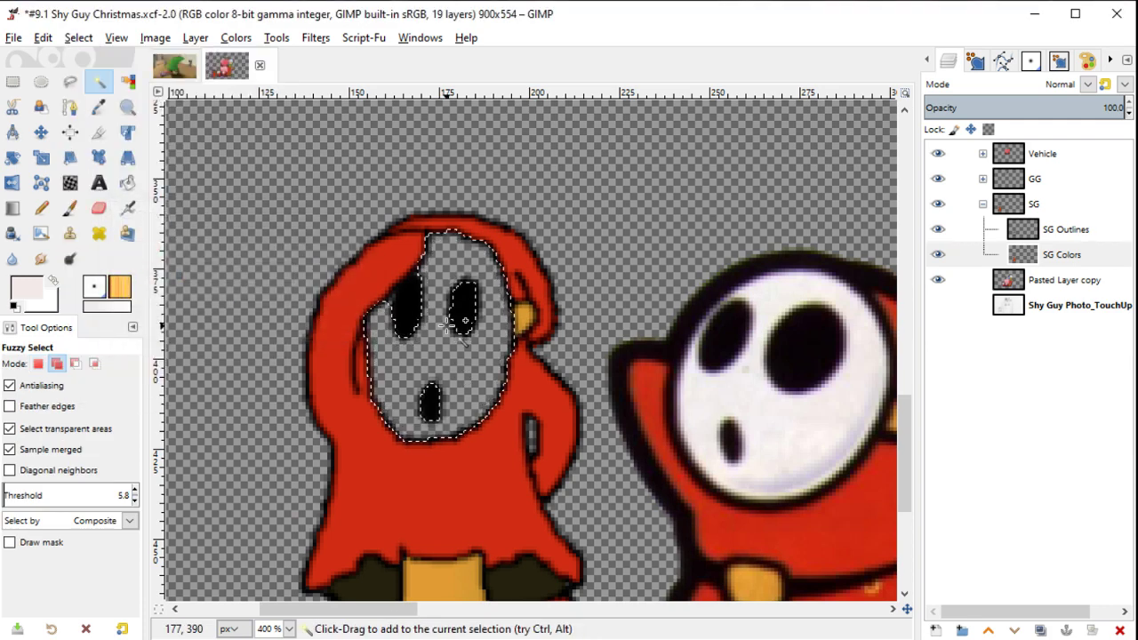
key("shift+b")
left_click(445, 353)
key("ctrl+shift+a")
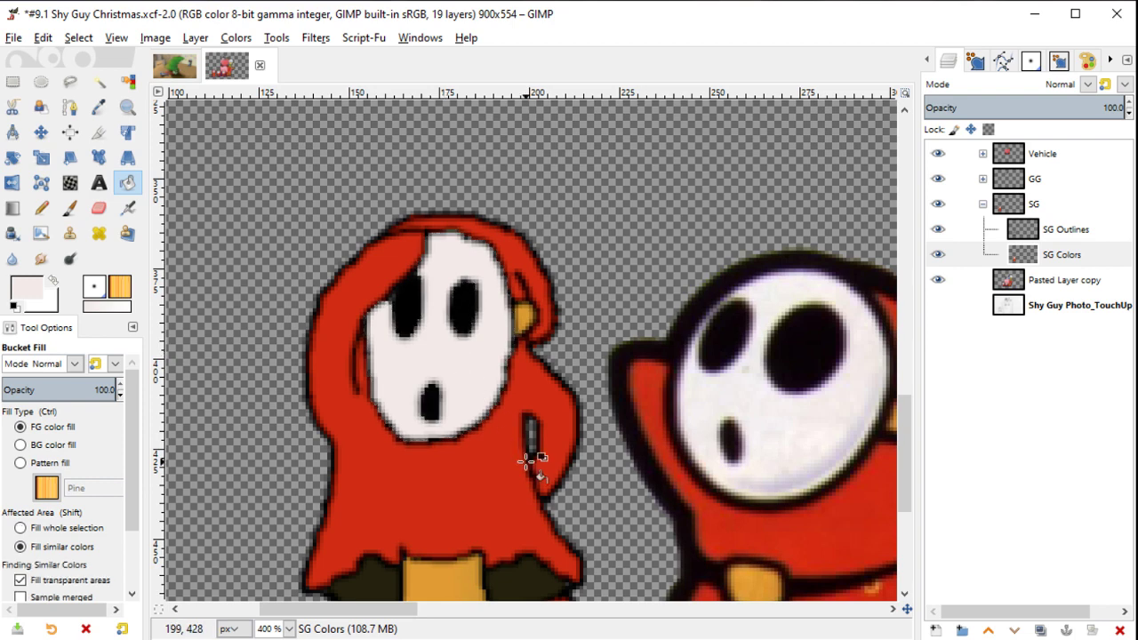
scroll(518, 445, "down", 1)
scroll(518, 445, "down", 2)
scroll(518, 445, "down", 1)
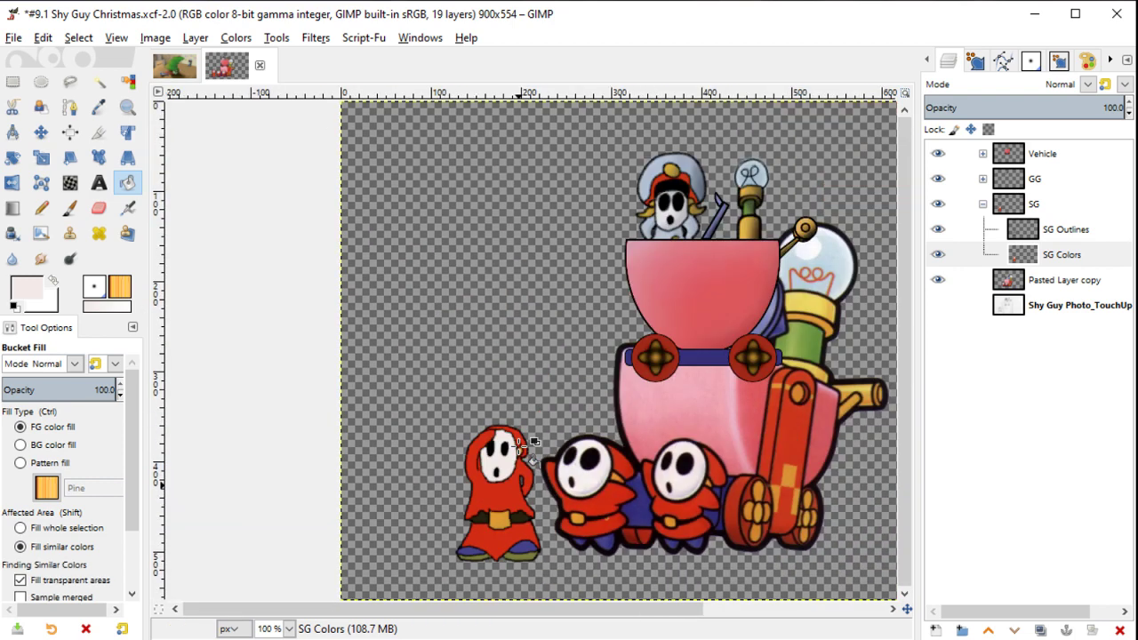
scroll(533, 449, "down", 1)
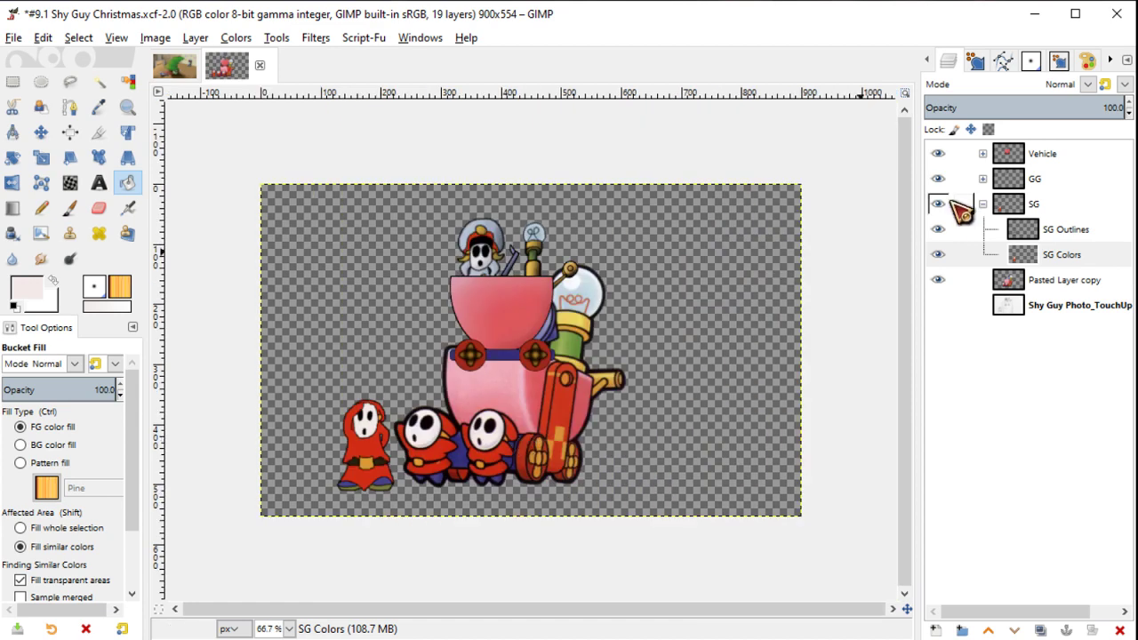
Step: Delete the Pasted Layer copy and show the Shy Guy Photo_TouchUp background
left_click(1014, 283)
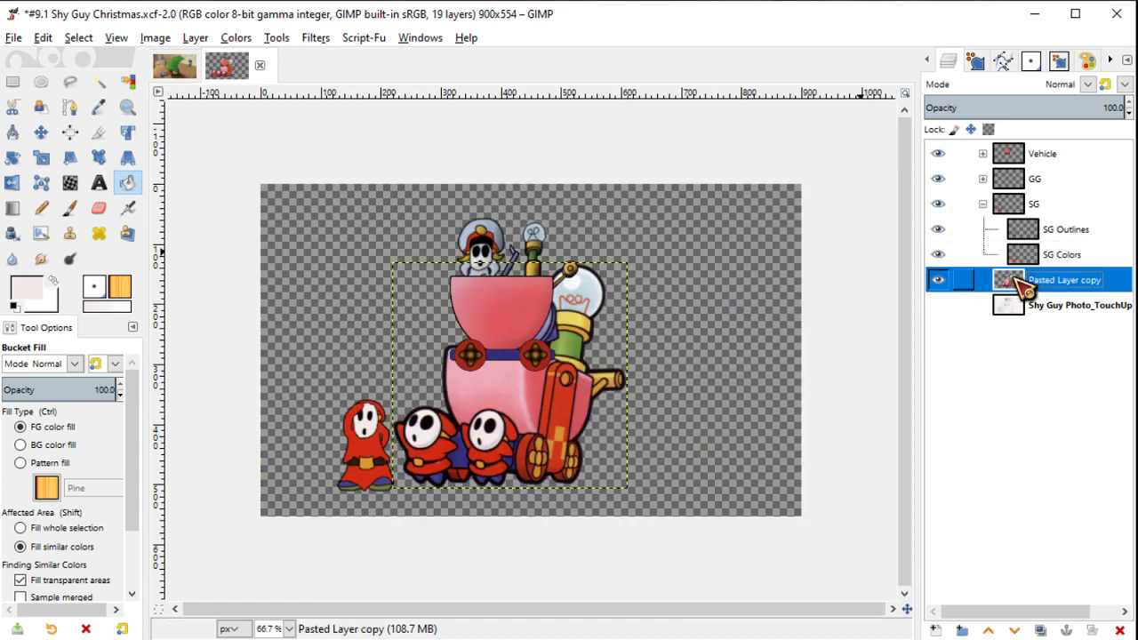
left_click(1118, 631)
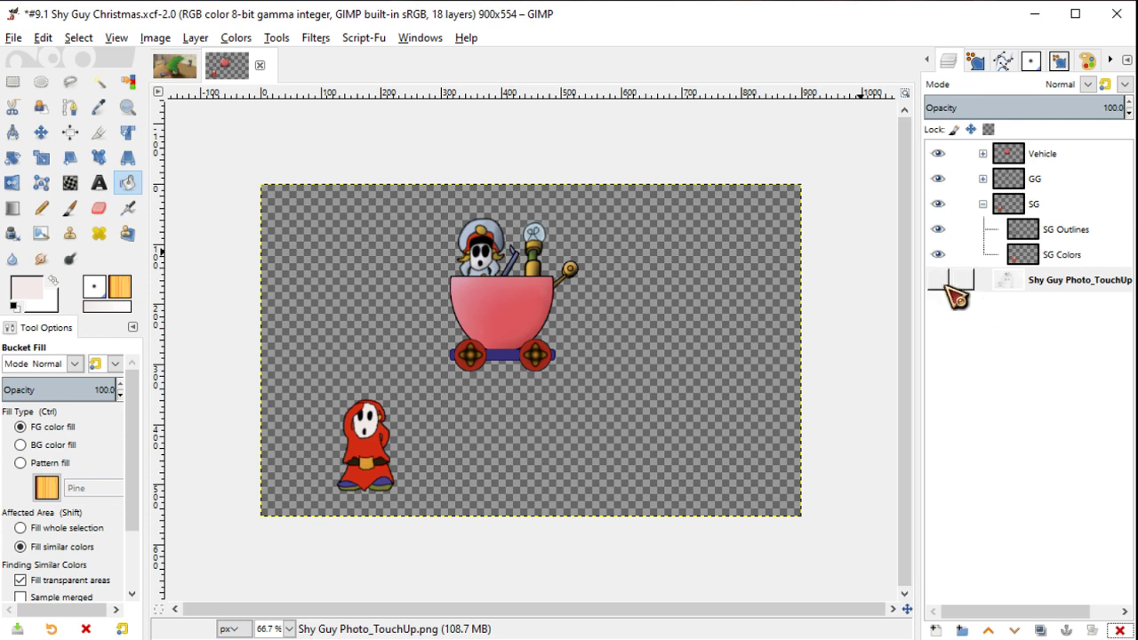
left_click(938, 280)
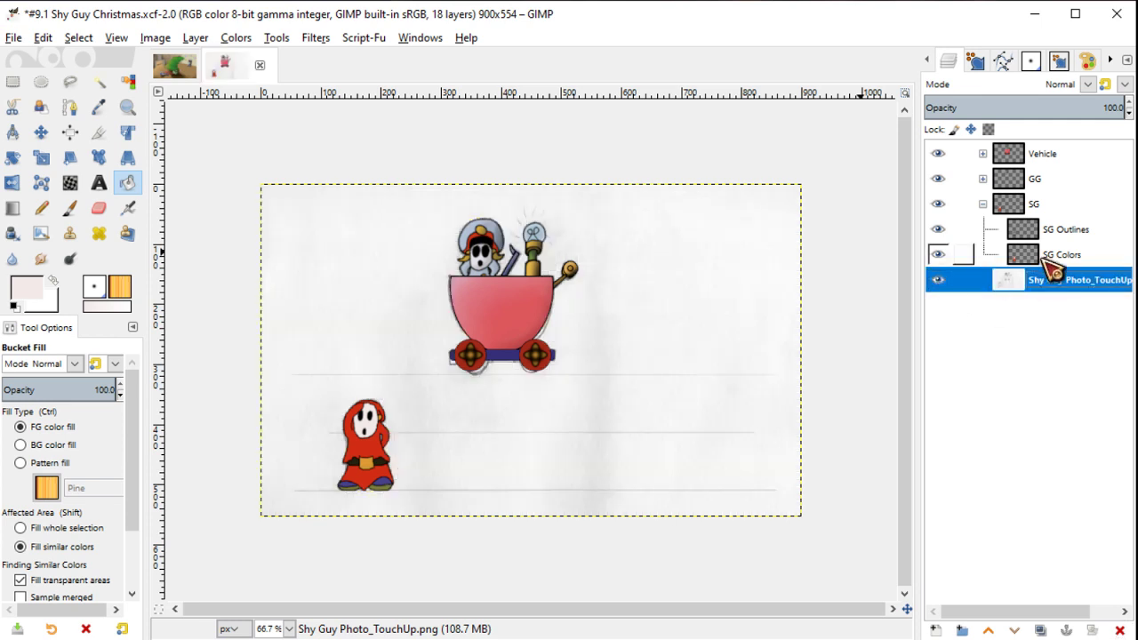
Step: Duplicate the SG group and flip the copy horizontally to the right
left_click(983, 203)
left_click(1029, 204)
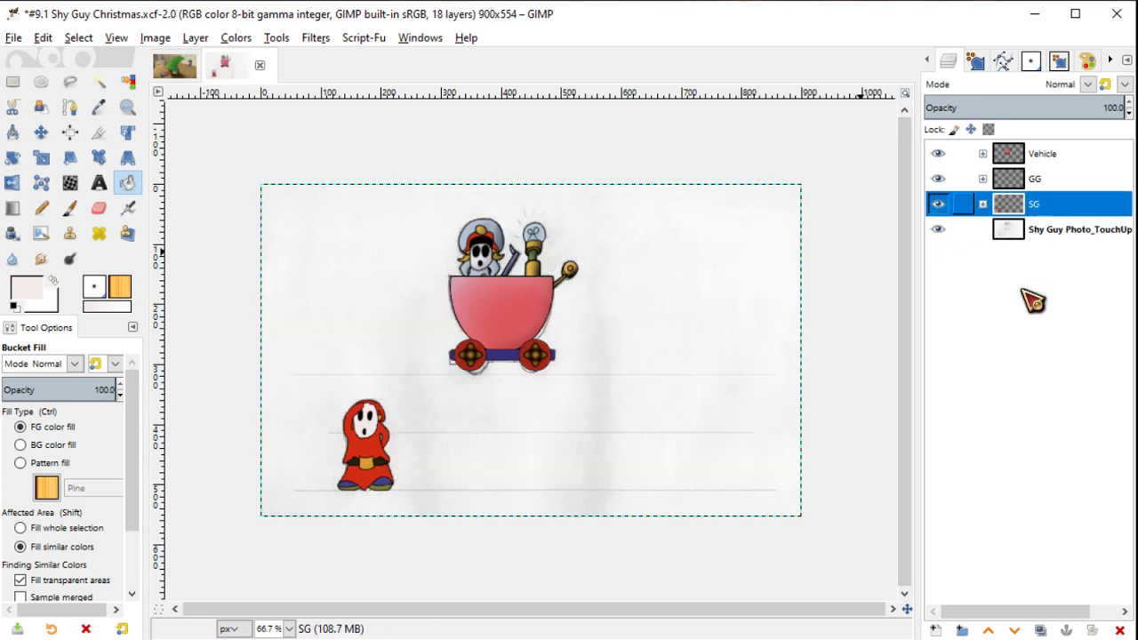
left_click(1039, 630)
key("shift+f")
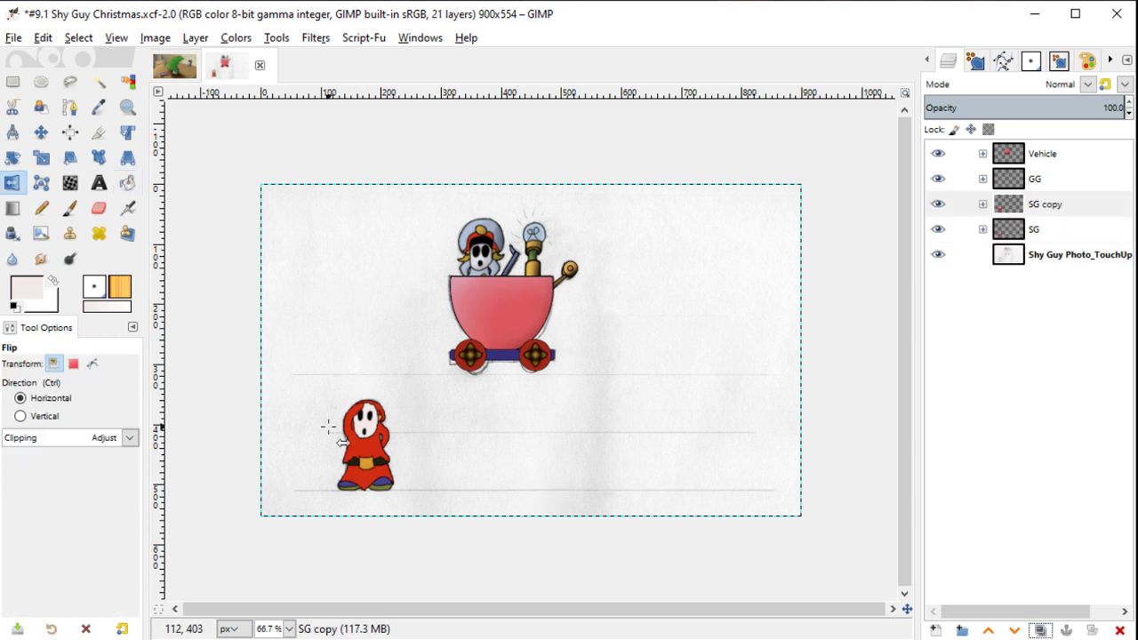
left_click(367, 450)
key("m")
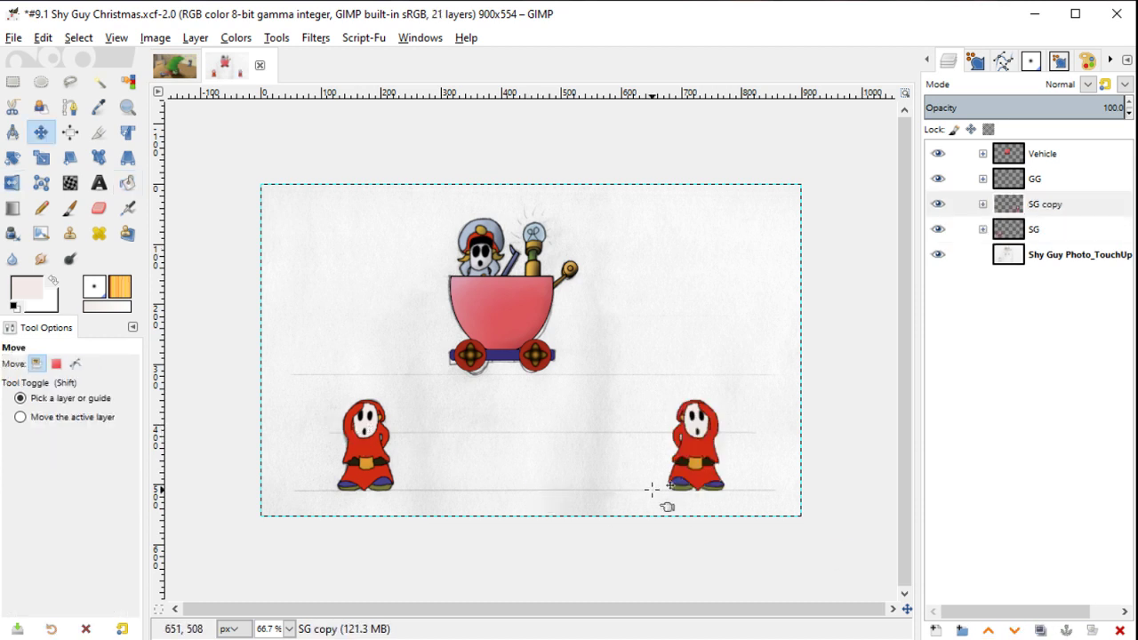
left_click(1049, 182)
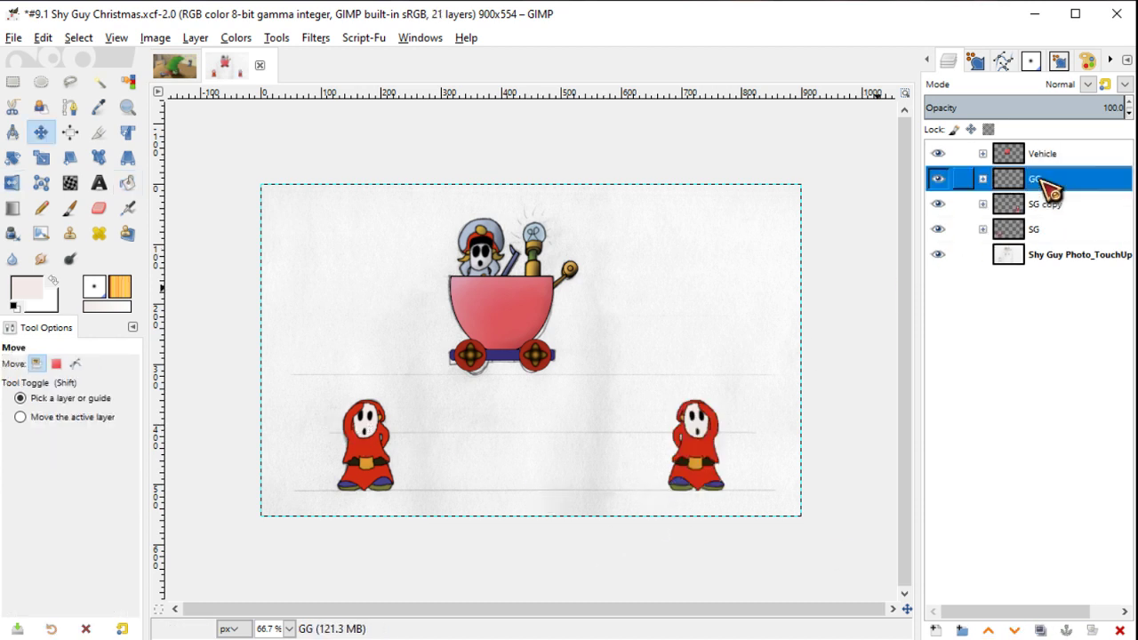
Step: Link GG to the vehicle, nudge the cart into place, and hide the paper photo layer
left_click(966, 177)
left_click_drag(505, 303, 528, 302)
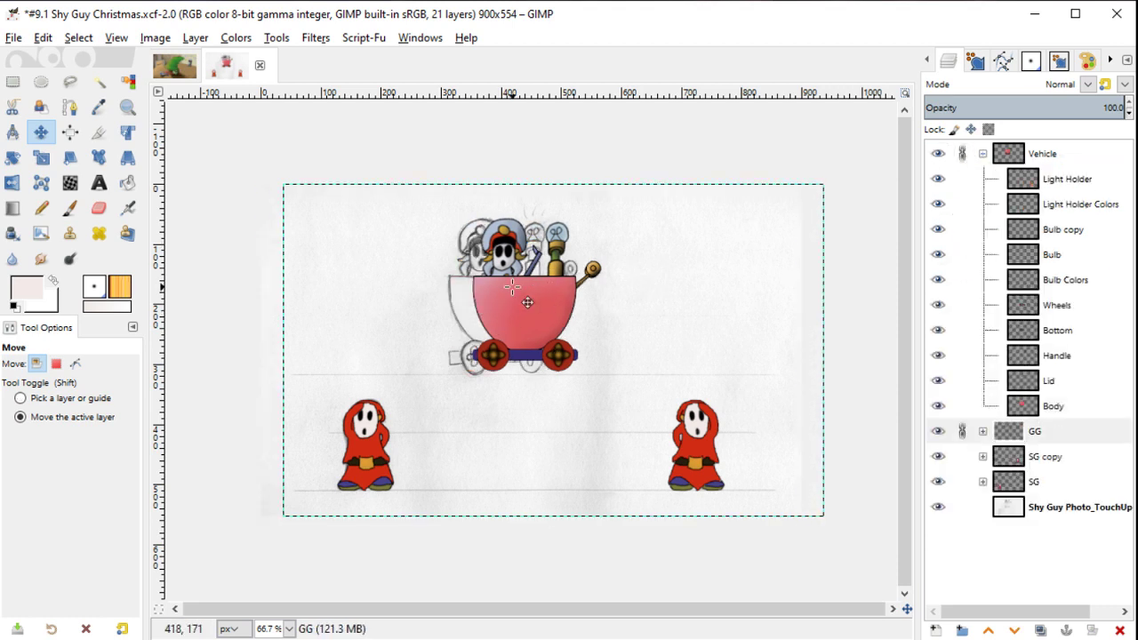
key("shift+Right")
key("shift+Left")
key("shift+Left")
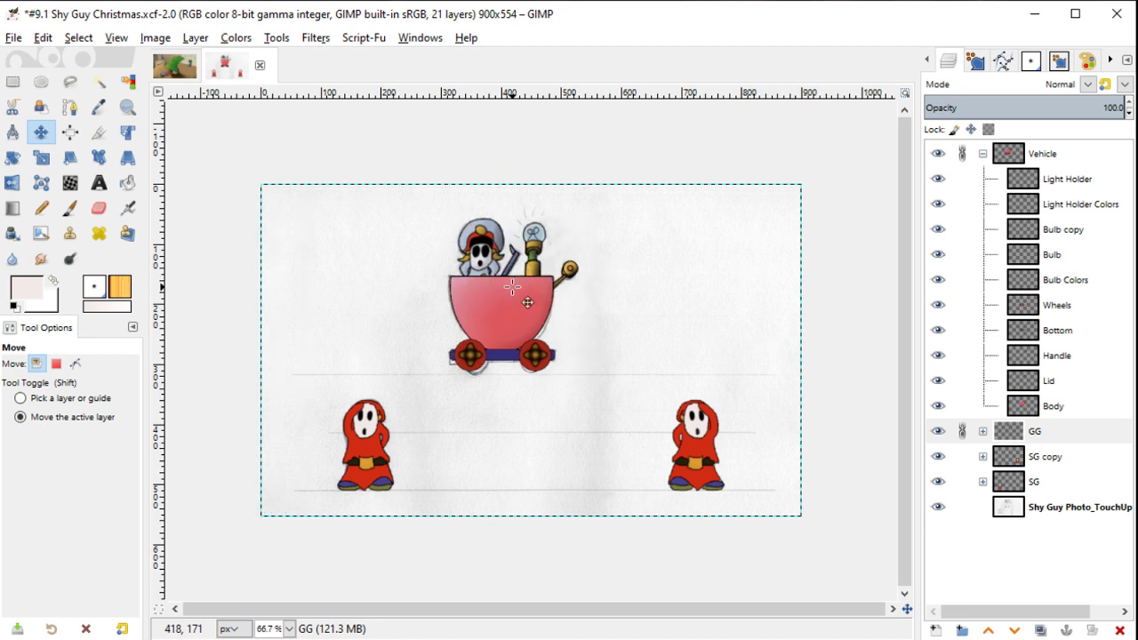
key("shift+Right")
key("shift+Right")
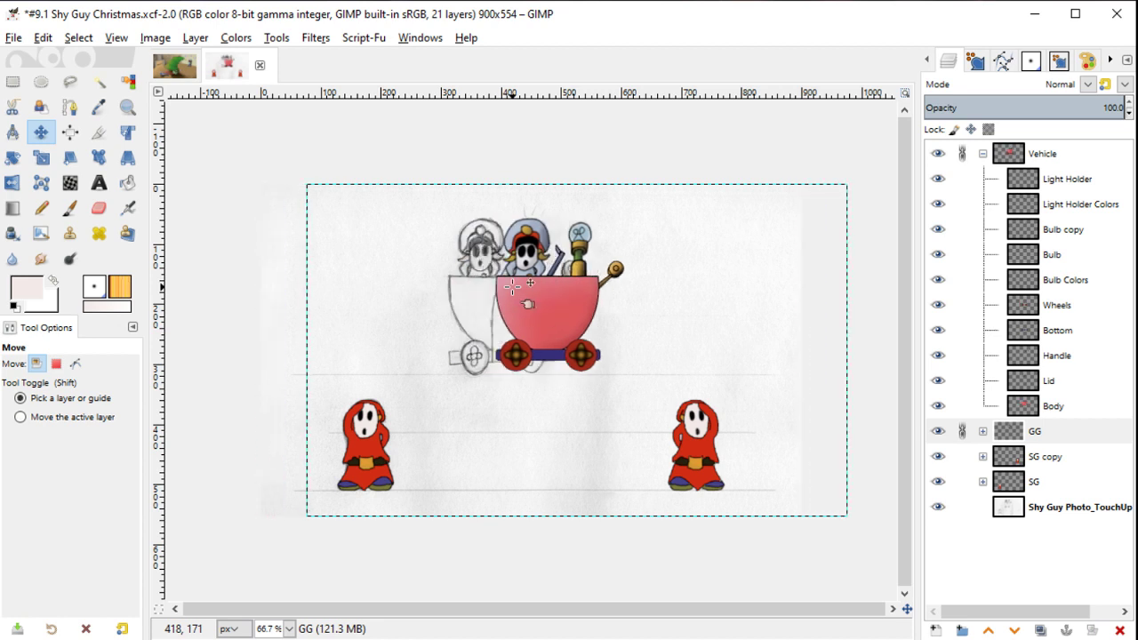
left_click(941, 508)
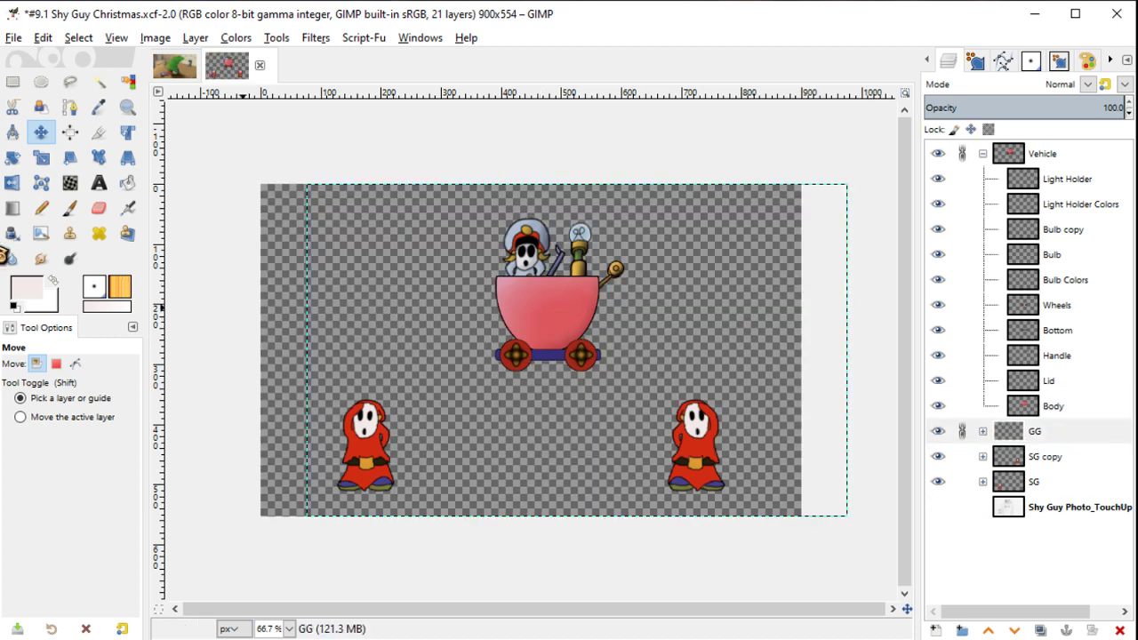
key("shift+Left")
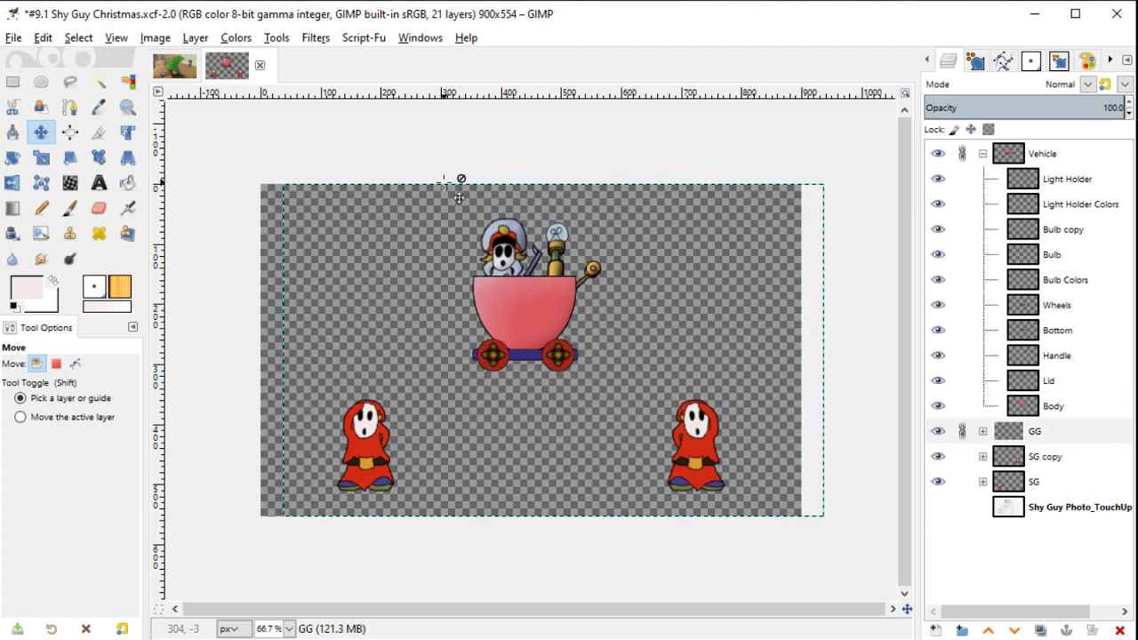
key("1")
key("shift+Right")
key("minus")
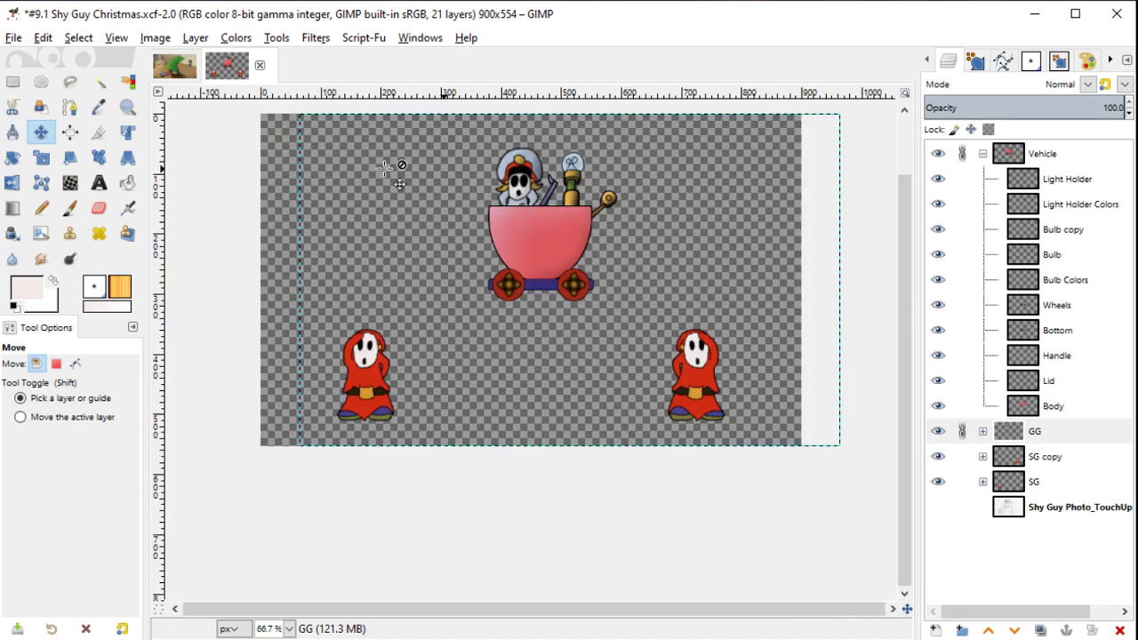
left_click_drag(384, 169, 356, 243)
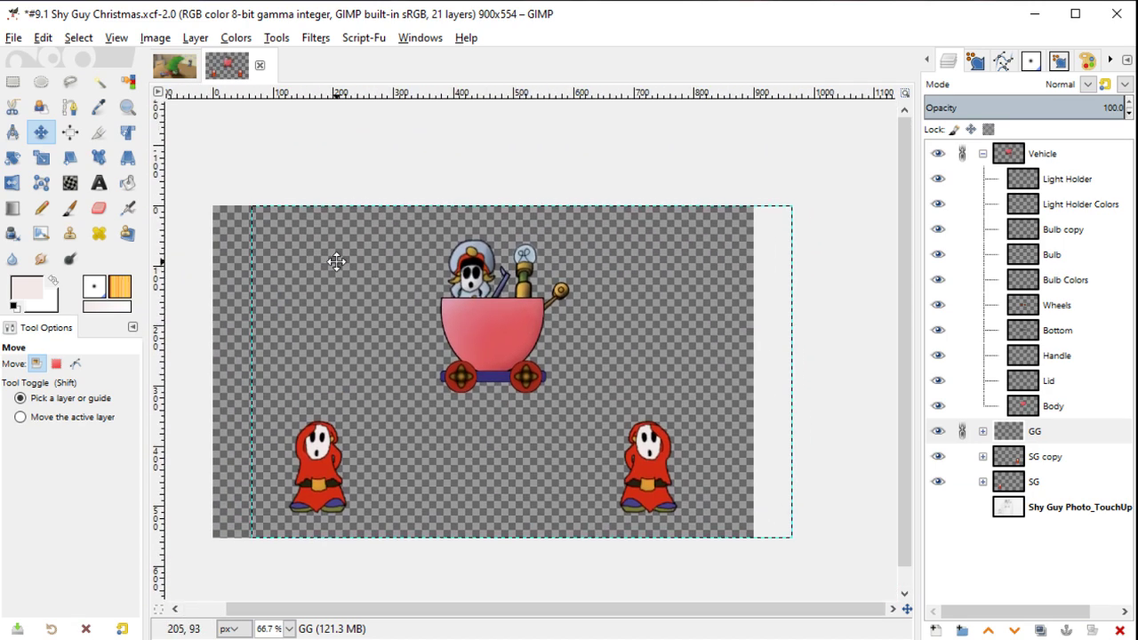
key("Left")
key("Left")
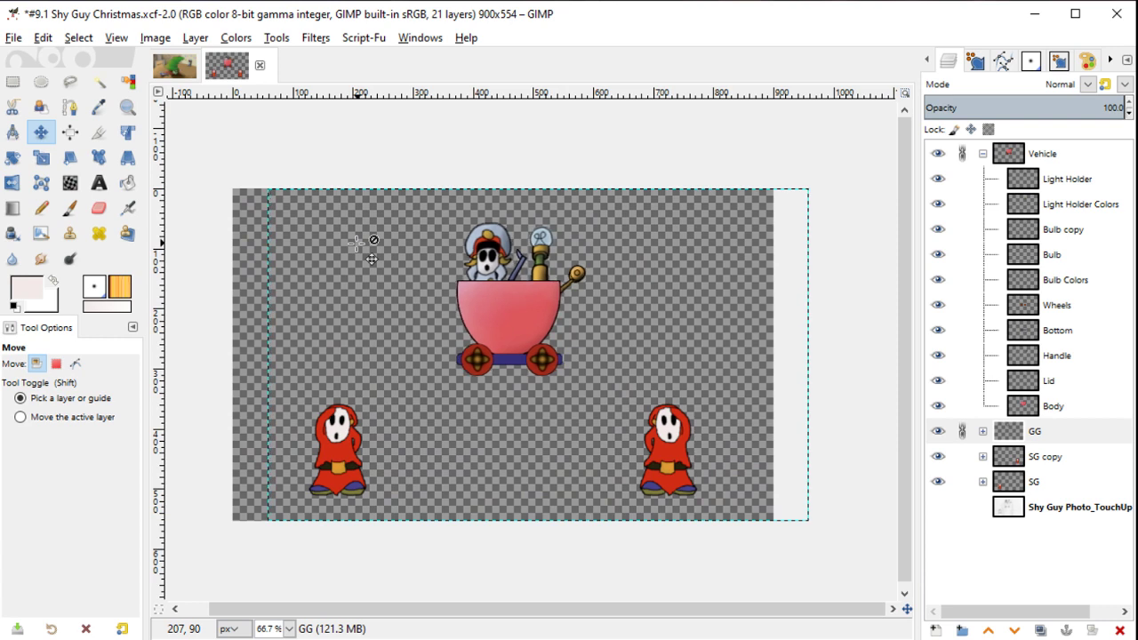
key("Left")
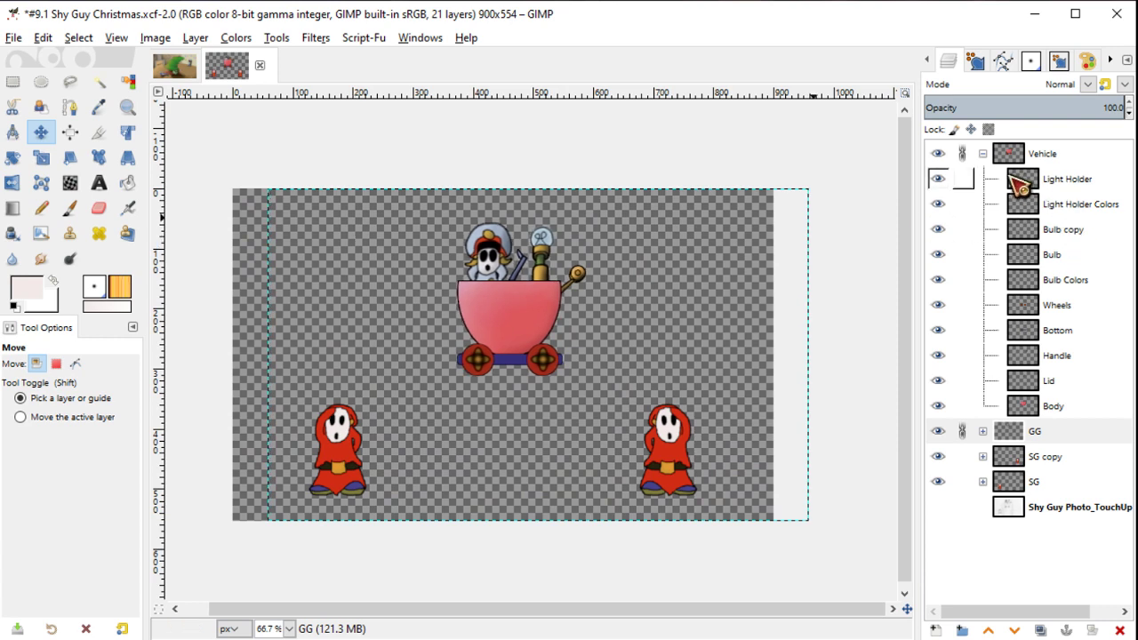
Step: Expand the SG group and lock alpha on the SG Colors layer
left_click(982, 153)
left_click(1022, 206)
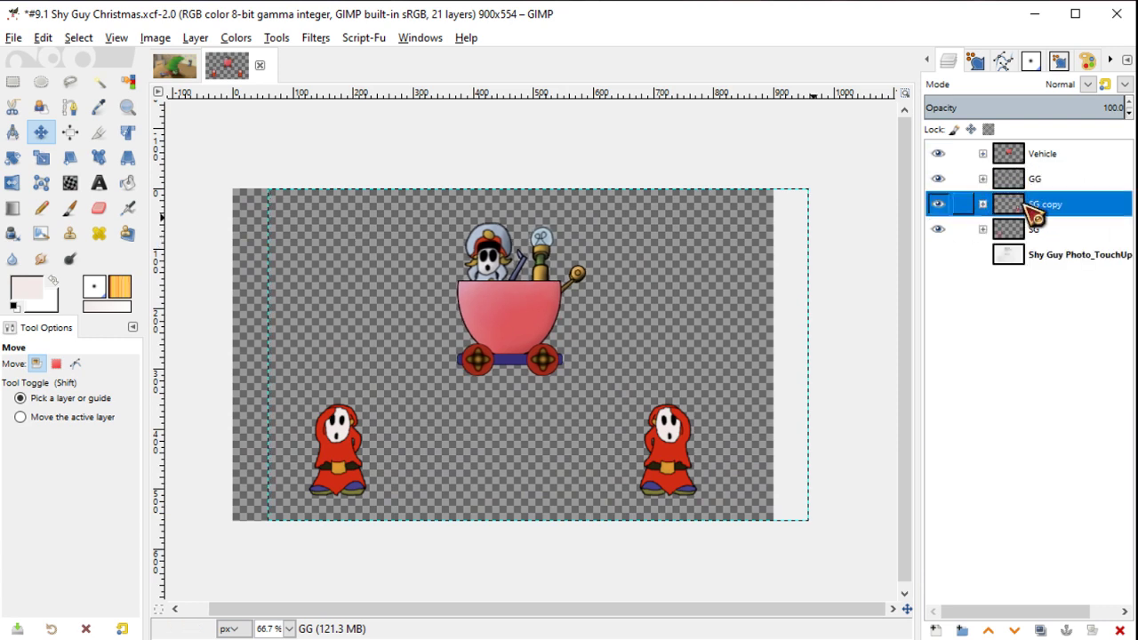
left_click(1034, 229)
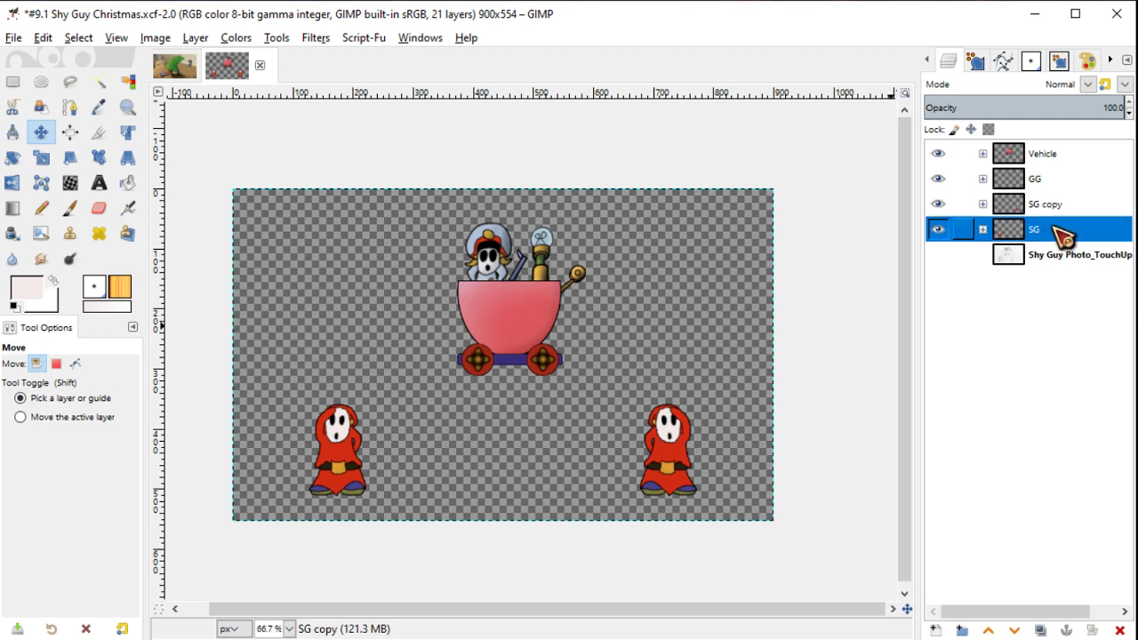
left_click(983, 230)
left_click(1057, 283)
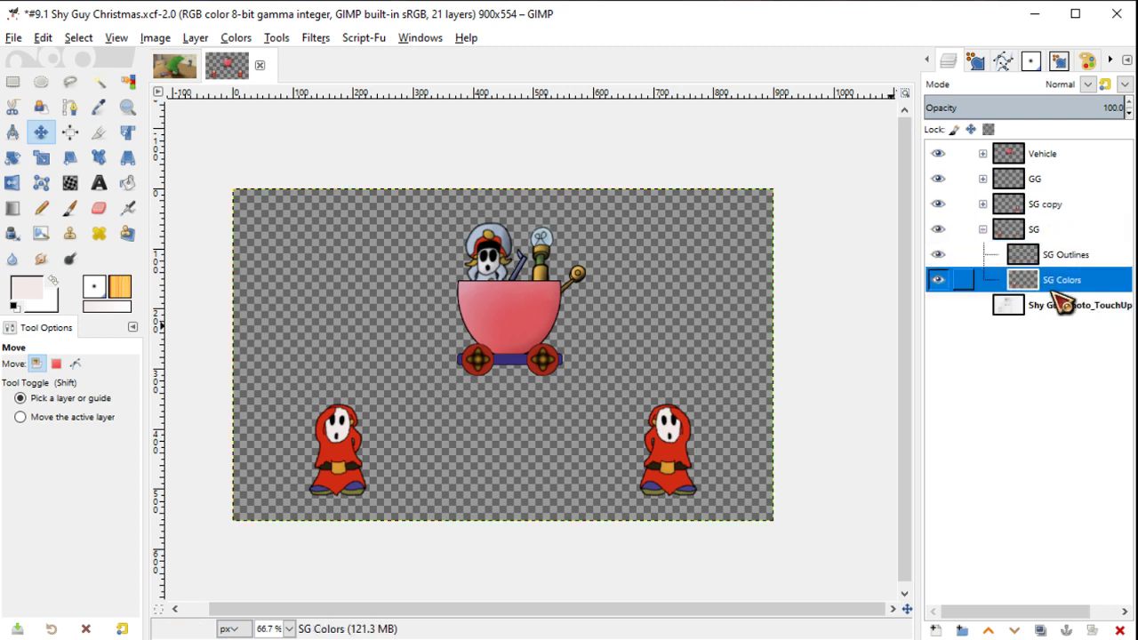
left_click(989, 130)
Step: Zoom in on the left Shy Guy, hide SG Outlines, and select the buckle by colour
key("1")
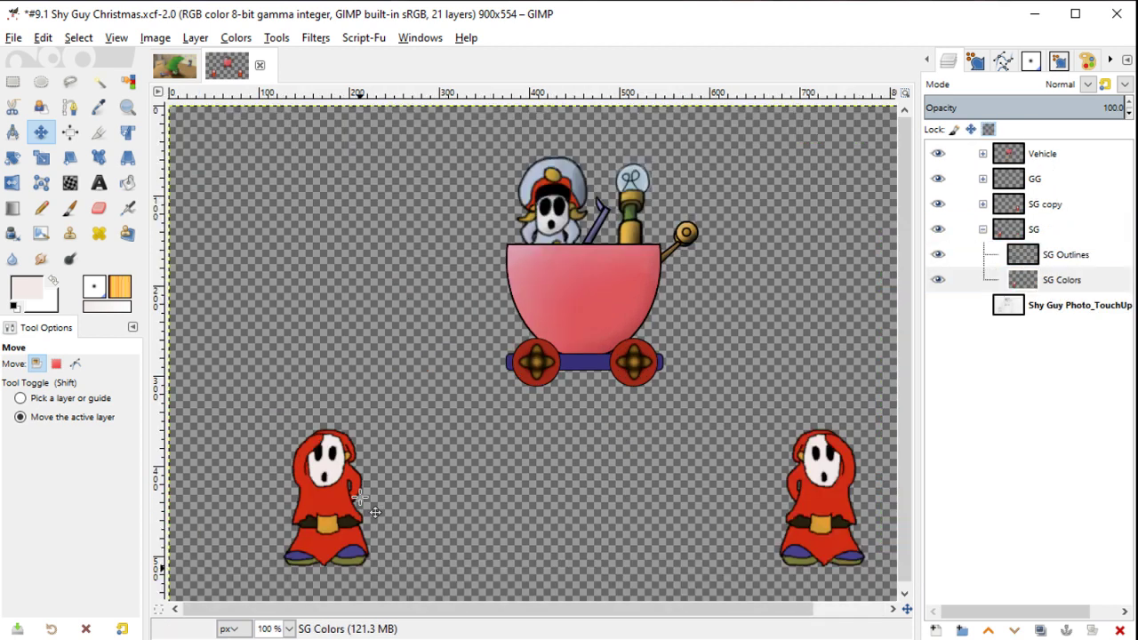
key("3")
key("shift+o")
left_click_drag(416, 380, 683, 202)
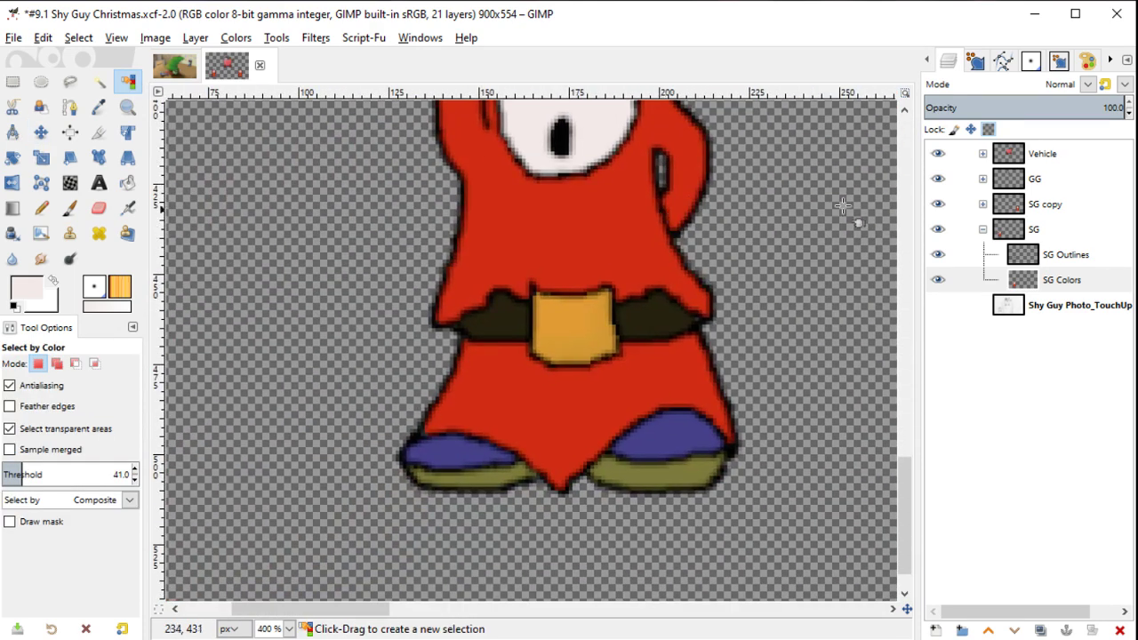
left_click(938, 254)
left_click(557, 332)
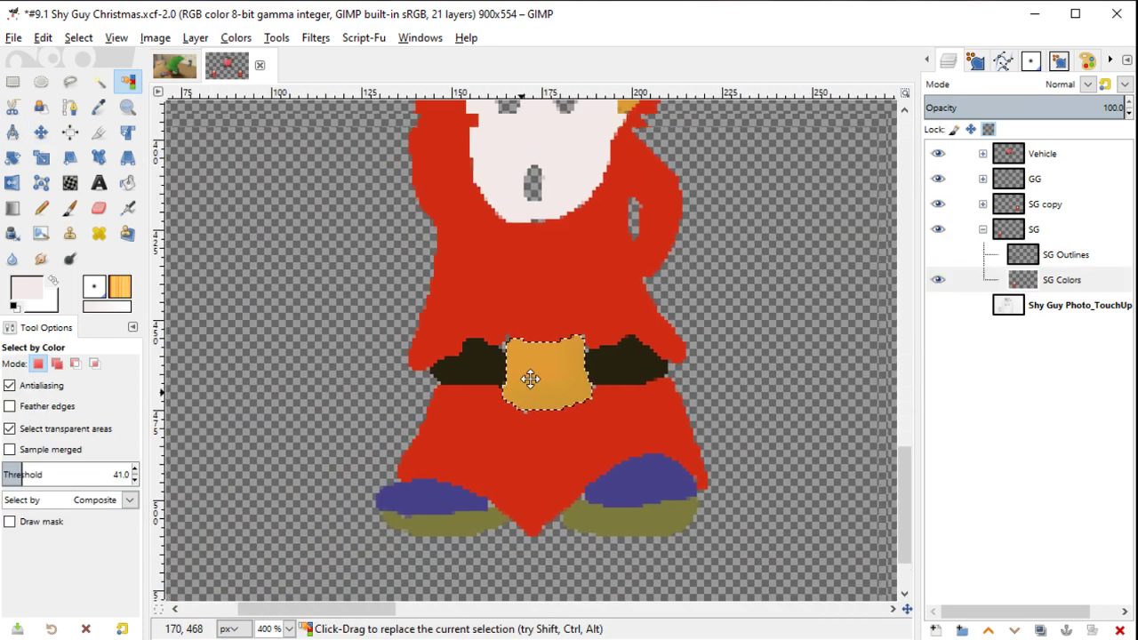
left_click_drag(556, 332, 487, 492)
Step: Airbrush darker orange ad792b shading along the bottom of the belt buckle
key("y")
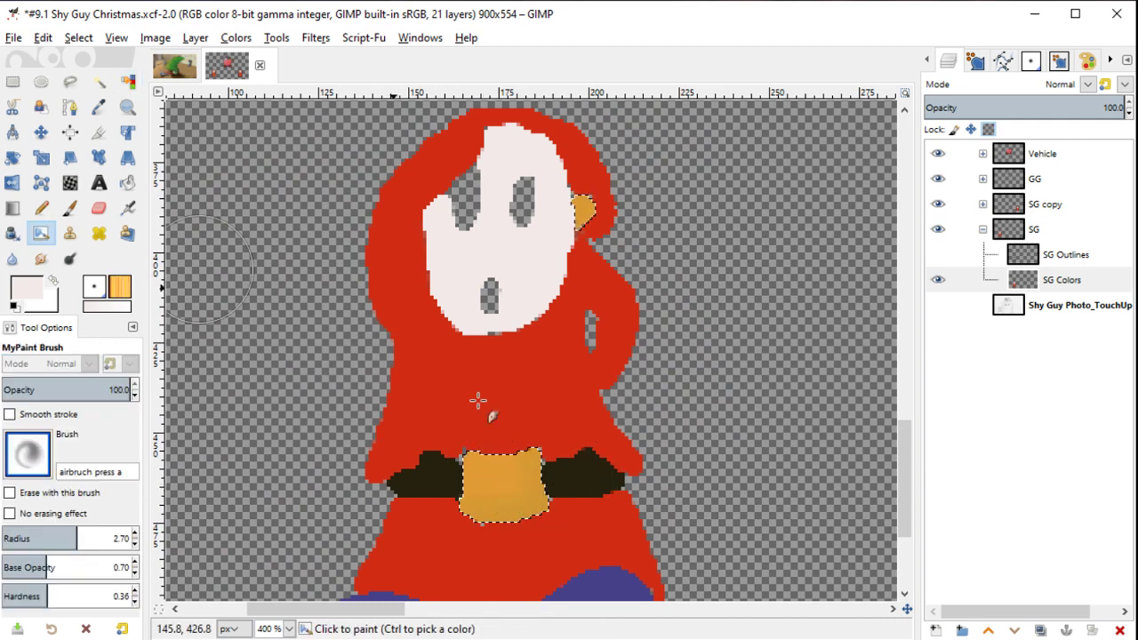
key("ctrl")
left_click(505, 481, "ctrl")
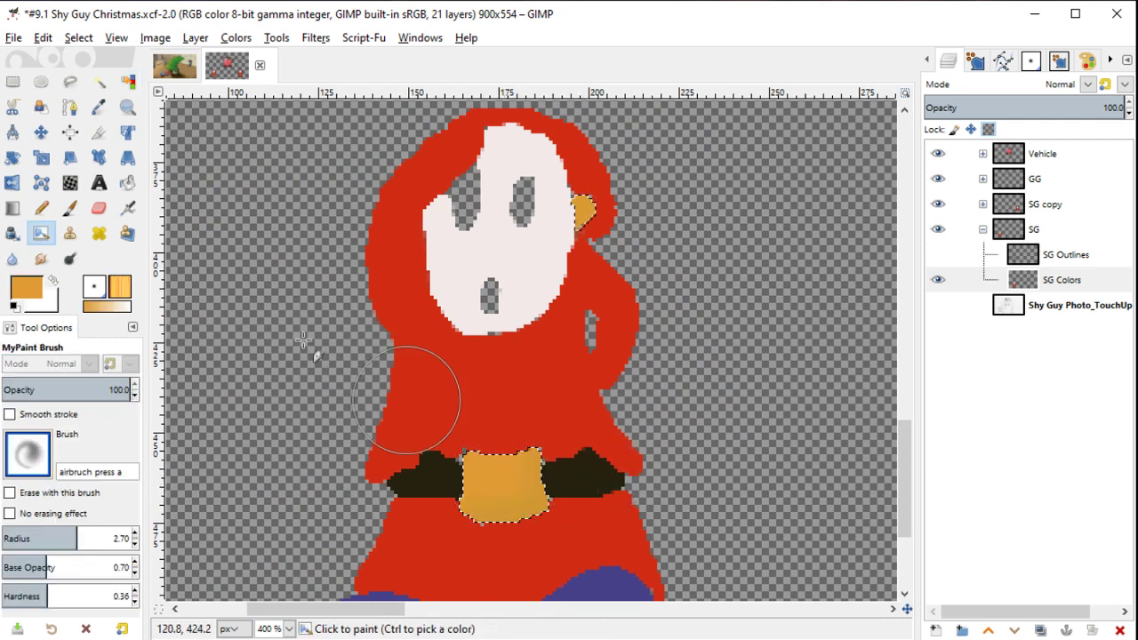
left_click(27, 287)
left_click(547, 277)
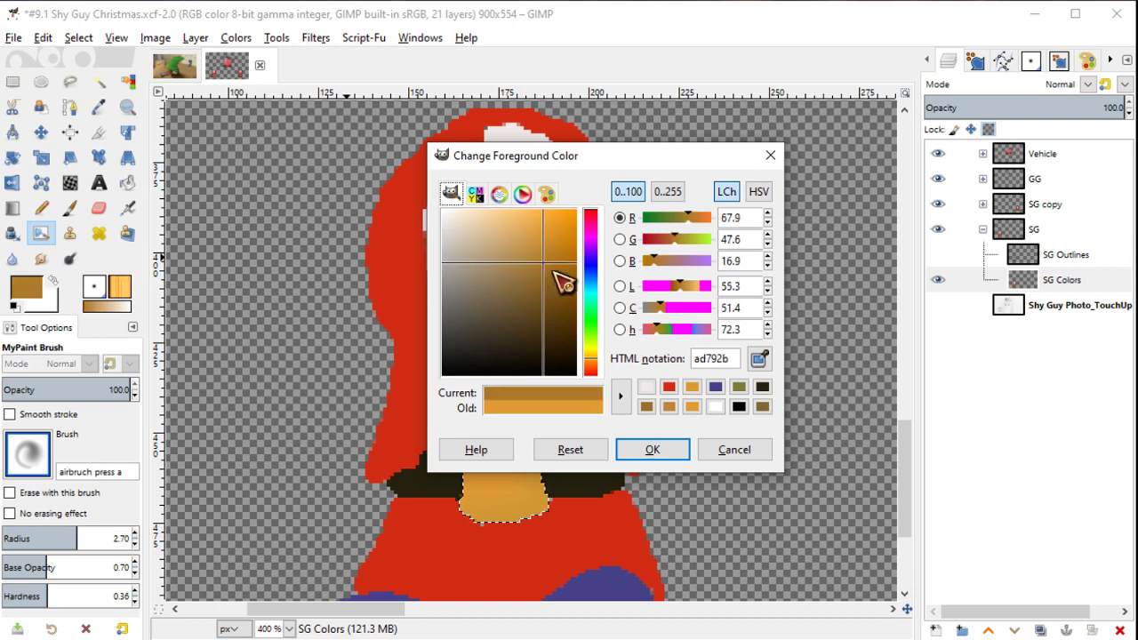
left_click(662, 452)
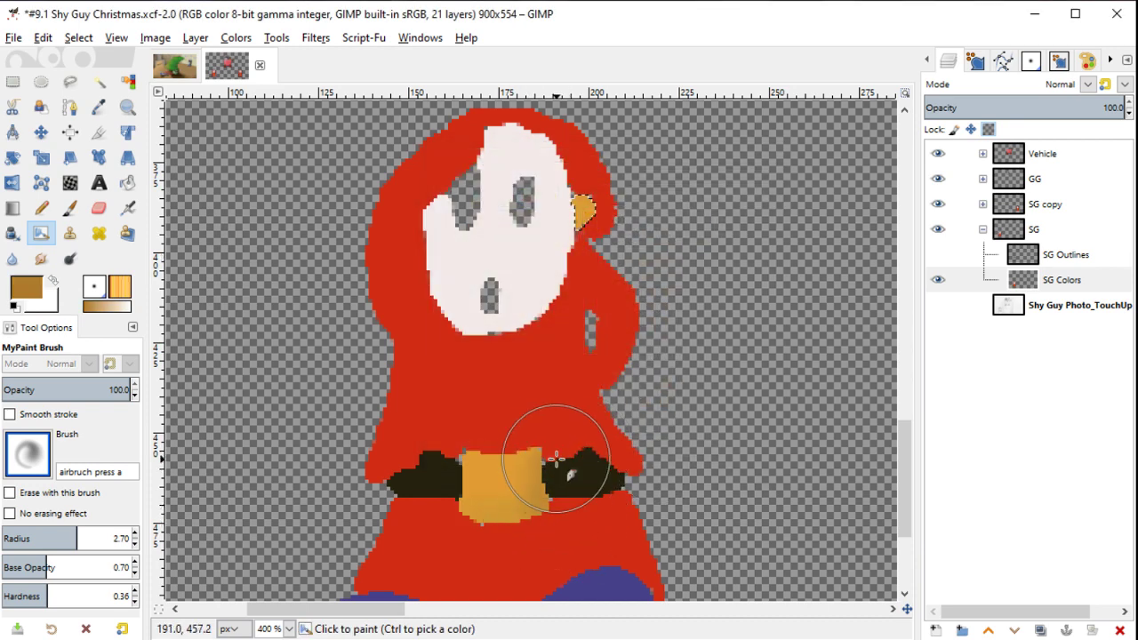
mouse_move(432, 508)
left_mouse_down()
mouse_move(562, 507)
mouse_move(525, 475)
left_mouse_up()
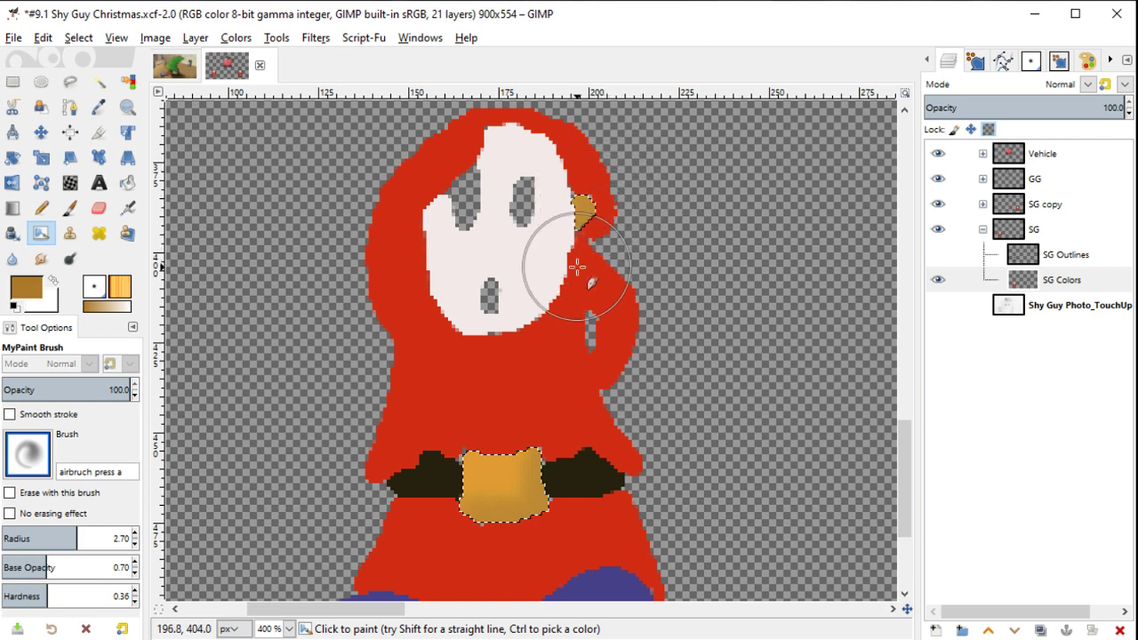
scroll(579, 254, "down", 1)
scroll(564, 241, "right", 1)
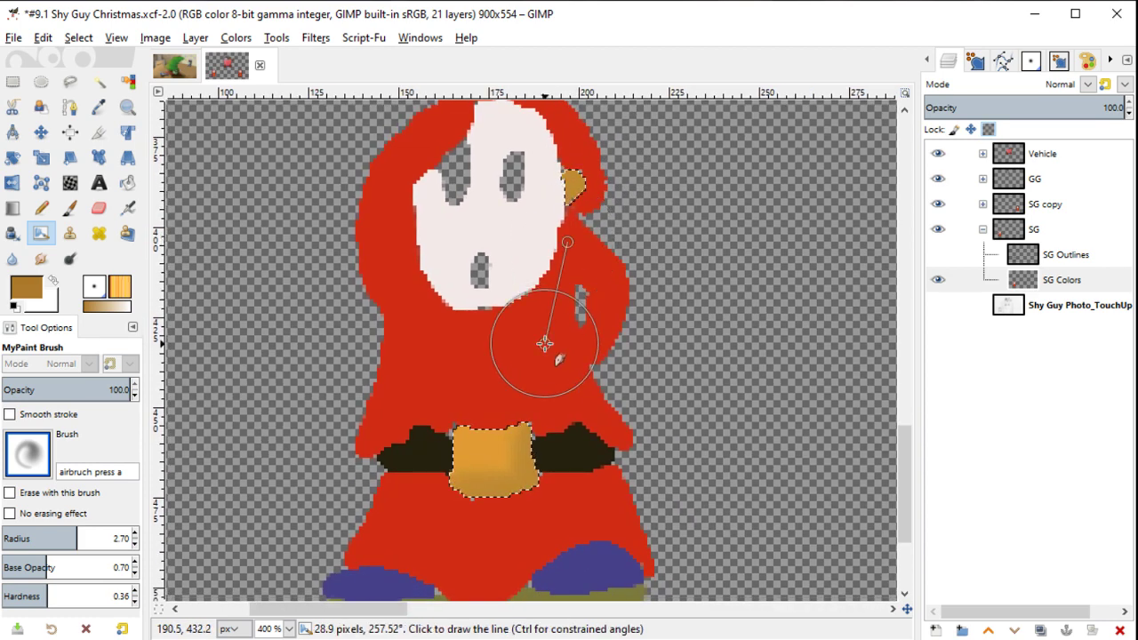
key("shift+o")
scroll(597, 395, "down", 5)
Step: Select both blue shoes and airbrush dark navy shading onto the left shoe
left_click(597, 381)
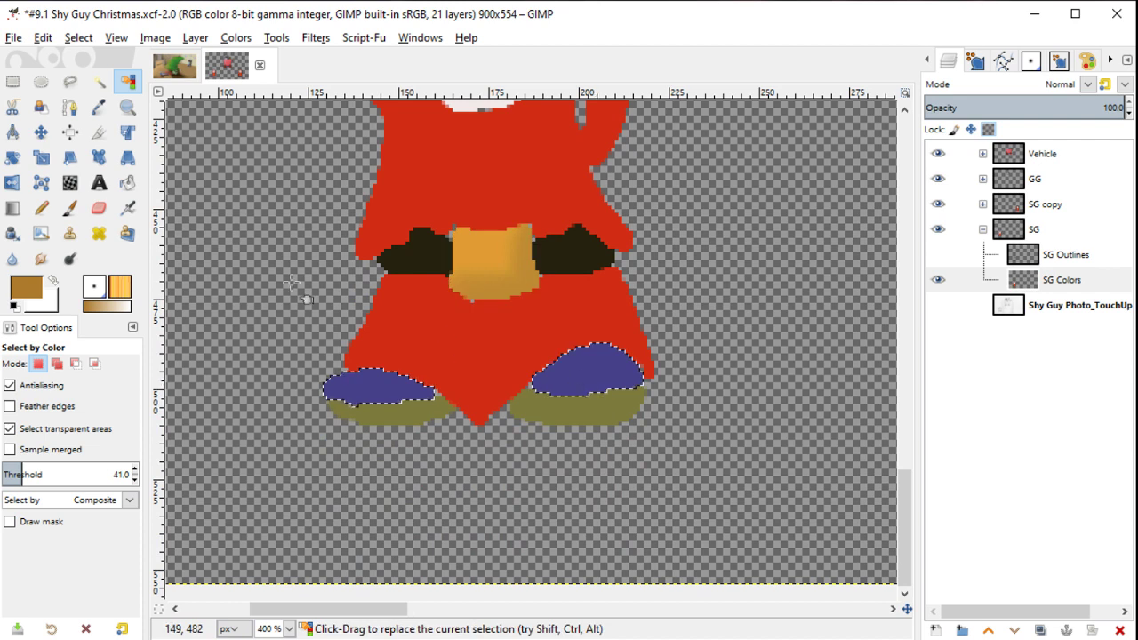
key("y")
left_click(369, 388, "ctrl")
left_click(29, 288)
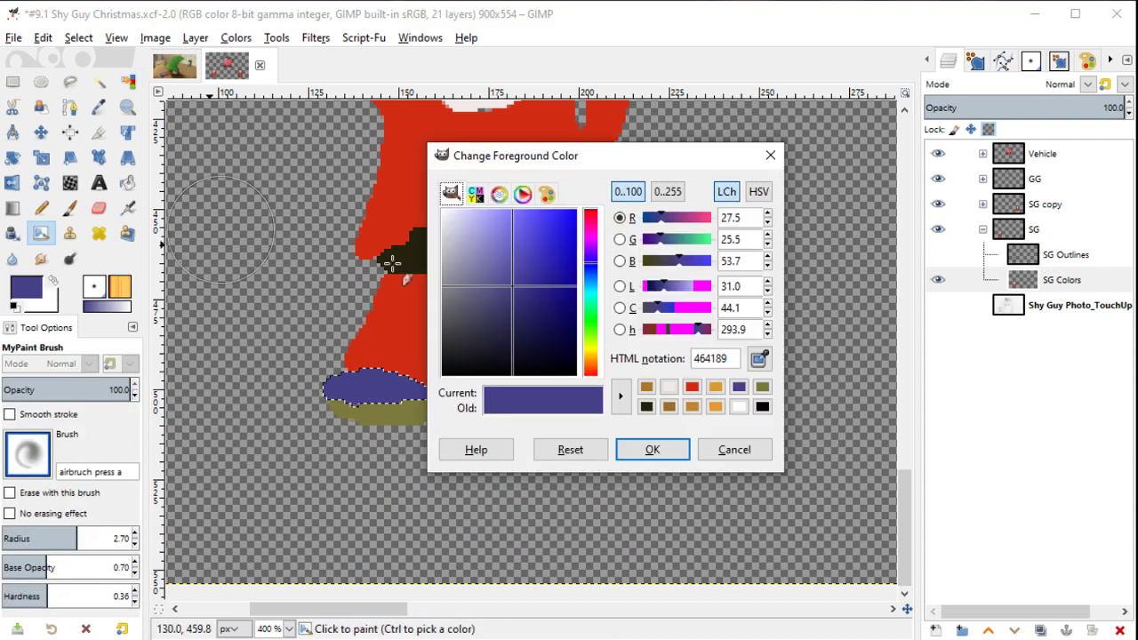
left_click(589, 360)
left_click(653, 449)
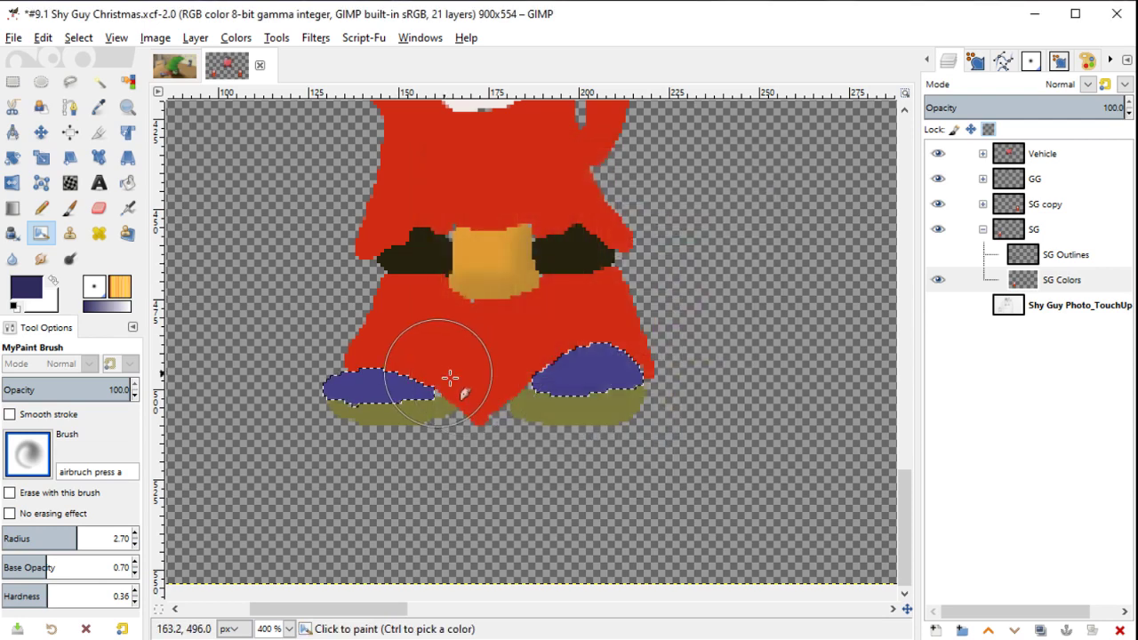
left_click_drag(450, 378, 412, 406)
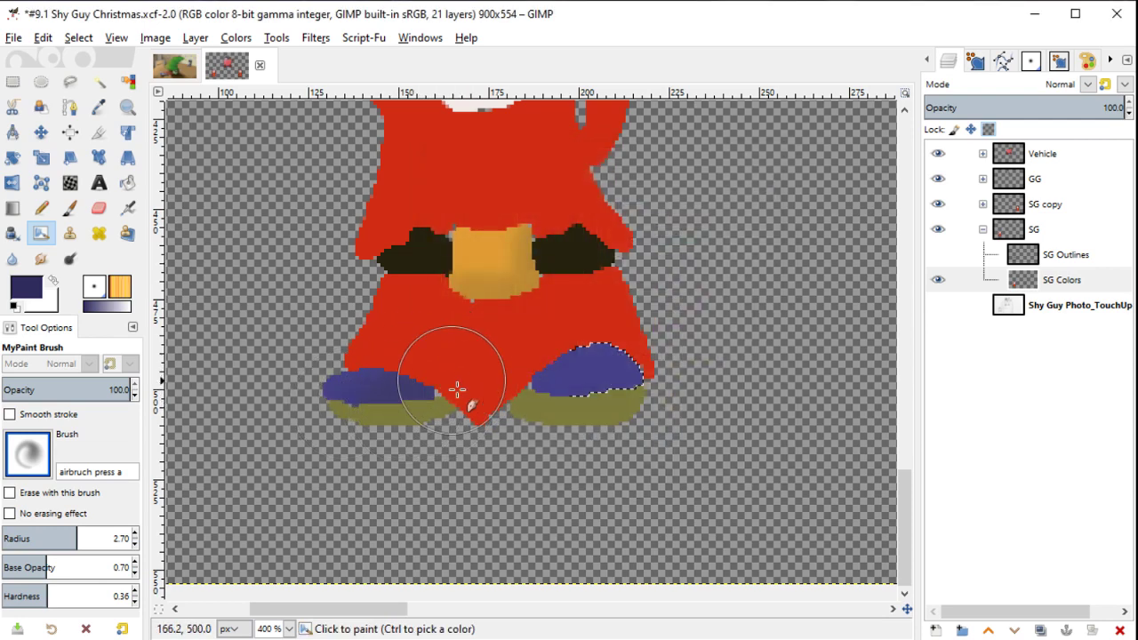
left_click_drag(533, 380, 586, 365)
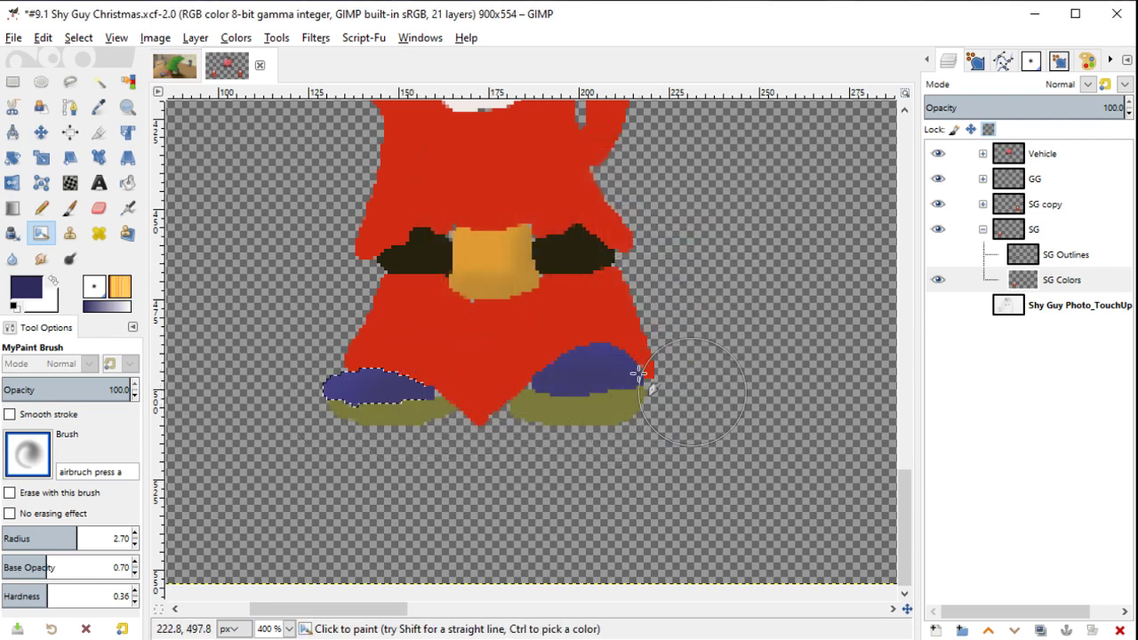
Step: Adjust the navy shade and airbrush graded shading on the left and right shoes
left_click(36, 294)
left_click(513, 338)
key("Return")
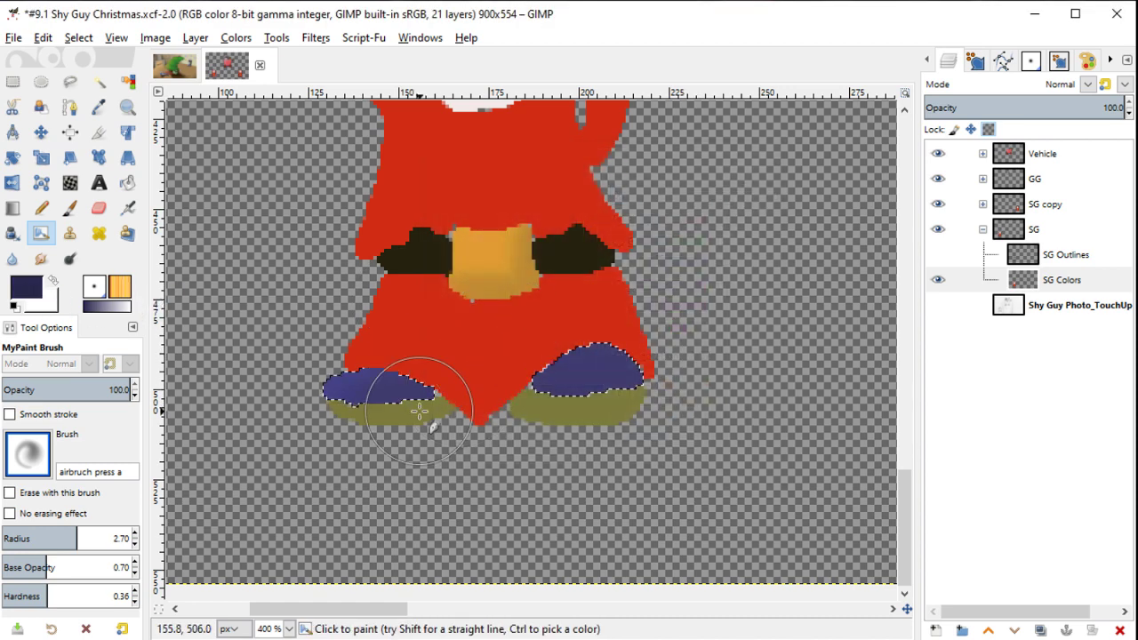
left_click_drag(371, 400, 417, 392)
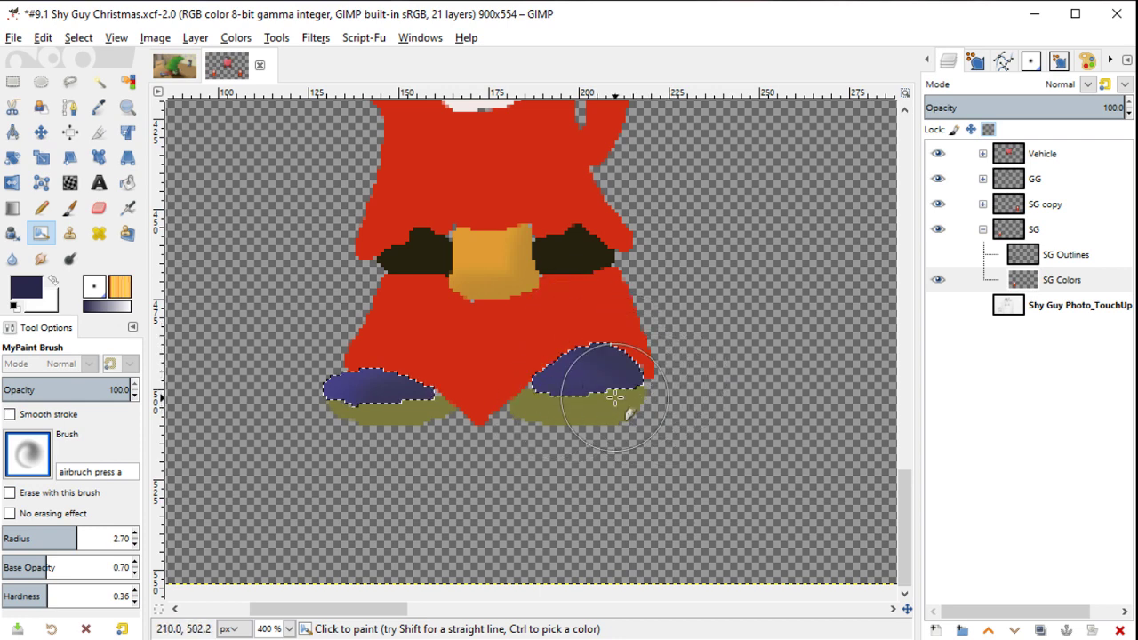
scroll(635, 396, "up", 3)
left_click_drag(494, 365, 620, 330)
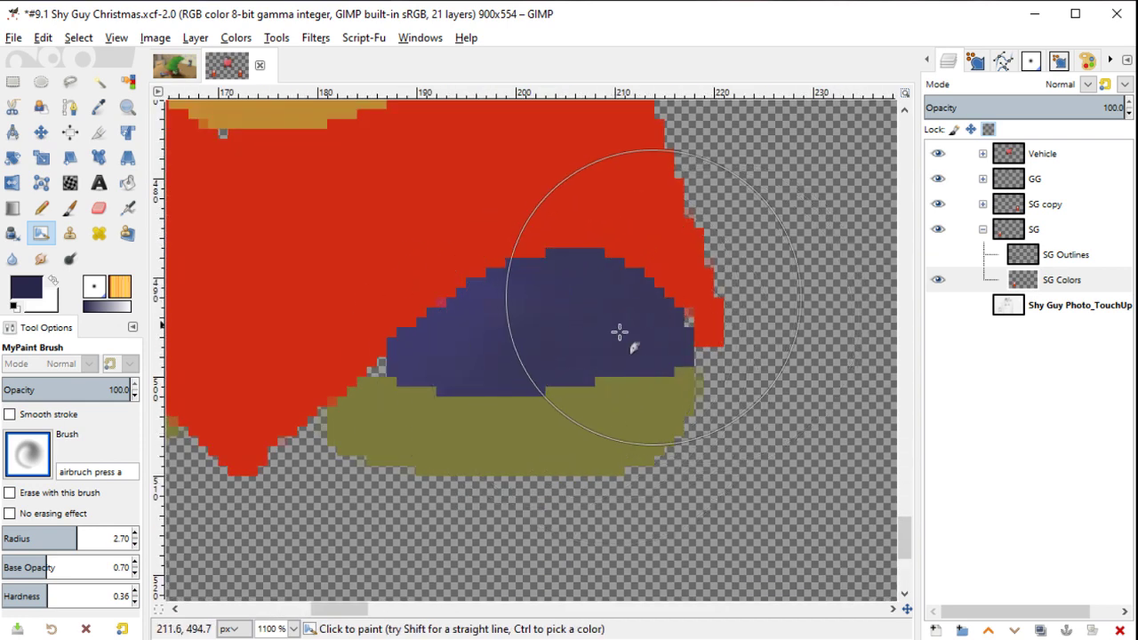
Step: Select both olive soles and shade them with darker olive 5b5a2e
key("shift+o")
left_click(573, 431)
scroll(573, 431, "down", 2)
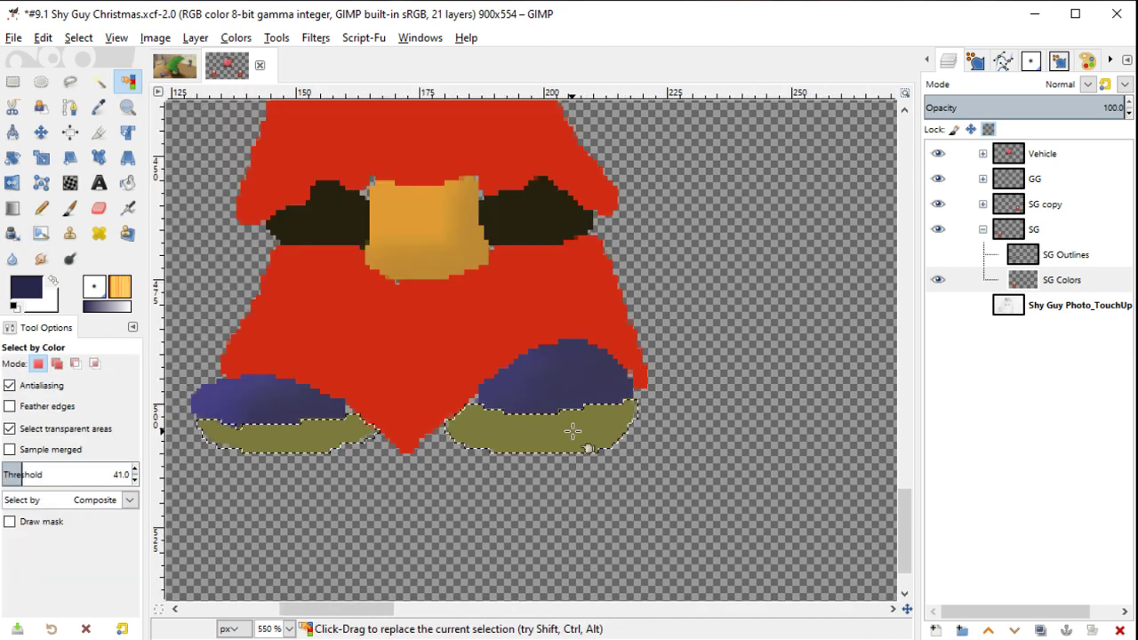
key("y")
left_click(540, 419, "ctrl")
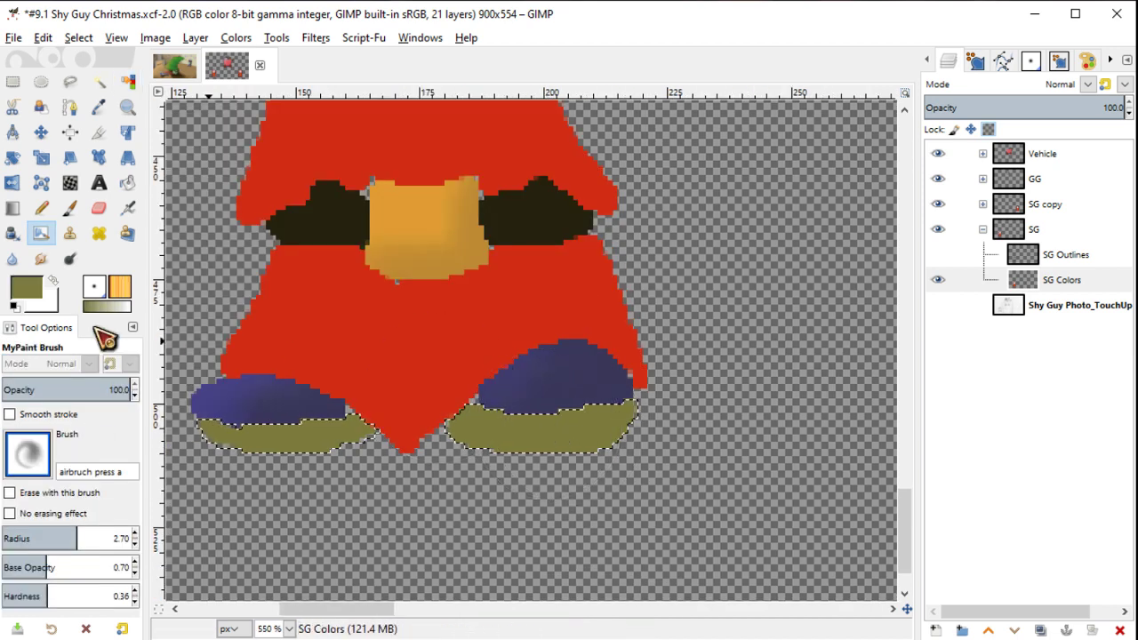
left_click(40, 286)
left_click(511, 317)
left_click(654, 449)
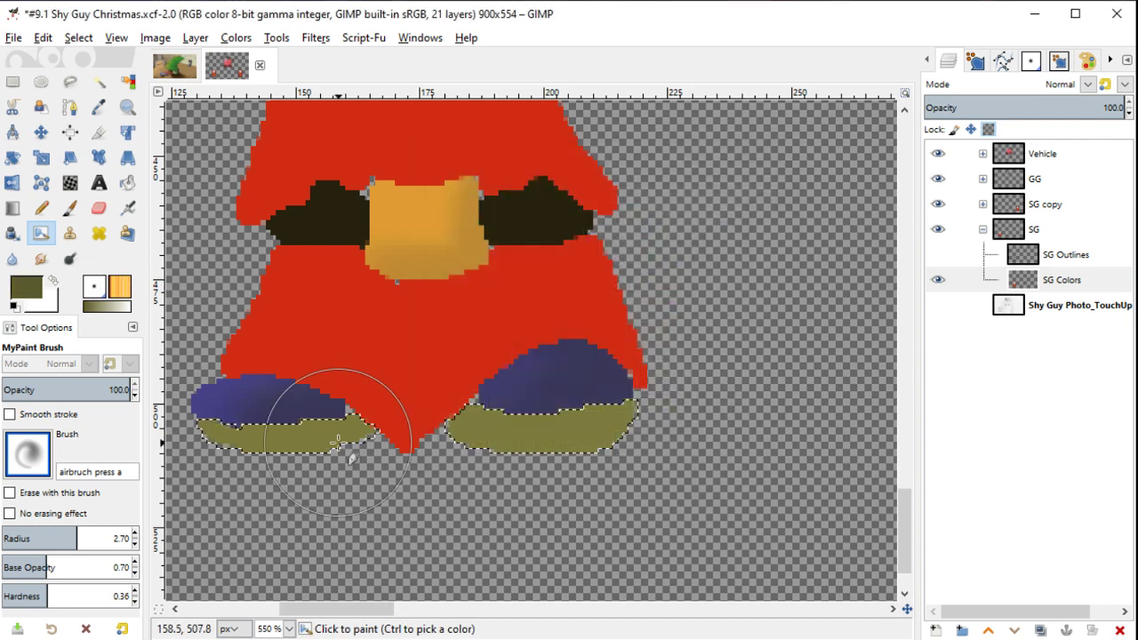
mouse_move(367, 407)
left_mouse_down()
mouse_move(279, 437)
mouse_move(241, 419)
left_mouse_up()
left_click_drag(627, 448, 630, 413)
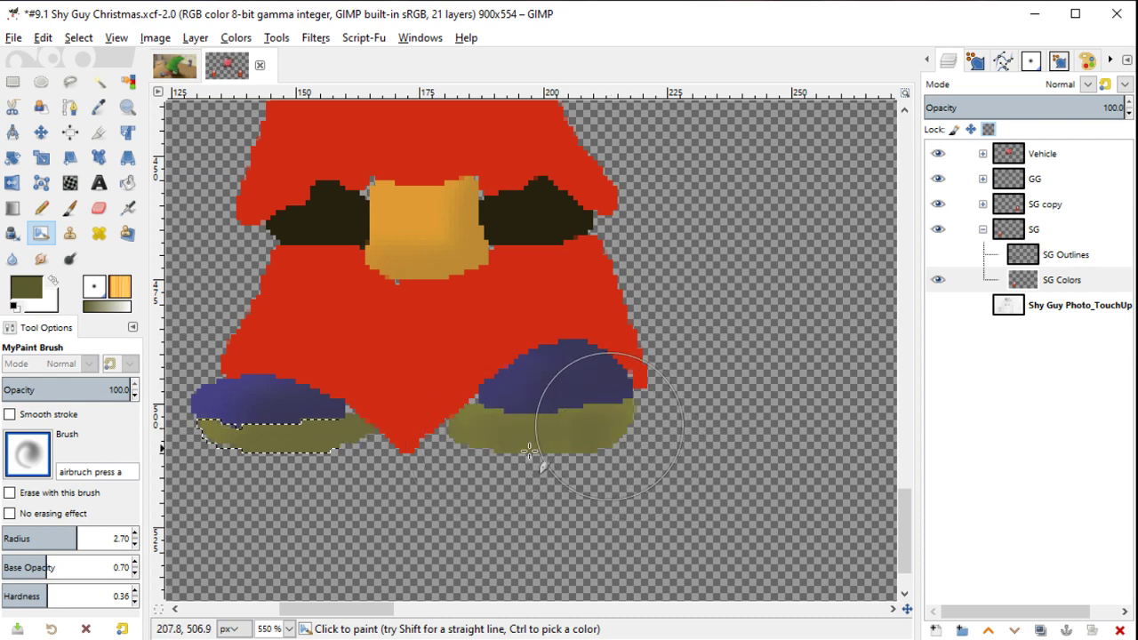
Step: Darken the right end of the right sole with an even darker shade using a slightly larger brush
left_click(27, 287)
left_click(516, 356)
left_click(652, 449)
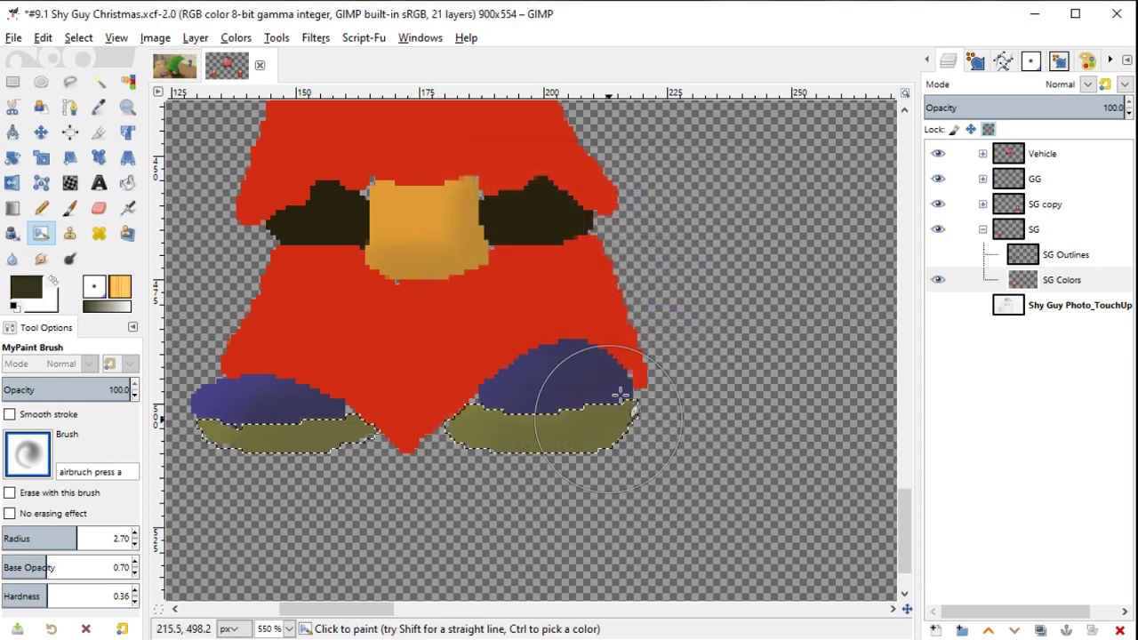
mouse_move(560, 420)
left_mouse_down()
mouse_move(570, 433)
mouse_move(638, 402)
left_mouse_up()
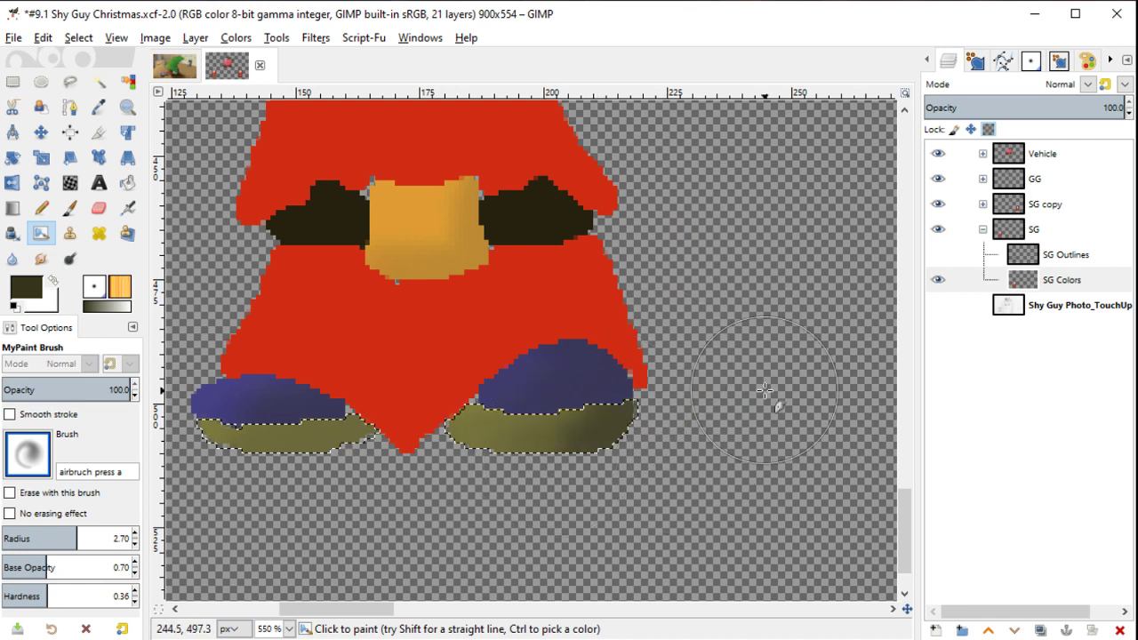
key("ctrl+z")
key("bracketright")
key("bracketright")
key("bracketright")
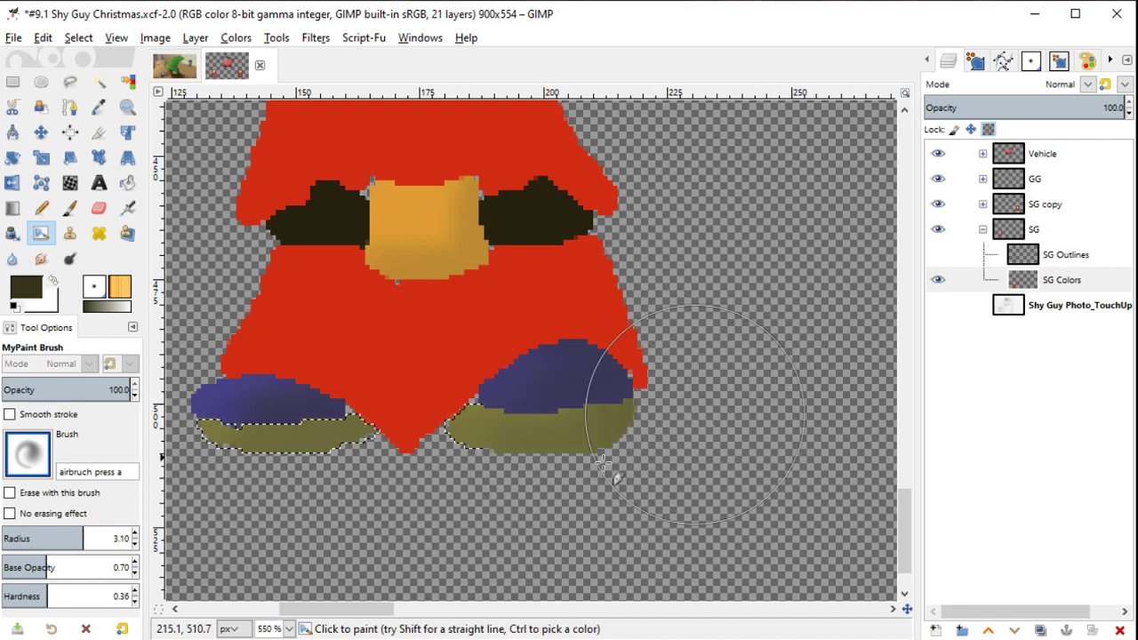
left_click_drag(622, 422, 578, 440)
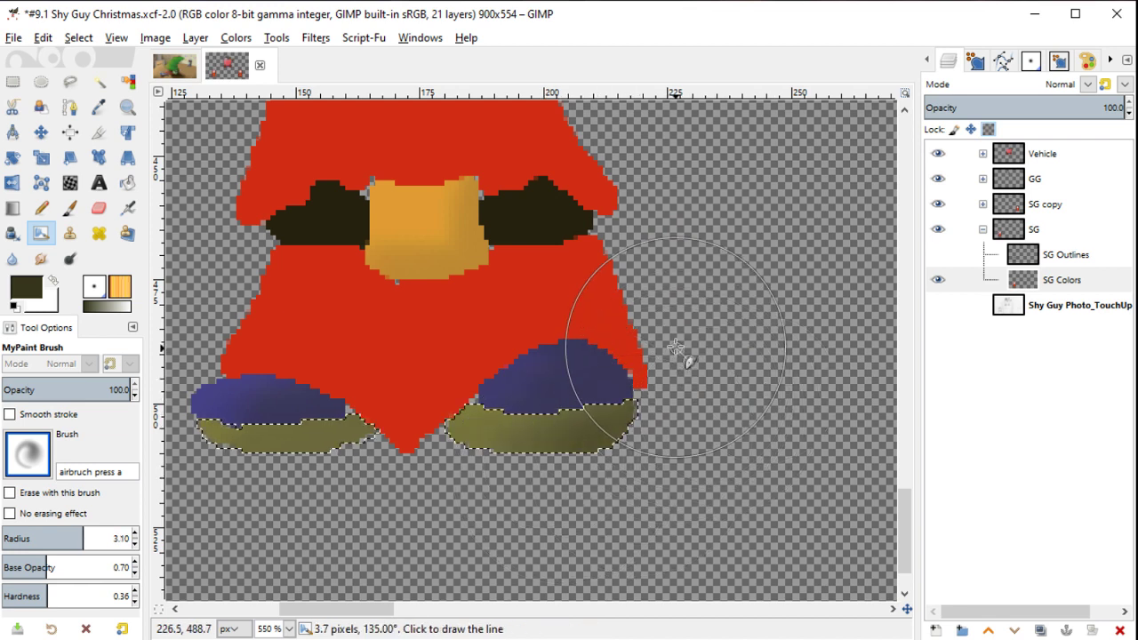
scroll(622, 355, "up", 5)
scroll(633, 411, "up", 3)
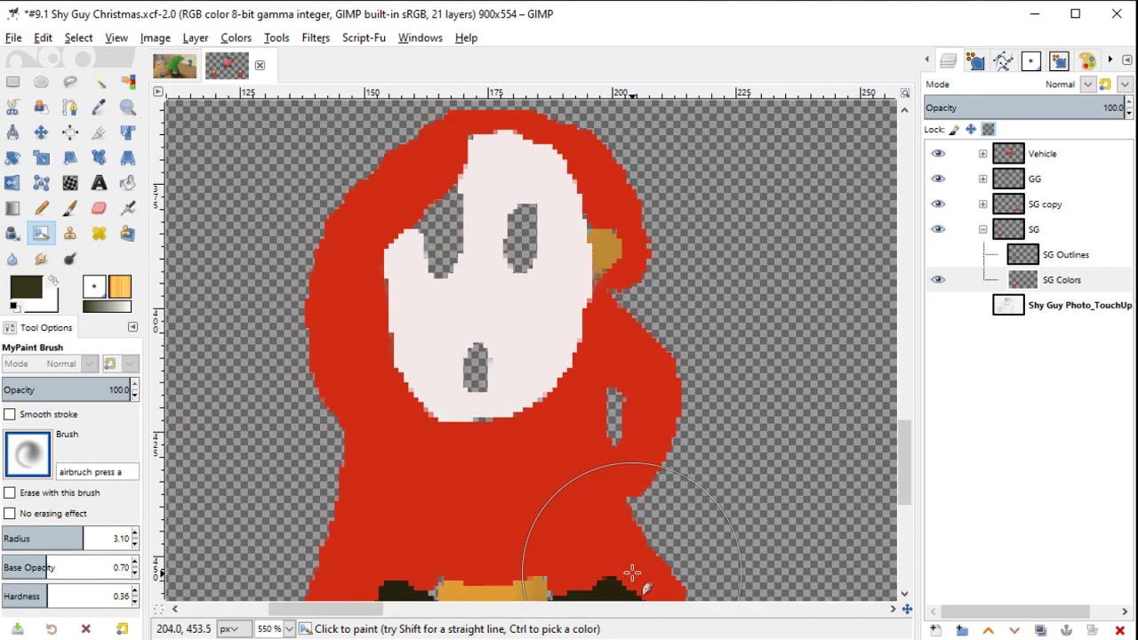
key("shift+o")
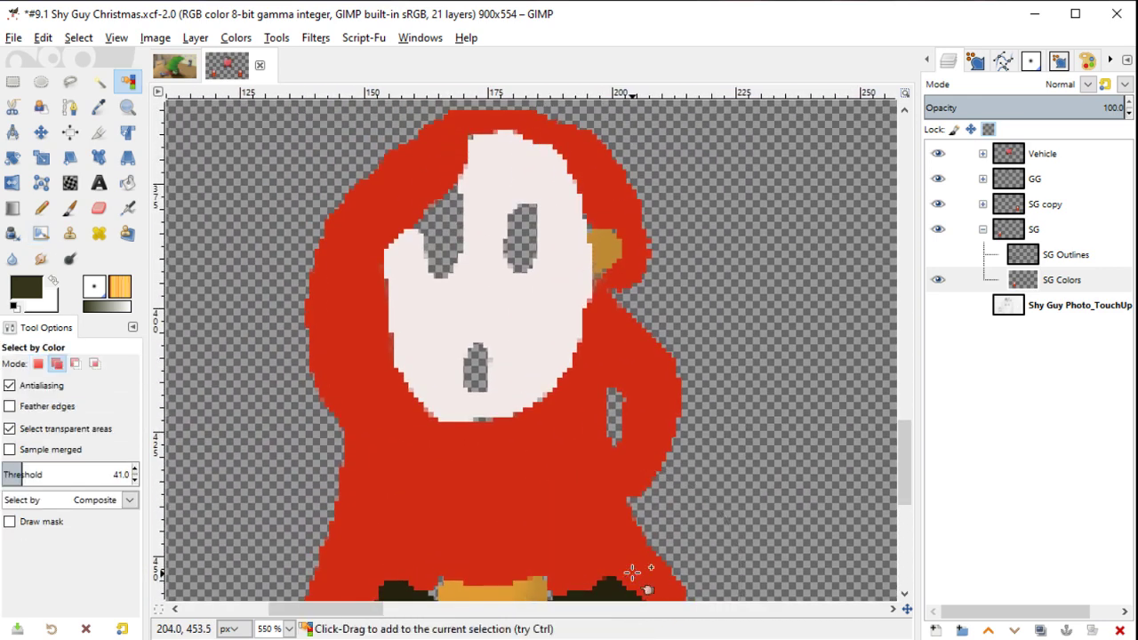
Step: Select the white mask and airbrush light grey shading on its right side and top
left_click(509, 317)
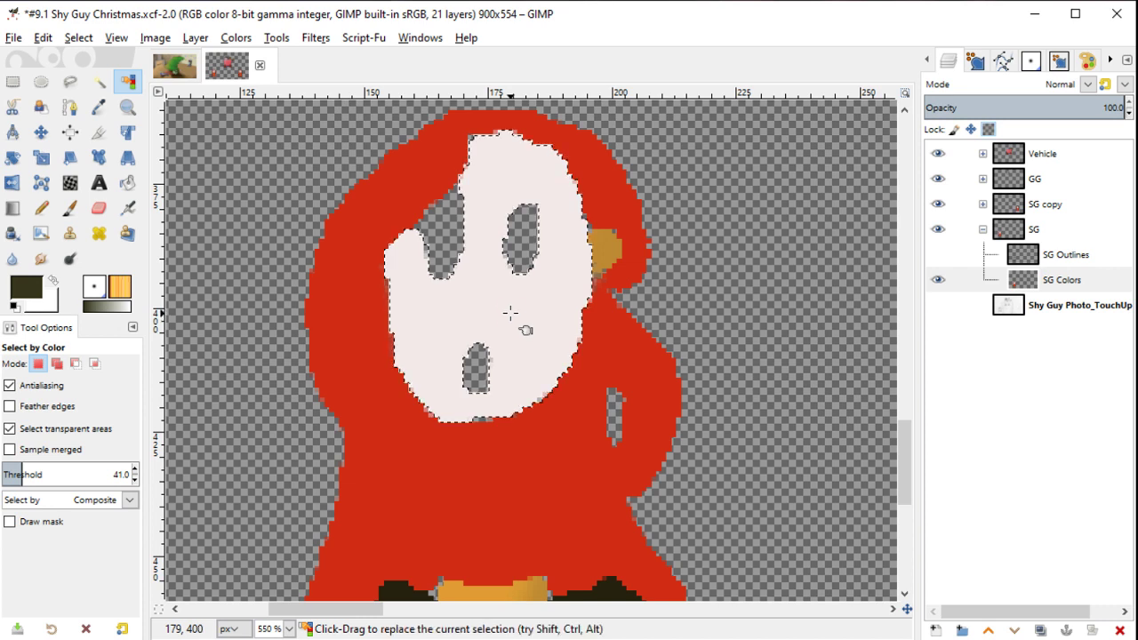
scroll(510, 347, "up", 1)
key("y")
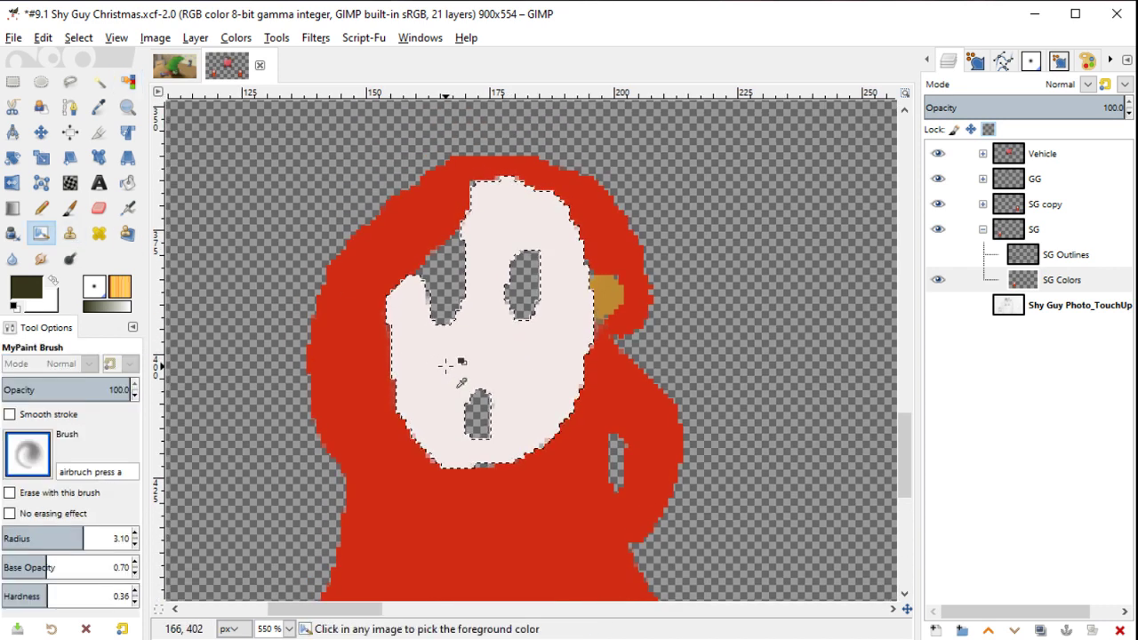
left_click(445, 366, "ctrl")
left_click(25, 287)
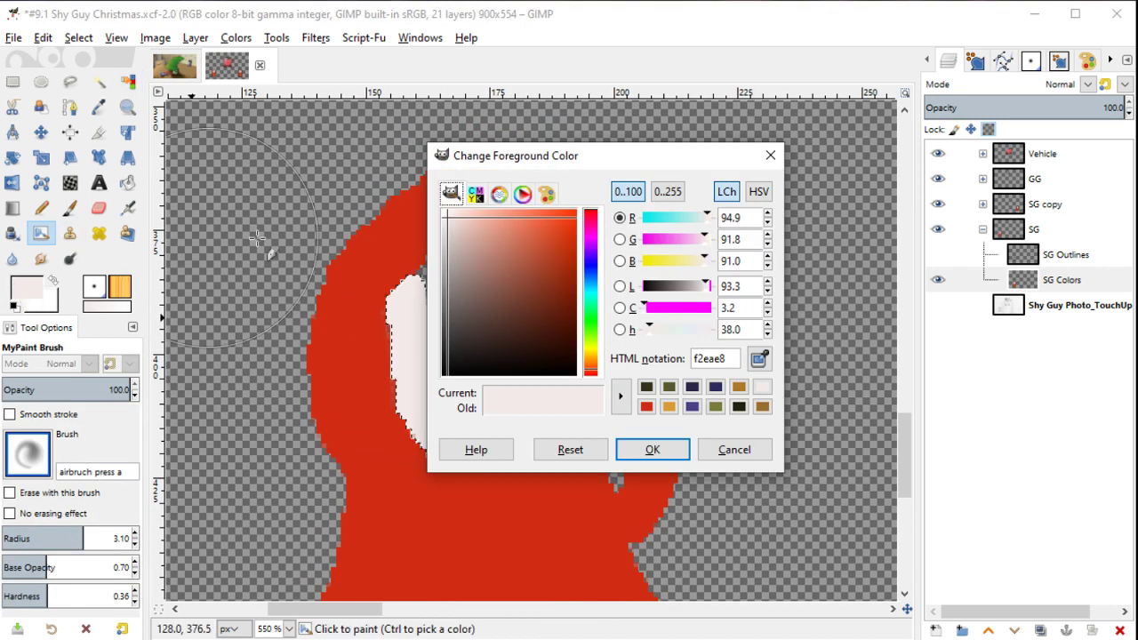
left_click(451, 262)
left_click(653, 449)
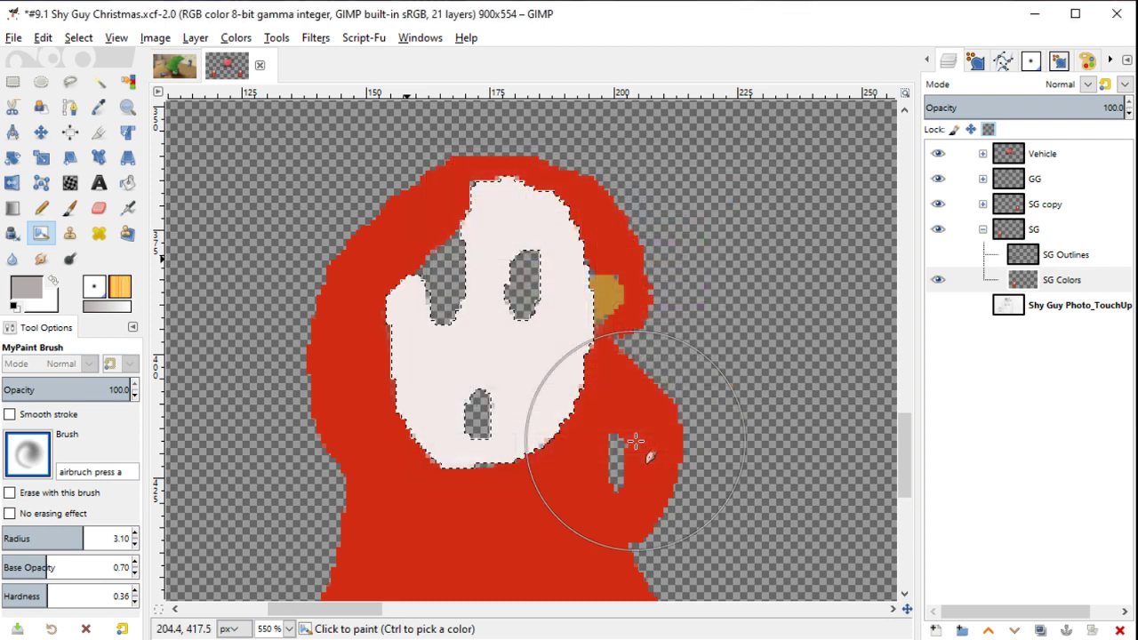
left_click_drag(585, 475, 569, 383)
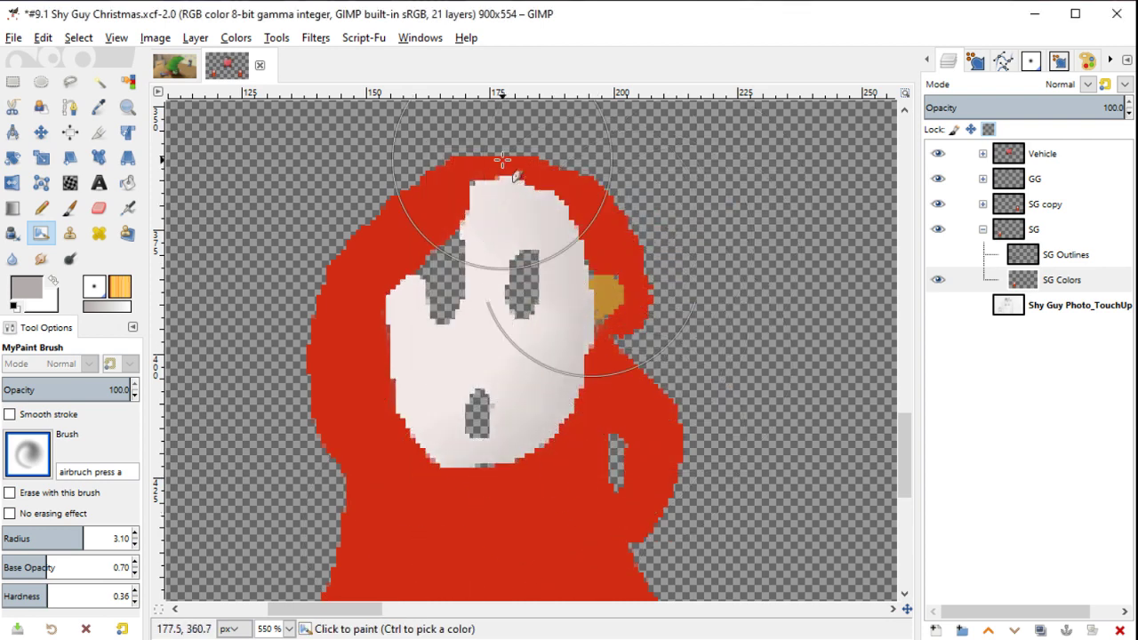
left_click_drag(585, 330, 598, 229)
mouse_move(460, 526)
left_mouse_down()
mouse_move(521, 389)
mouse_move(525, 210)
left_mouse_up()
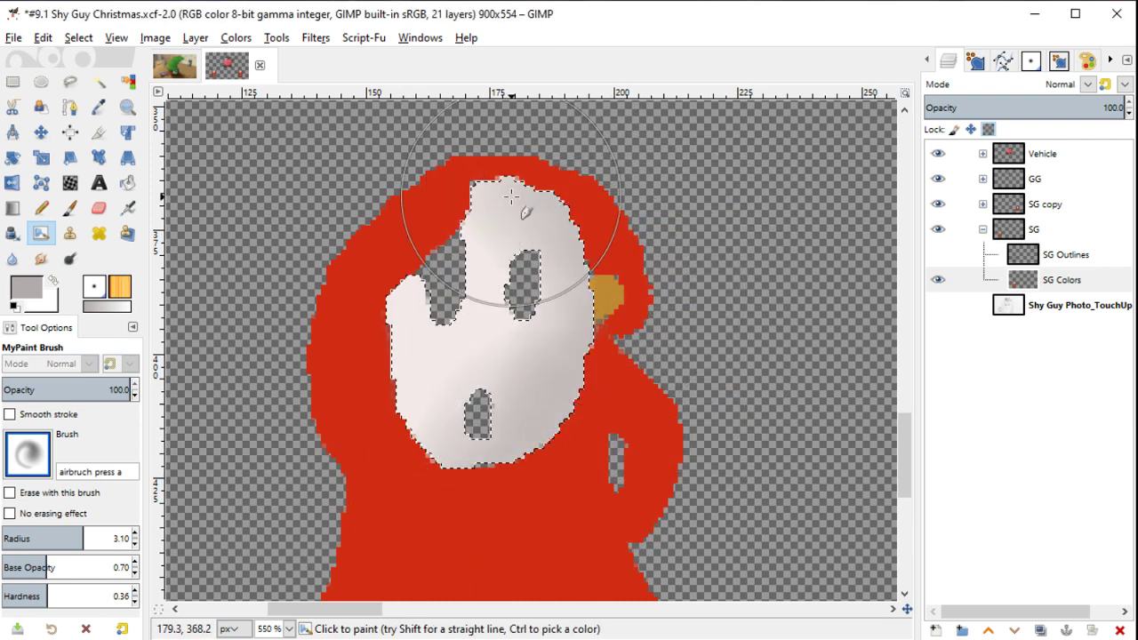
Step: Zoom in and shade the mask's left of the eye, top edge and lower-left with a smaller brush
key("plus")
key("plus")
key("bracketleft")
key("bracketleft")
key("bracketleft")
key("bracketleft")
key("bracketleft")
key("bracketleft")
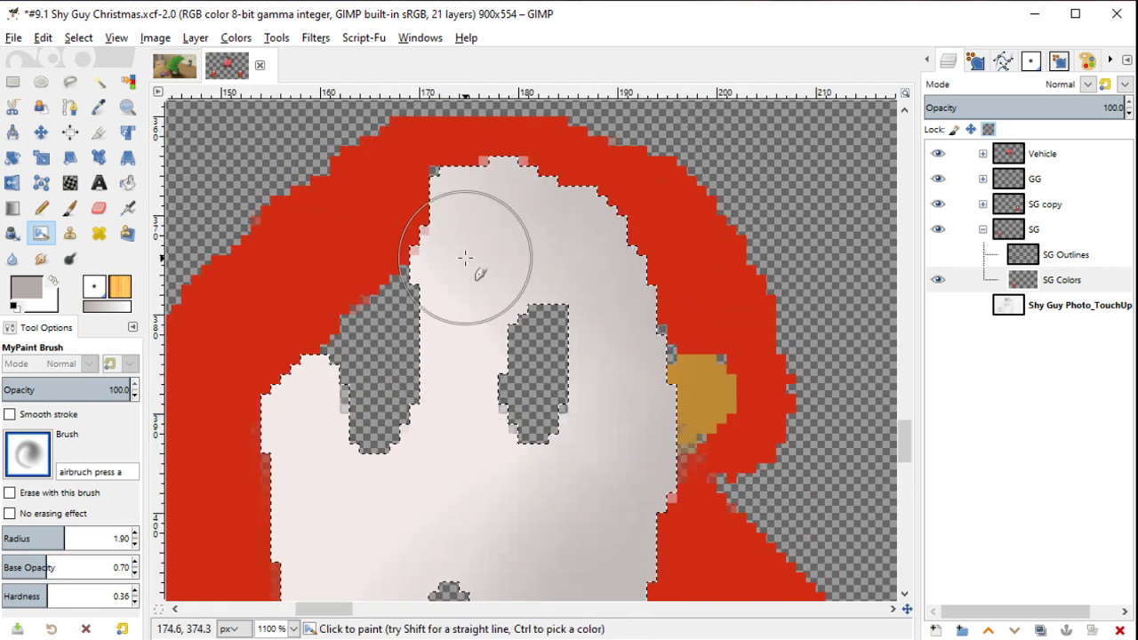
key("bracketleft")
key("bracketleft")
left_click_drag(330, 305, 292, 381)
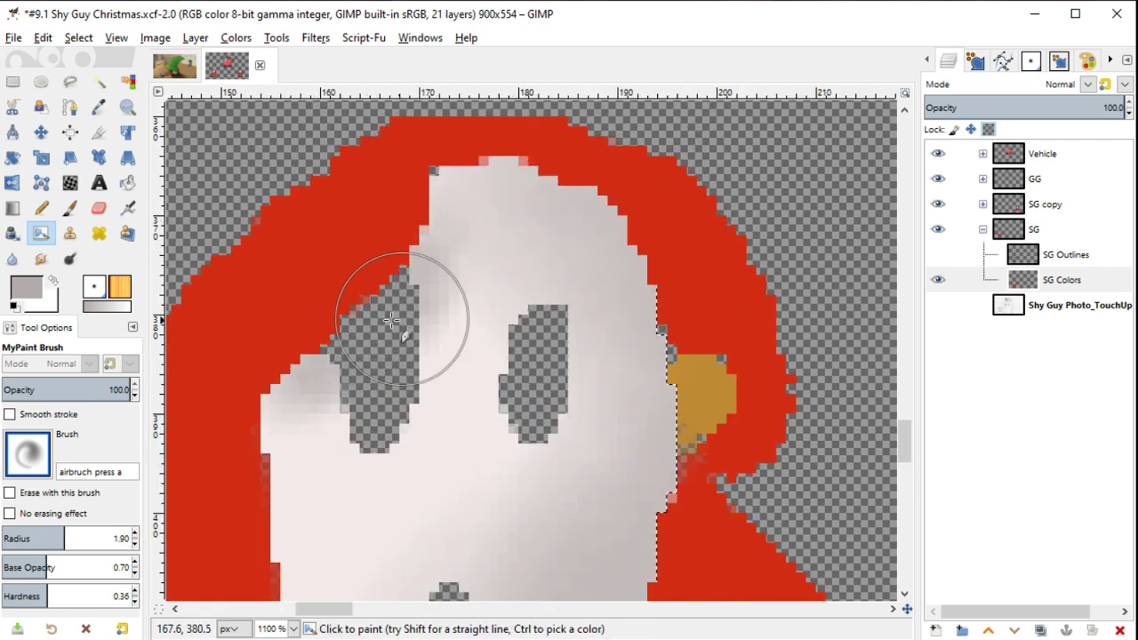
left_click_drag(406, 305, 411, 263)
left_click_drag(258, 416, 286, 375)
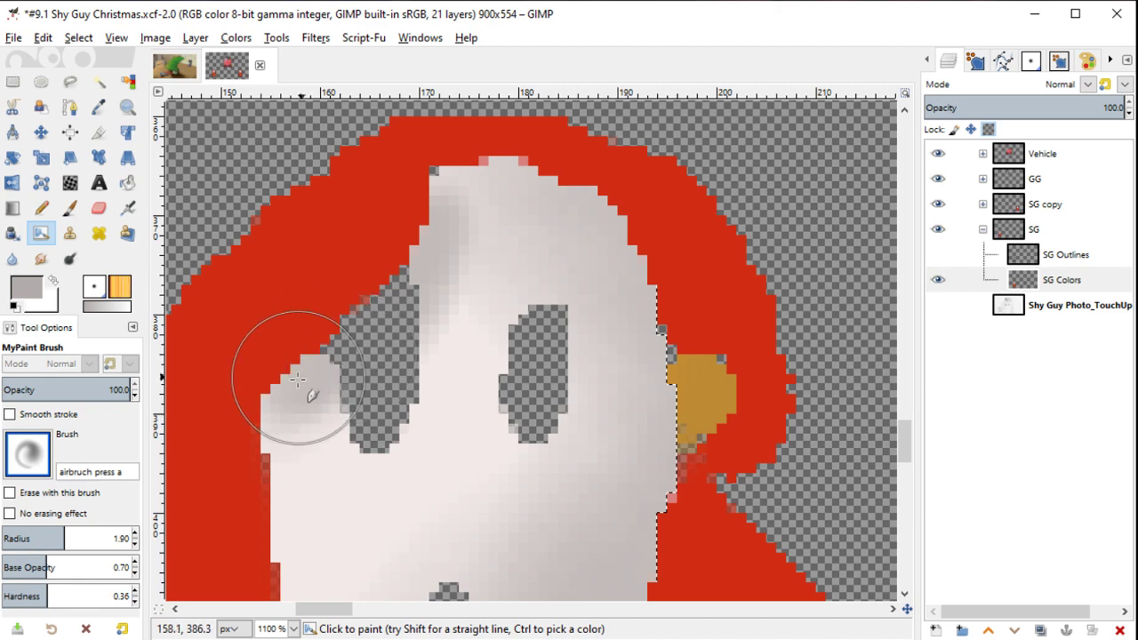
Step: Add darker grey shading along the mask's right edge
left_click(26, 288)
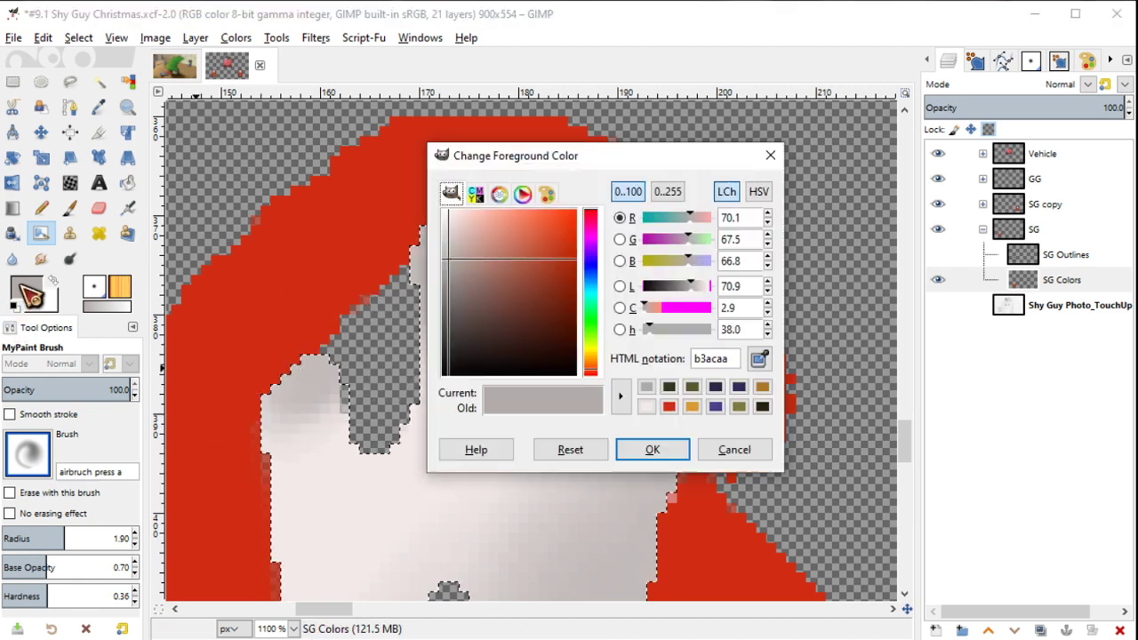
left_click(447, 287)
left_click(651, 450)
scroll(658, 440, "down", 2)
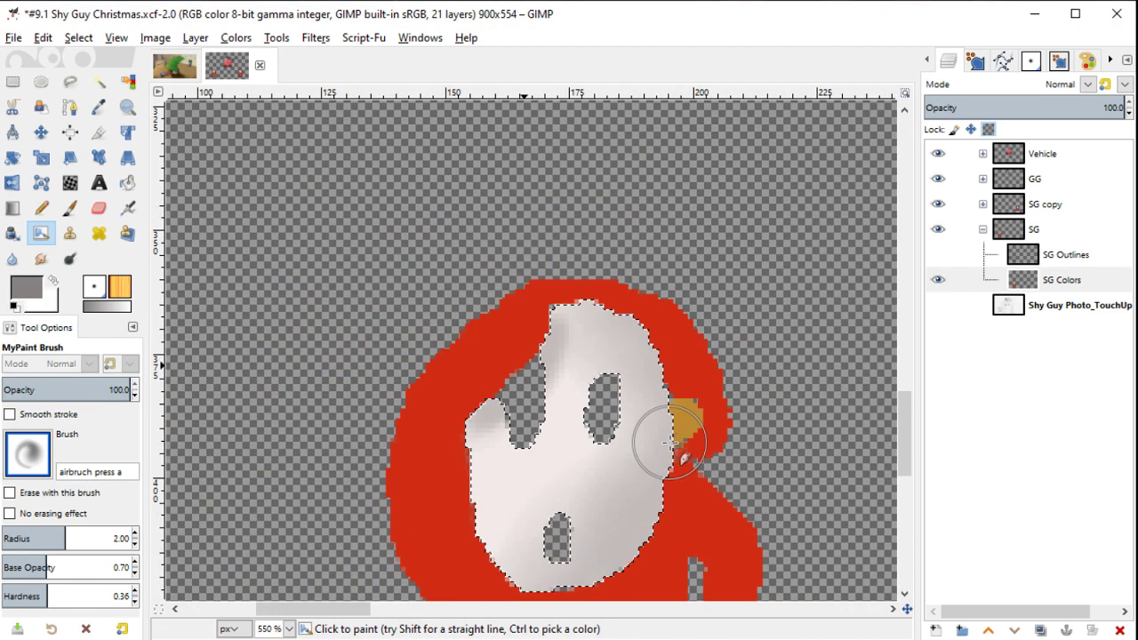
key("bracketright")
scroll(602, 262, "down", 3)
scroll(595, 294, "right", 2)
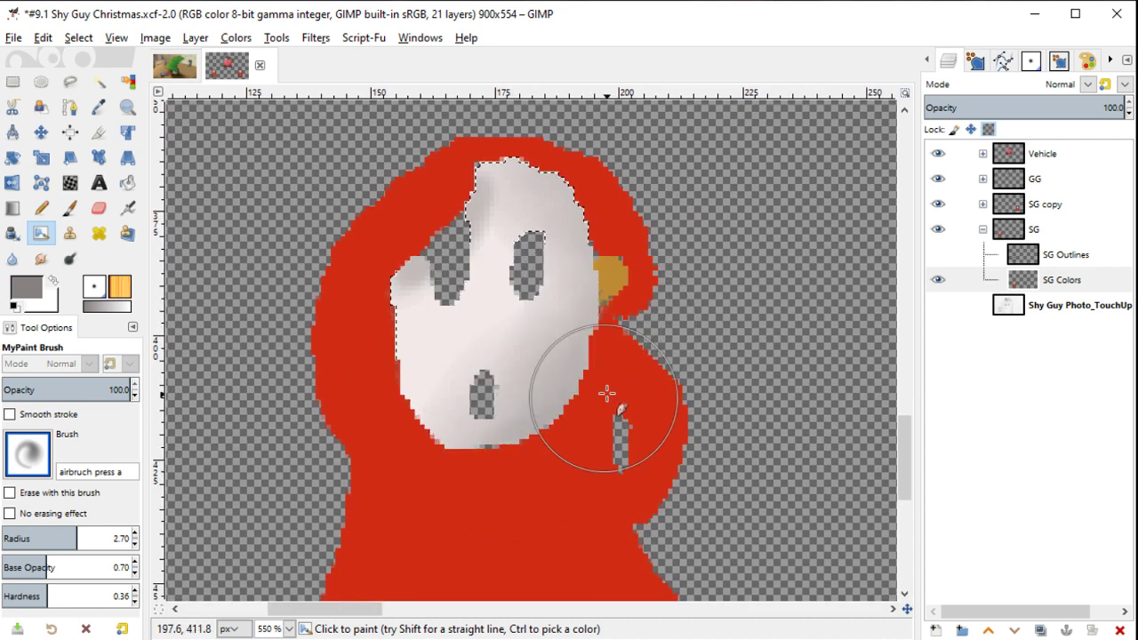
left_click_drag(500, 490, 604, 267)
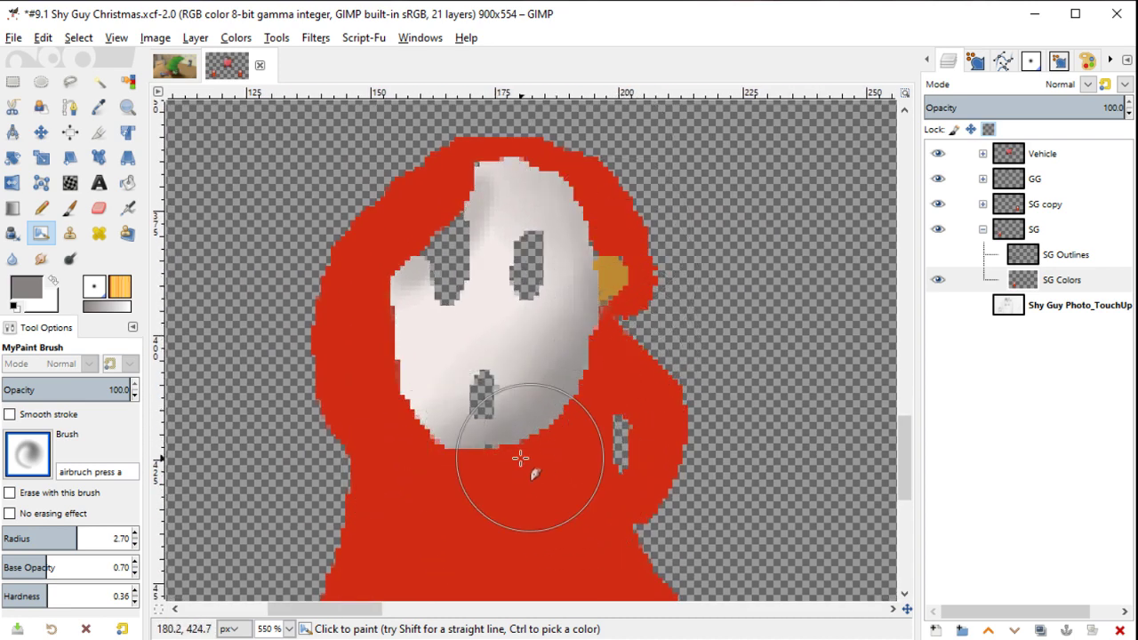
Step: Clear the mask selection and select the red body by colour
key("minus")
key("plus")
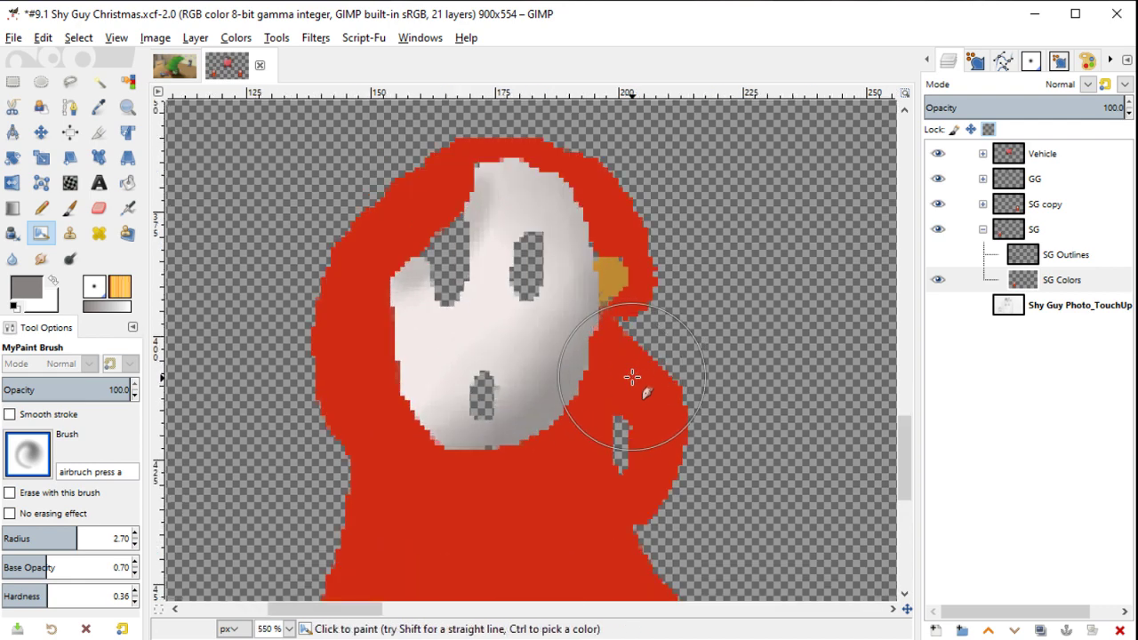
key("ctrl+shift+a")
key("shift+o")
left_click(632, 378)
Step: Sample the body red, darken it, and shade the robe near the right shoe
scroll(614, 144, "down", 5)
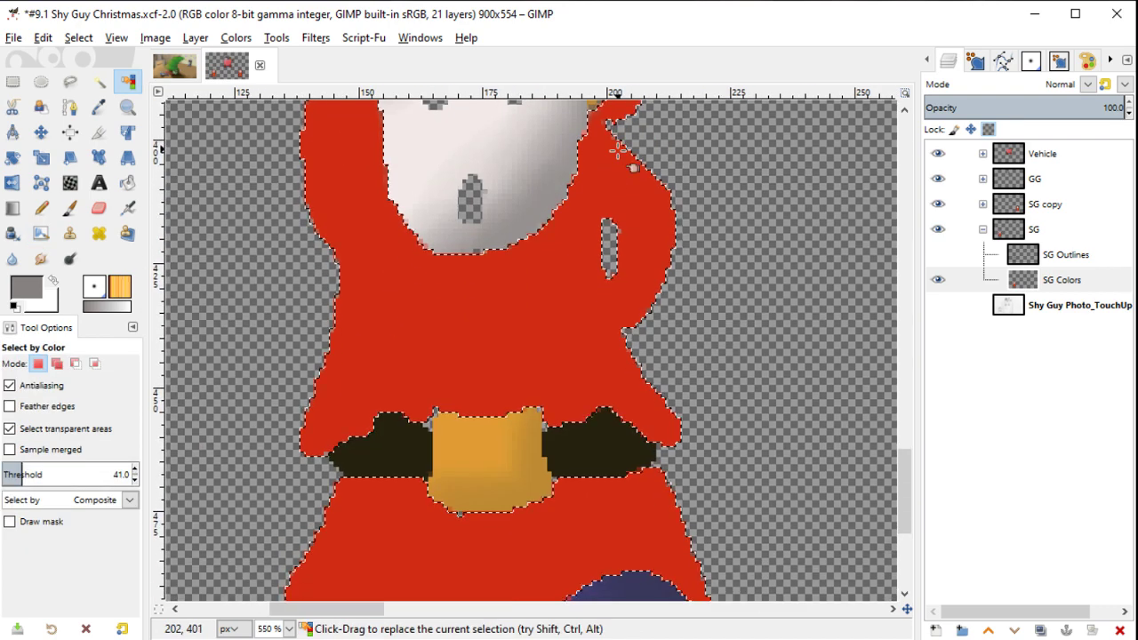
key("minus")
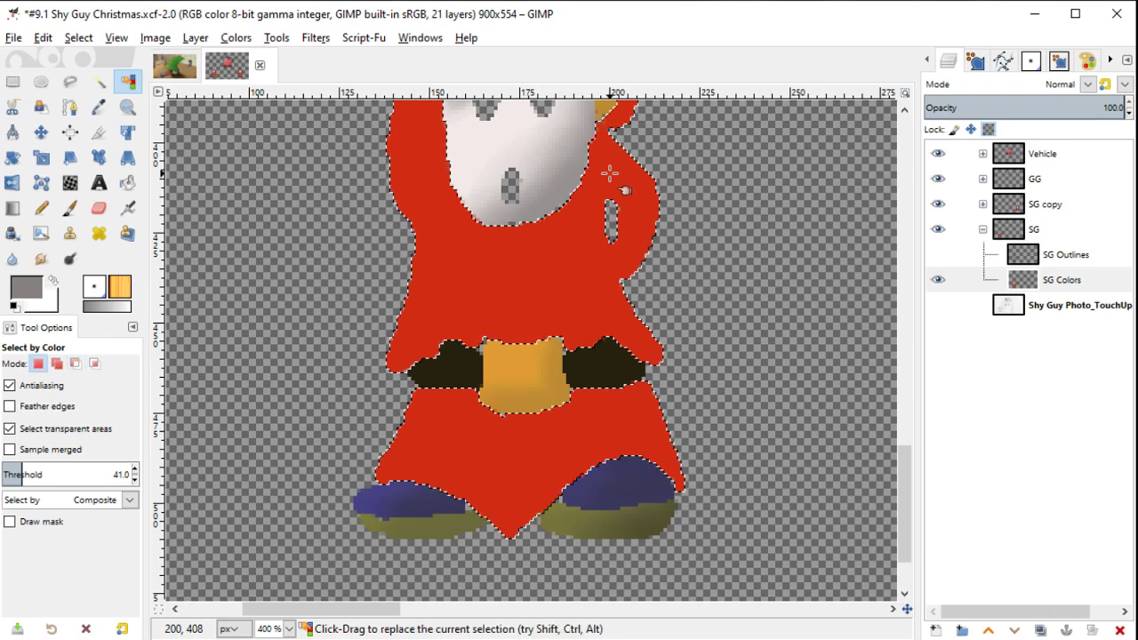
key("y")
left_click(612, 169, "ctrl")
left_click(27, 295)
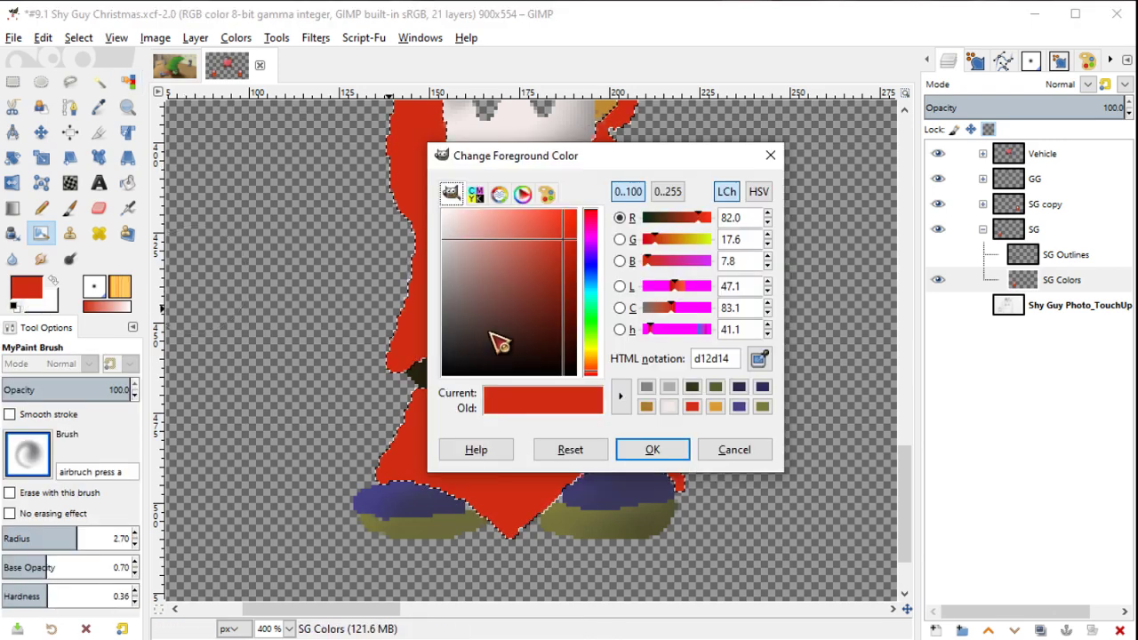
left_click(563, 289)
left_click(653, 450)
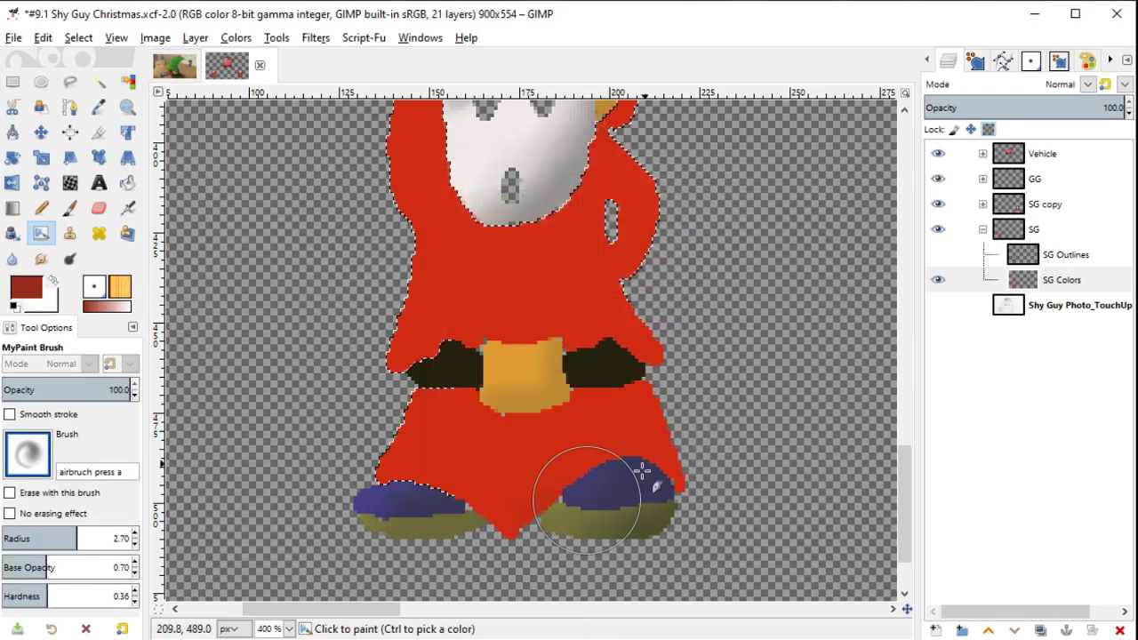
left_click_drag(538, 509, 720, 511)
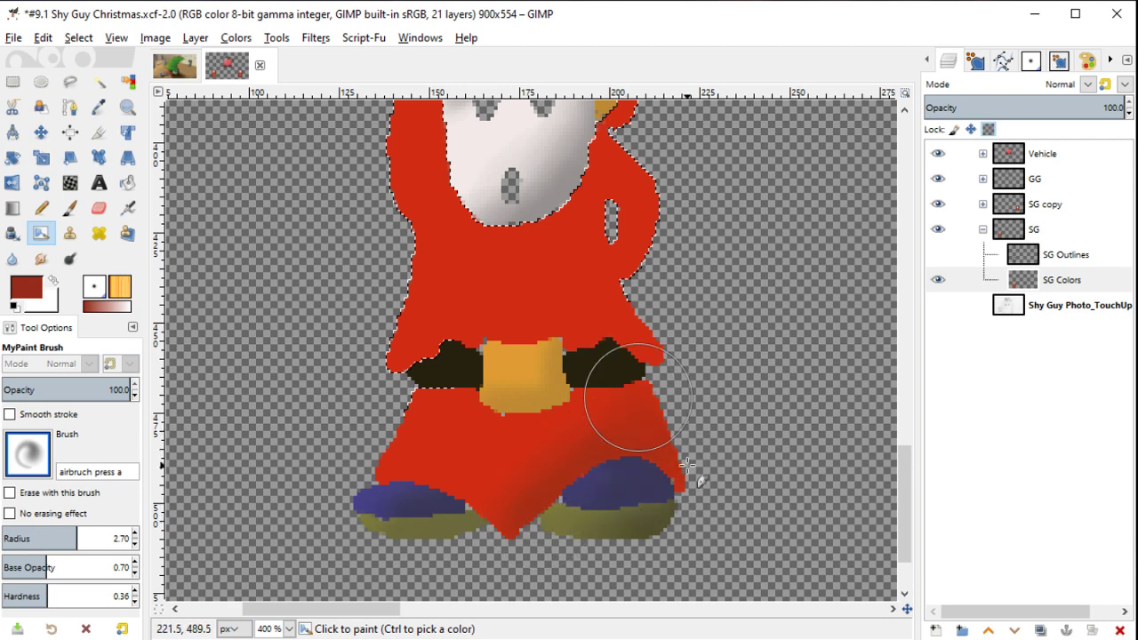
Step: With an even darker red, shade the lower robe, torso's right side and figure's right edge
left_click(27, 293)
left_click(549, 317)
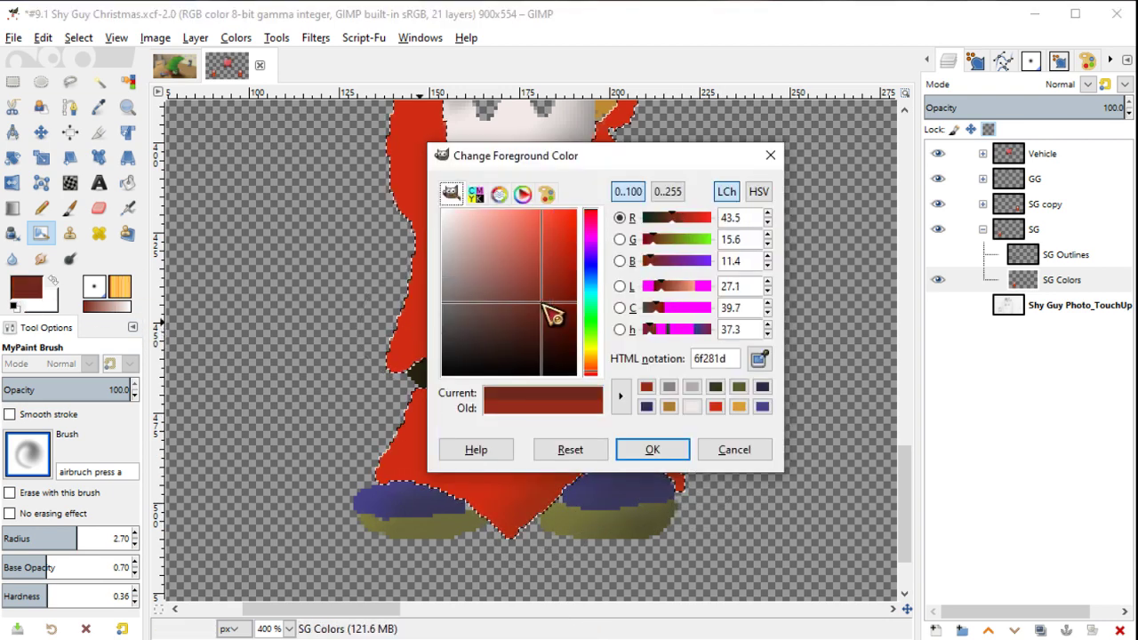
left_click(656, 450)
left_click_drag(623, 416, 654, 381)
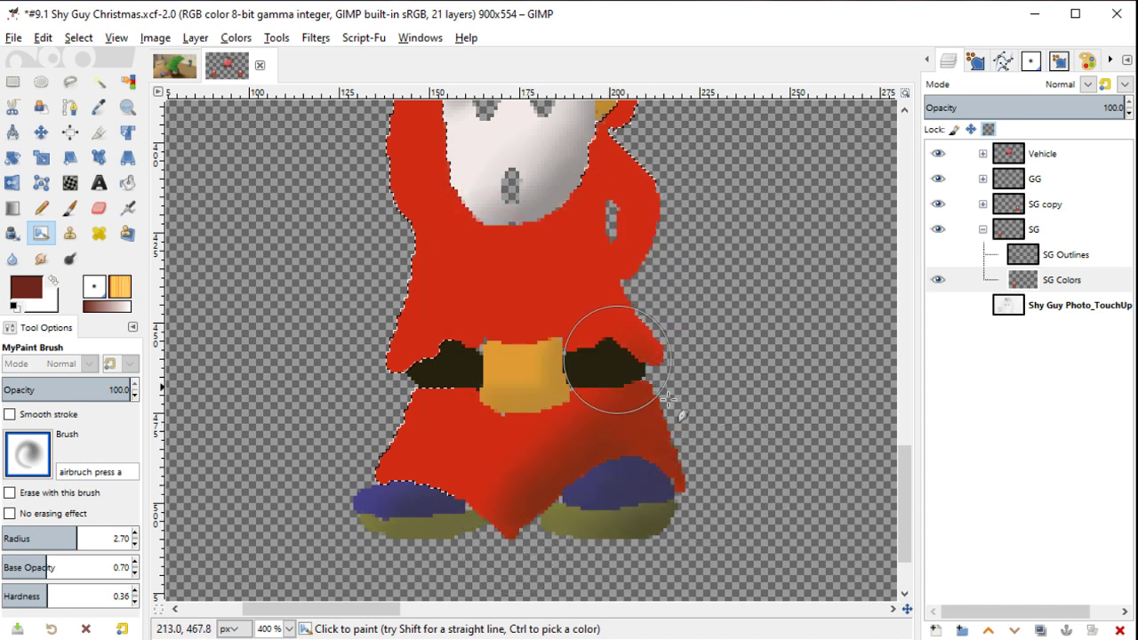
left_click_drag(609, 277, 627, 293)
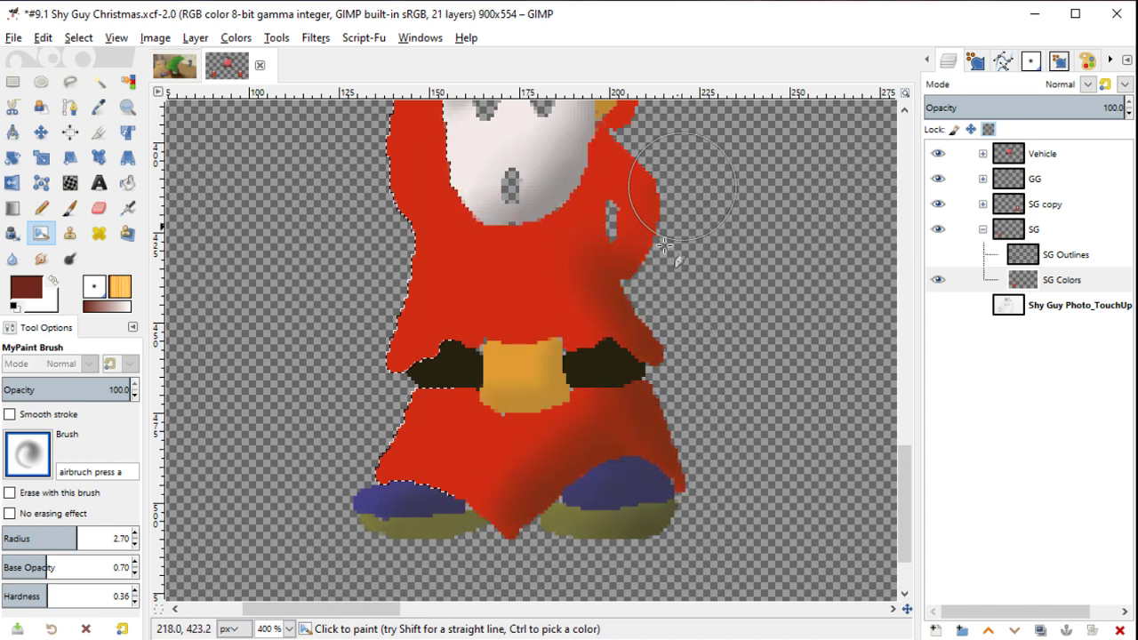
left_click_drag(672, 175, 610, 203)
Step: Shade both sides of the hood, the skirt's right edge and around the belt
scroll(613, 266, "up", 5)
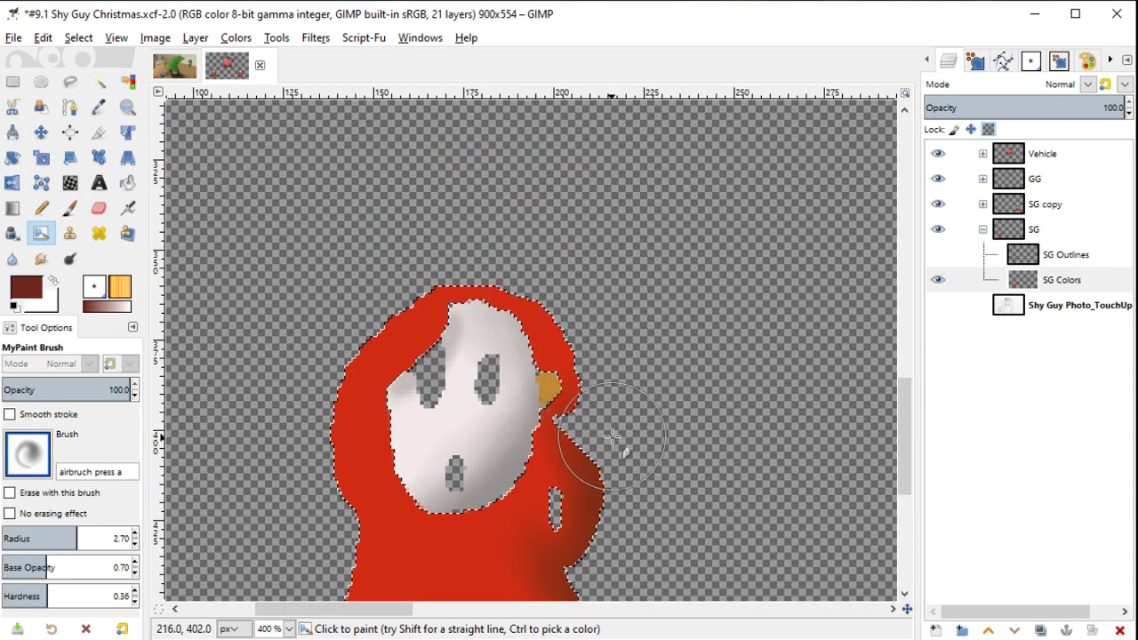
mouse_move(602, 450)
left_mouse_down()
mouse_move(568, 384)
mouse_move(569, 452)
mouse_move(520, 275)
left_mouse_up()
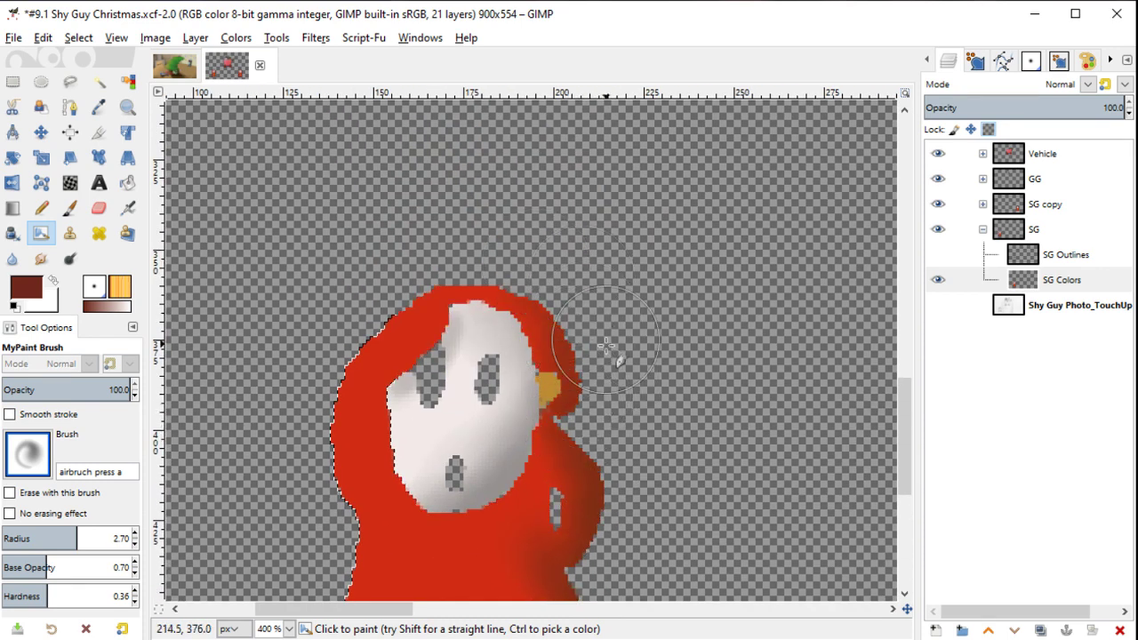
mouse_move(605, 345)
left_mouse_down()
mouse_move(435, 369)
mouse_move(431, 338)
mouse_move(380, 449)
mouse_move(394, 425)
mouse_move(406, 471)
left_mouse_up()
scroll(418, 444, "down", 4)
scroll(480, 356, "down", 2)
mouse_move(534, 234)
left_mouse_down()
mouse_move(559, 285)
mouse_move(554, 229)
mouse_move(569, 174)
mouse_move(551, 256)
mouse_move(521, 299)
mouse_move(546, 318)
mouse_move(559, 255)
mouse_move(532, 329)
mouse_move(556, 267)
mouse_move(533, 254)
mouse_move(437, 472)
mouse_move(604, 436)
mouse_move(546, 460)
left_mouse_up()
mouse_move(633, 420)
left_mouse_down()
mouse_move(599, 376)
mouse_move(411, 338)
mouse_move(381, 368)
mouse_move(468, 363)
mouse_move(508, 340)
mouse_move(488, 344)
mouse_move(548, 359)
left_mouse_up()
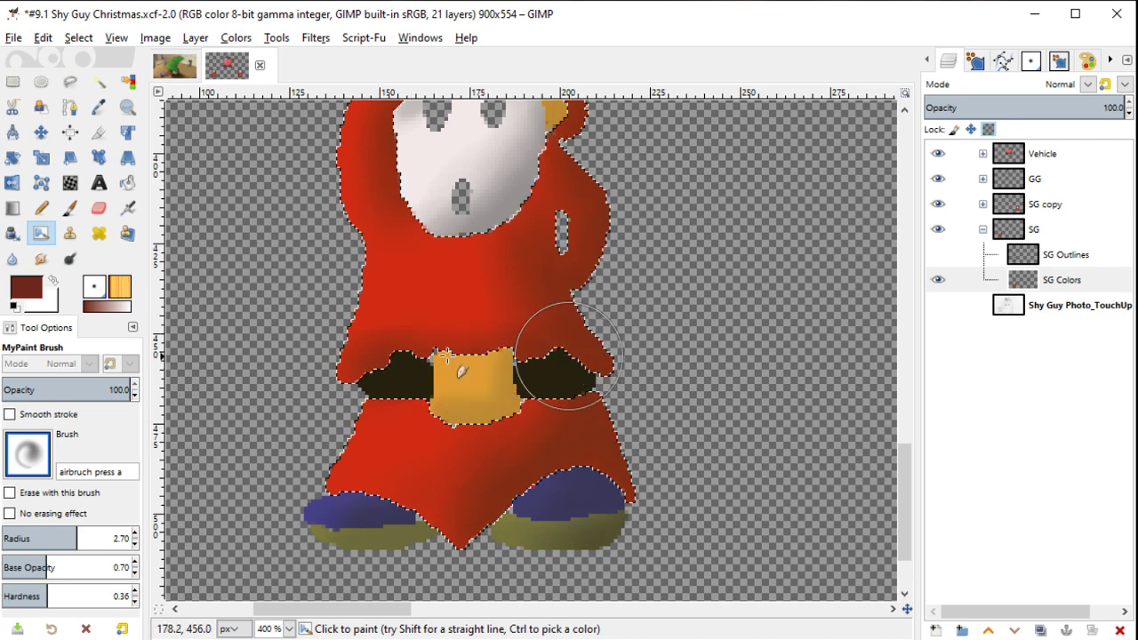
scroll(246, 376, "up", 1)
scroll(253, 458, "up", 3)
scroll(255, 465, "up", 1)
scroll(252, 391, "down", 4)
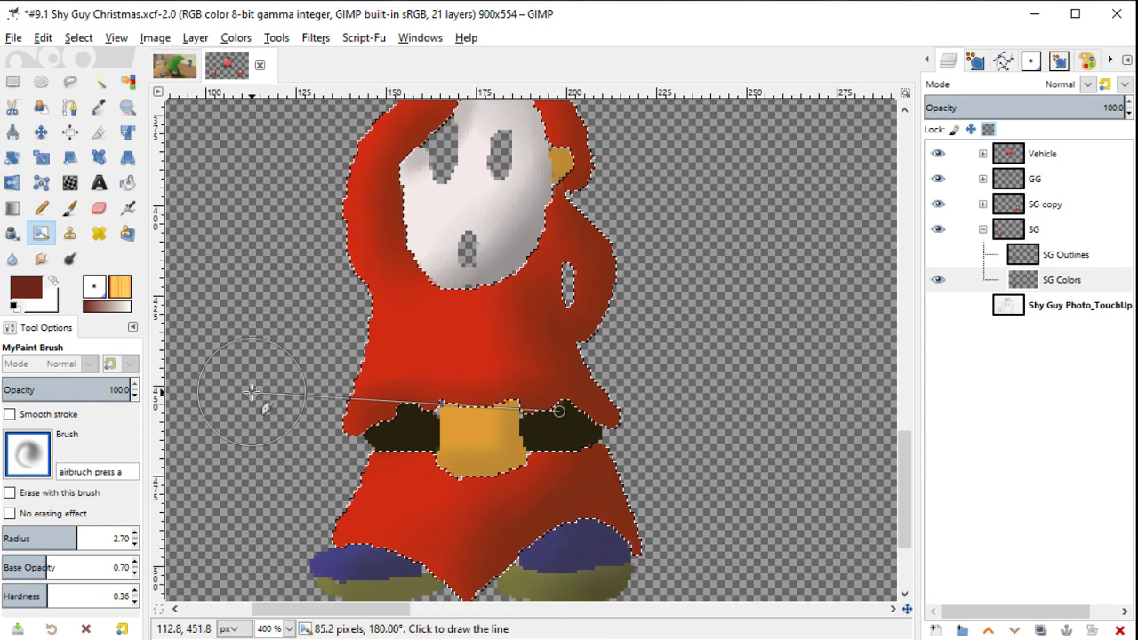
scroll(251, 391, "down", 1, "ctrl")
scroll(267, 394, "down", 1, "ctrl")
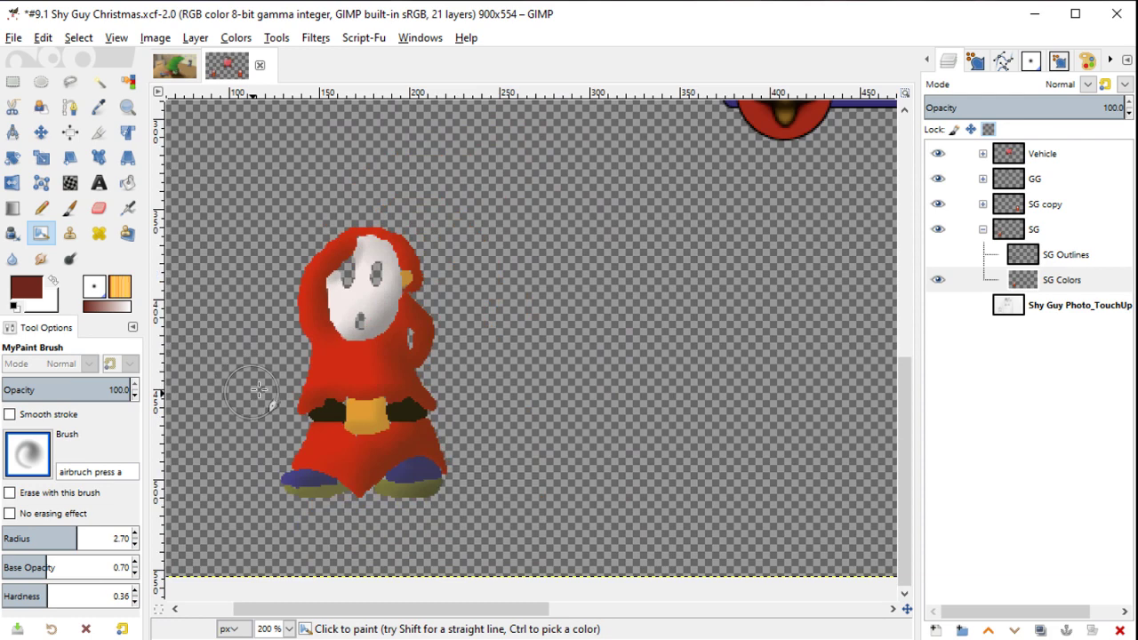
Step: Show the SG Outlines layer again and fit the whole image in the window
left_click(938, 255)
key("m")
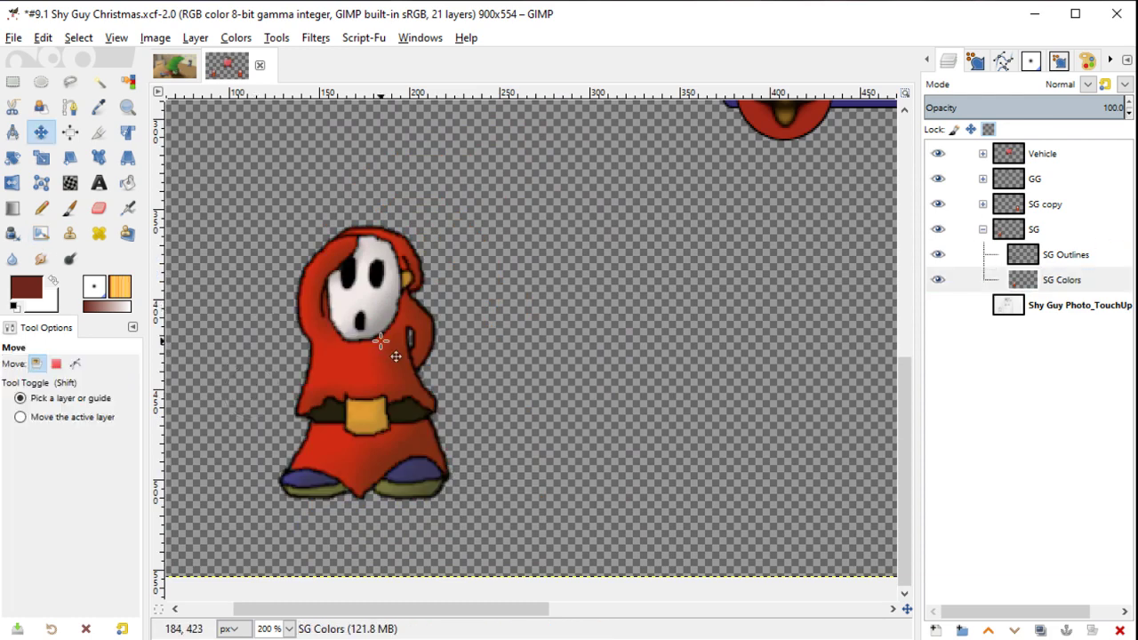
key("1")
key("shift+ctrl+j")
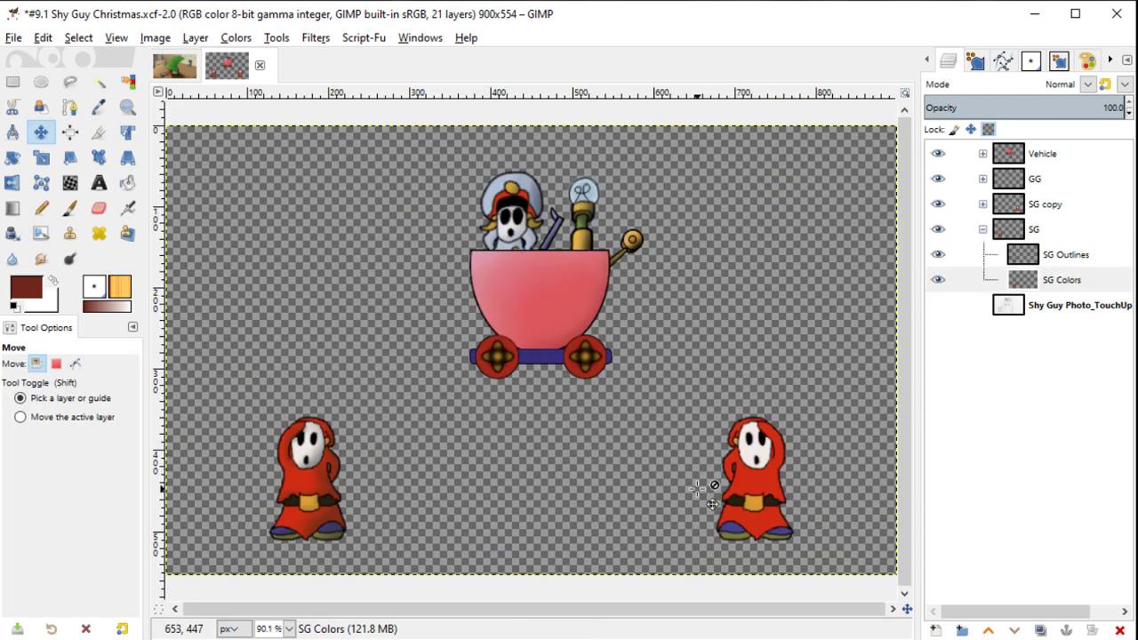
left_click_drag(711, 498, 525, 391)
scroll(522, 389, "up", 4)
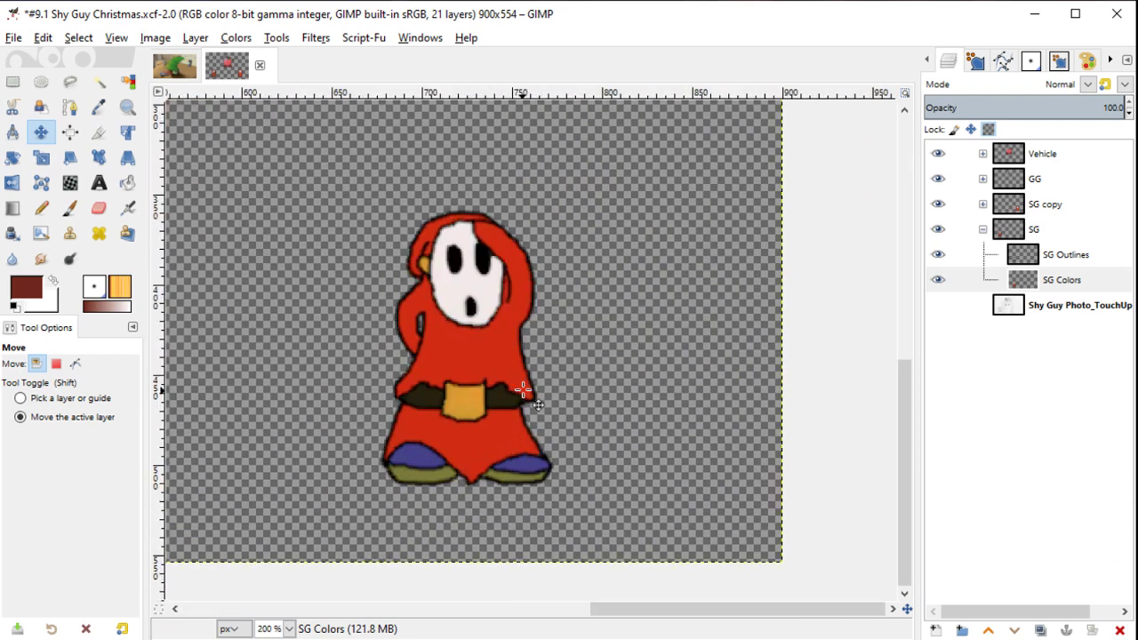
Step: Collapse SG, expand SG copy and make SG Colors #1 the active layer
left_click(984, 230)
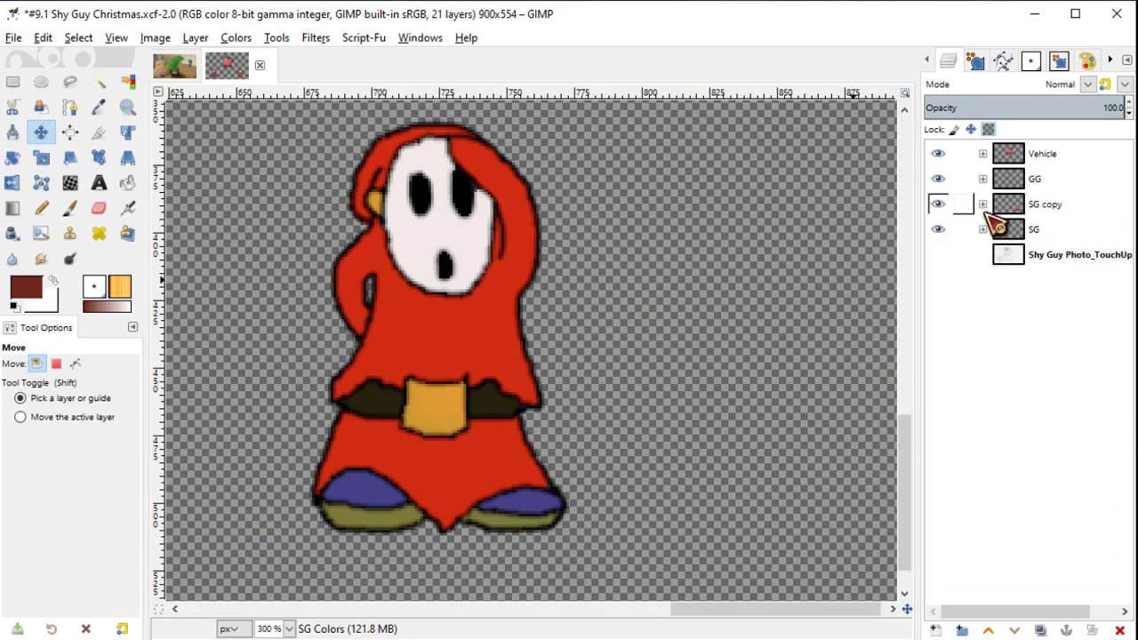
left_click(984, 204)
left_click(1027, 255)
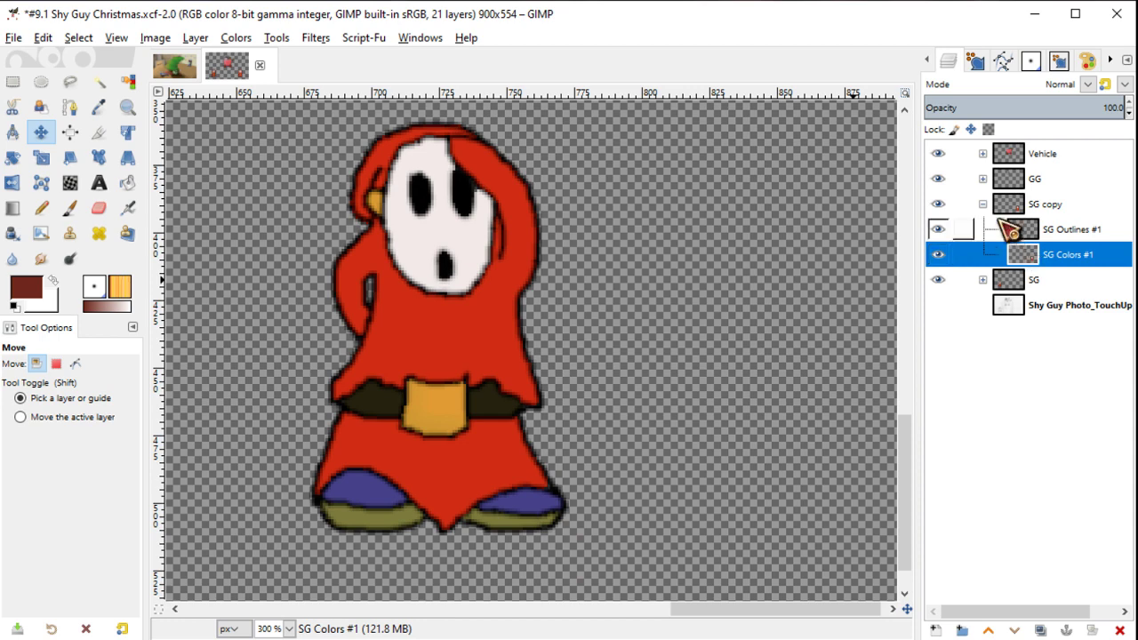
Step: Hide SG Outlines #1, select the red robe, and shade the hood, arm and lower body
left_click(939, 230)
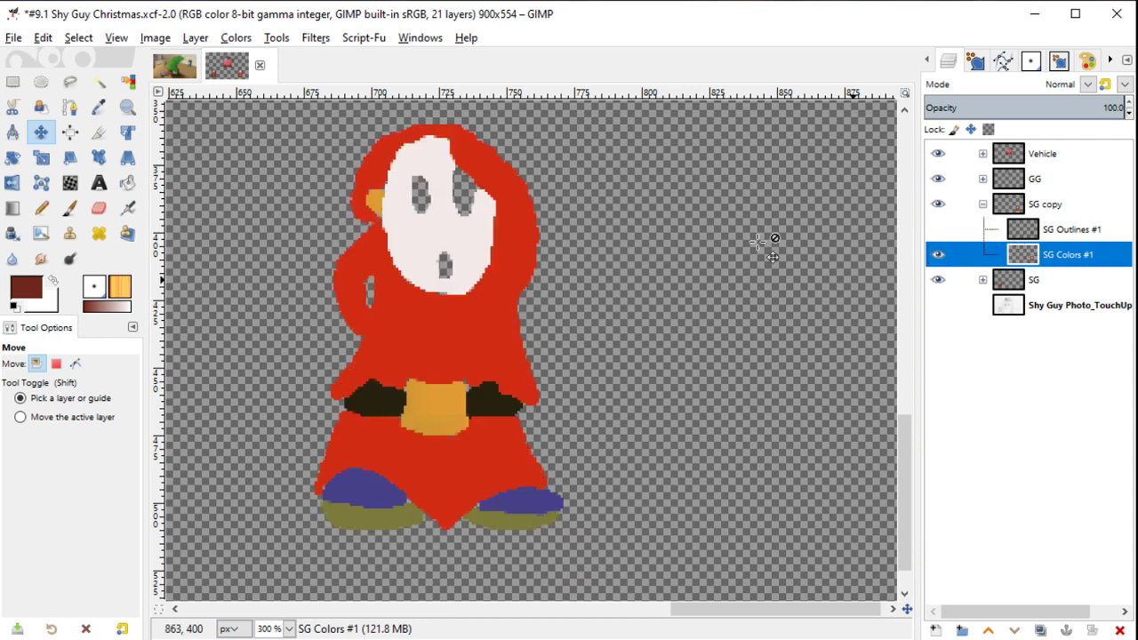
key("shift+o")
left_click(500, 293)
key("y")
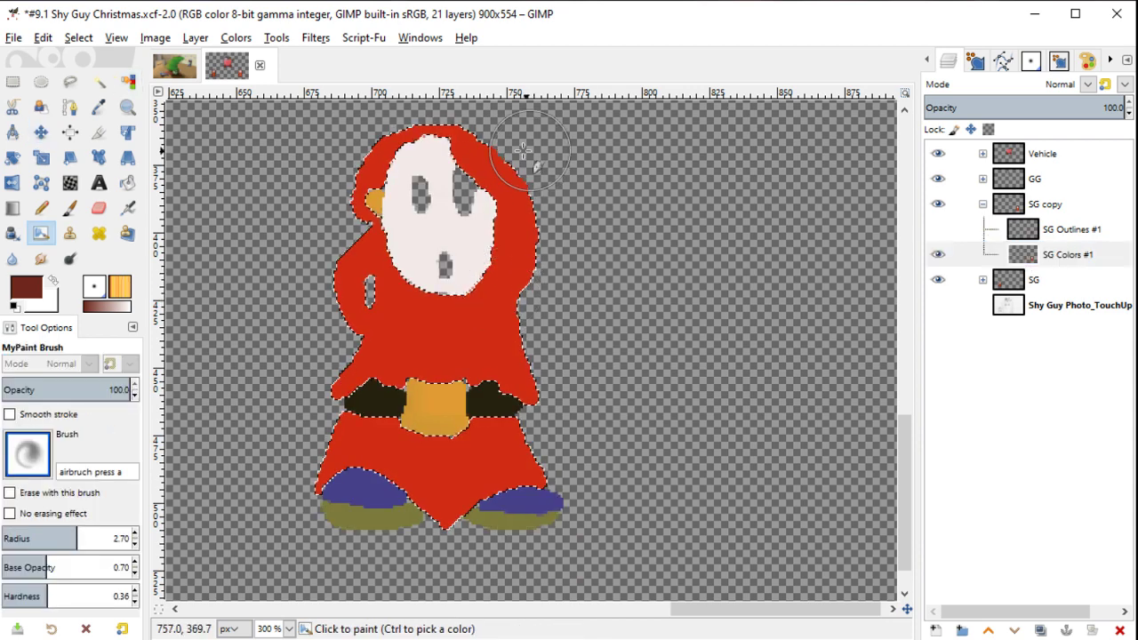
mouse_move(523, 150)
left_mouse_down()
mouse_move(549, 198)
mouse_move(516, 195)
mouse_move(509, 313)
left_mouse_up()
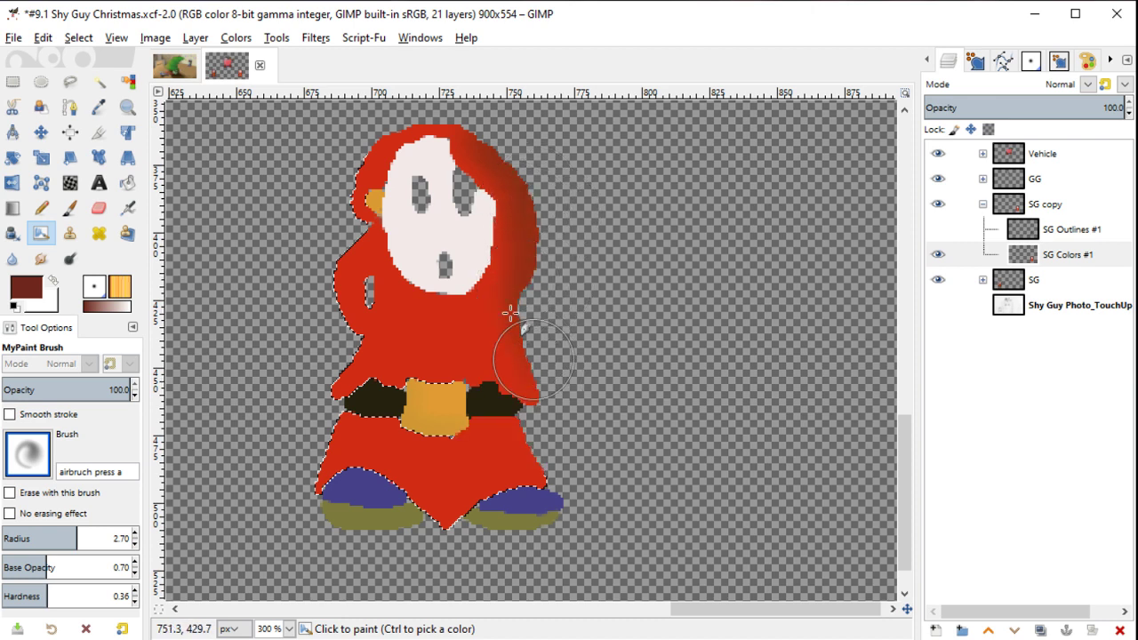
left_click_drag(534, 382, 520, 347)
mouse_move(385, 310)
left_mouse_down()
mouse_move(370, 322)
mouse_move(372, 303)
left_mouse_up()
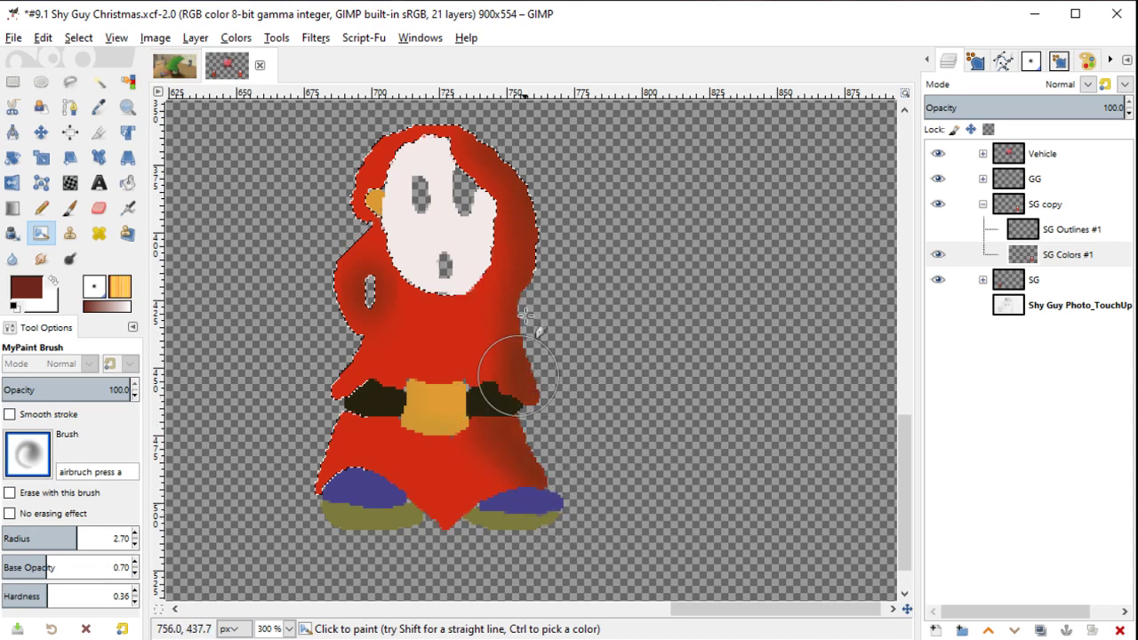
mouse_move(526, 314)
left_mouse_down()
mouse_move(508, 406)
mouse_move(457, 381)
mouse_move(377, 370)
left_mouse_up()
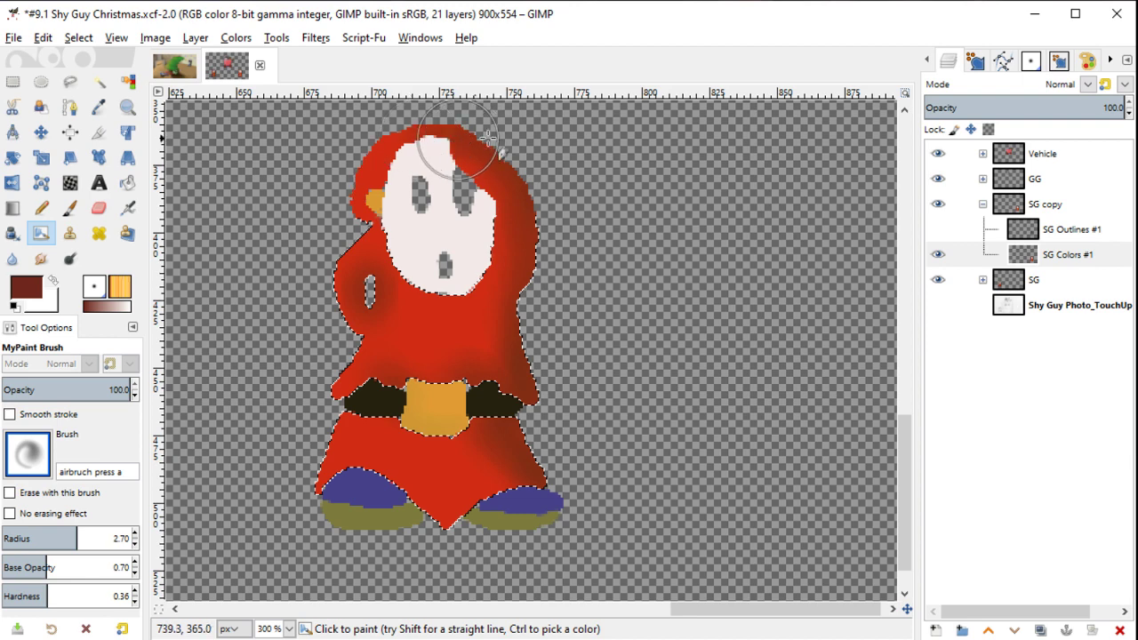
Step: Shrink the brush to size 2 and paint red over the face's right edges
scroll(478, 168, "up", 2, "ctrl")
key("p")
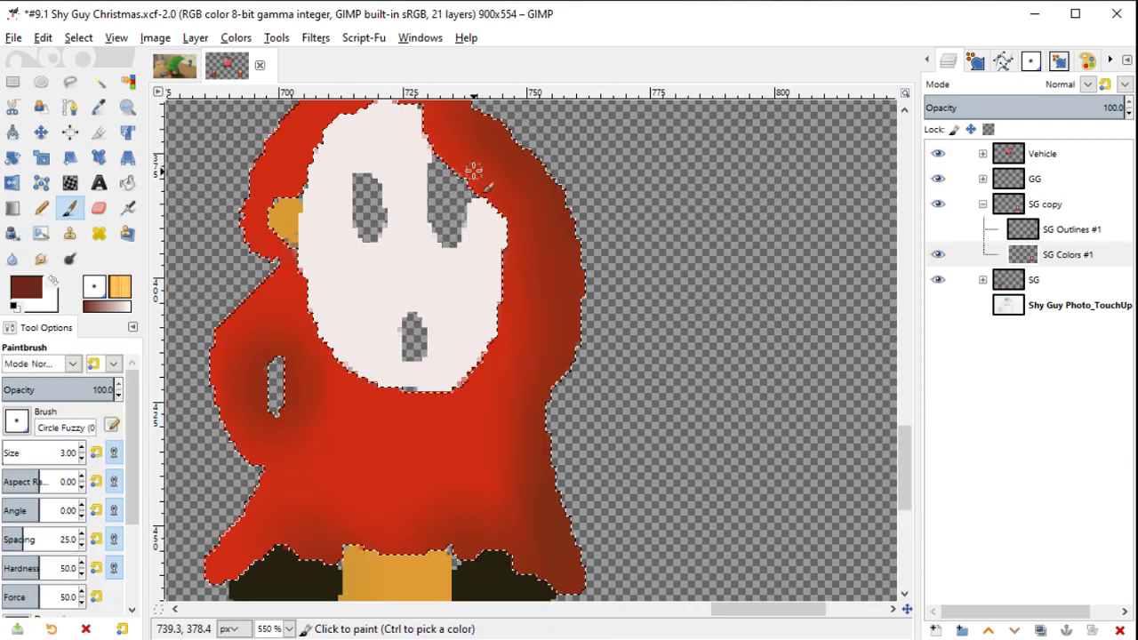
key("bracketleft")
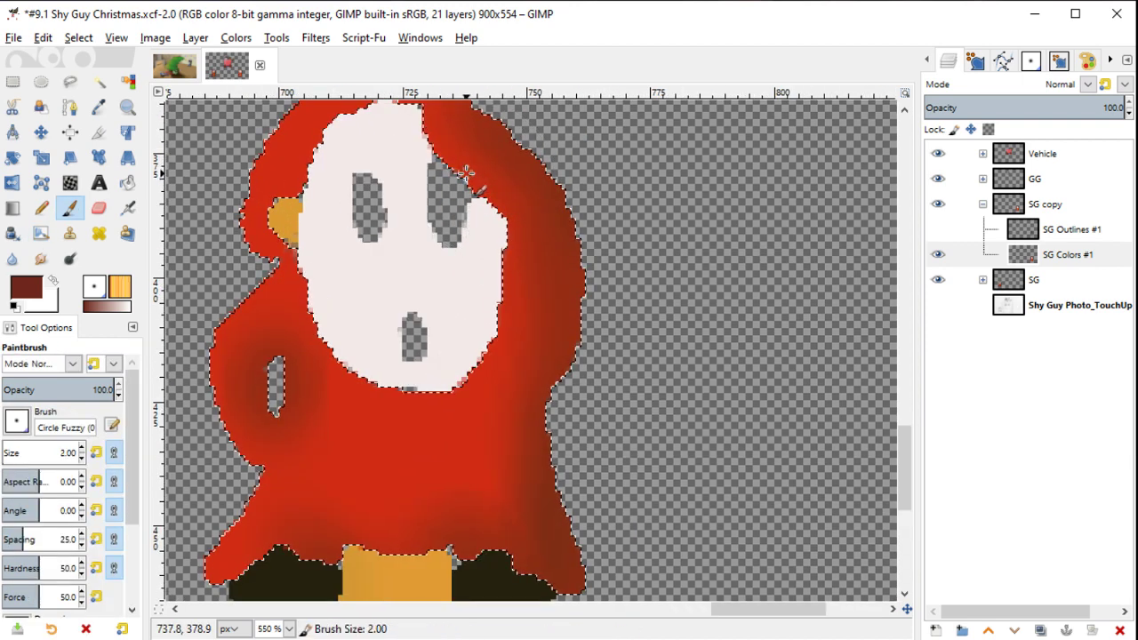
key("y")
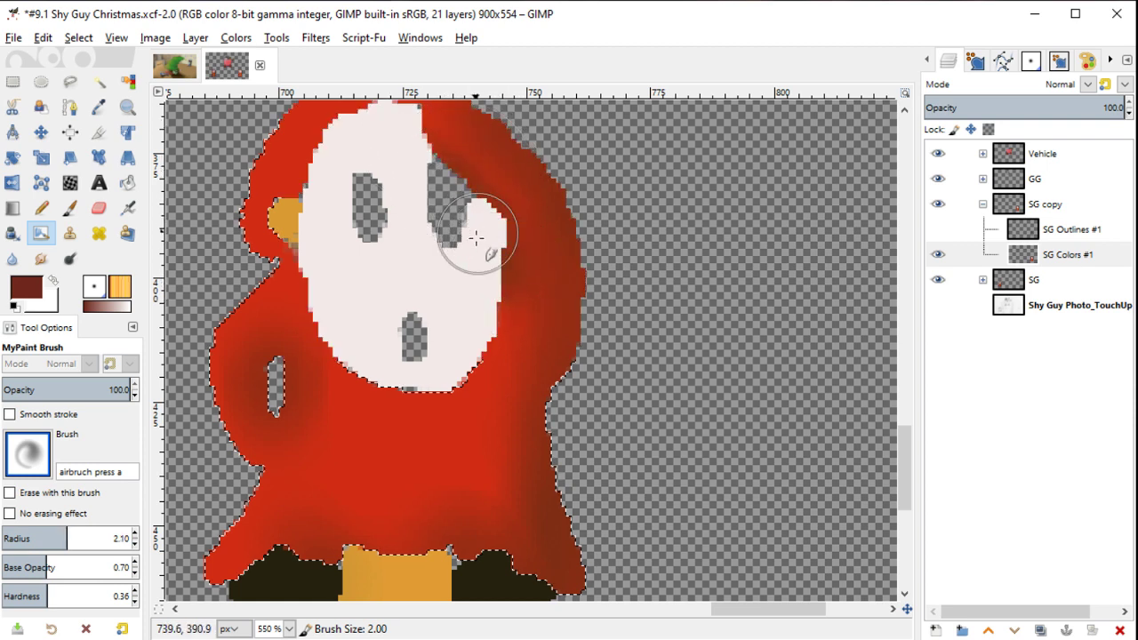
left_click_drag(477, 237, 481, 293)
left_click_drag(412, 390, 447, 394)
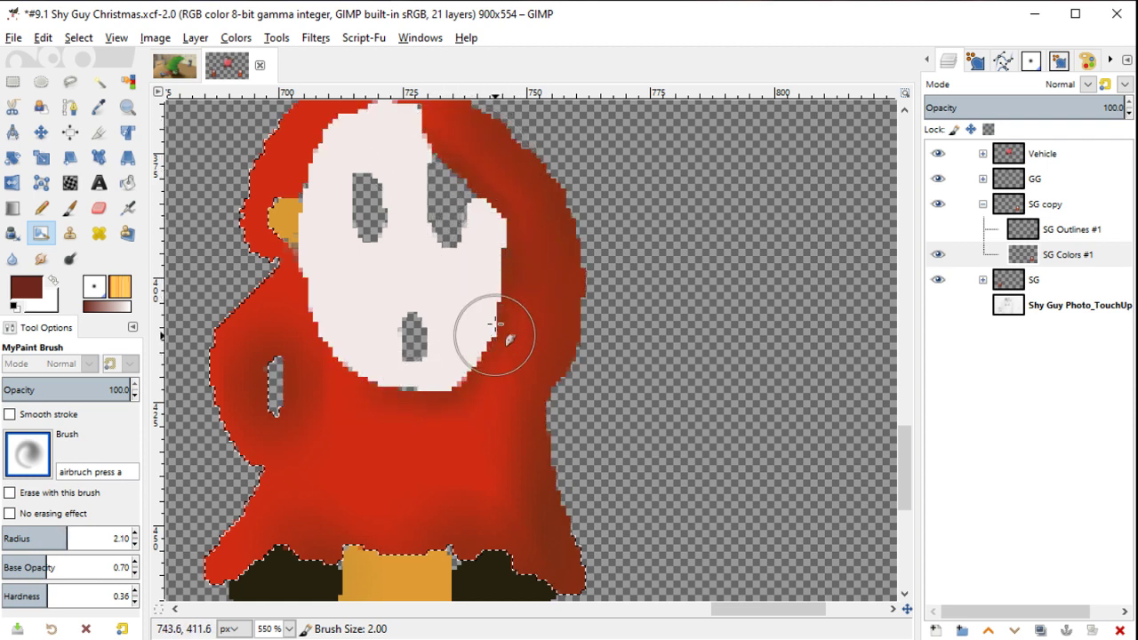
left_click_drag(495, 325, 450, 355)
Step: Retouch the robe tip and darken the lower robe near the right shoe with radius 2.40
scroll(480, 267, "down", 5)
scroll(480, 267, "left", 2)
left_click_drag(520, 404, 531, 509)
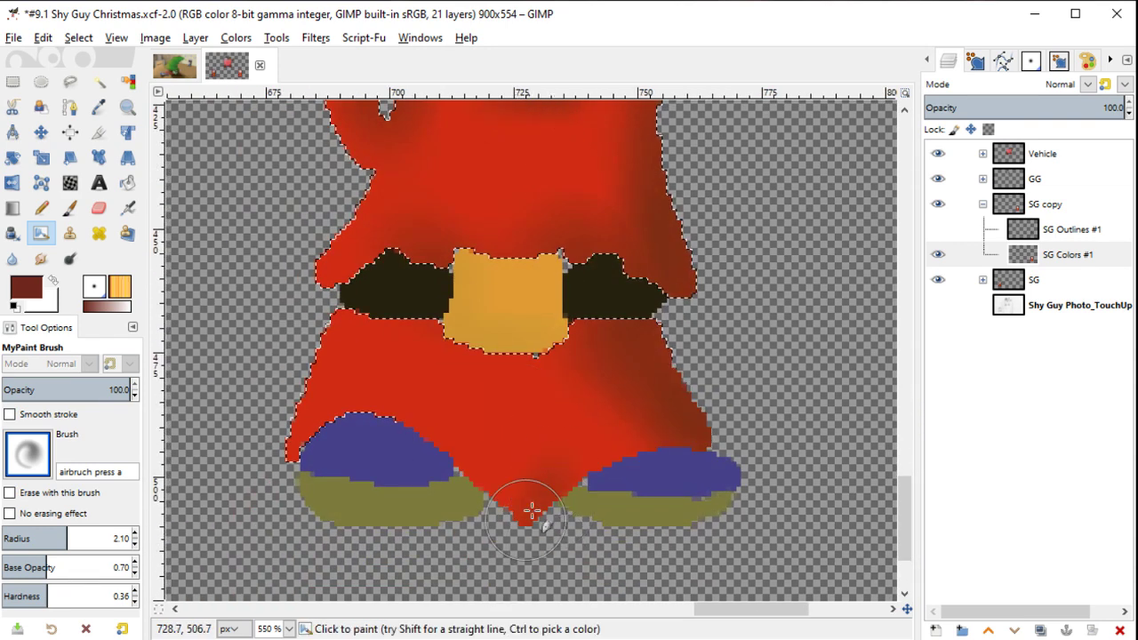
mouse_move(466, 480)
left_mouse_down()
mouse_move(558, 530)
mouse_move(513, 465)
left_mouse_up()
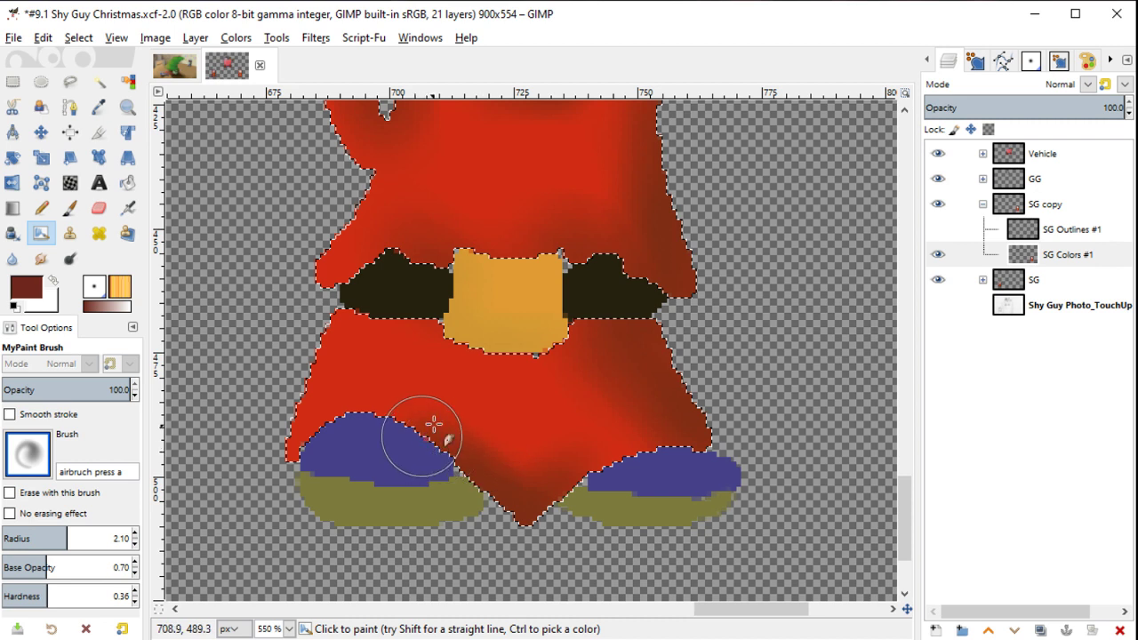
left_click_drag(546, 356, 633, 533)
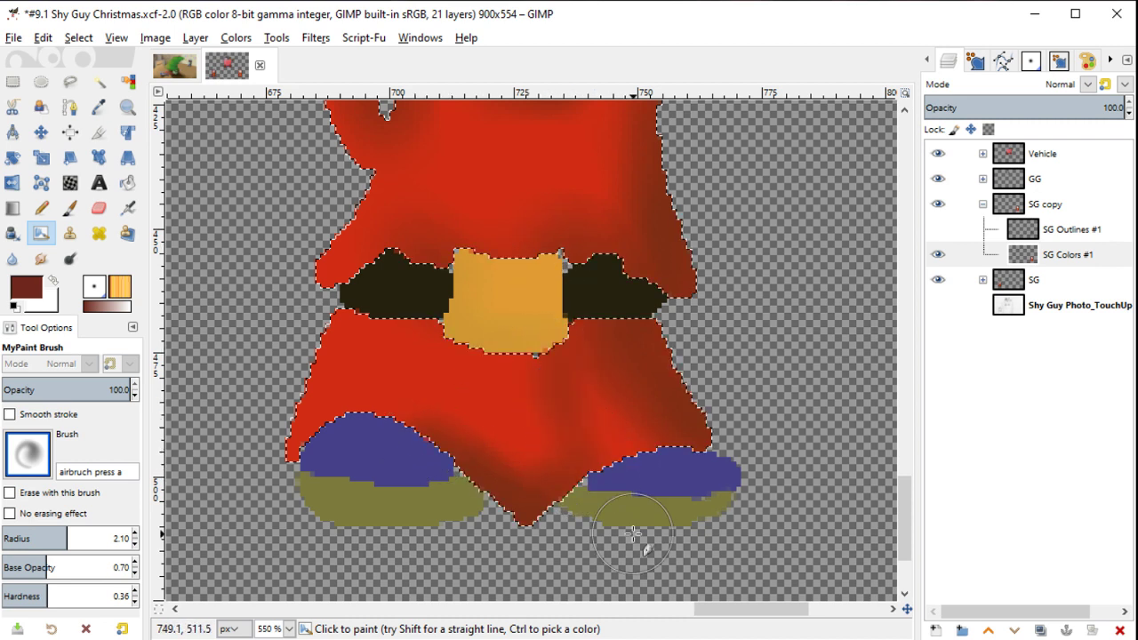
key("bracketright")
key("bracketright")
key("bracketright")
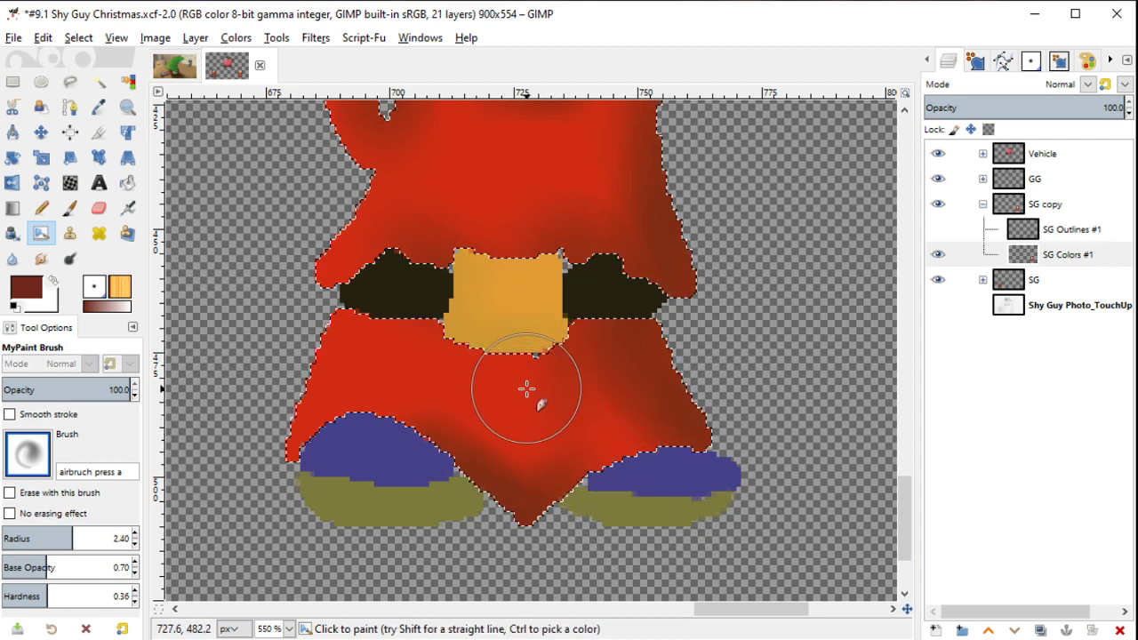
left_click_drag(525, 383, 649, 483)
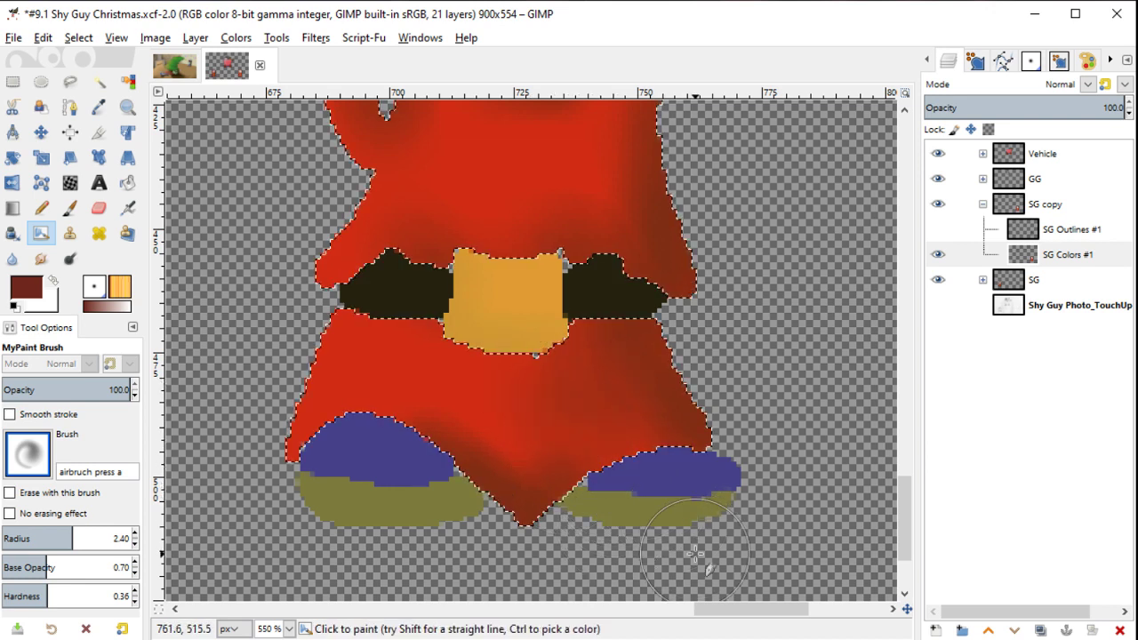
Step: Pick a new foreground shade in the colour chooser
left_click(26, 288)
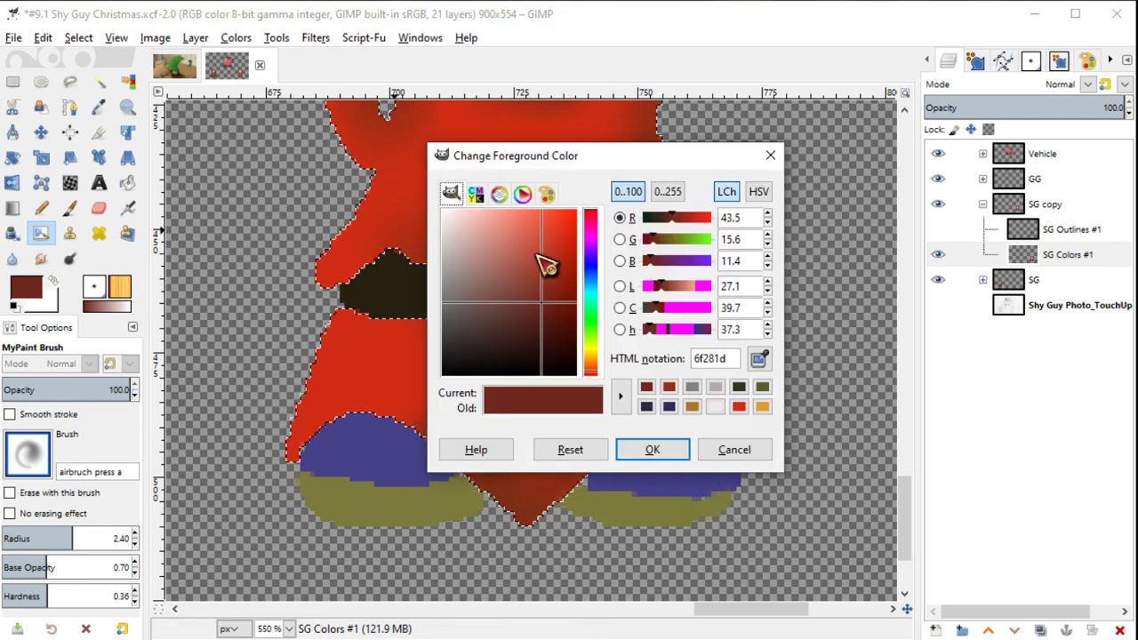
left_click(552, 313)
left_click(652, 449)
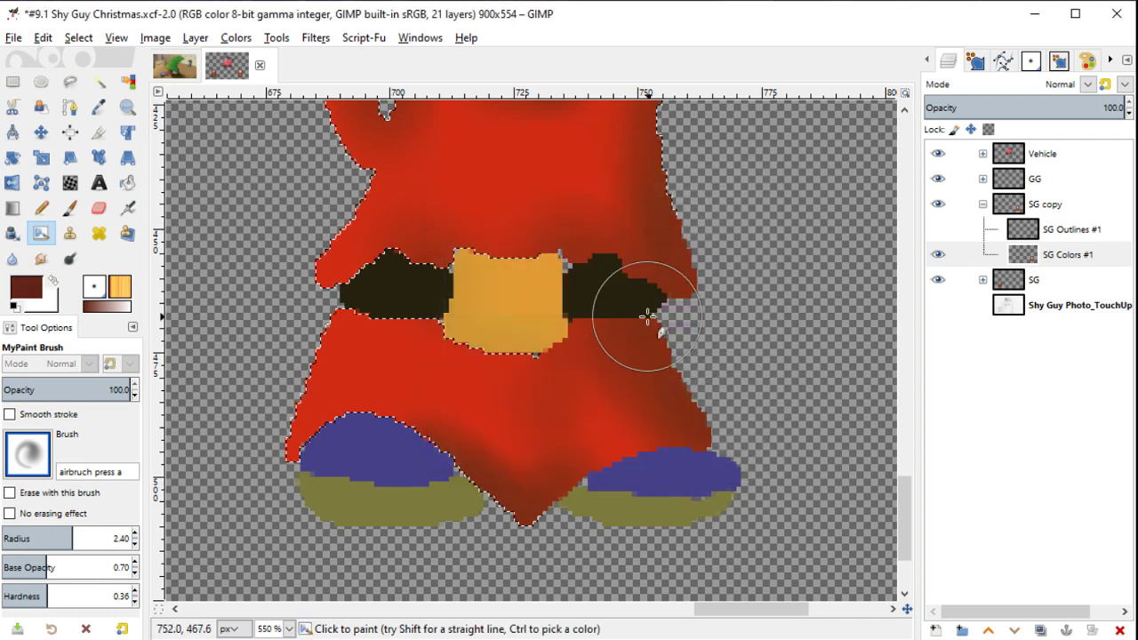
key("shift+o")
Step: Select both blue shoes by colour and set the airbrush to a darker blue
left_click(654, 479)
key("y")
left_click(655, 477, "ctrl")
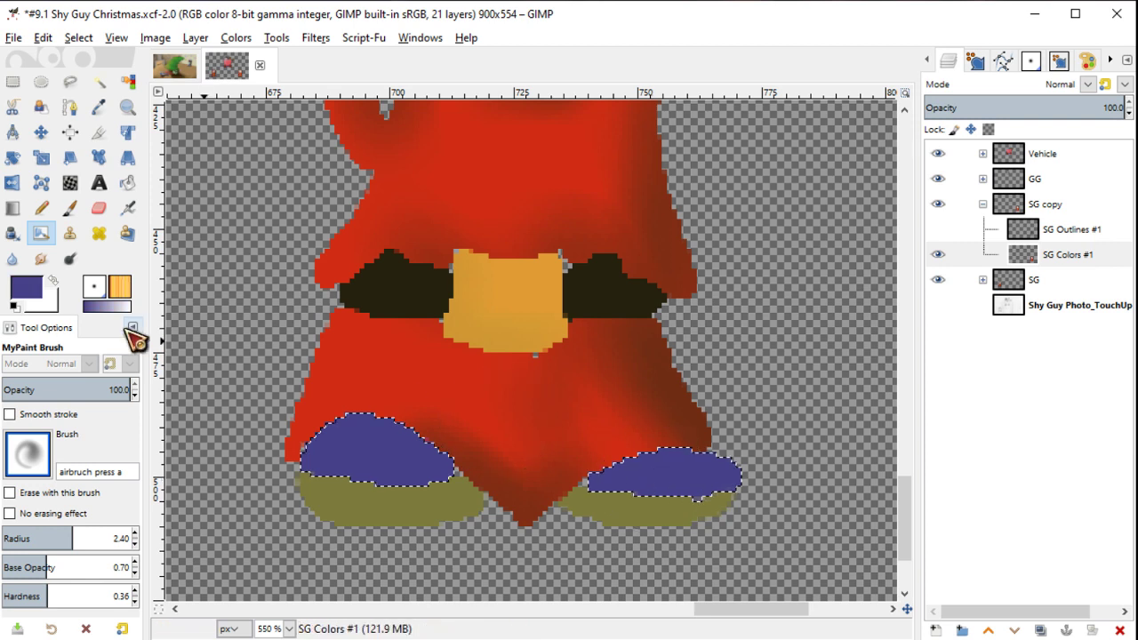
left_click(24, 301)
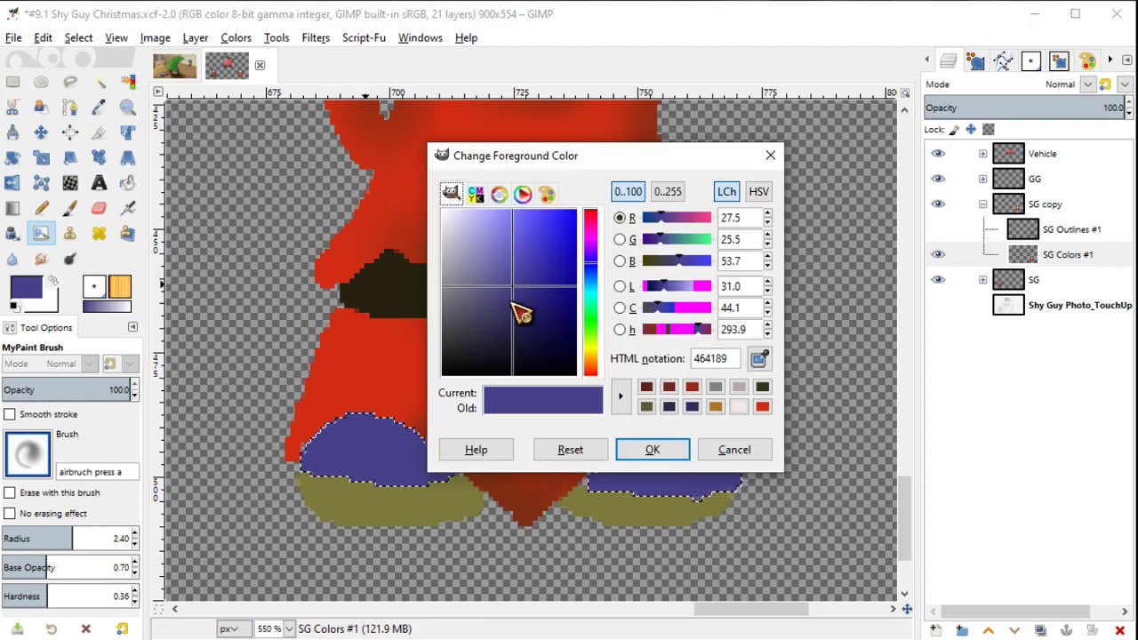
left_click(541, 338)
left_click(651, 449)
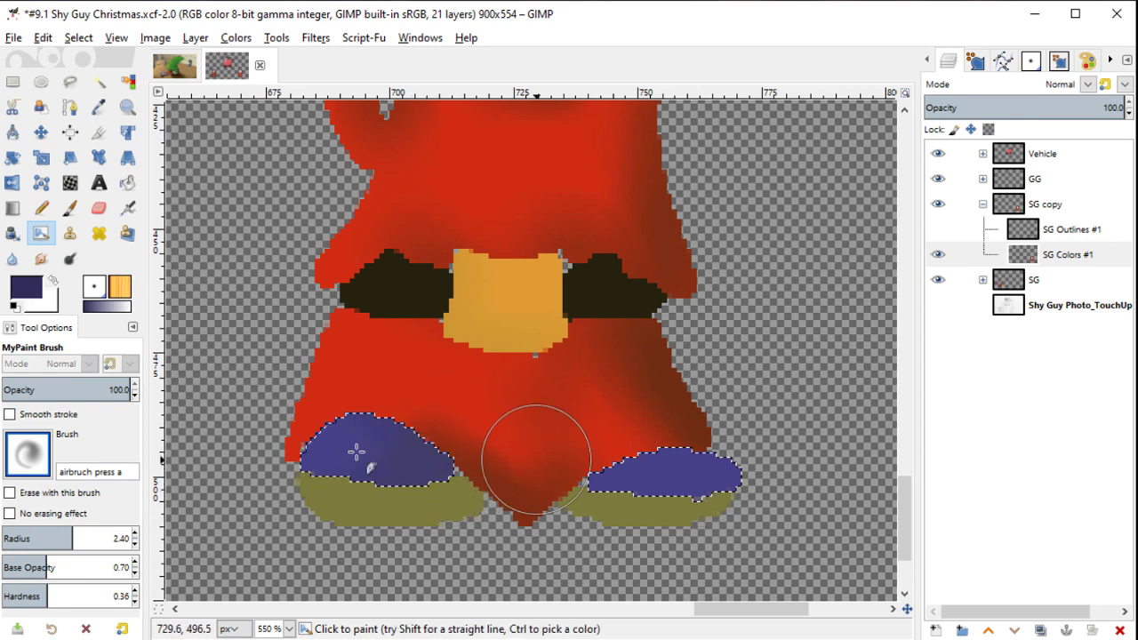
Step: Airbrush the shoes with an even darker blue: left at 62.2 opacity, right at 81.1
left_click(33, 305)
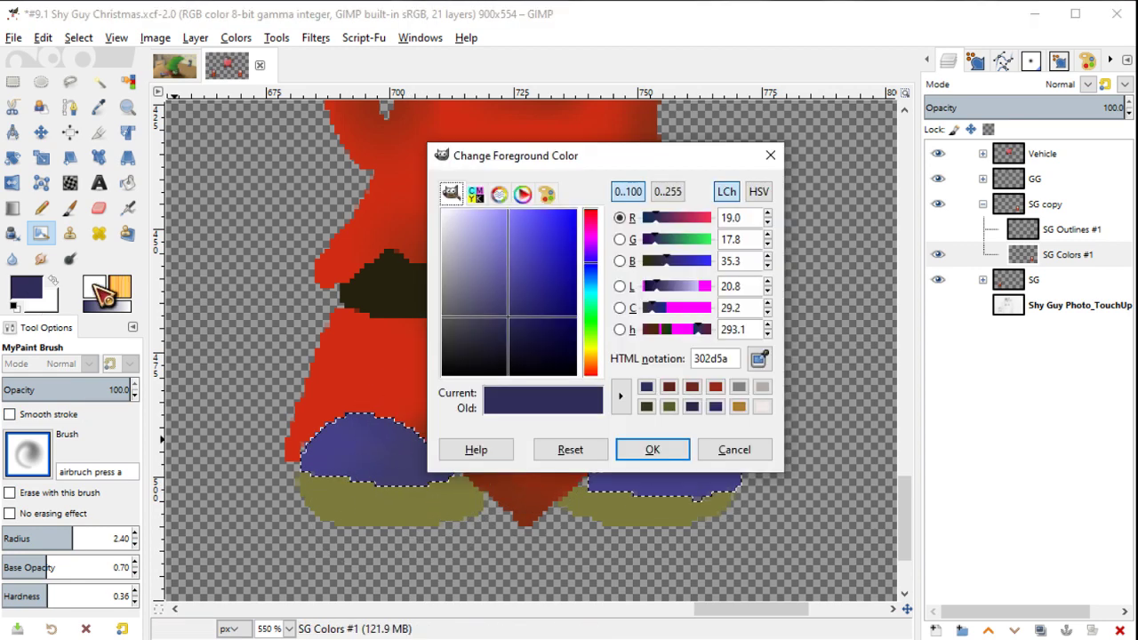
left_click(507, 356)
key("Return")
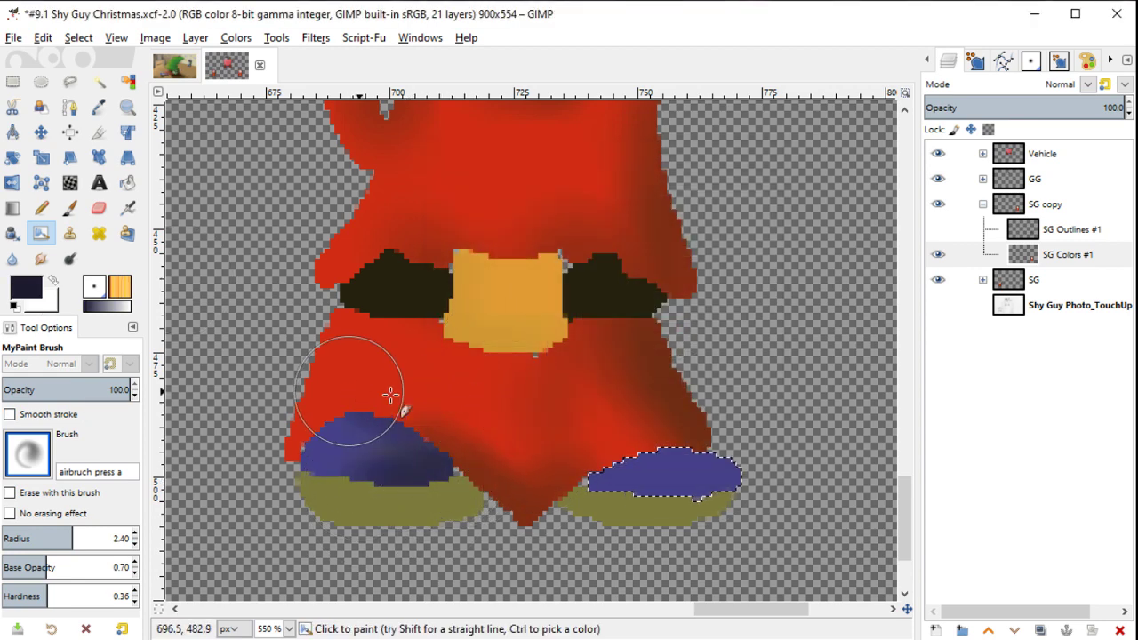
key("ctrl+z")
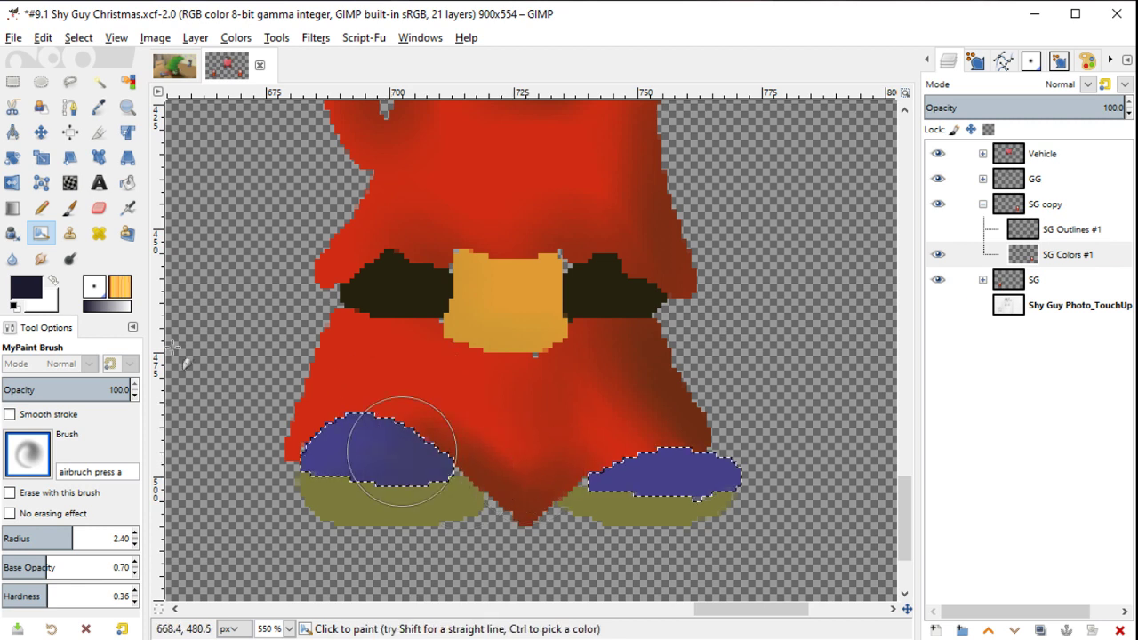
left_click(83, 389)
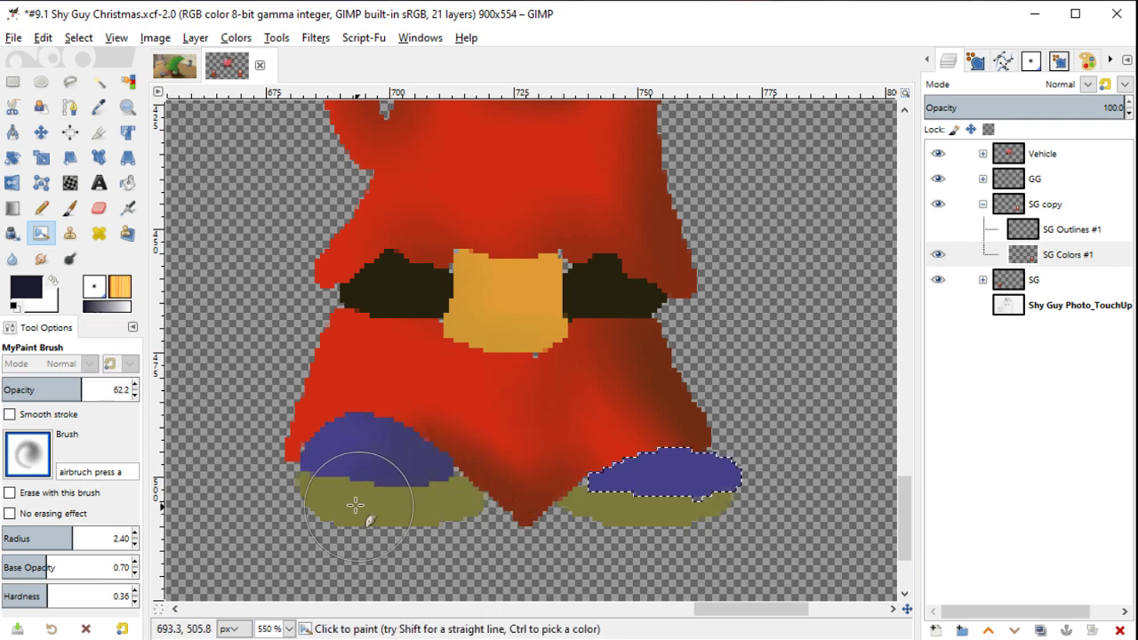
left_click_drag(400, 394, 380, 432)
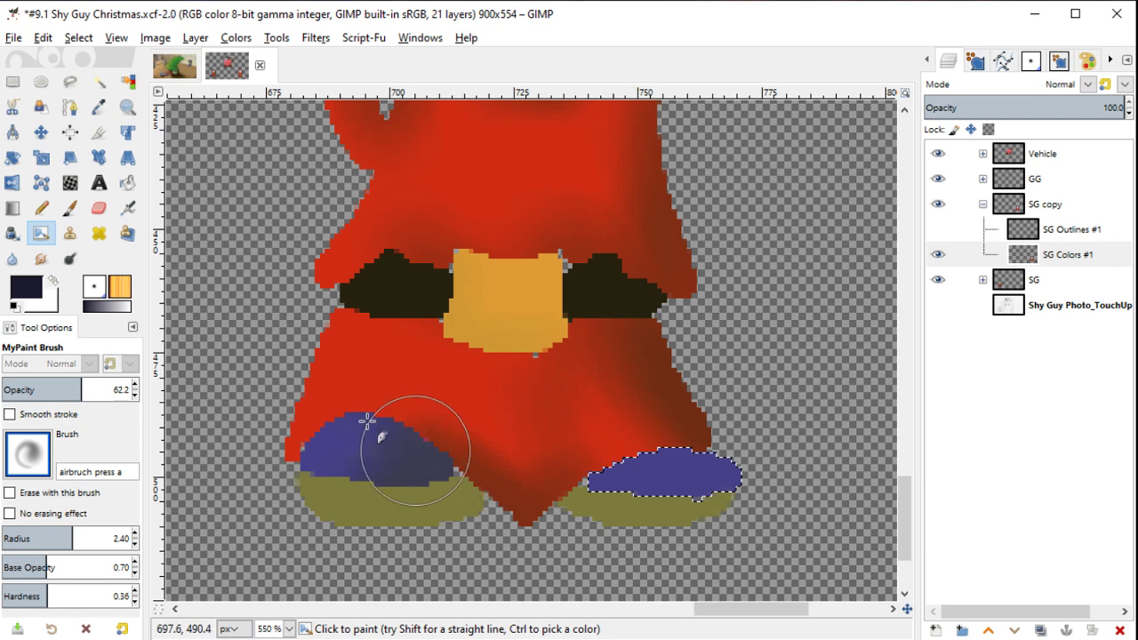
left_click_drag(107, 390, 189, 356)
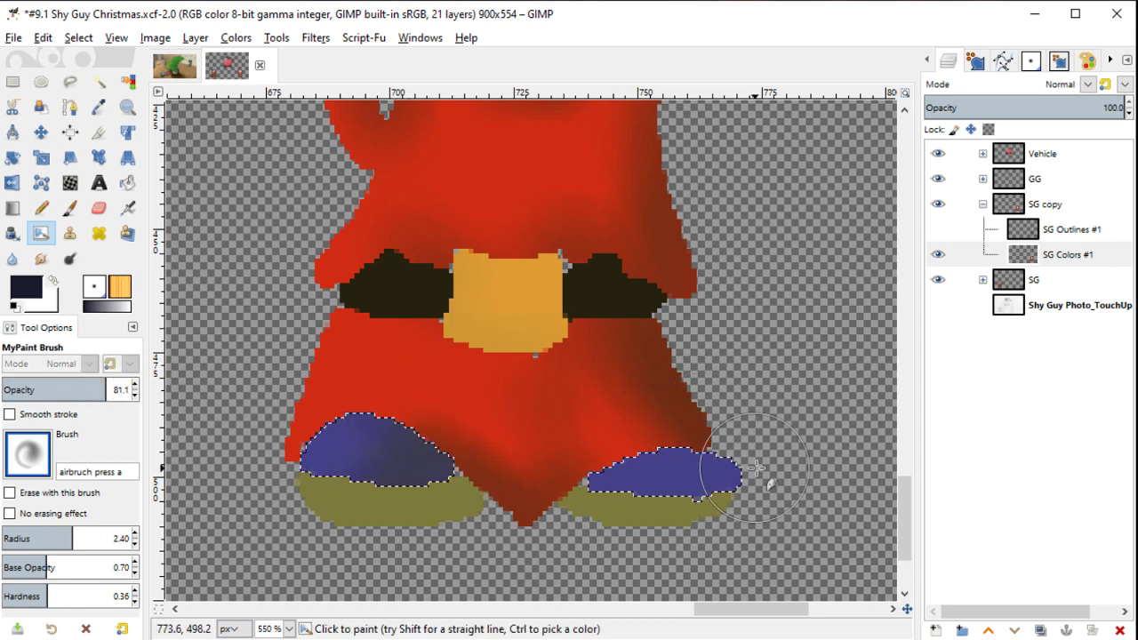
mouse_move(703, 469)
left_mouse_down()
mouse_move(733, 438)
mouse_move(635, 445)
mouse_move(795, 457)
left_mouse_up()
Step: Select both olive soles by colour and airbrush them with a darker olive
key("shift+o")
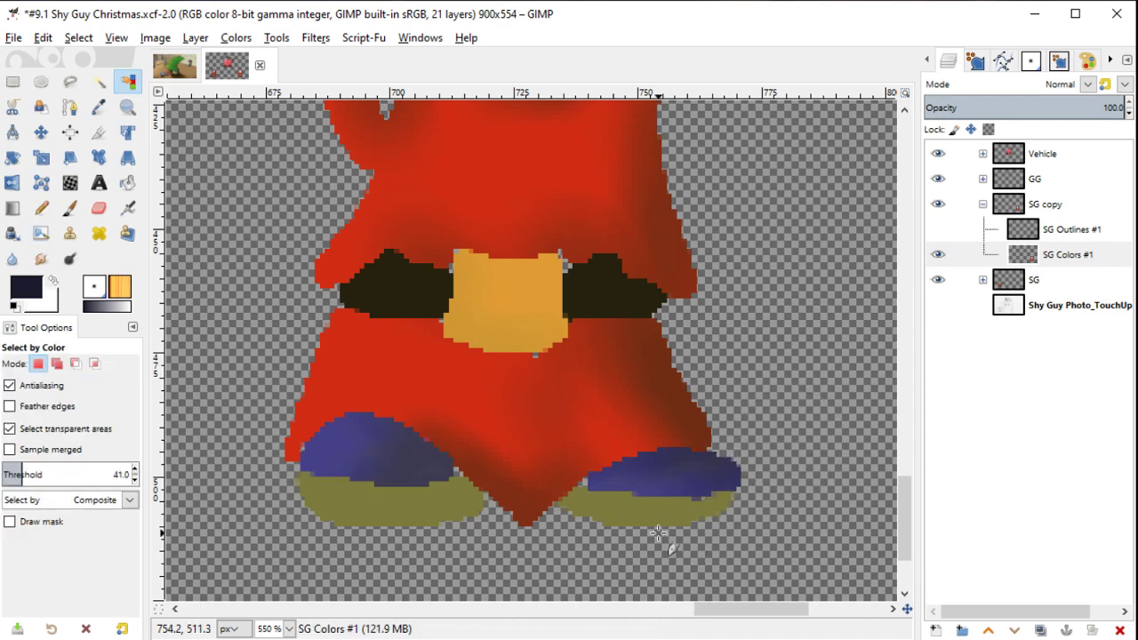
left_click(640, 514)
key("y")
left_click(641, 514, "ctrl")
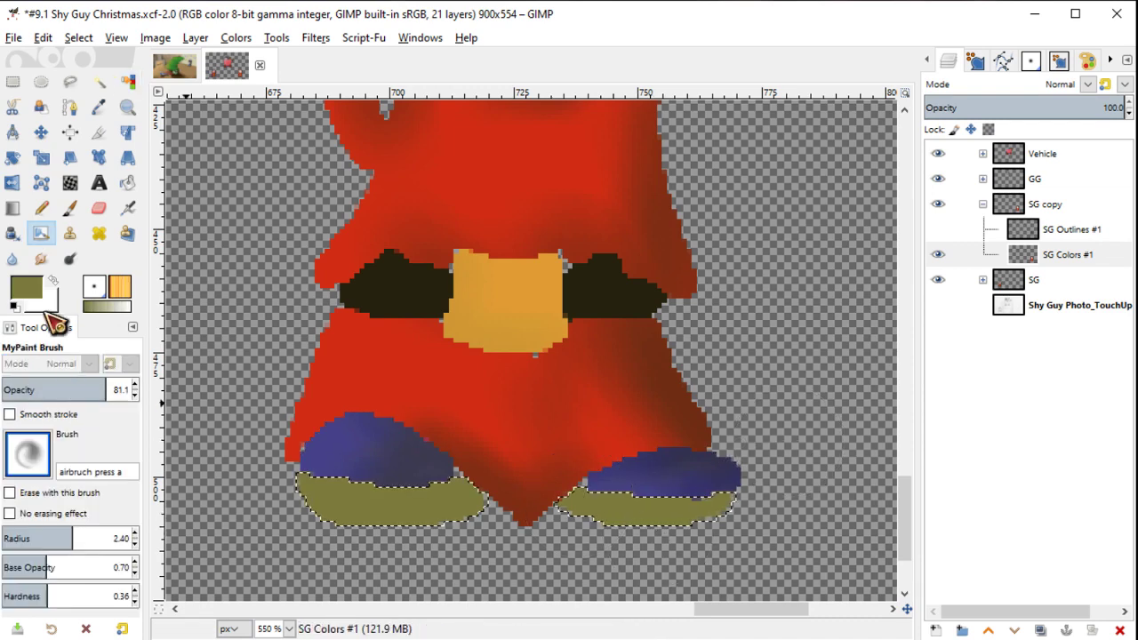
left_click(35, 296)
left_click(514, 335)
key("Return")
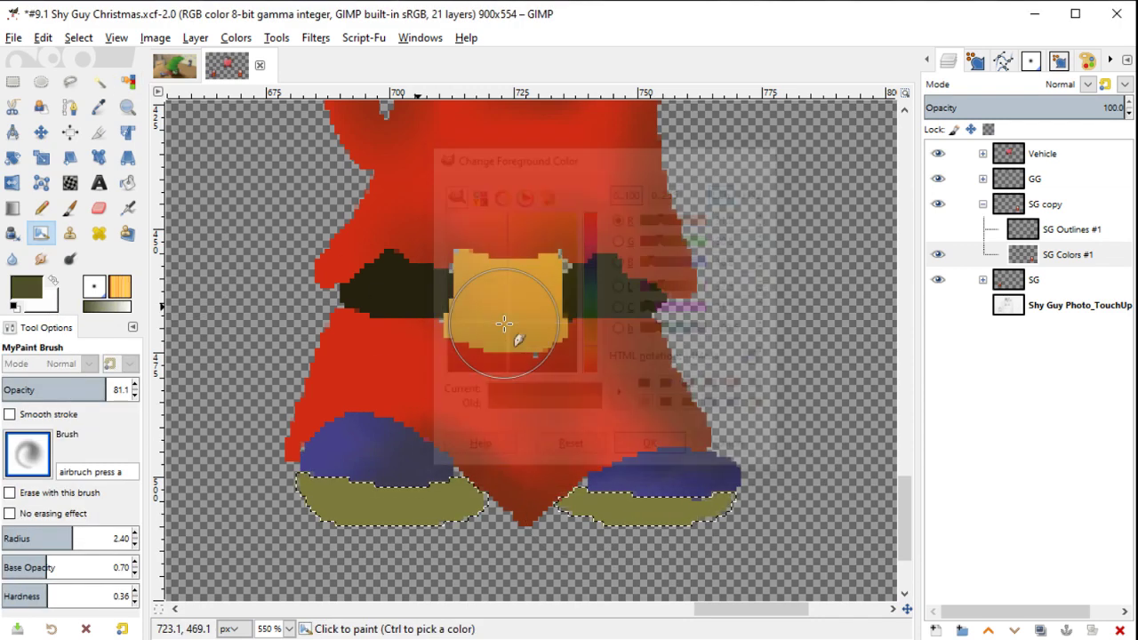
left_click_drag(451, 493, 713, 483)
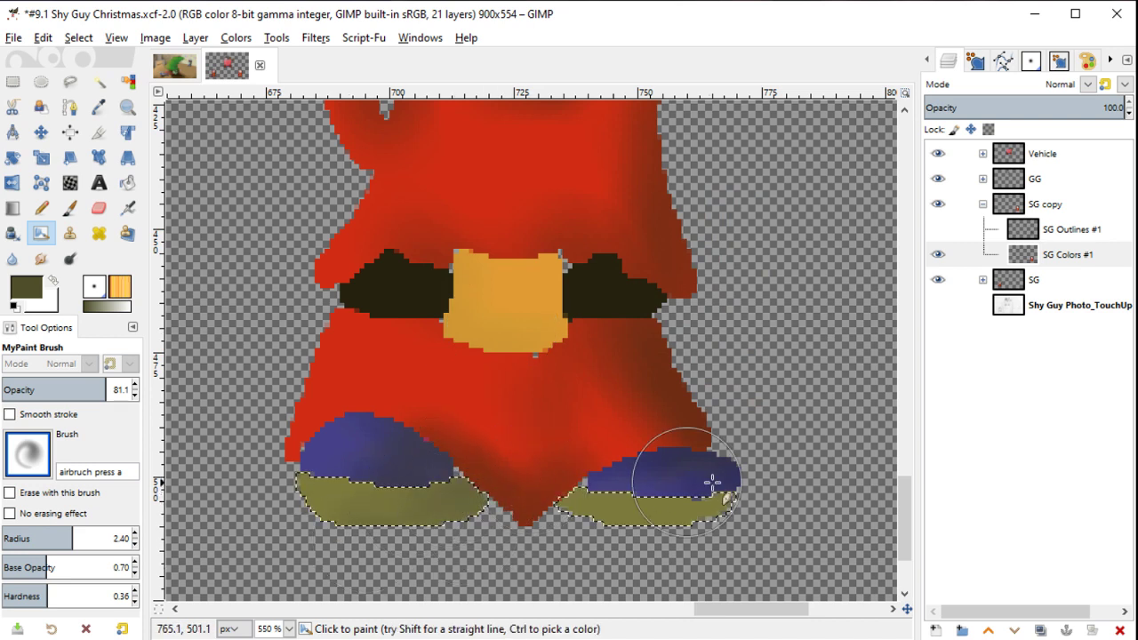
mouse_move(466, 499)
left_mouse_down()
mouse_move(796, 480)
mouse_move(709, 490)
mouse_move(751, 514)
mouse_move(727, 514)
mouse_move(751, 473)
mouse_move(648, 499)
left_mouse_up()
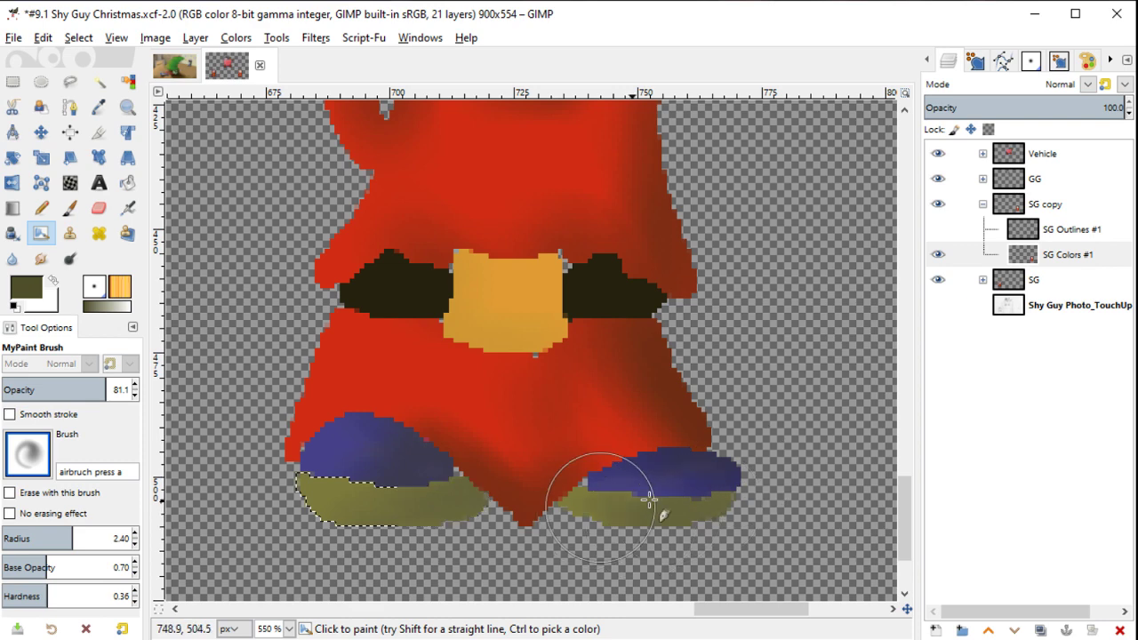
Step: Deepen the sole shading with an even darker olive tone
left_click(24, 298)
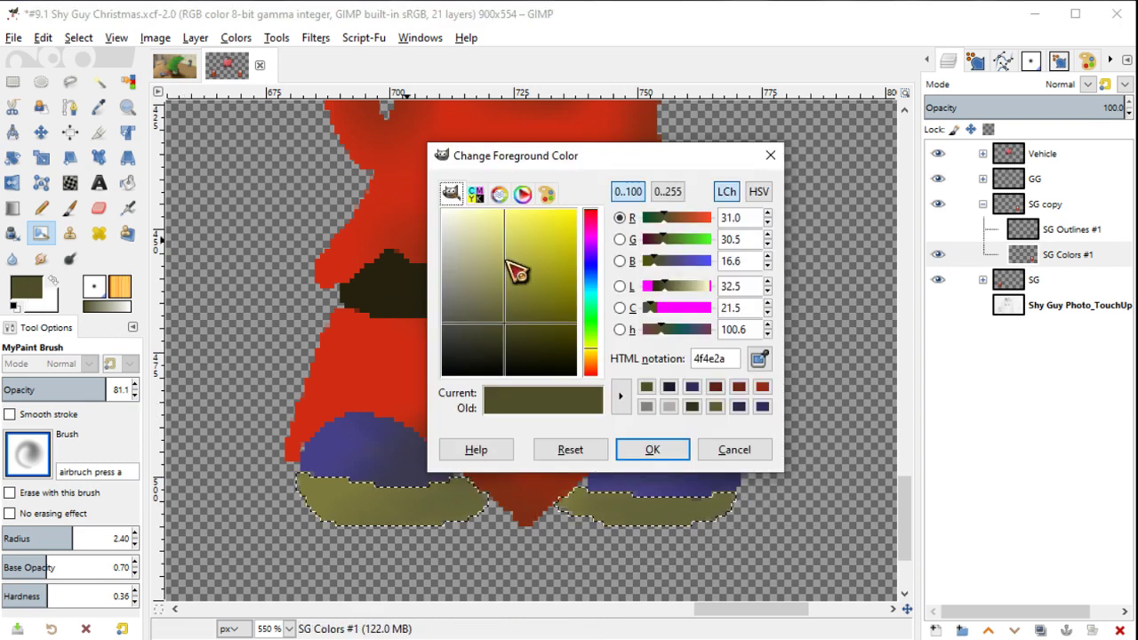
left_click(503, 340)
key("Return")
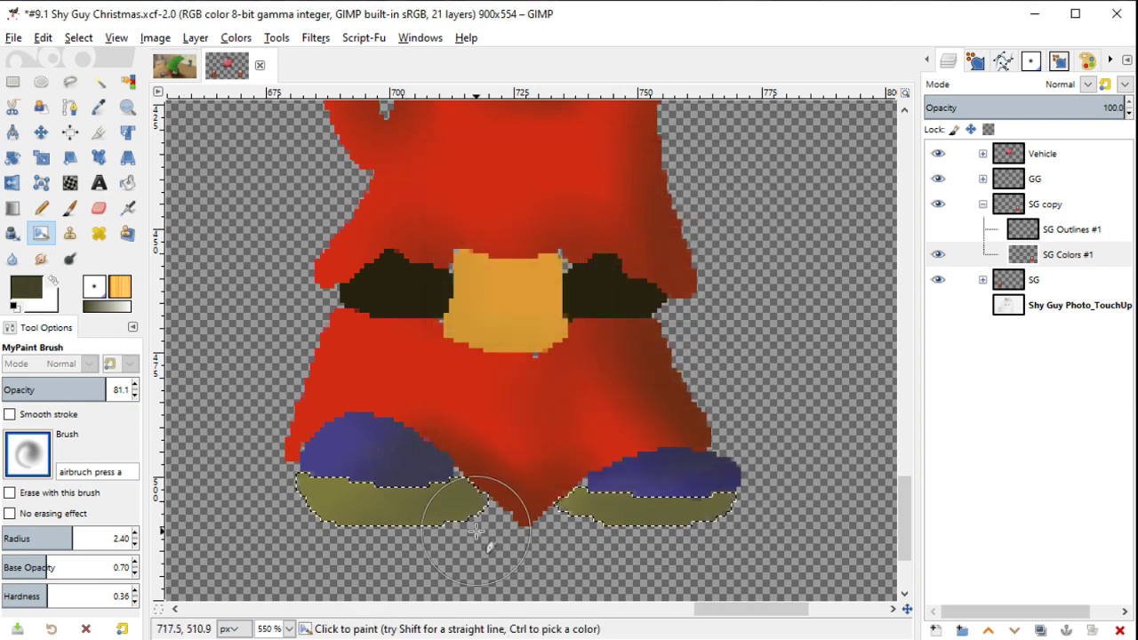
left_click_drag(518, 505, 466, 475)
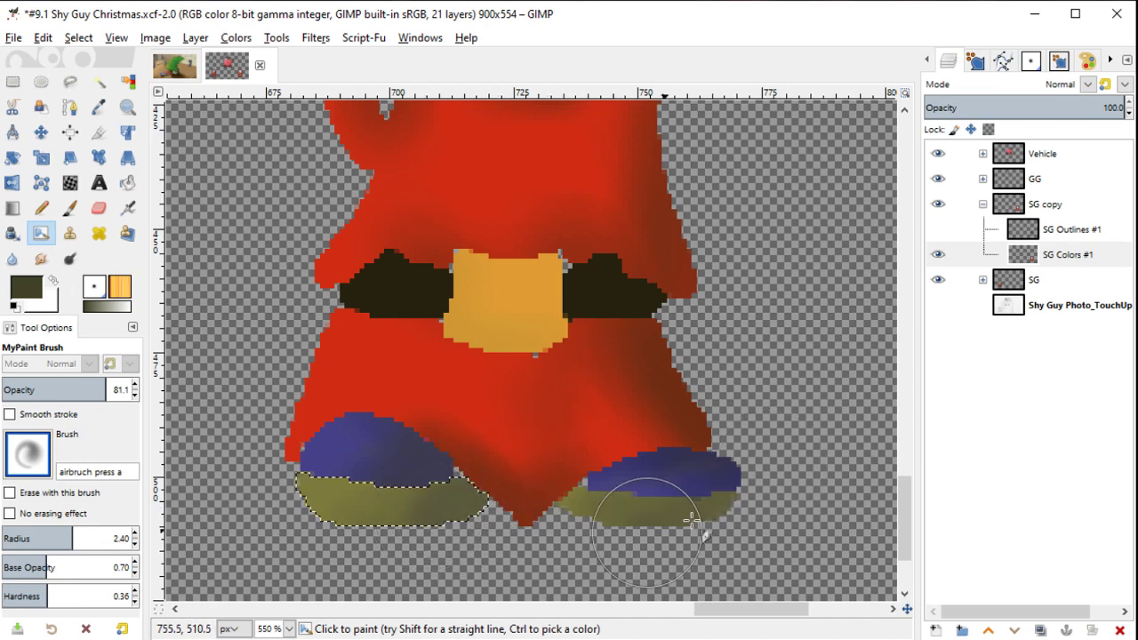
scroll(610, 363, "up", 2)
Step: Select the gold belt buckle by colour and airbrush its lower and right edges dark brown
scroll(610, 374, "up", 2)
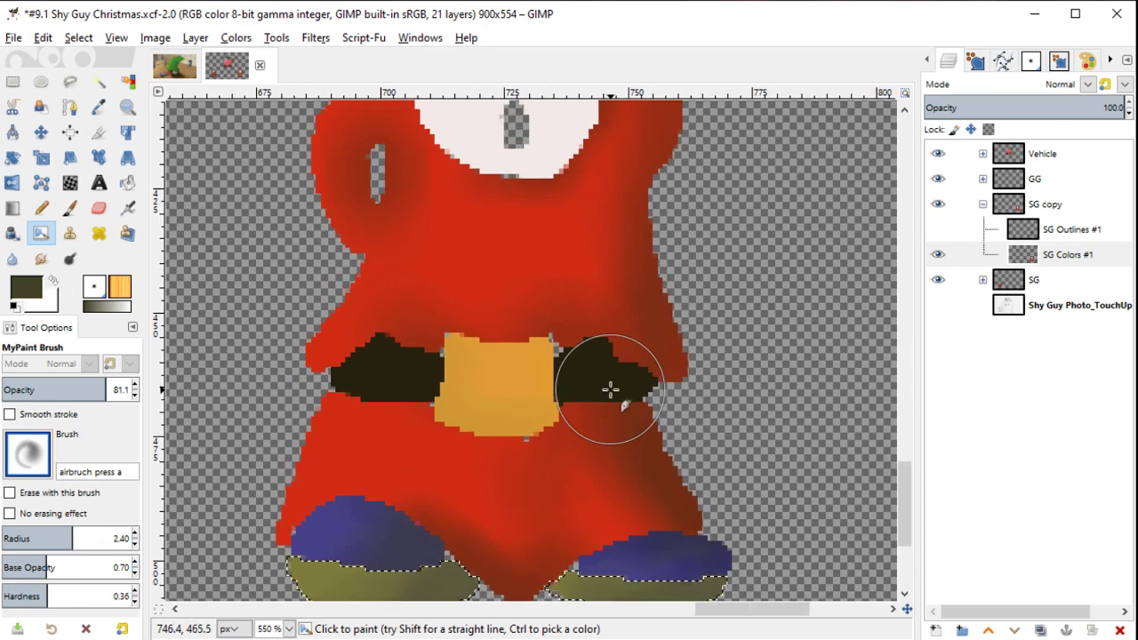
key("shift+o")
left_click(494, 382)
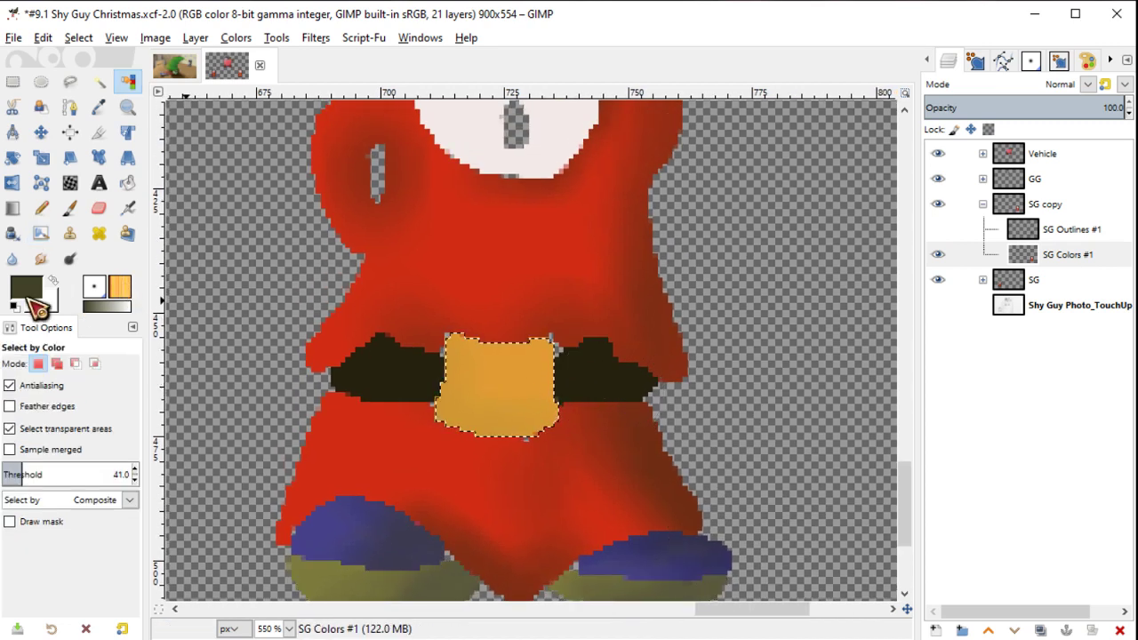
key("y")
left_click(500, 373, "ctrl")
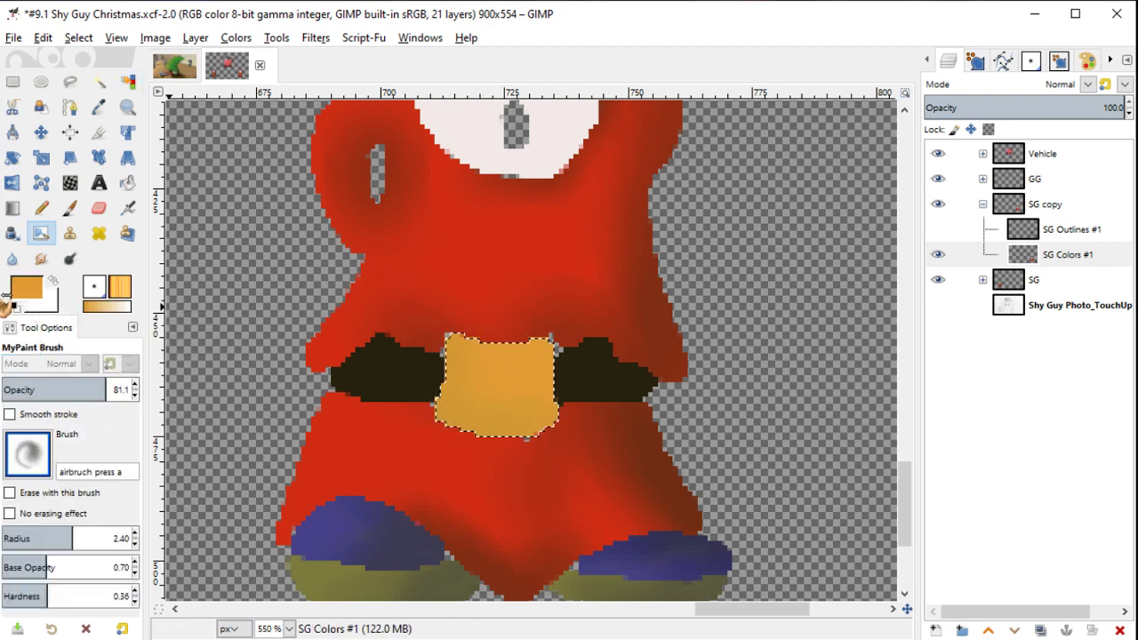
left_click(25, 294)
left_click(544, 285)
key("Return")
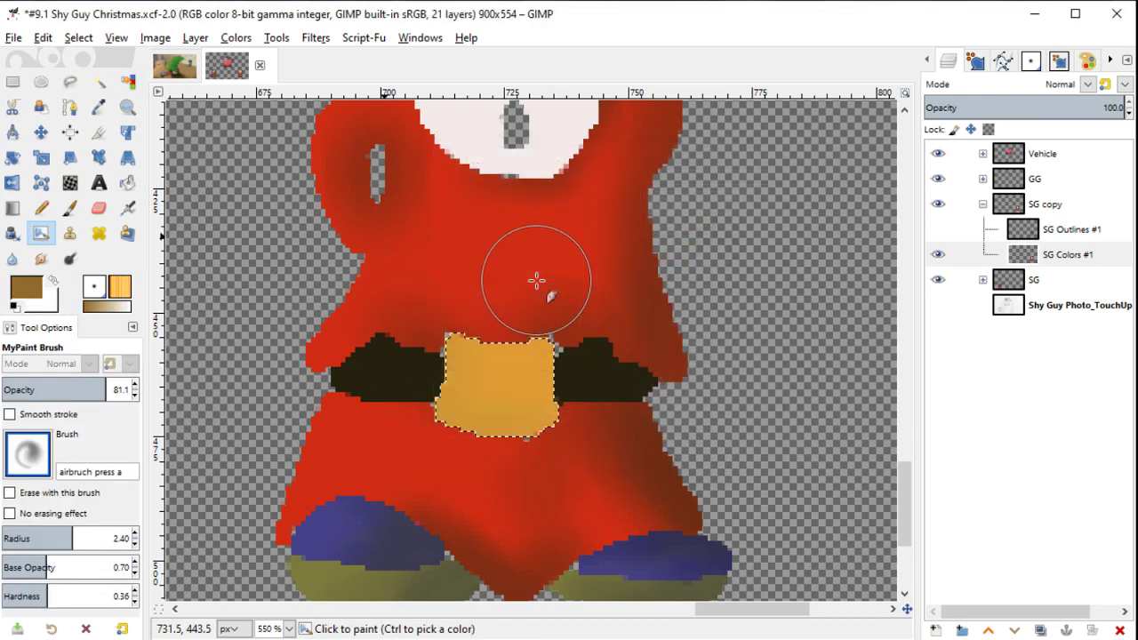
mouse_move(536, 281)
left_mouse_down()
mouse_move(584, 338)
mouse_move(554, 330)
mouse_move(508, 452)
mouse_move(510, 422)
left_mouse_up()
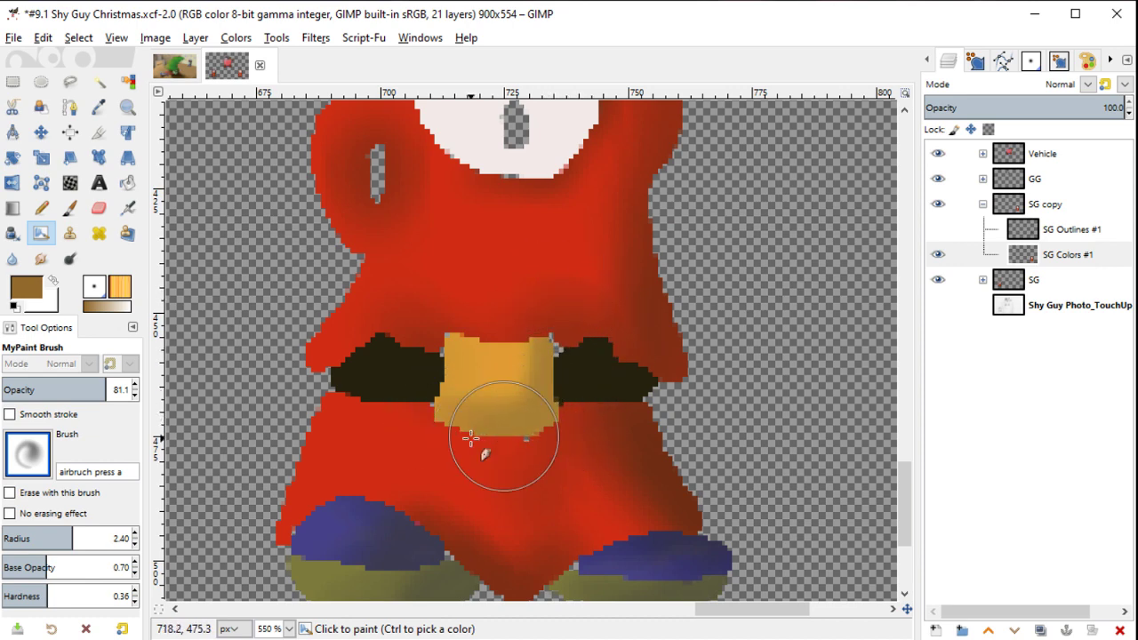
Step: Try darker brown shading on the buckle and orange patch, then undo both strokes
left_click(34, 295)
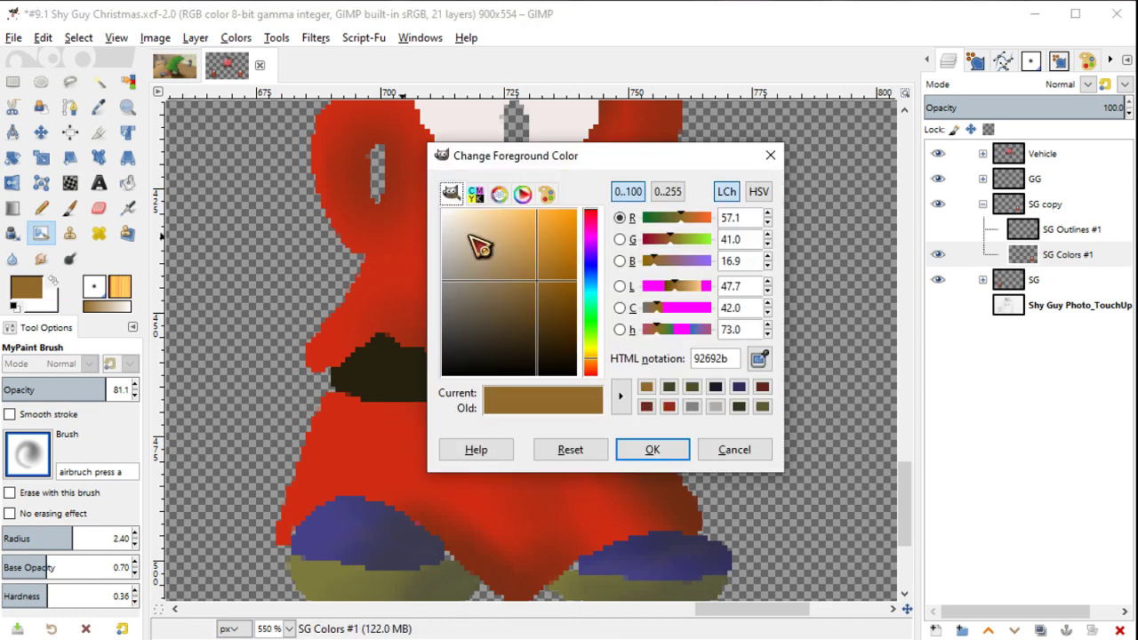
left_click(527, 322)
key("Return")
mouse_move(572, 350)
left_mouse_down()
mouse_move(498, 453)
mouse_move(579, 421)
left_mouse_up()
key("ctrl+z")
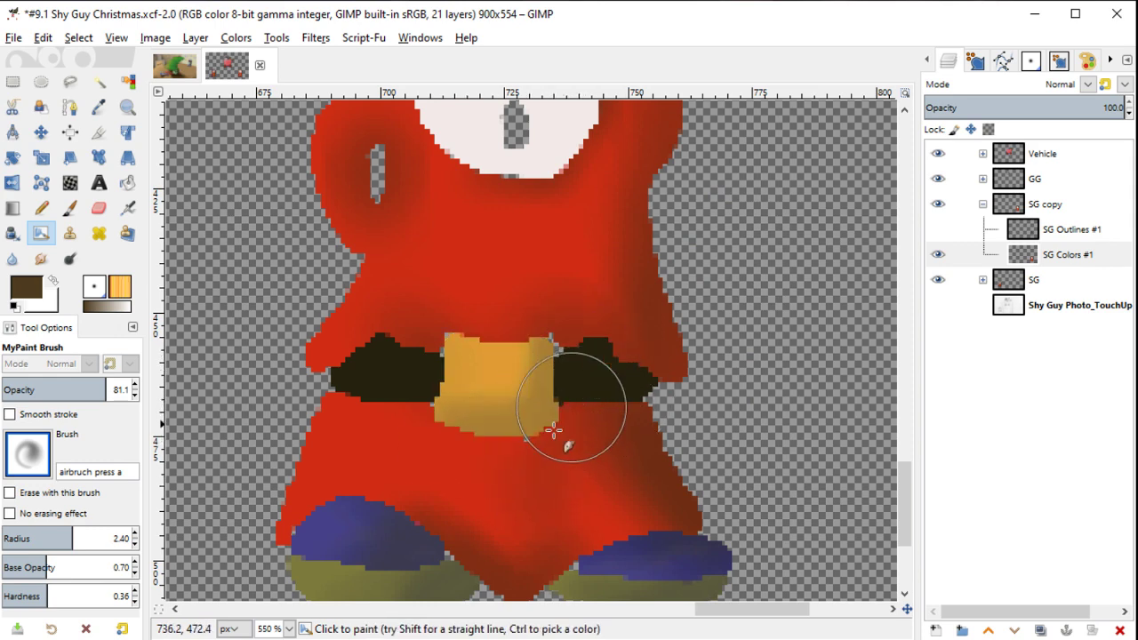
scroll(578, 444, "up", 3)
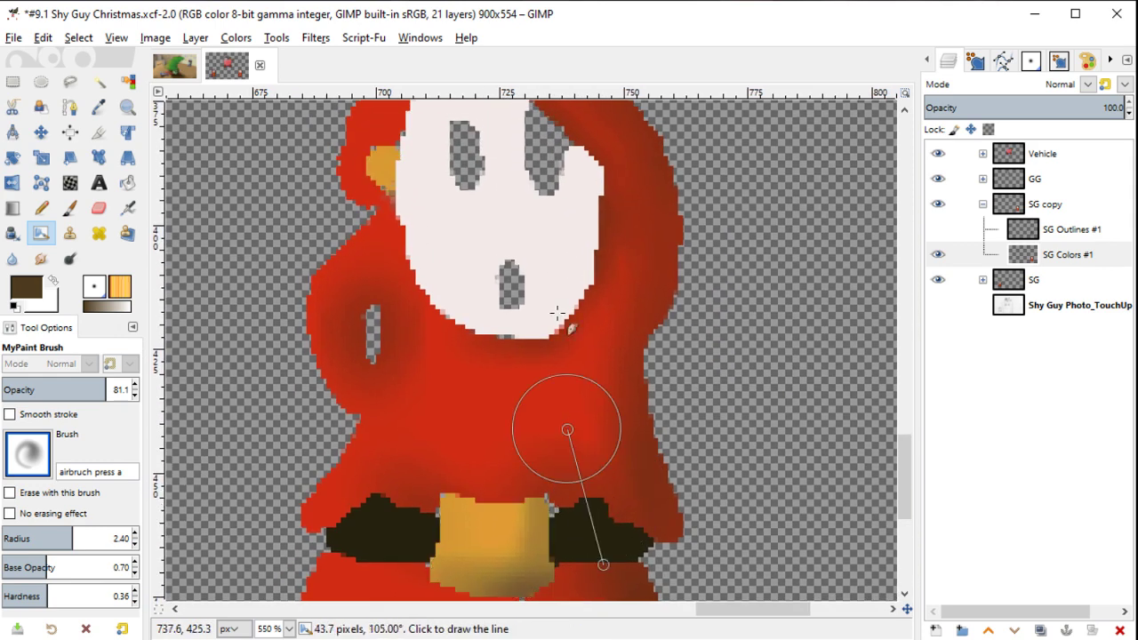
scroll(552, 374, "up", 2)
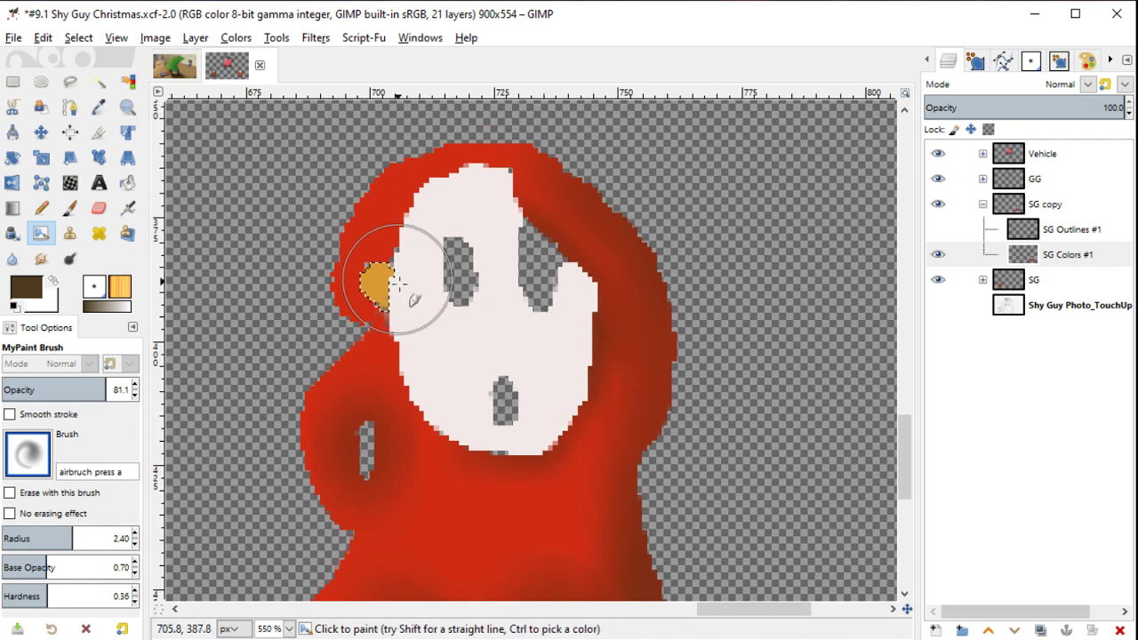
left_click_drag(378, 280, 377, 317)
key("ctrl+z")
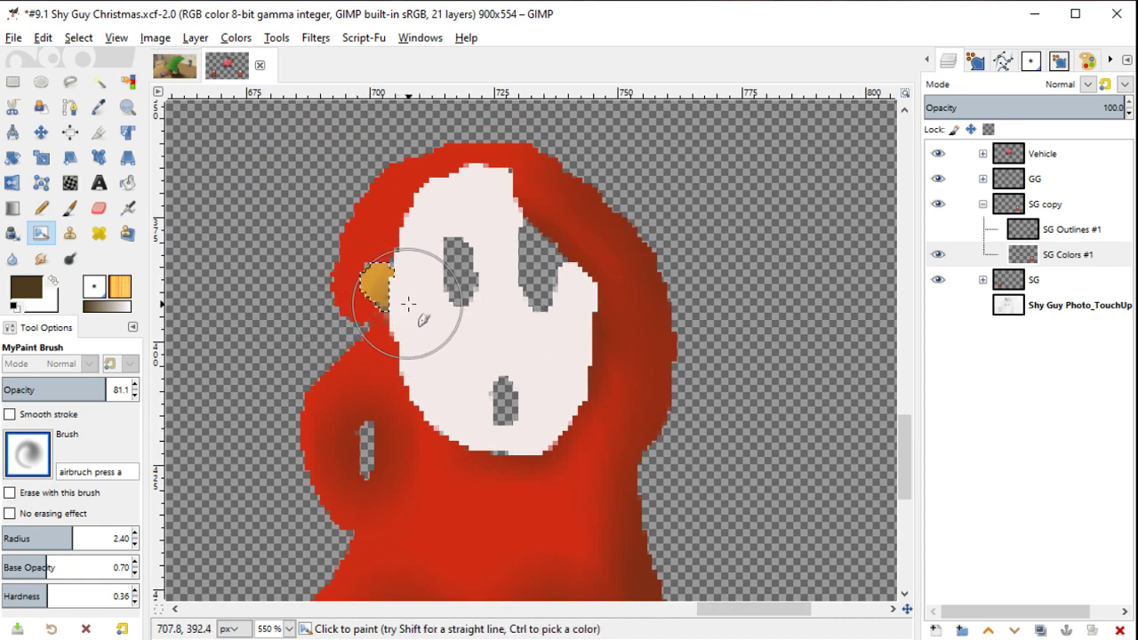
Step: Select the white mask by colour and airbrush mid-grey along its right edge
key("shift+o")
left_click(414, 317)
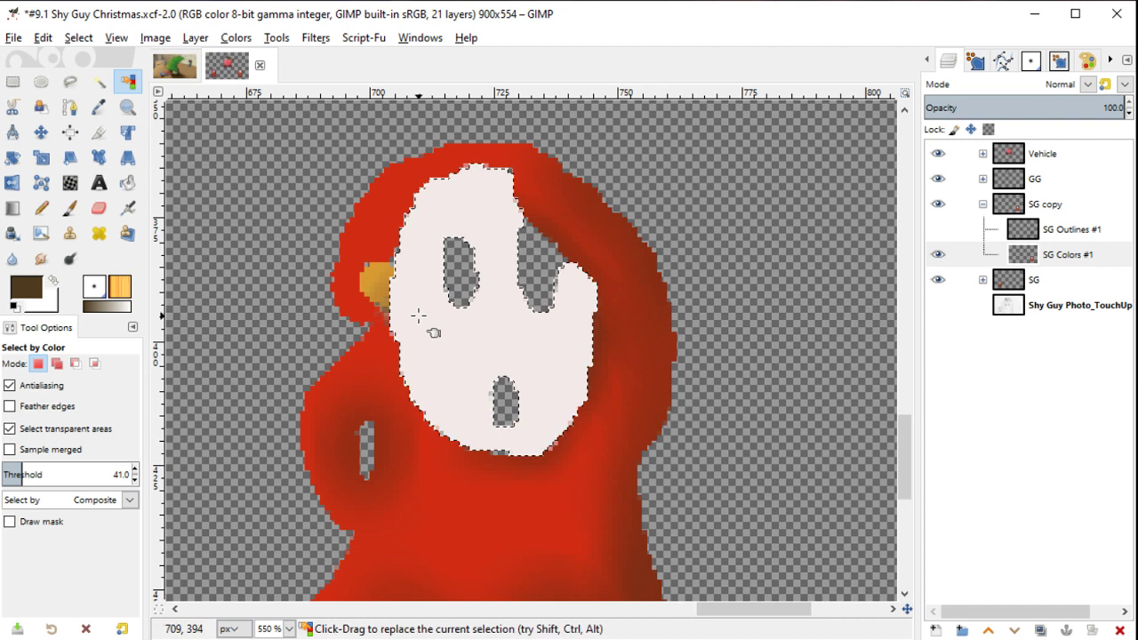
key("y")
left_click(418, 316, "ctrl")
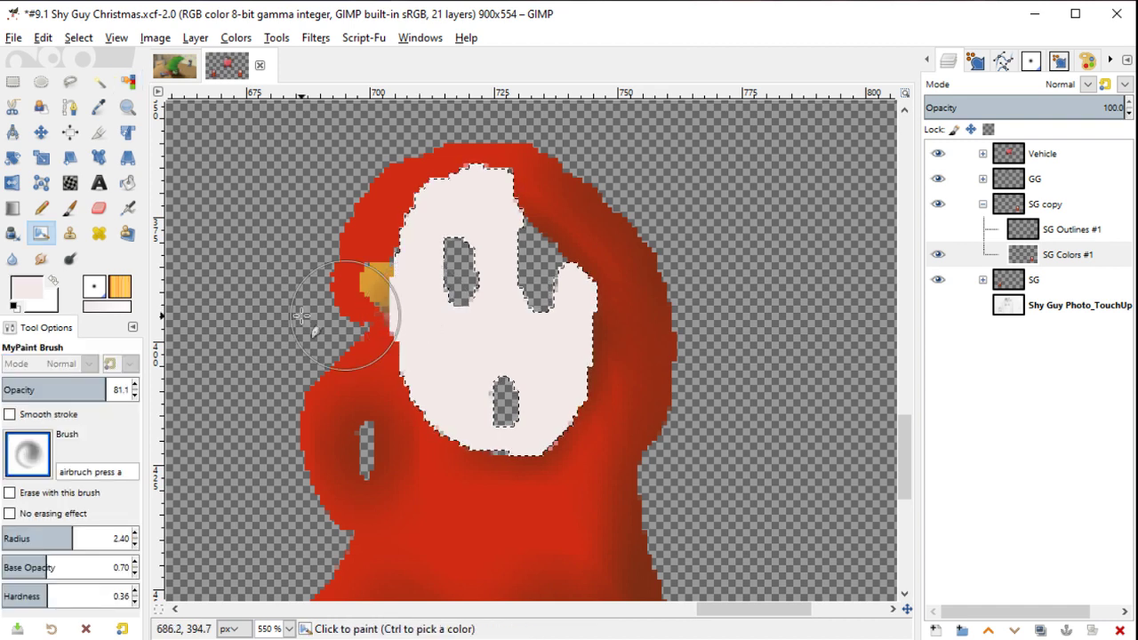
left_click(27, 289)
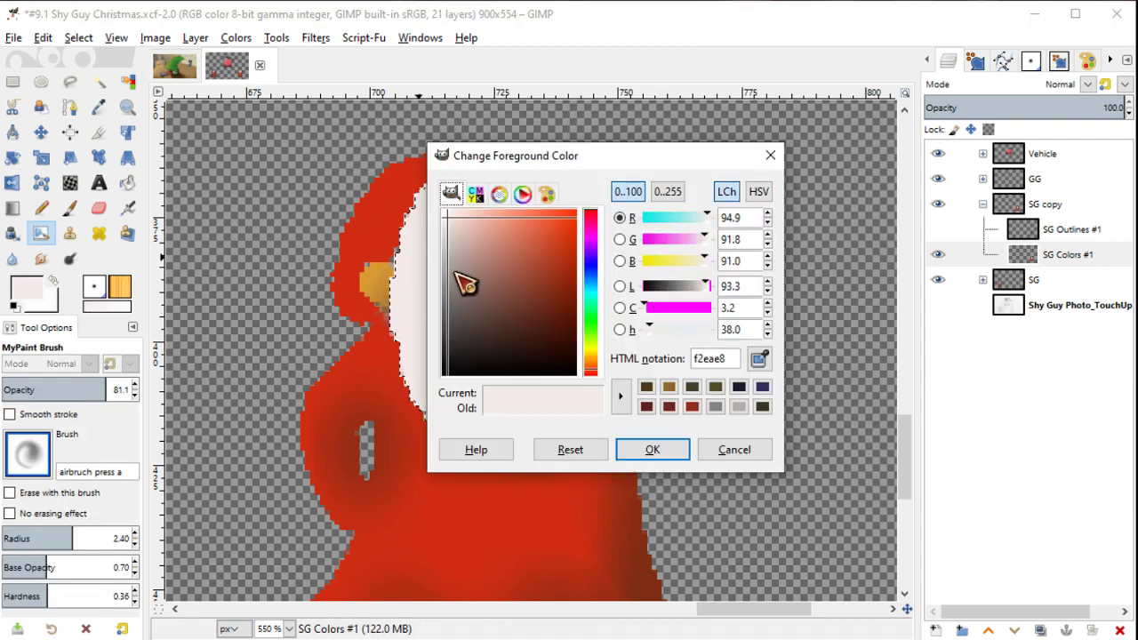
left_click(463, 283)
left_click(652, 449)
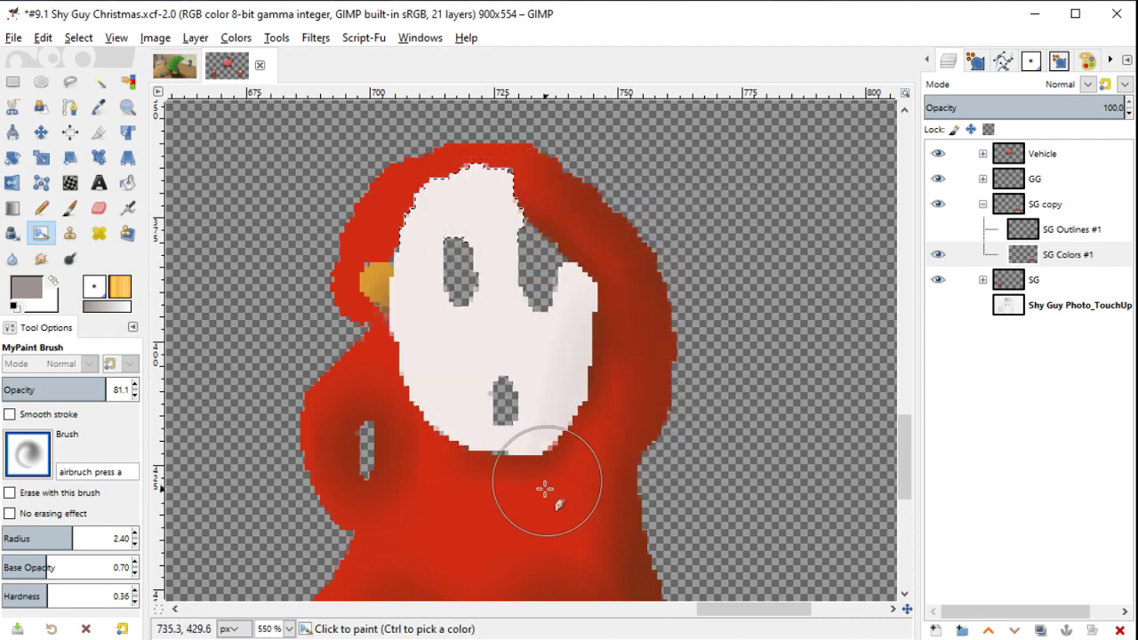
mouse_move(435, 456)
left_mouse_down()
mouse_move(564, 414)
mouse_move(599, 239)
mouse_move(495, 330)
mouse_move(466, 440)
mouse_move(569, 452)
mouse_move(610, 350)
mouse_move(528, 412)
left_mouse_up()
Step: Enlarge the brush and zoom out to fit the whole image in view
key("ctrl+shift+a")
key("bracketright")
key("bracketright")
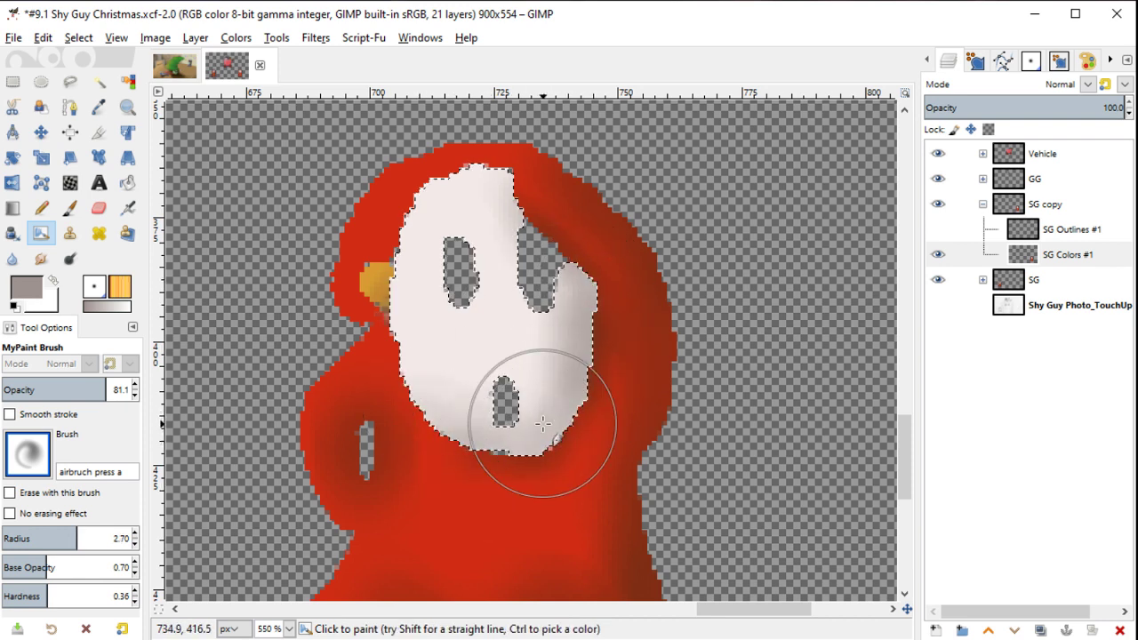
key("bracketright")
key("bracketright")
key("bracketright")
key("bracketright")
key("bracketright")
key("bracketright")
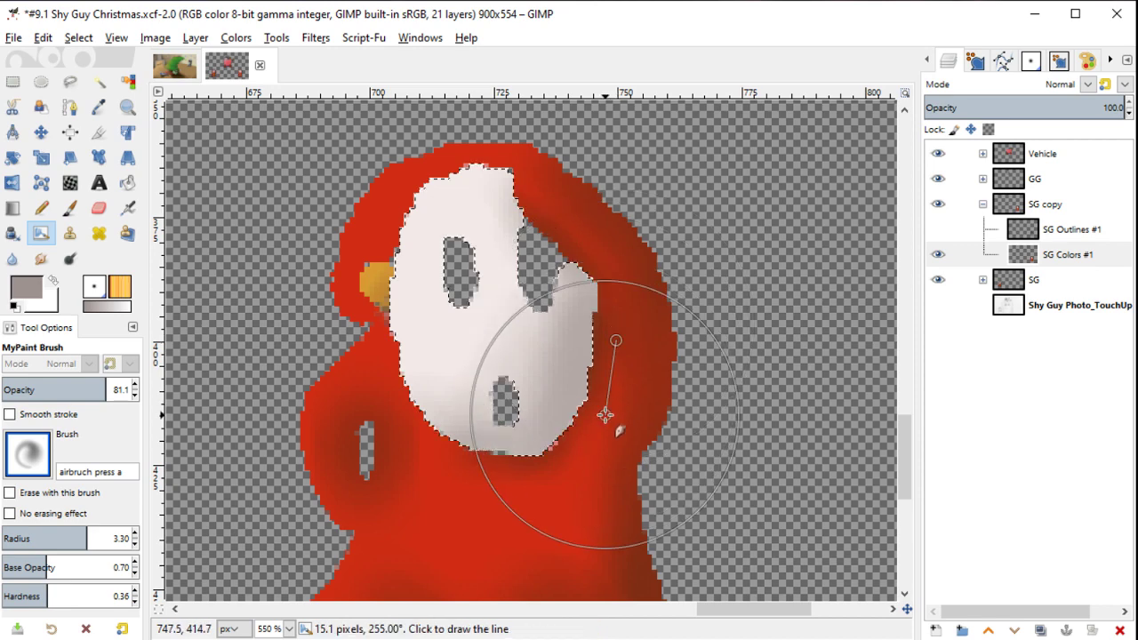
key("minus")
key("minus")
key("ctrl+shift+j")
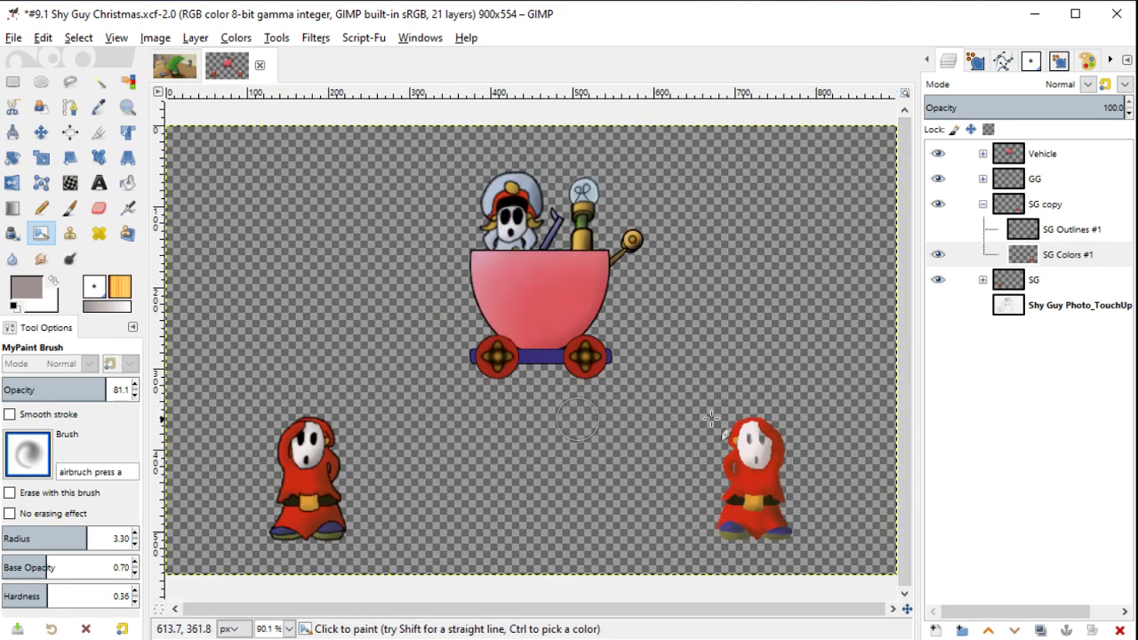
Step: Show the SG Colors #1 and Shy Guy Photo_TouchUp layers and make SG copy active
left_click(938, 253)
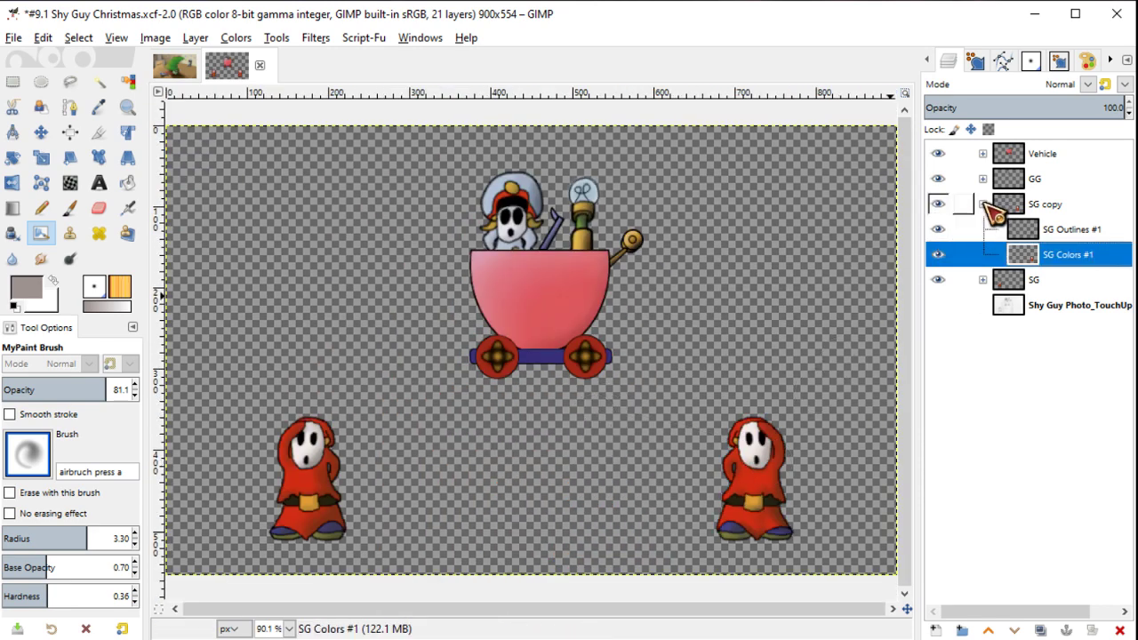
left_click(984, 204)
left_click(938, 255)
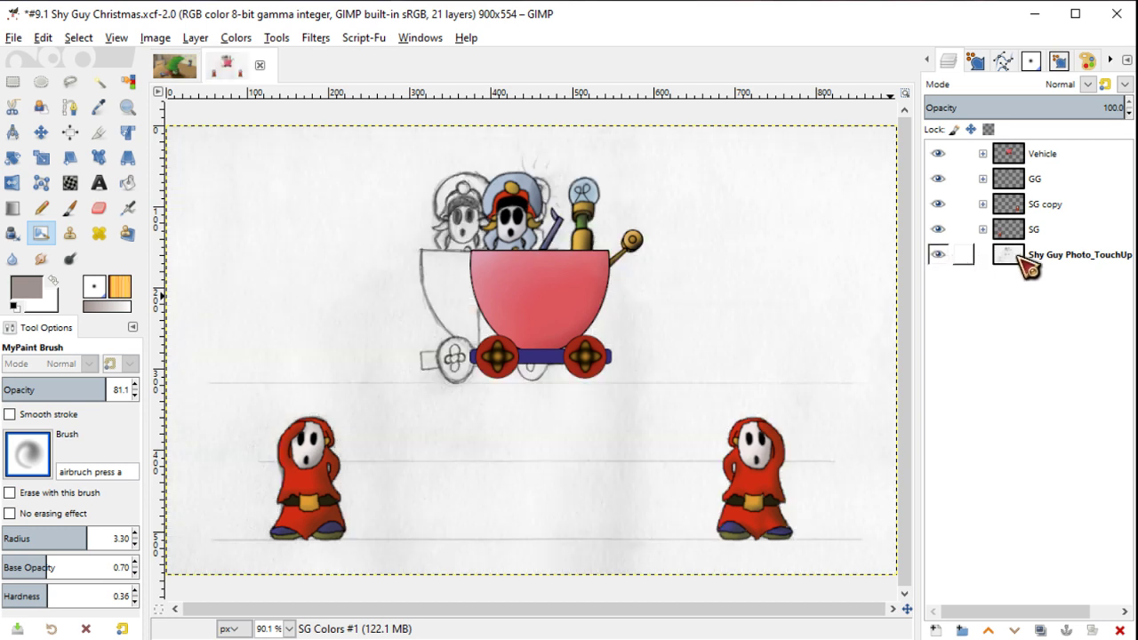
left_click(1032, 216)
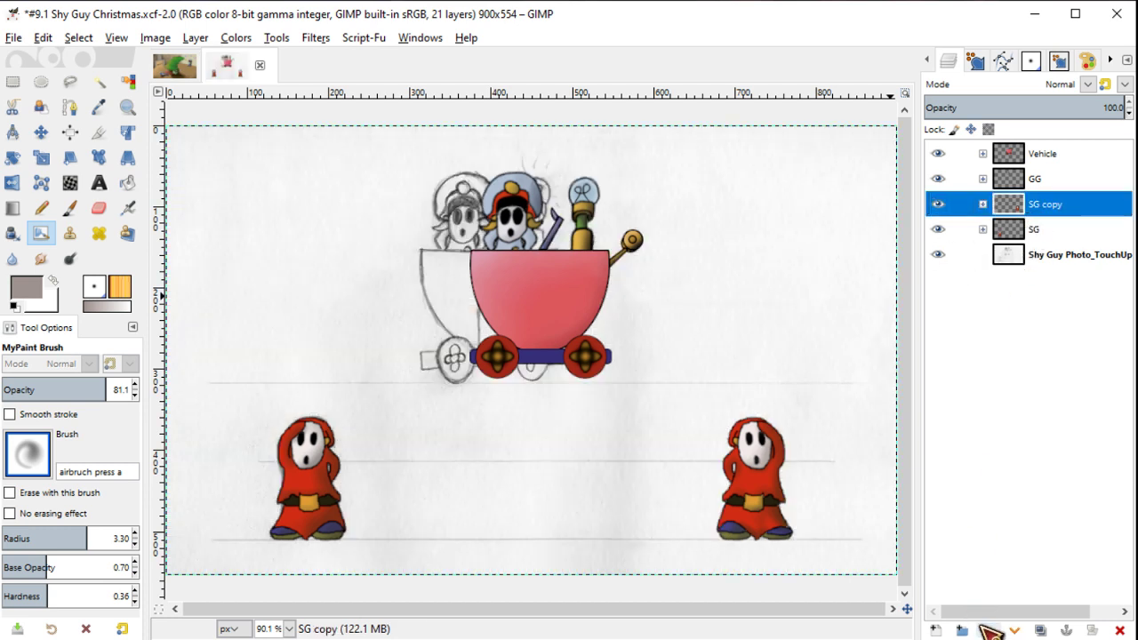
Step: Duplicate the SG copy group and nudge the new copy left with the Move tool
left_click(1040, 630)
key("m")
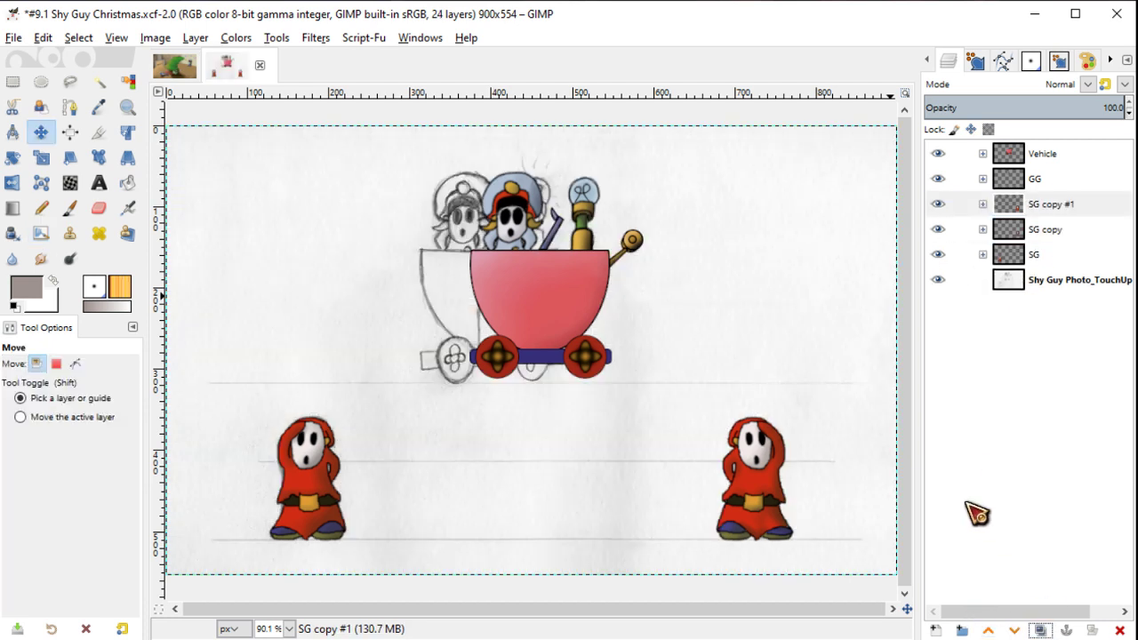
key("shift")
key("shift+Left")
key("shift+Left")
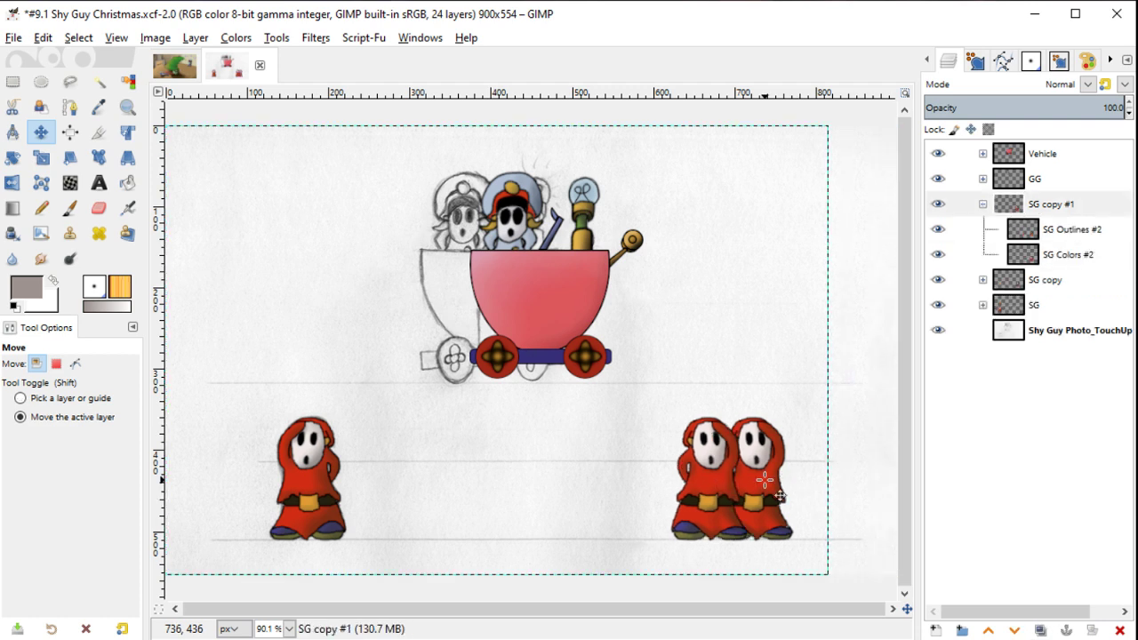
key("shift+Left")
key("shift+Left")
key("shift+Left")
key("shift+Left")
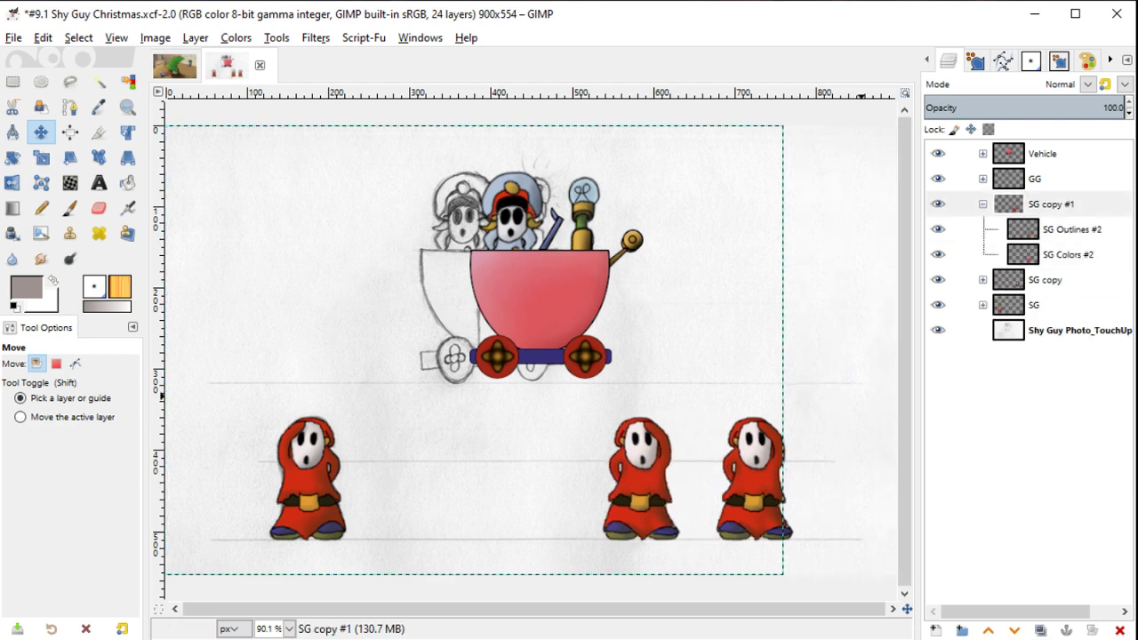
Step: Duplicate SG copy #1 into SG copy #2, nudge it, then undo the move
left_click(1040, 631)
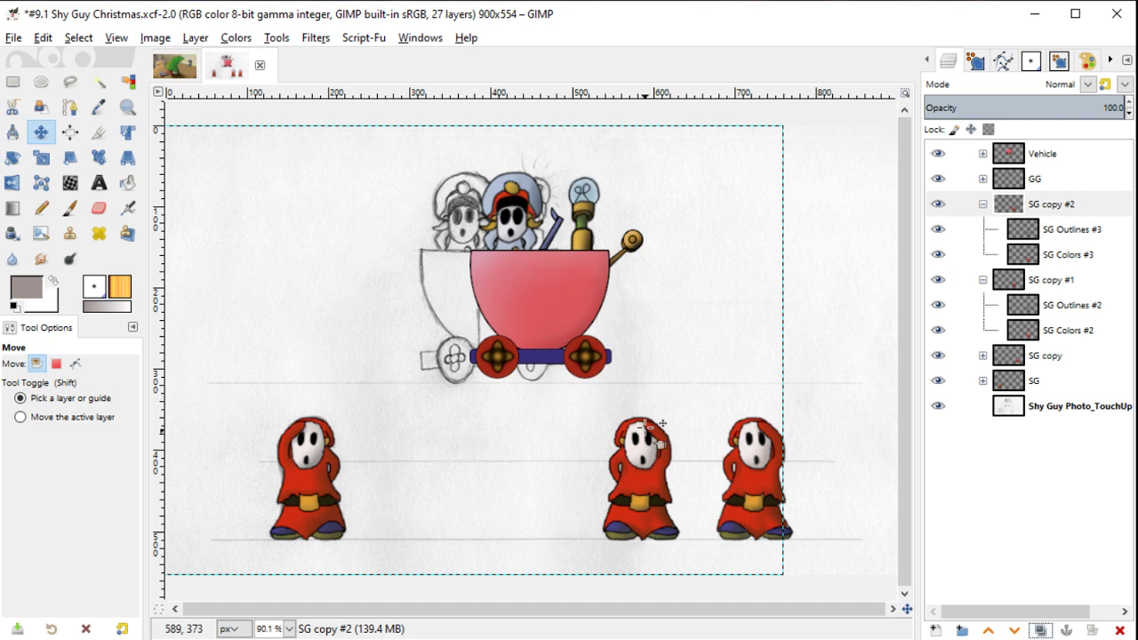
key("shift+Left")
key("shift+Left")
key("shift+Left")
key("shift+Left")
key("shift+Right")
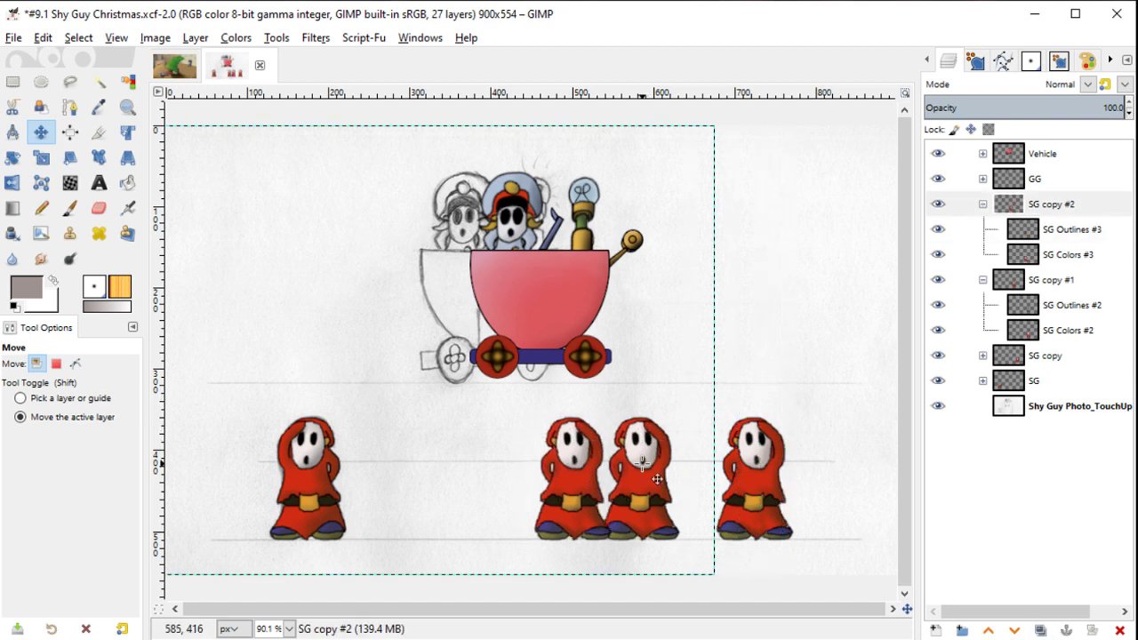
key("shift+Left")
key("ctrl+z")
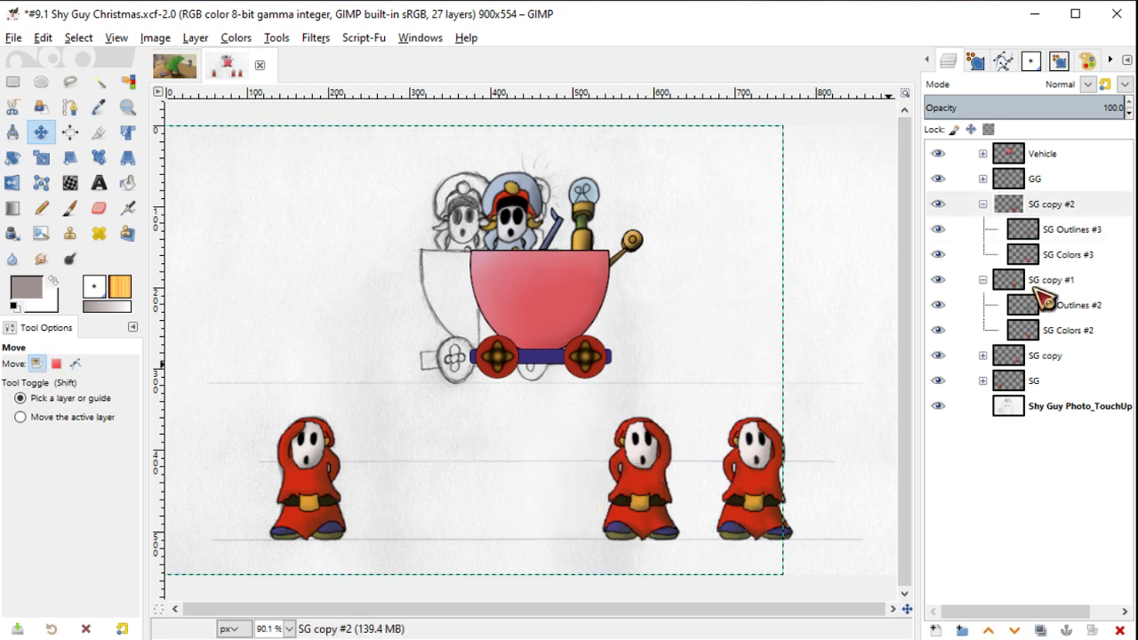
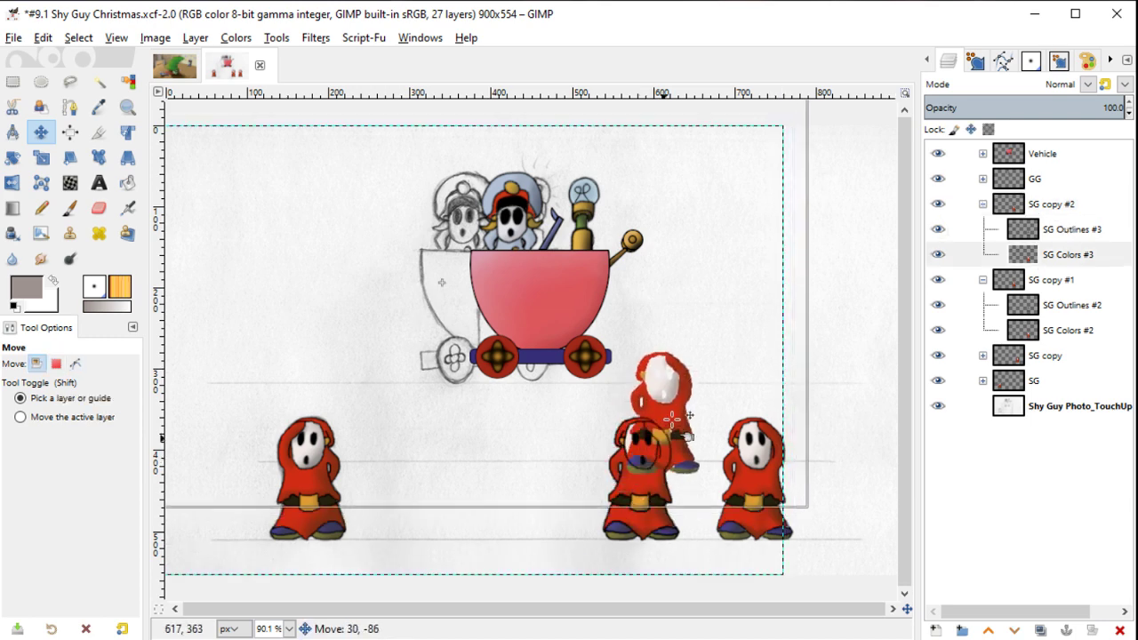
Step: Collapse the SG copy #1 and SG copy #2 layer groups, undoing trial Shy Guy moves
left_click_drag(645, 457, 673, 381)
key("ctrl+z")
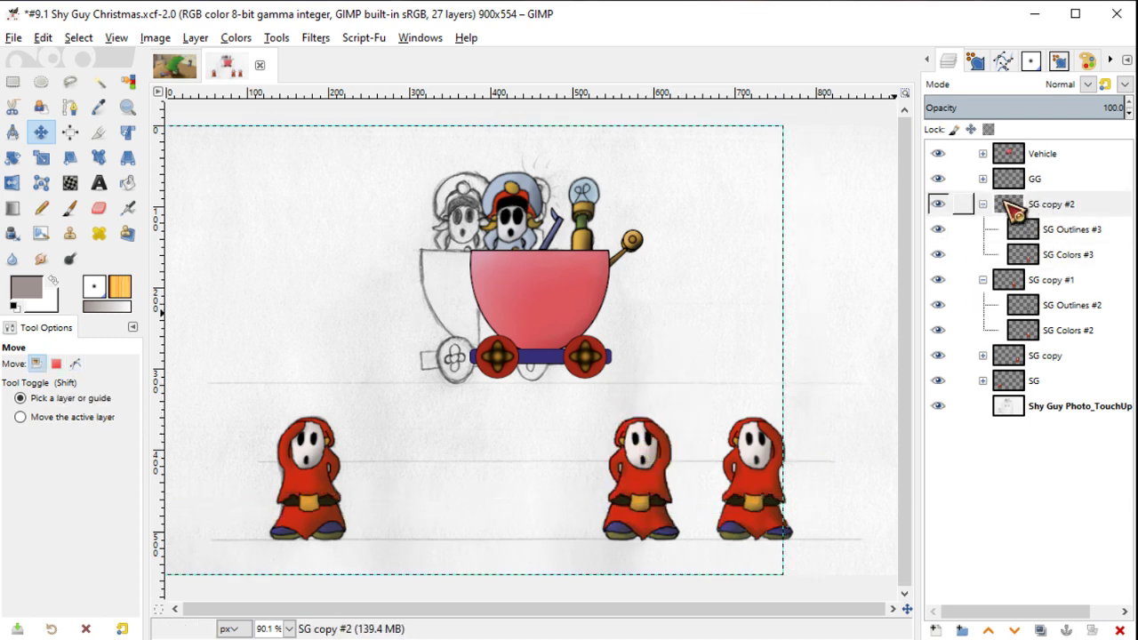
left_click(982, 203)
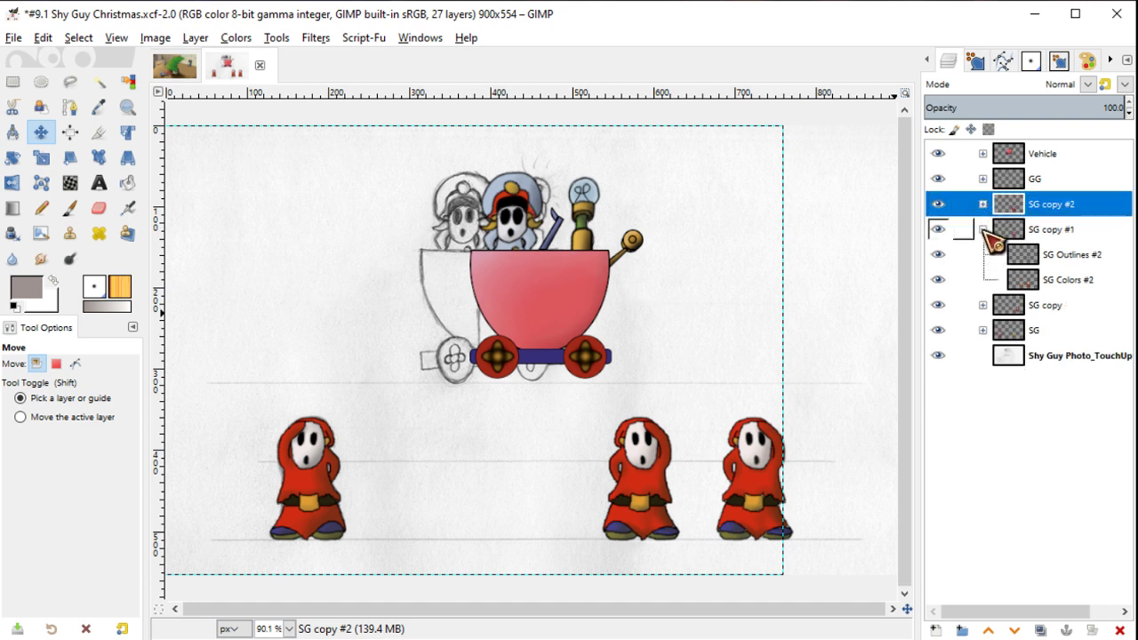
left_click(983, 229)
left_click(818, 382)
key("Page_Down")
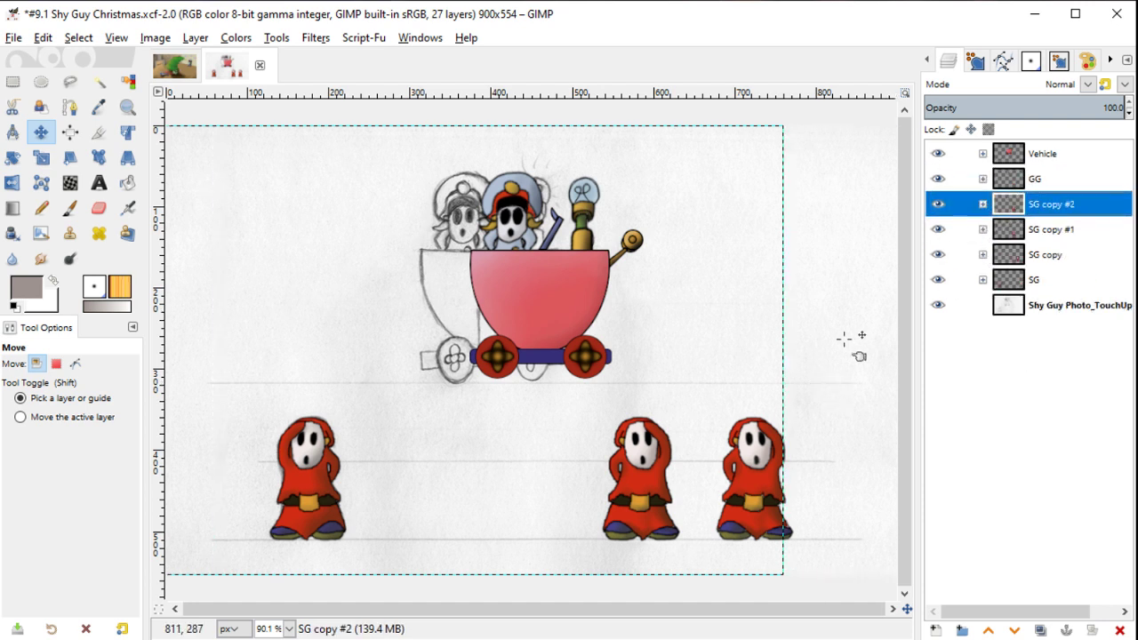
key("shift+Up")
key("shift+Up")
key("shift+Up")
key("shift+Right")
key("shift+Right")
key("shift+Up")
key("shift+Up")
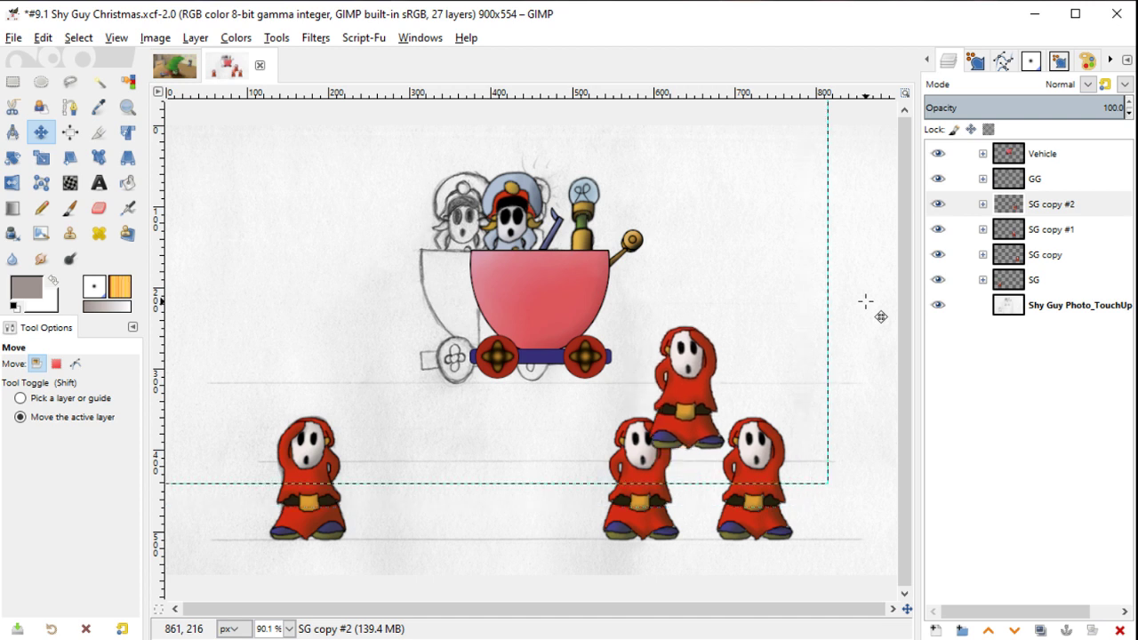
key("ctrl+z")
Step: Raise the SG copy #1 Shy Guy and shift it about 130 px left beside the cart
left_click(1051, 229)
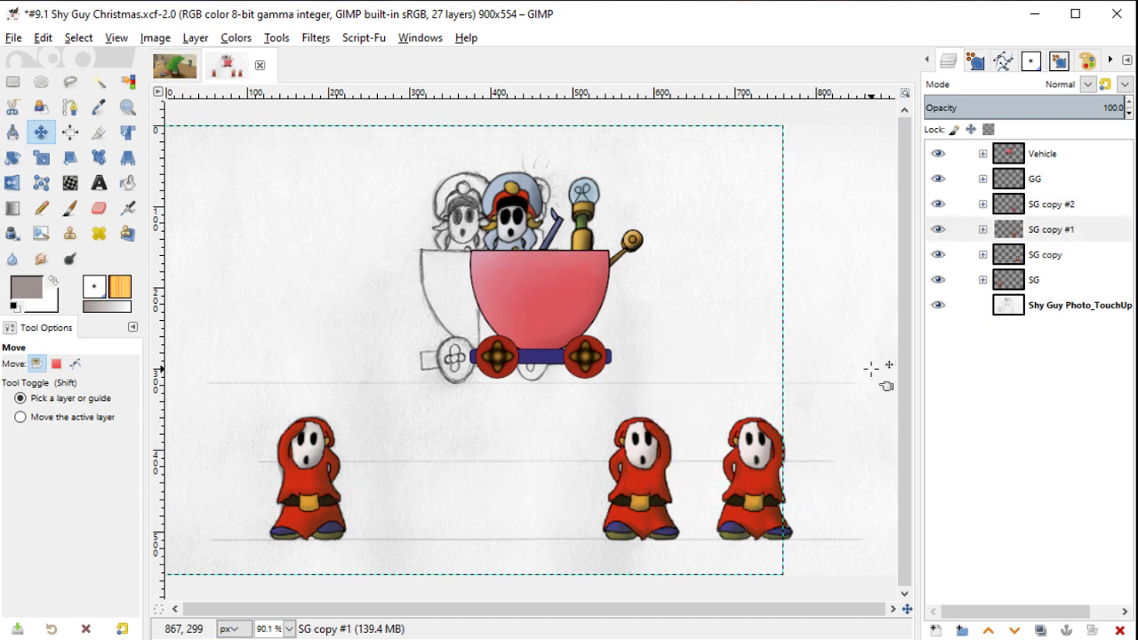
key("shift+Up")
key("shift+Right")
key("shift+Right")
key("shift+Right")
key("shift+Up")
key("shift+Up")
key("shift+Up")
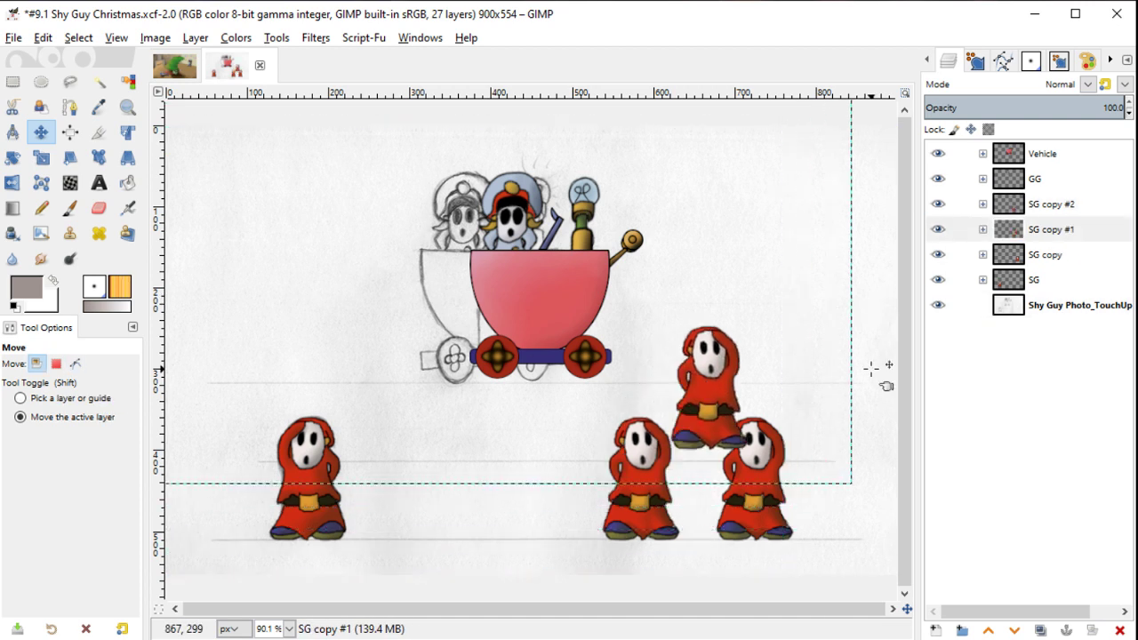
key("shift+Left")
key("shift+Left")
key("shift+Left")
key("shift+Left")
key("shift+Left")
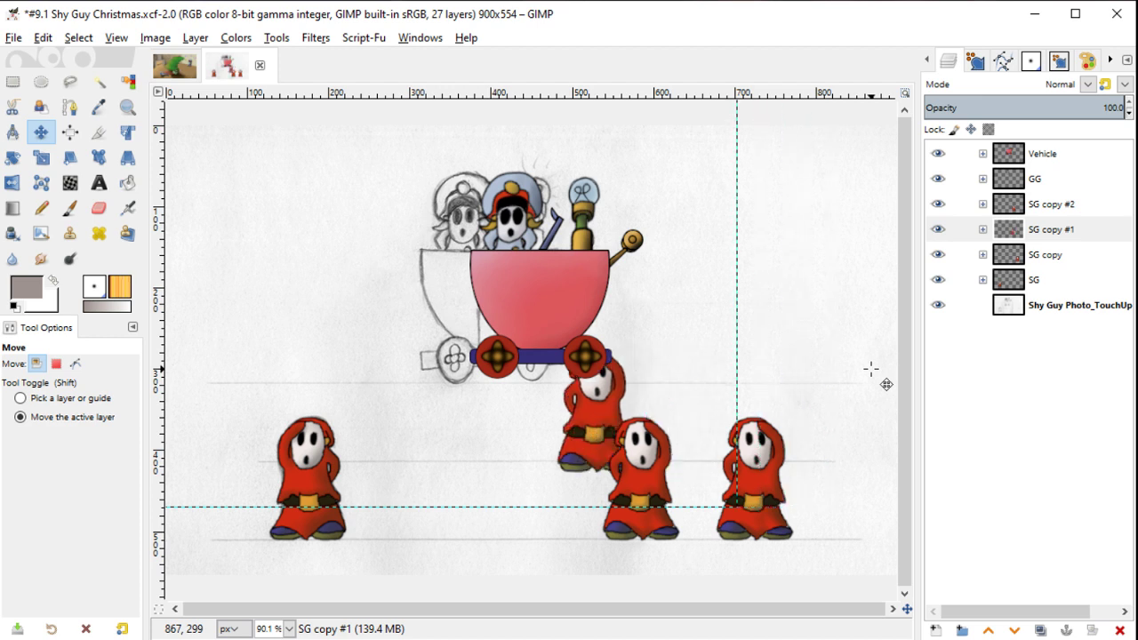
key("shift+Left")
key("Left")
key("Left")
key("Down")
key("Down")
key("Down")
key("Left")
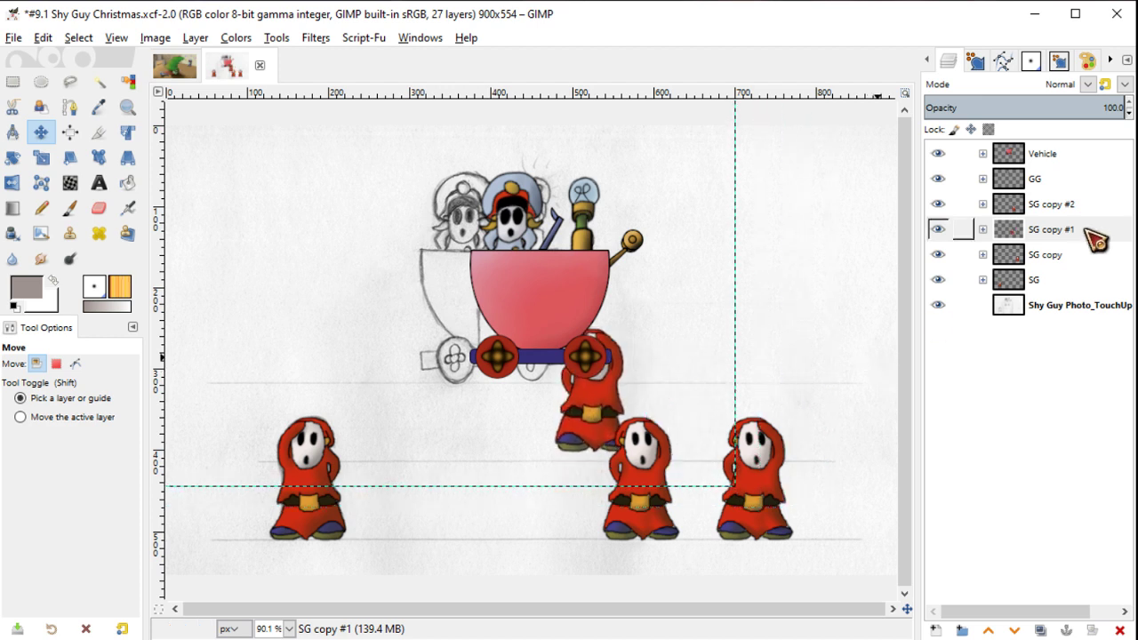
Step: Move the Vehicle layer below all Shy Guy layers, with GG between them
left_click_drag(1056, 159, 1049, 294)
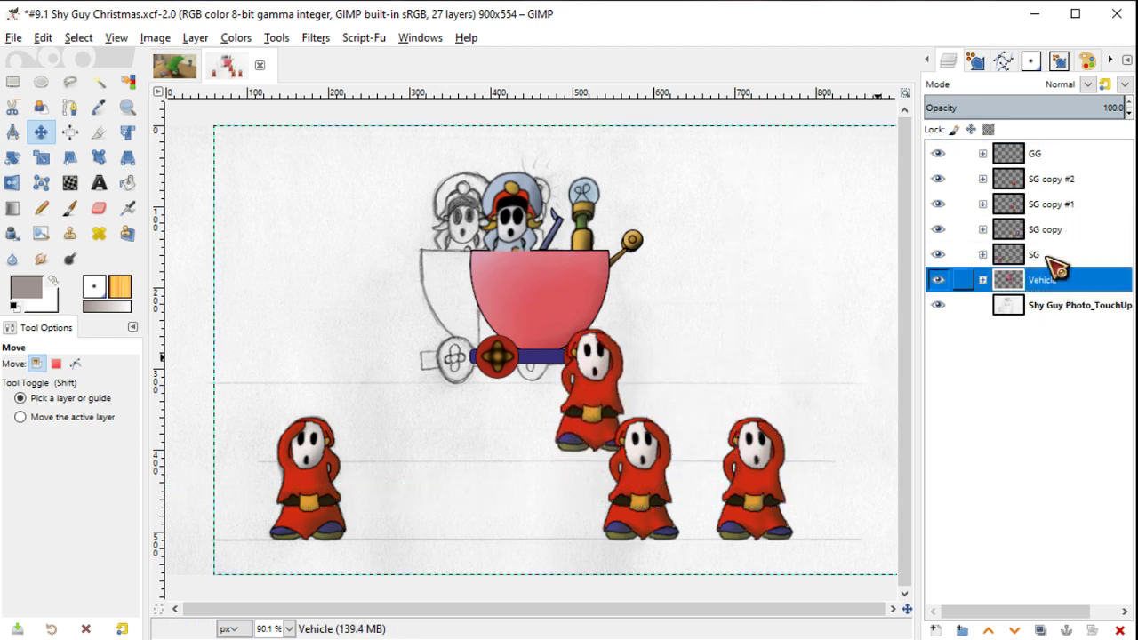
left_click_drag(1057, 158, 1047, 274)
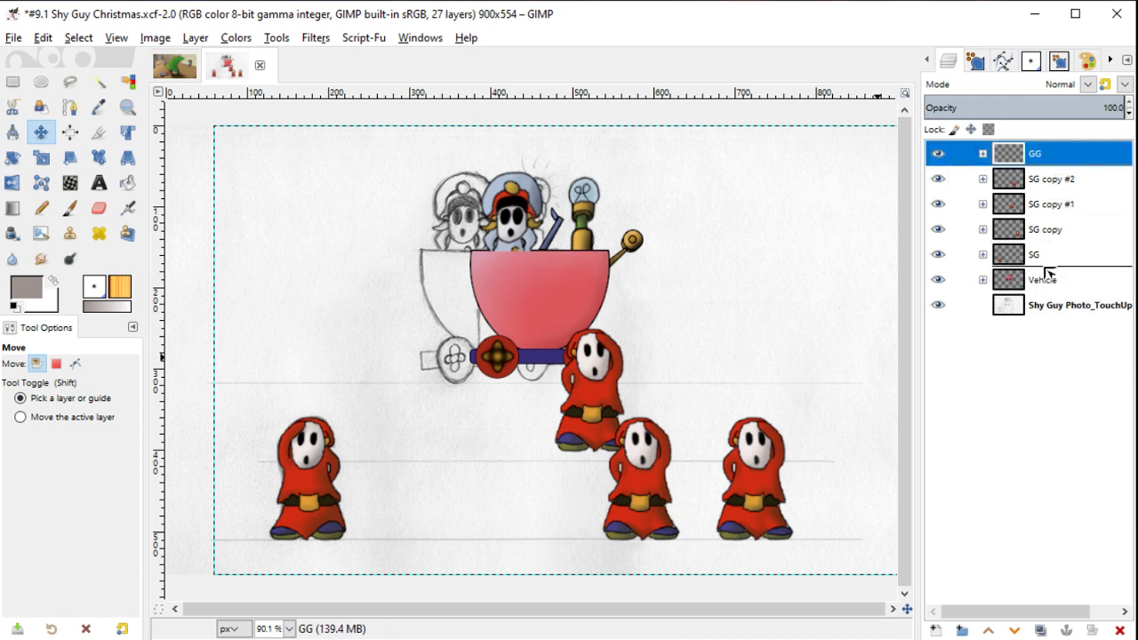
left_click(1063, 169)
Step: Test-shift SG copy #2, then lower the raised SG copy #1 Shy Guy about 16 px
key("shift+Left")
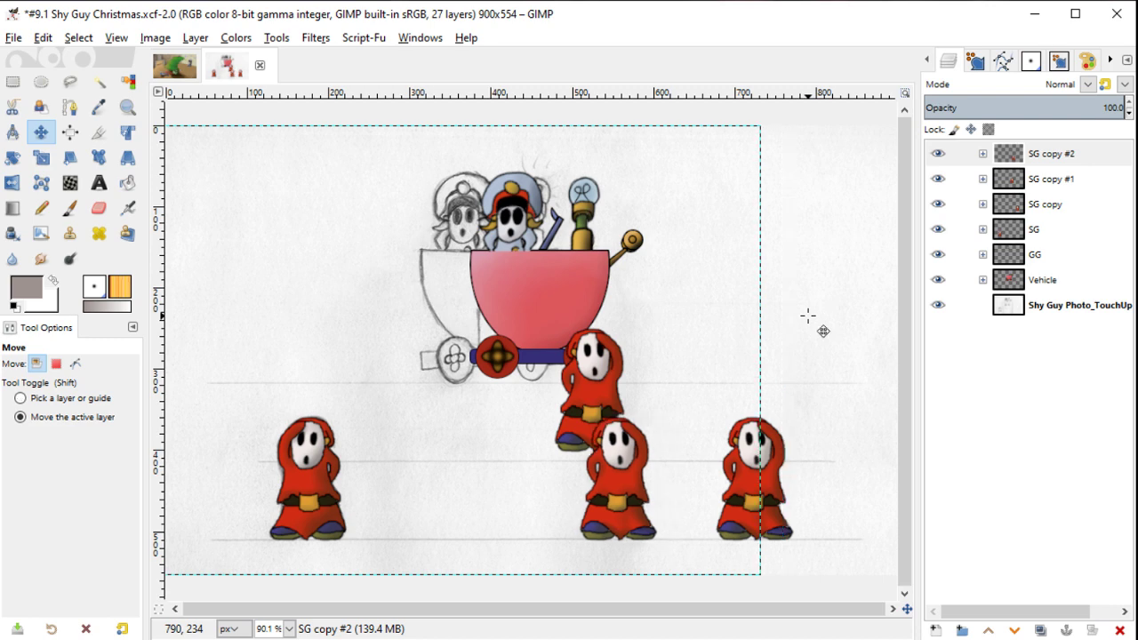
key("shift+Right")
left_click(1084, 182)
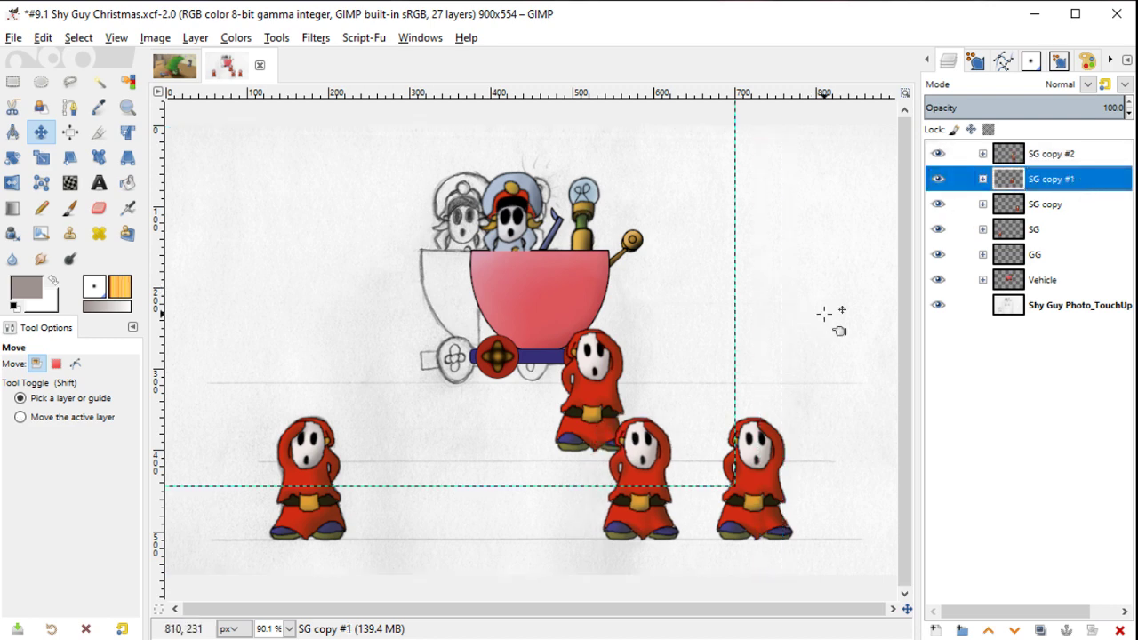
key("Page_Down")
key("Page_Up")
key("shift")
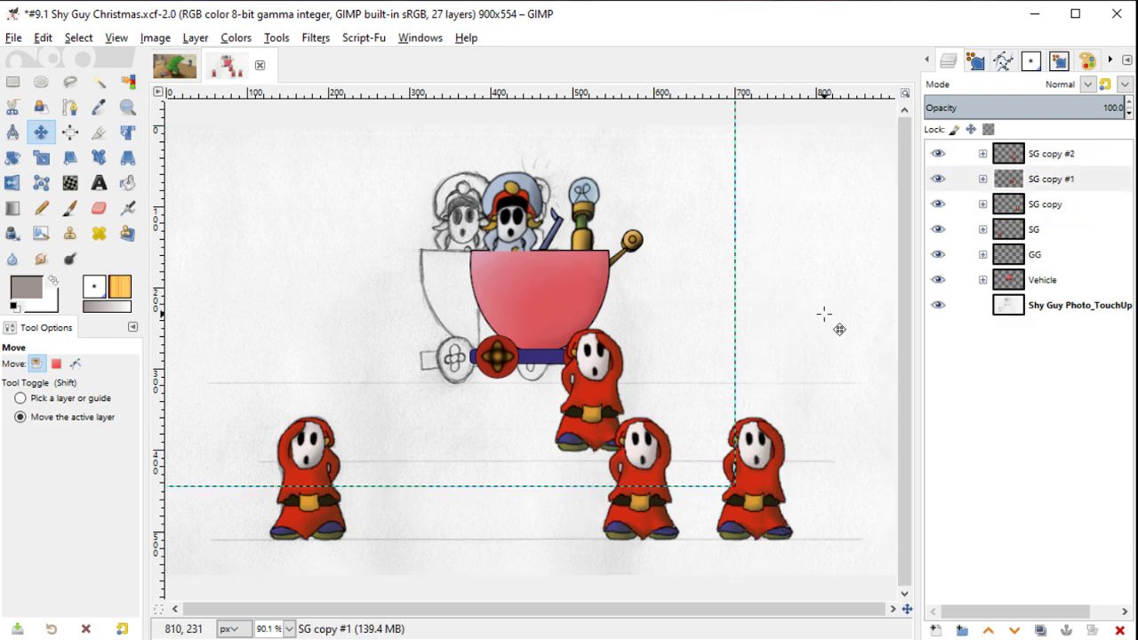
key("2")
scroll(724, 114, "down", 5)
scroll(724, 114, "left", 2)
key("shift+Down")
key("shift+Down")
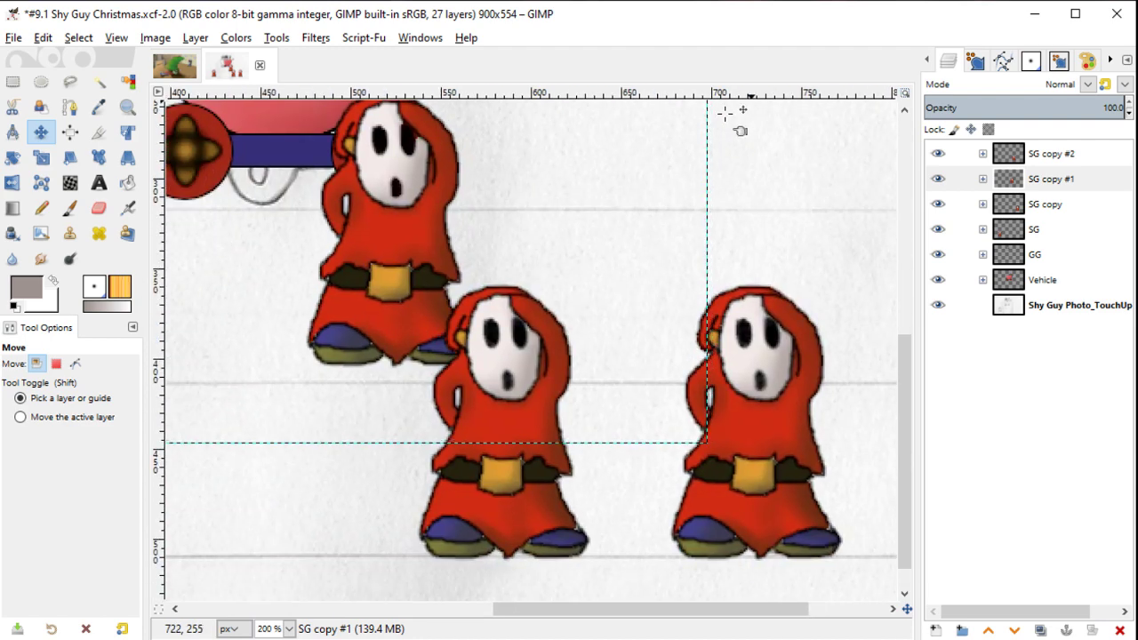
key("Down")
key("Down")
key("Down")
key("Down")
key("Down")
key("Down")
key("Down")
key("Down")
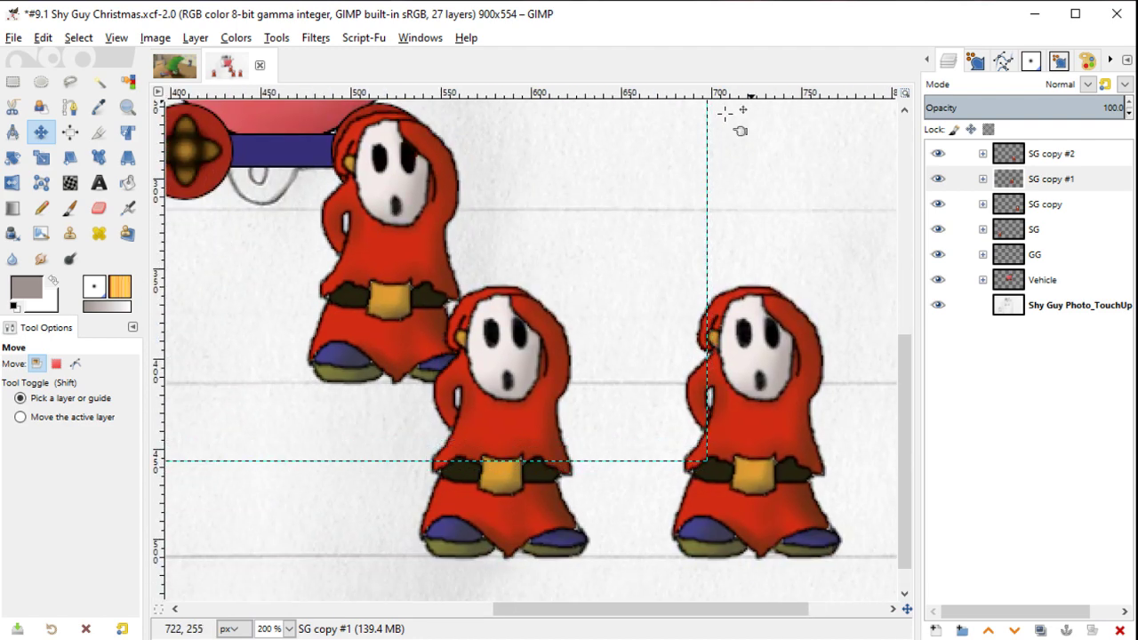
key("1")
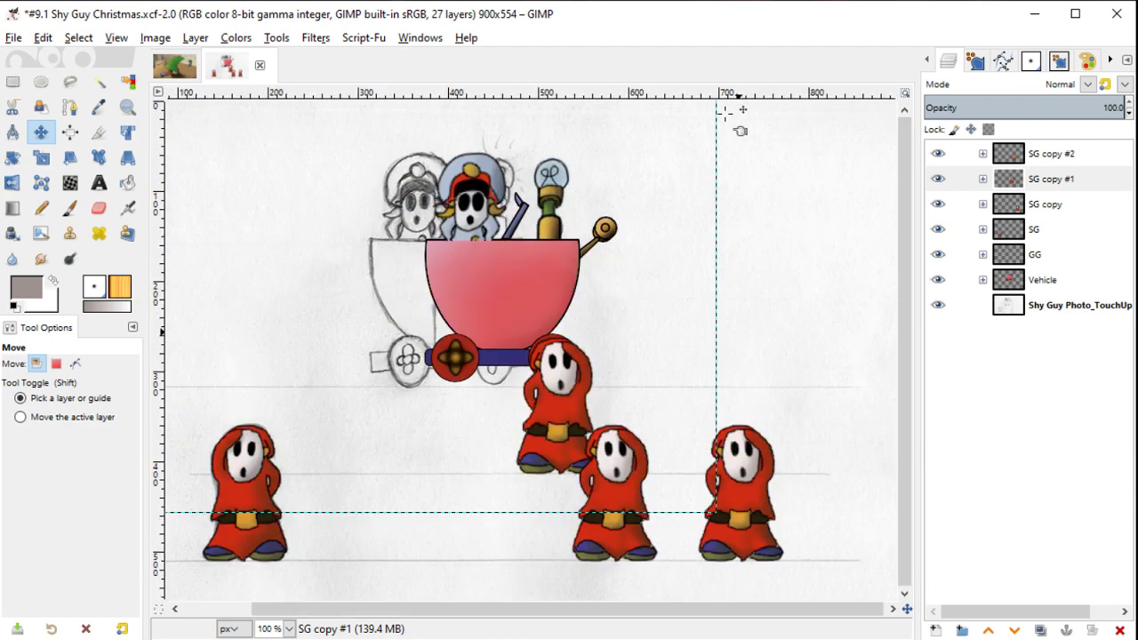
Step: Duplicate the middle Shy Guy, place the copy below SG copy, and shift it about 130 px right
left_click(1039, 628)
left_click_drag(1076, 182, 1068, 242)
left_click(813, 364, "shift")
key("shift+Right")
key("shift+Right")
key("shift+Right")
key("shift+Right")
key("shift+Right")
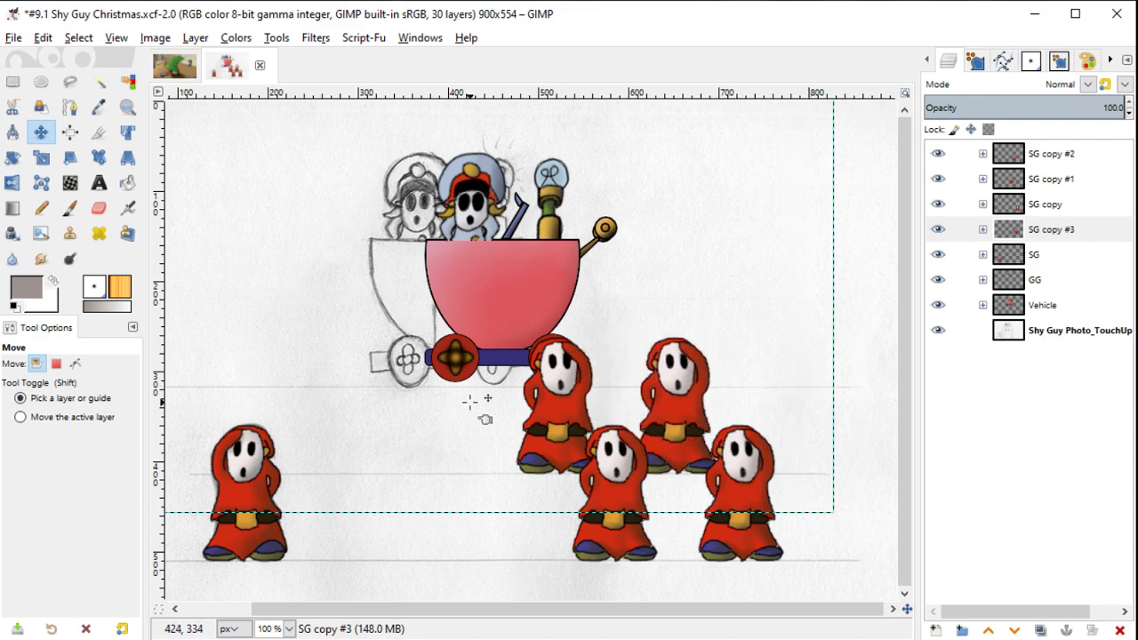
left_click_drag(470, 402, 605, 365)
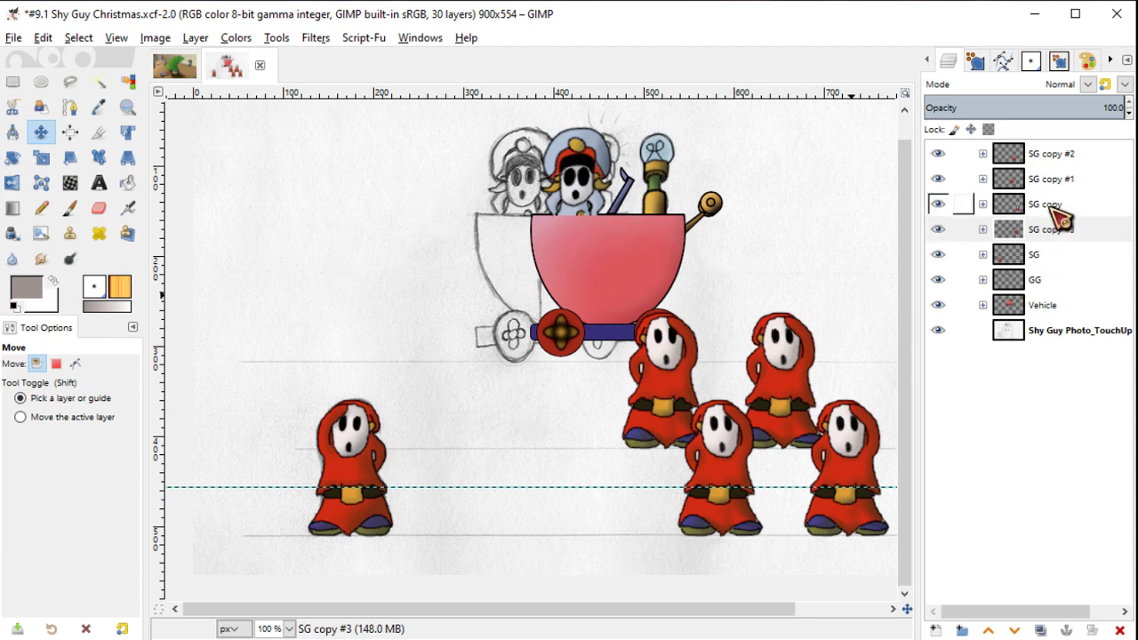
Step: Duplicate the SG layer and nudge the SG Shy Guy up and to the right
left_click(1021, 260)
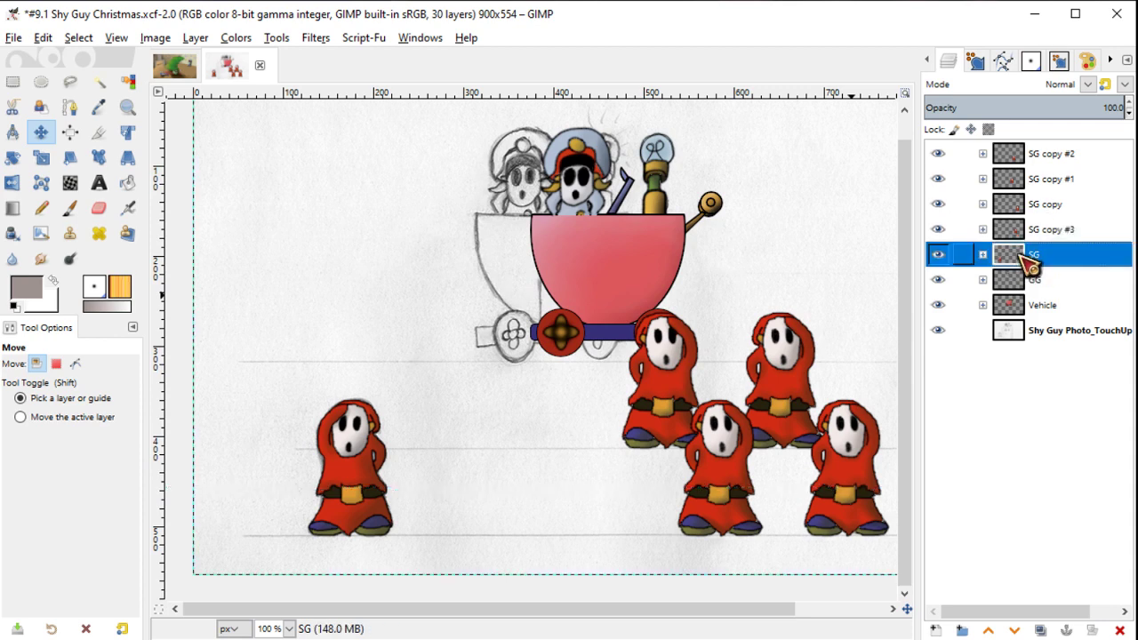
left_click(1045, 628)
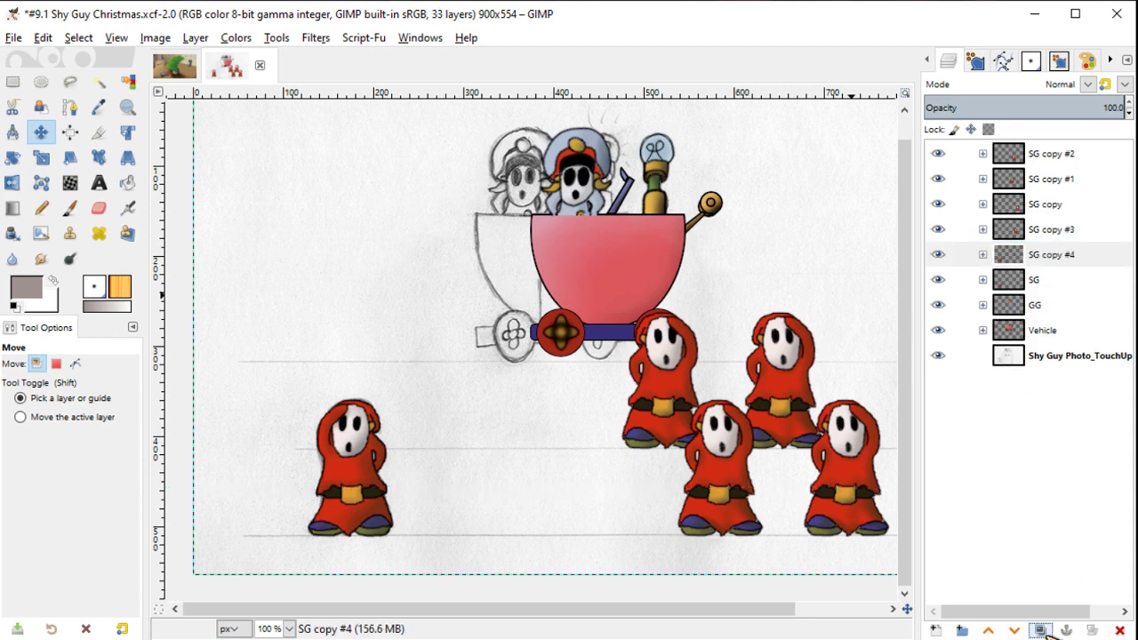
left_click(1045, 281)
key("shift+Up")
key("shift+Up")
key("shift+Right")
key("shift+Right")
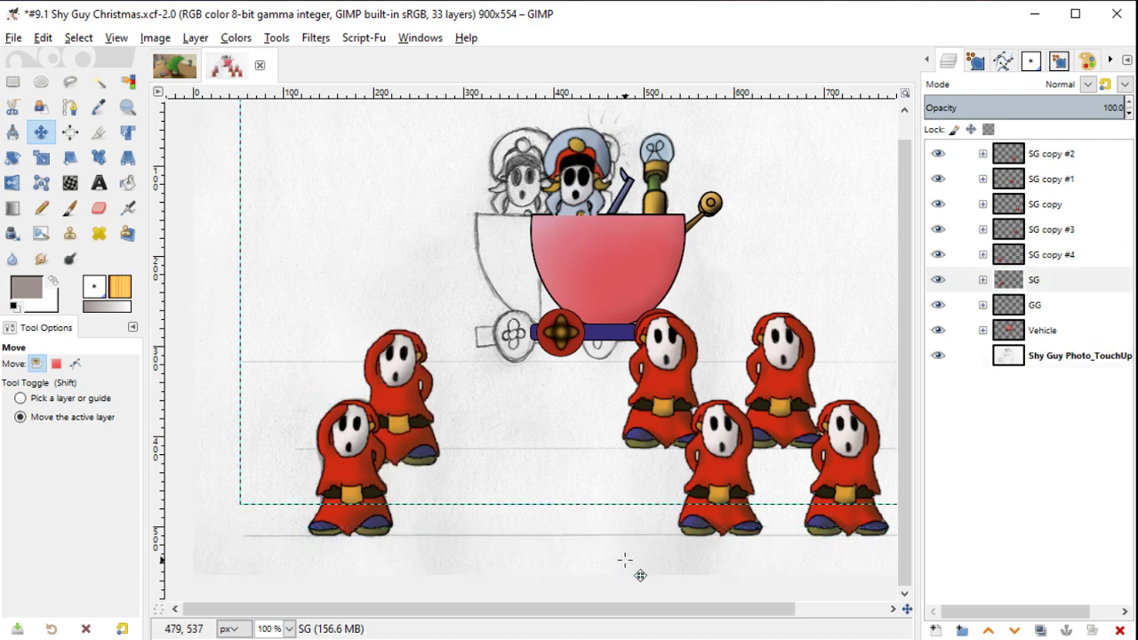
key("shift+Up")
key("shift+Up")
key("Down")
key("Down")
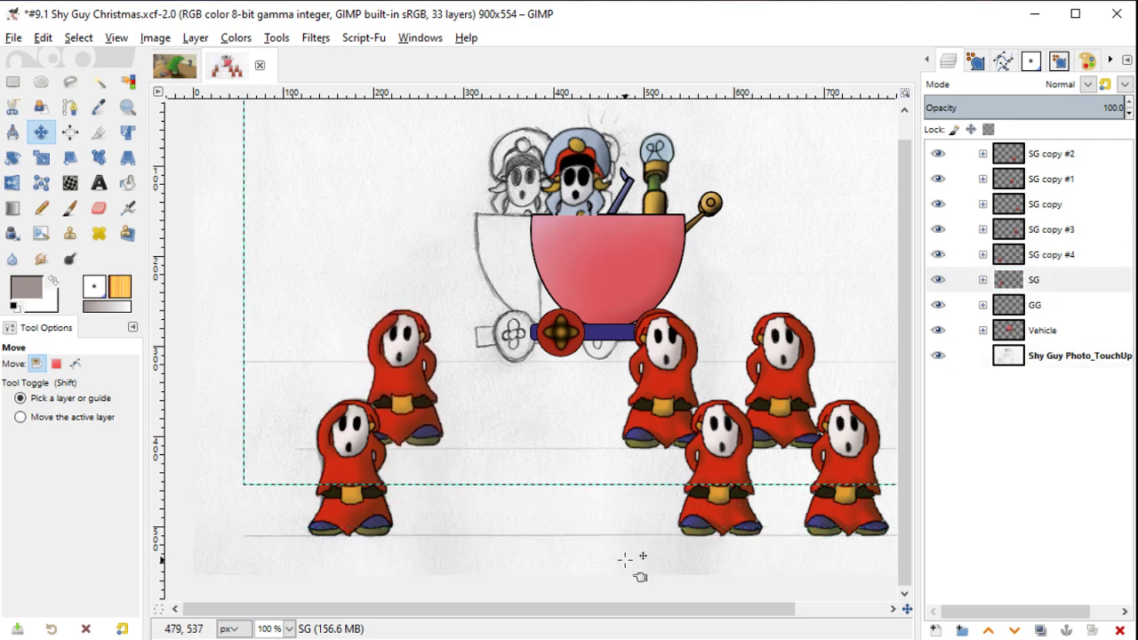
key("Right")
key("Right")
key("Right")
key("Right")
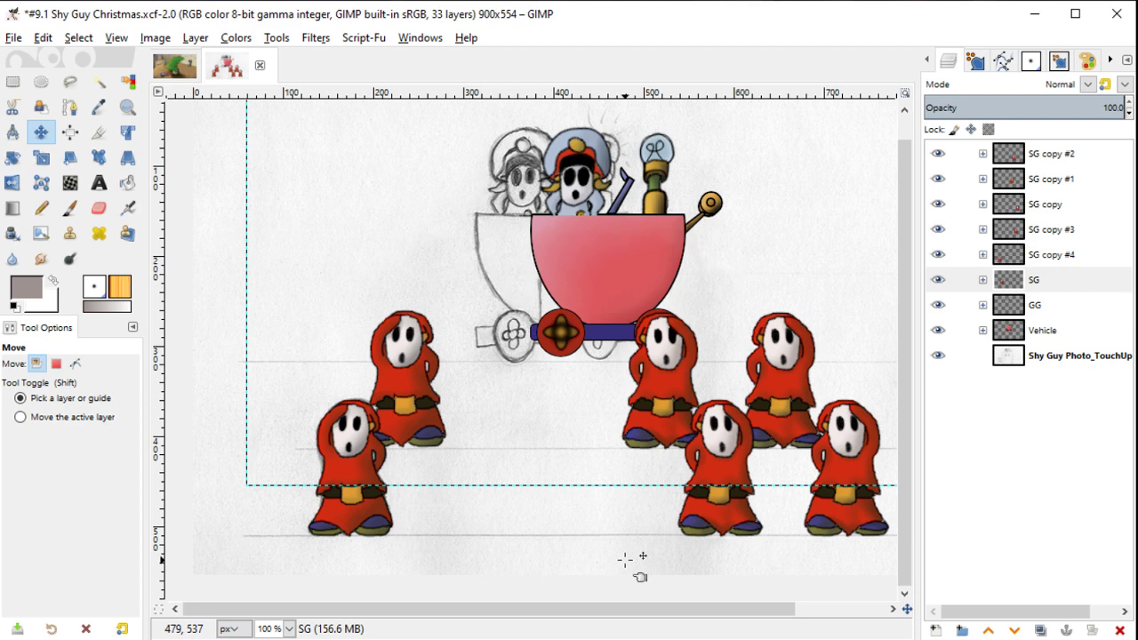
key("Right")
key("Right")
key("Right")
key("Right")
key("Right")
key("Right")
key("Right")
key("Right")
key("Right")
key("Right")
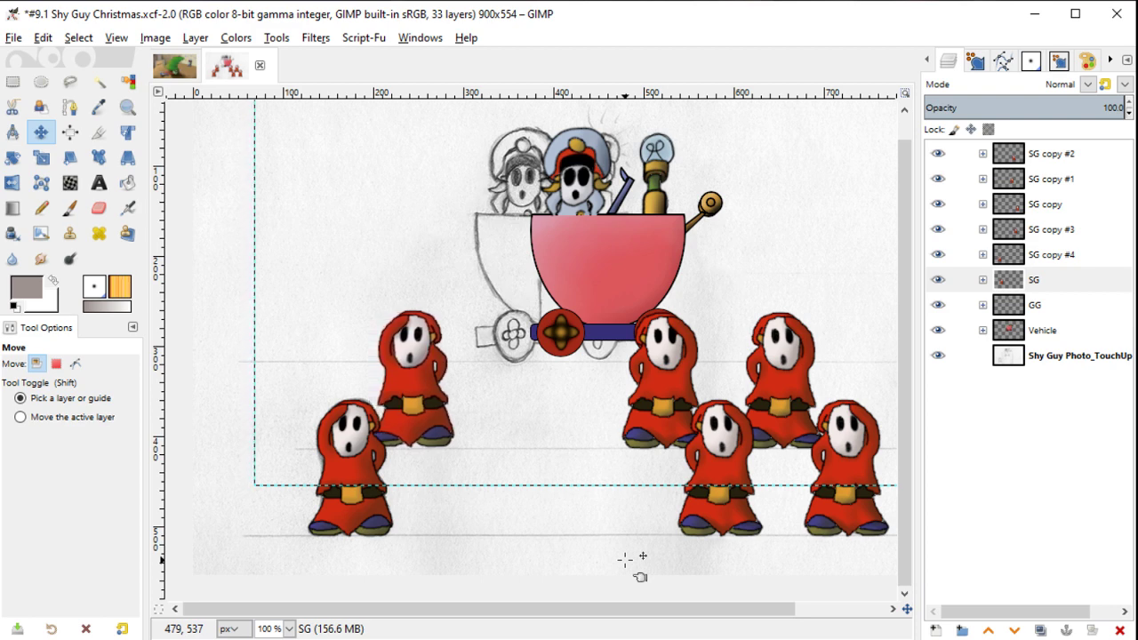
left_click_drag(625, 559, 575, 561)
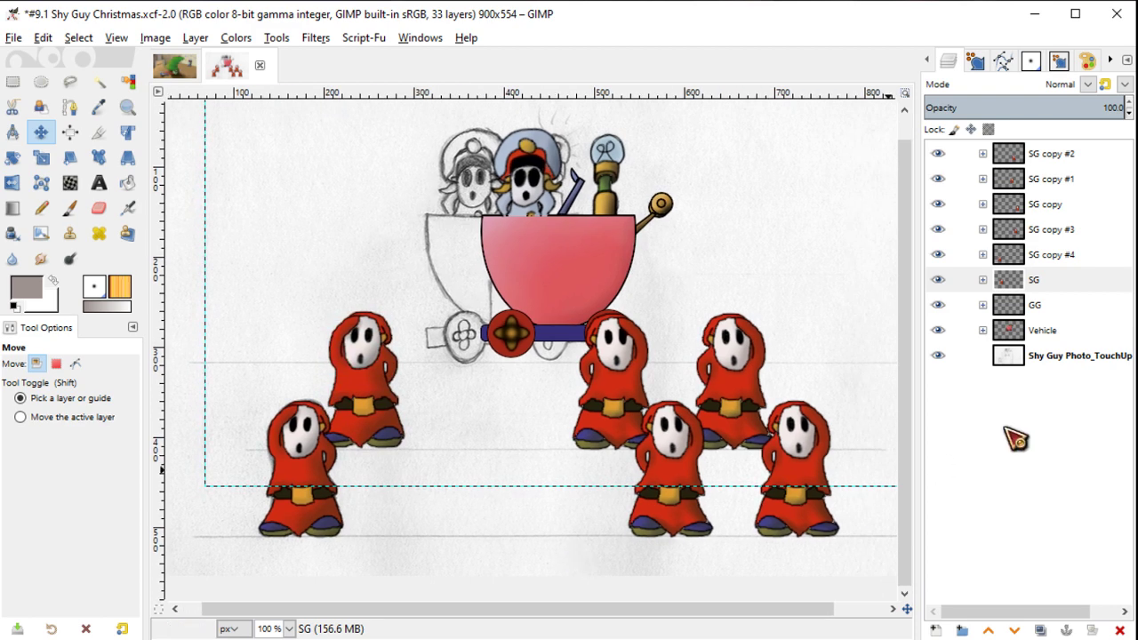
Step: Add two more Shy Guy duplicates, sliding each right into the front-row gaps
left_click(1041, 630)
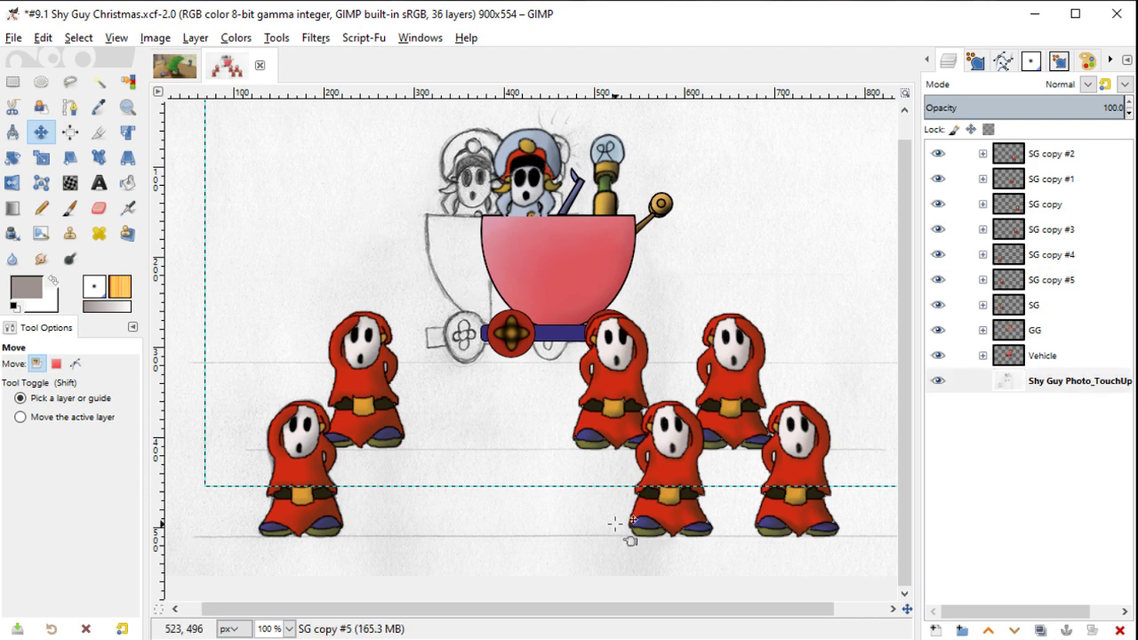
key("shift+Right")
key("shift+Right")
key("shift+Right")
key("shift+Right")
key("shift+Right")
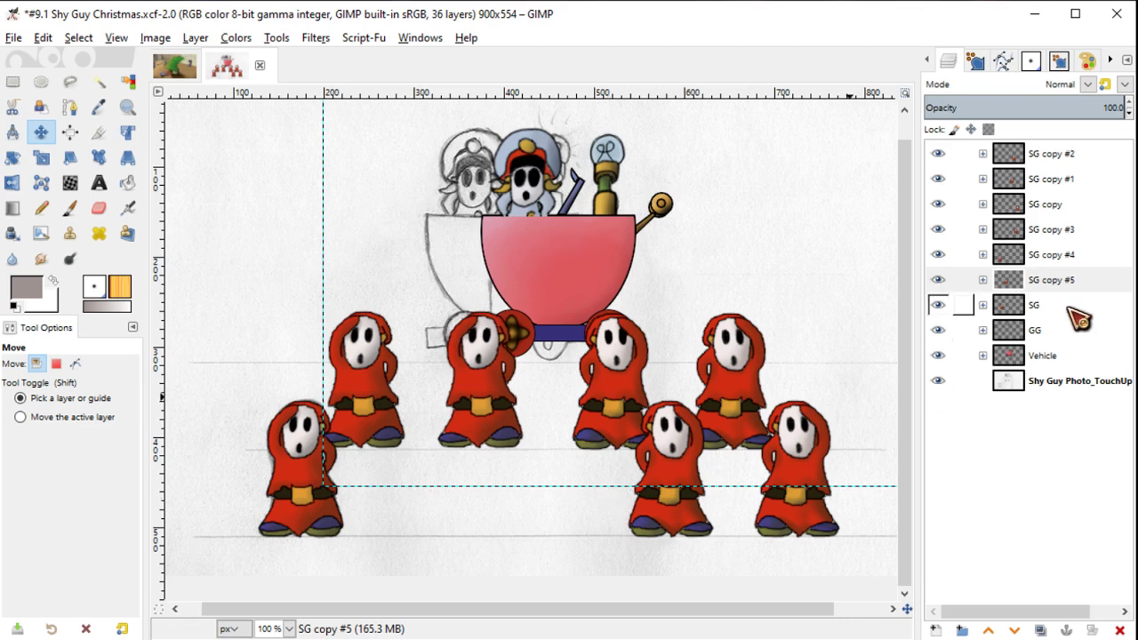
left_click(1058, 255)
left_click(1041, 629)
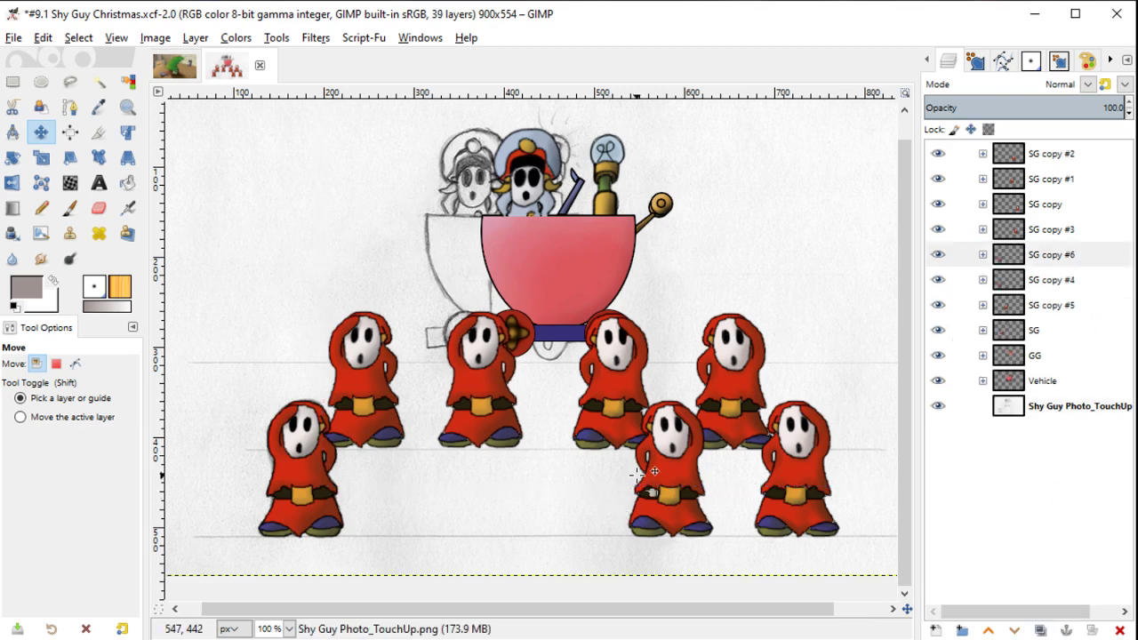
key("shift+Right")
key("shift+Right")
key("shift+Right")
key("shift+Right")
key("shift+Right")
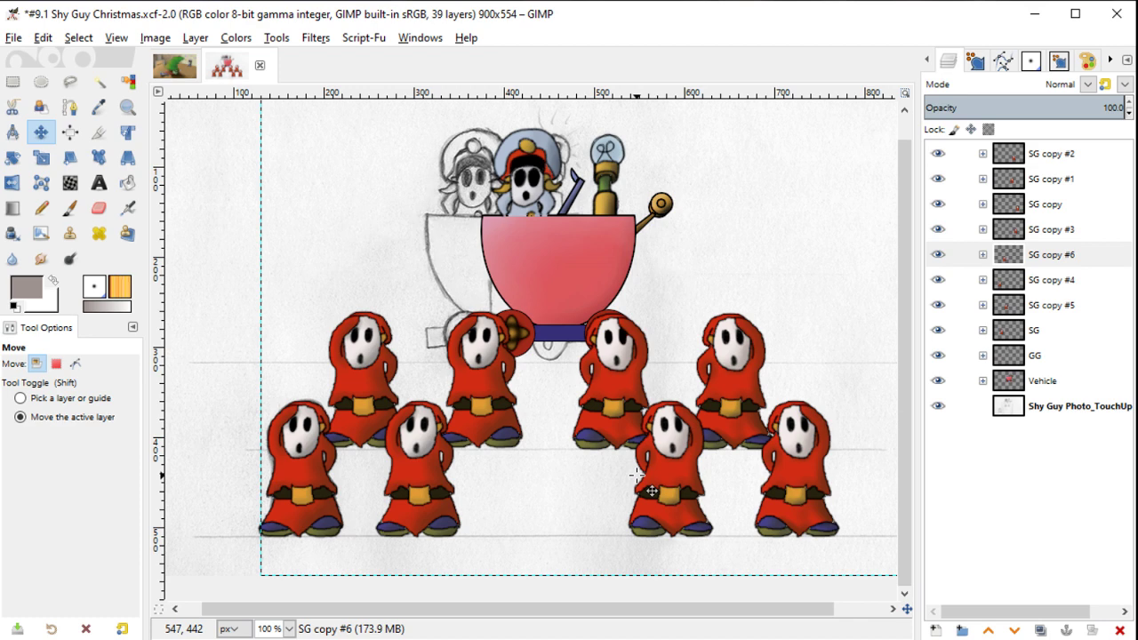
key("shift")
key("minus")
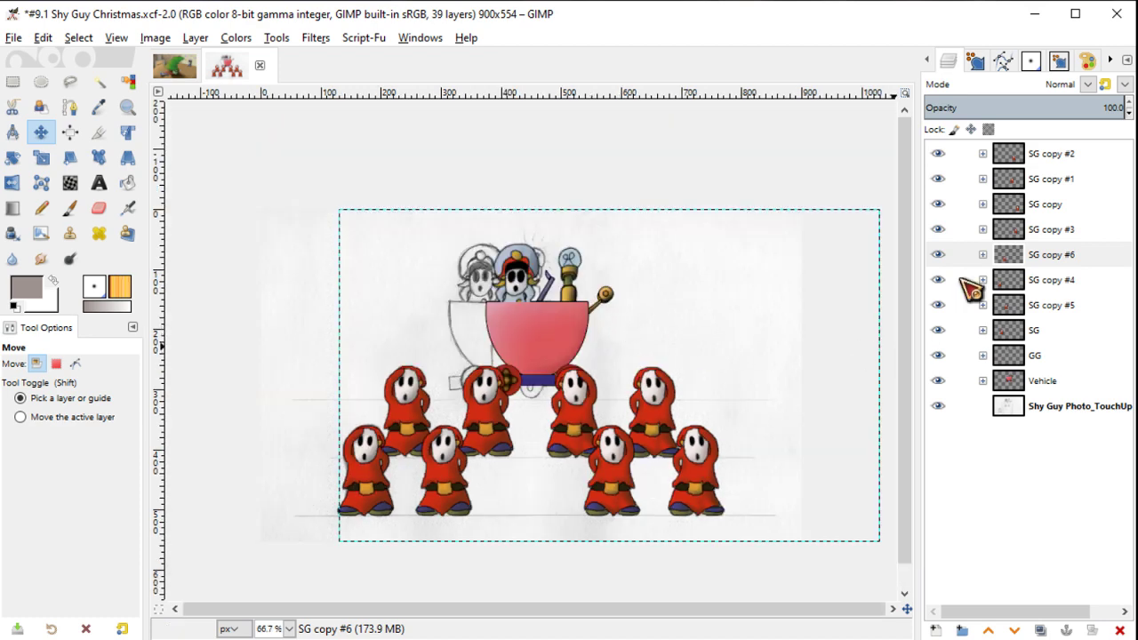
Step: Link four Shy Guy layers and shift them right together
left_click_drag(958, 256, 995, 156)
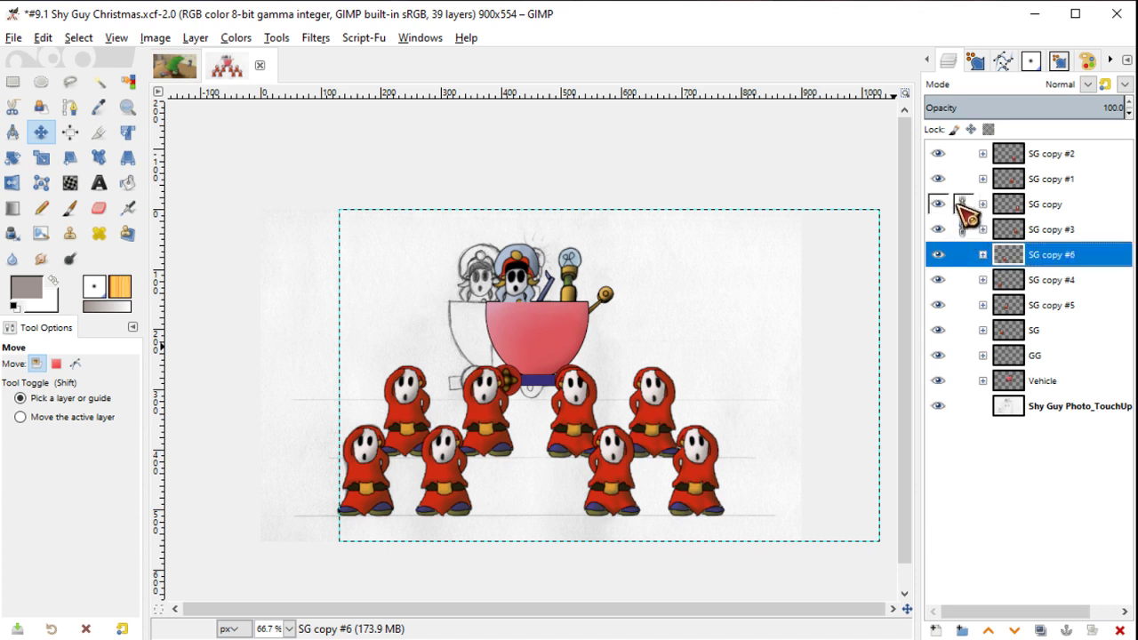
left_click(998, 157)
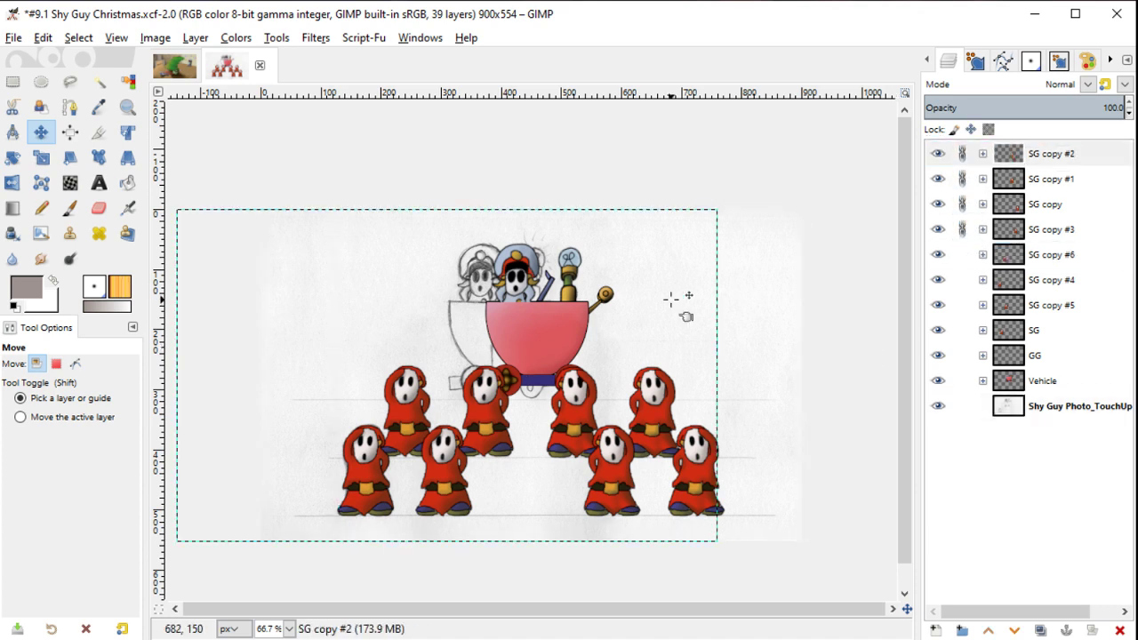
key("shift+Right")
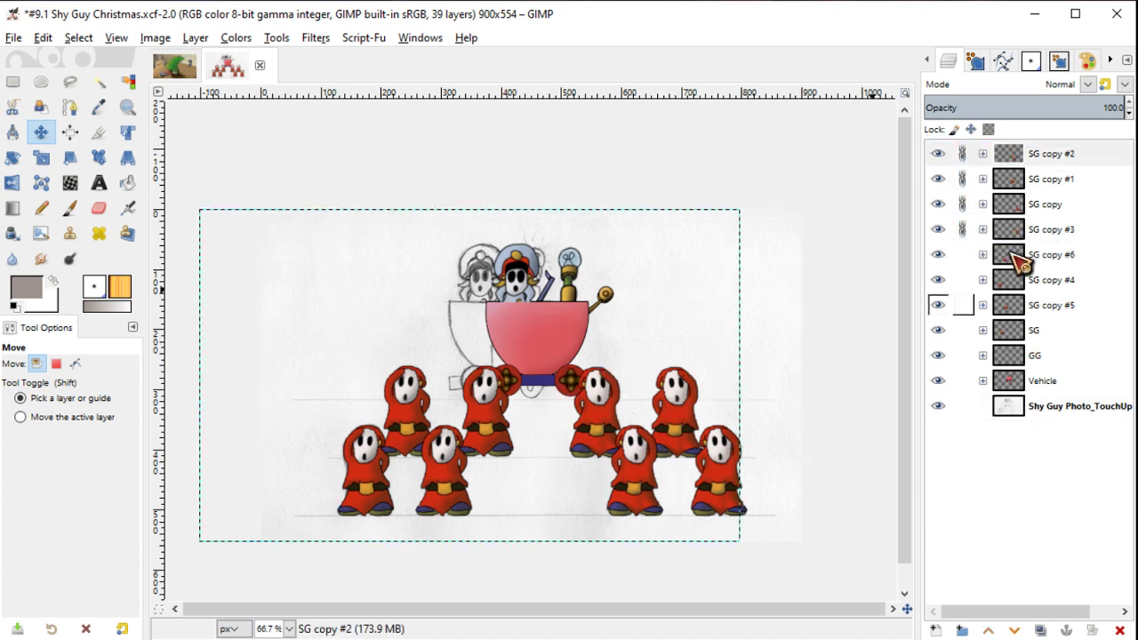
Step: Regroup SG copy #6, #4 and #5 as a linked left group, shift them, then unlink
left_click(962, 229)
left_click(962, 154)
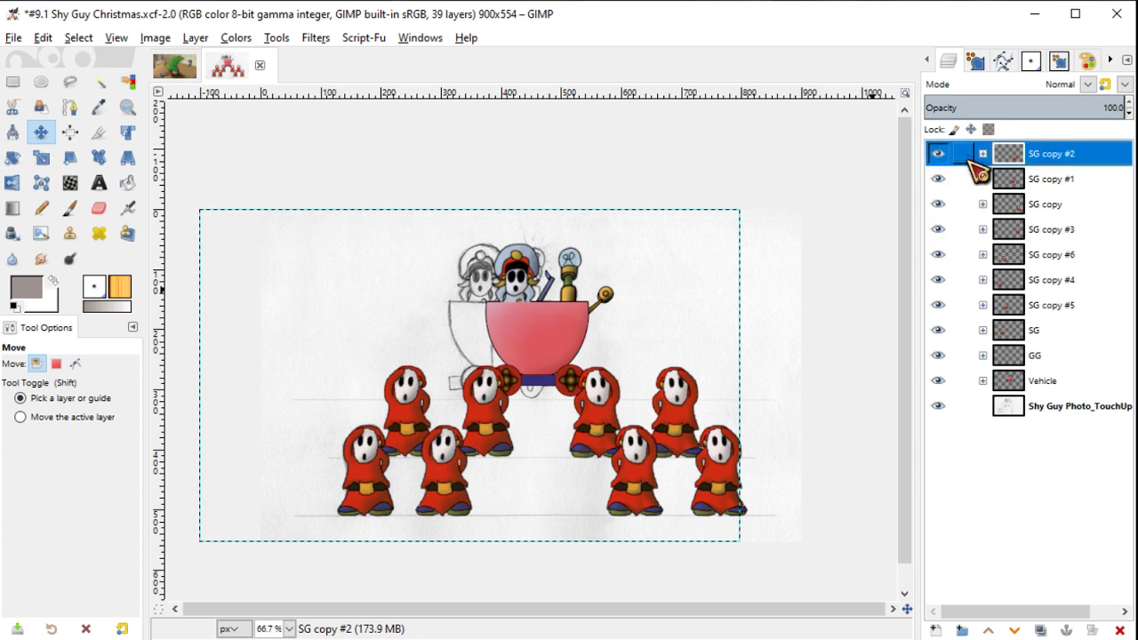
left_click(962, 256)
left_click(962, 280)
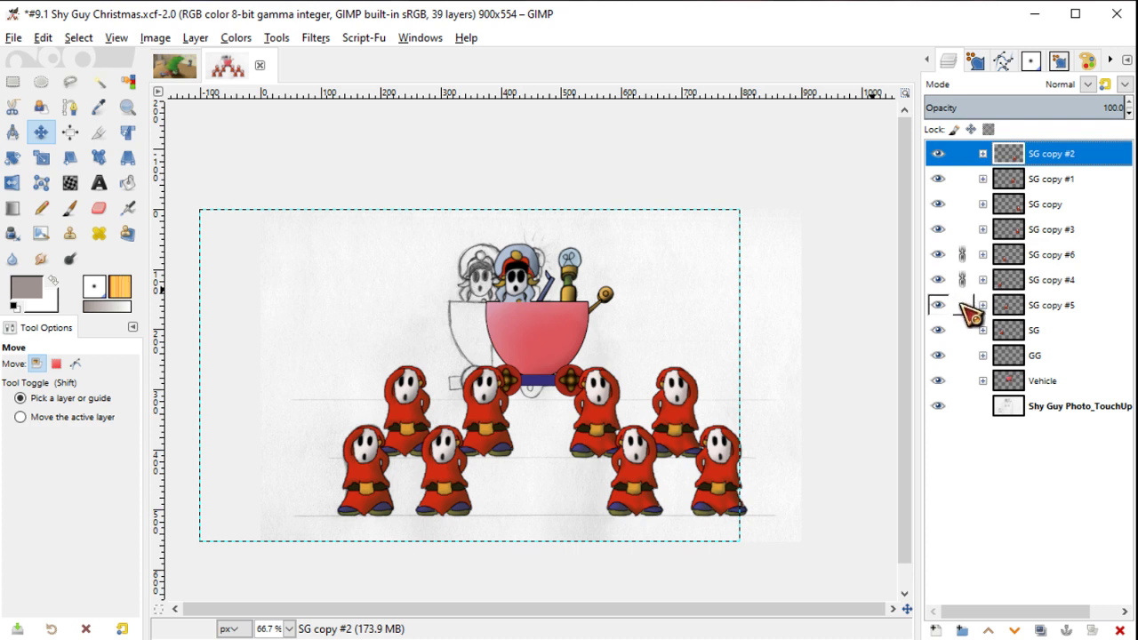
left_click(962, 305)
left_click(1058, 330)
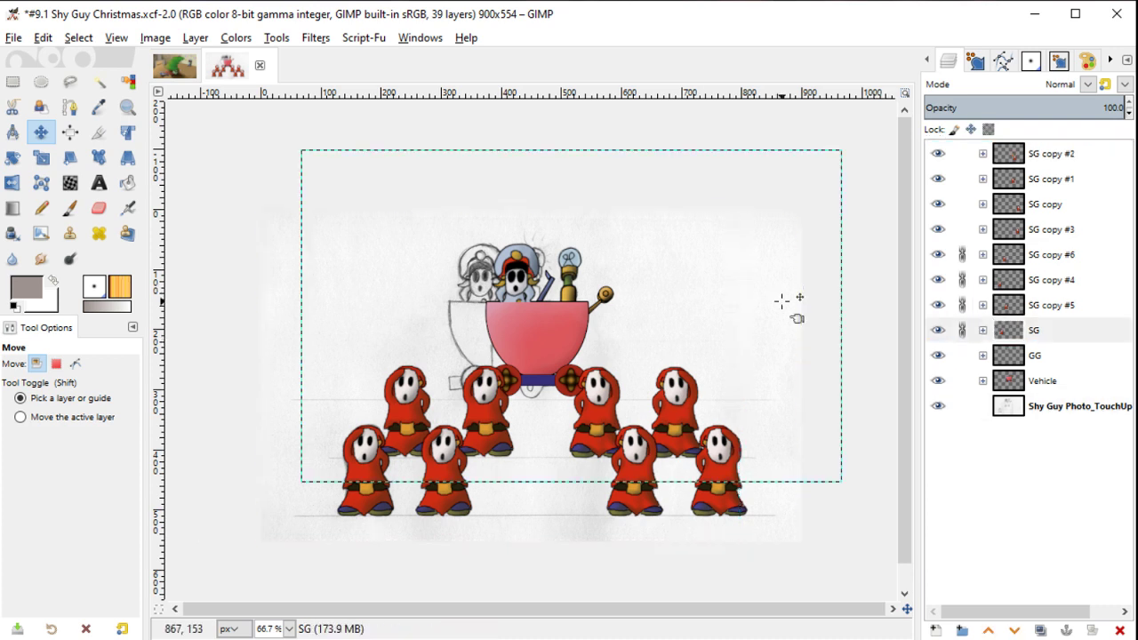
key("shift+Left")
key("shift+Left")
key("shift+Right")
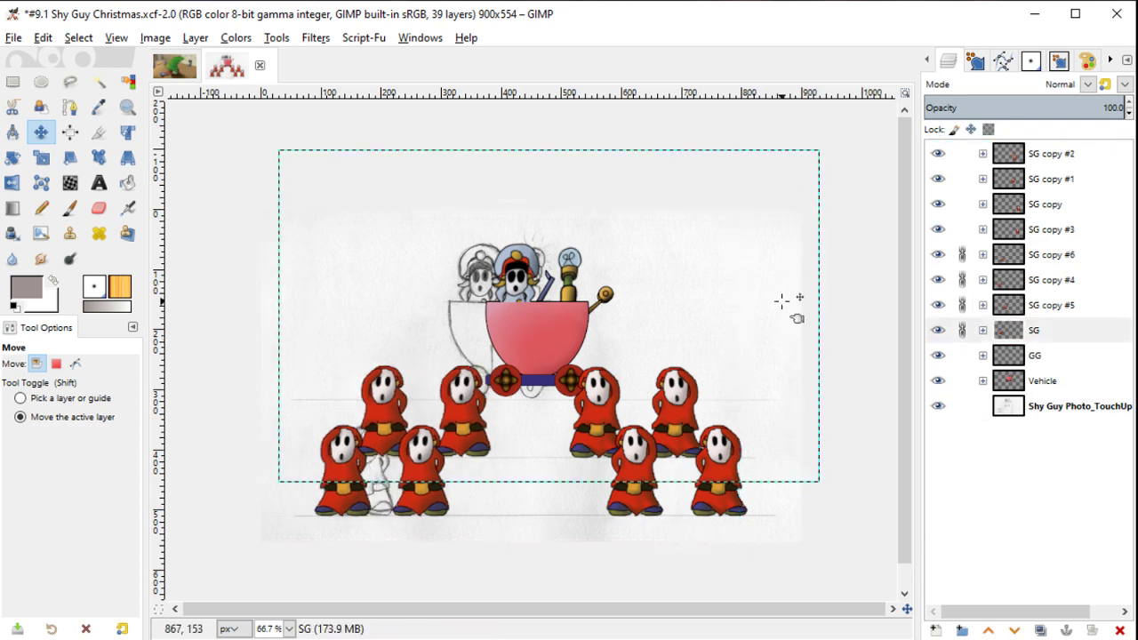
left_click_drag(732, 298, 727, 262)
key("1")
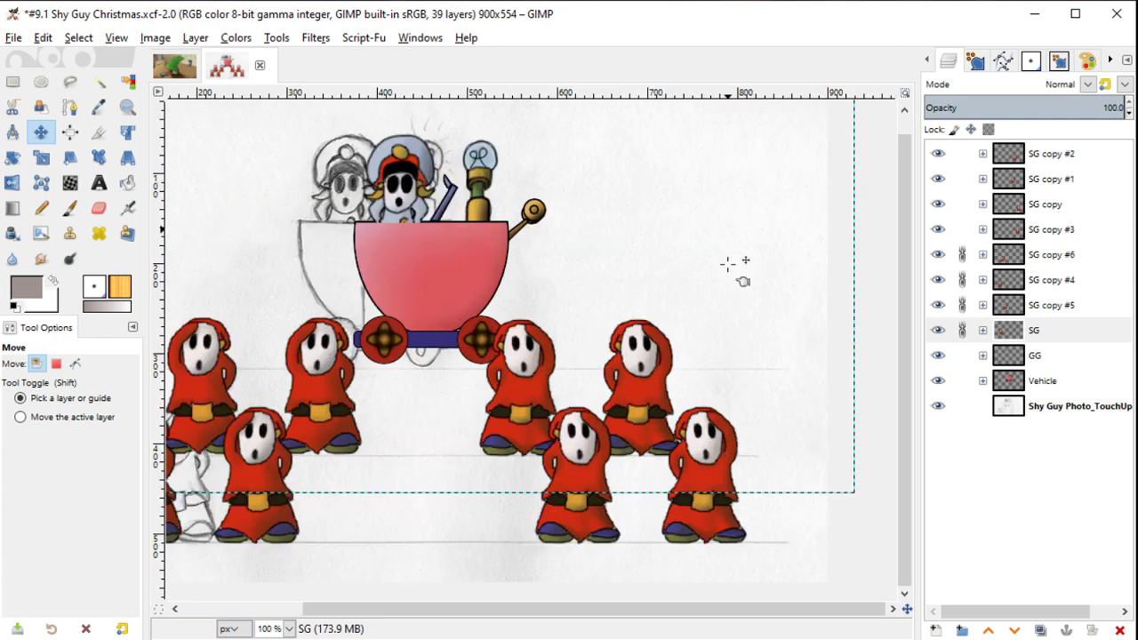
left_click_drag(962, 330, 974, 278)
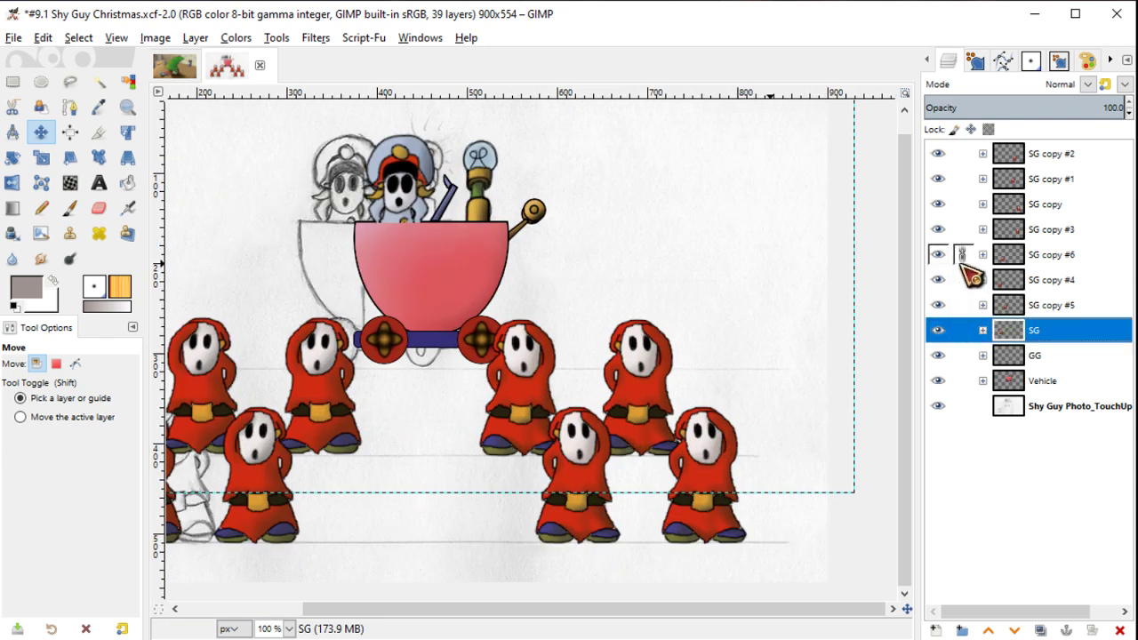
left_click(937, 255)
left_click(938, 255)
Step: Duplicate SG copy #6 to the right and shift SG copy #6 and the front-left Shy Guy left
left_click(1050, 260)
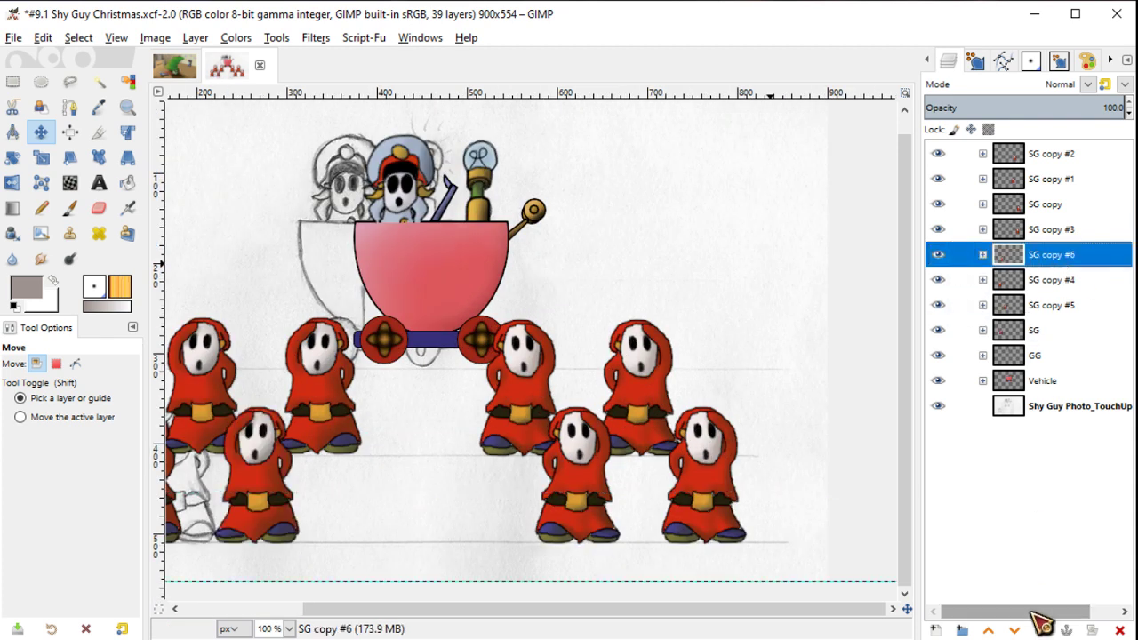
left_click(1040, 629)
key("shift+Right")
key("shift+Right")
key("shift+Right")
key("shift+Right")
key("shift+Right")
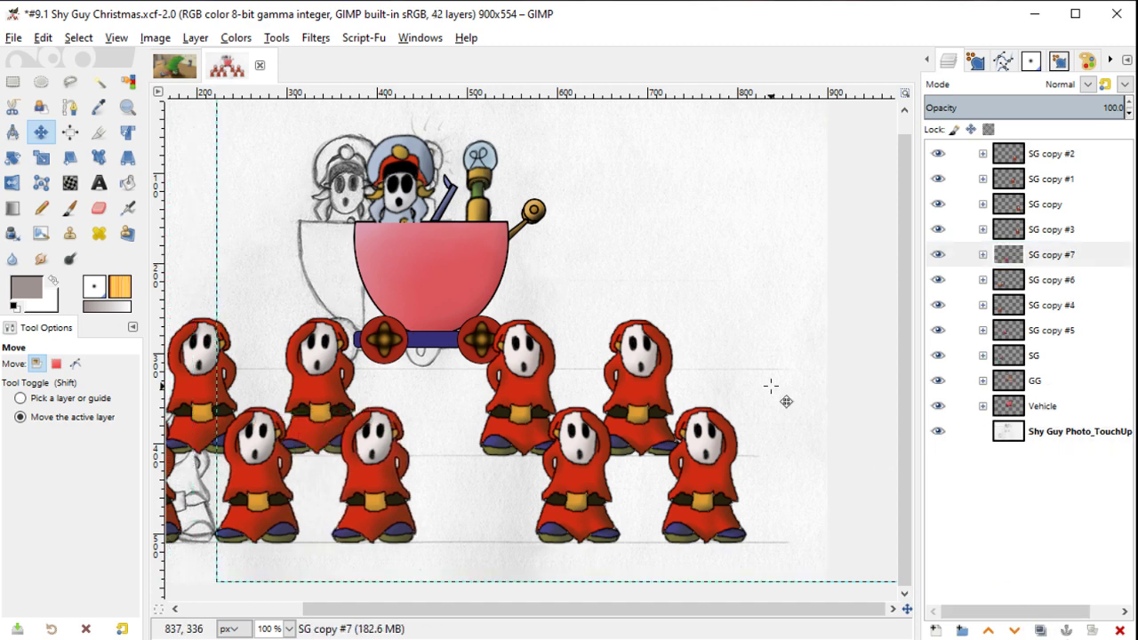
scroll(662, 388, "left", 3)
scroll(663, 389, "down", 1)
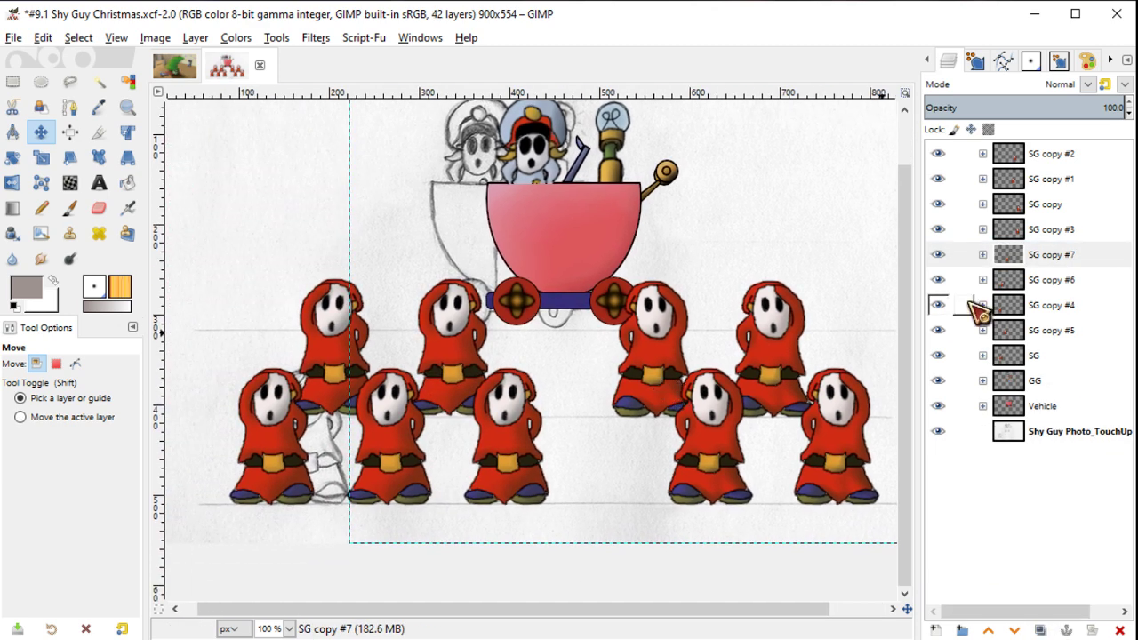
left_click(1046, 281)
key("shift+Left")
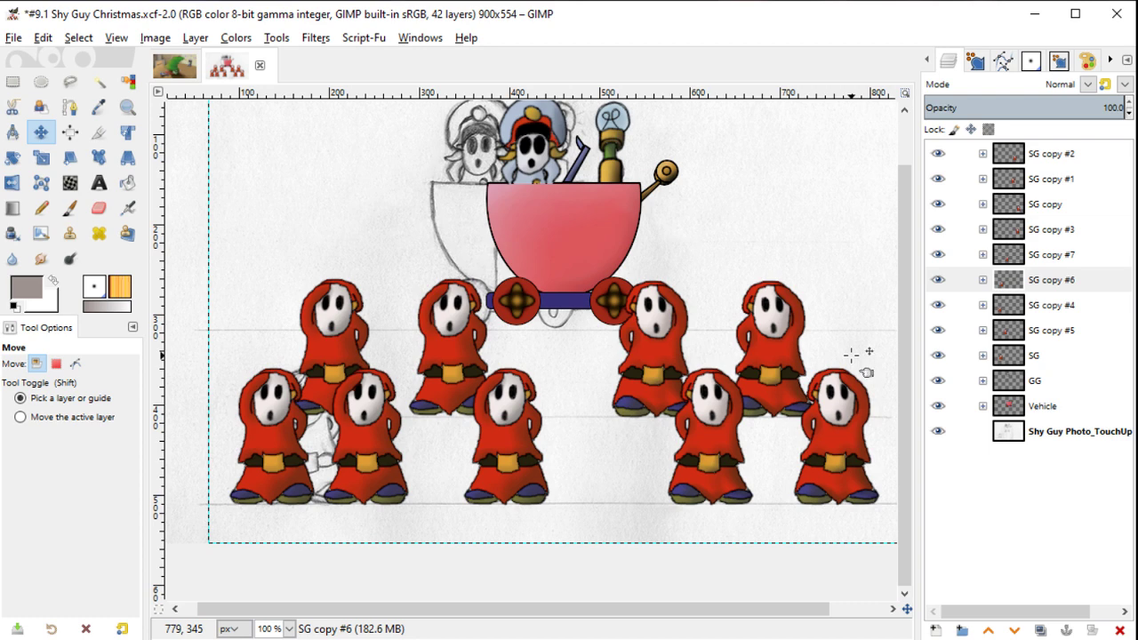
left_click(1050, 305)
key("shift+Left")
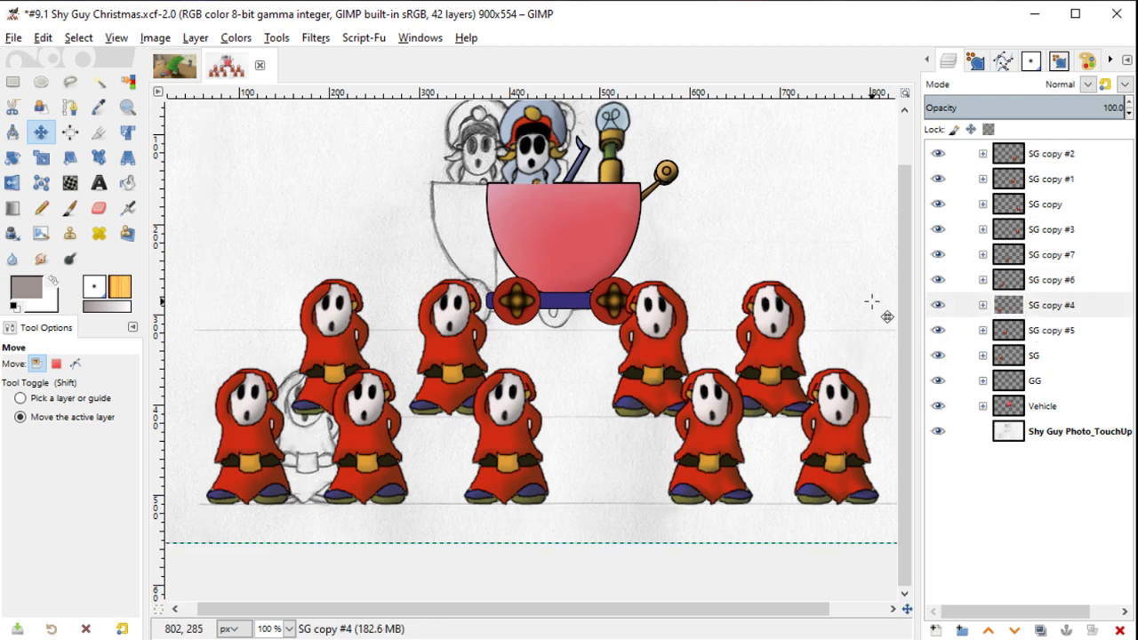
Step: Duplicate SG copy #2, move the copy about 104 px left and SG copy #2 about 53 px right
left_click_drag(594, 343, 549, 346)
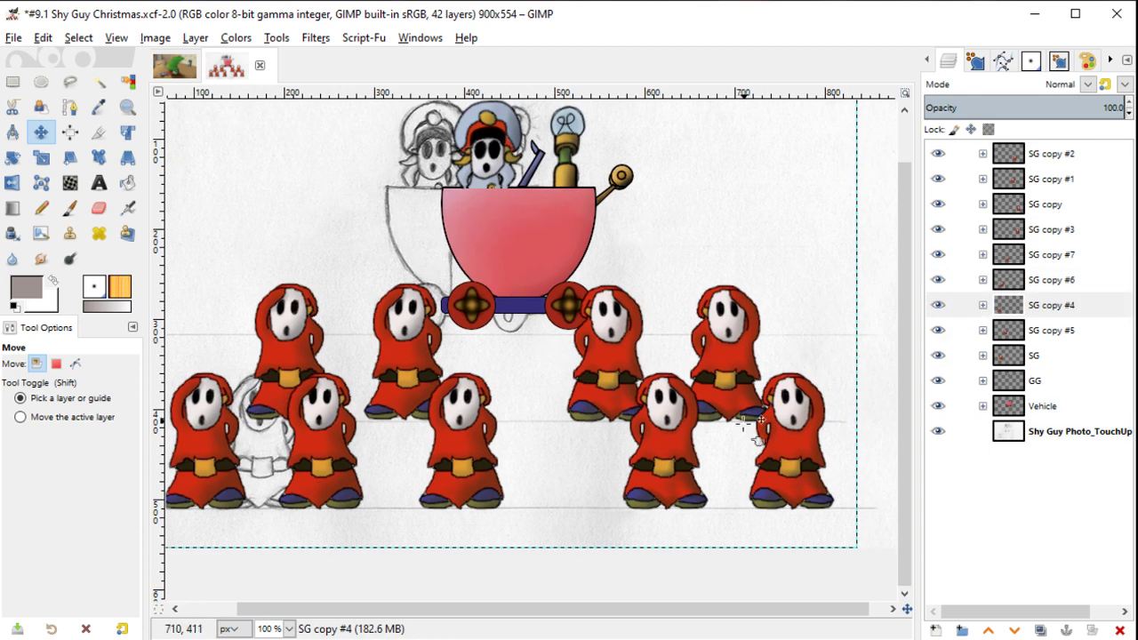
left_click_drag(743, 425, 667, 416)
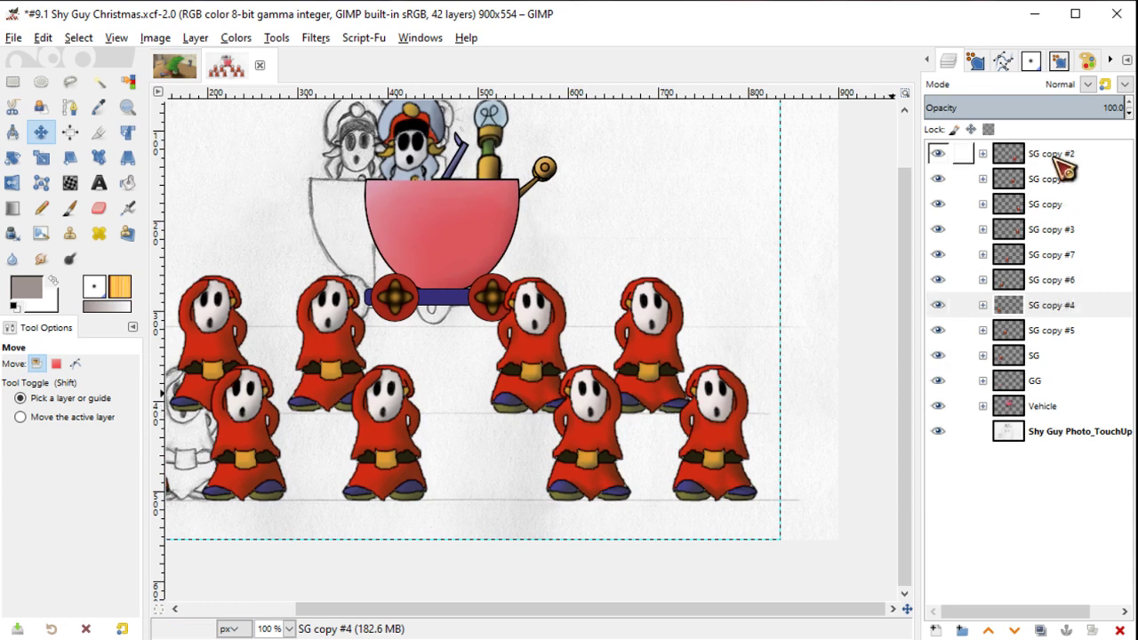
left_click(1009, 158)
left_click(938, 156)
left_click(938, 156)
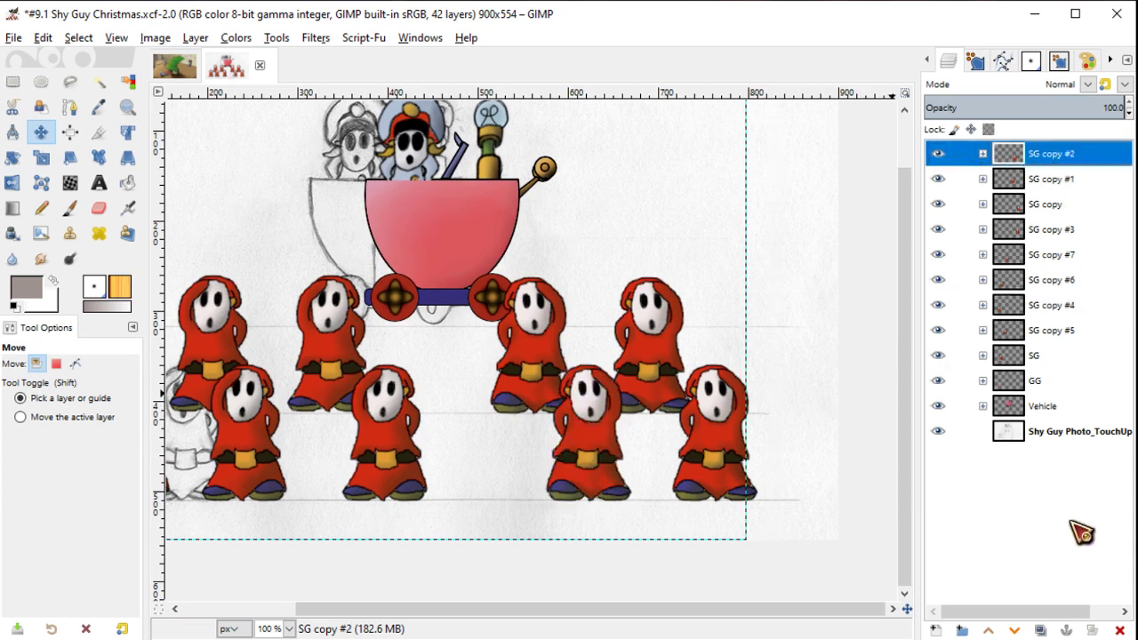
left_click(1040, 630)
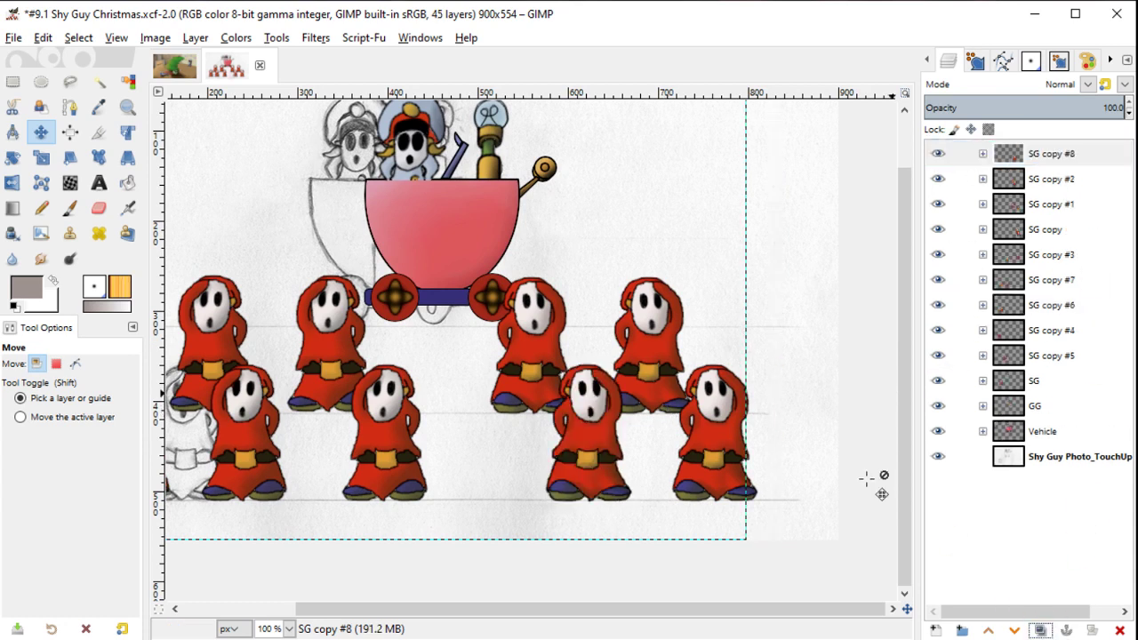
key("shift+Left")
key("shift+Left")
key("shift+Left")
key("shift+Left")
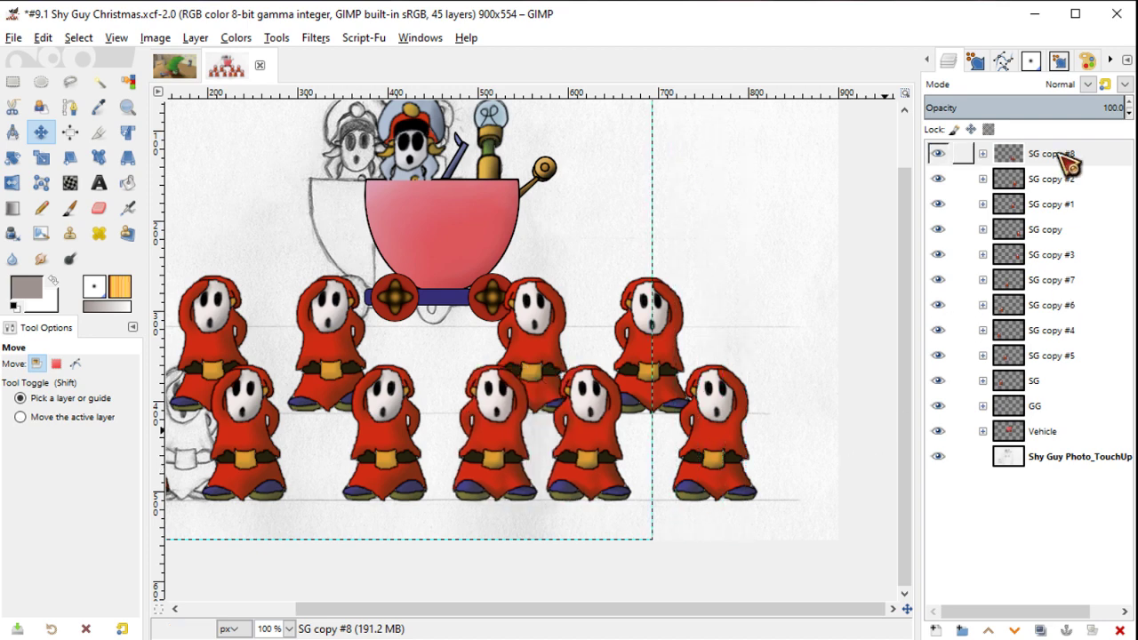
left_click(1051, 179)
key("shift+Right")
key("shift+Right")
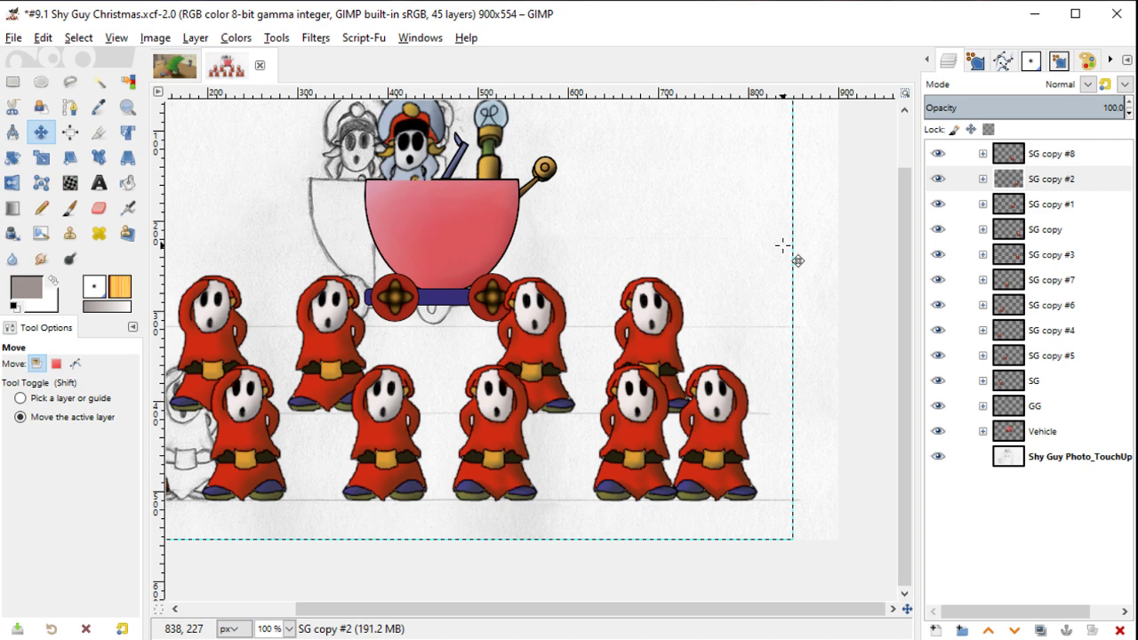
Step: Identify the rightmost Shy Guy, shift it further right, and fit the whole image in view
left_click(1056, 203)
left_click(939, 205)
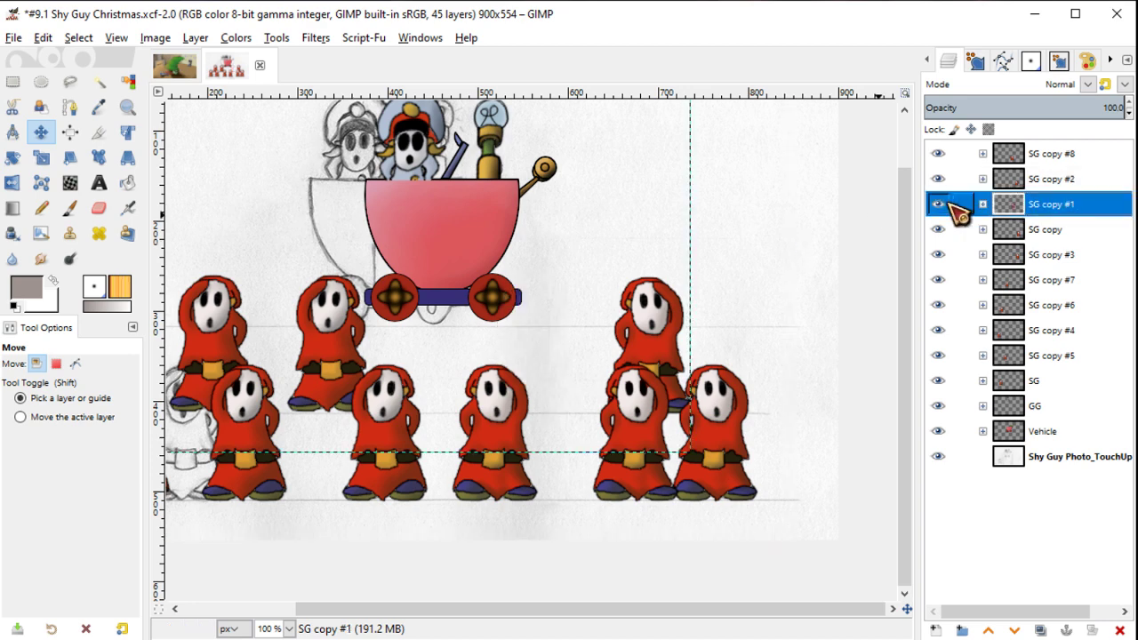
left_click(939, 204)
left_click(941, 229)
left_click(941, 229)
left_click(1038, 232)
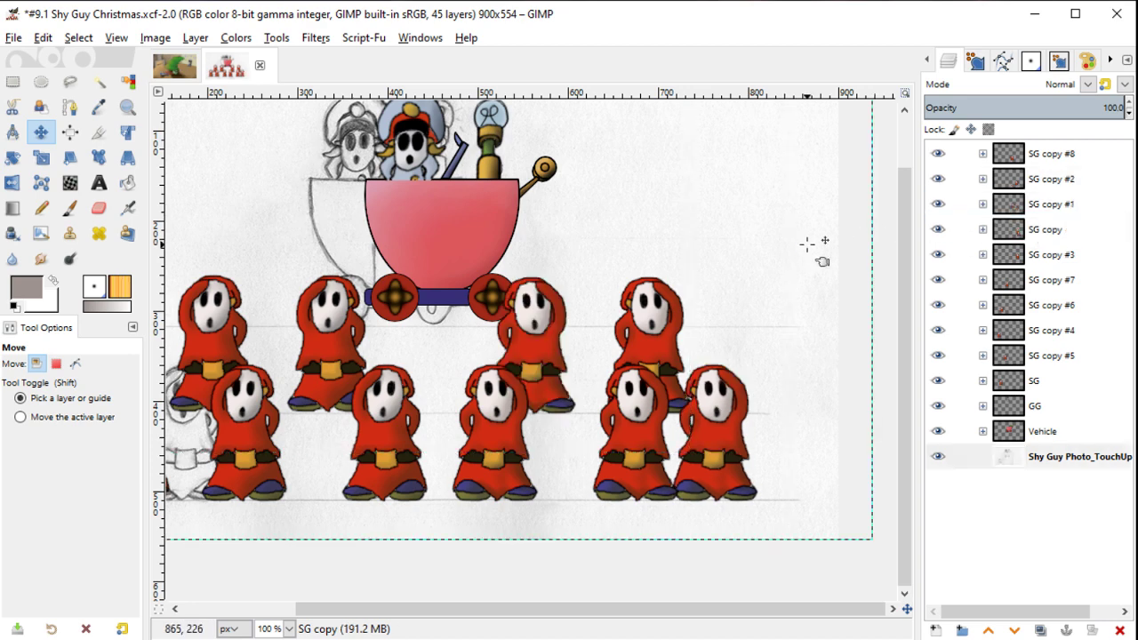
key("shift+Right")
key("shift+Right")
key("minus")
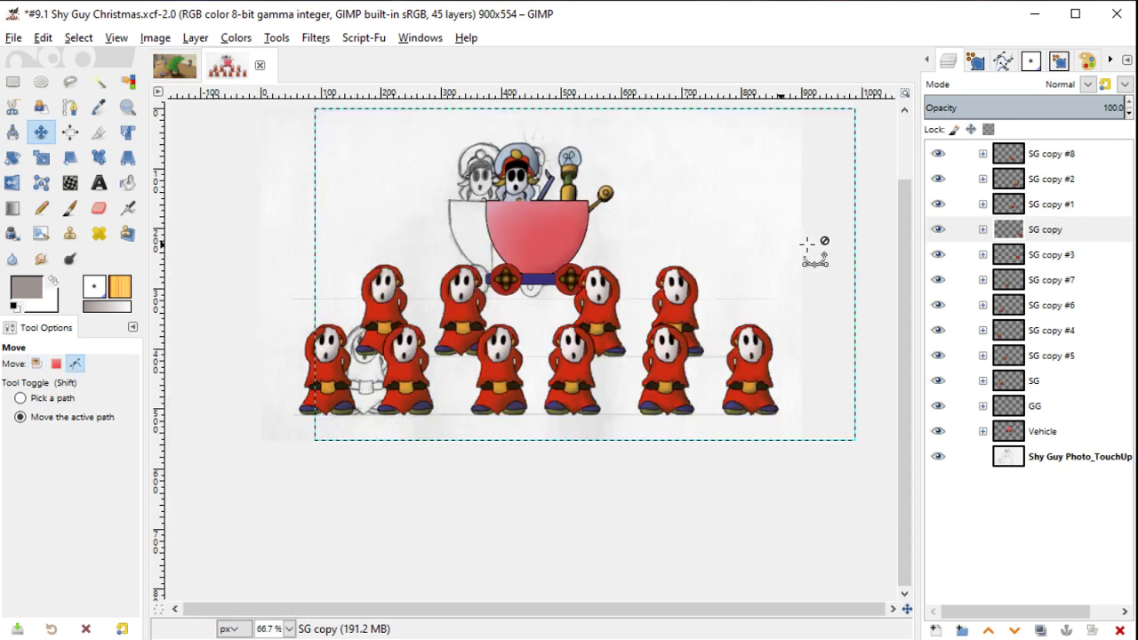
key("ctrl+shift+j")
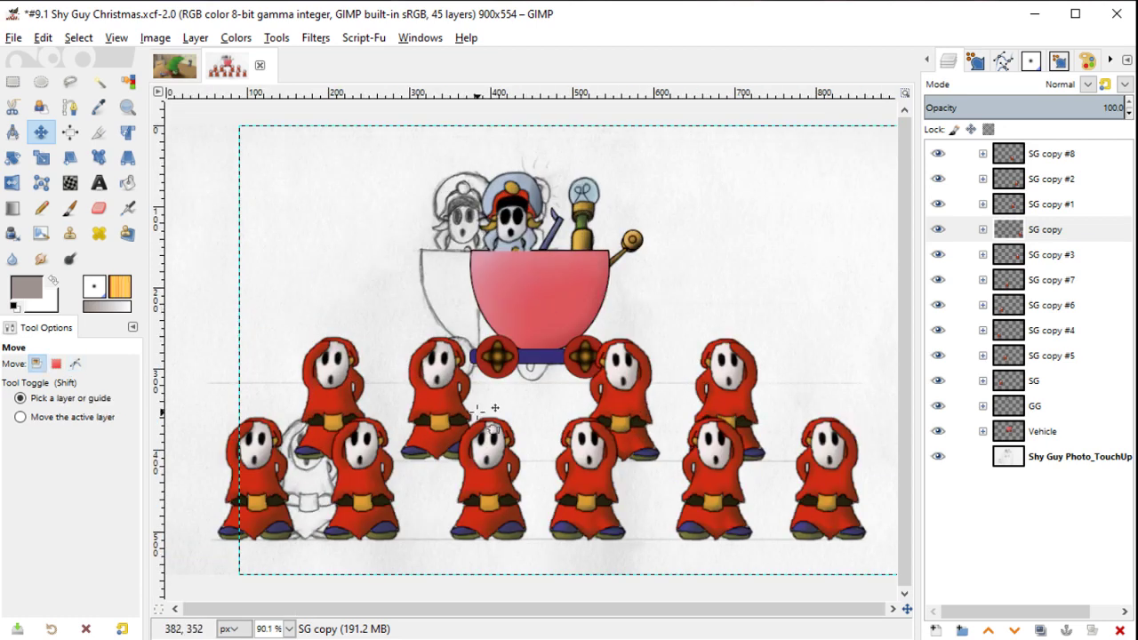
Step: Link the GG and Vehicle layers and nudge them four pixels left
left_click(1003, 415)
left_click(962, 406)
left_click(962, 432)
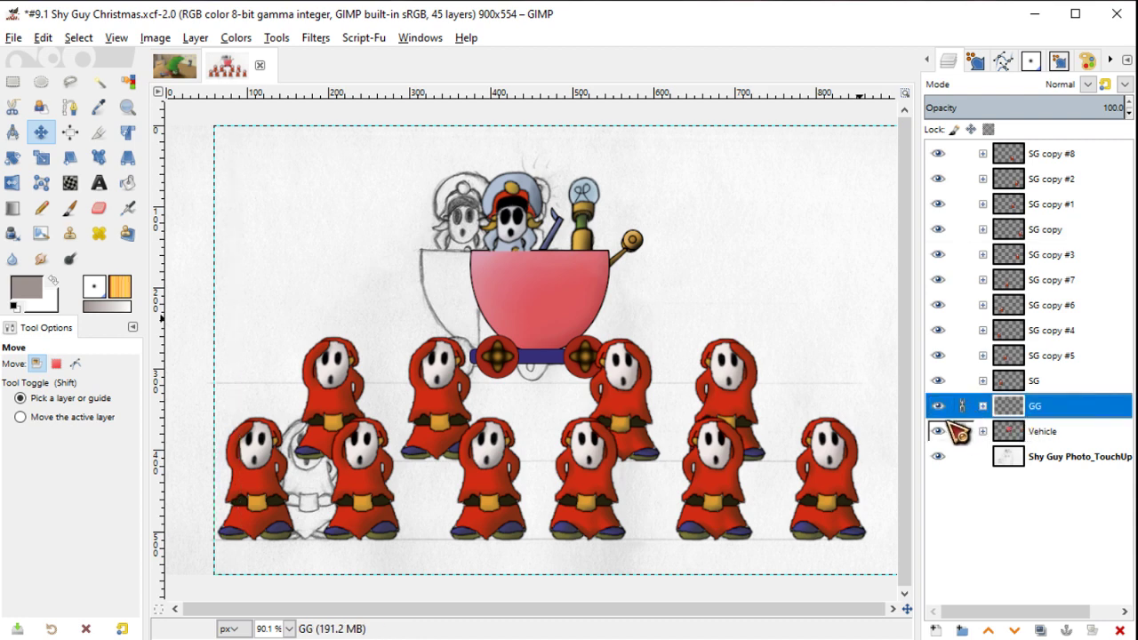
key("Left")
key("Left")
key("Left")
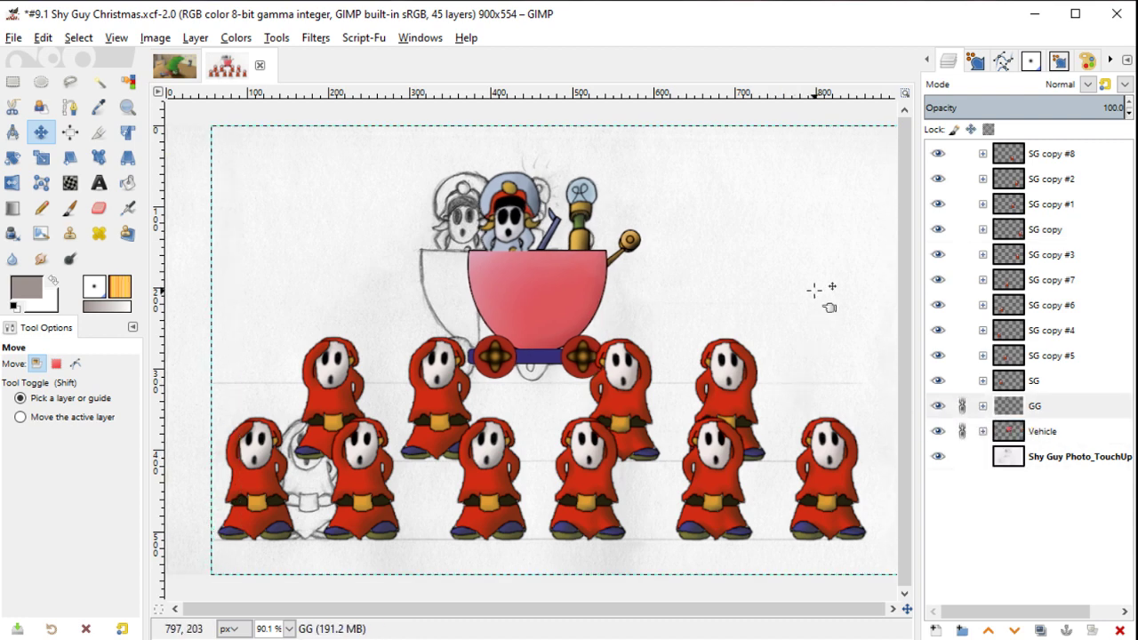
key("Left")
key("Left")
key("Left")
key("Left")
key("Left")
key("Left")
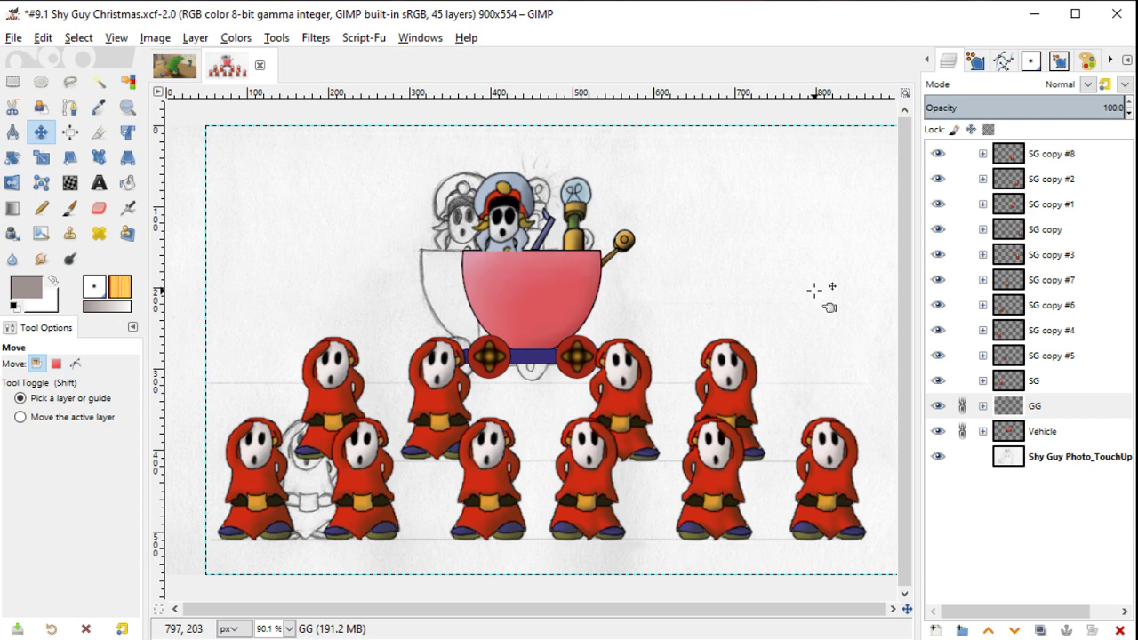
key("Left")
key("Left")
key("Left")
key("Left")
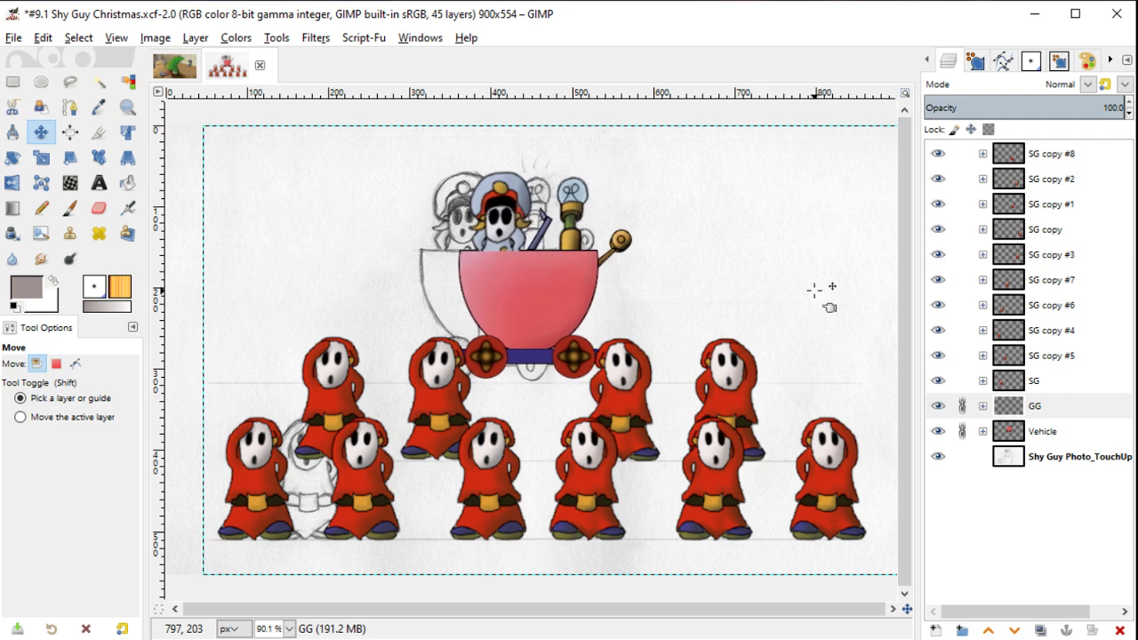
key("Left")
Step: Hide the Shy Guy Photo_TouchUp background layer to show transparency
left_click(939, 456)
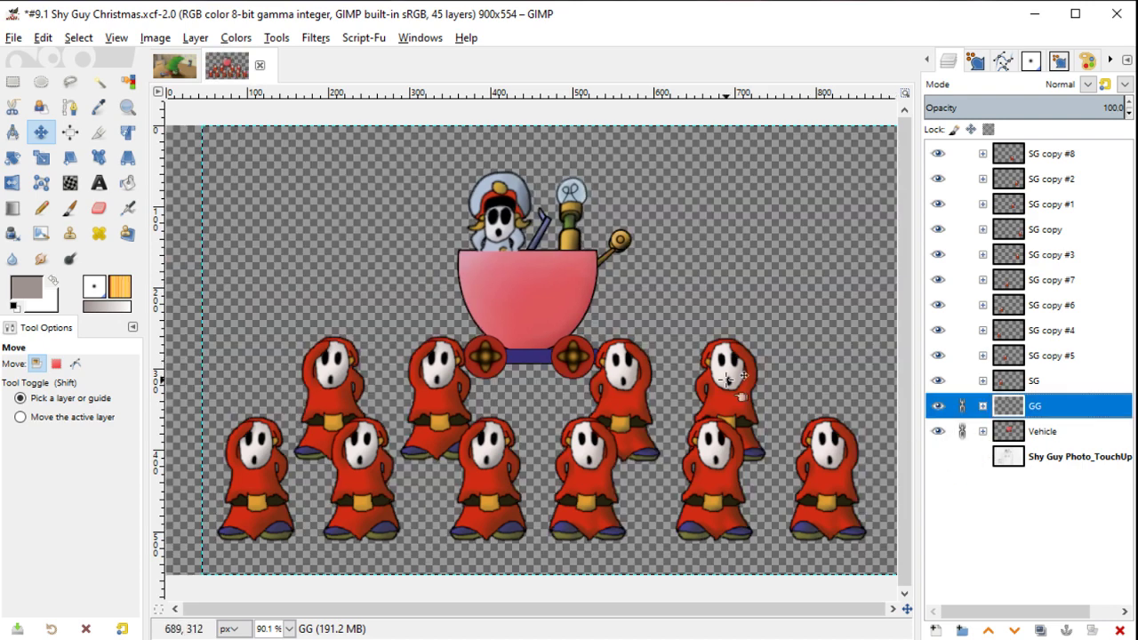
scroll(700, 183, "down", 1)
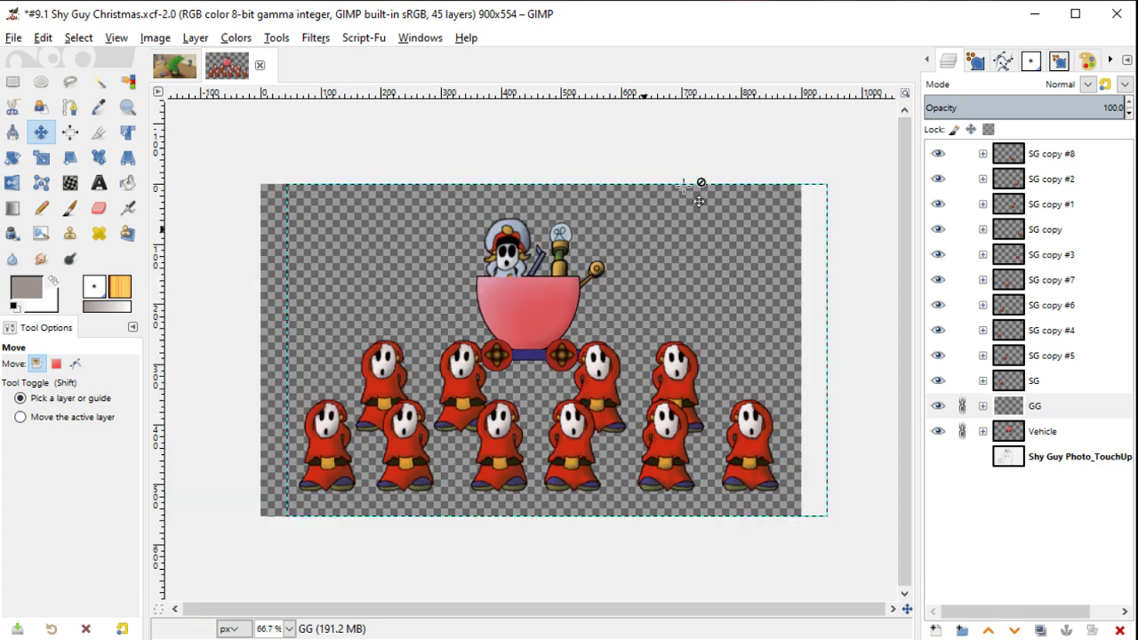
scroll(700, 183, "up", 1)
scroll(699, 189, "down", 1)
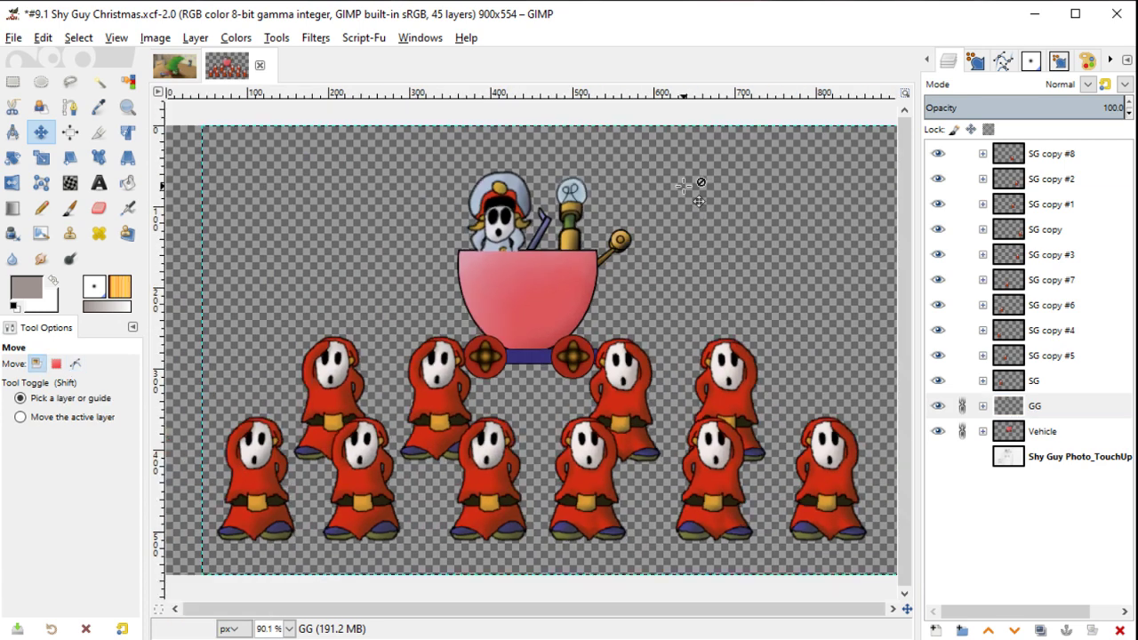
Step: Show the photo layer again and rectangle-select a strip along the image's bottom edge
left_click(939, 456)
key("r")
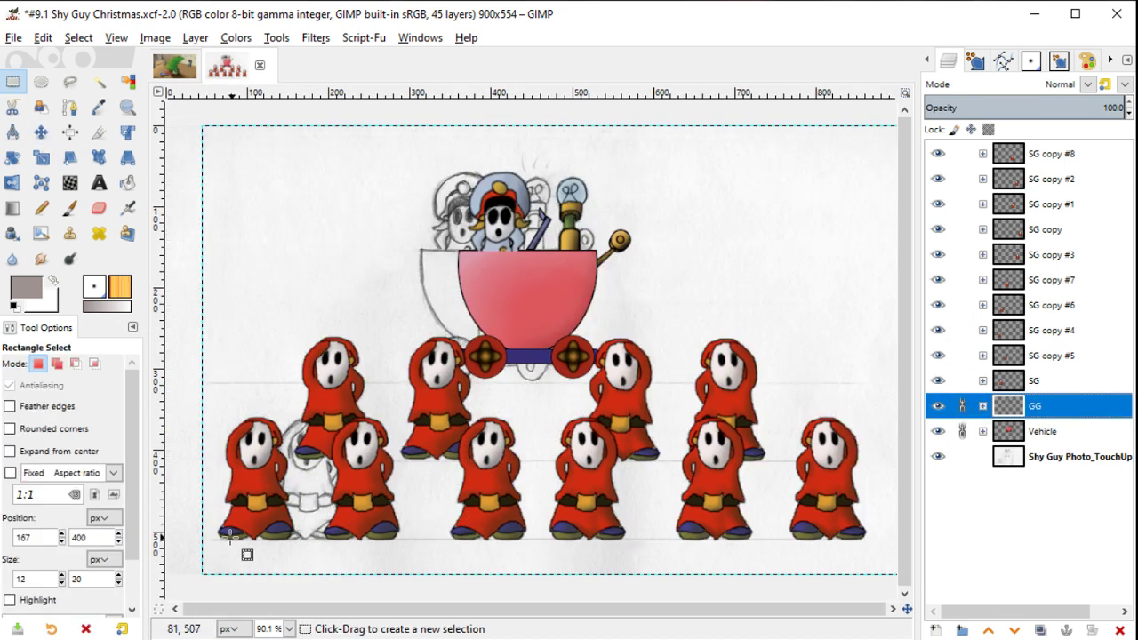
left_click_drag(197, 538, 964, 583)
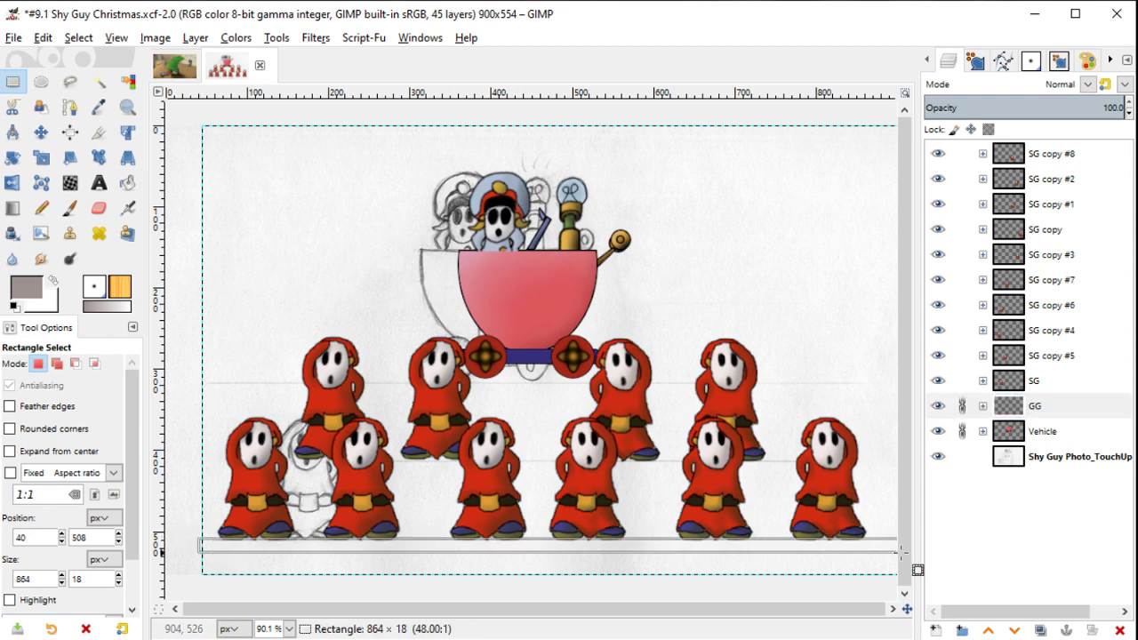
scroll(613, 503, "down", 1)
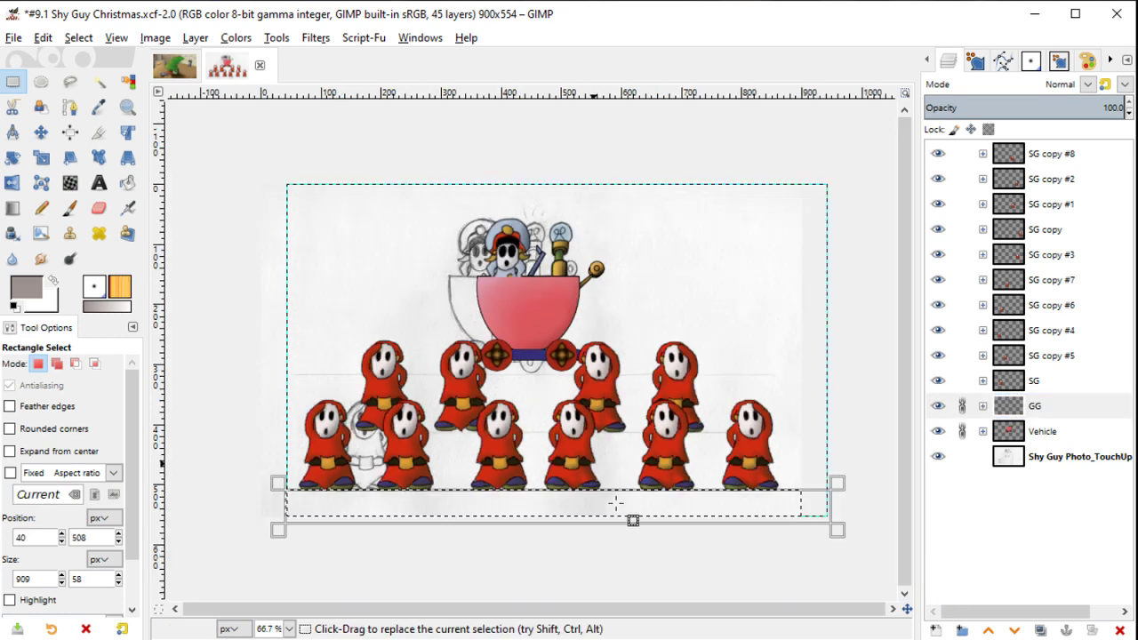
left_click_drag(283, 501, 180, 502)
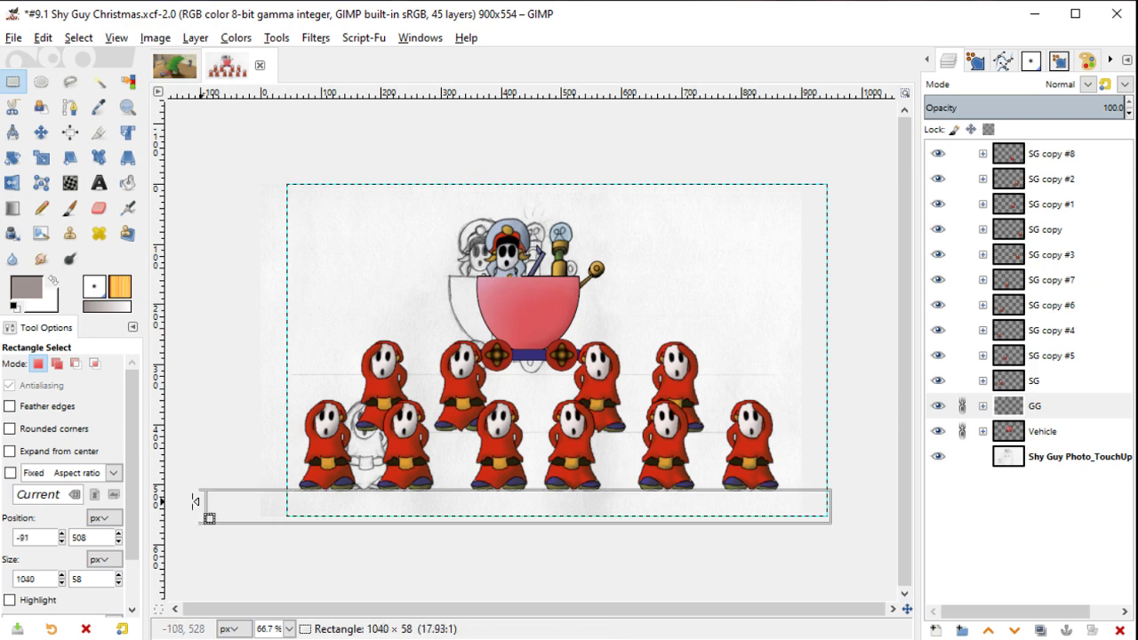
Step: Add a new layer named Background above the photo layer
left_click(1041, 463)
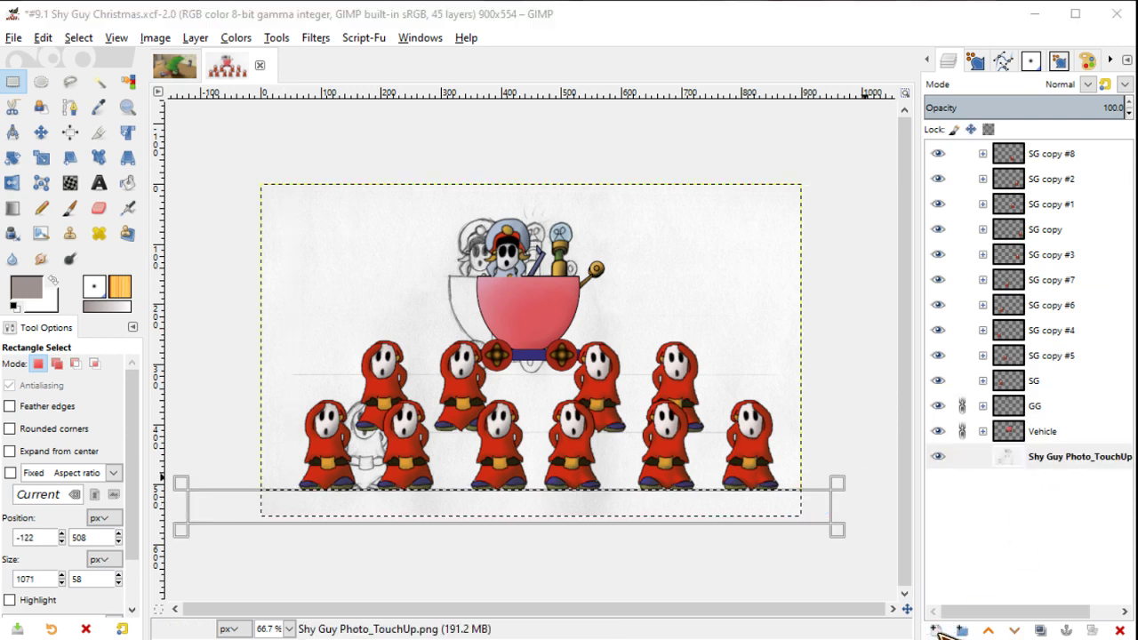
left_click(938, 630)
type("Background")
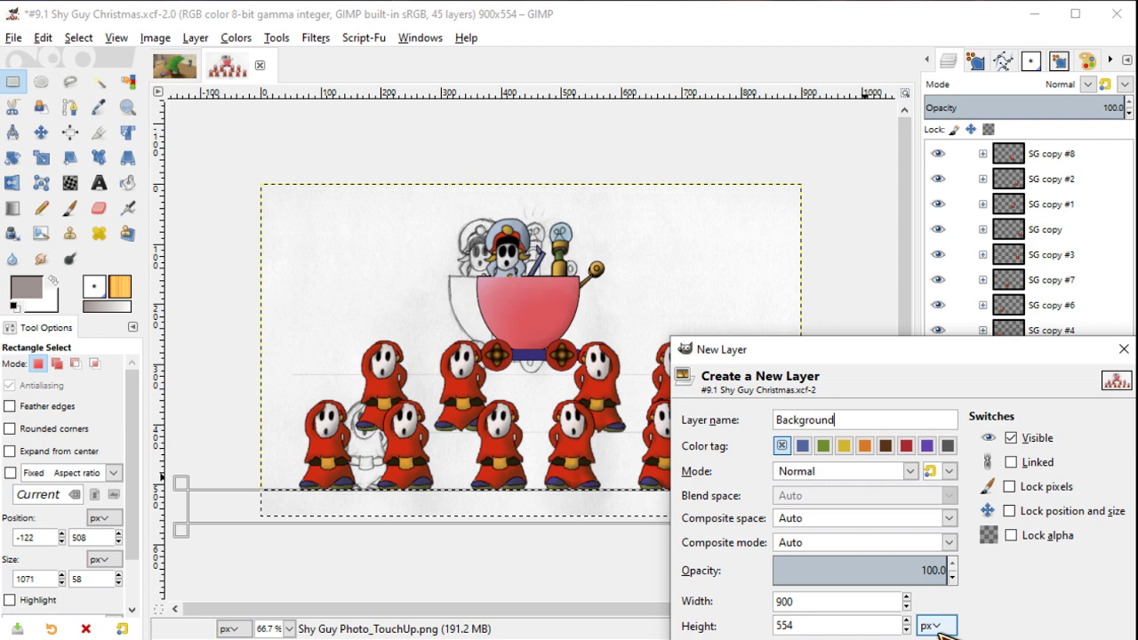
key("Return")
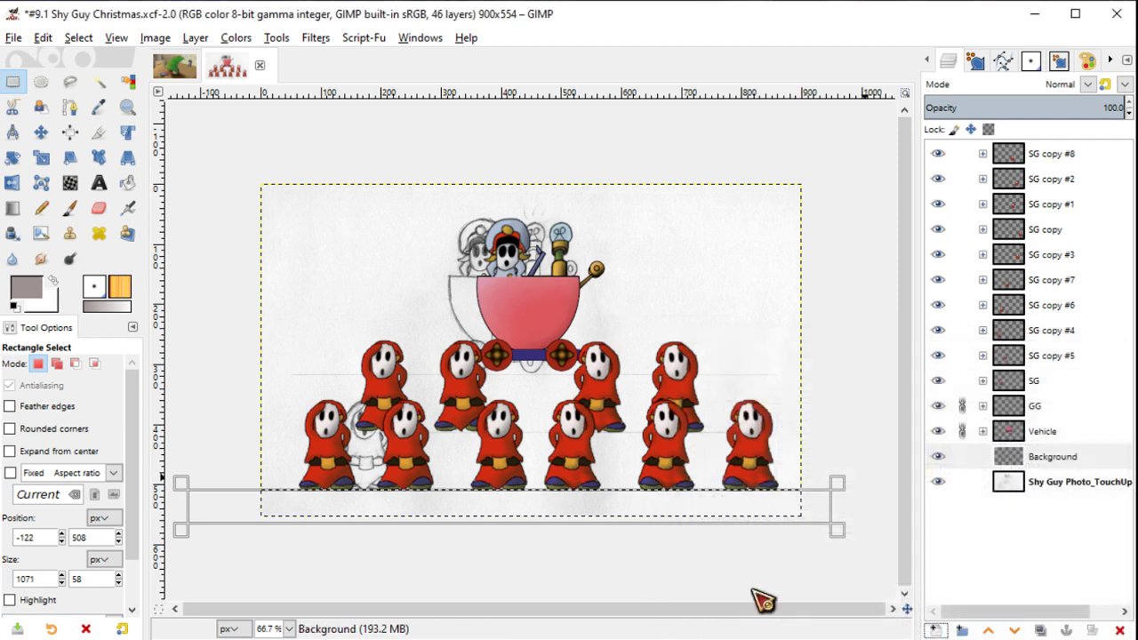
Step: Set the foreground colour to dark navy 231f5b and bucket-fill the bottom strip
key("y")
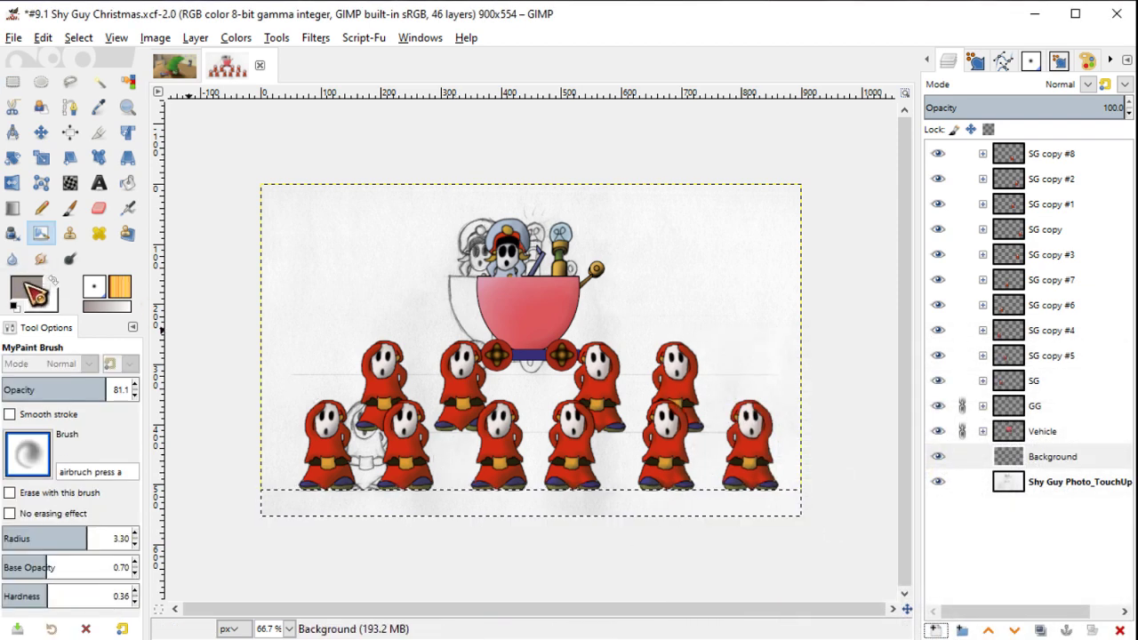
left_click(27, 286)
left_click(593, 285)
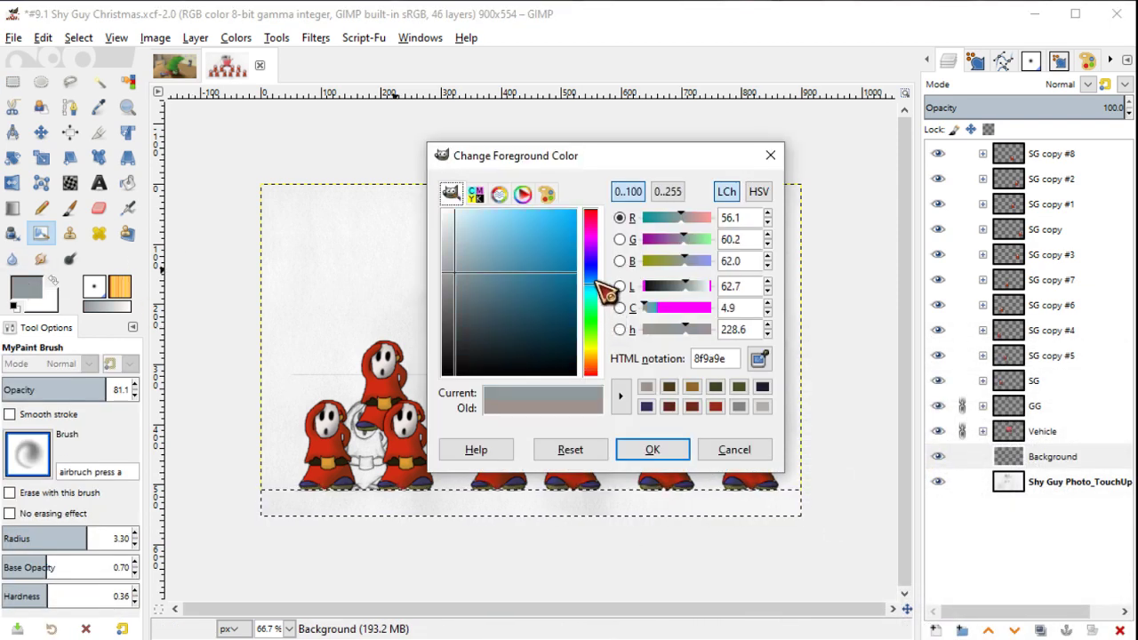
left_click(533, 317)
left_click(589, 261)
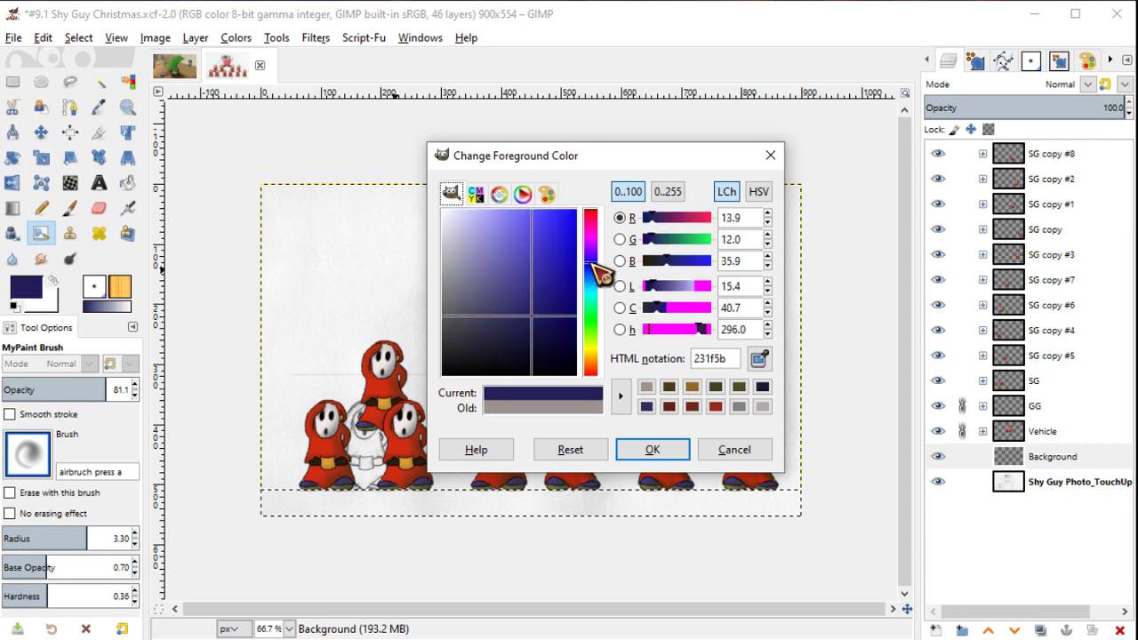
left_click(653, 449)
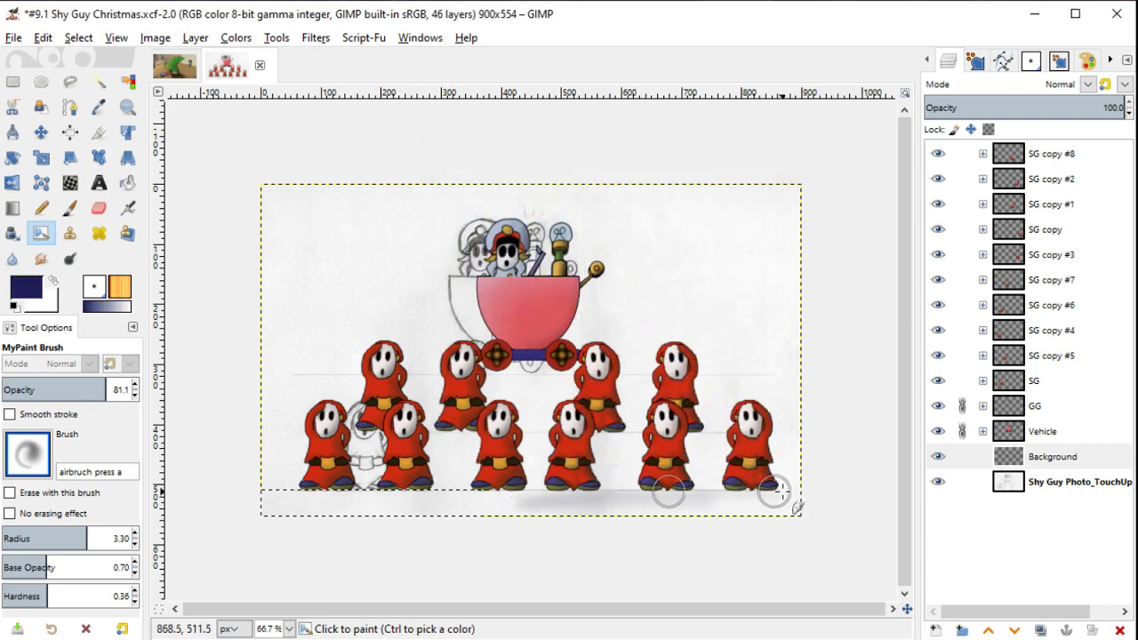
left_click_drag(773, 488, 648, 507)
key("shift+b")
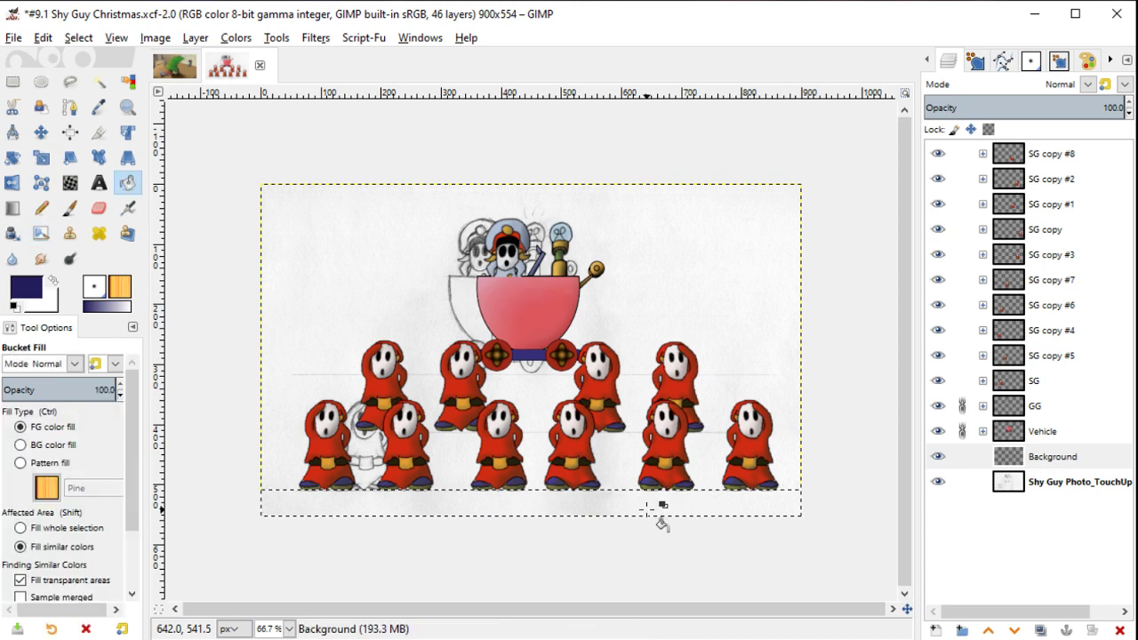
left_click(646, 507)
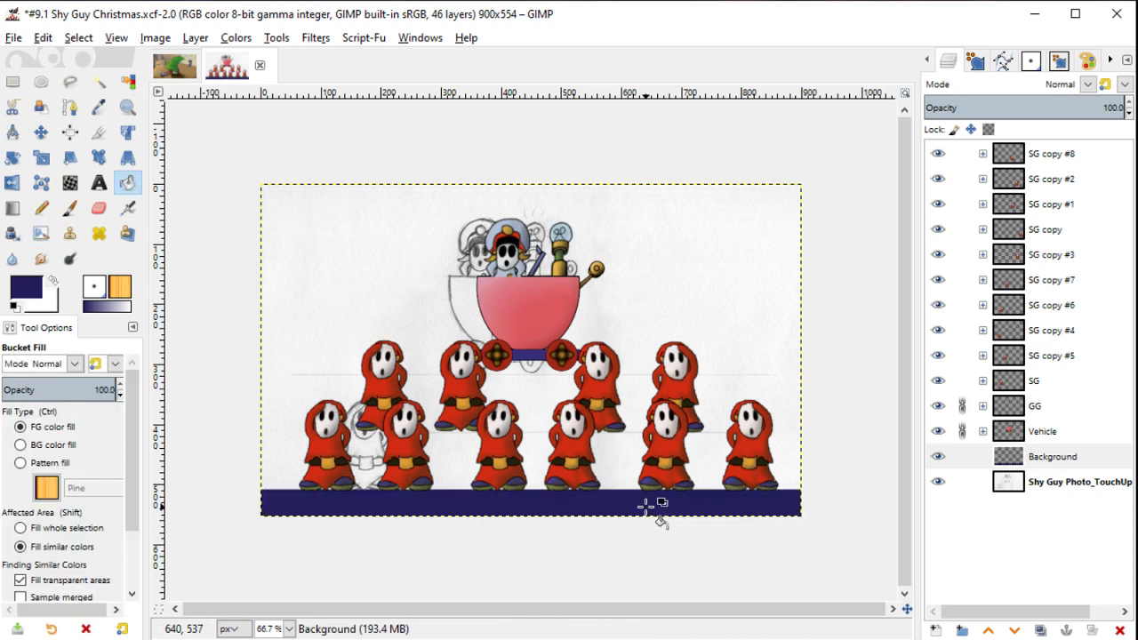
key("plus")
key("plus")
Step: At 100% zoom, draw a rectangular selection across the navy band
key("1")
left_click_drag(658, 508, 849, 364)
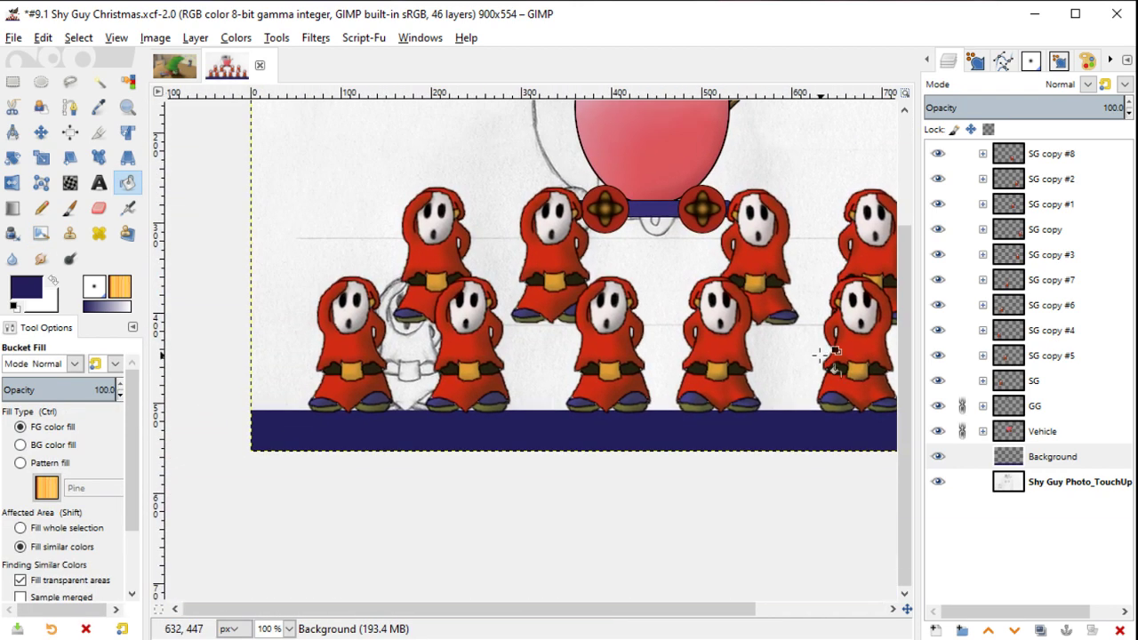
key("r")
mouse_move(633, 416)
left_mouse_down()
mouse_move(633, 394)
mouse_move(625, 433)
left_mouse_up()
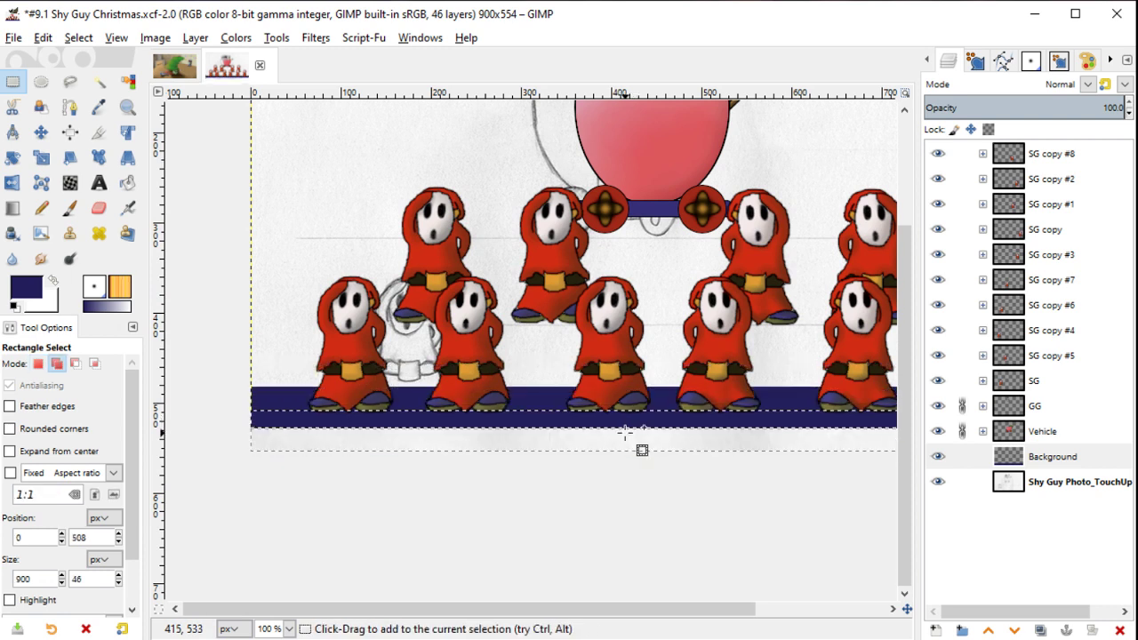
Step: Adjust the selection to position 0,412 and size 900×96, just above the feet
key("ctrl+z")
key("shift+Up")
key("shift+Up")
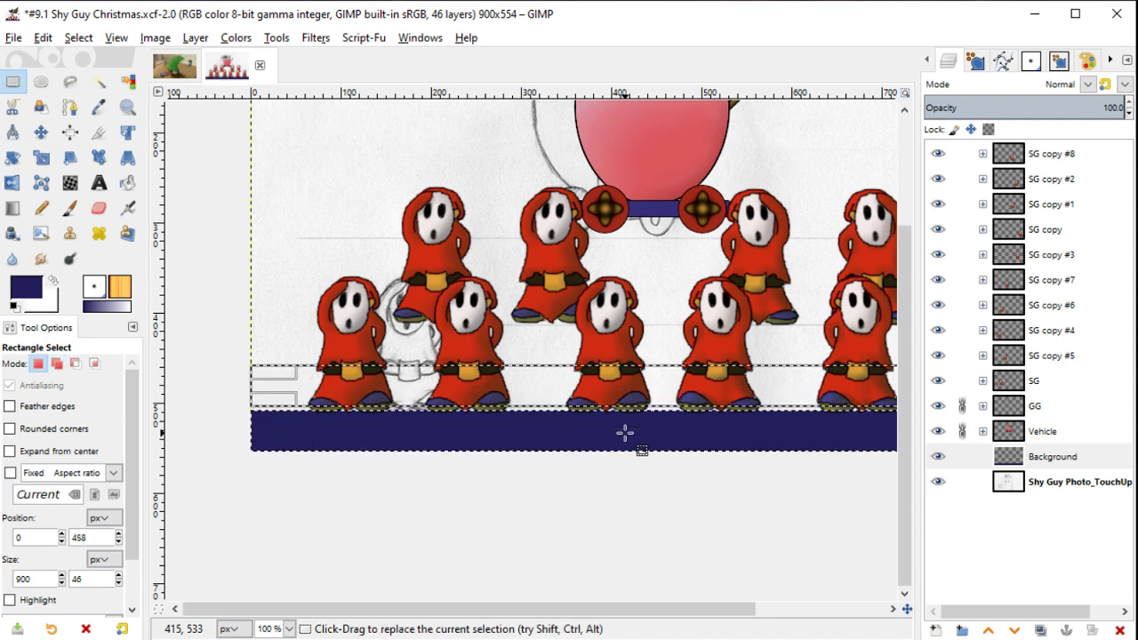
scroll(625, 433, "up", 2)
scroll(625, 433, "up", 2)
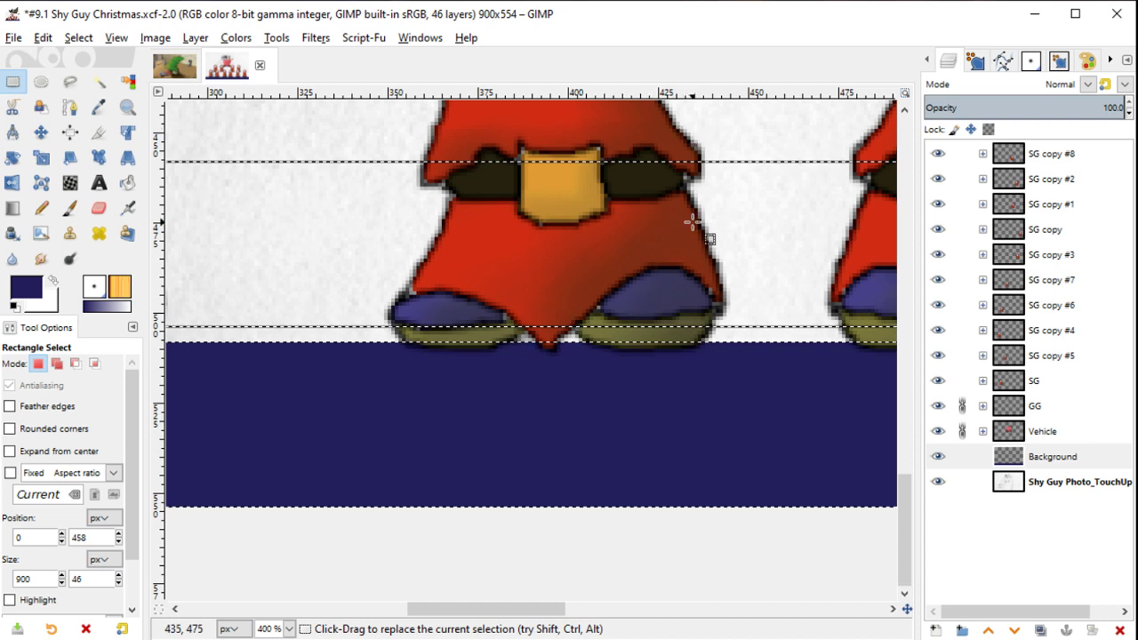
key("ctrl+z")
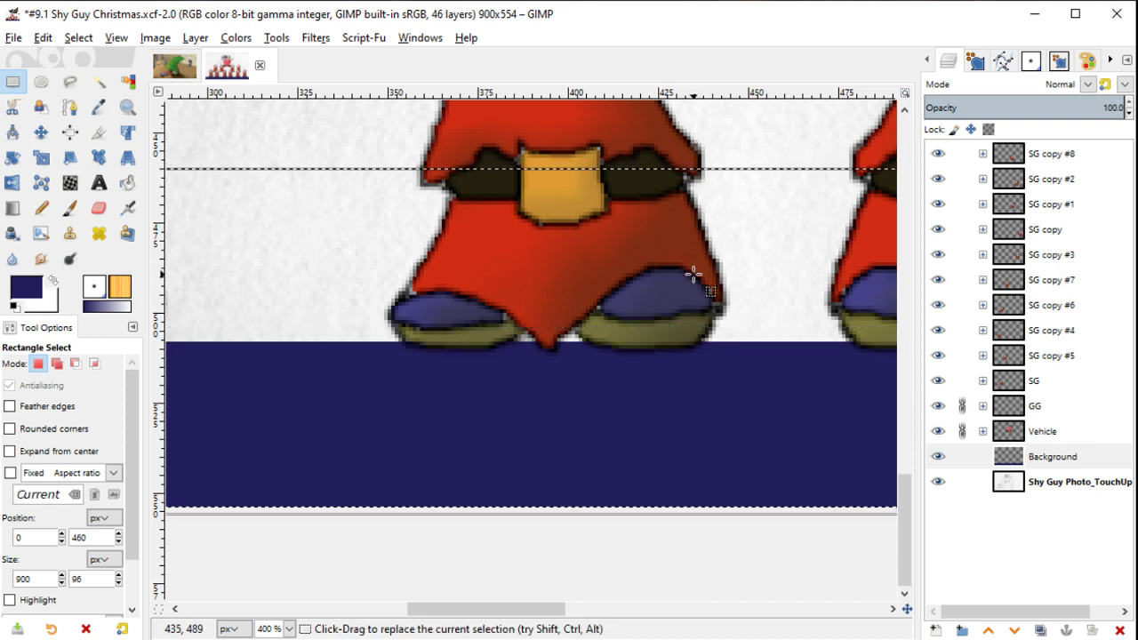
key("ctrl+z")
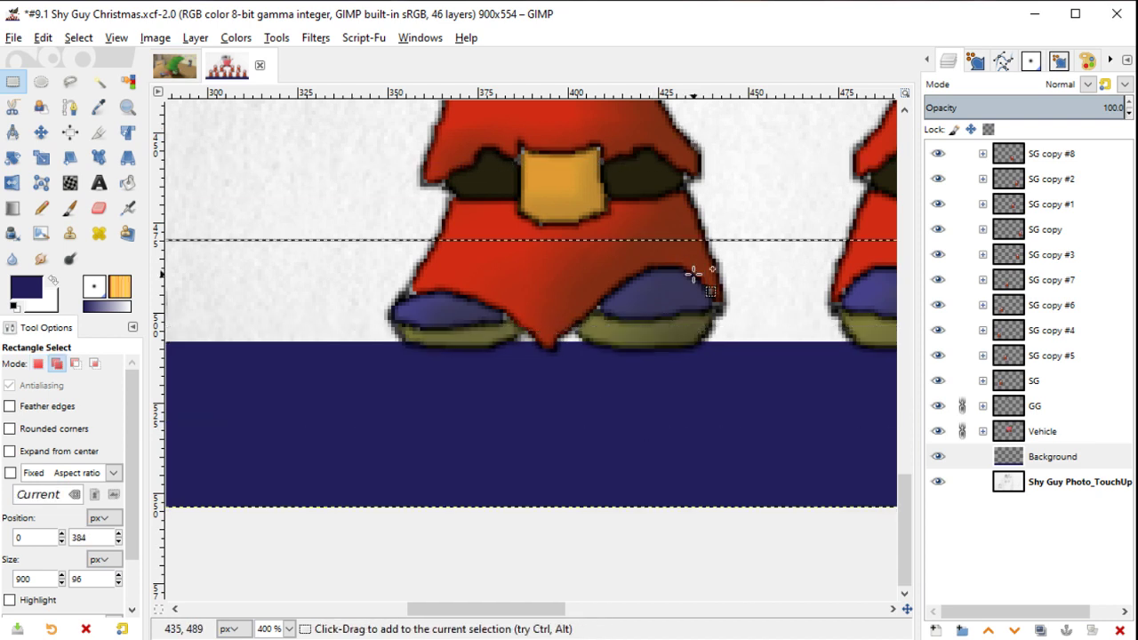
key("shift+Down")
key("Down")
key("Down")
key("Down")
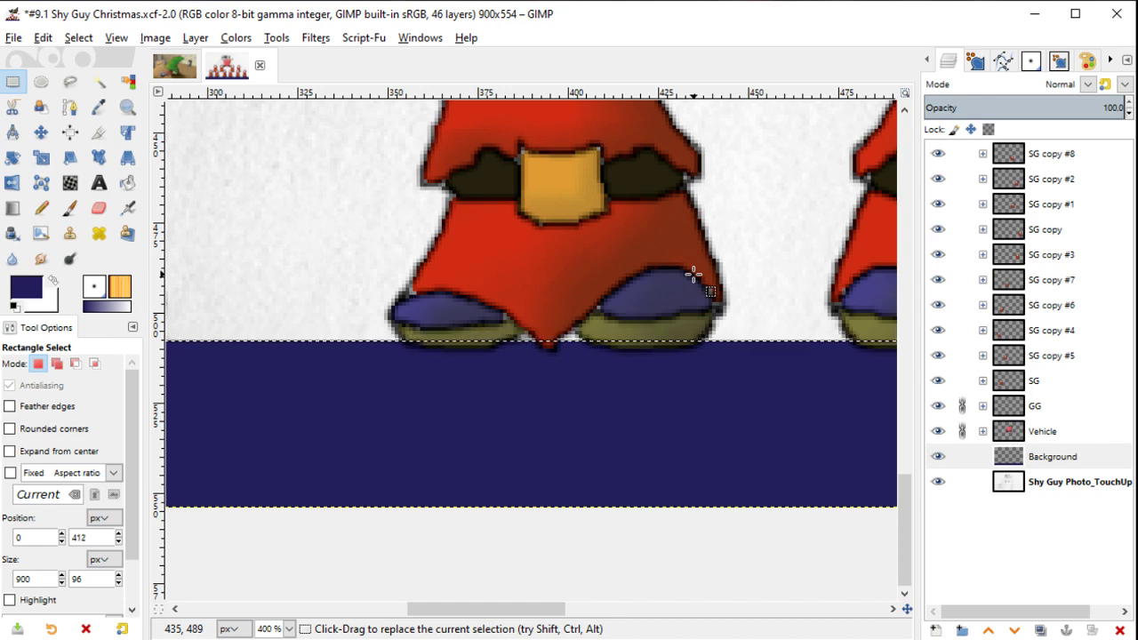
scroll(693, 276, "down", 1)
scroll(622, 409, "down", 1)
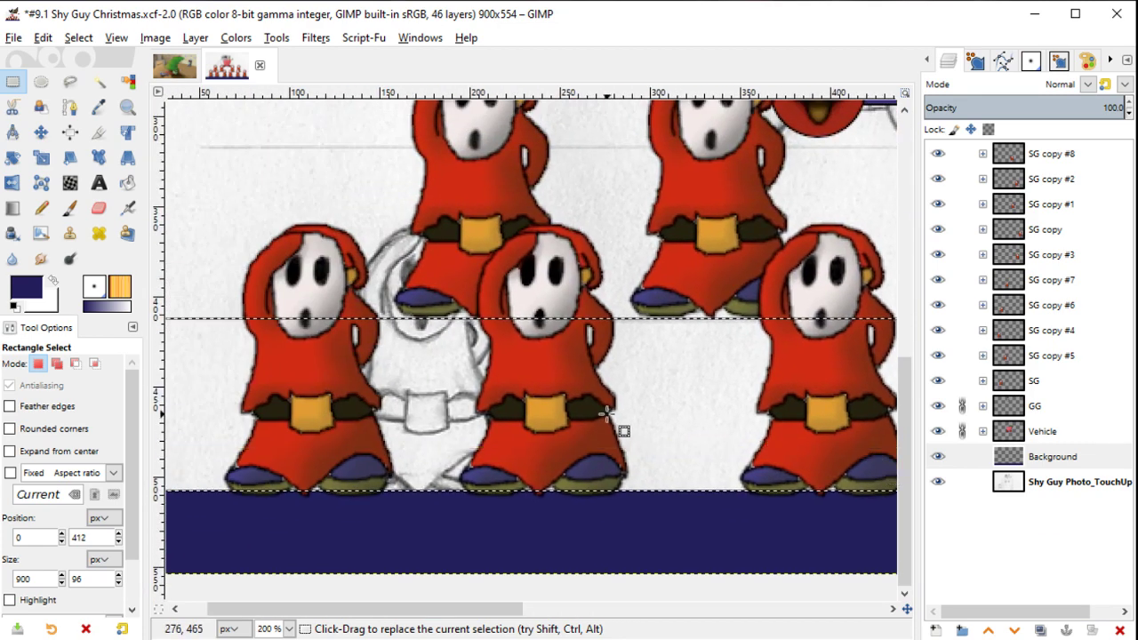
Step: Sample the navy band, choose a lighter purple-blue, and fill the selected band with it
scroll(604, 414, "down", 1)
scroll(681, 424, "down", 1)
scroll(681, 435, "down", 1)
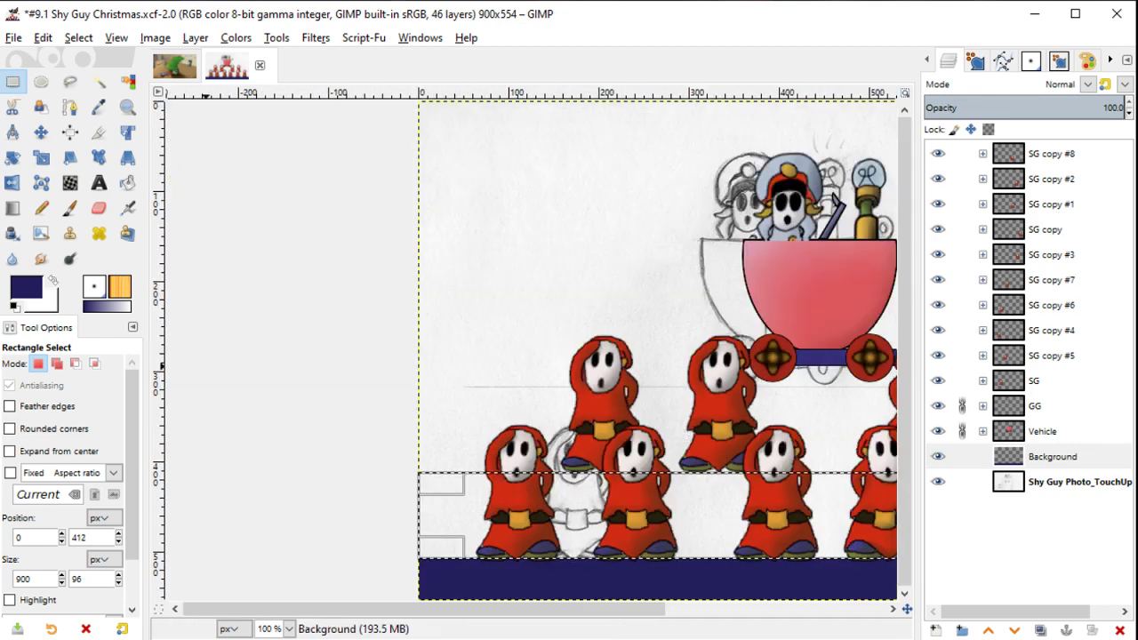
key("x")
left_click(27, 295)
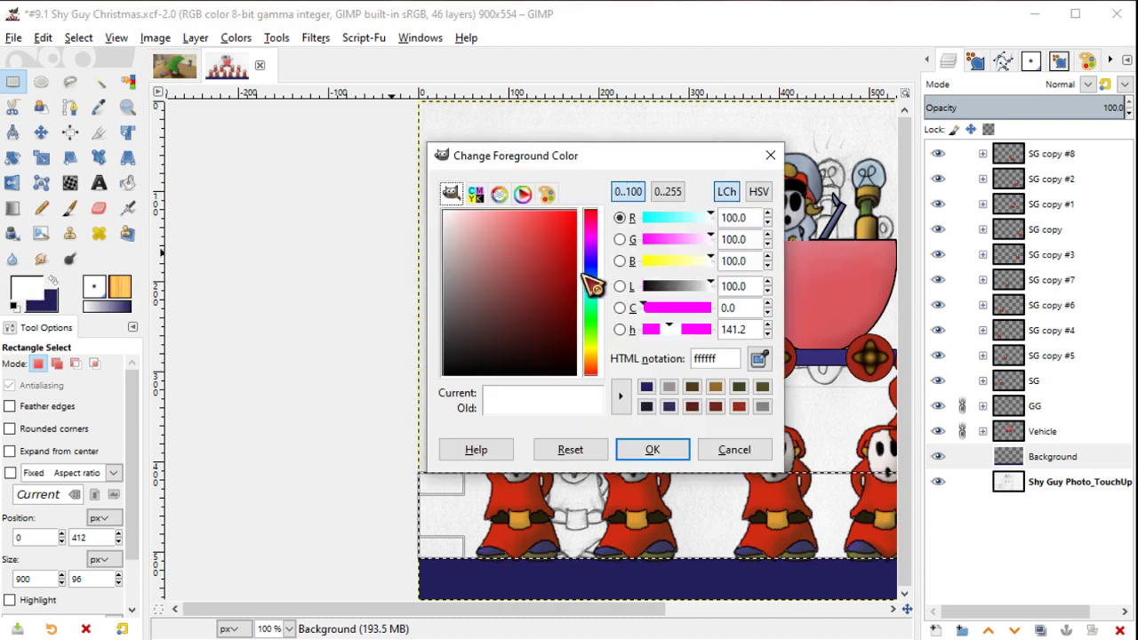
left_click(758, 358)
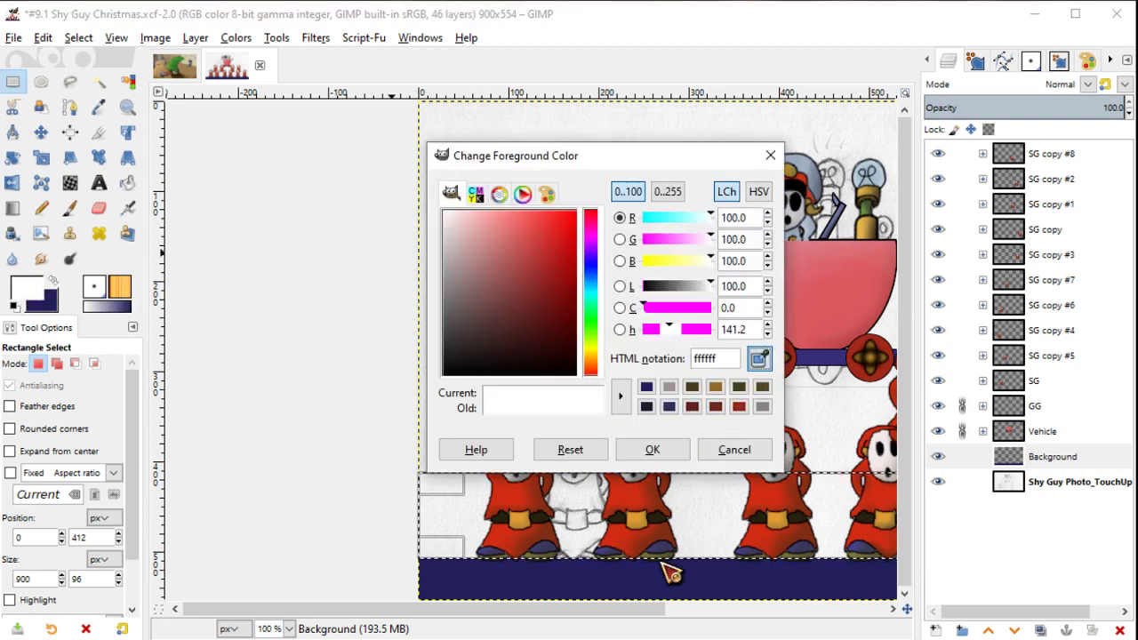
left_click(647, 579)
left_click(526, 292)
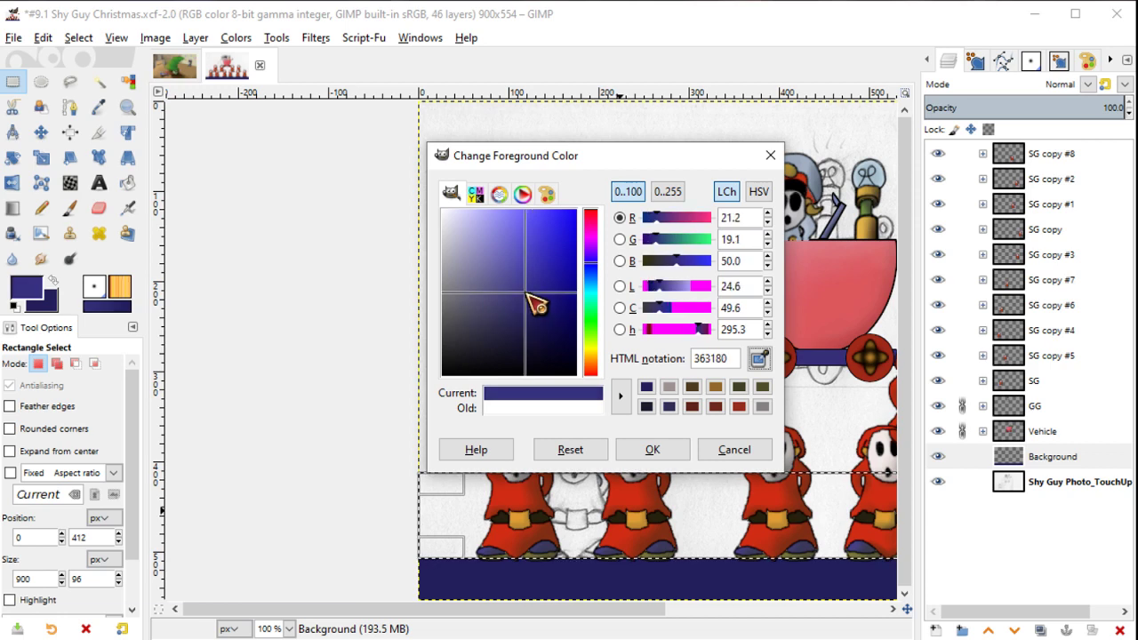
left_click(528, 286)
left_click(521, 279)
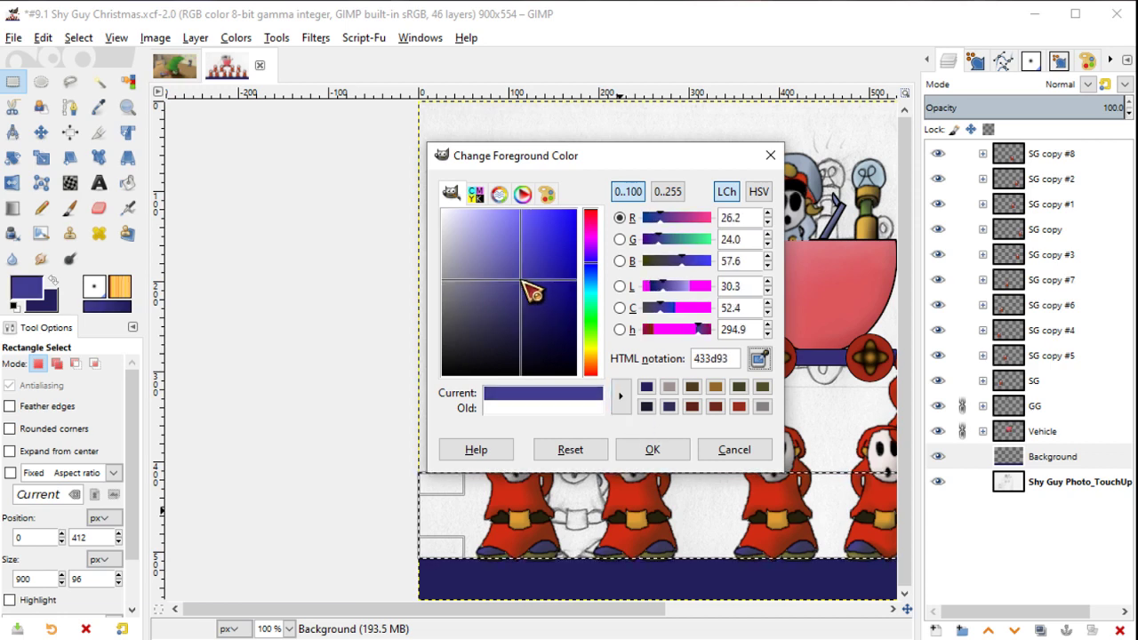
left_click(651, 450)
key("shift+b")
left_click(781, 532)
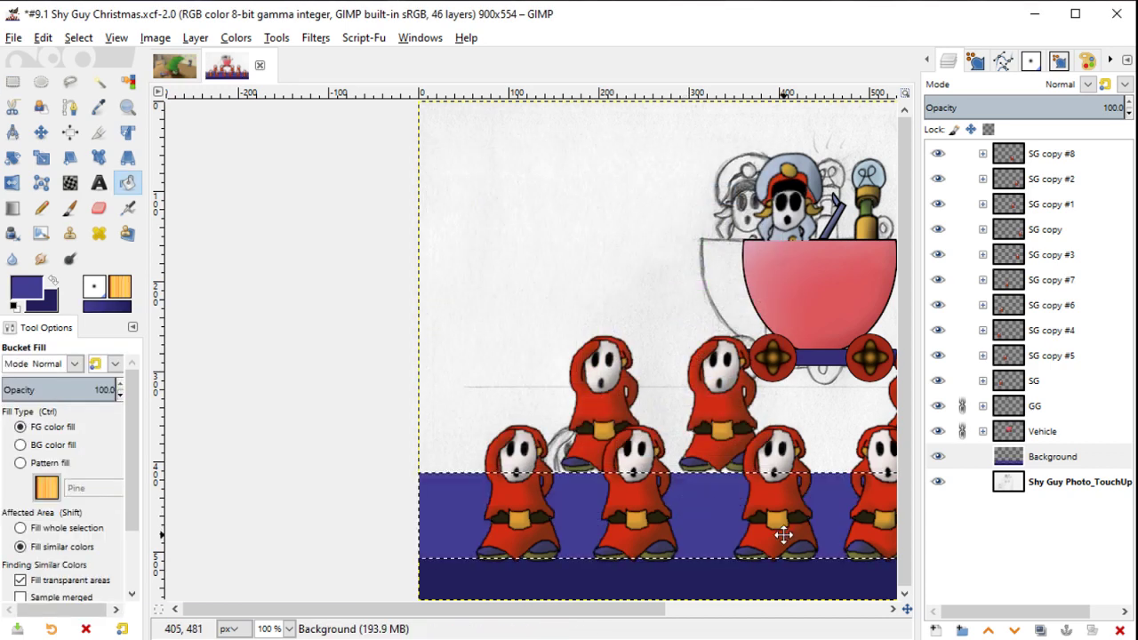
left_click_drag(780, 532, 478, 394)
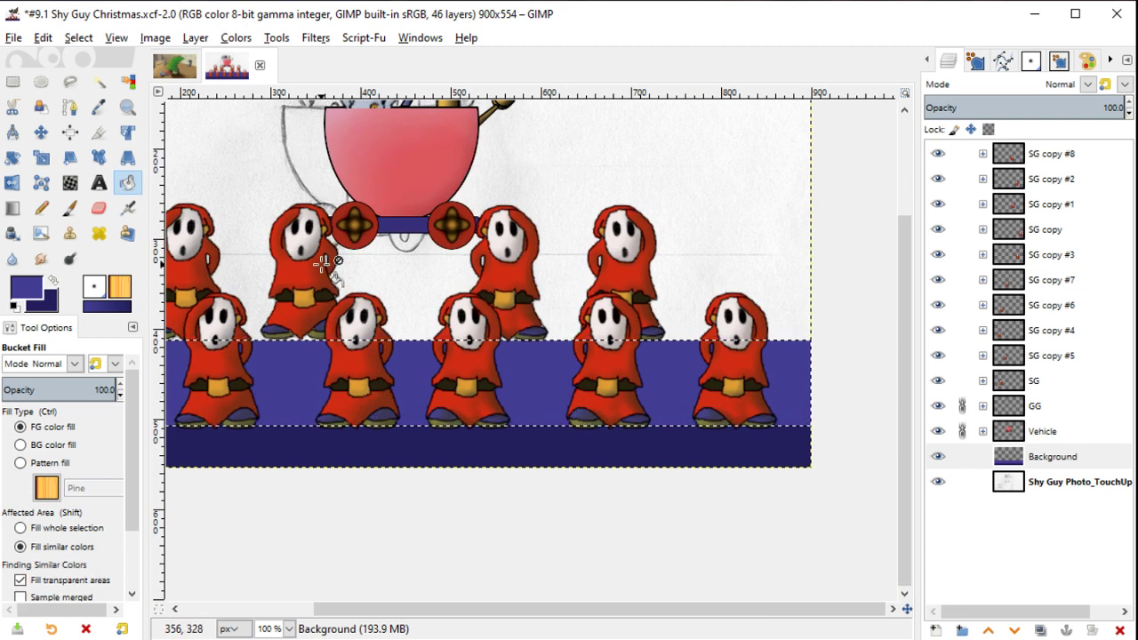
Step: Sample the band's purple and set a slightly lighter shade as the foreground colour
key("x")
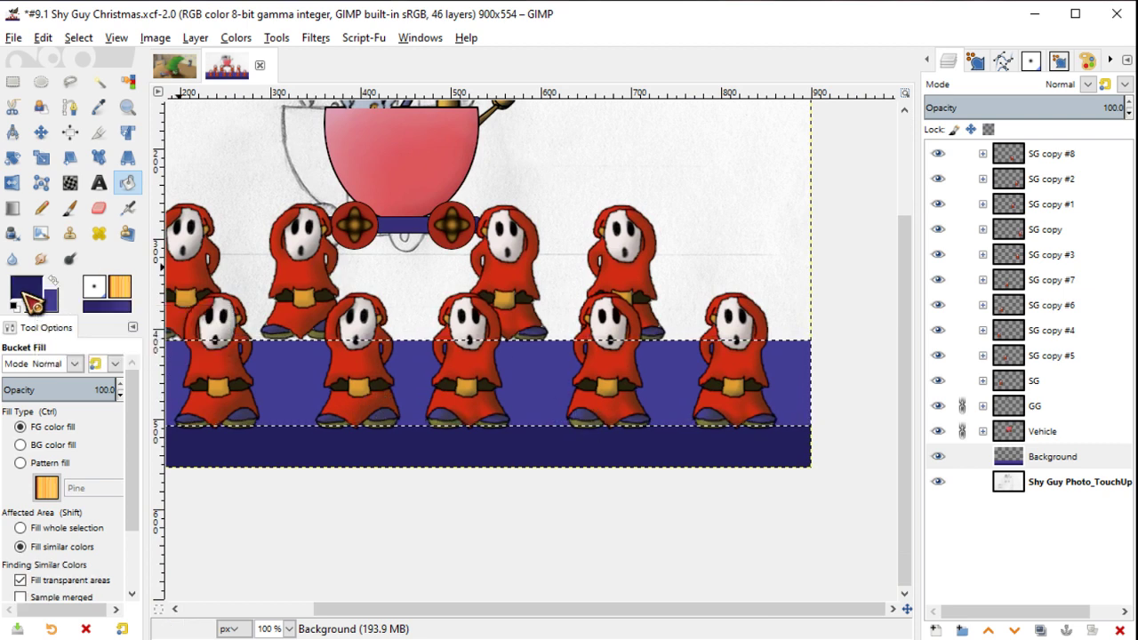
key("o")
left_click(305, 376)
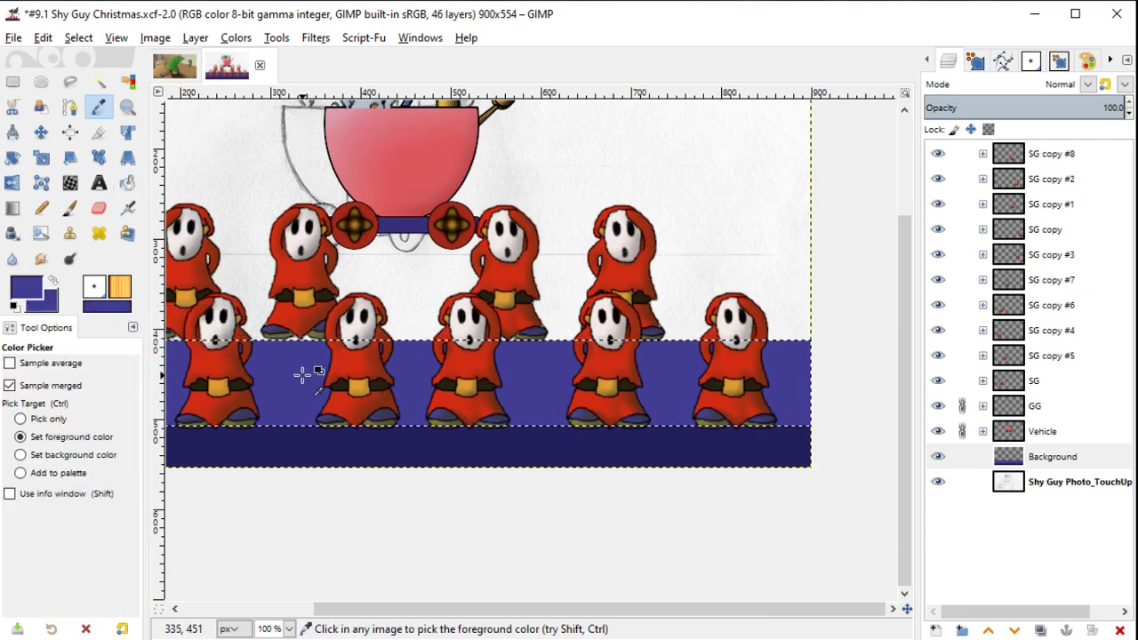
left_click(27, 287)
left_click(523, 272)
left_click(650, 447)
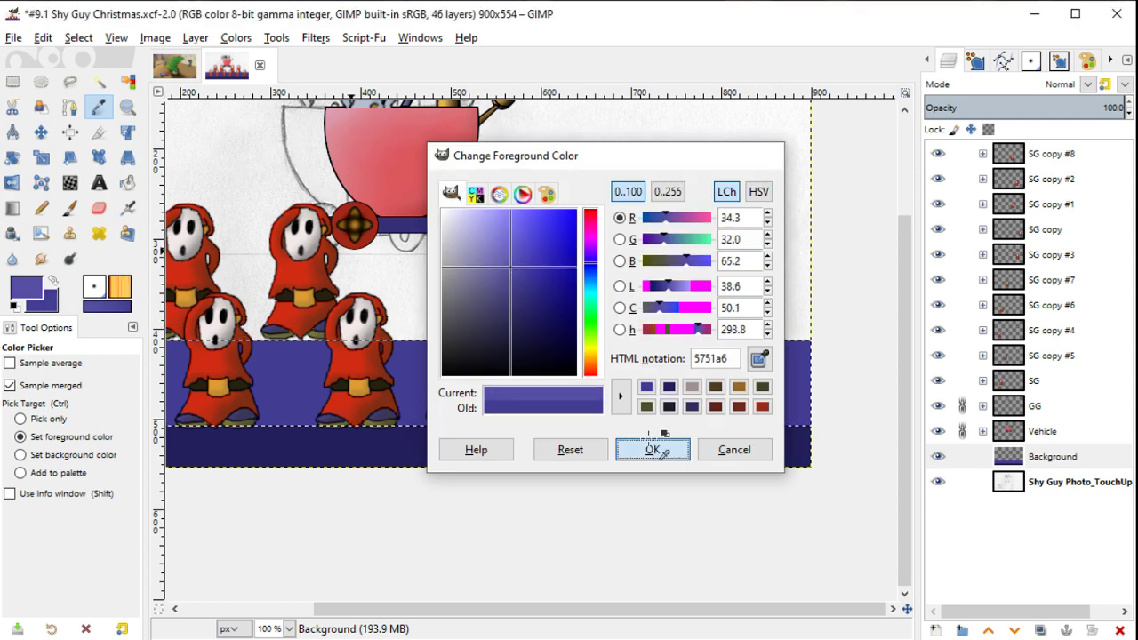
Step: Move the band selection up above the floor, then nudge it down three pixels
key("m")
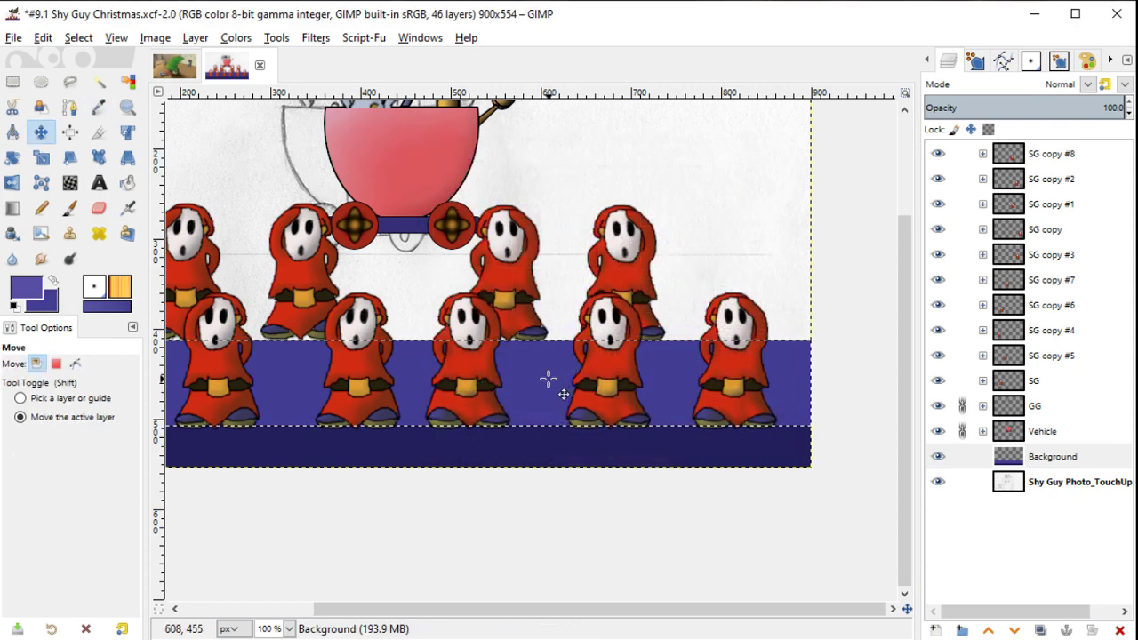
left_click_drag(548, 380, 543, 289)
scroll(543, 289, "up", 4)
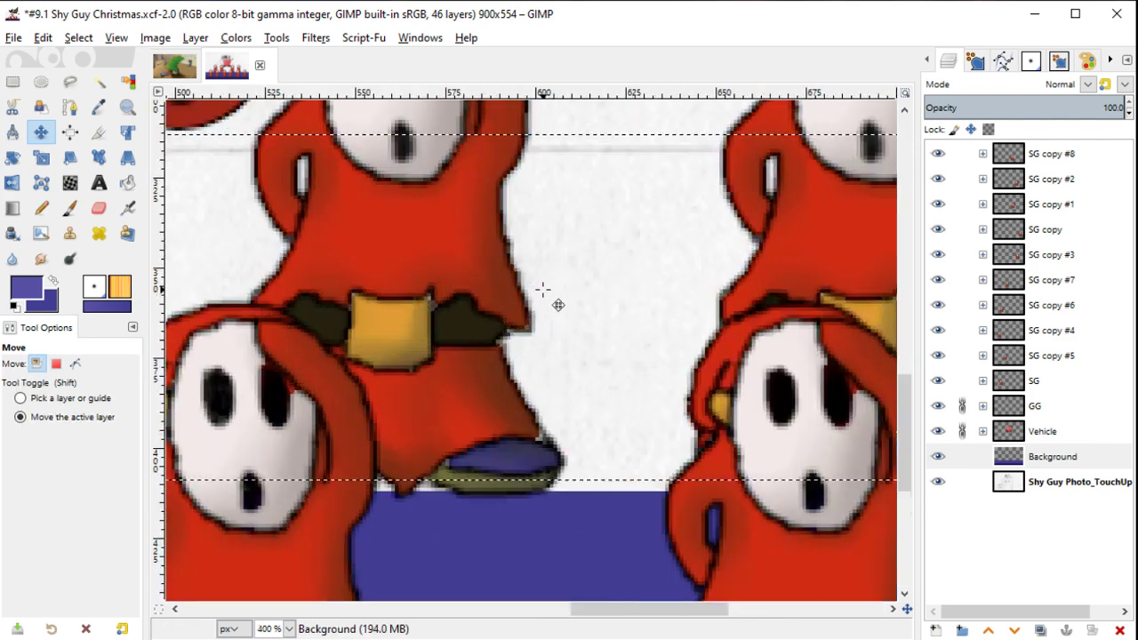
key("alt+Down")
key("alt+Down")
key("alt+Down")
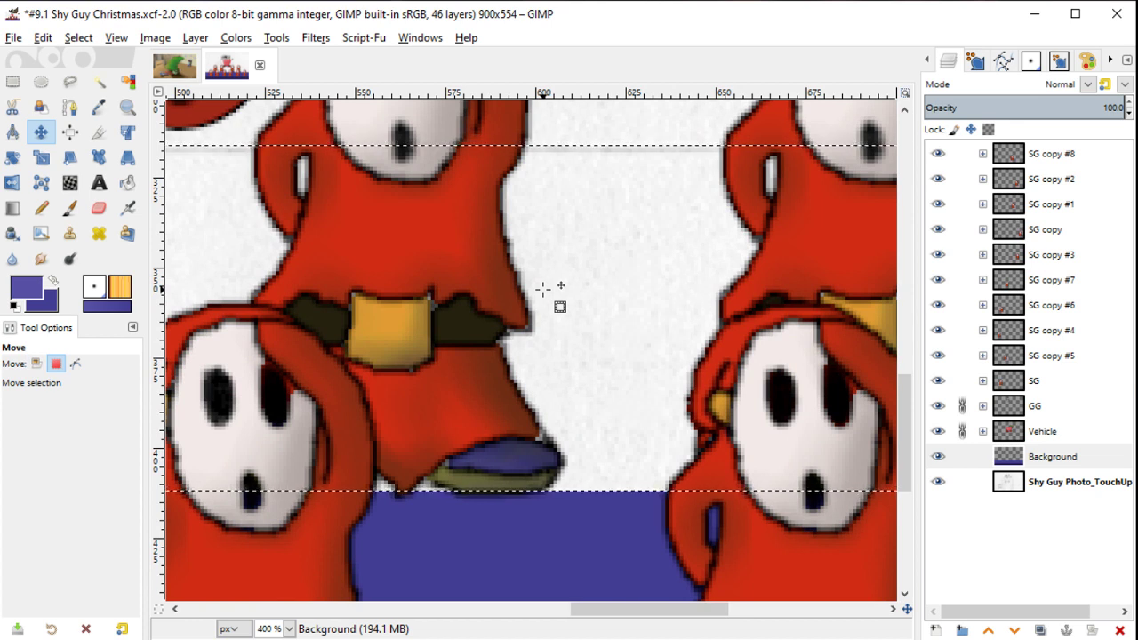
key("alt+Down")
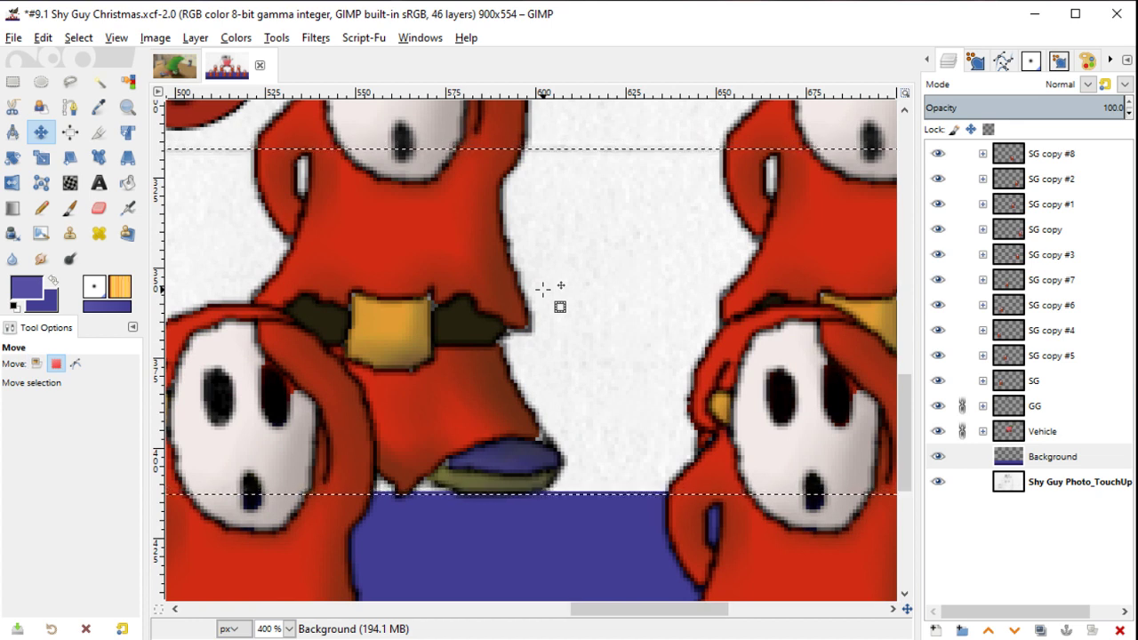
key("alt+Down")
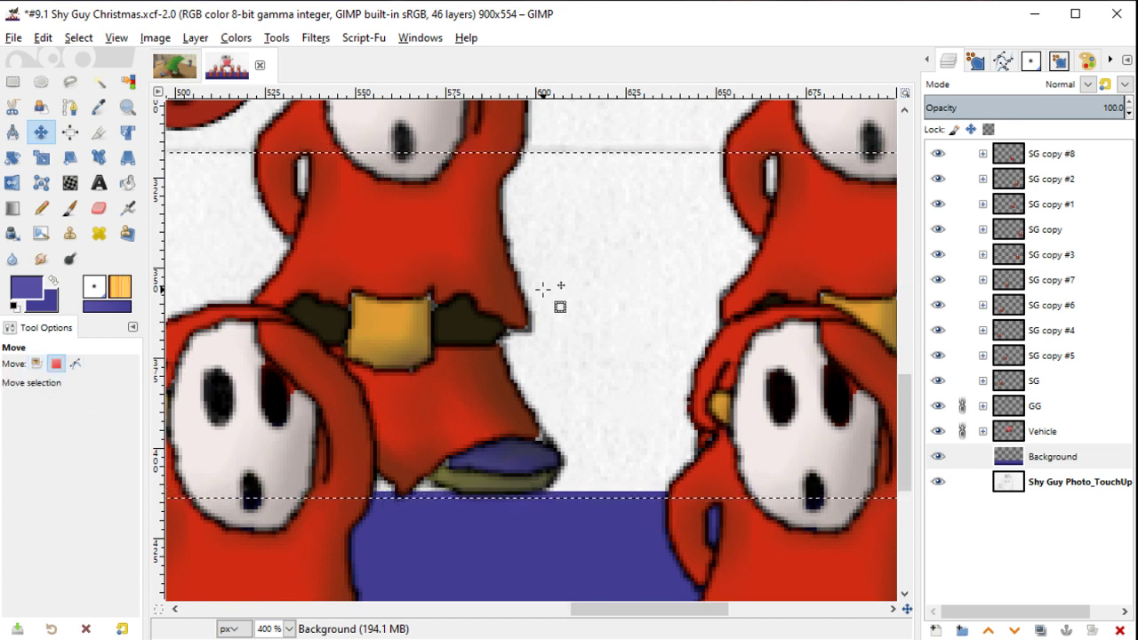
scroll(542, 289, "down", 2)
scroll(542, 289, "down", 2)
Step: Bucket-fill the whole selected band with the lighter blue
key("shift+b")
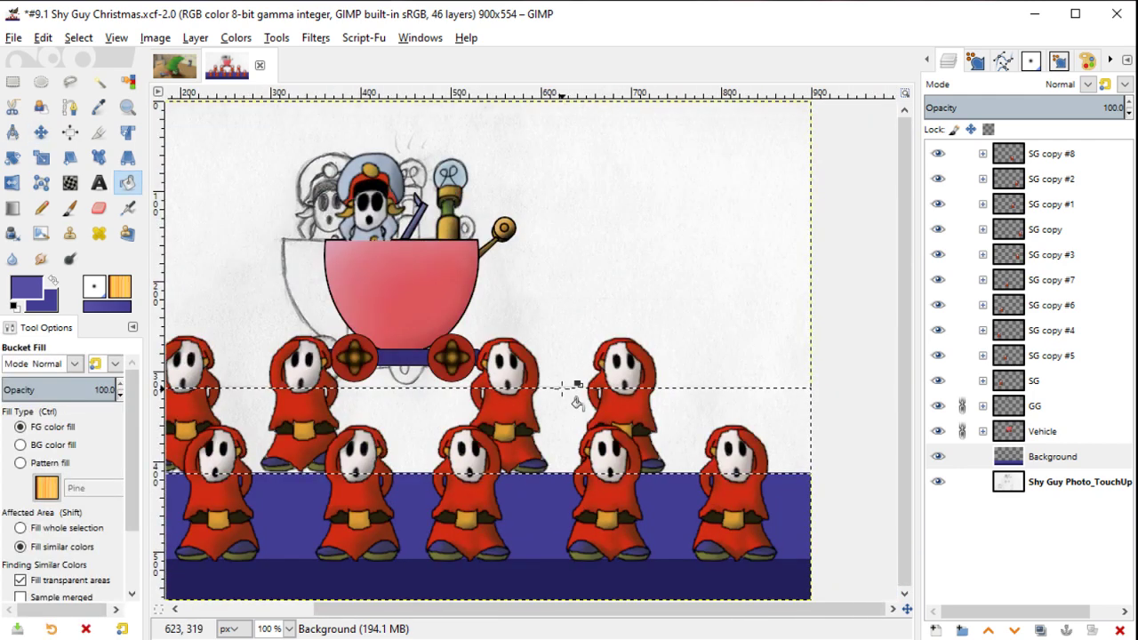
left_click(562, 406)
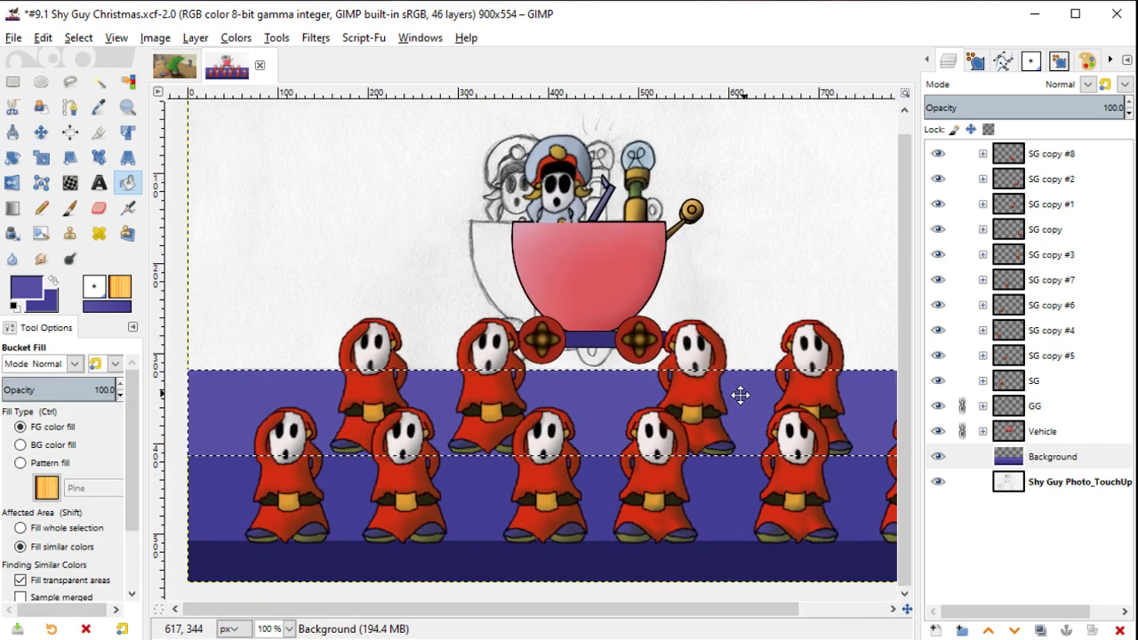
key("plus")
scroll(691, 380, "up", 3)
Step: Select the leftover white strip over the band and fill it with the same blue
key("r")
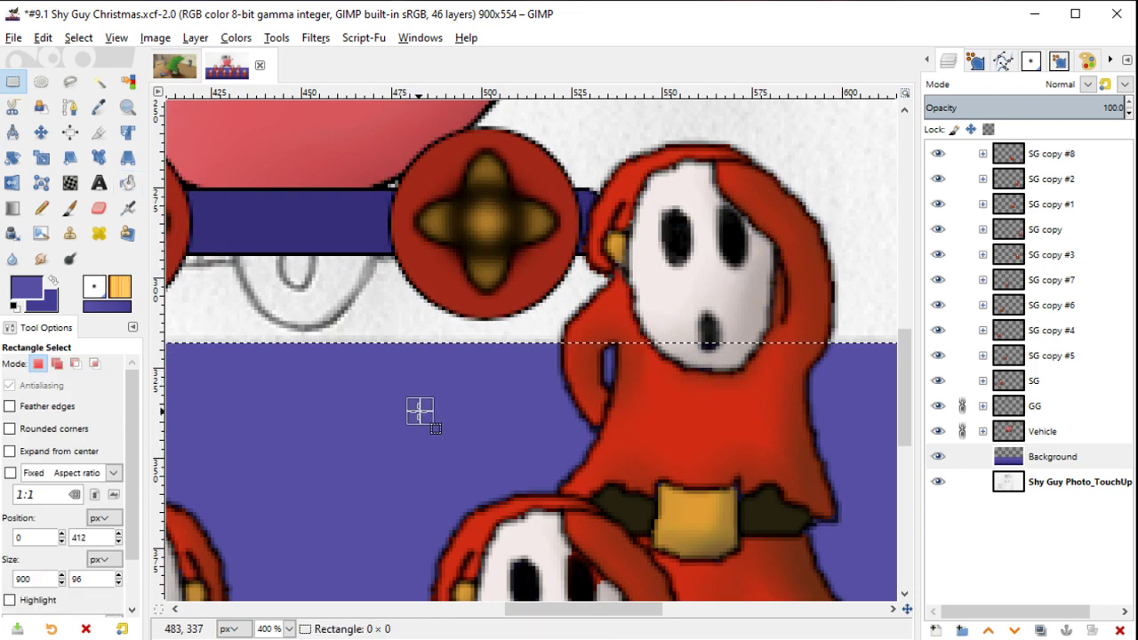
left_click_drag(418, 407, 418, 347)
key("shift+b")
left_click(417, 348, "shift")
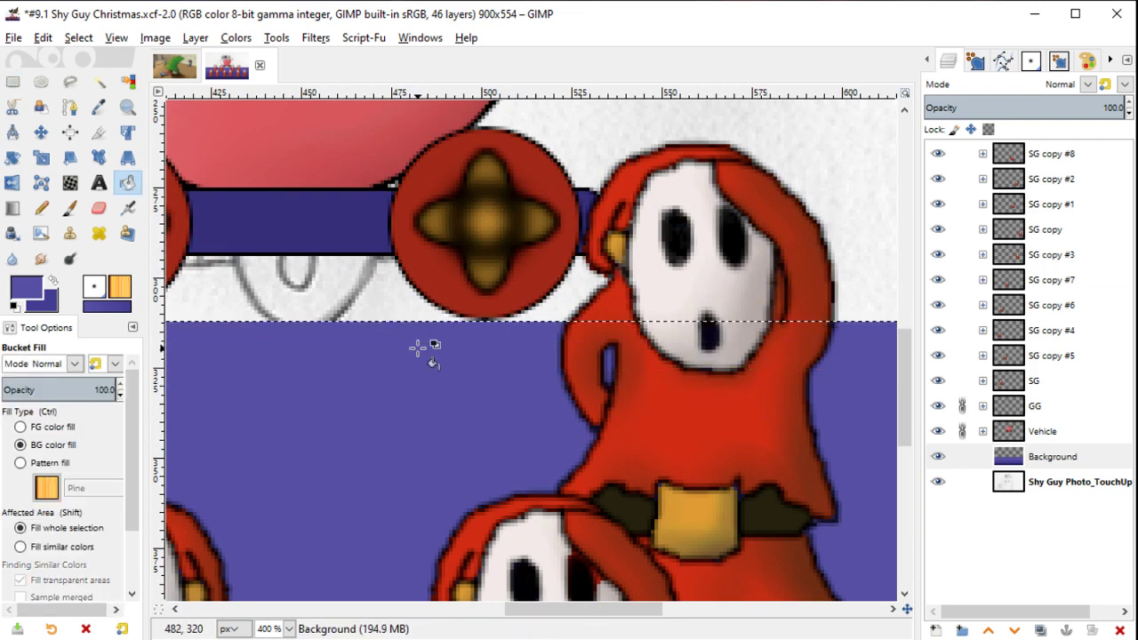
key("1")
key("minus")
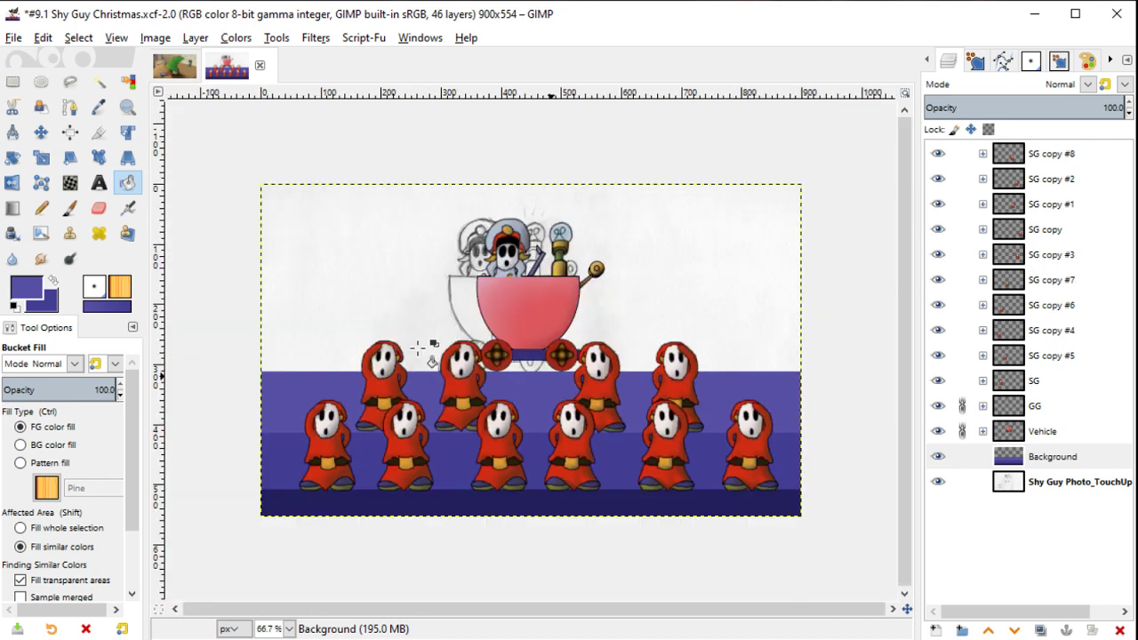
key("1")
key("minus")
Step: Reselect the upper band and bring up the Scale tool on it
key("r")
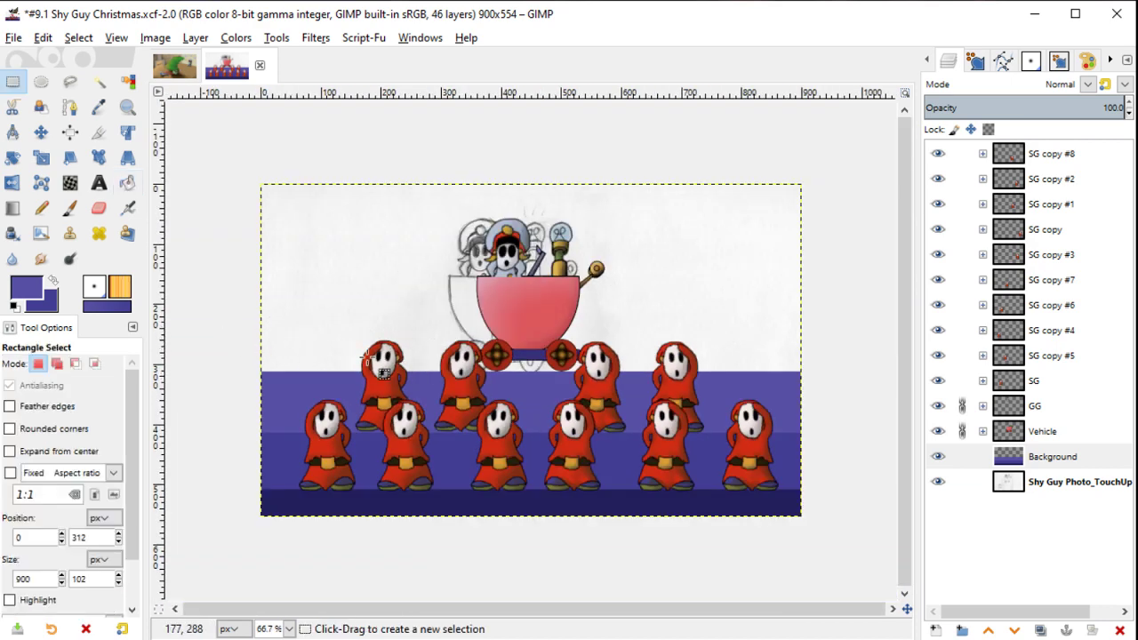
key("ctrl+t")
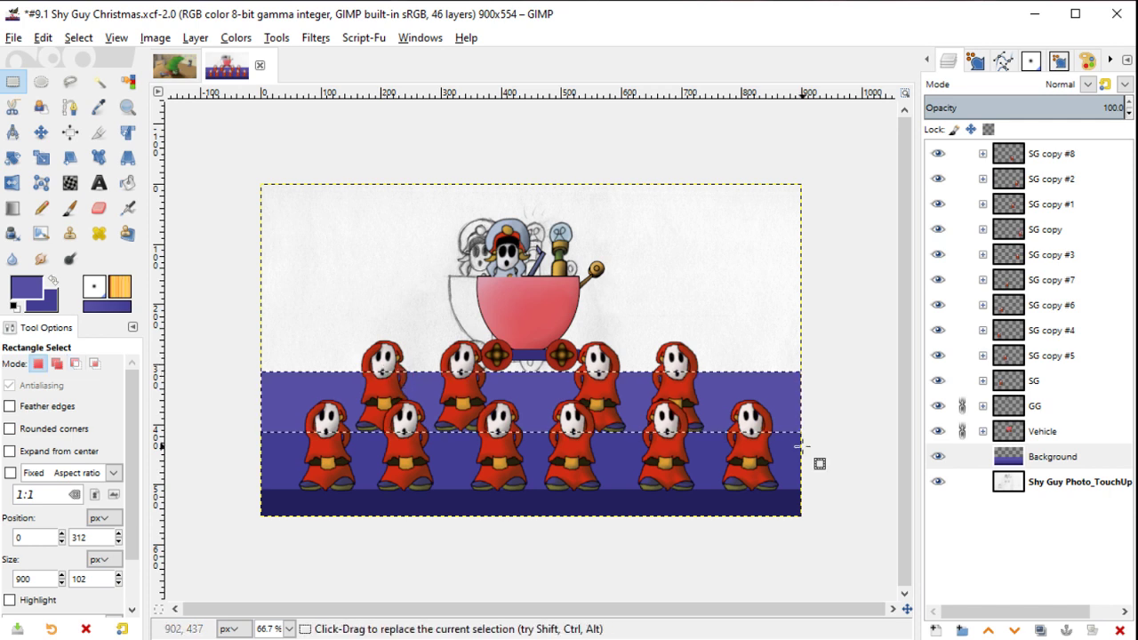
key("shift+s")
left_click(796, 443)
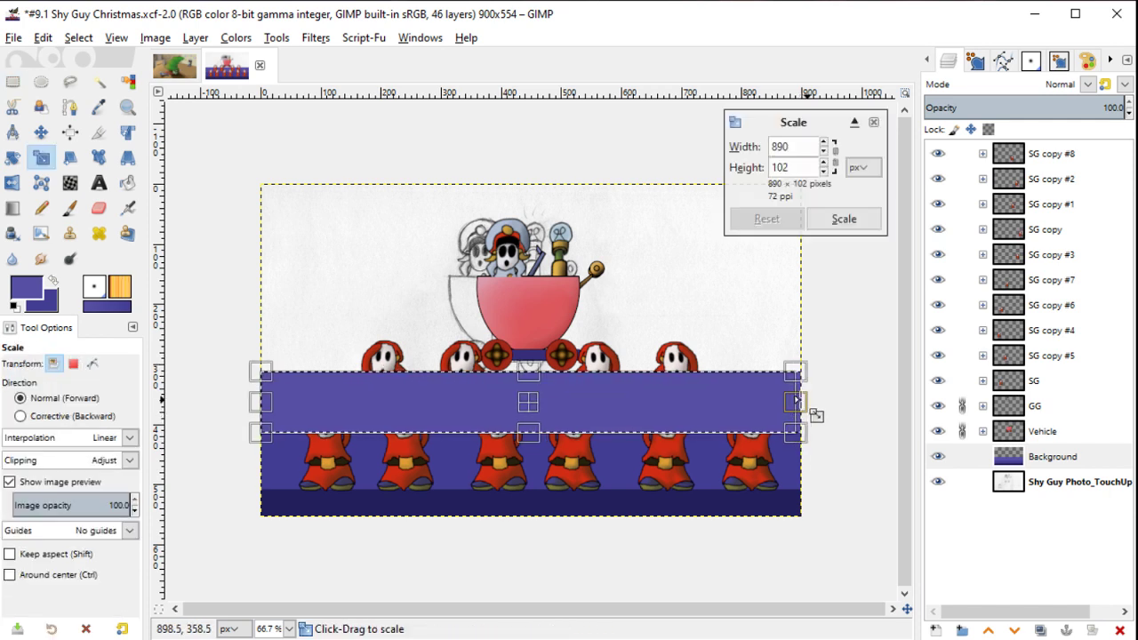
Step: Narrow the upper band evenly around its centre and anchor it into Background
mouse_move(811, 411)
left_mouse_down()
mouse_move(672, 388)
mouse_move(681, 388)
left_mouse_up()
key("Return")
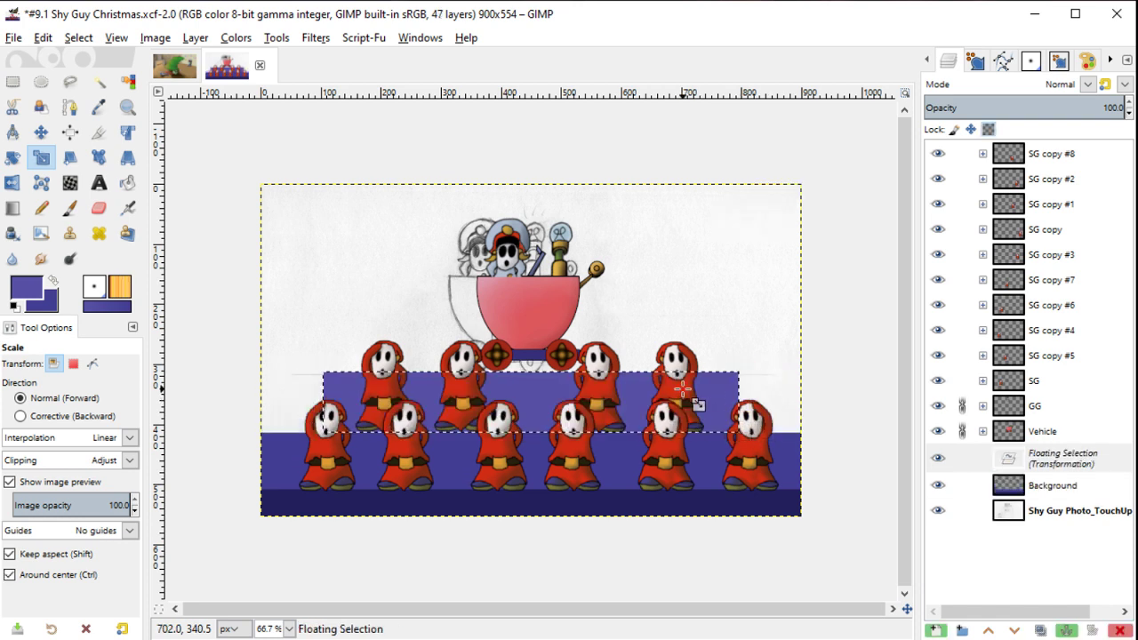
key("ctrl+h")
scroll(681, 389, "up", 1)
scroll(681, 388, "up", 1)
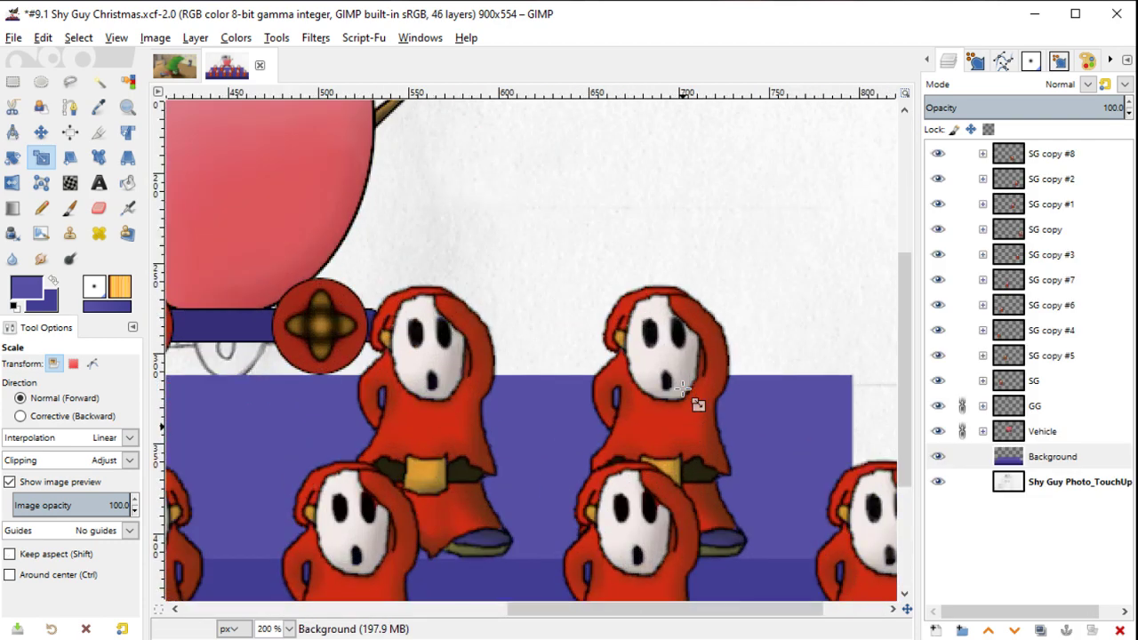
scroll(681, 389, "down", 1)
scroll(682, 389, "down", 1)
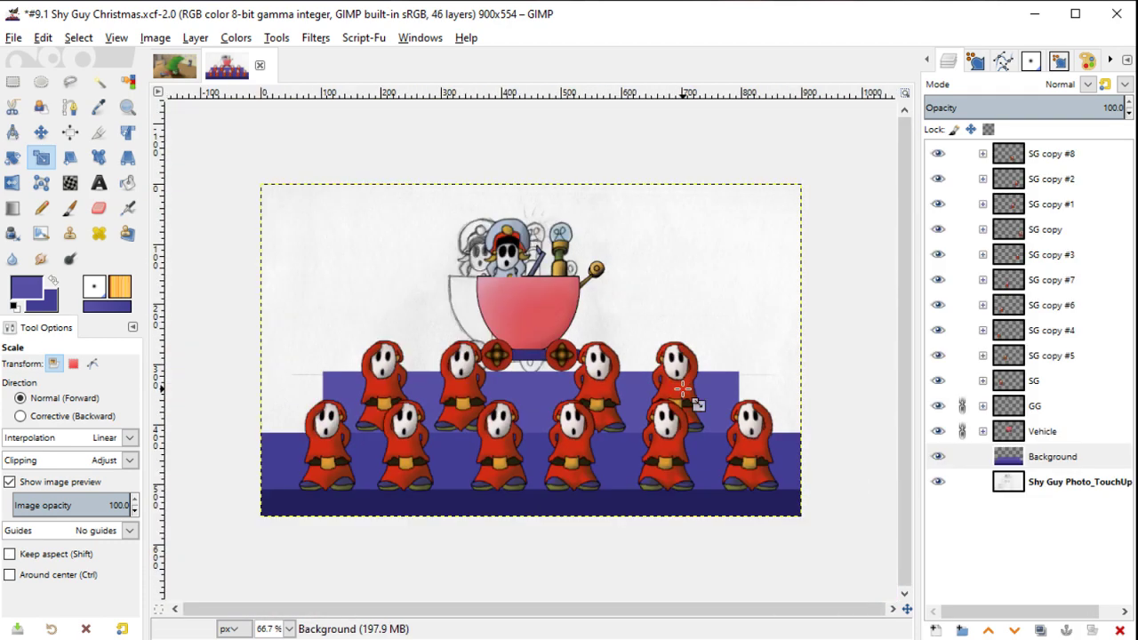
Step: Fuzzy-select the lower purple band, narrow it around its centre, and anchor it
key("u")
left_click(719, 450)
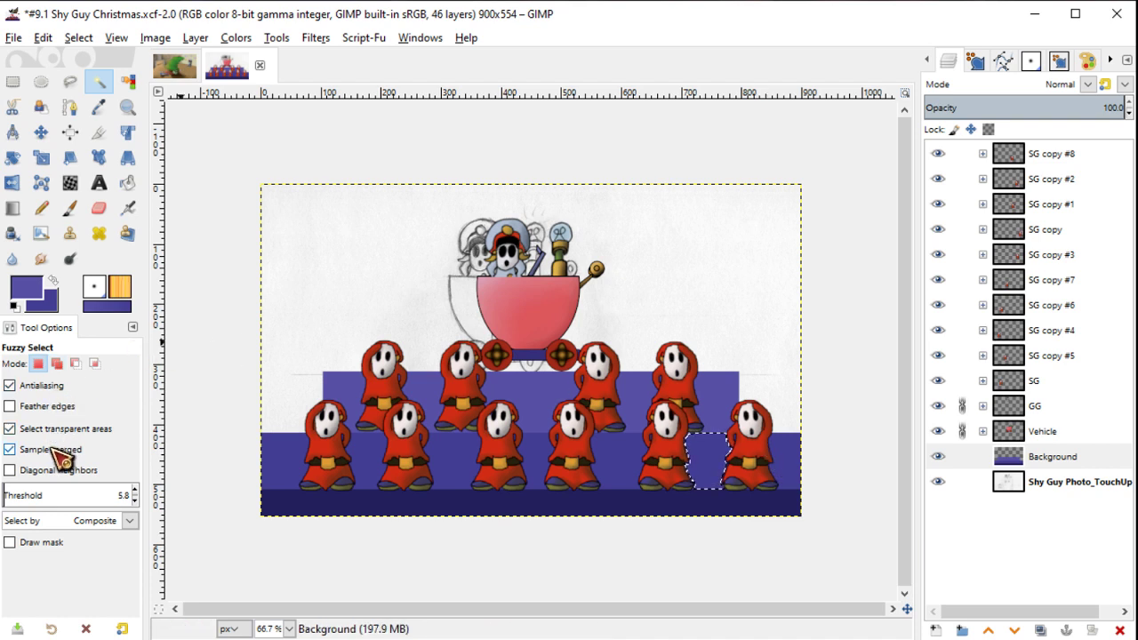
left_click(297, 458)
key("shift+s")
left_click(300, 460)
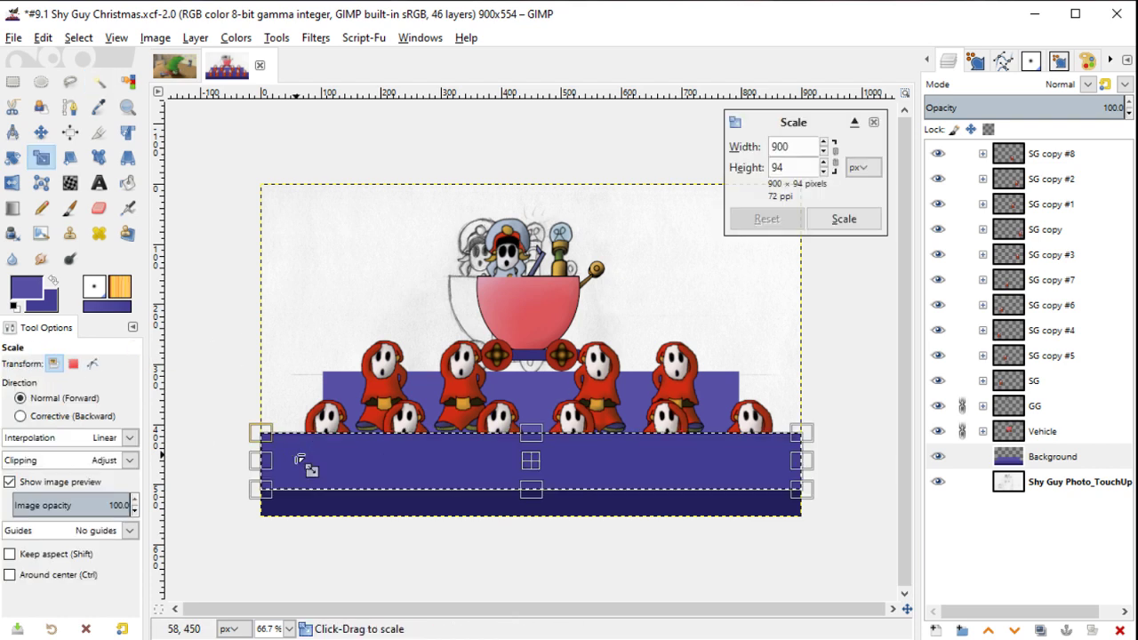
left_click_drag(301, 460, 322, 461)
key("Return")
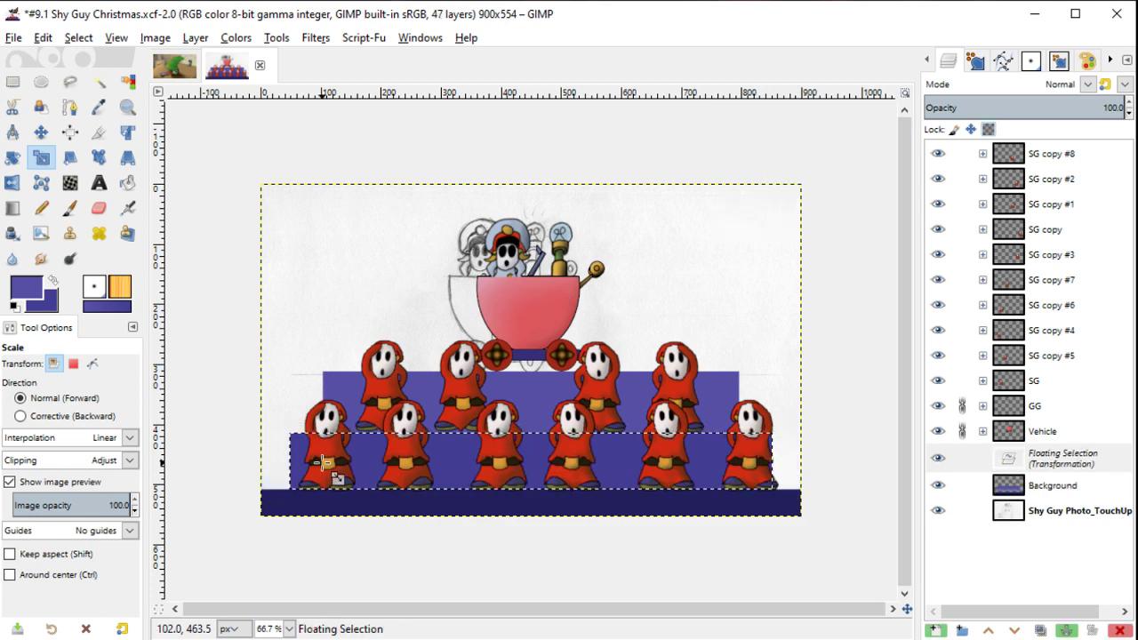
key("ctrl+h")
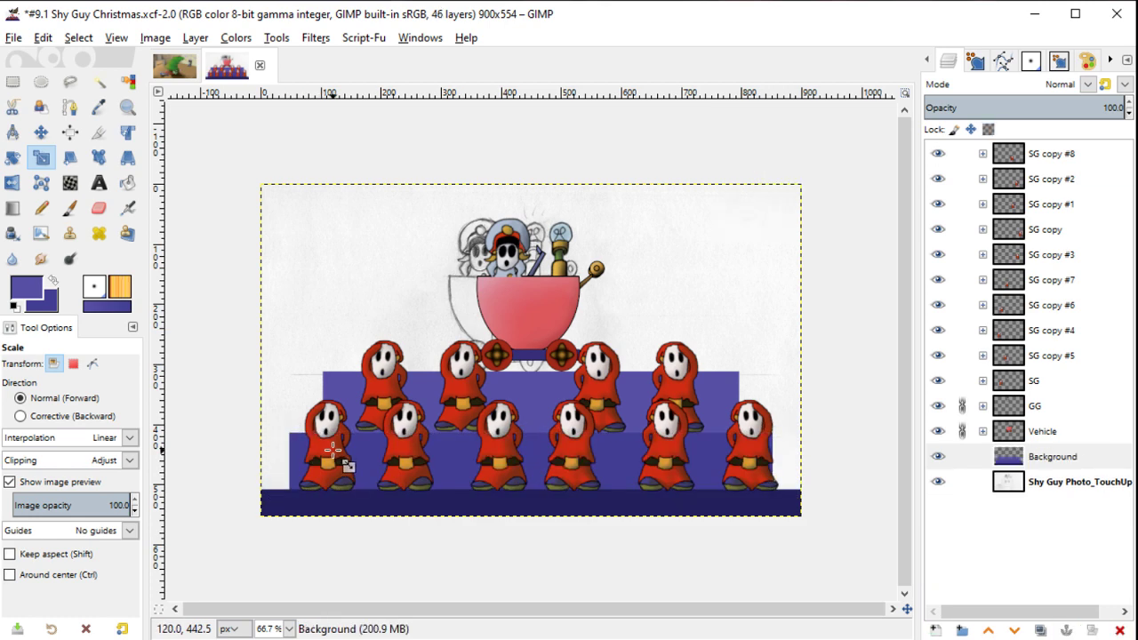
key("1")
key("shift+ctrl+j")
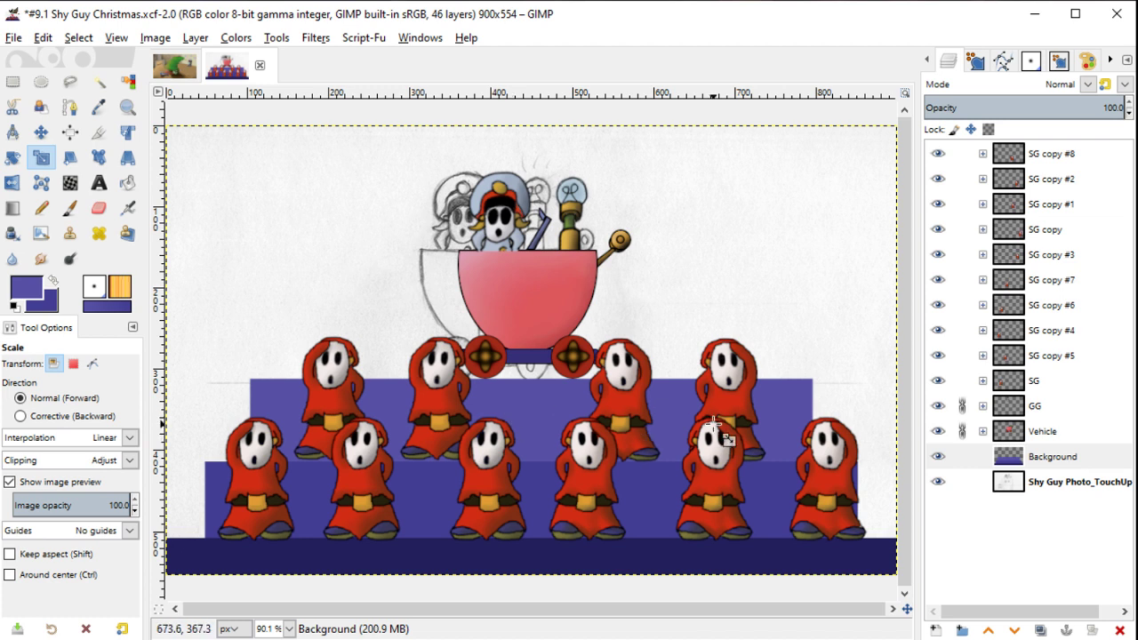
Step: Link the SG and SG copy layers to the vehicle with their chain icons
key("m")
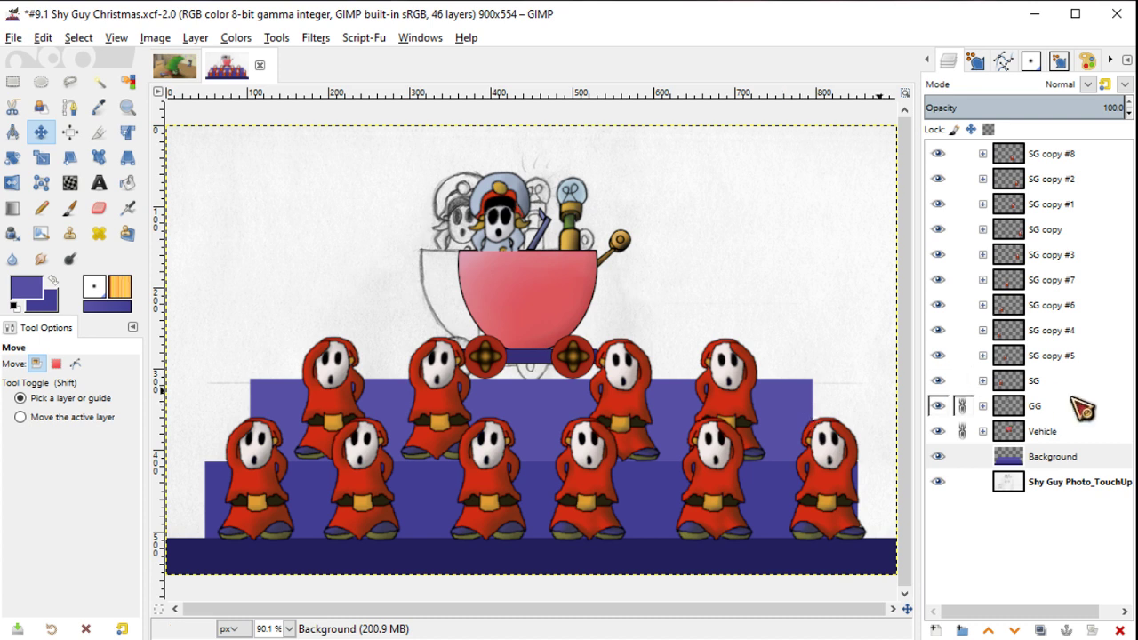
left_click(959, 382)
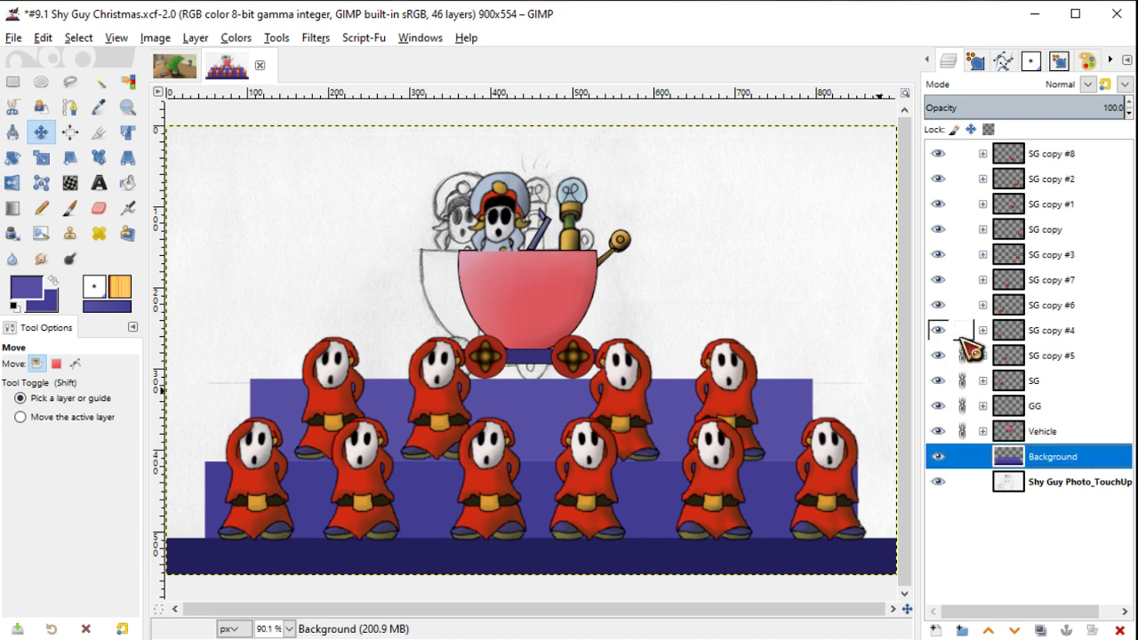
left_click_drag(961, 339, 958, 296)
left_click_drag(960, 255, 960, 153)
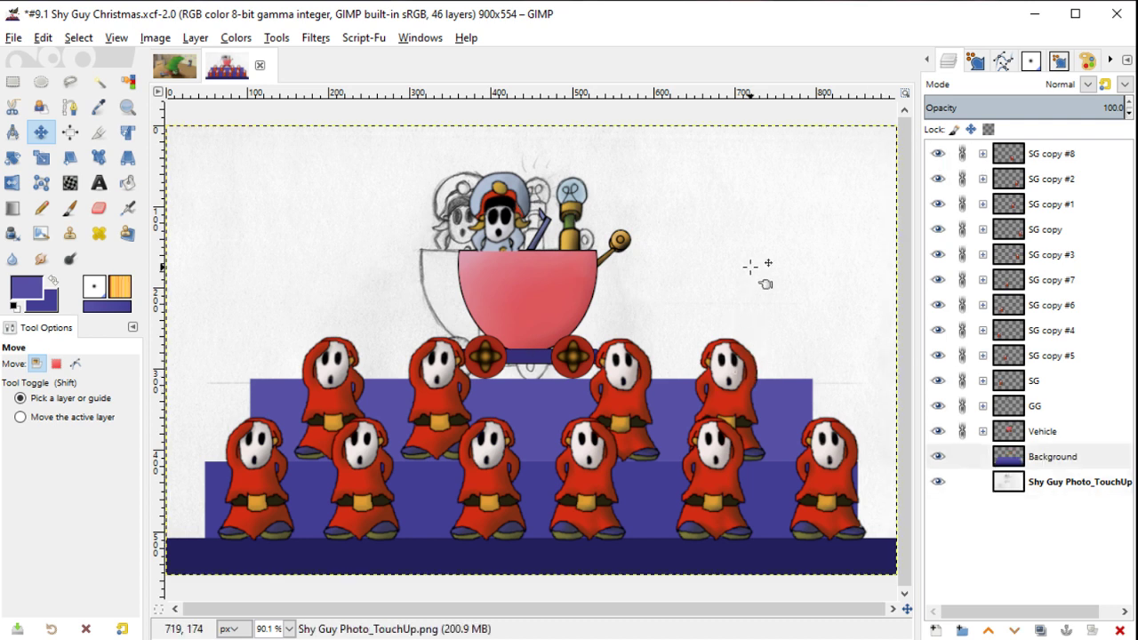
Step: Nudge the linked Vehicle group slightly left over the steps with arrow keys
left_click(1069, 439)
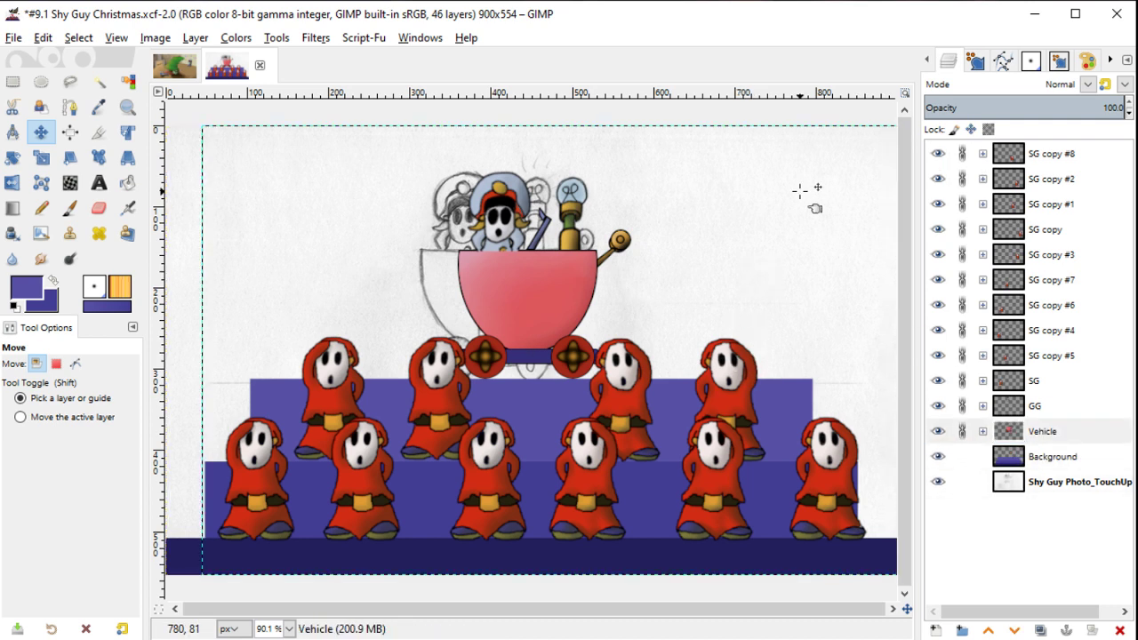
key("Right")
key("Right")
key("Right")
key("Right")
key("Left")
key("Left")
key("Left")
key("Left")
key("Left")
key("Left")
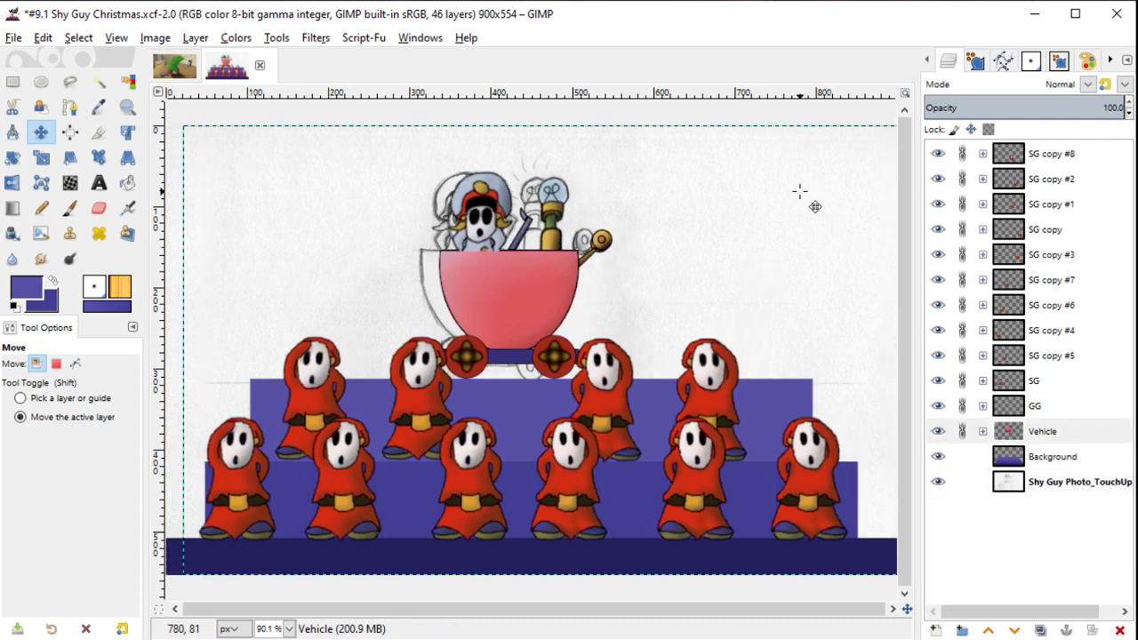
key("Left")
key("Left")
key("Left")
key("Left")
key("Left")
key("Left")
key("Right")
key("Right")
key("Right")
key("Right")
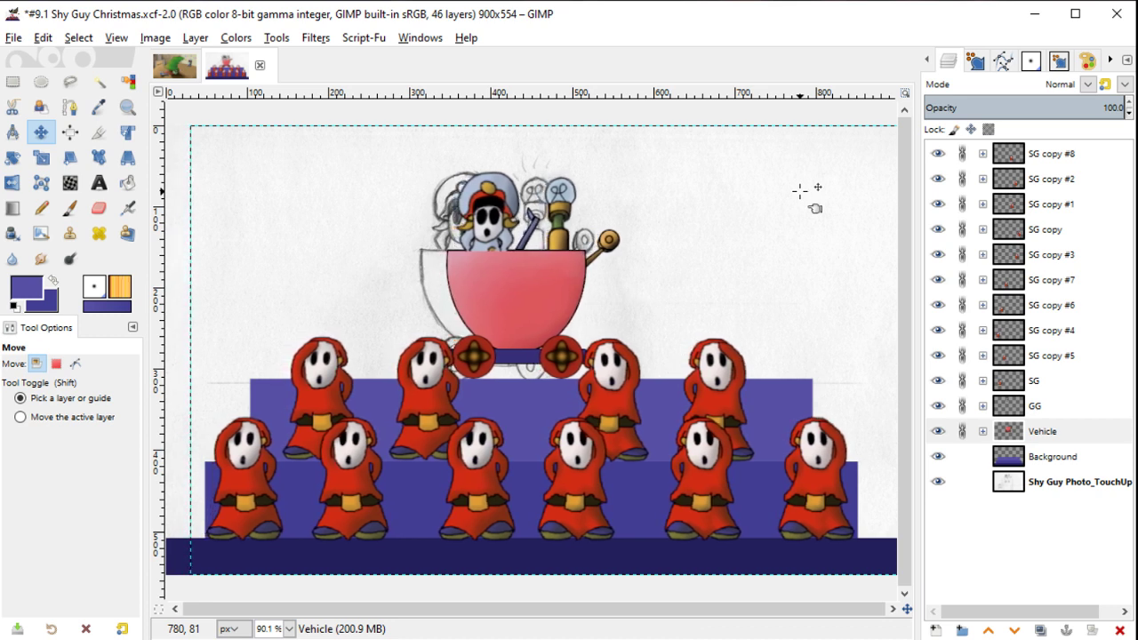
key("Right")
key("Right")
key("Right")
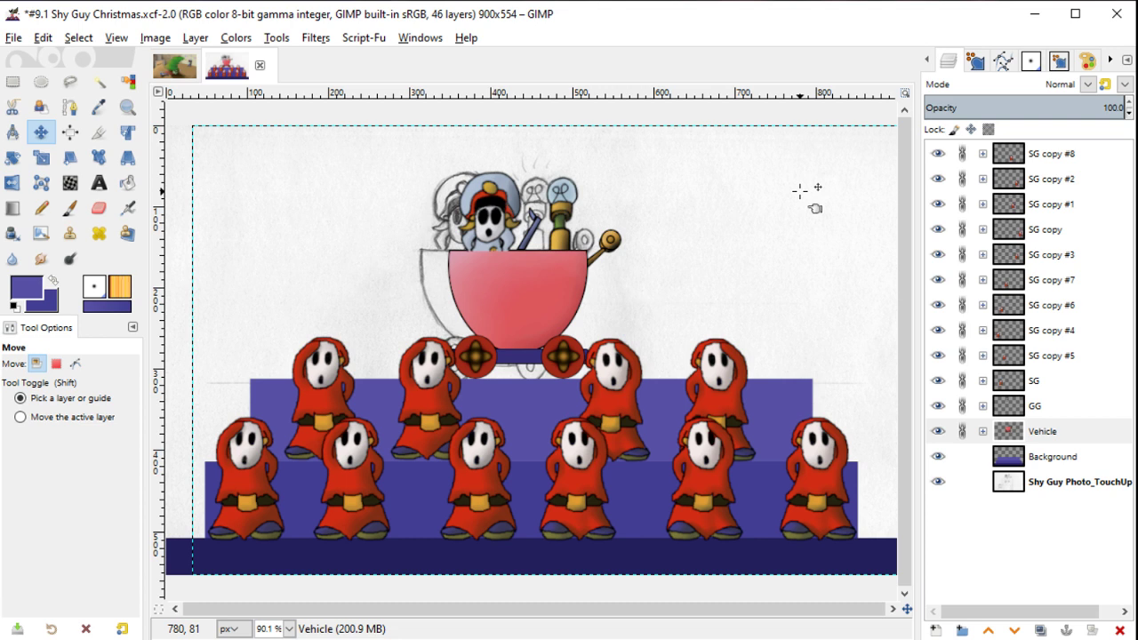
key("minus")
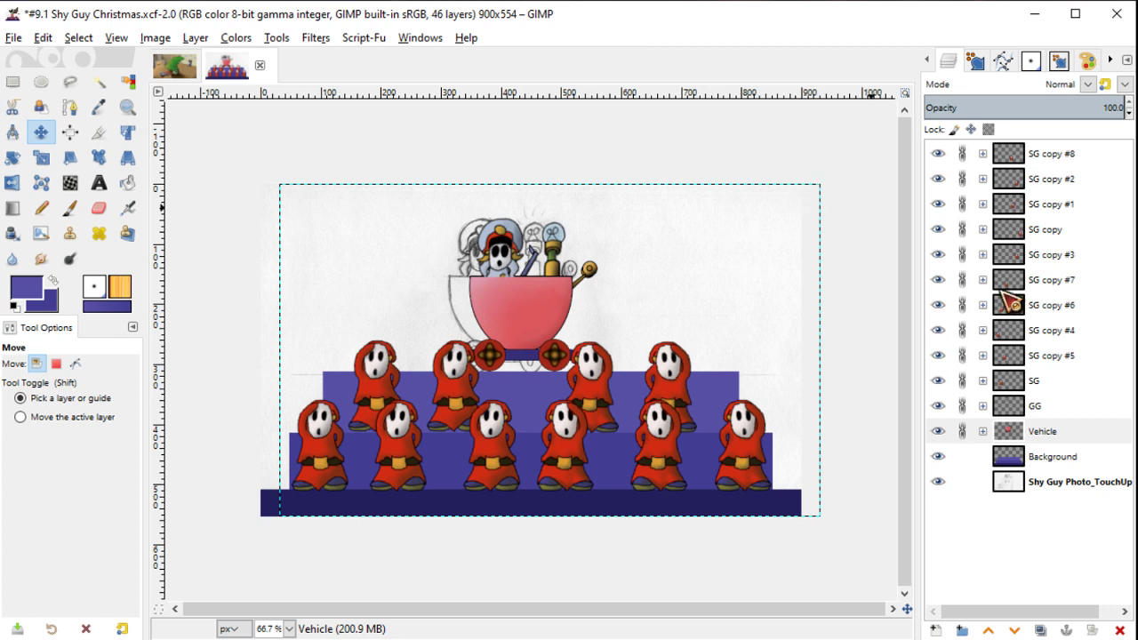
Step: Fuzzy-select the white backdrop around the steps on the Background layer
left_click(965, 457)
key("u")
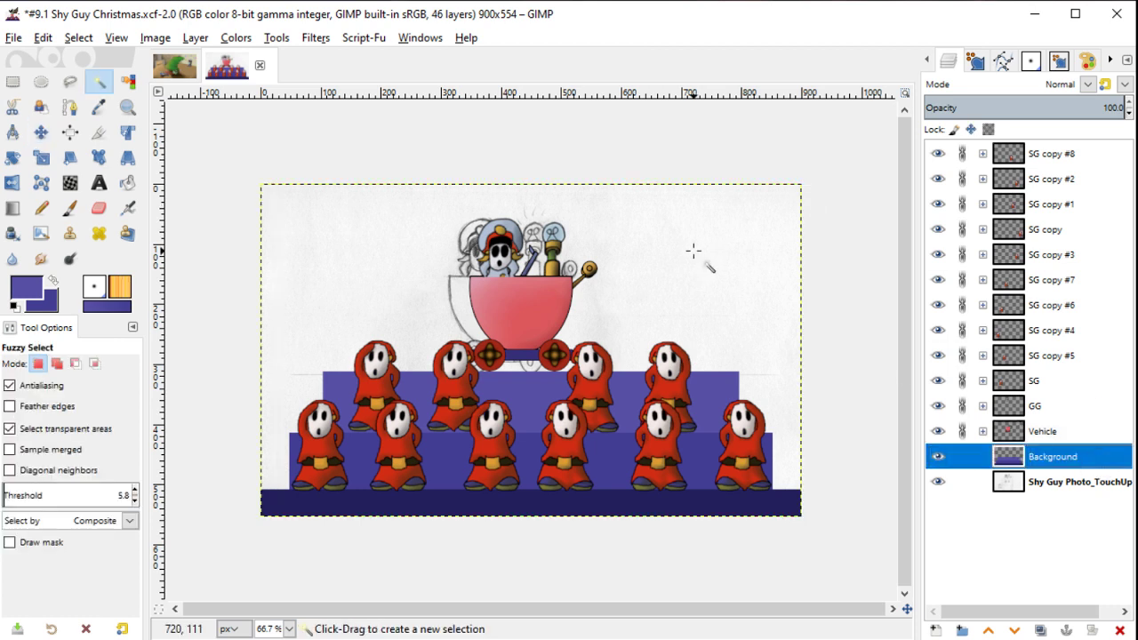
left_click(692, 253)
Step: Pick the navy floor colour and darken the foreground to 1b1841
key("o")
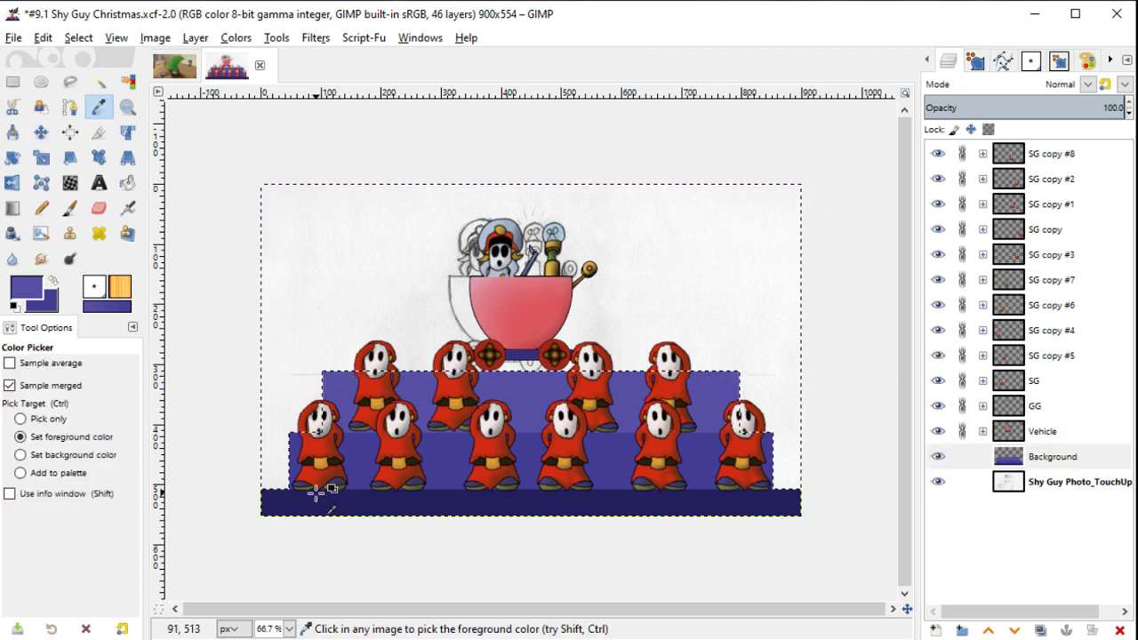
left_click(315, 492)
left_click(27, 287)
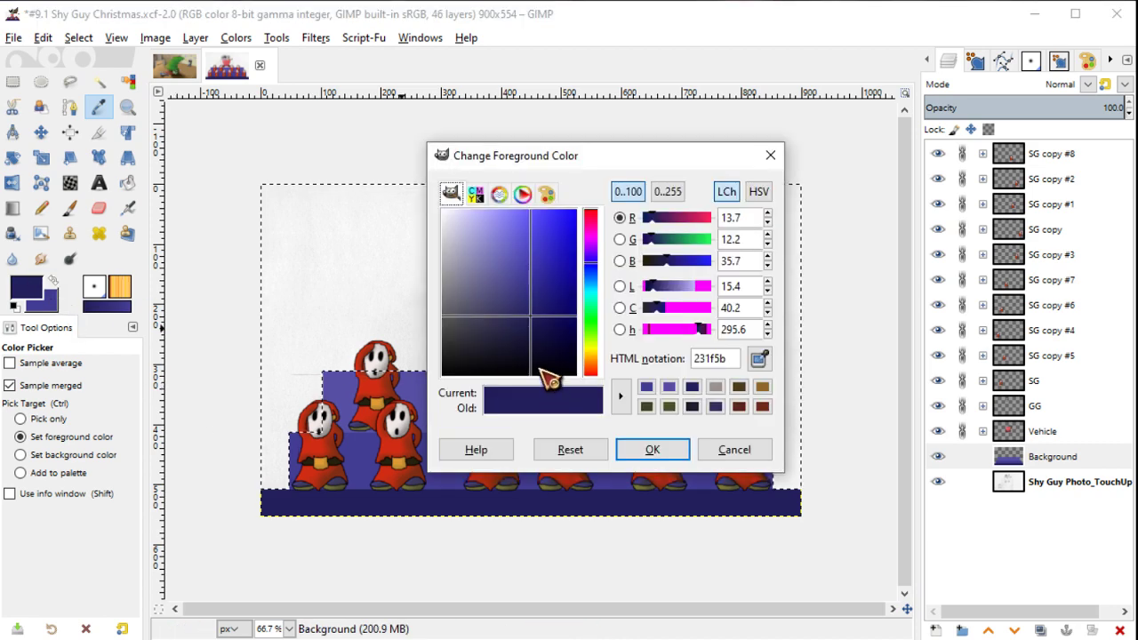
left_click_drag(534, 323, 526, 333)
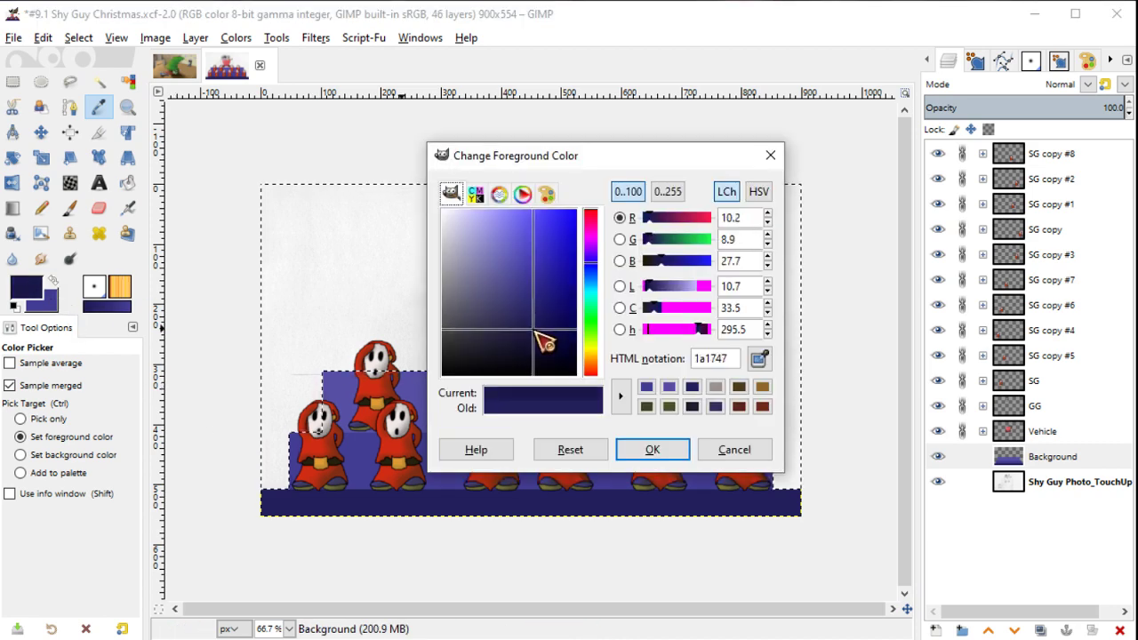
left_click(654, 449)
Step: Fill the selected backdrop with the dark navy and clear the selection
key("shift+b")
left_click(419, 231)
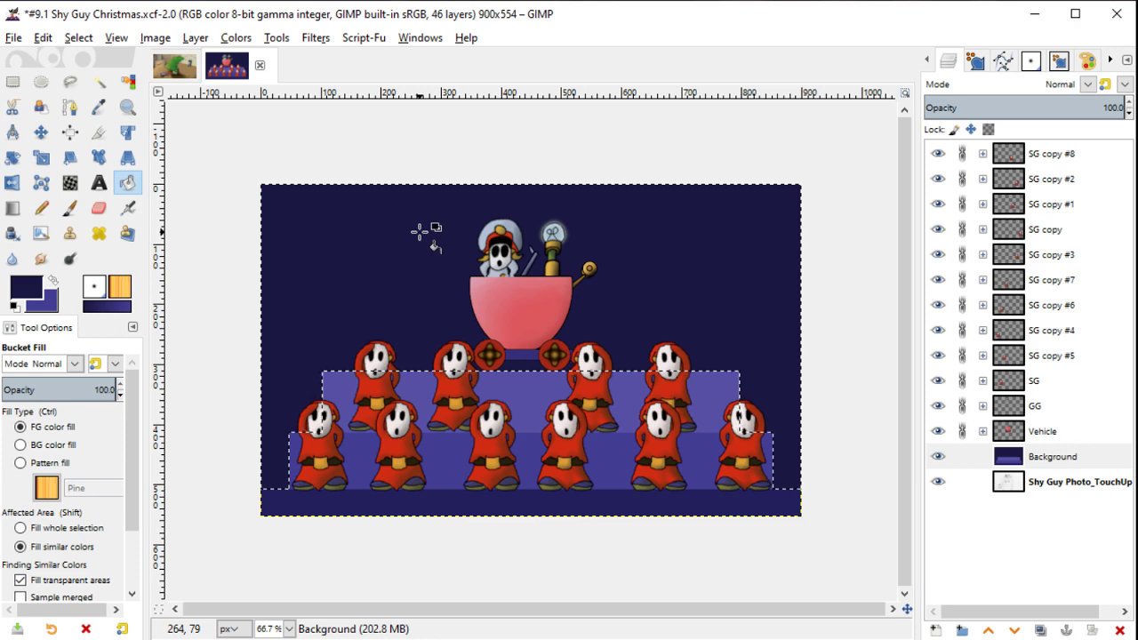
key("shift+ctrl+a")
key("shift")
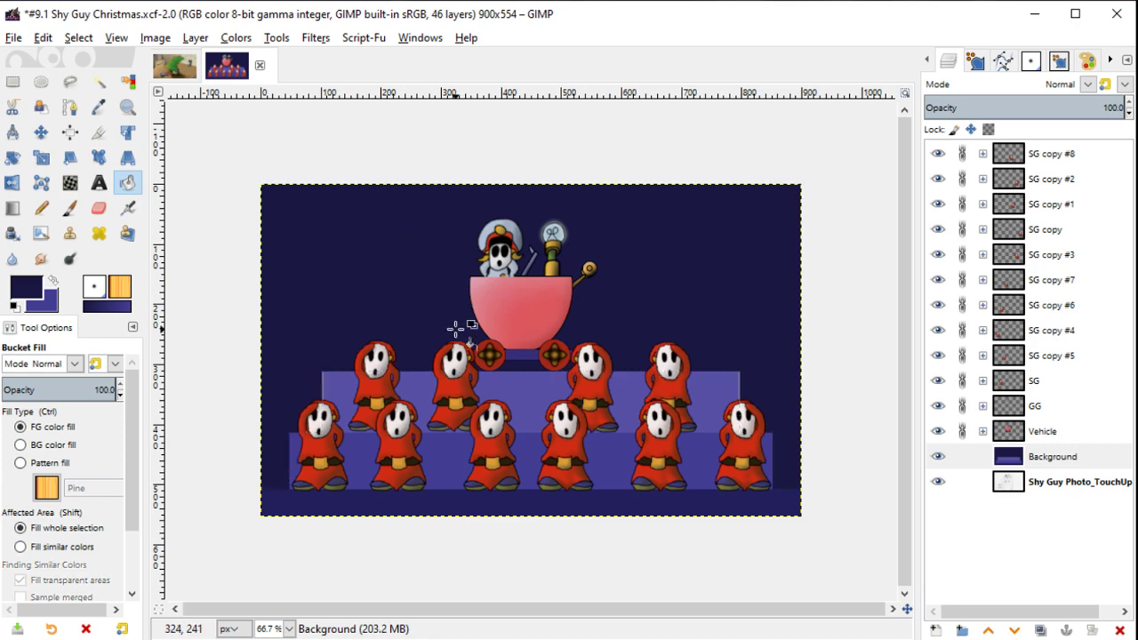
Step: Zoom in on the step edge, try a 0.0-threshold colour select and navy fill, then undo
scroll(348, 386, "up", 2)
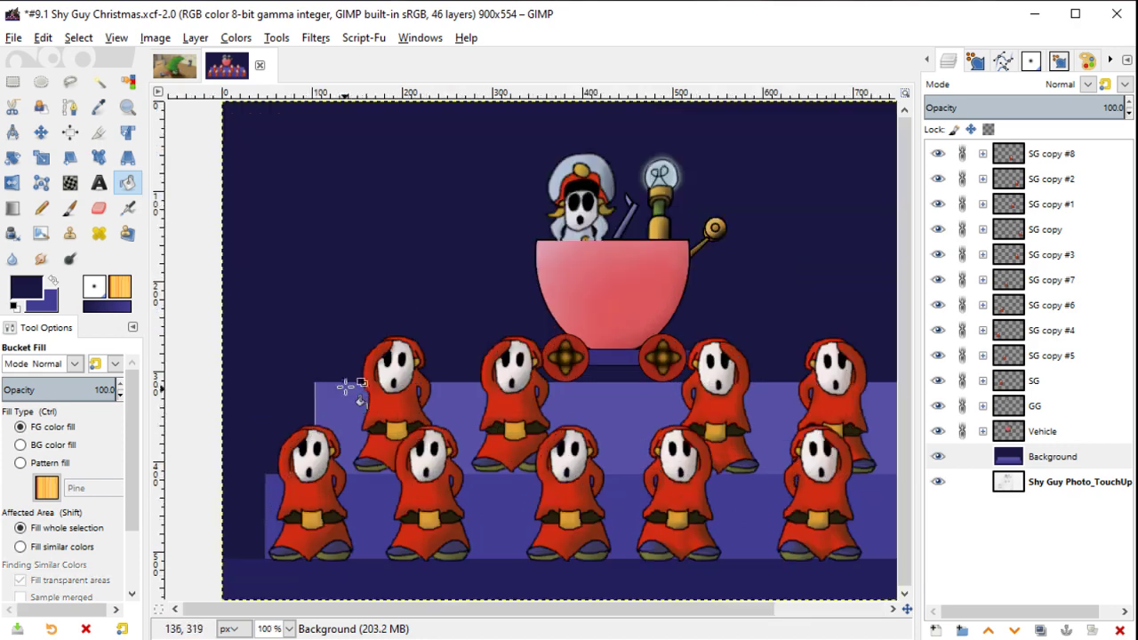
scroll(347, 386, "up", 1)
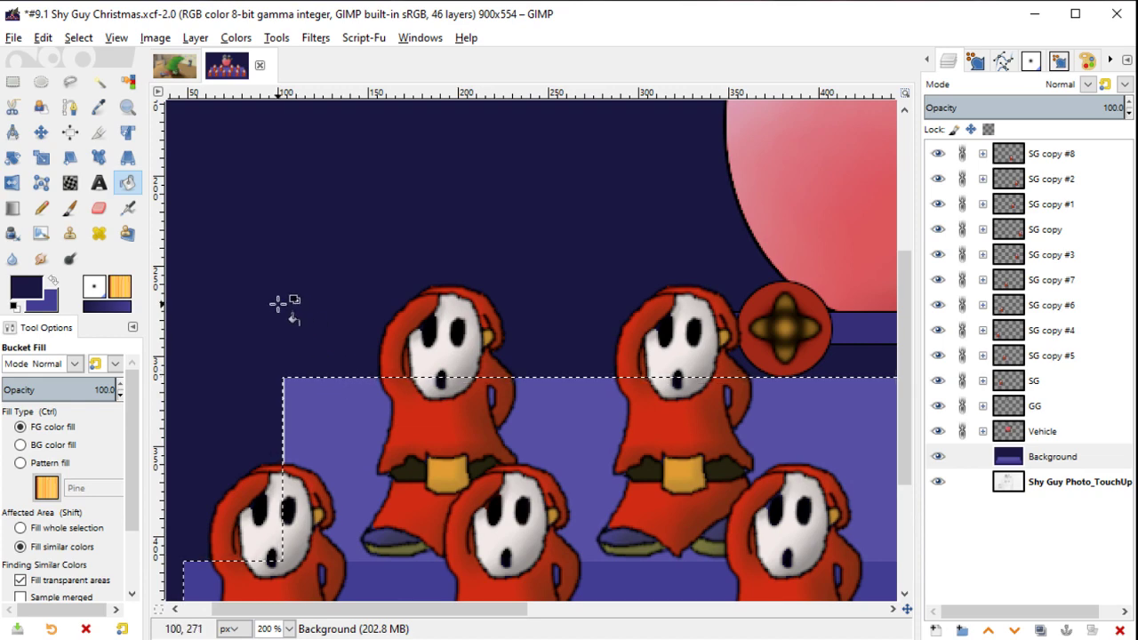
key("shift")
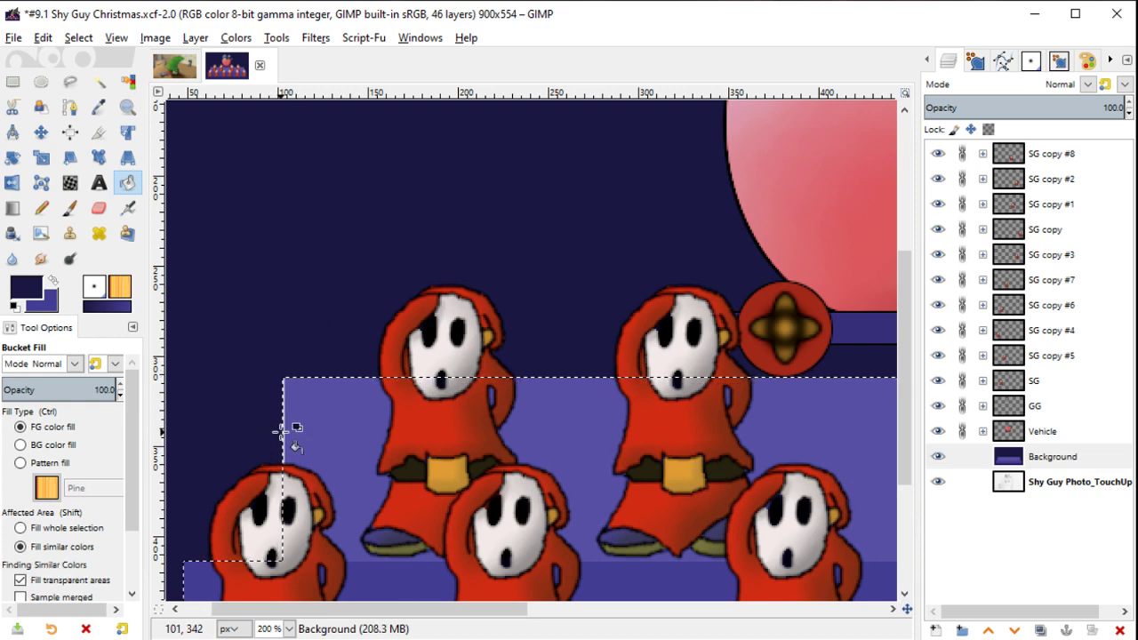
scroll(283, 432, "up", 2)
scroll(282, 432, "up", 3)
scroll(281, 432, "down", 2)
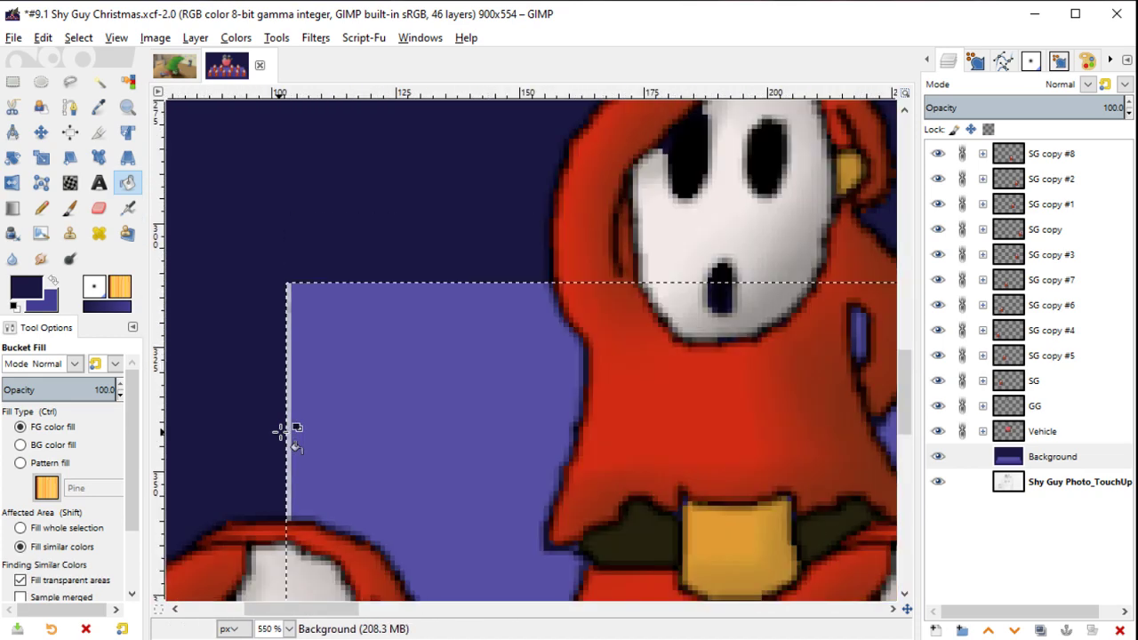
key("u")
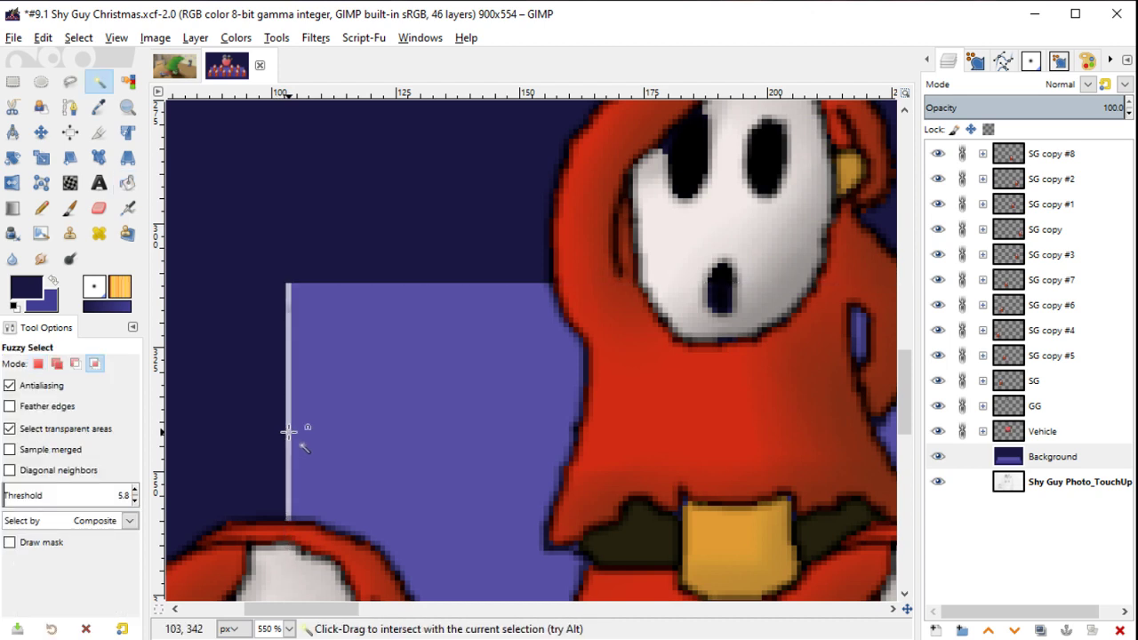
key("shift+o")
left_click_drag(287, 432, 288, 433)
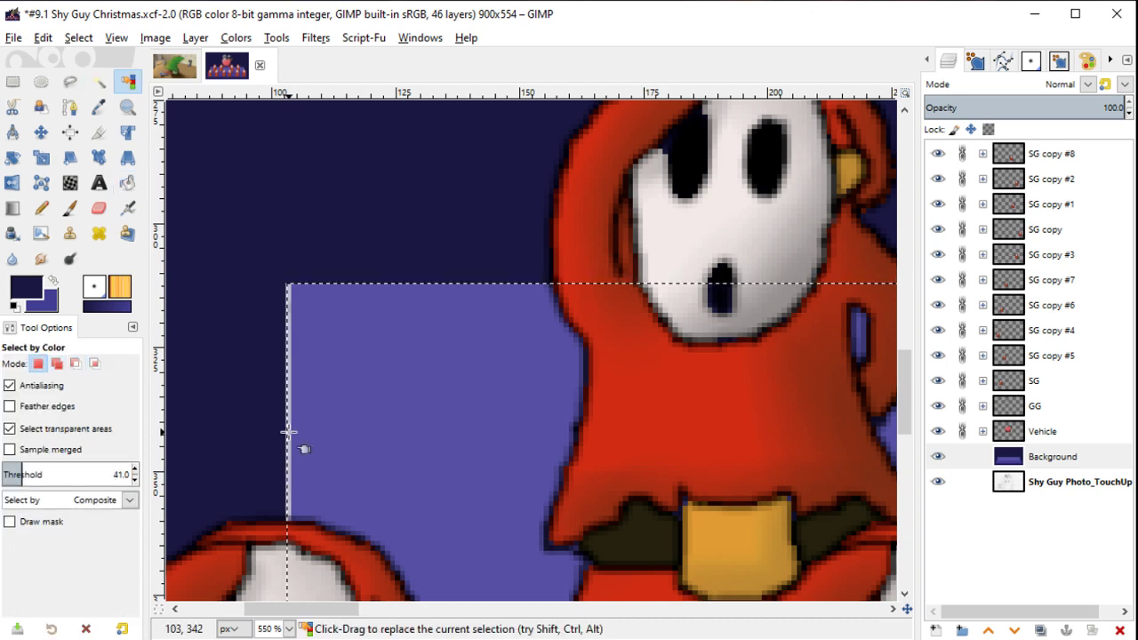
left_click_drag(11, 475, 2, 476)
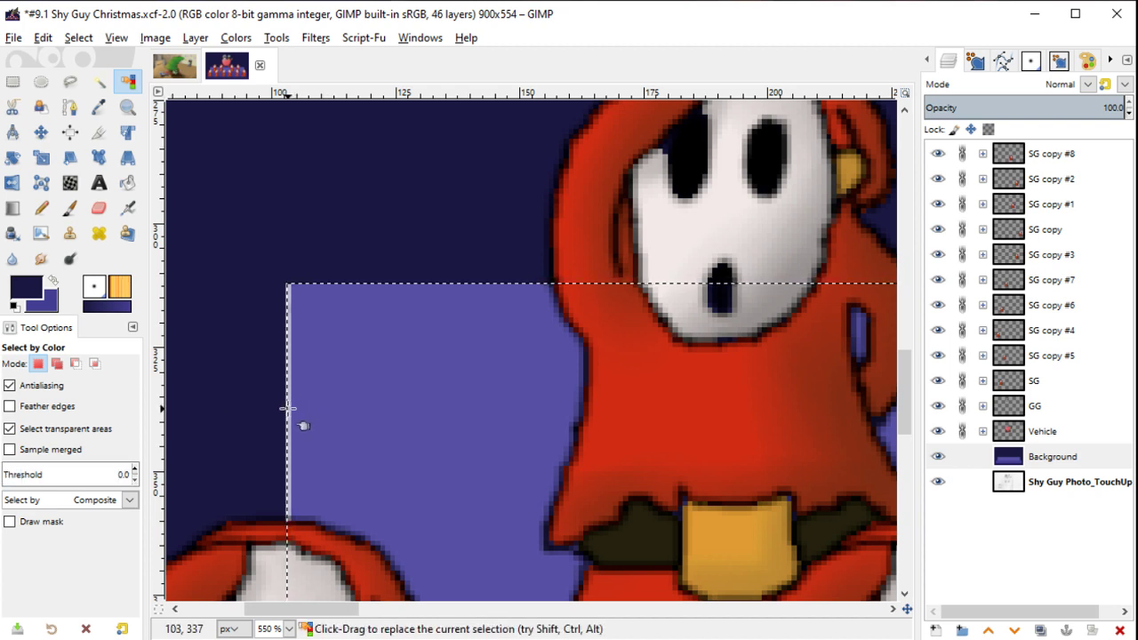
key("shift+b")
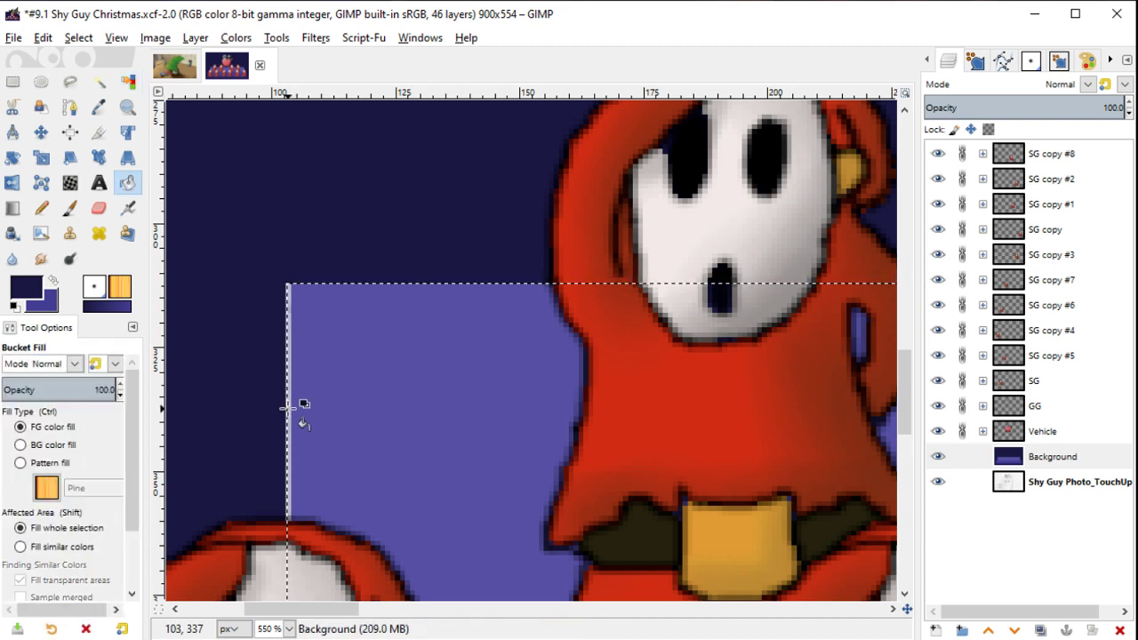
left_click(286, 409)
key("ctrl+z")
Step: Fuzzy-select the strip along the step's left edge and hide the Shy Guy Photo_TouchUp layer
scroll(286, 408, "up", 3)
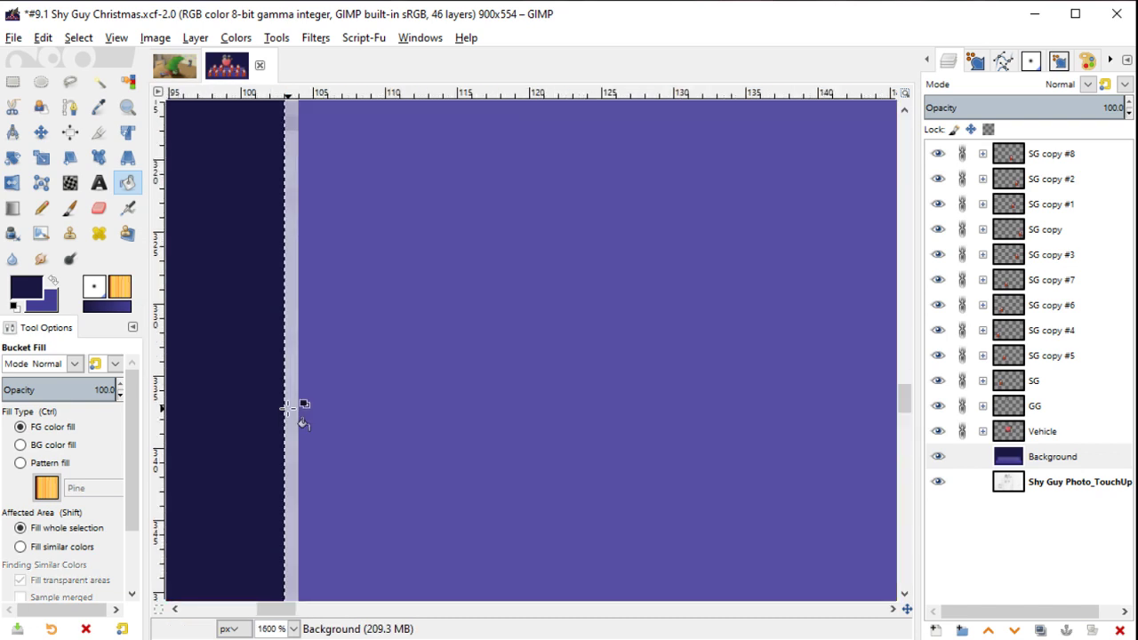
scroll(286, 408, "up", 1)
key("u")
left_click(287, 408)
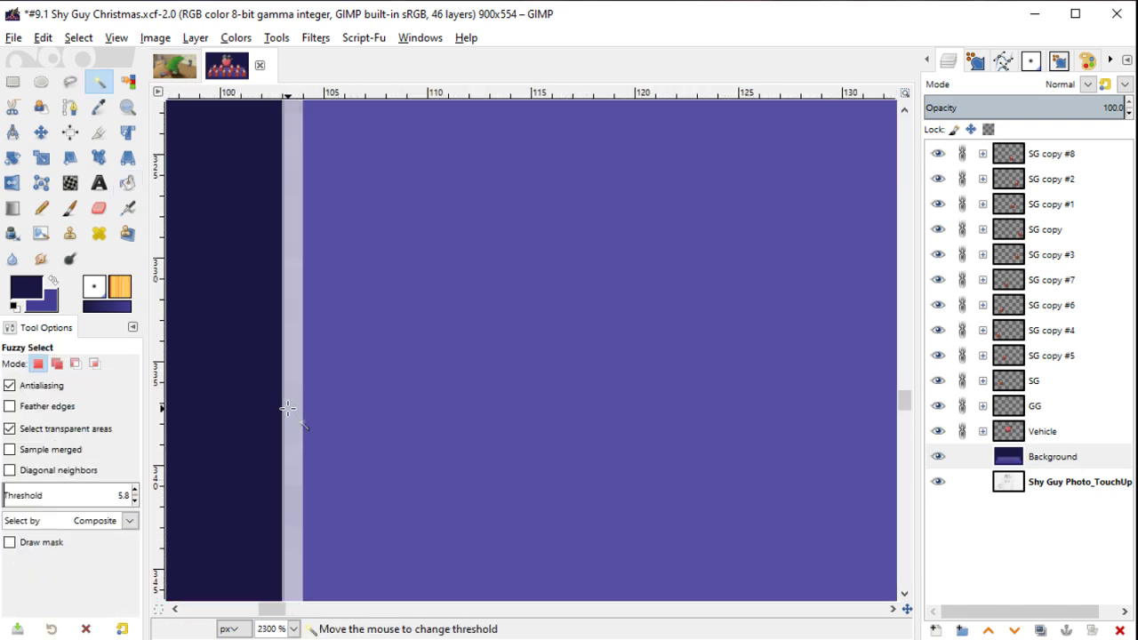
scroll(376, 419, "down", 2)
scroll(377, 419, "down", 2)
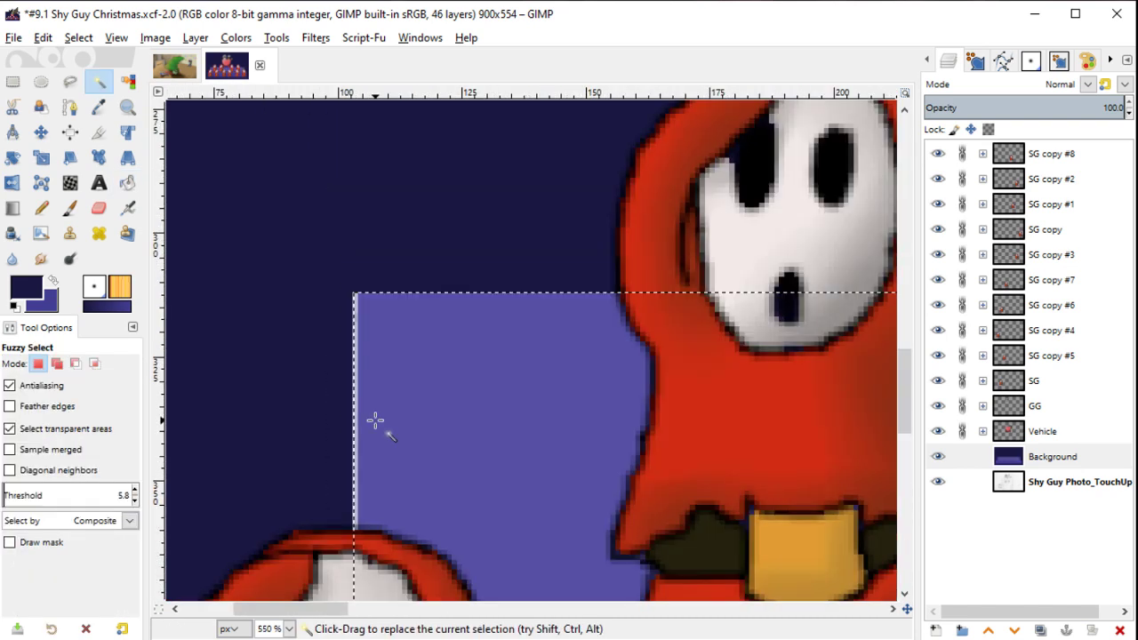
left_click(942, 481)
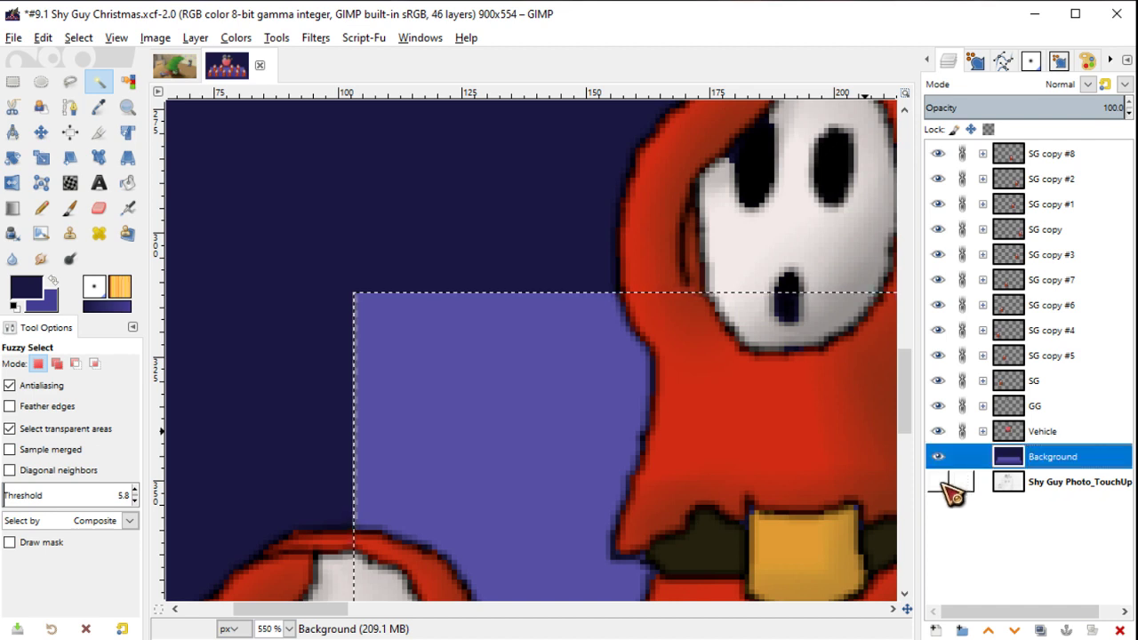
scroll(352, 432, "up", 3)
scroll(349, 431, "up", 1)
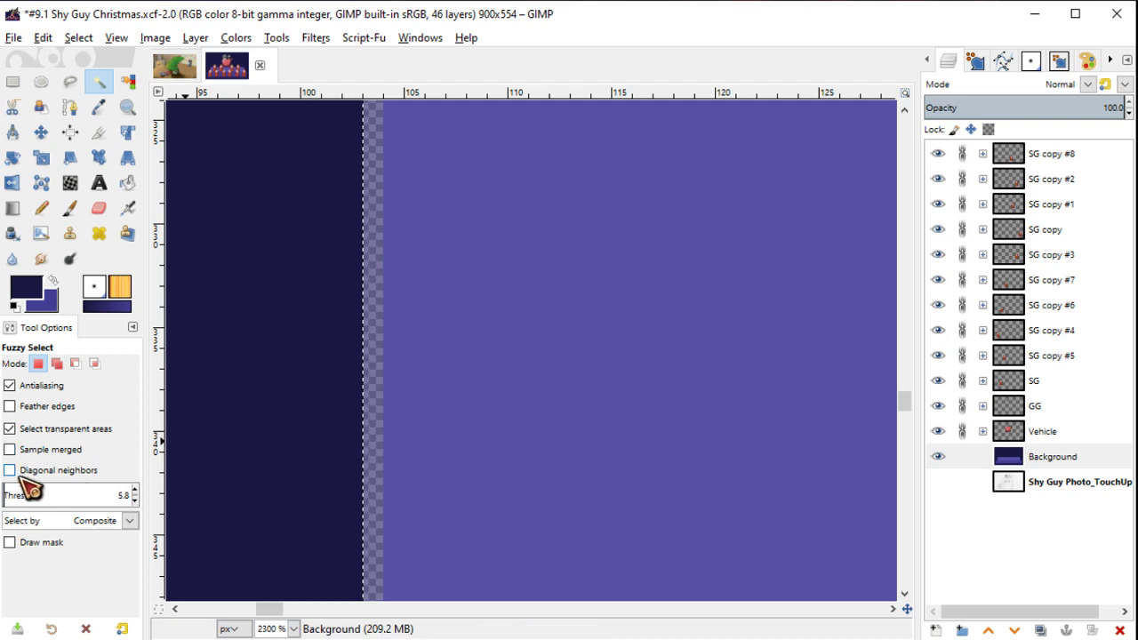
Step: Select the transparent strip by alpha at threshold 0 and bucket-fill it navy
left_click_drag(17, 498, 2, 498)
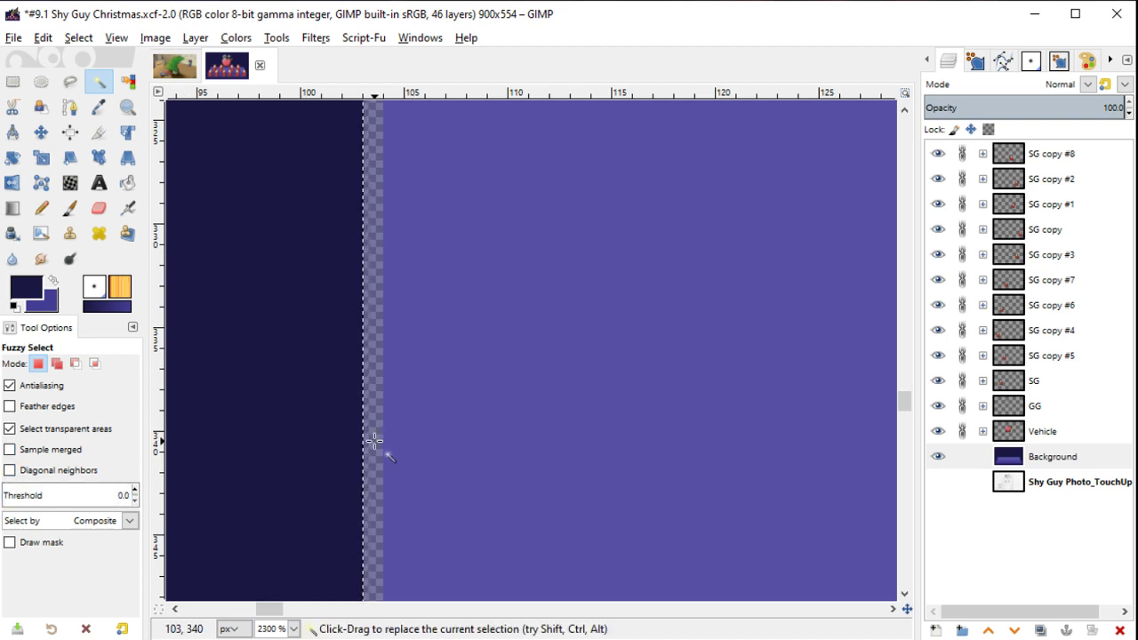
left_click(130, 520)
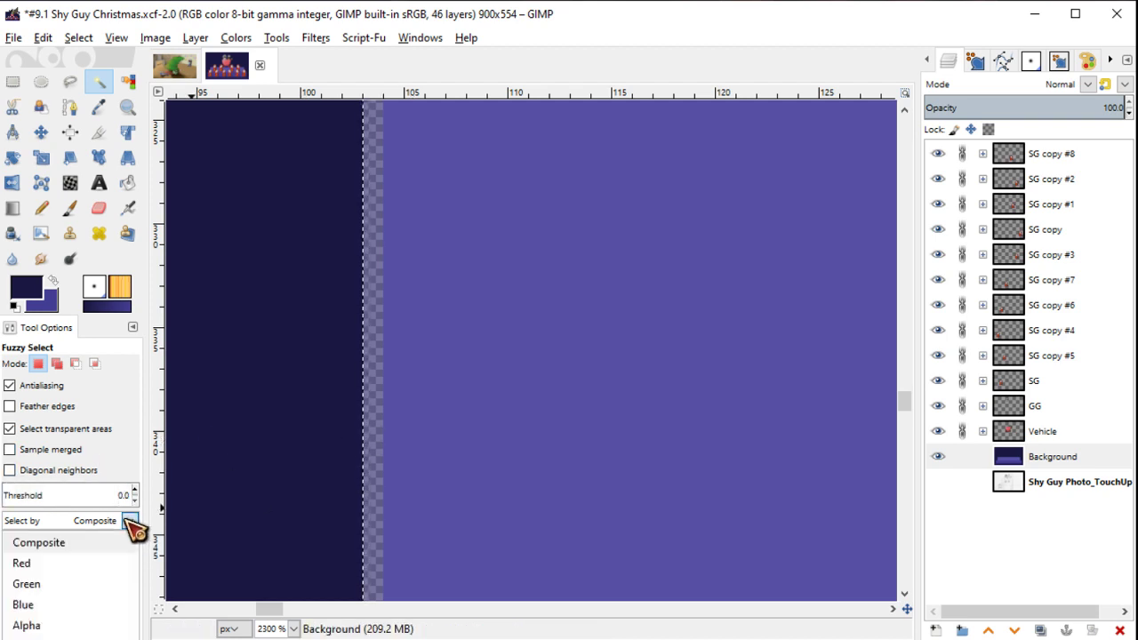
left_click(71, 624)
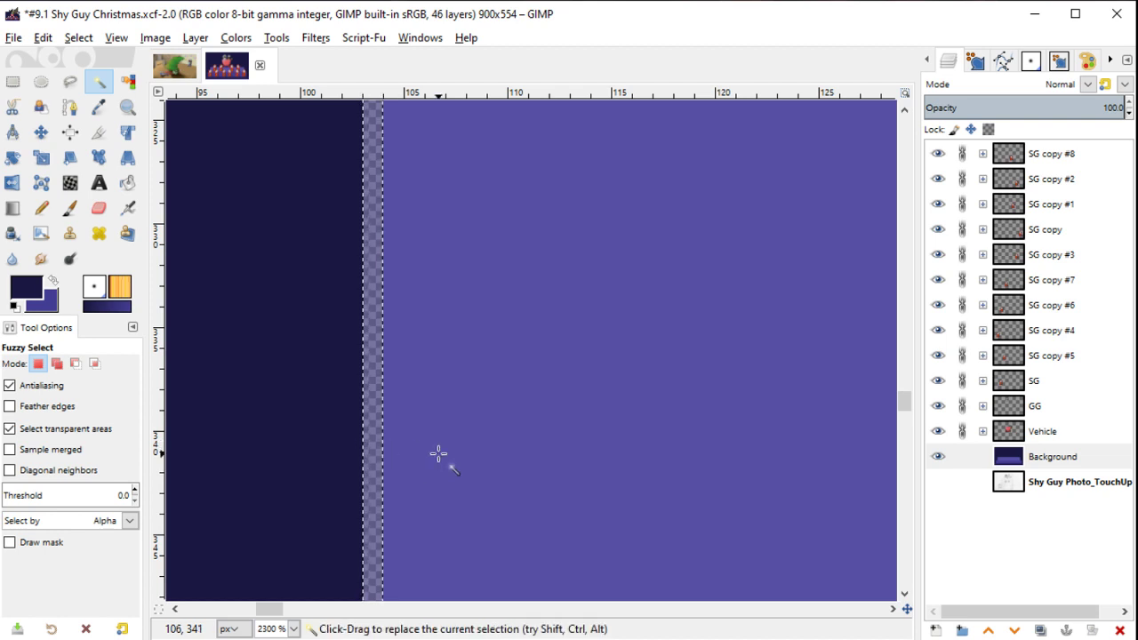
key("minus")
key("shift+o")
left_click(129, 501)
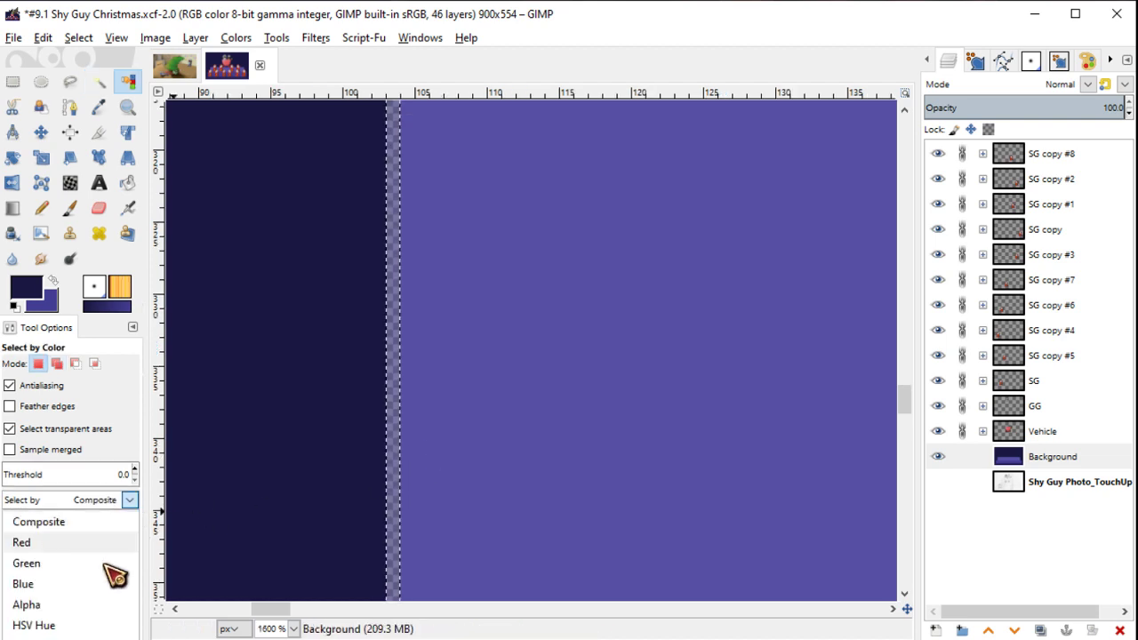
left_click(94, 605)
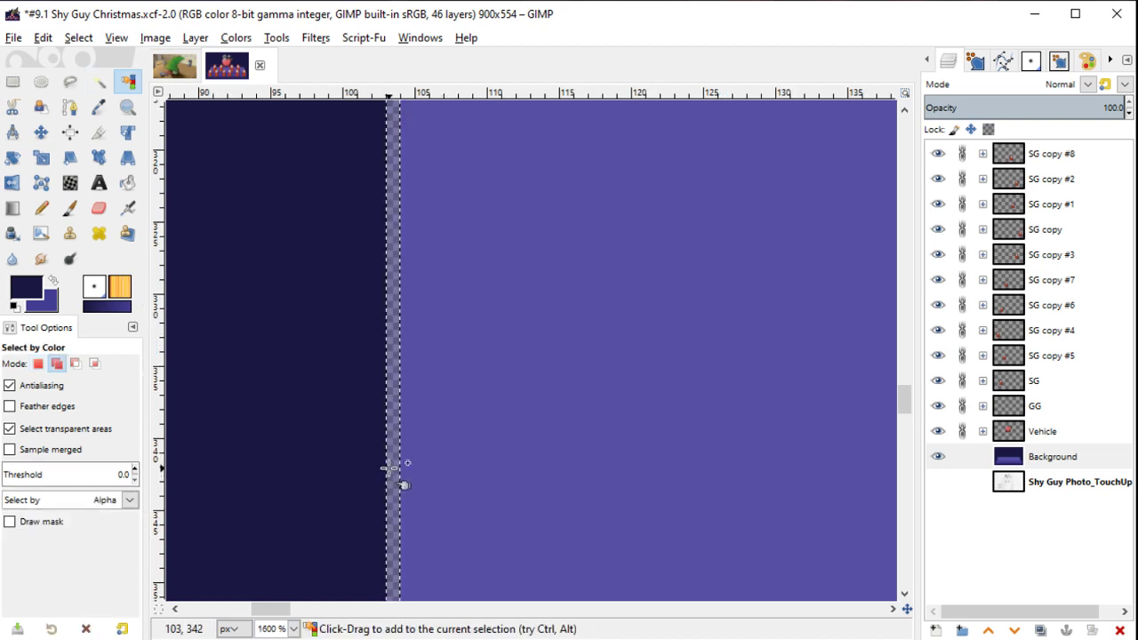
key("shift+b")
left_click(389, 468)
key("ctrl+shift+a")
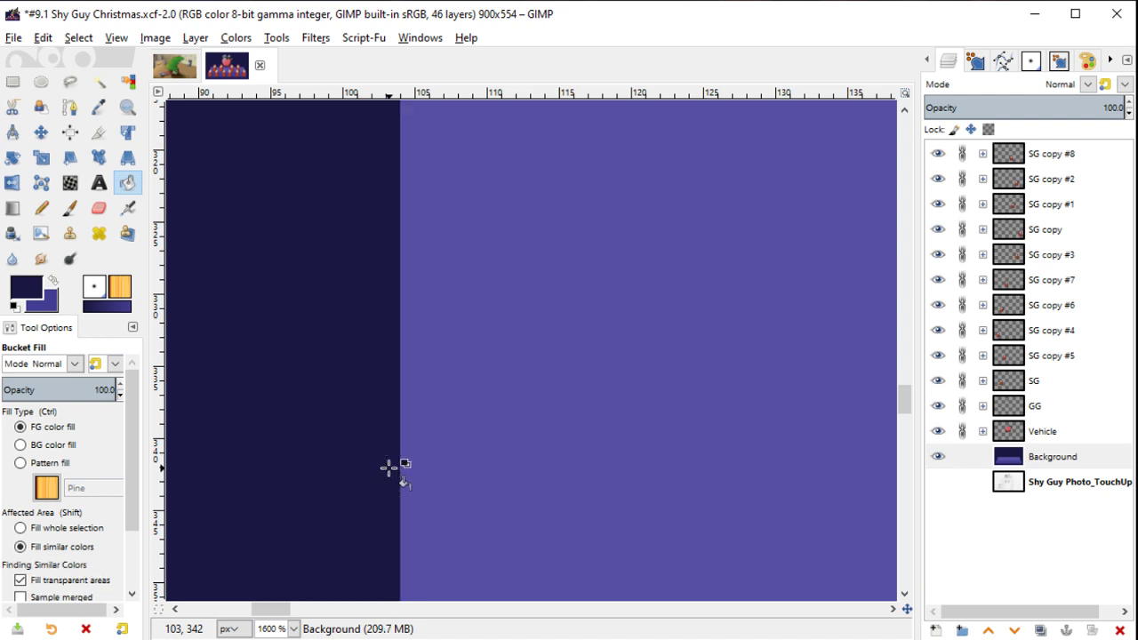
Step: Reset Select by Color and Fuzzy Select back to selecting by Composite
scroll(135, 533, "down", 3)
key("shift+o")
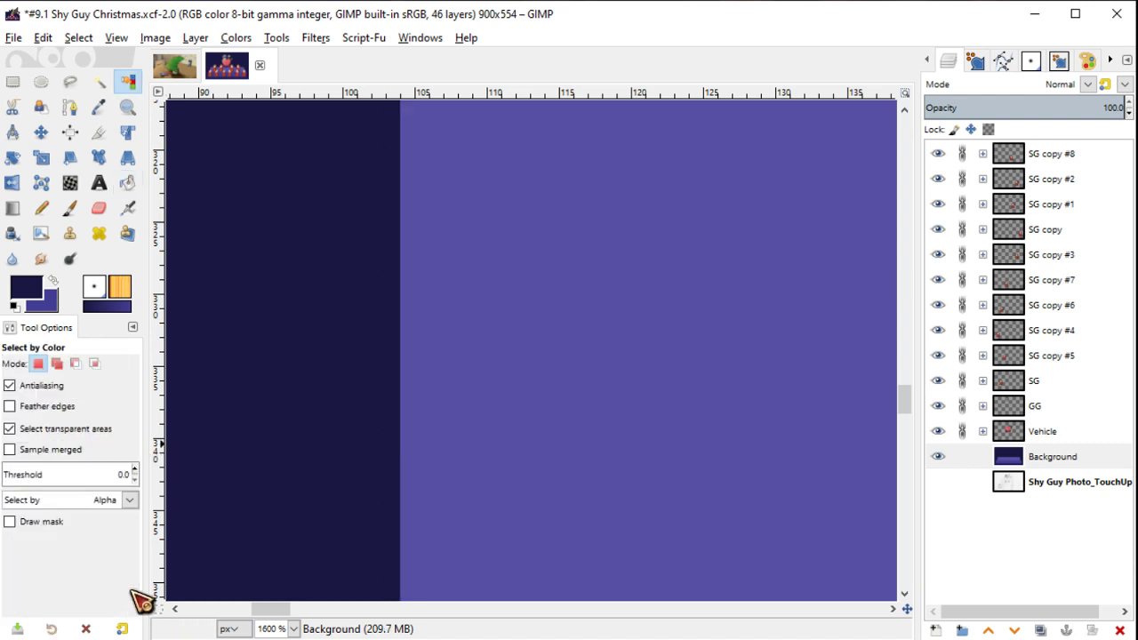
left_click(129, 501)
left_click(124, 518)
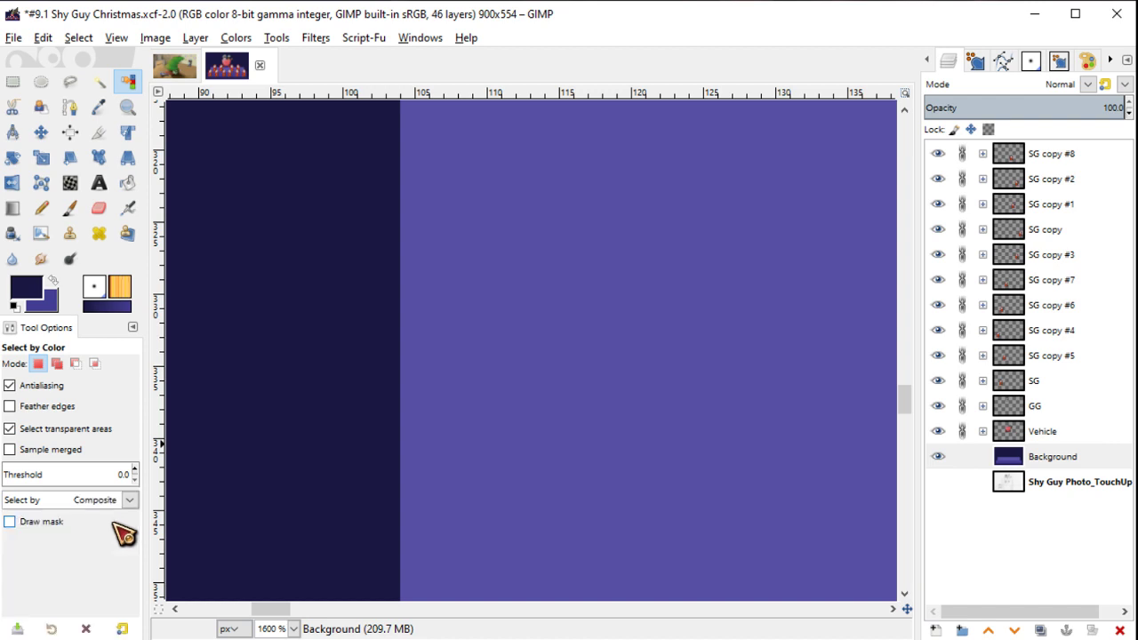
key("u")
left_click(129, 521)
left_click(129, 521)
scroll(127, 521, "up", 4)
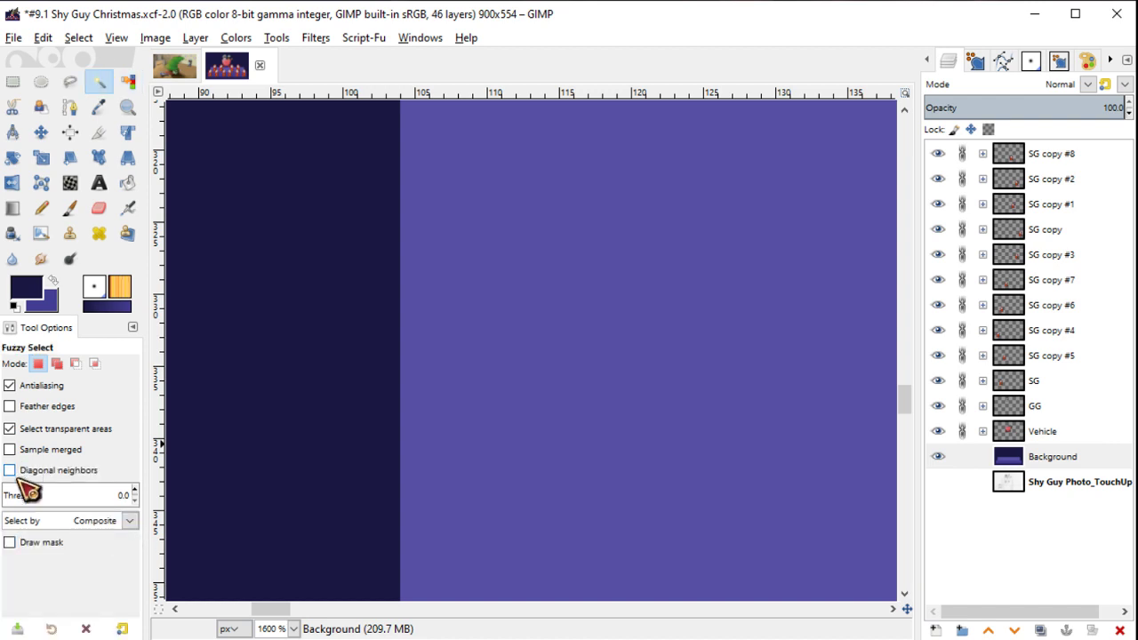
Step: Fuzzy-select the purple step at threshold 28.5 and set Select by Color threshold to 37.4
left_click_drag(35, 496, 16, 497)
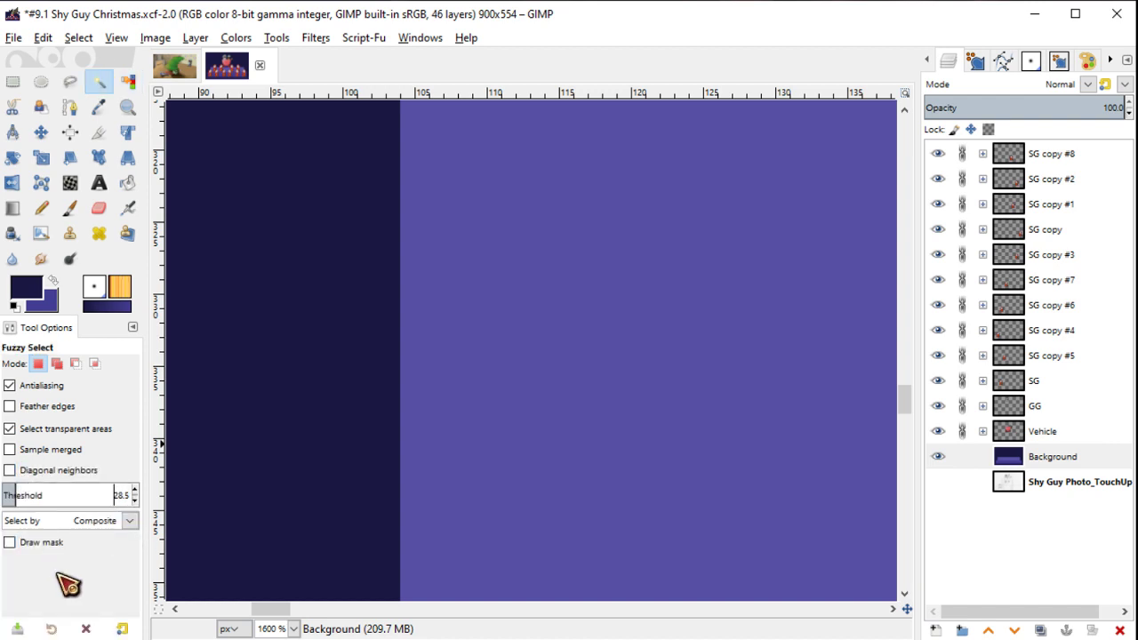
left_click(337, 480)
key("shift+o")
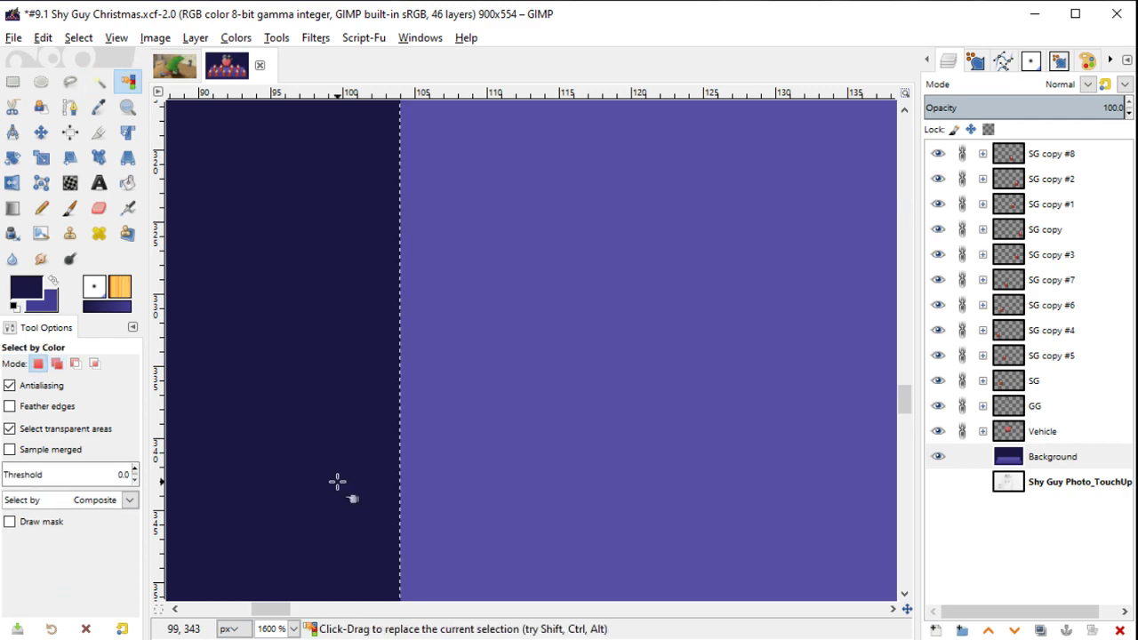
left_click_drag(27, 477, 21, 478)
scroll(324, 454, "down", 1)
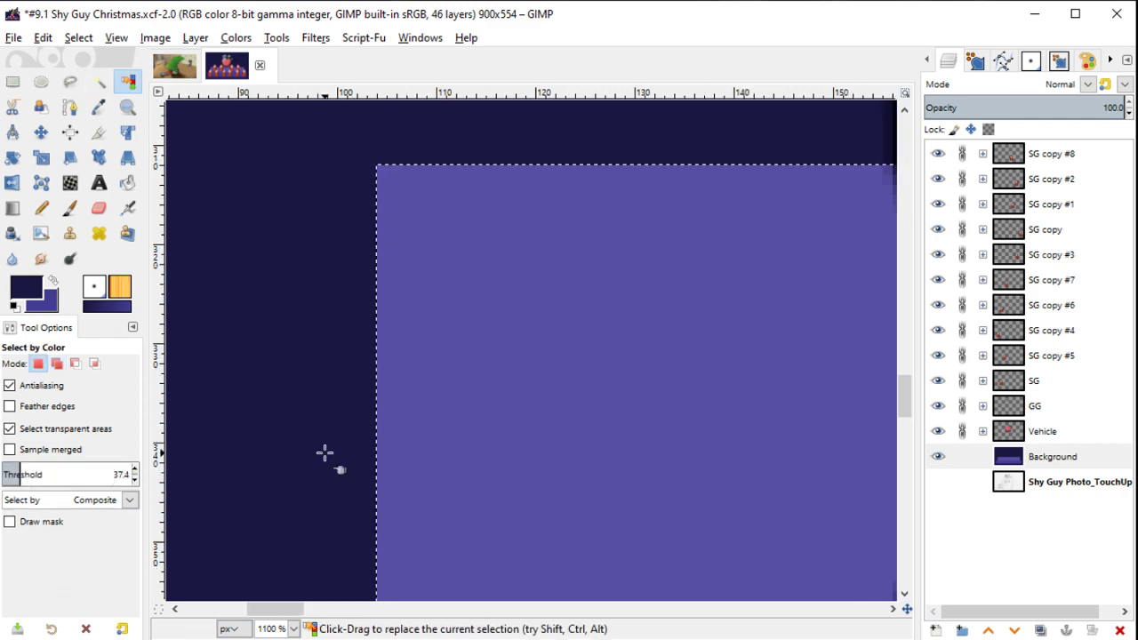
scroll(325, 454, "down", 4)
scroll(325, 454, "down", 3)
scroll(325, 454, "down", 1)
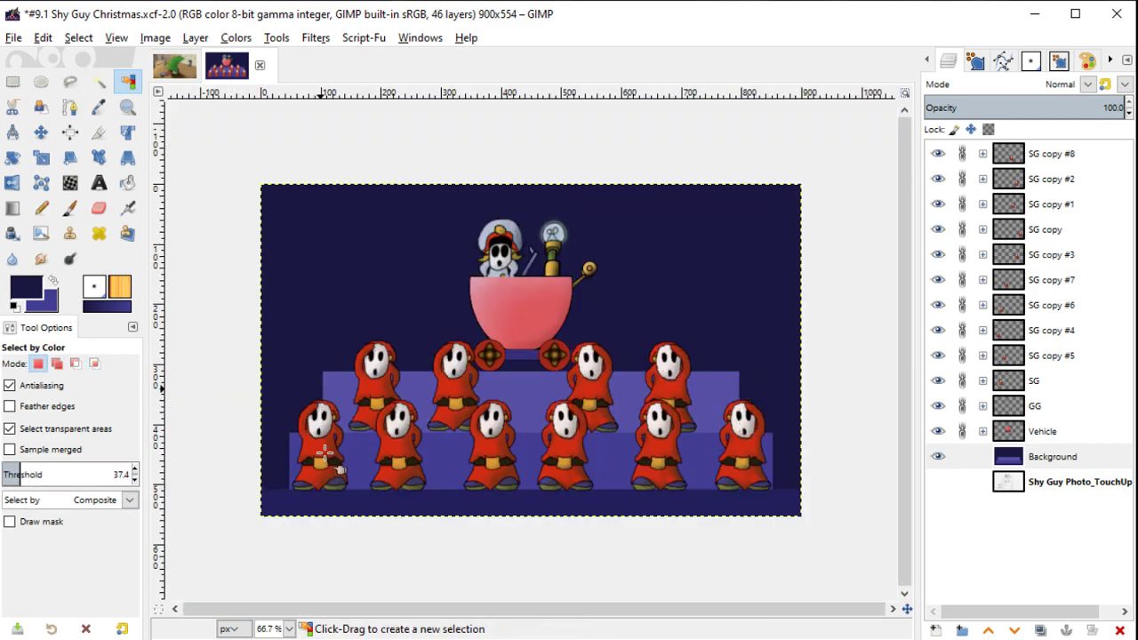
key("super+Down")
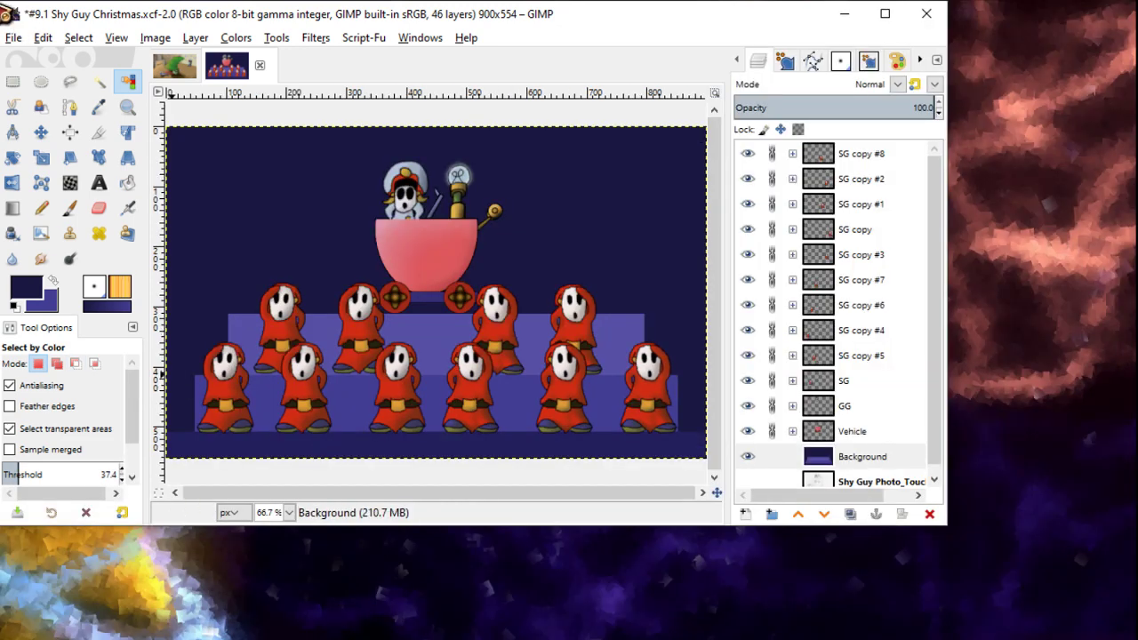
left_click(9, 12)
left_click(80, 12)
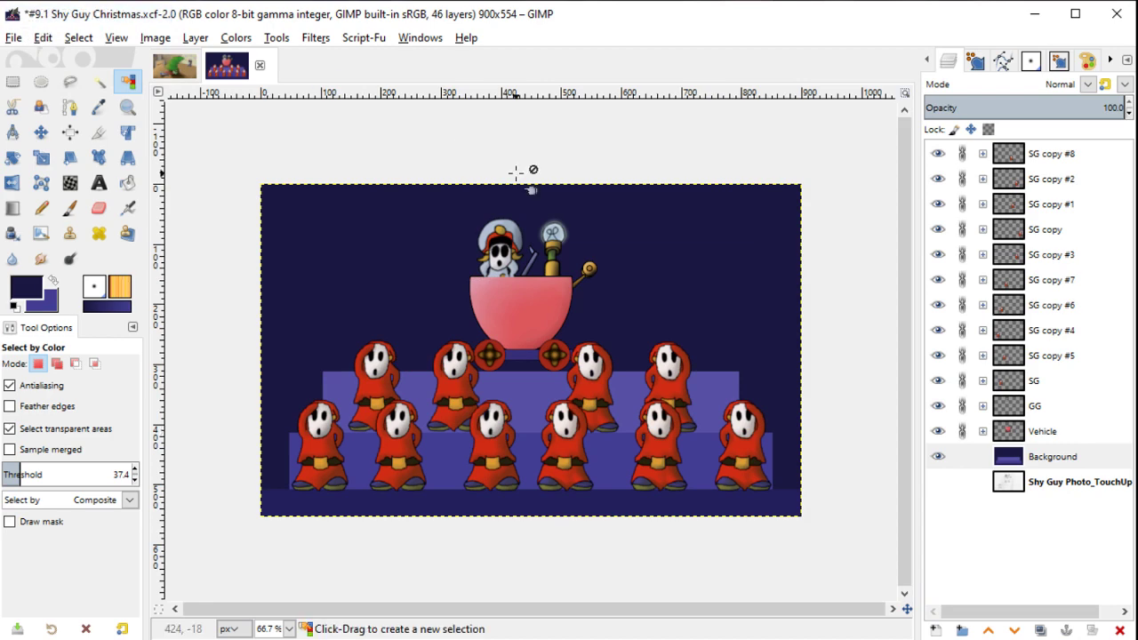
key("super+Down")
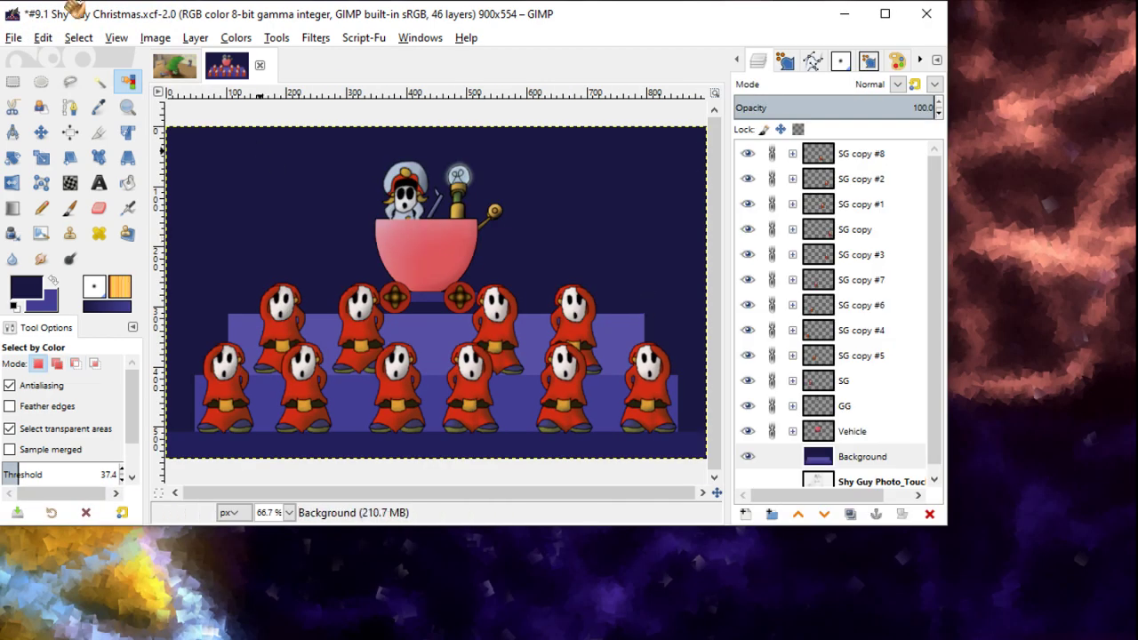
left_click(8, 12)
left_click(80, 13)
key("ctrl+shift+j")
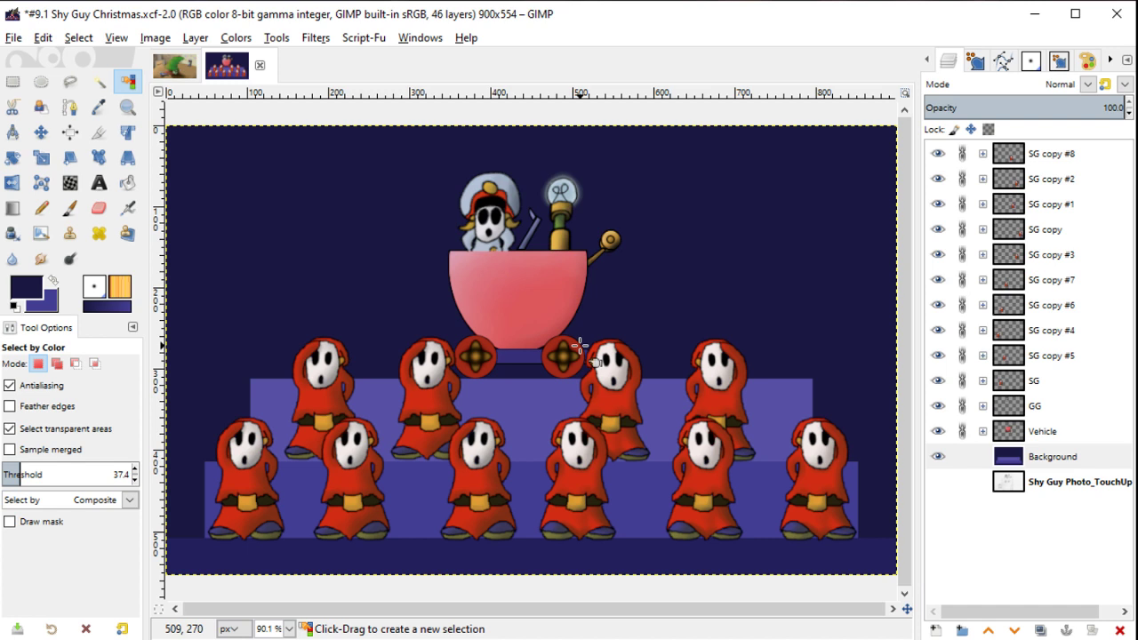
key("n")
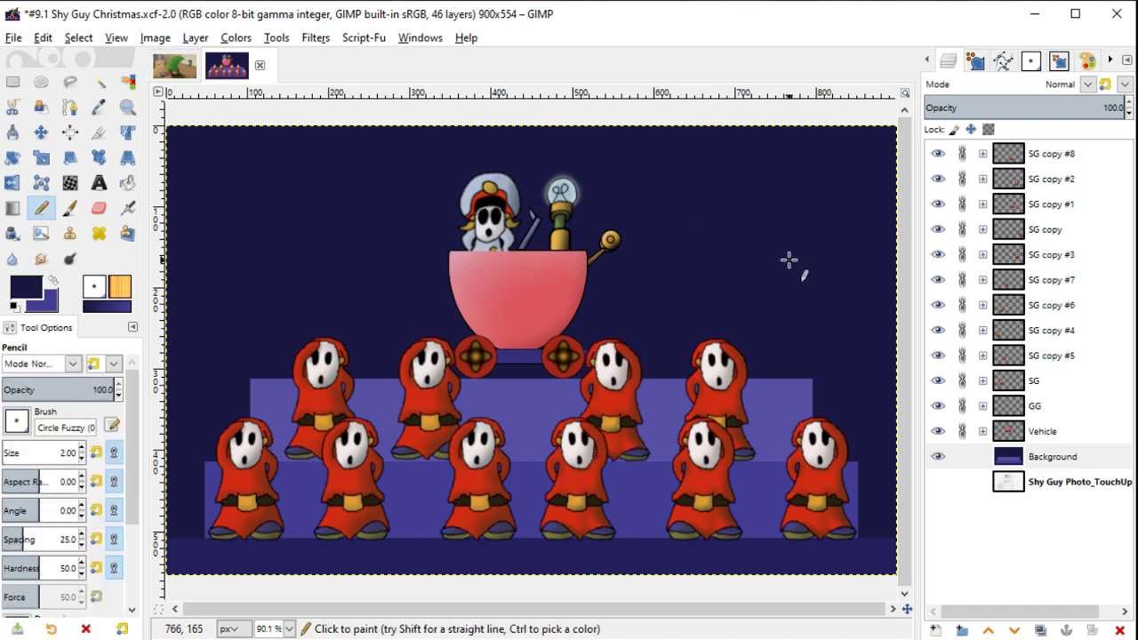
key("m")
left_click(717, 253)
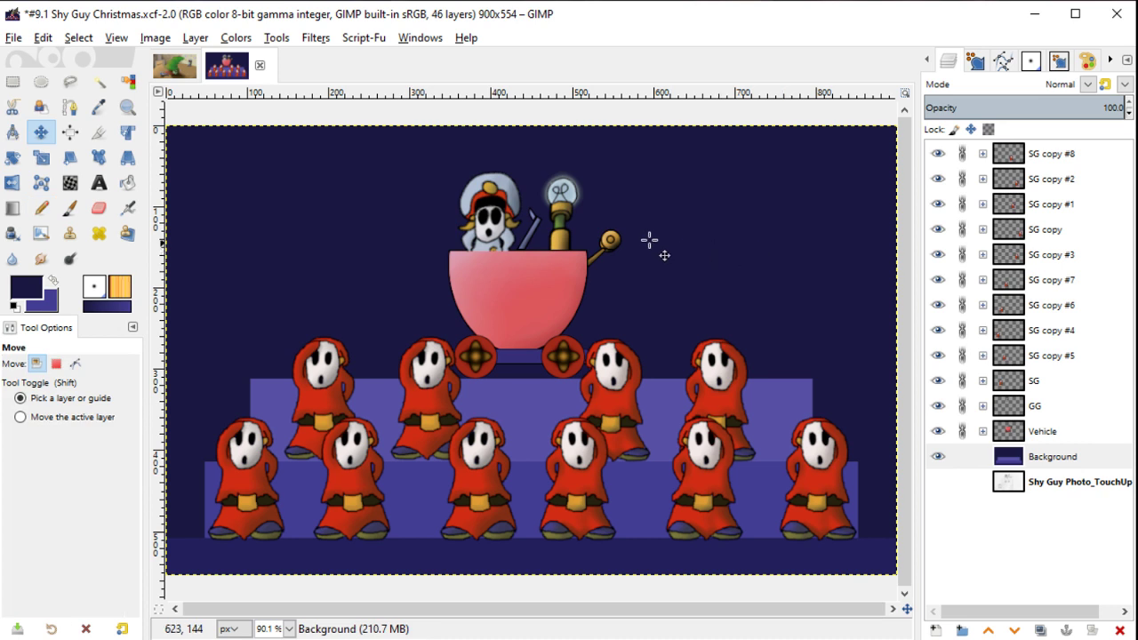
Step: Switch to the MyPaint airbrush, set a darker navy foreground and paint a first stroke
key("y")
left_click(27, 286)
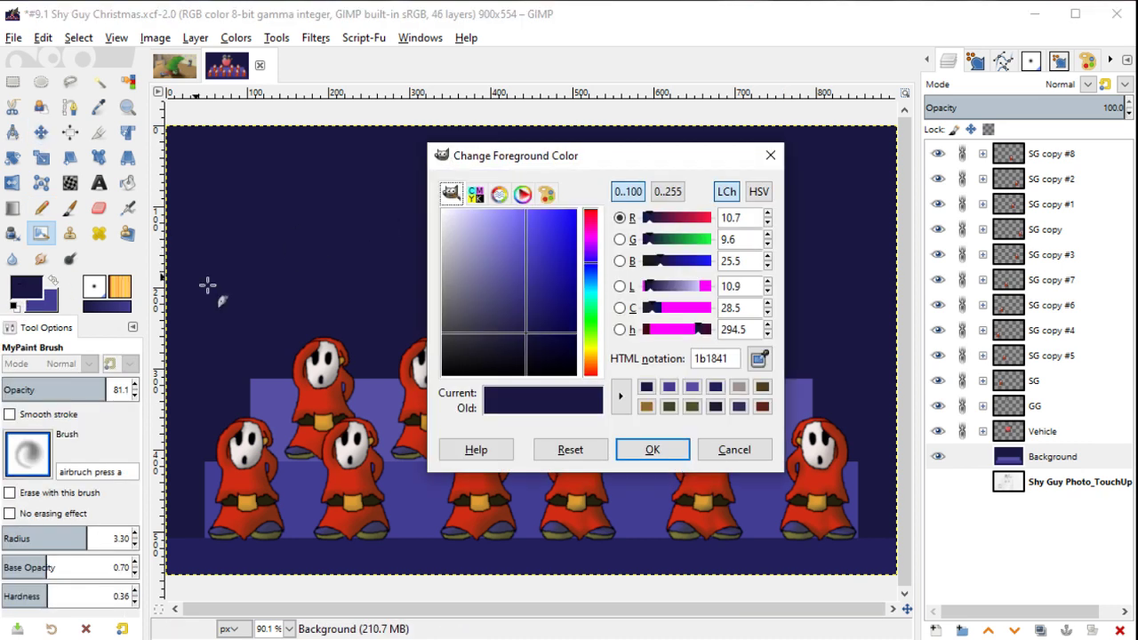
left_click(554, 375)
left_click(673, 452)
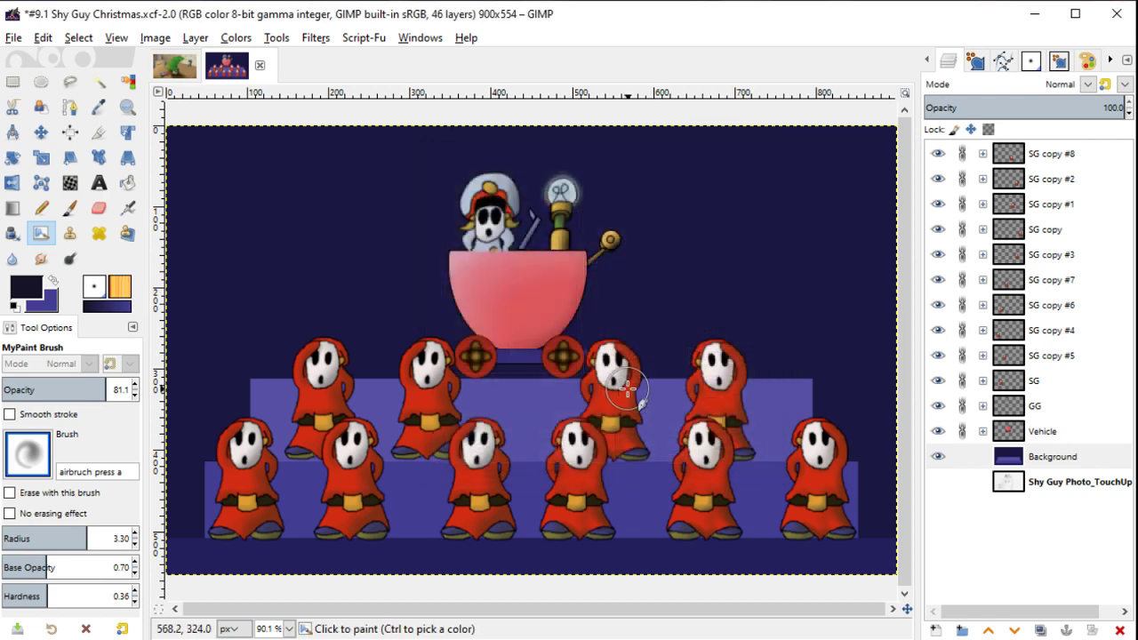
key("minus")
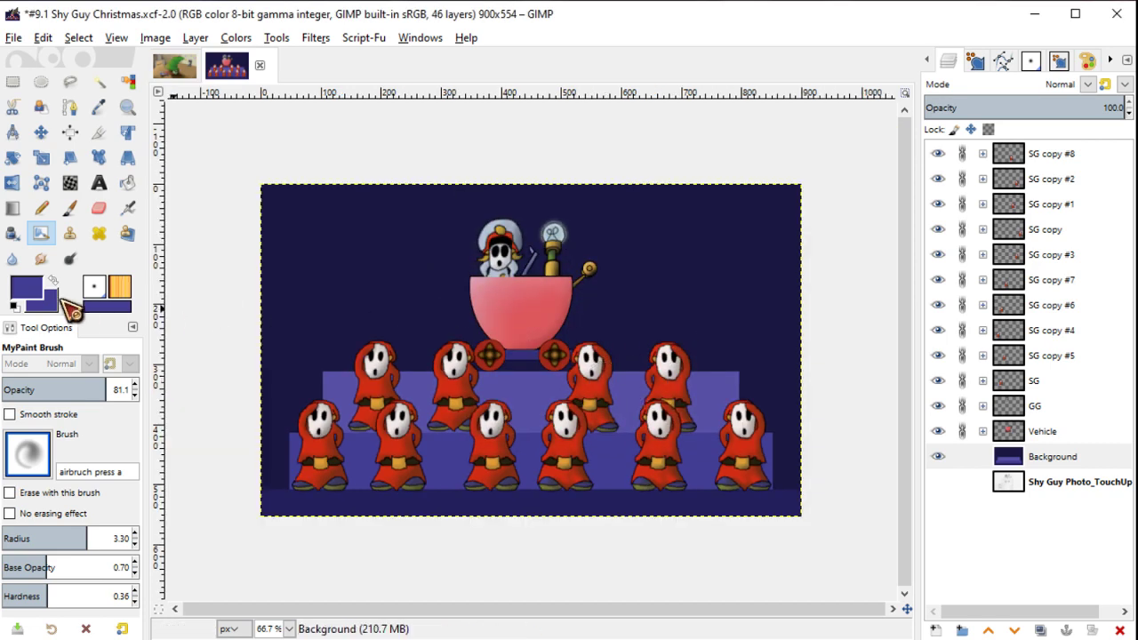
left_click(40, 283)
left_click(647, 387)
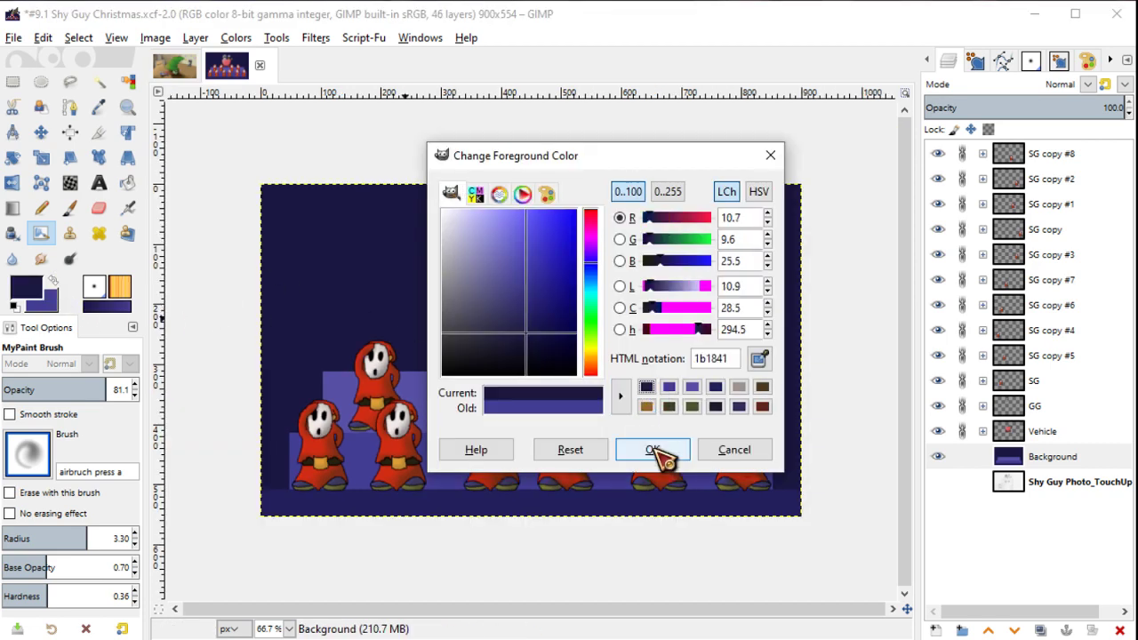
left_click(653, 449)
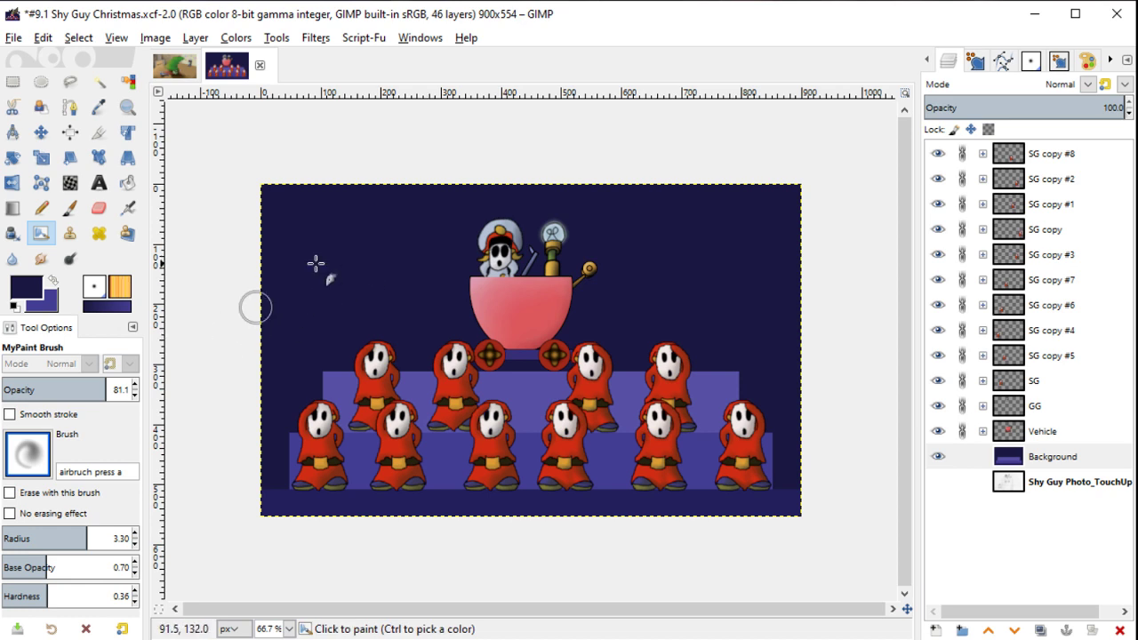
left_click_drag(341, 272, 407, 238)
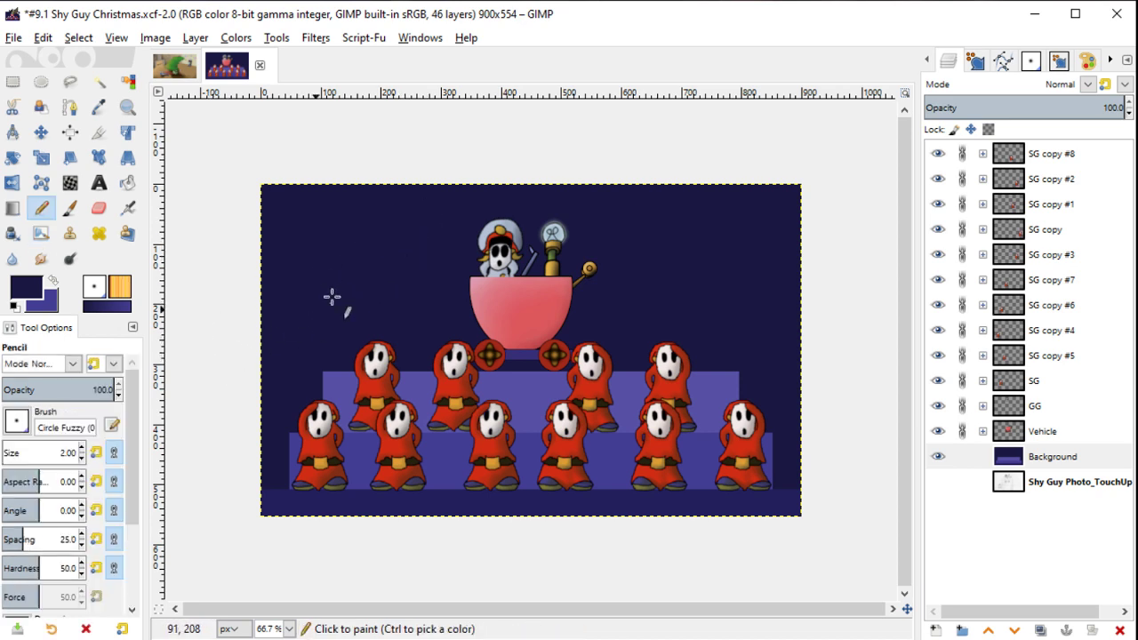
Step: Set a near-black foreground and airbrush darker shading into the background's top-left corner
left_click(27, 287)
left_click(508, 346)
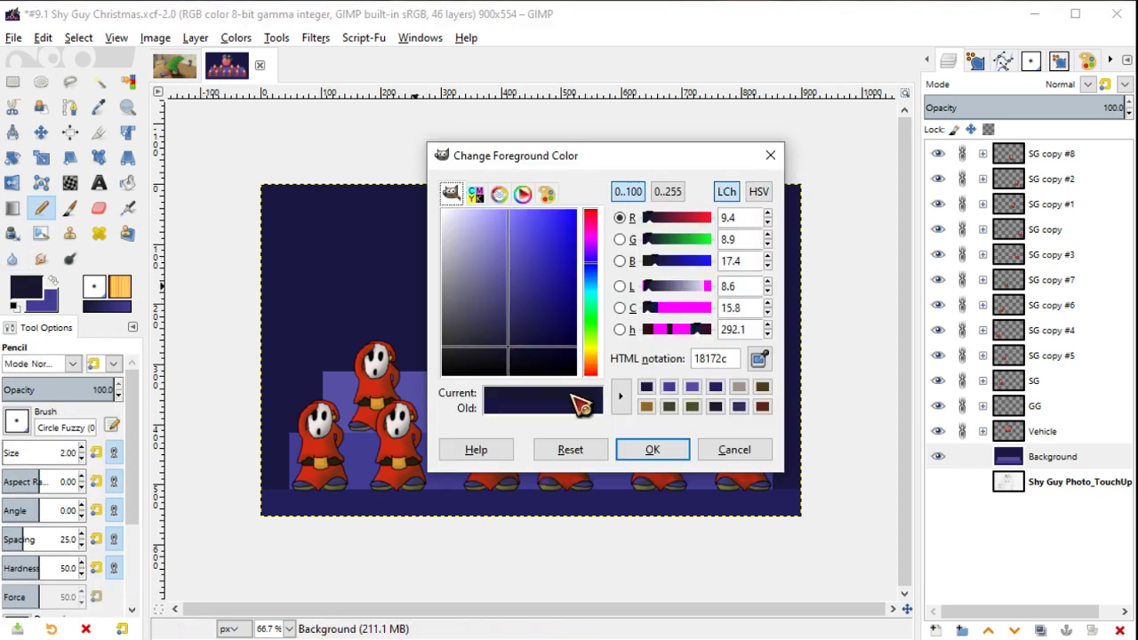
left_click(494, 352)
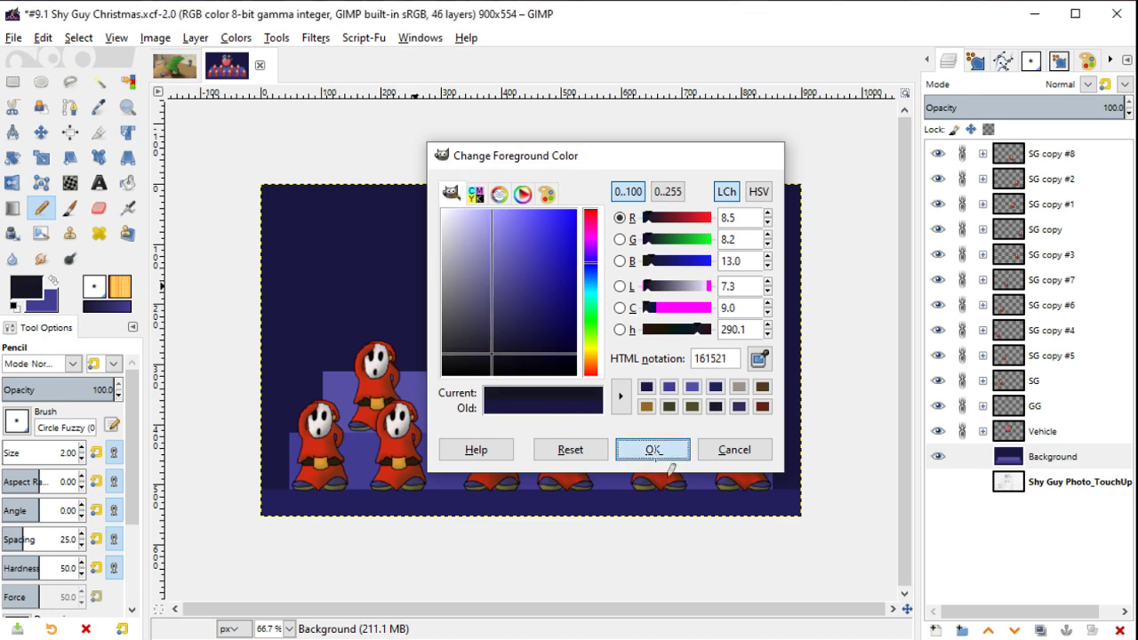
left_click(653, 449)
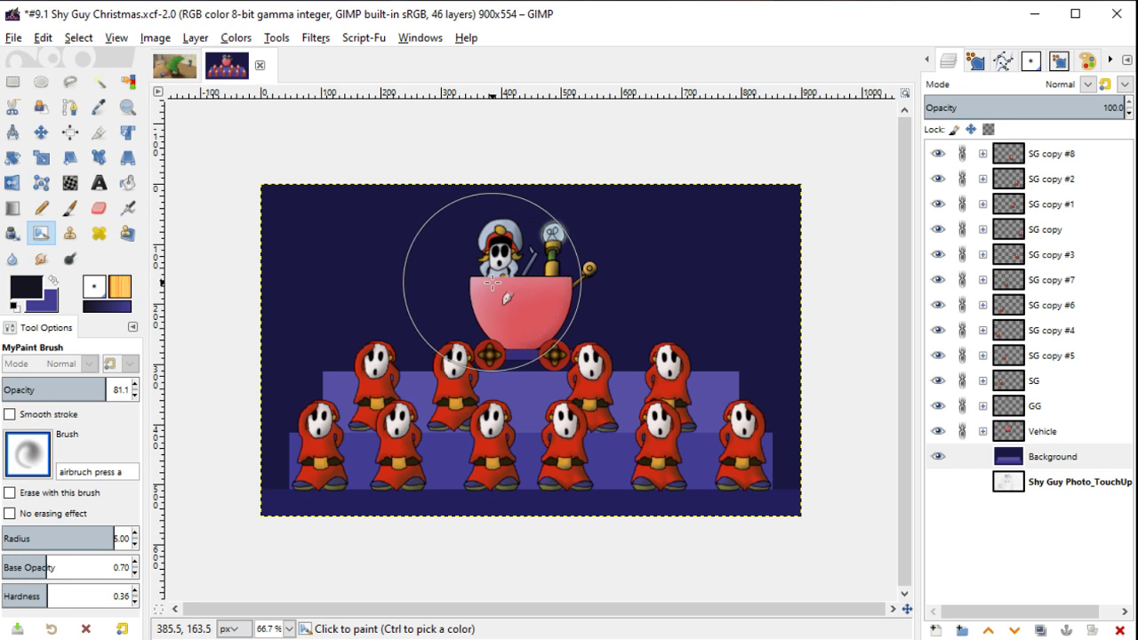
key("u")
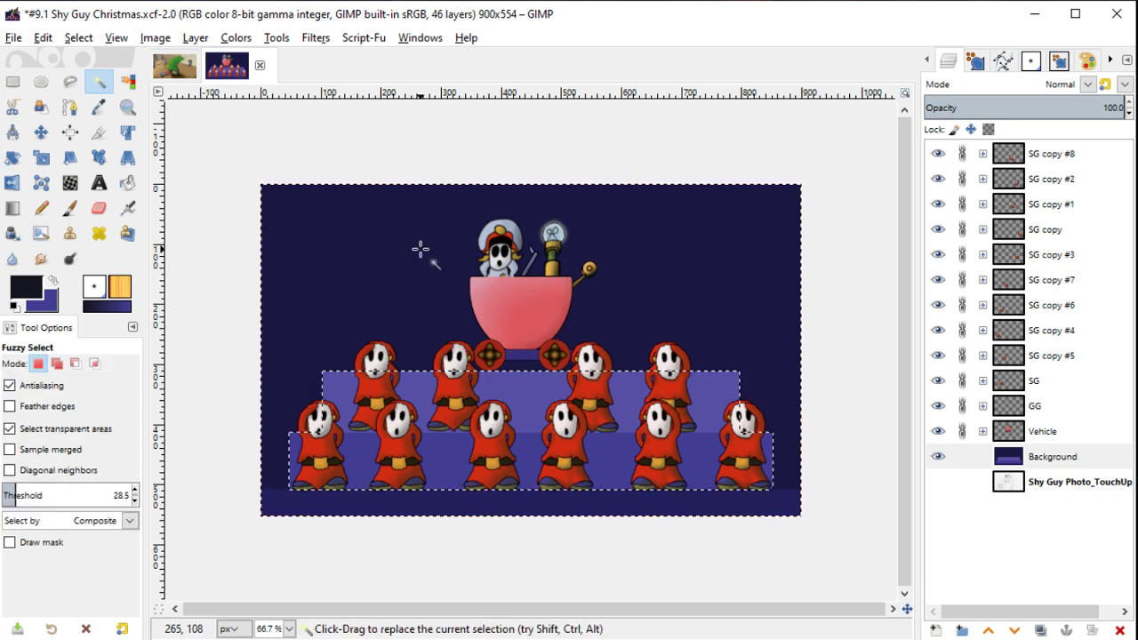
key("y")
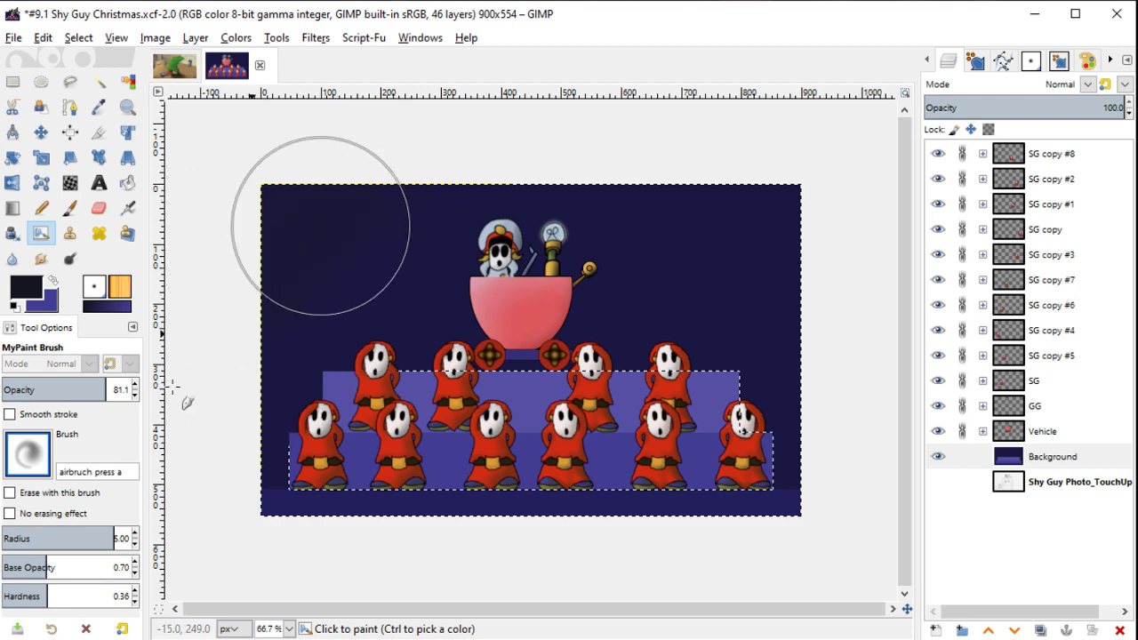
left_click(26, 286)
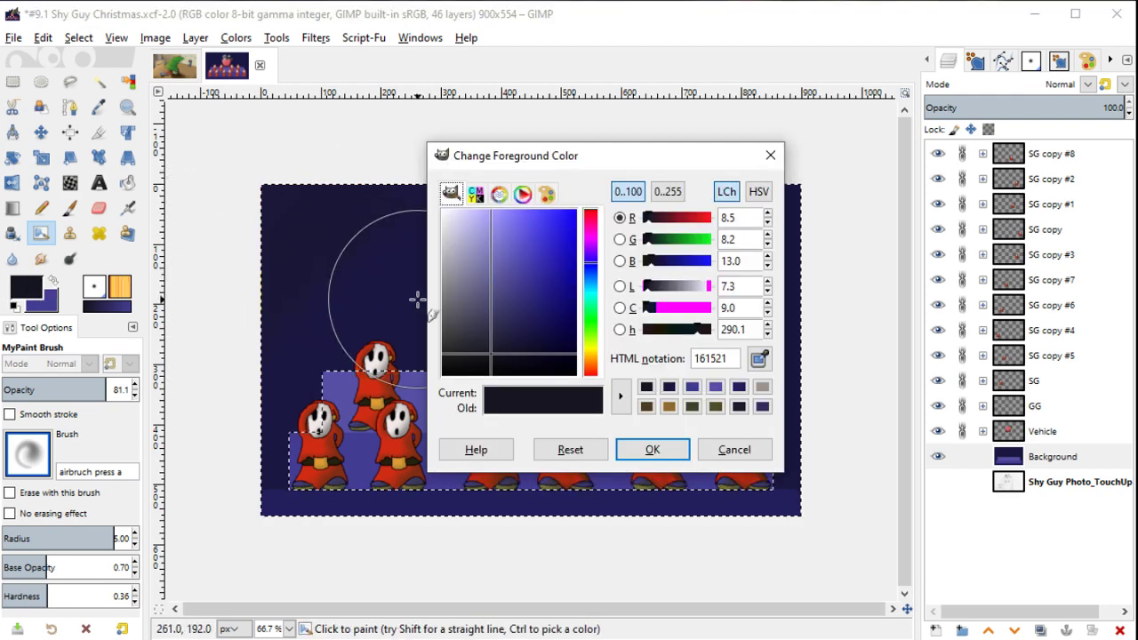
left_click_drag(488, 355, 475, 370)
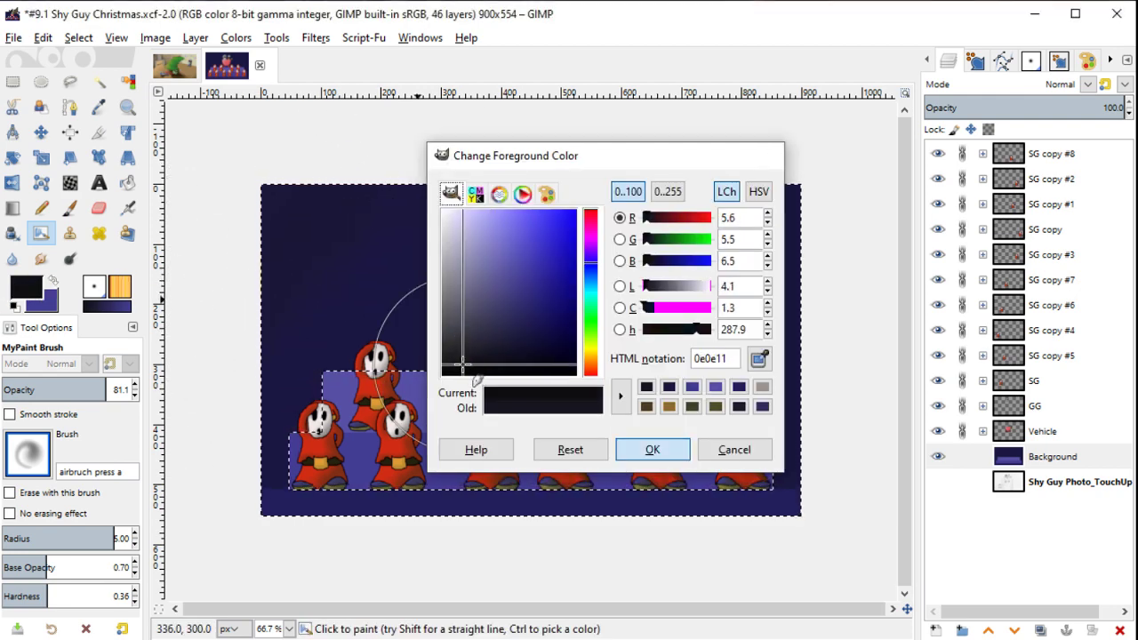
key("Return")
mouse_move(402, 103)
left_mouse_down()
mouse_move(219, 236)
mouse_move(721, 213)
mouse_move(796, 239)
mouse_move(608, 230)
mouse_move(726, 182)
mouse_move(831, 241)
mouse_move(709, 178)
mouse_move(323, 178)
mouse_move(344, 189)
mouse_move(610, 165)
mouse_move(254, 330)
mouse_move(399, 191)
mouse_move(644, 190)
left_mouse_up()
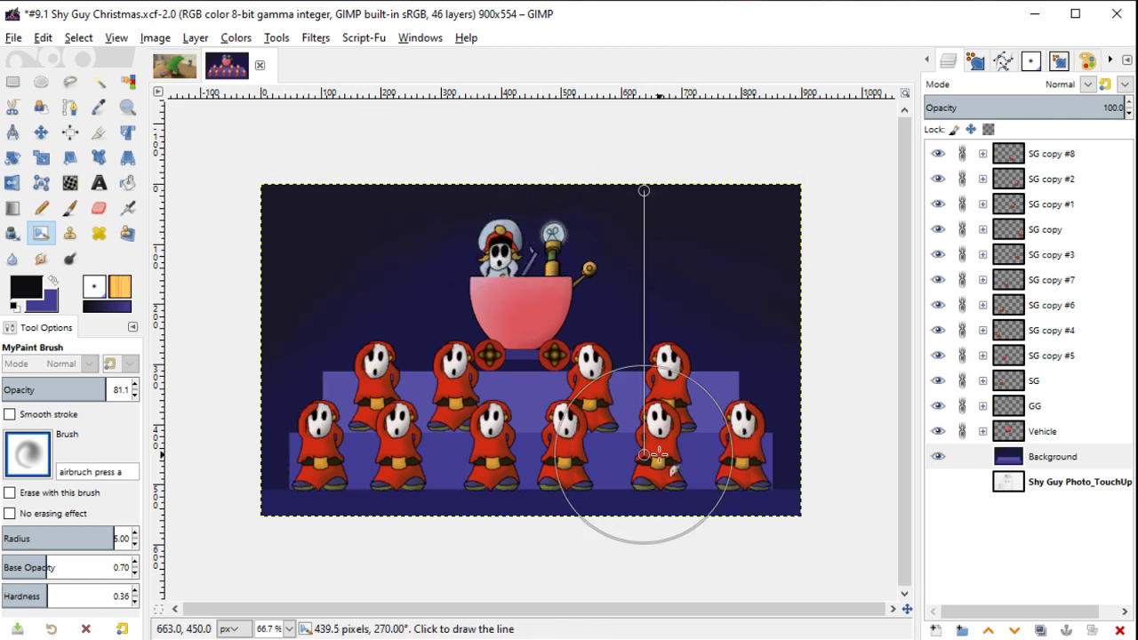
key("shift+ctrl+j")
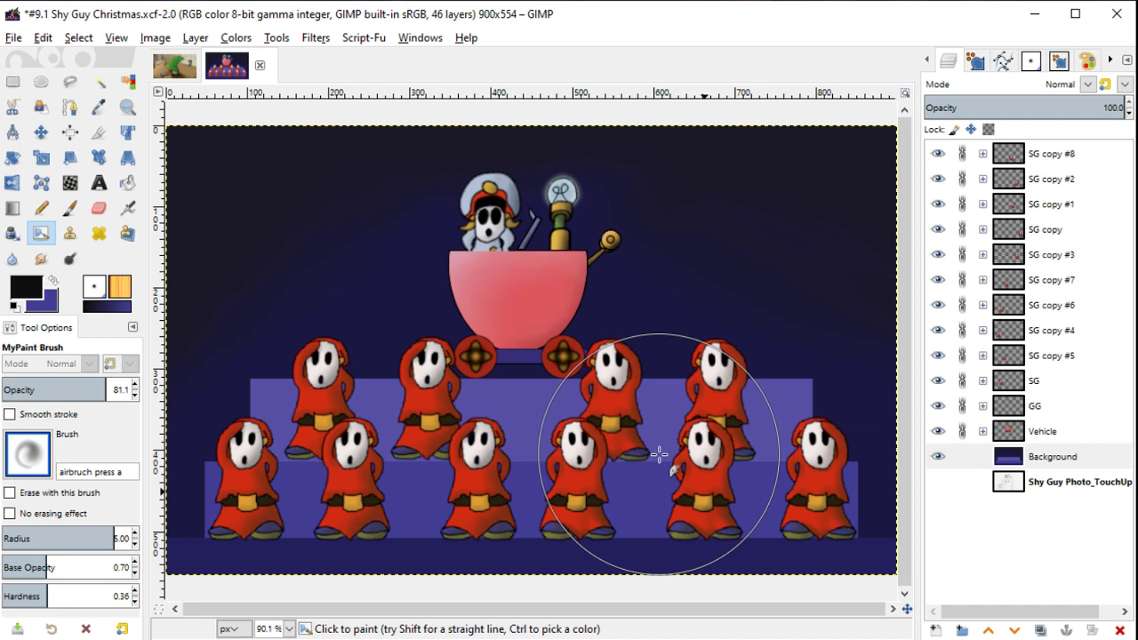
Step: Fuzzy-select just the front step band at threshold 7.1, zoomed on the steps' left end
key("u")
left_click(431, 474)
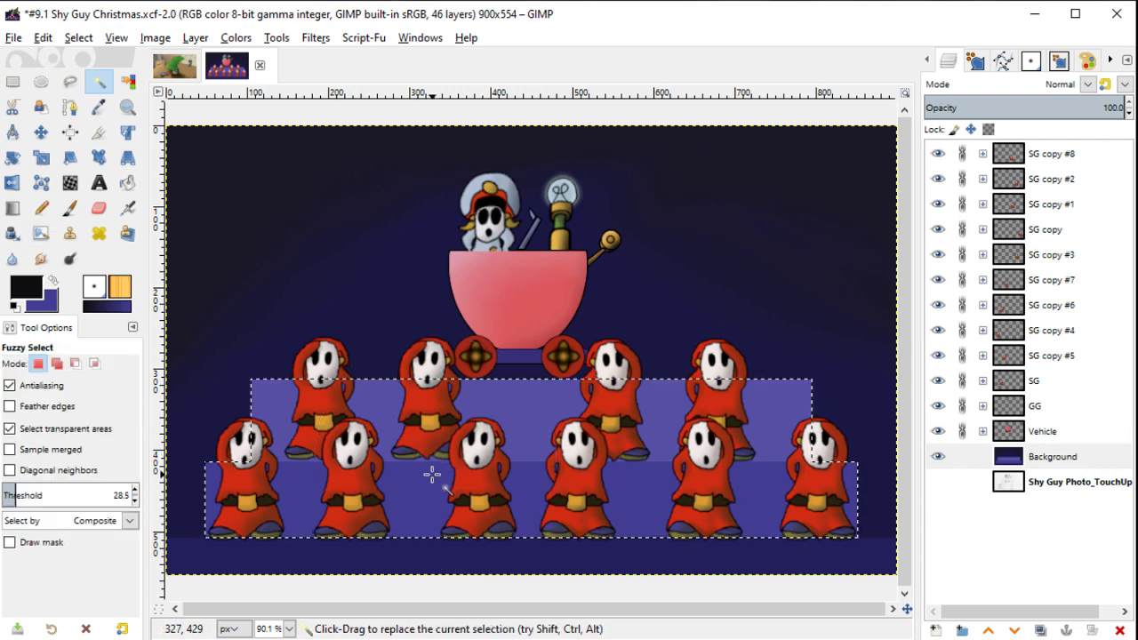
scroll(431, 474, "up", 3, "ctrl")
left_click_drag(431, 474, 621, 294)
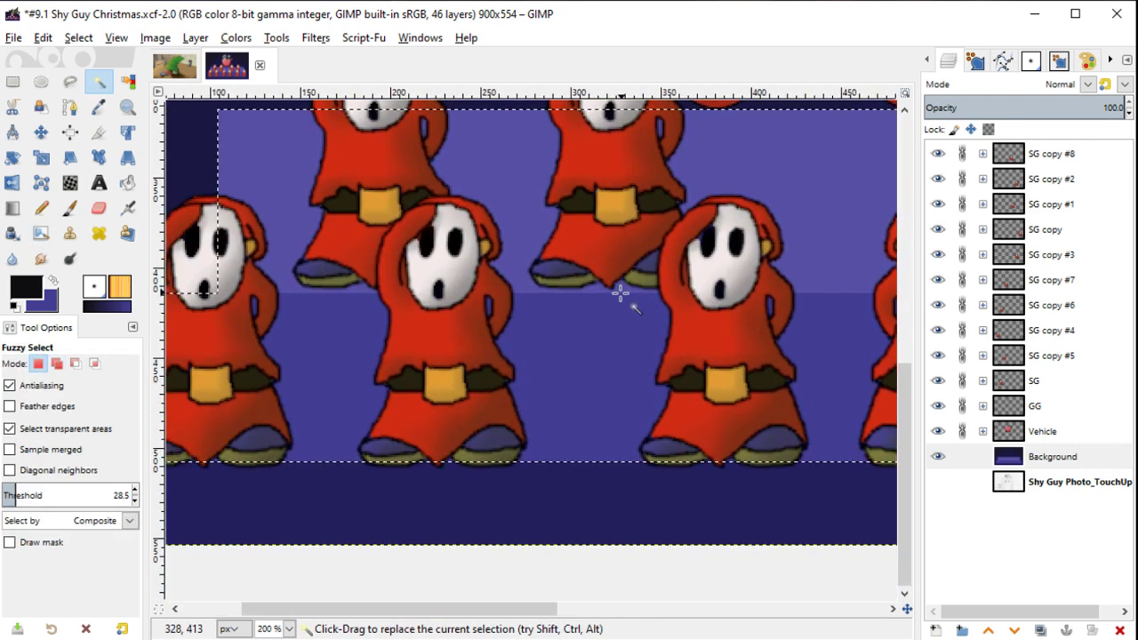
key("y")
type("u")
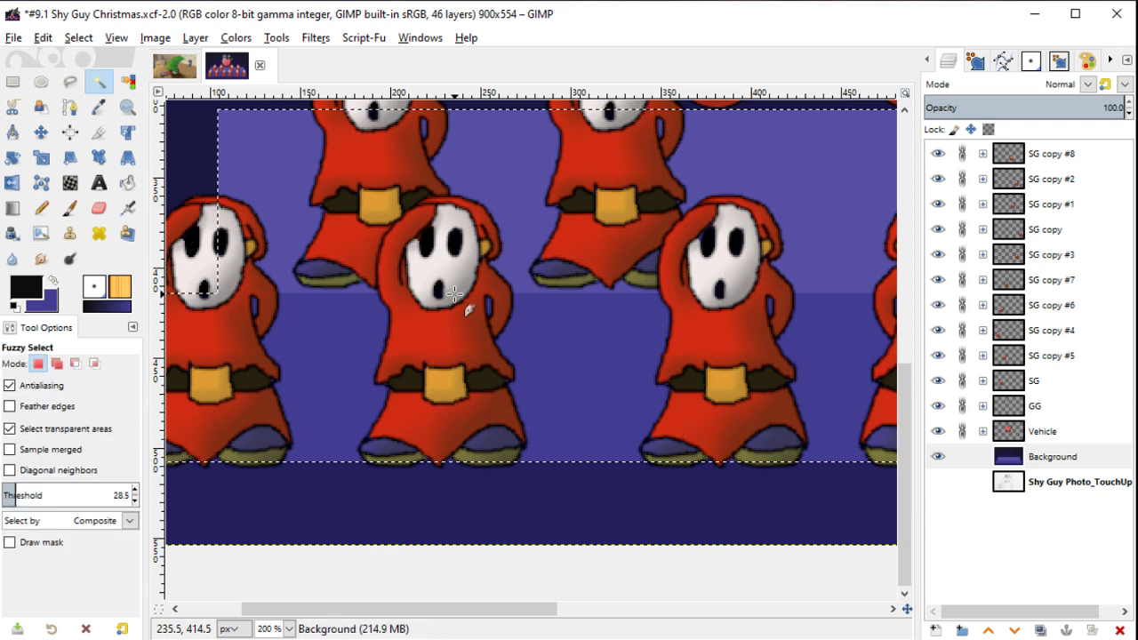
type("7.1")
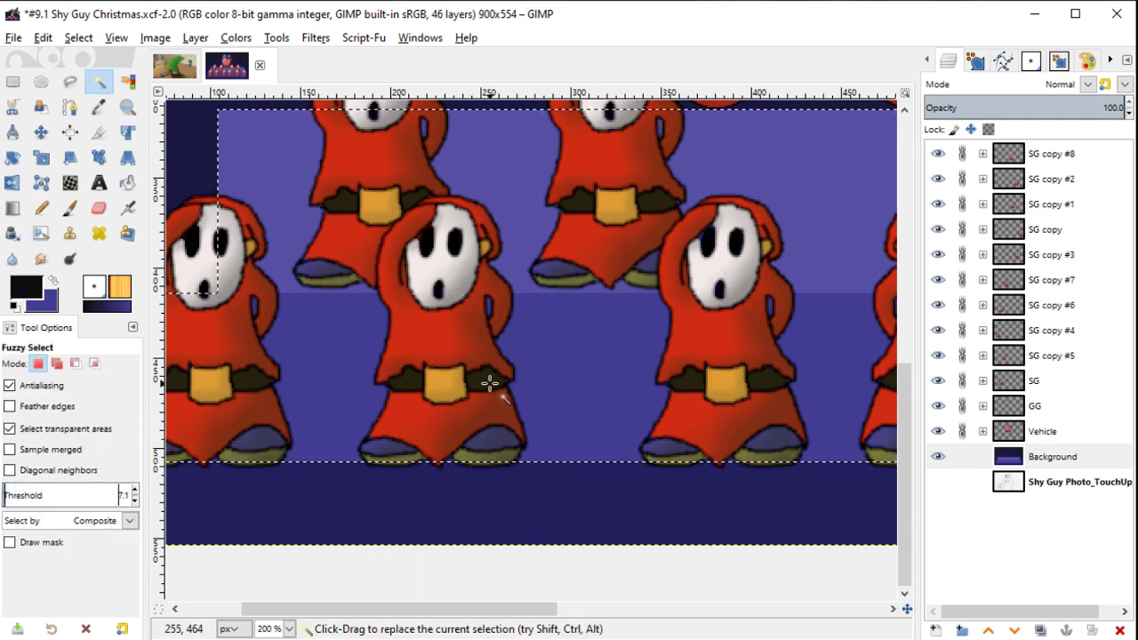
left_click(559, 364)
left_click_drag(518, 320, 703, 292)
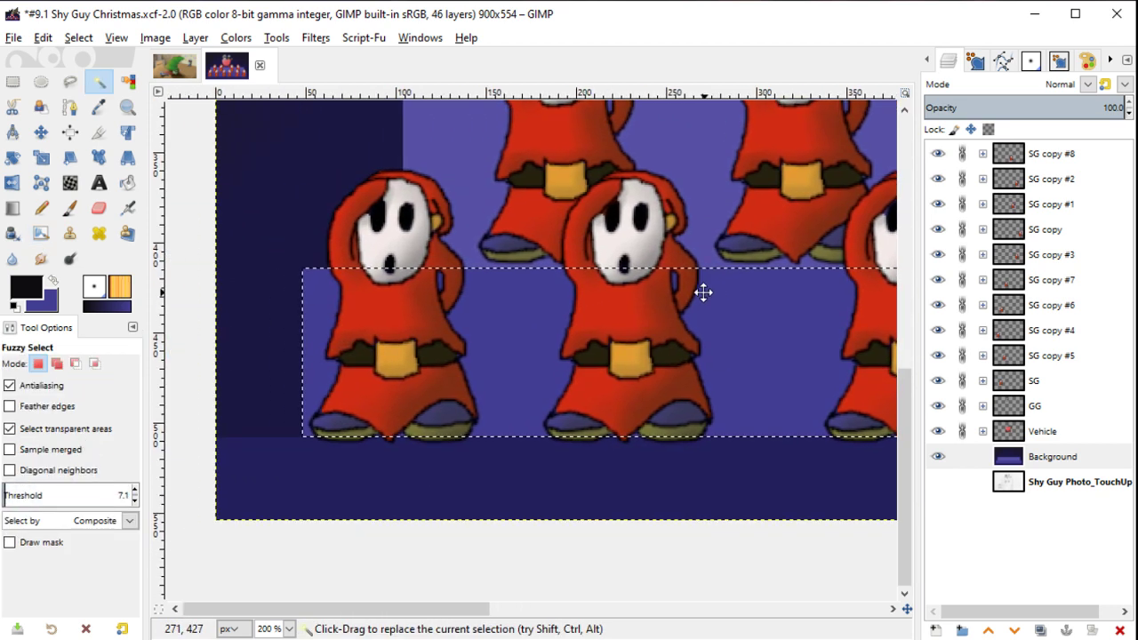
Step: Set a dark reddish-brown foreground, undo a test shadow and shrink the brush to 3.80
key("y")
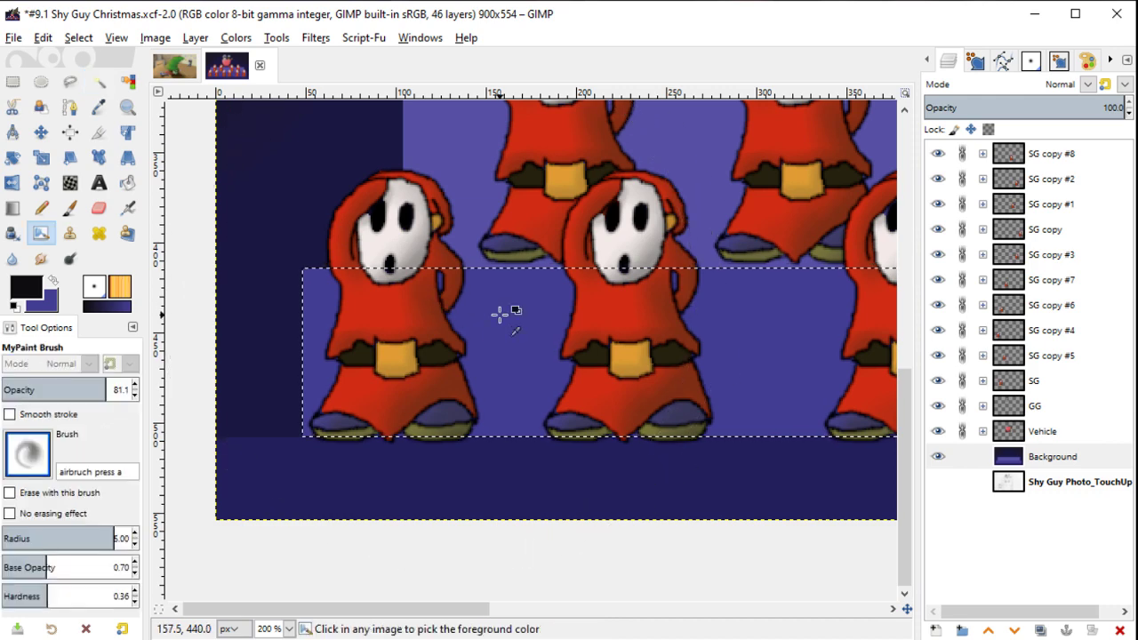
left_click(503, 312, "ctrl")
left_click(27, 286)
left_click(508, 319)
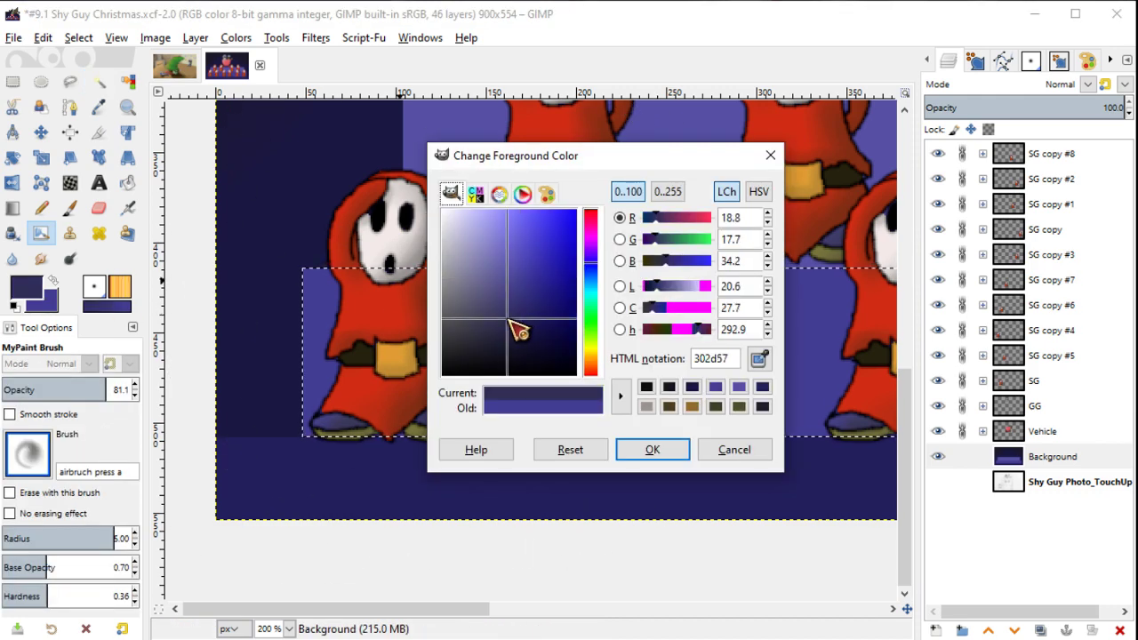
left_click(658, 449)
left_click(27, 286)
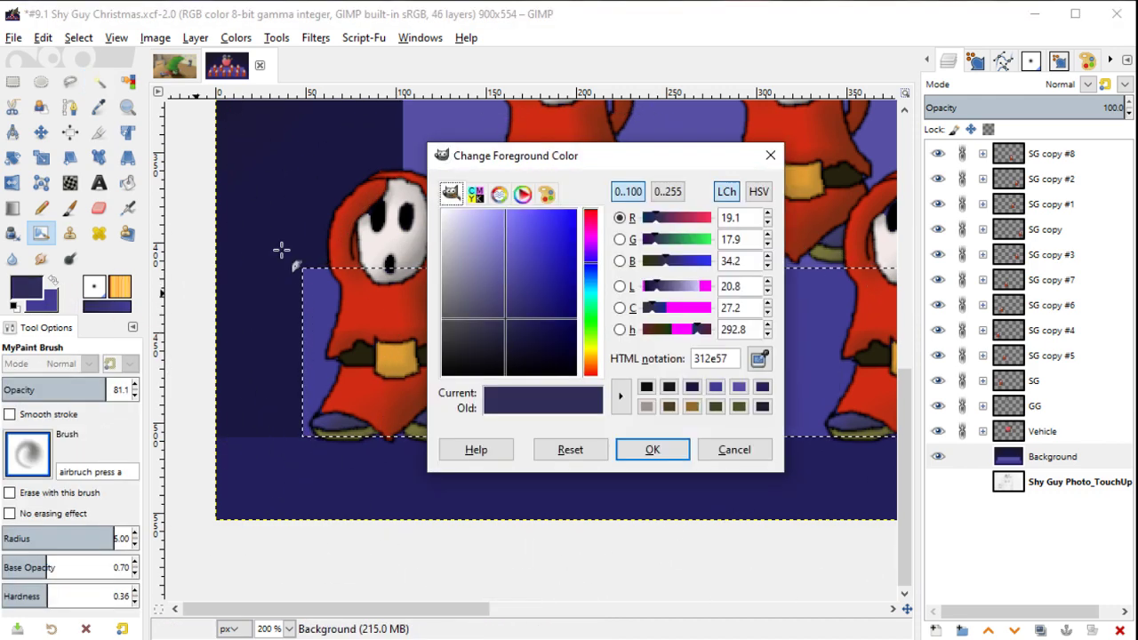
left_click_drag(593, 285, 590, 374)
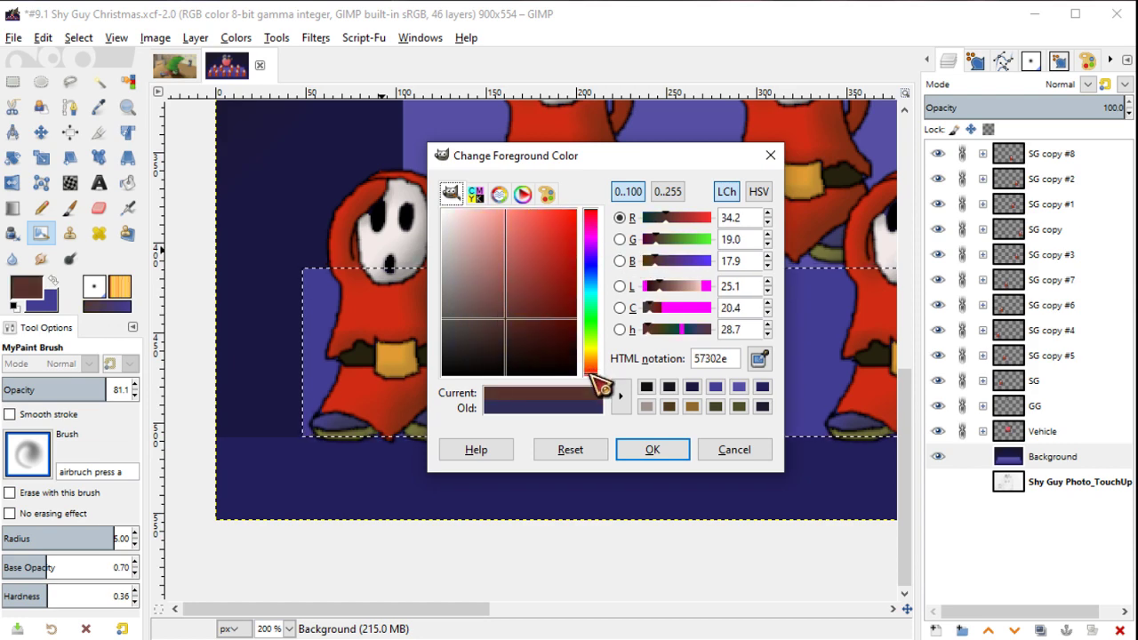
left_click(646, 450)
mouse_move(521, 299)
left_mouse_down()
mouse_move(474, 266)
mouse_move(475, 364)
mouse_move(447, 430)
left_mouse_up()
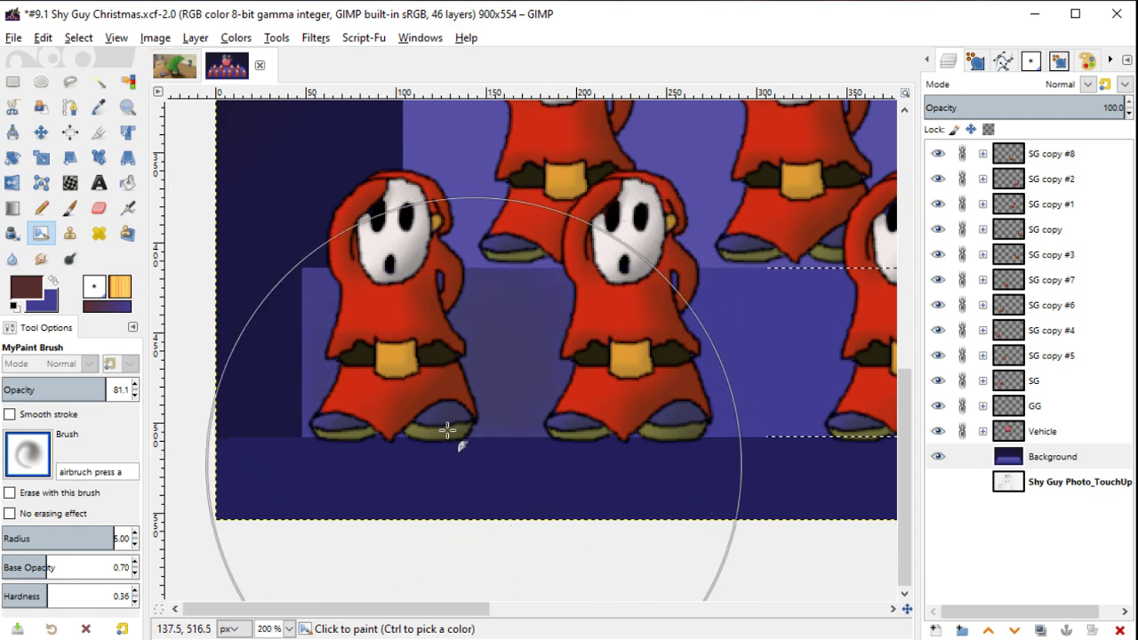
key("ctrl+z")
key("bracketleft")
key("bracketleft")
key("bracketleft")
key("bracketleft")
key("bracketleft")
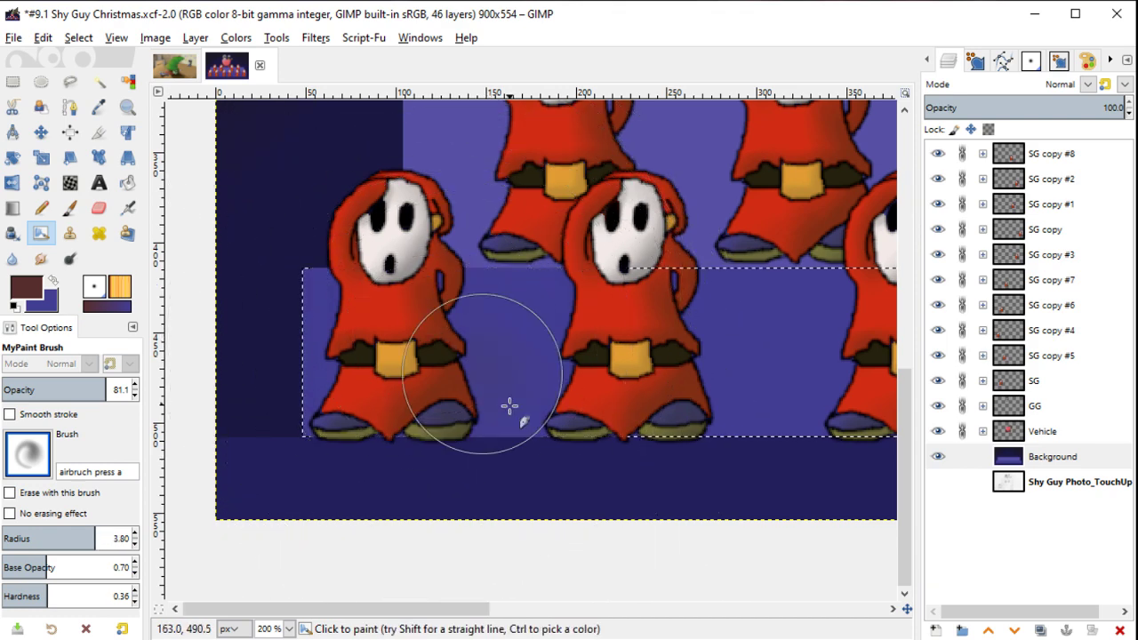
Step: Airbrush a dark shadow on the front step band right of the Shy Guy
scroll(432, 407, "right", 5)
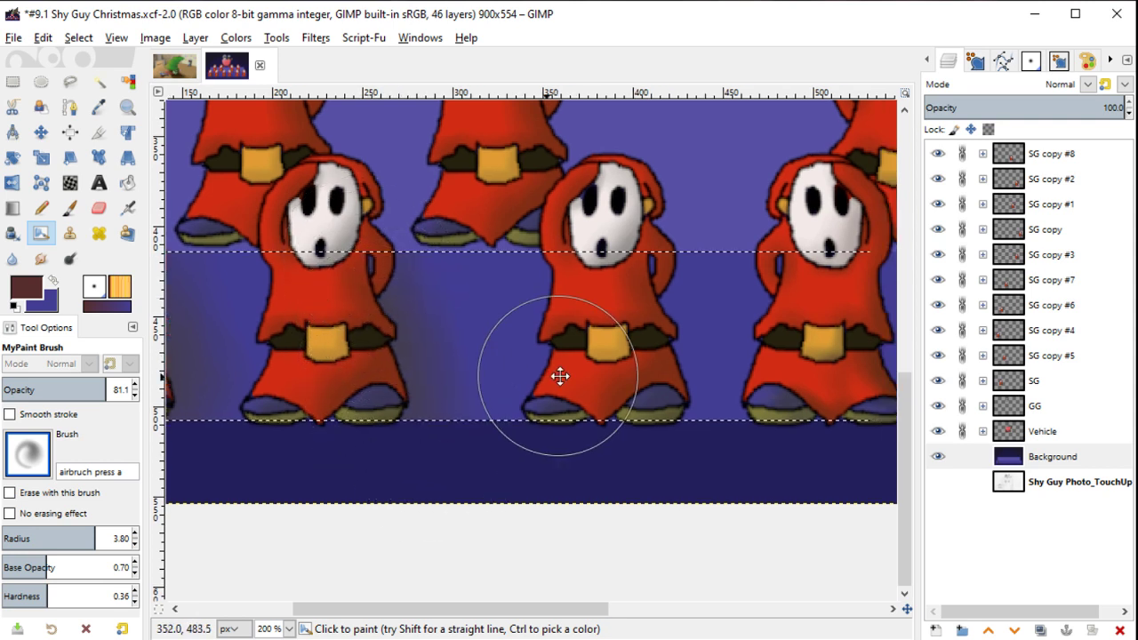
scroll(558, 376, "right", 3)
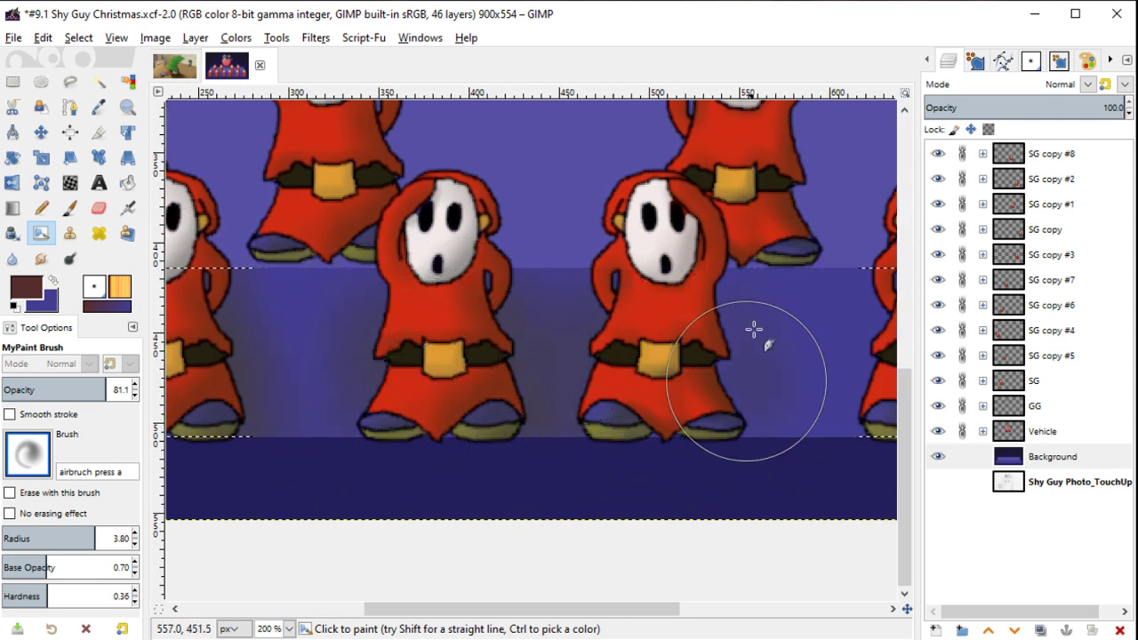
scroll(475, 267, "left", 6)
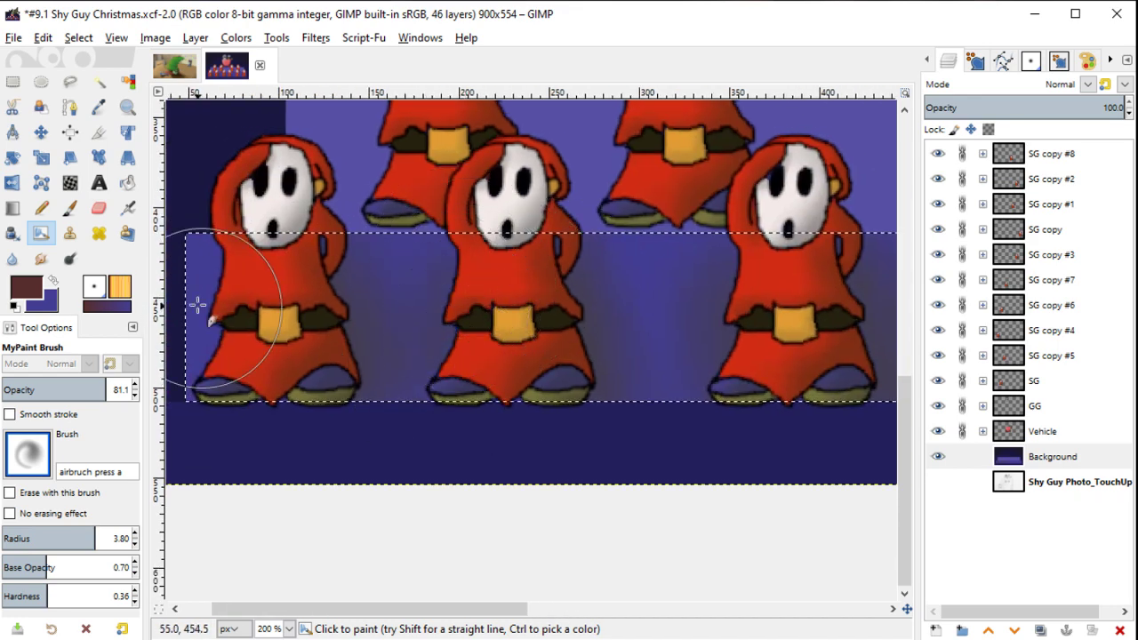
scroll(301, 287, "right", 12)
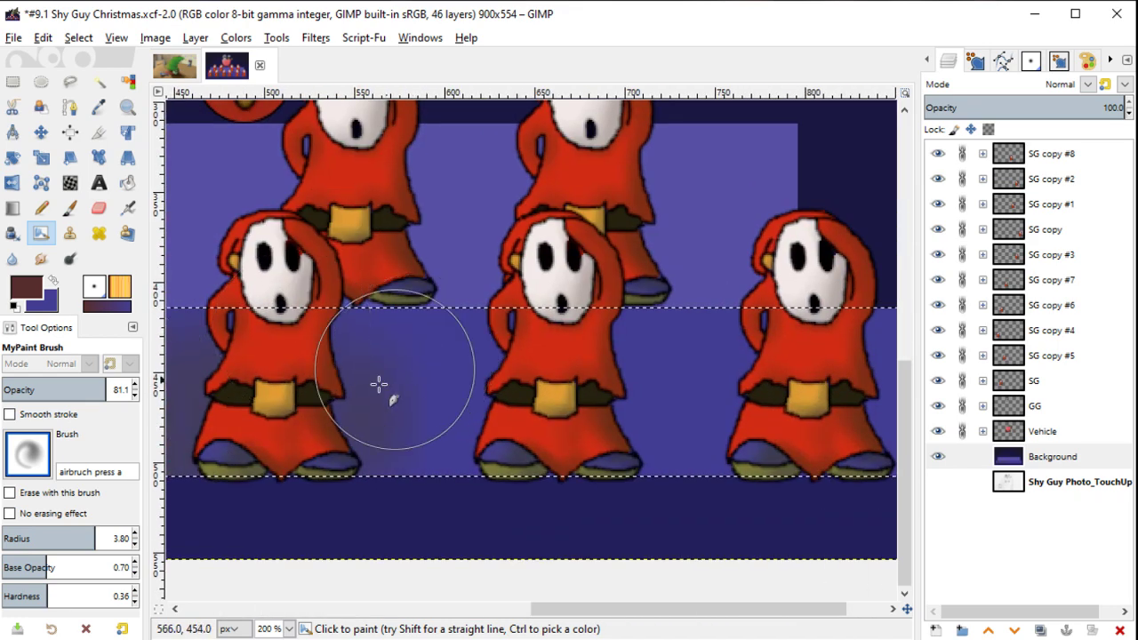
scroll(380, 380, "down", 2)
left_click_drag(527, 290, 699, 346)
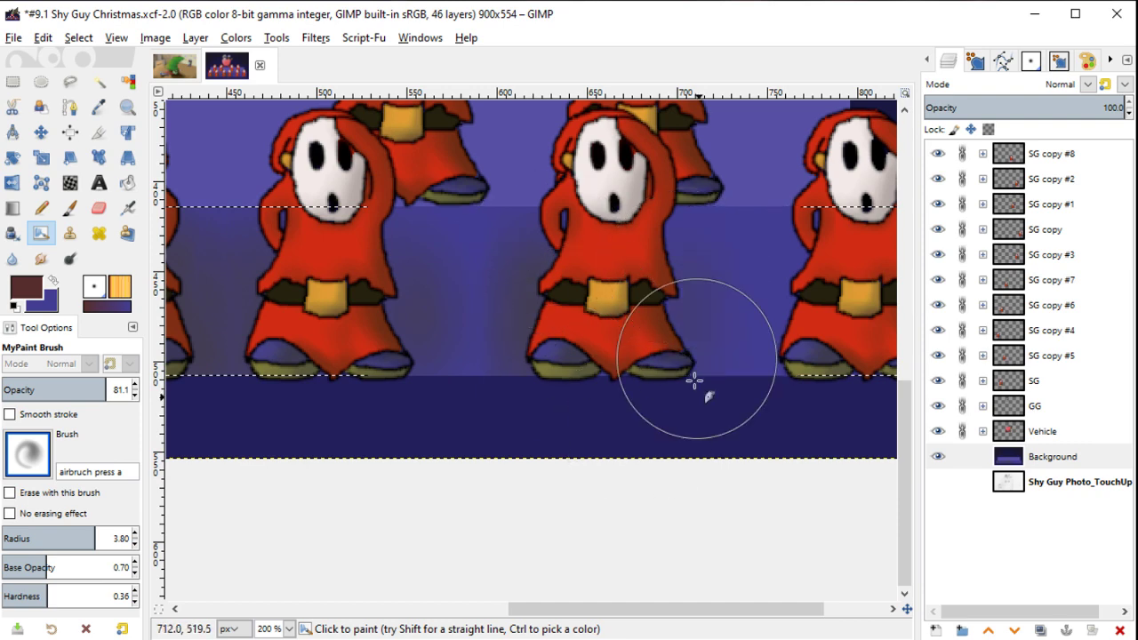
key("space")
key("space")
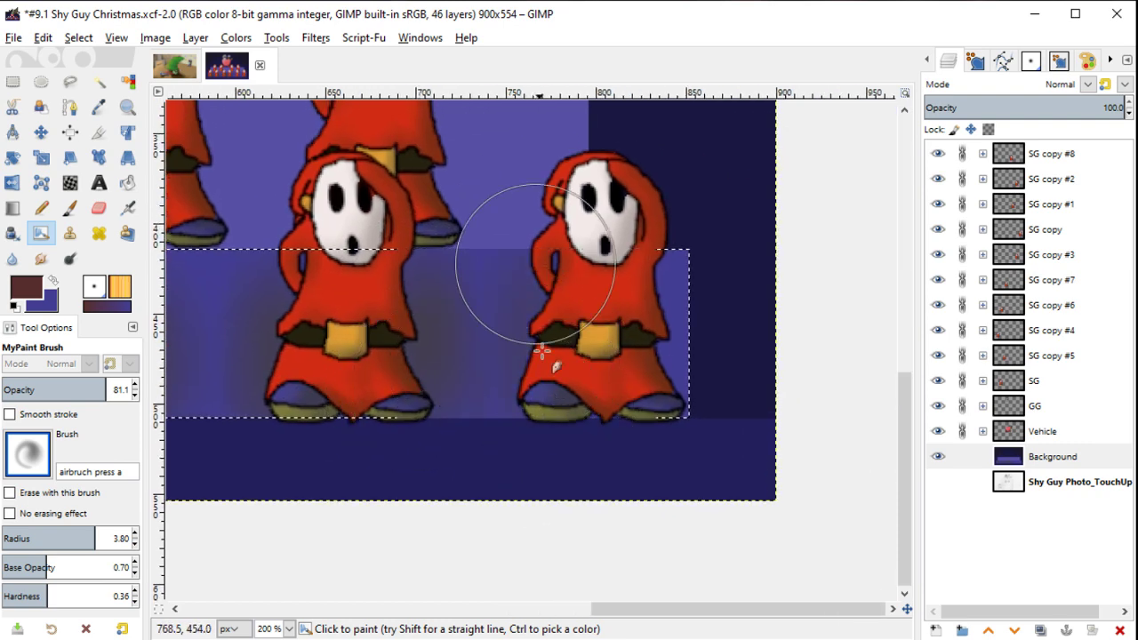
key("space")
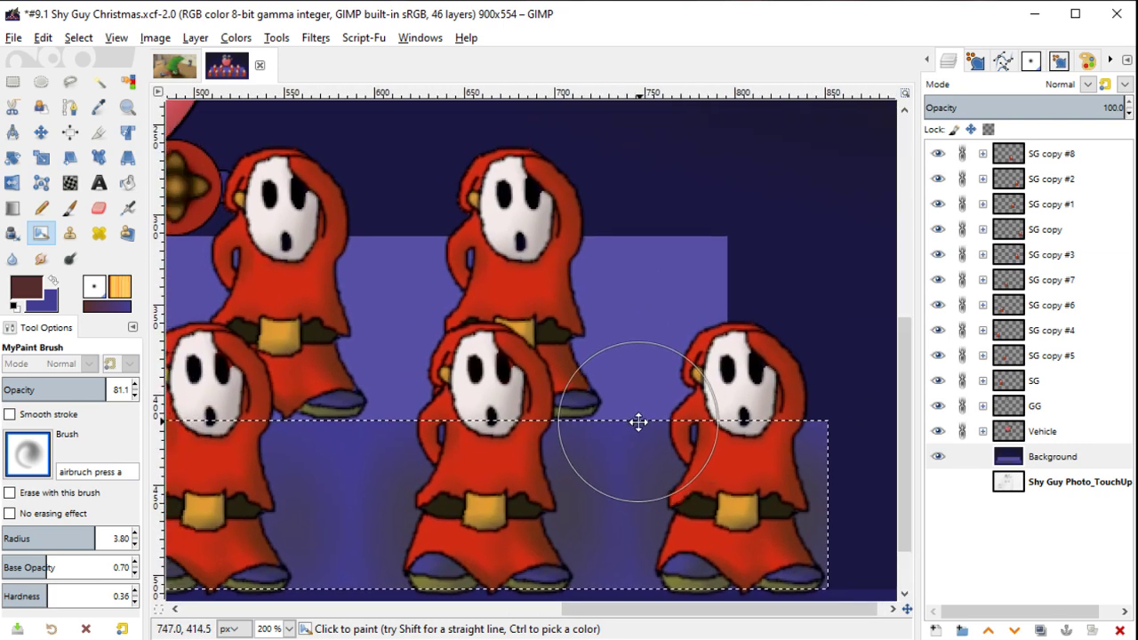
Step: Select the lighter purple upper step and shade it right of the centre Shy Guy
key("u")
left_click(634, 320)
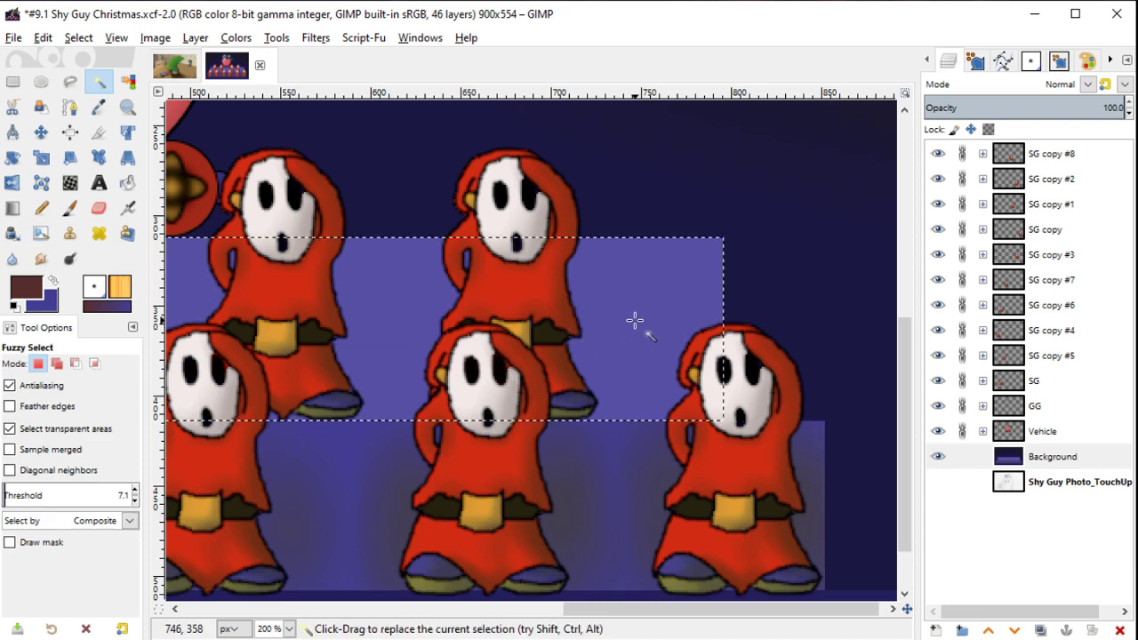
key("y")
mouse_move(628, 317)
left_mouse_down()
mouse_move(590, 348)
mouse_move(579, 394)
mouse_move(580, 359)
mouse_move(529, 297)
mouse_move(584, 325)
mouse_move(584, 300)
left_mouse_up()
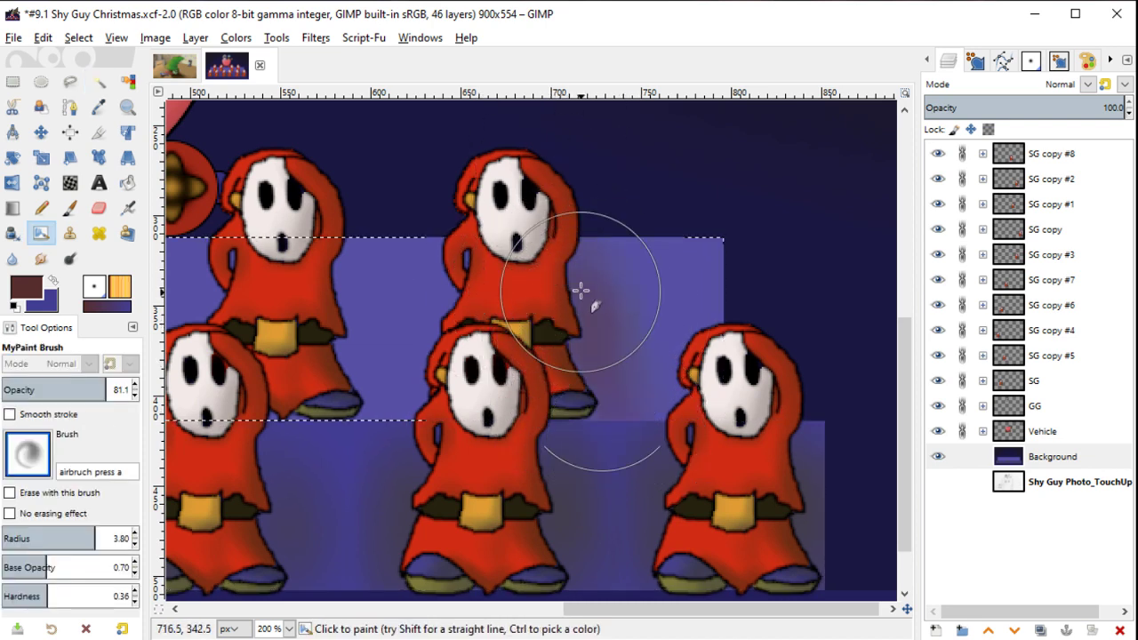
Step: Darken the upper step between the left Shy Guys, then fit the image in the window
scroll(533, 355, "down", 1)
scroll(552, 338, "left", 3)
scroll(525, 284, "left", 2)
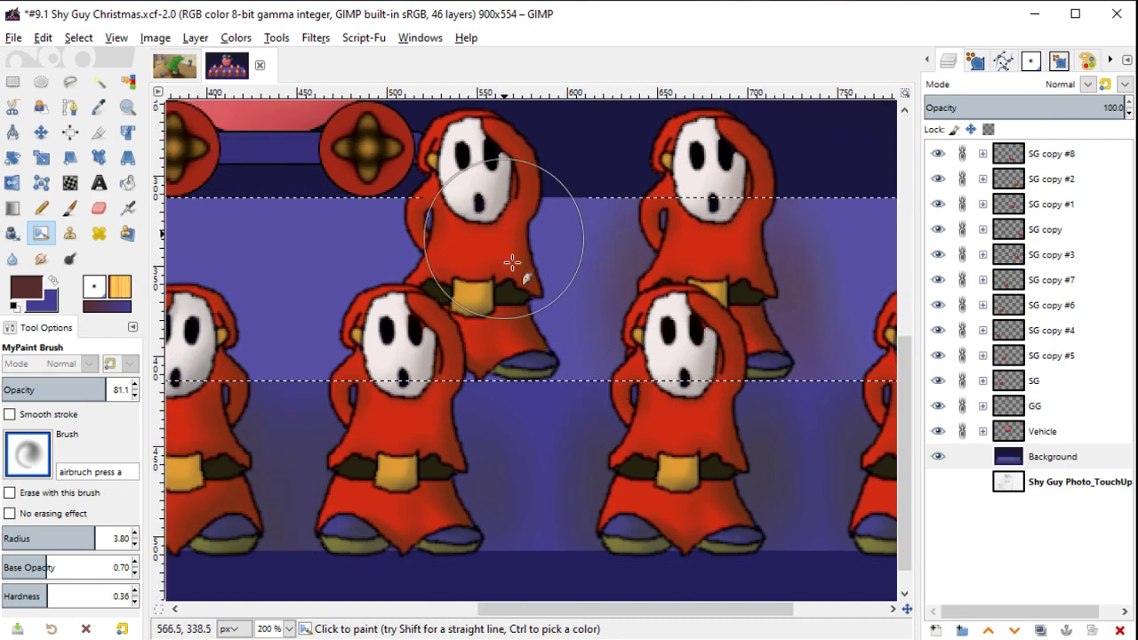
scroll(578, 303, "up", 1)
scroll(667, 267, "left", 7)
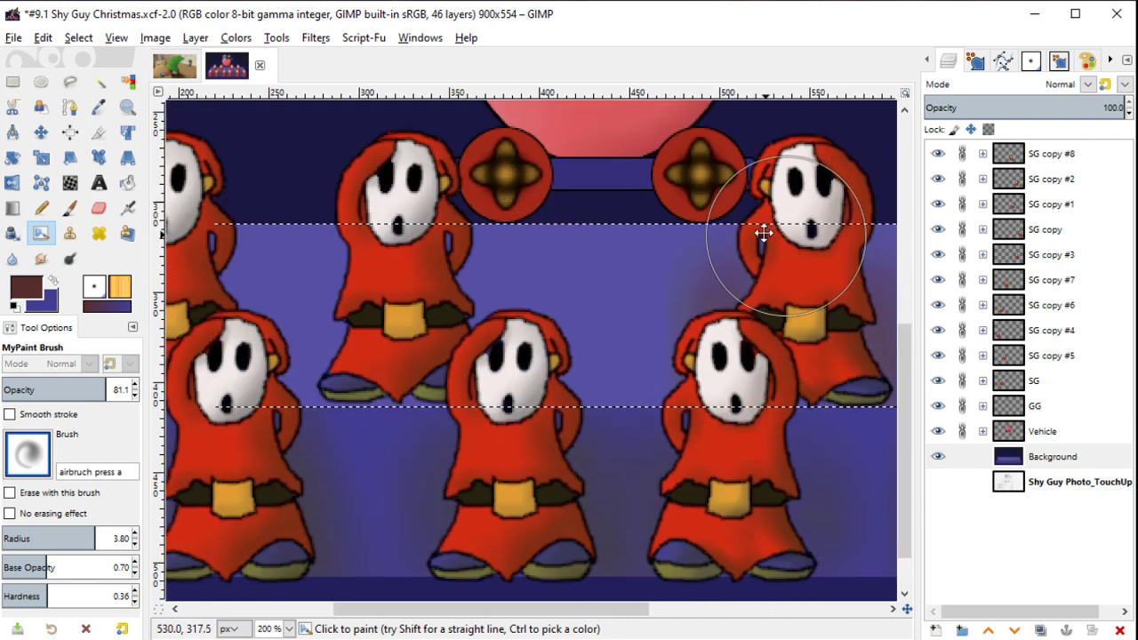
scroll(622, 205, "left", 1)
mouse_move(498, 409)
left_mouse_down()
mouse_move(399, 297)
mouse_move(394, 351)
mouse_move(269, 233)
mouse_move(297, 234)
left_mouse_up()
scroll(427, 293, "left", 4)
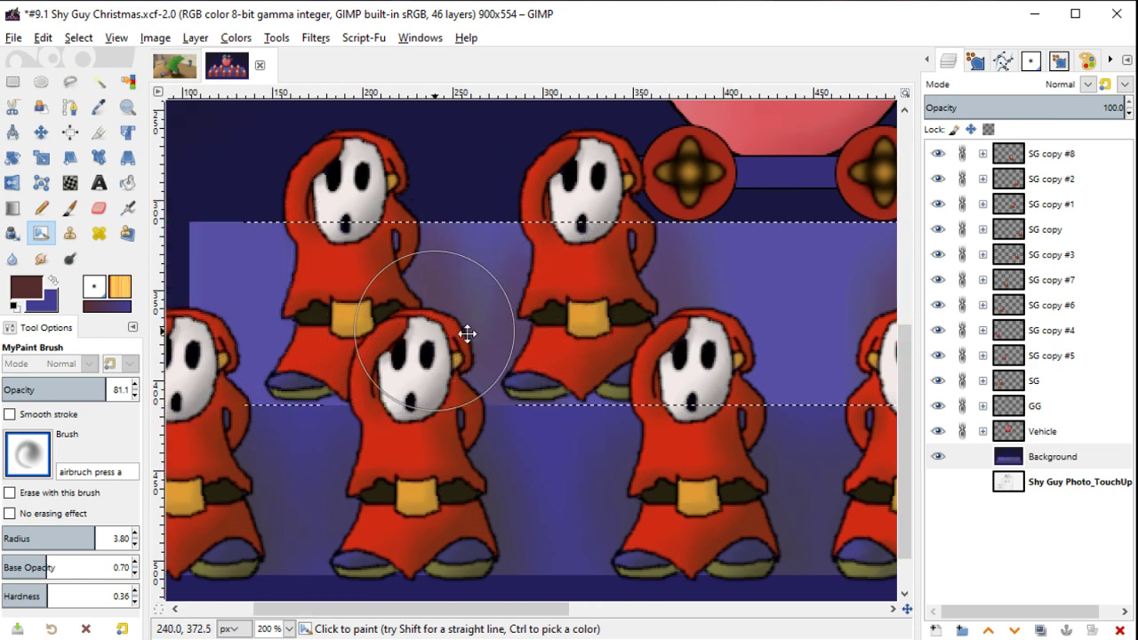
scroll(471, 267, "left", 4)
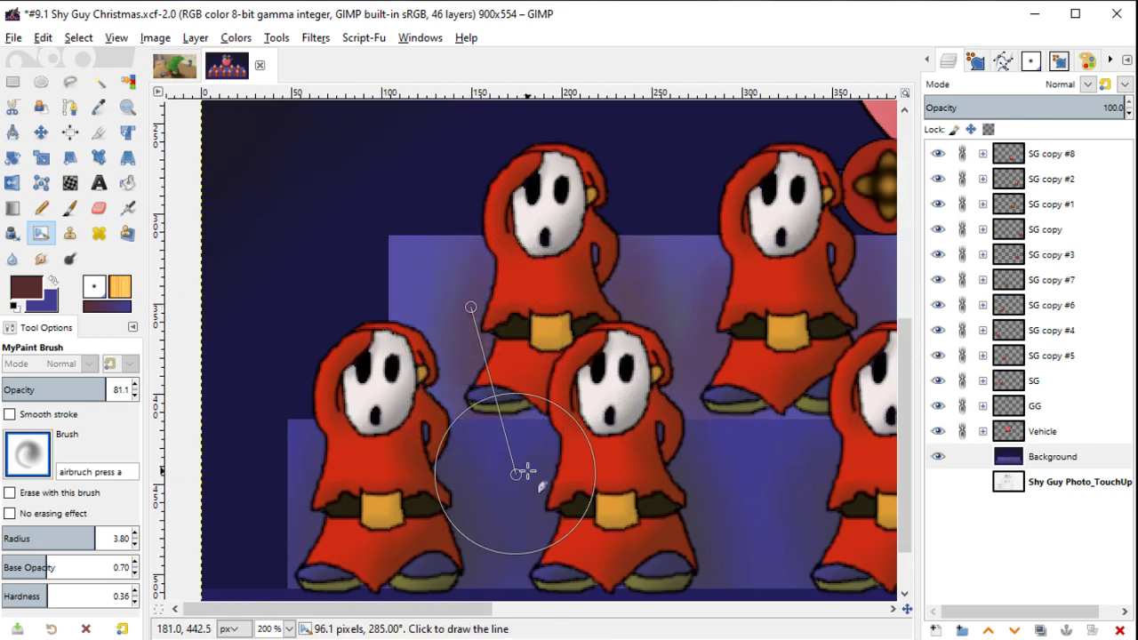
key("shift+ctrl+j")
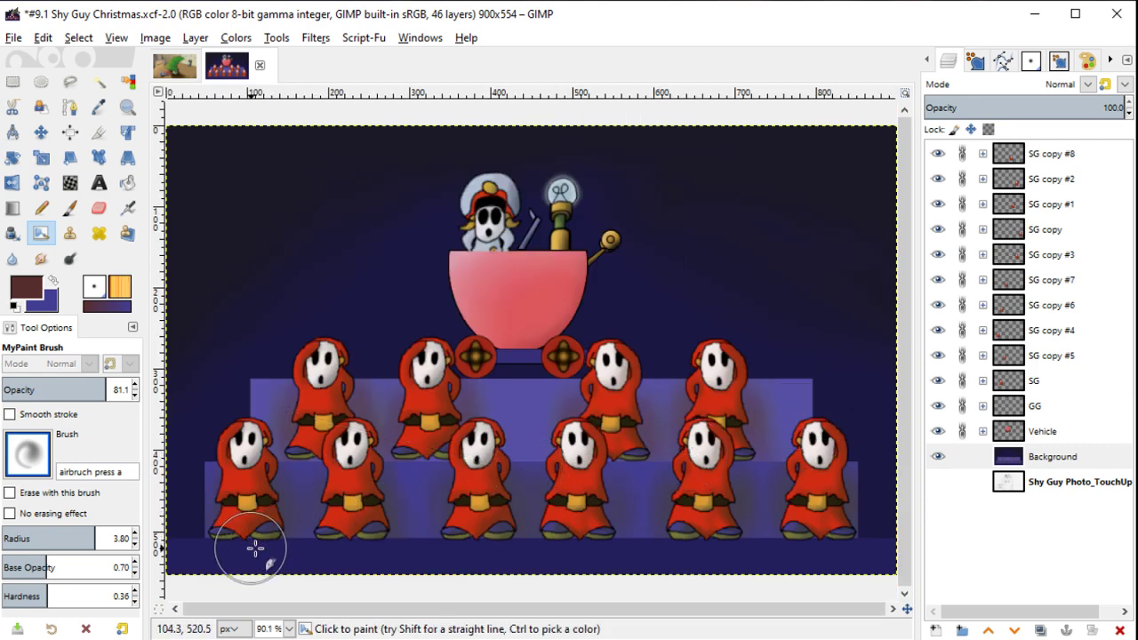
scroll(407, 407, "up", 1, "ctrl")
scroll(408, 410, "up", 3, "ctrl")
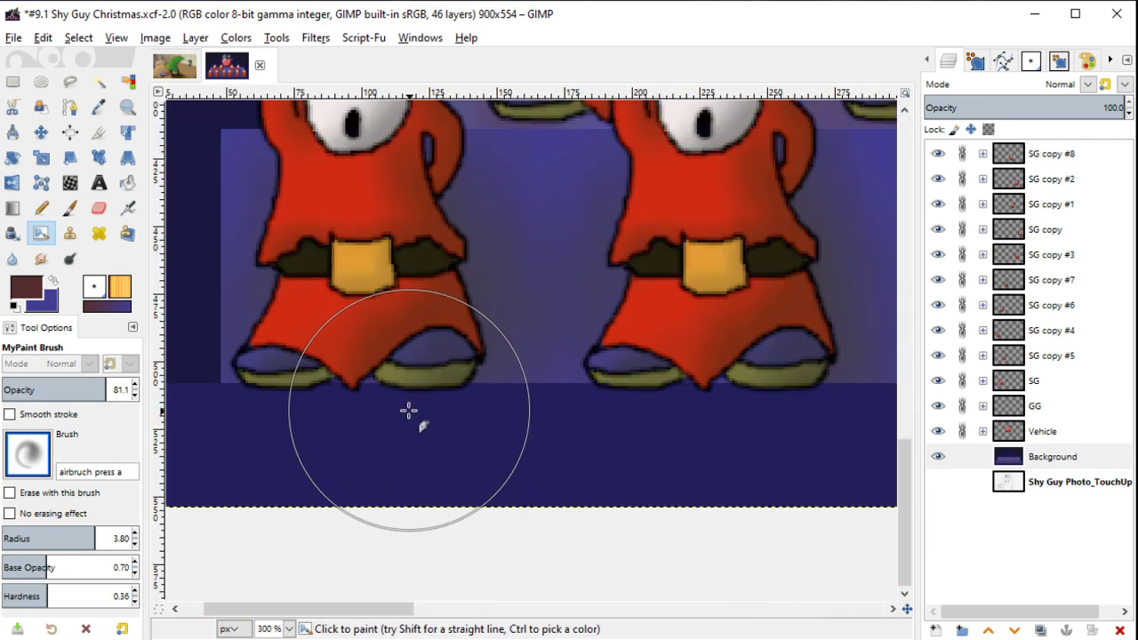
Step: Pick a darker shade of the navy floor colour and airbrush shading along the bottom band
left_click(298, 417, "ctrl")
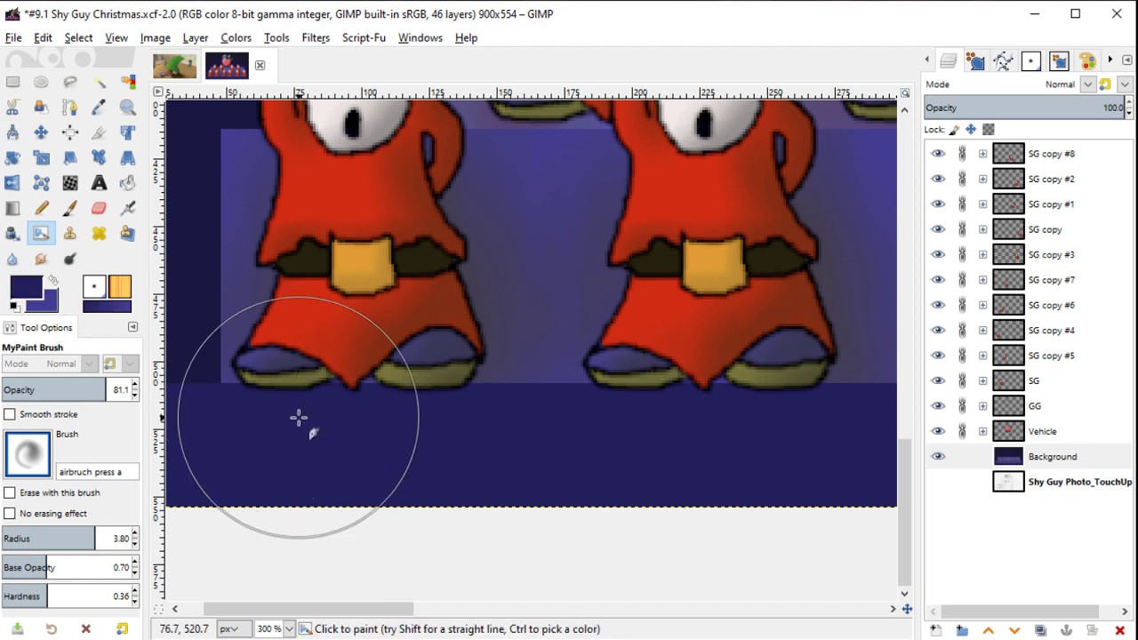
left_click(36, 287)
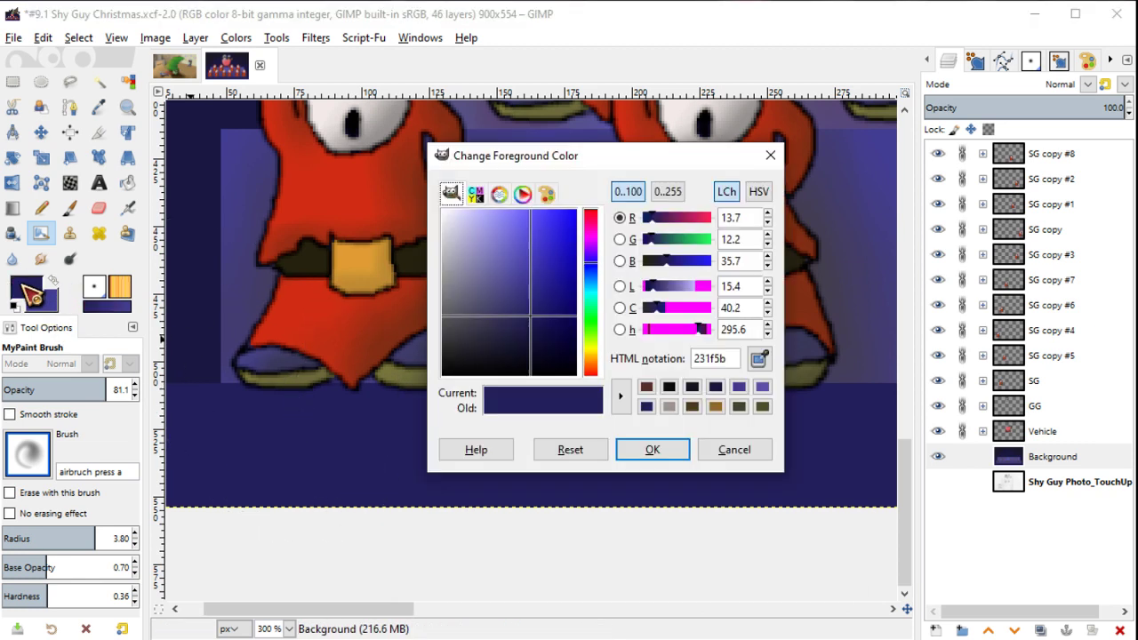
left_click(521, 346)
left_click(645, 449)
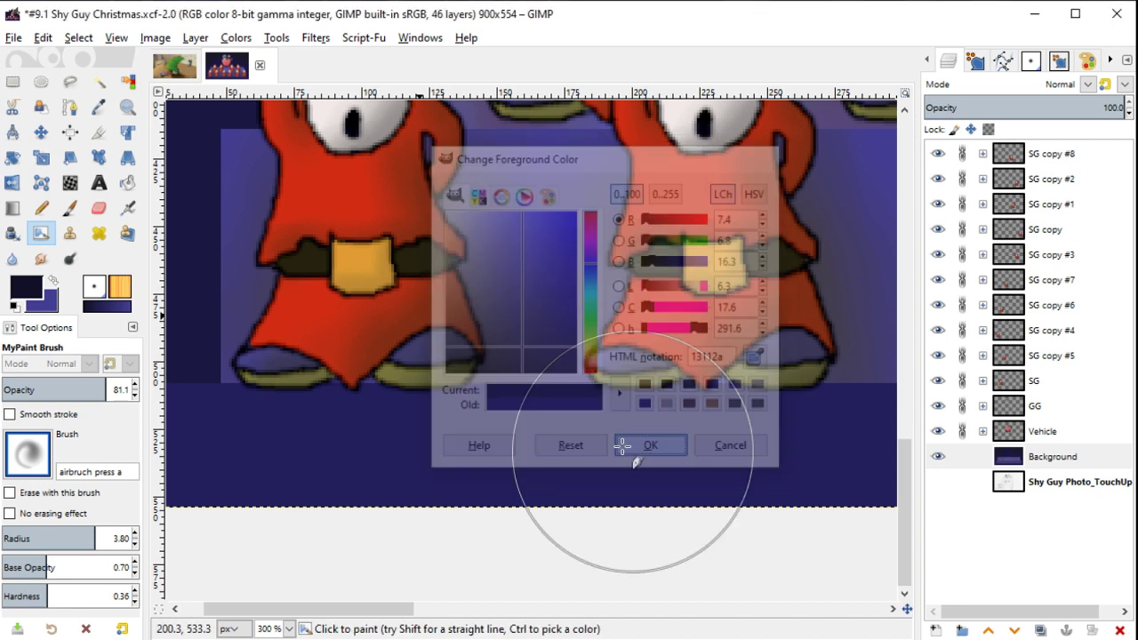
key("u")
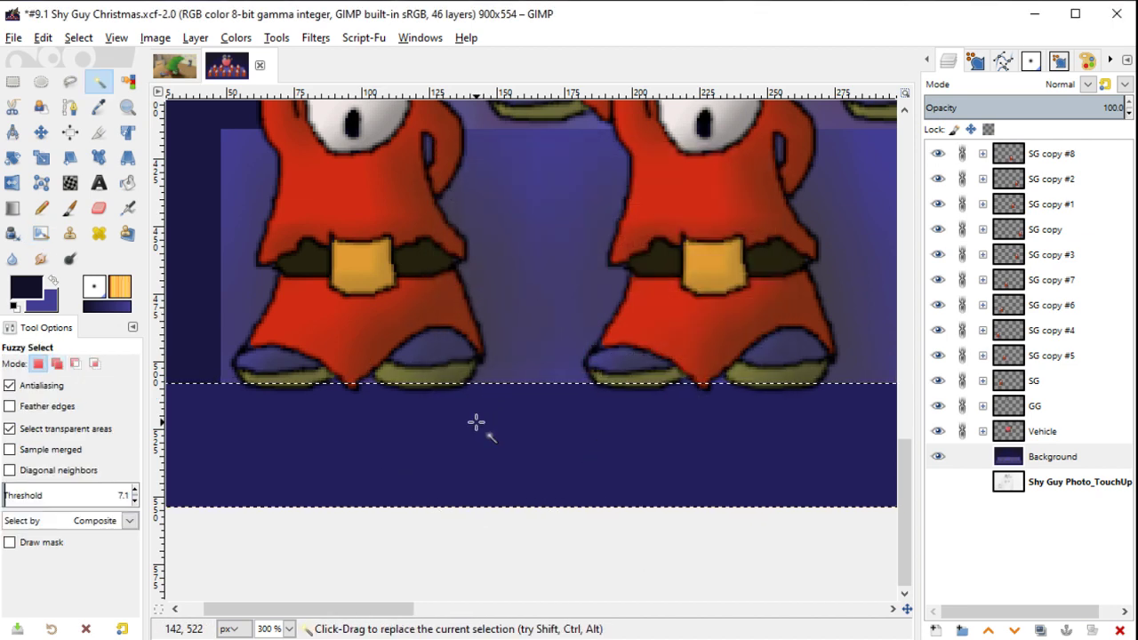
key("y")
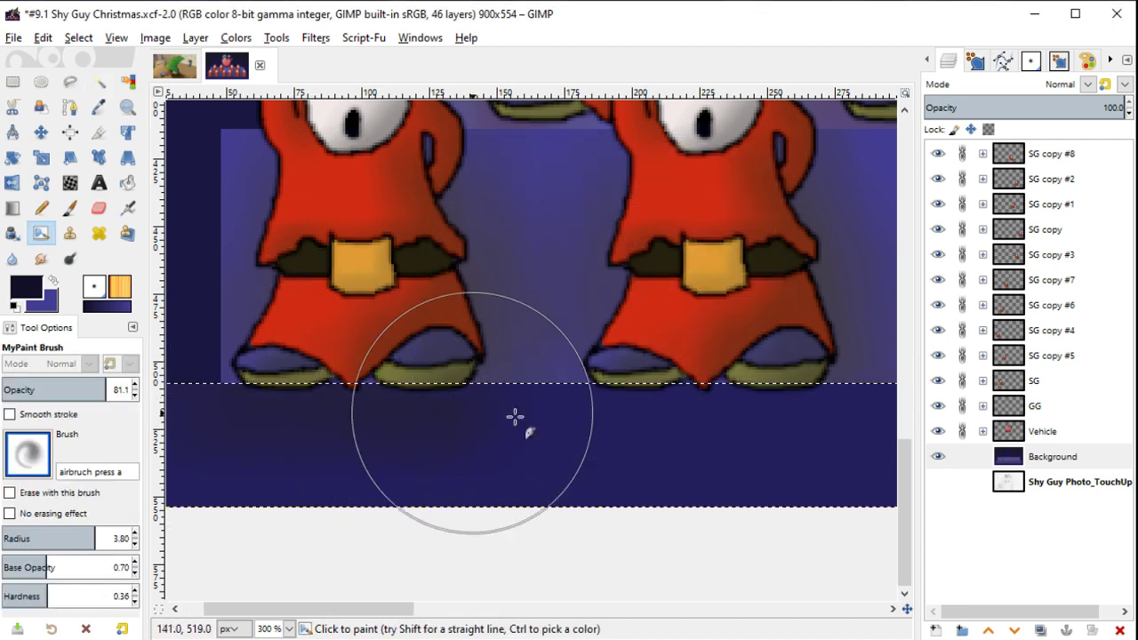
scroll(414, 429, "right", 3)
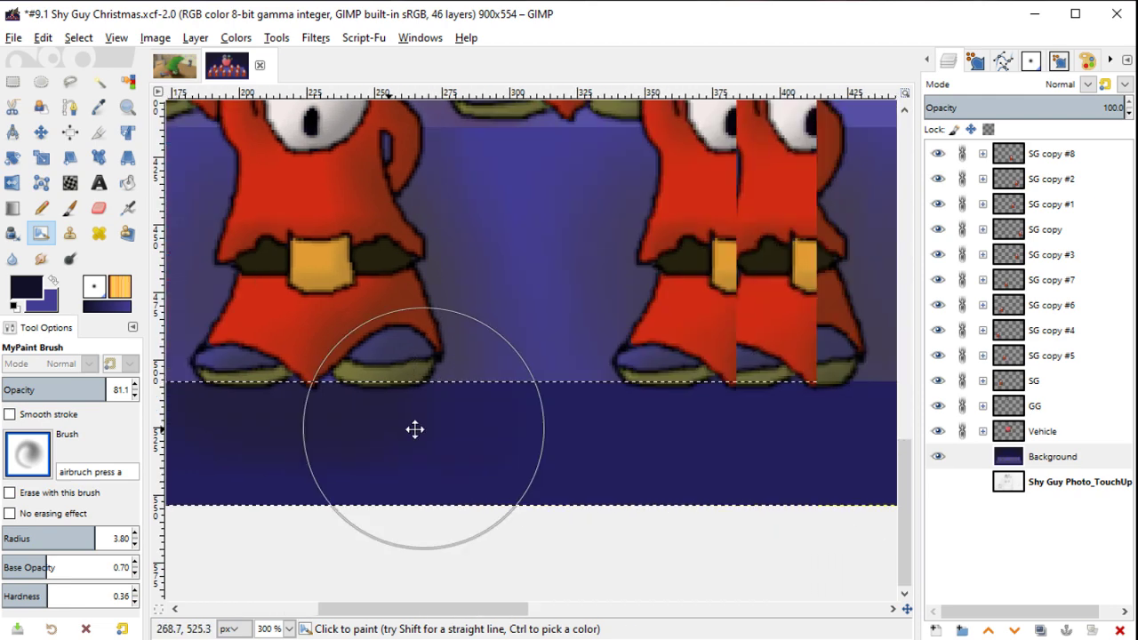
scroll(414, 430, "right", 3)
scroll(571, 428, "right", 2)
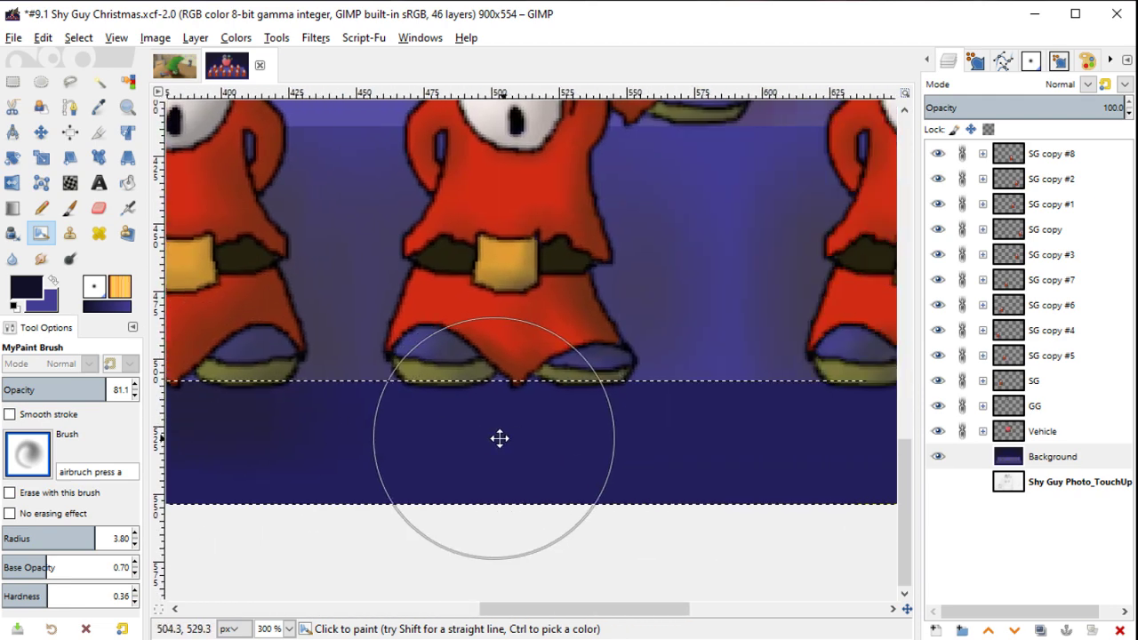
scroll(501, 439, "right", 1)
scroll(786, 426, "right", 3)
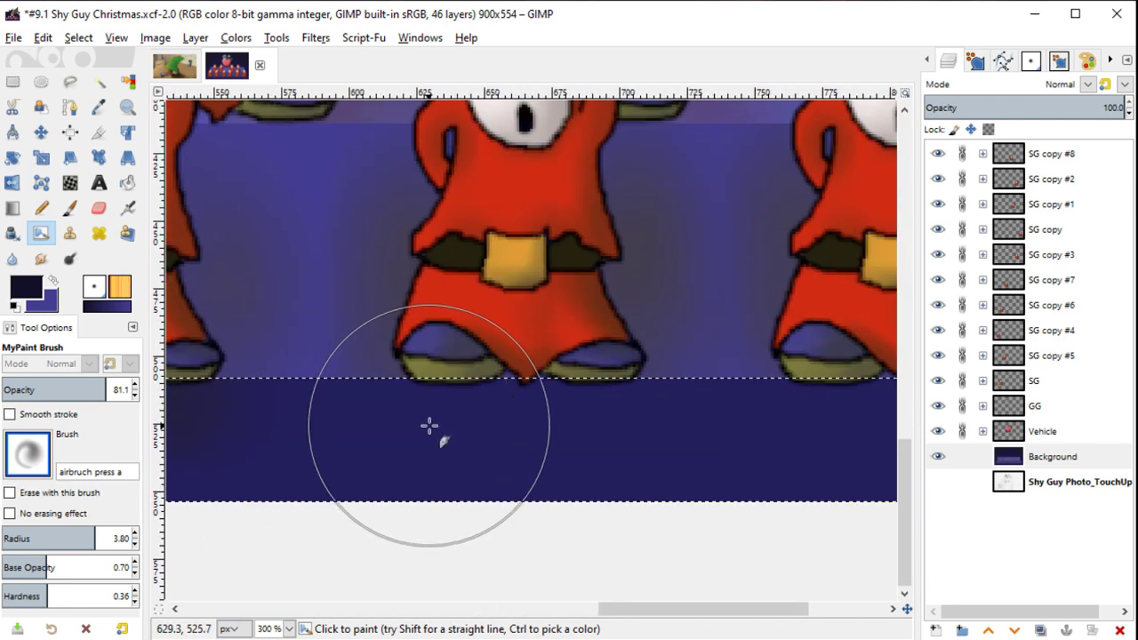
scroll(733, 385, "right", 4)
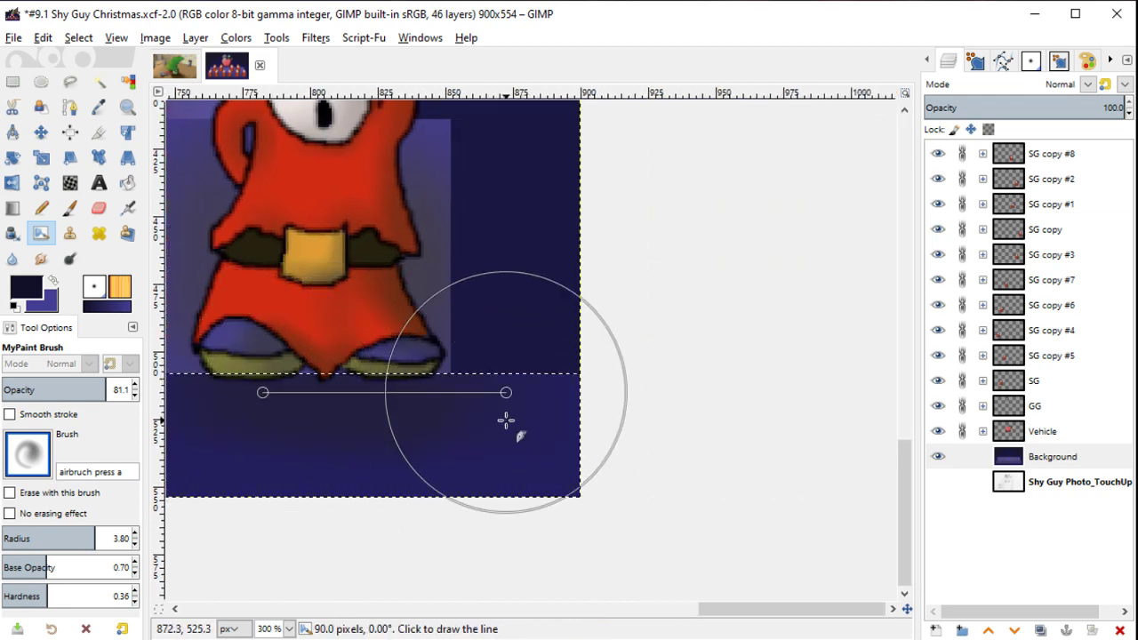
key("shift+ctrl+j")
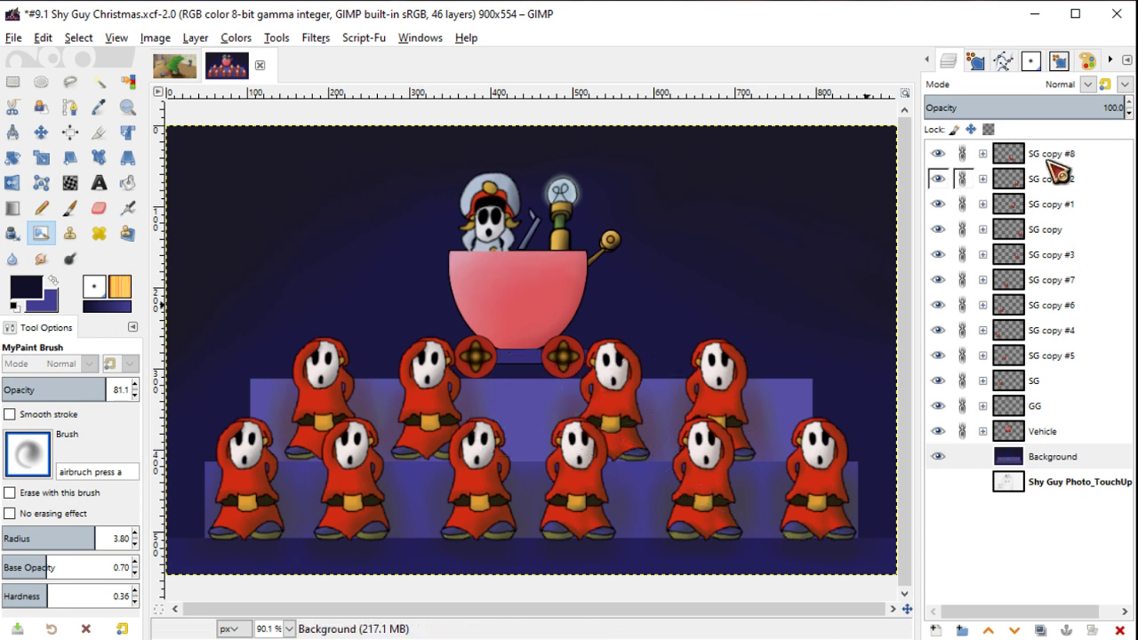
Step: Save and flatten the crowd image, then copy it into the Shy Guy Christmas scene
key("ctrl+s")
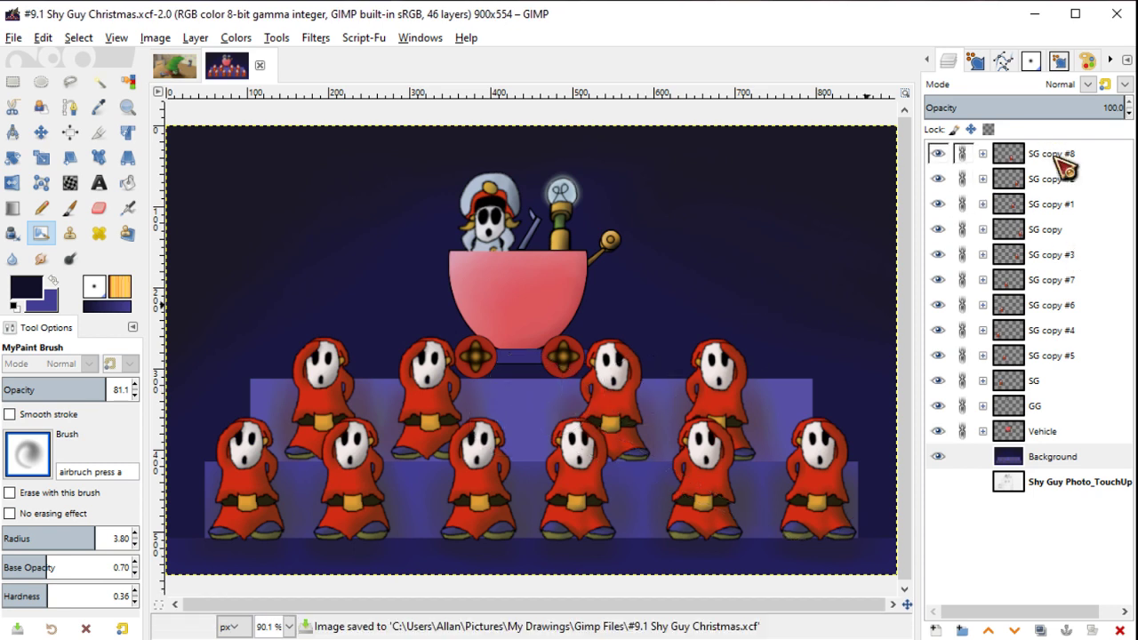
right_click(1058, 160)
left_click(1028, 274)
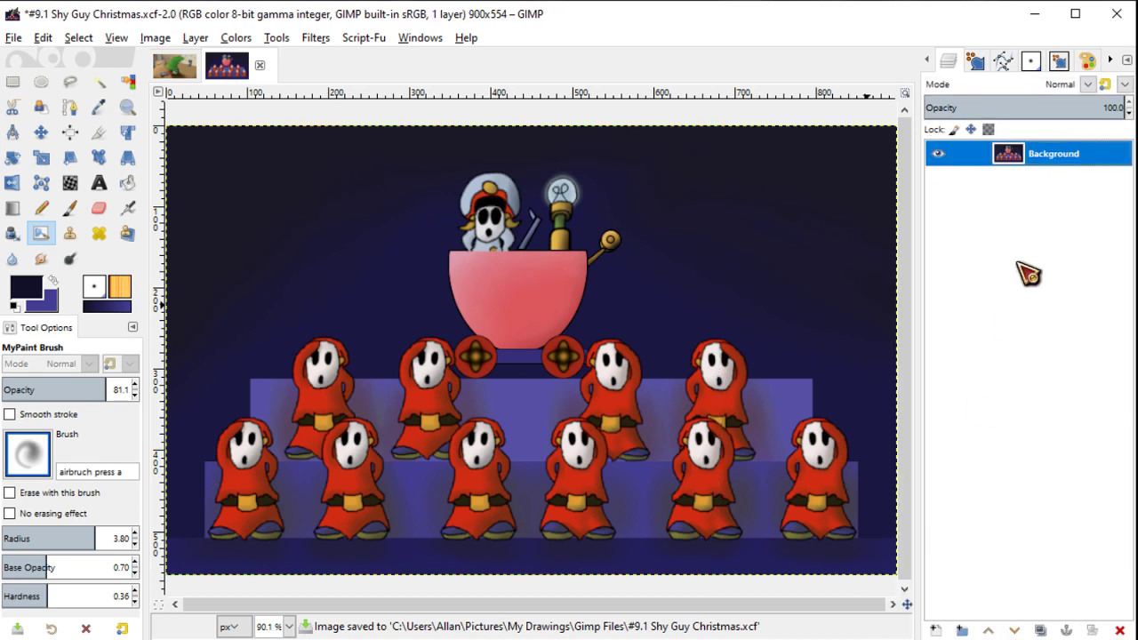
key("ctrl+c")
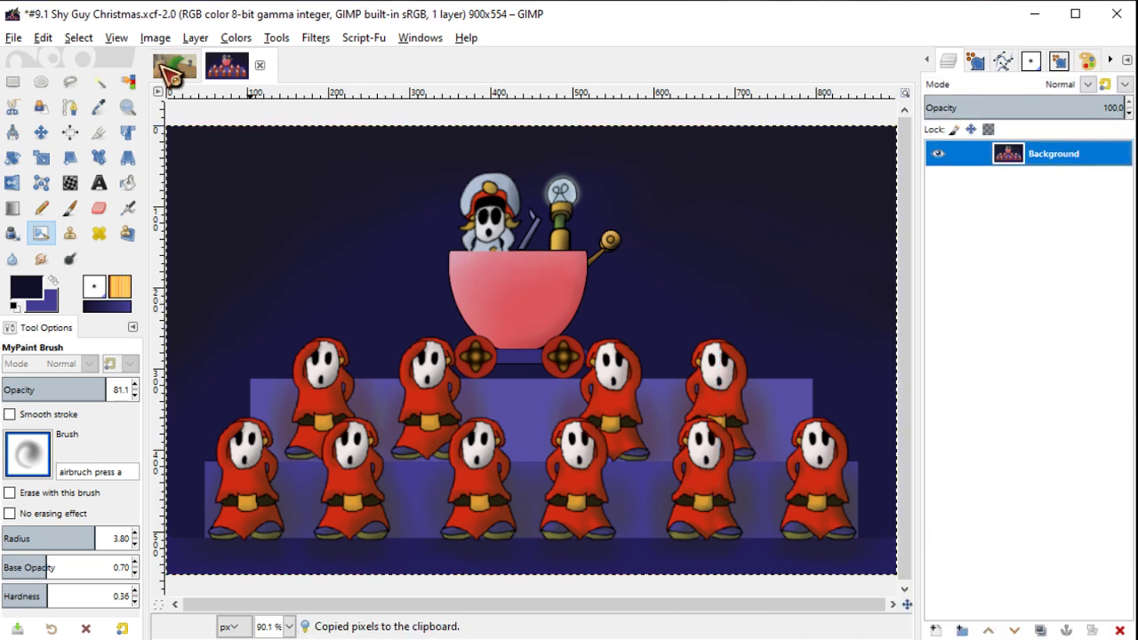
left_click(174, 66)
key("ctrl+v")
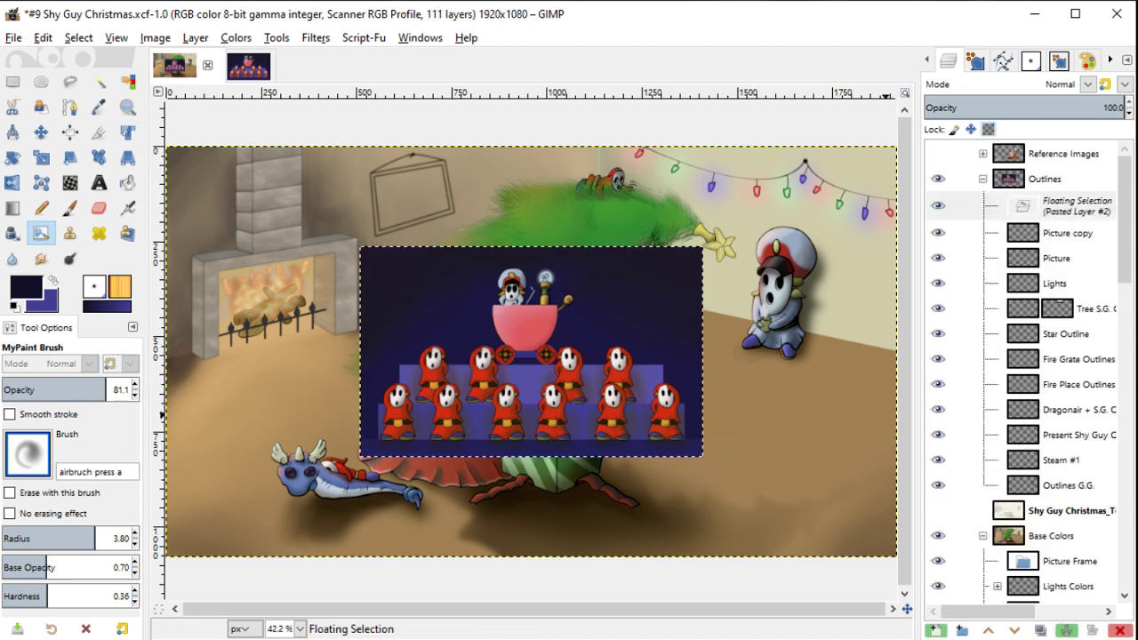
Step: Make the pasted crowd its own layer, Pasted Layer #2, and begin a perspective transform
left_click(936, 630)
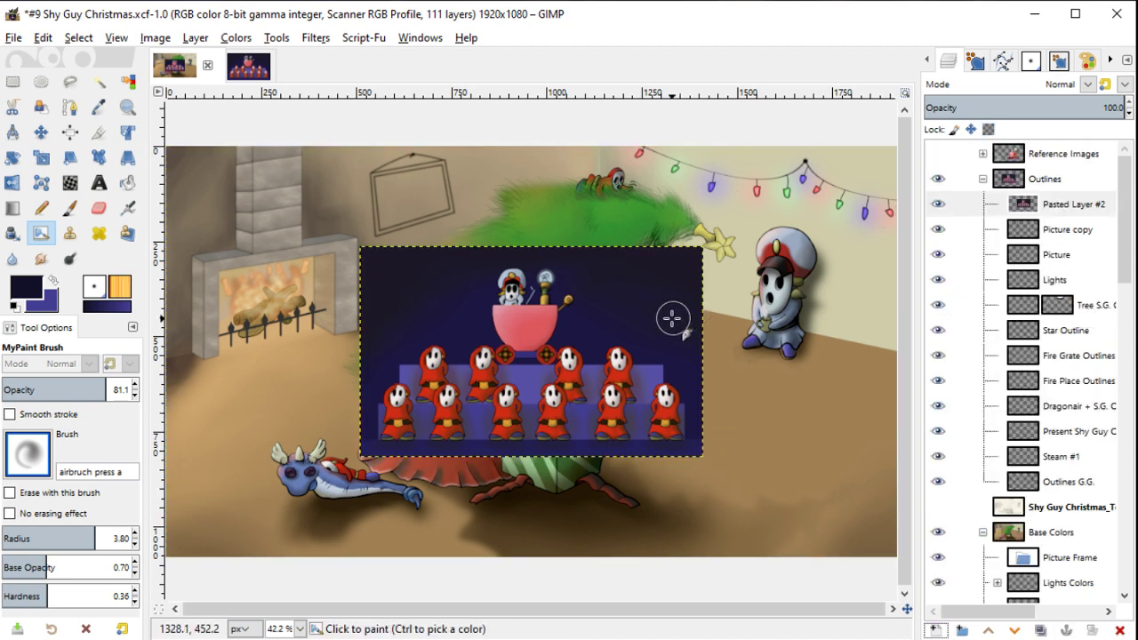
scroll(588, 285, "up", 1, "ctrl")
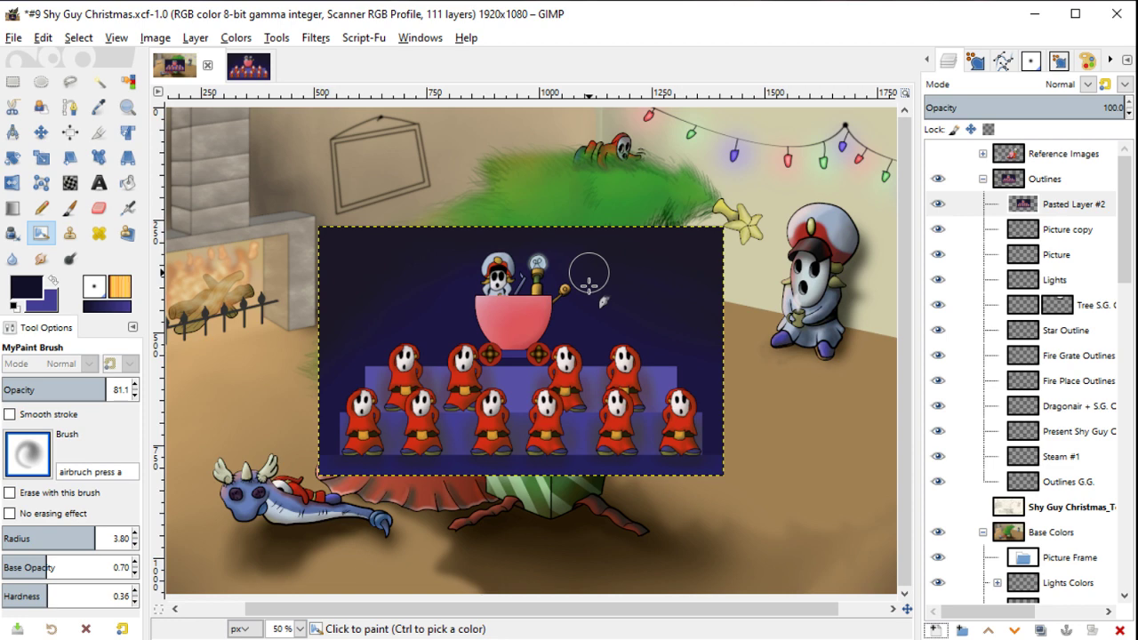
key("shift+p")
left_click(589, 285)
left_click_drag(532, 331, 751, 433)
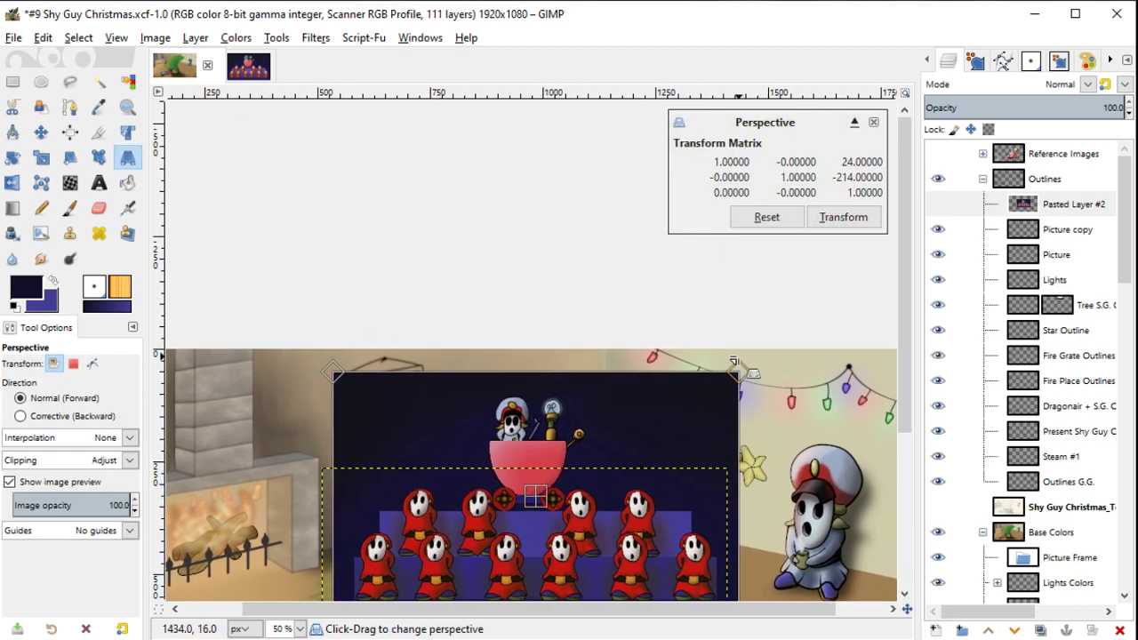
Step: Use Linear interpolation, pin the four perspective corners to the wall frame's corners, and apply
left_click(128, 444)
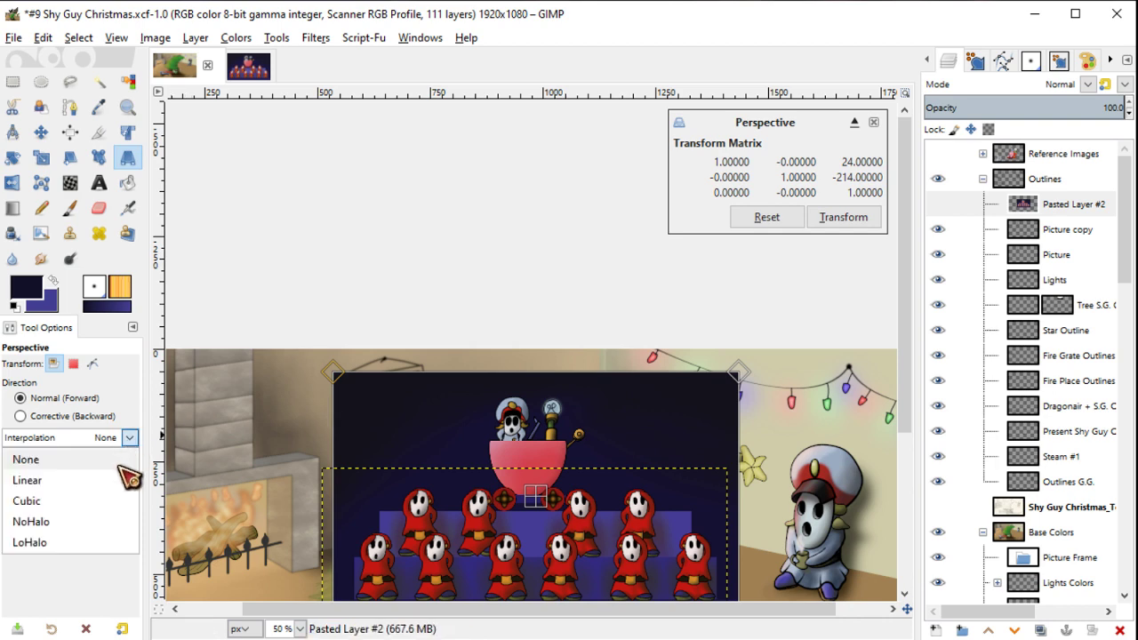
left_click(124, 478)
left_click_drag(739, 375, 513, 298)
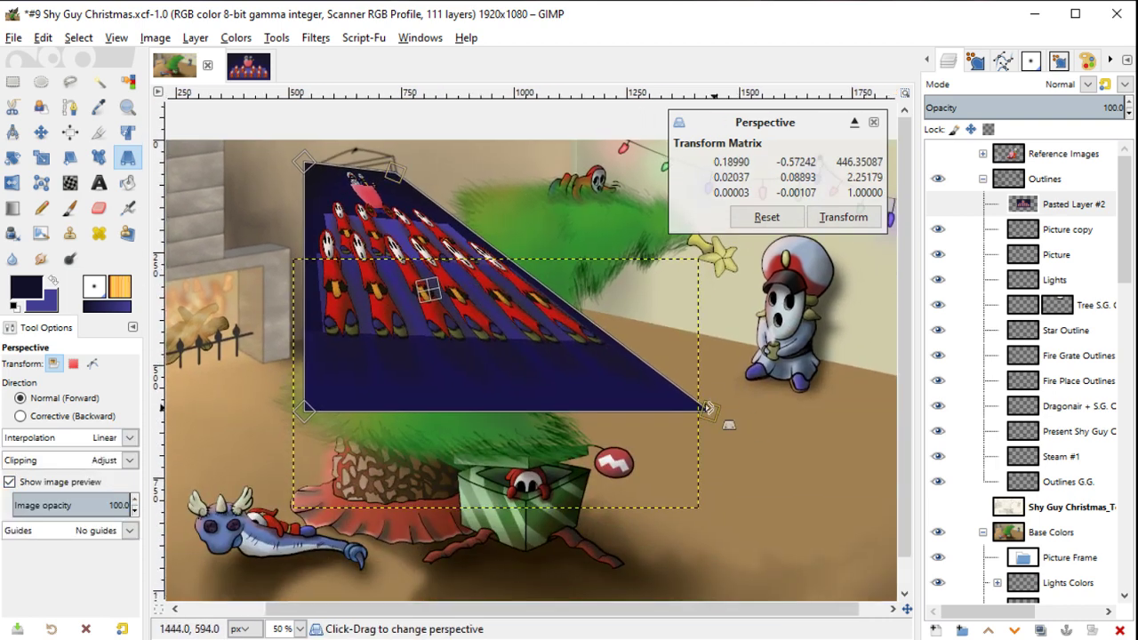
mouse_move(708, 408)
left_mouse_down()
mouse_move(322, 389)
mouse_move(342, 223)
mouse_move(389, 421)
left_mouse_up()
scroll(340, 225, "up", 2)
scroll(338, 229, "up", 2)
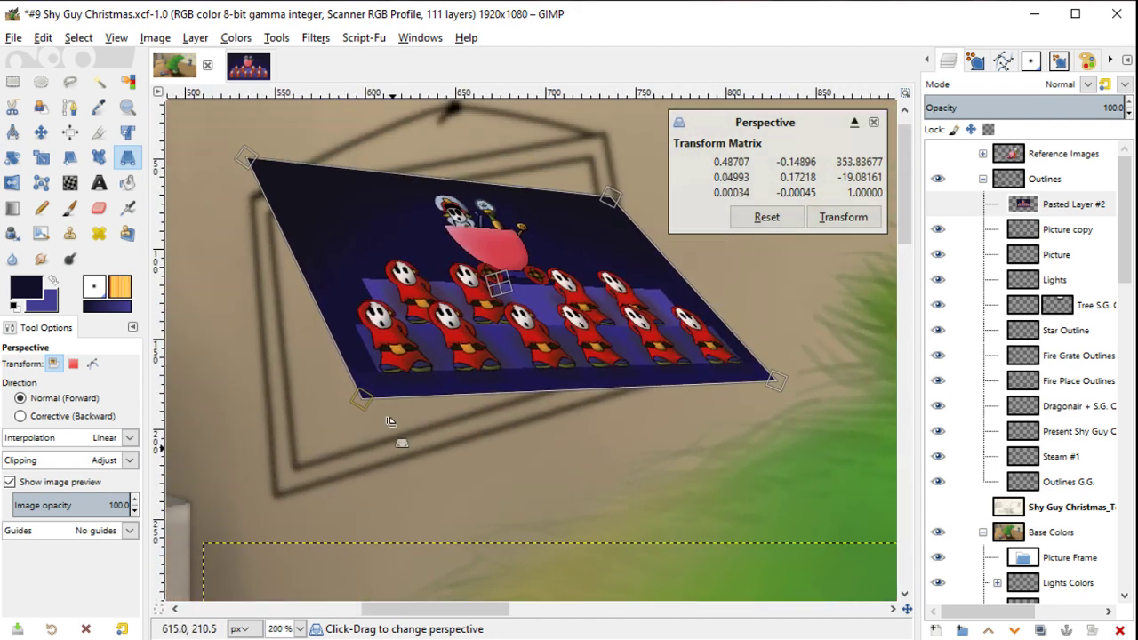
left_click_drag(253, 156, 273, 210)
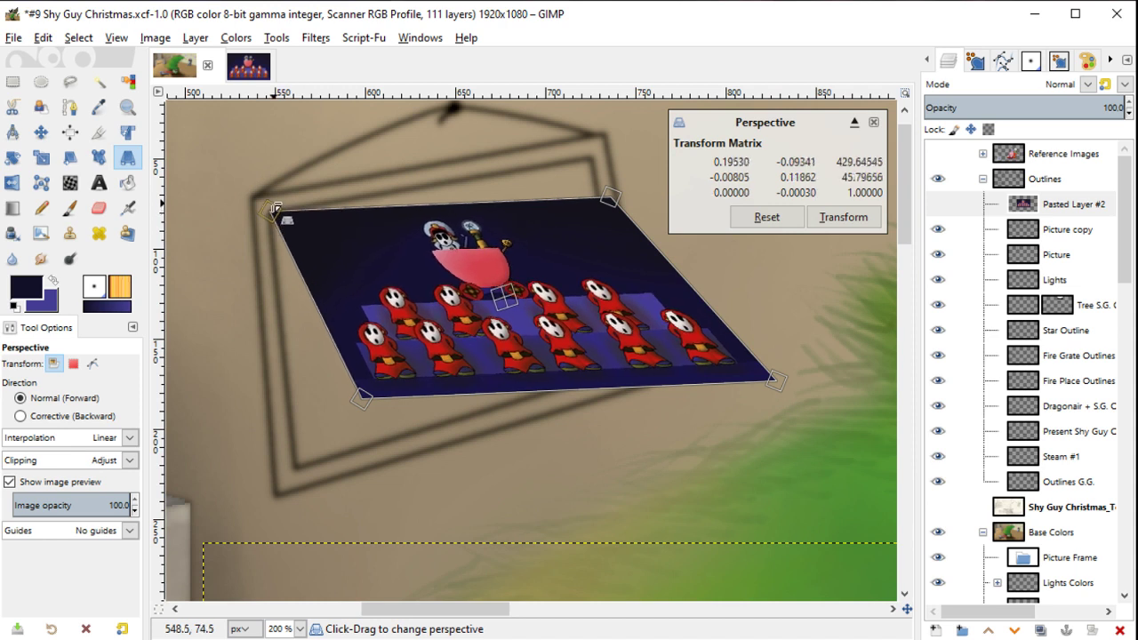
left_click_drag(361, 397, 297, 464)
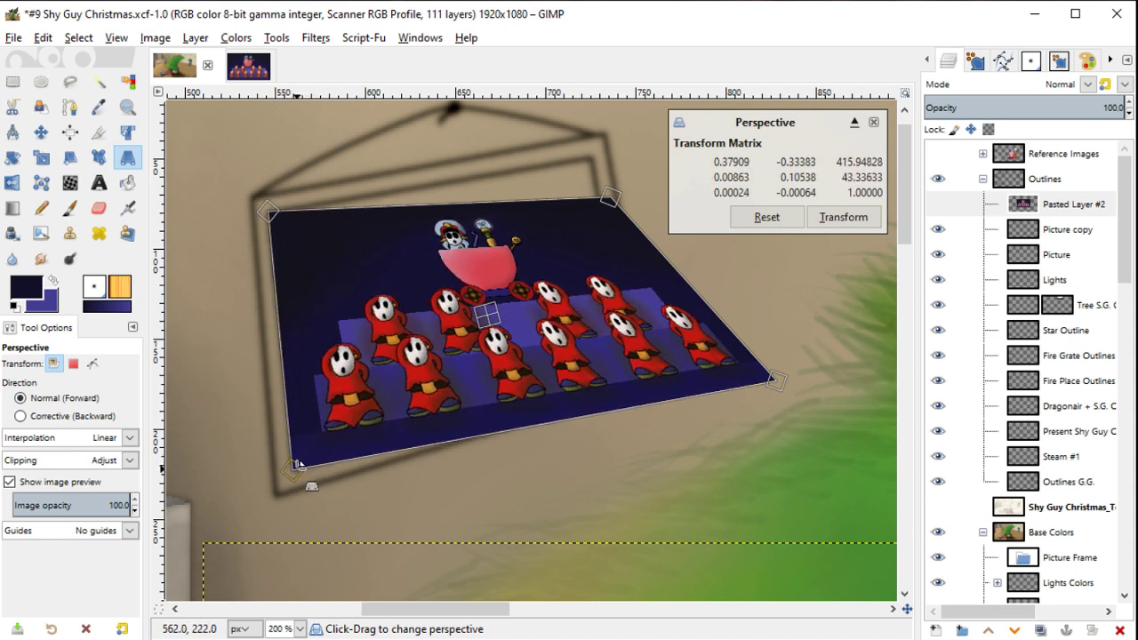
left_click_drag(612, 203, 592, 164)
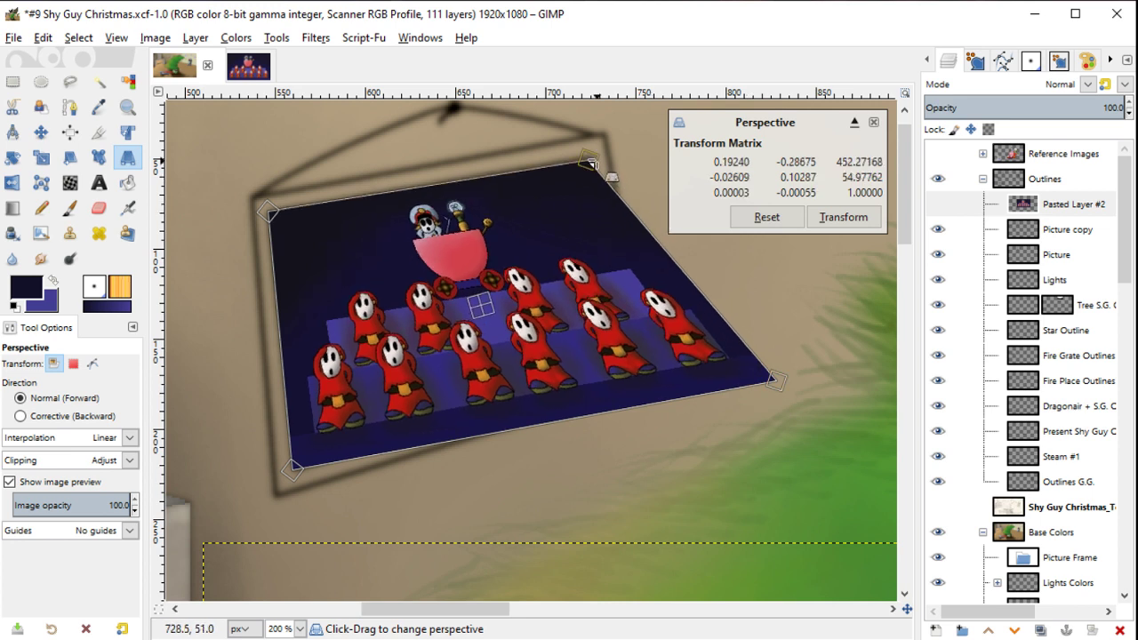
left_click_drag(778, 377, 630, 365)
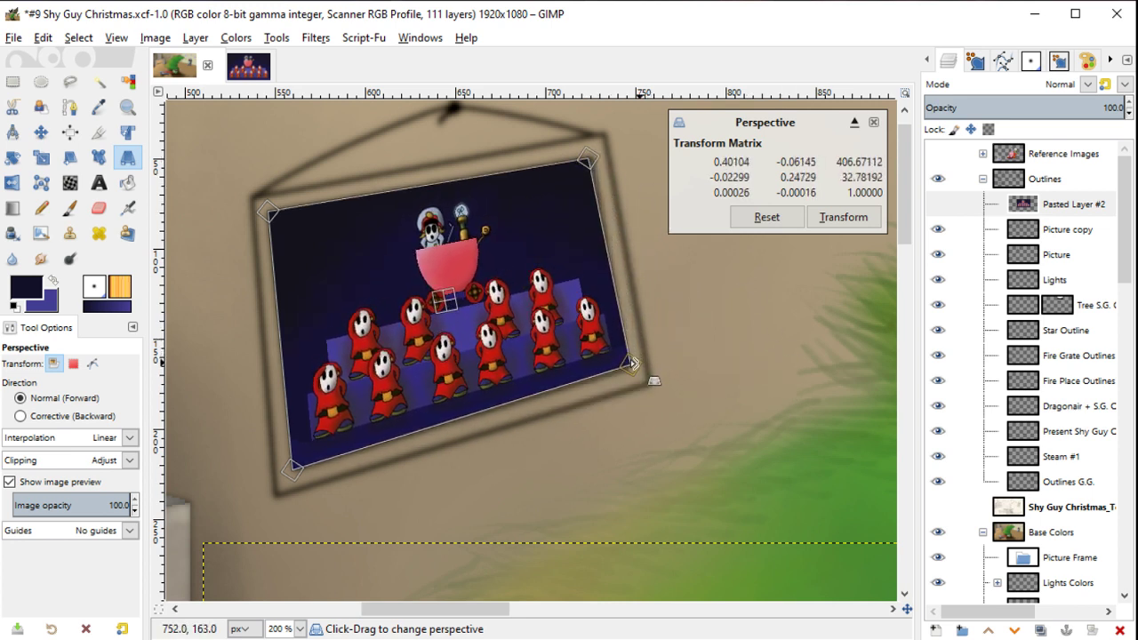
key("Return")
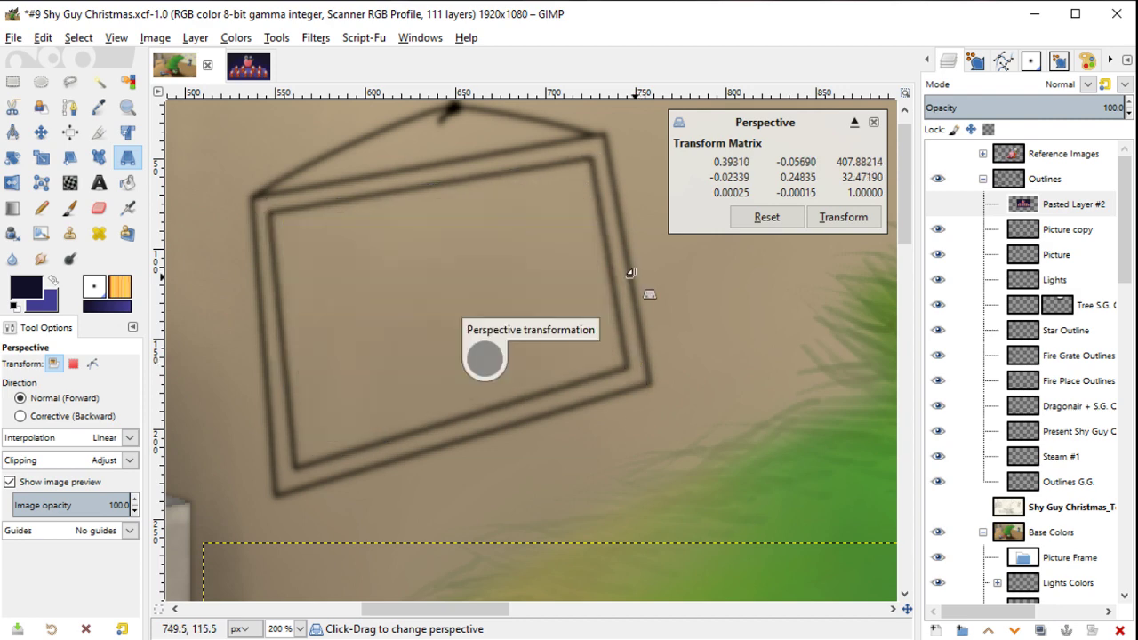
key("shift+ctrl+j")
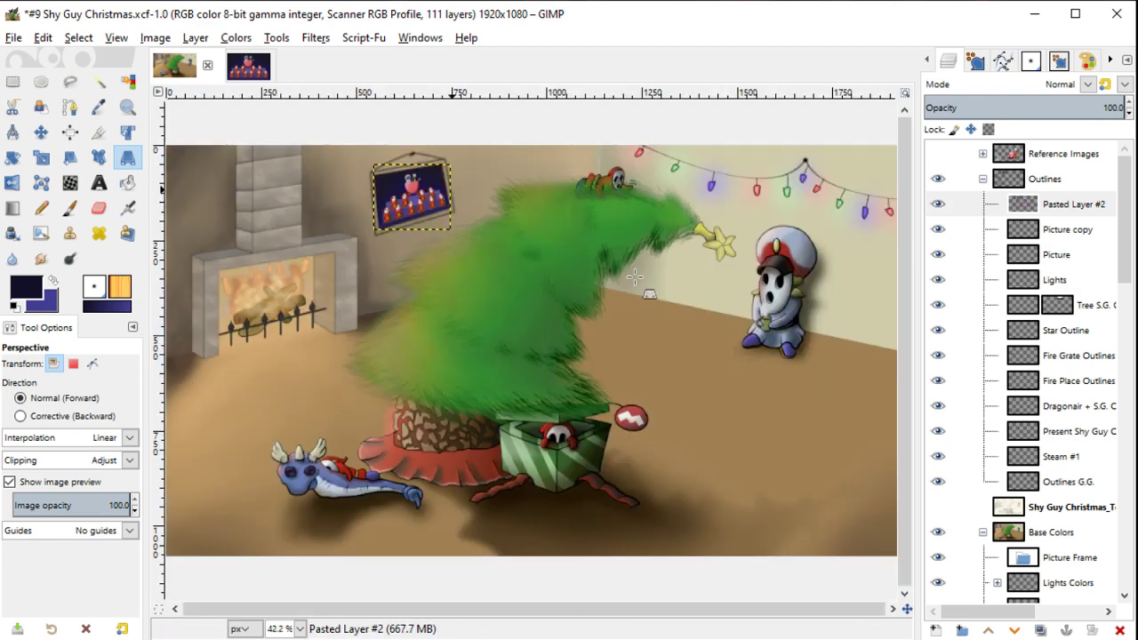
Step: Drag Pasted Layer #2 below Picture, then undo the move and the perspective warp
scroll(411, 182, "up", 3)
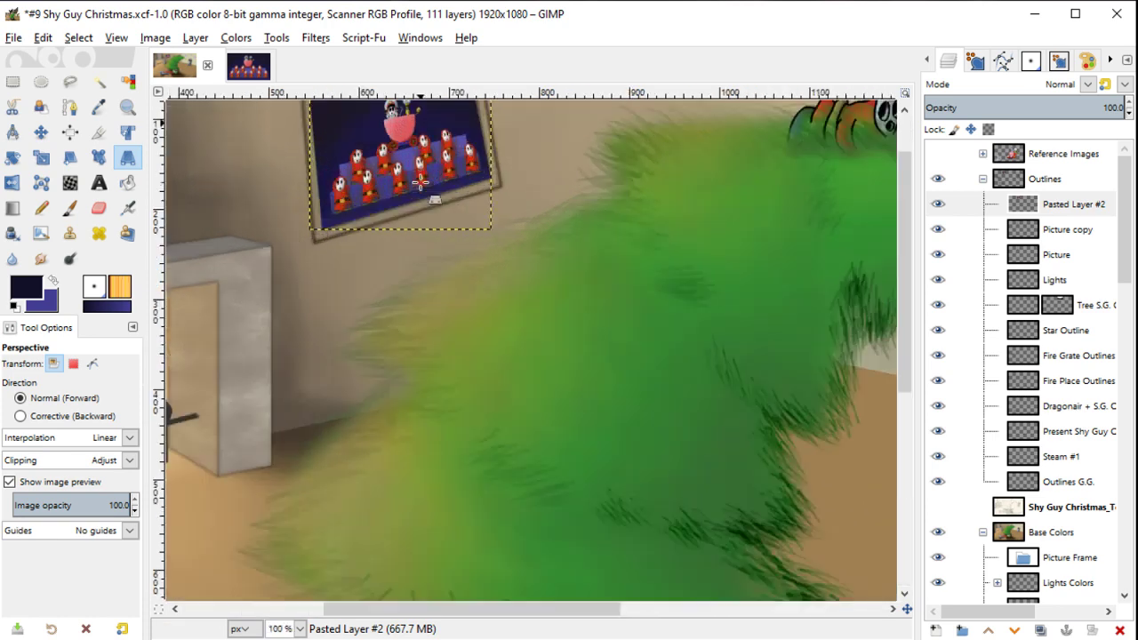
scroll(414, 173, "up", 3)
key("m")
mouse_move(413, 169)
left_mouse_down()
mouse_move(531, 367)
mouse_move(529, 409)
left_mouse_up()
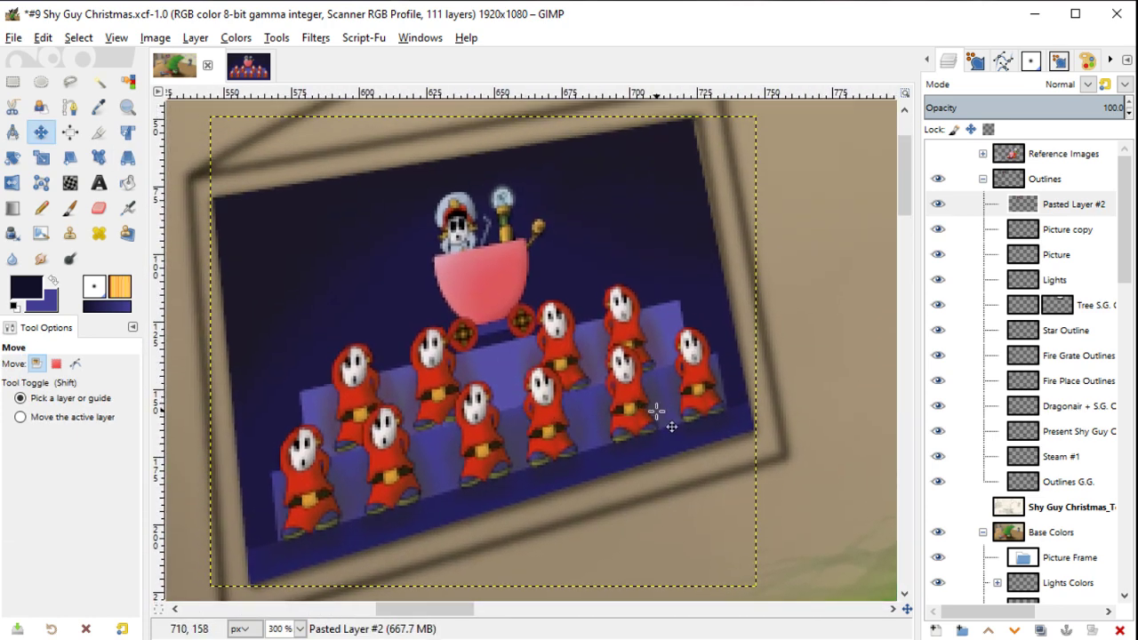
left_click_drag(673, 195, 678, 223)
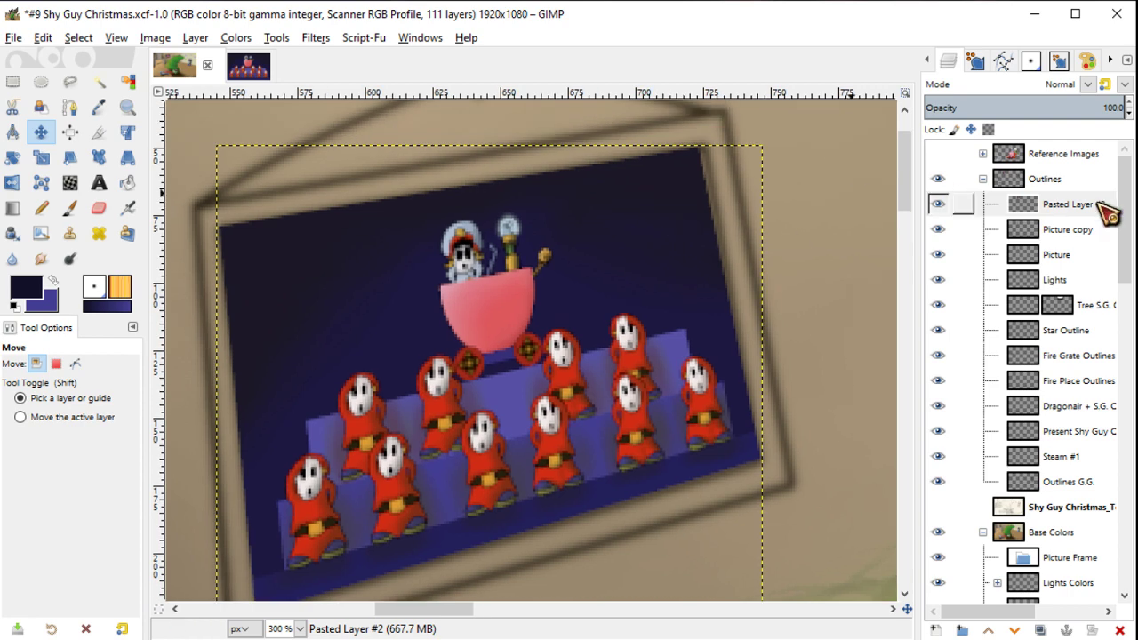
left_click_drag(1102, 206, 1092, 267)
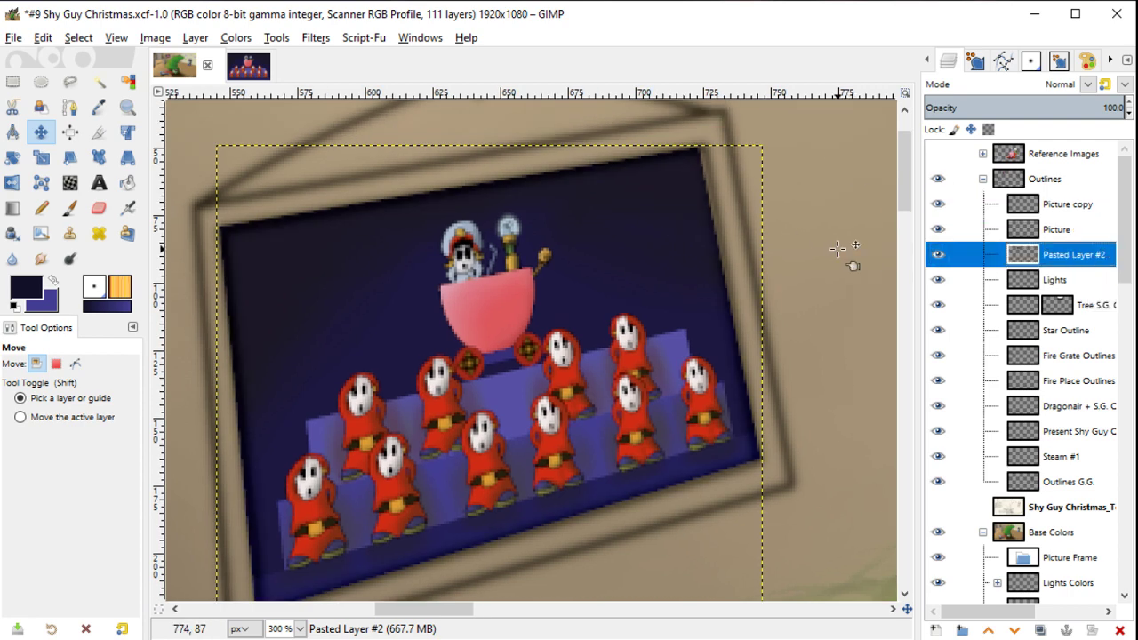
key("ctrl+z")
scroll(838, 249, "down", 4)
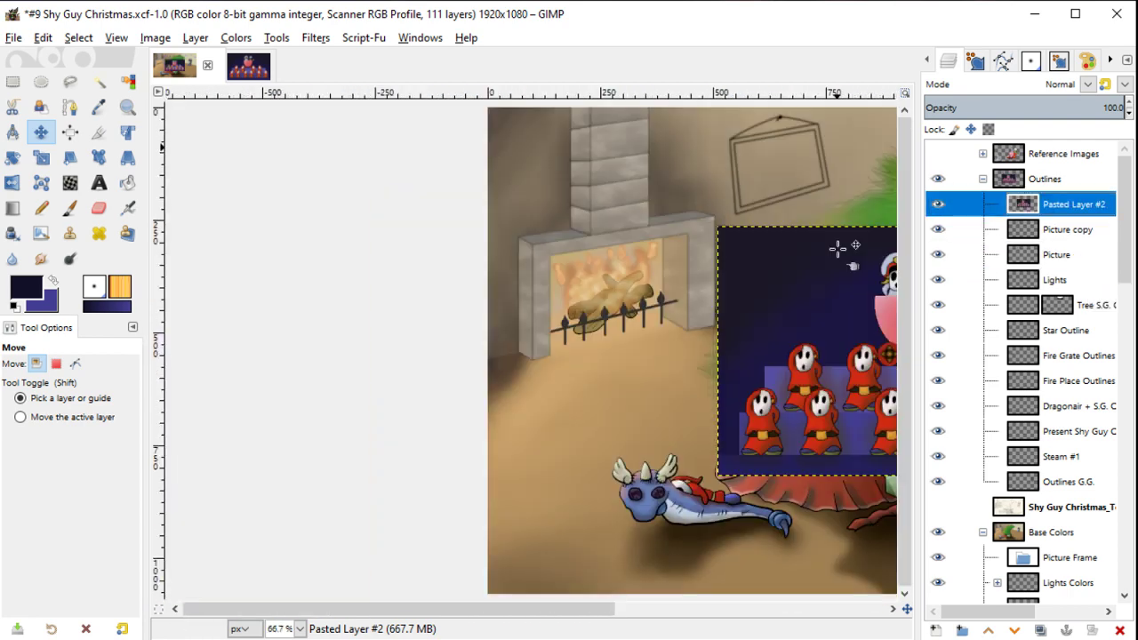
scroll(838, 250, "down", 2)
Step: Start a perspective transform and roughly pull the crowd image's corners toward the wall frame
key("shift+p")
left_click(837, 250)
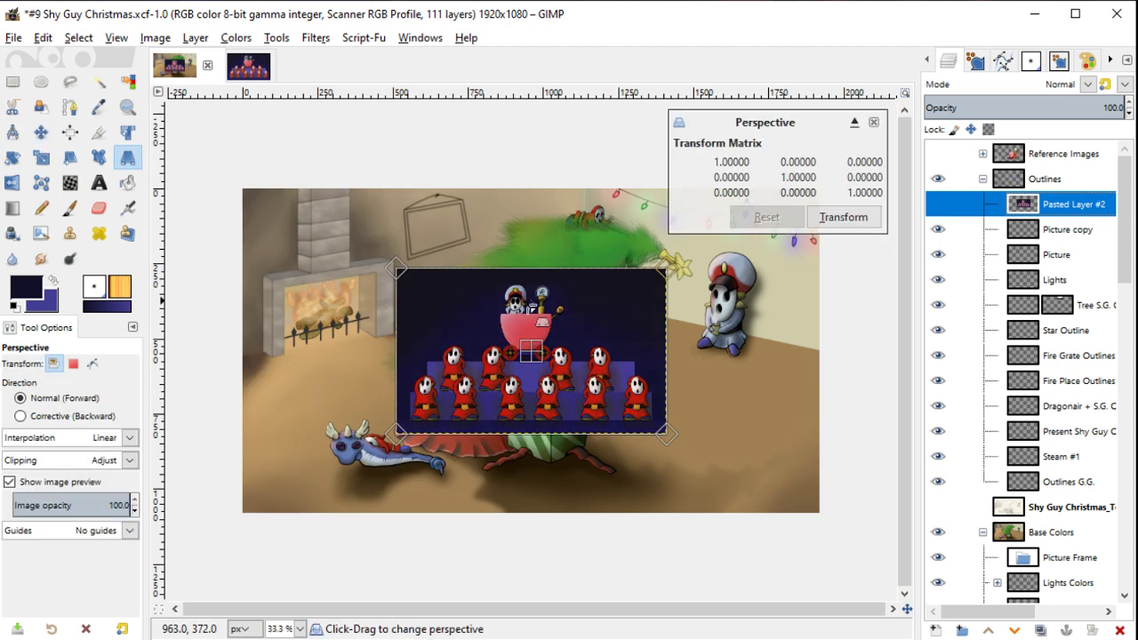
left_click_drag(553, 360, 559, 318)
left_click_drag(399, 239, 409, 229)
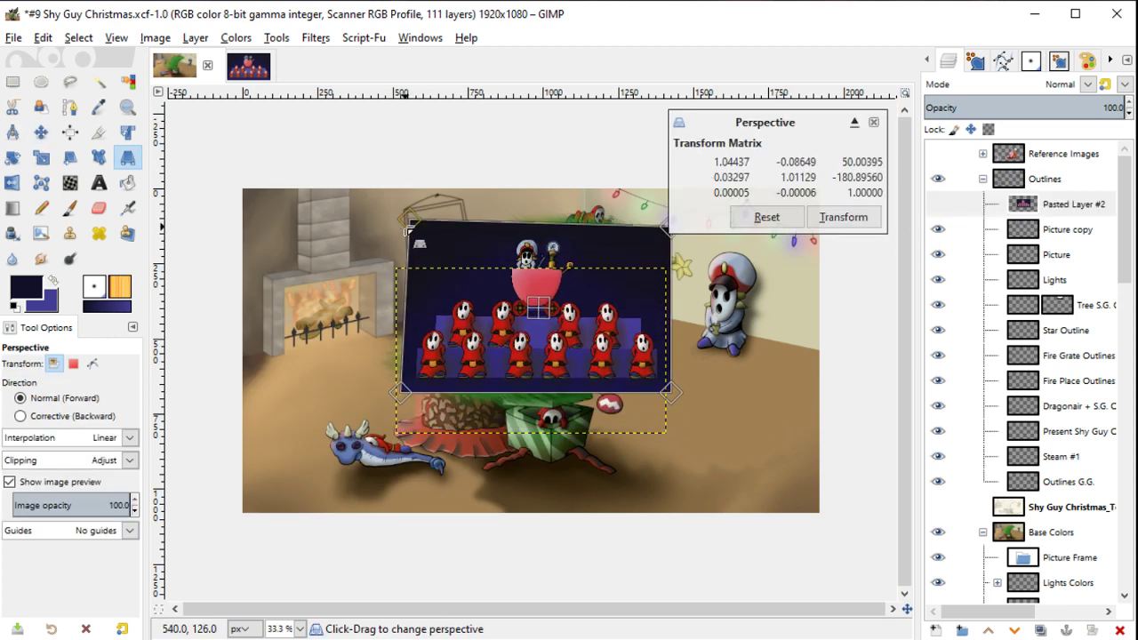
left_click_drag(663, 230, 460, 205)
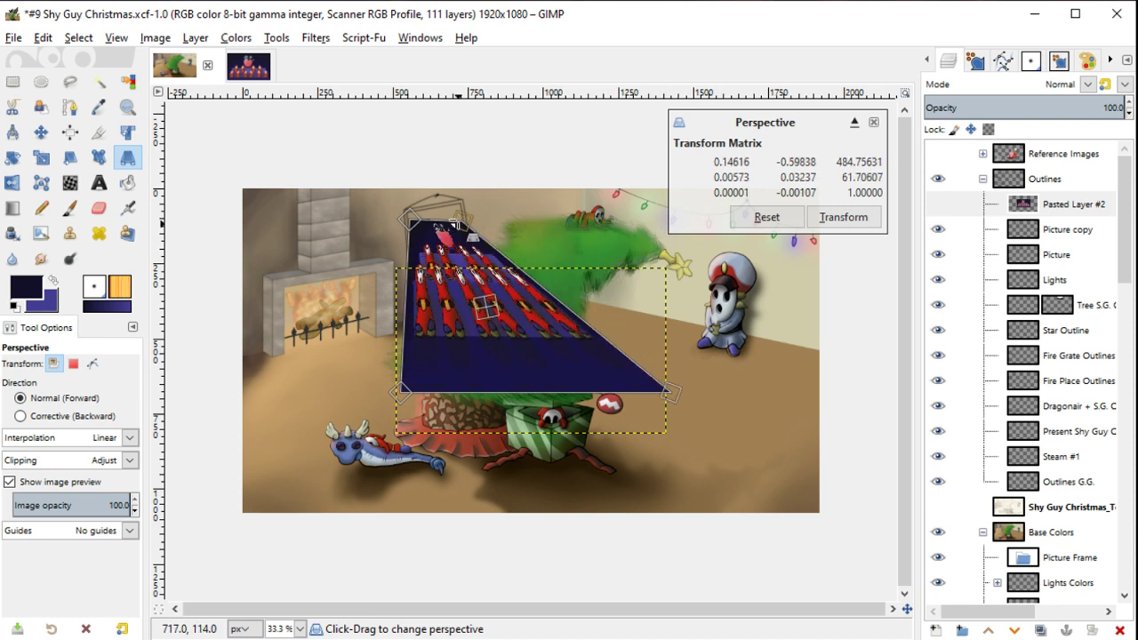
mouse_move(646, 400)
left_mouse_down()
mouse_move(410, 402)
mouse_move(418, 245)
left_mouse_up()
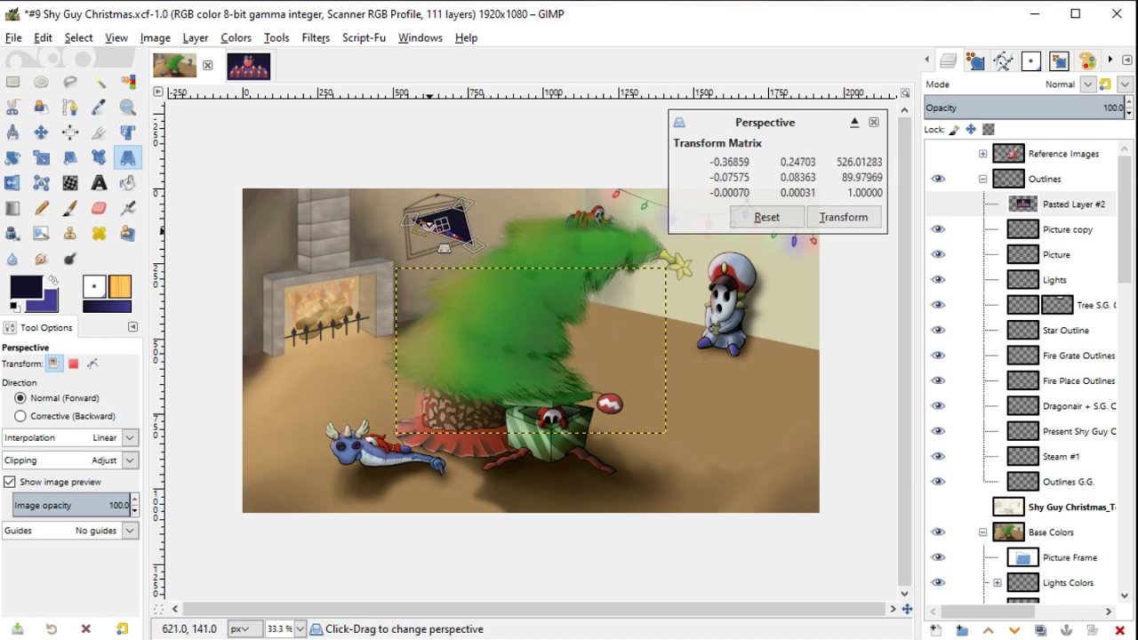
scroll(418, 246, "up", 2)
scroll(419, 245, "up", 2)
scroll(418, 246, "up", 1)
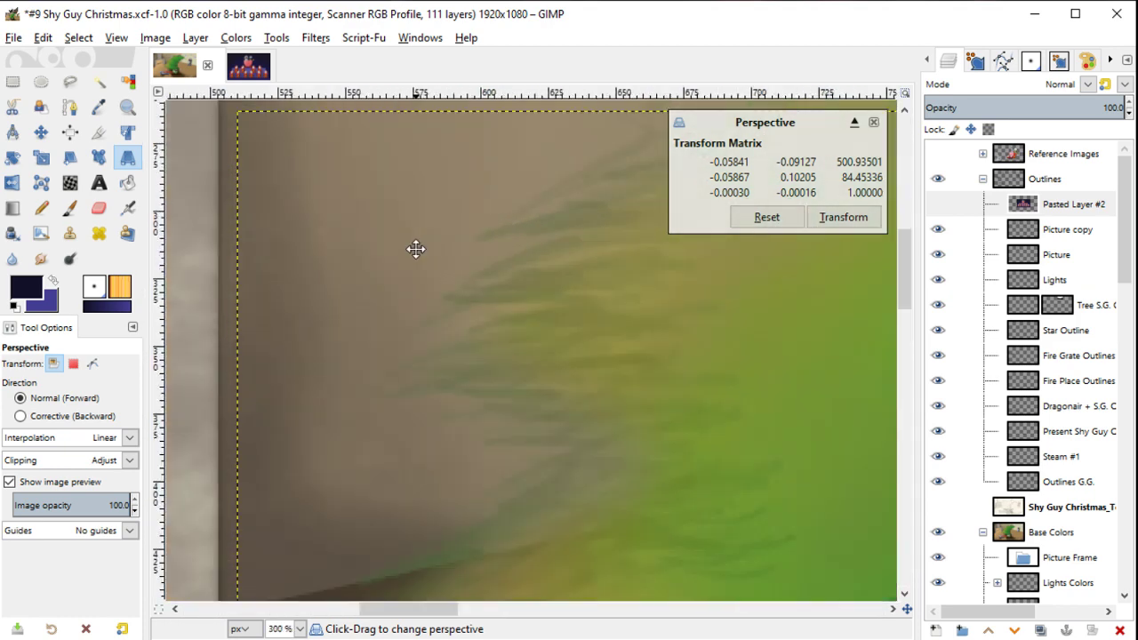
scroll(340, 409, "up", 1)
Step: Pin the image corners to the frame's inner corners, apply the warp, and move Pasted Layer #2 between Picture and Lights
left_click_drag(325, 335, 340, 412)
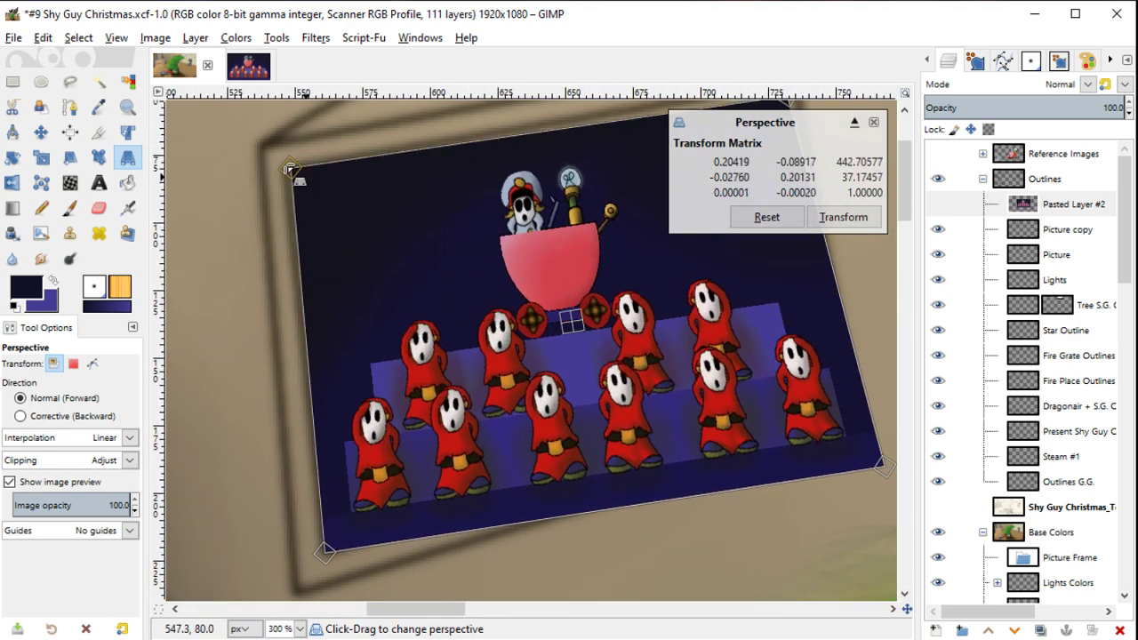
left_click_drag(313, 233, 287, 167)
left_click_drag(414, 178, 215, 230)
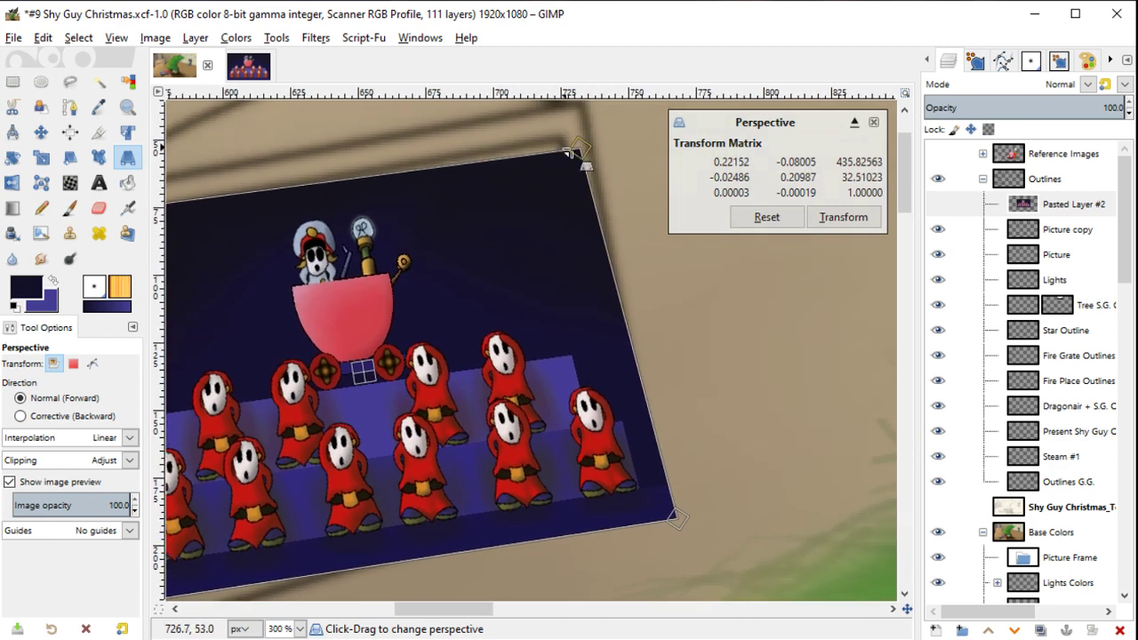
left_click_drag(585, 149, 569, 138)
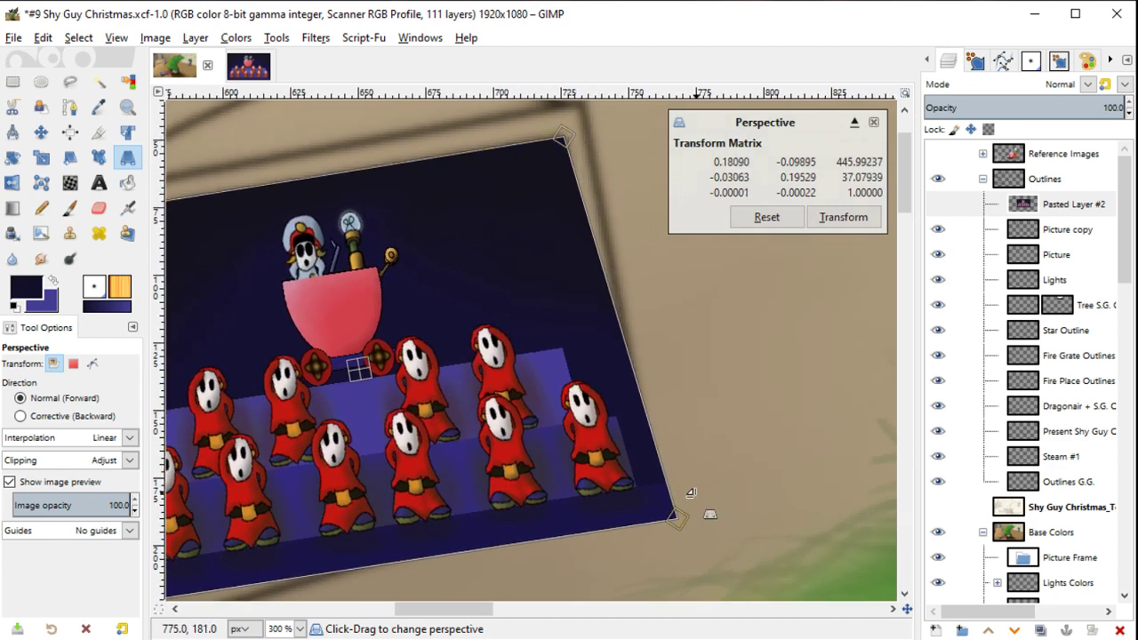
left_click_drag(691, 492, 620, 410)
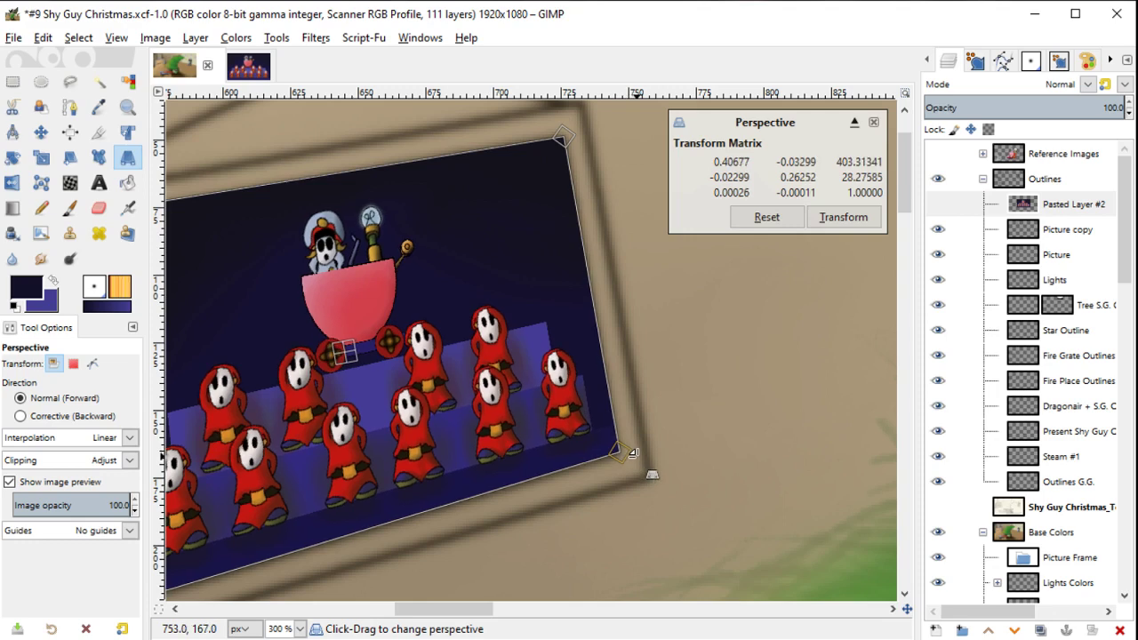
left_click_drag(627, 451, 635, 460)
key("Return")
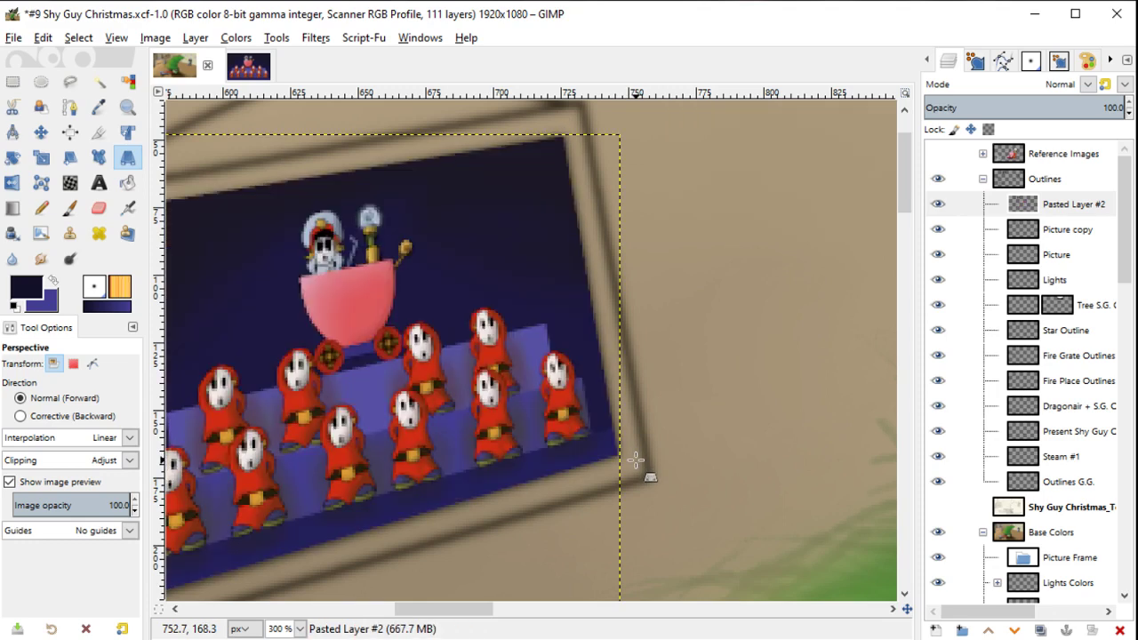
scroll(635, 460, "down", 1)
left_click_drag(1076, 206, 1085, 266)
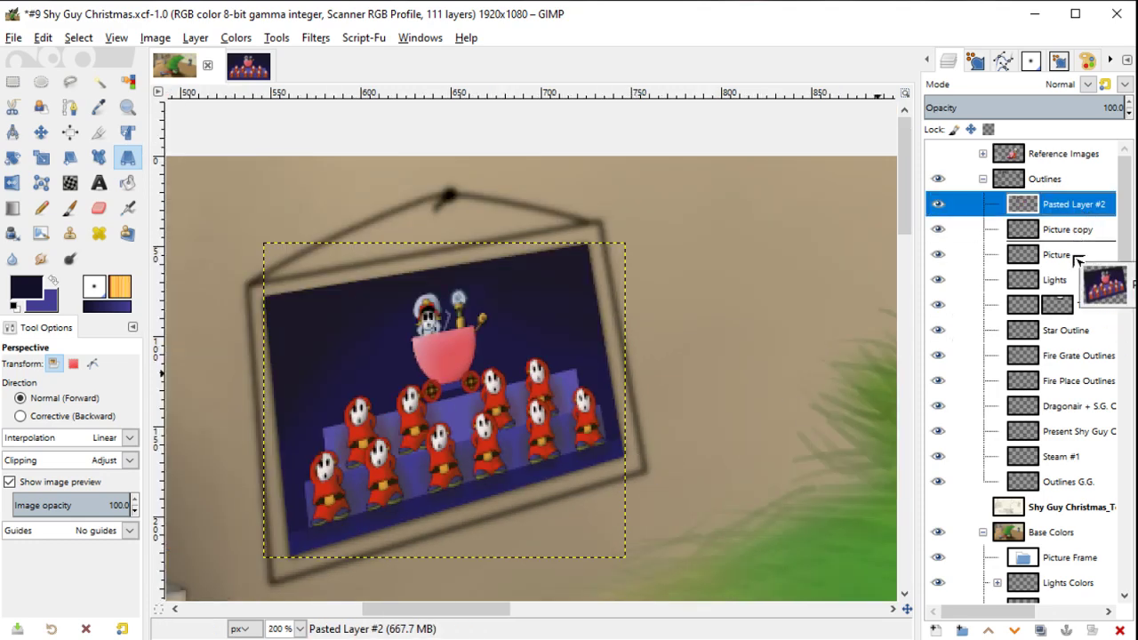
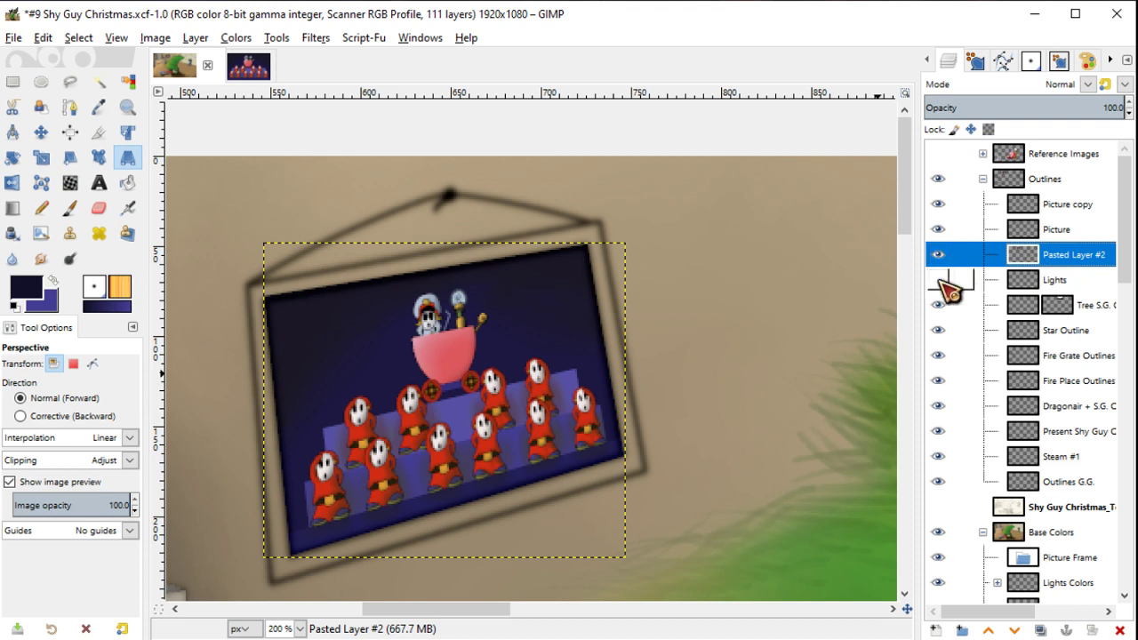
Step: Add a new layer named Picture Frame Color
key("m")
scroll(539, 310, "down", 1)
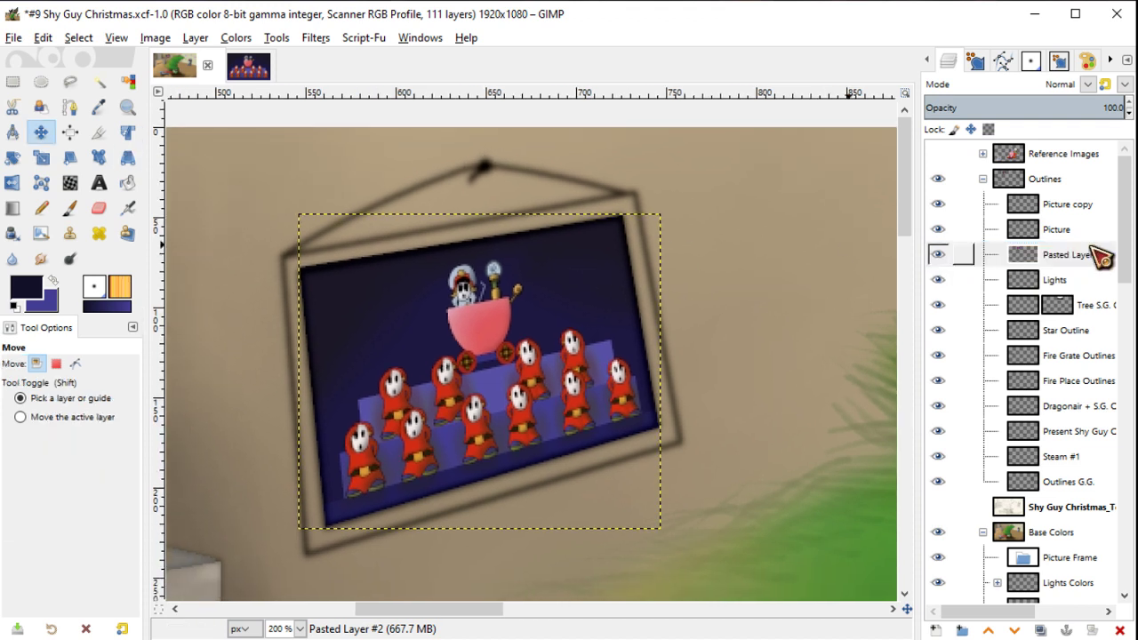
left_click(937, 629)
type("Picture Frame Colo")
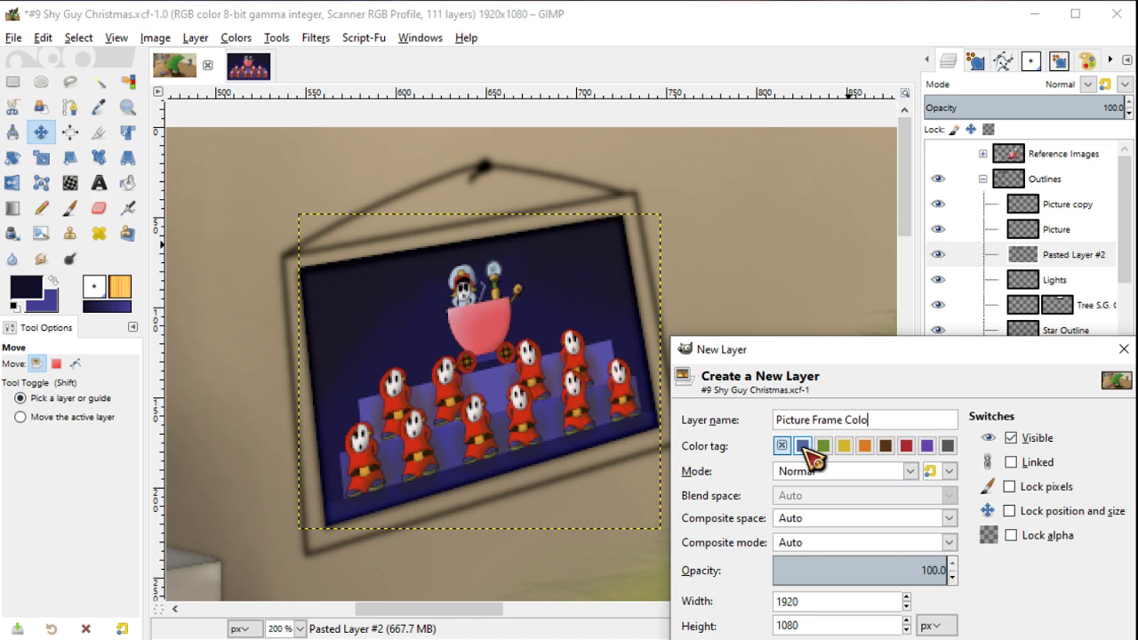
type("r")
key("Return")
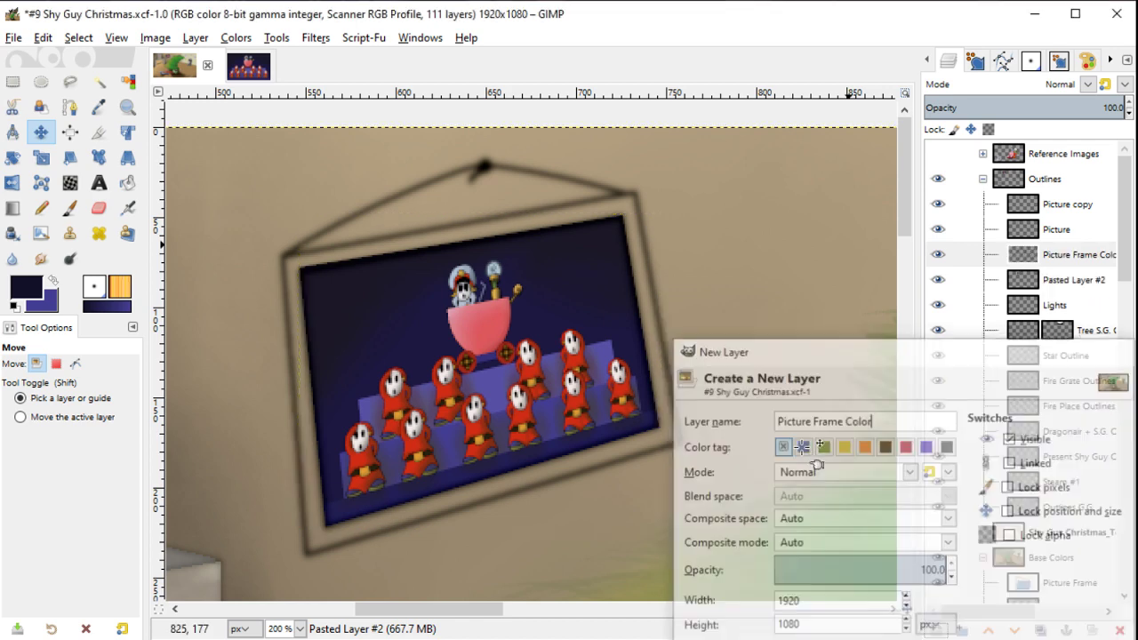
Step: Rename the Picture and Picture copy layers to Picture Frame #1 and Picture Frame #2
left_click(1022, 232)
left_click(939, 229)
left_click(939, 230)
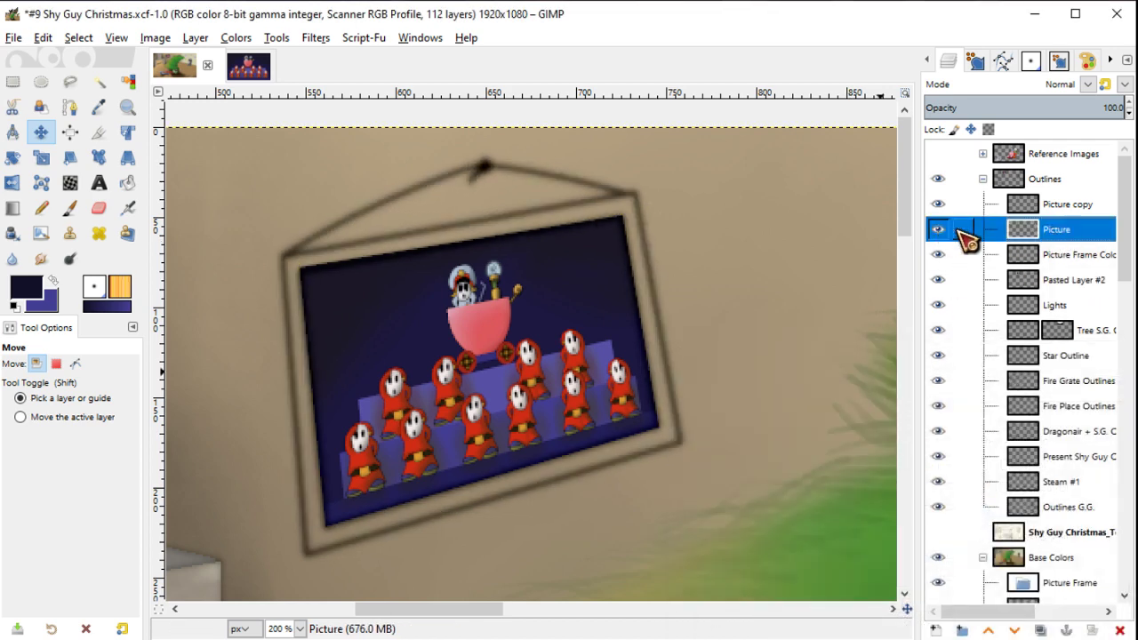
double_click(1080, 229)
type("Fra")
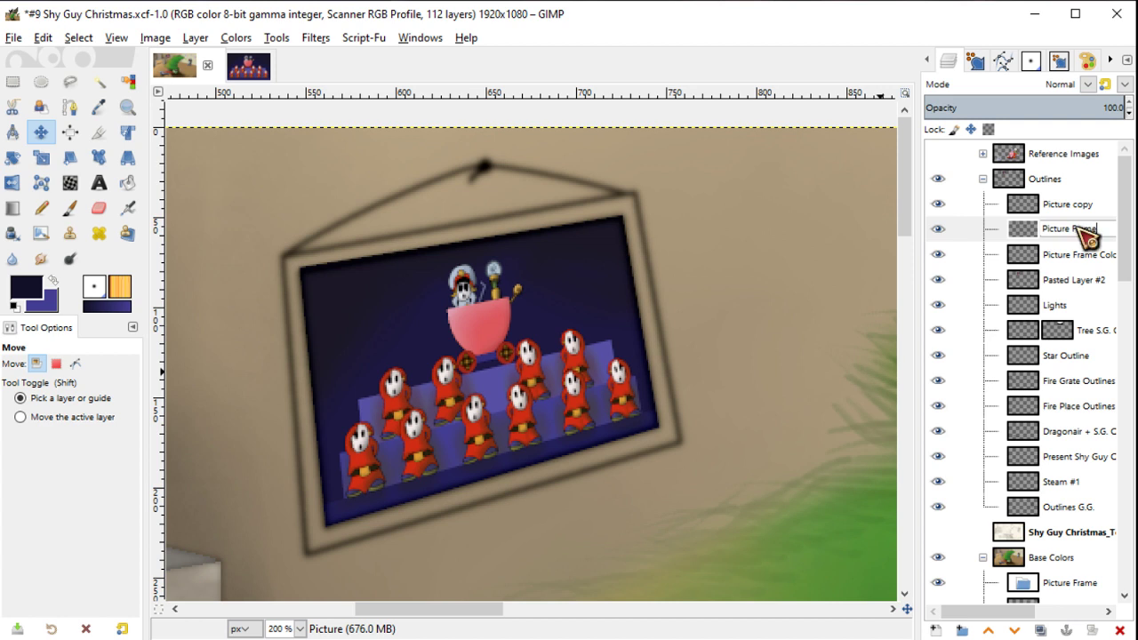
type("#1")
key("Return")
double_click(1083, 212)
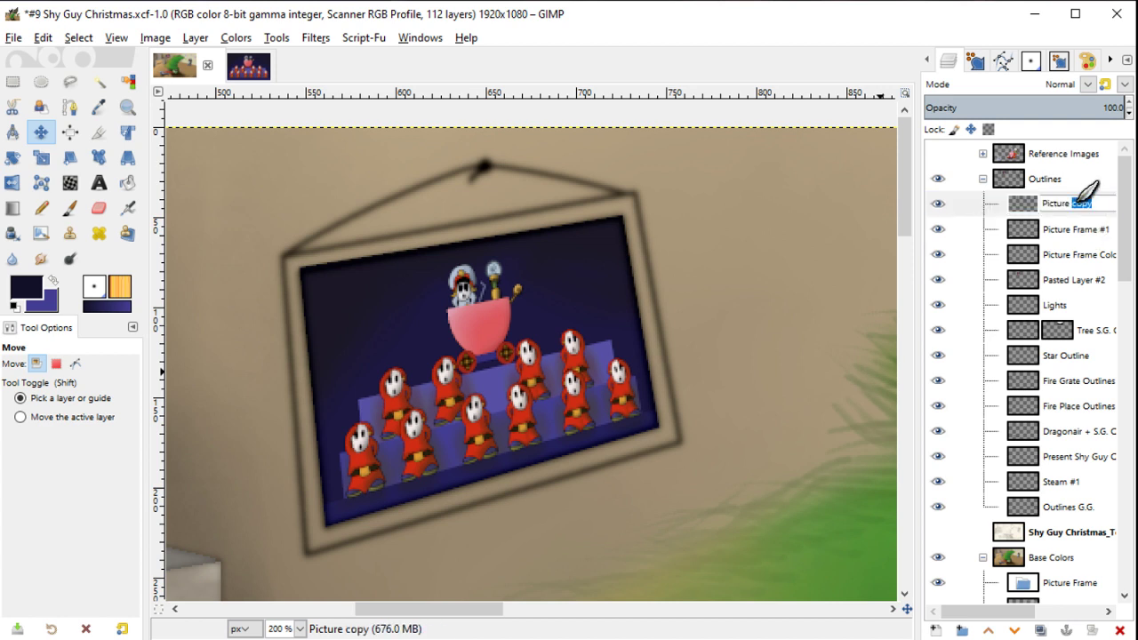
type("Frame #2")
key("Return")
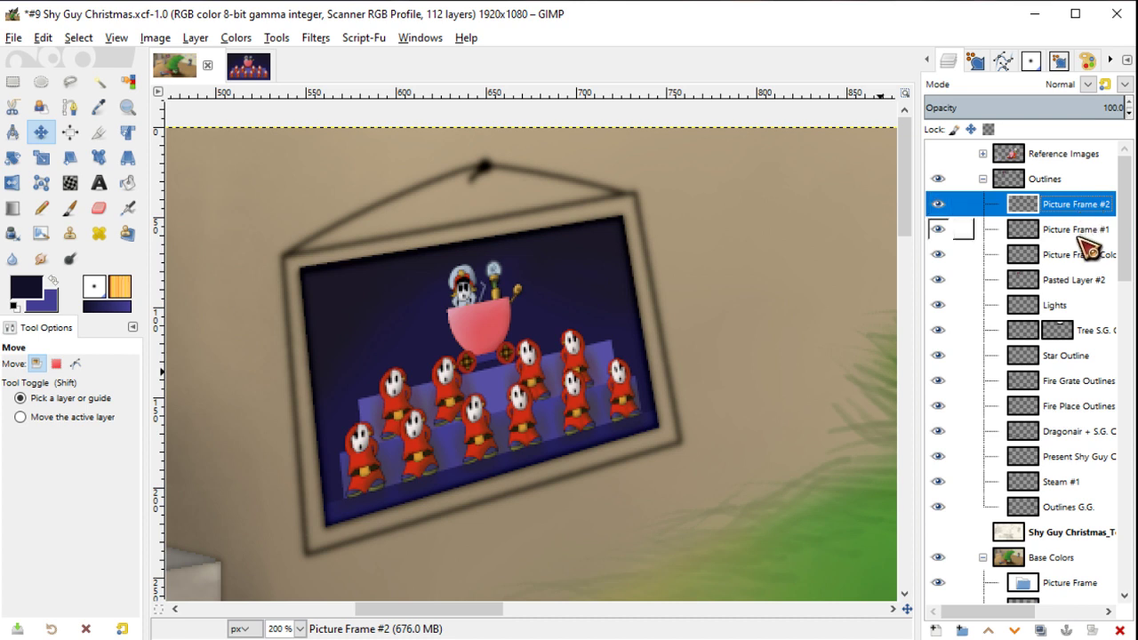
Step: Delete the old Picture Frame layer in Base Colors and select Picture Frame Color
left_click(1081, 585)
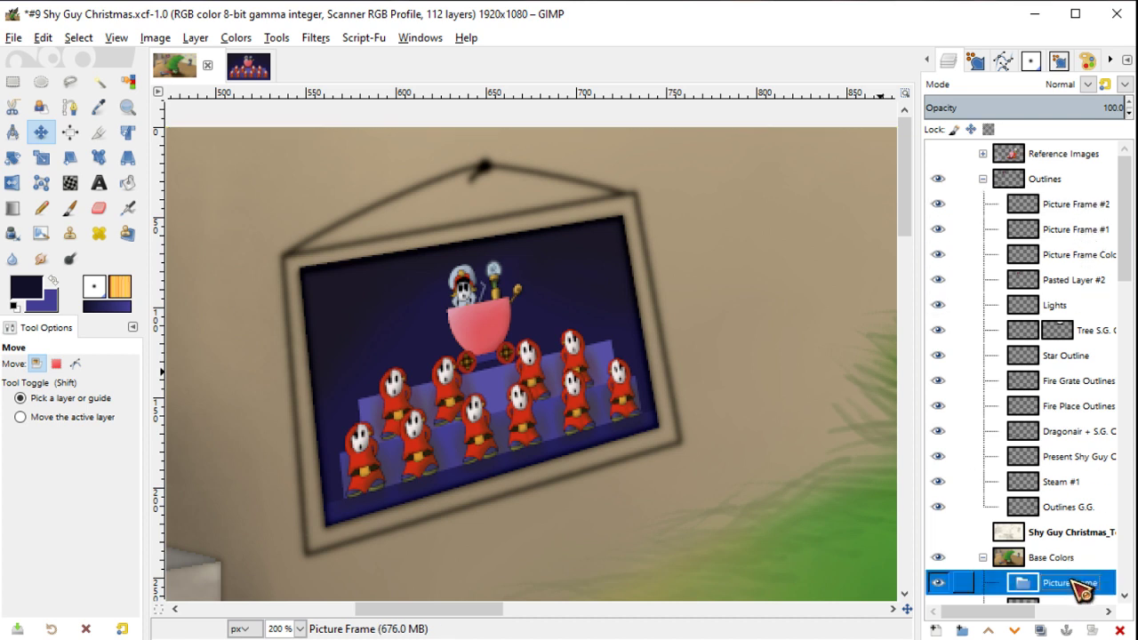
left_click(1119, 630)
left_click(1086, 263)
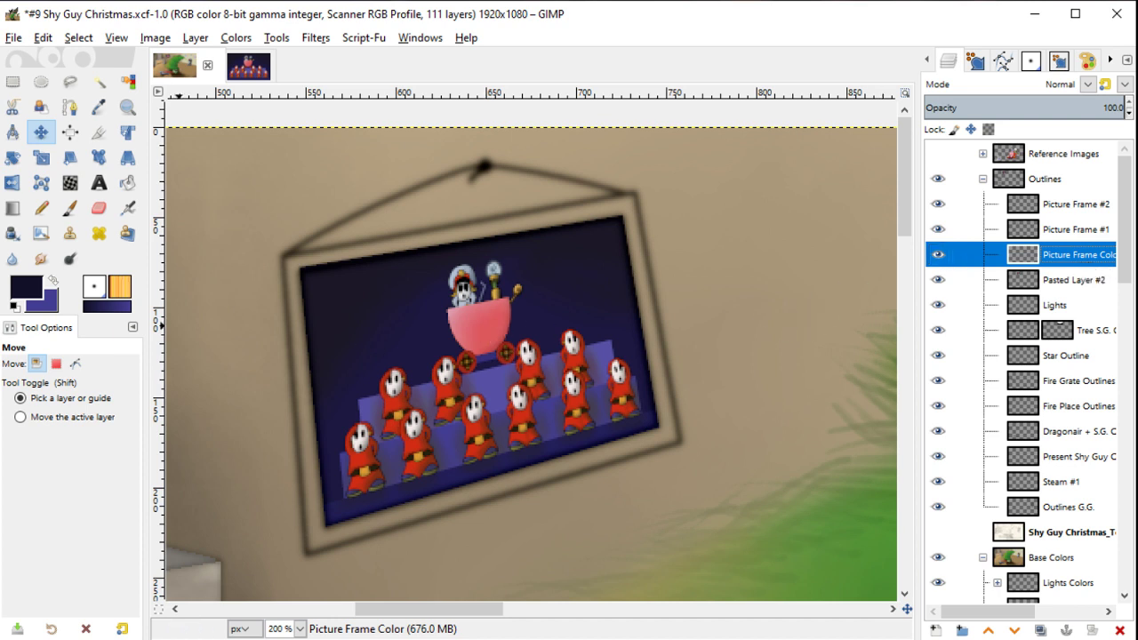
Step: Set the foreground colour to olive-yellow bbad44
left_click(27, 292)
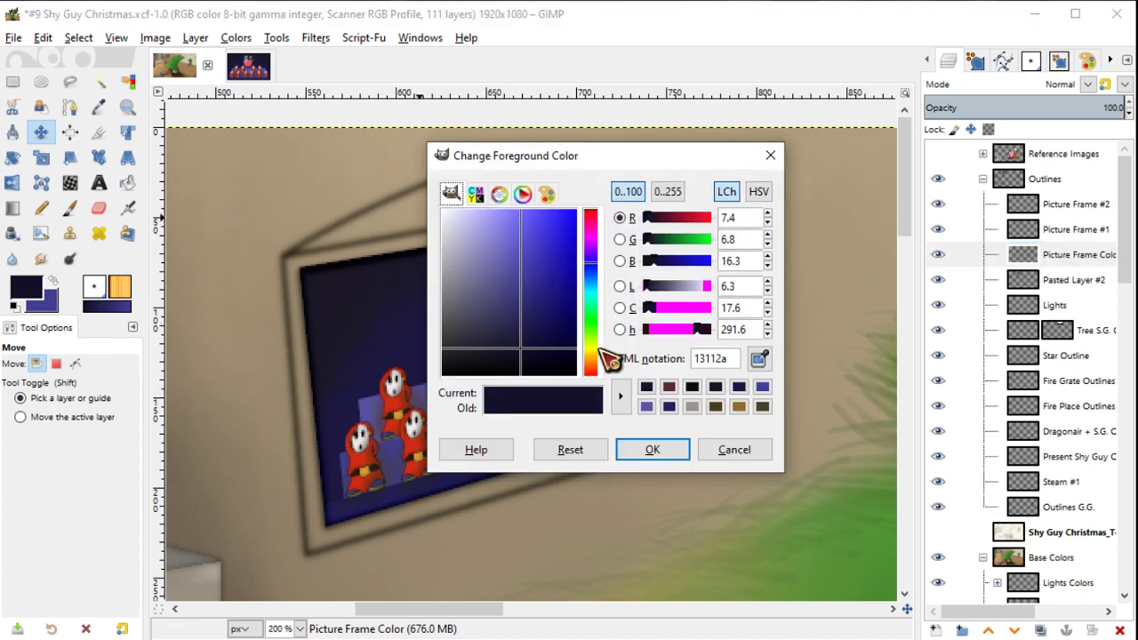
left_click_drag(599, 350, 596, 351)
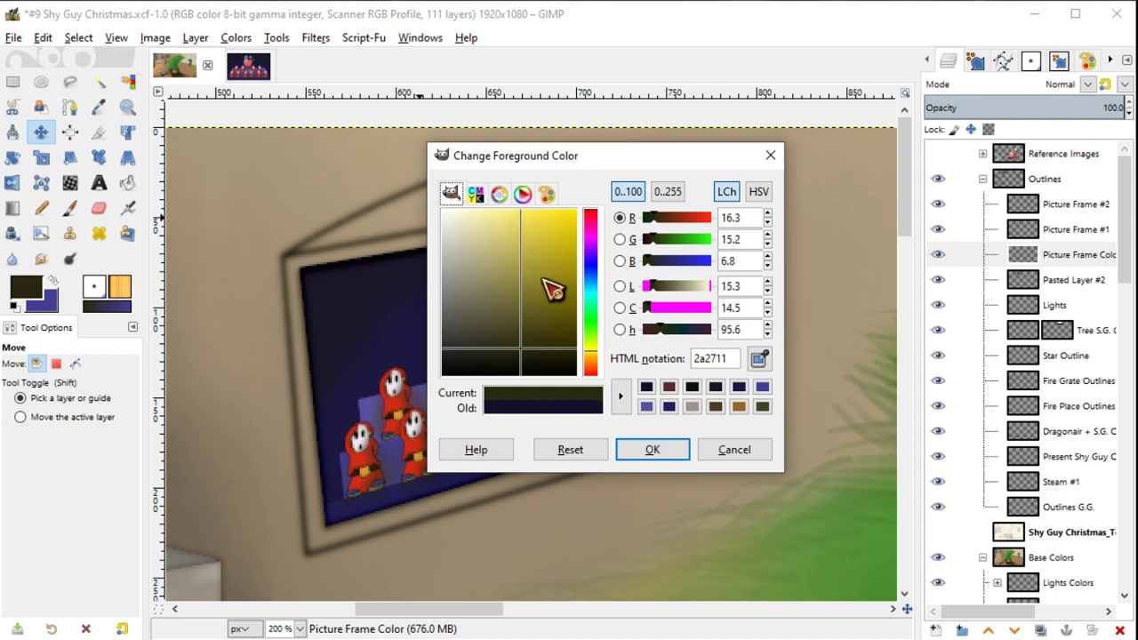
left_click(532, 286)
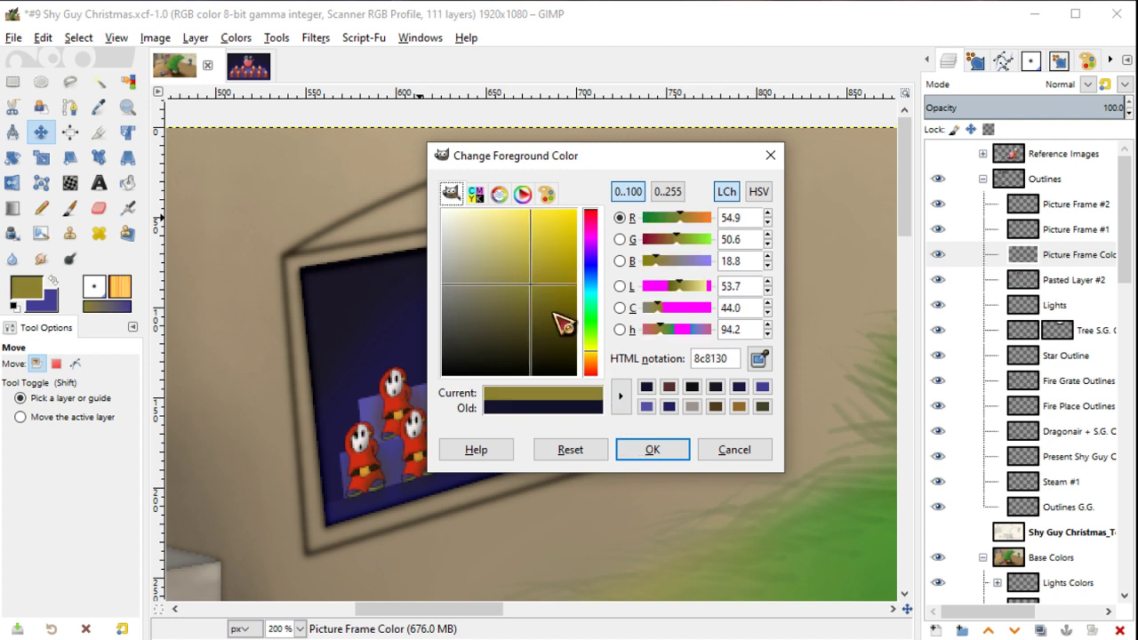
left_click(529, 254)
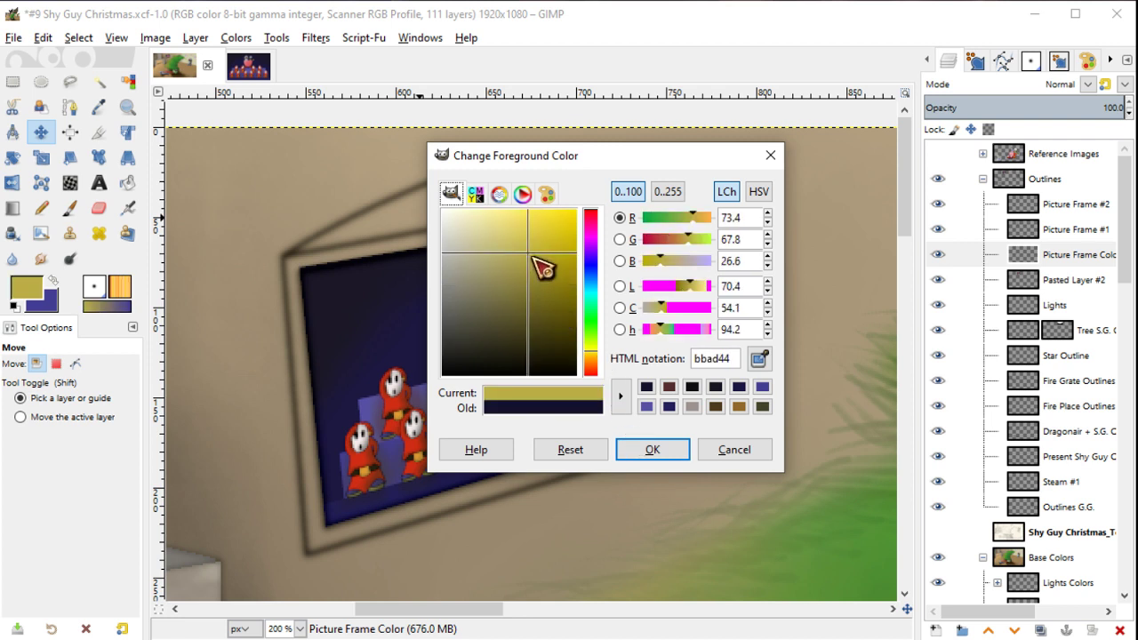
left_click(650, 449)
Step: Fuzzy-select the picture frame border, sampling all layers, and grow the selection slightly
key("u")
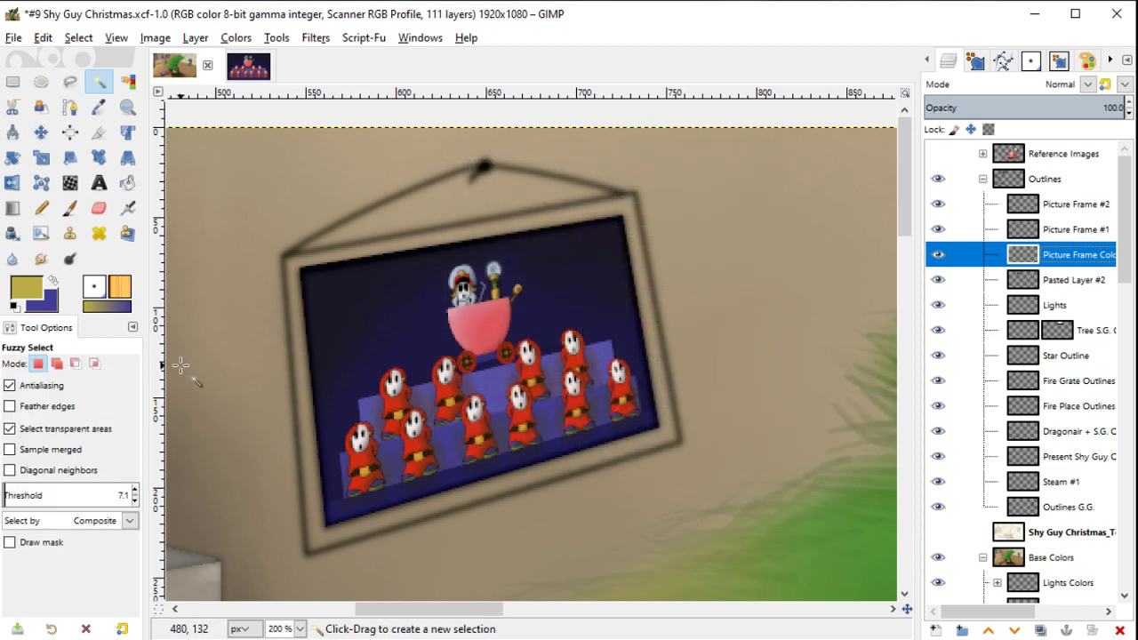
left_click(51, 449)
left_click(303, 407)
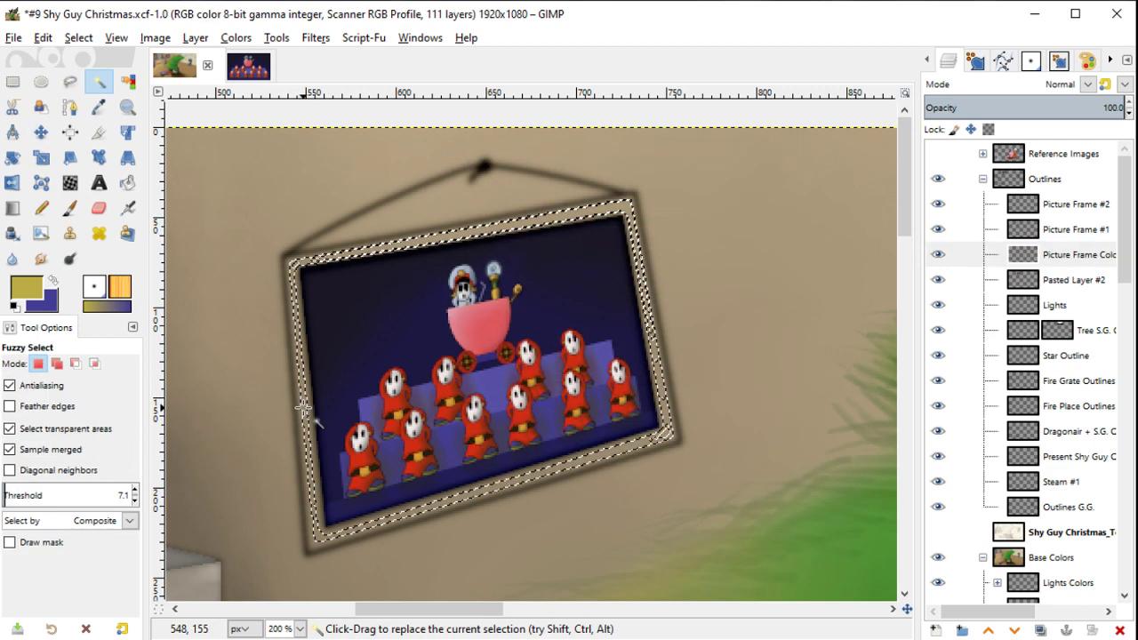
right_click(303, 407)
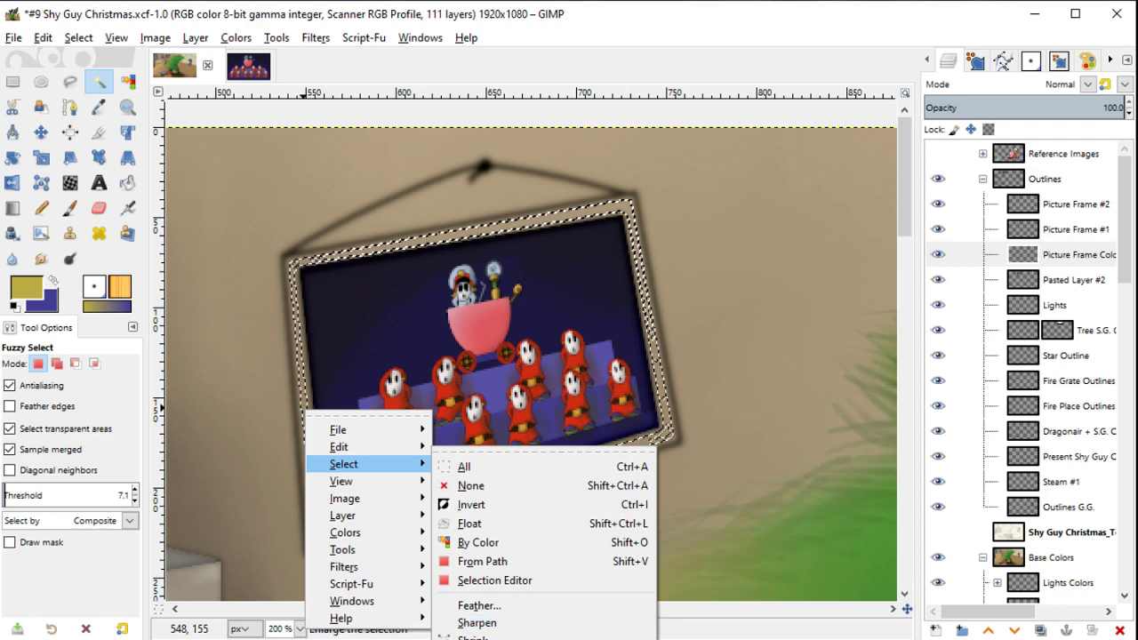
left_click(537, 585)
Step: Bucket-fill the frame border with olive-yellow, then undo the fill
key("shift+b")
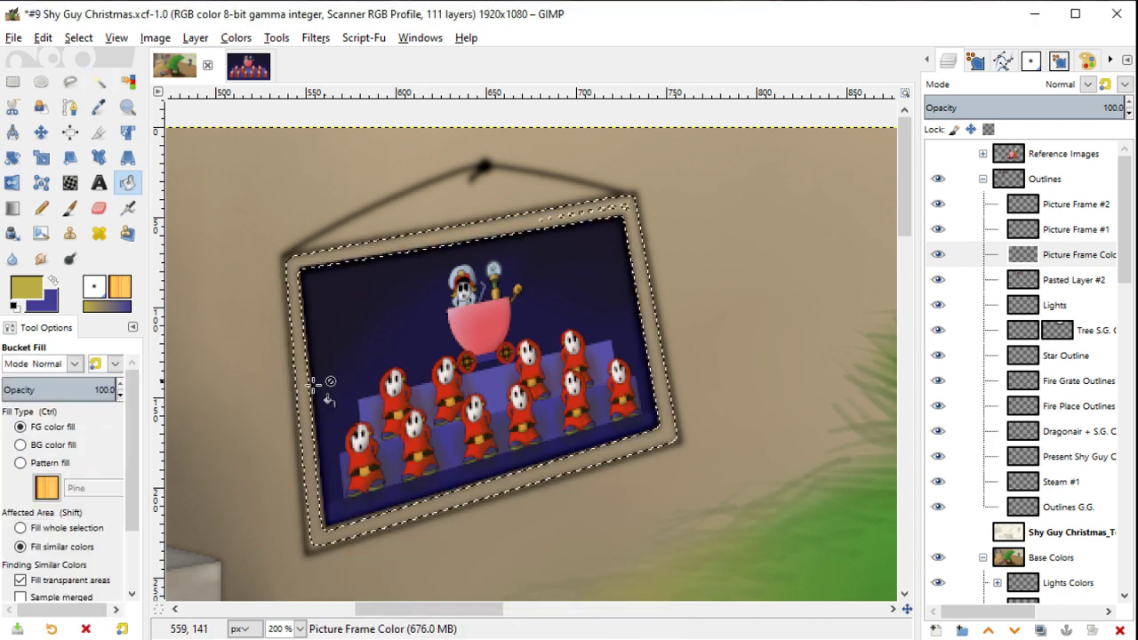
left_click(316, 388)
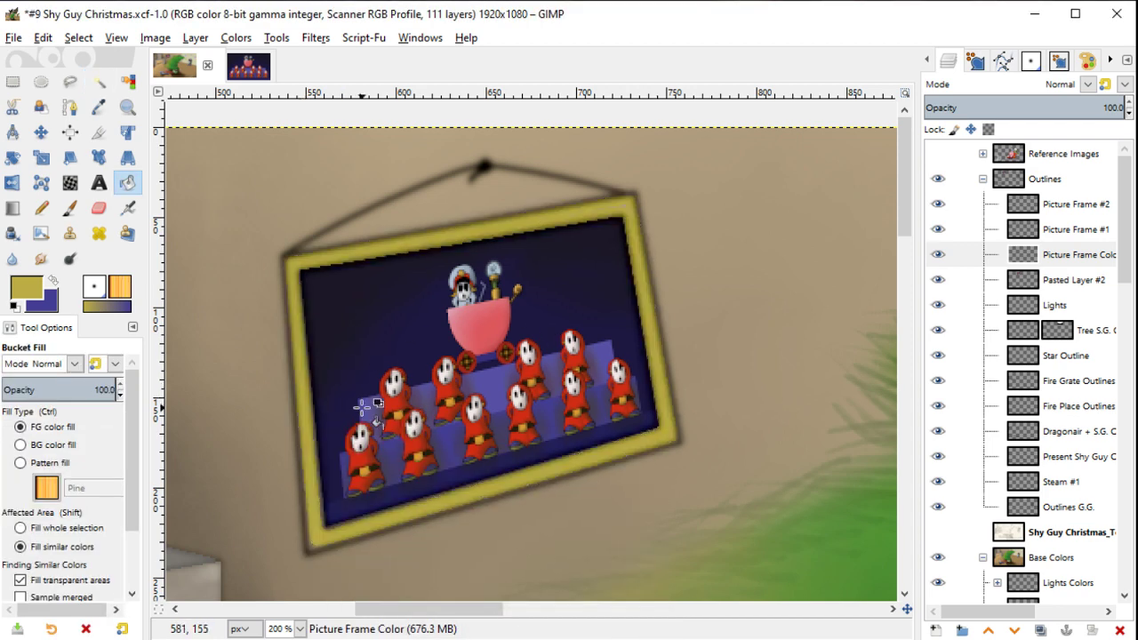
scroll(376, 395, "up", 3)
key("ctrl+z")
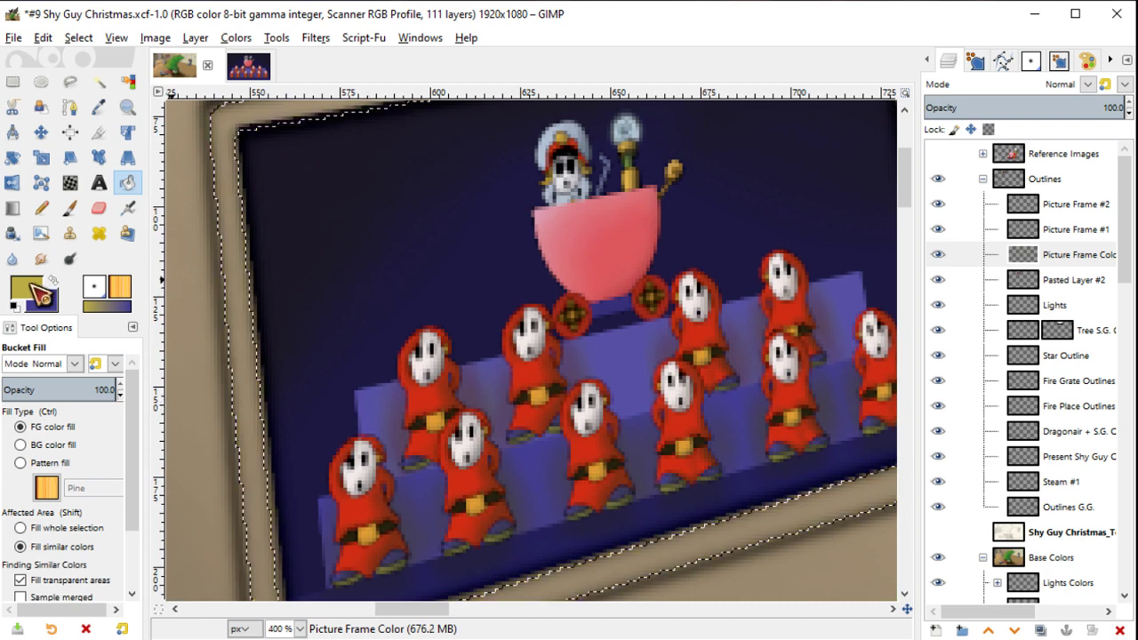
Step: Slightly adjust the olive colour, refill the frame, then undo again
left_click(27, 288)
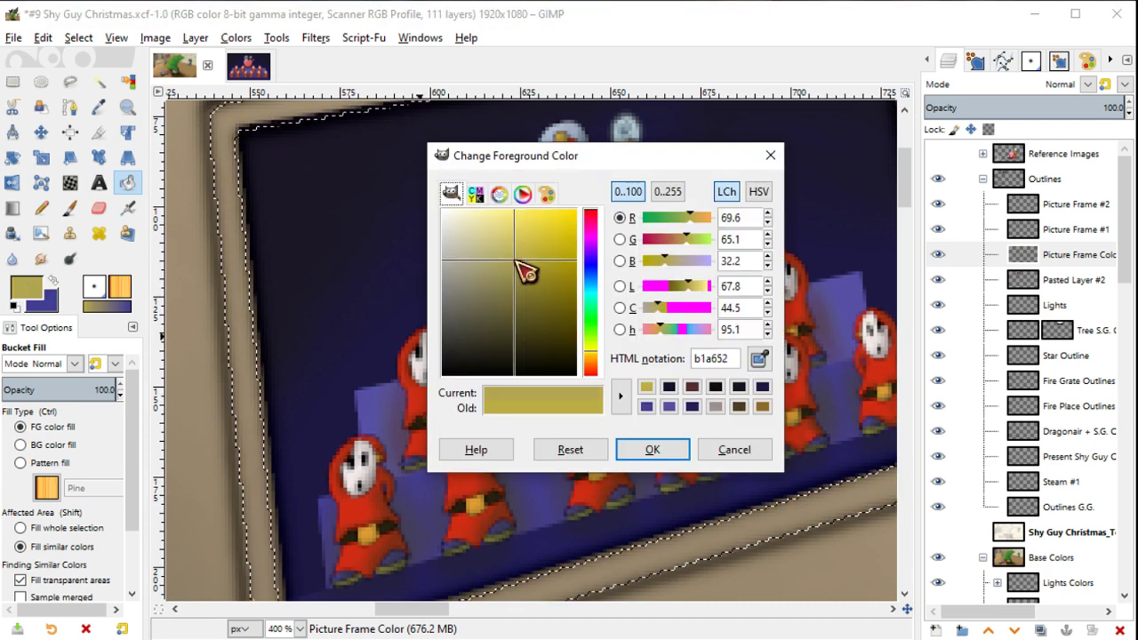
left_click(654, 463)
left_click(262, 425)
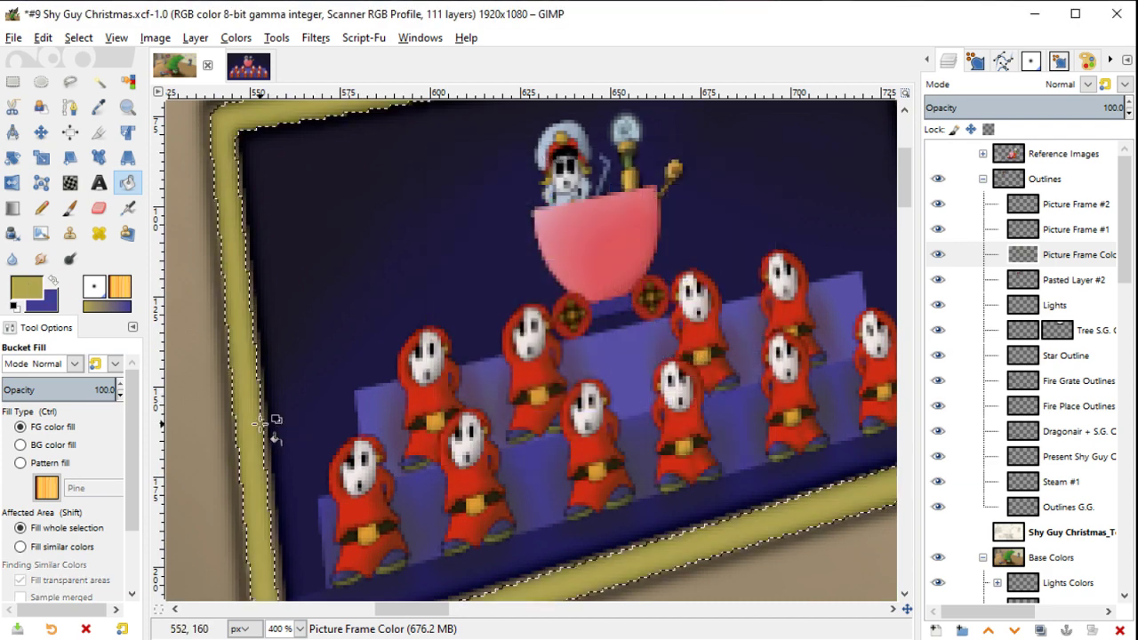
scroll(548, 413, "up", 4)
scroll(549, 413, "right", 4)
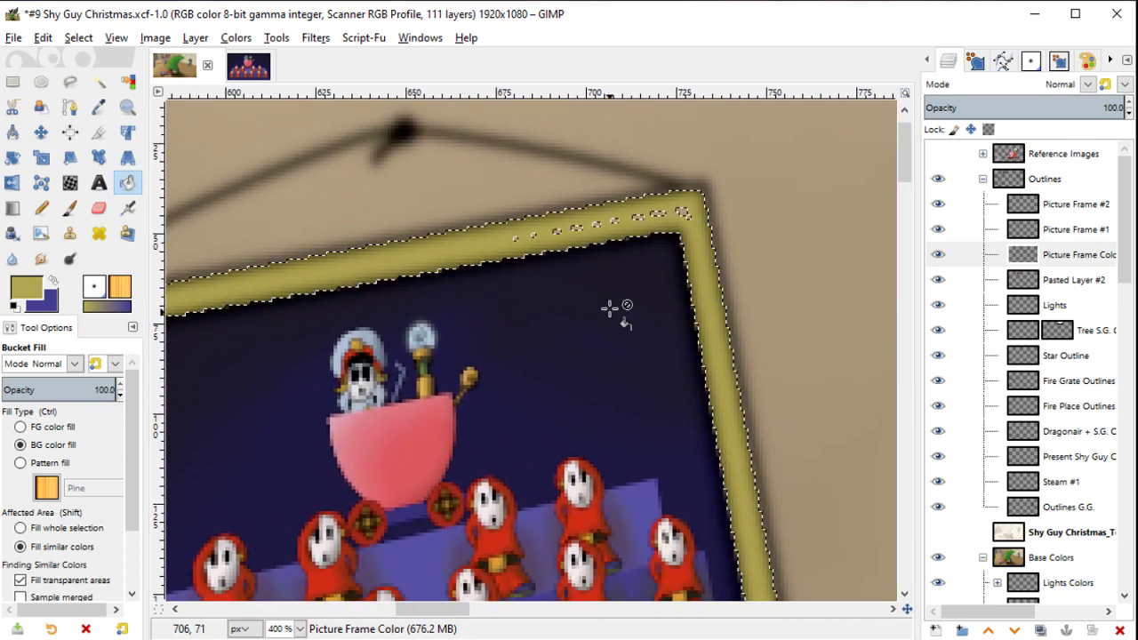
key("ctrl+z")
Step: Add a polygon along the frame's top edge to the selection with Free Select
key("f")
left_click(665, 193, "shift")
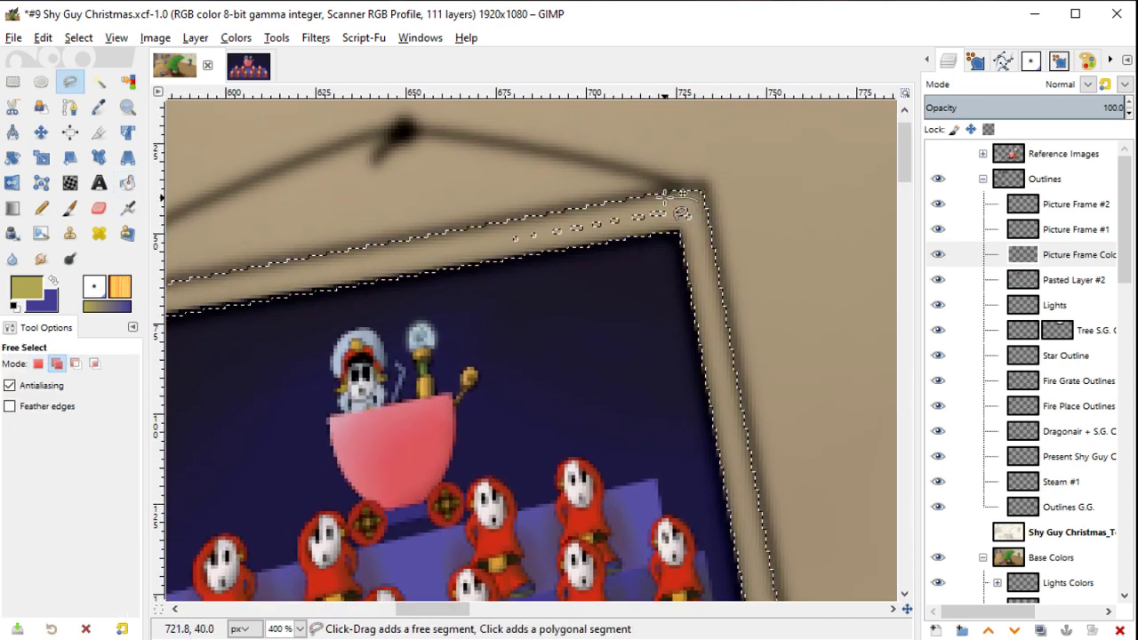
left_click(485, 235)
left_click(523, 250)
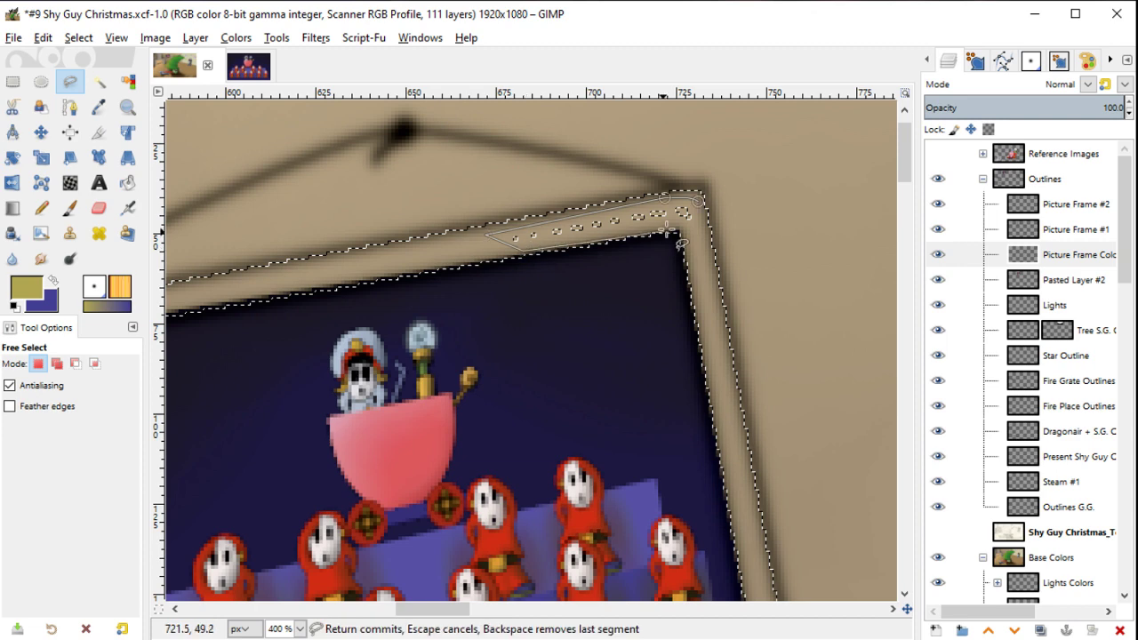
left_click(681, 213)
key("Return")
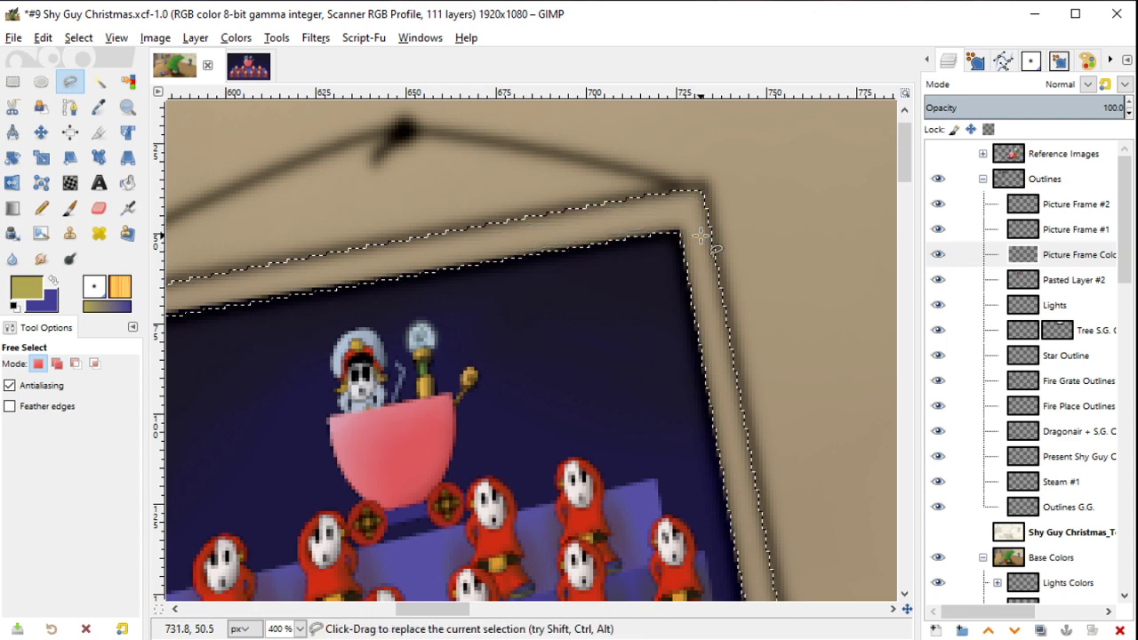
Step: Bucket-fill the whole frame band with olive-yellow and inspect the result
key("shift+b")
left_click(703, 234)
scroll(711, 241, "down", 5)
scroll(711, 241, "left", 2)
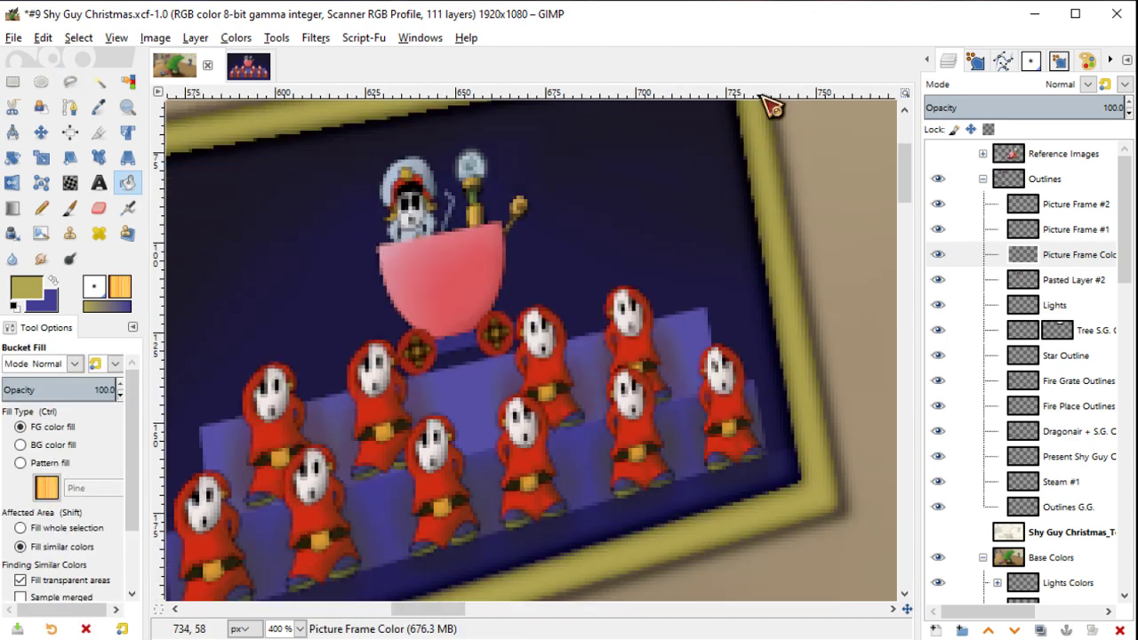
scroll(605, 304, "down", 2, "ctrl")
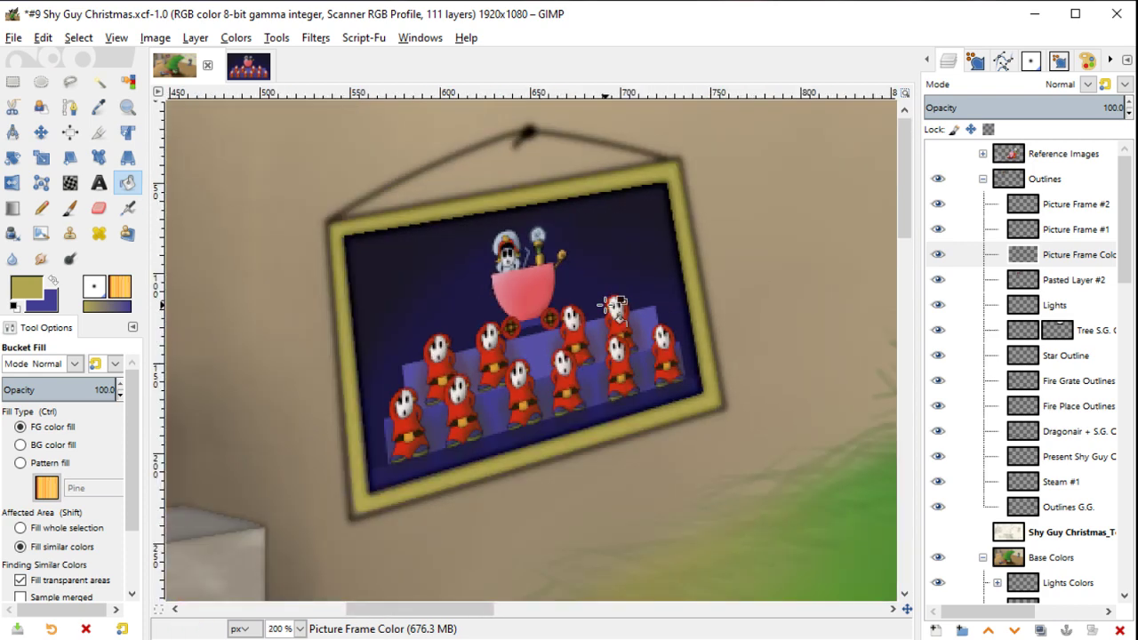
scroll(488, 338, "up", 2, "ctrl")
scroll(490, 394, "up", 1, "ctrl")
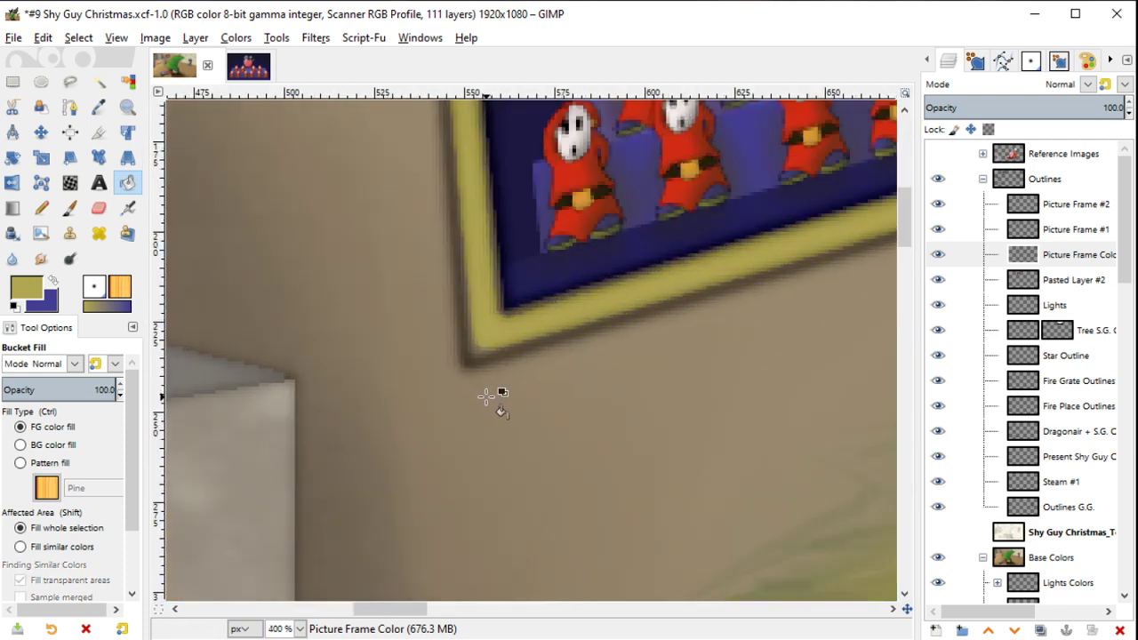
scroll(486, 395, "up", 1, "ctrl")
Step: Undo the yellow frame fill, leaving only the dark outline
key("p")
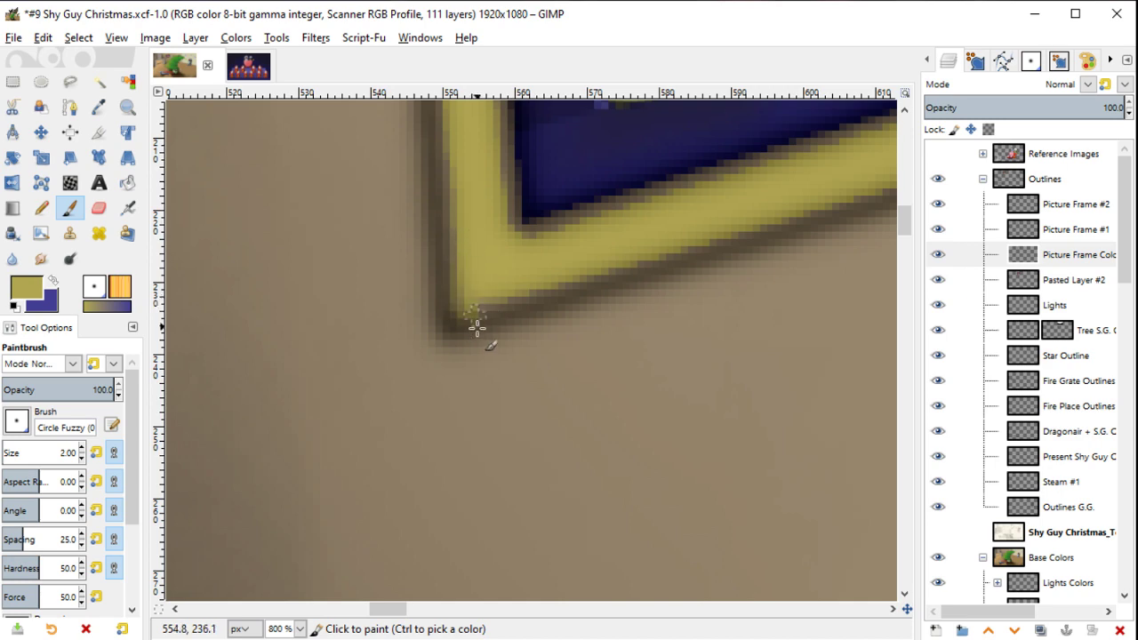
key("ctrl+z")
key("ctrl+z")
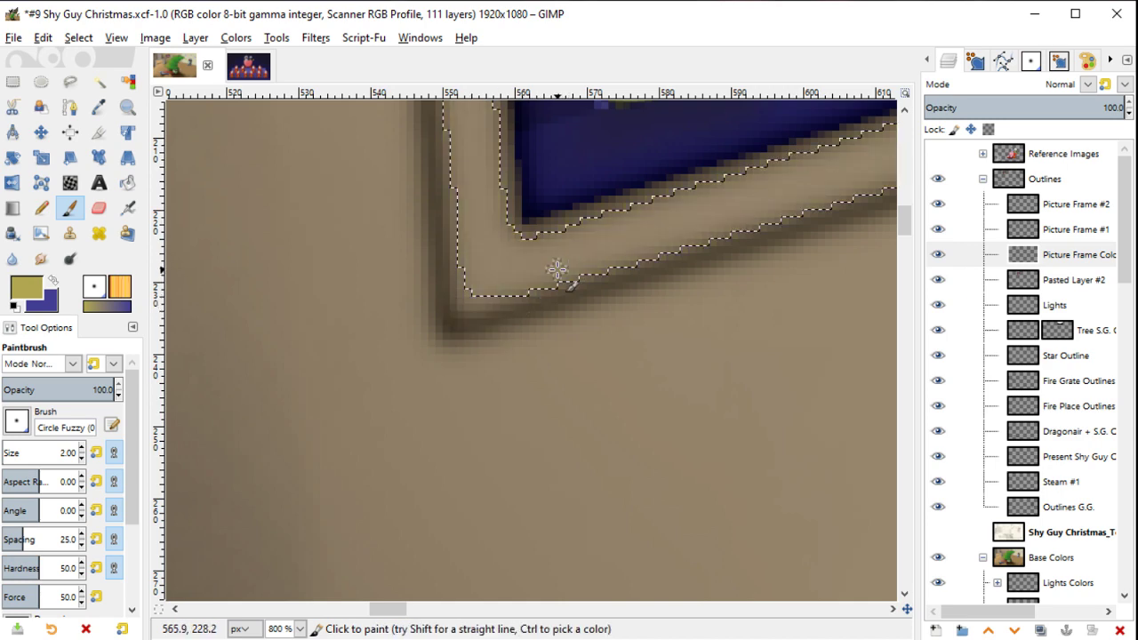
scroll(557, 269, "down", 2, "ctrl")
scroll(557, 270, "down", 3, "ctrl")
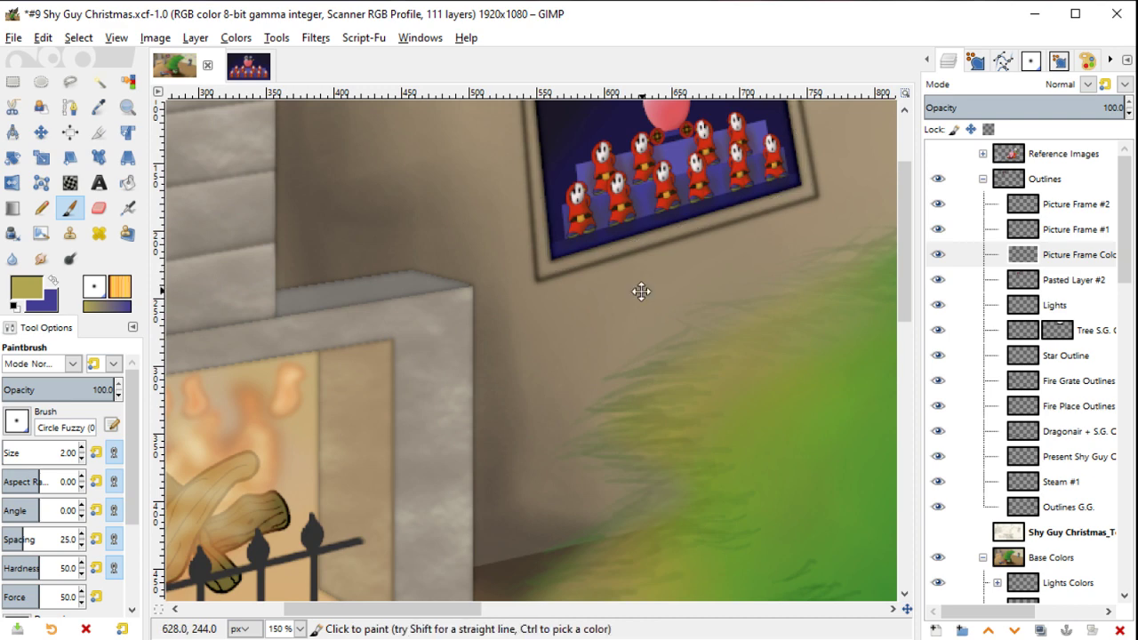
scroll(640, 292, "up", 1, "ctrl")
Step: Hide the Base Colors group to isolate the outline layers
left_click(983, 179)
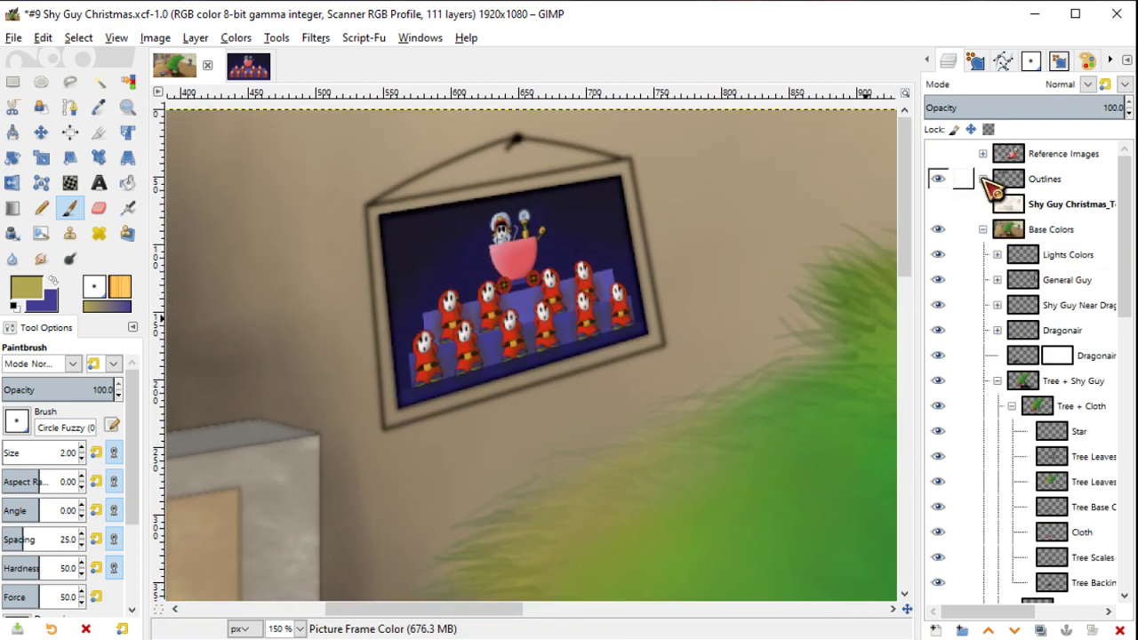
left_click(940, 229)
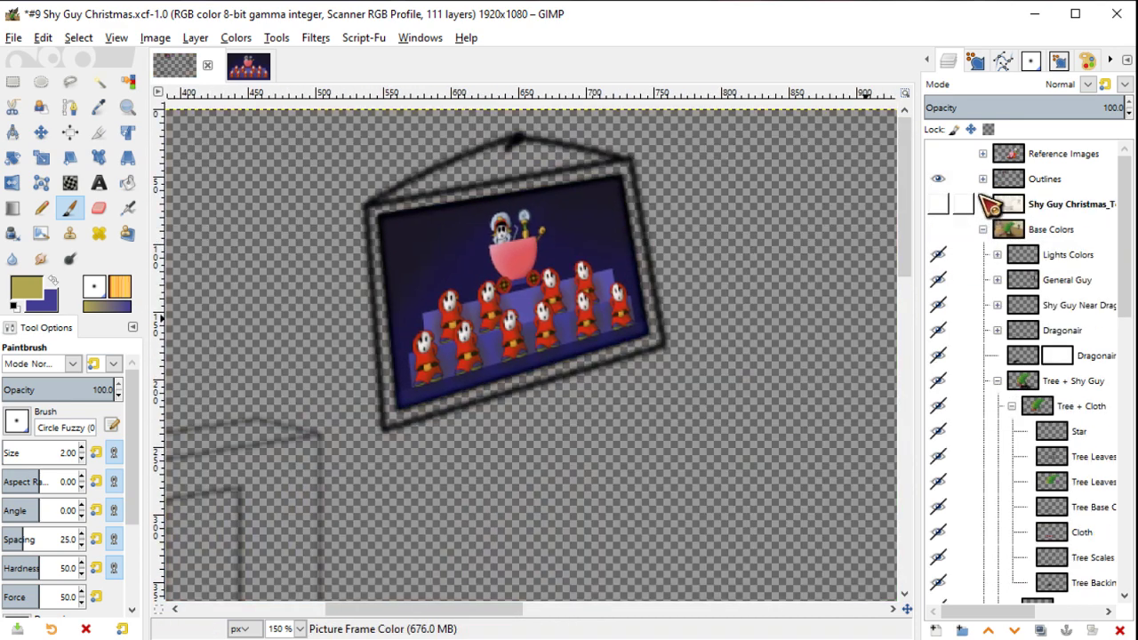
left_click(982, 178)
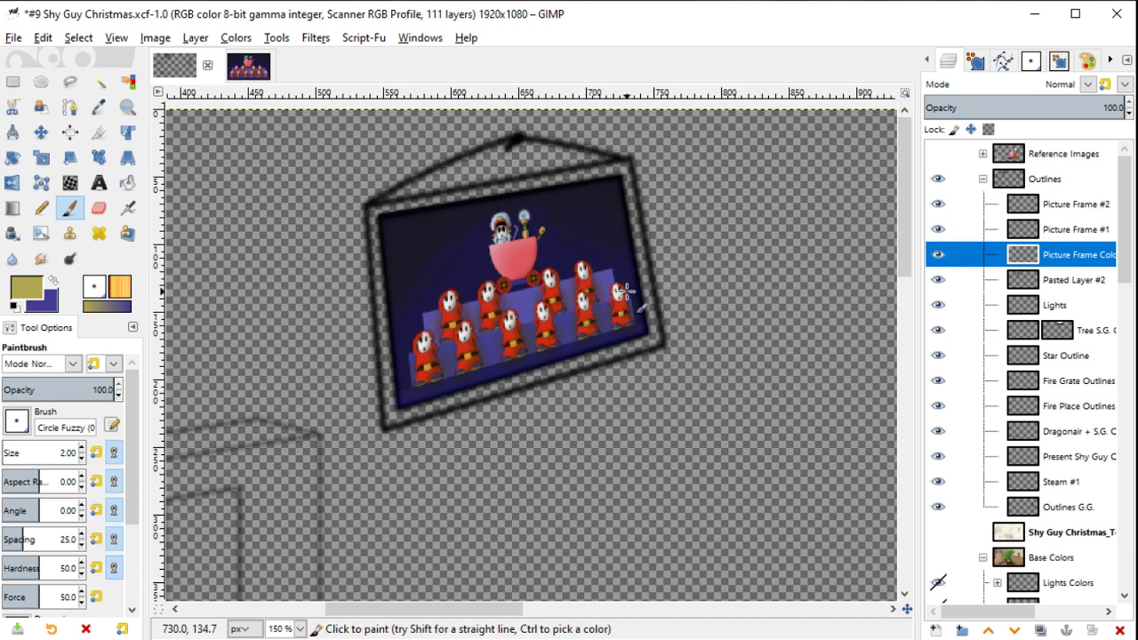
Step: Fuzzy-select the frame's shadow band by Alpha and grow the selection
key("u")
left_click(637, 347)
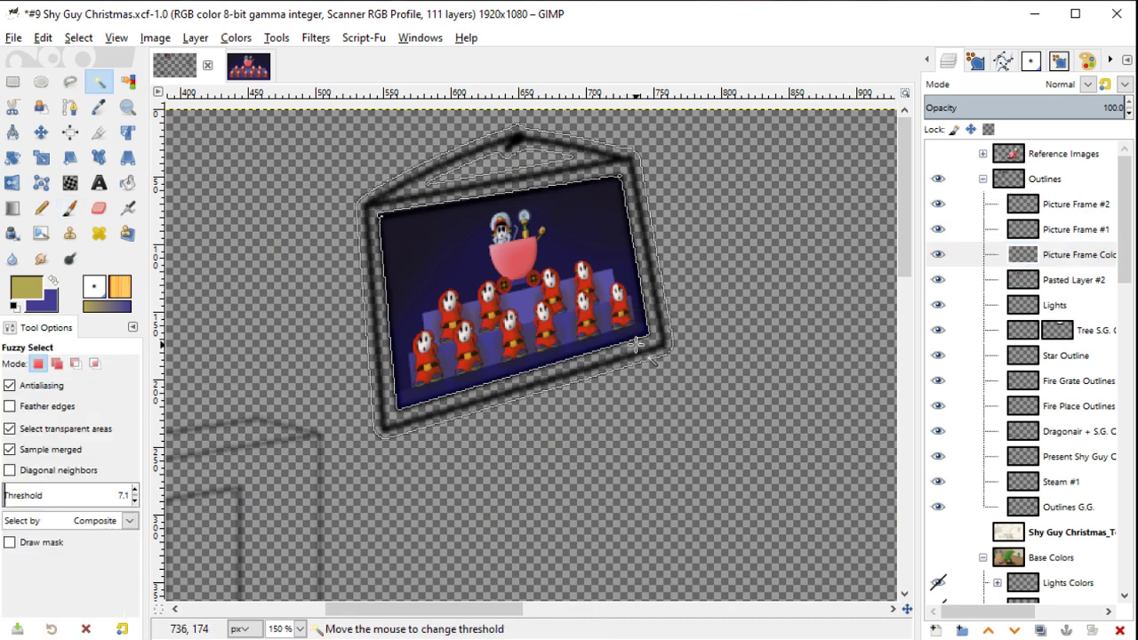
scroll(636, 346, "up", 4)
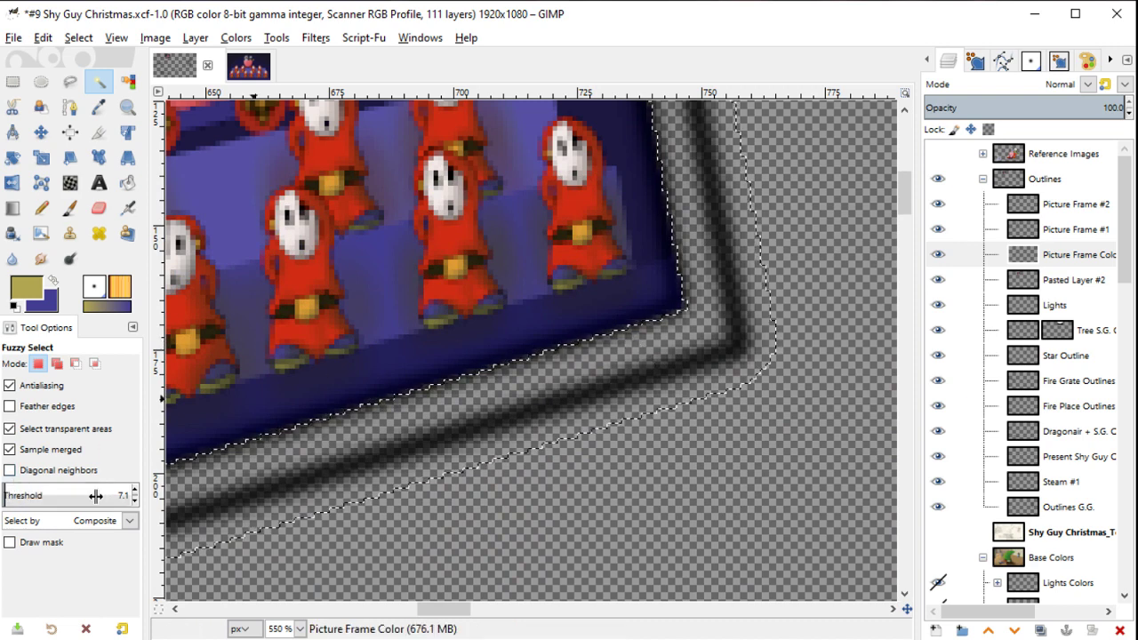
left_click(129, 520)
left_click(78, 626)
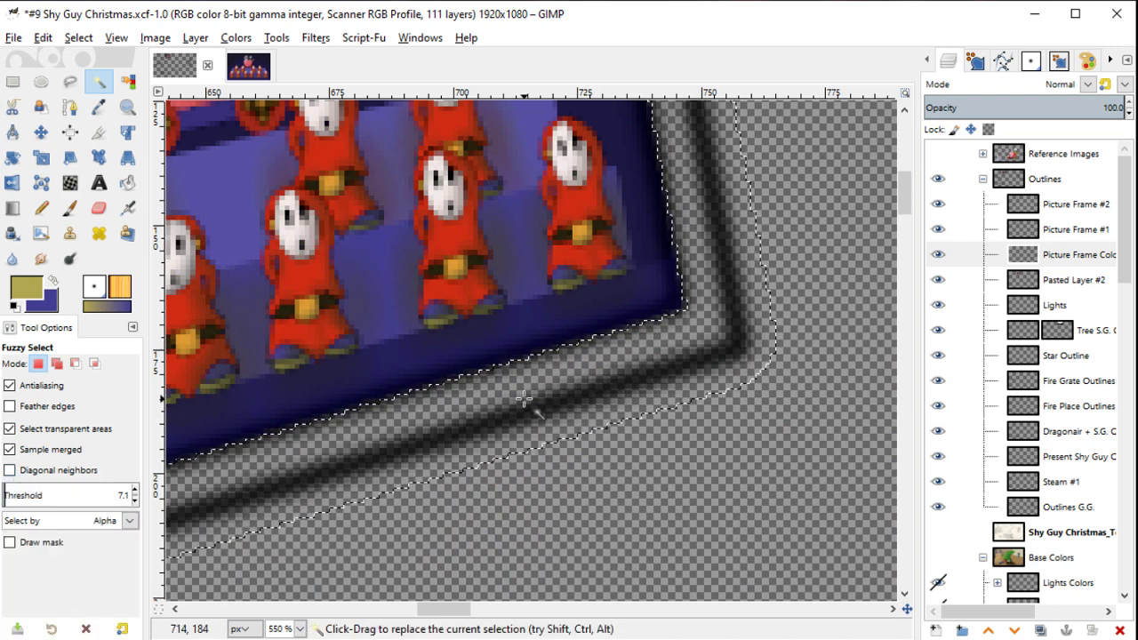
left_click(538, 380)
right_click(541, 384)
mouse_move(578, 433)
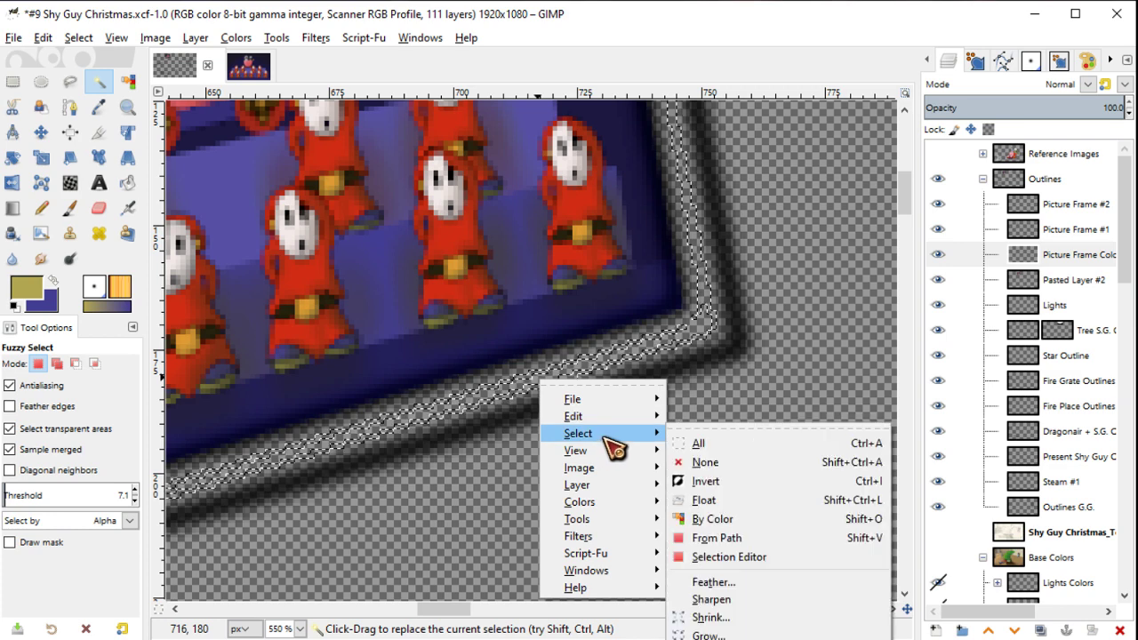
left_click(709, 636)
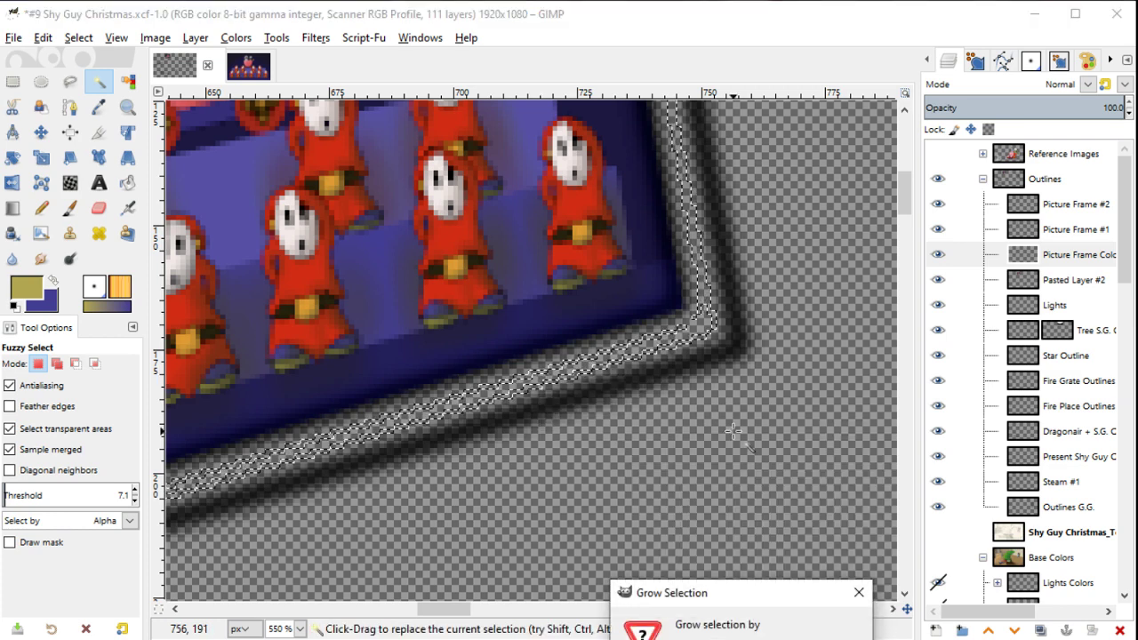
key("Return")
Step: Fill the frame band with olive and deselect, then undo the fill
key("shift+b")
left_click(626, 372)
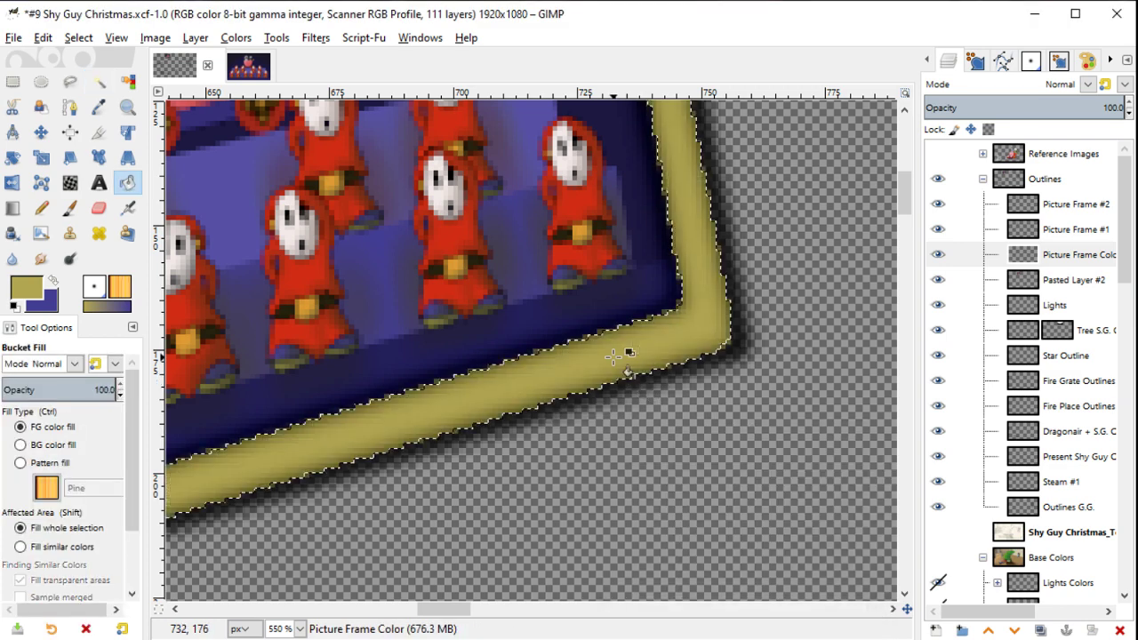
key("ctrl+shift+a")
scroll(614, 356, "down", 1, "ctrl")
scroll(614, 357, "down", 3, "ctrl")
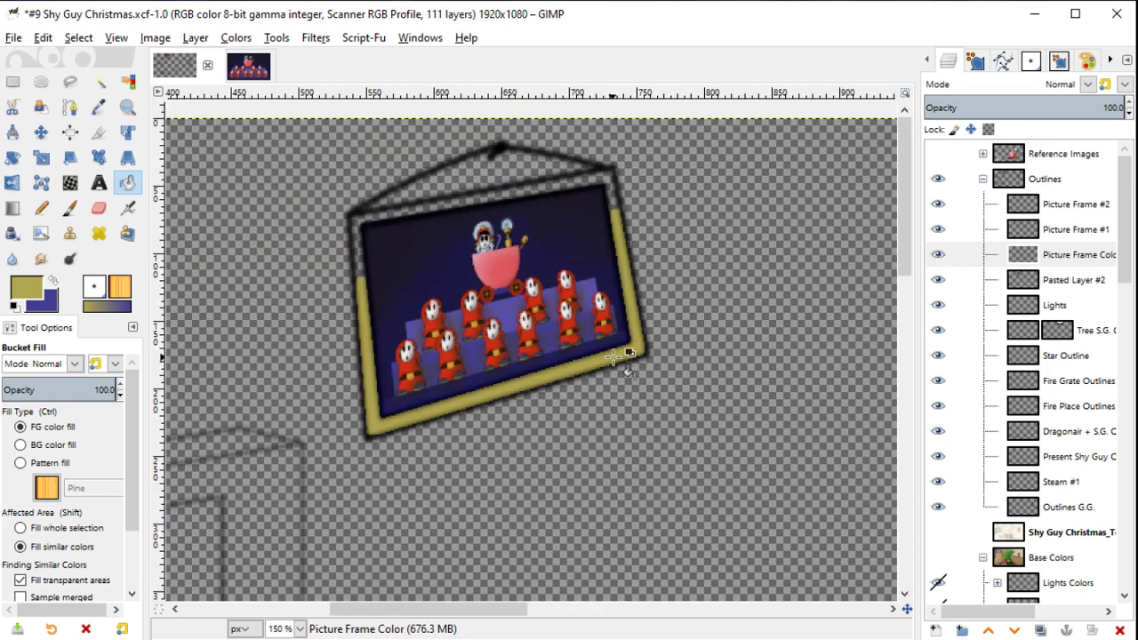
scroll(614, 356, "up", 1, "ctrl")
key("ctrl+z")
key("ctrl+z")
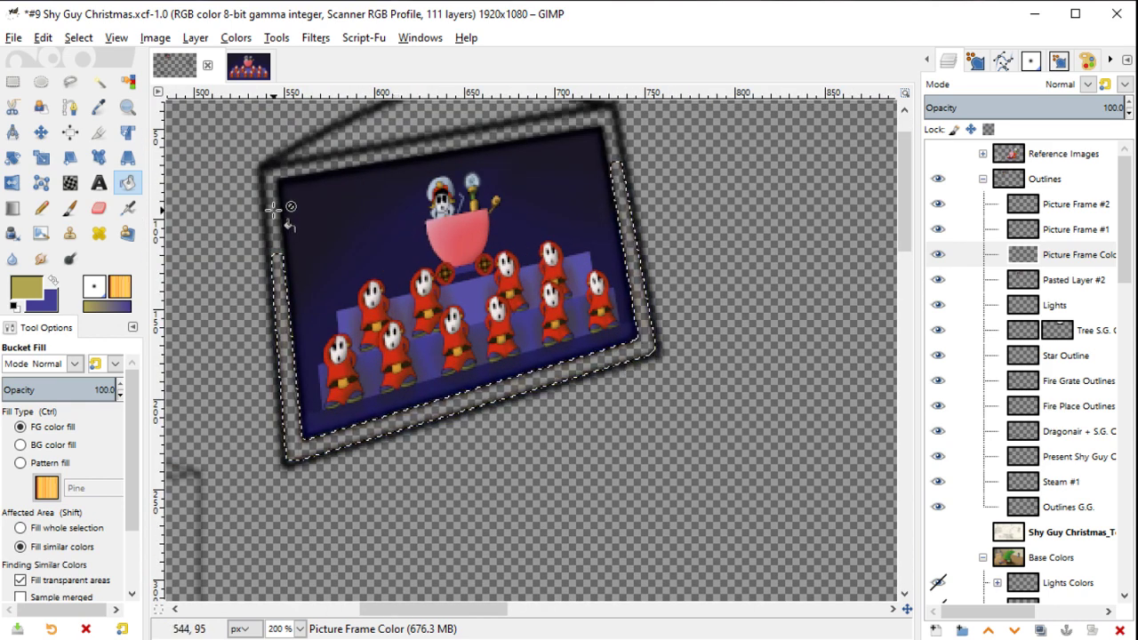
Step: Add the whole frame border to the selection and grow it outward
key("u")
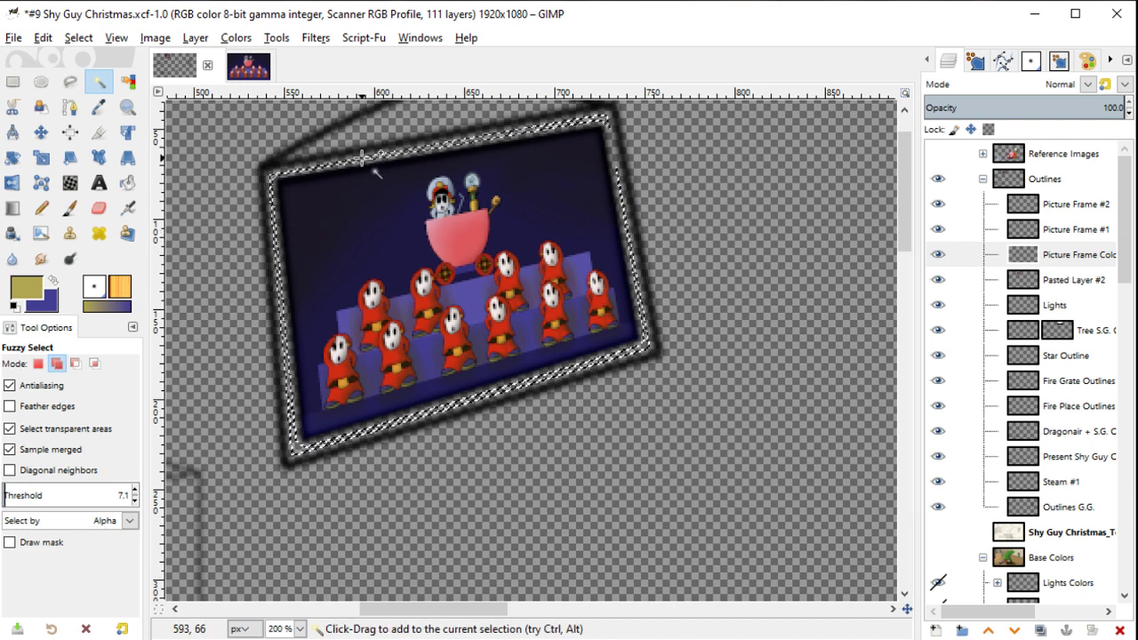
left_click(615, 156)
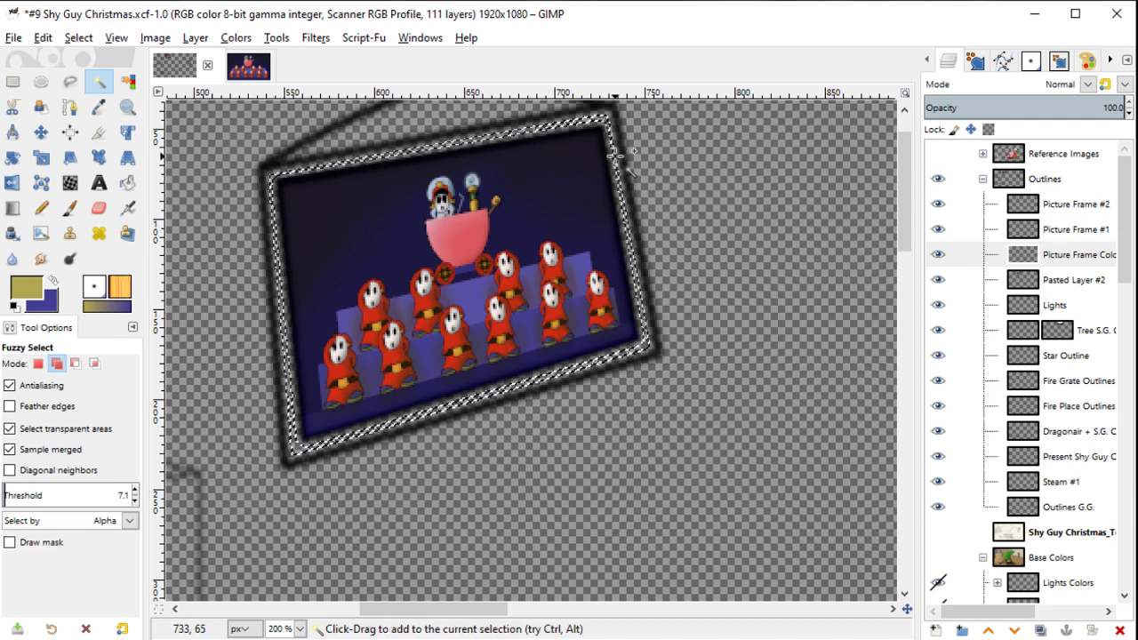
right_click(647, 184)
mouse_move(688, 240)
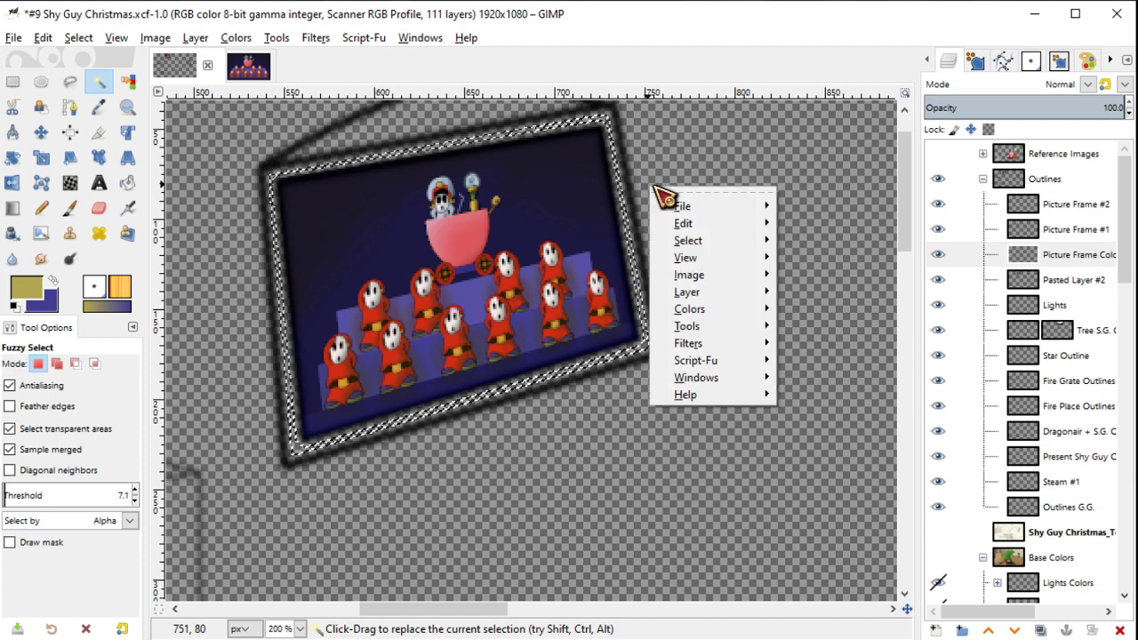
left_click(922, 453)
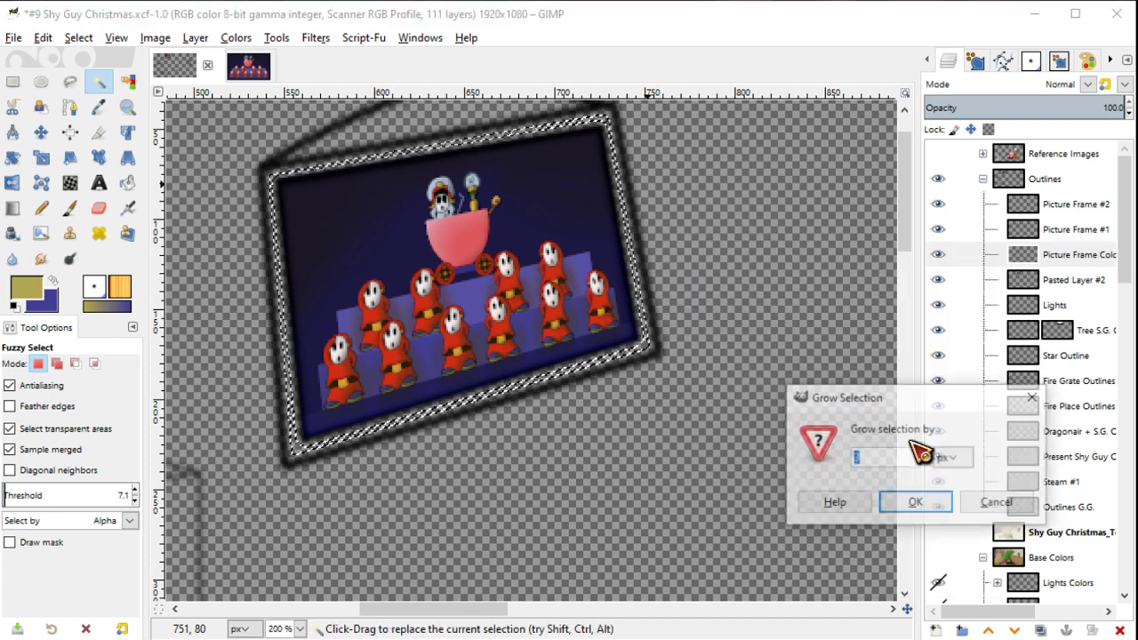
left_click(902, 500)
Step: Fill the frame border with olive and deselect, then undo twice
key("shift+b")
left_click(647, 309)
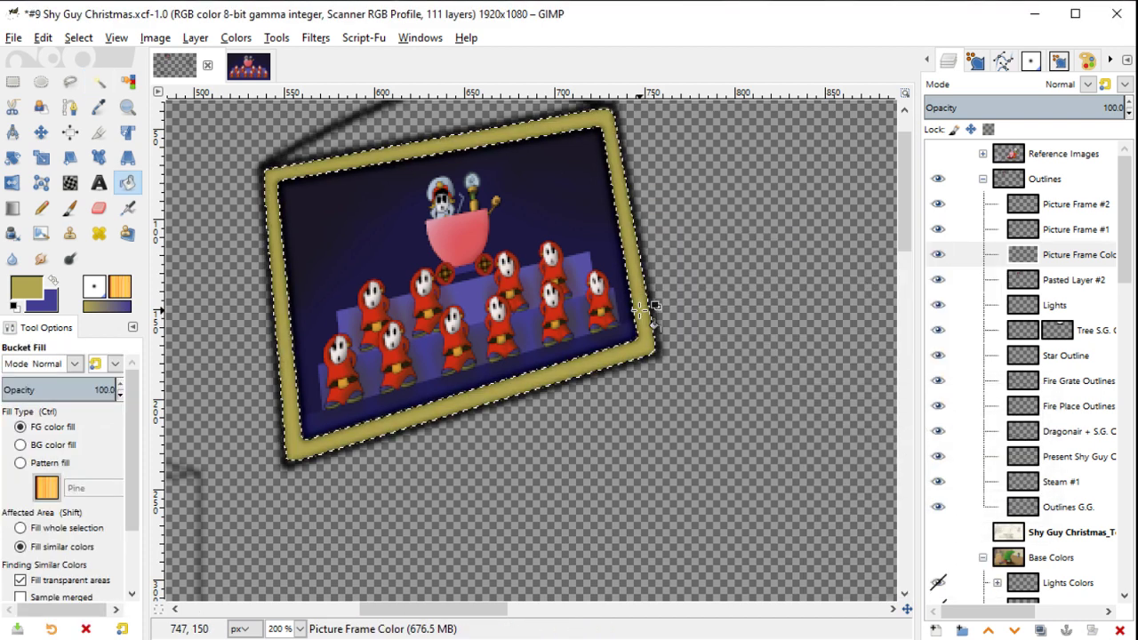
key("ctrl+shift+a")
scroll(636, 258, "up", 5)
key("ctrl+z")
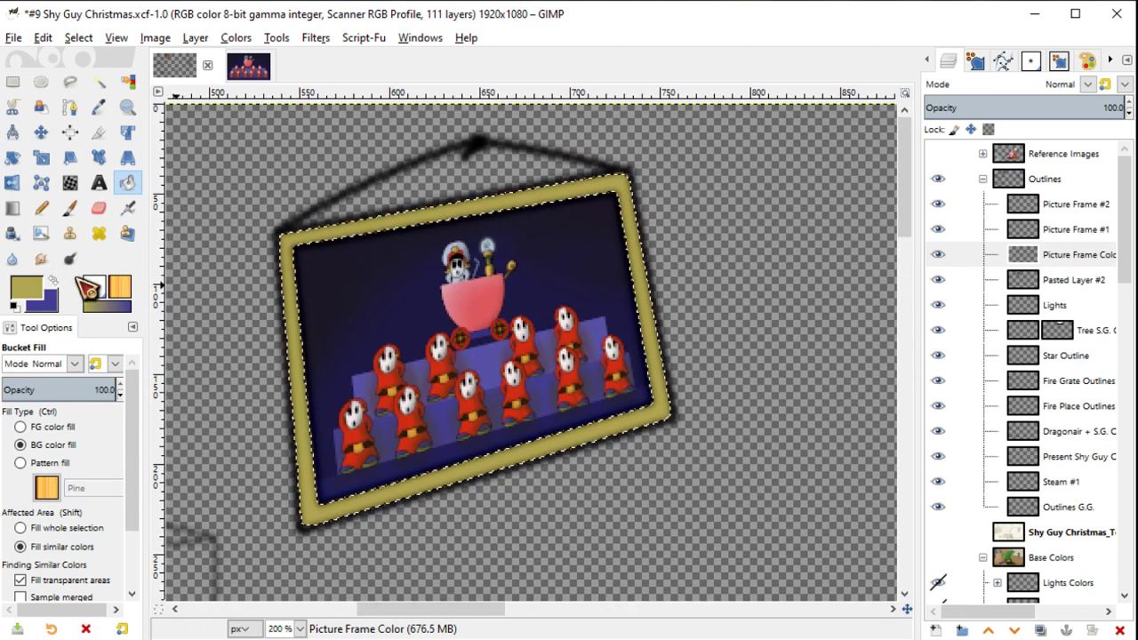
key("ctrl+z")
Step: Fill the frame border with darker olive 978f53 and show Base Colors again
left_click(27, 287)
left_click(513, 283)
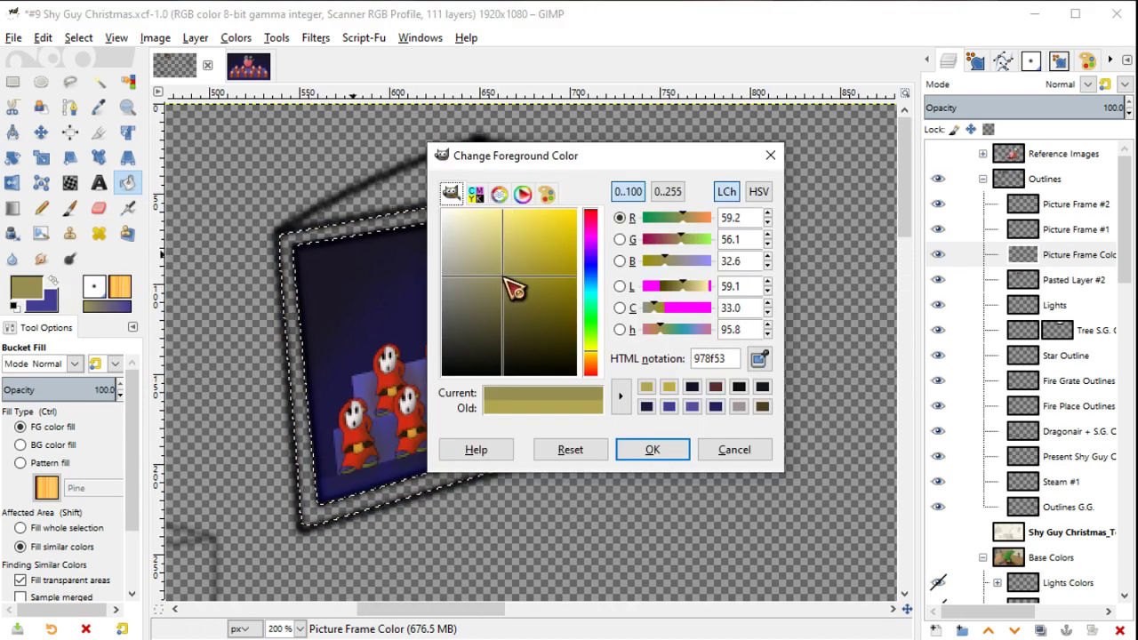
left_click(652, 449)
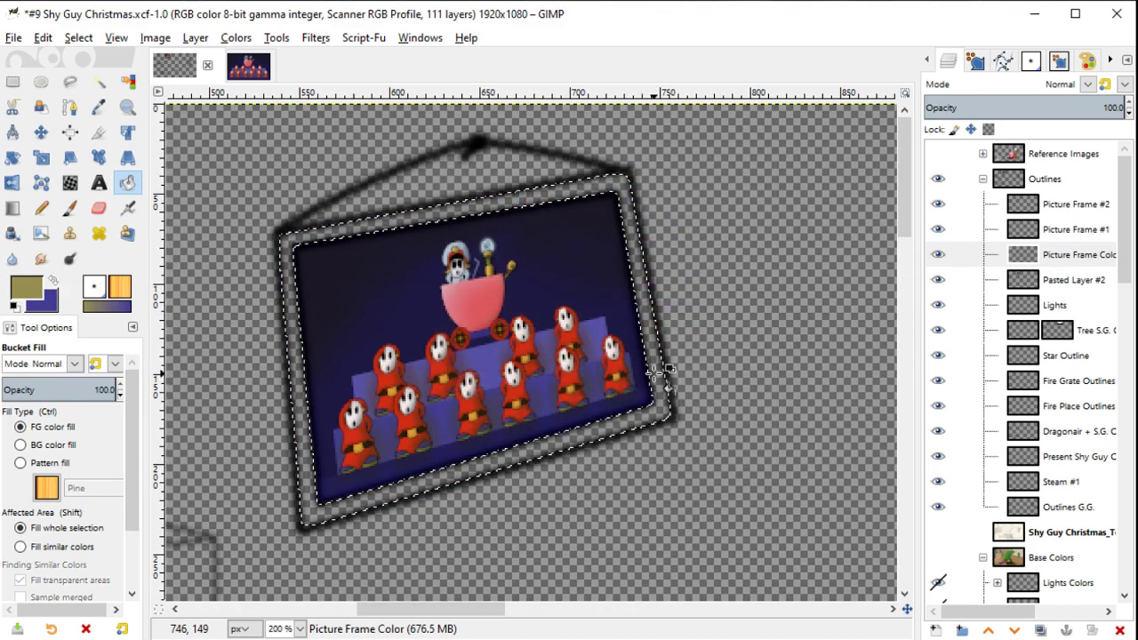
left_click(654, 377)
key("ctrl+shift+a")
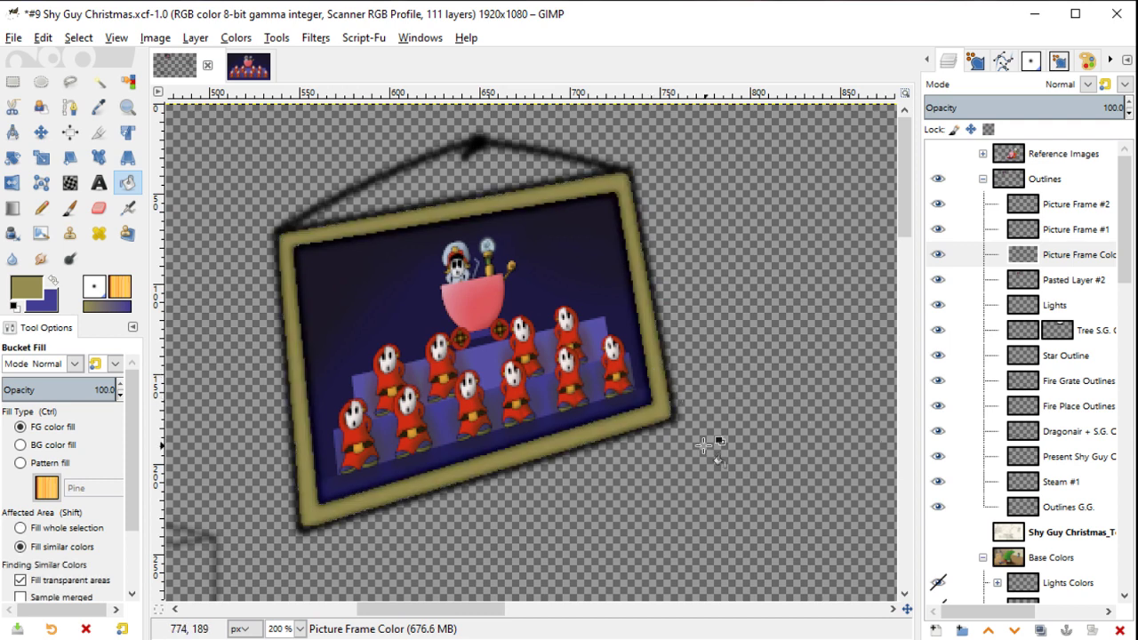
left_click(937, 558)
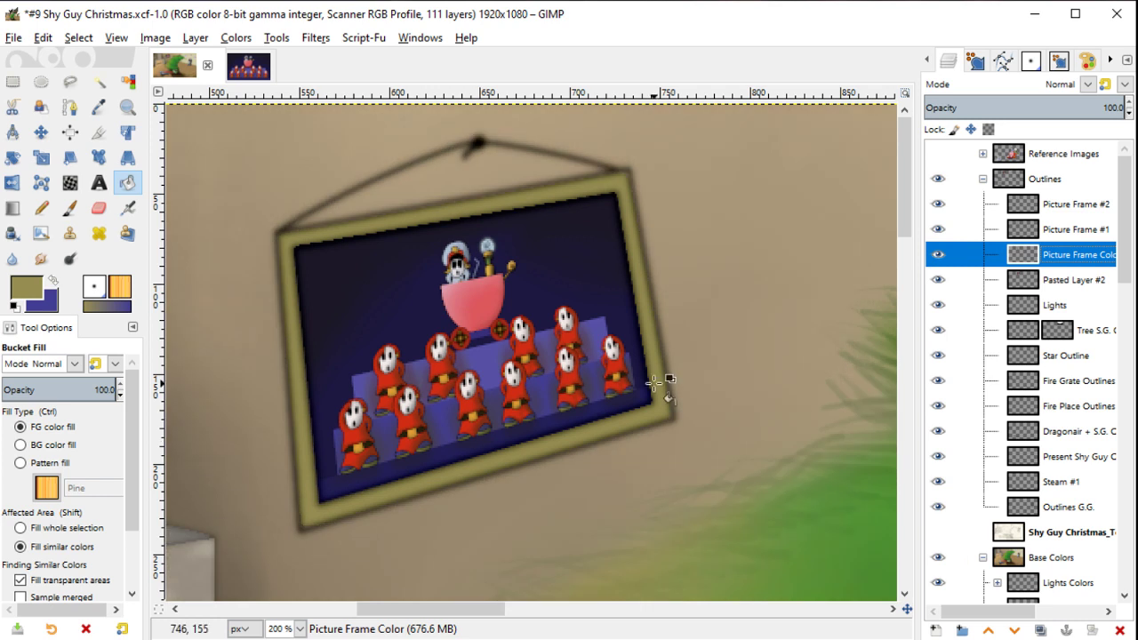
Step: Toggle Pasted Layer #2 and Picture Frame Color visibility to compare their contents
key("m")
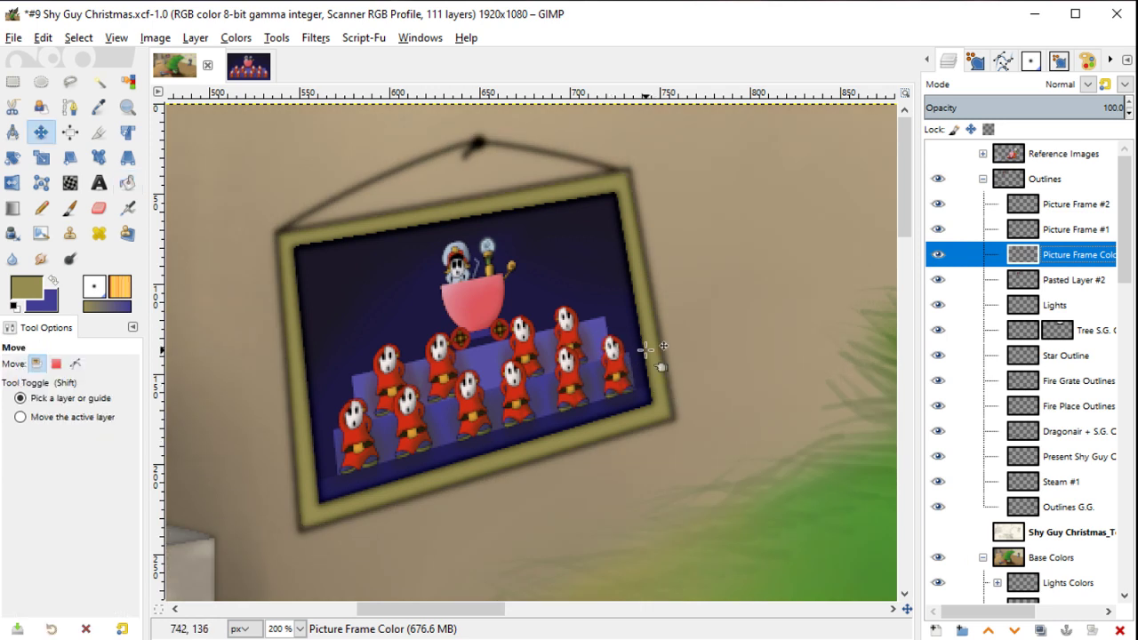
left_click(1086, 307)
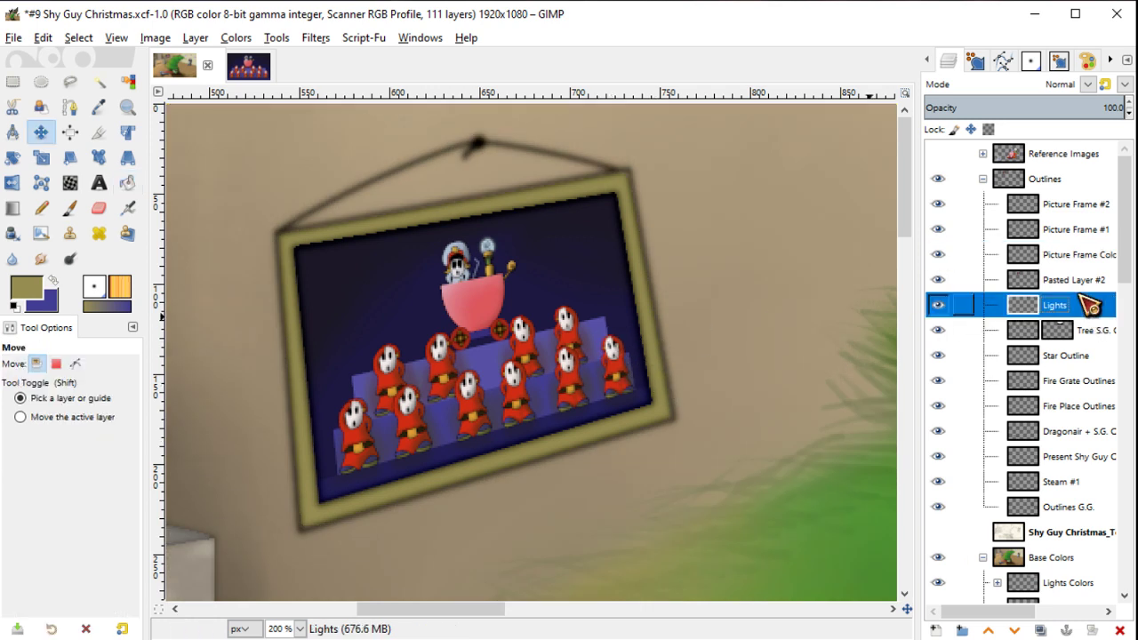
left_click(938, 281)
left_click(937, 279)
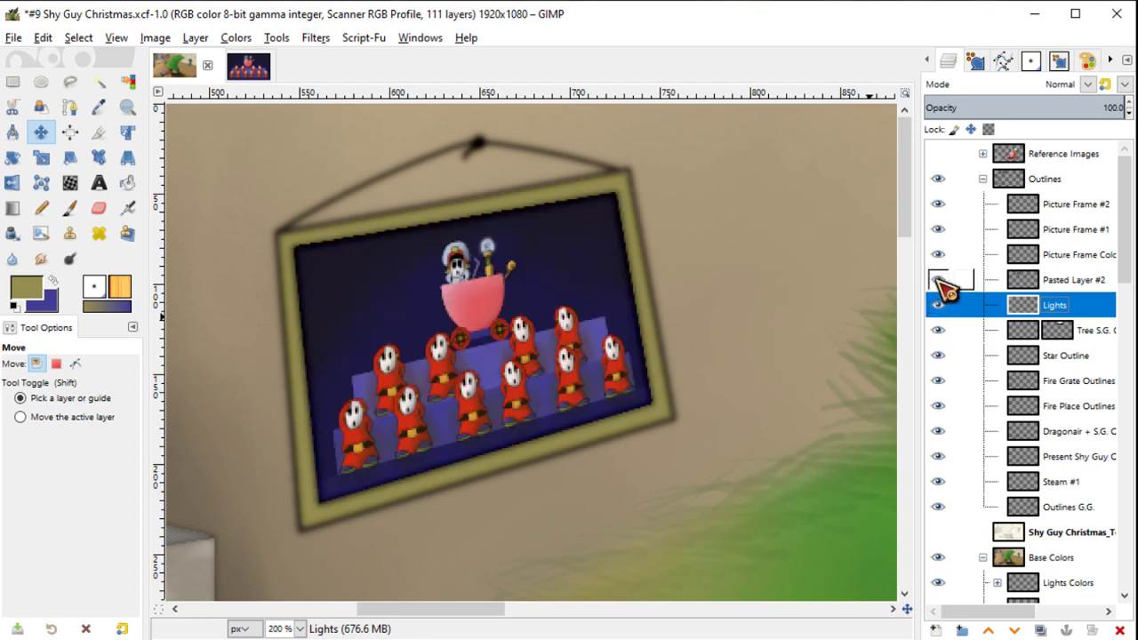
left_click(939, 256)
left_click(938, 255)
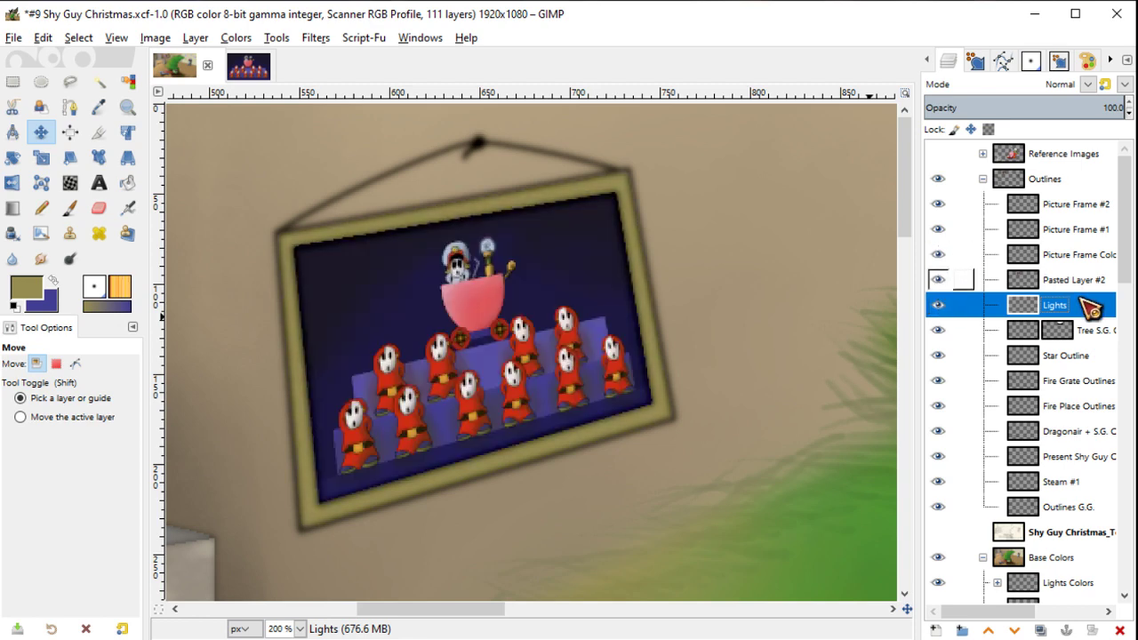
left_click(941, 629)
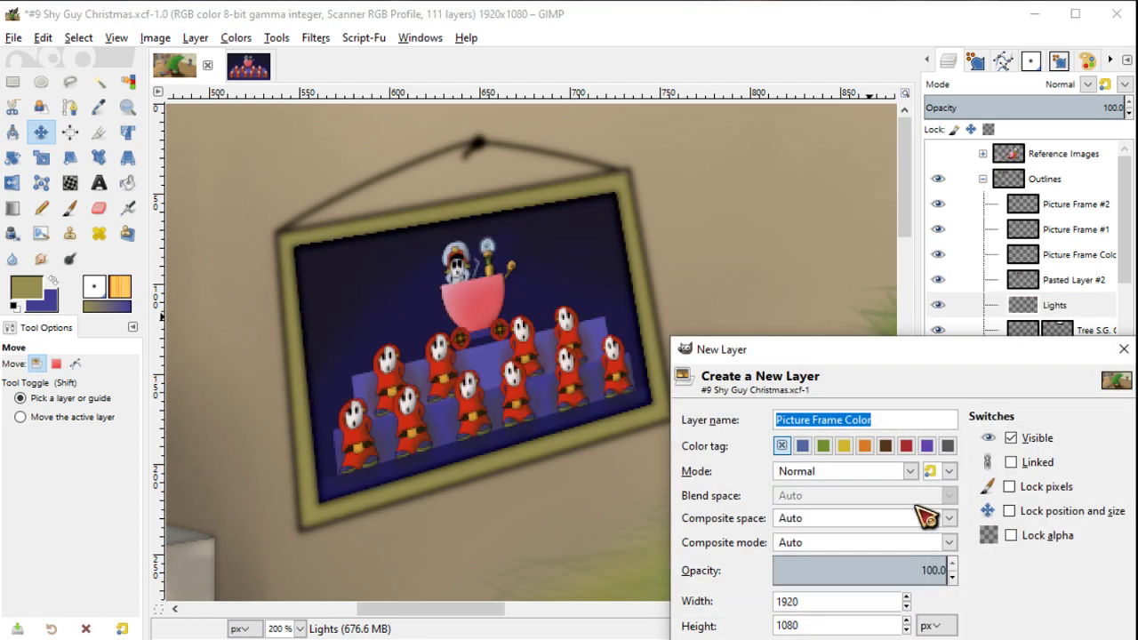
key("Escape")
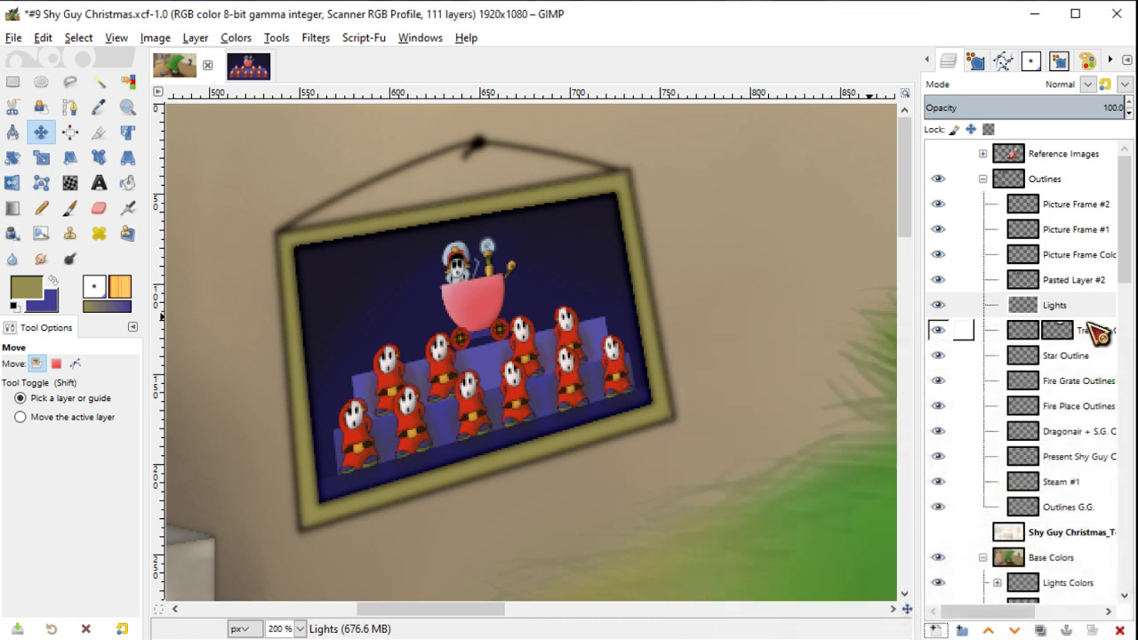
left_click(1089, 280)
left_click(1084, 255)
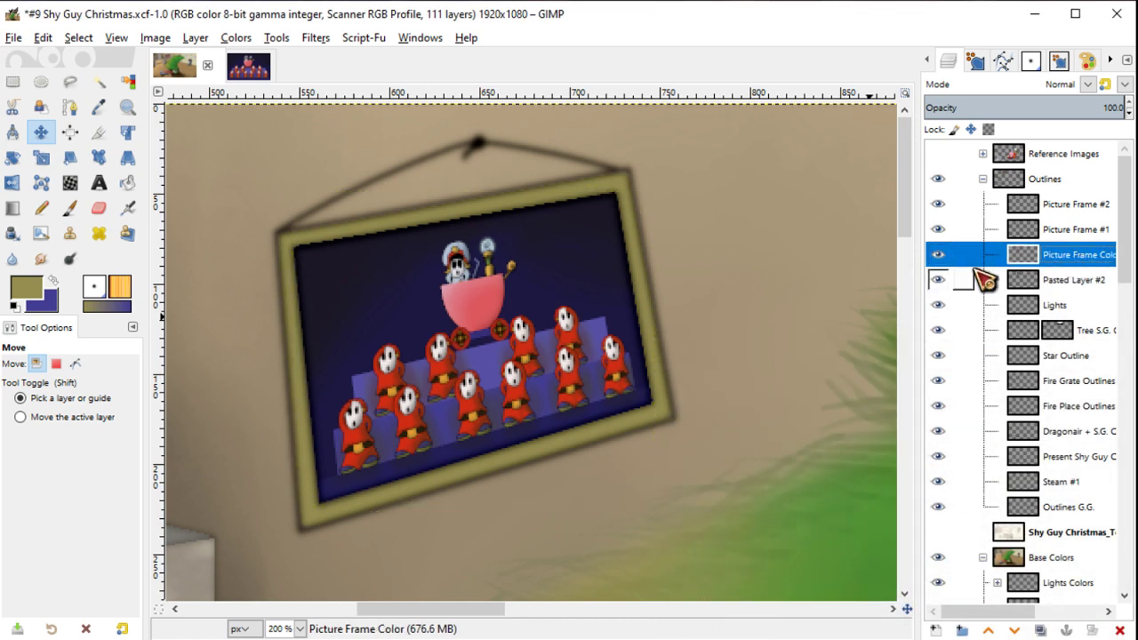
left_click(956, 280)
left_click(939, 280)
left_click(939, 280)
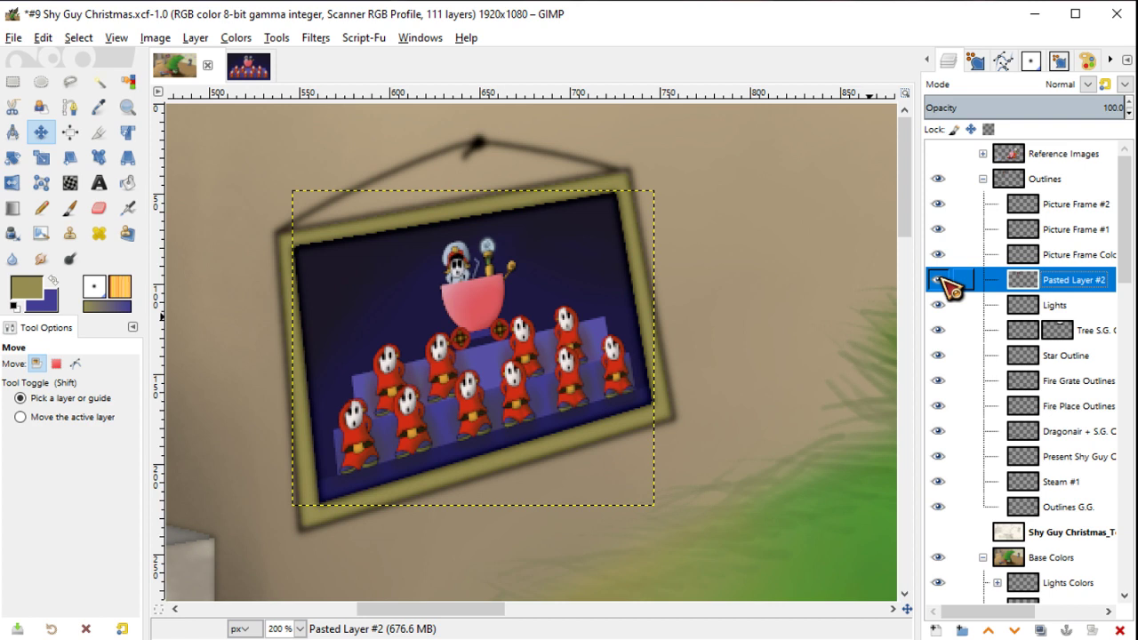
scroll(947, 285, "down", 2)
Step: Create a layer group named Picture inside Base Colors
left_click(1076, 449)
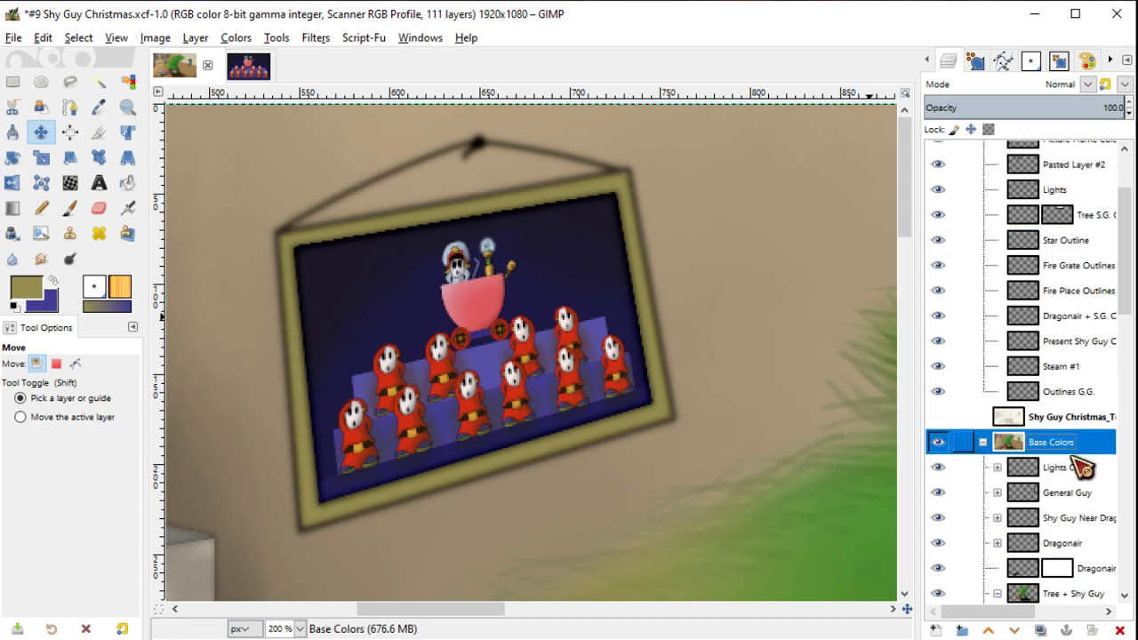
left_click(962, 631)
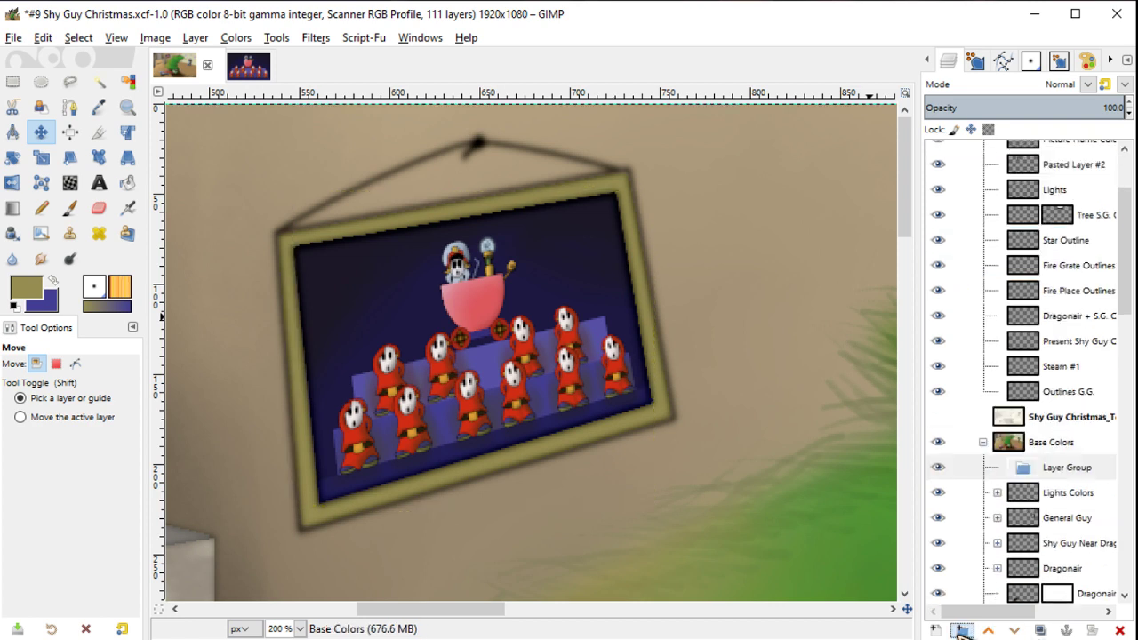
double_click(1067, 467)
type("Picture")
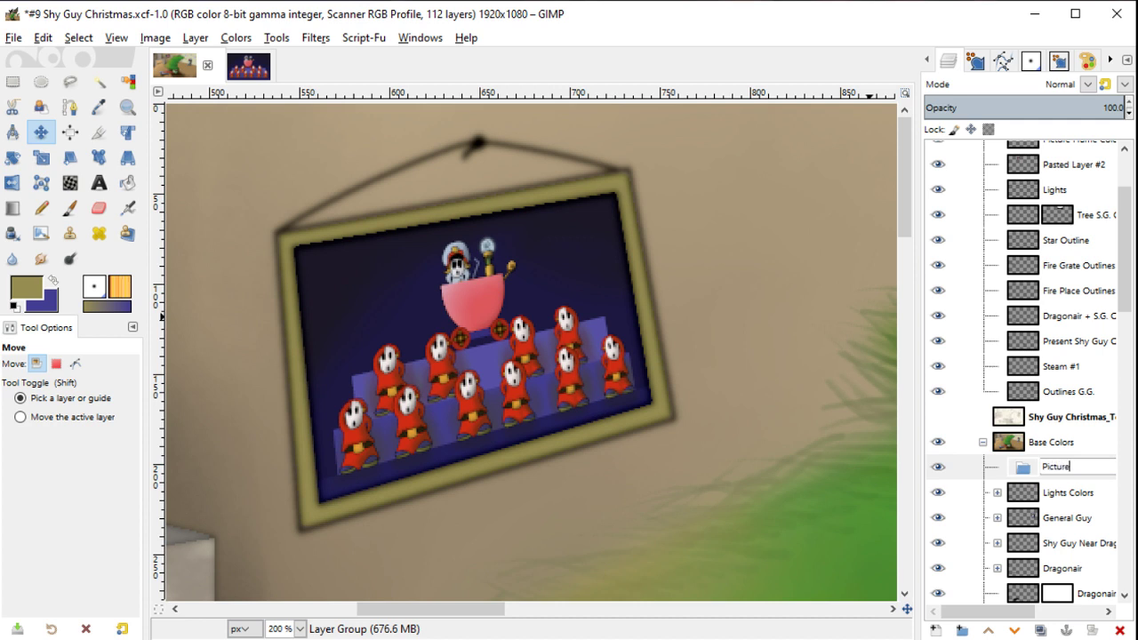
key("Return")
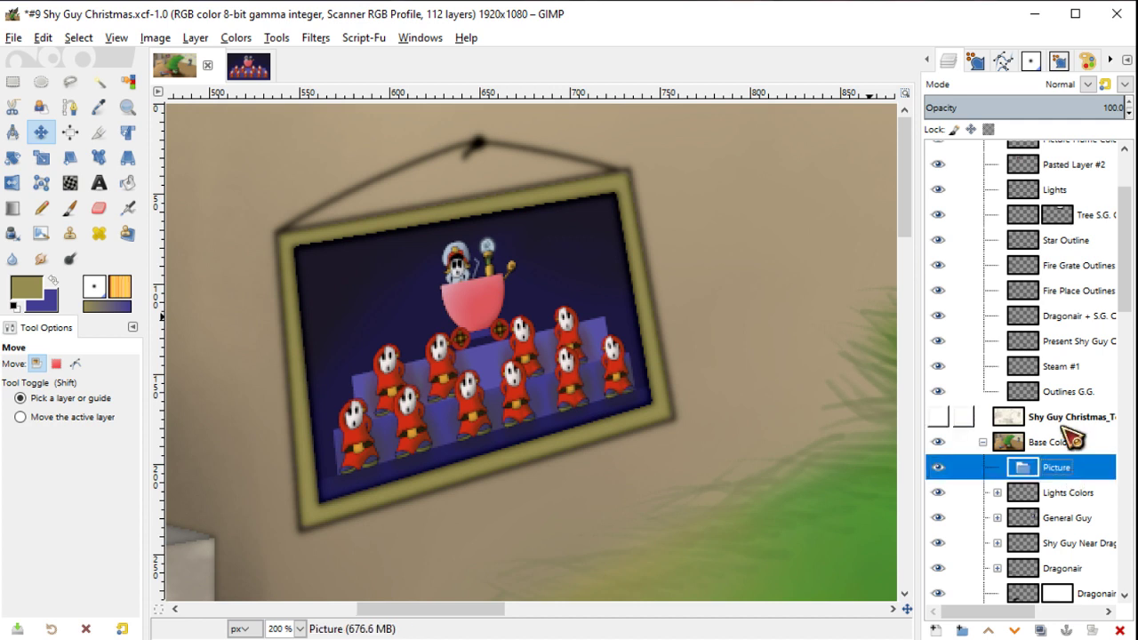
Step: Drag Pasted Layer #2 and Picture Frame Color into the Picture group
scroll(1112, 240, "up", 3)
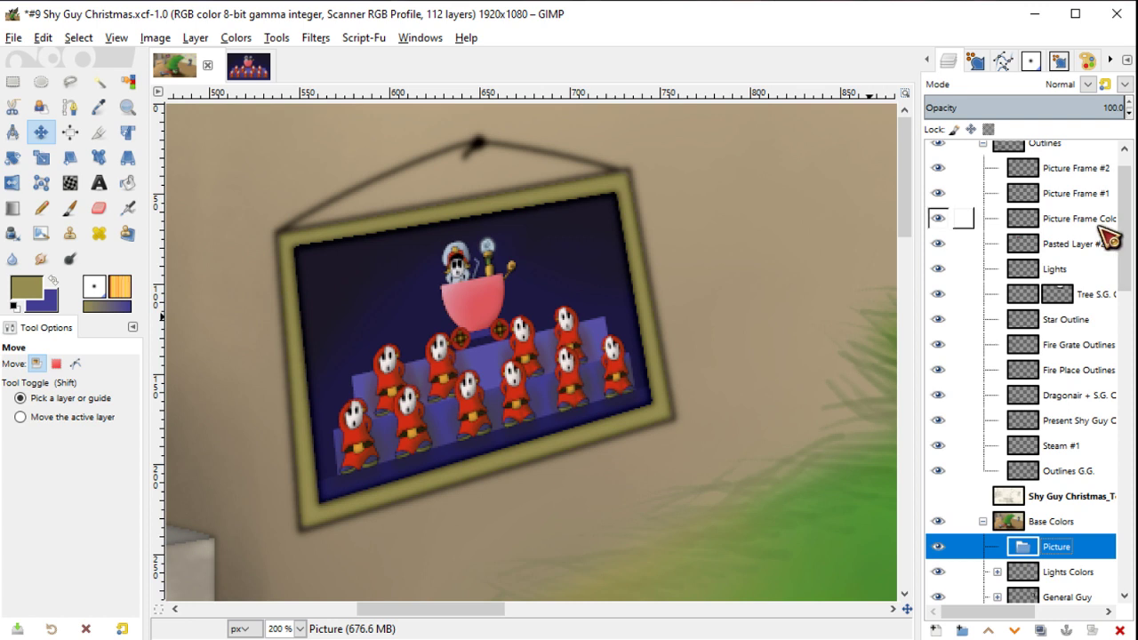
left_click_drag(1107, 239, 1074, 558)
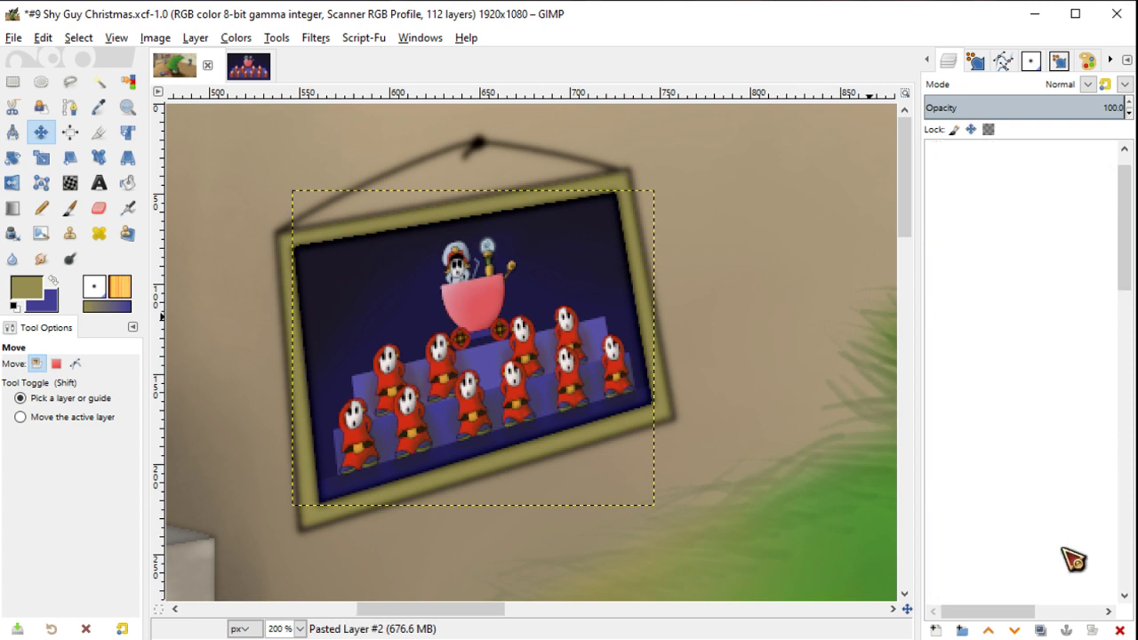
left_click_drag(1109, 216, 1080, 558)
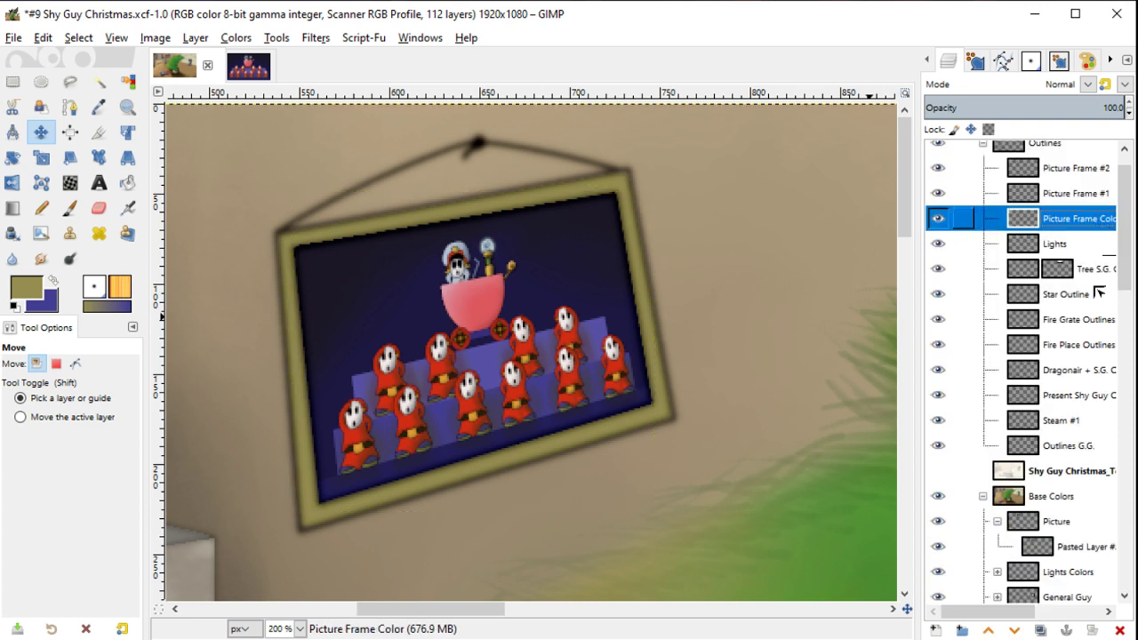
Step: Add a new layer named Picture Shadow in the Picture group
left_click(1071, 547)
left_click(961, 630)
type("Picture Shadow")
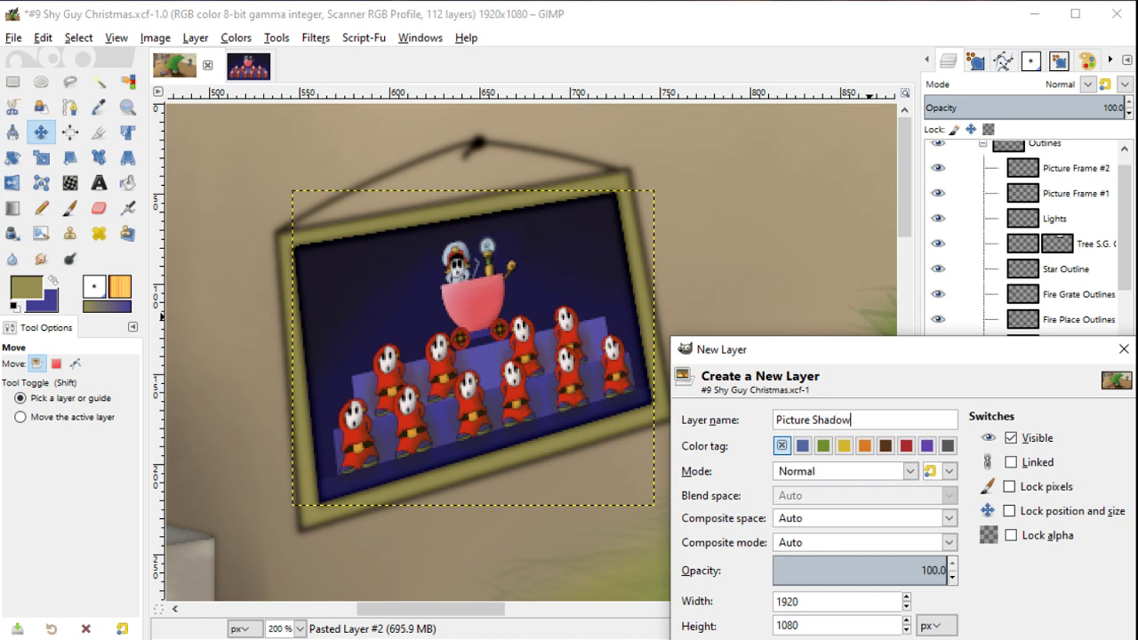
key("Return")
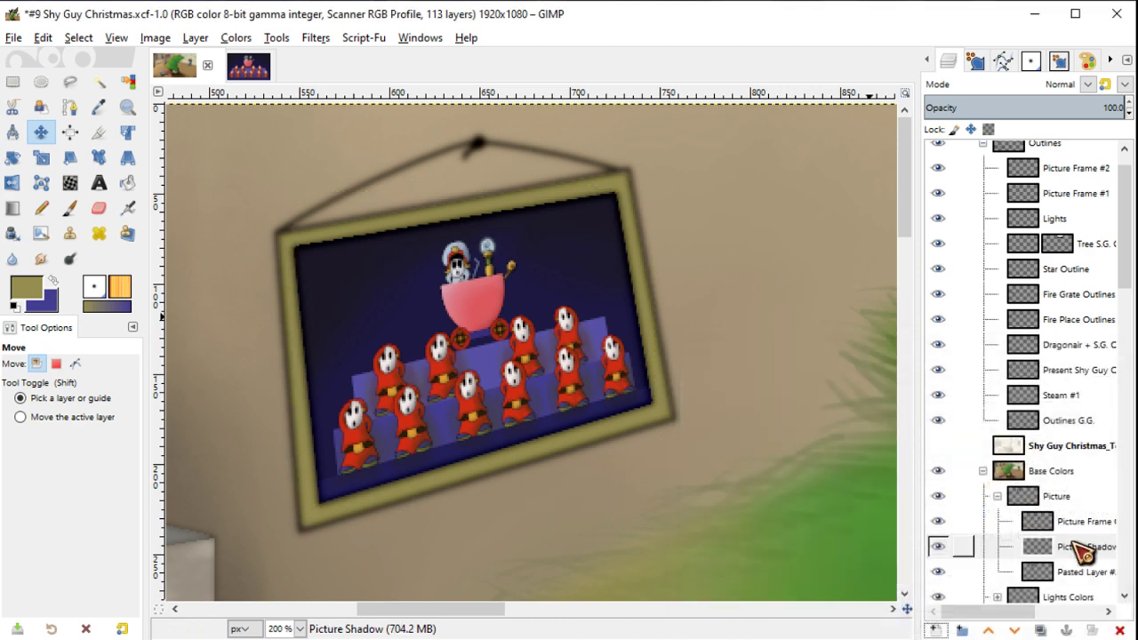
Step: Set up the MyPaint Brush with dark brown 726552 at 100 opacity
key("y")
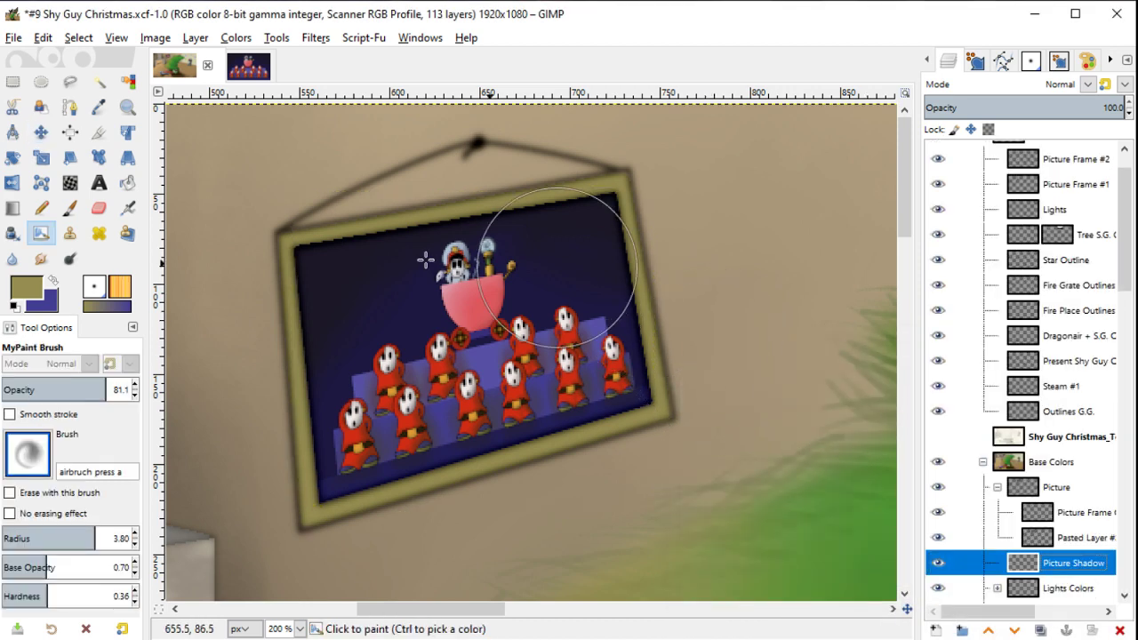
left_click(32, 291)
left_click(735, 449)
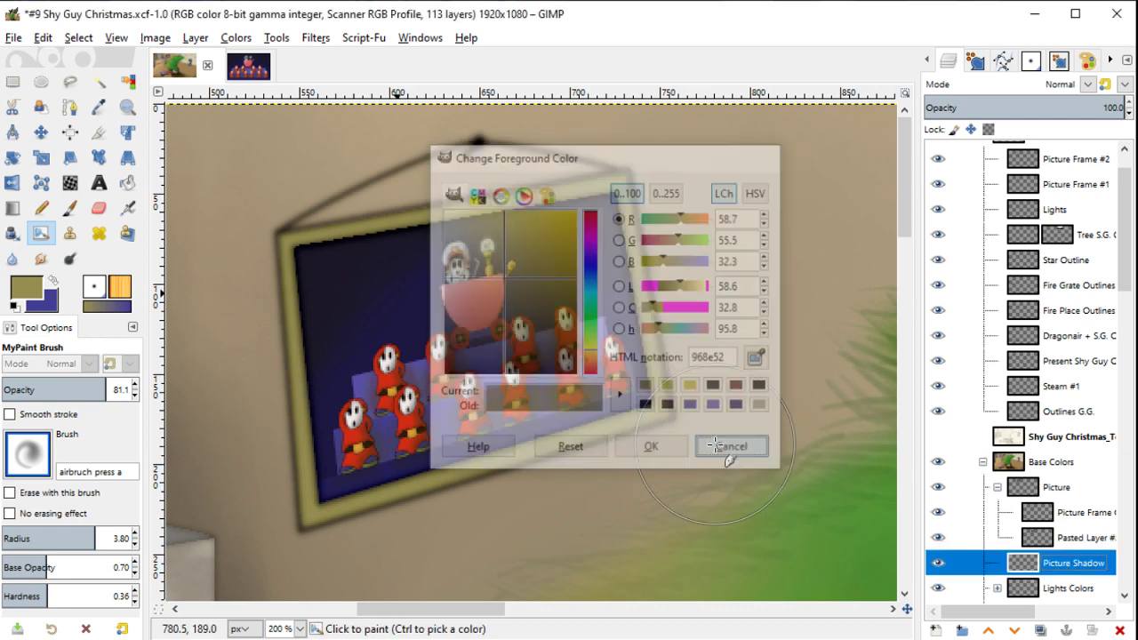
left_click(681, 305, "ctrl")
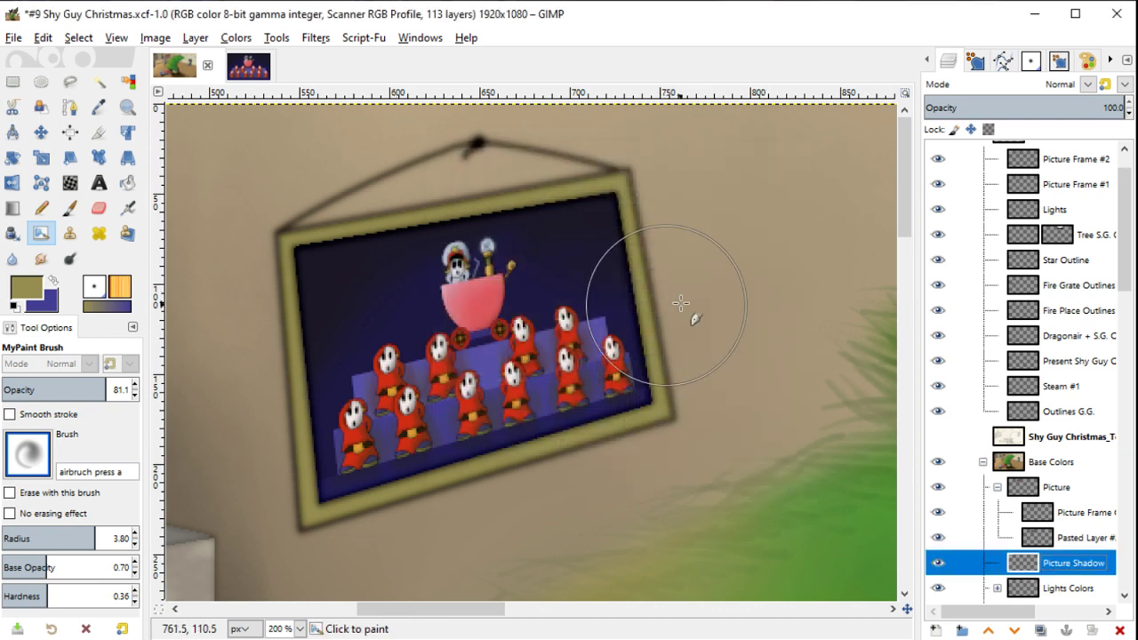
left_click(41, 286)
left_click(483, 304)
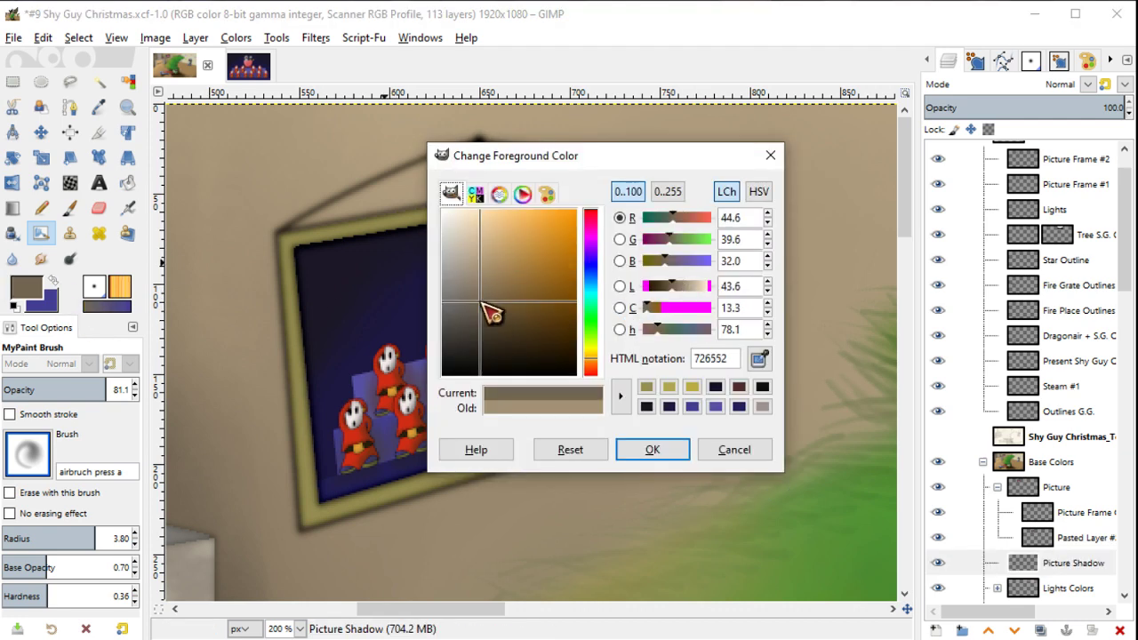
left_click(659, 449)
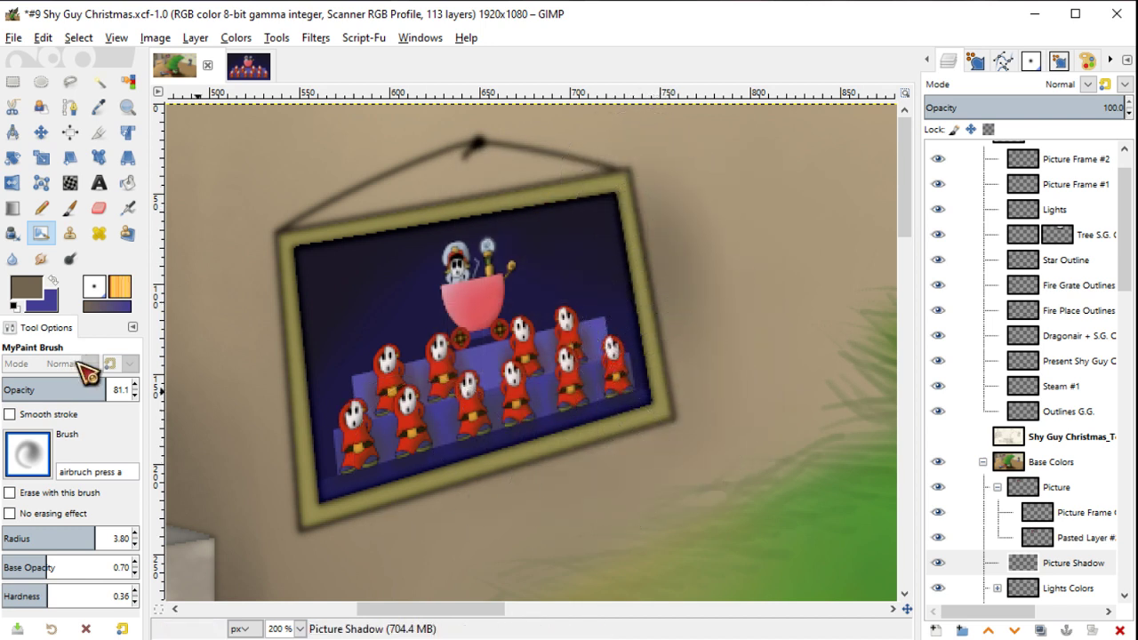
left_click_drag(105, 384, 139, 388)
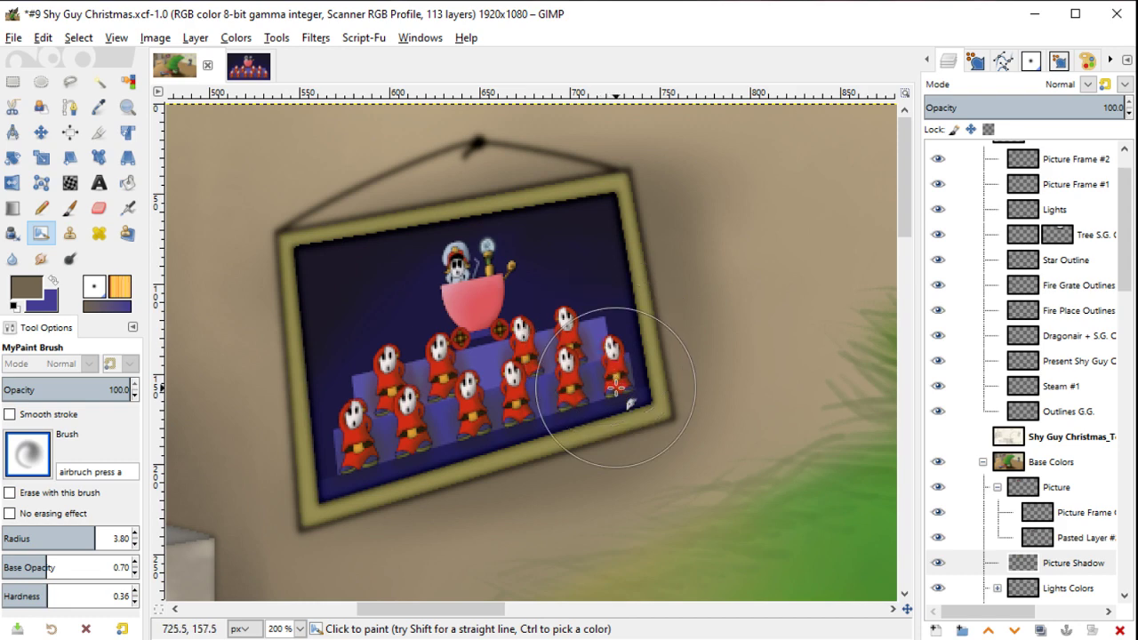
Step: Select Picture Shadow and toggle the picture layers' visibility to check the shadow
scroll(598, 354, "up", 1, "ctrl")
scroll(601, 356, "up", 1, "ctrl")
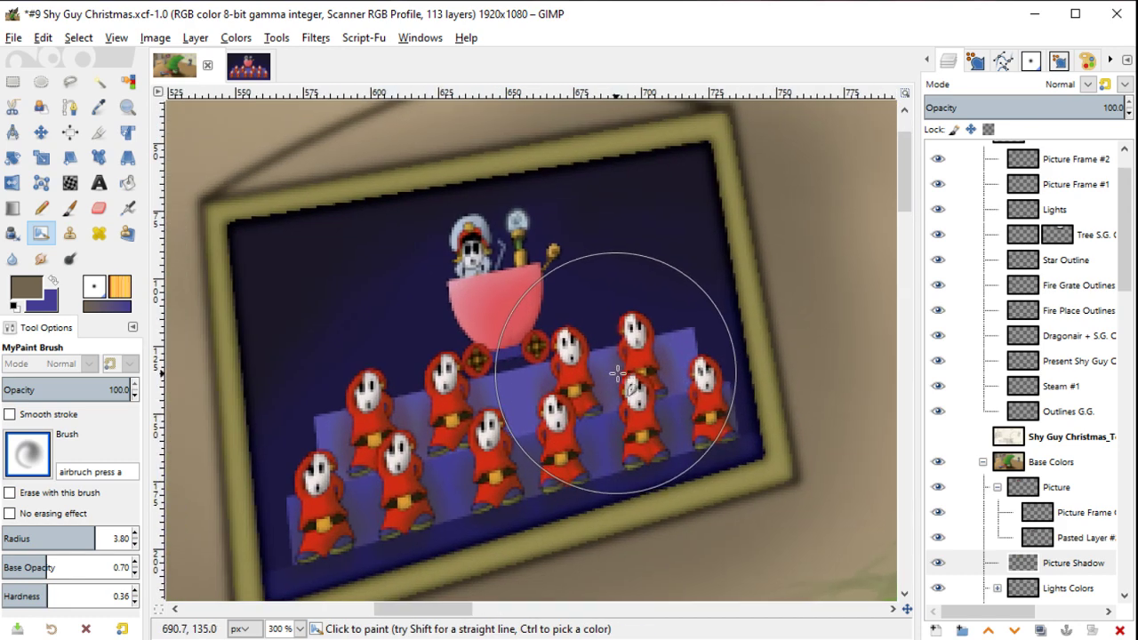
left_click(959, 560)
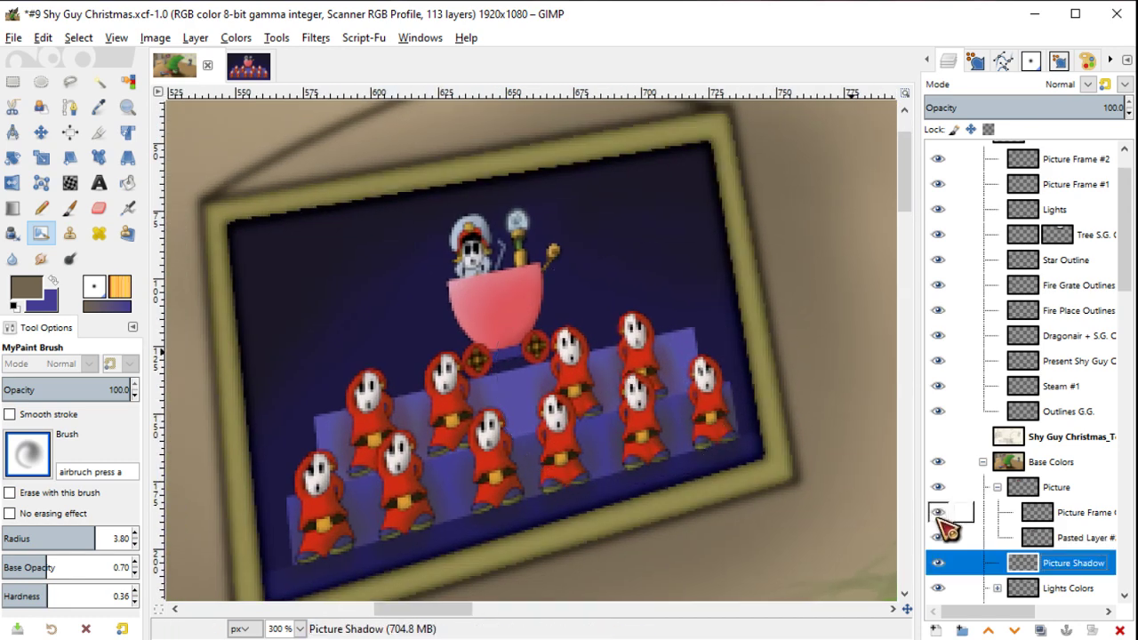
left_click(938, 538)
left_click(939, 538)
left_click(937, 513)
left_click(941, 514)
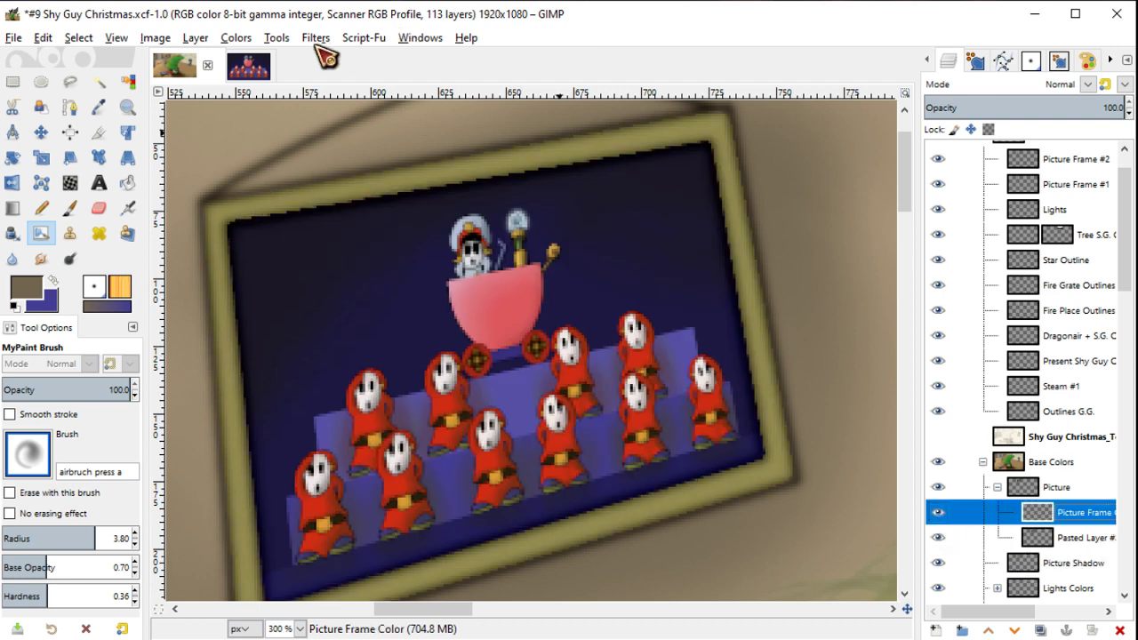
Step: Gaussian-blur the frame colour layer, then try and undo the same blur on the pasted picture
left_click(316, 37)
mouse_move(331, 139)
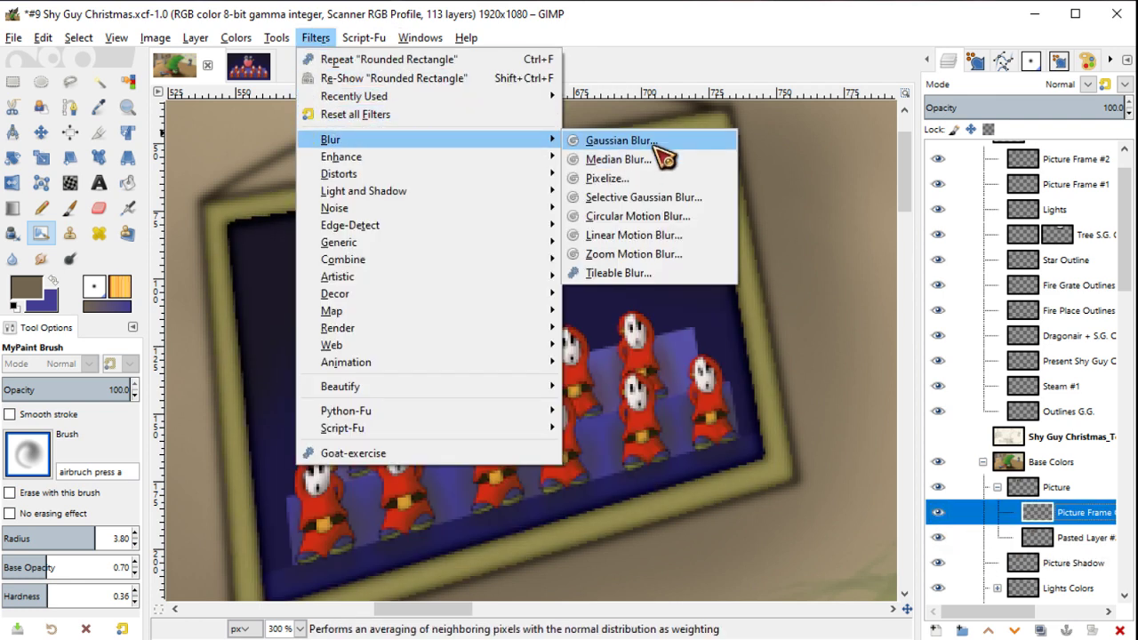
left_click(652, 142)
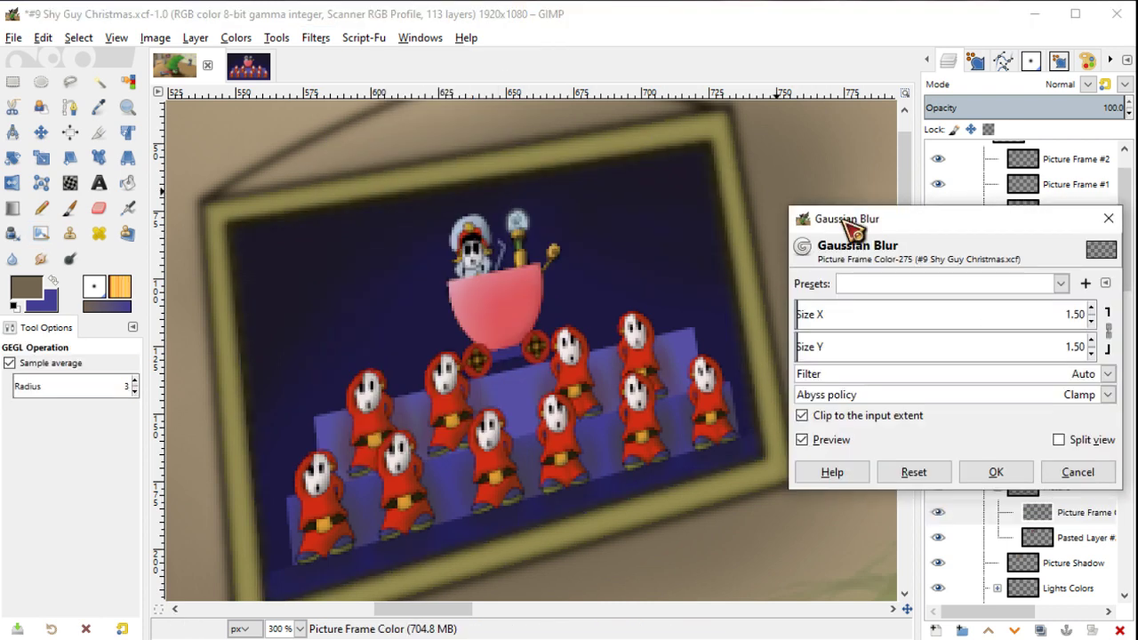
left_click(996, 472)
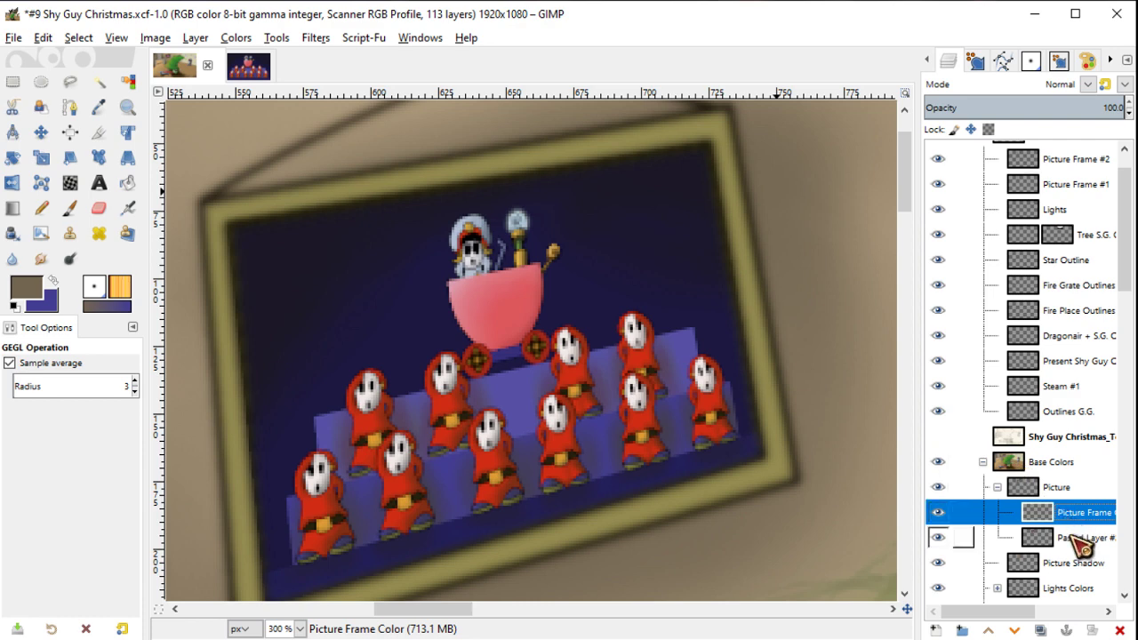
left_click(964, 537)
key("ctrl+f")
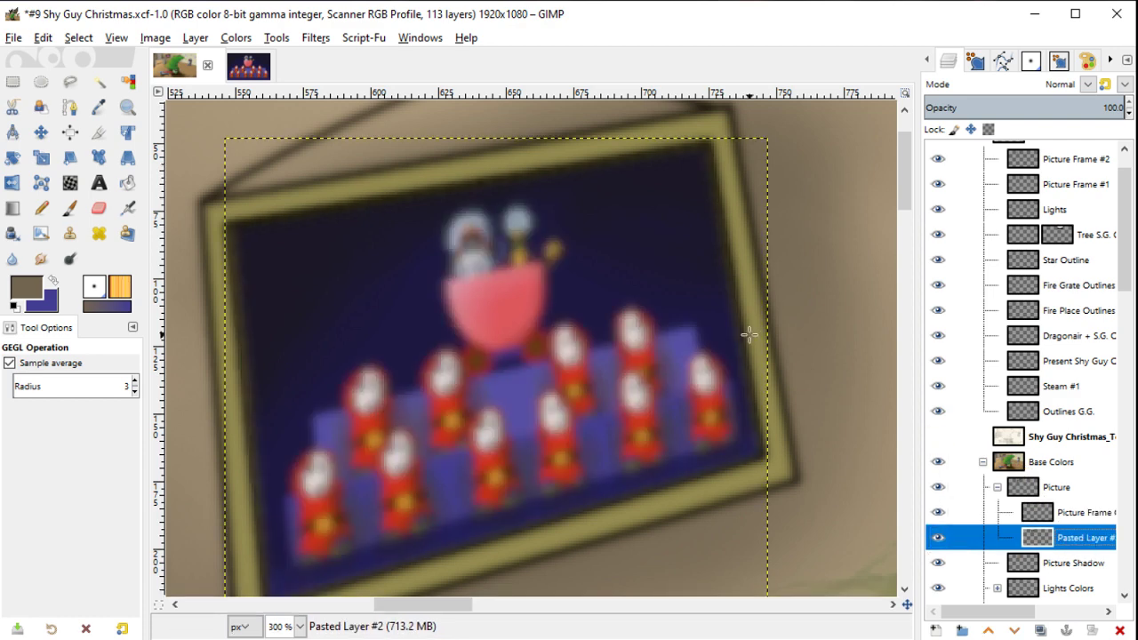
key("ctrl+z")
key("ctrl+y")
key("ctrl+z")
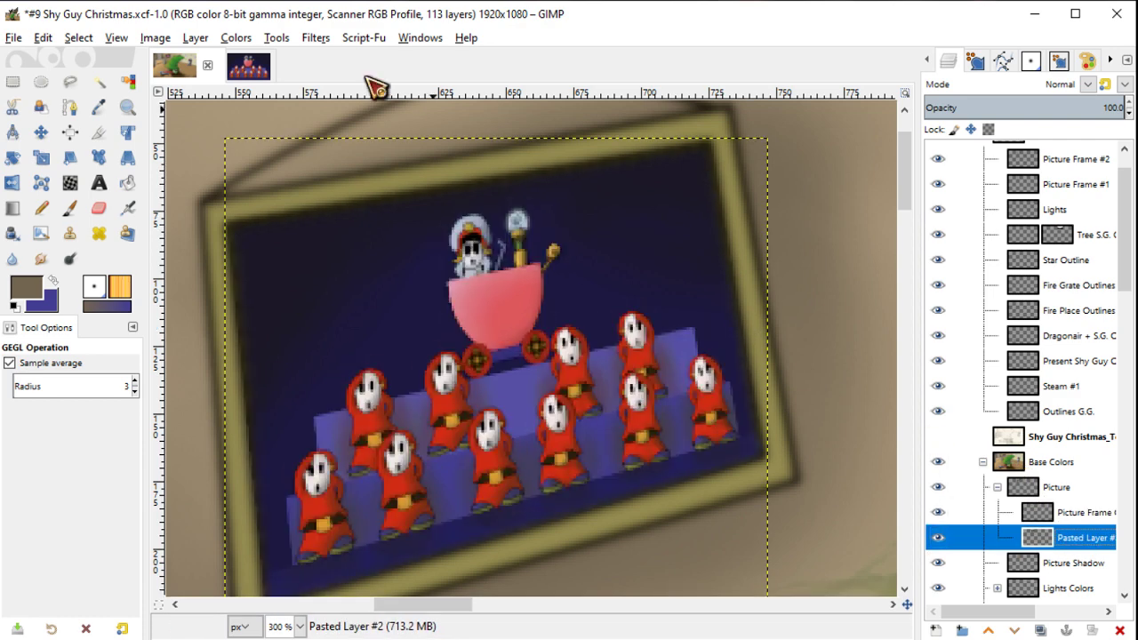
Step: Blur the pasted picture layer with a lighter 0.50 Gaussian blur, comparing with and without it
left_click(320, 43)
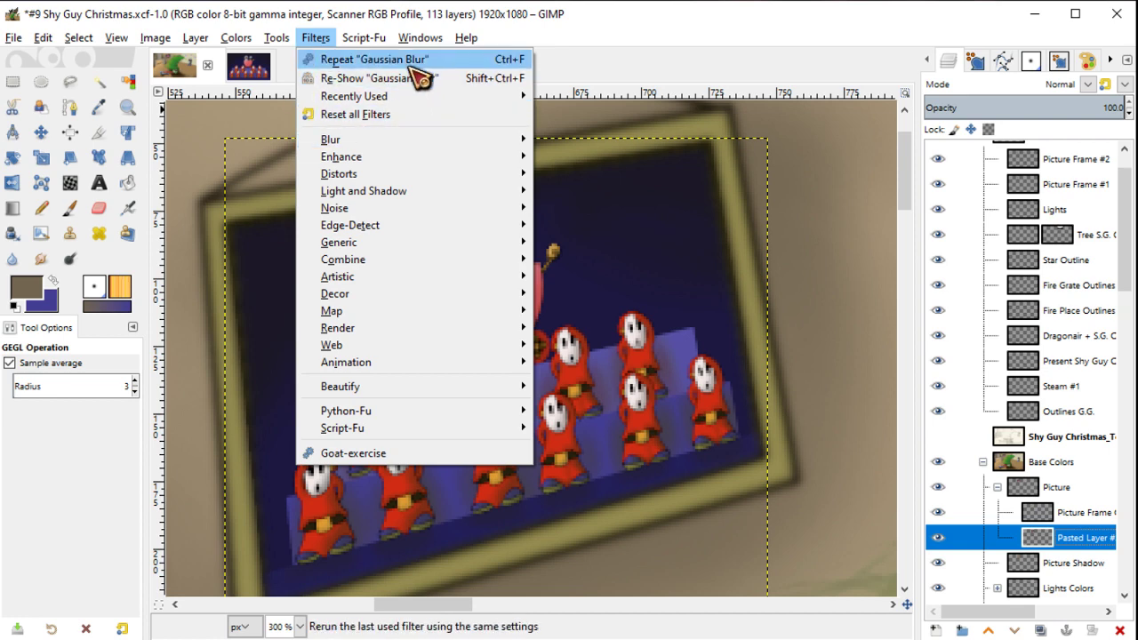
left_click(414, 78)
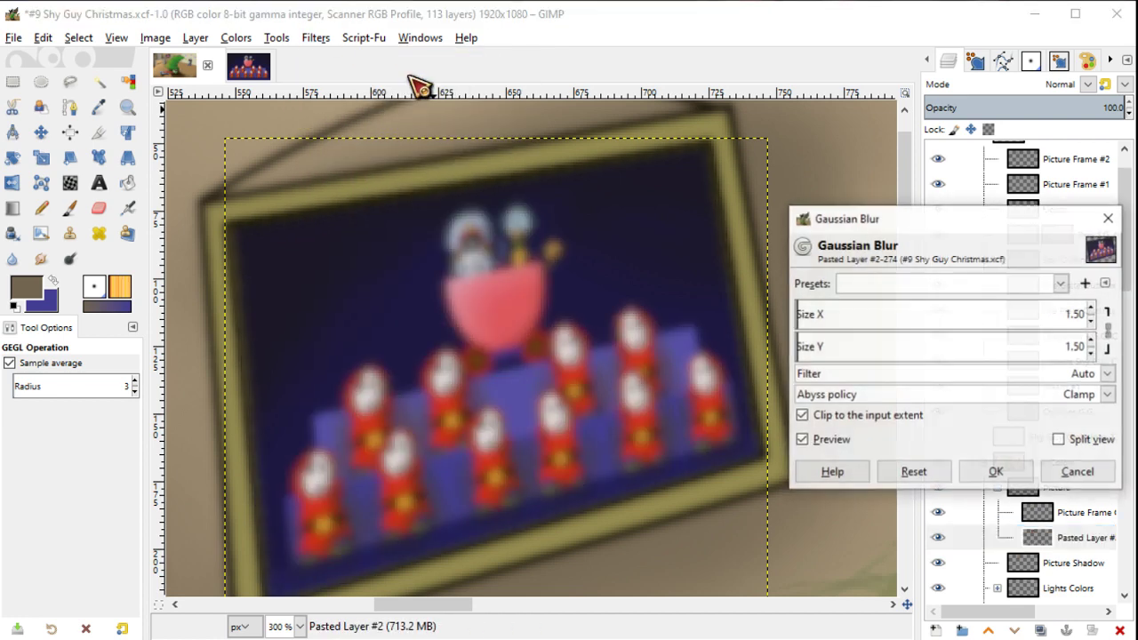
left_click(1093, 322)
left_click(815, 442)
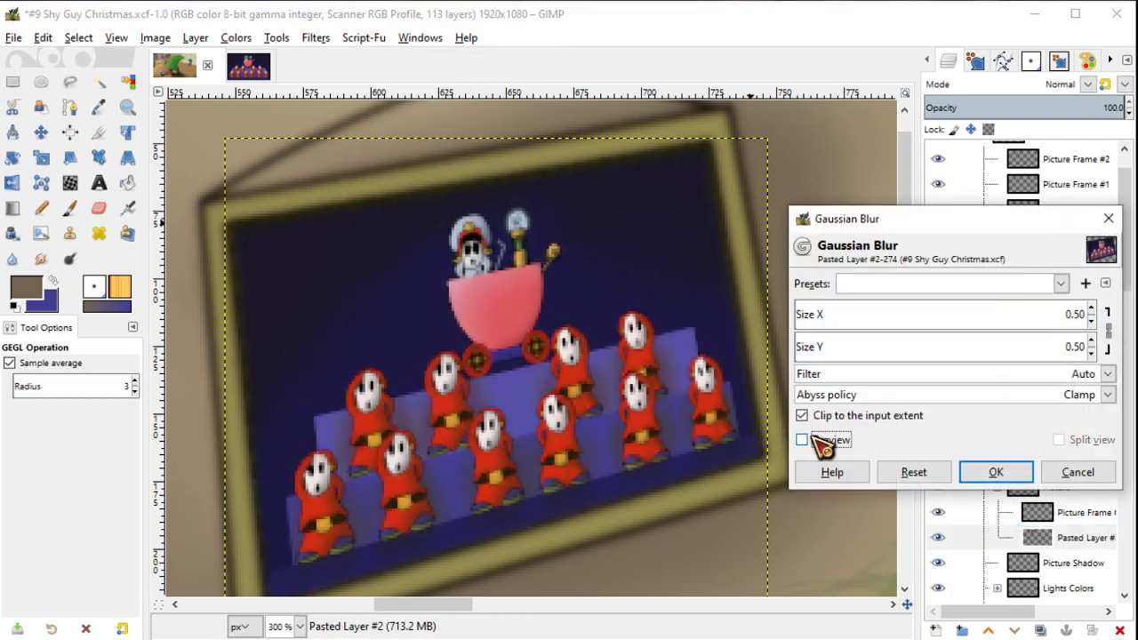
left_click(819, 445)
left_click(815, 442)
left_click(815, 442)
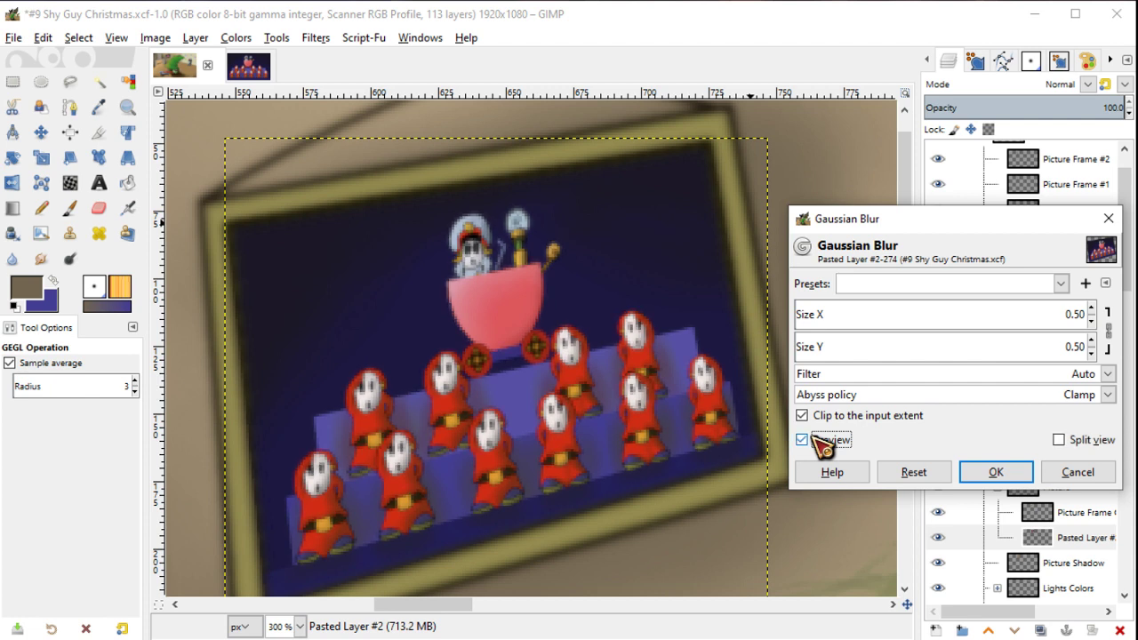
left_click(815, 442)
left_click(814, 442)
left_click(815, 442)
left_click(816, 445)
left_click(816, 444)
left_click(816, 444)
left_click(816, 444)
left_click(1018, 463)
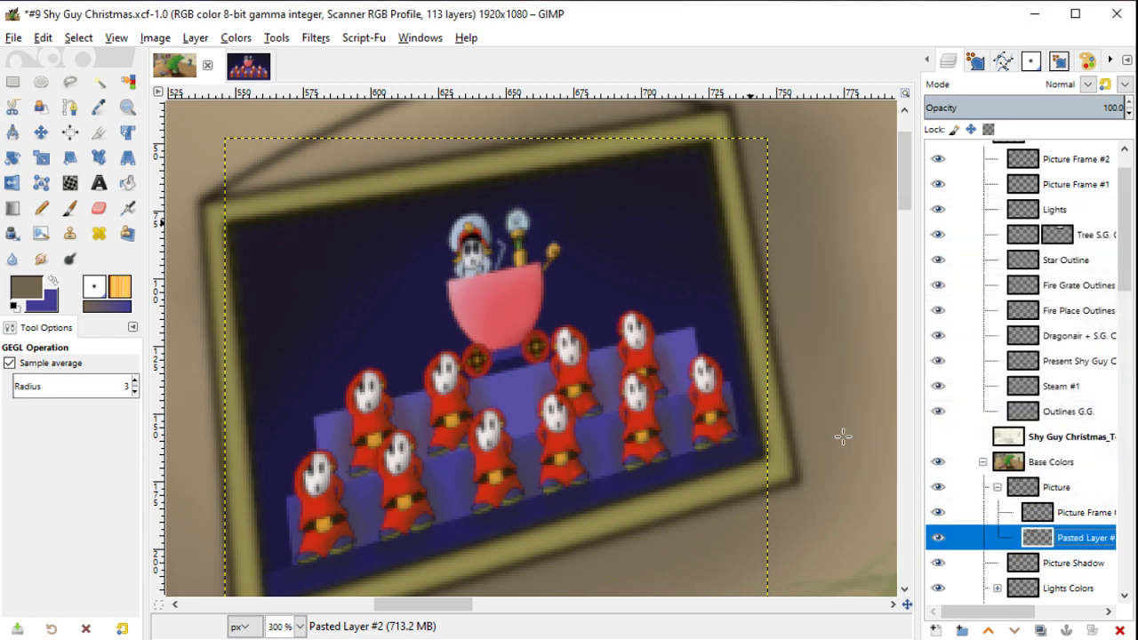
Step: Switch to the Move tool and select the Picture Shadow layer
key("m")
scroll(788, 318, "down", 3)
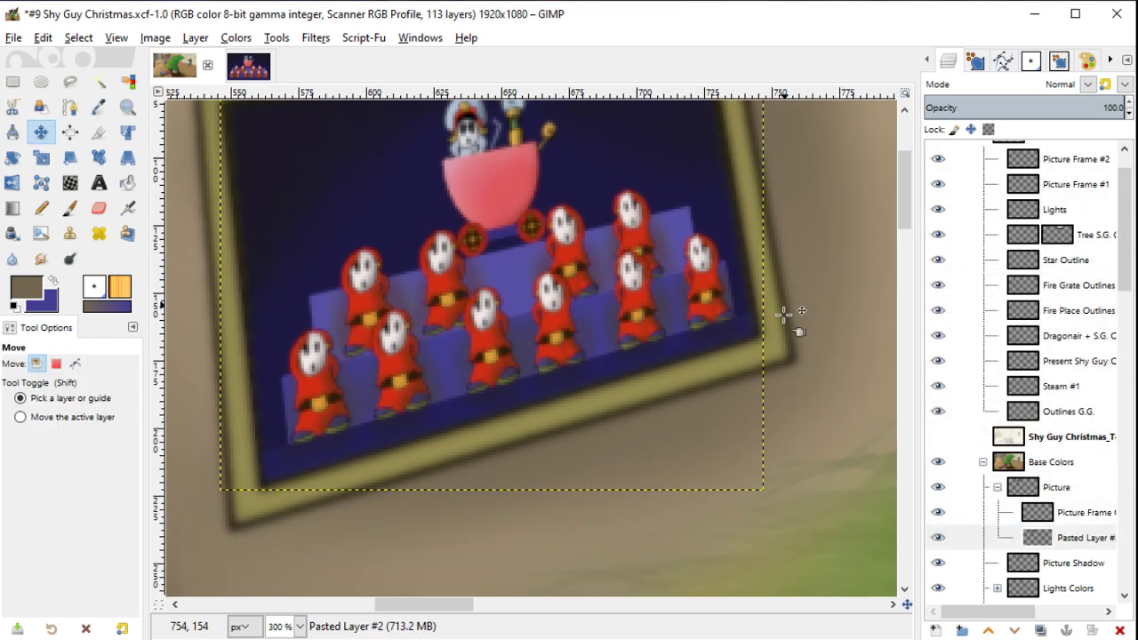
scroll(783, 313, "down", 1, "ctrl")
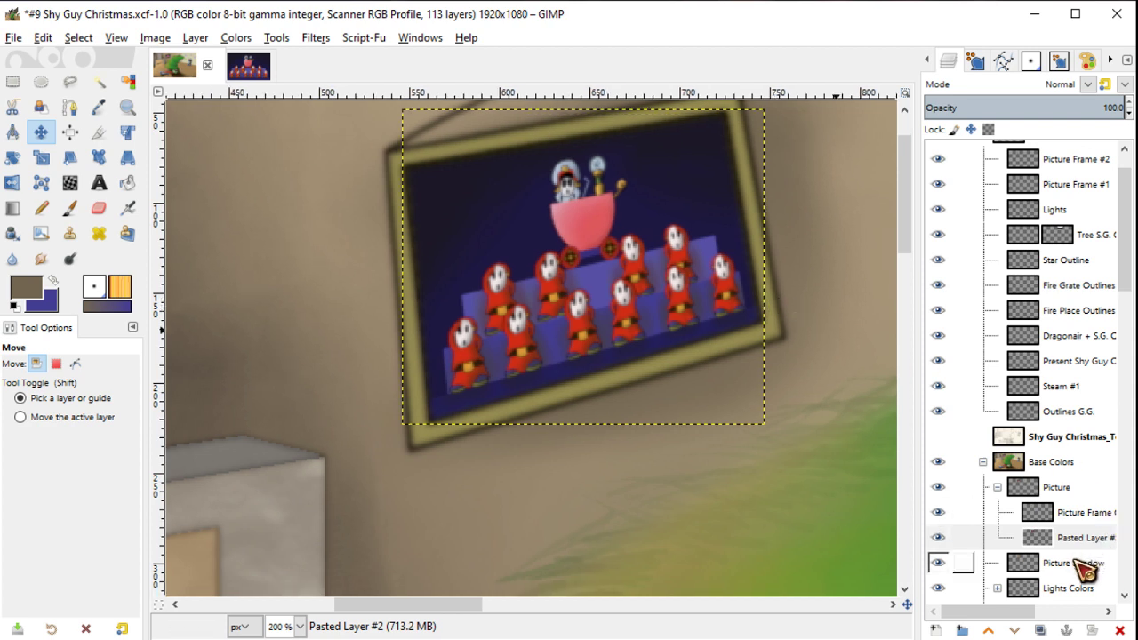
left_click(1080, 563)
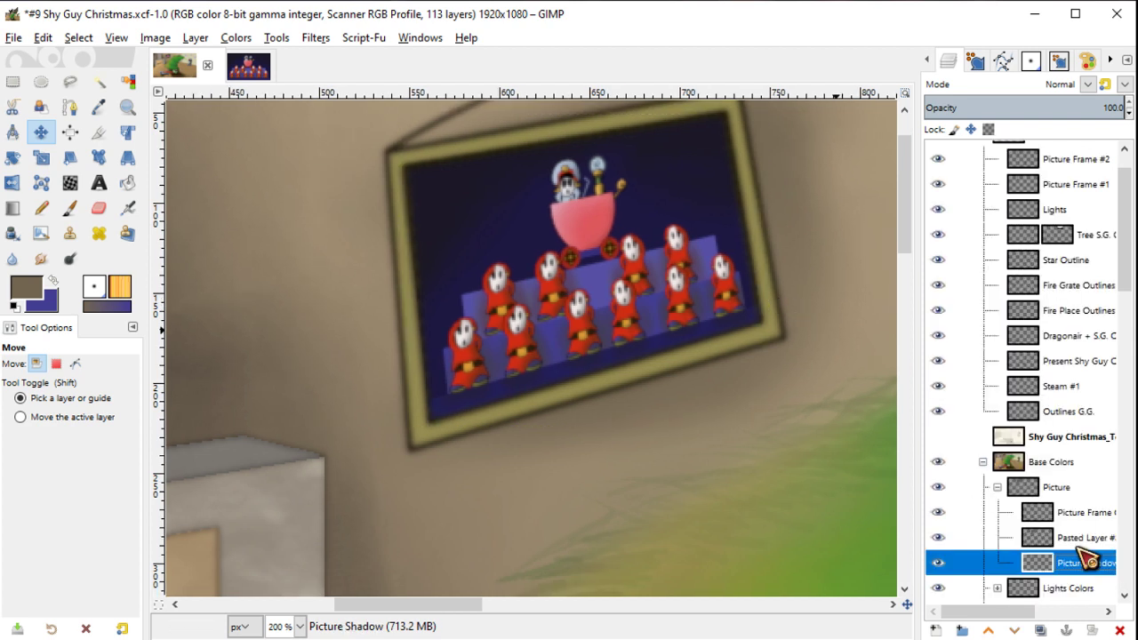
Step: Airbrush a darker brown shadow along the frame's right edge and lower-right corner
key("y")
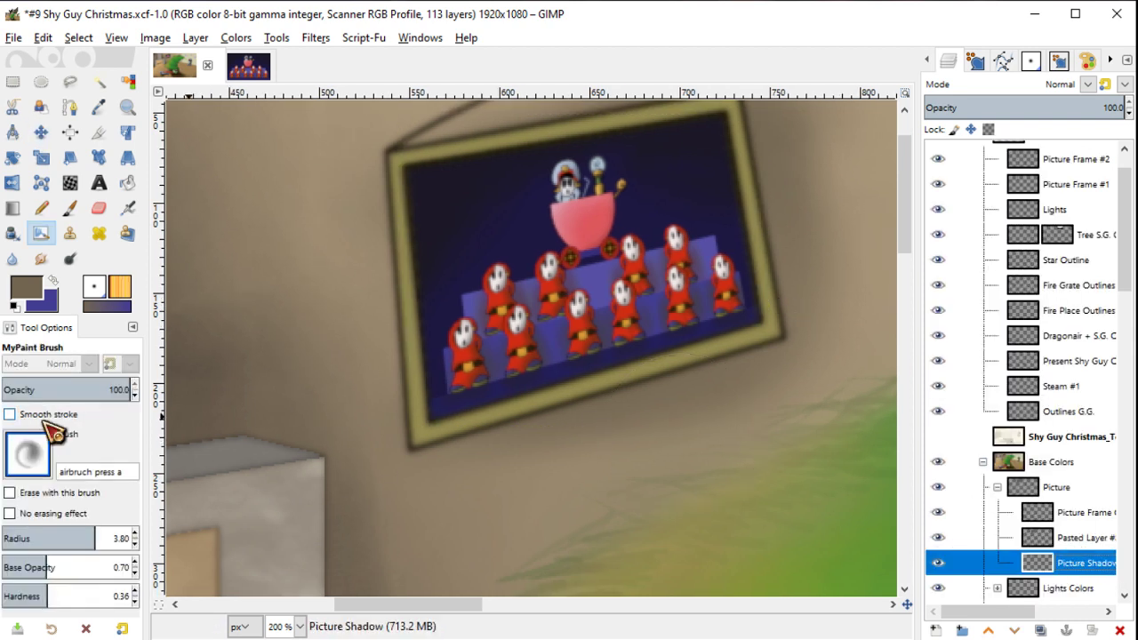
left_click(40, 296)
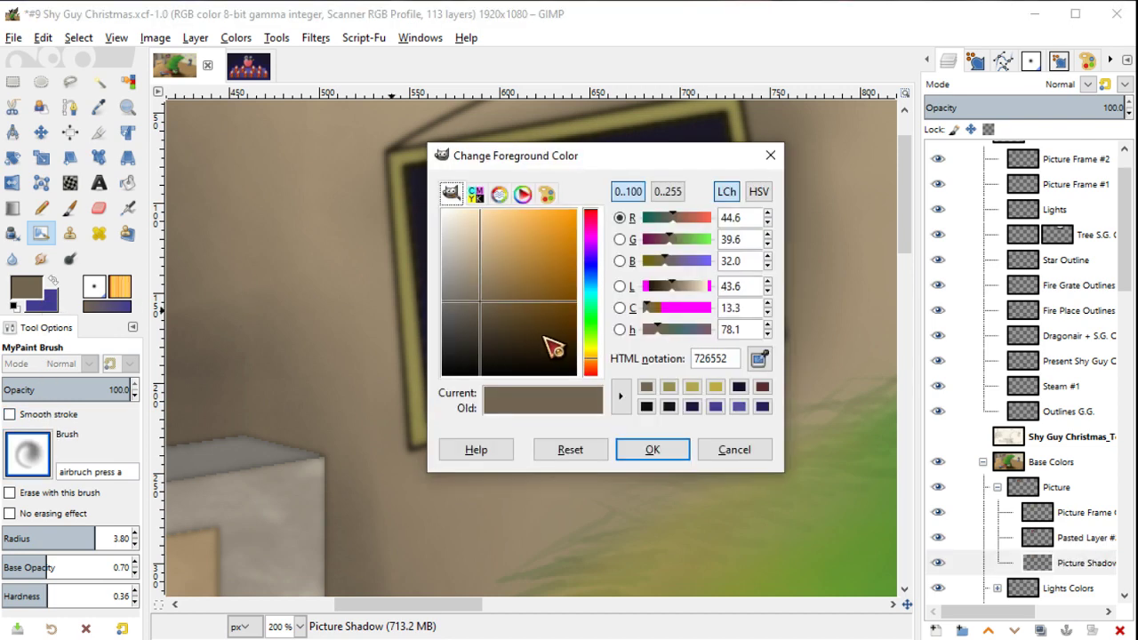
left_click(495, 341)
key("Return")
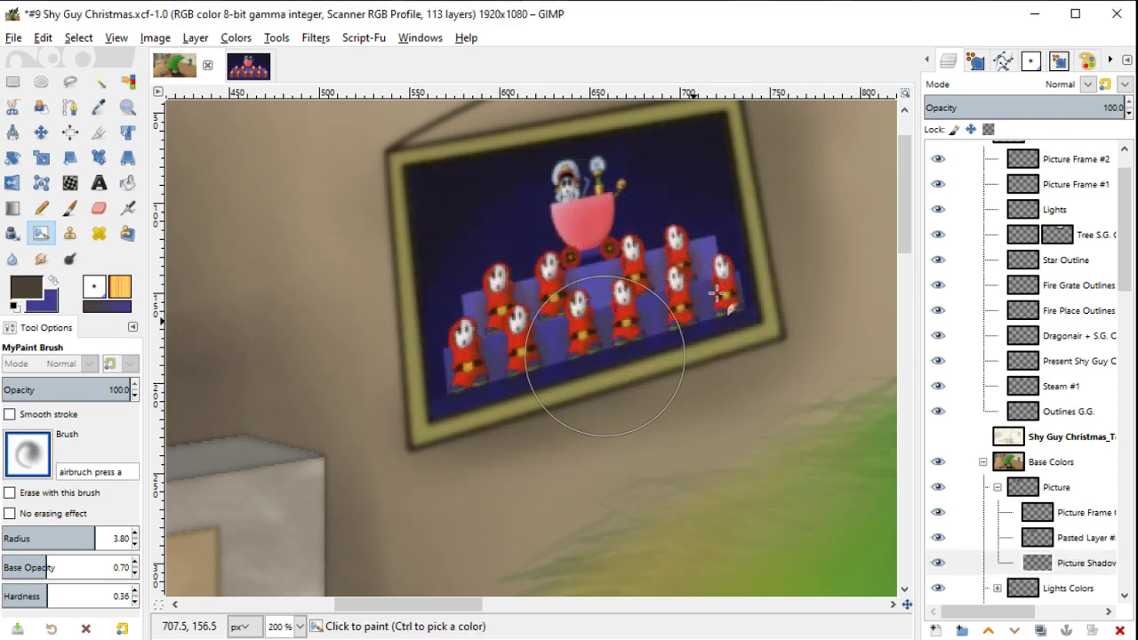
mouse_move(715, 294)
left_mouse_down()
mouse_move(706, 374)
mouse_move(762, 139)
mouse_move(759, 318)
left_mouse_up()
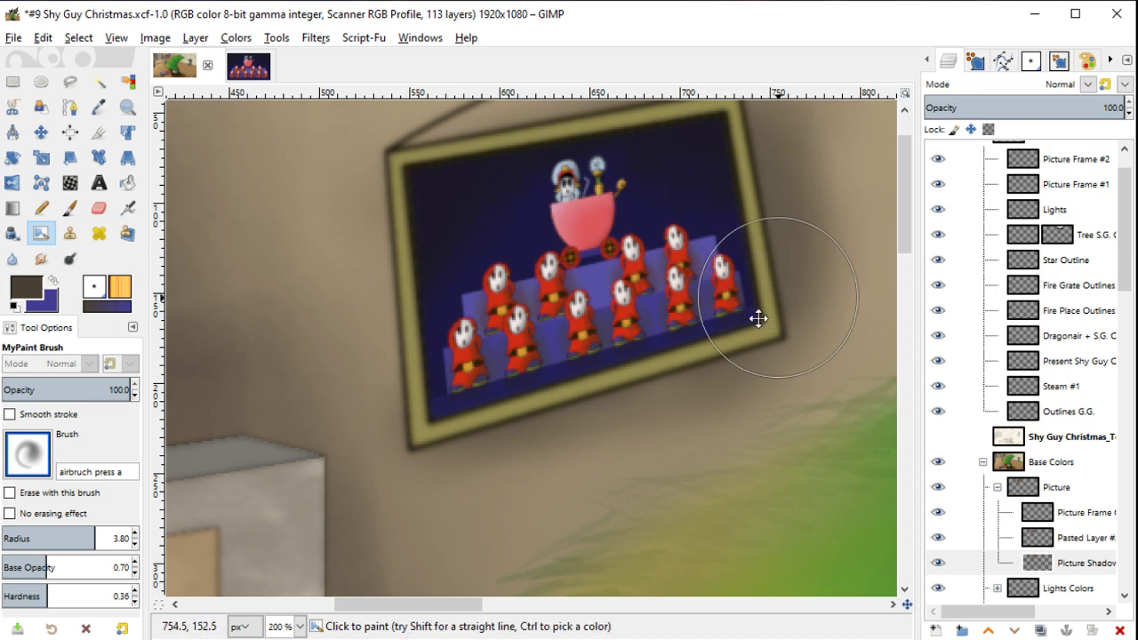
scroll(729, 343, "up", 3)
scroll(729, 343, "right", 2)
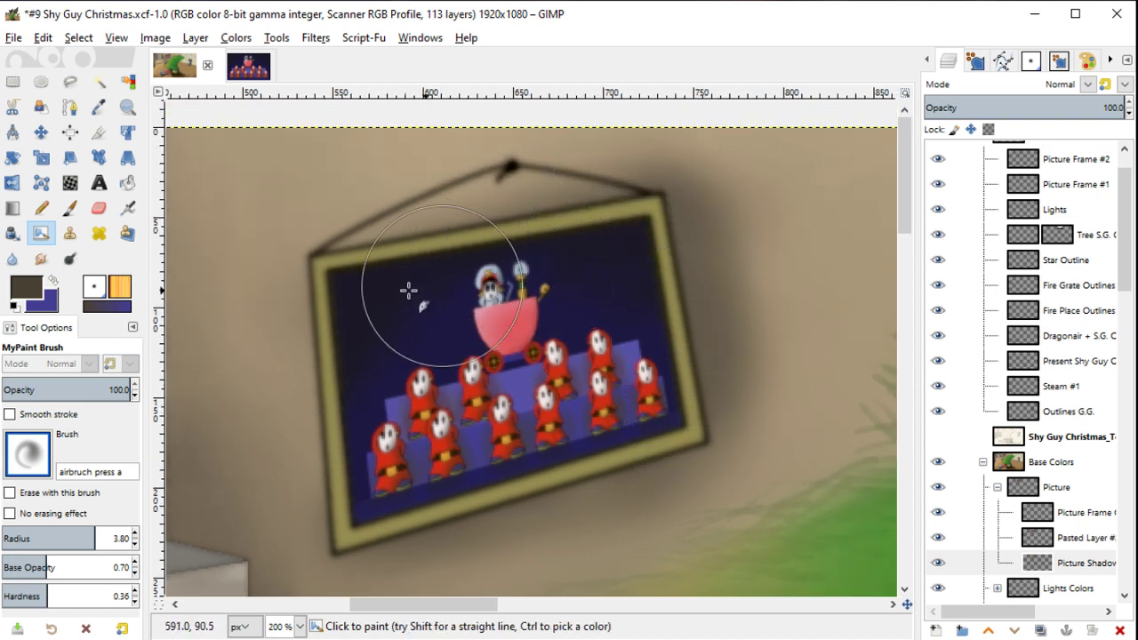
left_click_drag(719, 465, 751, 418)
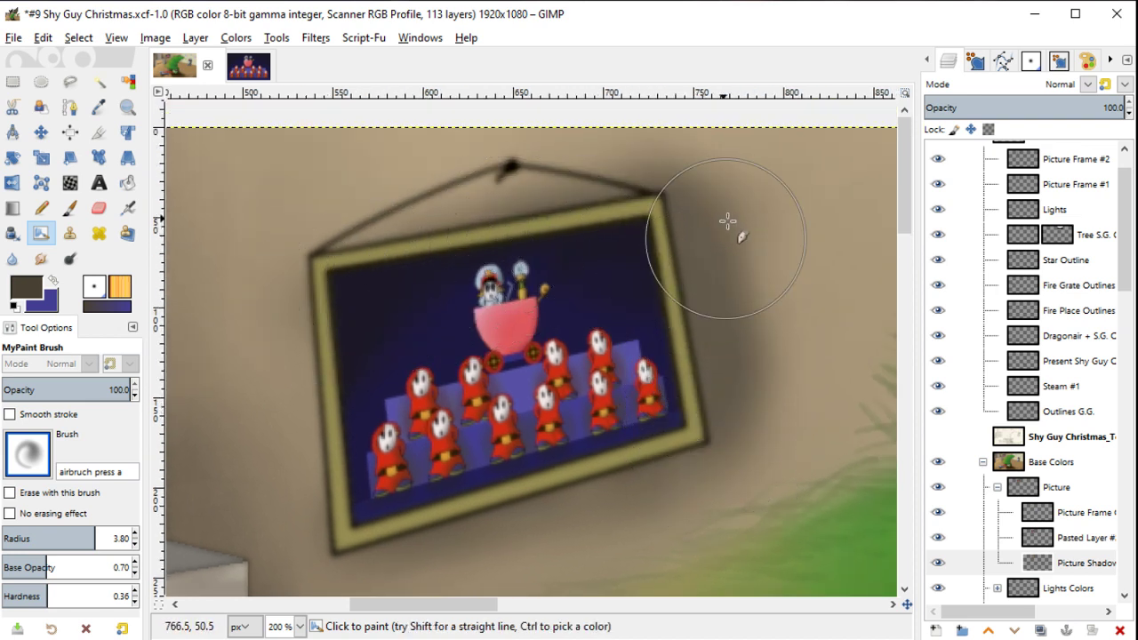
mouse_move(728, 221)
left_mouse_down()
mouse_move(729, 386)
mouse_move(724, 323)
left_mouse_up()
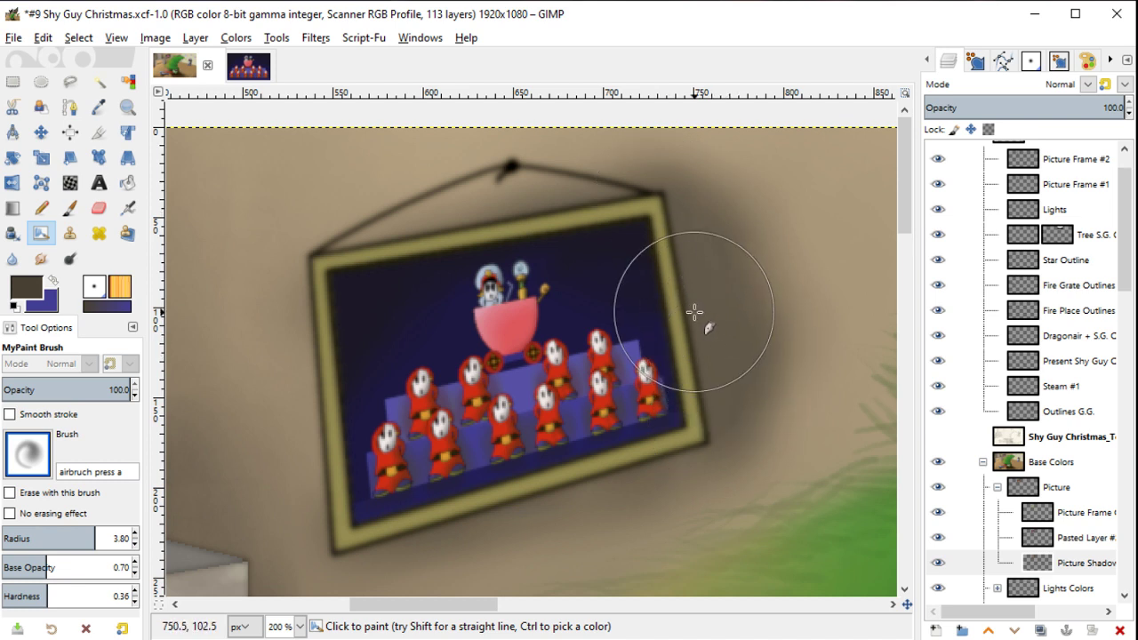
key("bracketright")
key("bracketright")
key("bracketright")
mouse_move(718, 249)
left_mouse_down()
mouse_move(740, 306)
mouse_move(699, 381)
mouse_move(762, 330)
mouse_move(753, 399)
mouse_move(723, 386)
left_mouse_up()
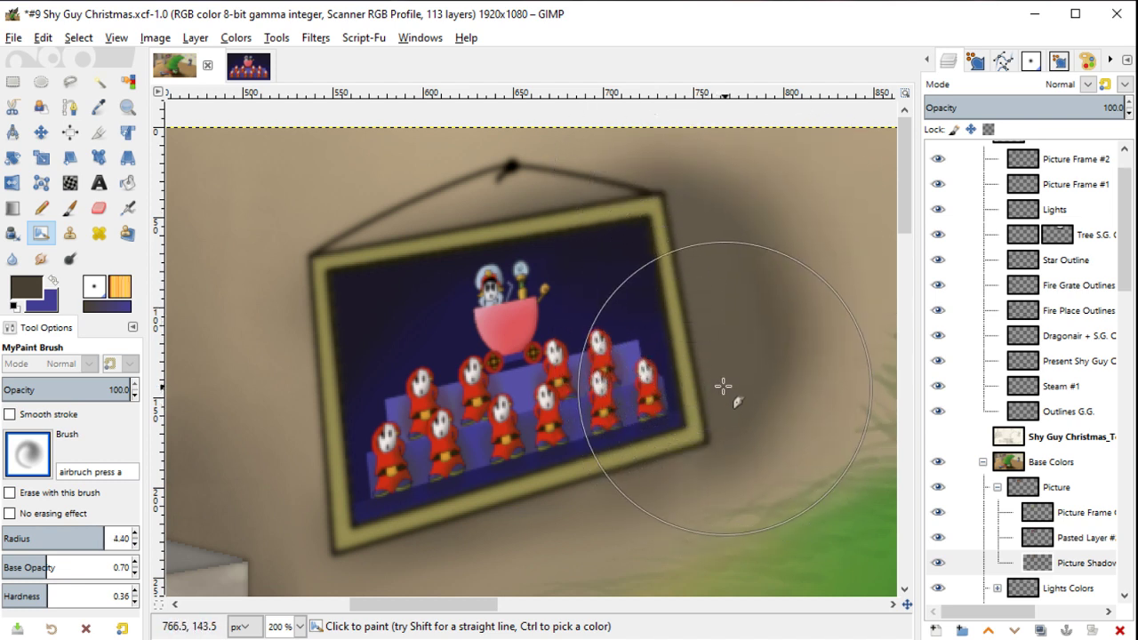
Step: Pick an even darker shadow colour and even out the shadow right of the frame
left_click(26, 290)
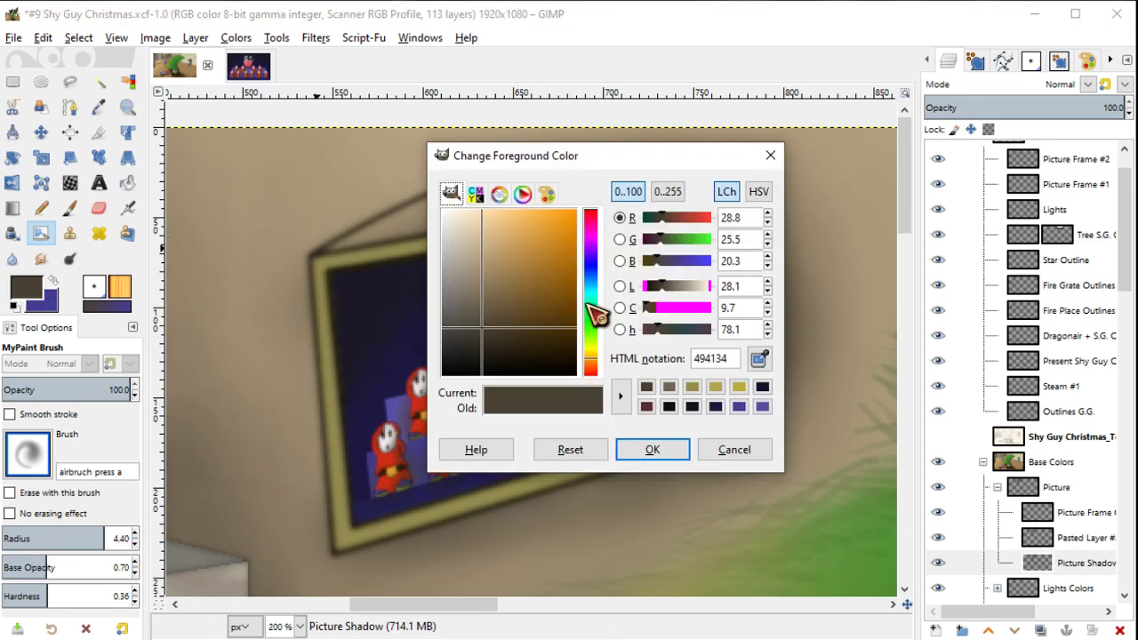
left_click(483, 356)
key("Return")
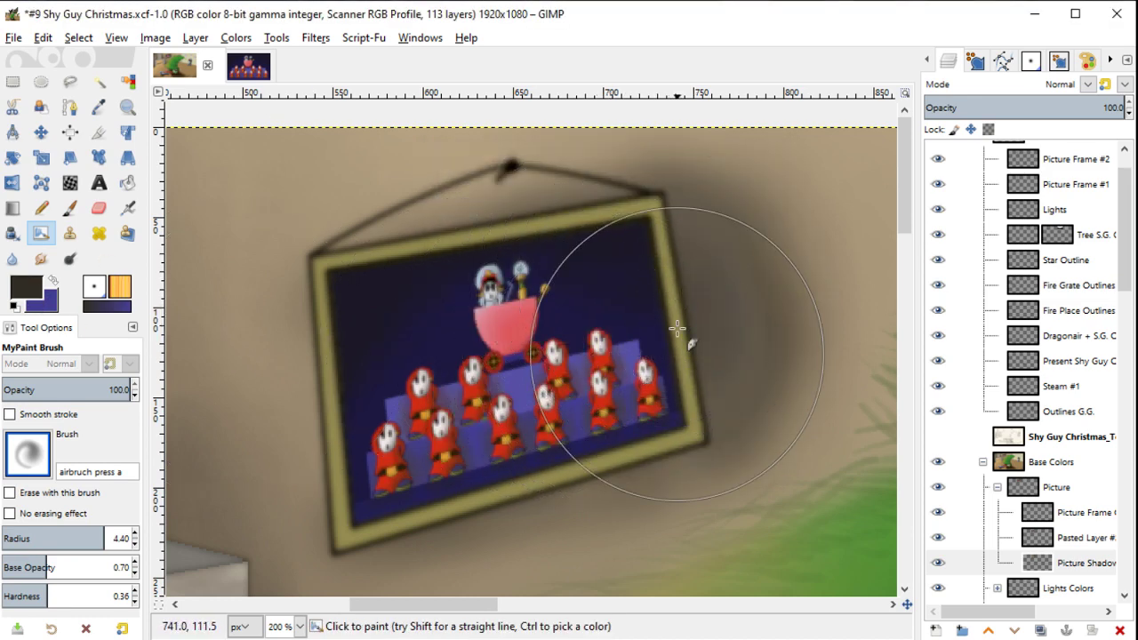
mouse_move(678, 329)
left_mouse_down()
mouse_move(719, 419)
mouse_move(691, 338)
mouse_move(741, 335)
mouse_move(690, 310)
mouse_move(727, 388)
left_mouse_up()
key("bracketleft")
key("bracketleft")
key("bracketleft")
key("bracketleft")
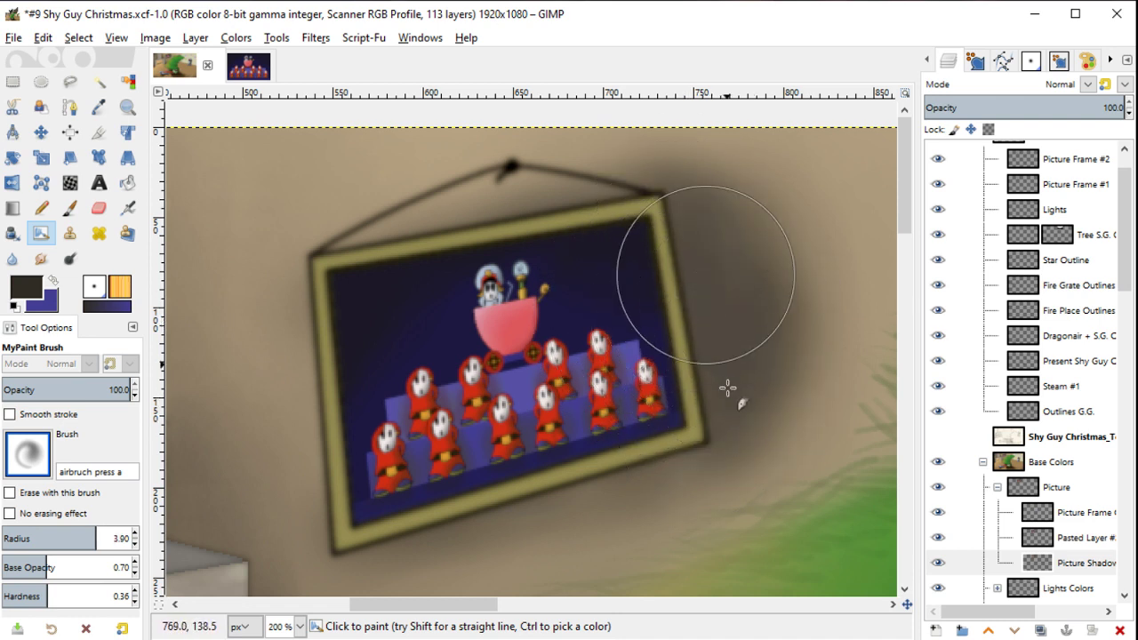
Step: Choose a near-black foreground colour and lower the Picture Shadow opacity to 70
left_click(42, 296)
left_click(470, 352)
key("Return")
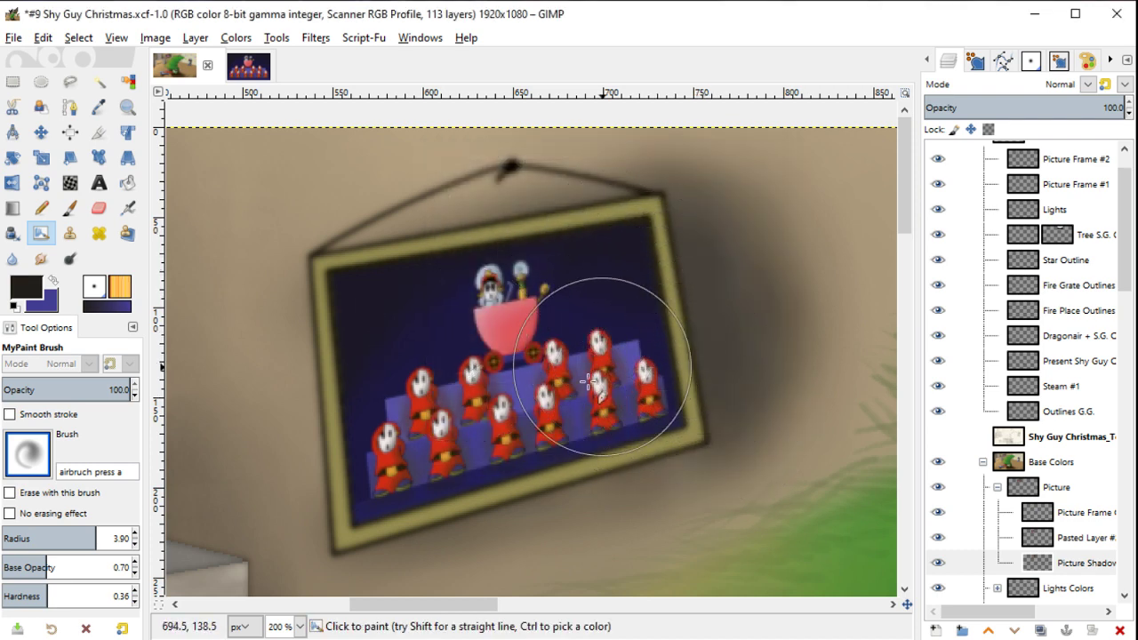
scroll(591, 378, "down", 2)
scroll(597, 372, "down", 1)
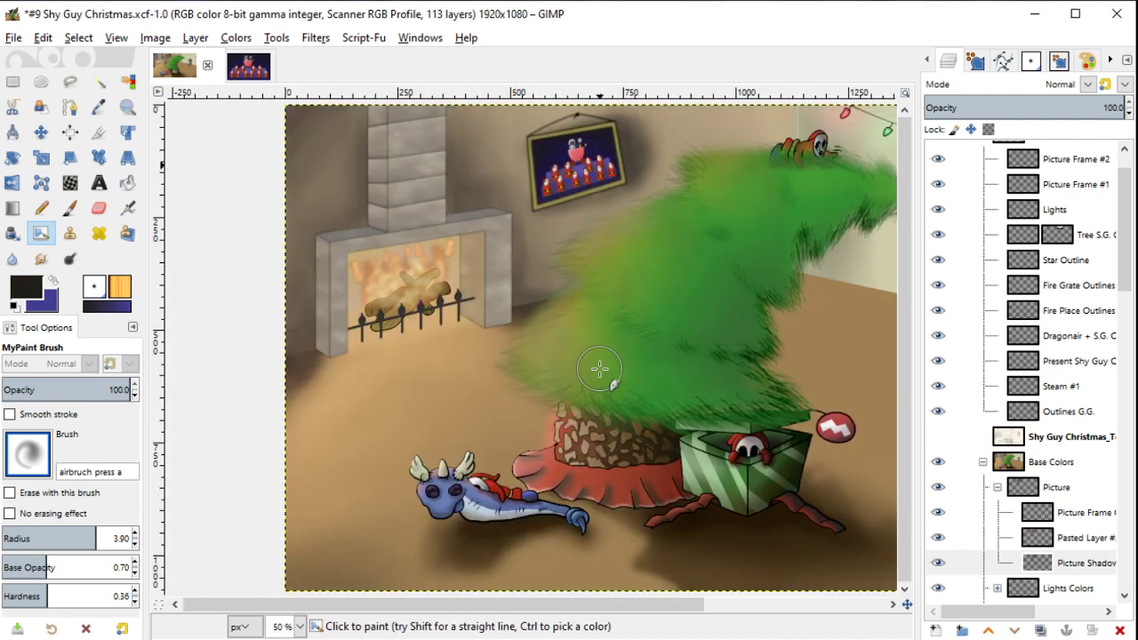
scroll(541, 386, "up", 1)
scroll(545, 382, "up", 1)
scroll(542, 382, "up", 1)
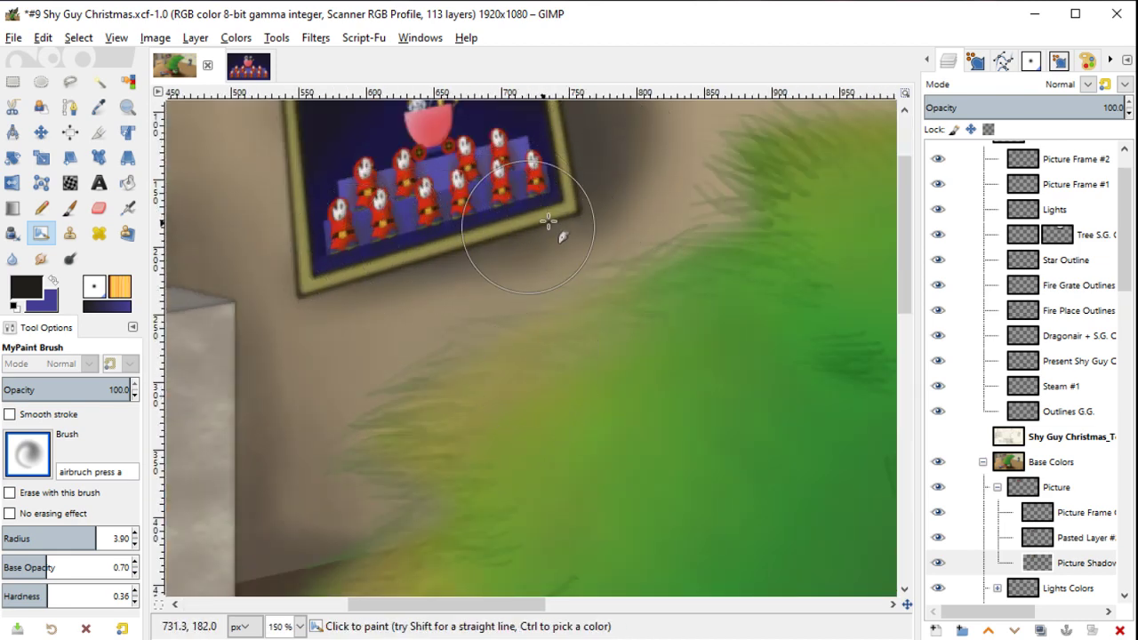
scroll(563, 330, "up", 2)
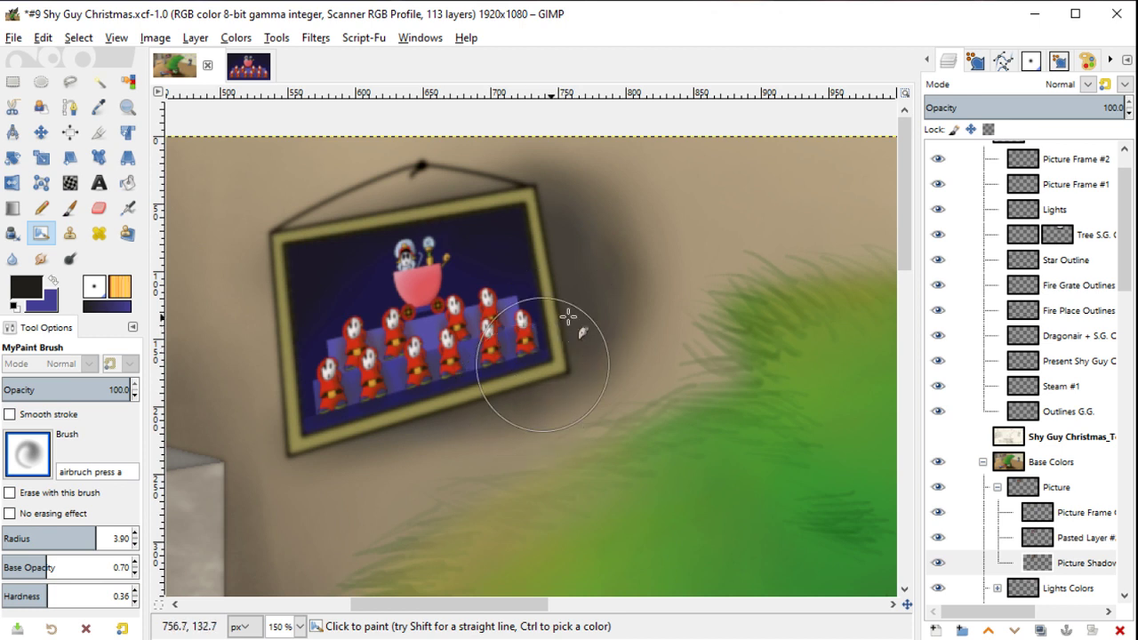
left_click(1064, 104)
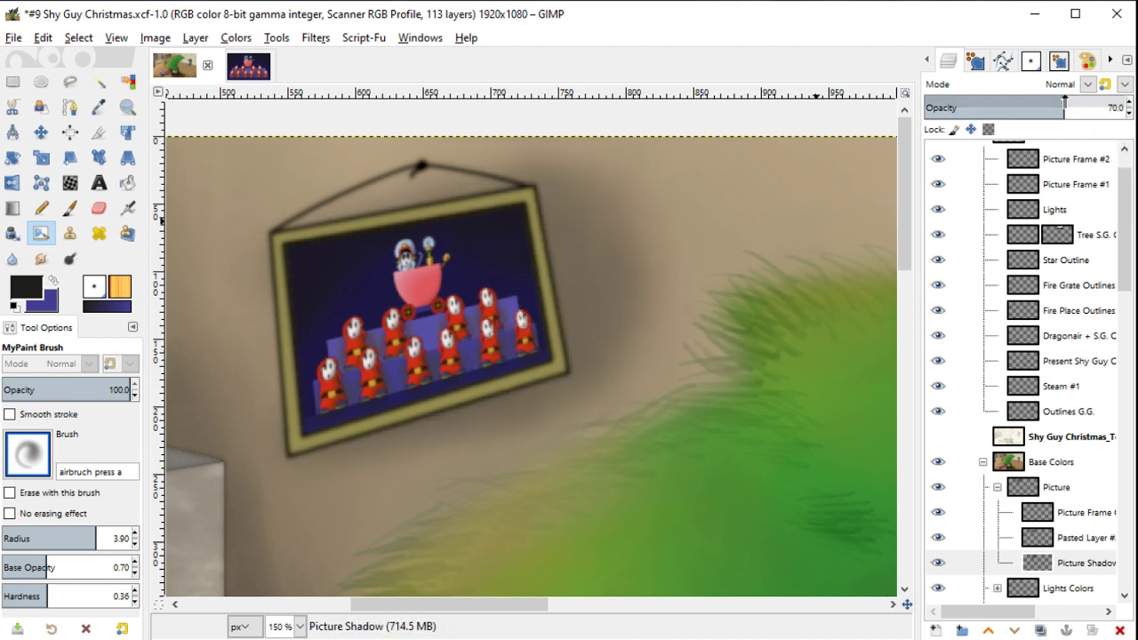
Step: Undo the opacity change and Gaussian-blur the shadow layer at size about 16.87
key("ctrl+z")
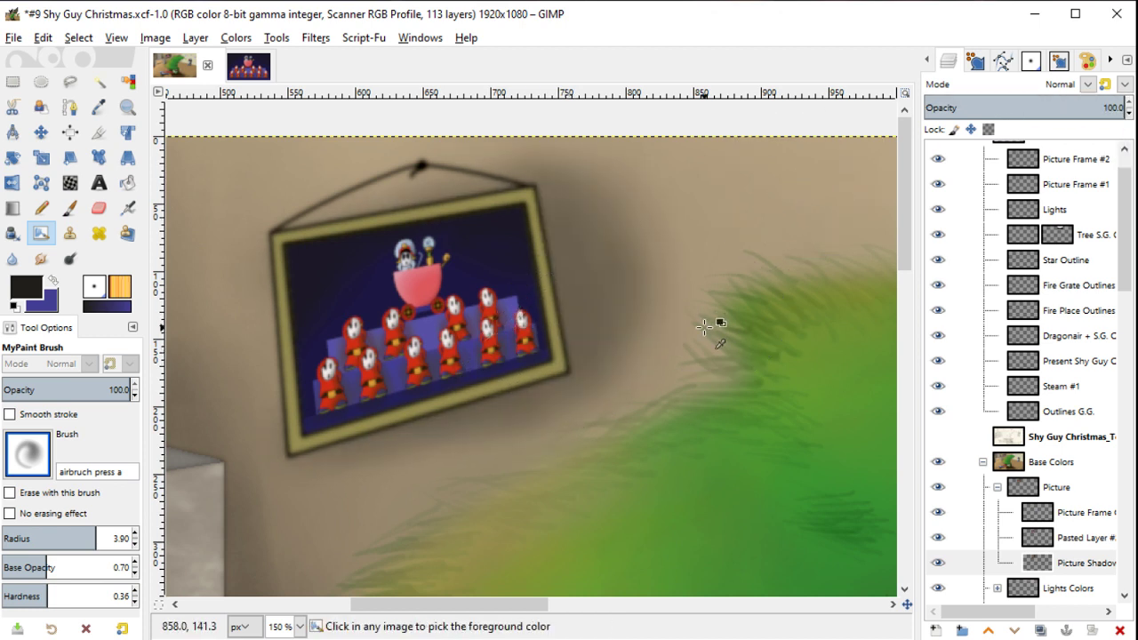
key("ctrl+shift+f")
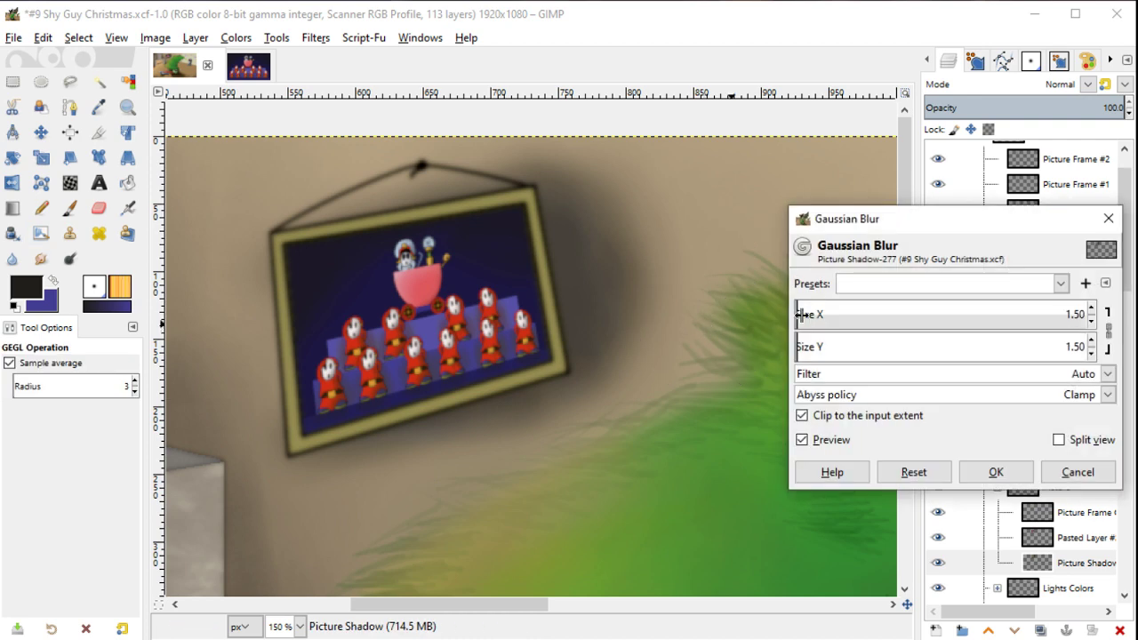
mouse_move(806, 313)
left_mouse_down()
mouse_move(843, 311)
mouse_move(827, 313)
left_mouse_up()
left_click(996, 472)
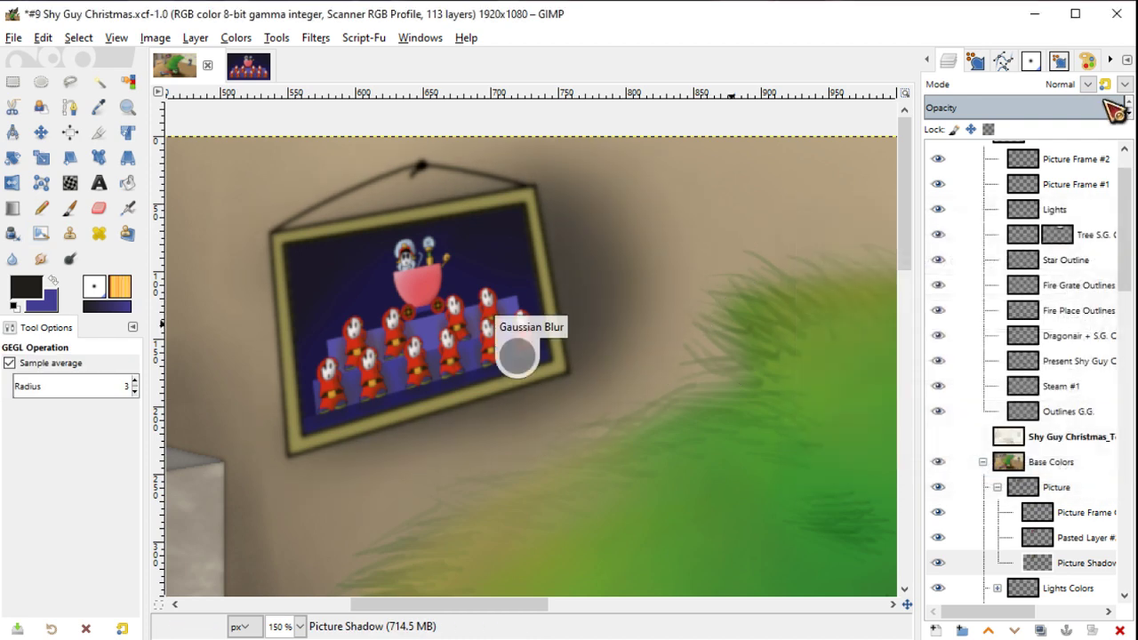
Step: Set the Picture Shadow layer opacity to 87.9 and fit the whole painting in the window
left_click(1045, 104)
left_click_drag(1053, 103, 1084, 104)
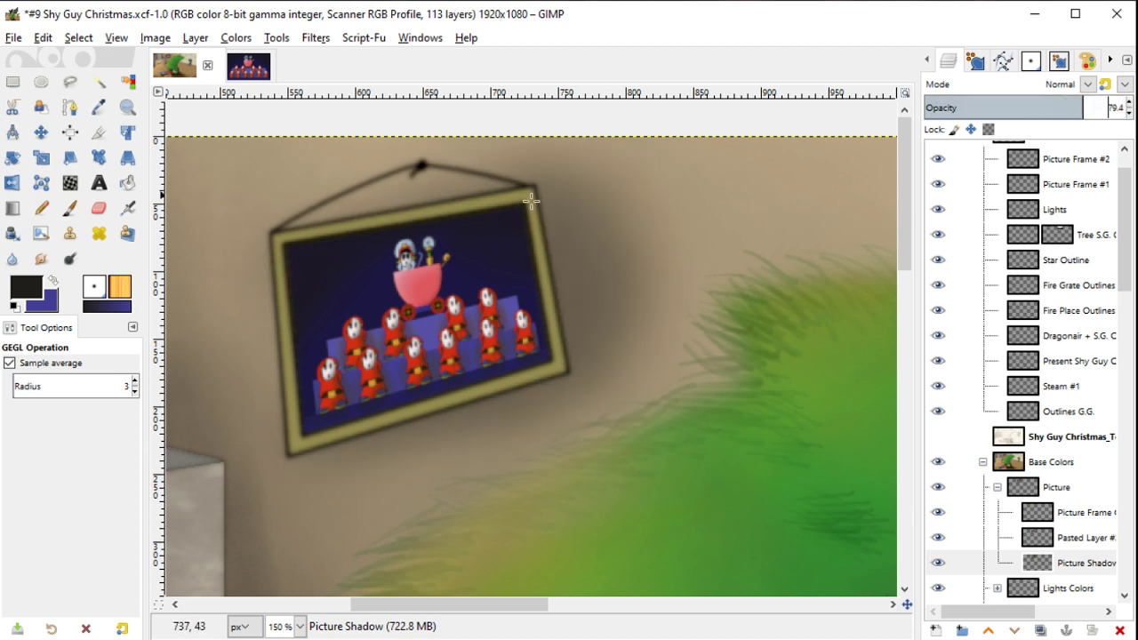
left_click(41, 132)
scroll(1022, 374, "down", 5)
left_click(1105, 104)
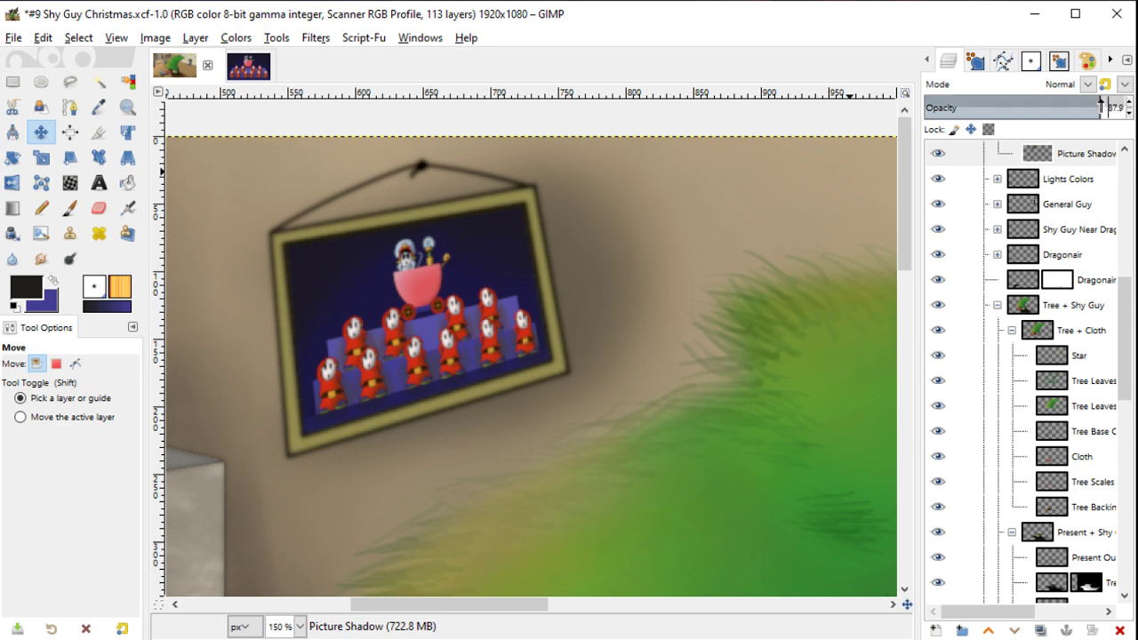
key("shift+ctrl+j")
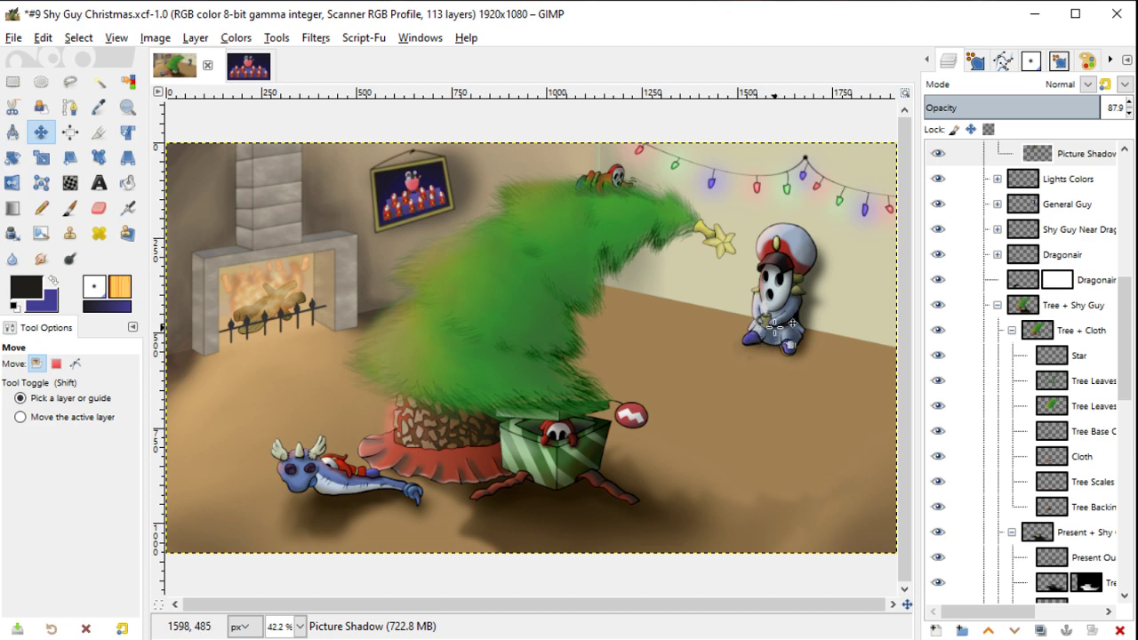
scroll(775, 327, "up", 1)
scroll(789, 332, "down", 1)
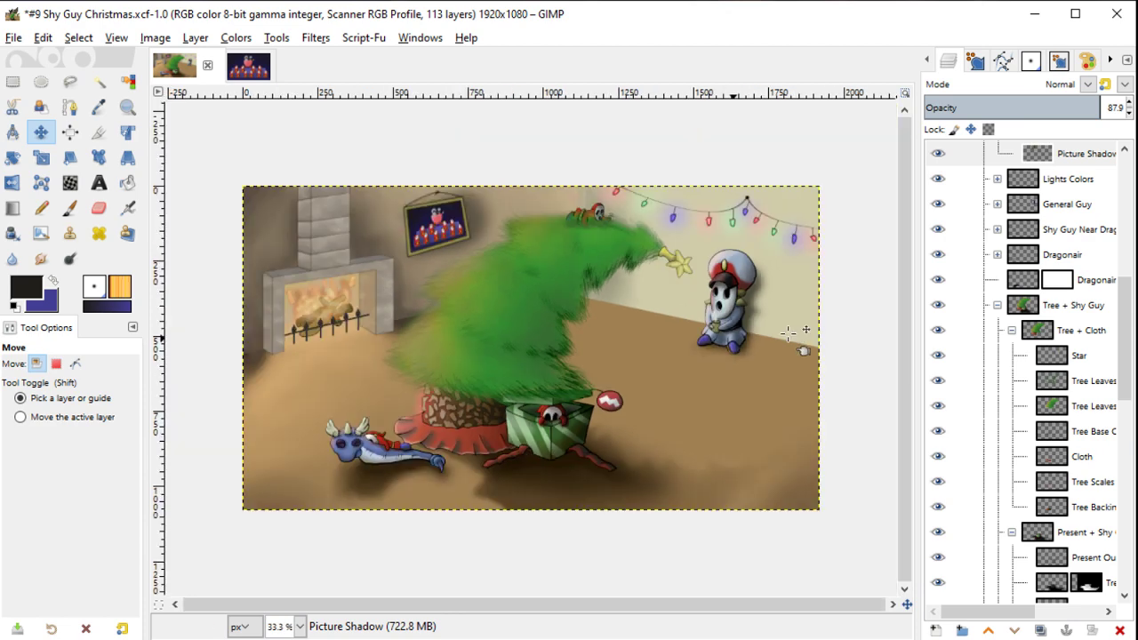
scroll(1122, 356, "down", 5)
Step: Expand Room Colors, select the Floor layer, and save the painting
left_click(1025, 594)
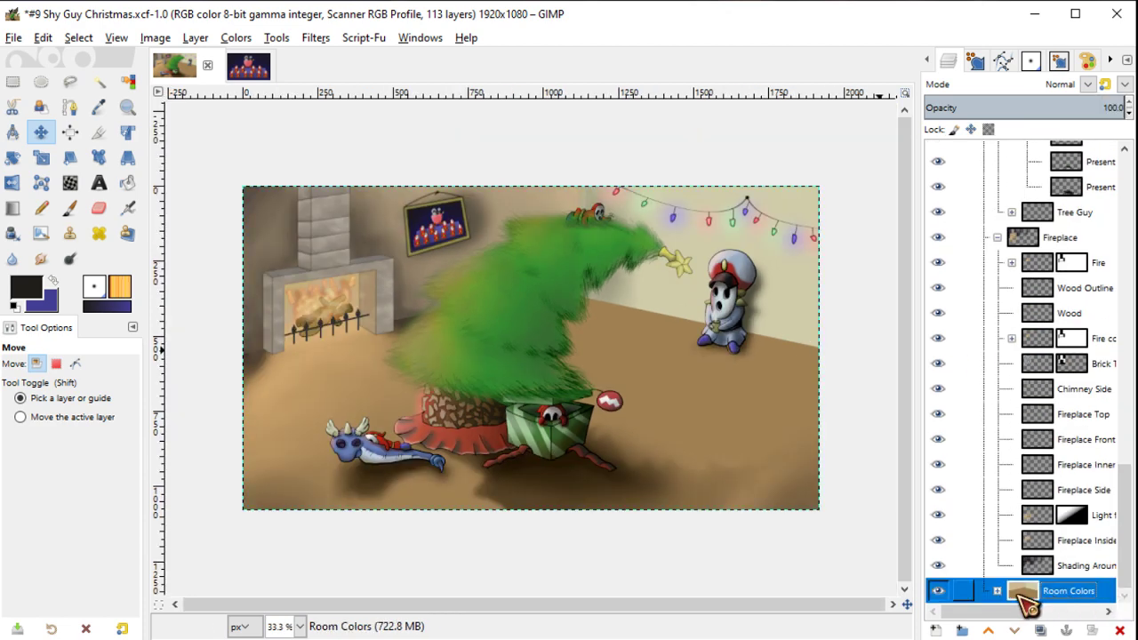
left_click(998, 591)
left_click(1067, 591)
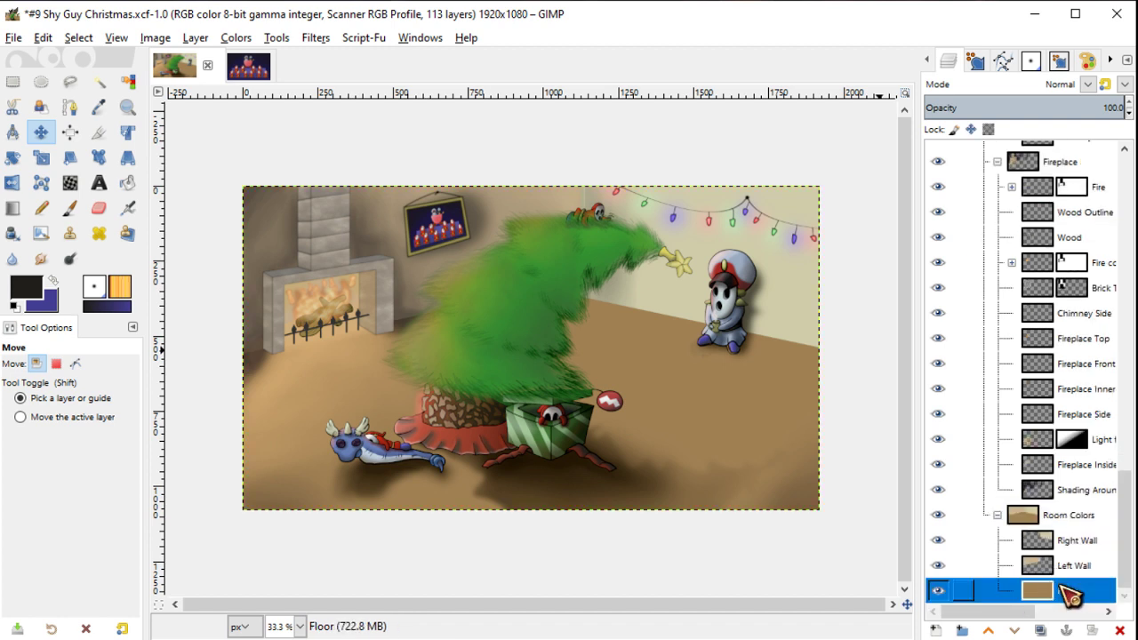
key("ctrl+s")
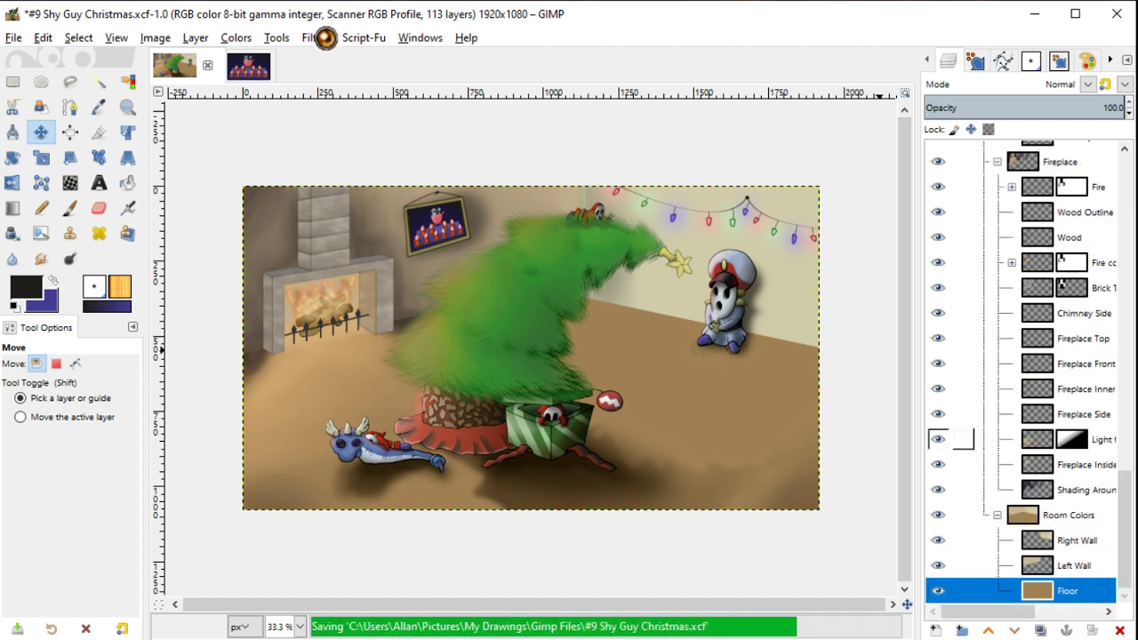
Step: Sample the floor's brown as foreground colour and try the Cell Noise filter, then discard it
key("o")
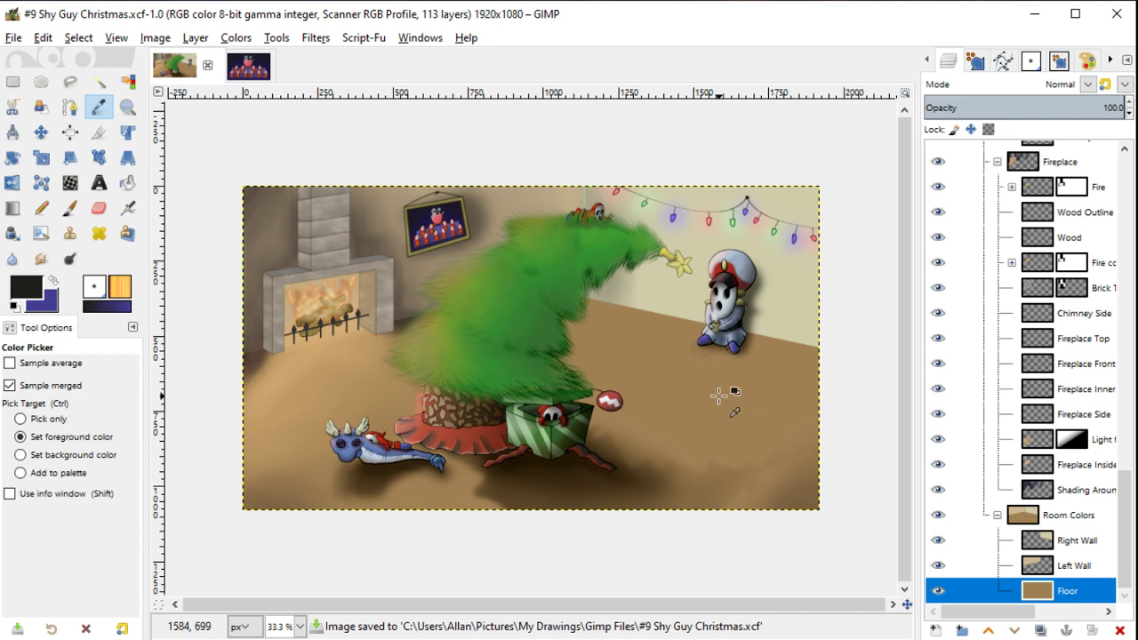
left_click(719, 396)
left_click(316, 37)
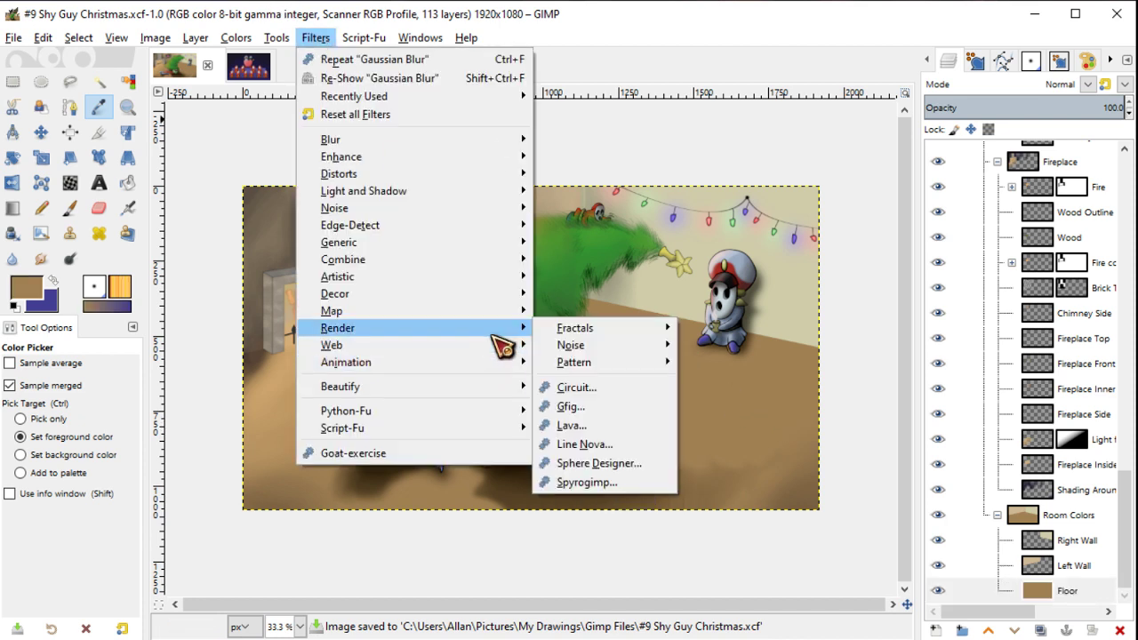
mouse_move(337, 328)
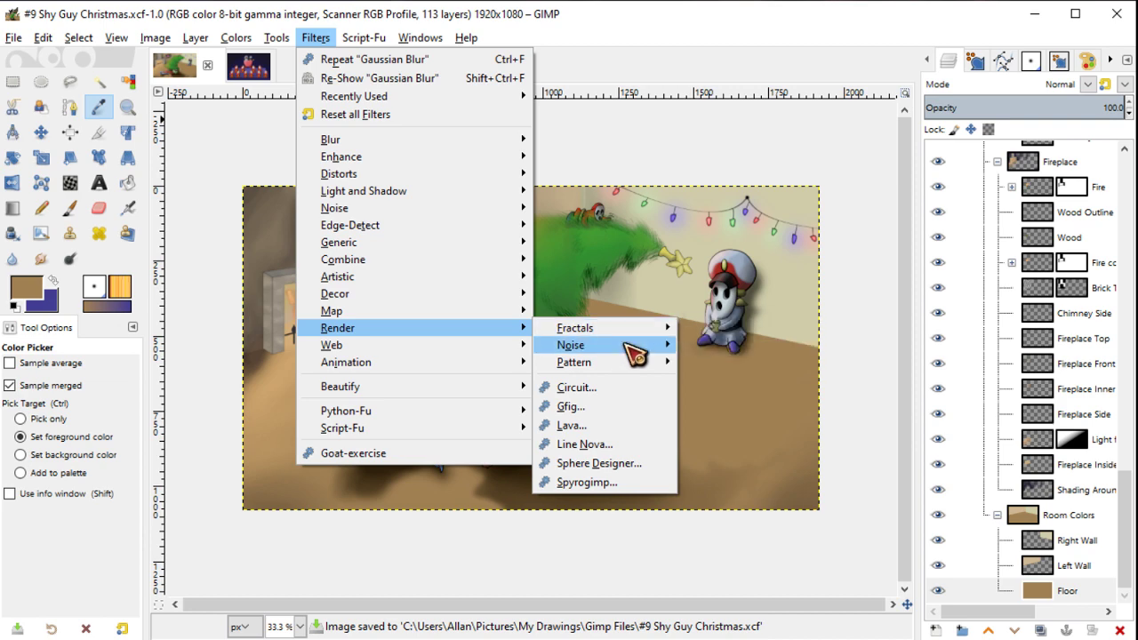
mouse_move(604, 345)
left_click(747, 345)
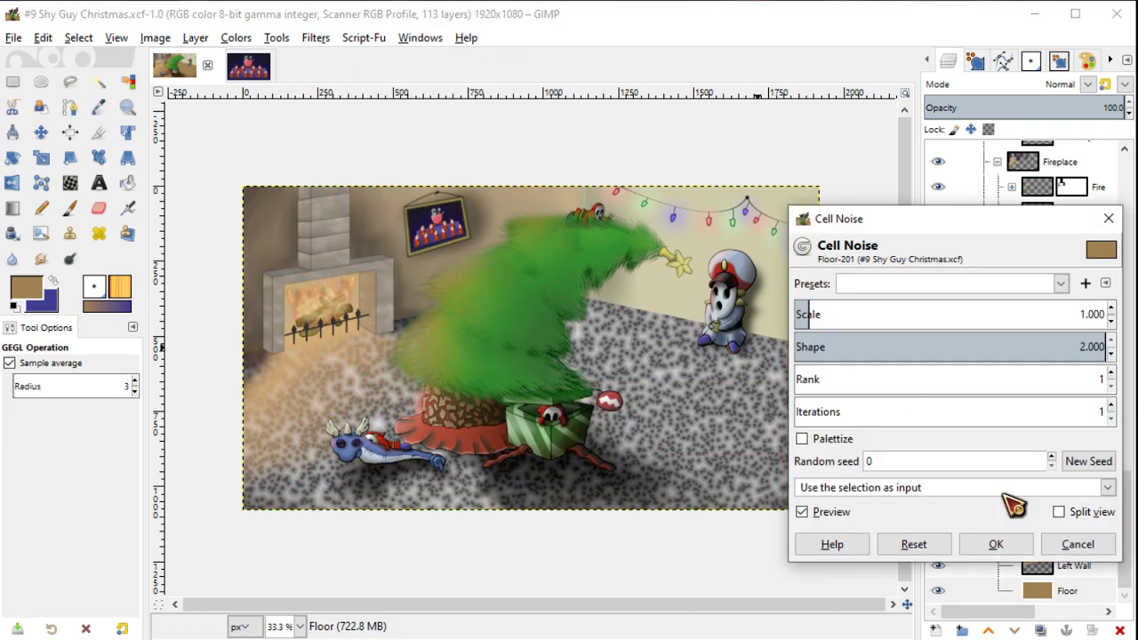
left_click(1077, 545)
Step: Create a Floor2 layer and fill it with Perlin Noise (Alpha 1.200, Scale 1.800, 3 iterations)
left_click(936, 630)
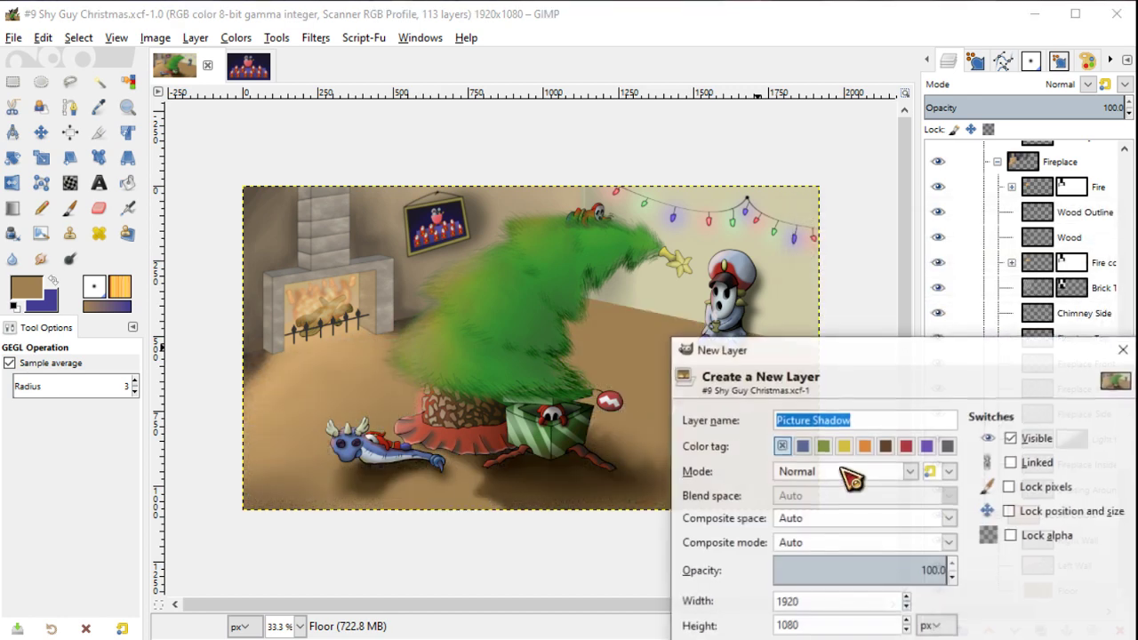
type("Floor2")
key("Return")
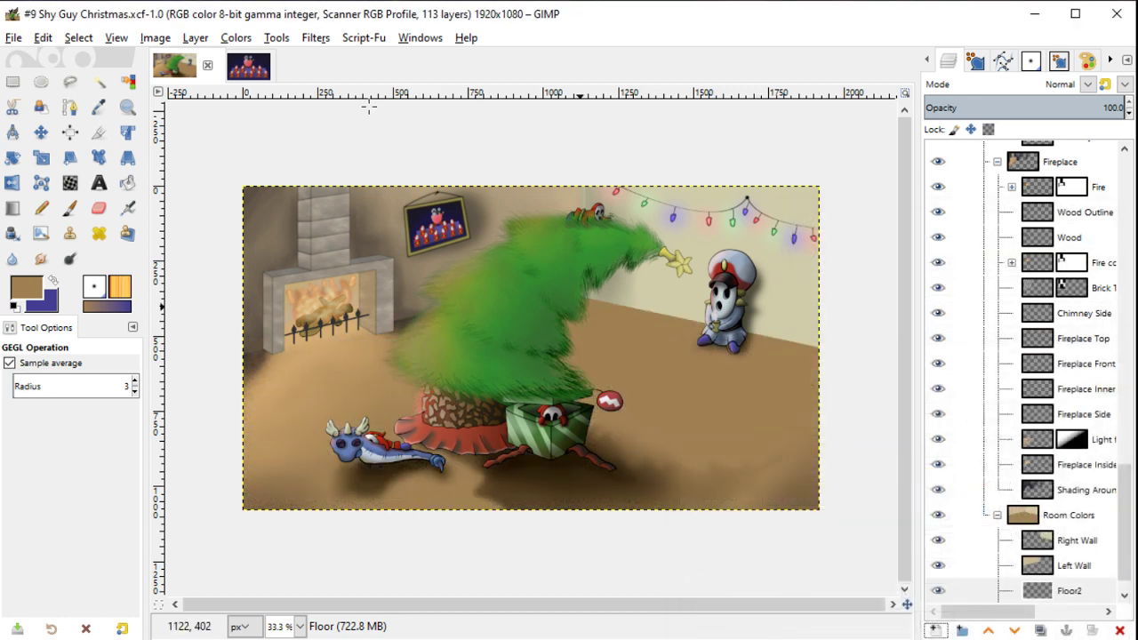
left_click(316, 38)
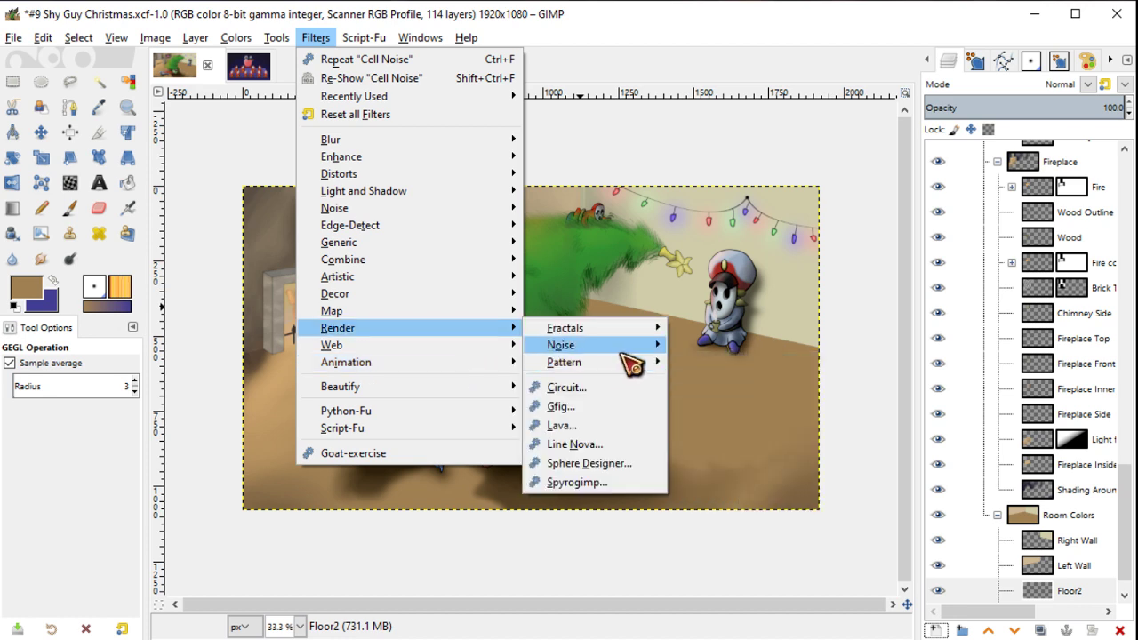
mouse_move(561, 345)
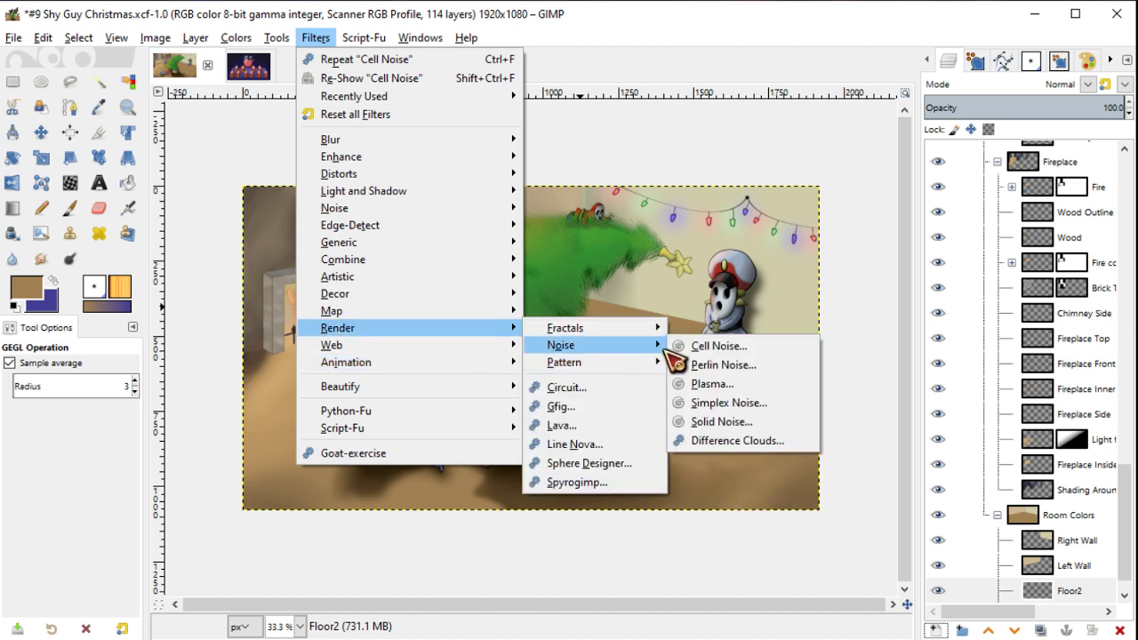
left_click(720, 364)
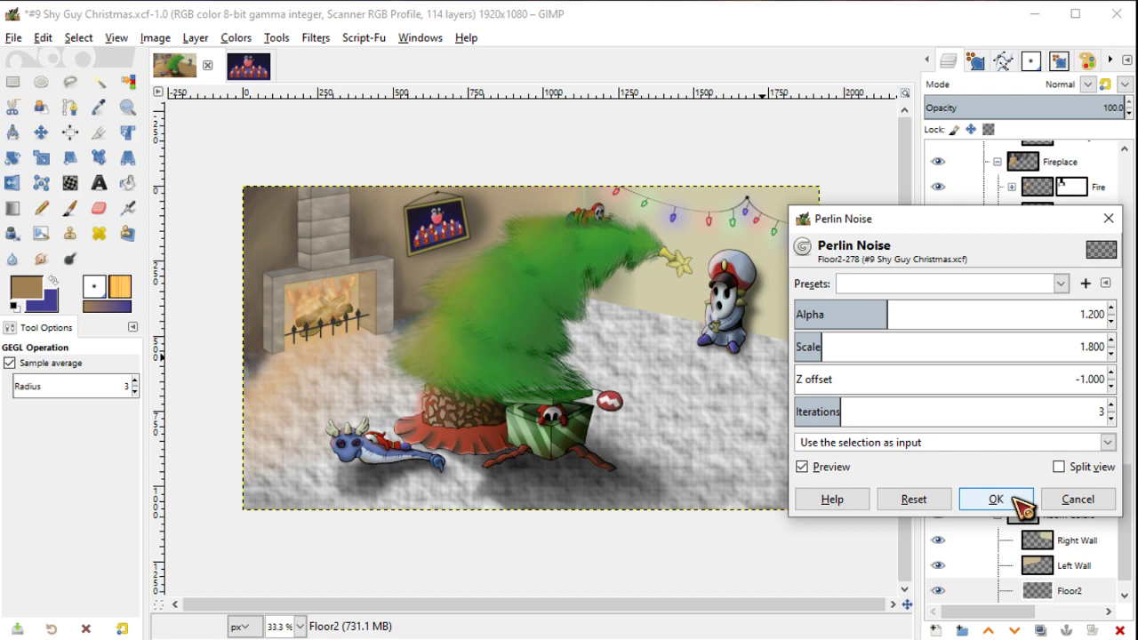
left_click(1017, 494)
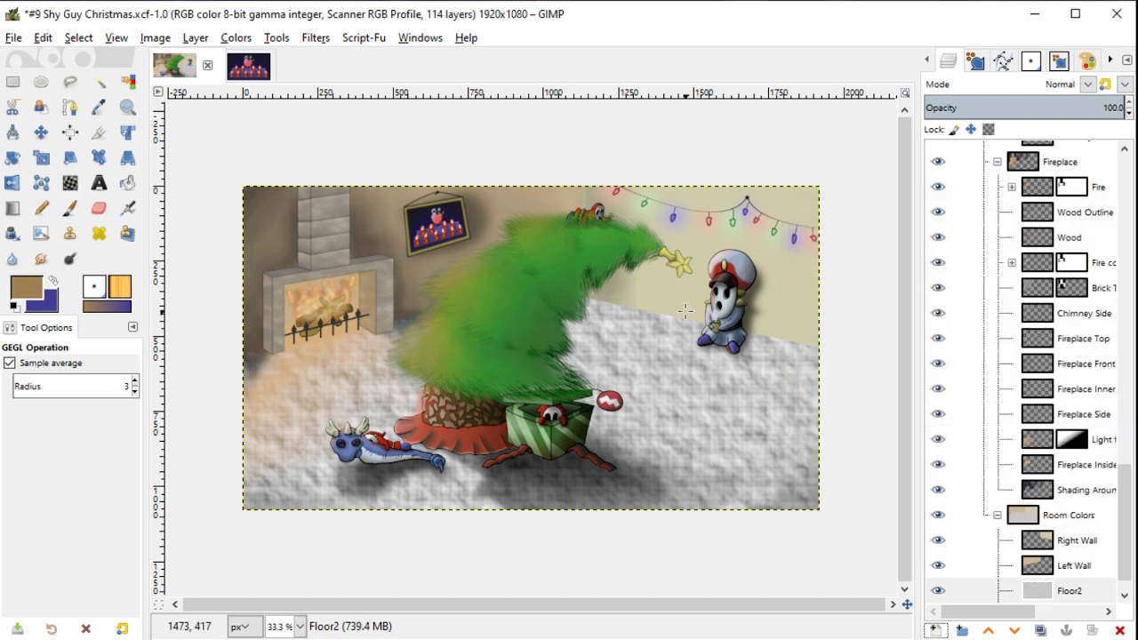
Step: Scale the Floor2 noise layer down so it covers only the floor
key("shift+p")
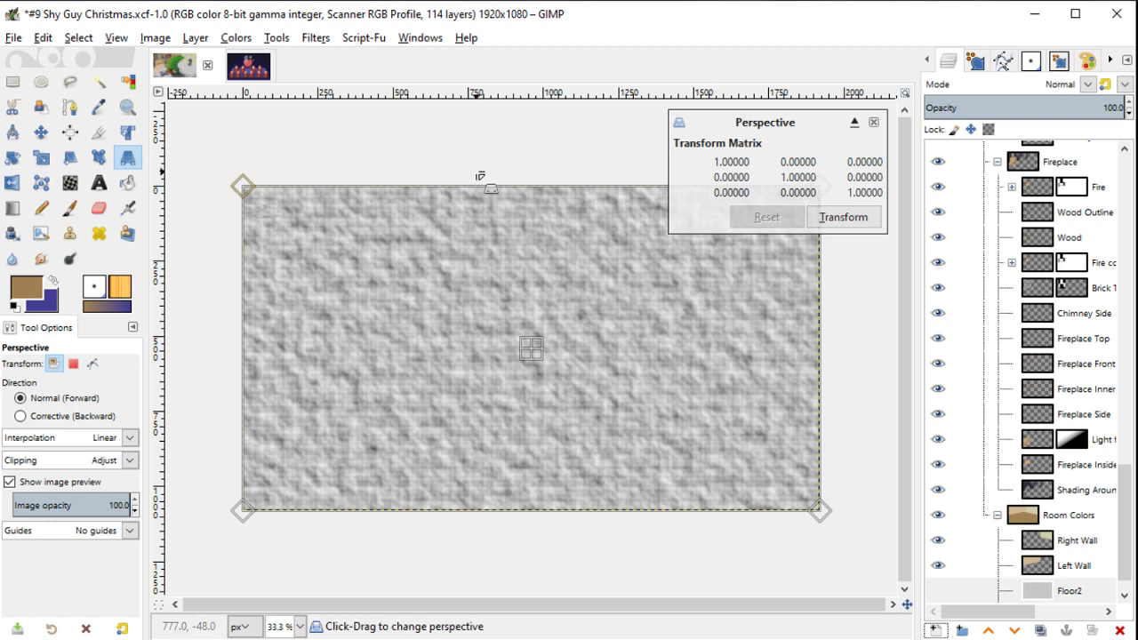
key("shift+s")
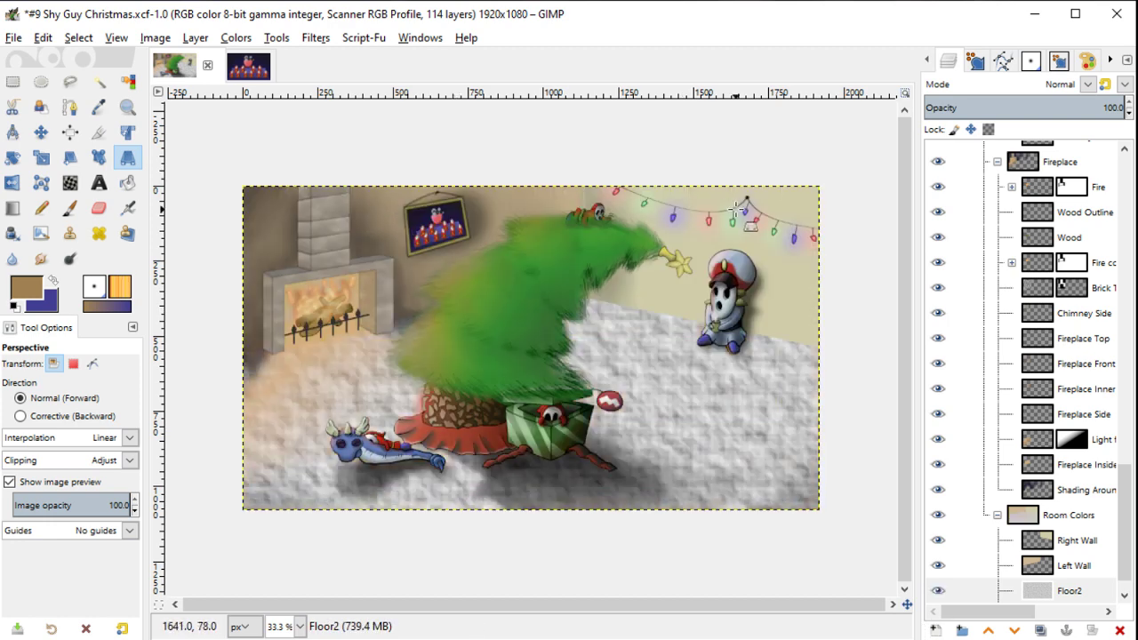
left_click(551, 192)
left_click_drag(533, 190, 532, 281)
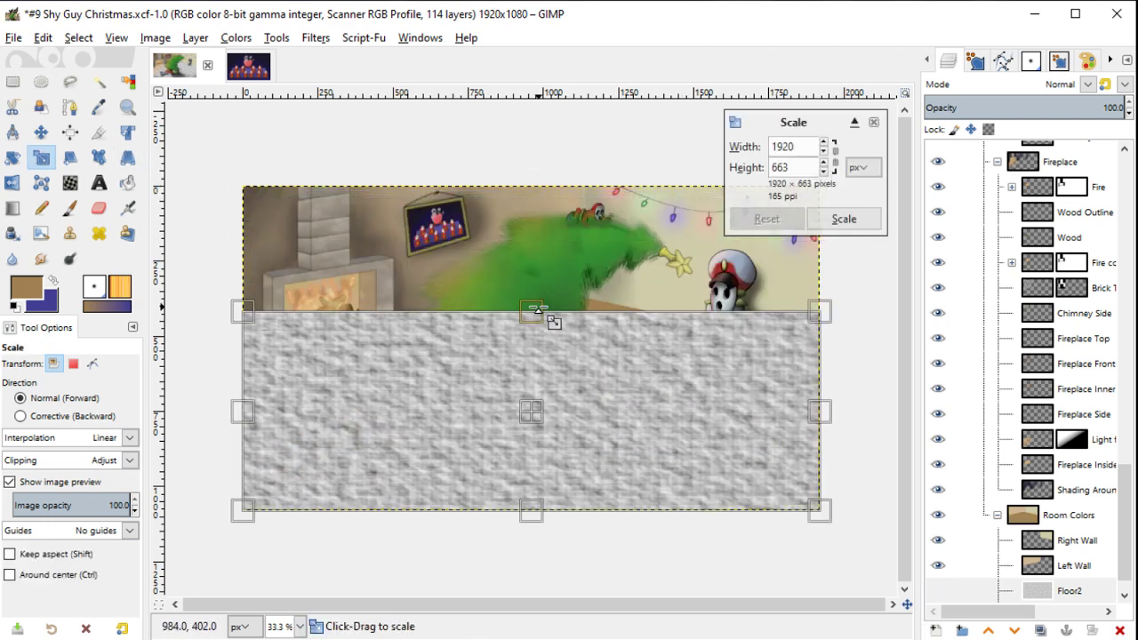
key("Return")
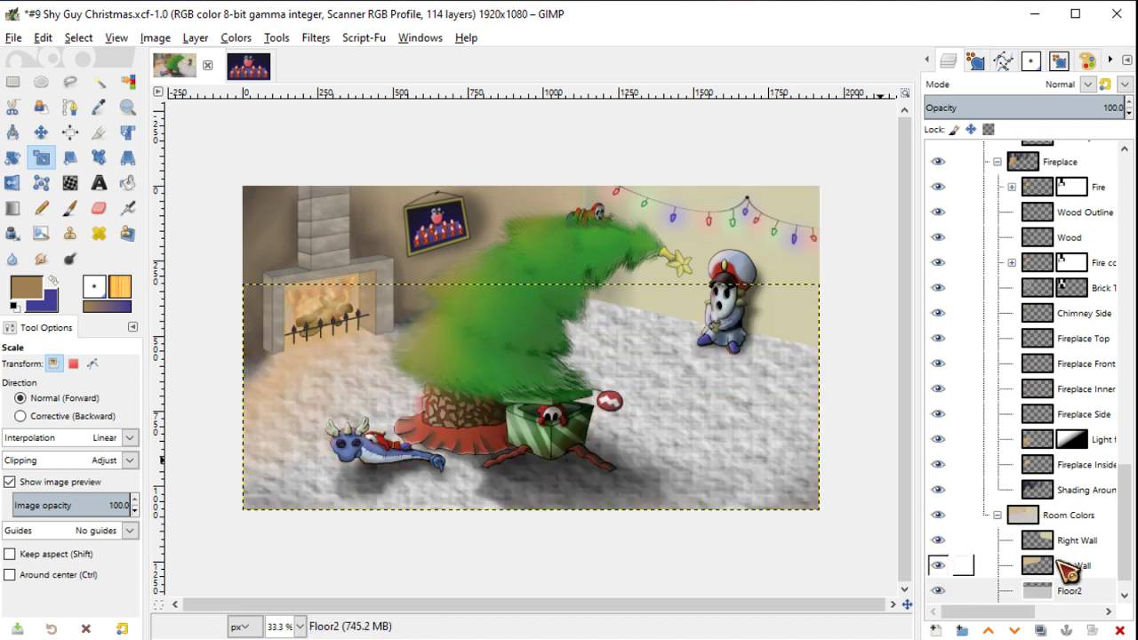
Step: Blend Floor2 in Soft light mode and settle its opacity at about 30.5
scroll(1062, 569, "down", 1)
left_click(1086, 85)
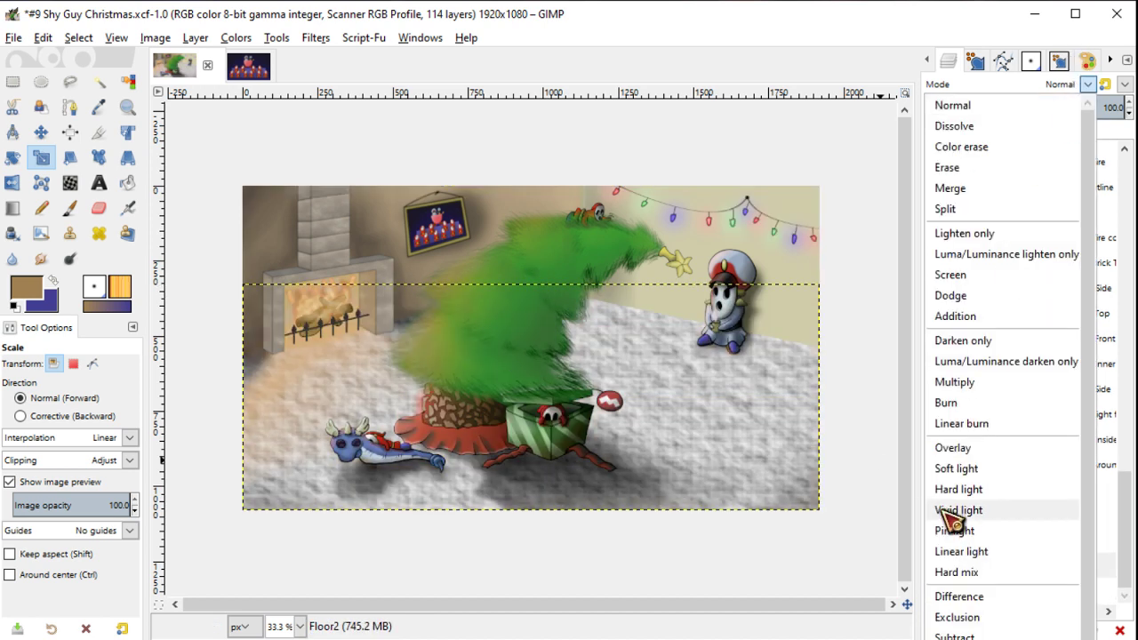
left_click(953, 448)
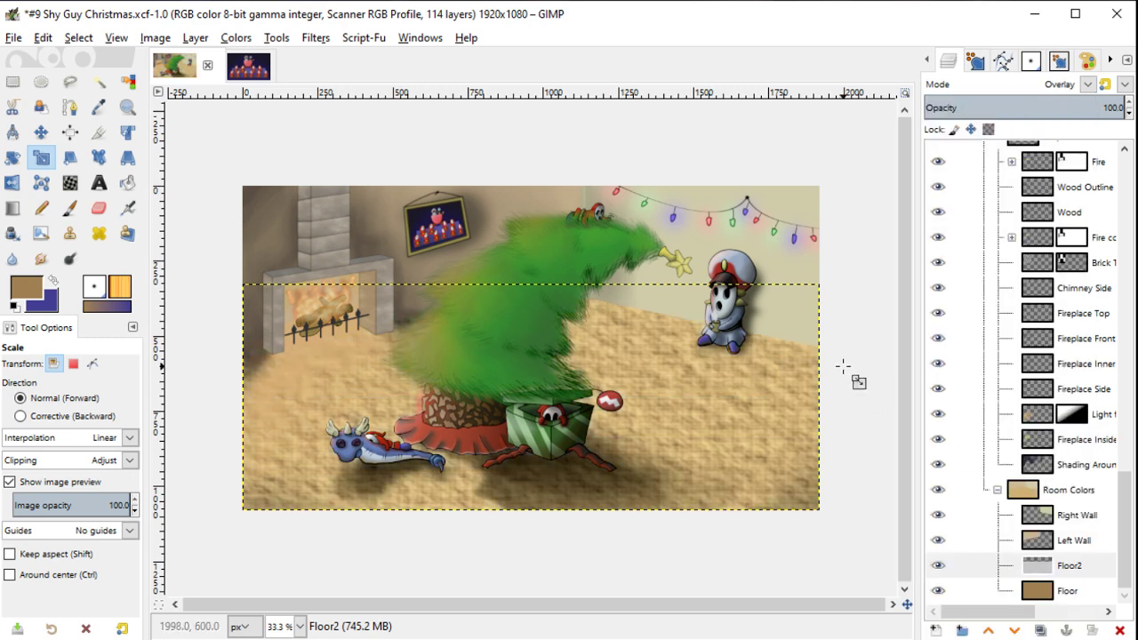
key("Down")
key("Down")
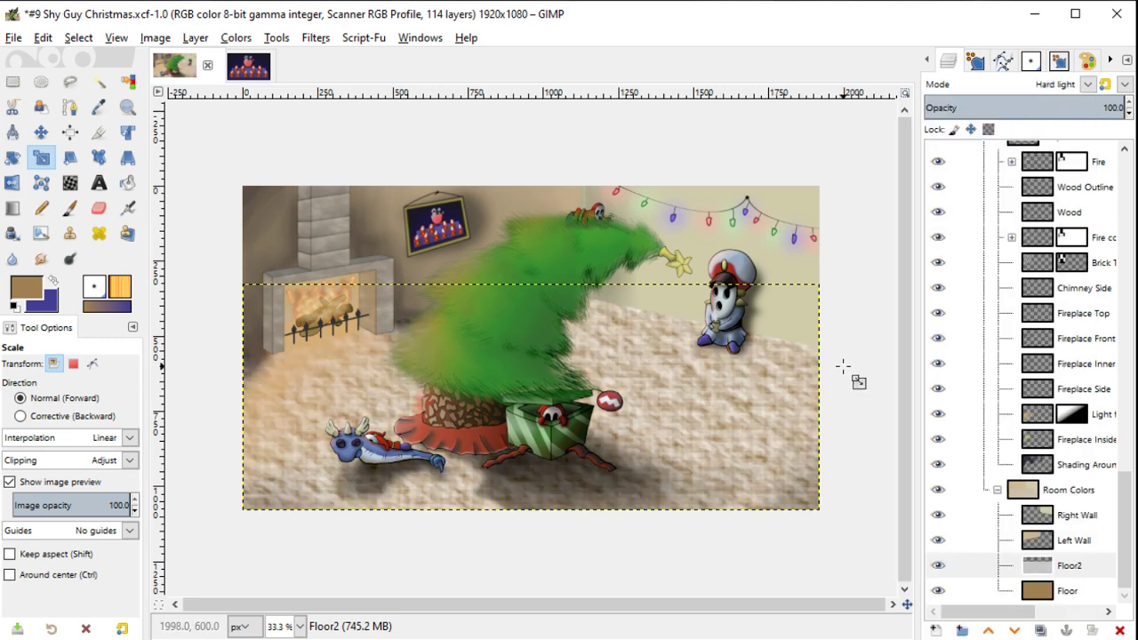
key("Up")
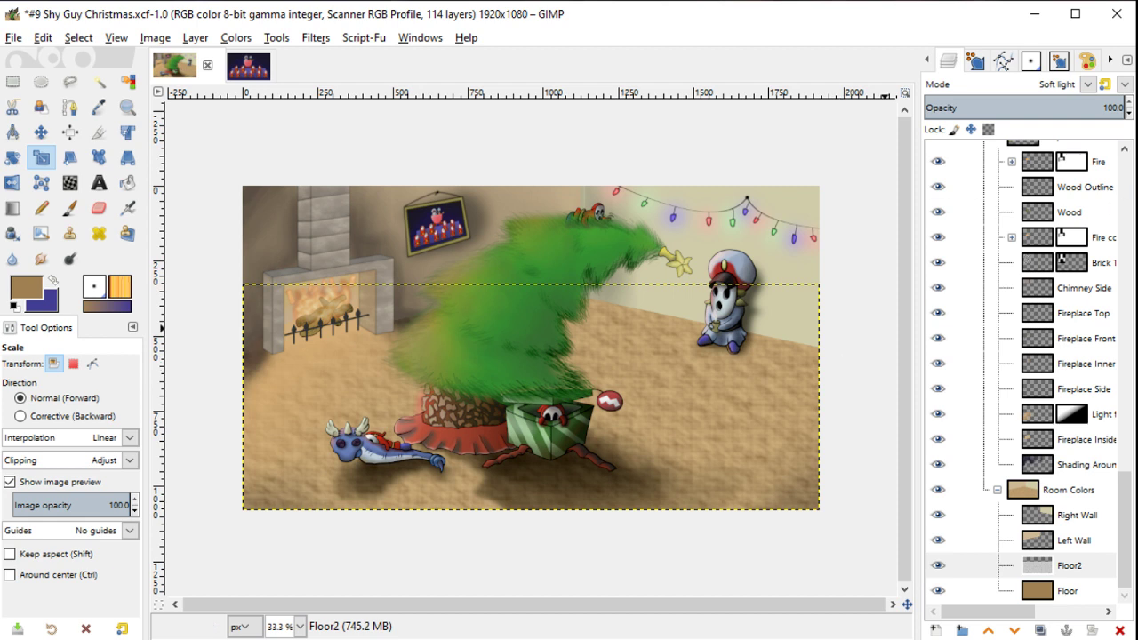
left_click_drag(1056, 105, 995, 105)
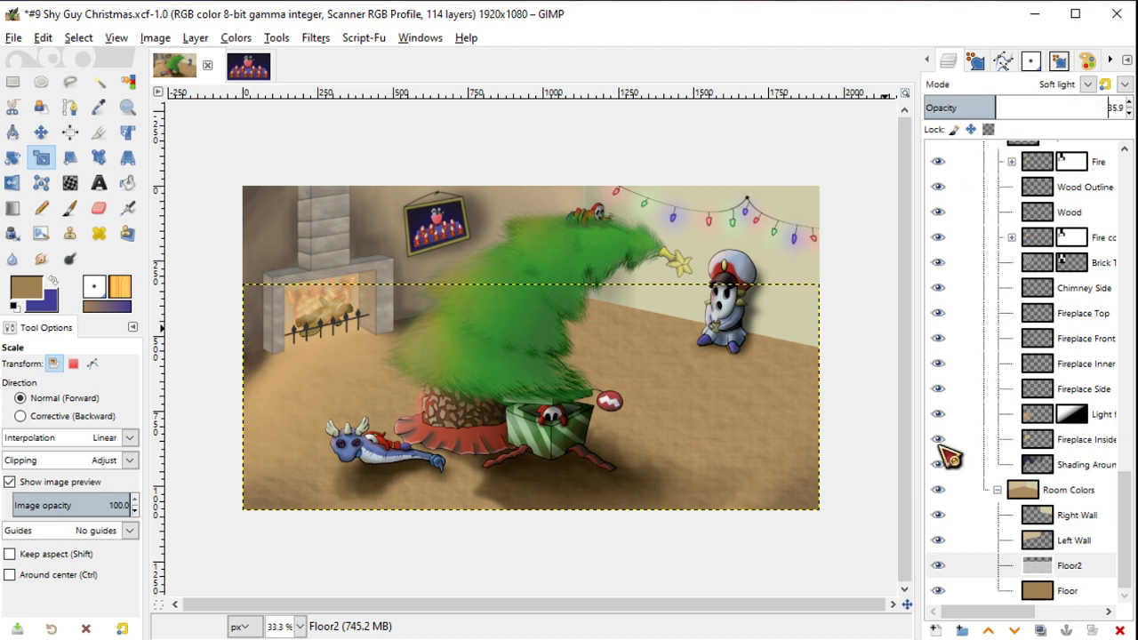
left_click(938, 566)
left_click(939, 565)
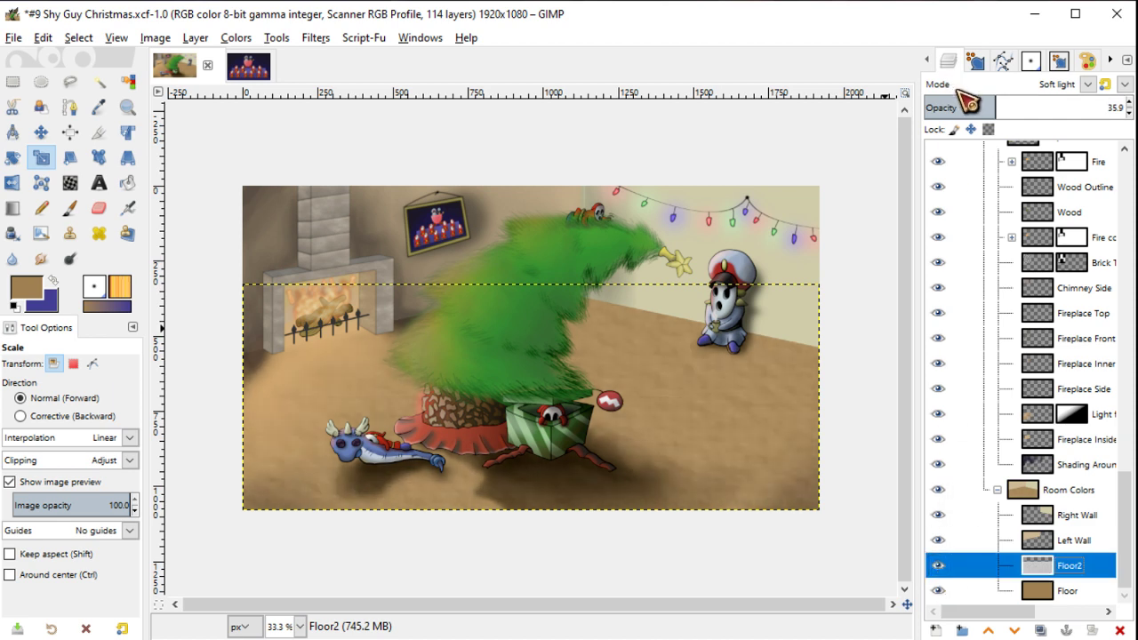
left_click_drag(967, 104, 959, 104)
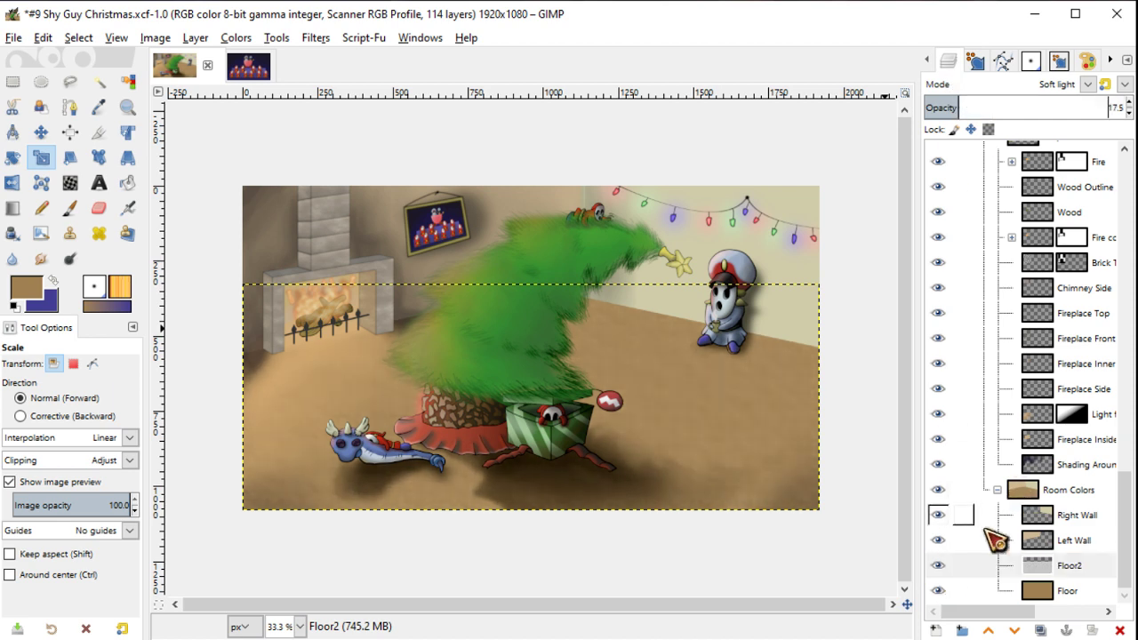
left_click(941, 572)
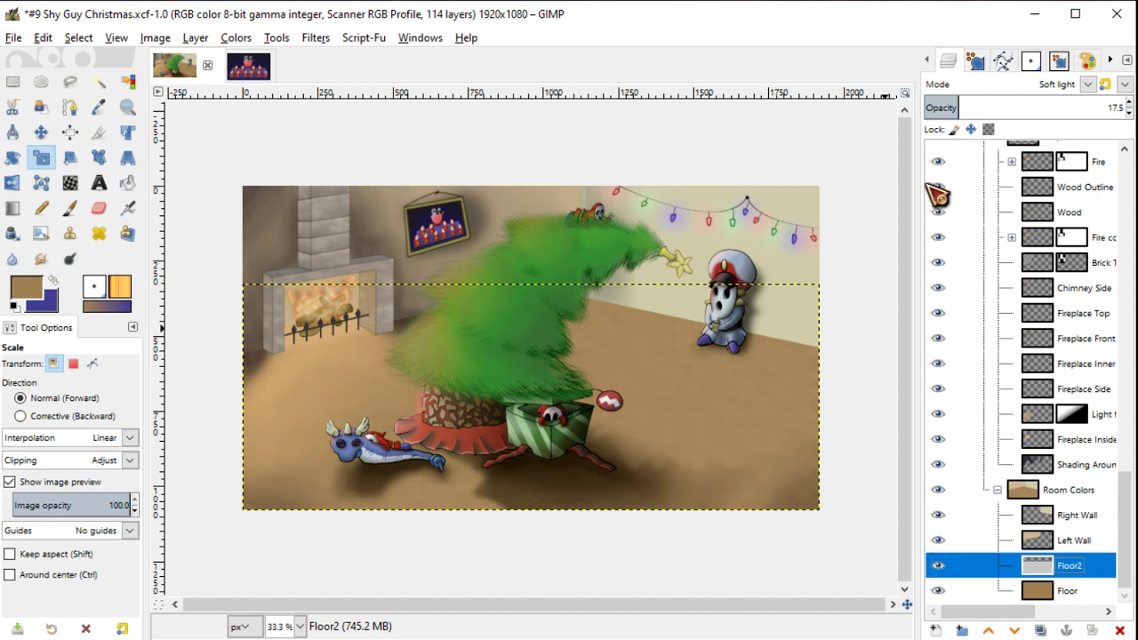
left_click_drag(963, 104, 987, 106)
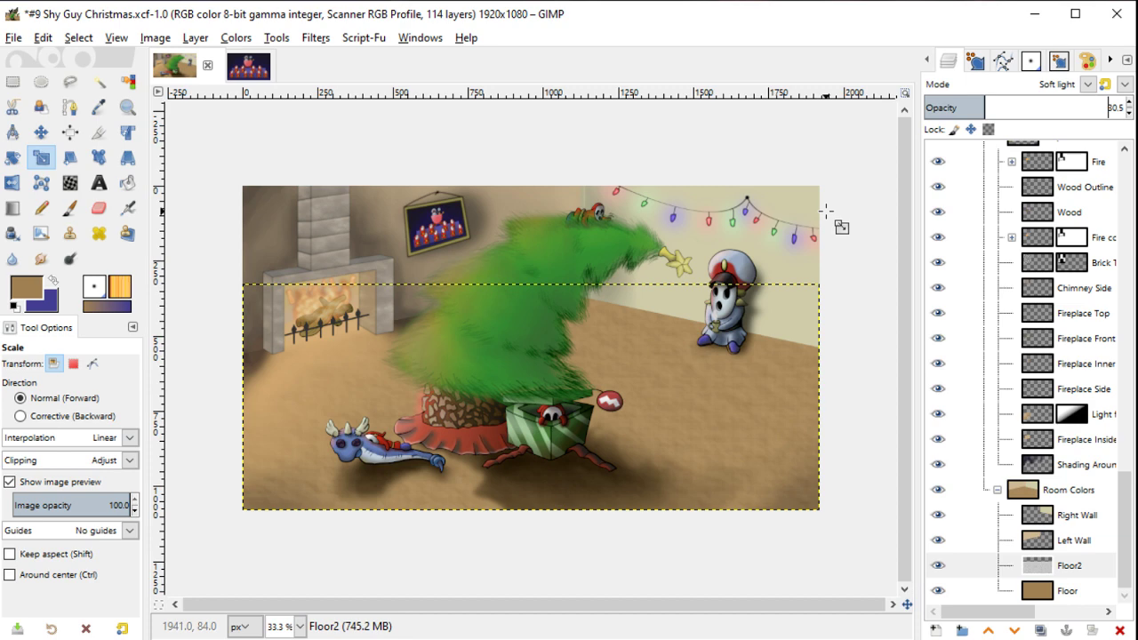
Step: Collapse the Fireplace, Room Colors, present and Shy Guy, Tree + Shy Guy, Base Colors and Outlines groups
left_click(41, 131)
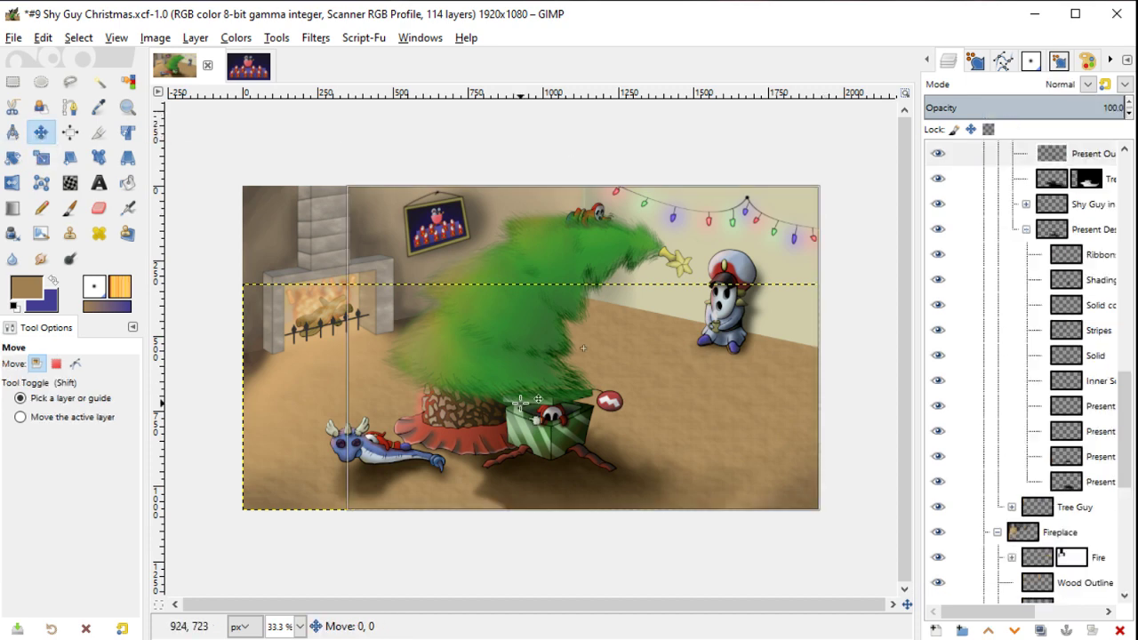
scroll(521, 405, "up", 4)
scroll(521, 404, "down", 1)
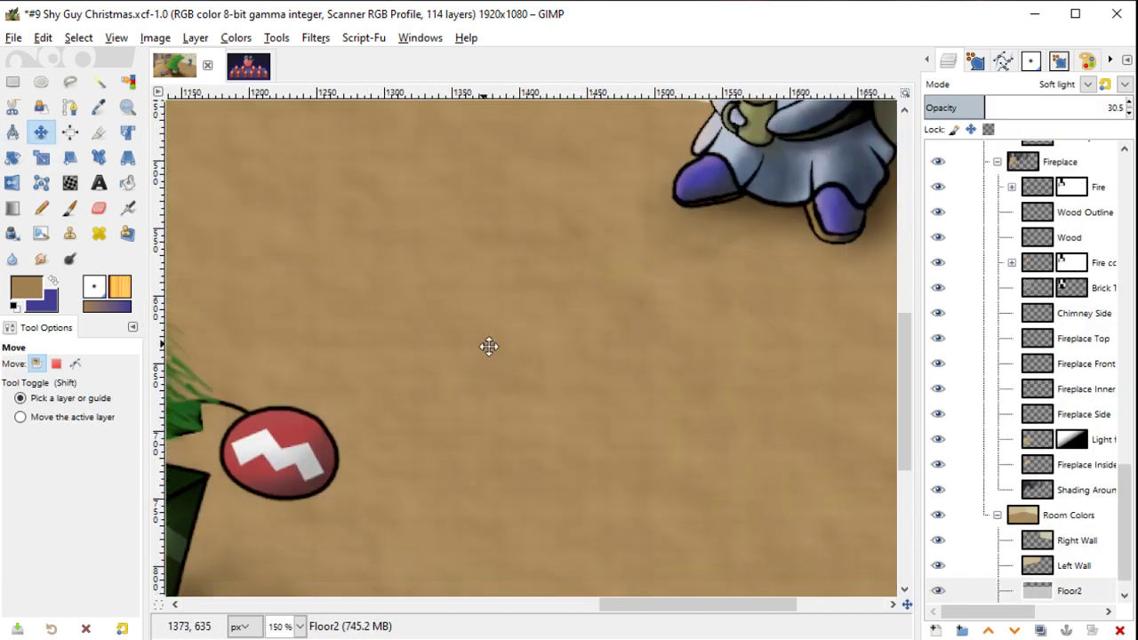
scroll(489, 347, "down", 1)
scroll(489, 347, "down", 1)
scroll(489, 347, "down", 1)
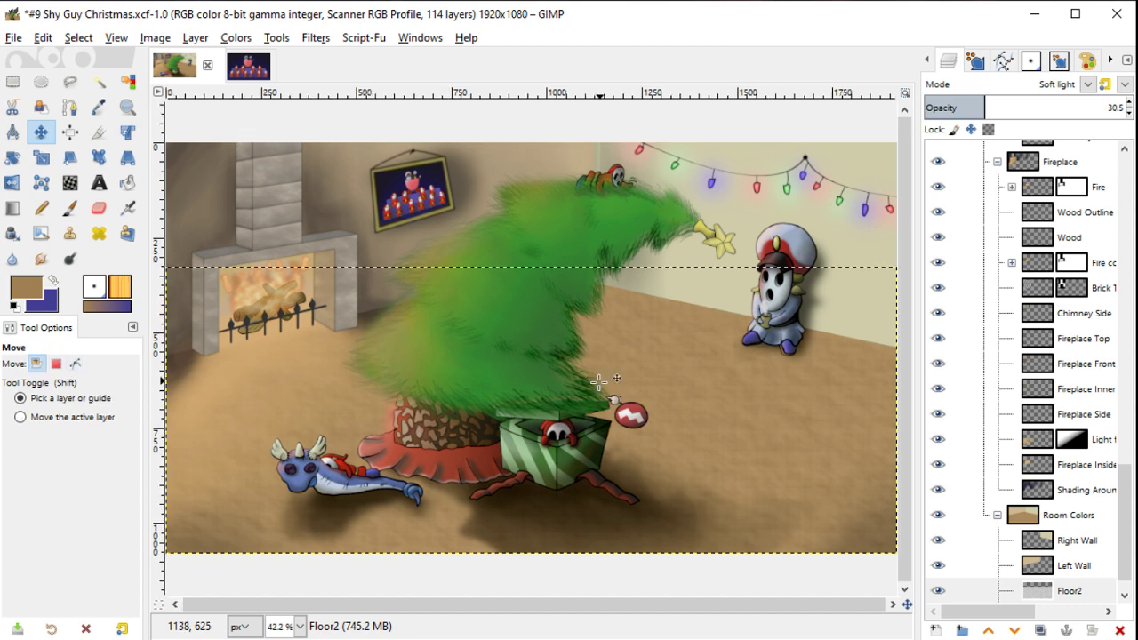
left_click(998, 161)
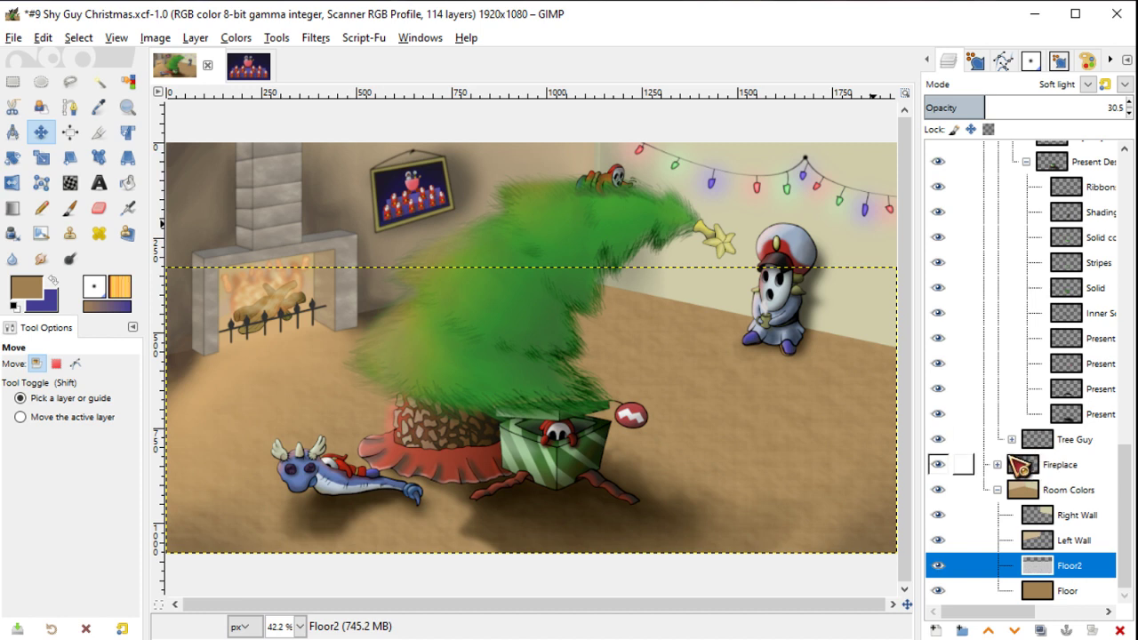
left_click(998, 490)
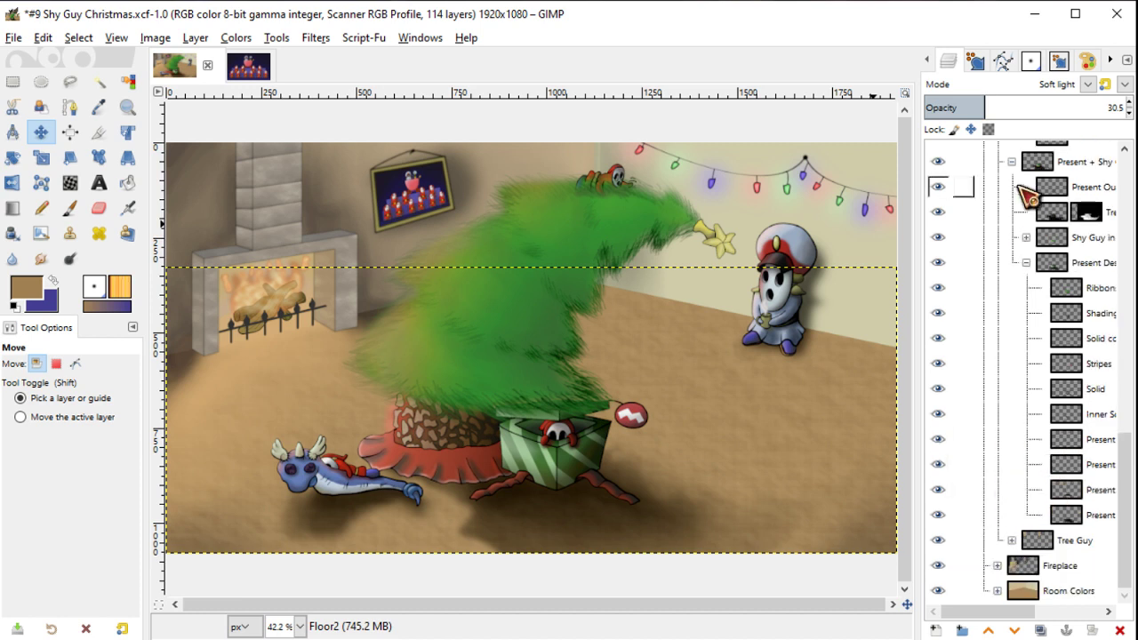
left_click(1012, 162)
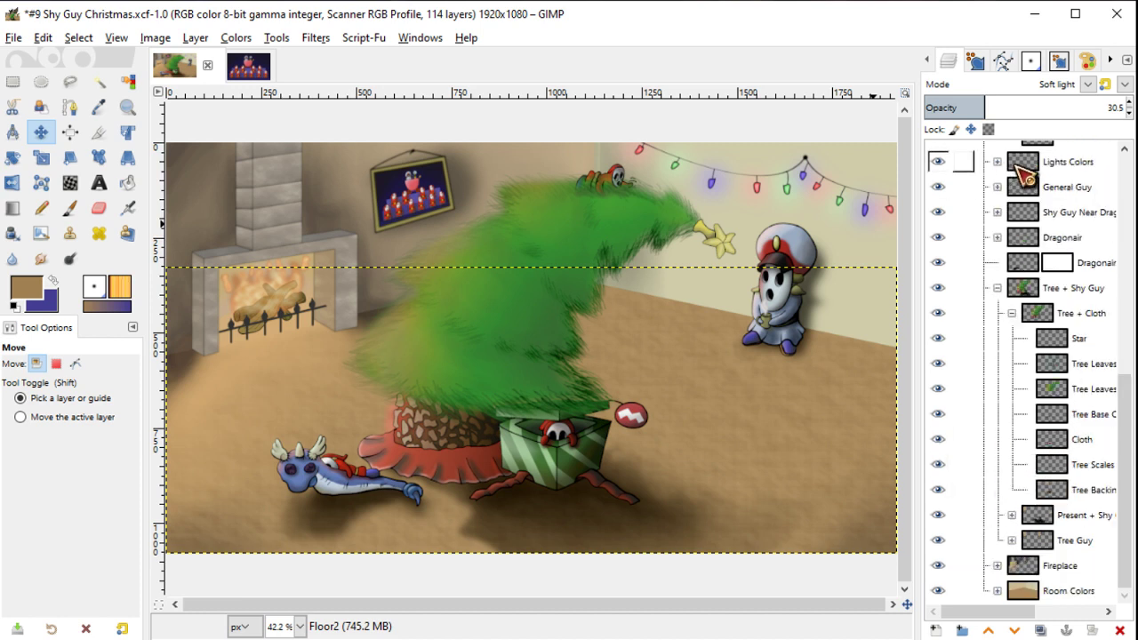
left_click(997, 288)
left_click(983, 288)
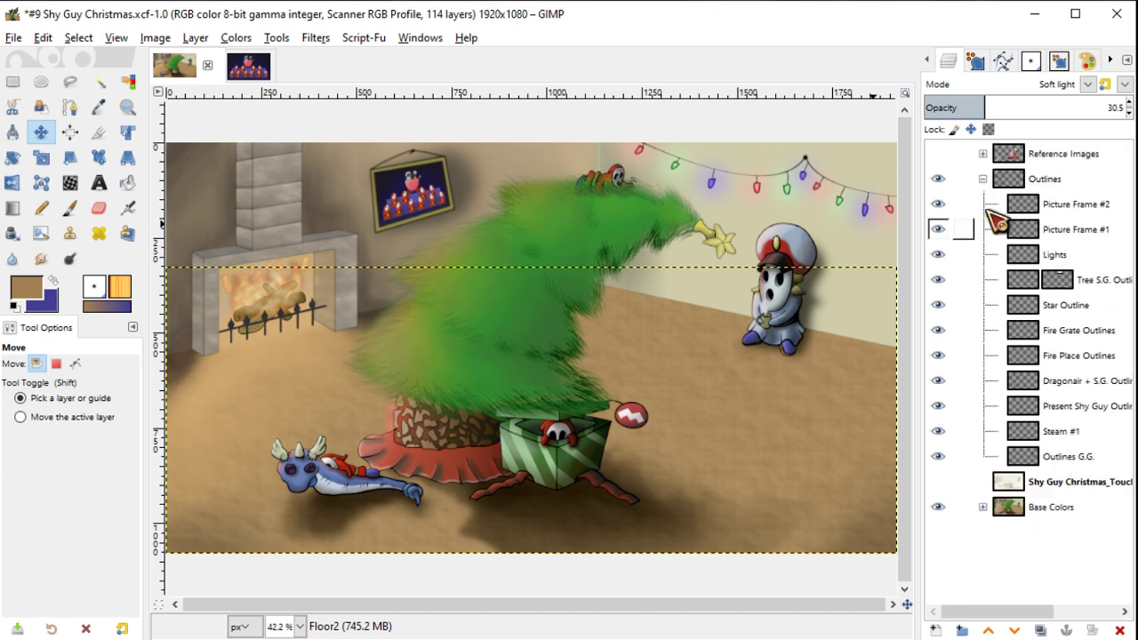
left_click(983, 179)
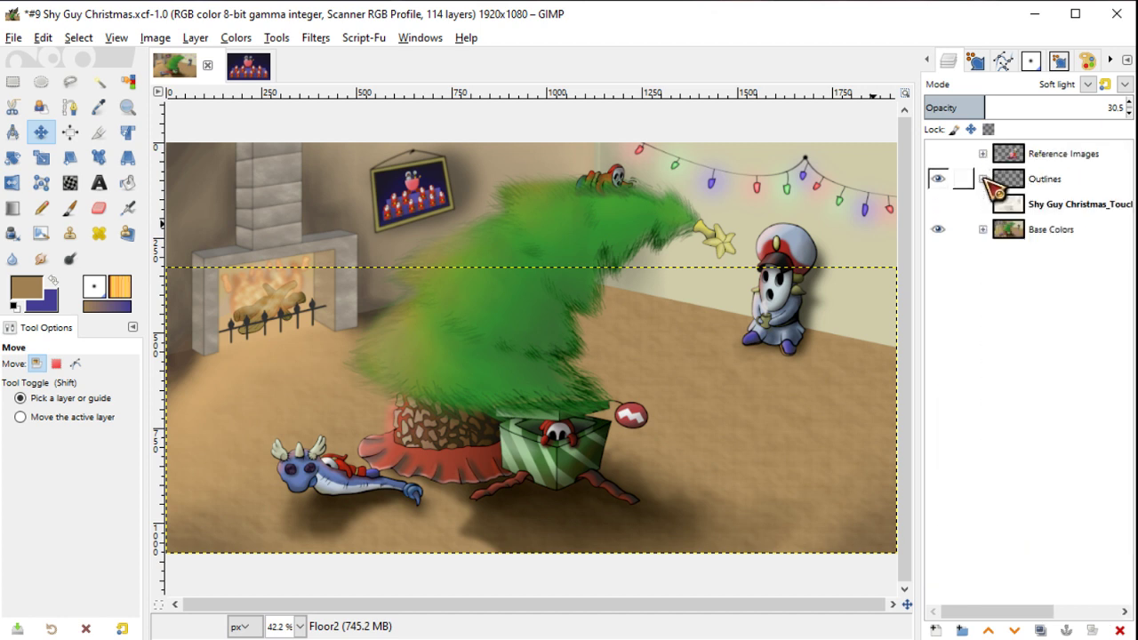
Step: Briefly show the Reference Images layers, hide them again, and select that group
left_click(939, 154)
left_click(938, 154)
left_click(1058, 154)
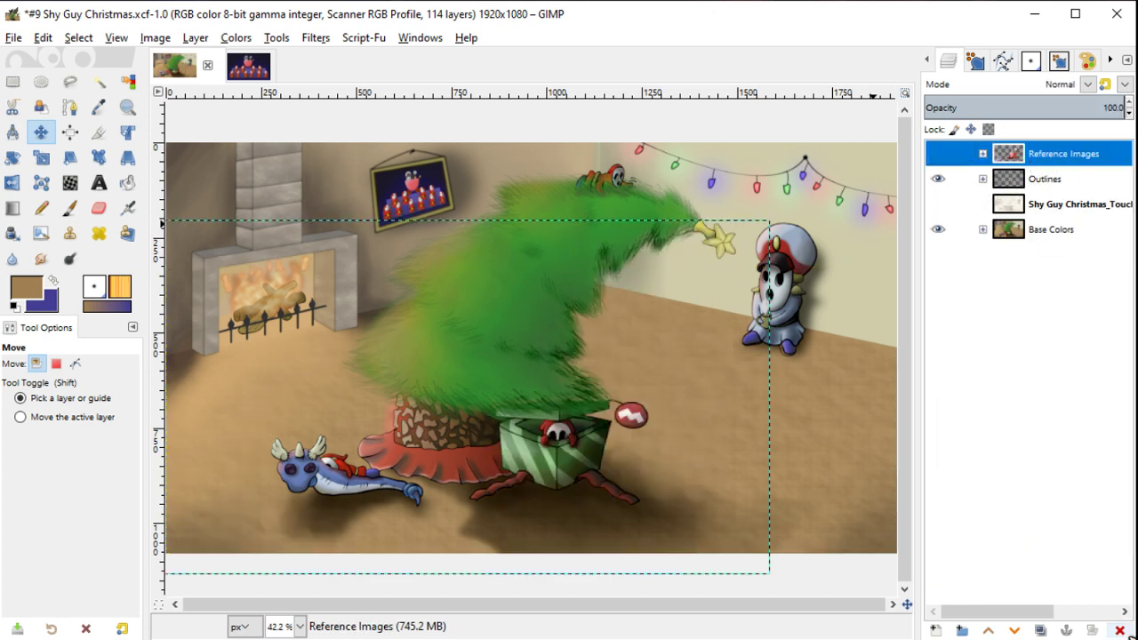
Step: Delete the Reference Images group and toggle the Shy Guy Christmas_TouchUp sketch layer to compare
left_click(1122, 630)
left_click(941, 178)
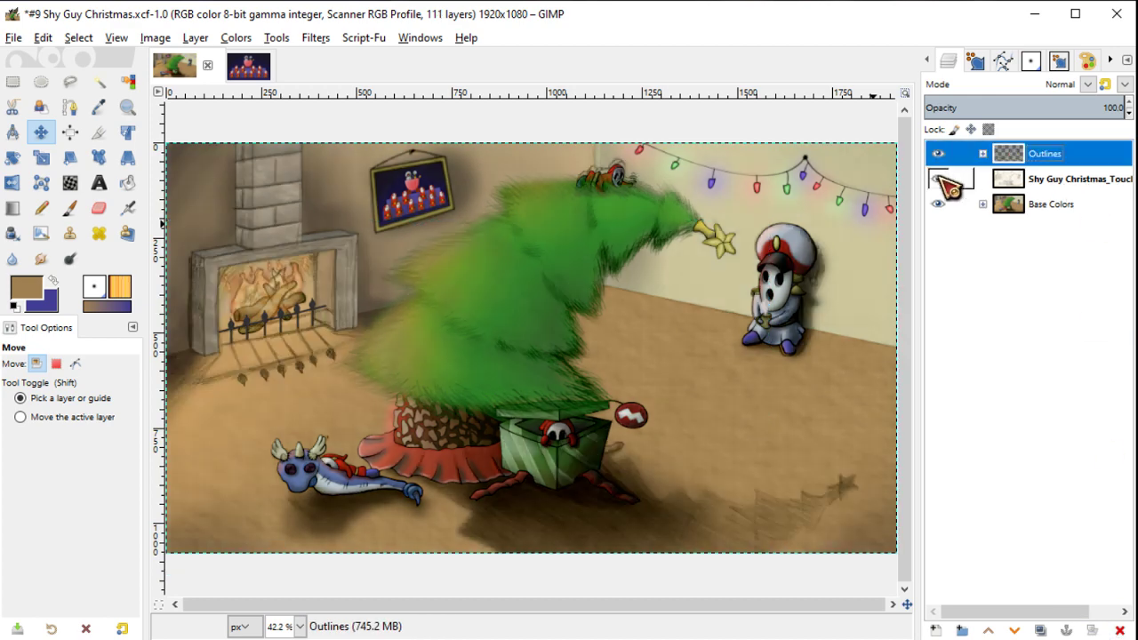
left_click(939, 179)
left_click(1031, 181)
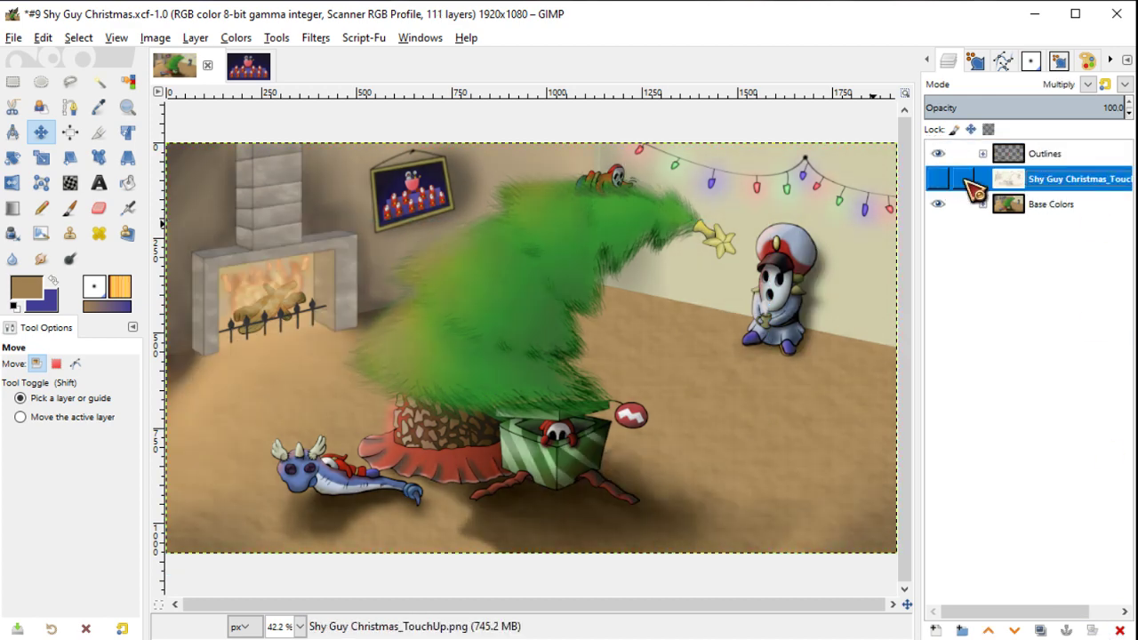
left_click(939, 179)
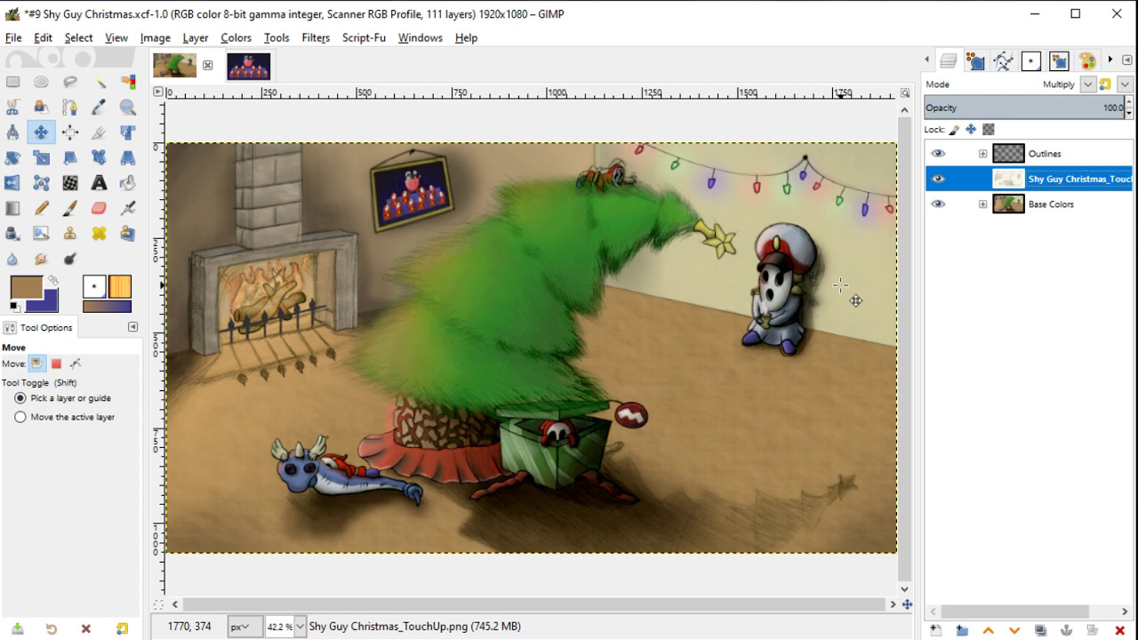
left_click(939, 180)
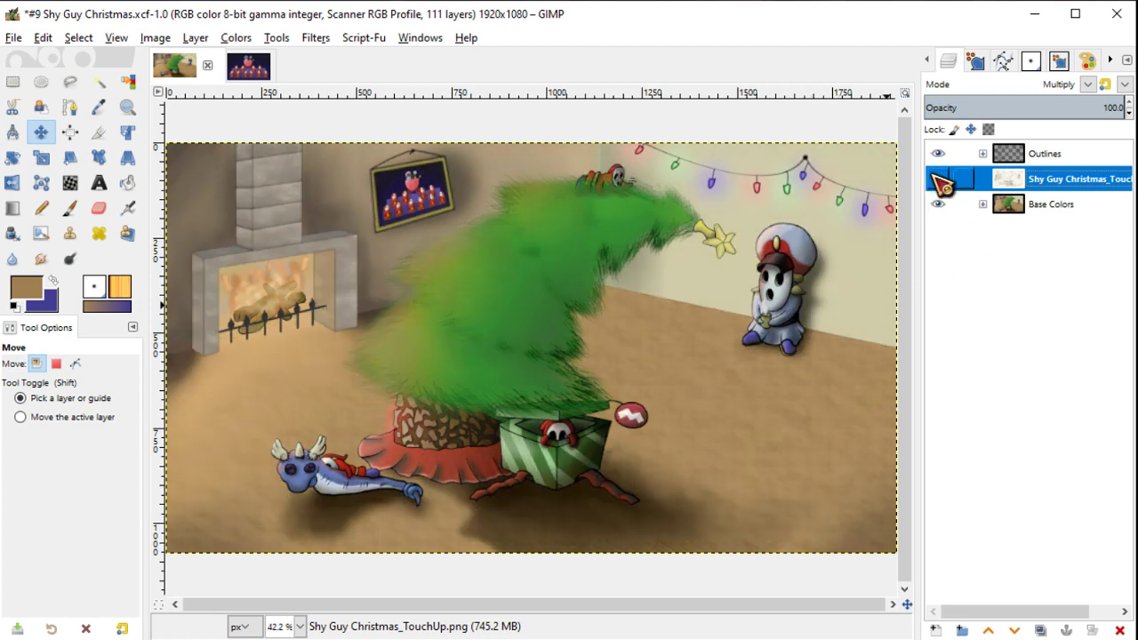
Step: Open up Base Colors and Fireplace, identify Chimney Side by toggling visibility, and select it
left_click(984, 203)
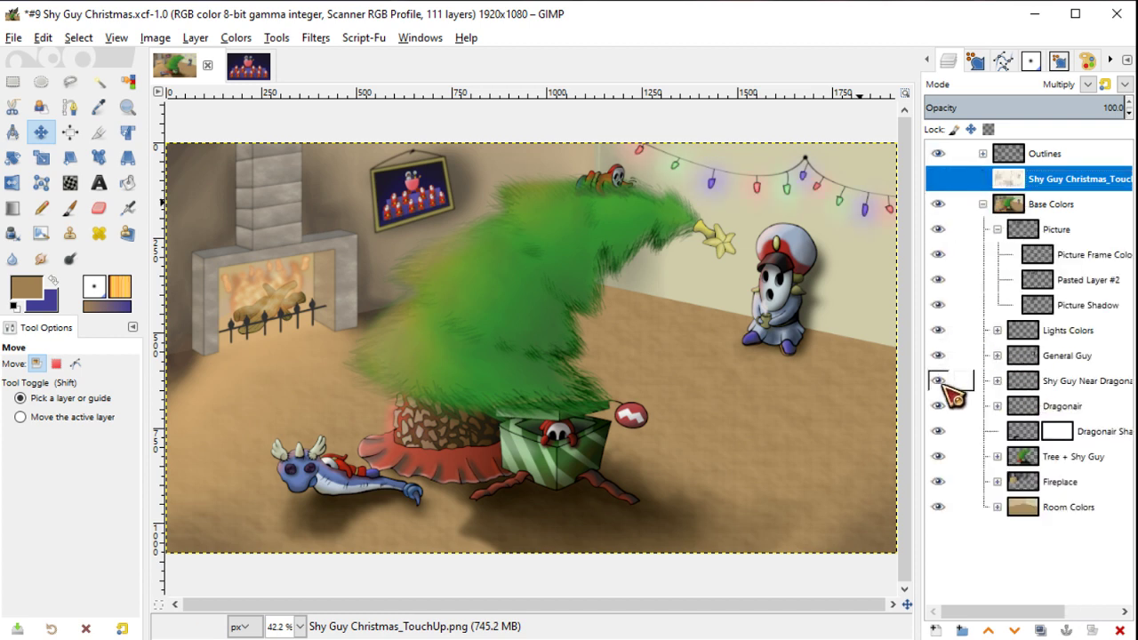
left_click(938, 481)
left_click(938, 481)
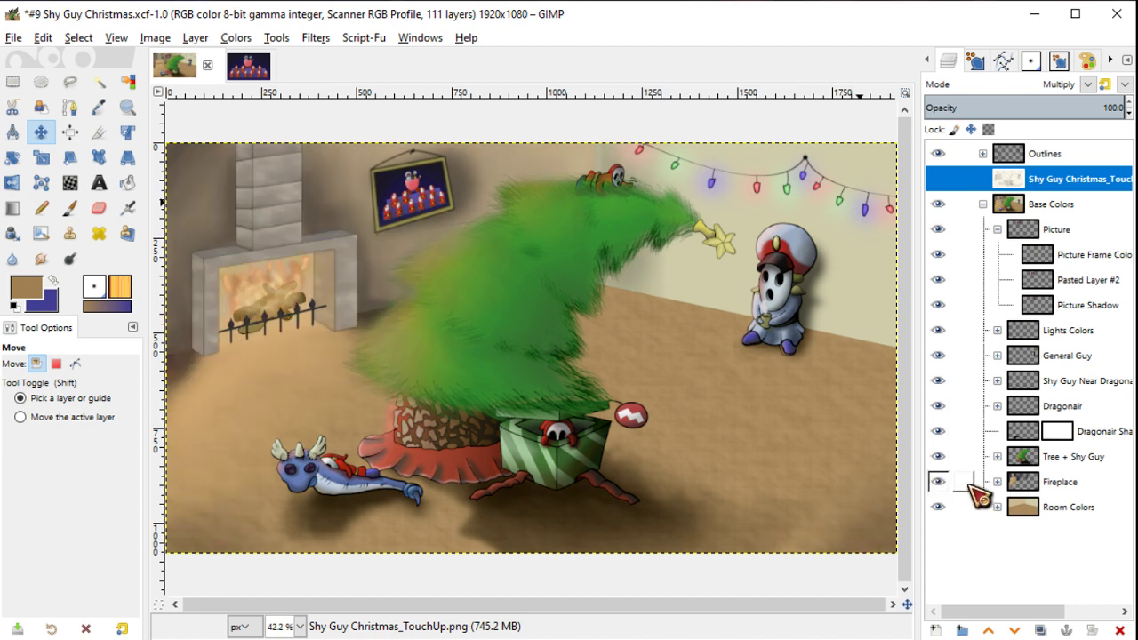
left_click(997, 483)
scroll(1002, 489, "down", 2)
scroll(1002, 491, "down", 1)
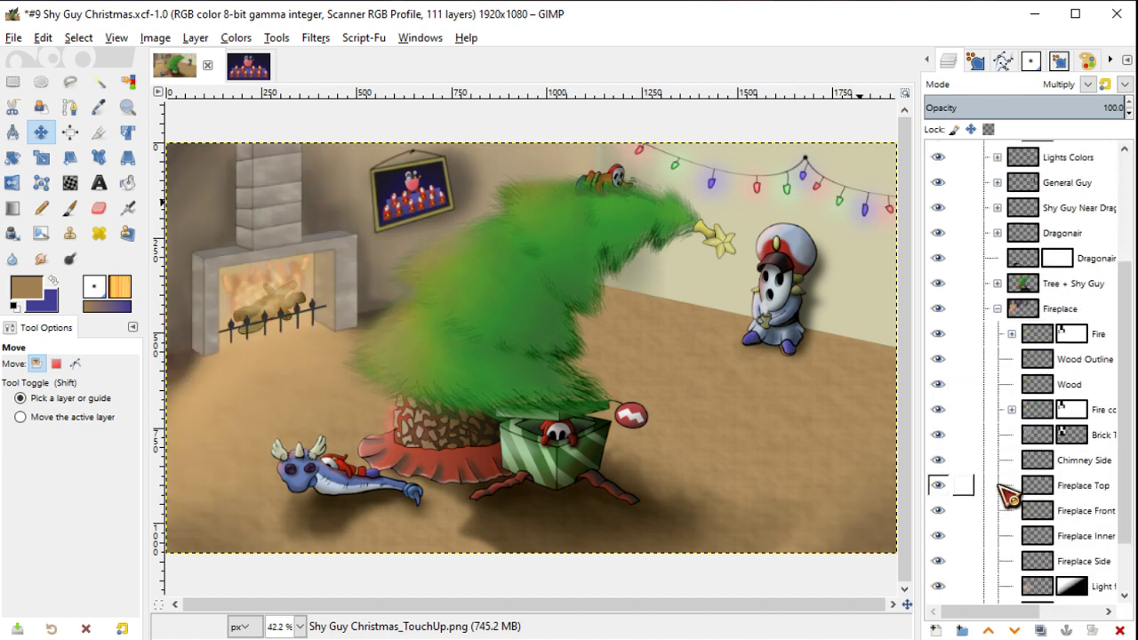
scroll(1003, 494, "down", 1)
left_click(938, 402)
left_click(938, 402)
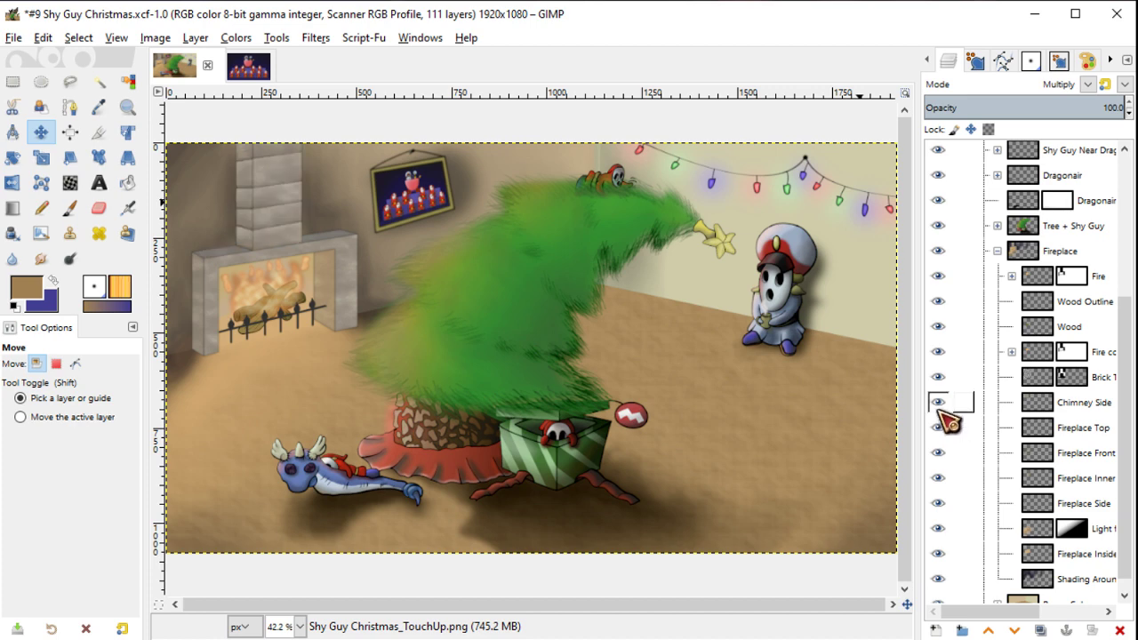
left_click(1086, 406)
Step: Set the foreground colour to a dark grey for shading the chimney
scroll(239, 207, "up", 3, "ctrl")
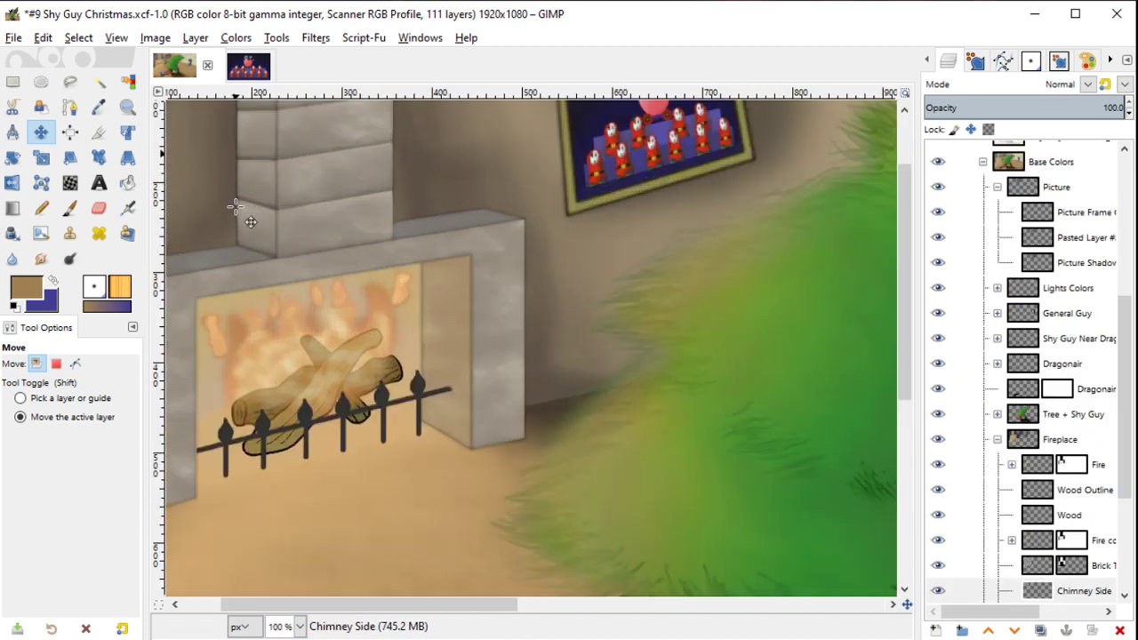
scroll(236, 207, "up", 1, "ctrl")
key("o")
scroll(254, 172, "up", 2)
scroll(254, 171, "left", 2)
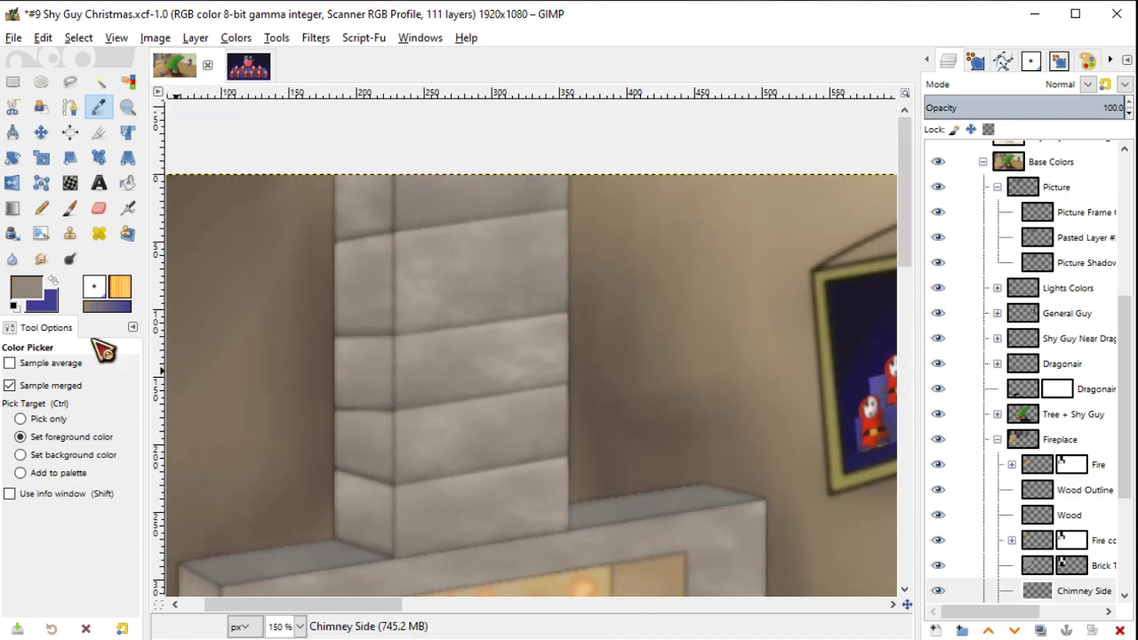
left_click(39, 295)
left_click(467, 330)
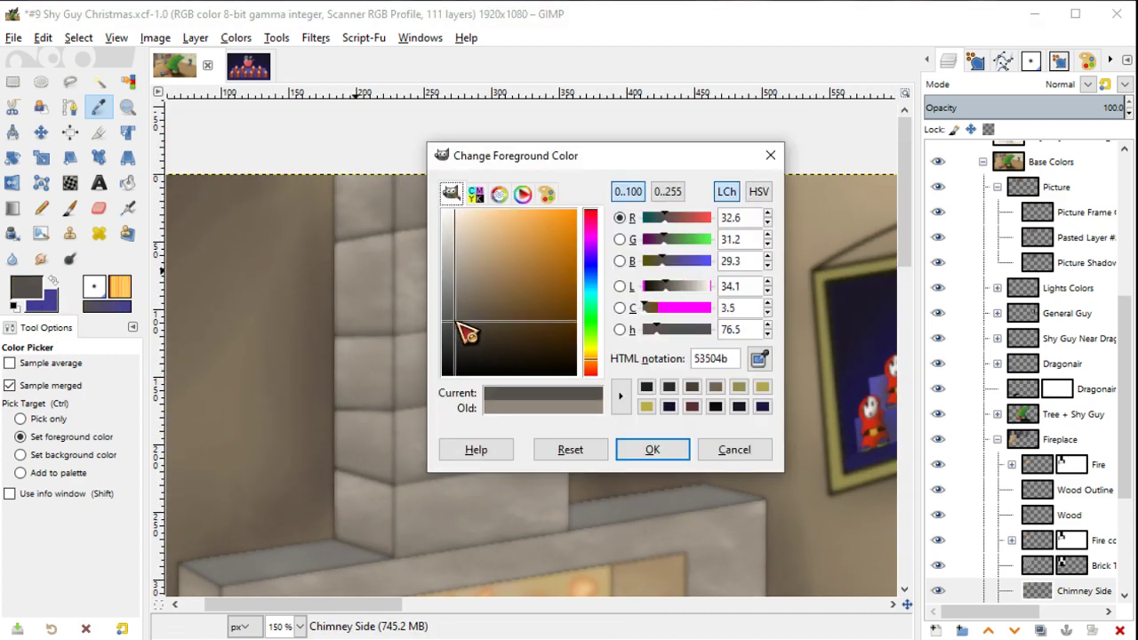
left_click(651, 449)
Step: Lock alpha and airbrush dark grey shading down the chimney's left and right edges
key("y")
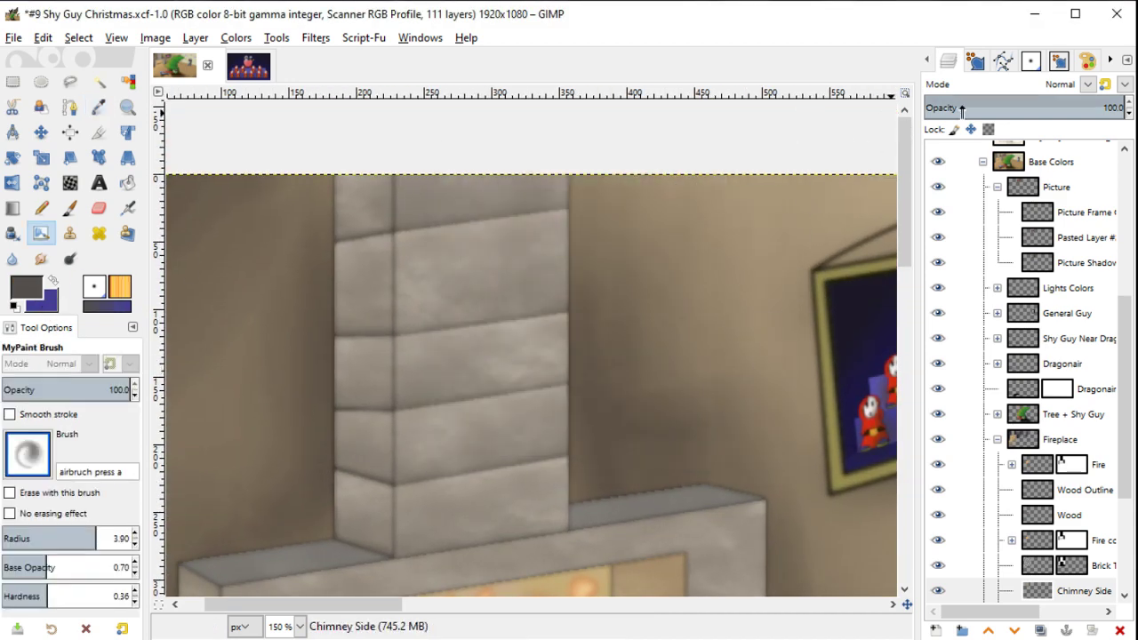
left_click(988, 129)
mouse_move(327, 222)
left_mouse_down()
mouse_move(338, 205)
mouse_move(356, 356)
mouse_move(330, 457)
mouse_move(336, 260)
left_mouse_up()
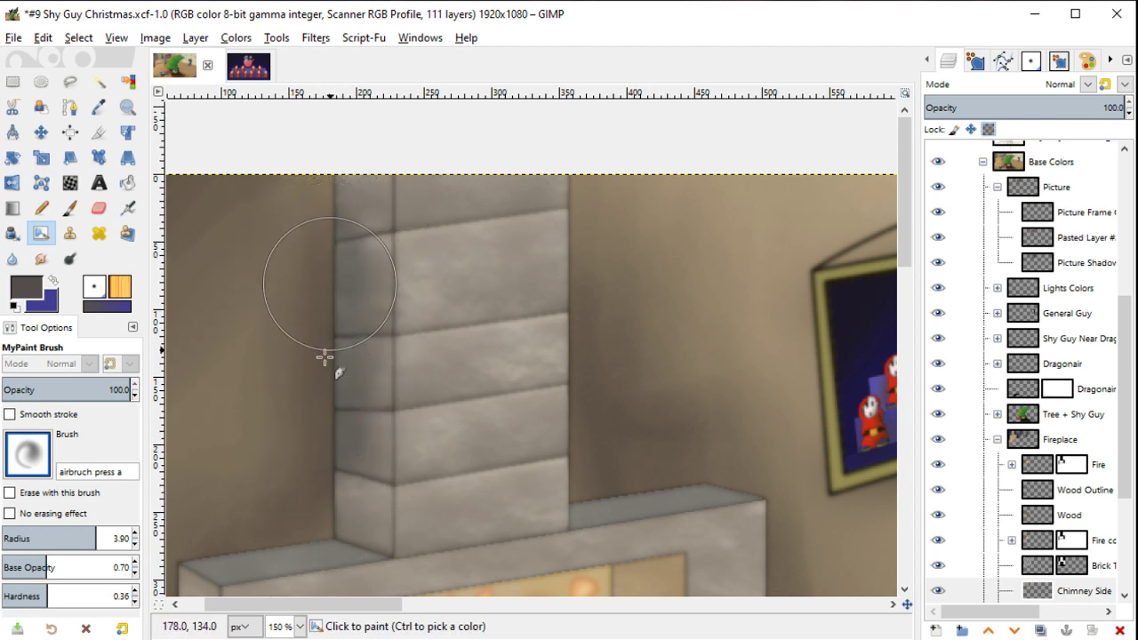
mouse_move(579, 190)
left_mouse_down()
mouse_move(575, 534)
mouse_move(582, 175)
left_mouse_up()
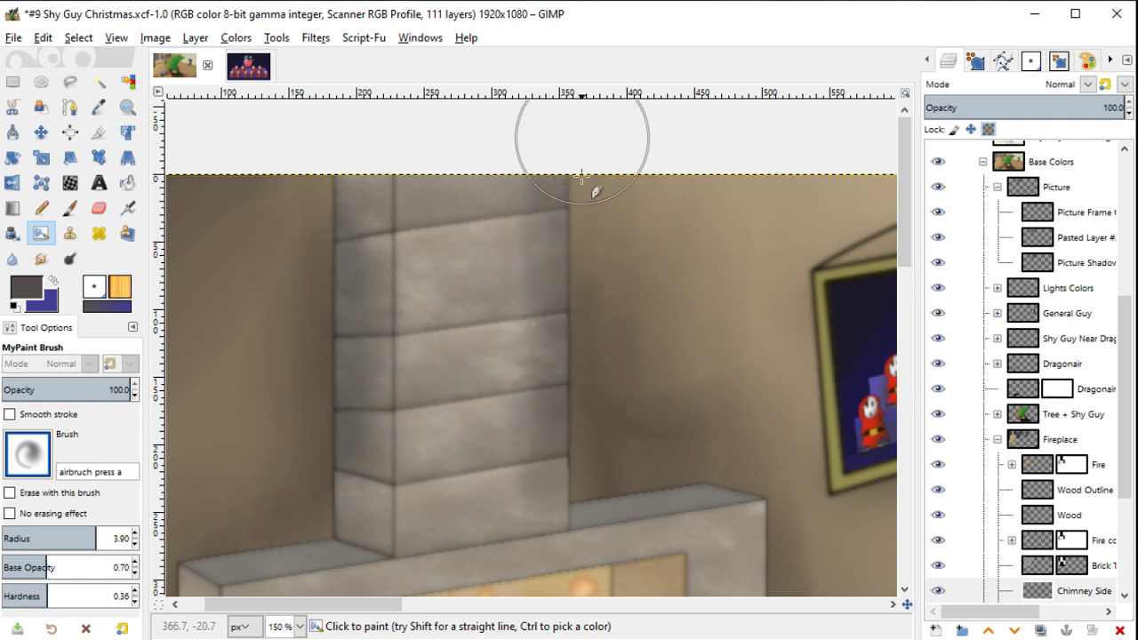
key("ctrl+z")
key("bracketright")
key("bracketright")
key("bracketright")
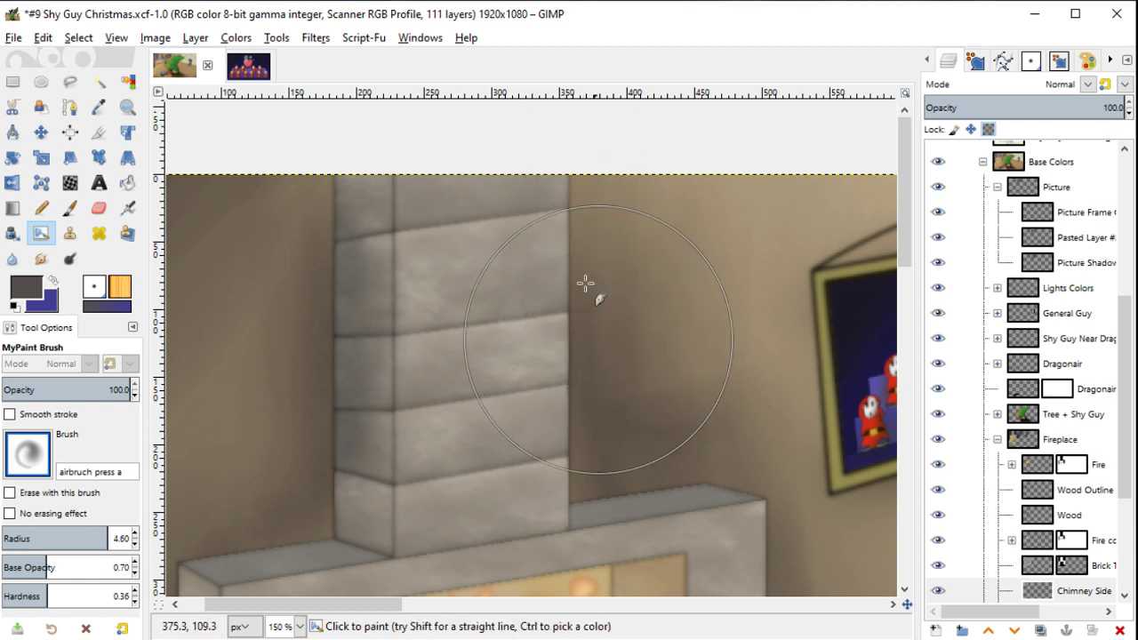
mouse_move(584, 285)
left_mouse_down()
mouse_move(589, 208)
mouse_move(603, 534)
mouse_move(579, 198)
mouse_move(445, 216)
mouse_move(404, 272)
mouse_move(364, 201)
mouse_move(321, 323)
mouse_move(329, 424)
mouse_move(303, 280)
left_mouse_up()
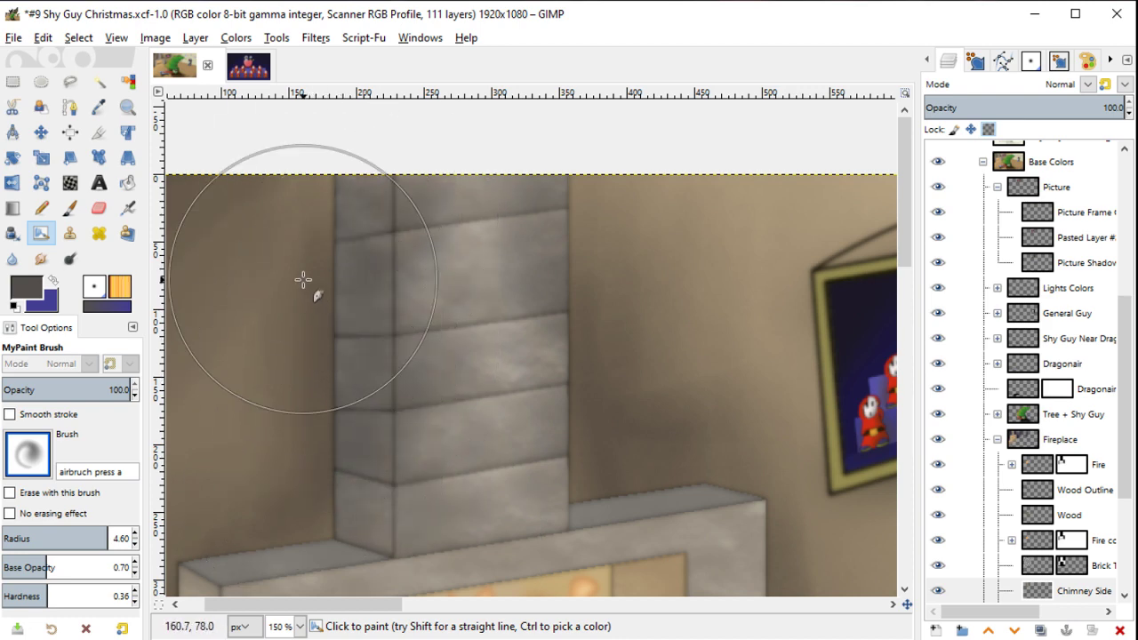
Step: Pick a darker grey, shrink the brush, and shade the chimney's left edge near its base
left_click(26, 293)
left_click(468, 341)
key("Return")
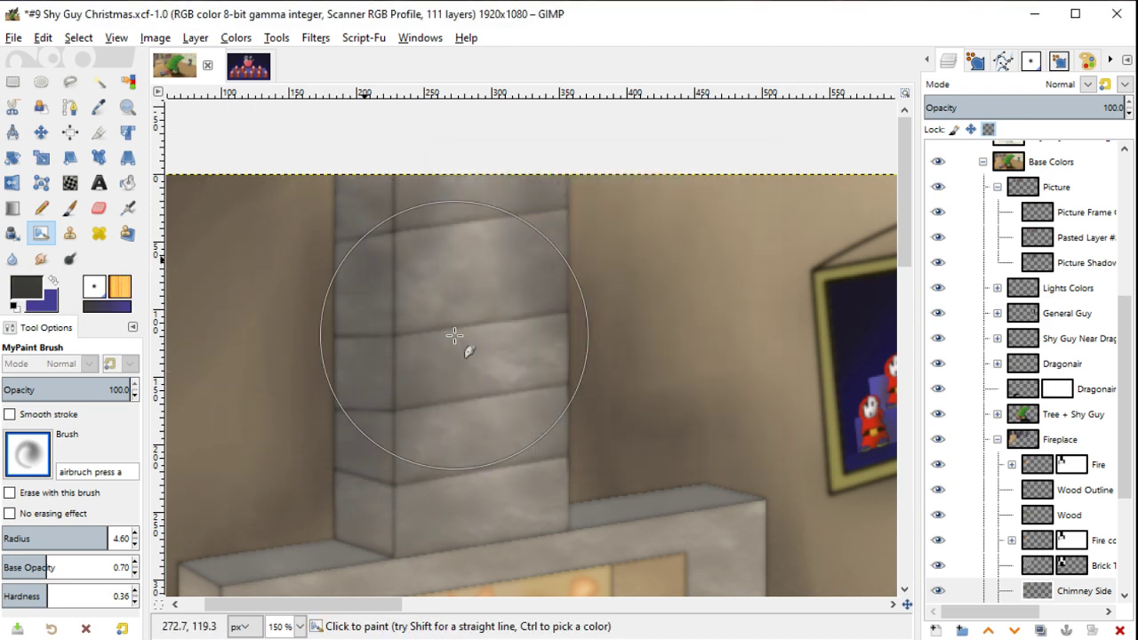
key("bracketleft")
key("bracketleft")
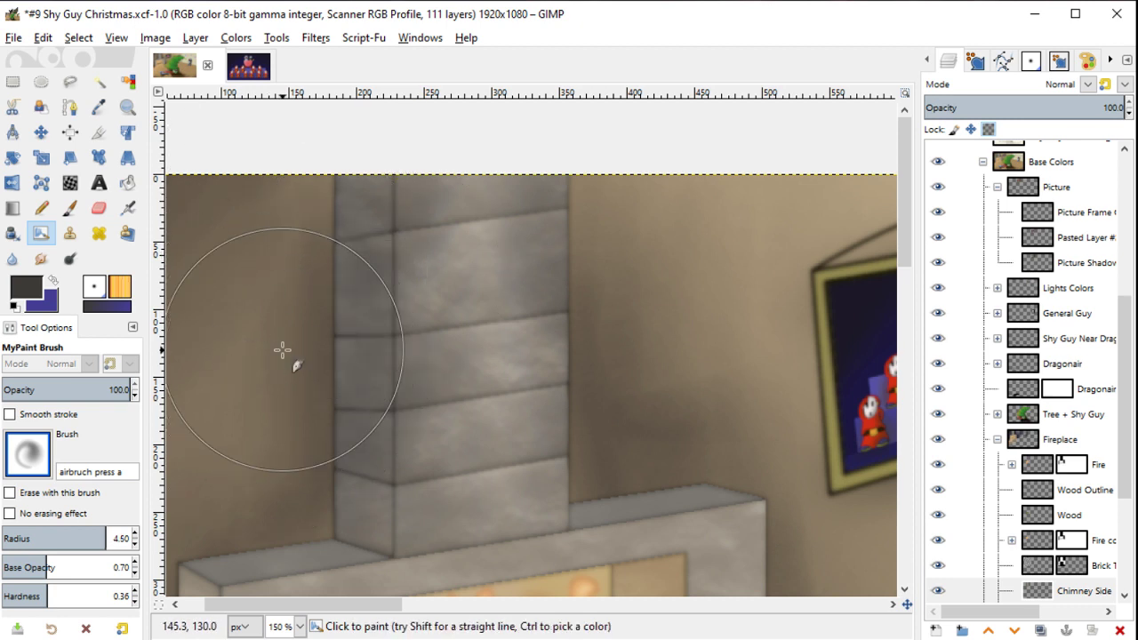
key("bracketleft")
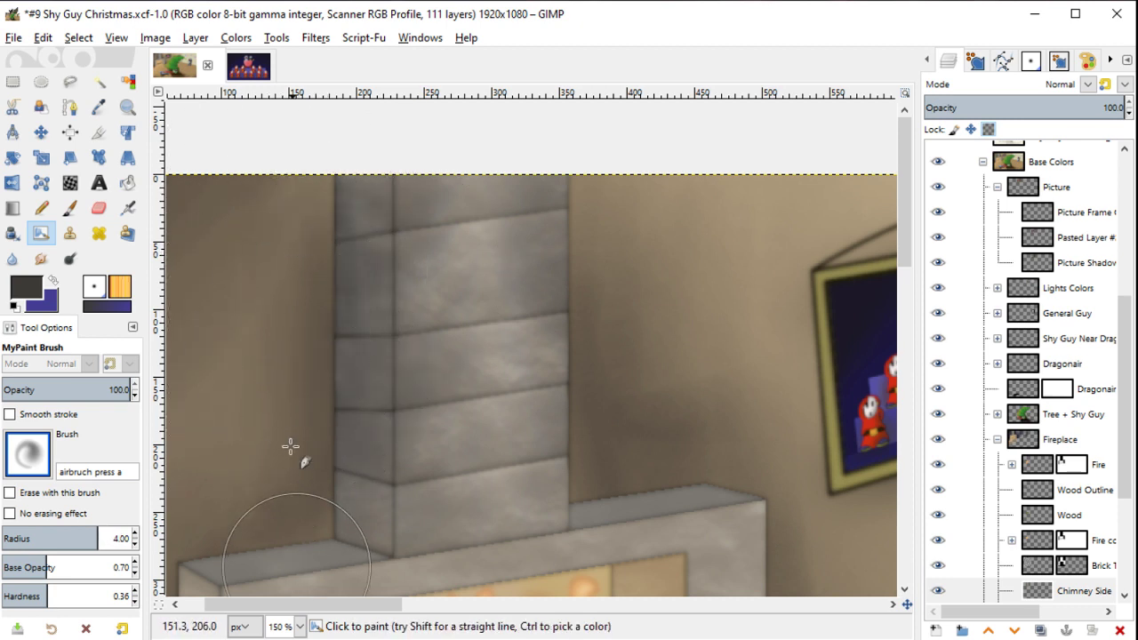
mouse_move(318, 478)
left_mouse_down()
mouse_move(315, 133)
mouse_move(350, 528)
mouse_move(318, 388)
left_mouse_up()
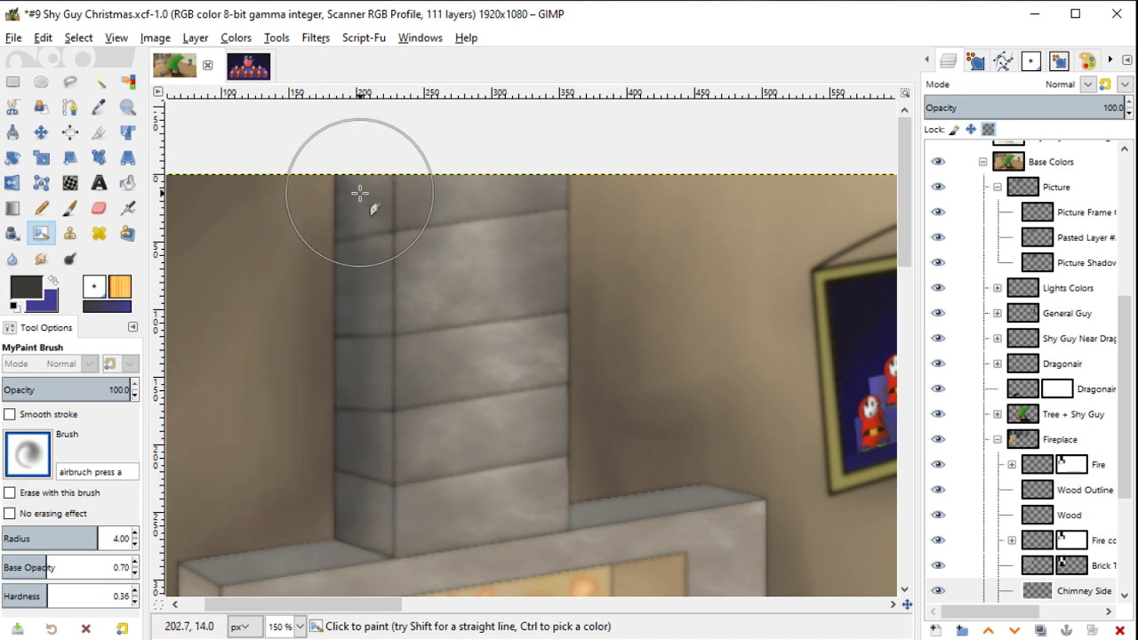
Step: Pan back up to the upper chimney and enlarge the brush slightly
key("space")
left_click_drag(319, 311, 541, 279)
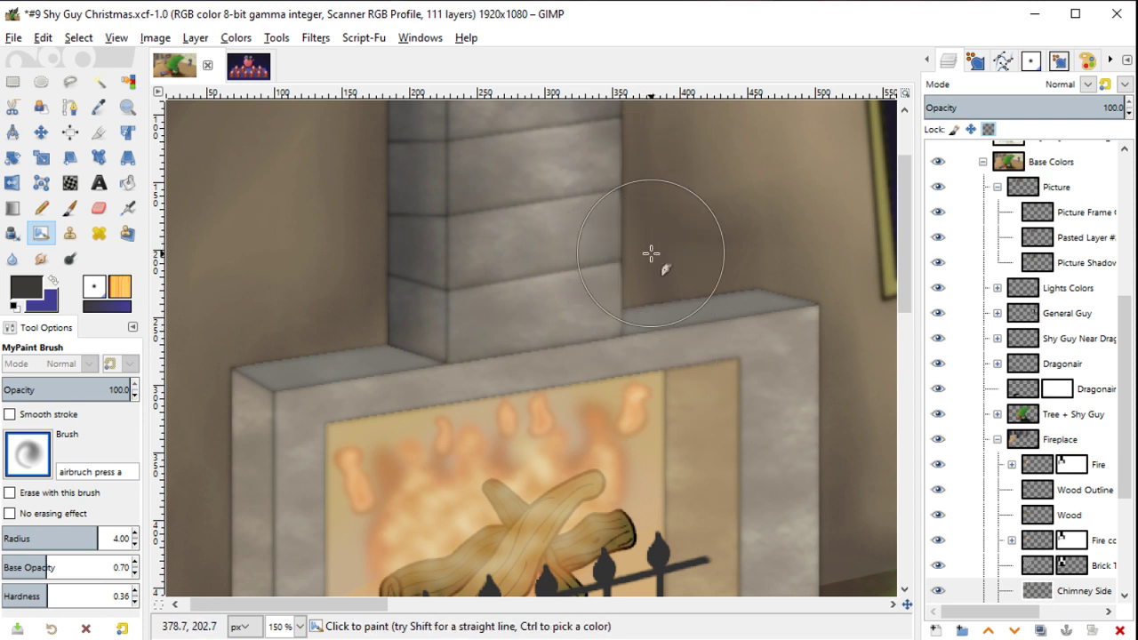
key("bracketright")
key("bracketright")
key("bracketright")
key("bracketright")
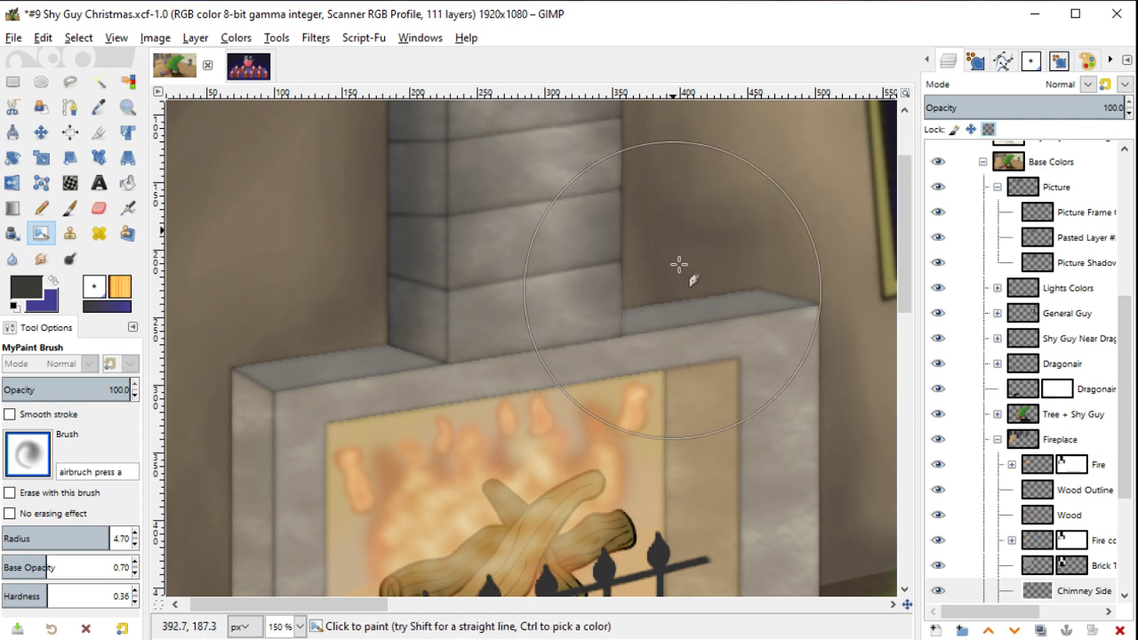
mouse_move(690, 309)
left_mouse_down()
mouse_move(694, 397)
mouse_move(744, 242)
left_mouse_up()
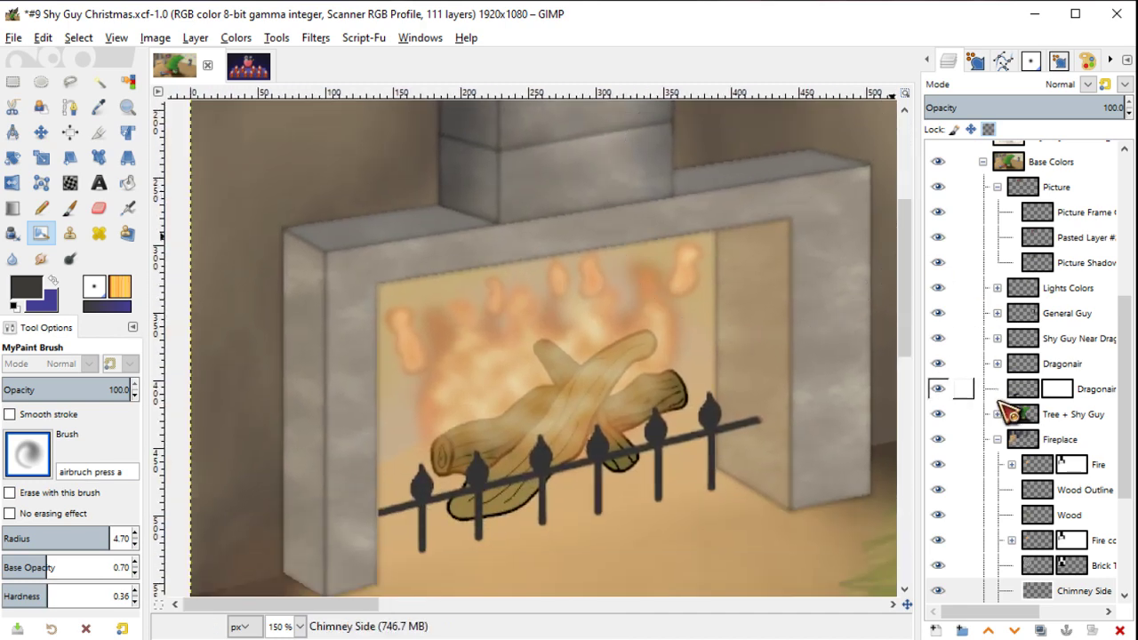
scroll(1008, 411, "down", 3)
Step: Make Fireplace Top the active layer and shrink the brush for finer shading
left_click(944, 440)
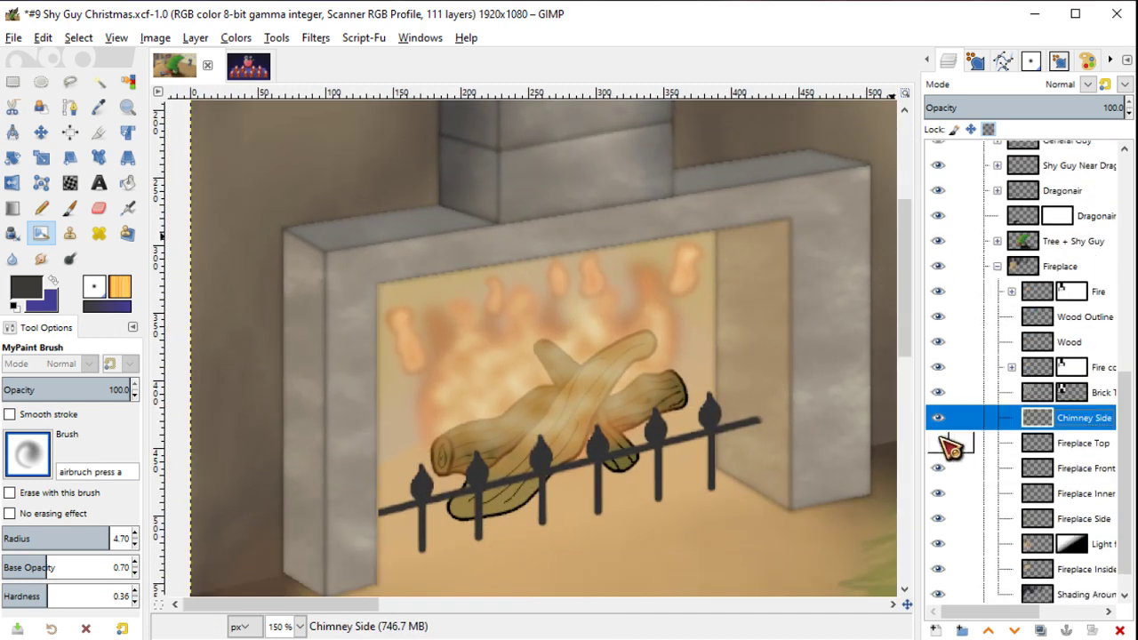
left_click(1060, 445)
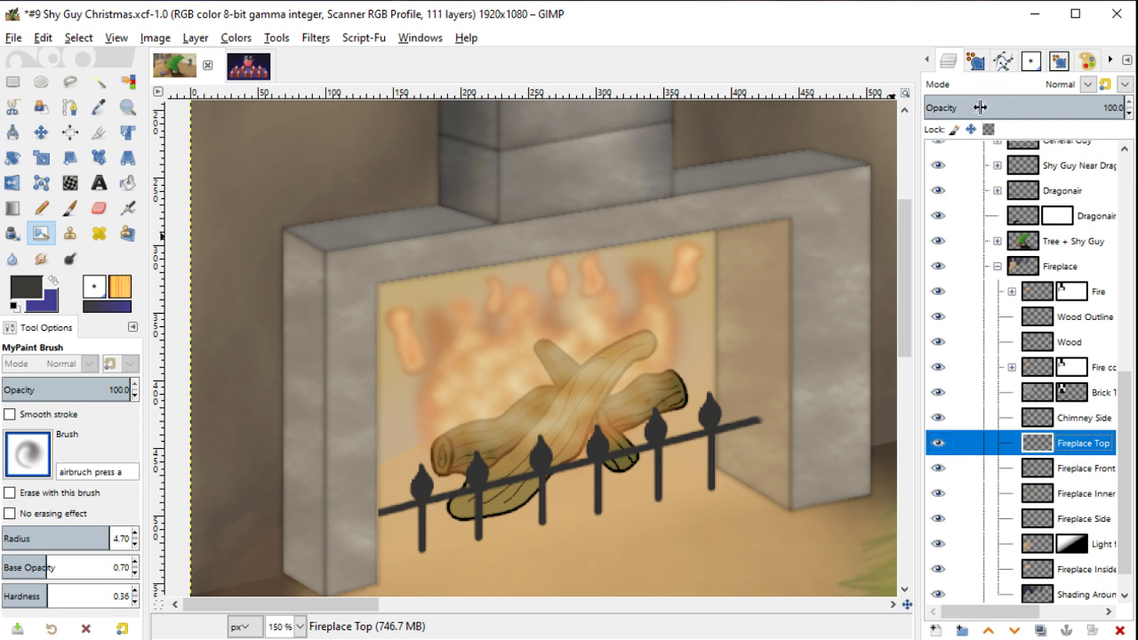
left_click_drag(686, 157, 627, 399)
key("bracketleft")
key("bracketleft")
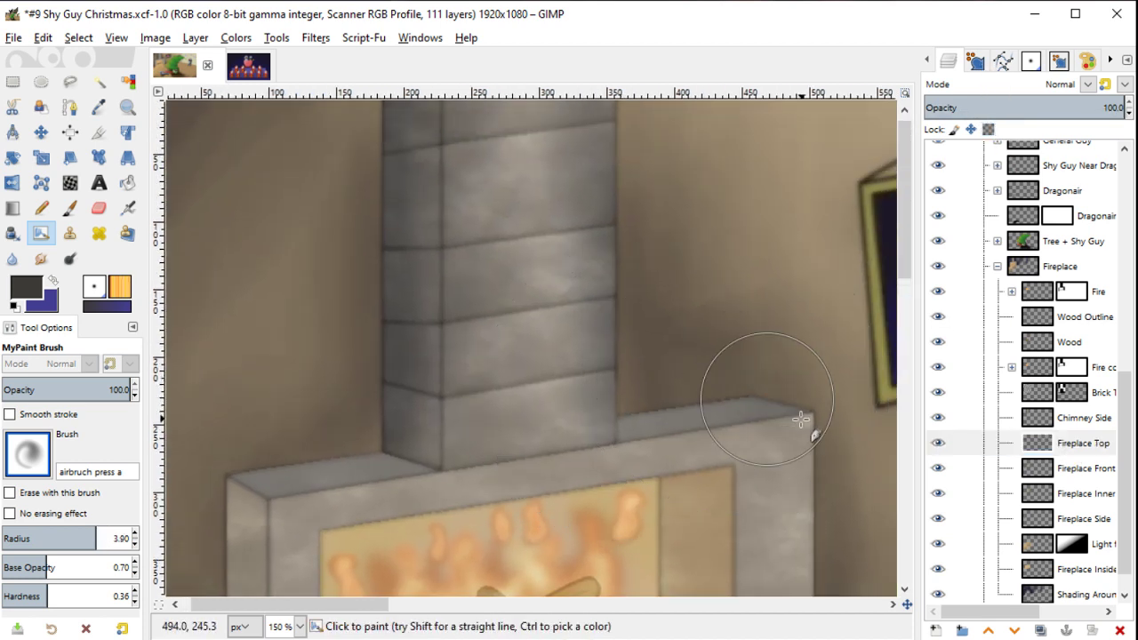
Step: Lock alpha and airbrush darker shading along the fireplace top, undoing a stray wall stroke
mouse_move(801, 419)
left_mouse_down()
mouse_move(606, 415)
mouse_move(761, 371)
left_mouse_up()
left_click_drag(678, 393, 754, 419)
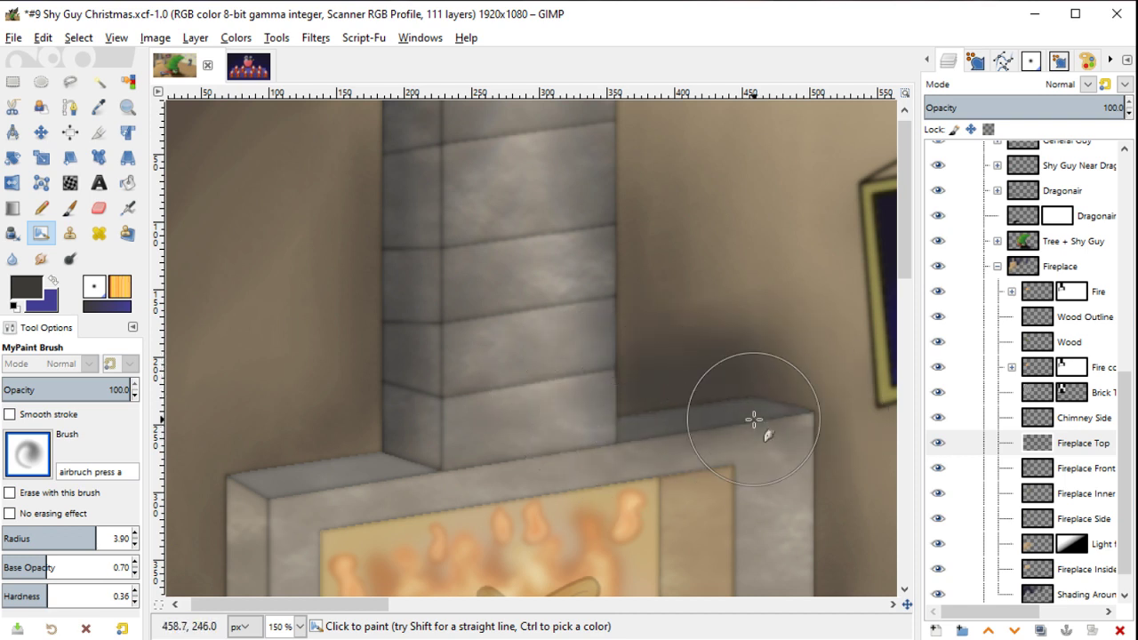
key("ctrl+z")
left_click(988, 129)
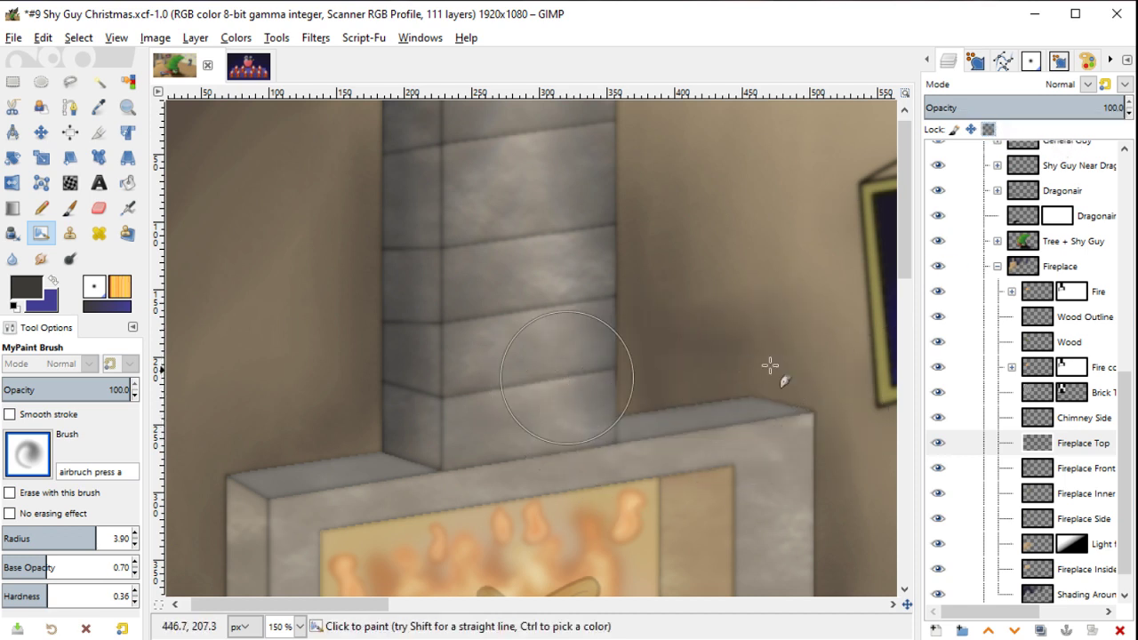
left_click_drag(586, 402, 770, 370)
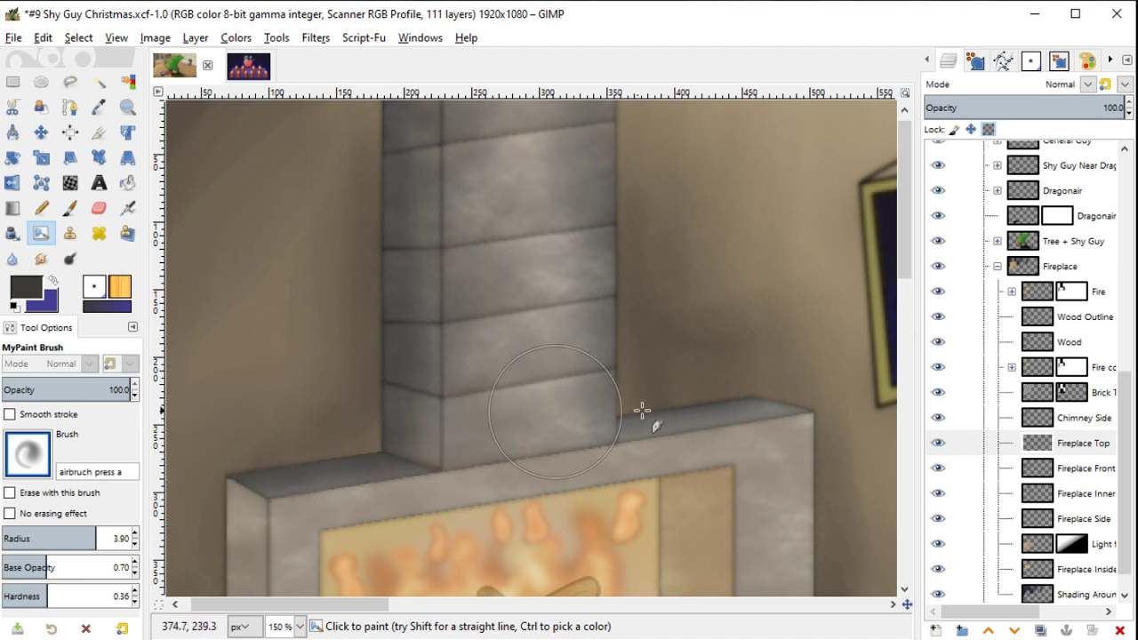
left_click_drag(592, 406, 841, 369)
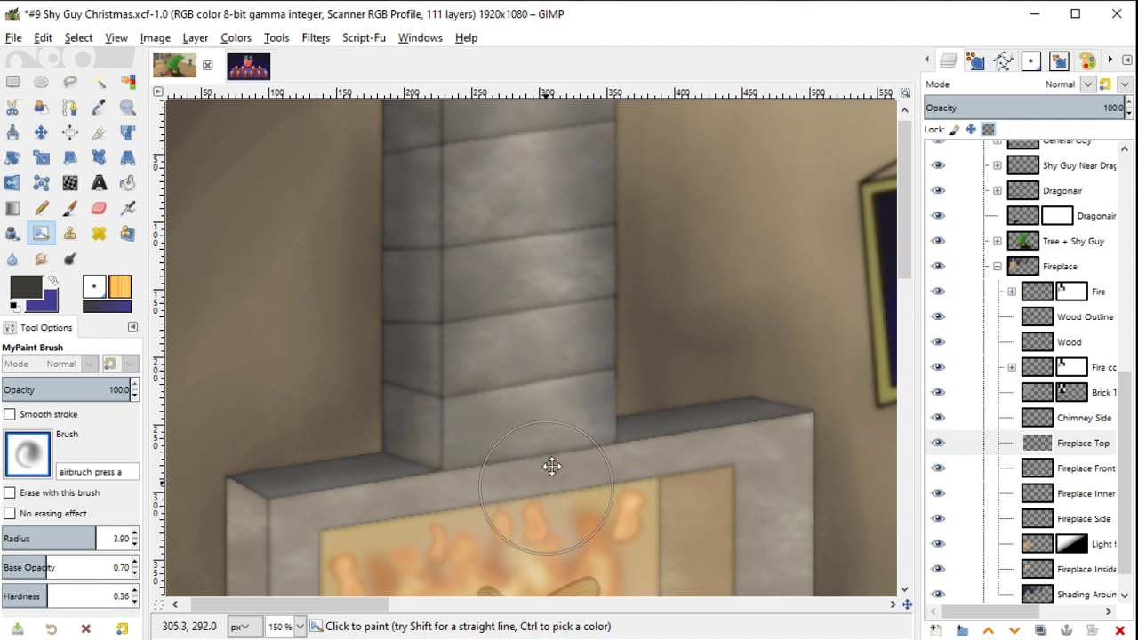
Step: On Fireplace Front, airbrush darker shading along the left pillar edge and mantel top
scroll(553, 466, "down", 3)
scroll(552, 466, "left", 2)
left_click(947, 449)
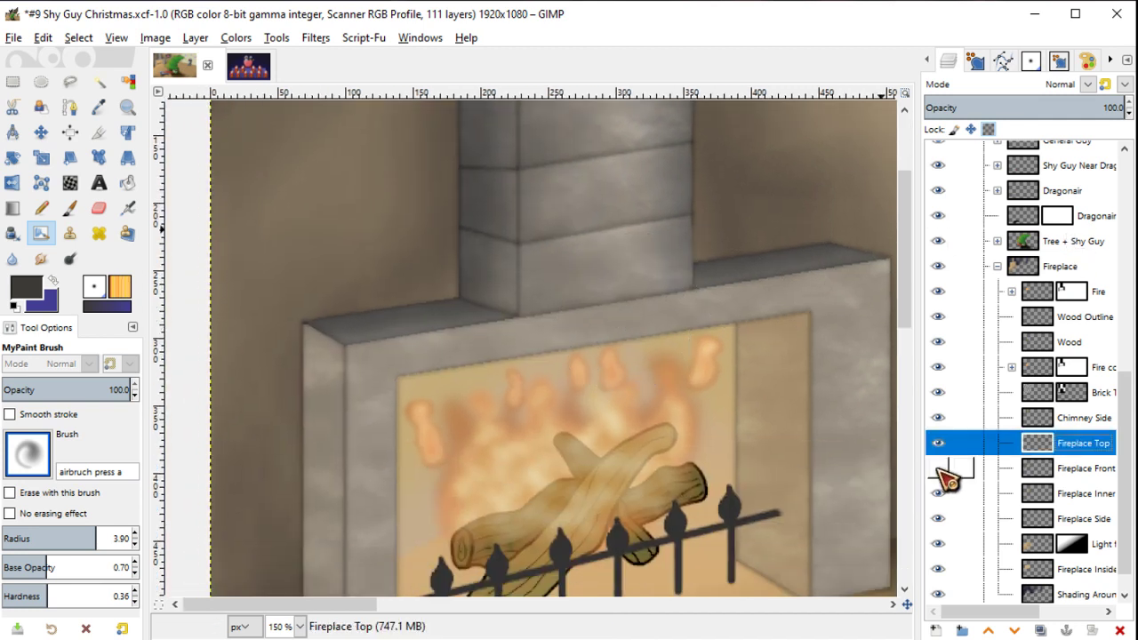
left_click(1059, 472)
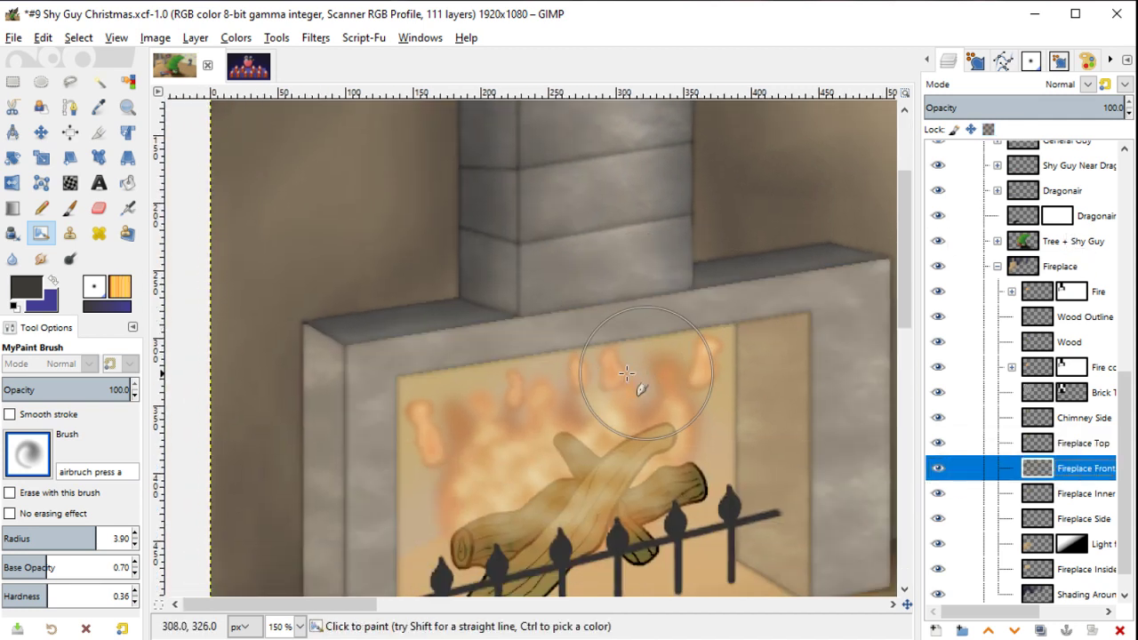
scroll(257, 140, "down", 4)
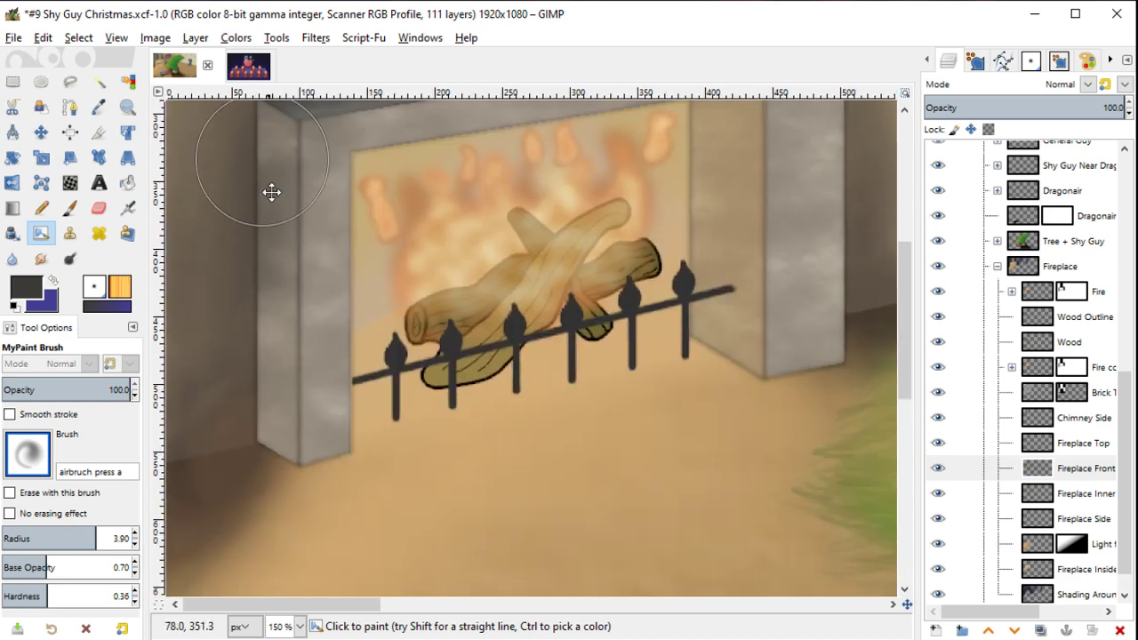
scroll(272, 190, "up", 2)
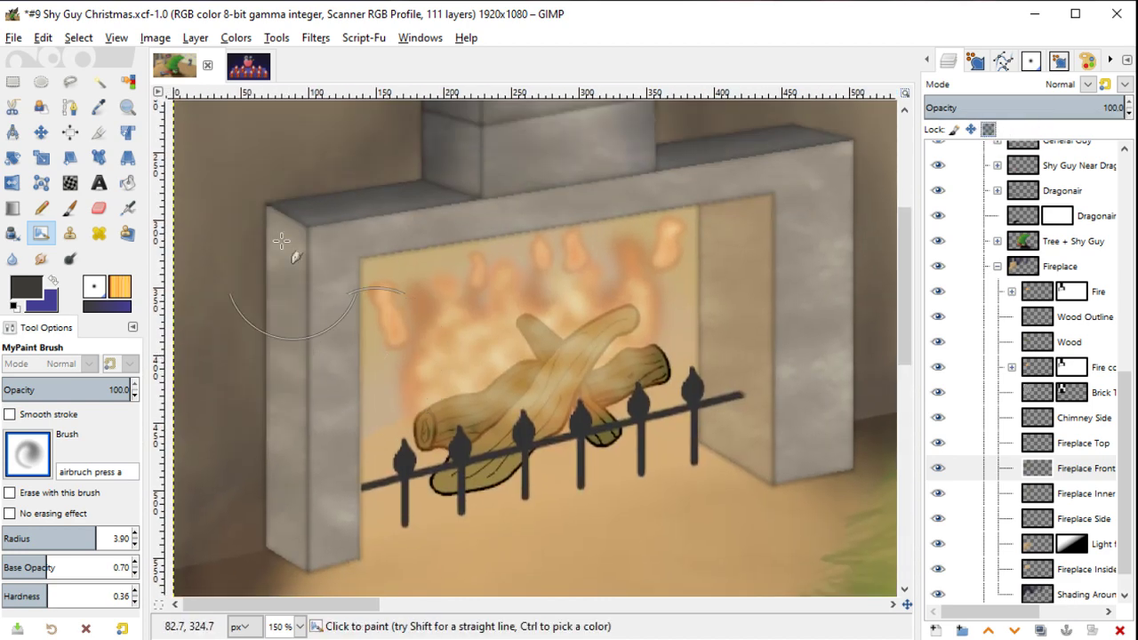
left_click_drag(307, 374, 311, 560)
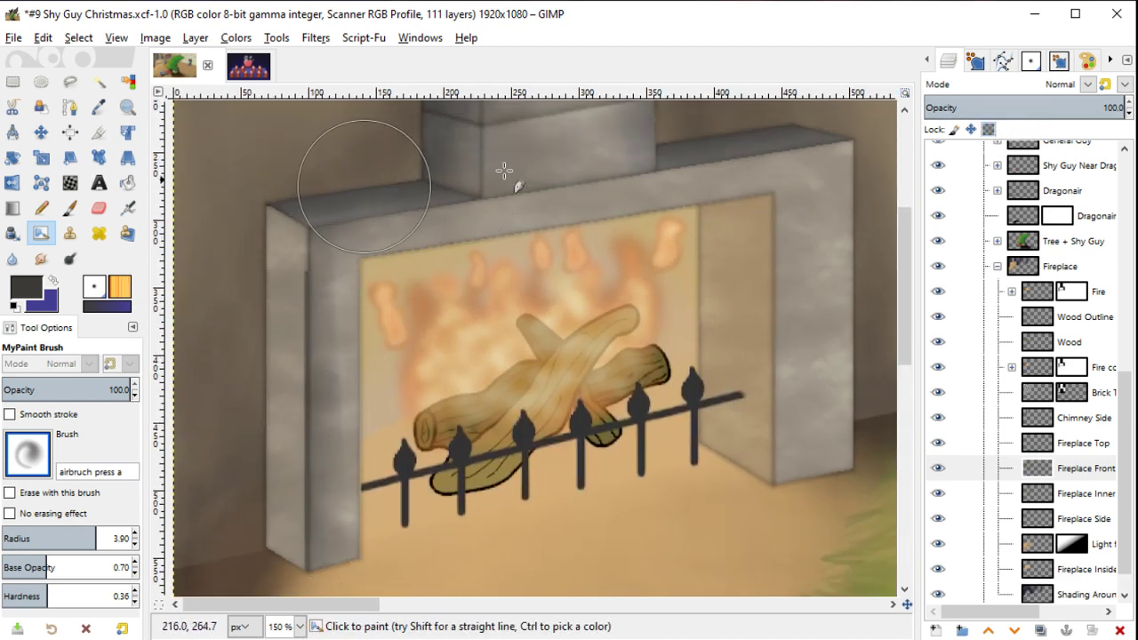
left_click_drag(676, 117, 866, 153)
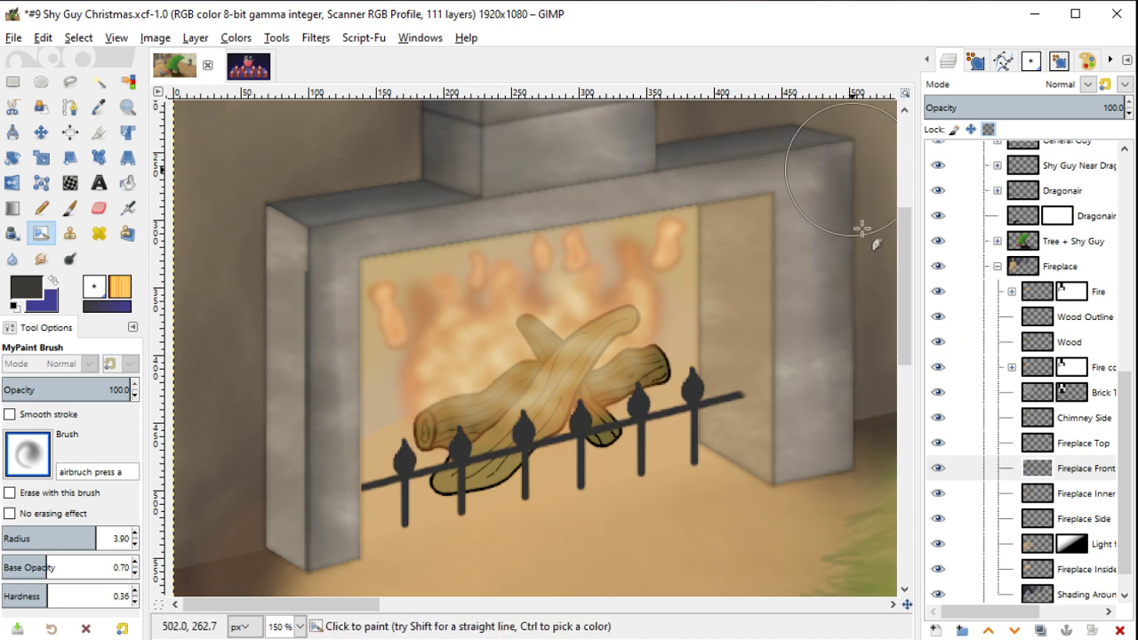
left_click_drag(828, 514, 859, 338)
key("ctrl+z")
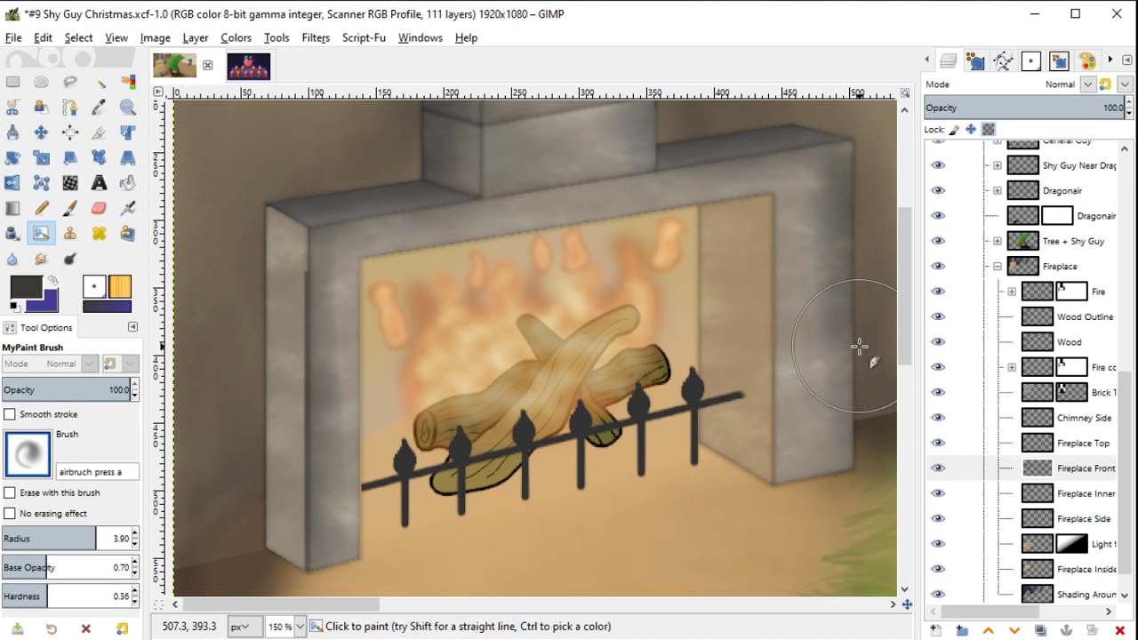
Step: Add and remove a horizontal guide, return to the airbrush, and show Fireplace Inner
scroll(859, 347, "right", 5)
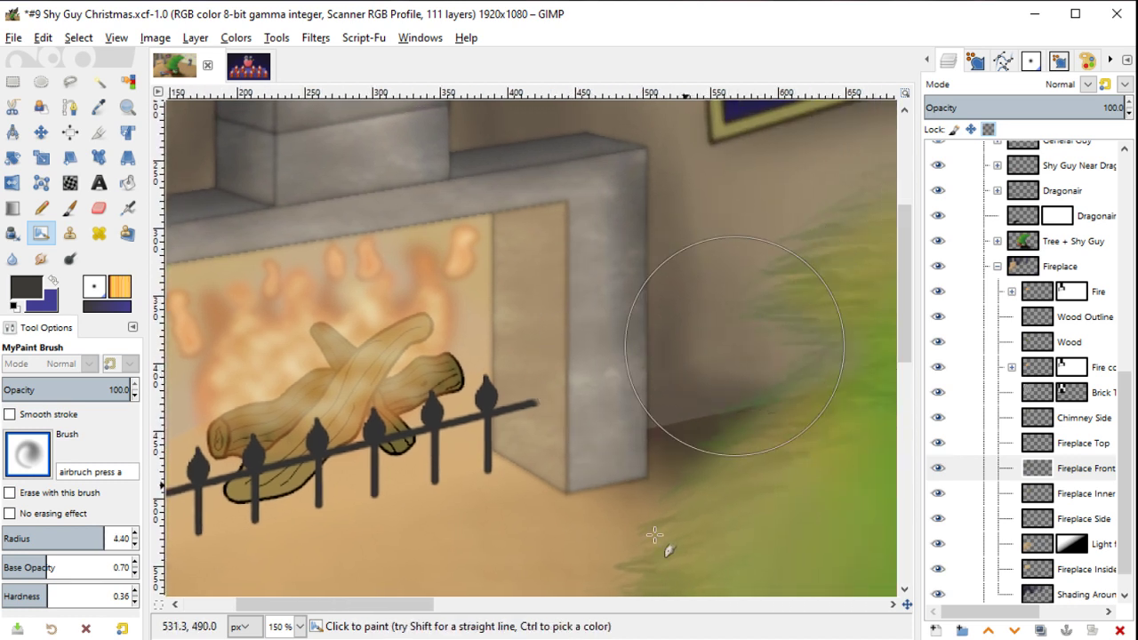
left_click_drag(654, 92, 627, 131)
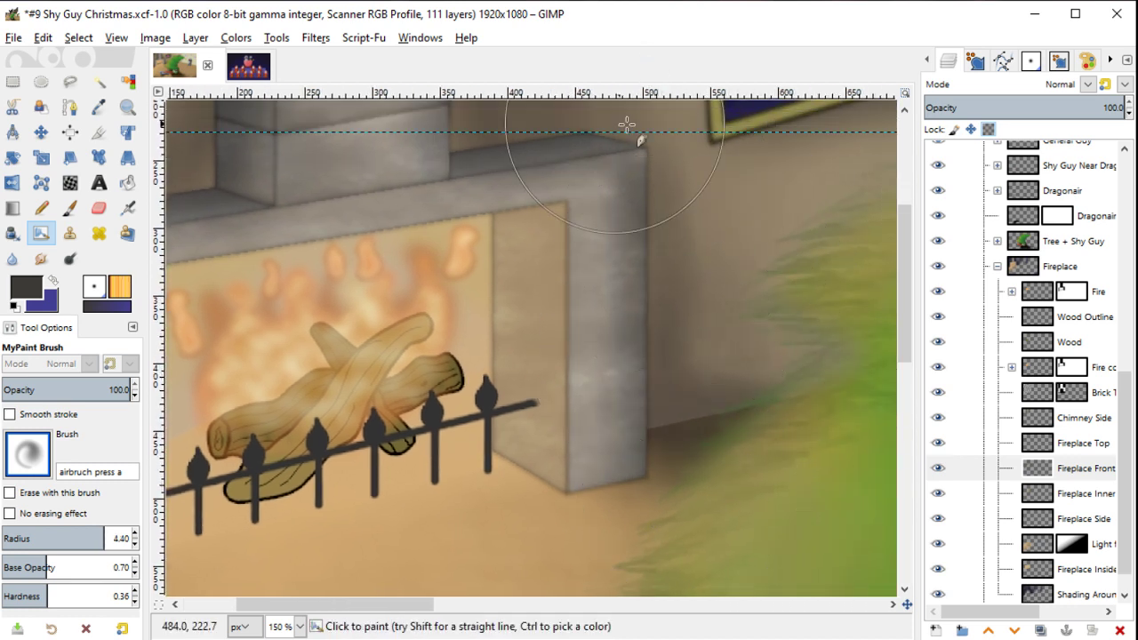
key("m")
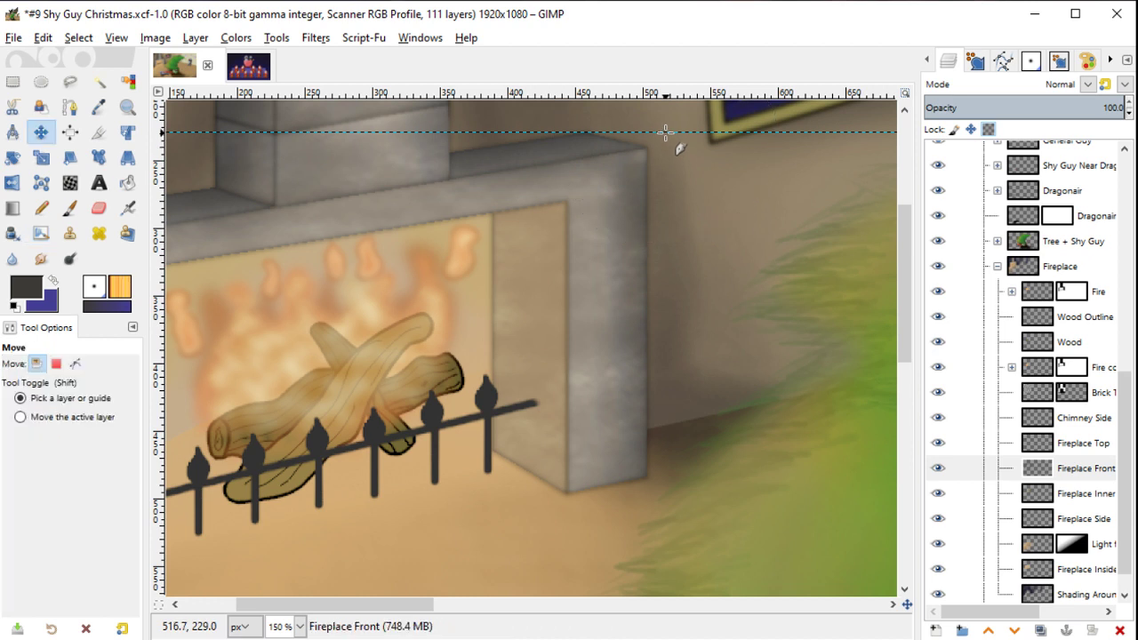
left_click_drag(665, 132, 672, 66)
key("y")
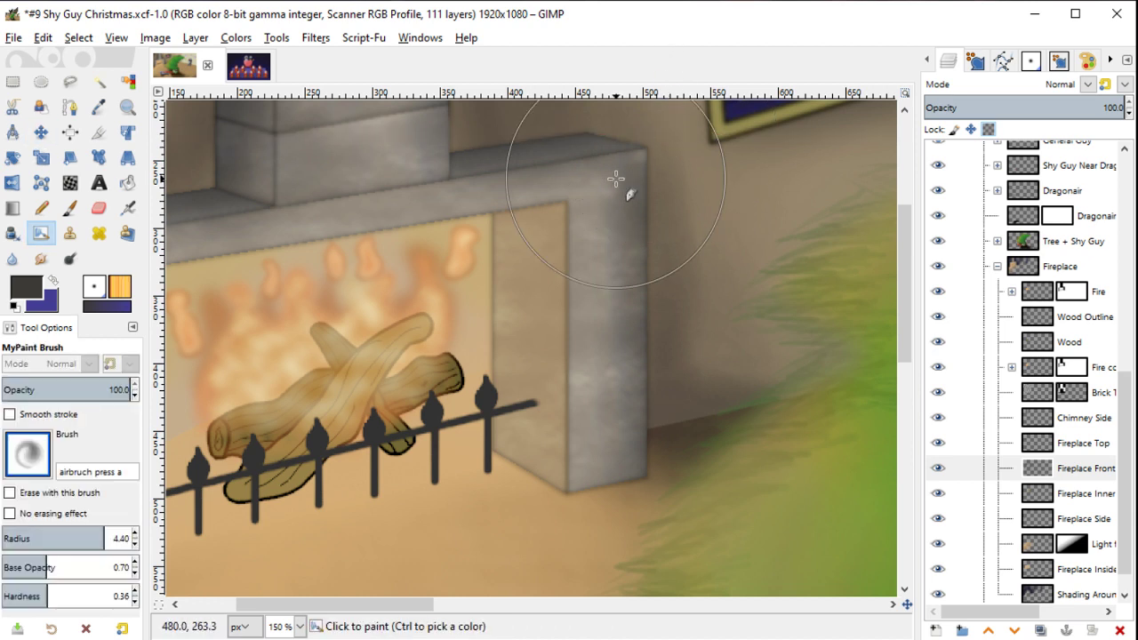
scroll(616, 179, "down", 1, "ctrl")
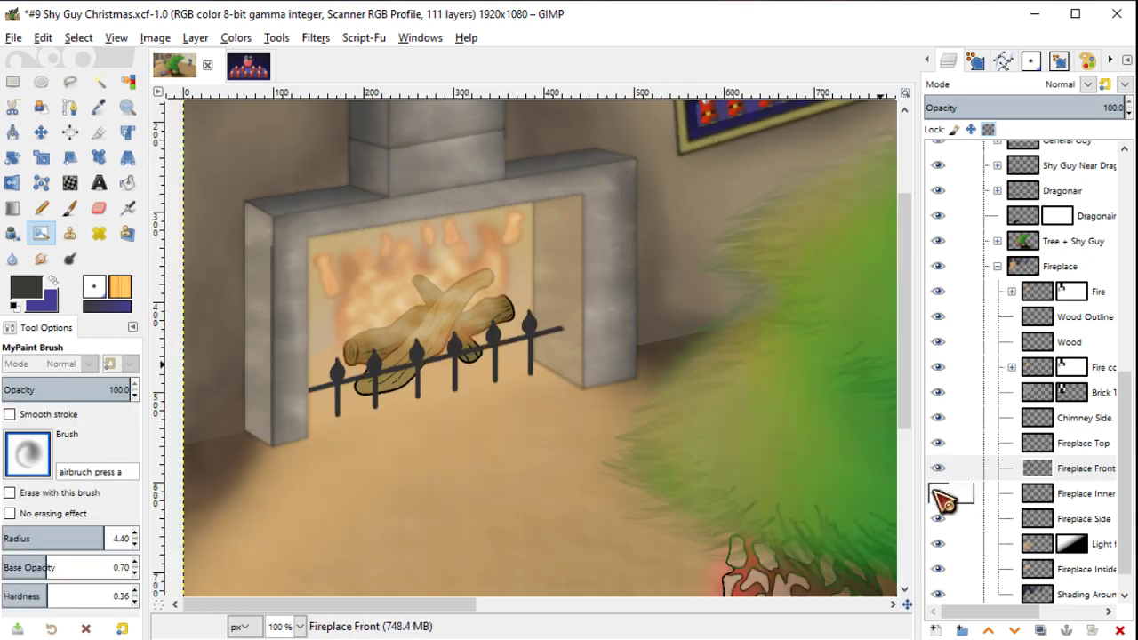
left_click(939, 494)
Step: On Fireplace Inner, lighten the sampled tan to d1bb9a, lock alpha, and repaint the interior
left_click(1038, 498)
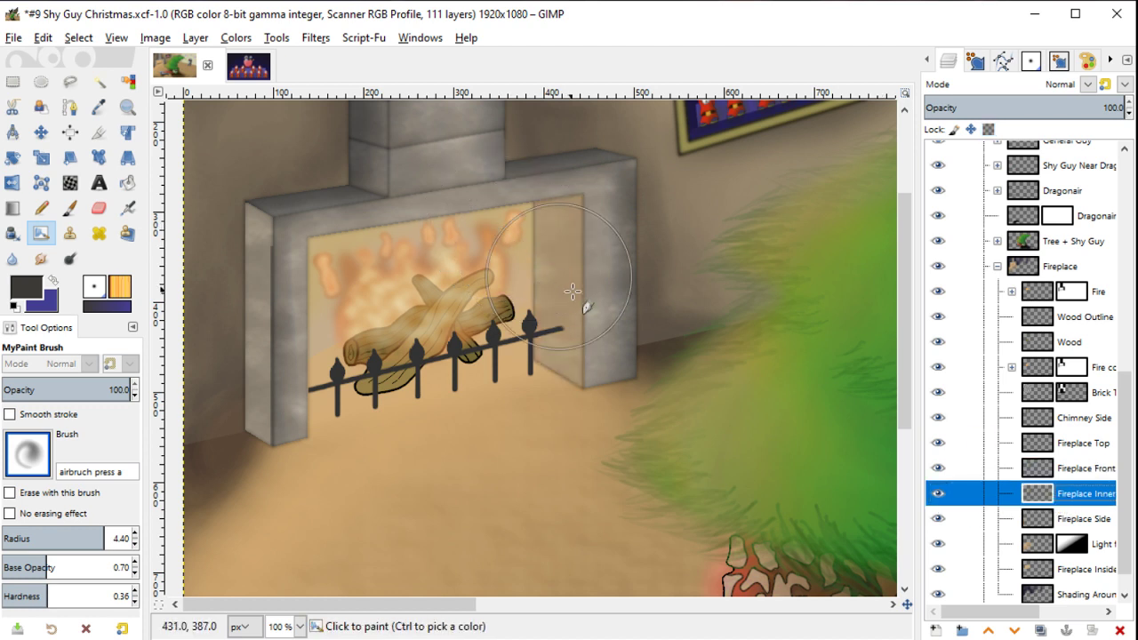
left_click(546, 256, "ctrl")
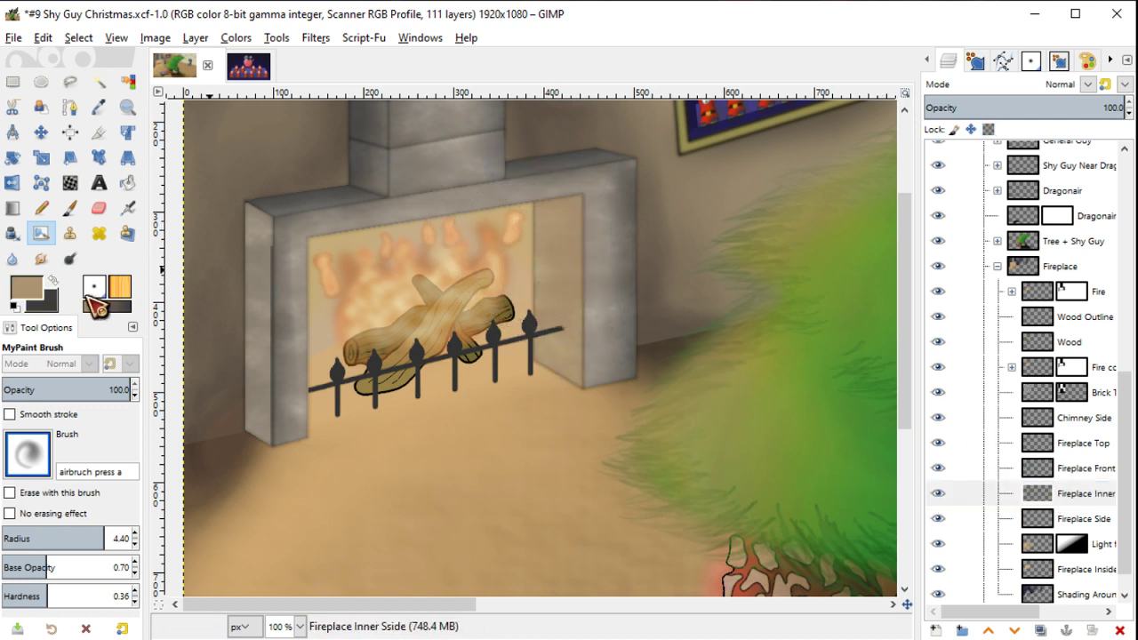
left_click(37, 289)
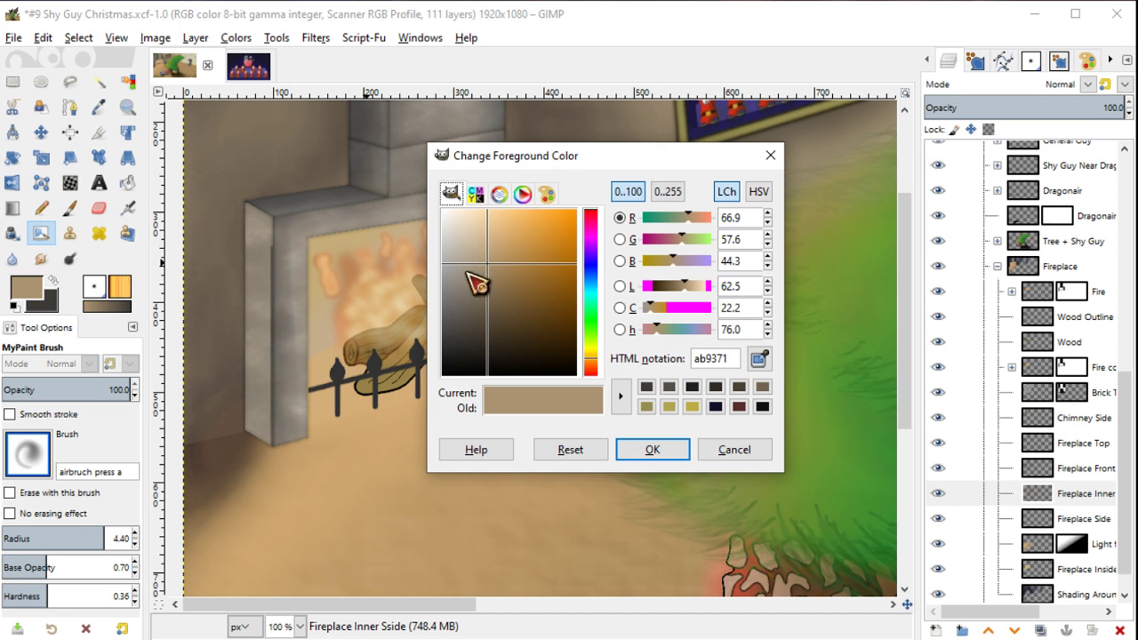
left_click(478, 239)
left_click(632, 445)
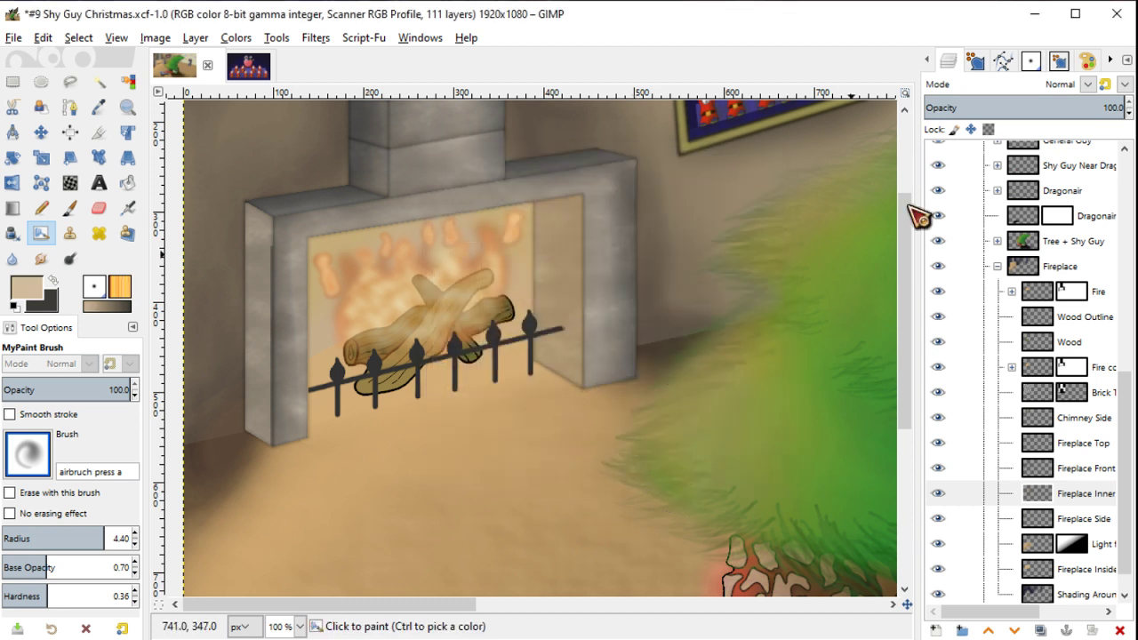
left_click(988, 130)
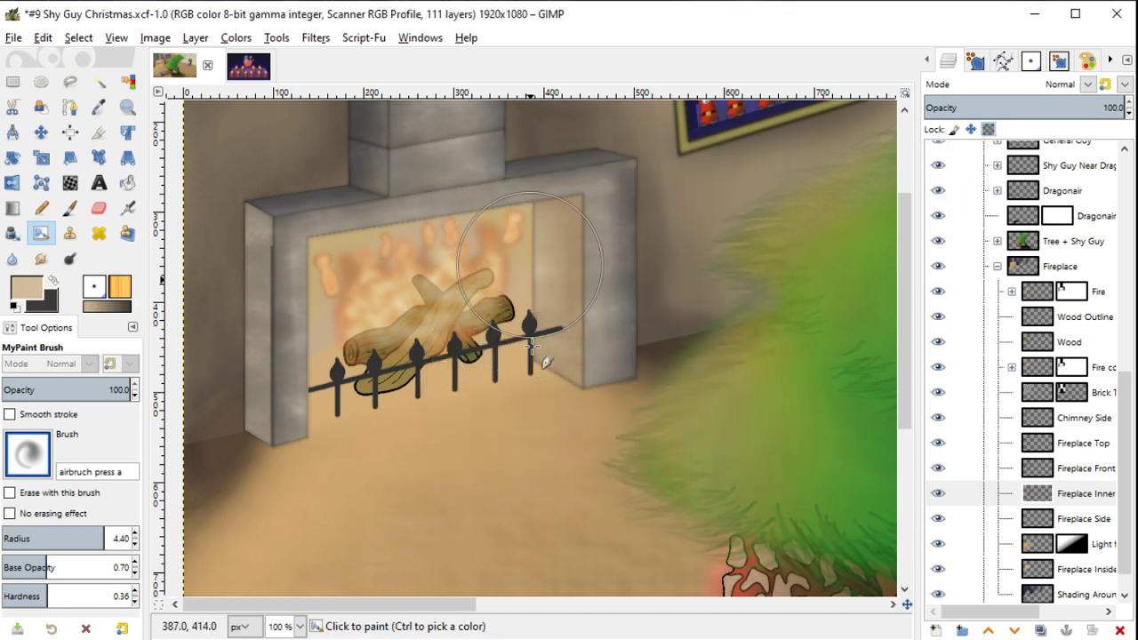
mouse_move(532, 337)
left_mouse_down()
mouse_move(509, 273)
mouse_move(537, 299)
left_mouse_up()
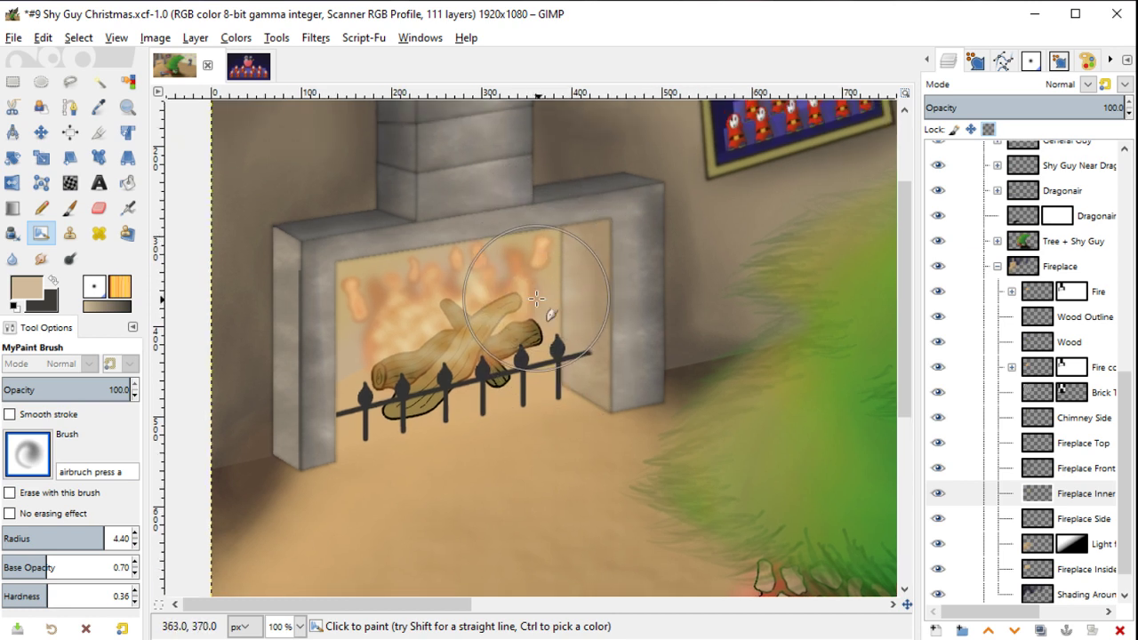
Step: Make Fireplace Side active, lock its alpha, and set the foreground to dark 3d3b37
double_click(941, 520)
left_click(1105, 522)
key("x")
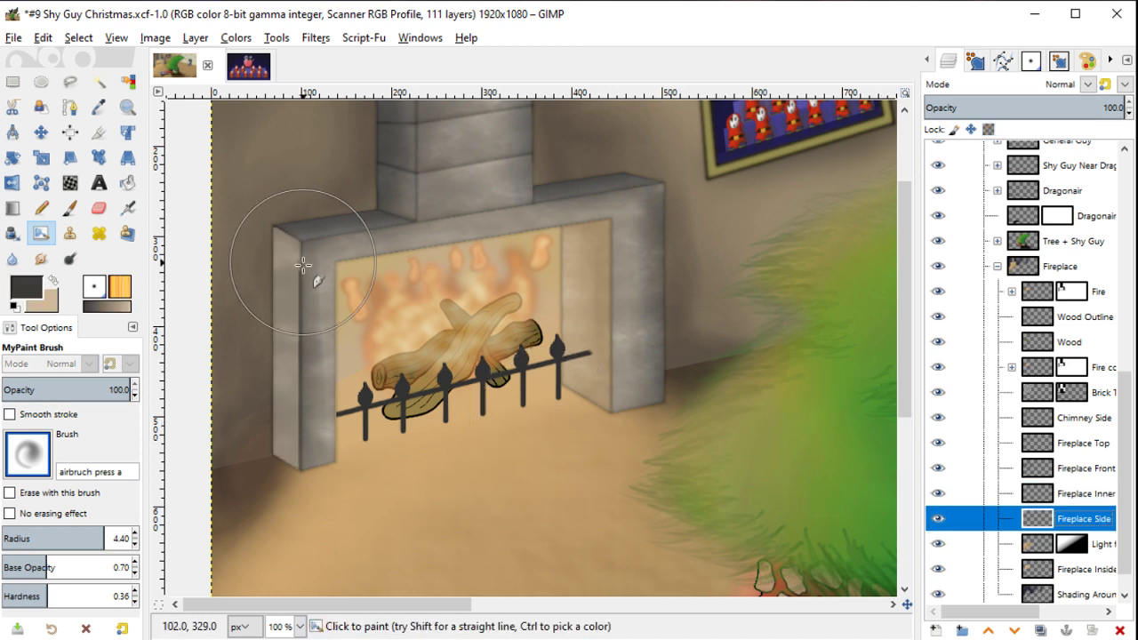
left_click(988, 130)
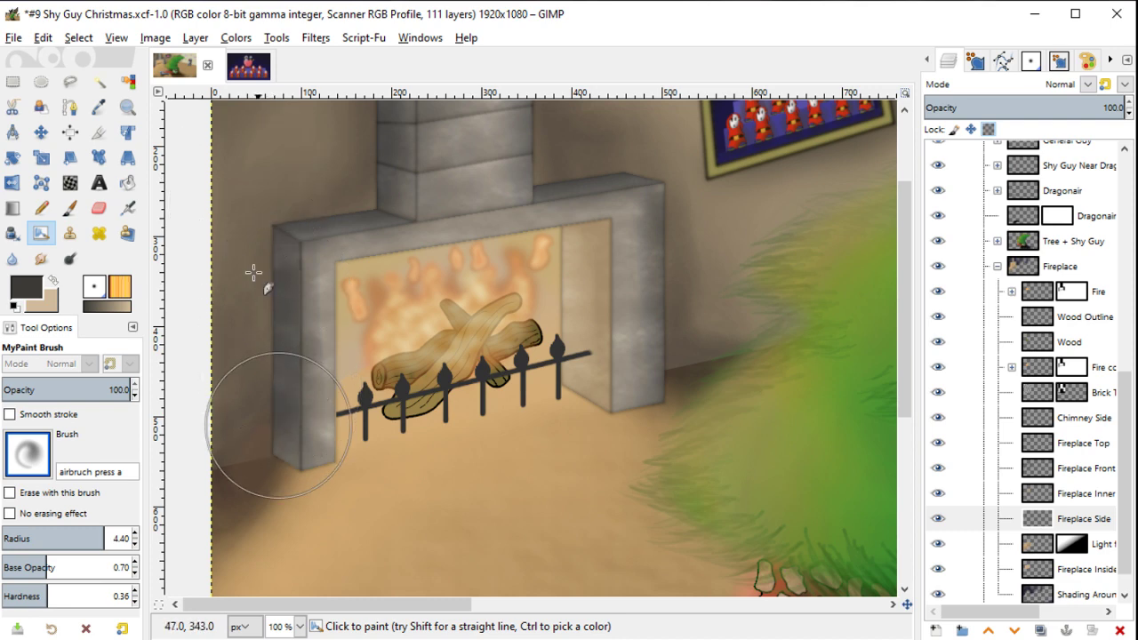
left_click(26, 287)
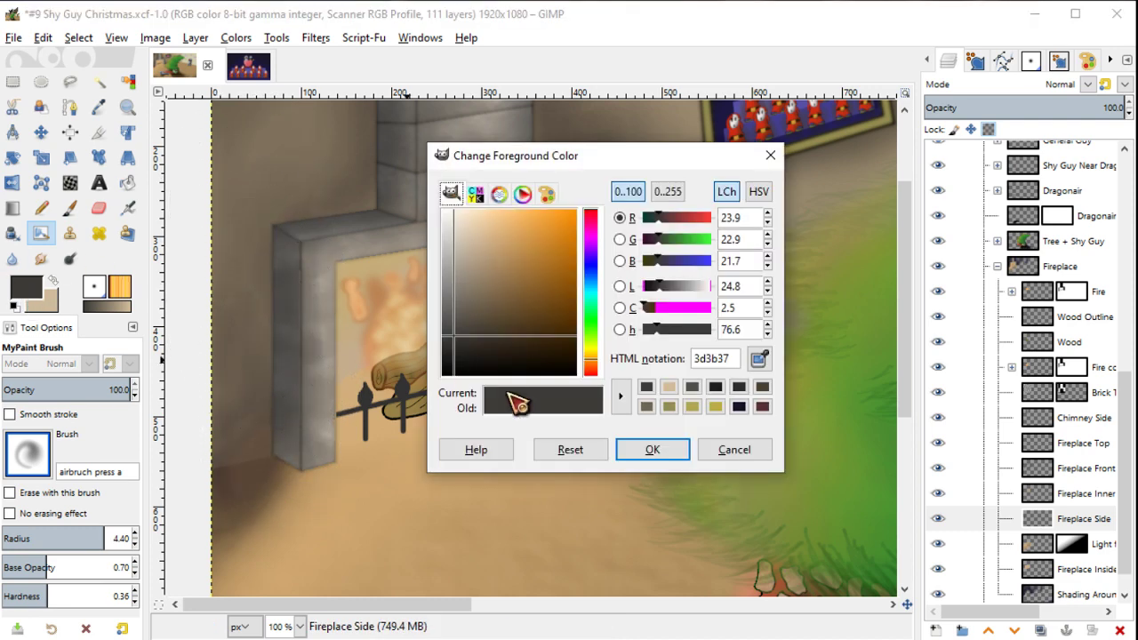
left_click(466, 353)
key("Return")
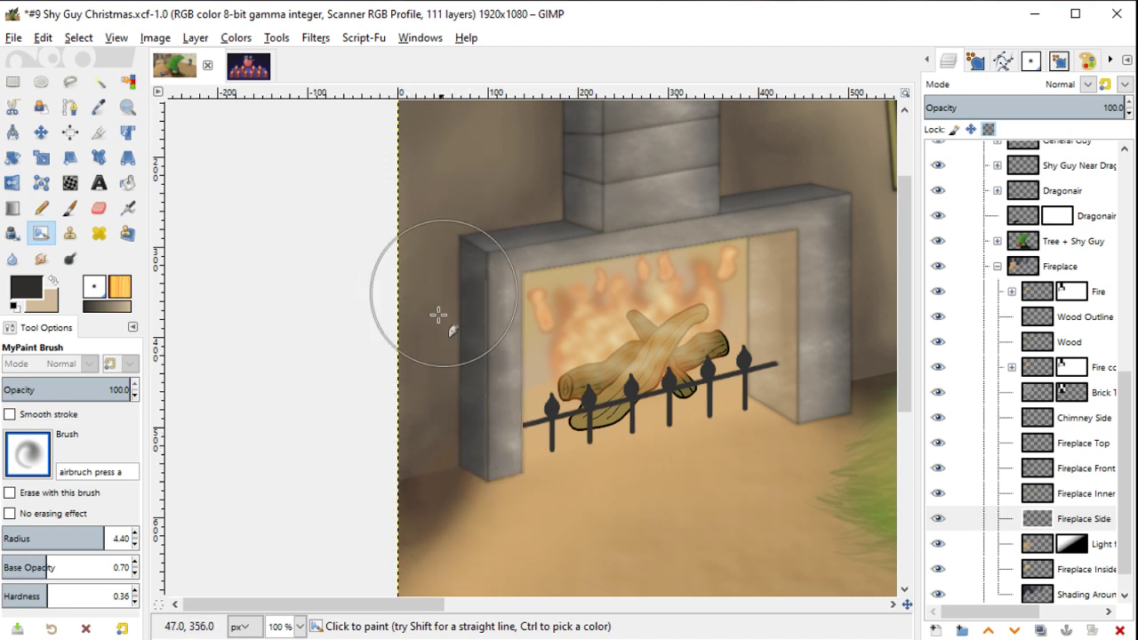
Step: Toggle Fireplace Front's visibility to compare the shading, then make Fireplace Front active
scroll(520, 317, "up", 3)
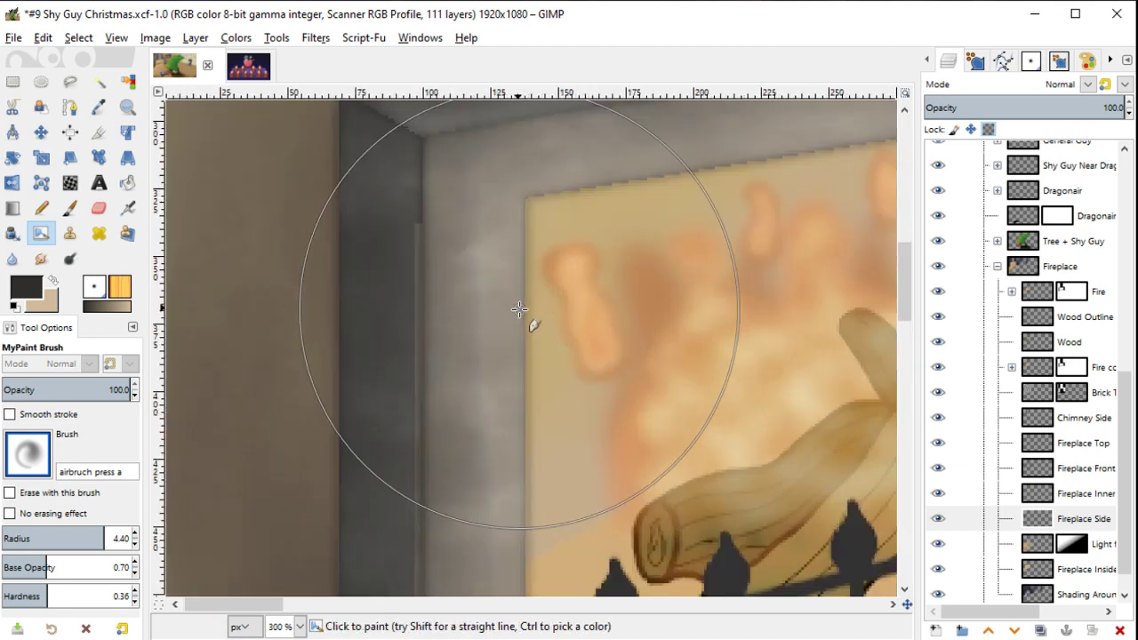
scroll(347, 204, "down", 1)
scroll(347, 257, "down", 1)
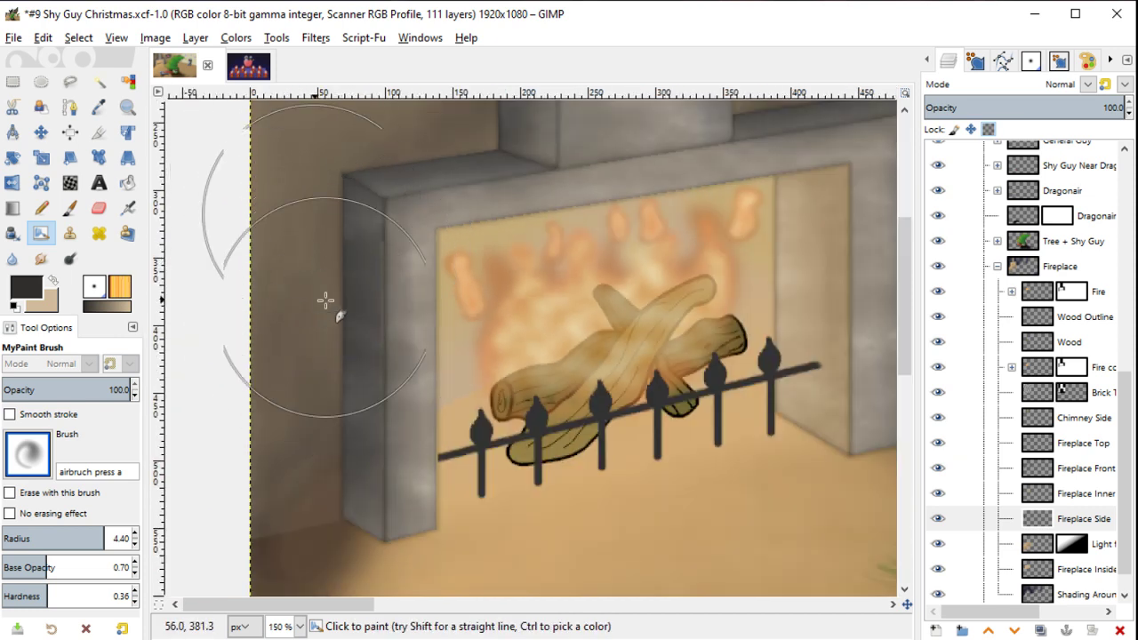
scroll(373, 525, "up", 2)
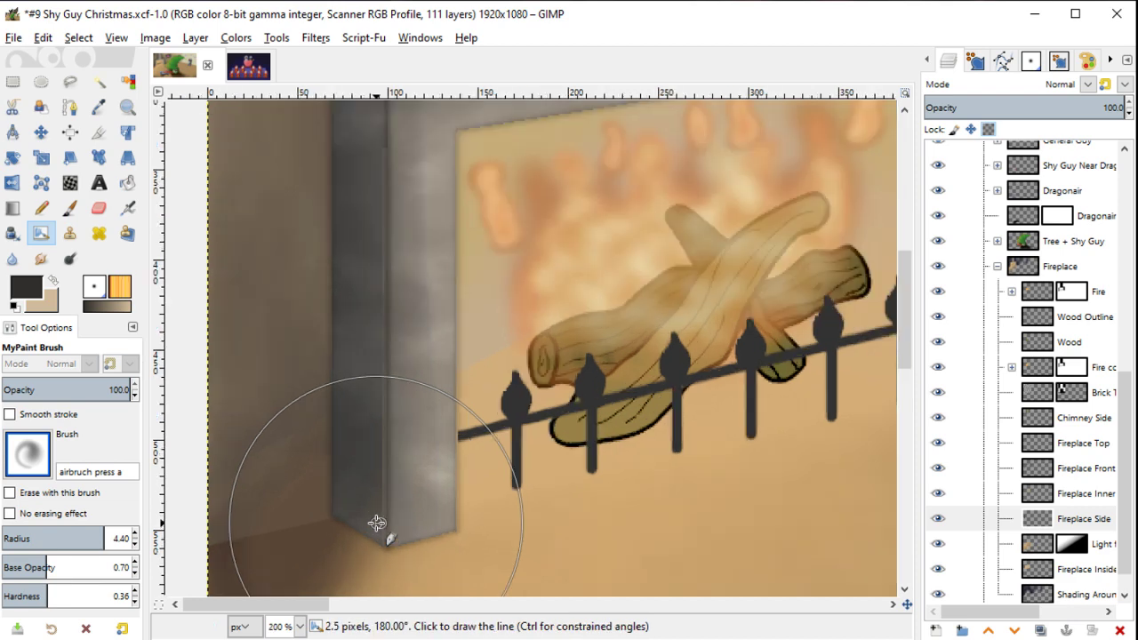
scroll(375, 524, "up", 1)
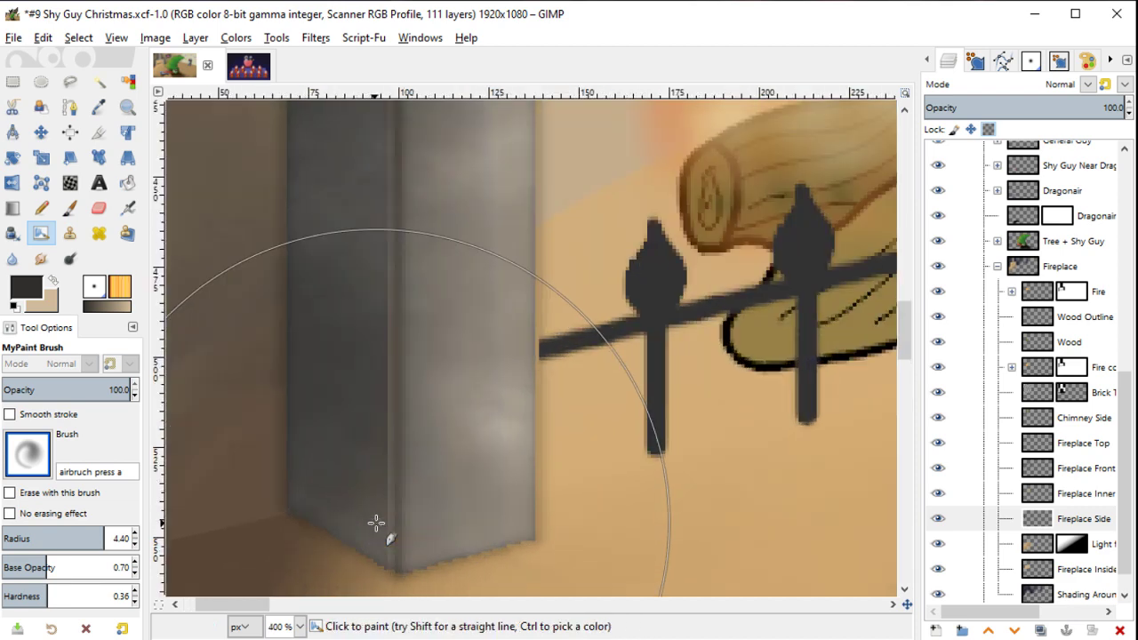
left_click(946, 471)
left_click(946, 471)
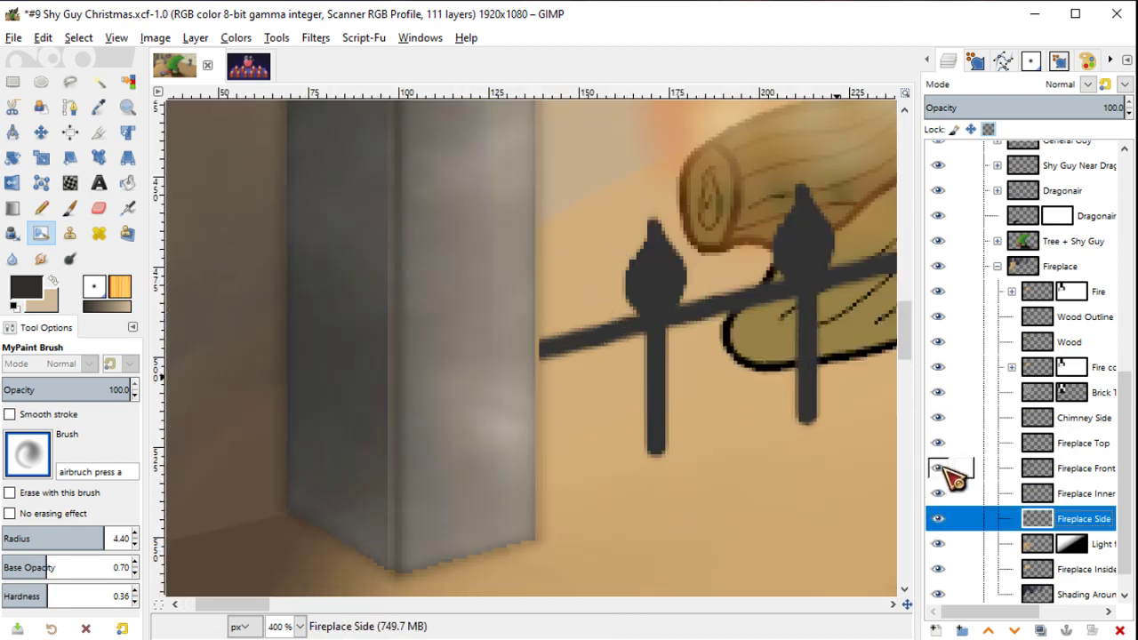
left_click(970, 467)
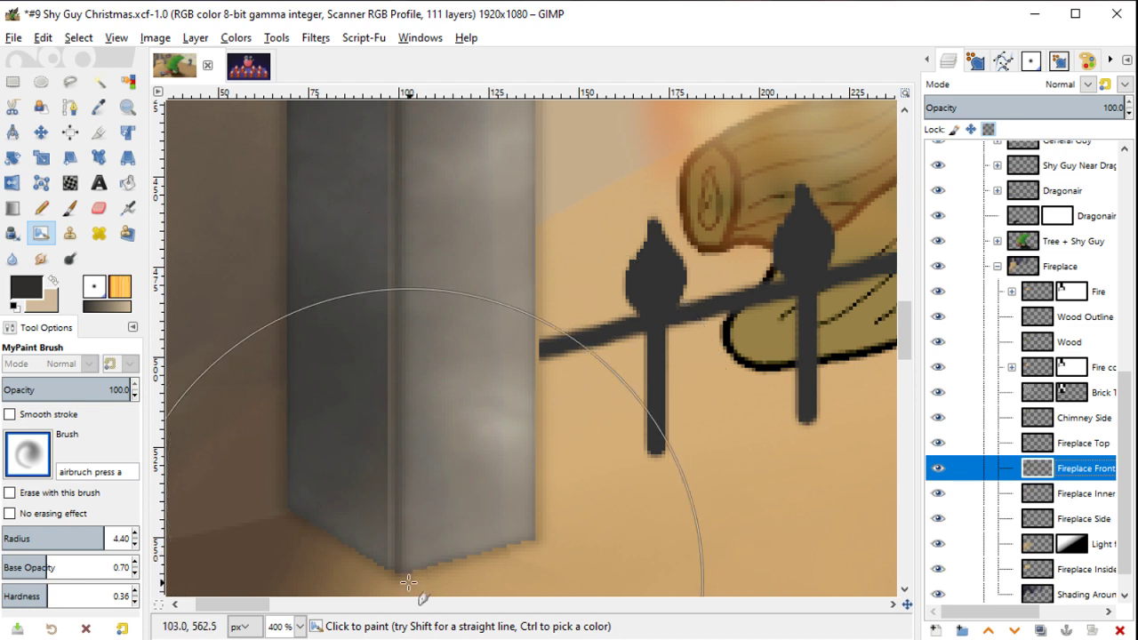
Step: Select a narrow rectangular strip along the left pillar's edge, undoing a stray dark stroke
key("r")
left_click_drag(395, 579, 377, 16)
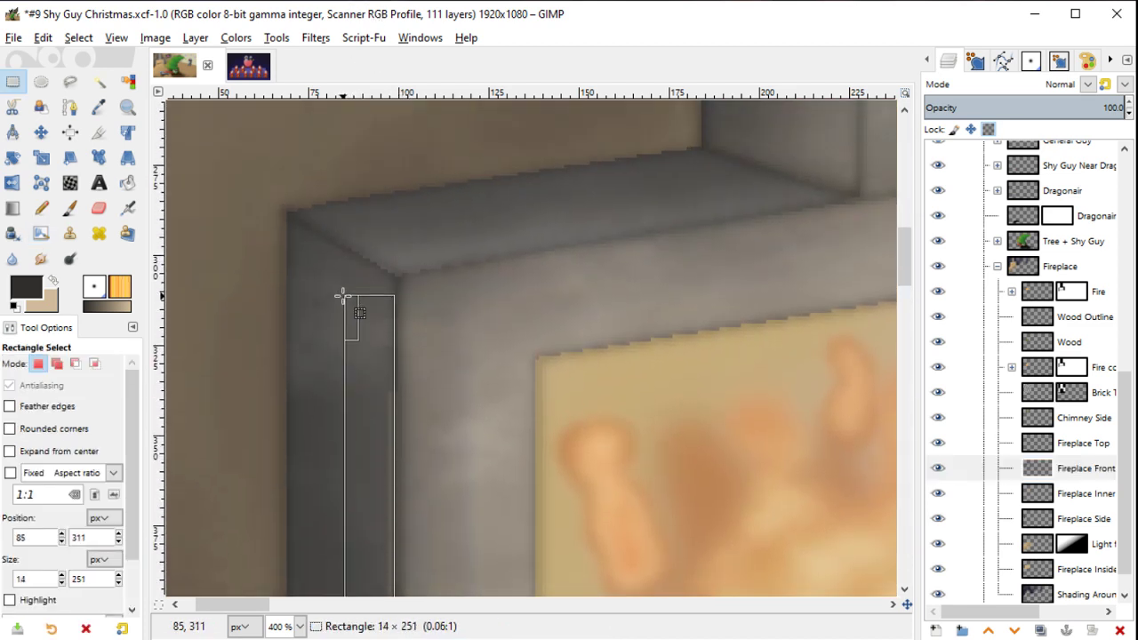
left_click_drag(377, 16, 345, 296)
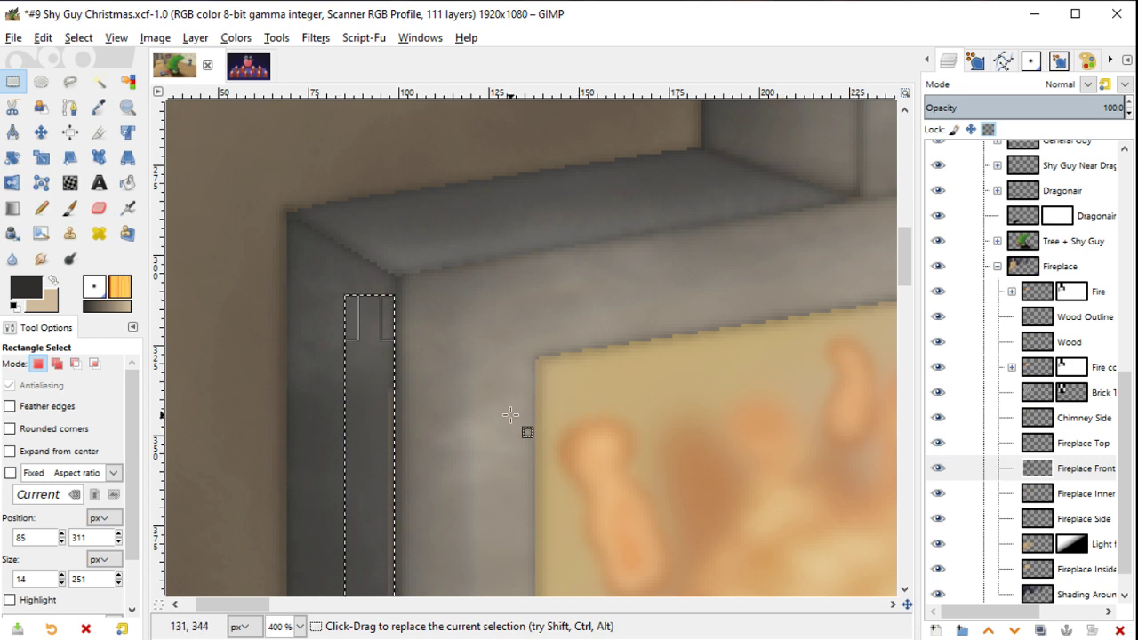
key("y")
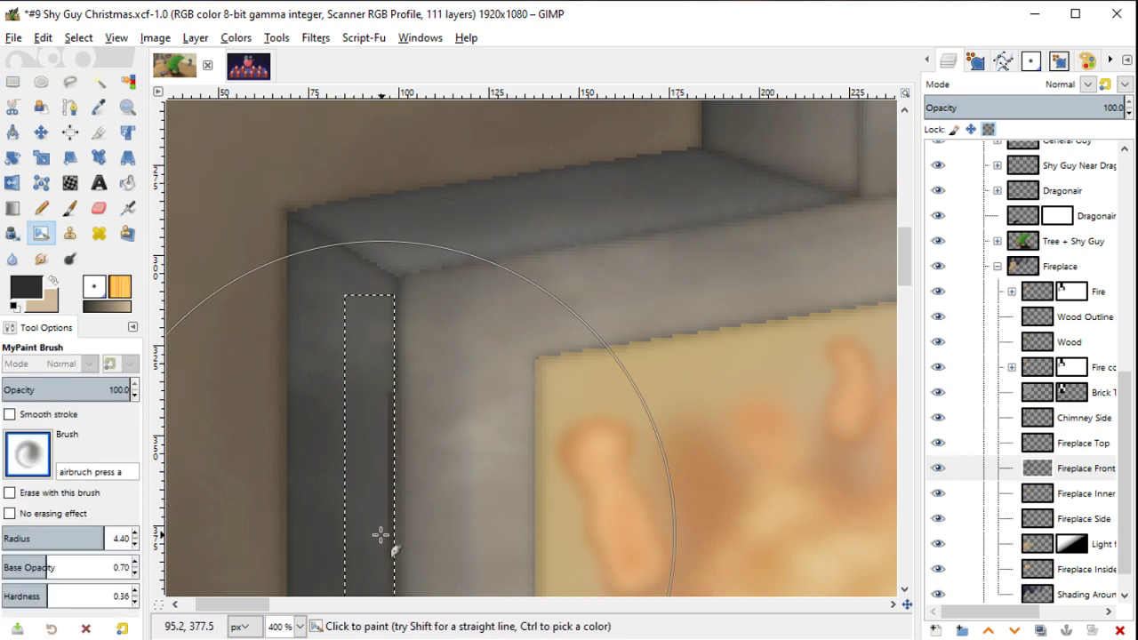
key("ctrl+z")
Step: Paste the strip into Fireplace Side, anchor it, and choose the Blur Fast brush
scroll(381, 533, "down", 5)
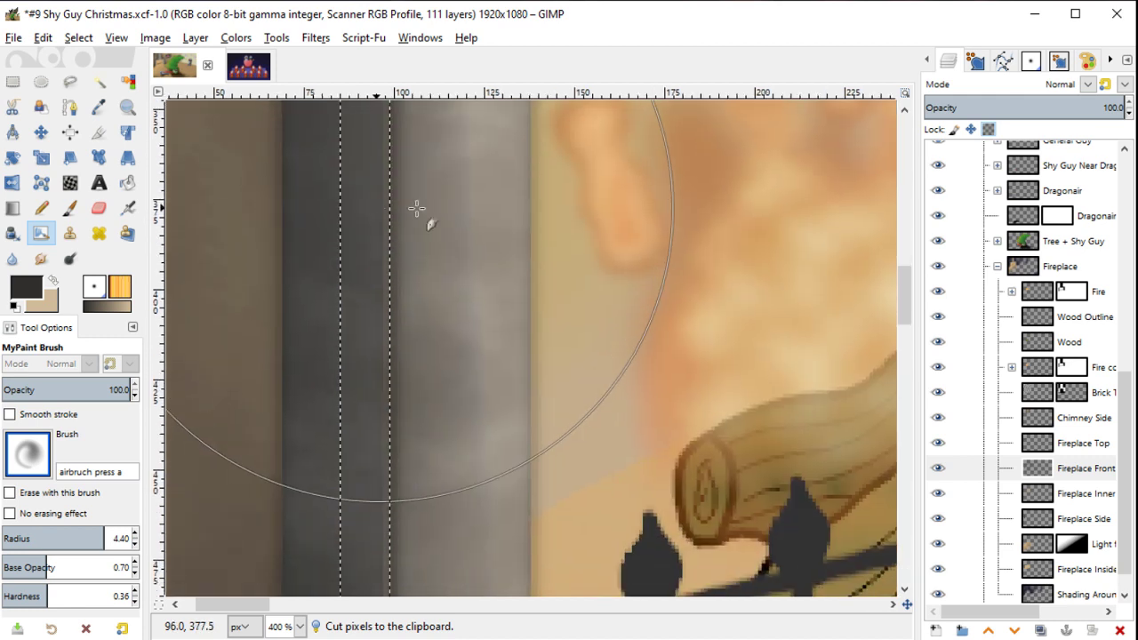
left_click(1067, 518)
key("ctrl+v")
key("ctrl+h")
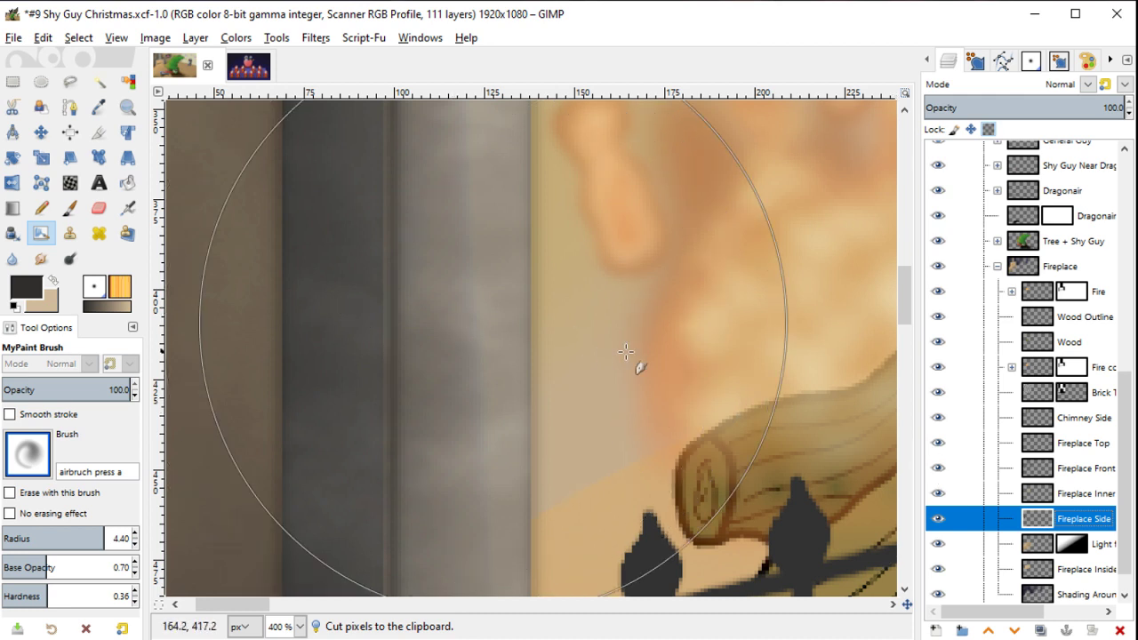
left_click(28, 451)
double_click(251, 630)
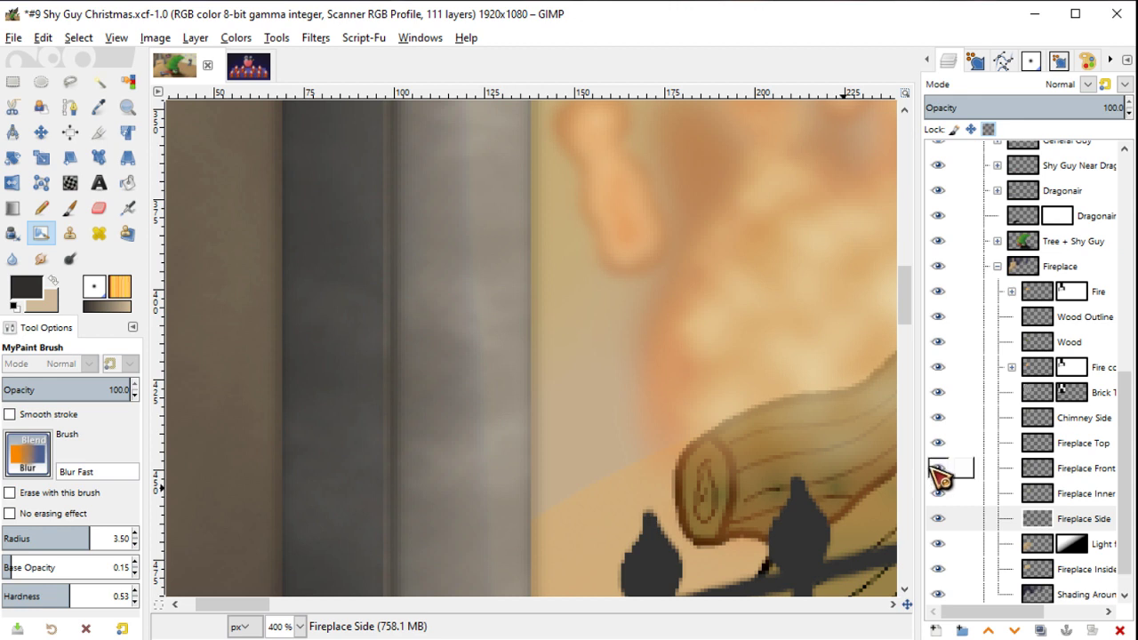
Step: Cut the selected strip out of Fireplace Front and fit the whole painting in the window
left_click(938, 468)
left_click(940, 469)
left_click(1050, 479)
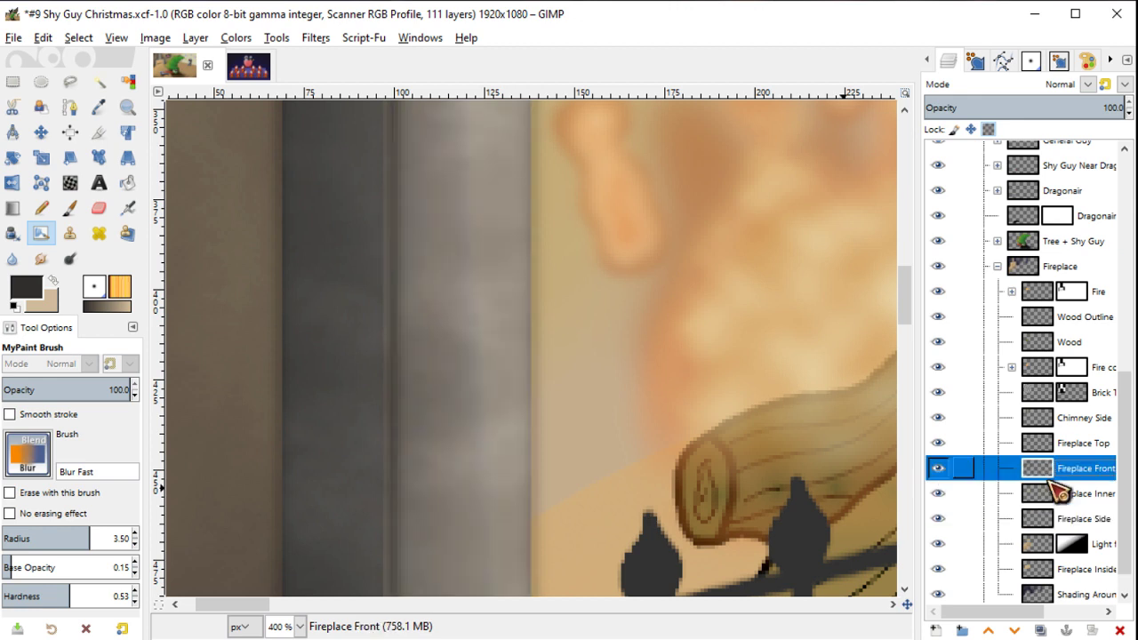
key("Page_Down")
key("Page_Down")
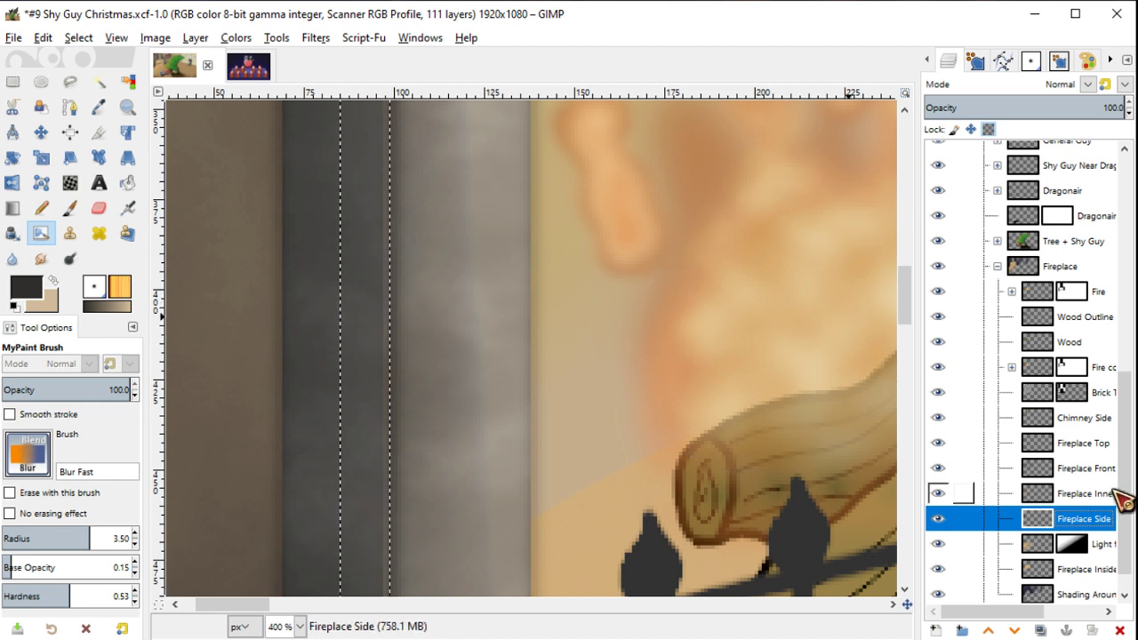
left_click(1086, 476)
key("ctrl+x")
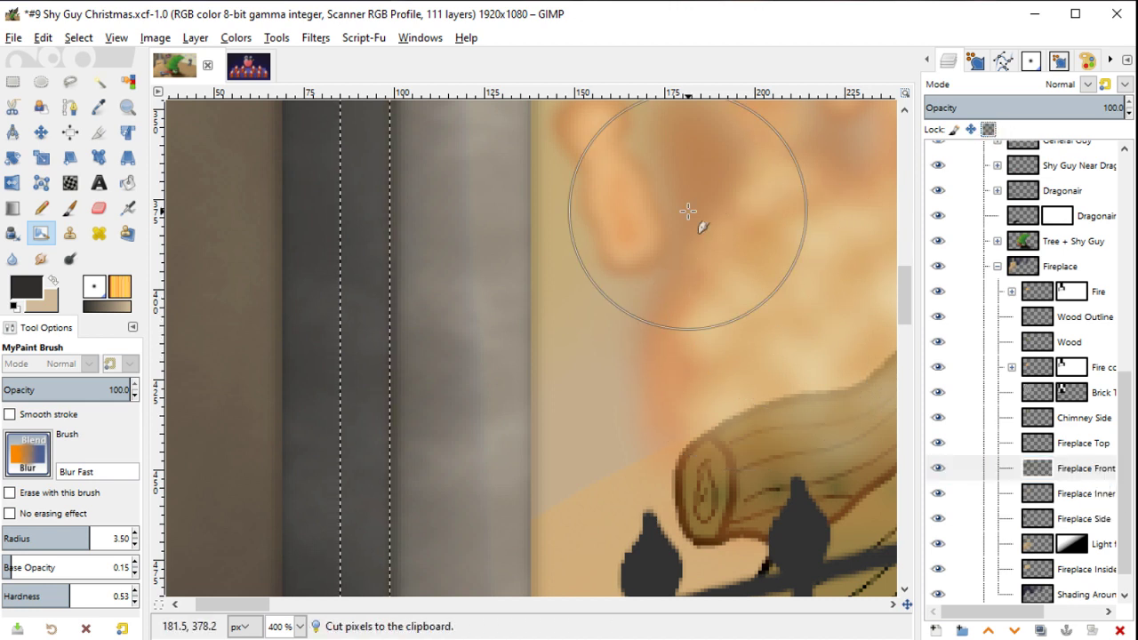
scroll(677, 392, "down", 1)
scroll(676, 392, "down", 2)
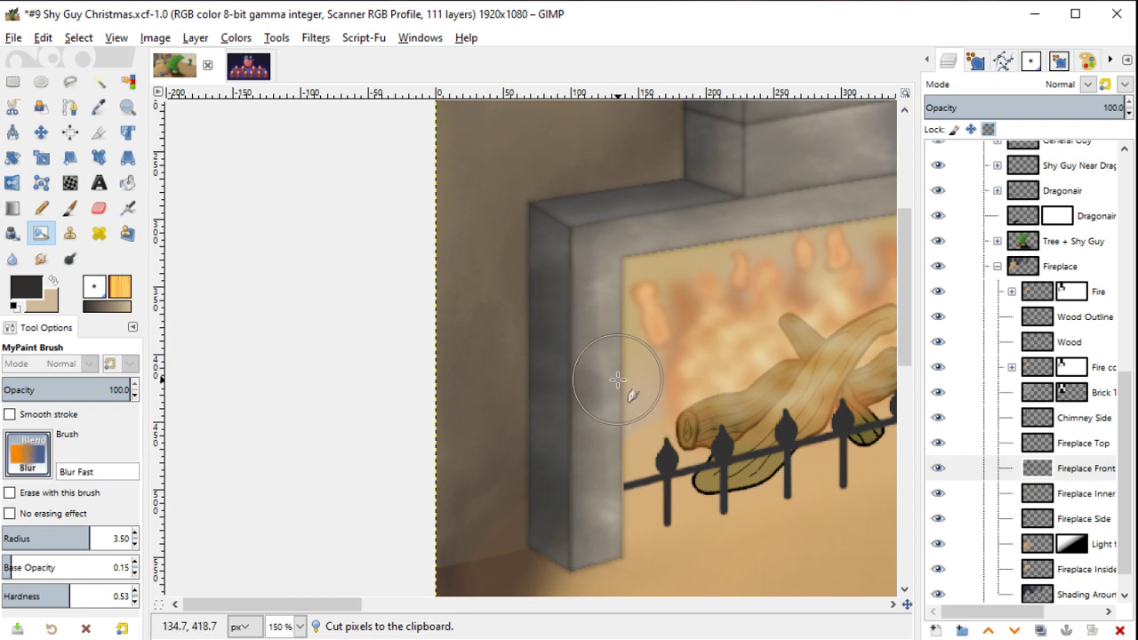
key("shift+ctrl+j")
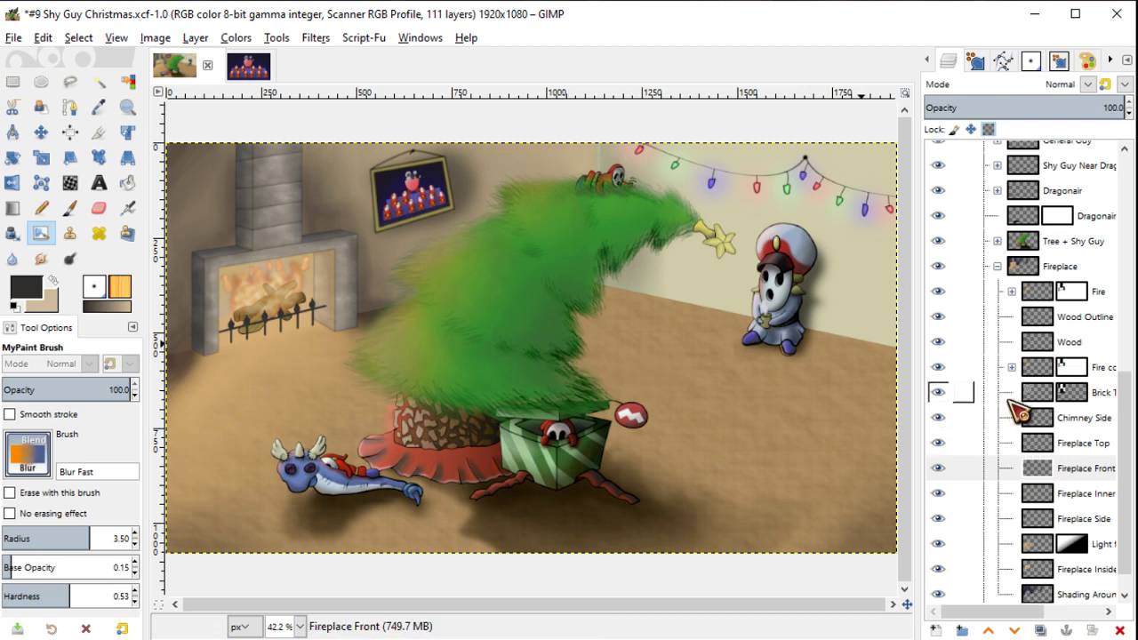
Step: Collapse the Fireplace group, expand Tree + Shy Guy, and select the lower Tree Leaves layer
left_click(997, 266)
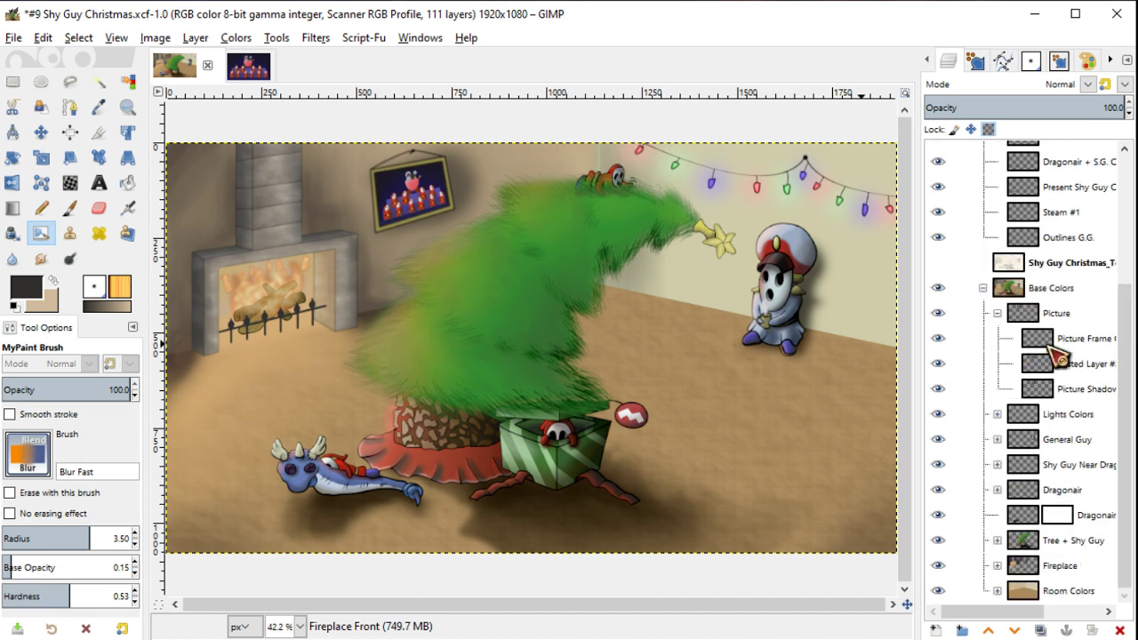
left_click(997, 540)
scroll(1009, 542, "down", 3)
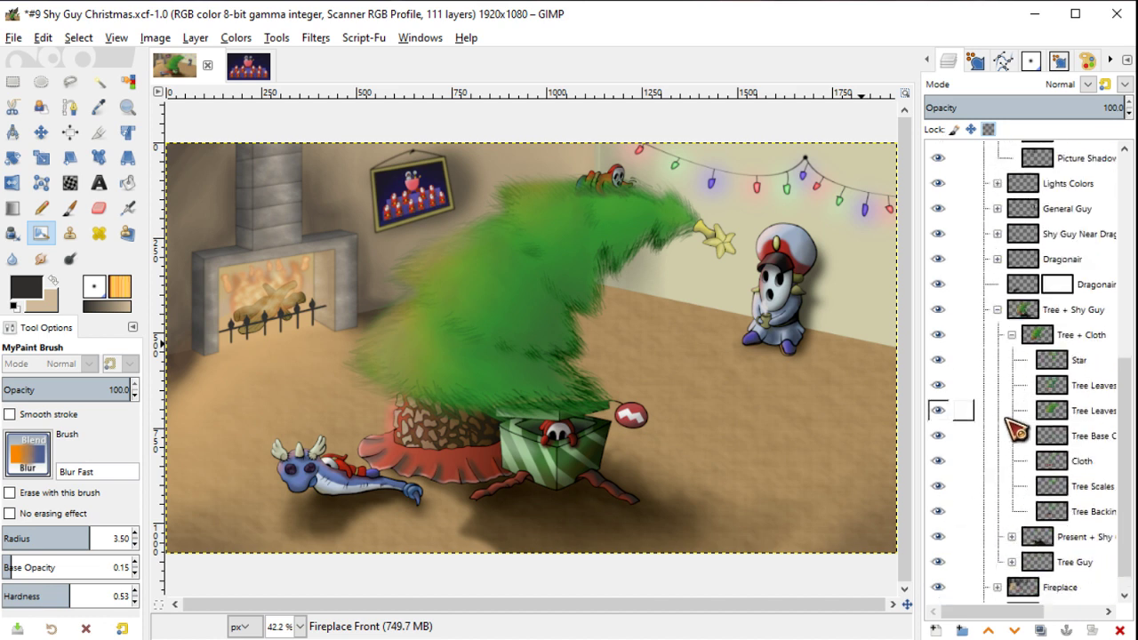
left_click(941, 409)
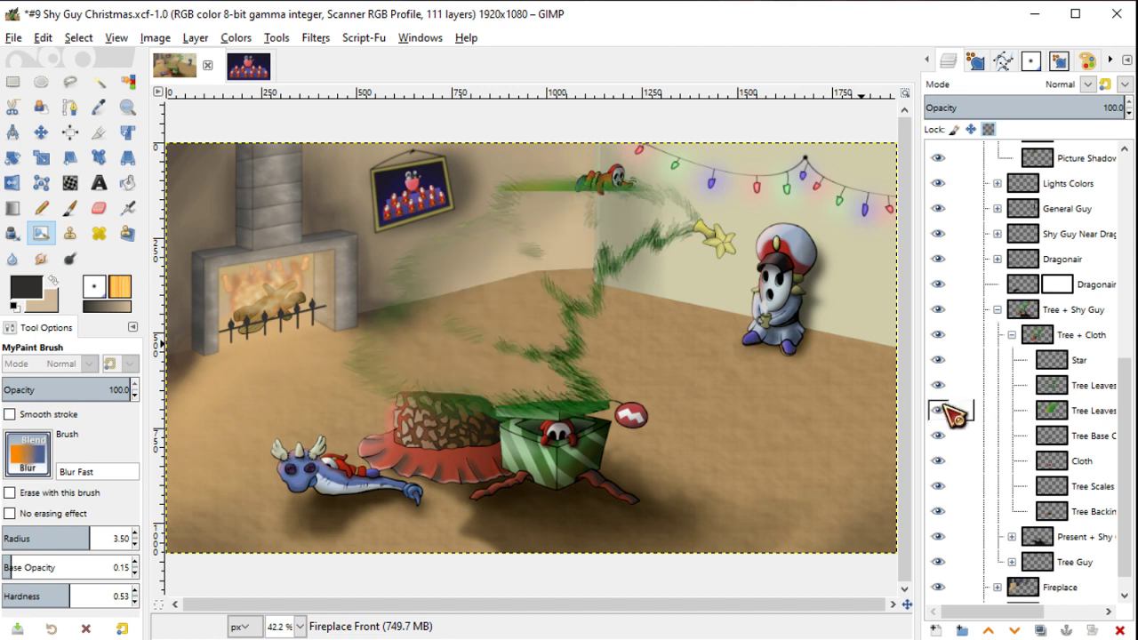
left_click(941, 409)
left_click(1057, 411)
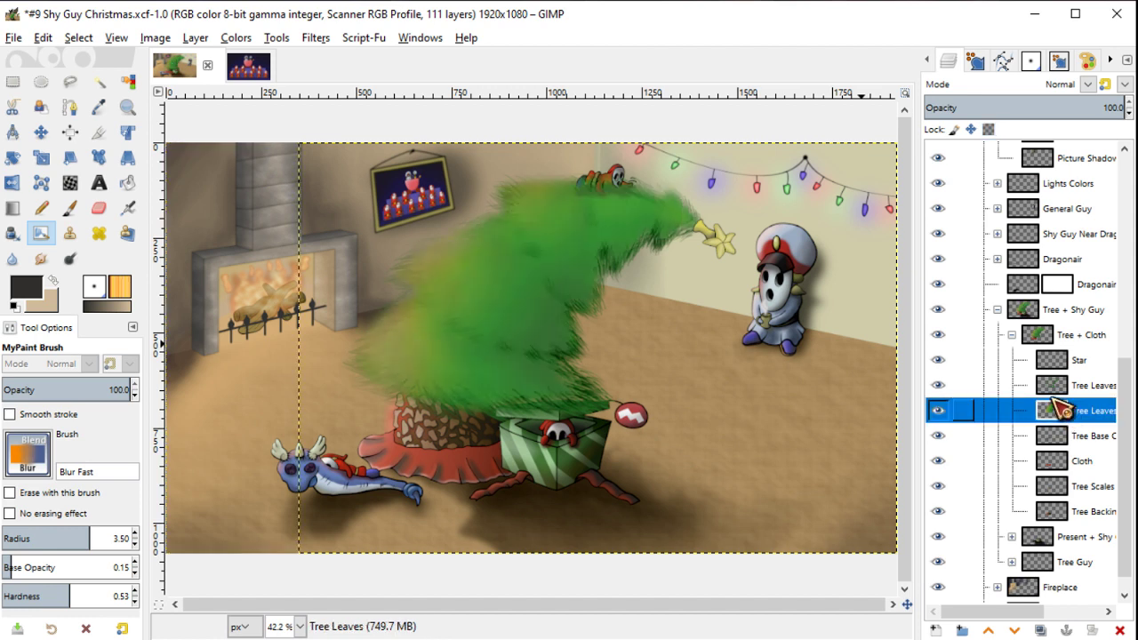
left_click(938, 386)
left_click(939, 386)
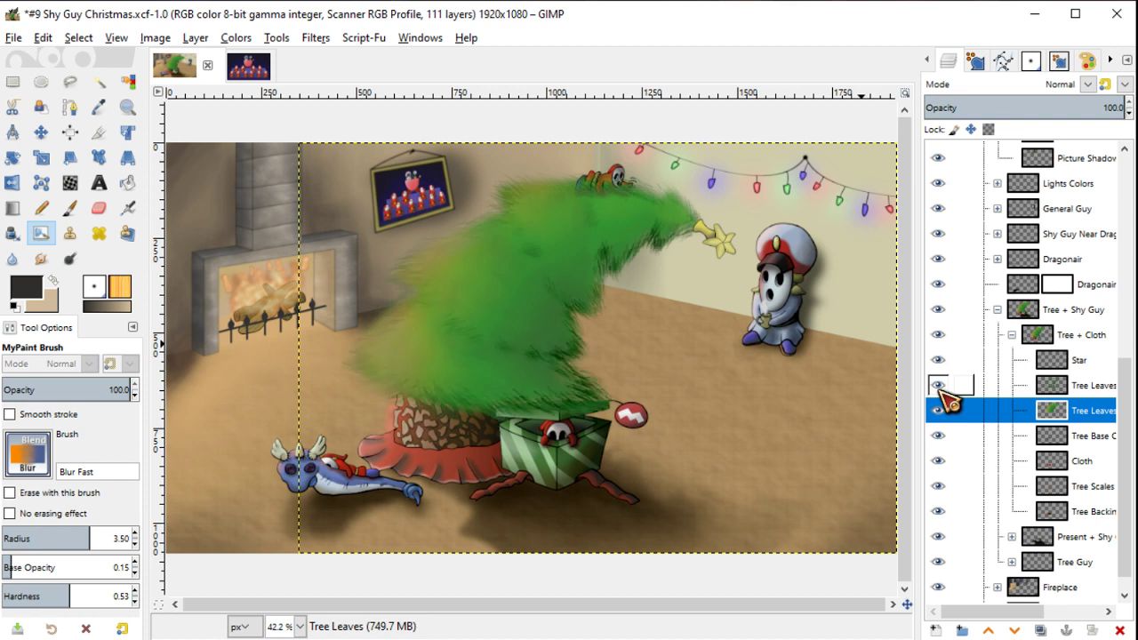
Step: Sample the tree's green and switch to the airbrush brush
left_click(542, 309, "ctrl")
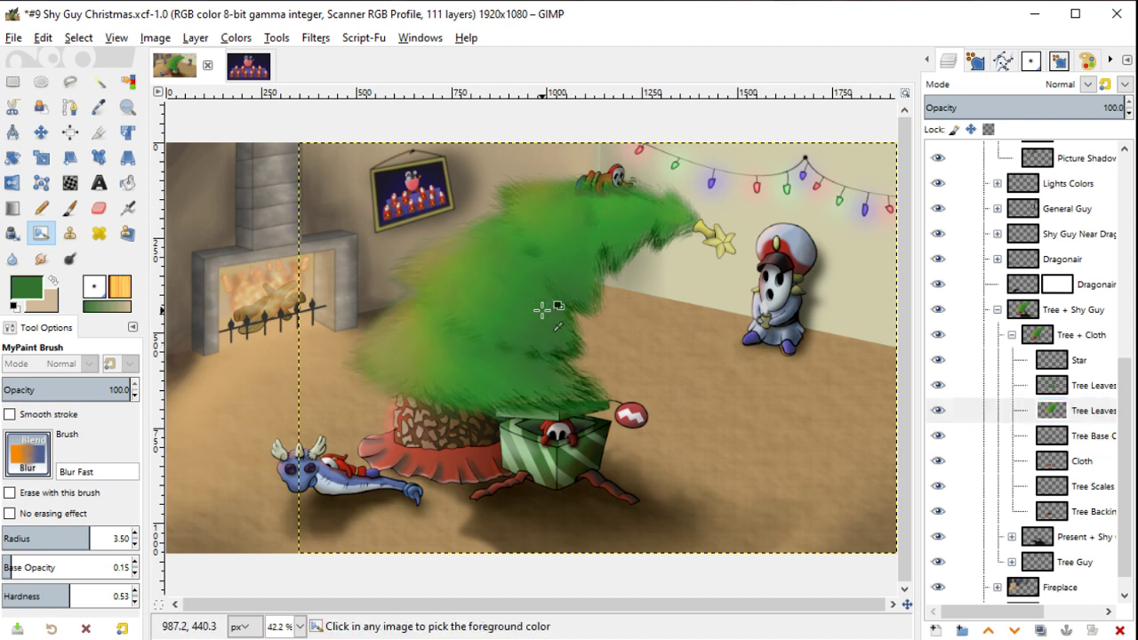
left_click(35, 458)
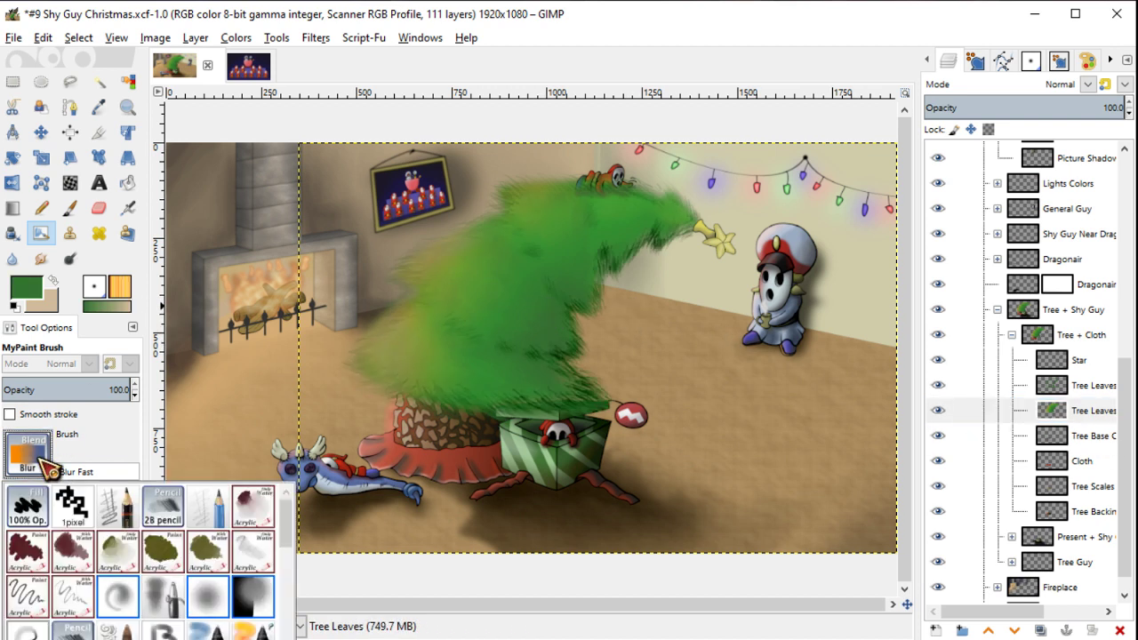
left_click(152, 591)
left_click_drag(36, 327, 166, 414)
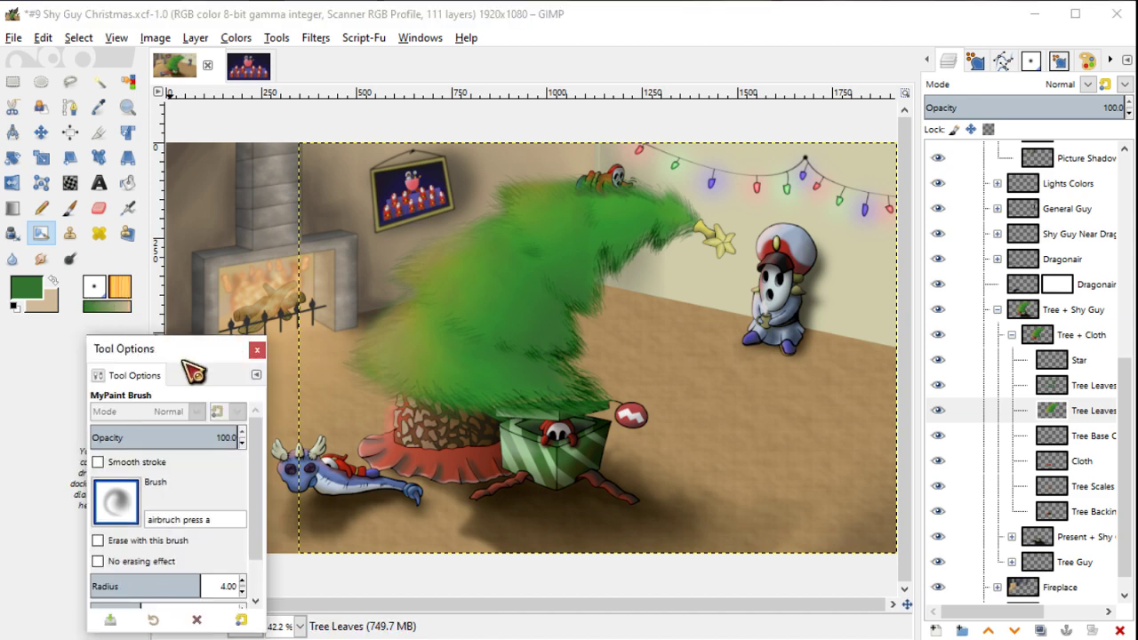
left_click_drag(125, 377, 44, 316)
Step: Choose a darker green and airbrush shading on the tree top and right edge
left_click(26, 288)
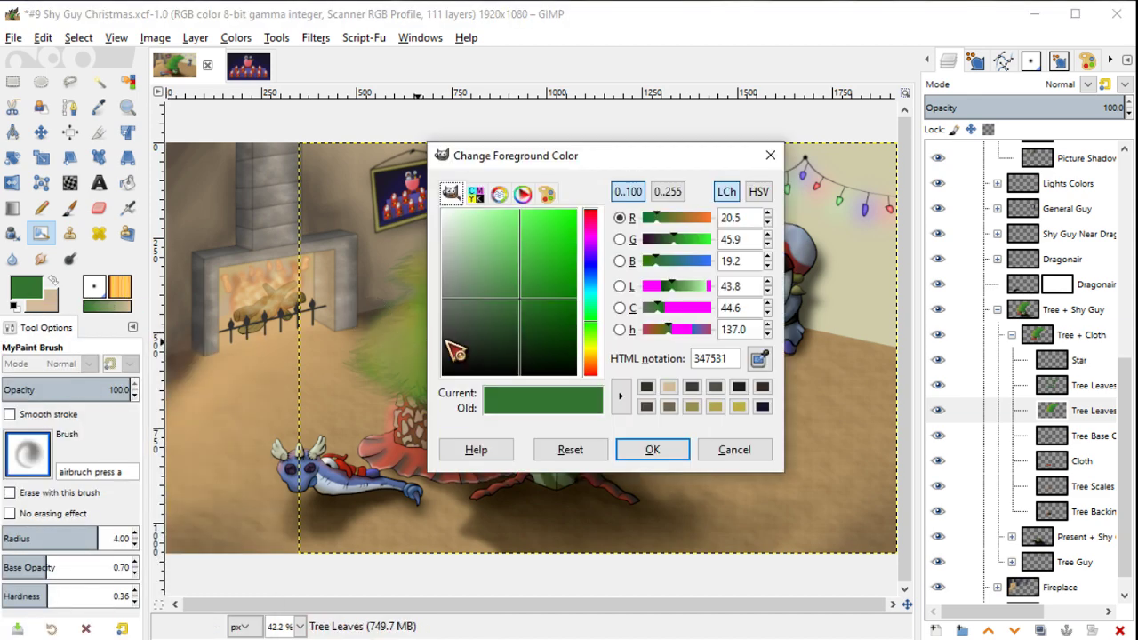
left_click(731, 451)
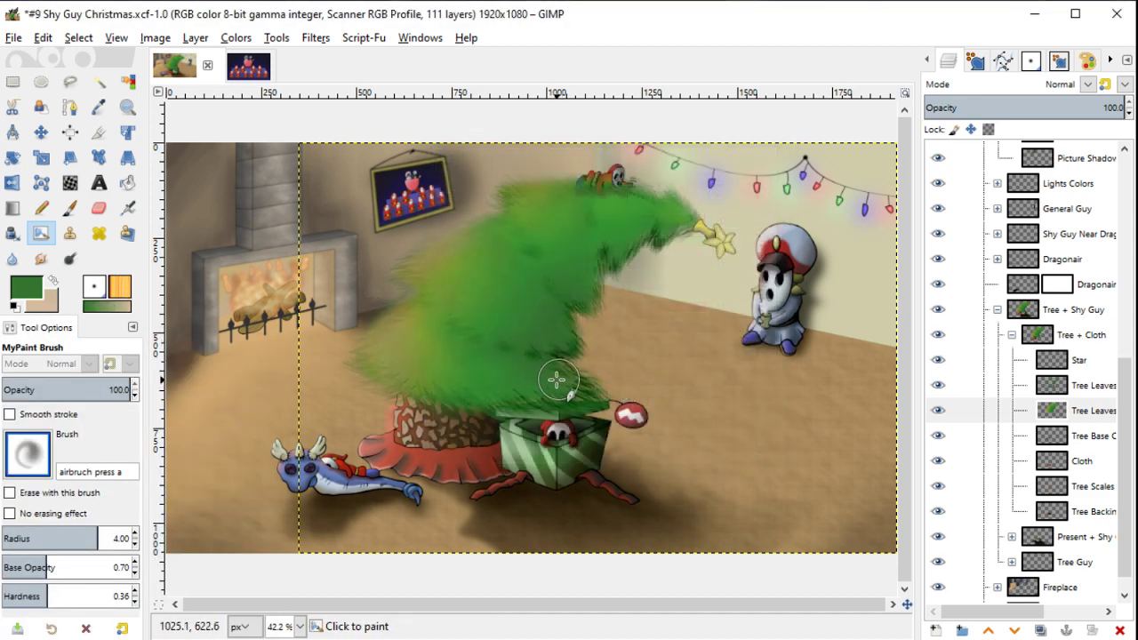
left_click(26, 287)
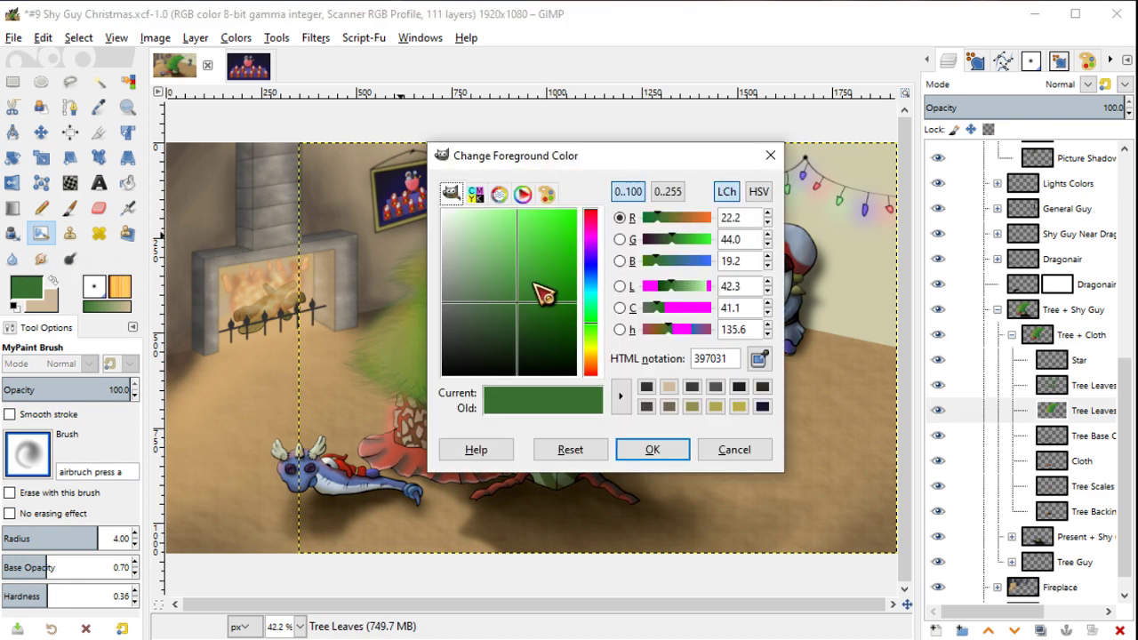
left_click(521, 329)
left_click(653, 449)
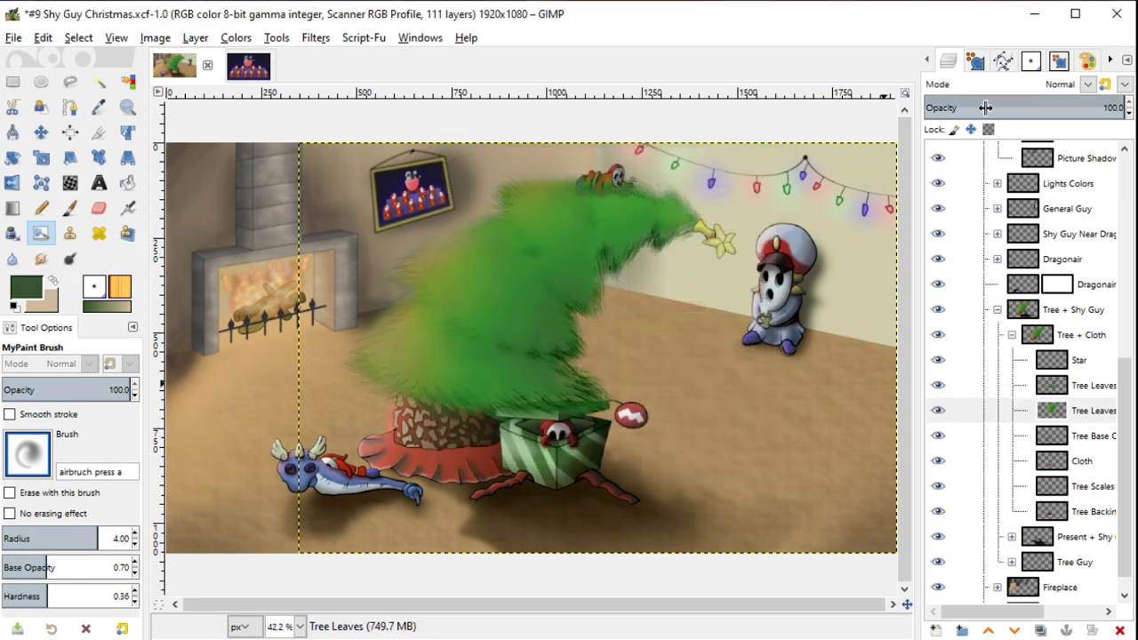
scroll(687, 214, "up", 2, "ctrl")
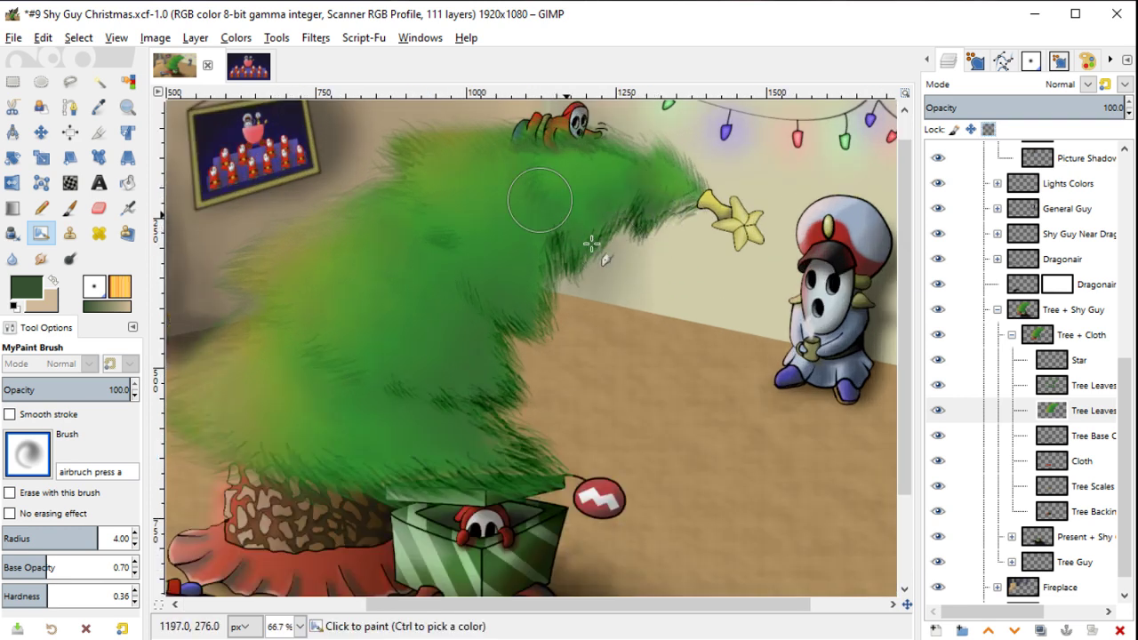
left_click_drag(508, 190, 528, 228)
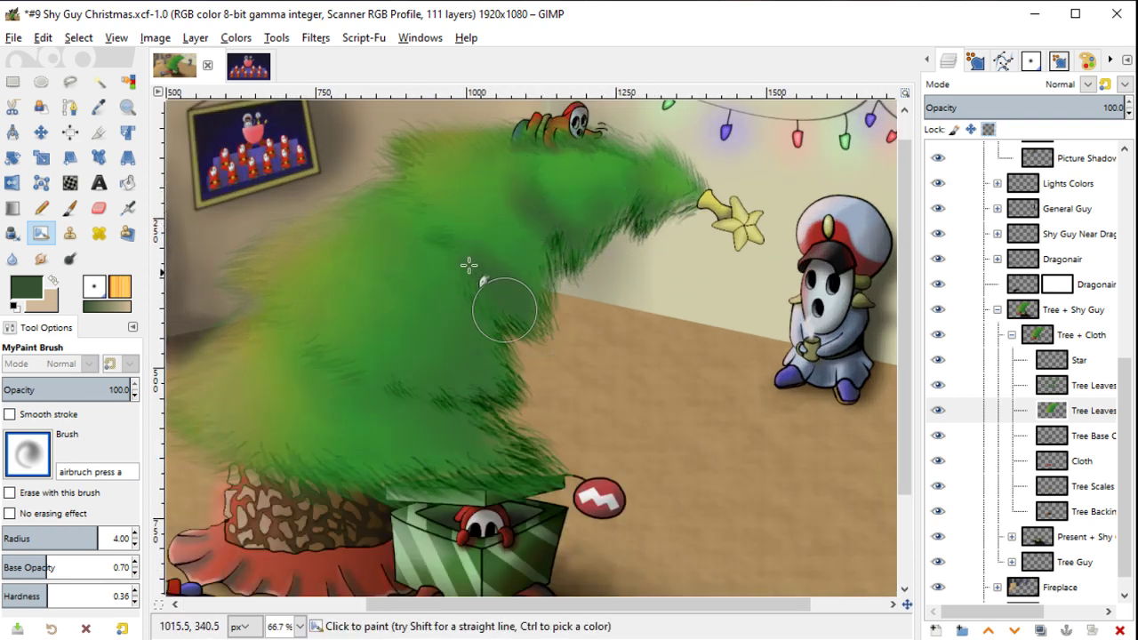
mouse_move(532, 332)
left_mouse_down()
mouse_move(508, 320)
mouse_move(531, 234)
mouse_move(479, 313)
mouse_move(521, 400)
mouse_move(471, 406)
mouse_move(450, 264)
mouse_move(563, 430)
mouse_move(498, 418)
mouse_move(436, 430)
mouse_move(336, 499)
mouse_move(549, 460)
mouse_move(402, 398)
mouse_move(469, 475)
mouse_move(538, 457)
mouse_move(520, 413)
left_mouse_up()
key("bracketright")
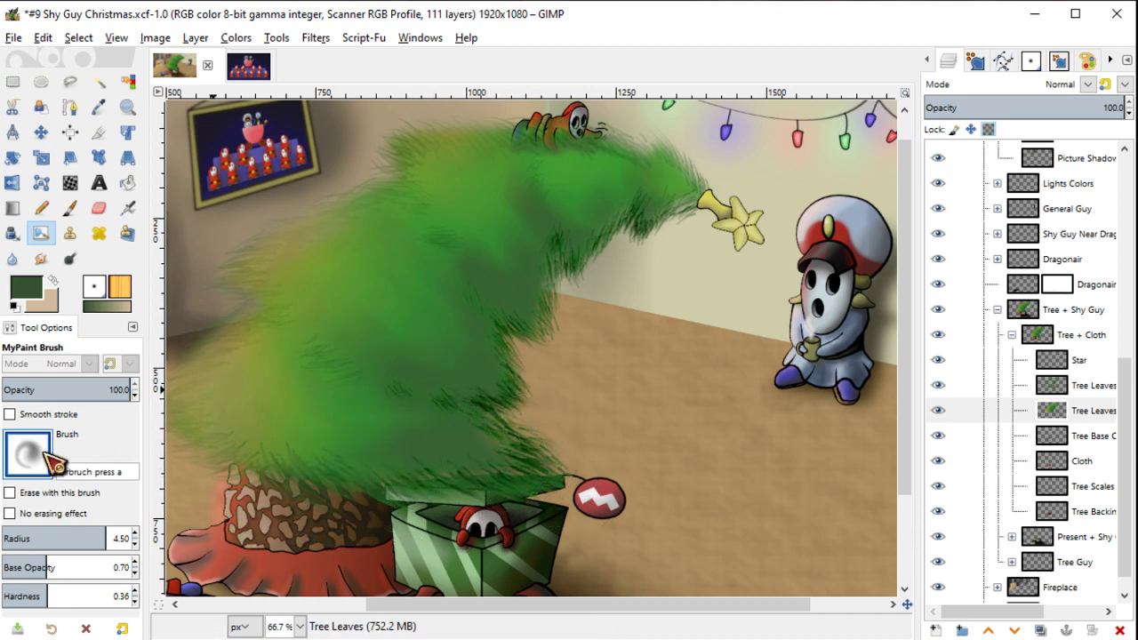
Step: Blur the foliage shading with the Blur Fast brush at radius 4.88, then fit the painting
left_click(38, 455)
left_click(249, 630)
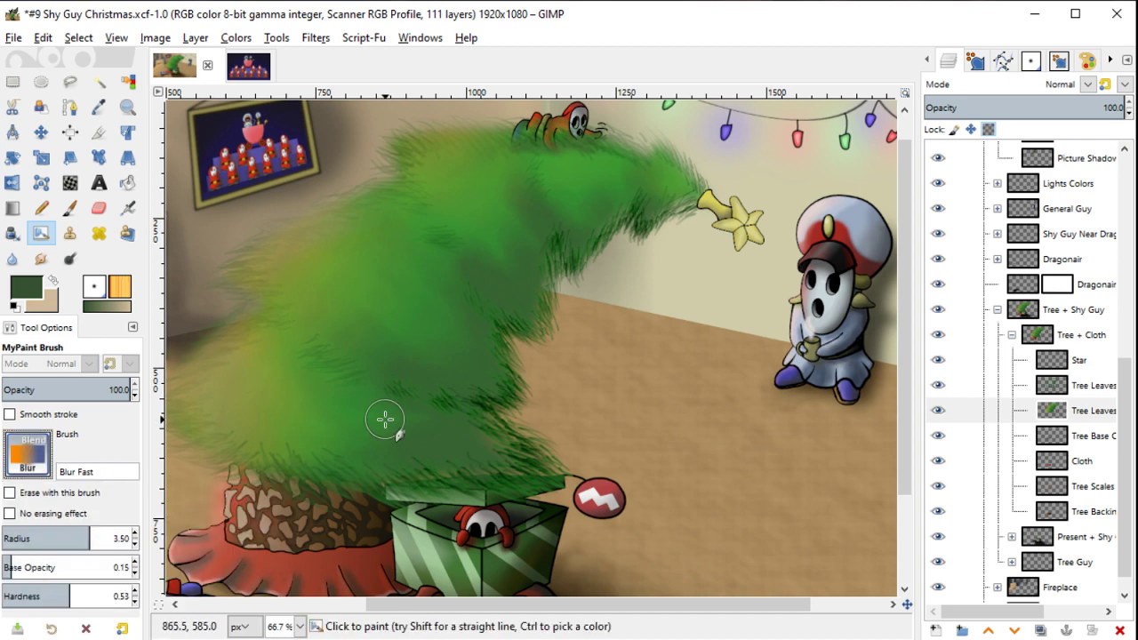
left_click(111, 533)
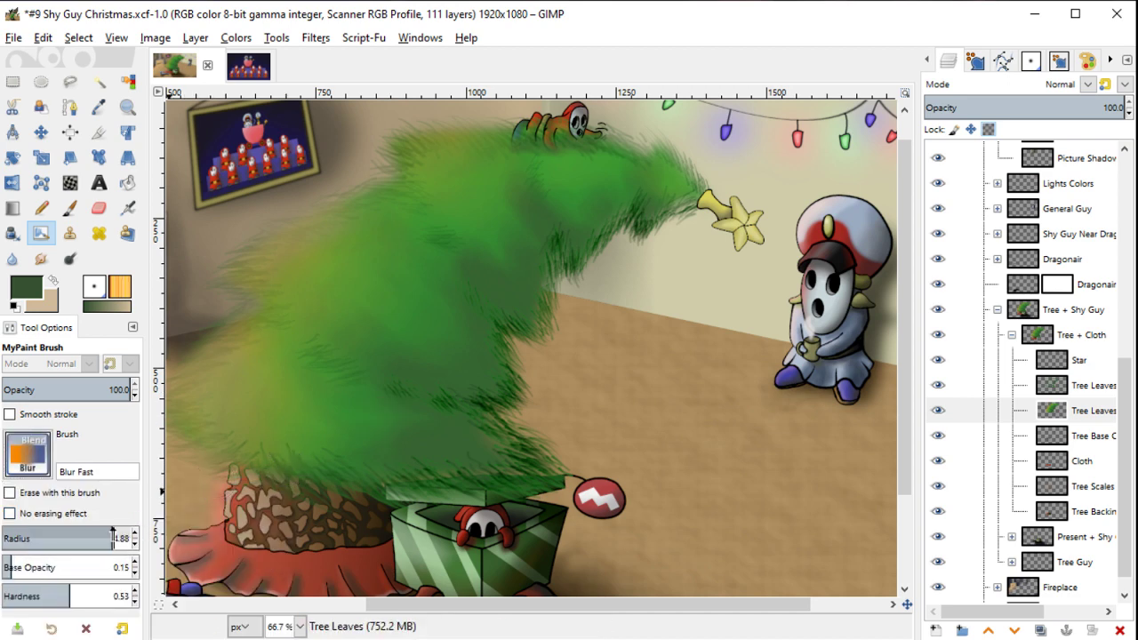
mouse_move(502, 408)
left_mouse_down()
mouse_move(343, 412)
mouse_move(521, 452)
mouse_move(478, 236)
mouse_move(393, 254)
mouse_move(534, 249)
mouse_move(724, 203)
mouse_move(482, 330)
mouse_move(377, 416)
left_mouse_up()
key("minus")
key("minus")
key("minus")
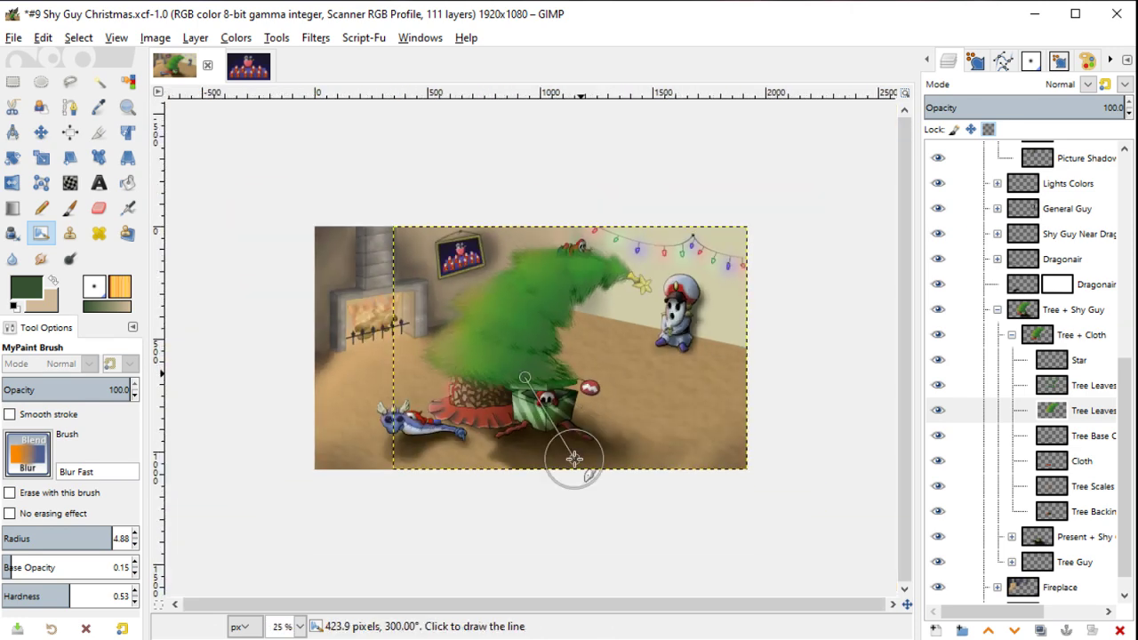
key("shift+ctrl+j")
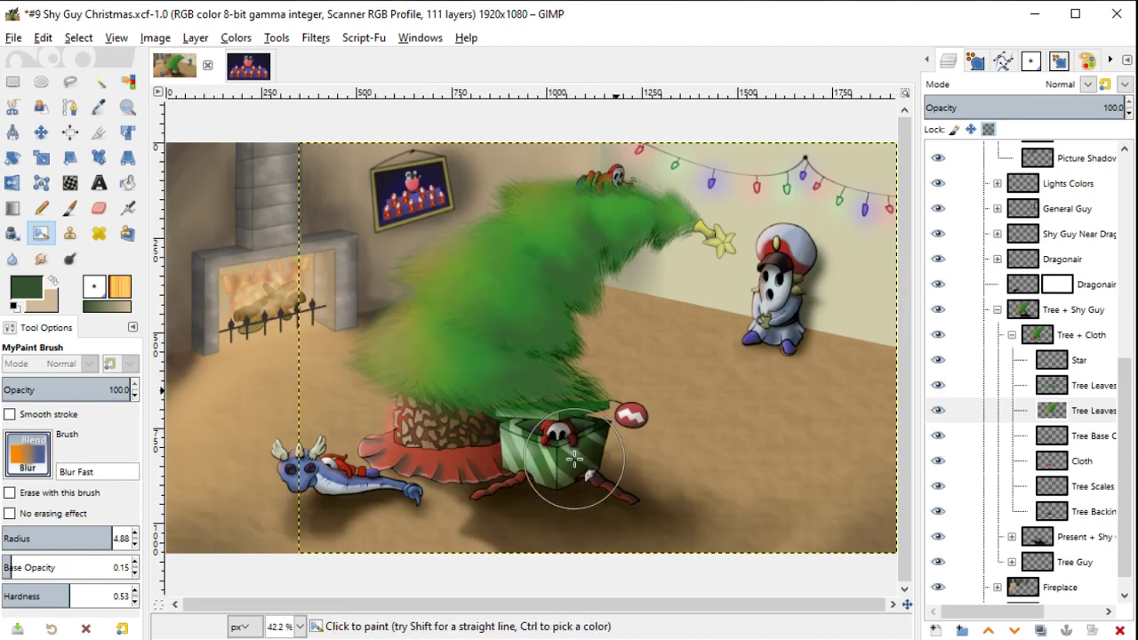
Step: Set a darker green foreground colour and switch the MyPaint brush back to airbrush
scroll(574, 458, "up", 1)
scroll(573, 458, "up", 1)
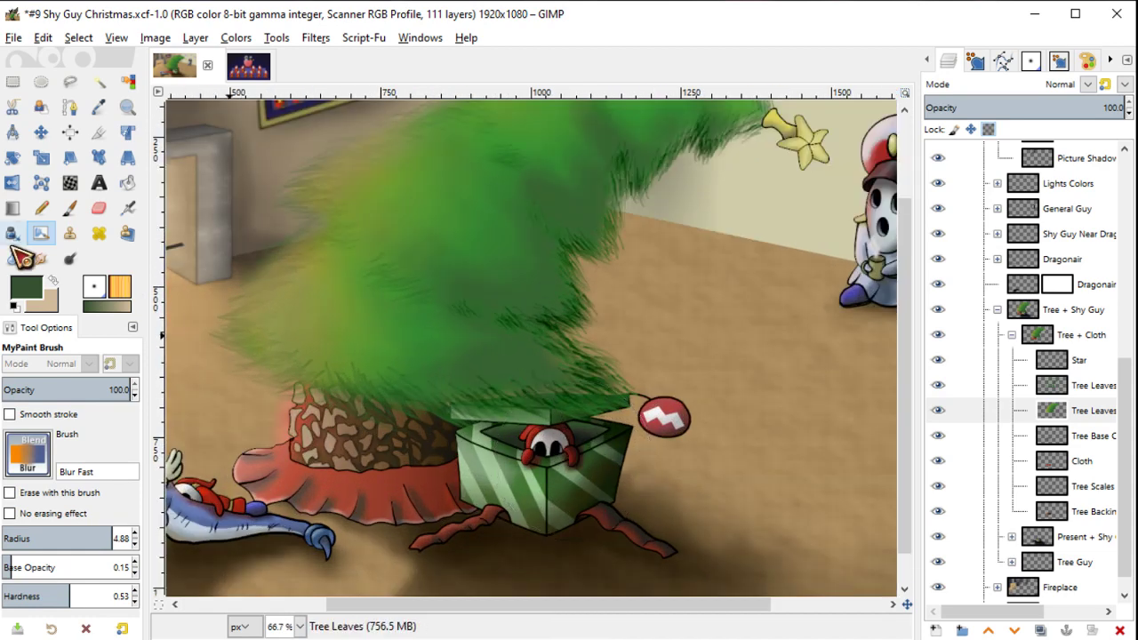
left_click(36, 297)
left_click(489, 353)
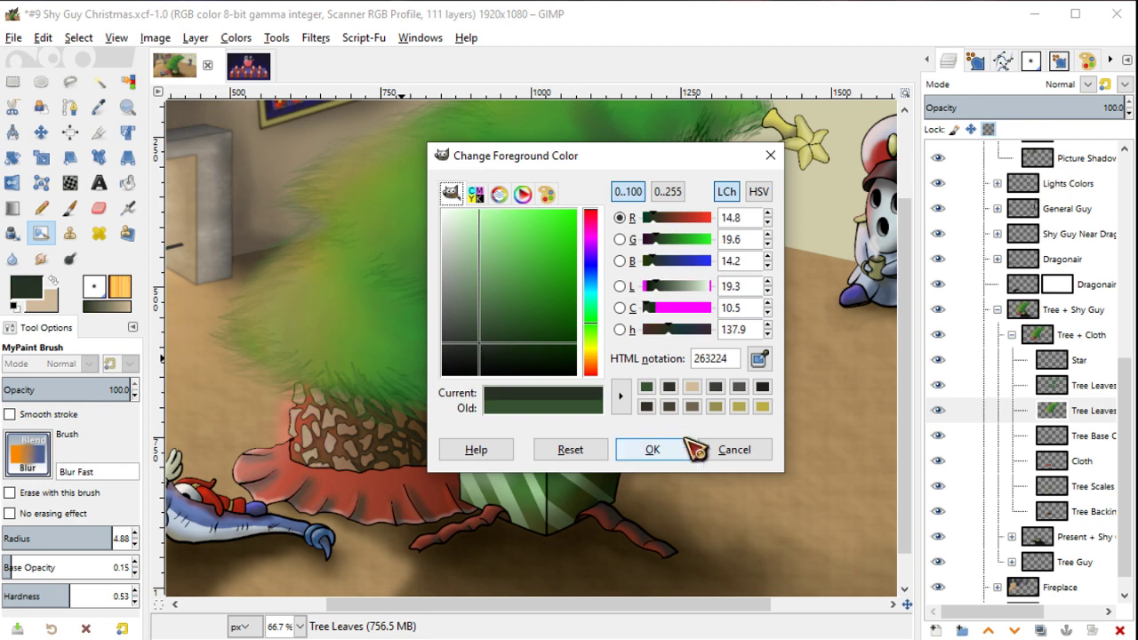
left_click(685, 447)
left_click(36, 455)
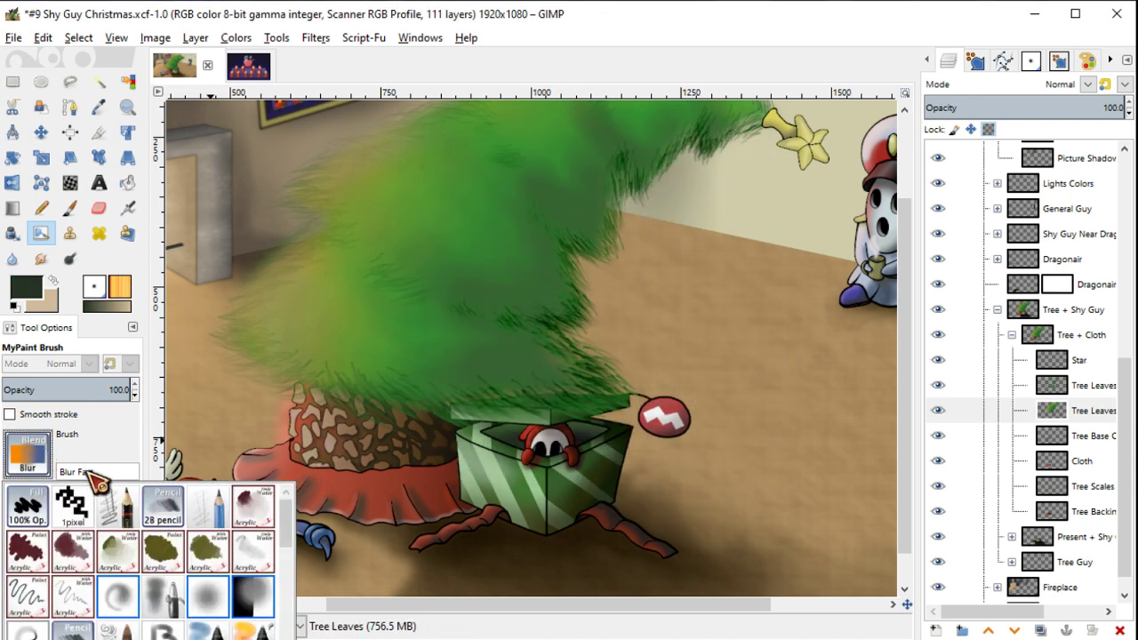
left_click(127, 597)
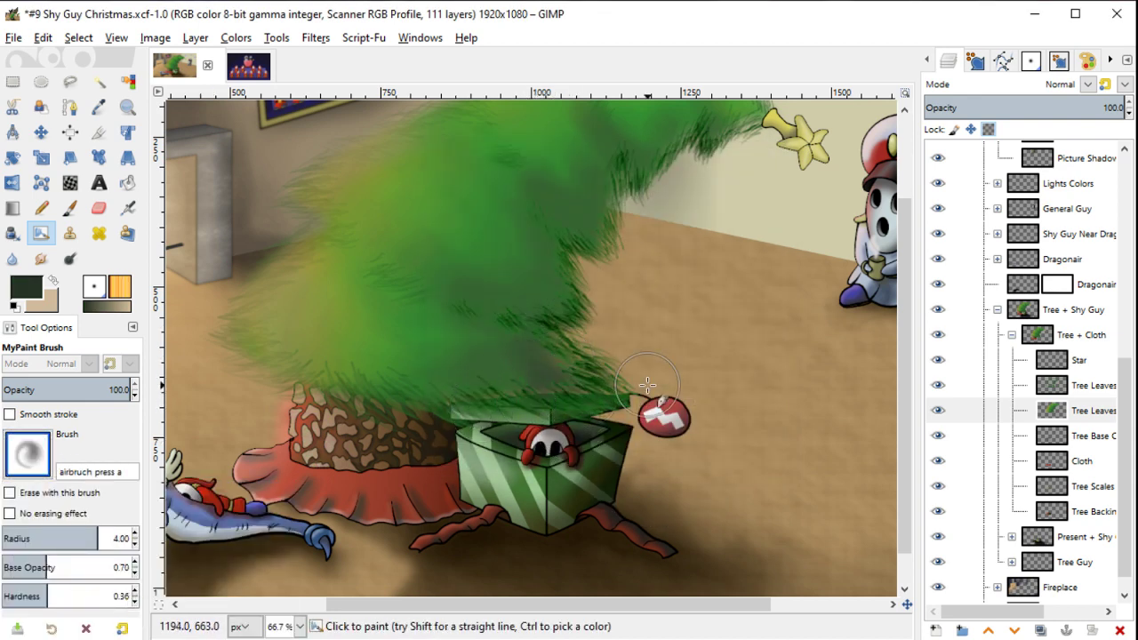
Step: Try a dark airbrush stroke on the tree's right edge, undo it, and sample the tree's green
left_click_drag(647, 385, 566, 515)
mouse_move(408, 422)
left_mouse_down()
mouse_move(478, 450)
mouse_move(472, 370)
left_mouse_up()
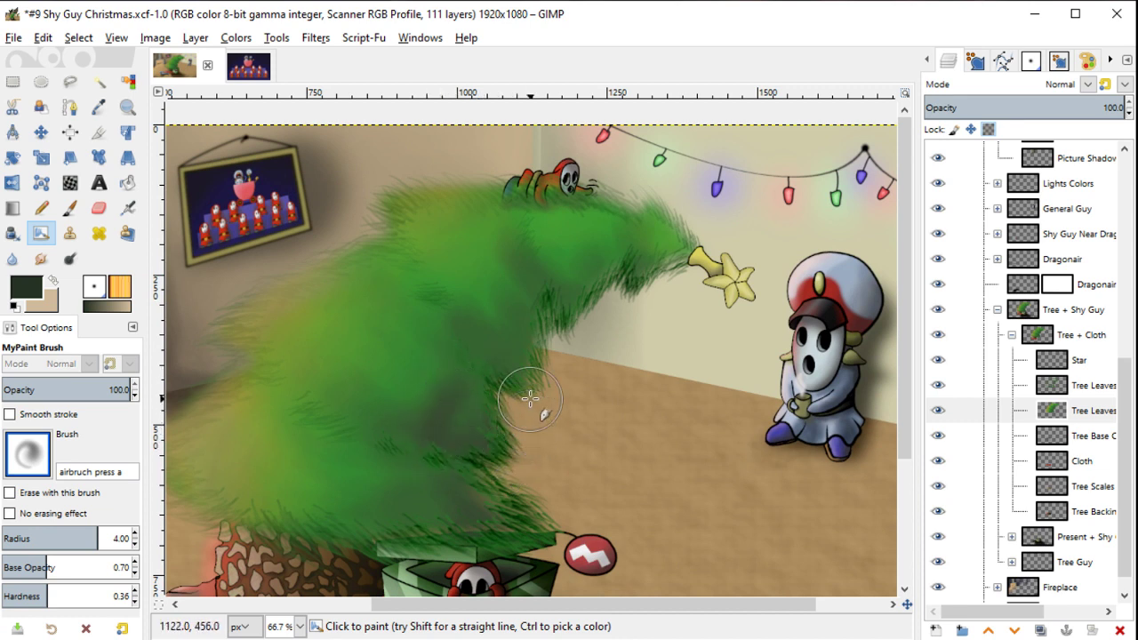
key("ctrl+z")
key("x")
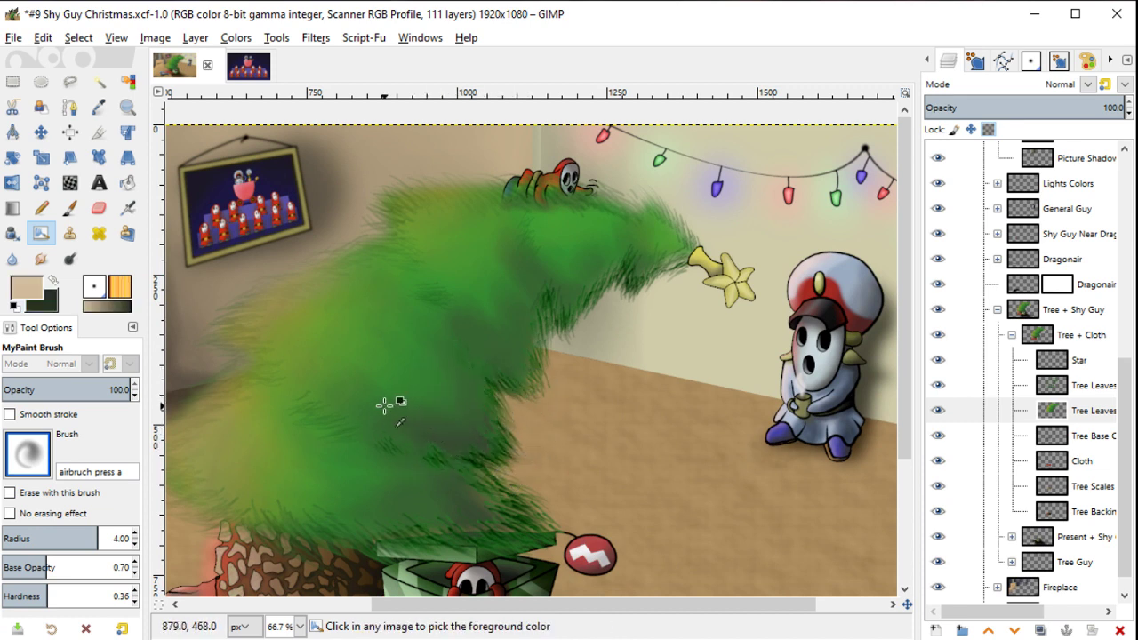
left_click(389, 402, "ctrl")
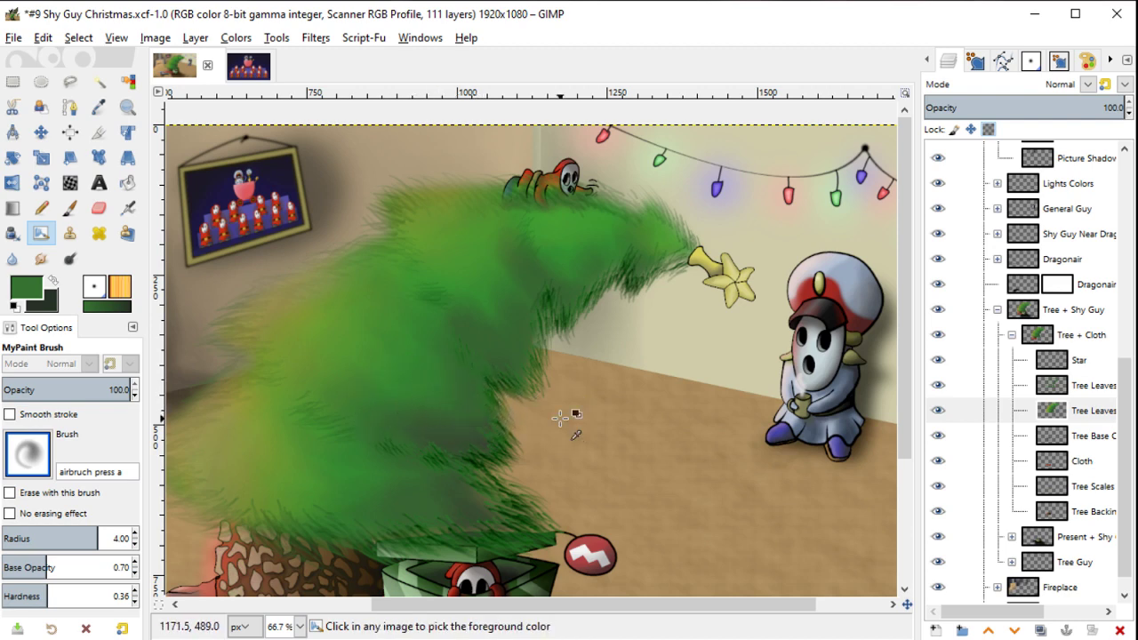
Step: Darken the sampled tree green and paint darker shading along a tree branch
left_click(27, 286)
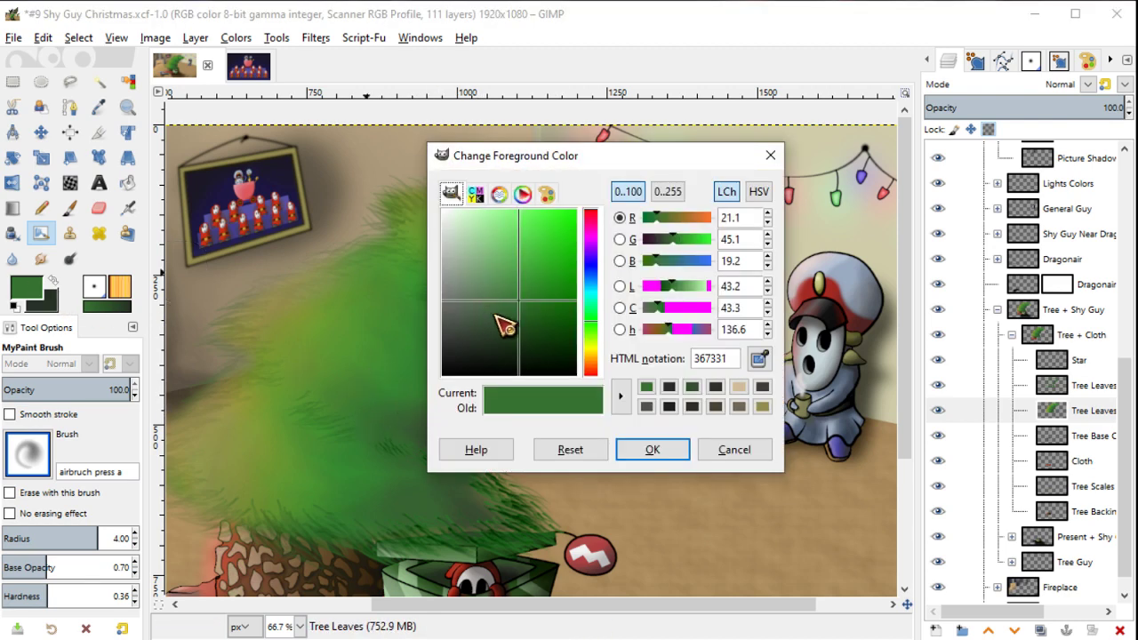
left_click(492, 313)
key("Return")
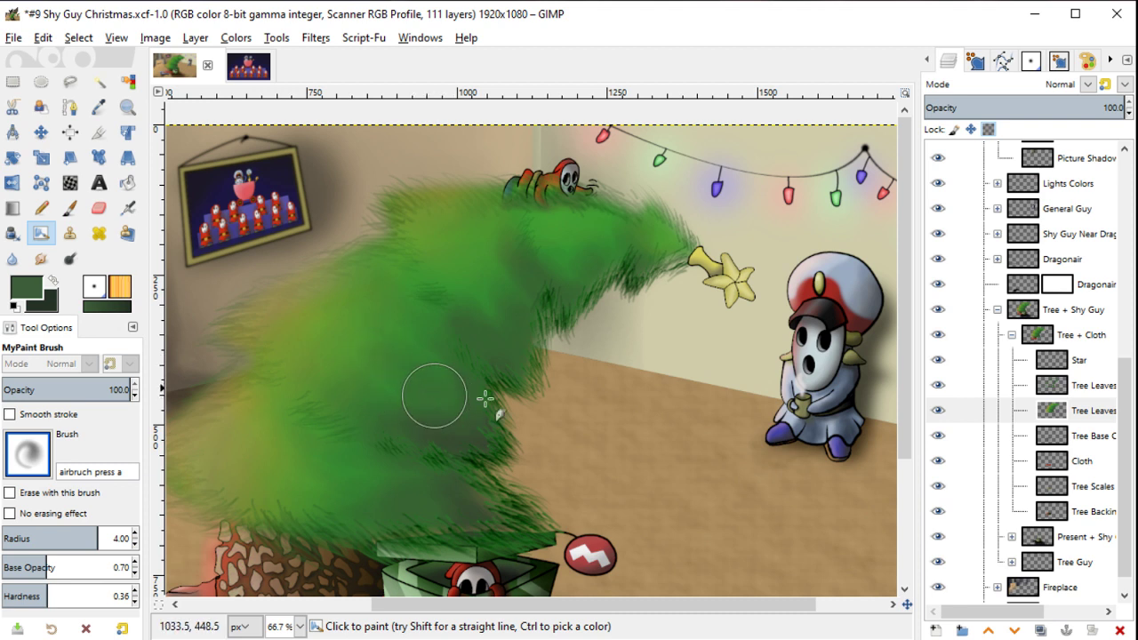
key("x")
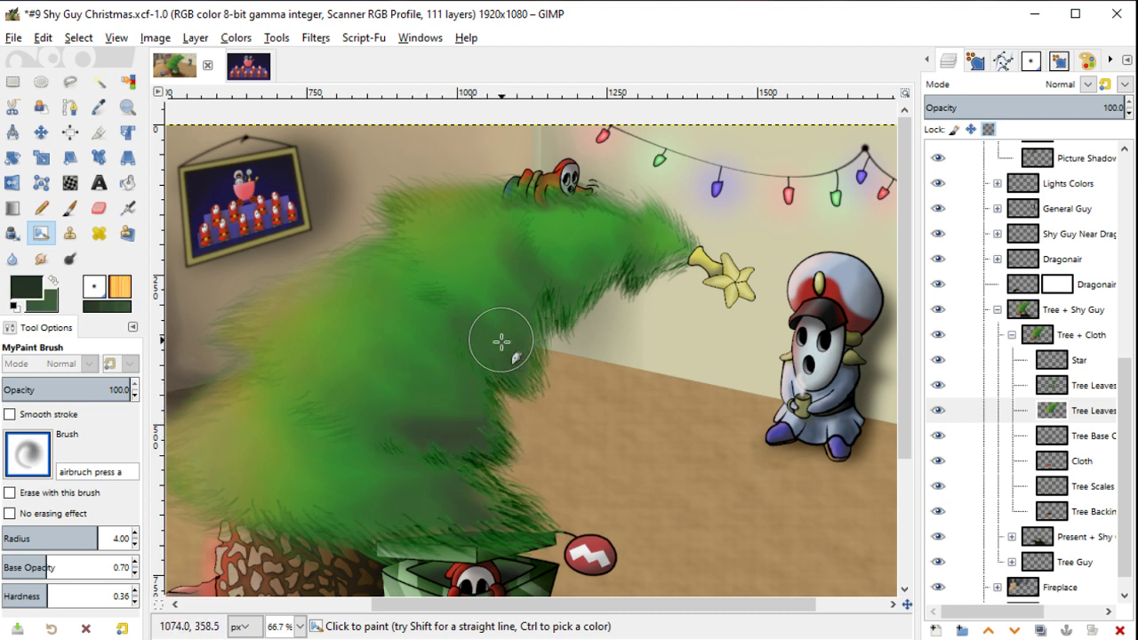
mouse_move(582, 311)
left_mouse_down()
mouse_move(589, 272)
mouse_move(702, 267)
mouse_move(623, 267)
mouse_move(541, 380)
left_mouse_up()
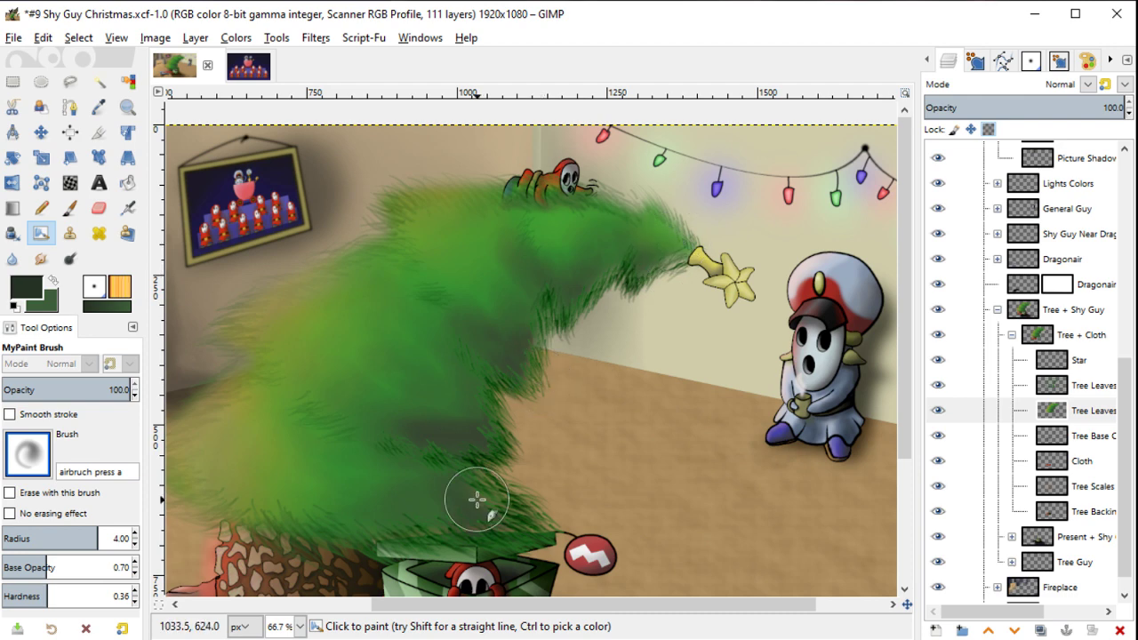
Step: Soften the lower tree's foliage edge with the Blur Fast brush, then fit the image in view
left_click(34, 459)
left_click(250, 630)
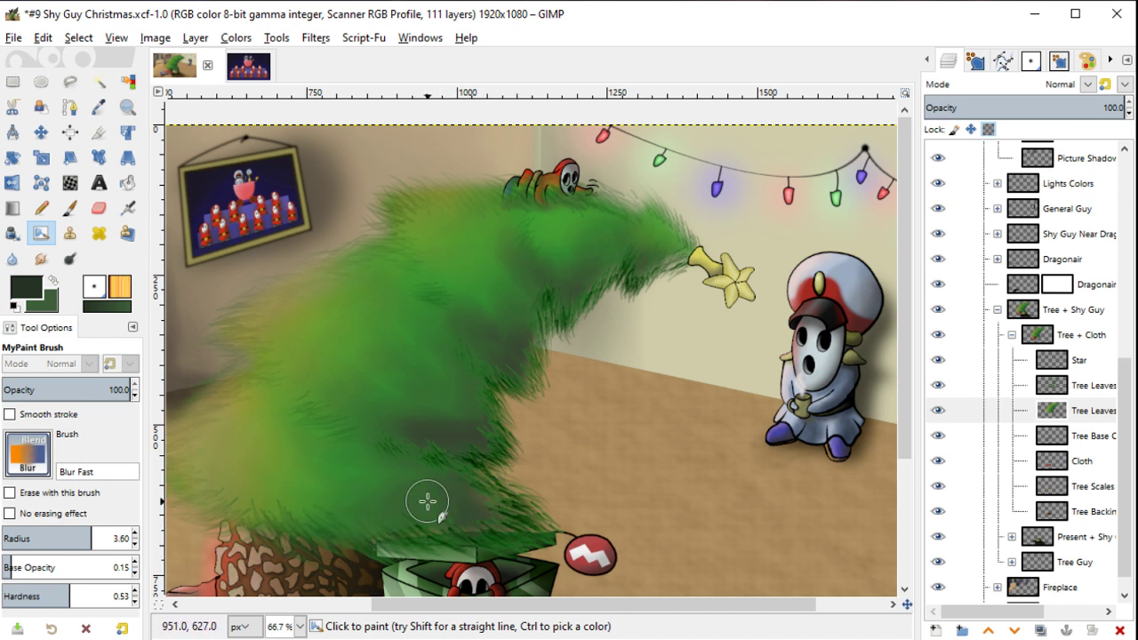
mouse_move(428, 502)
left_mouse_down()
mouse_move(363, 497)
mouse_move(564, 284)
mouse_move(701, 276)
mouse_move(658, 320)
left_mouse_up()
key("shift+ctrl+j")
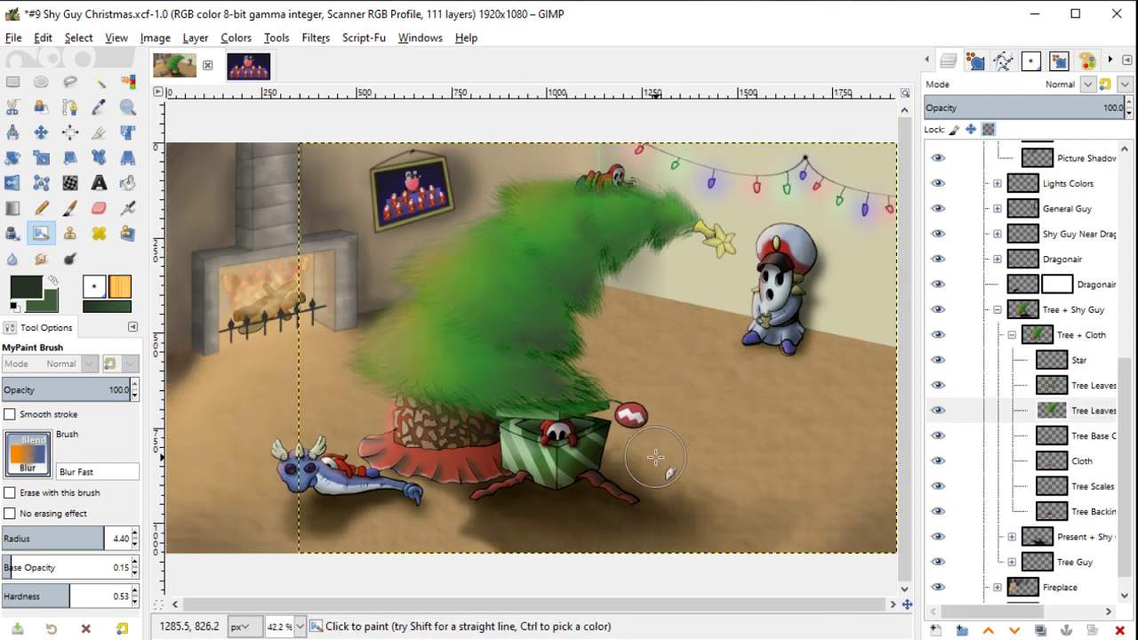
scroll(645, 400, "up", 1)
scroll(633, 365, "up", 2)
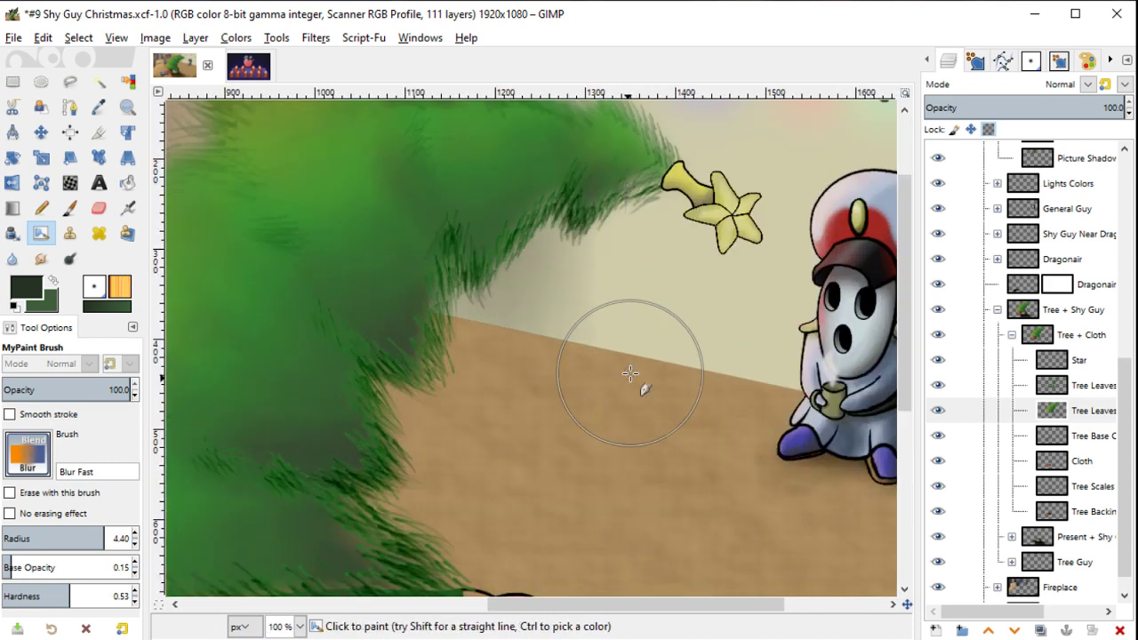
Step: Find the wall shading by toggling layer visibility, then make Shading Around Fireplace the active layer
left_click(938, 411)
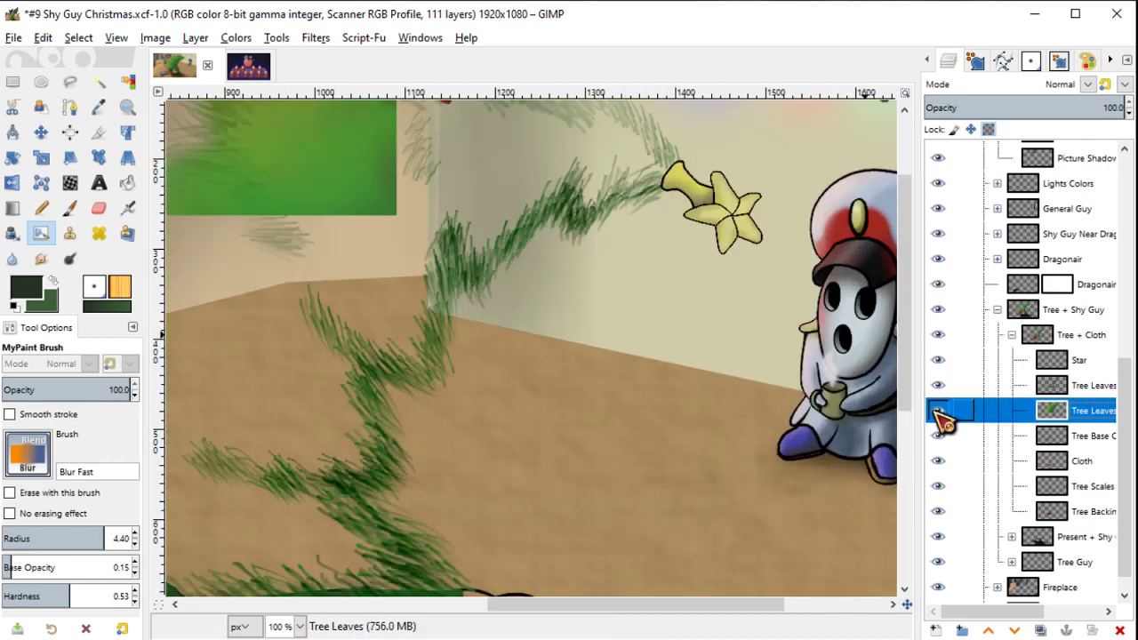
left_click(937, 411)
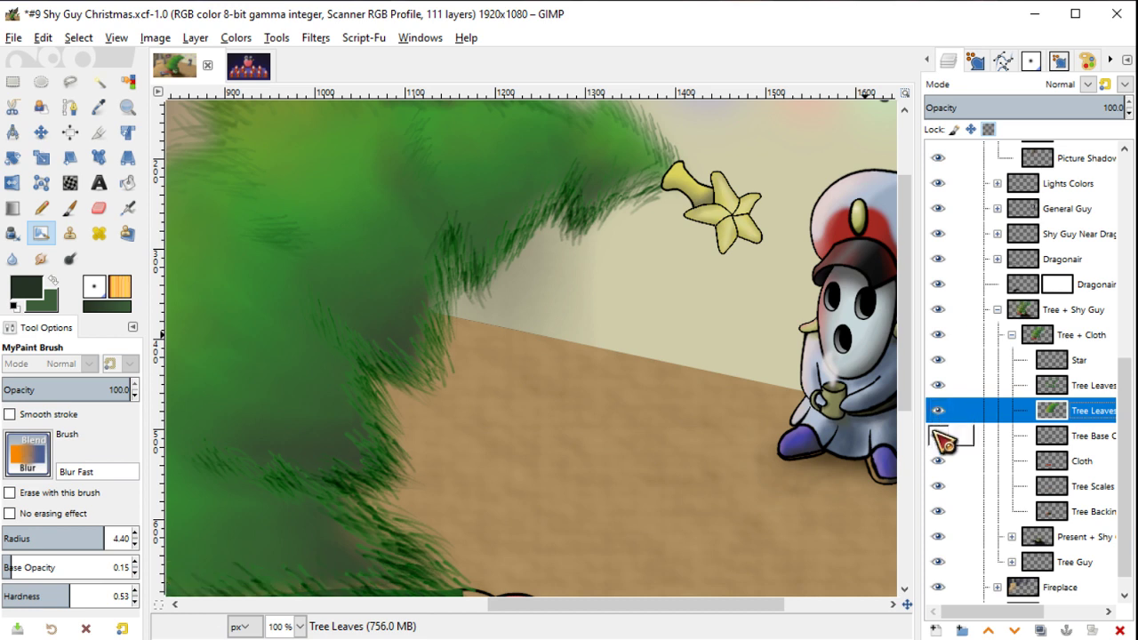
left_click_drag(943, 442, 946, 469)
key("m")
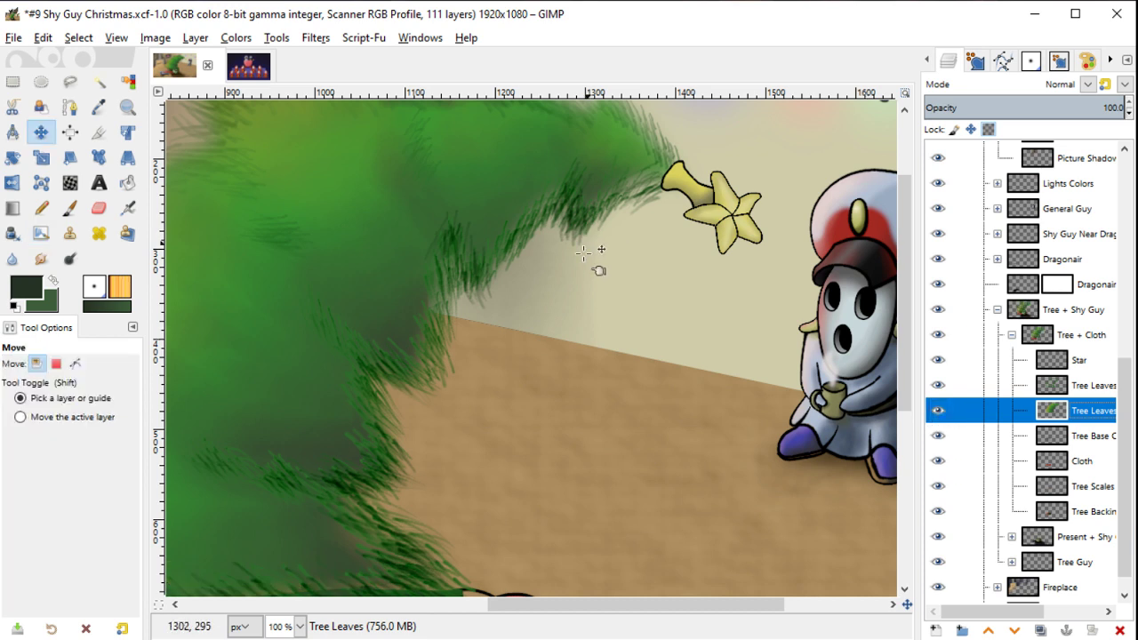
left_click(521, 276)
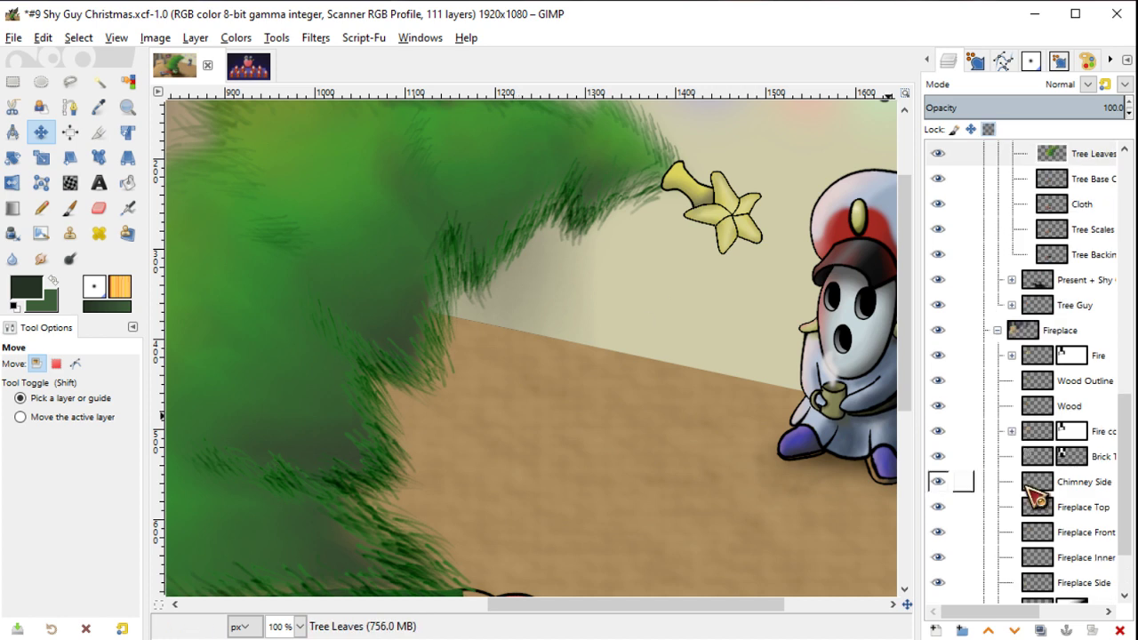
scroll(1037, 498, "down", 2)
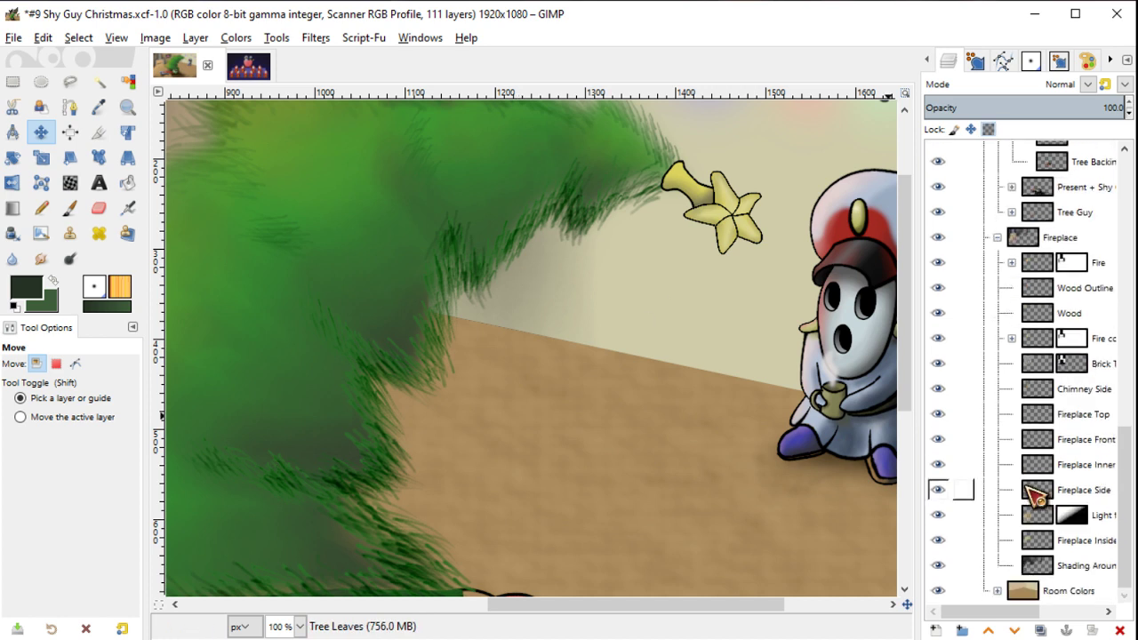
left_click(943, 566)
left_click(942, 565)
left_click(1006, 563)
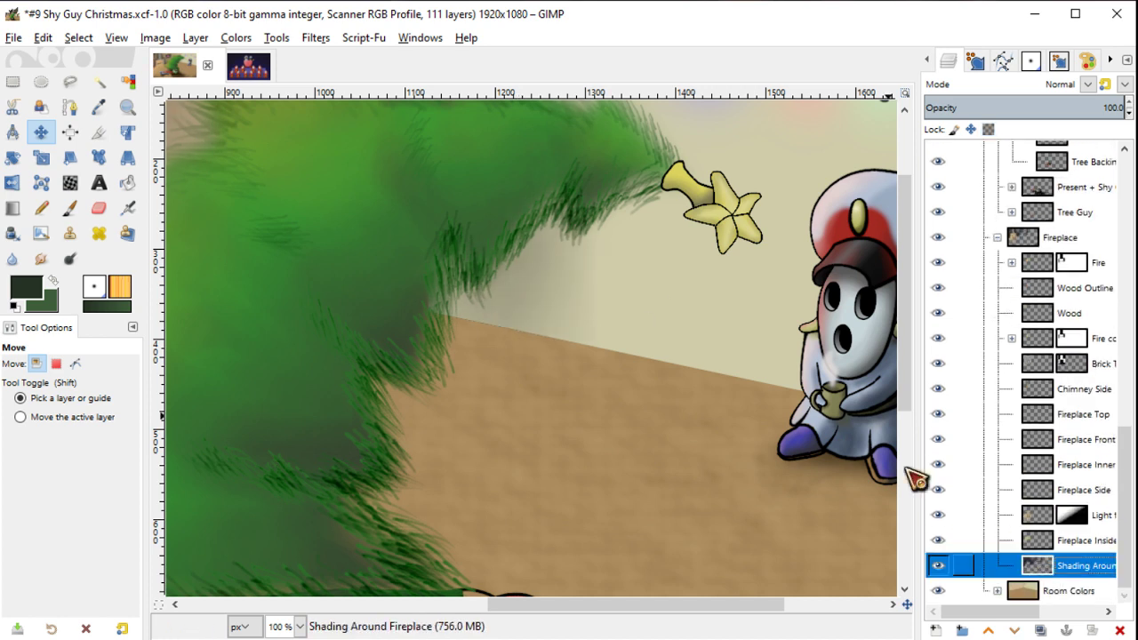
Step: Erase the dark wall shading beside the tree's right edge with a size 82 eraser
key("shift+e")
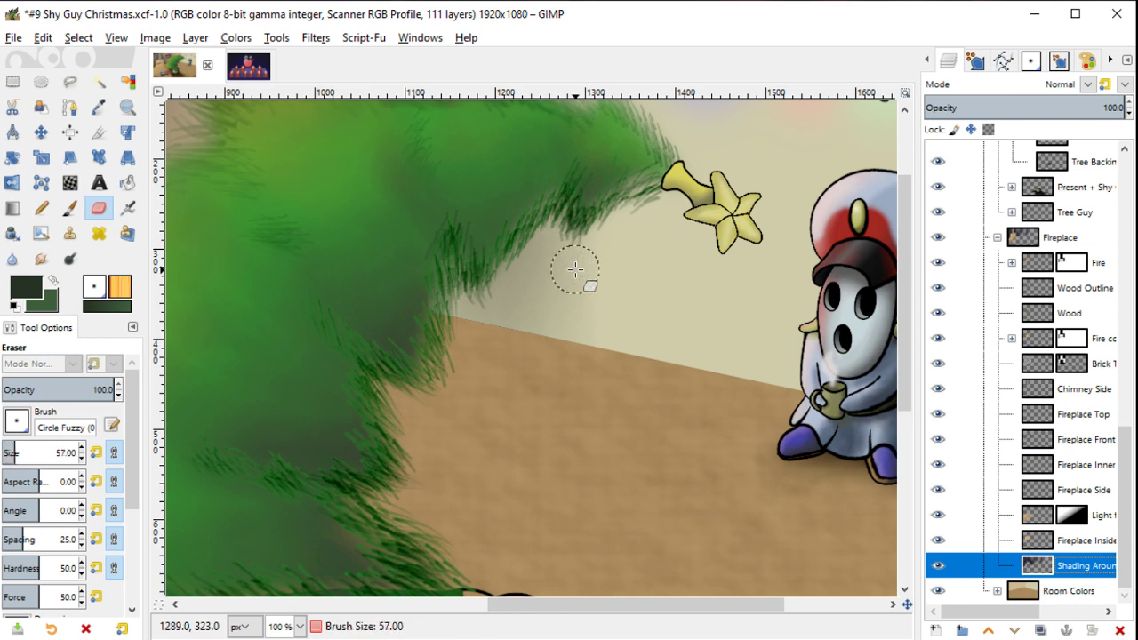
key("bracketright")
key("bracketright")
mouse_move(578, 269)
left_mouse_down()
mouse_move(530, 388)
mouse_move(525, 338)
left_mouse_up()
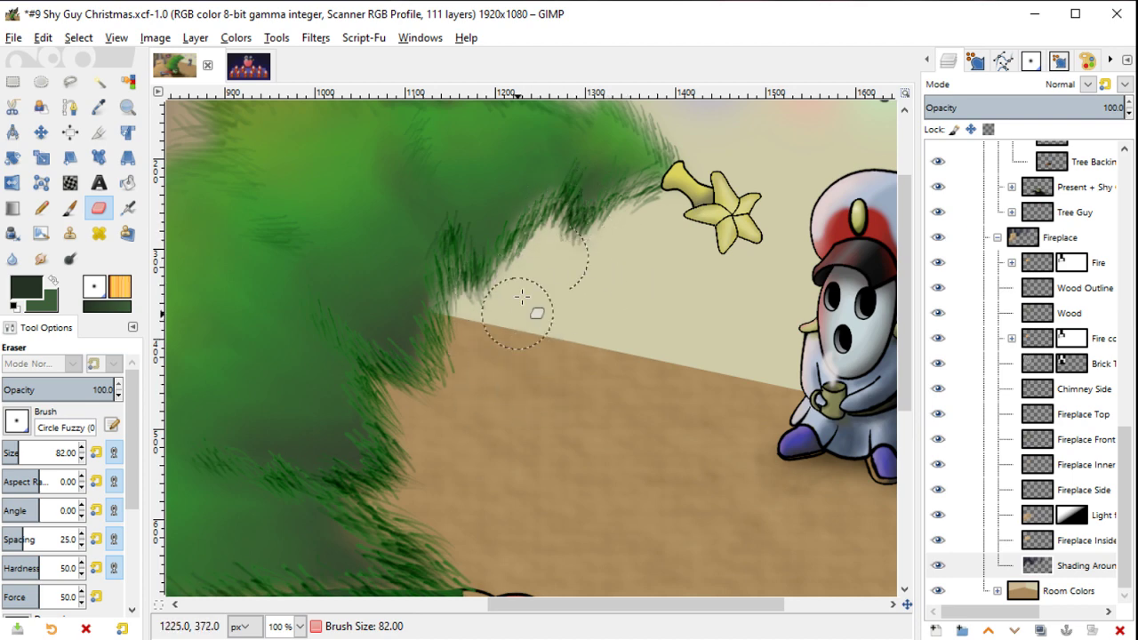
scroll(584, 263, "down", 3)
scroll(584, 263, "up", 3)
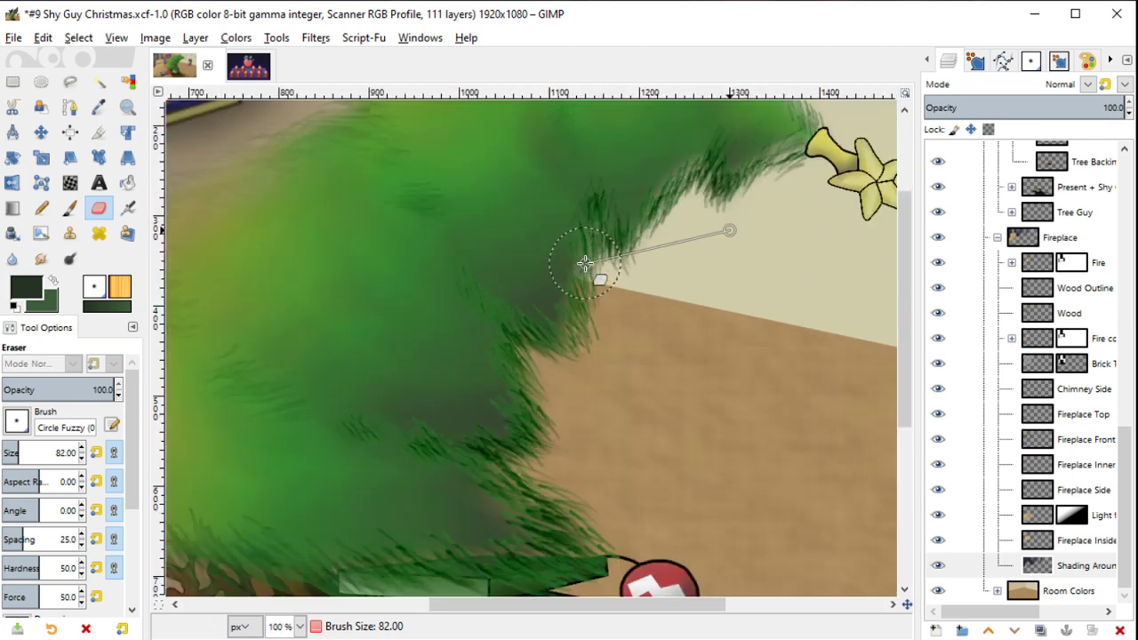
scroll(591, 268, "down", 2)
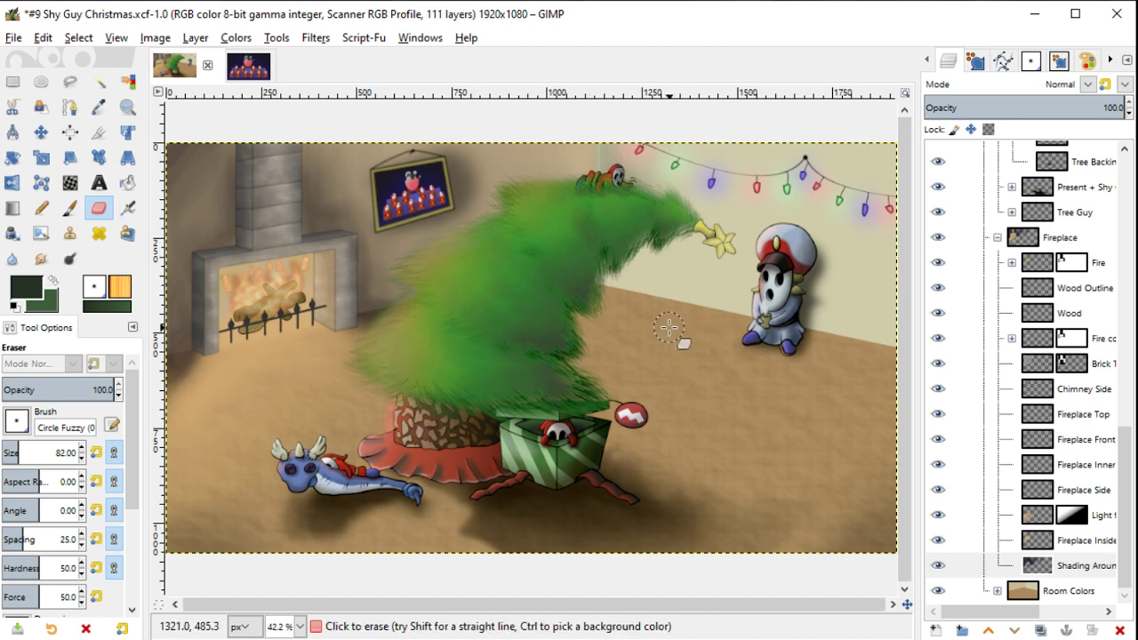
left_click_drag(669, 328, 528, 418)
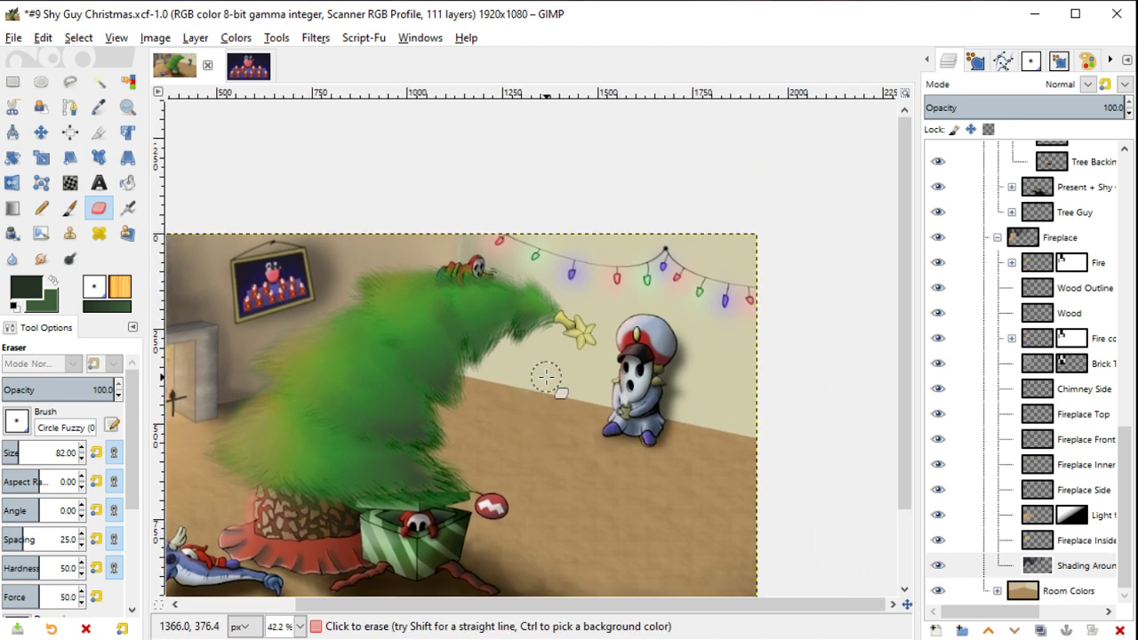
Step: Select the Right Wall layer, sample the beige wall colour, and reselect the airbrush
key("m")
left_click(553, 370)
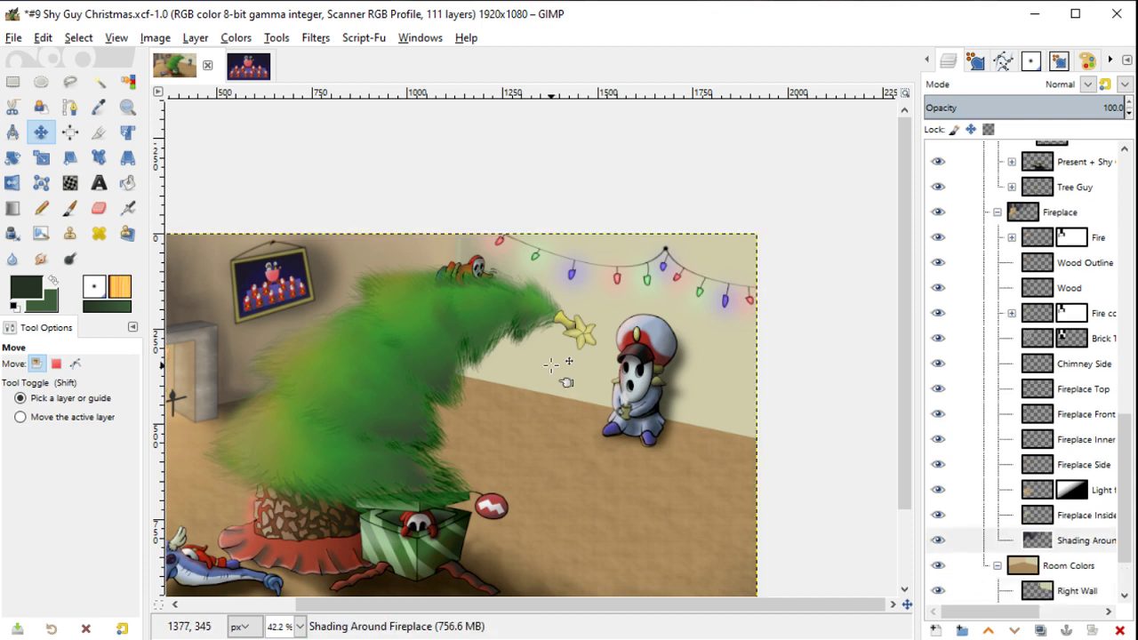
key("y")
left_click(470, 241, "ctrl")
left_click(45, 456)
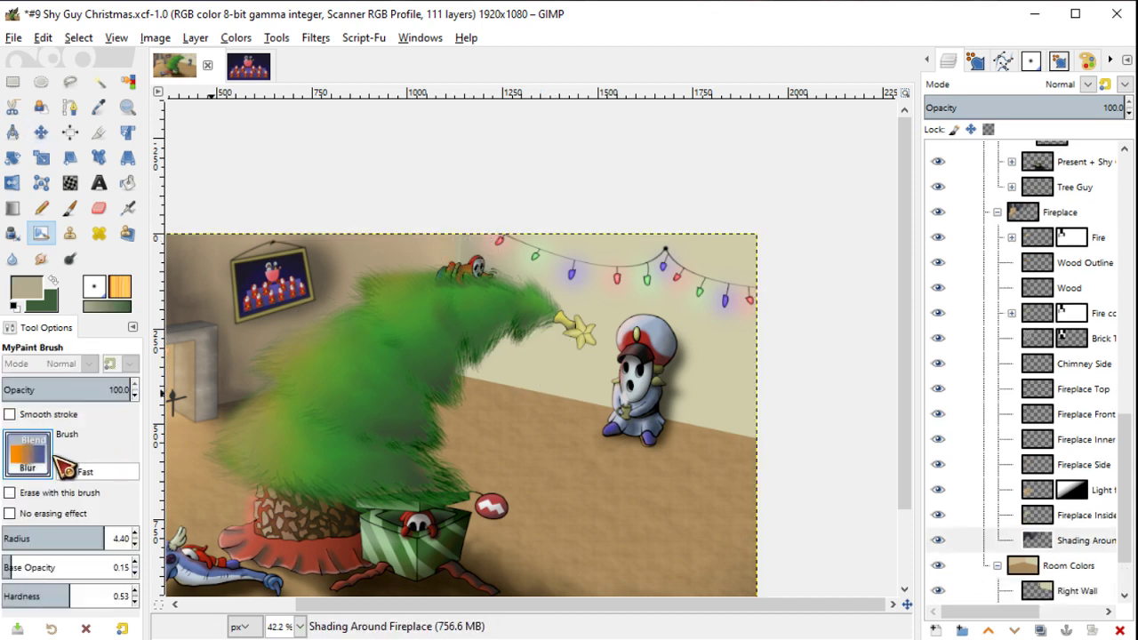
left_click(207, 596)
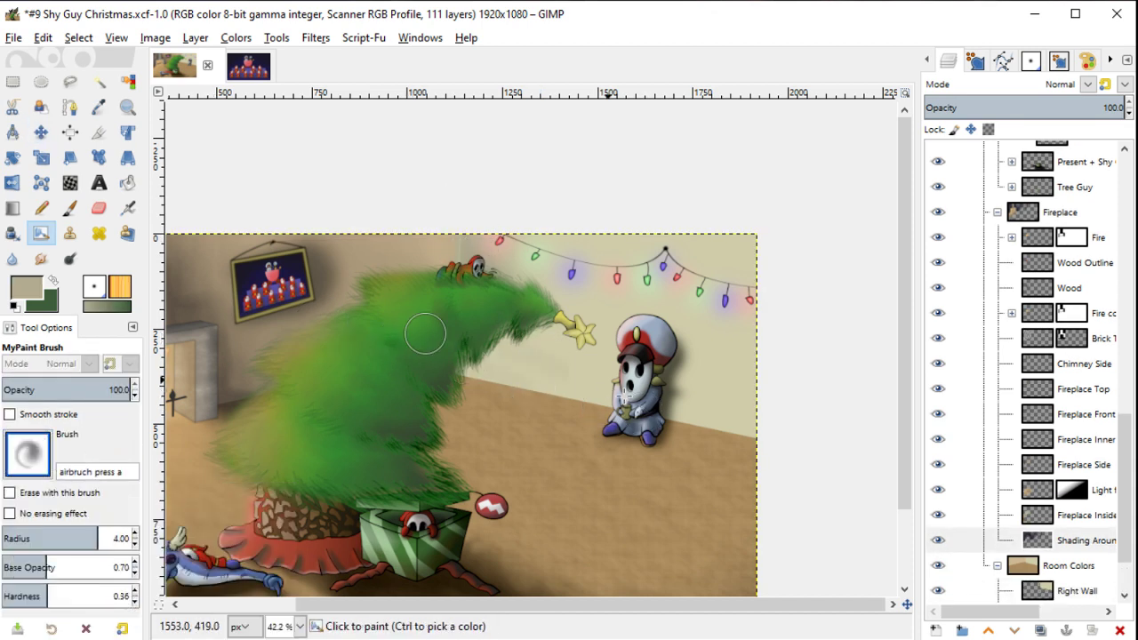
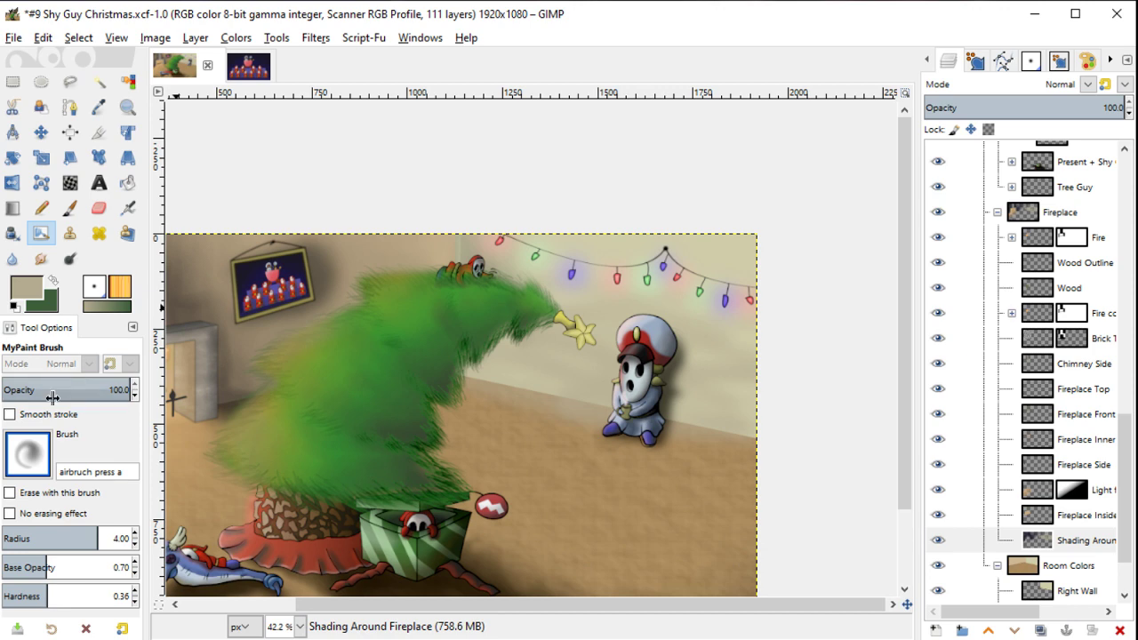
Step: Set a slightly darker painting colour and raise the MyPaint brush radius to 5
left_click(28, 287)
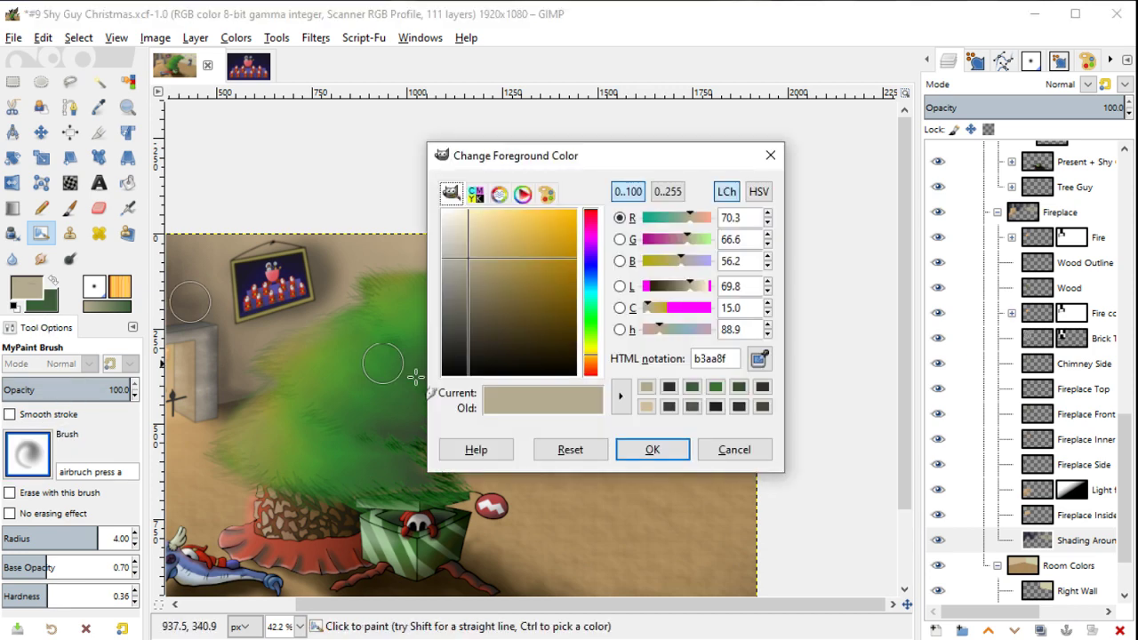
left_click(471, 274)
left_click(651, 449)
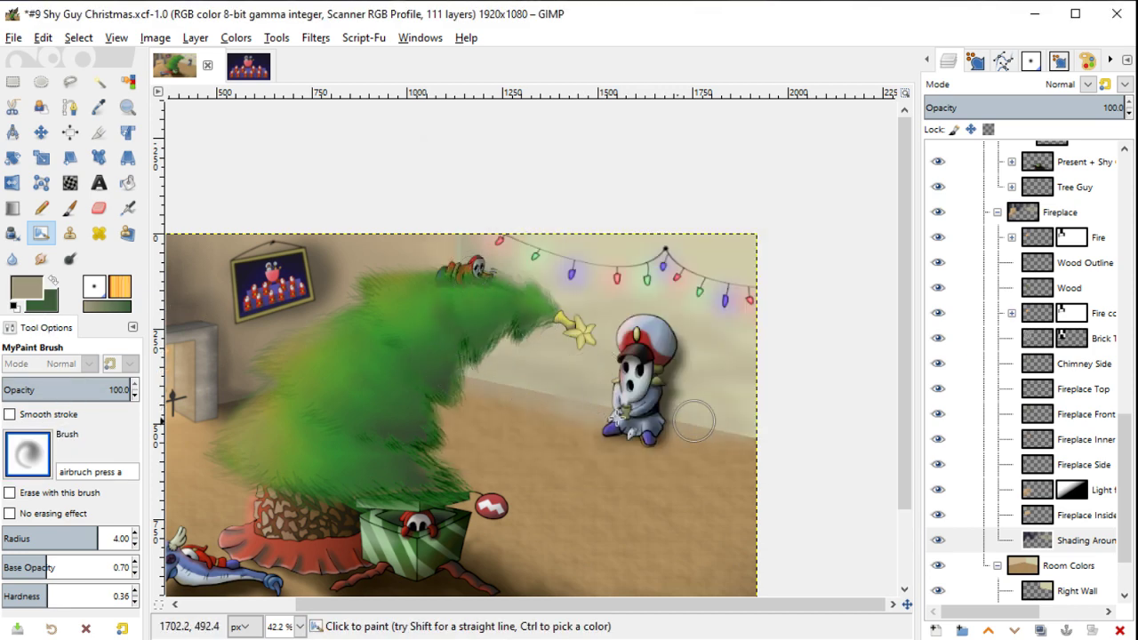
key("bracketright")
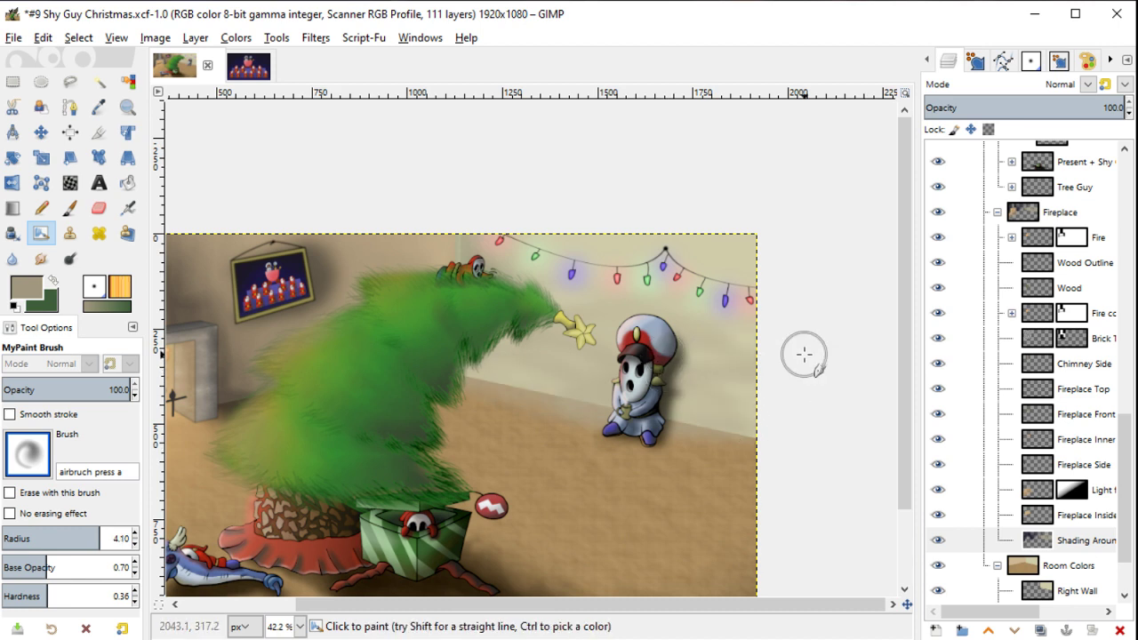
key("bracketright")
key("bracketright")
key("bracketright")
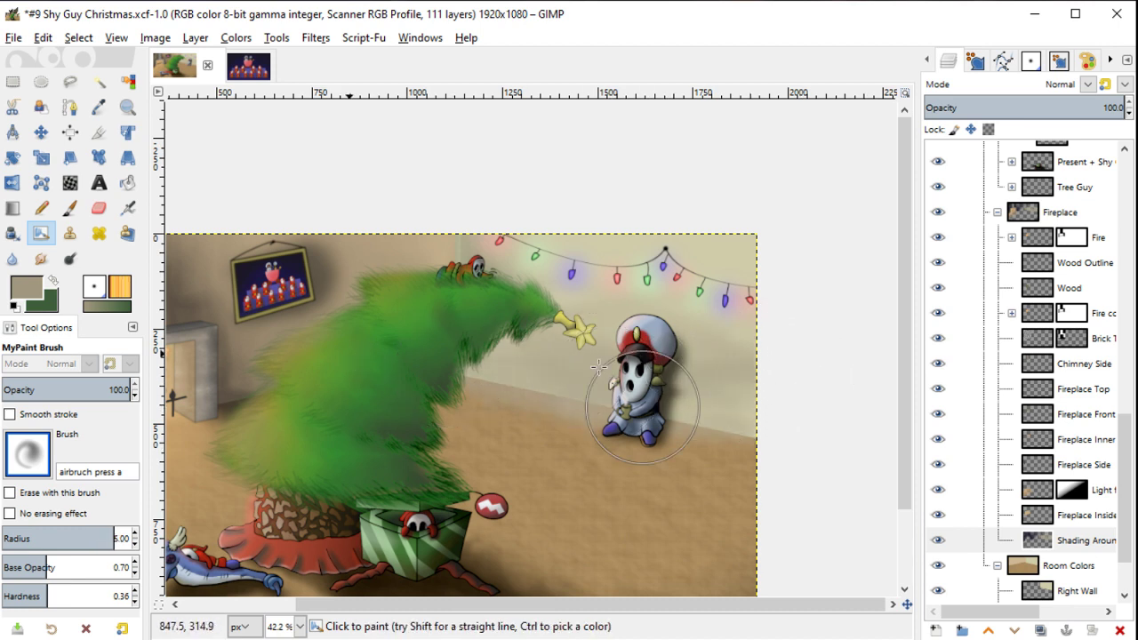
Step: Switch to a darker grey and zoom in on Shy Guy
left_click(27, 288)
left_click(469, 307)
left_click(652, 449)
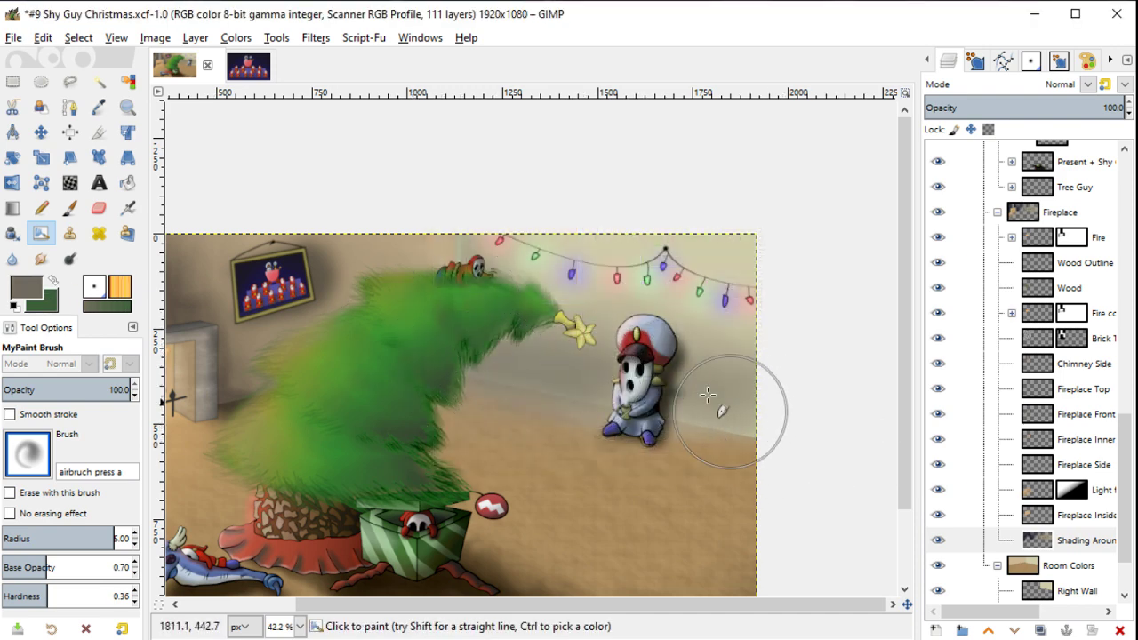
key("plus")
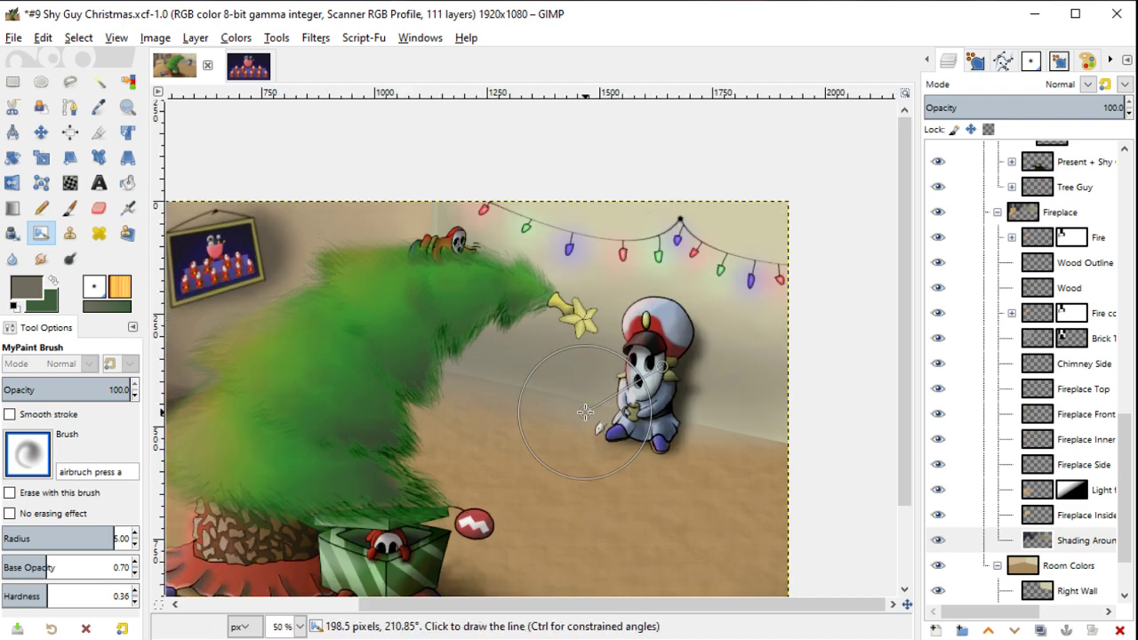
key("plus")
mouse_move(1092, 540)
left_mouse_down()
mouse_move(1022, 578)
mouse_move(1077, 533)
left_mouse_up()
Step: Load Right Wall as a selection, test clearing the fireplace shading inside it, then undo
right_click(1078, 525)
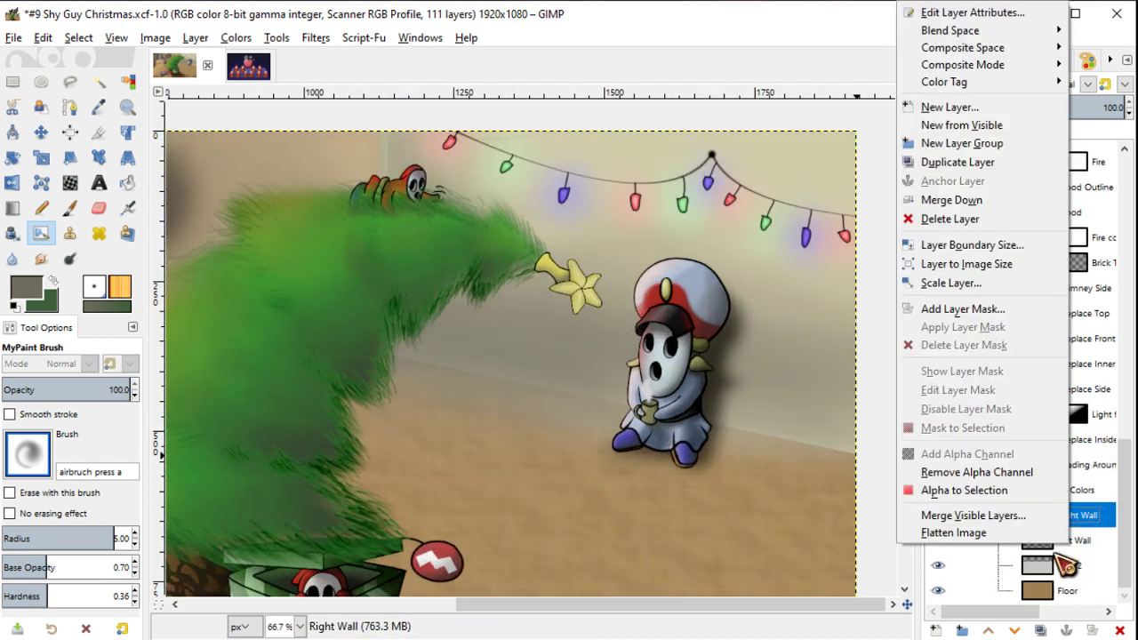
left_click(995, 491)
left_click(1080, 465)
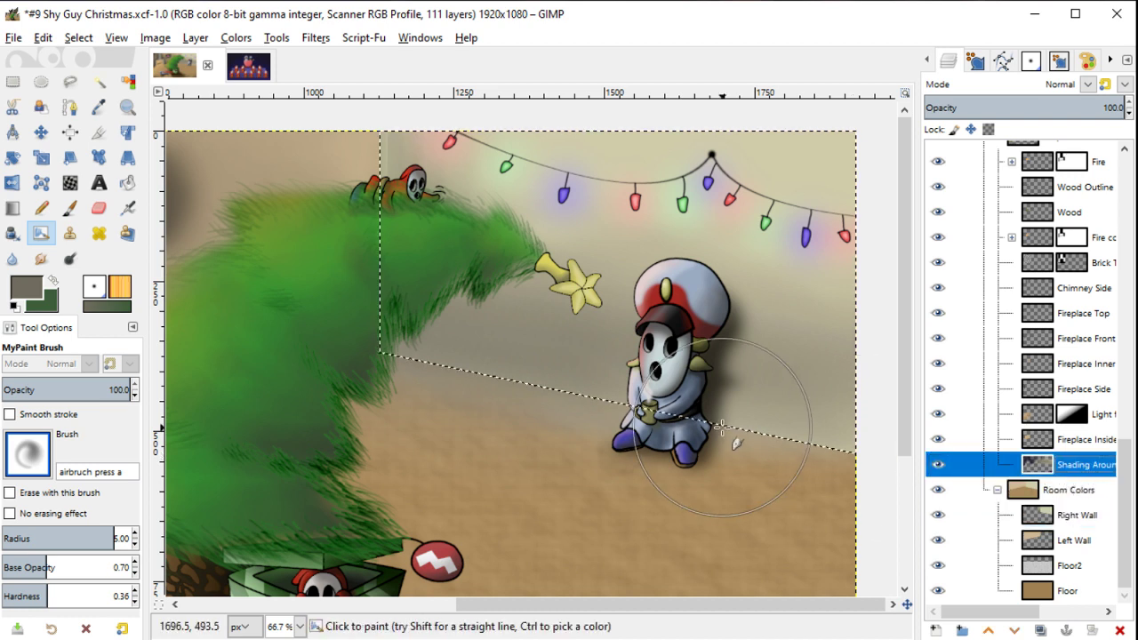
key("Delete")
key("shift+ctrl+a")
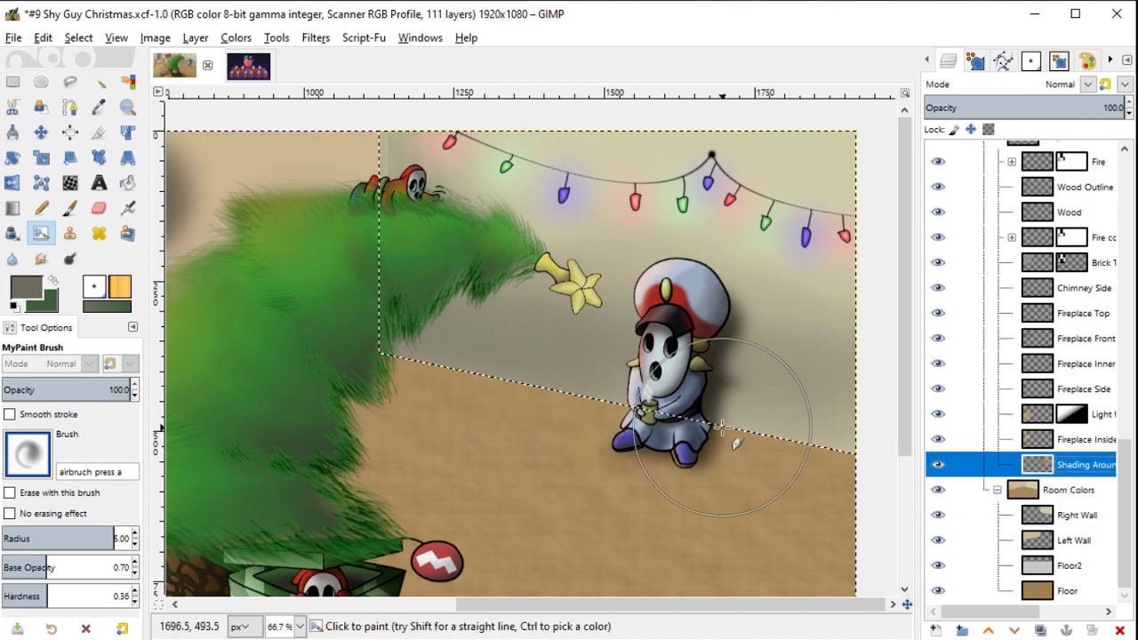
key("ctrl+z")
key("shift+ctrl+a")
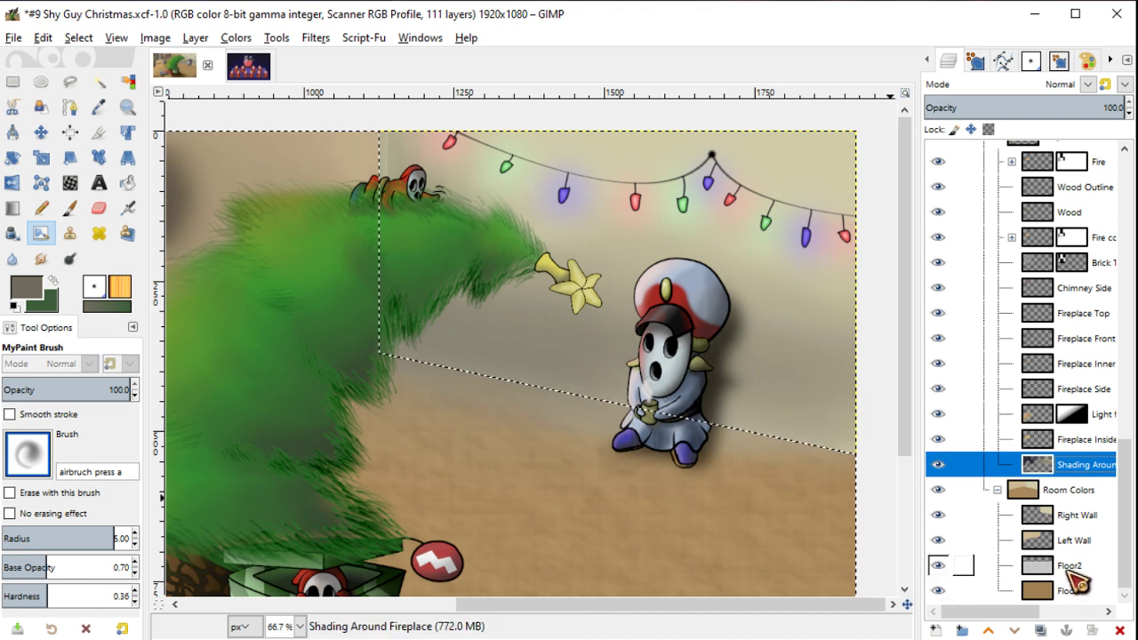
Step: Hide the Floor layer and fuzzy-select the empty floor area without sampling merged layers
key("u")
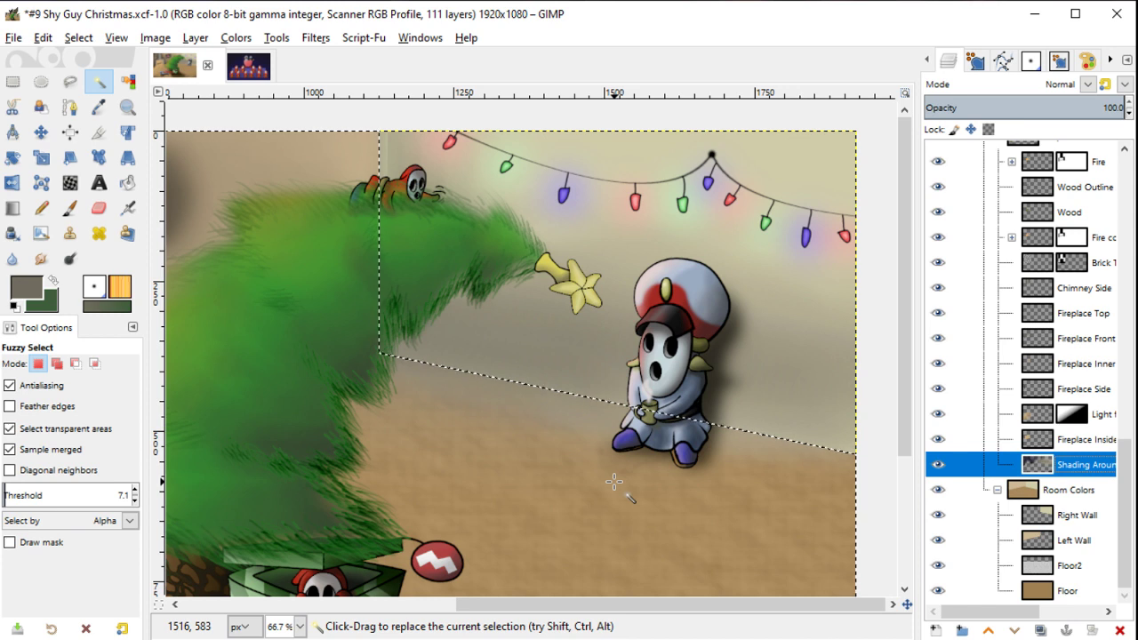
left_click(1051, 491)
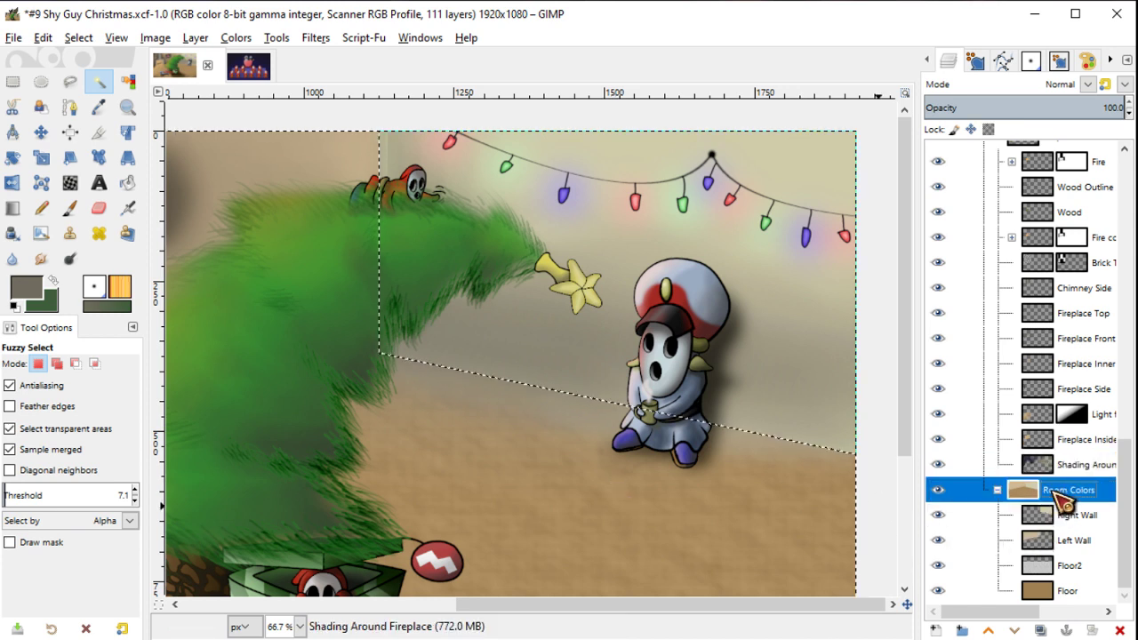
left_click(938, 590)
left_click_drag(703, 526, 690, 516)
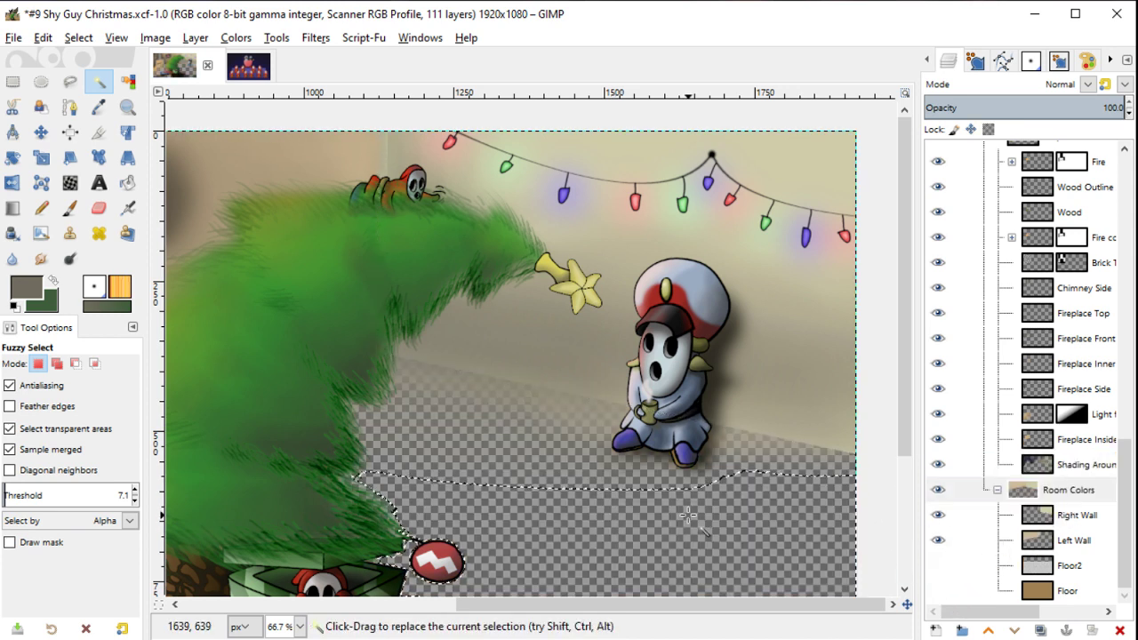
left_click(40, 449)
left_click(569, 503)
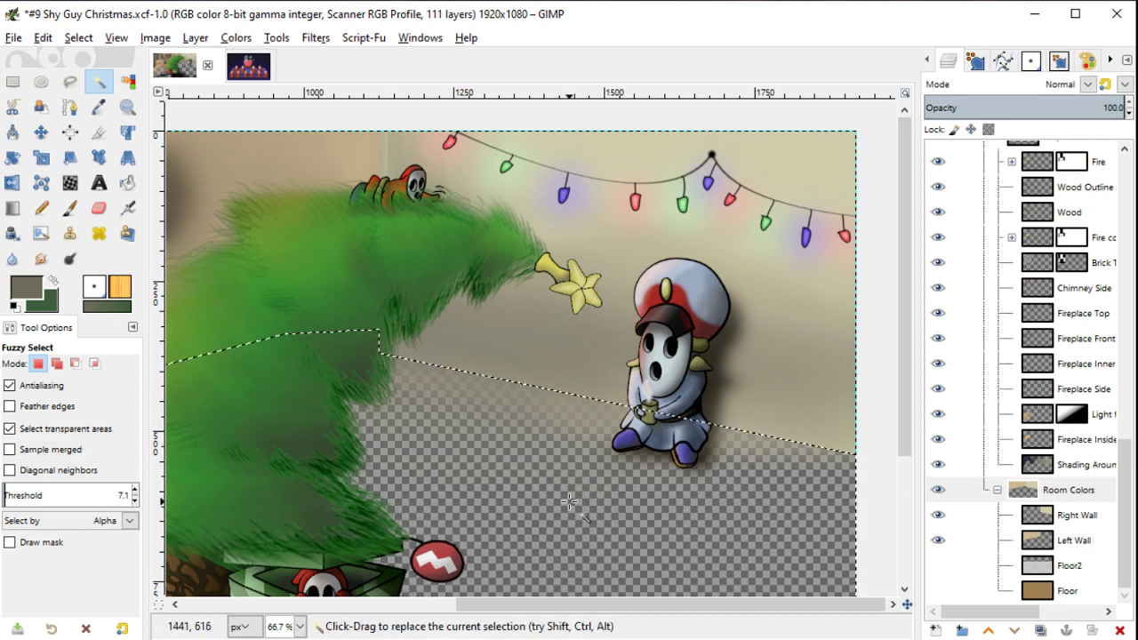
middle_click(718, 415, "alt")
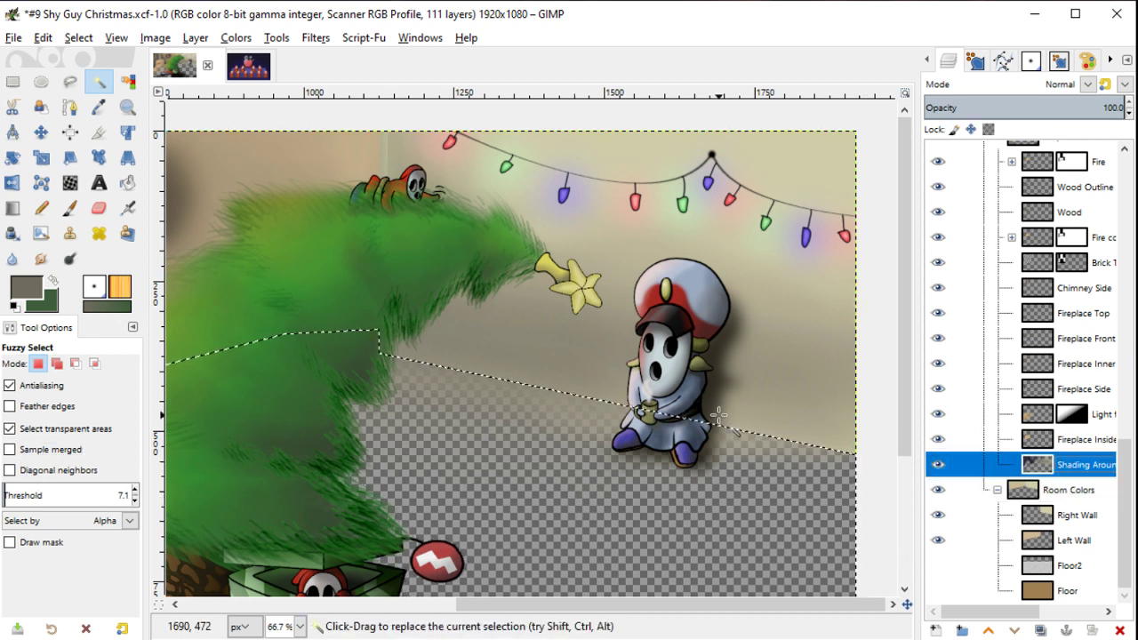
scroll(719, 415, "down", 2)
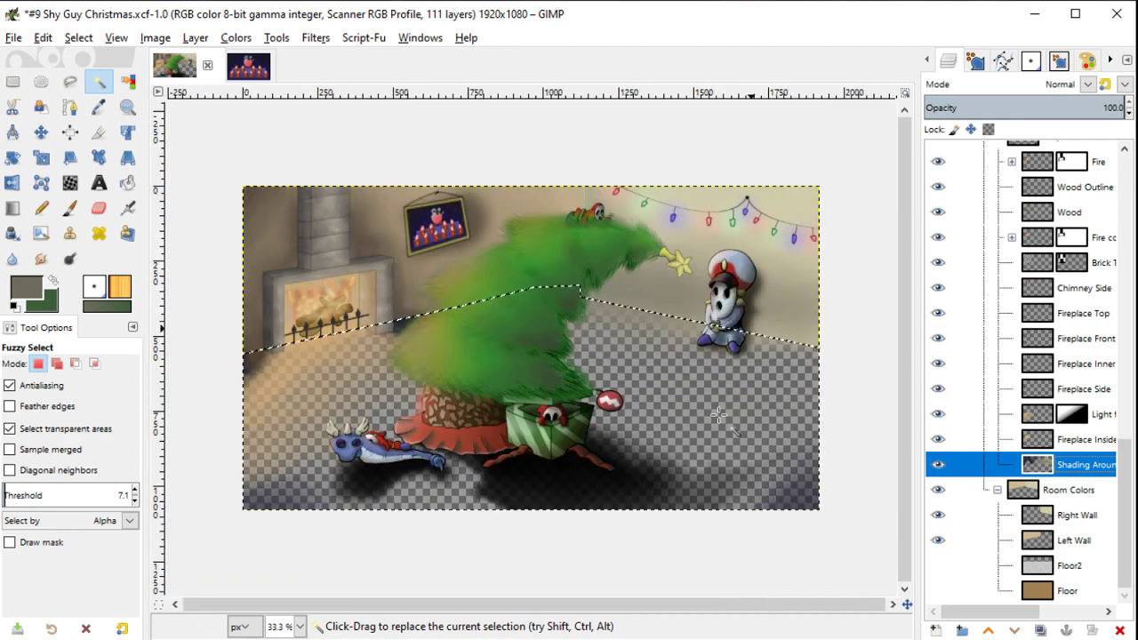
Step: Try rectangle selections over the tree side and lower-right floor, then clear the selection
key("r")
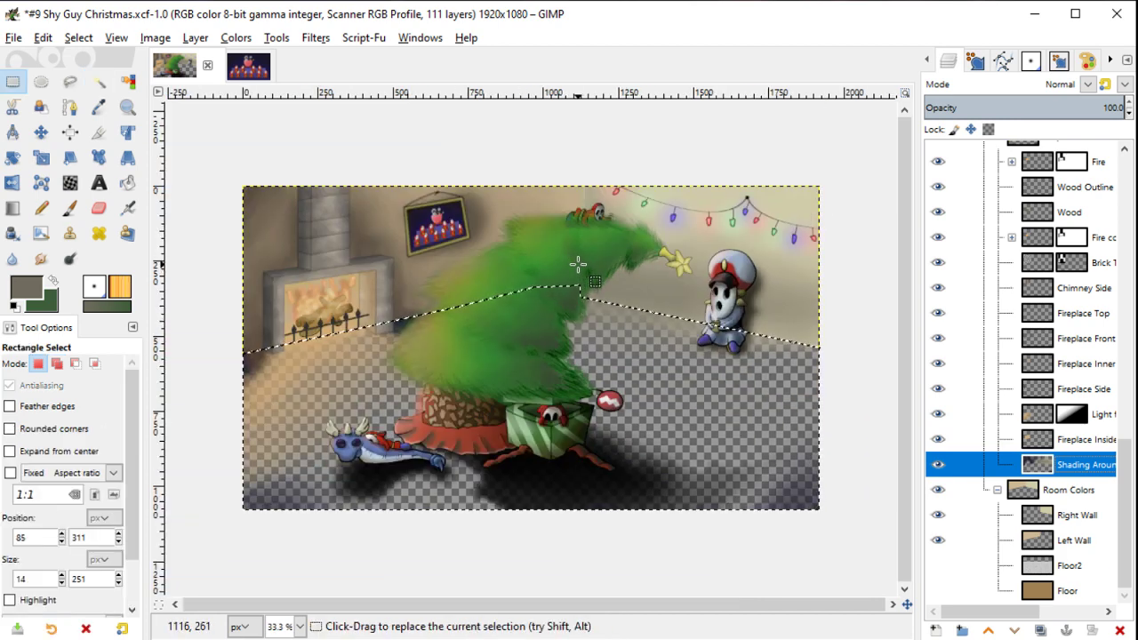
left_click_drag(578, 265, 166, 569)
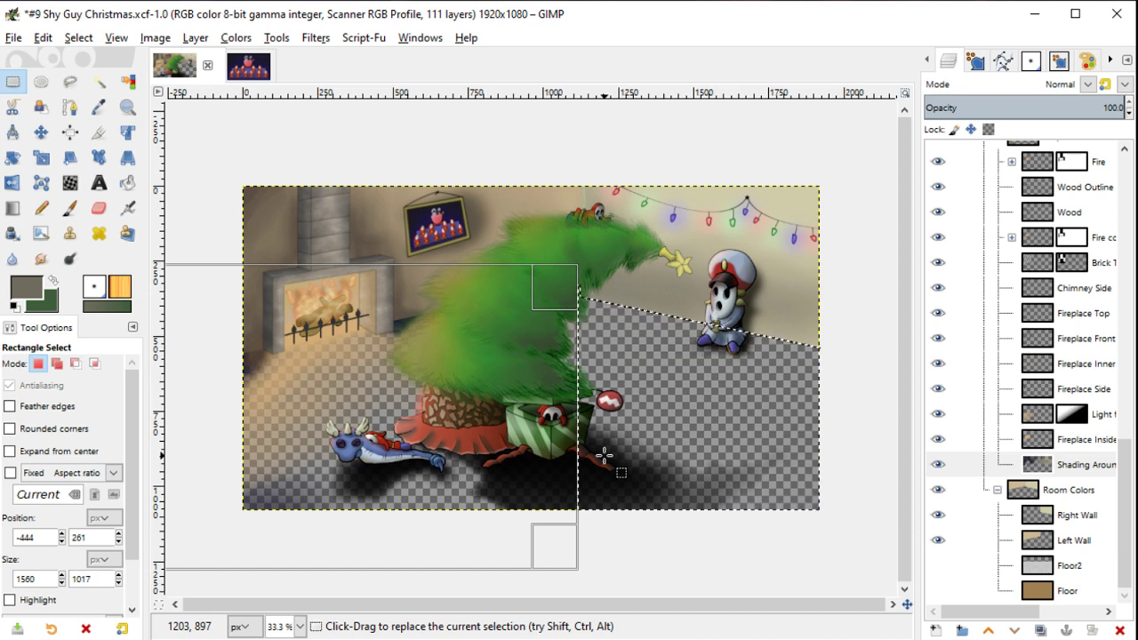
key("Return")
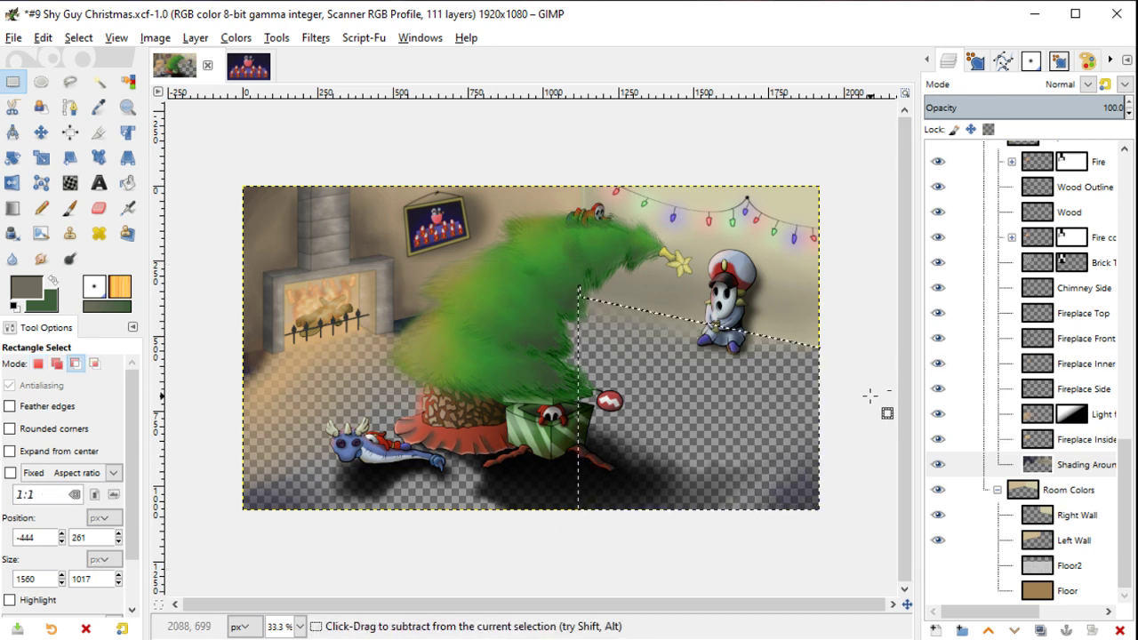
left_click_drag(862, 389, 668, 541)
left_click(667, 543)
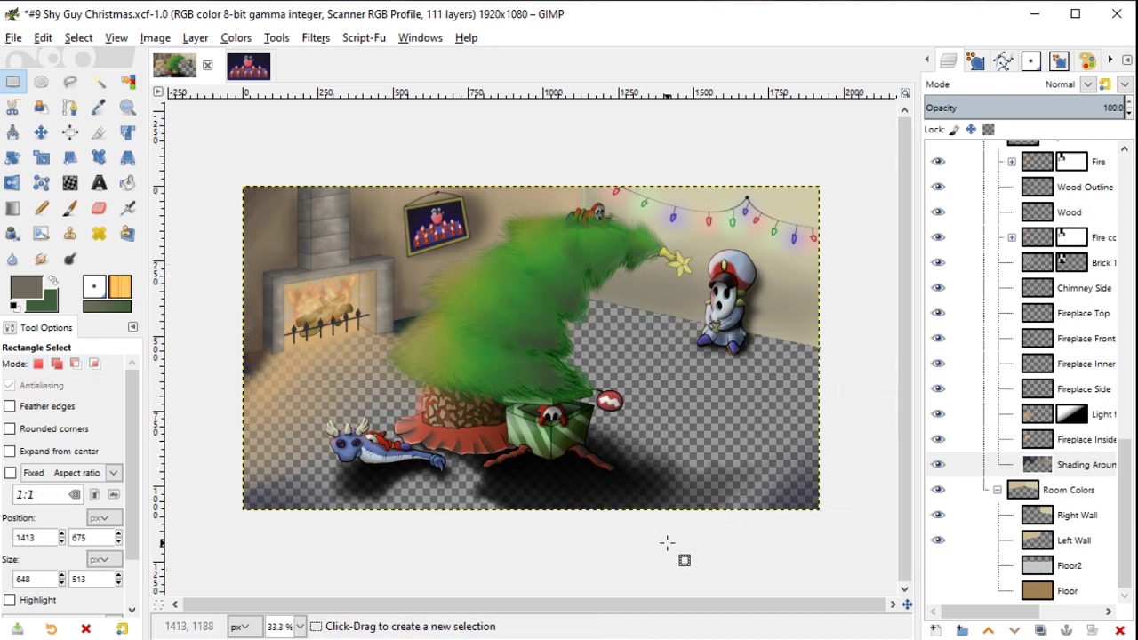
Step: Show the Floor2 and Floor layers again and make Right Wall the active layer
left_click(939, 566)
left_click(938, 590)
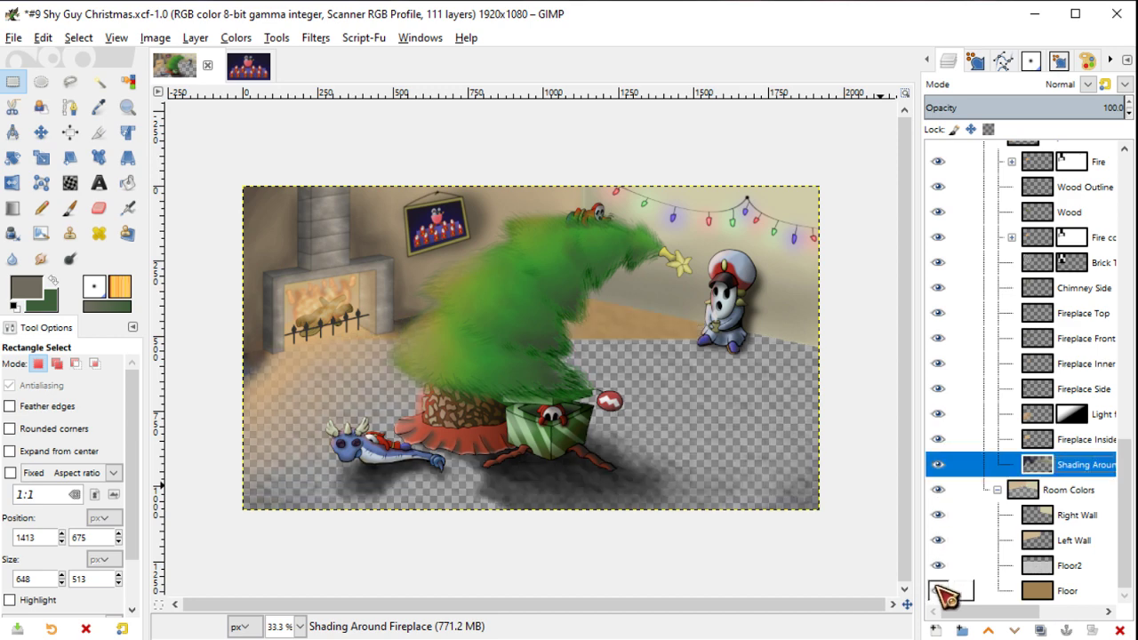
key("m")
scroll(575, 487, "up", 1)
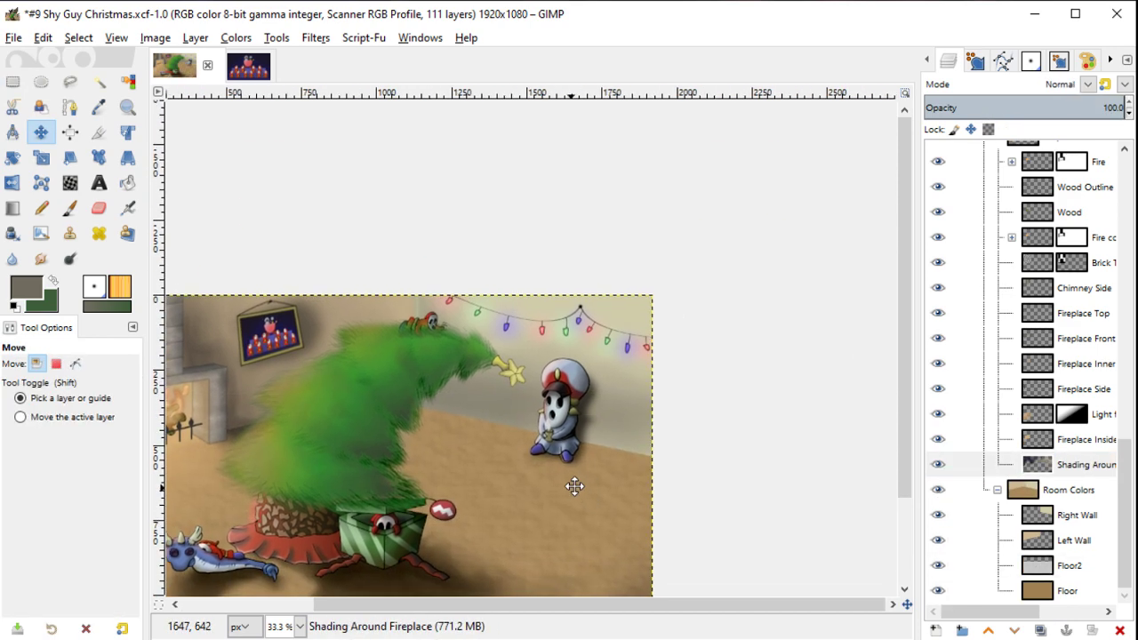
scroll(574, 486, "up", 2)
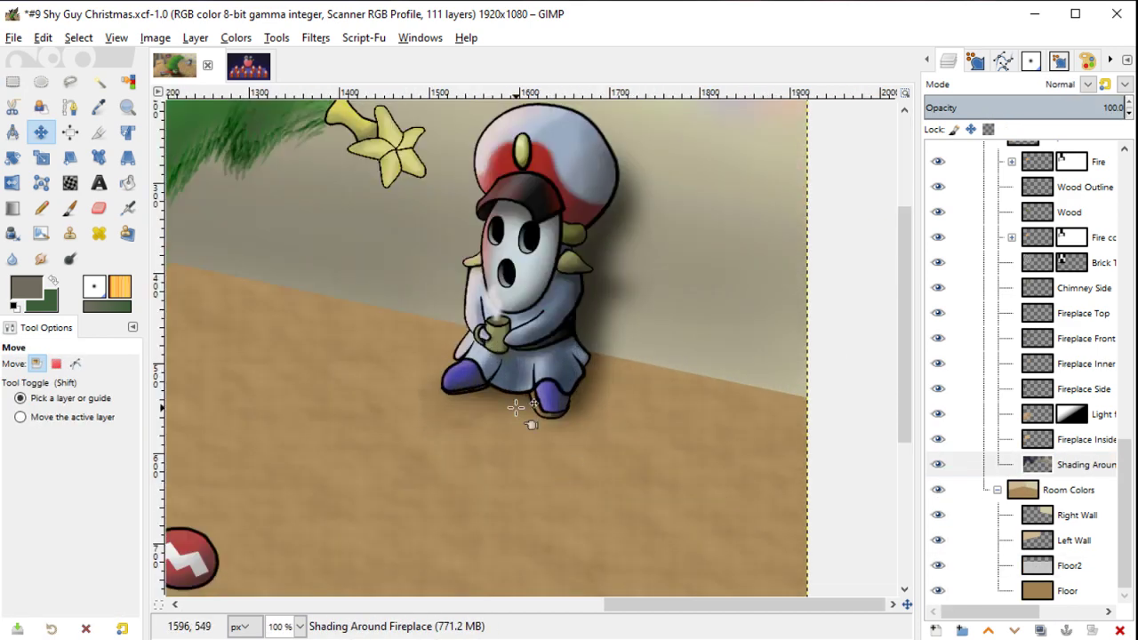
left_click(1054, 523)
Step: Airbrush soft shading along the wall-floor boundary on the Shading Around Fireplace layer
key("u")
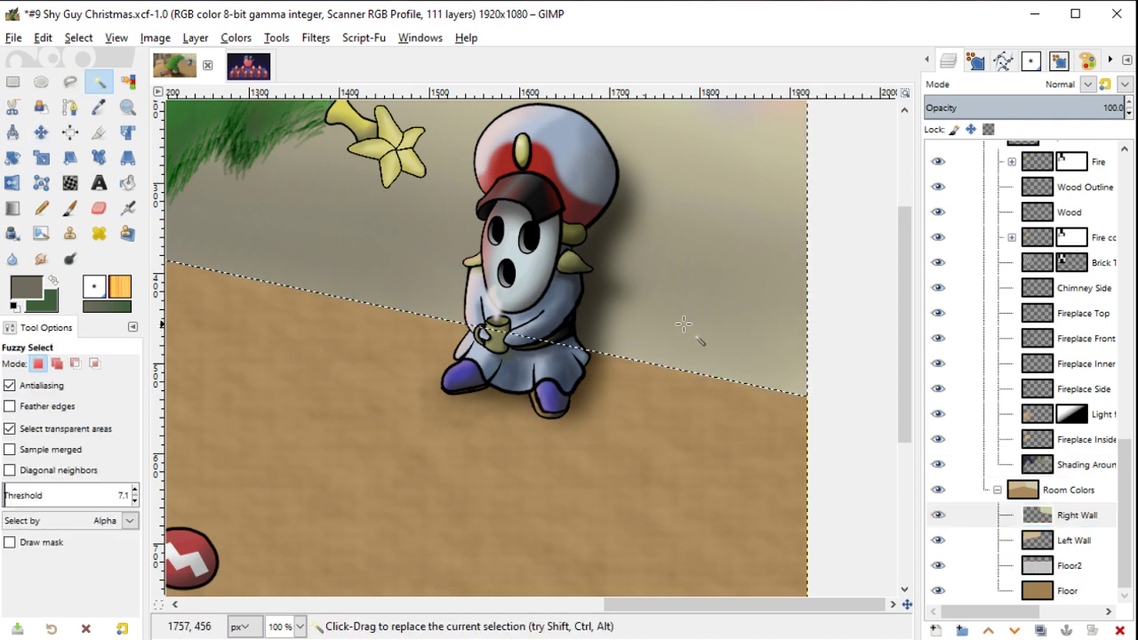
left_click(1079, 467)
key("y")
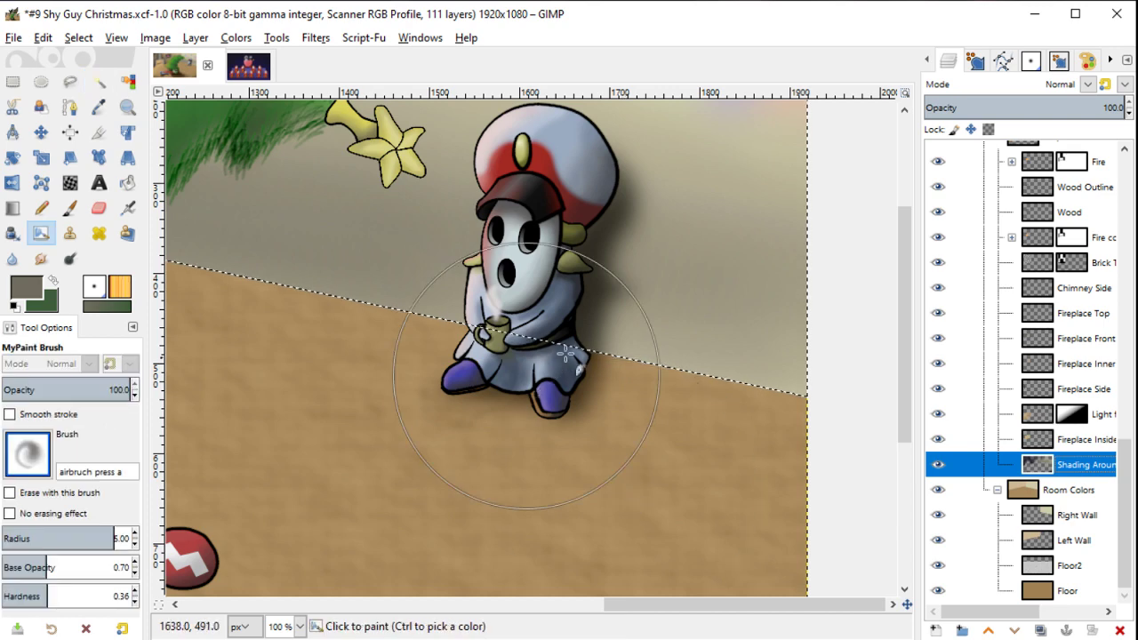
left_click_drag(356, 302, 832, 419)
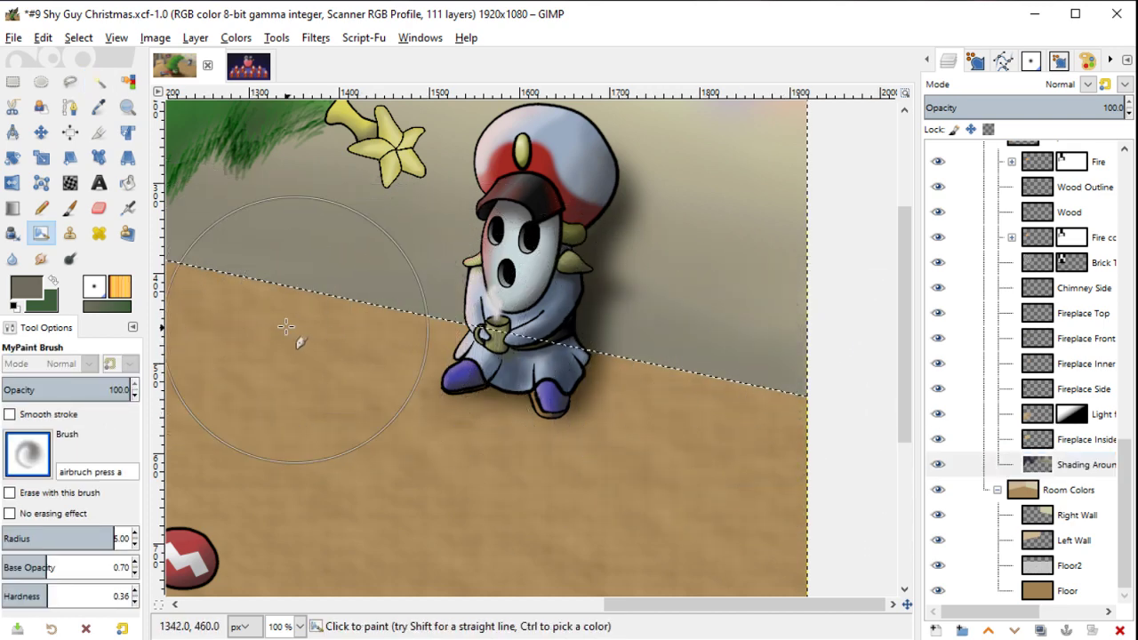
left_click_drag(293, 326, 622, 445)
scroll(757, 478, "down", 3)
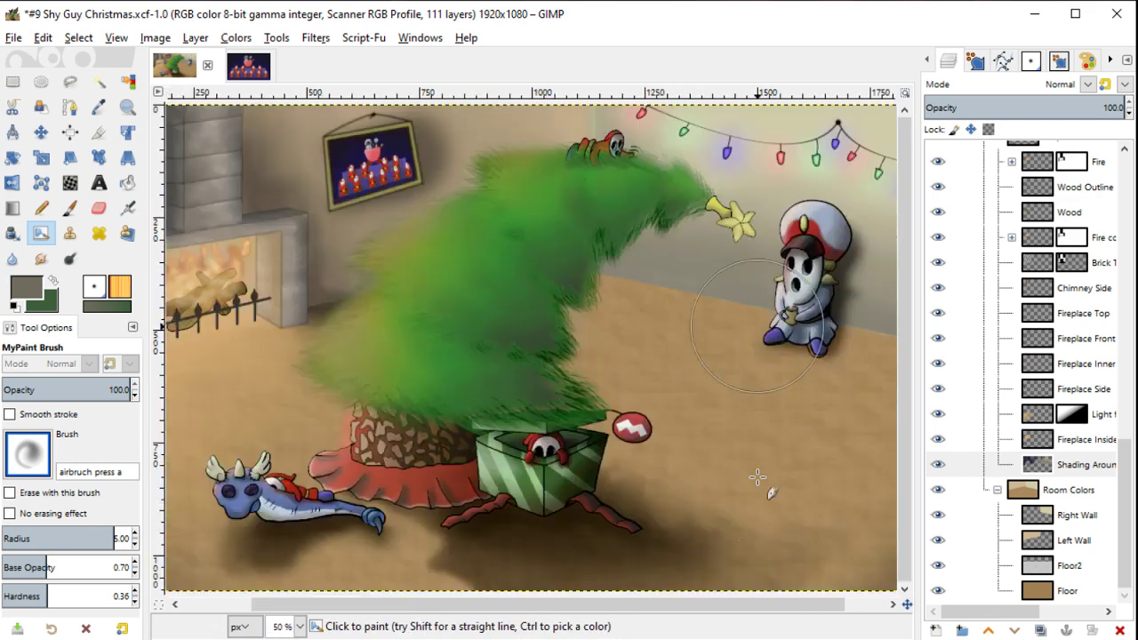
scroll(676, 463, "down", 1)
scroll(621, 454, "down", 1)
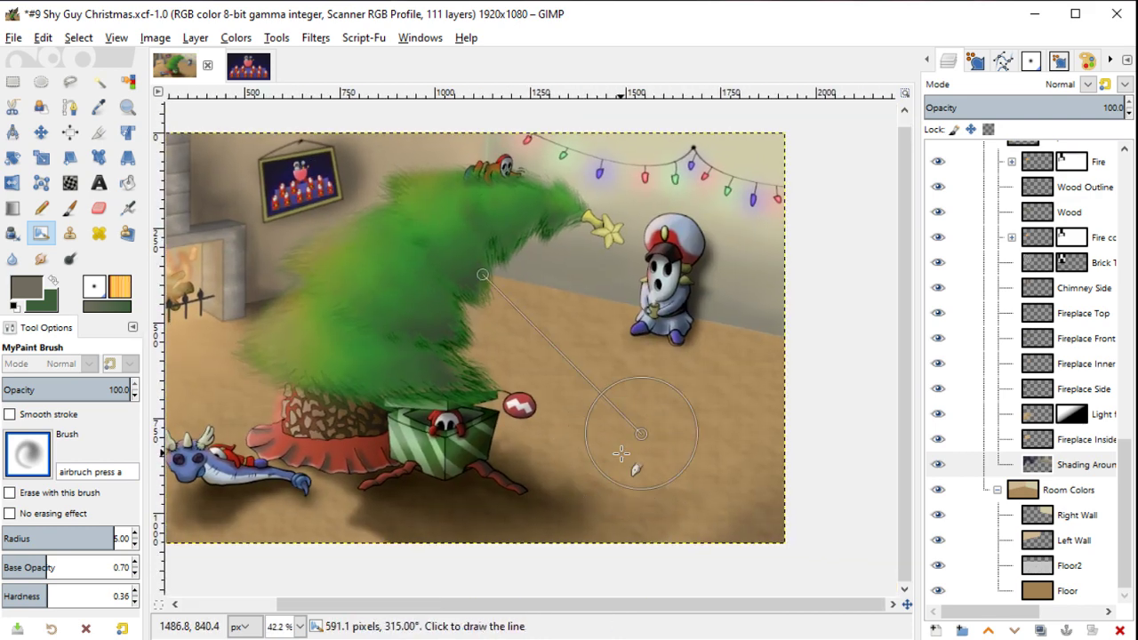
scroll(620, 453, "right", 2)
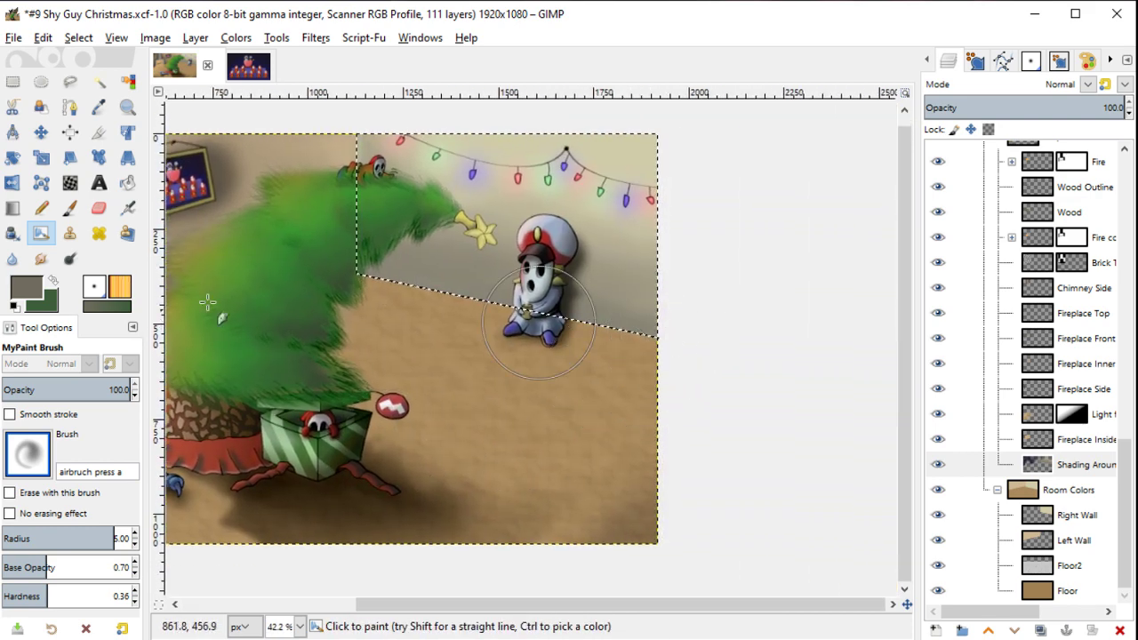
Step: Pick a darker brown-grey, deepen the wall shading beside Shy Guy, and deselect
left_click(26, 288)
left_click(469, 332)
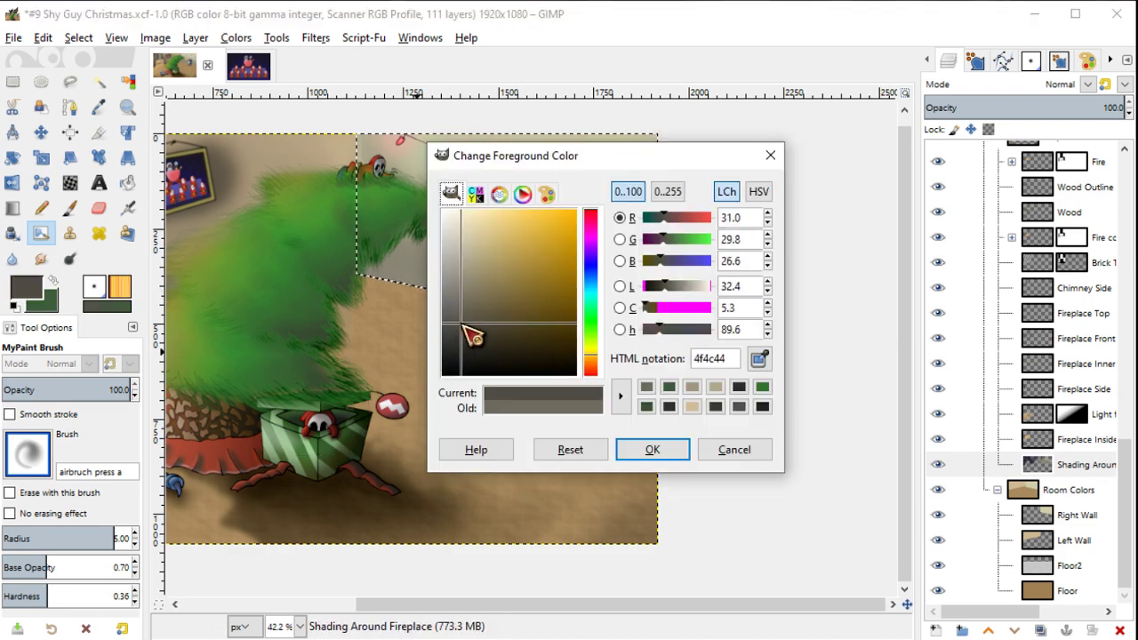
left_click(651, 449)
mouse_move(640, 287)
left_mouse_down()
mouse_move(723, 355)
mouse_move(452, 310)
mouse_move(671, 362)
left_mouse_up()
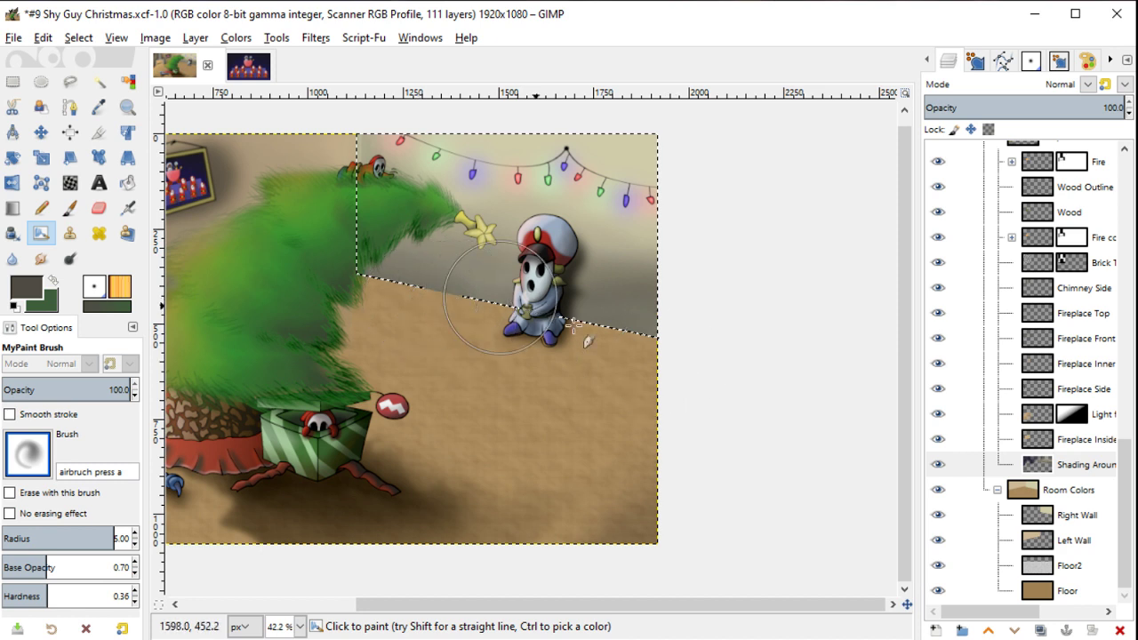
key("ctrl+shift+a")
scroll(692, 365, "left", 5)
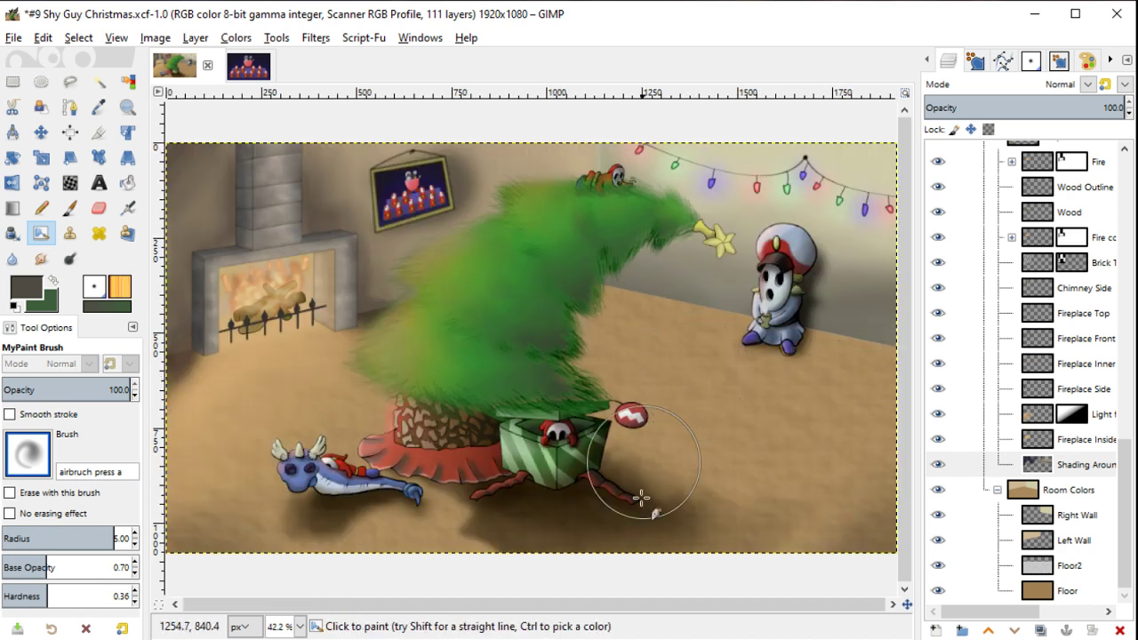
left_click(41, 456)
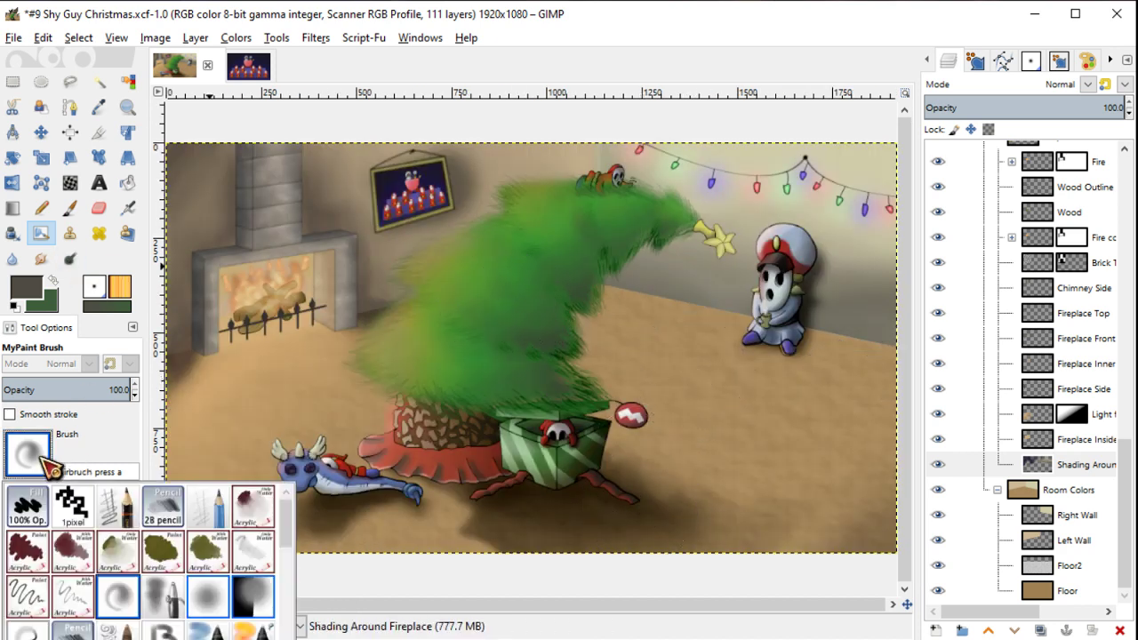
Step: Switch to the Blur tool and set its size to about 165
left_click(586, 559)
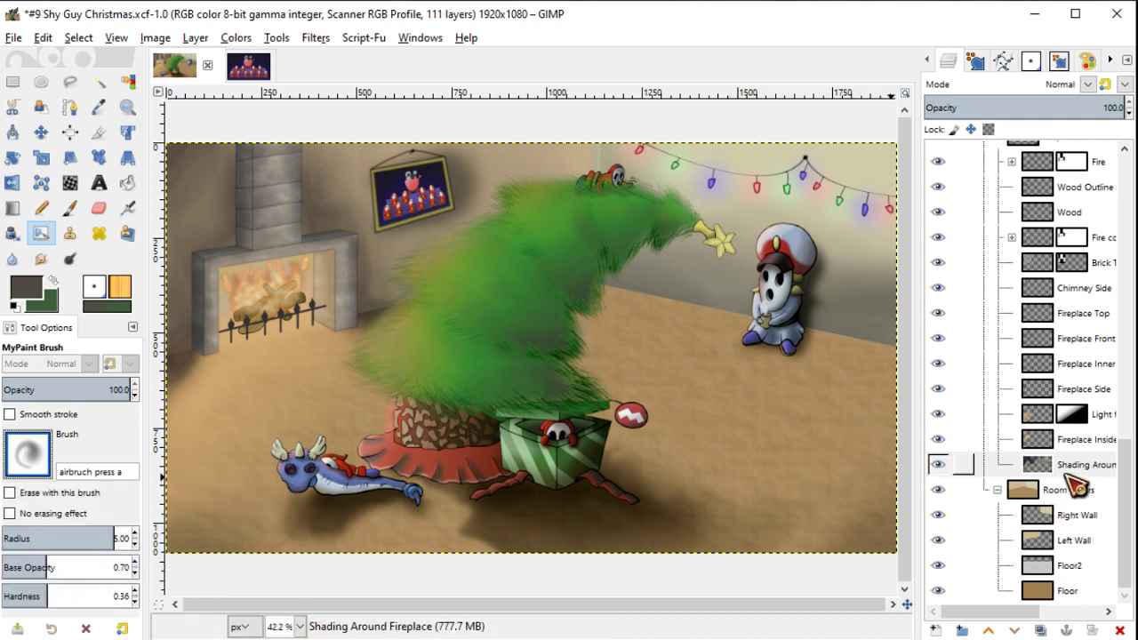
left_click(12, 259)
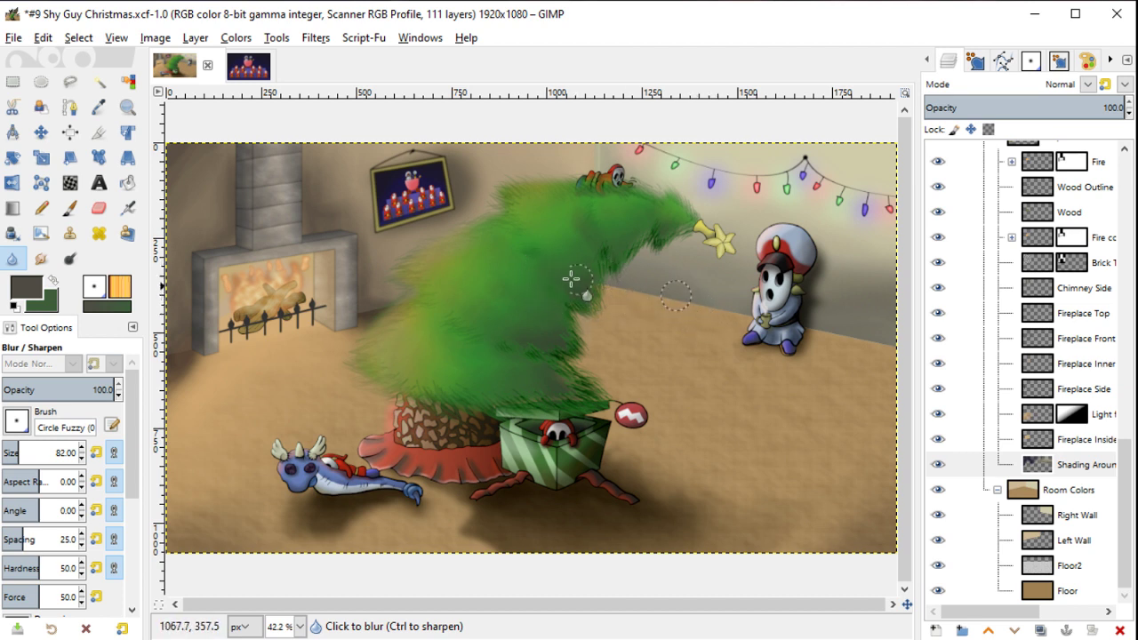
left_click_drag(880, 329, 673, 302)
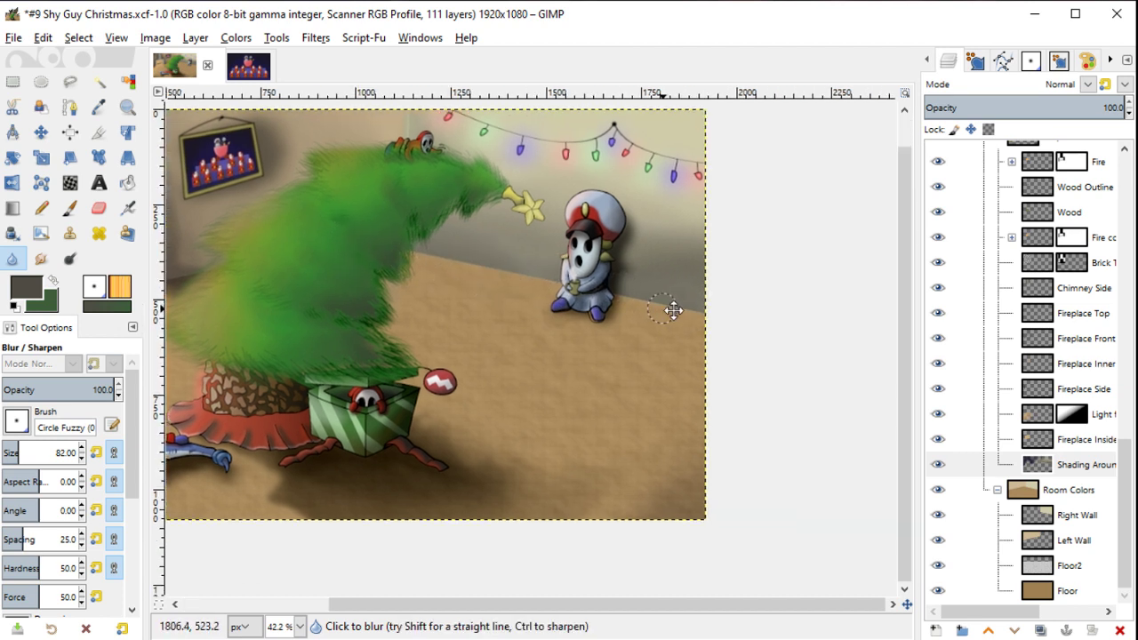
key("bracketleft")
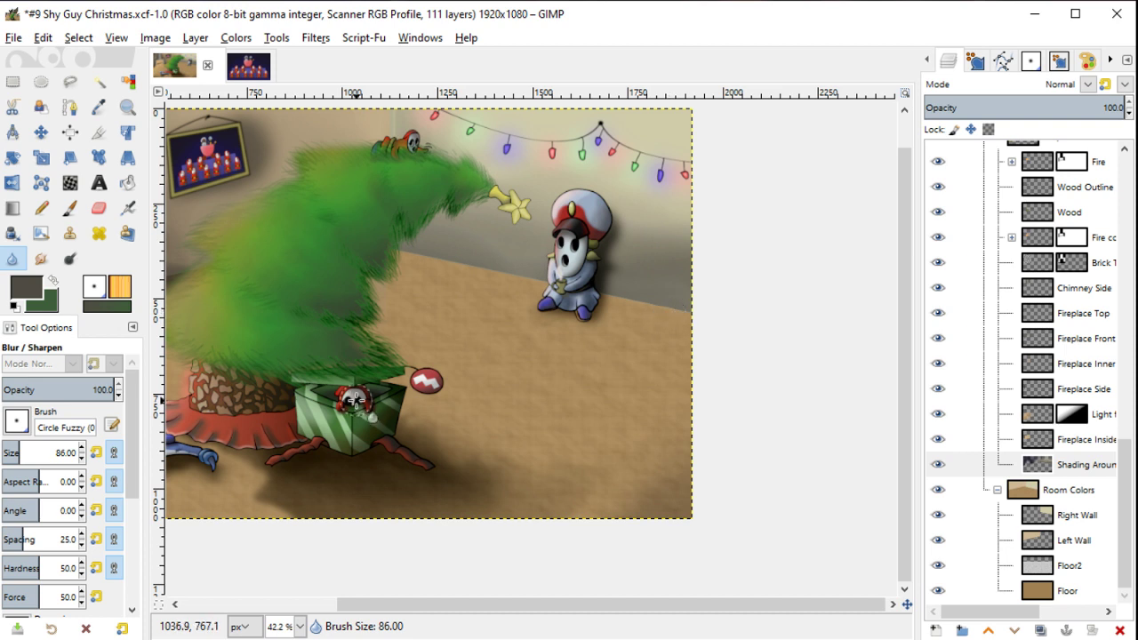
left_click(37, 452)
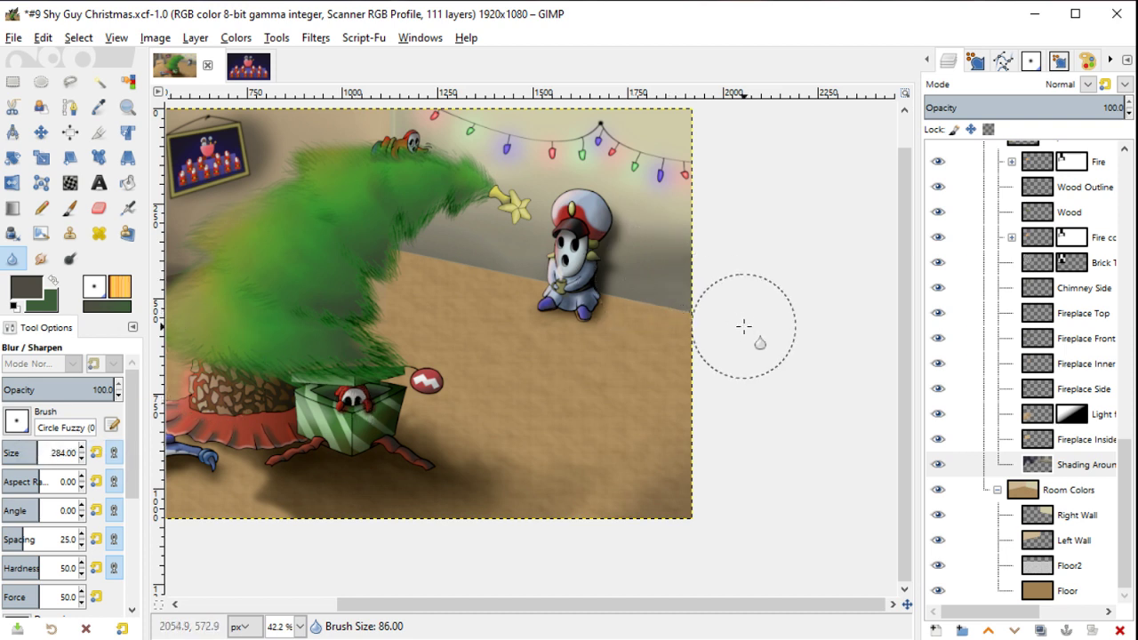
left_click_drag(23, 437, 27, 452)
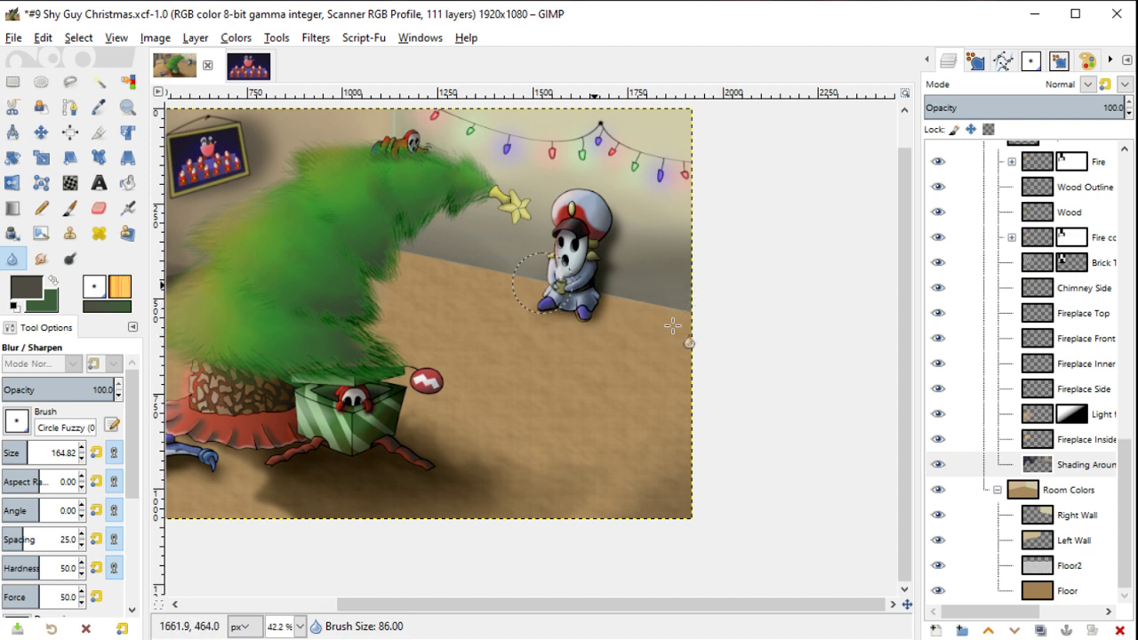
Step: Make Left Wall the active layer and bring Shy Guy's wall corner into view
left_click(1063, 539)
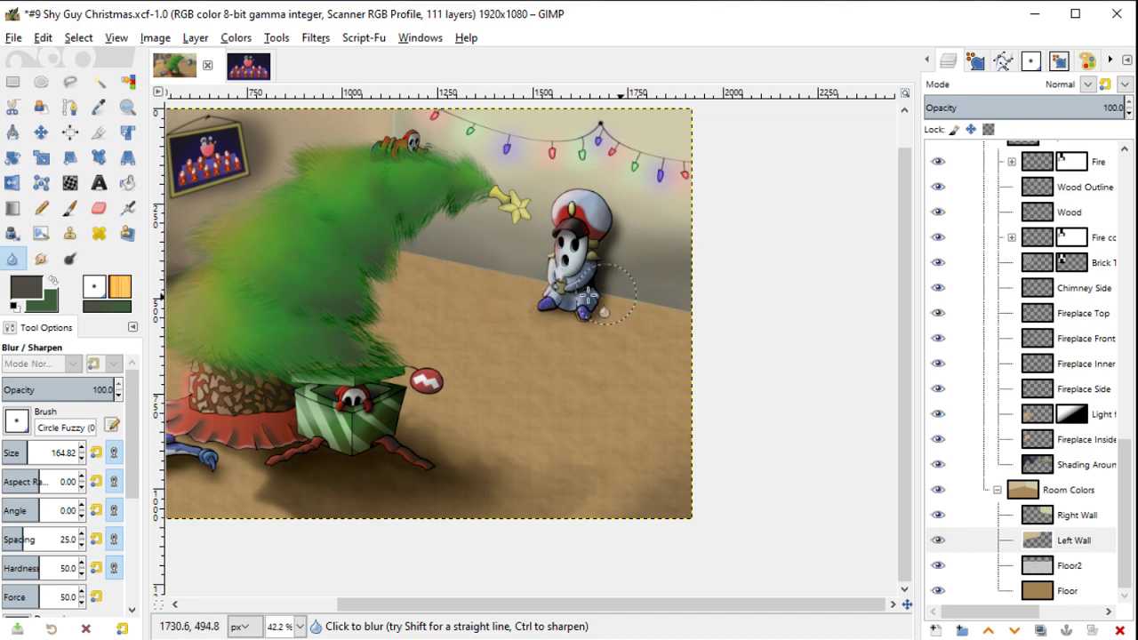
scroll(730, 363, "up", 4)
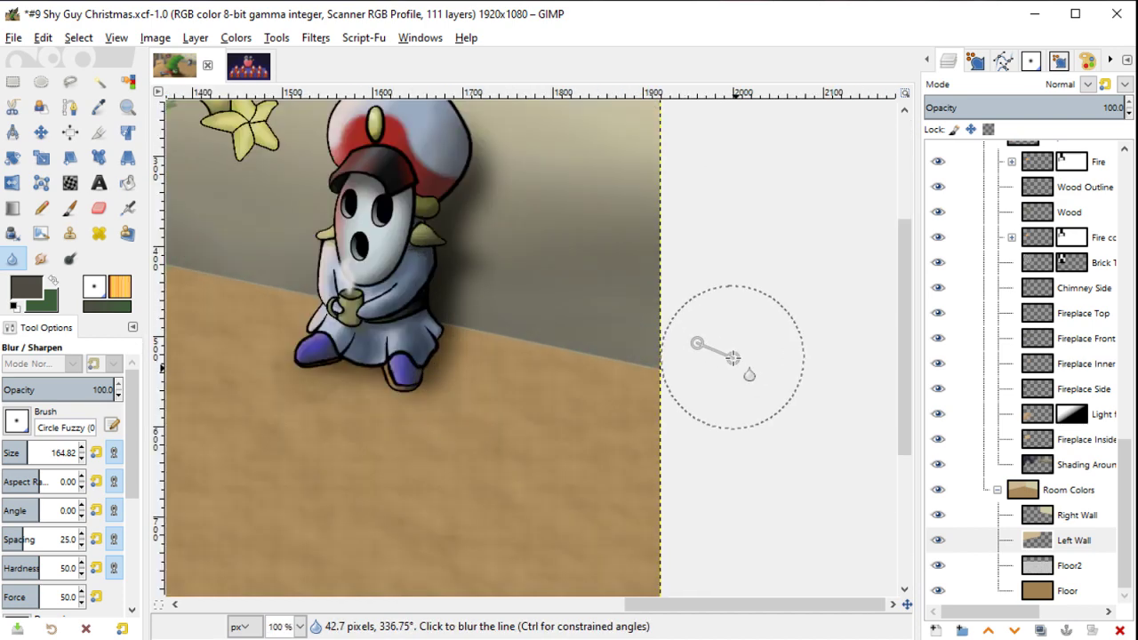
left_click_drag(470, 336, 637, 365)
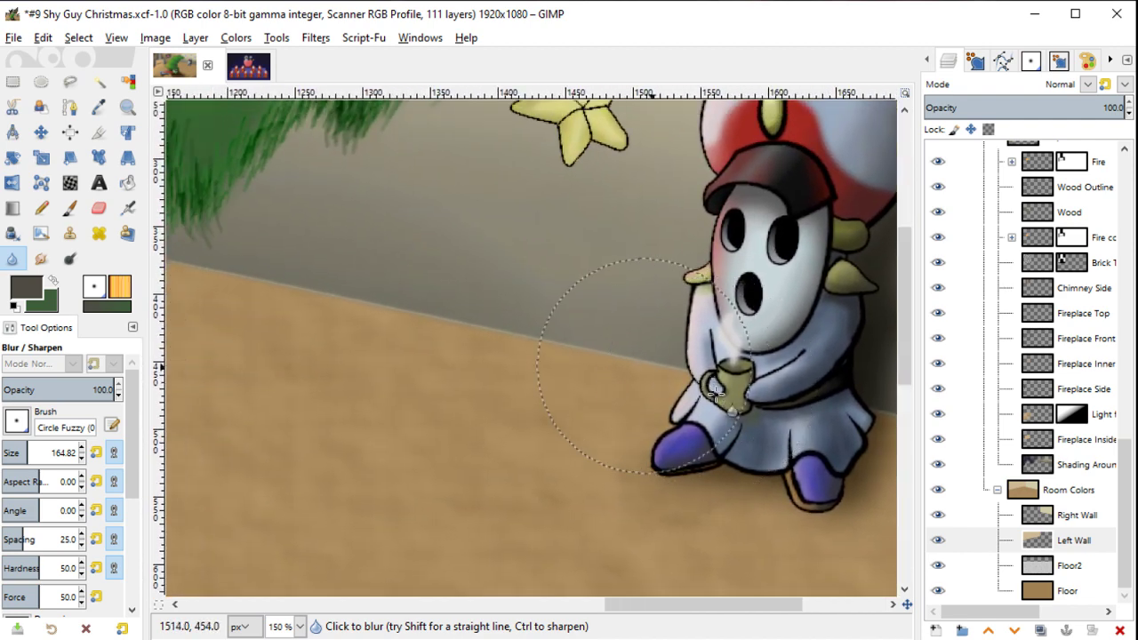
scroll(747, 418, "right", 5)
Step: Compare Right Wall hidden and shown, then make Right Wall the working layer
left_click(943, 541)
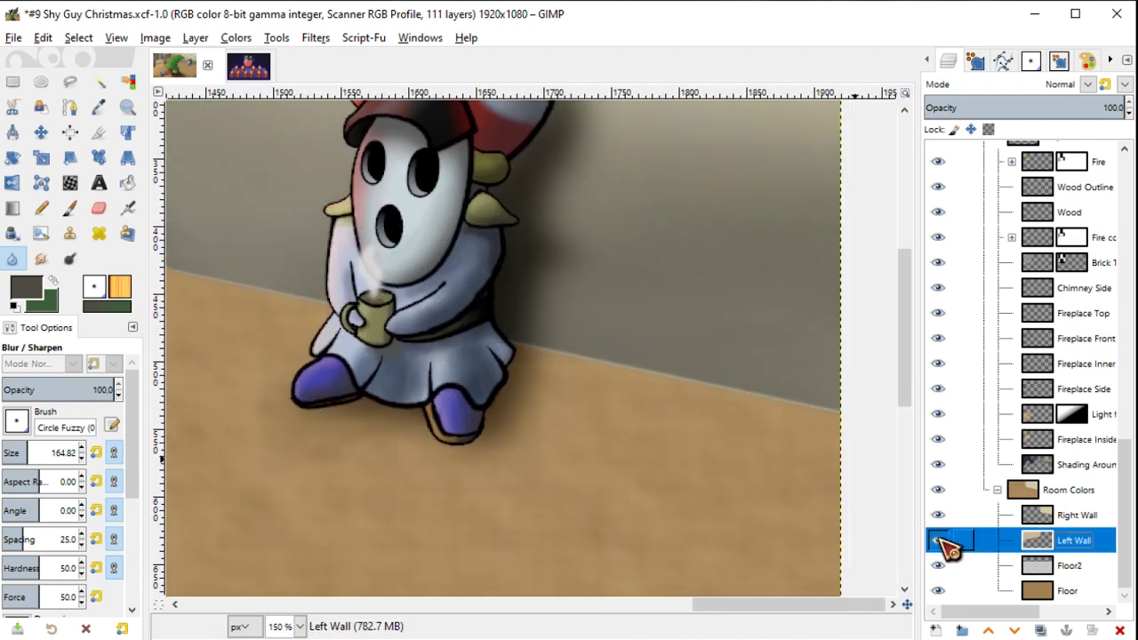
left_click(939, 518)
left_click(939, 515)
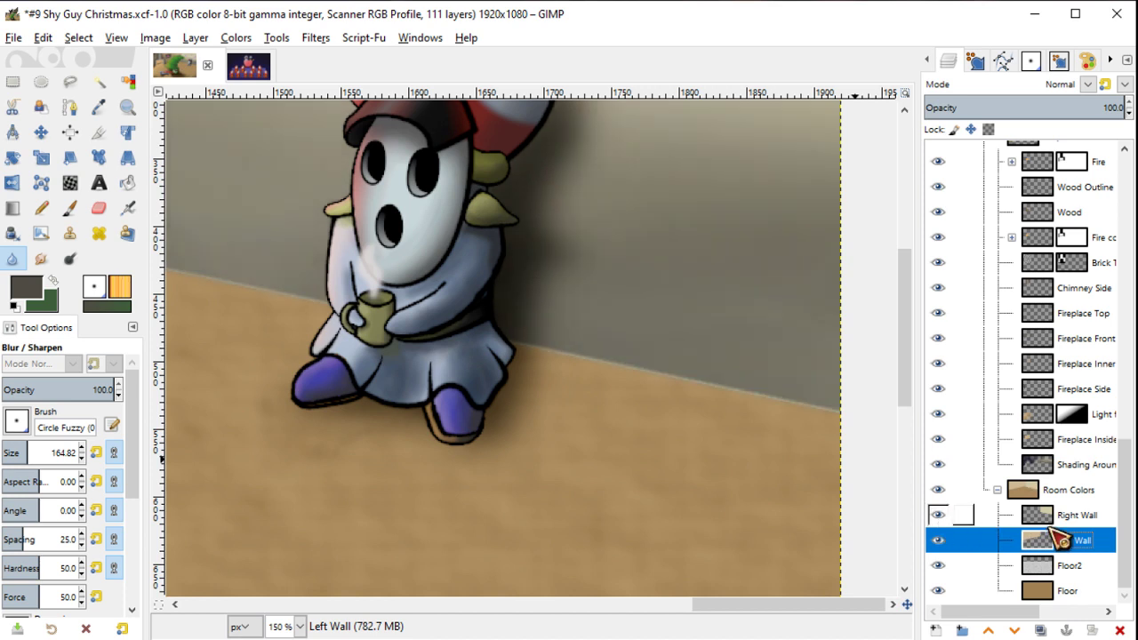
left_click(964, 516)
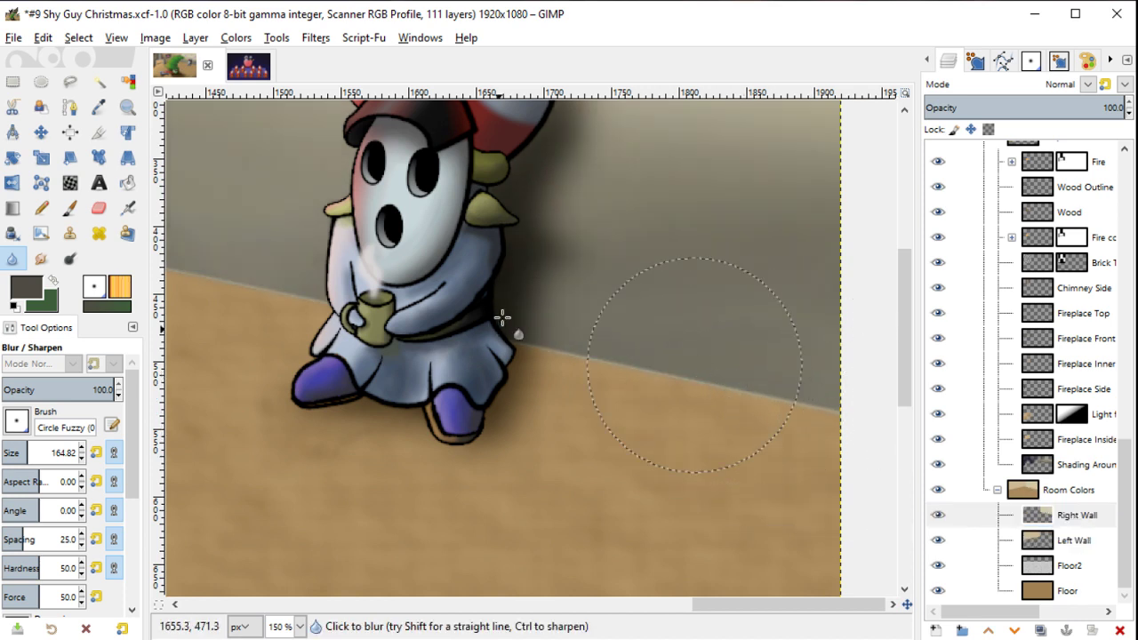
left_click_drag(388, 313, 676, 405)
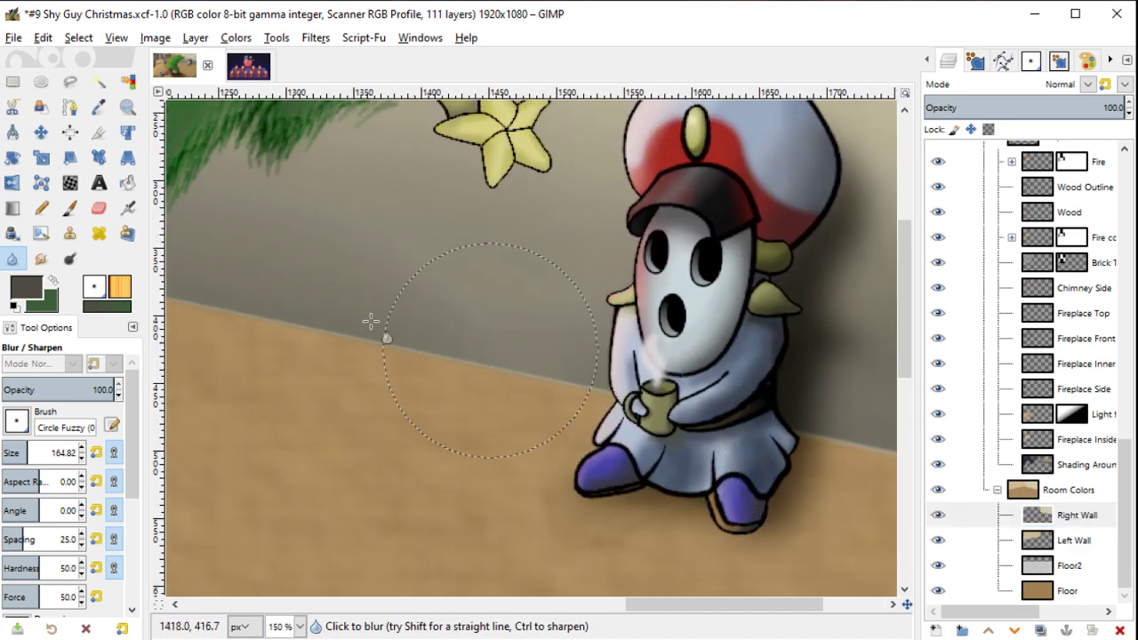
Step: Toggle Right Wall's visibility repeatedly to compare shading, leaving it hidden
left_click(939, 515)
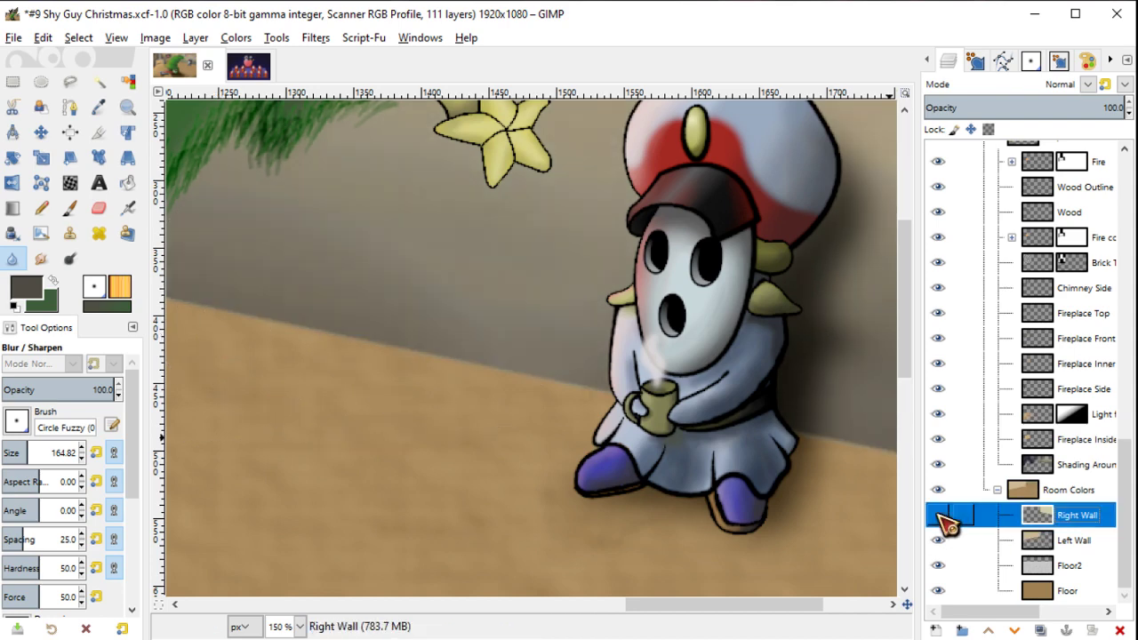
left_click(939, 514)
left_click(939, 515)
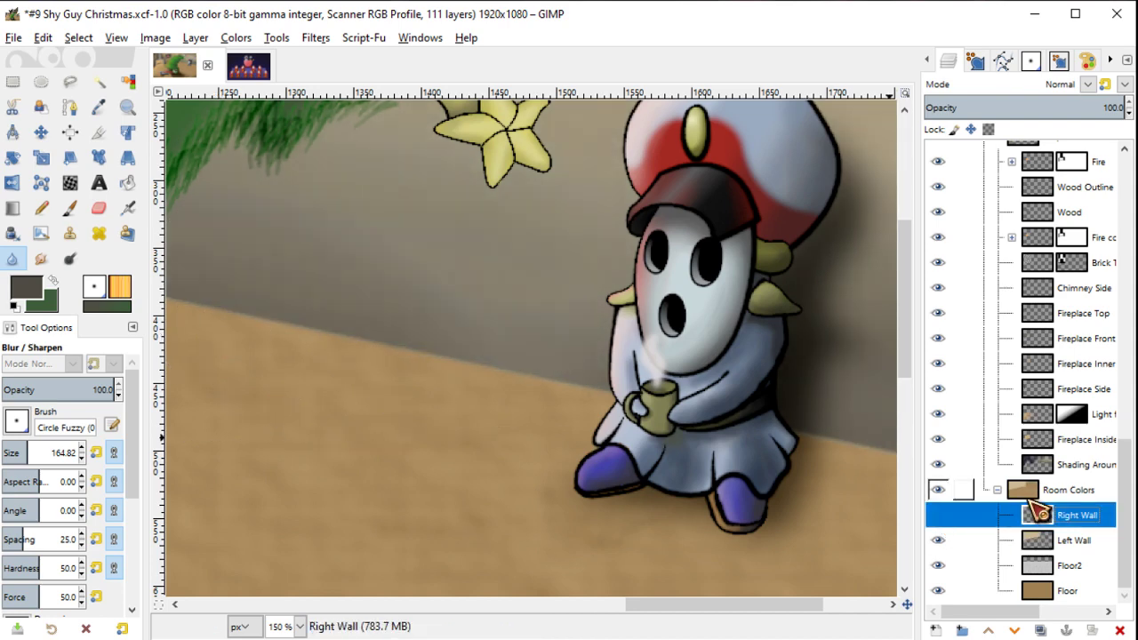
scroll(752, 453, "down", 3)
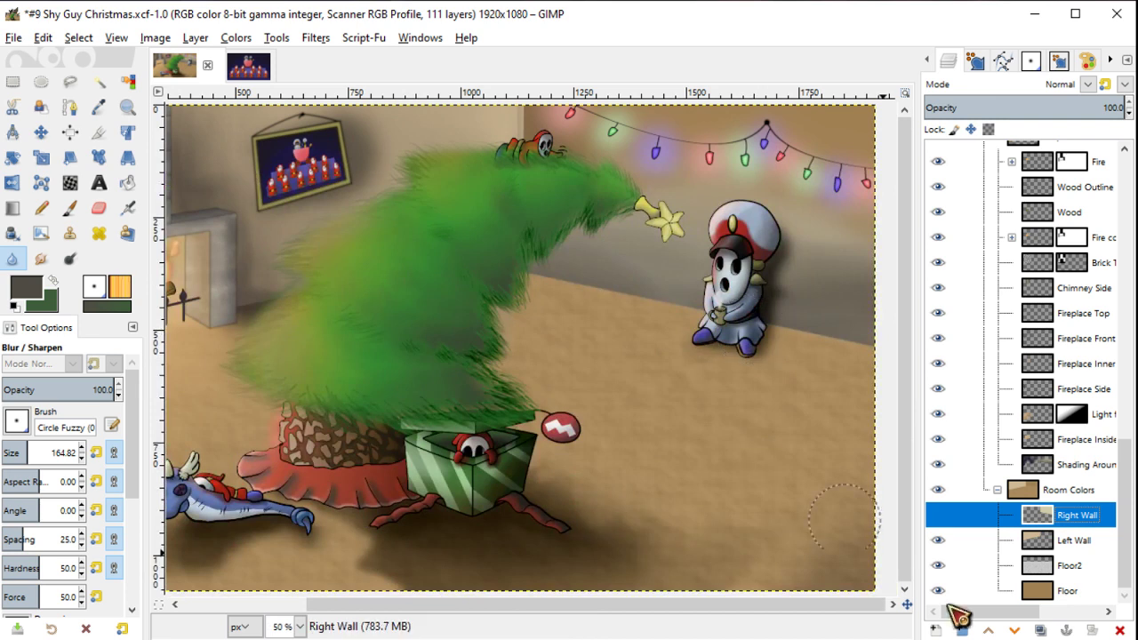
left_click(941, 517)
left_click(941, 517)
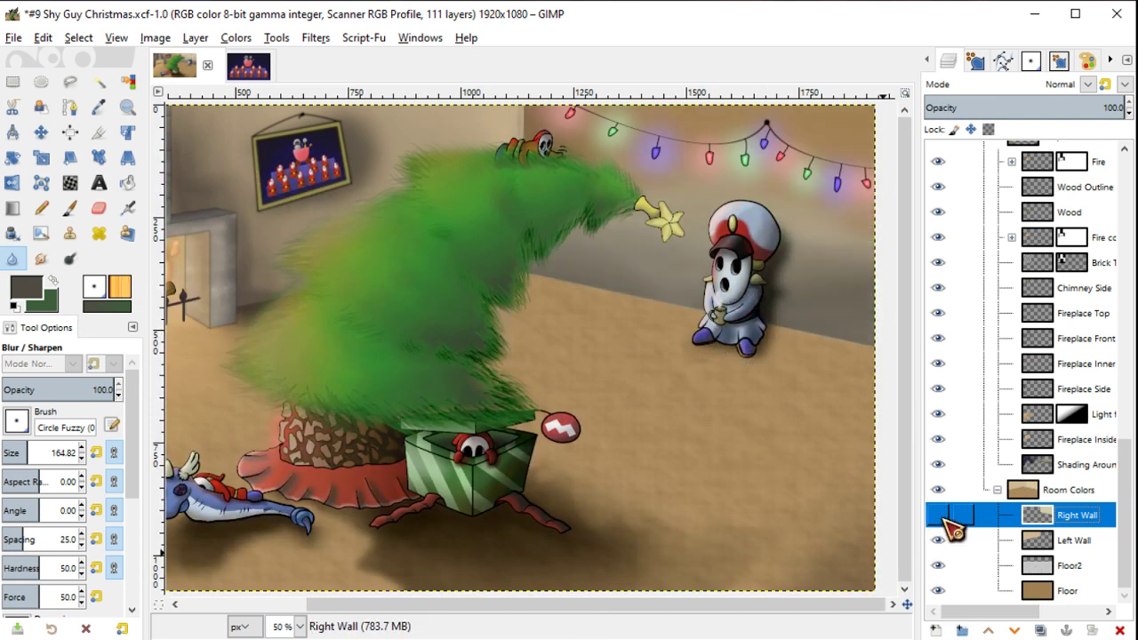
left_click(941, 517)
left_click(941, 516)
Step: Free-select a strip along the wall base and show the Right Wall layer again
key("f")
left_click(887, 330)
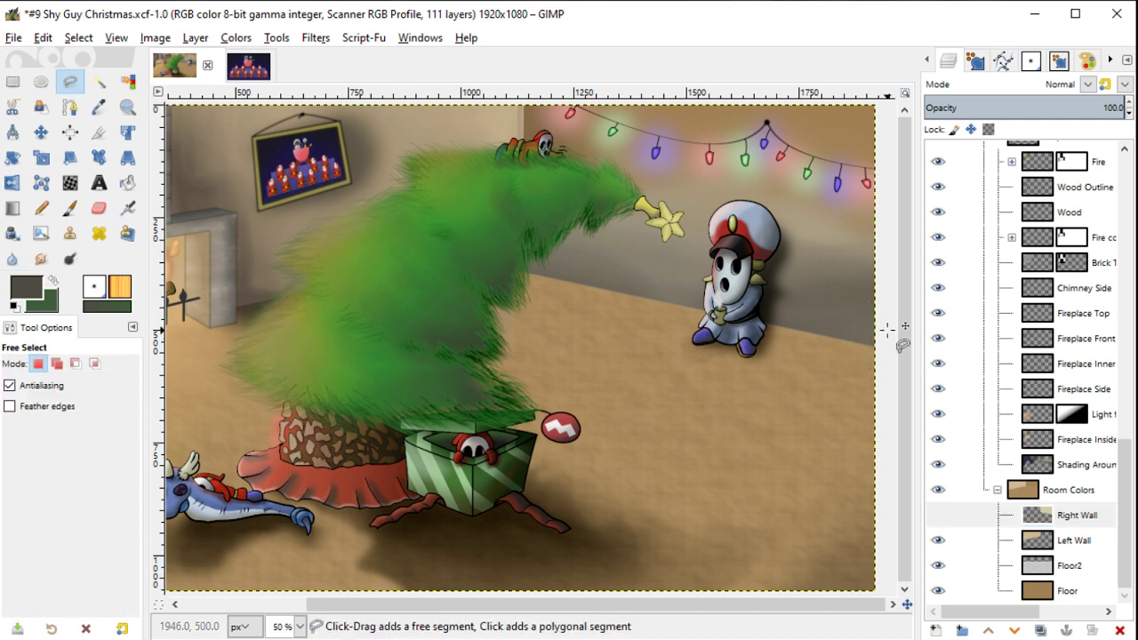
left_click(478, 287)
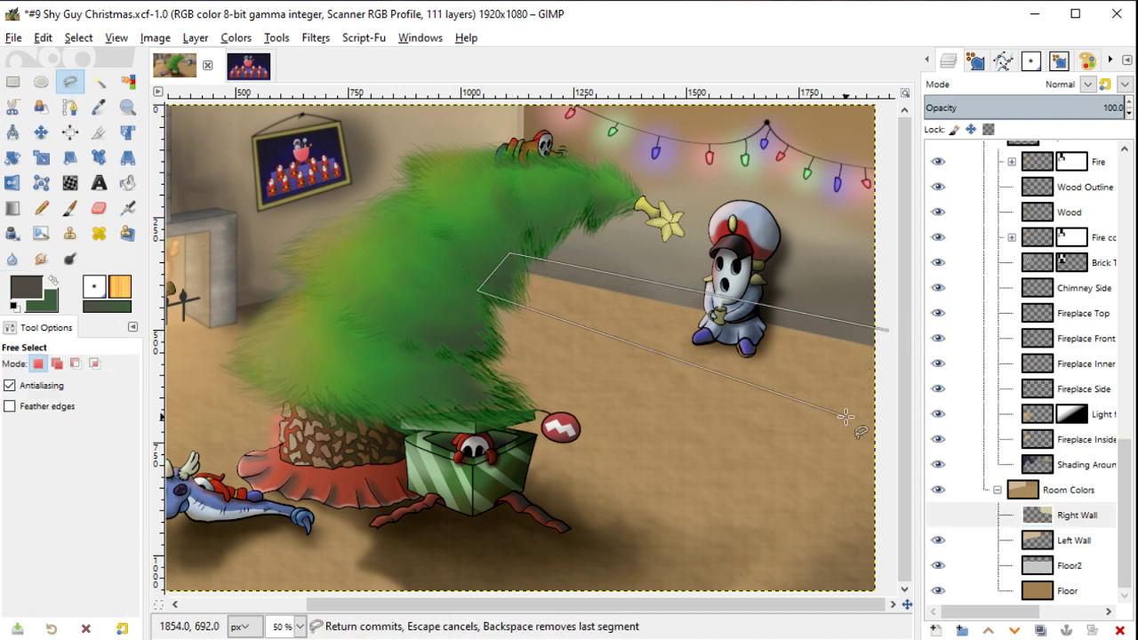
double_click(886, 405)
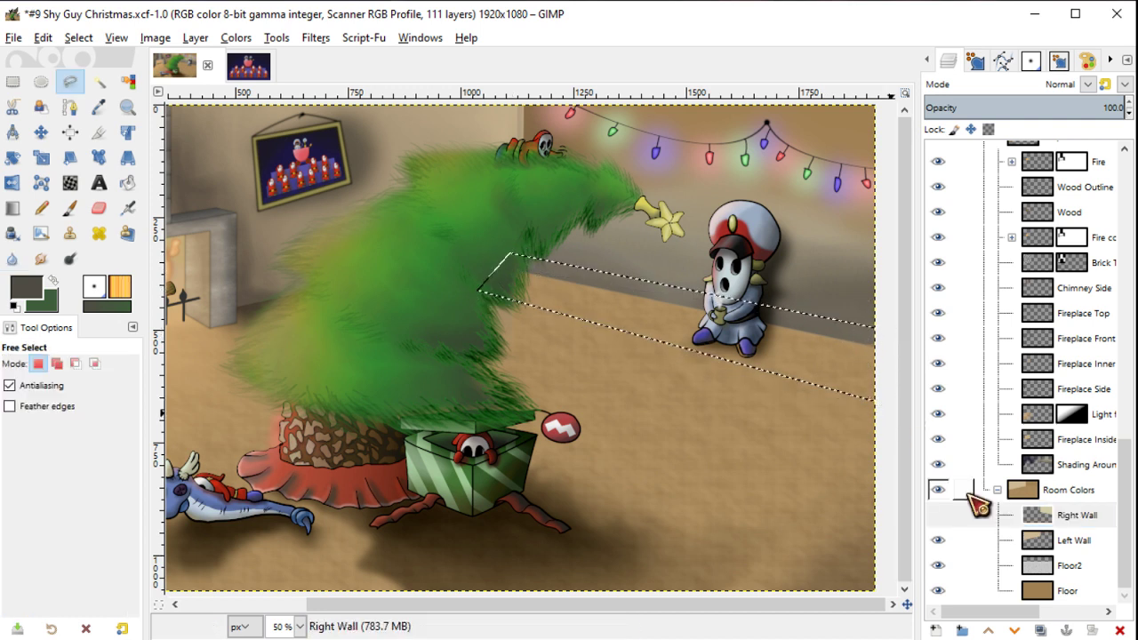
left_click(937, 515)
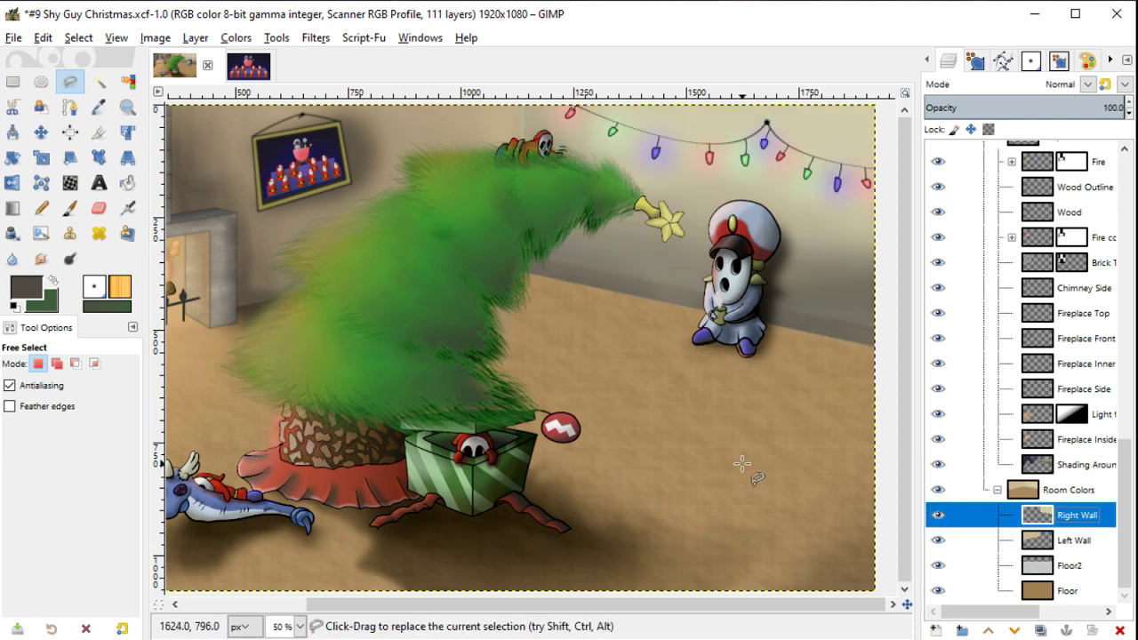
Step: Feather the wall-base selection by 50 px, then deselect and zoom to 200% near Shy Guy
right_click(622, 296)
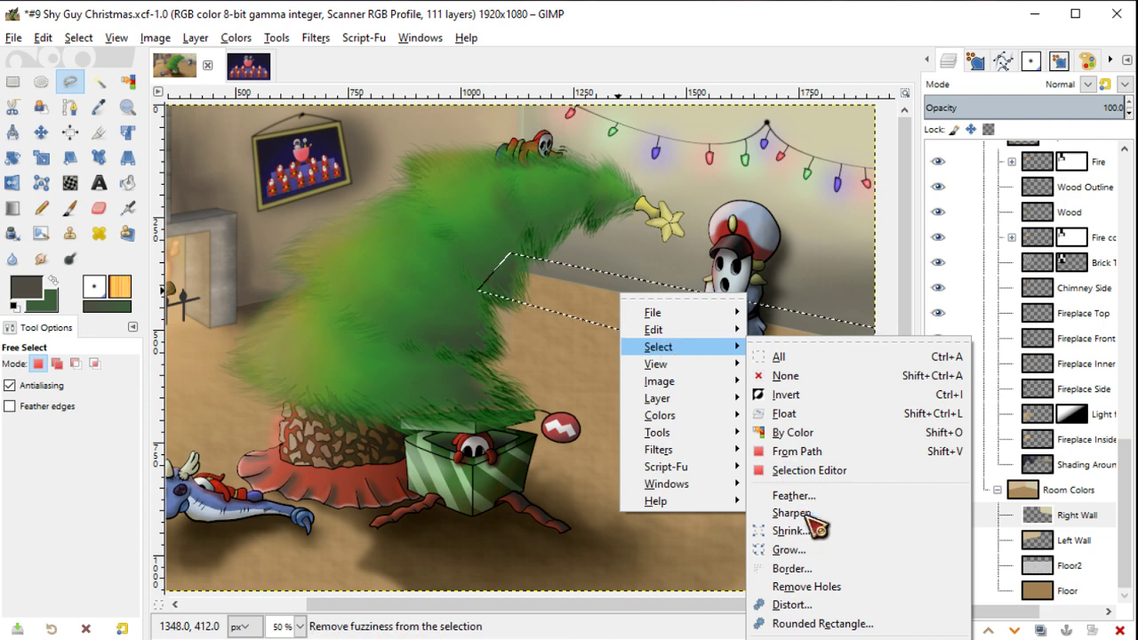
left_click(816, 495)
left_click(804, 556)
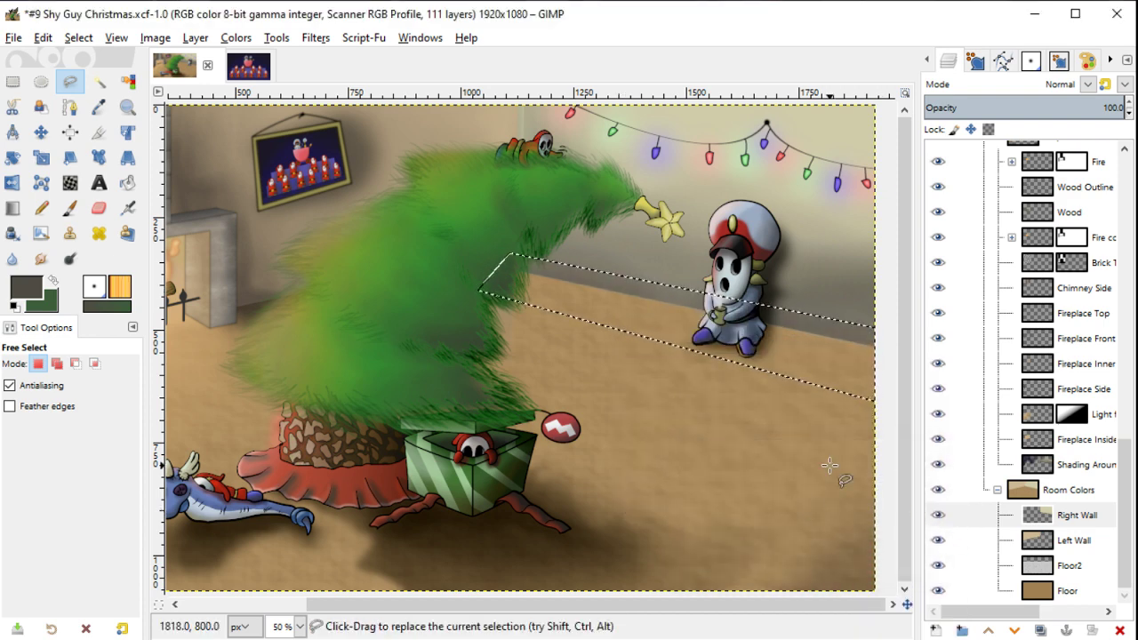
key("ctrl+shift+a")
key("ctrl+z")
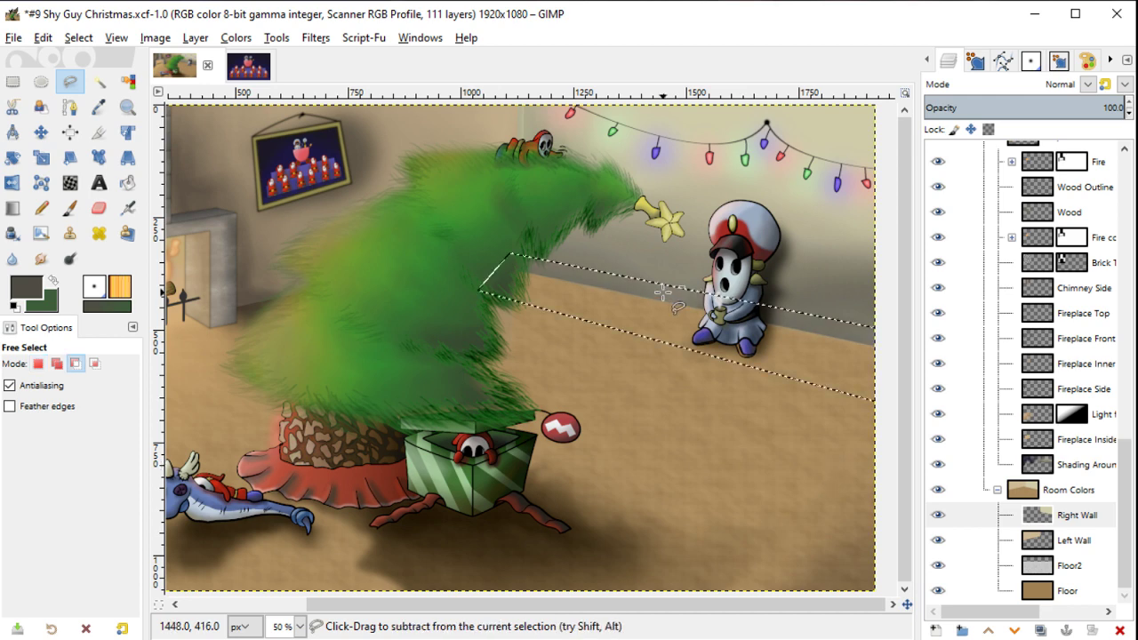
right_click(633, 223)
mouse_move(669, 271)
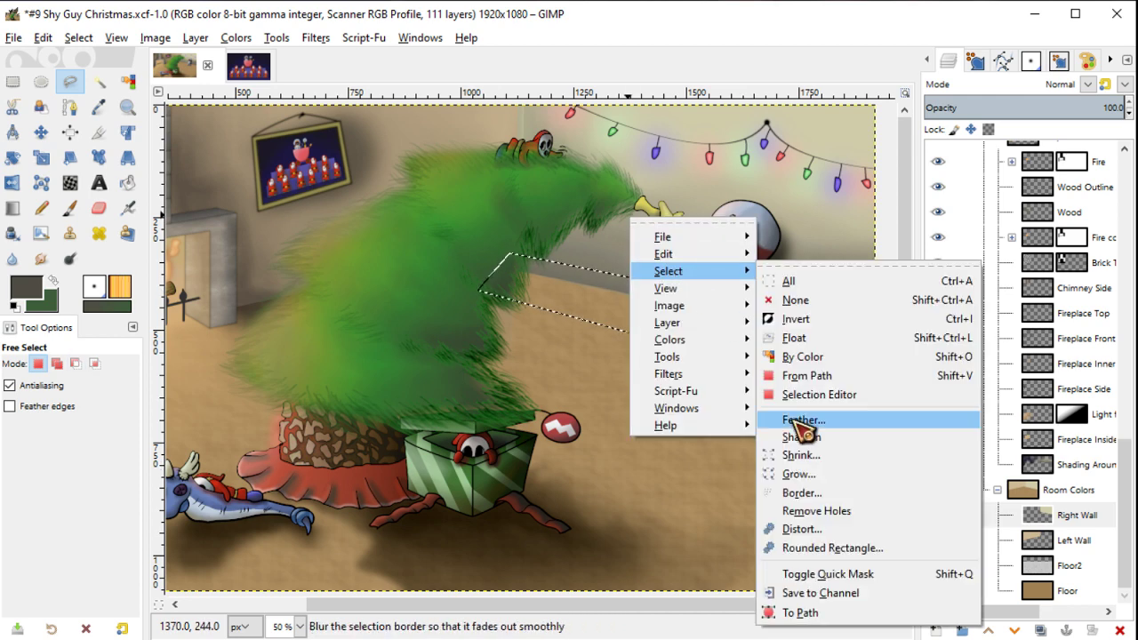
left_click(781, 420)
key("Return")
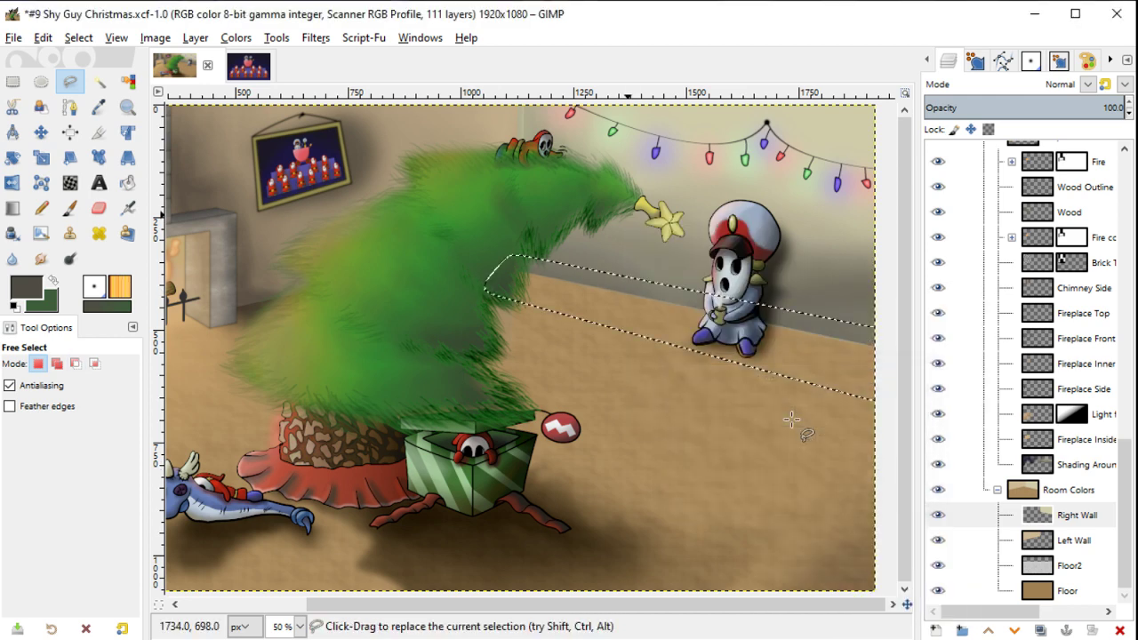
key("ctrl+shift+a")
scroll(792, 420, "down", 1)
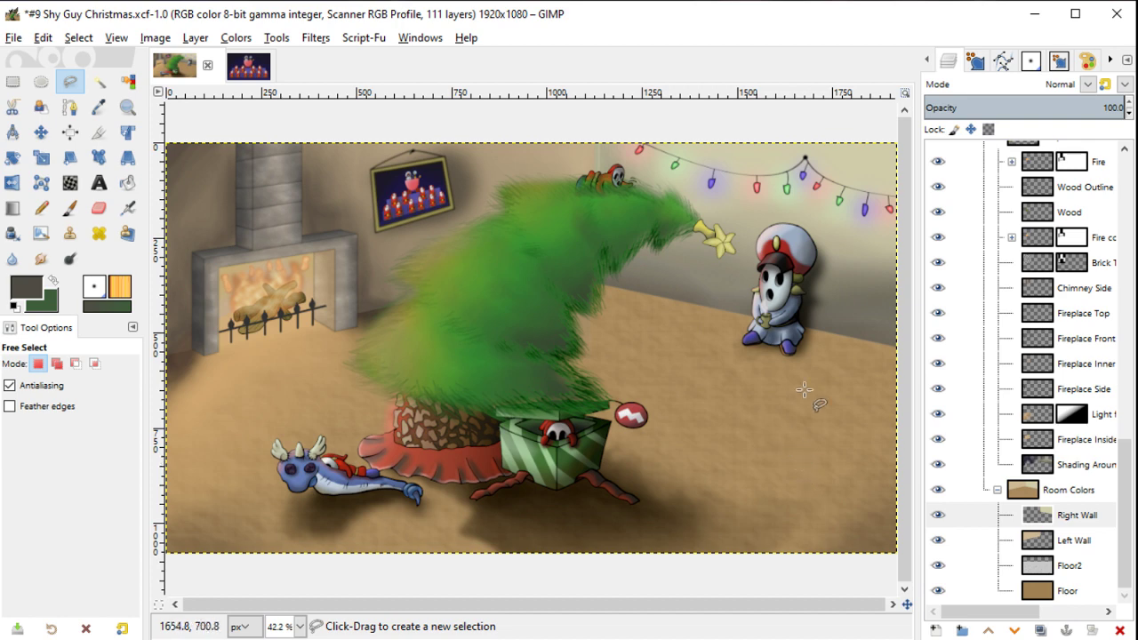
key("plus")
key("plus")
key("plus")
key("plus")
key("plus")
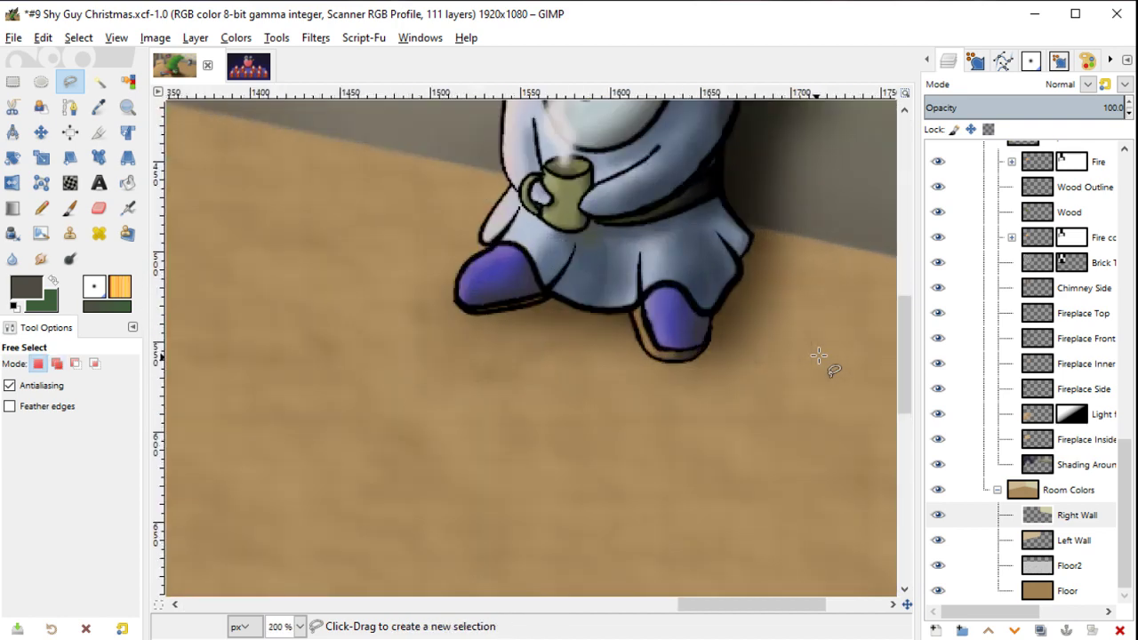
Step: Set the foreground colour to black
key("n")
scroll(676, 374, "up", 5)
scroll(596, 436, "right", 5)
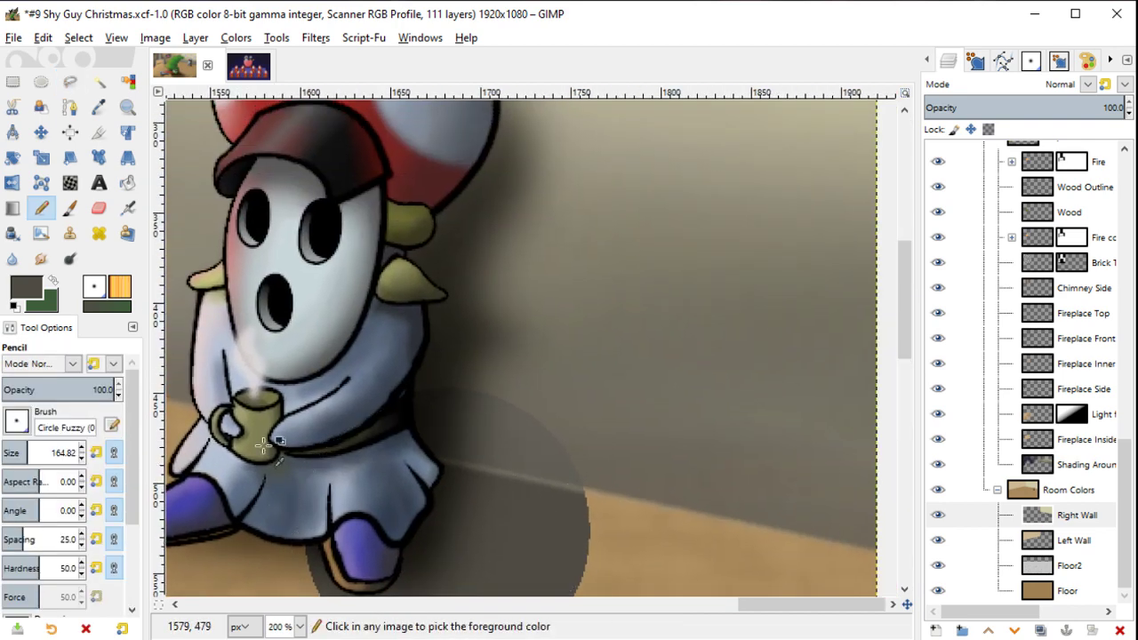
left_click(25, 293)
mouse_move(461, 357)
left_mouse_down()
mouse_move(462, 370)
mouse_move(573, 418)
left_mouse_up()
left_click(652, 450)
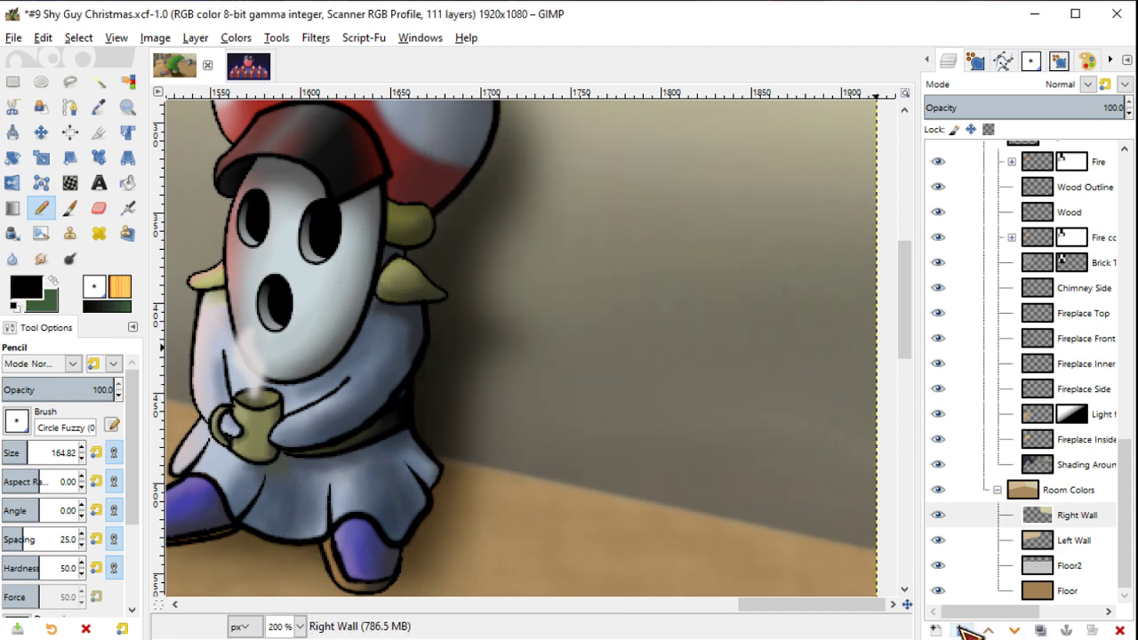
Step: Create a new empty layer named Sig
left_click(937, 630)
type("Sig")
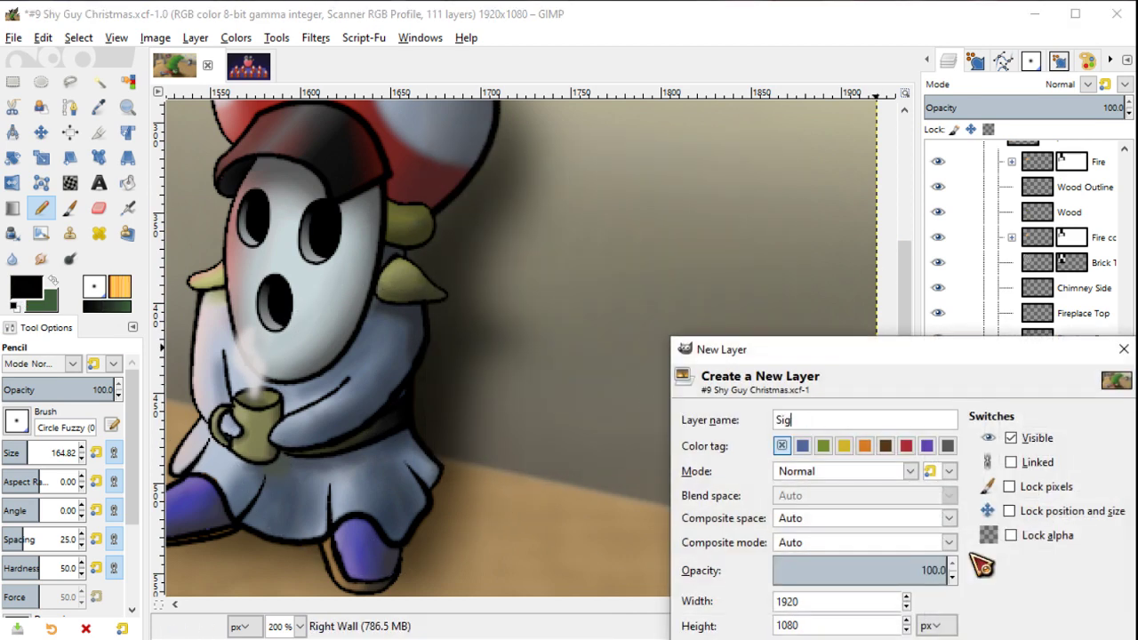
key("Return")
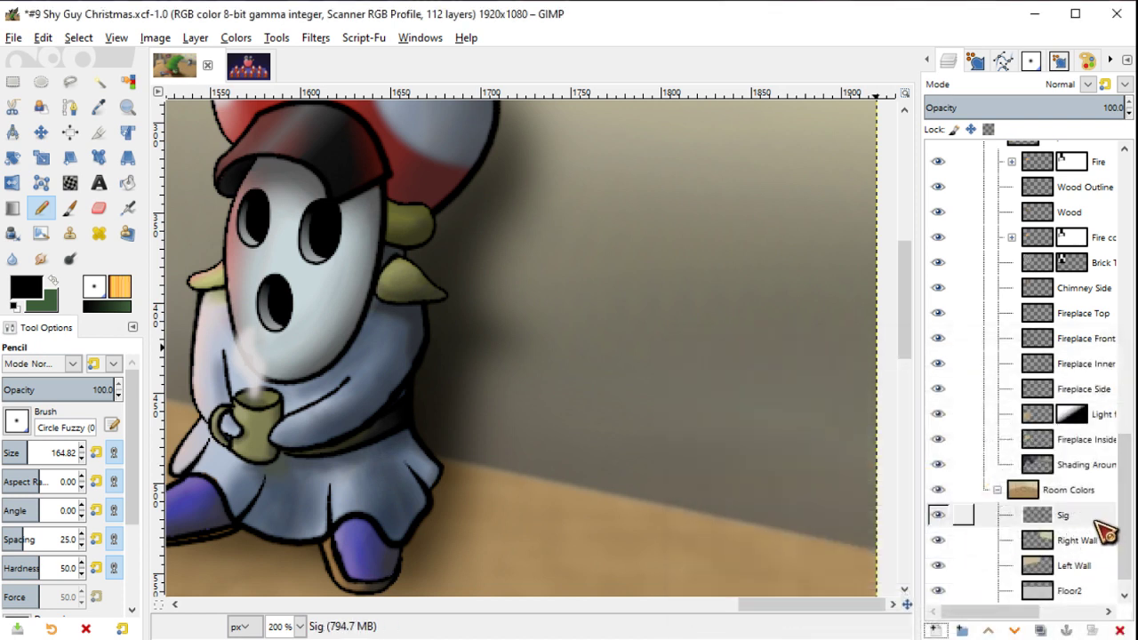
mouse_move(1095, 520)
left_mouse_down()
mouse_move(1062, 238)
mouse_move(1057, 398)
left_mouse_up()
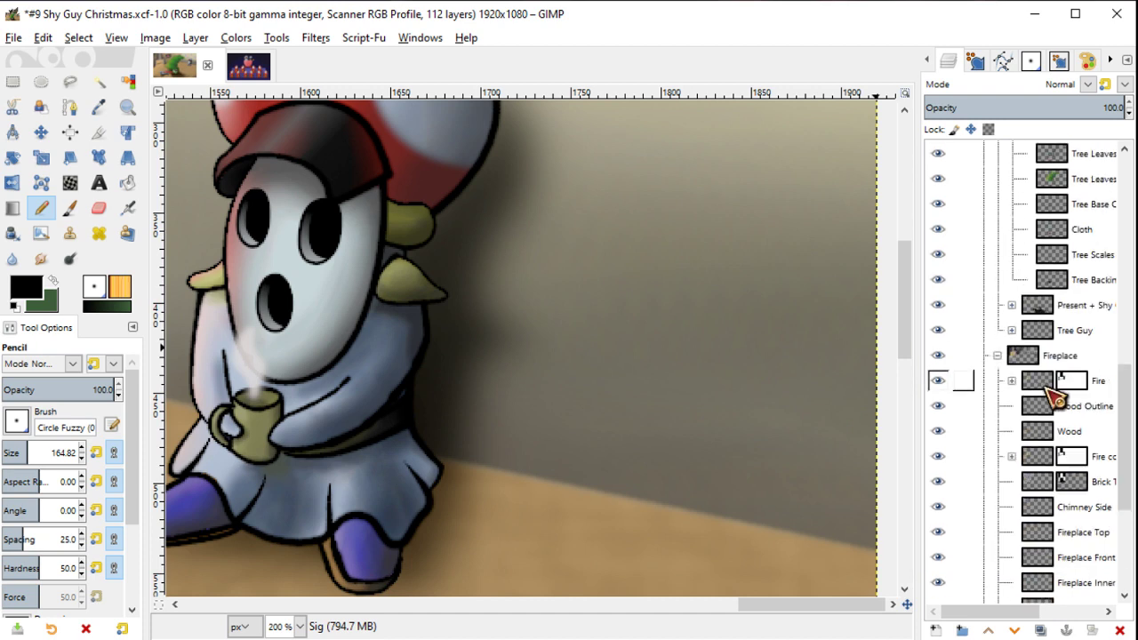
mouse_move(1049, 391)
left_mouse_down()
mouse_move(1000, 194)
mouse_move(992, 494)
left_mouse_up()
Step: Move the Sig layer out of Room Colors to the top level above Base Colors
left_click(983, 153)
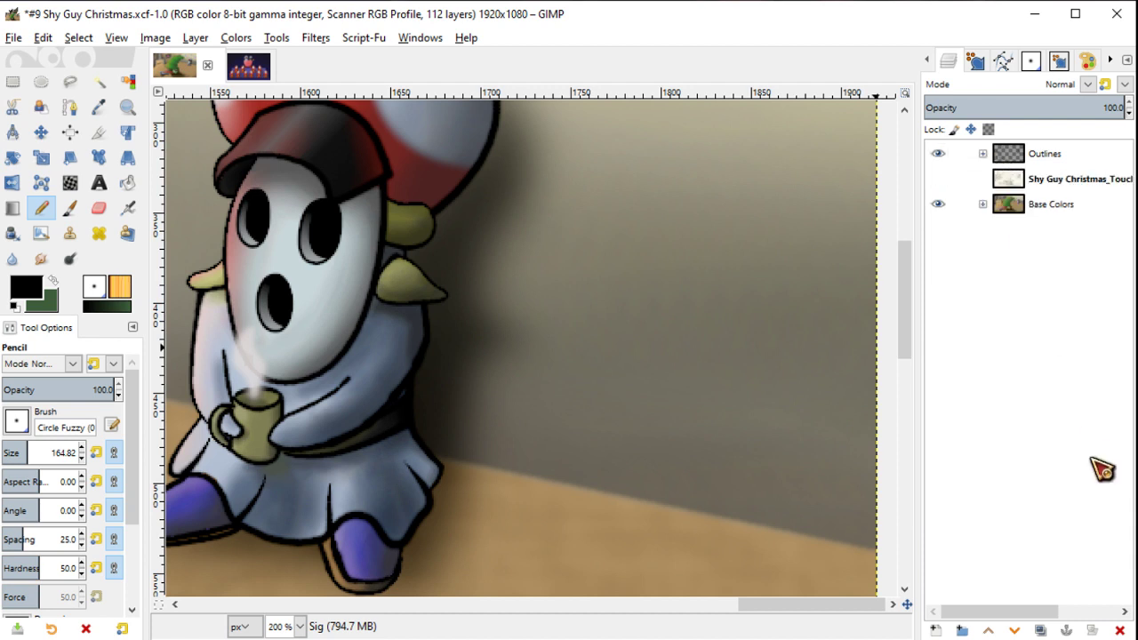
left_click(983, 204)
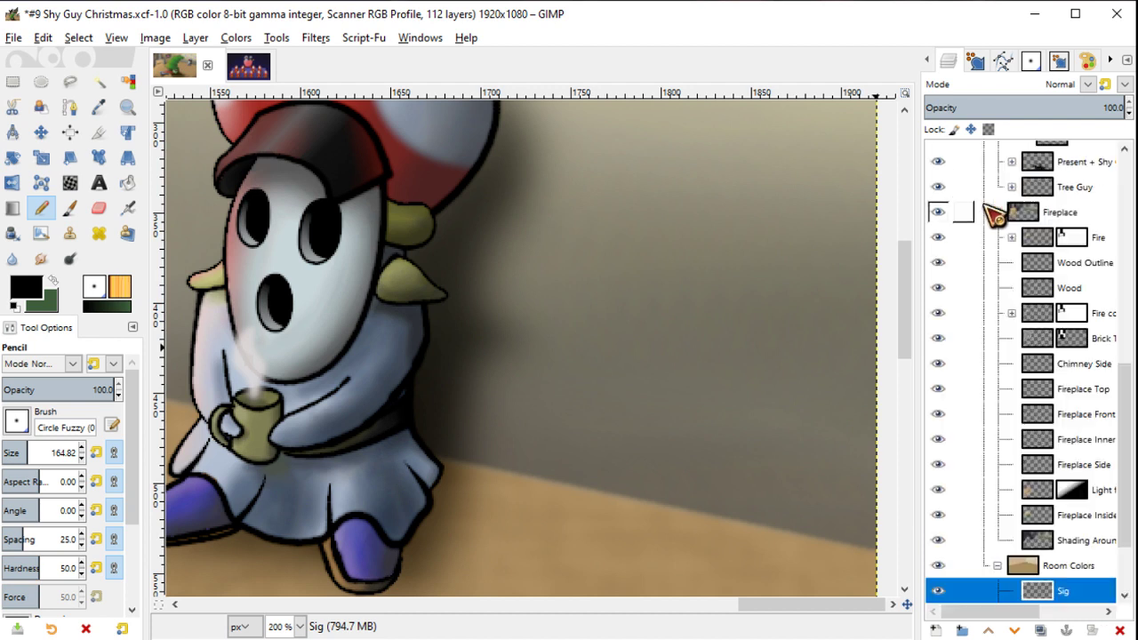
mouse_move(994, 214)
left_mouse_down()
mouse_move(1064, 590)
mouse_move(1005, 165)
left_mouse_up()
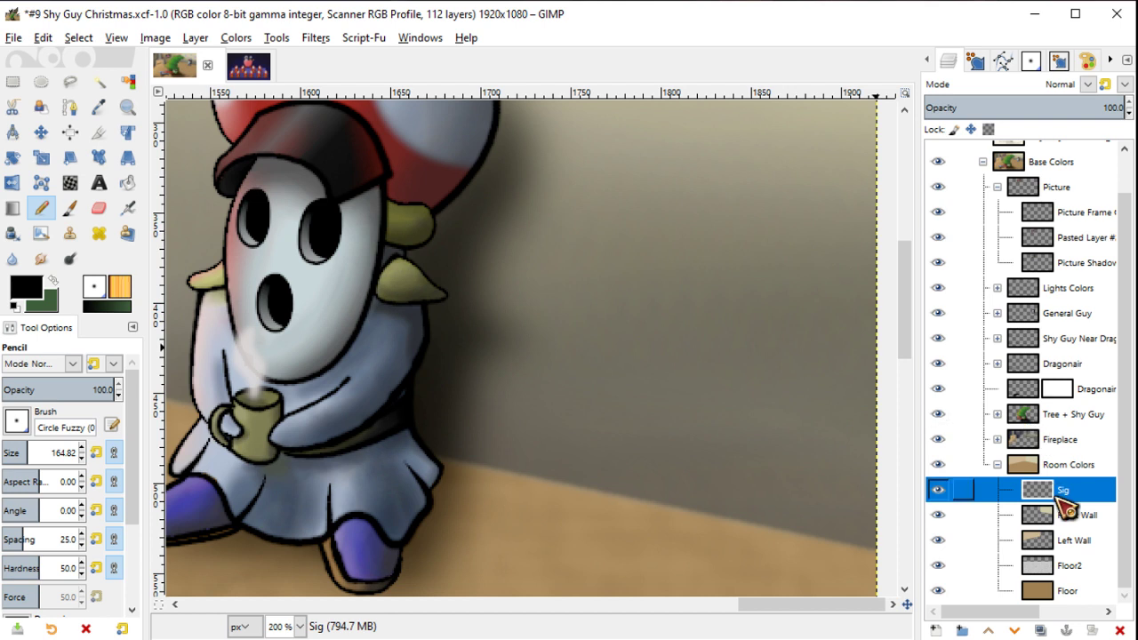
mouse_move(996, 171)
left_mouse_down()
mouse_move(1038, 175)
mouse_move(1037, 209)
left_mouse_up()
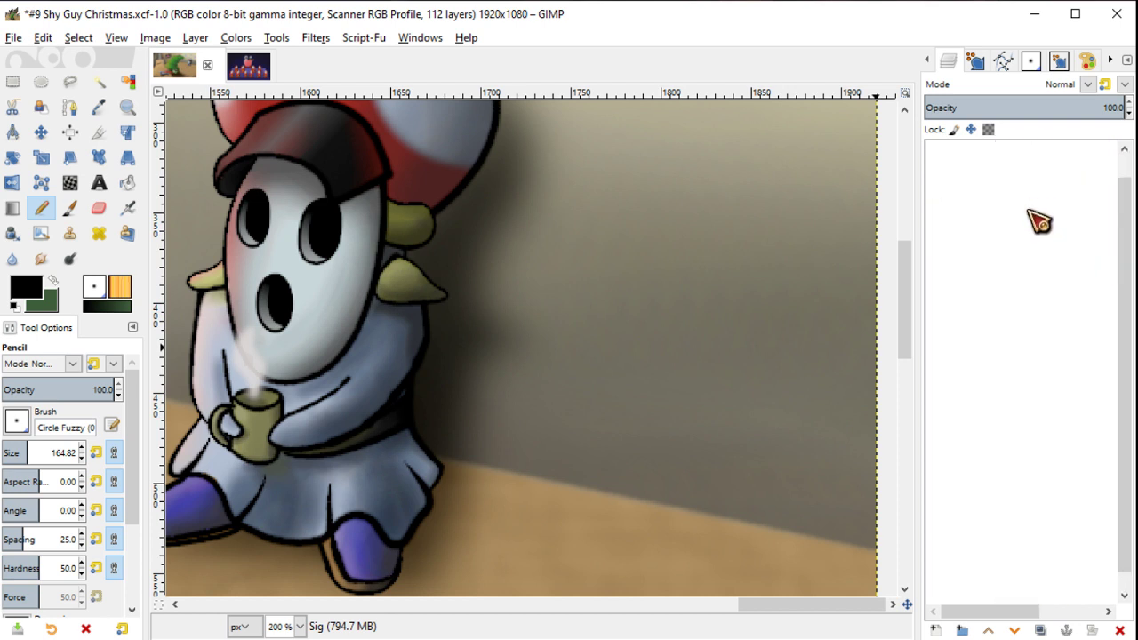
left_click(983, 204)
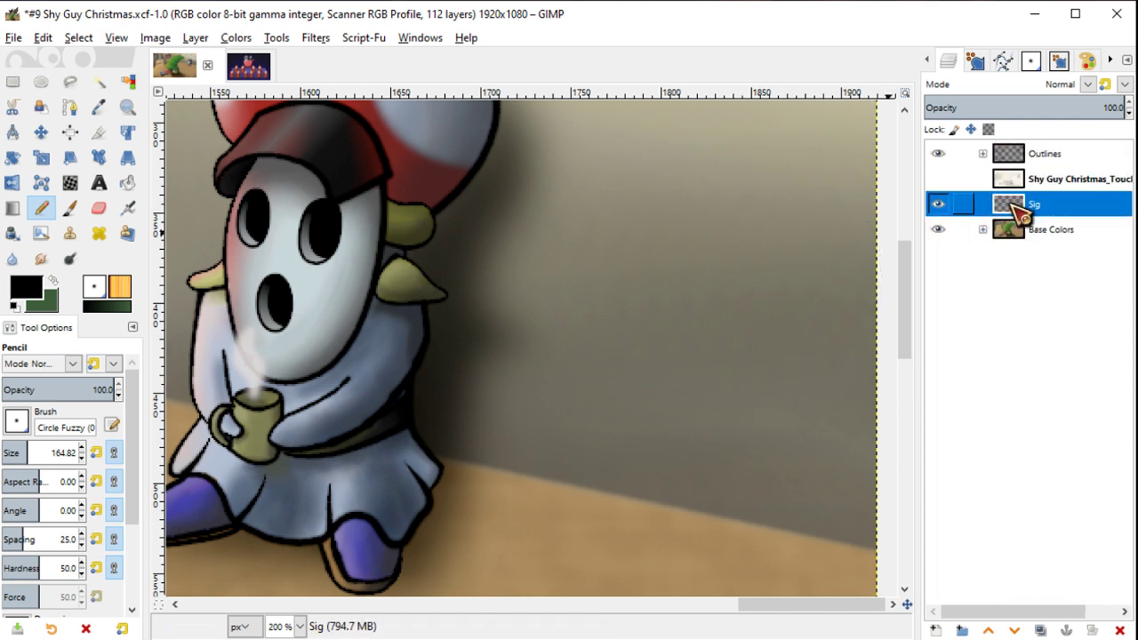
Step: Move Sig to the top of the layer stack and show the Shy Guy Christmas layer
left_click_drag(1036, 214, 1040, 150)
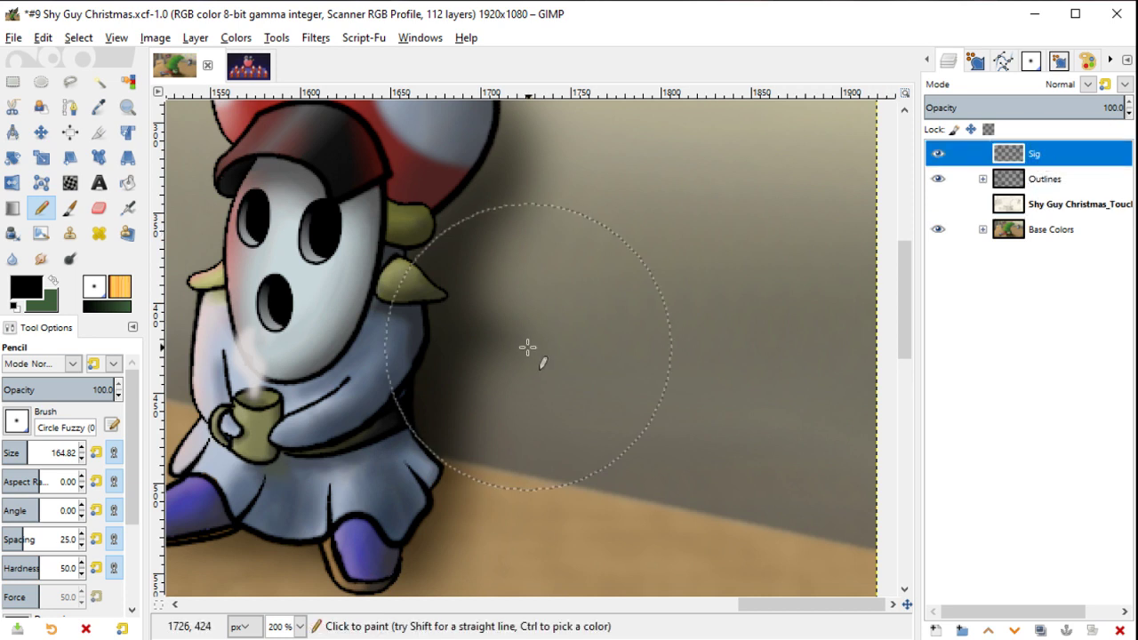
left_click(939, 204)
scroll(533, 305, "up", 1, "ctrl")
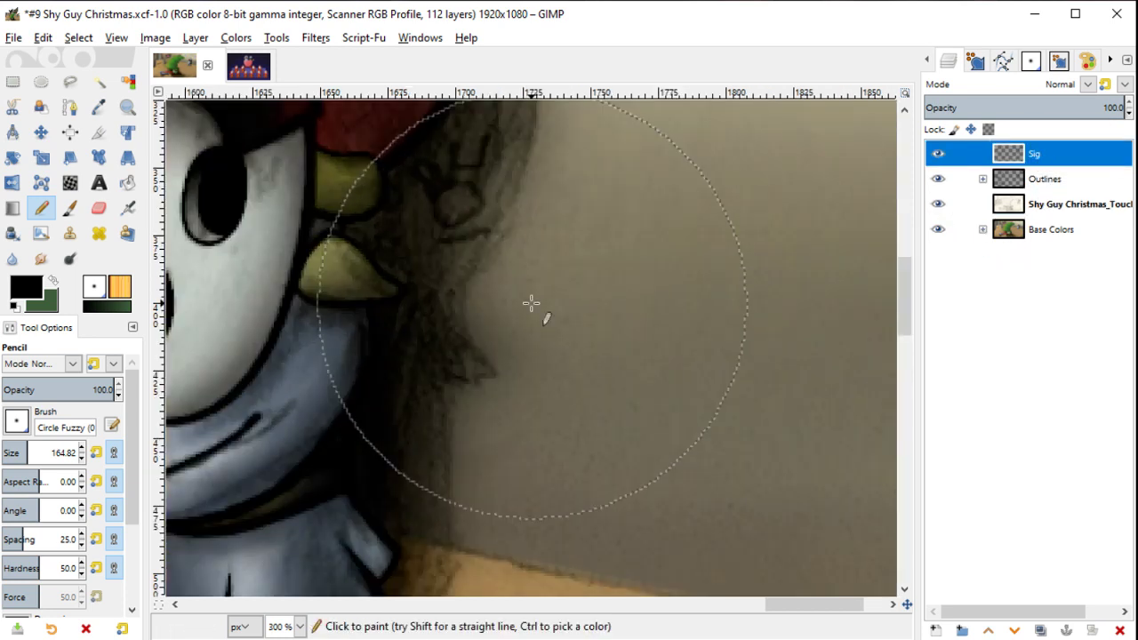
scroll(534, 305, "up", 1, "ctrl")
Step: Shrink the brush size to 4.25 and switch to the Paintbrush
key("bracketleft")
key("bracketleft")
key("bracketleft")
key("bracketleft")
key("bracketleft")
key("bracketleft")
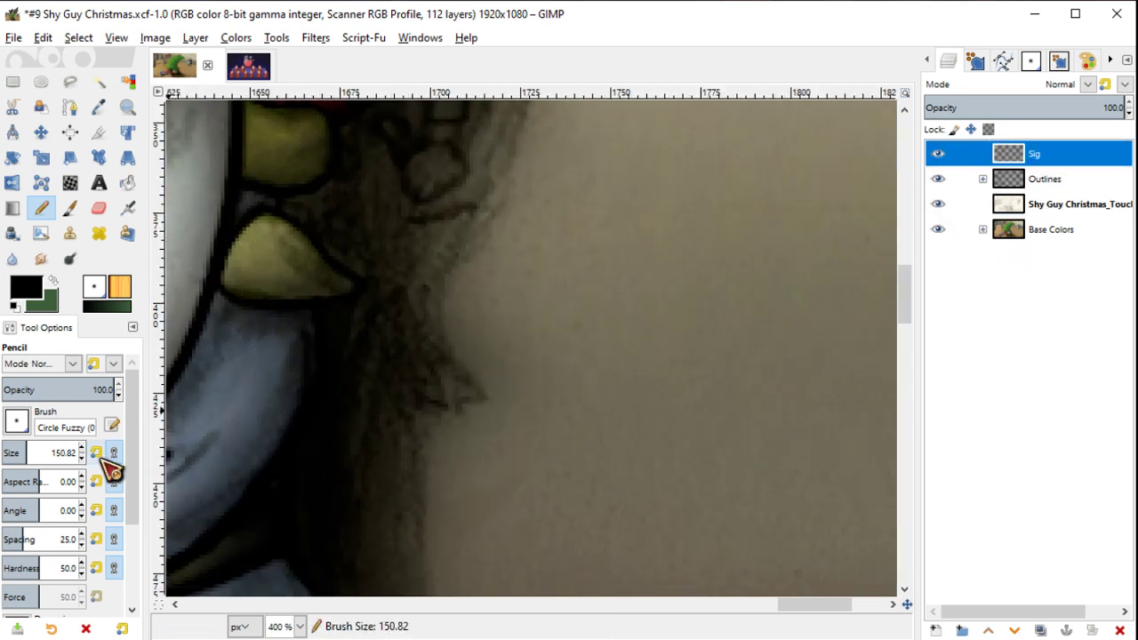
left_click_drag(23, 455, 2, 452)
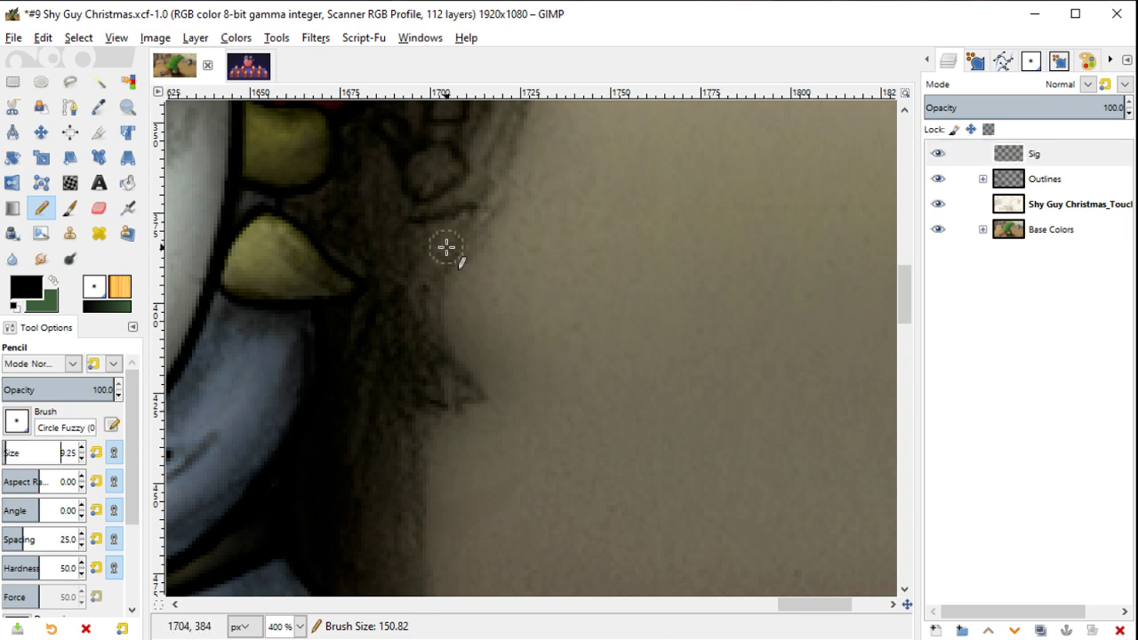
scroll(530, 399, "up", 5)
scroll(530, 399, "left", 2)
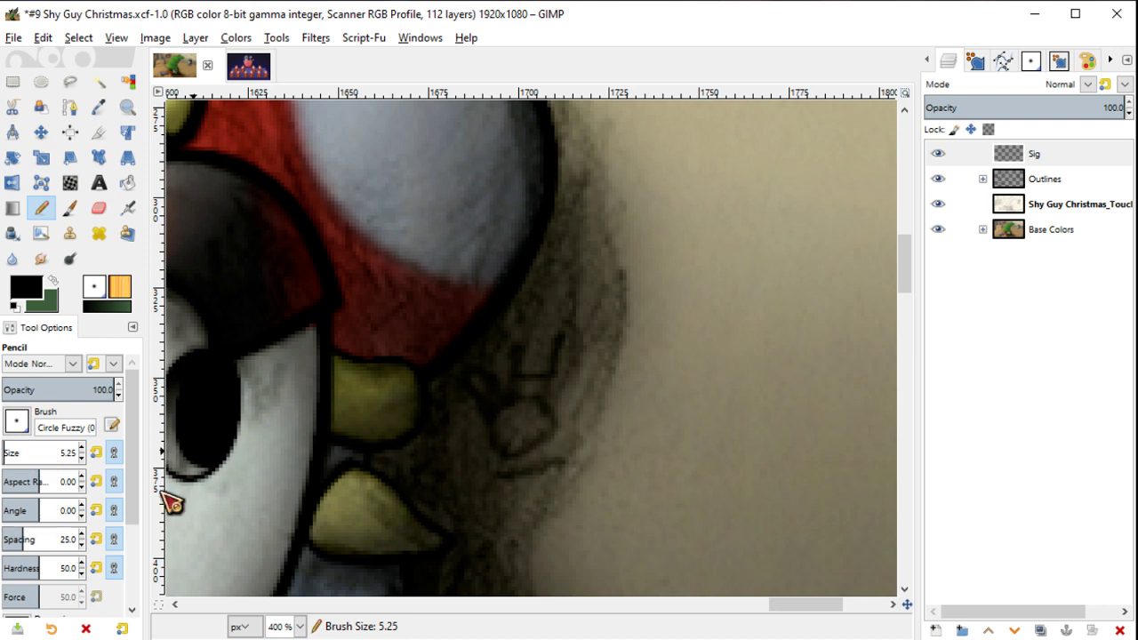
key("bracketleft")
key("p")
Step: Undo a test stroke and zoom onto the wall beside Shy Guy's hood
mouse_move(673, 355)
left_mouse_down()
mouse_move(602, 471)
mouse_move(673, 529)
left_mouse_up()
key("ctrl+z")
key("4")
left_click_drag(366, 316, 483, 385)
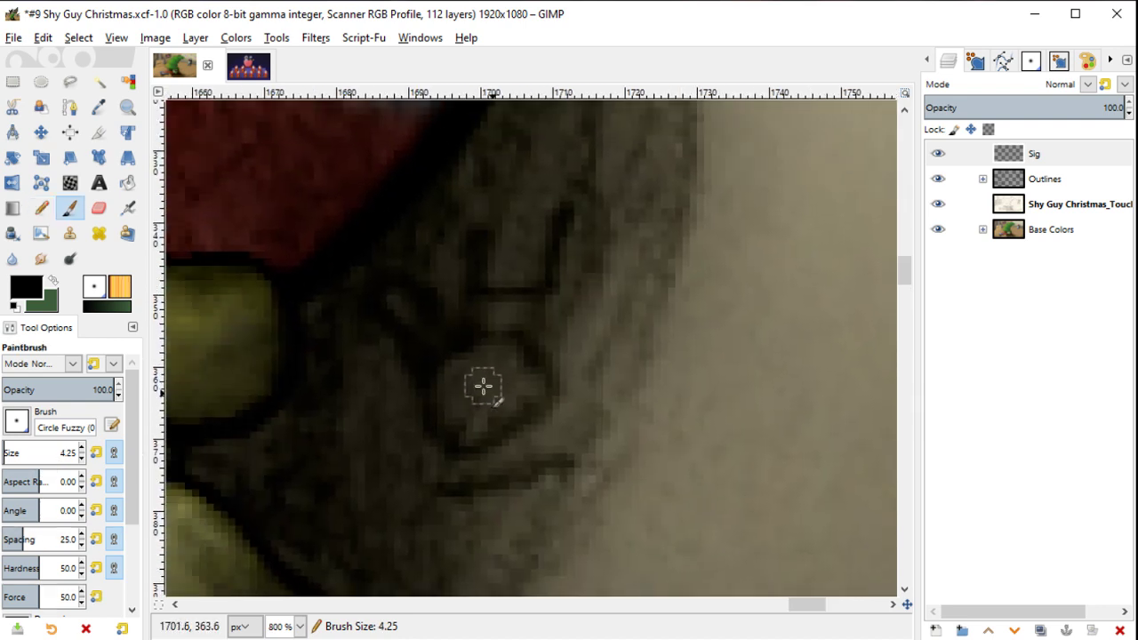
Step: With Base Colors hidden, paint an underlined signature beside Shy Guy's hood, then restore Base Colors
left_click(939, 230)
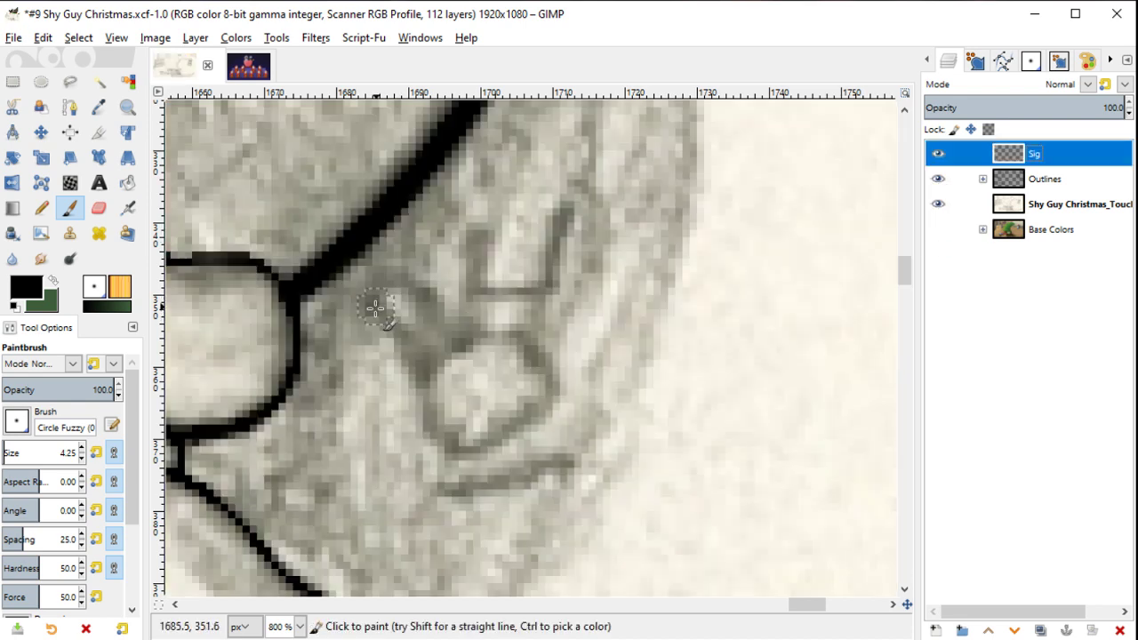
mouse_move(375, 308)
left_mouse_down()
mouse_move(416, 373)
mouse_move(405, 307)
mouse_move(445, 356)
mouse_move(469, 217)
left_mouse_up()
left_click_drag(469, 285, 547, 288)
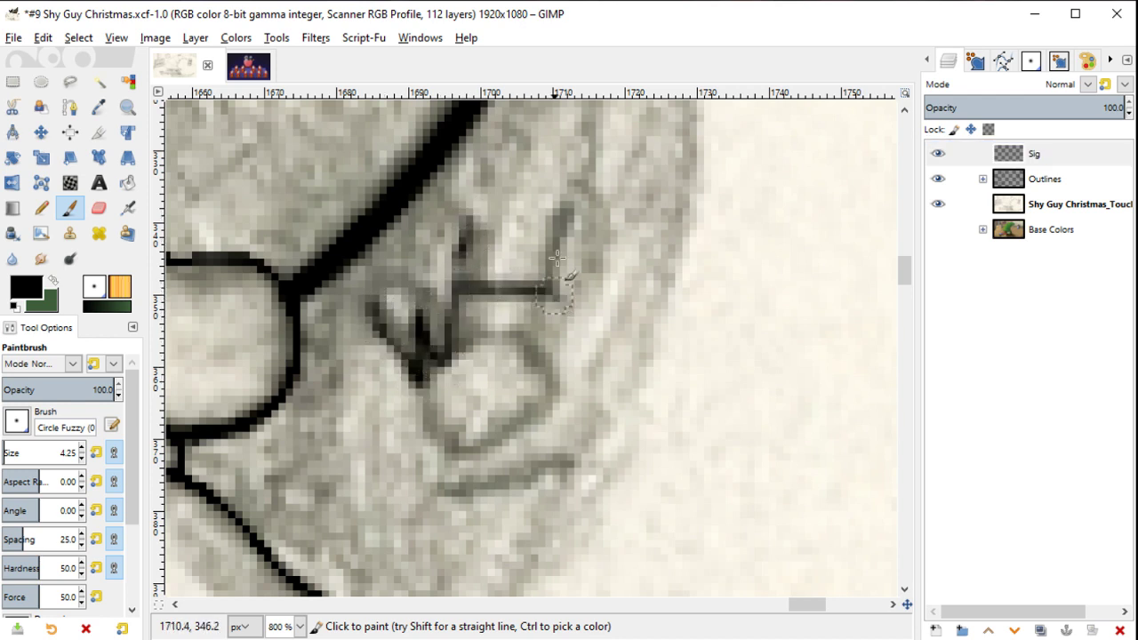
mouse_move(562, 213)
left_mouse_down()
mouse_move(532, 360)
mouse_move(413, 391)
mouse_move(484, 449)
mouse_move(569, 356)
mouse_move(478, 345)
left_mouse_up()
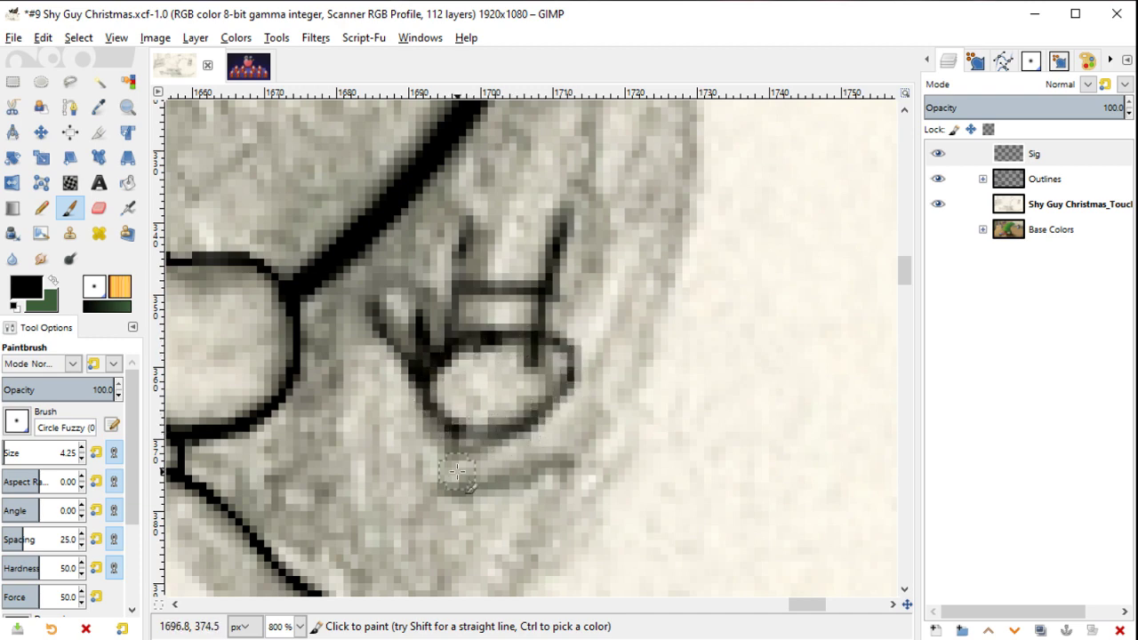
left_click_drag(442, 495, 625, 442)
scroll(619, 451, "down", 3, "ctrl")
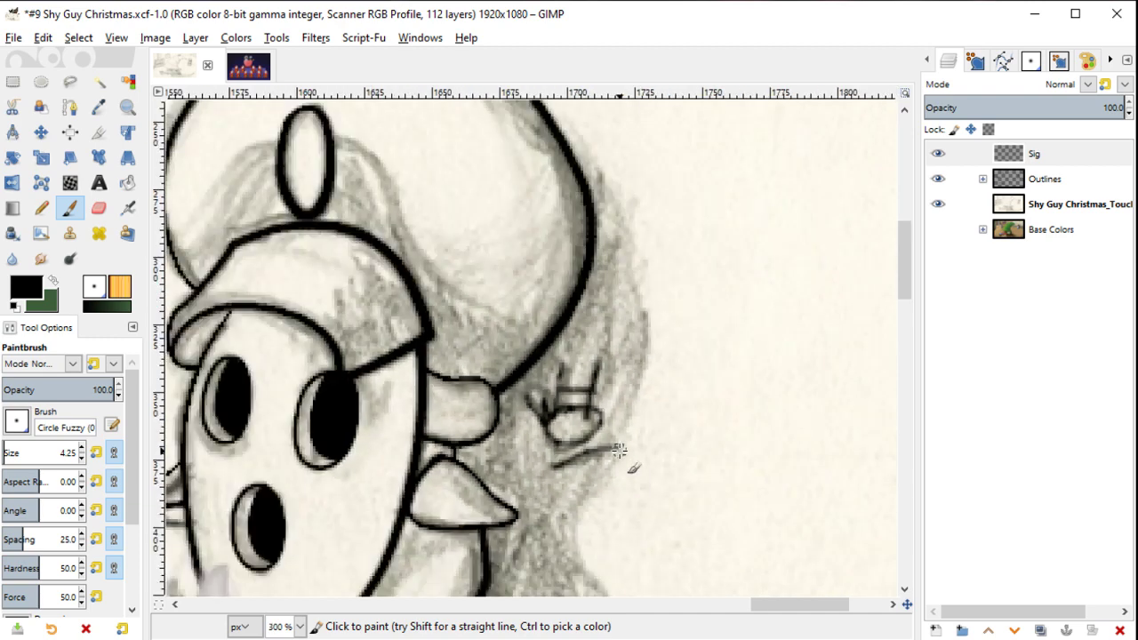
scroll(620, 451, "down", 1, "ctrl")
left_click(940, 229)
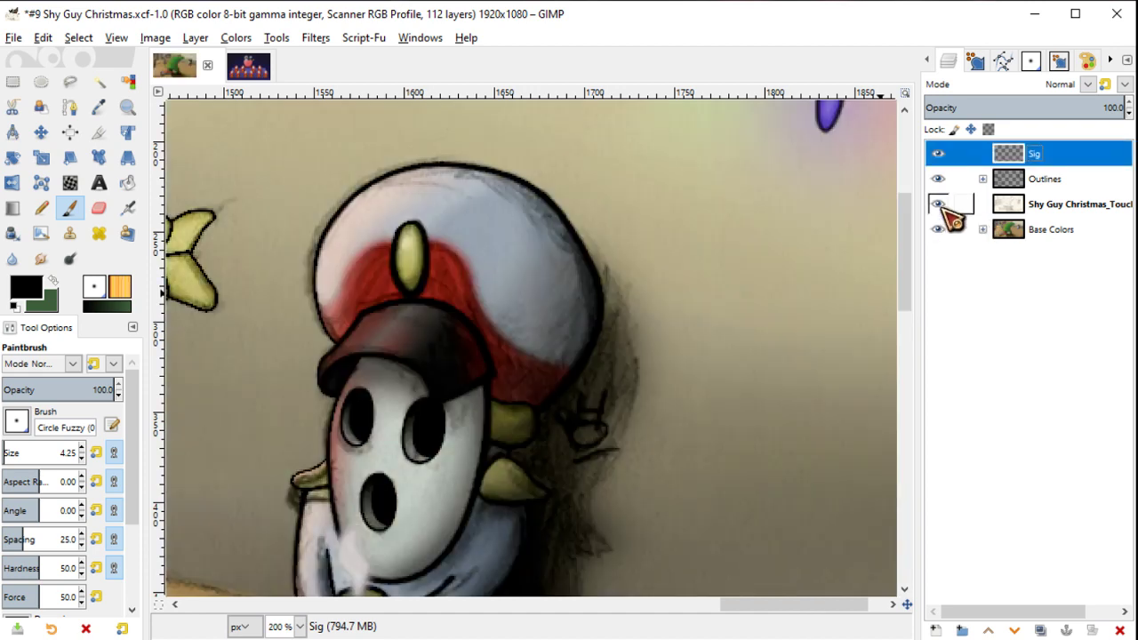
Step: Hide the sketch layer and undo an accidental repeat-filter noise fill
left_click(937, 204)
key("m")
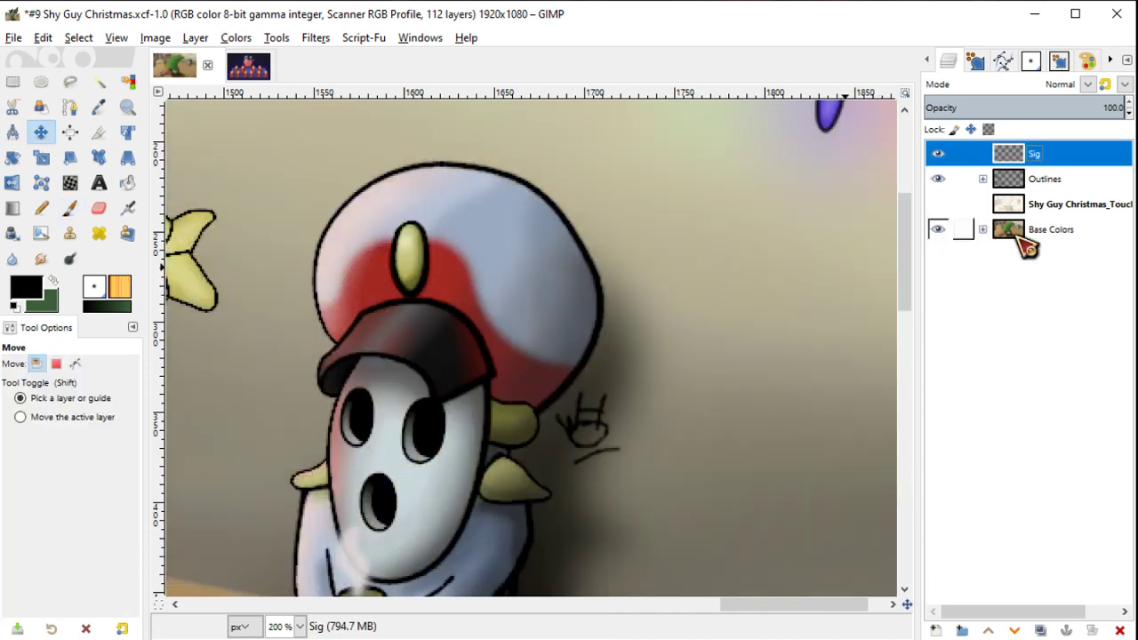
key("ctrl+f")
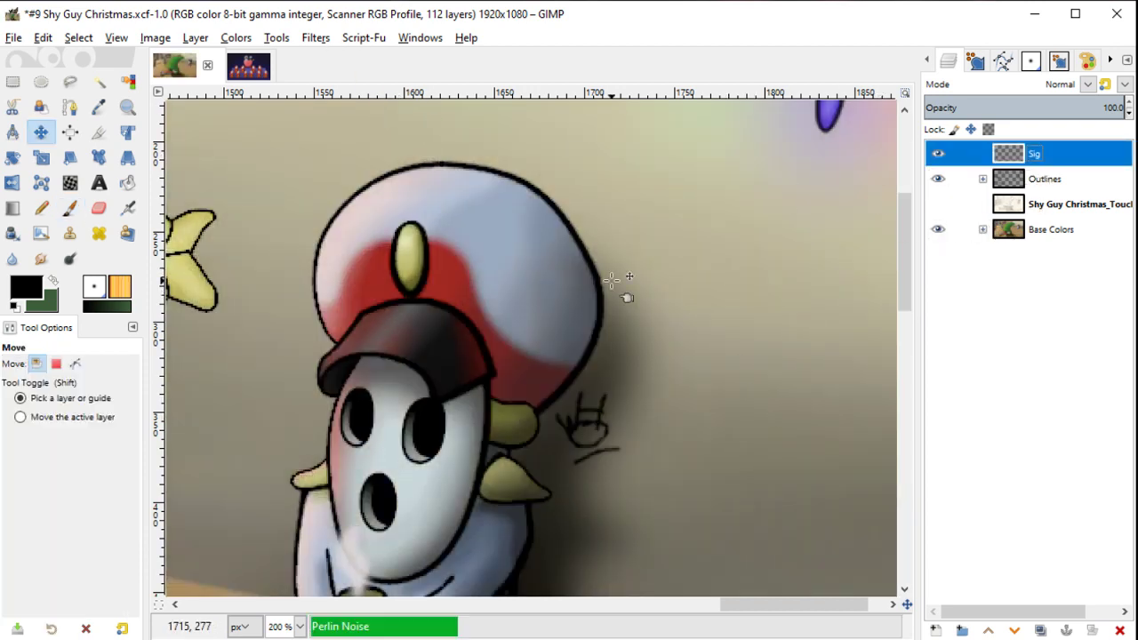
key("ctrl+z")
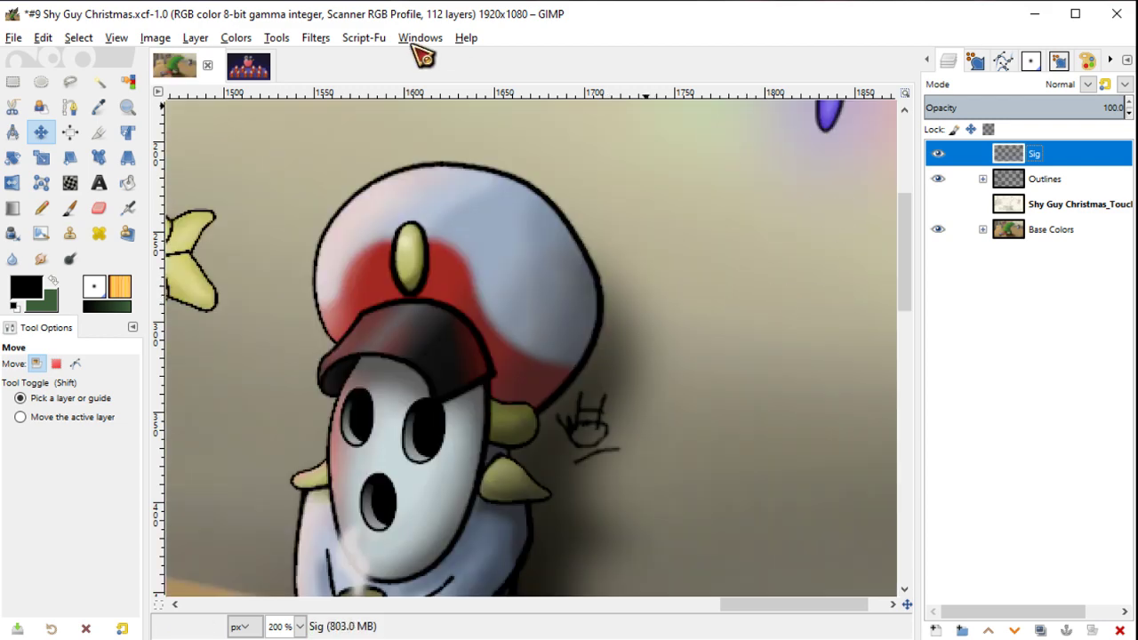
Step: Apply a 1.50 Gaussian Blur to the signature and nudge it slightly left
left_click(325, 39)
mouse_move(331, 140)
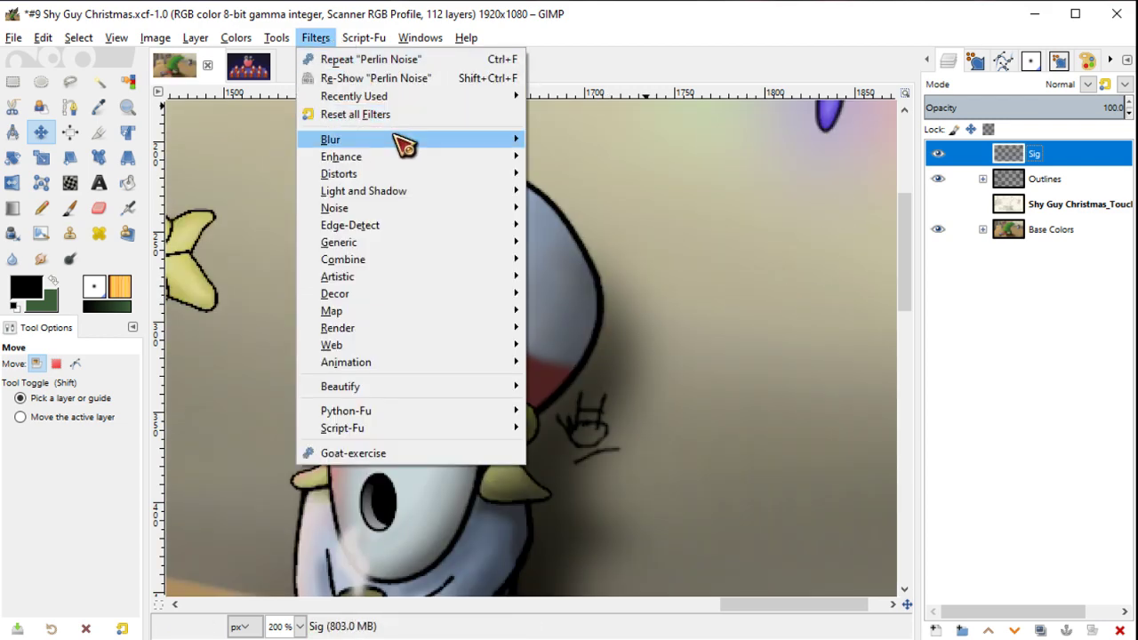
left_click(632, 142)
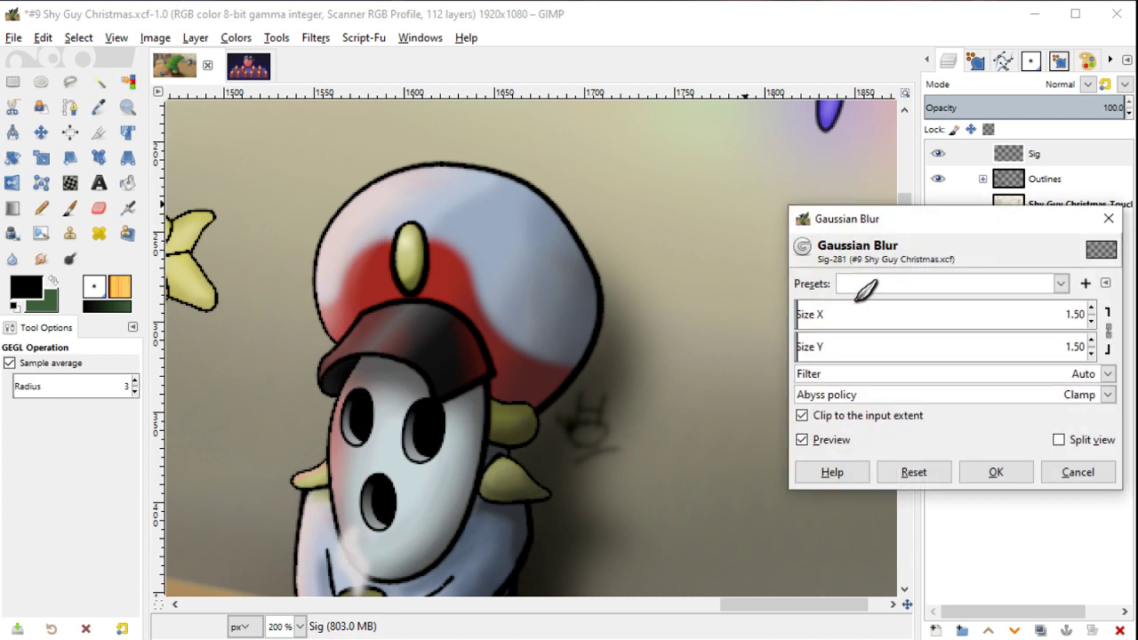
key("alt+Down")
key("Escape")
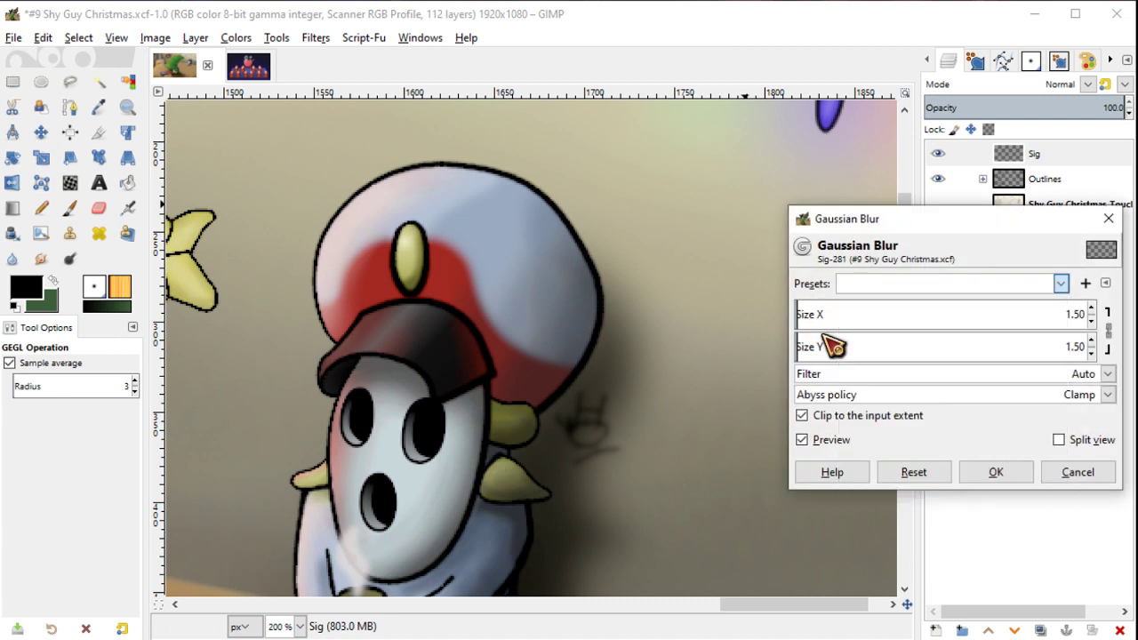
left_click(978, 469)
key("m")
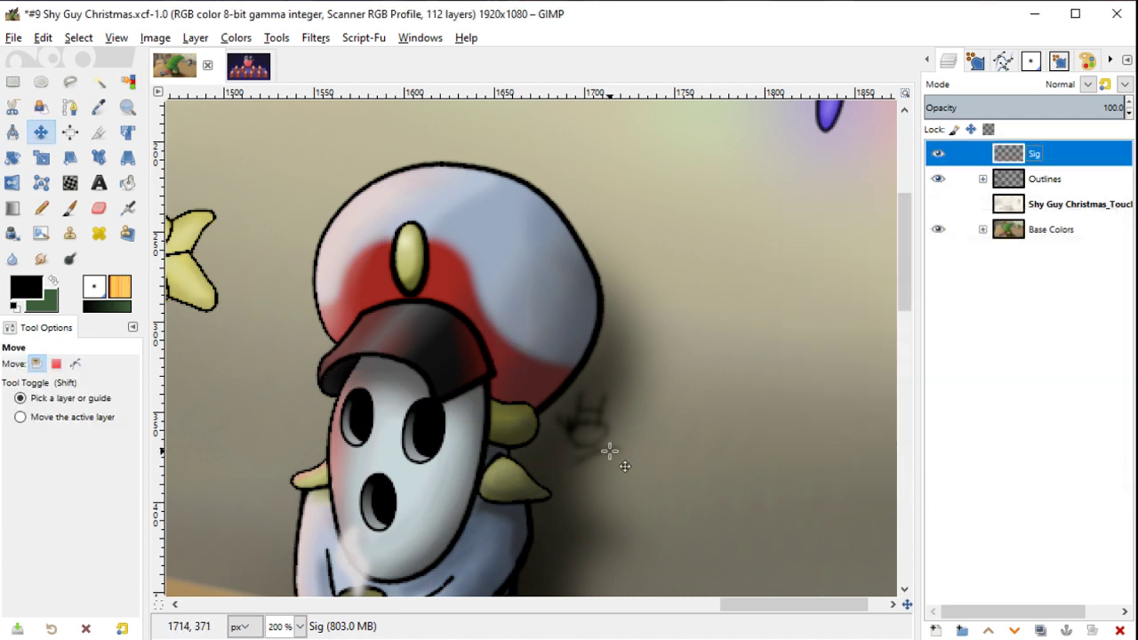
key("shift+Left")
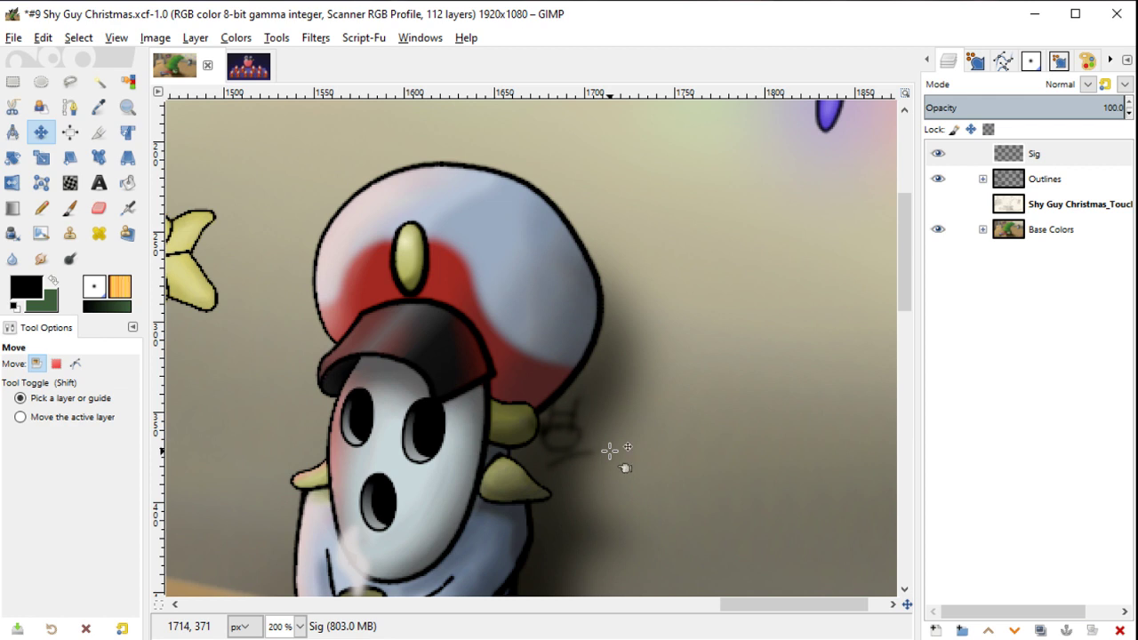
Step: Inspect the image and start a text box over the tree base
scroll(610, 452, "up", 3)
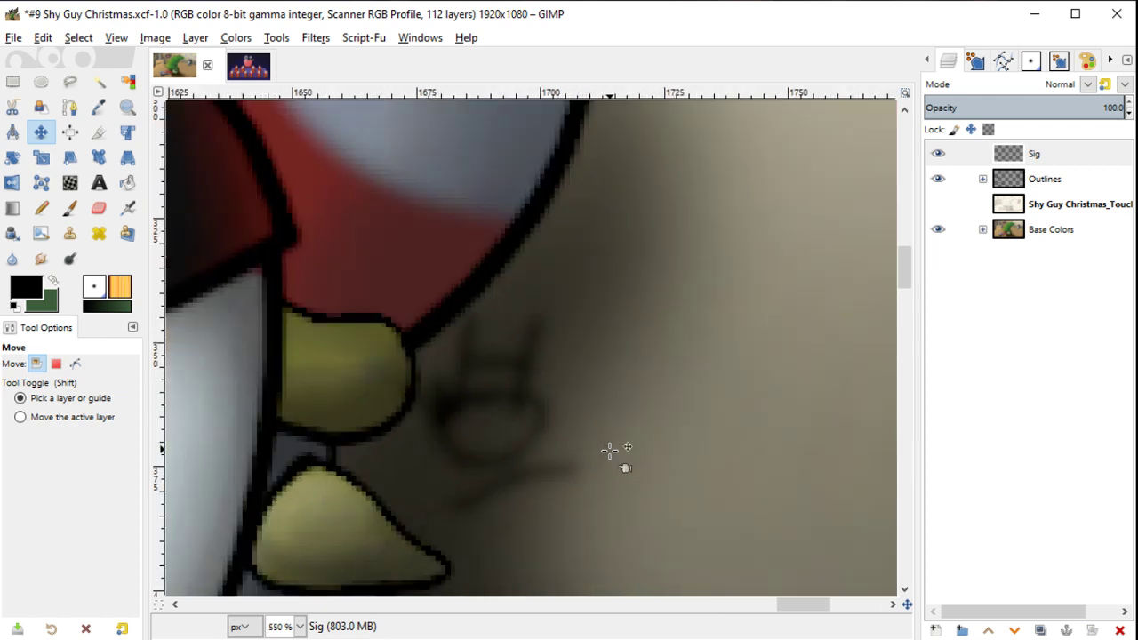
scroll(609, 452, "down", 2)
scroll(609, 452, "down", 2)
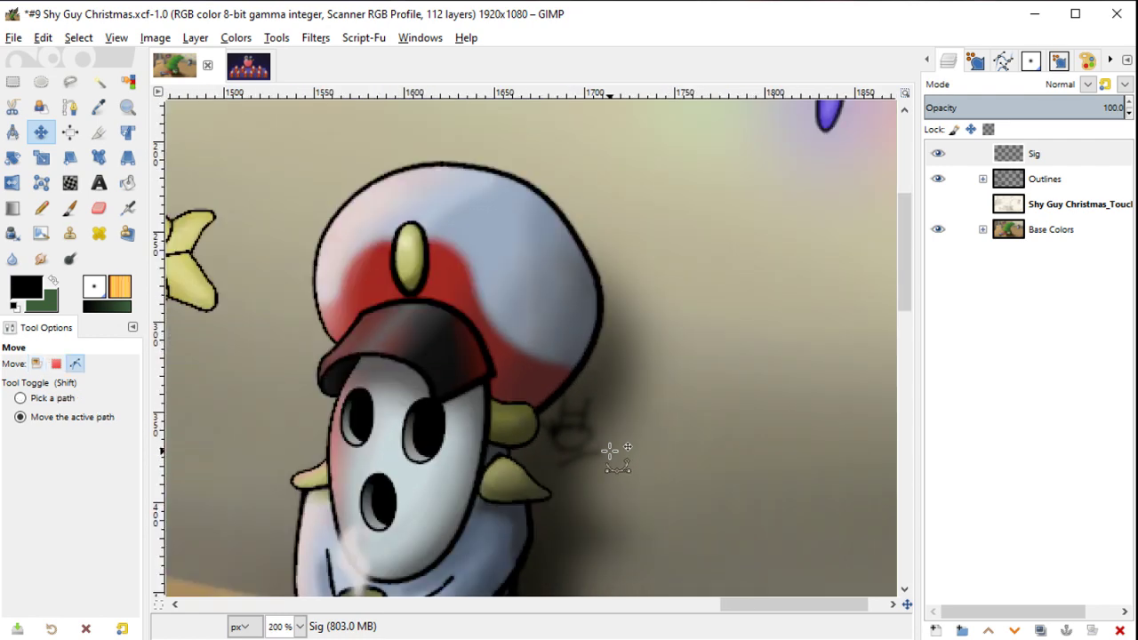
scroll(610, 452, "down", 3)
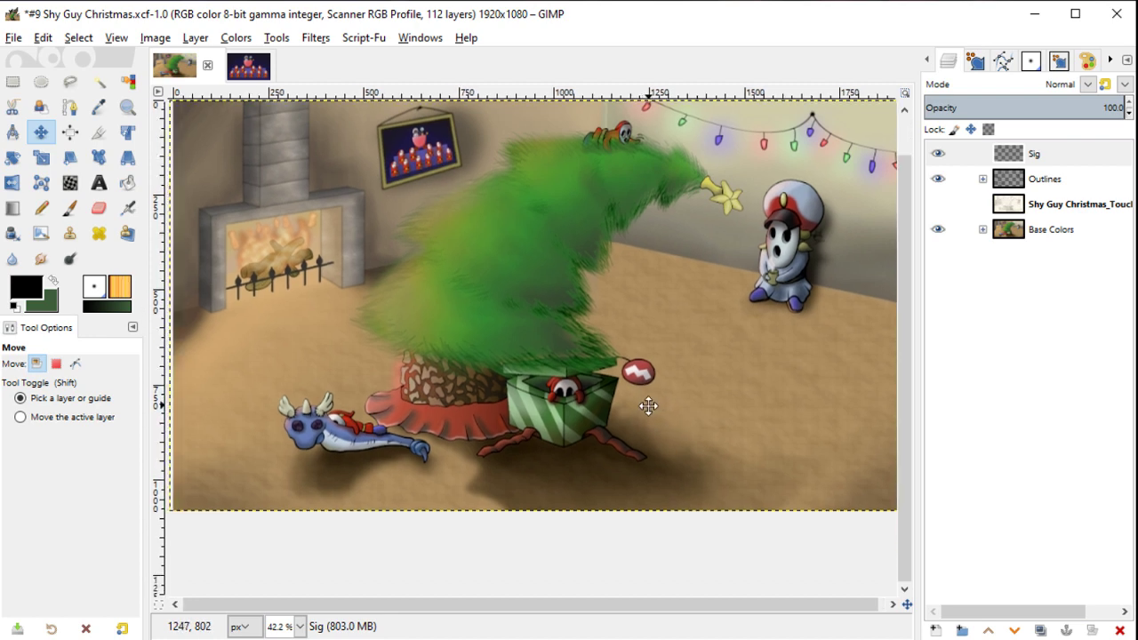
scroll(650, 467, "up", 2)
key("shift")
scroll(579, 394, "up", 2)
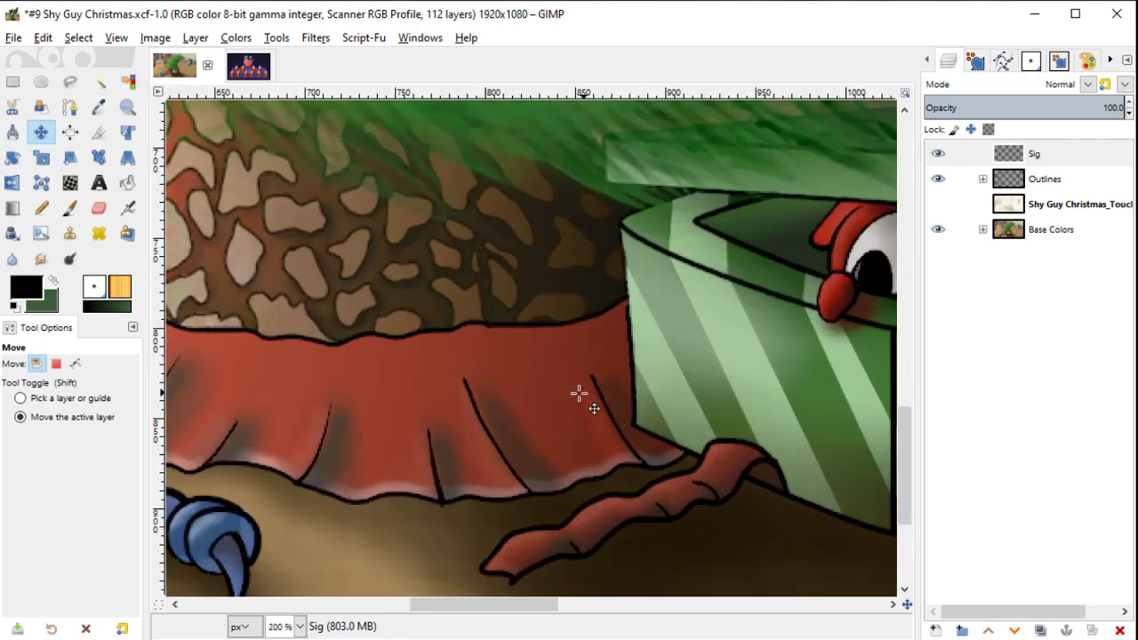
scroll(579, 394, "up", 1)
scroll(755, 536, "up", 1)
scroll(616, 417, "up", 1)
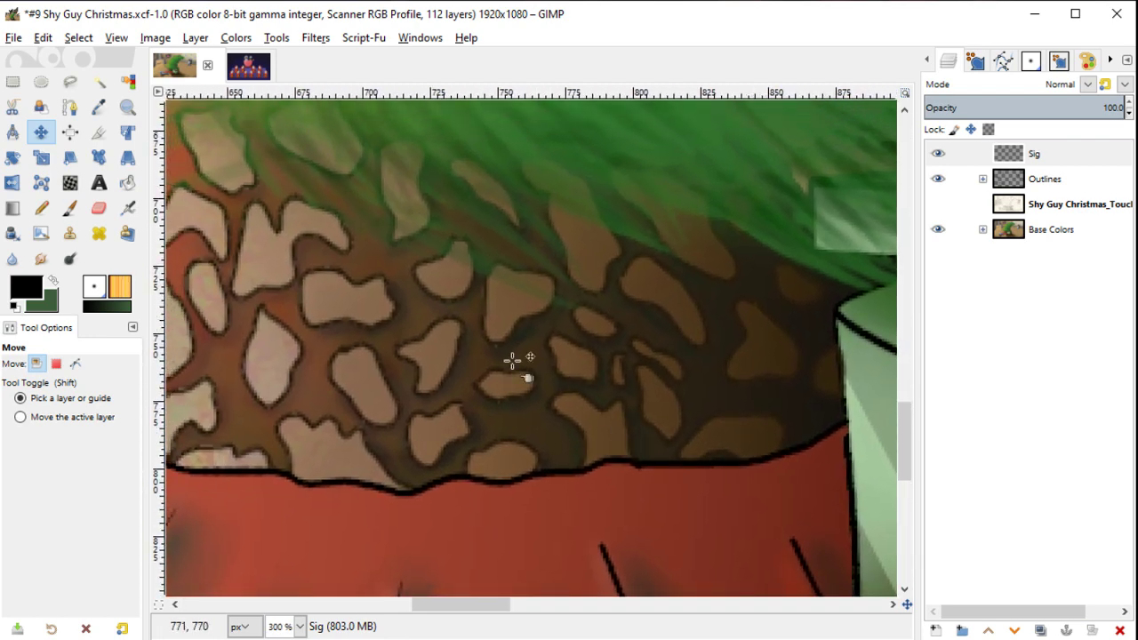
key("t")
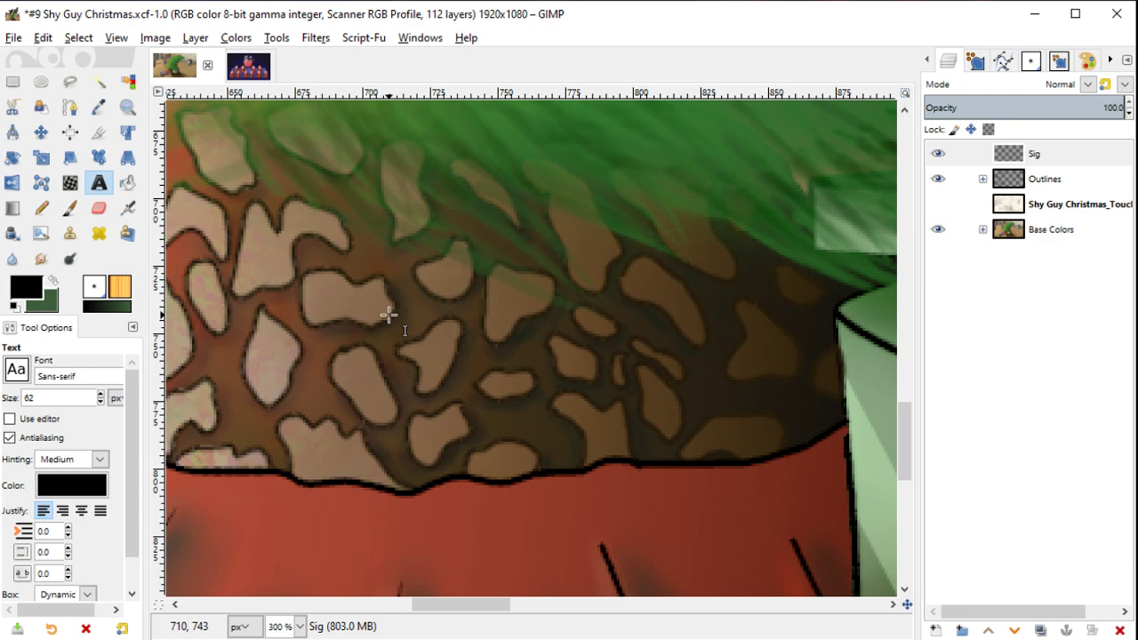
left_click(388, 314)
Step: Zoom out to 42.2% and save the illustration as #9 Shy Guy Christmas.xcf
scroll(458, 445, "down", 2)
scroll(457, 446, "down", 3)
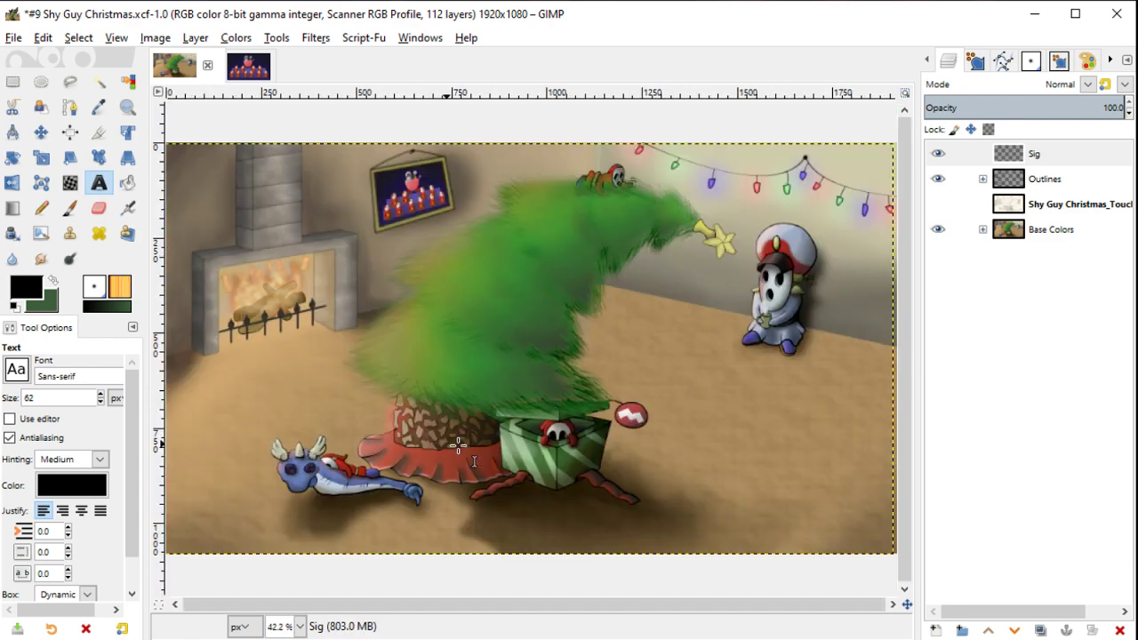
key("ctrl+s")
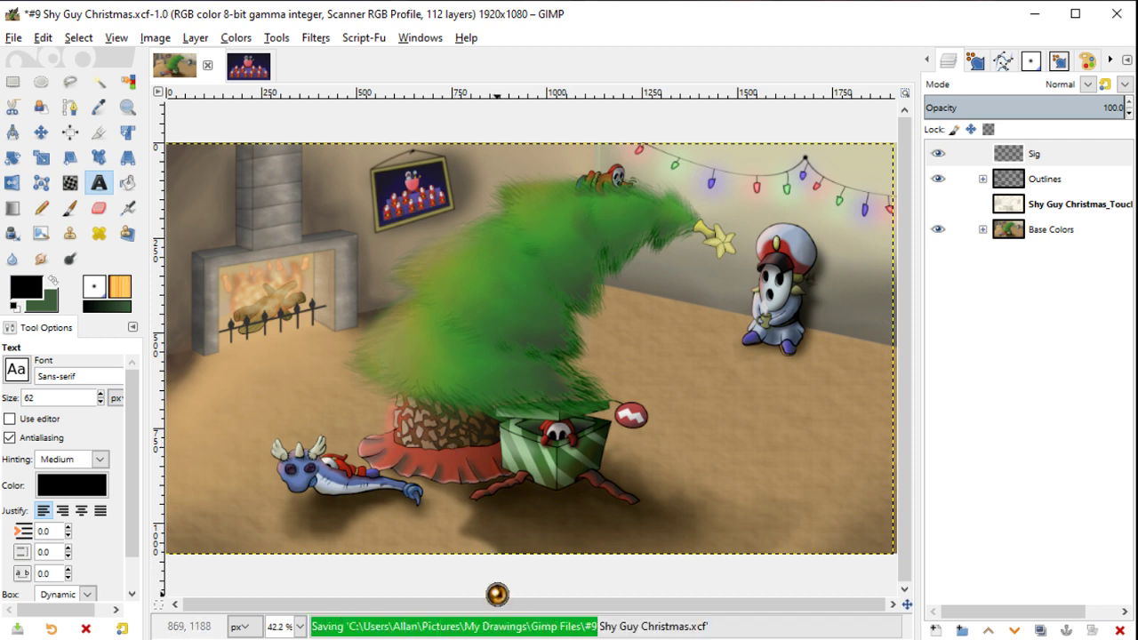